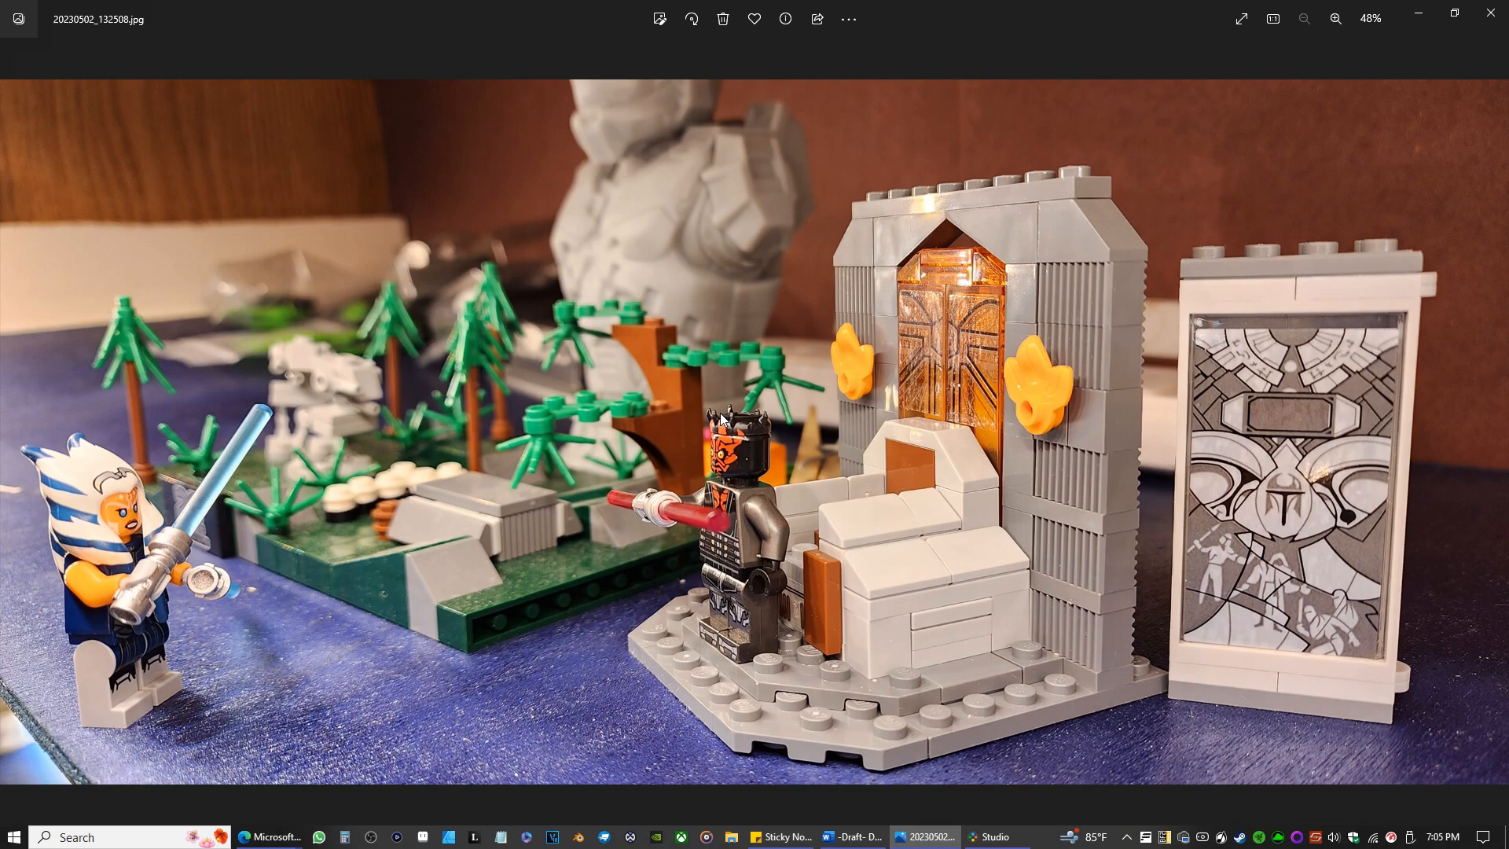
Look through the remaining LEGO build photos in the photo viewer and close it.
scroll(721, 418, up, 1)
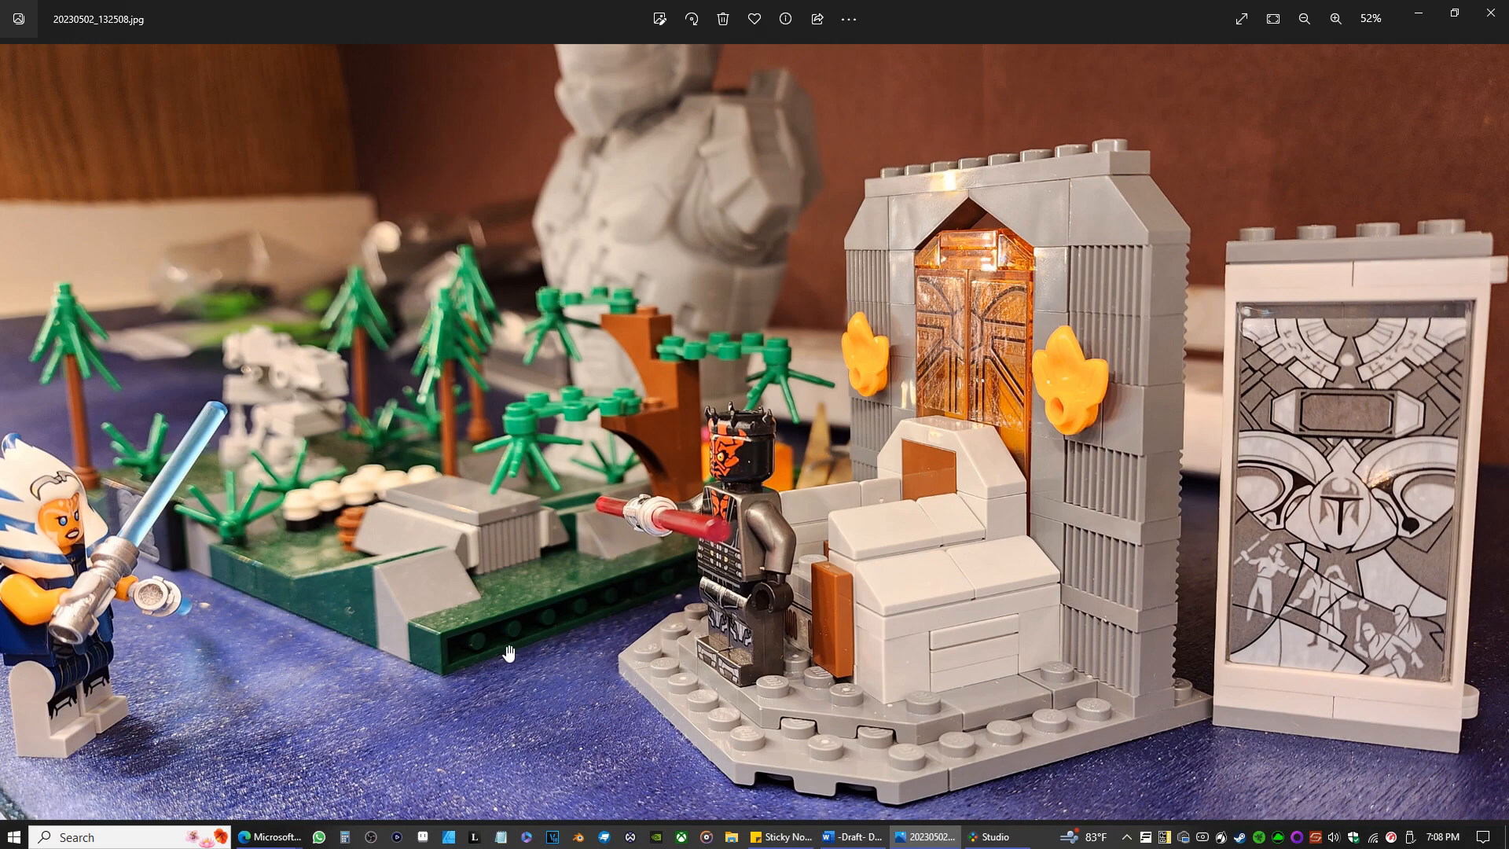
click(1494, 434)
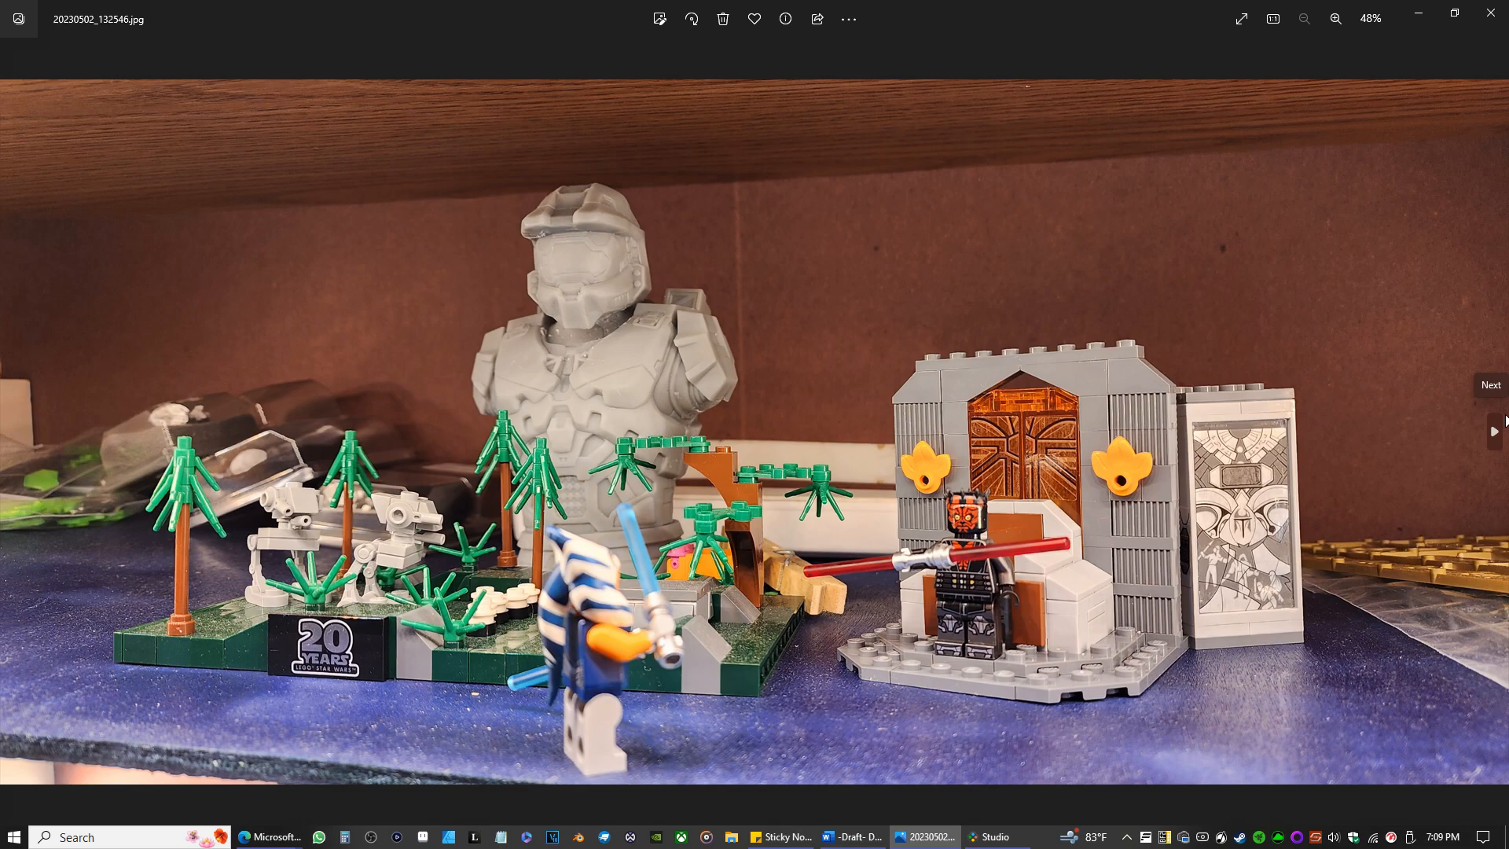
click(1503, 424)
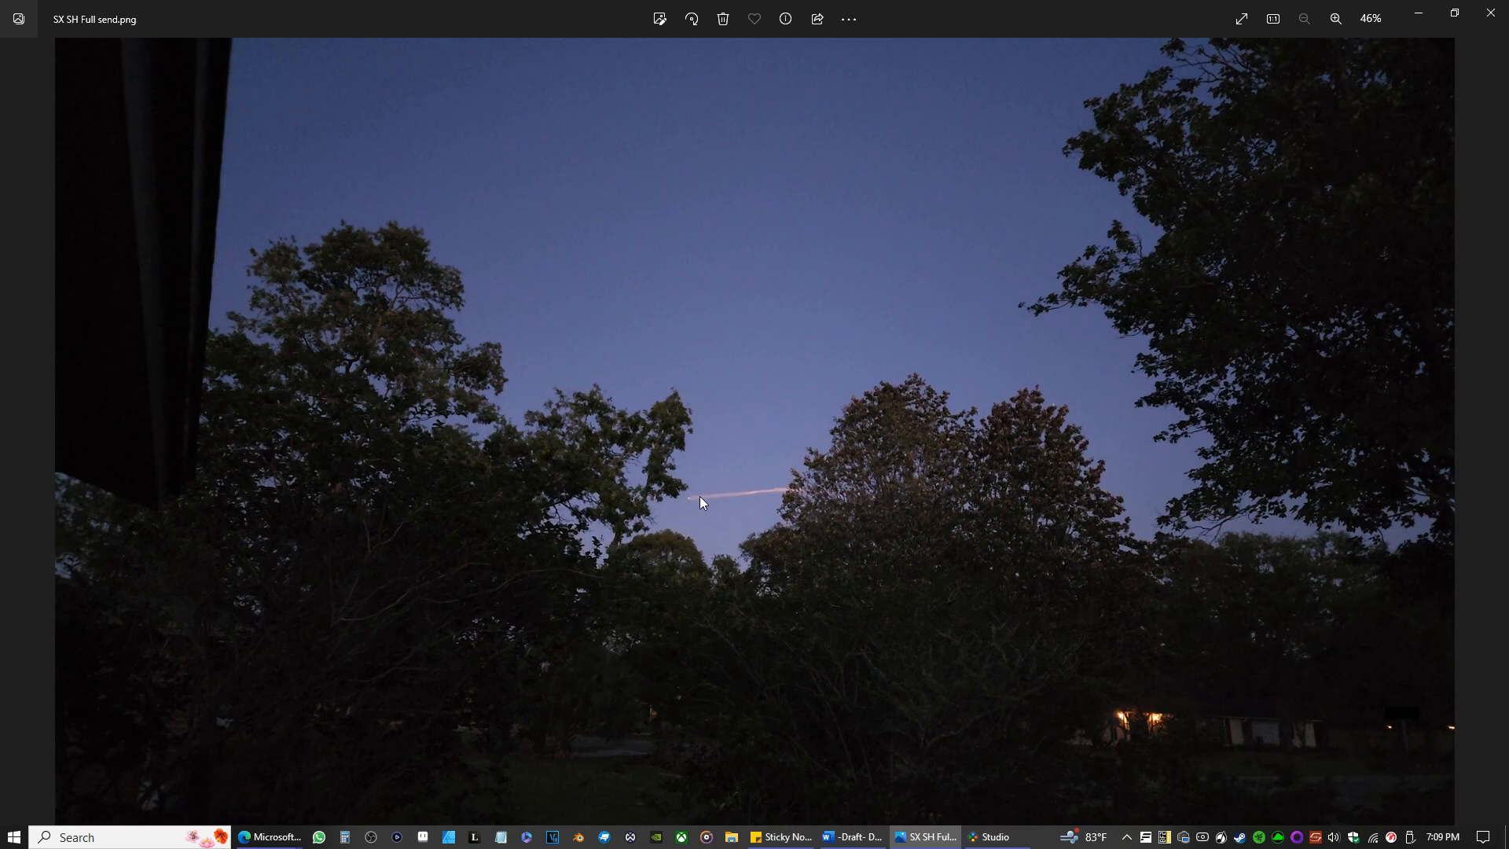
click(1491, 12)
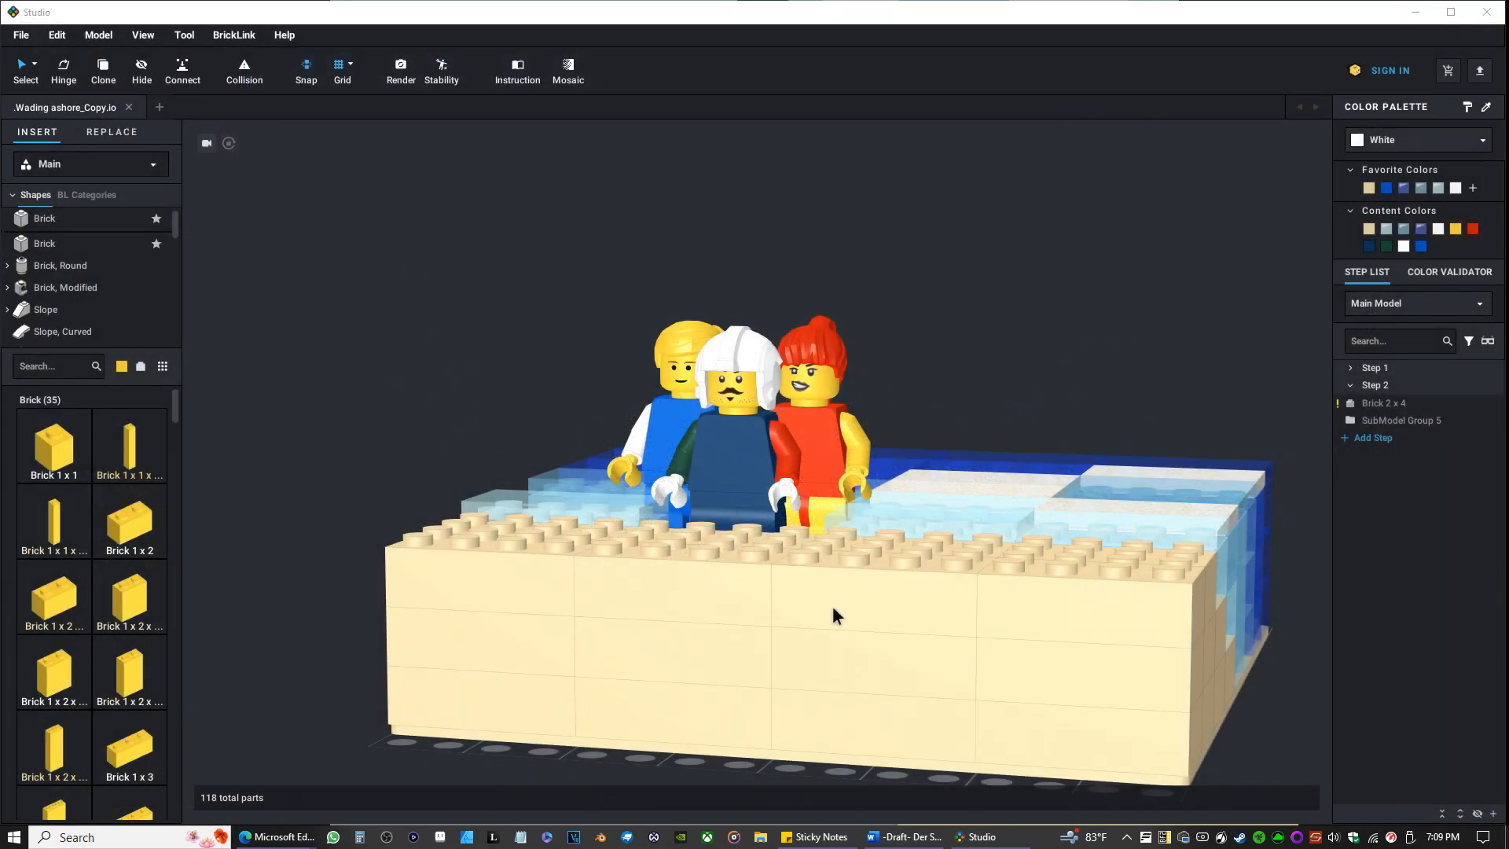
Open the image Wading Ashore.png from the Lego folder inside 1.Fanfiction.
right_click(769, 839)
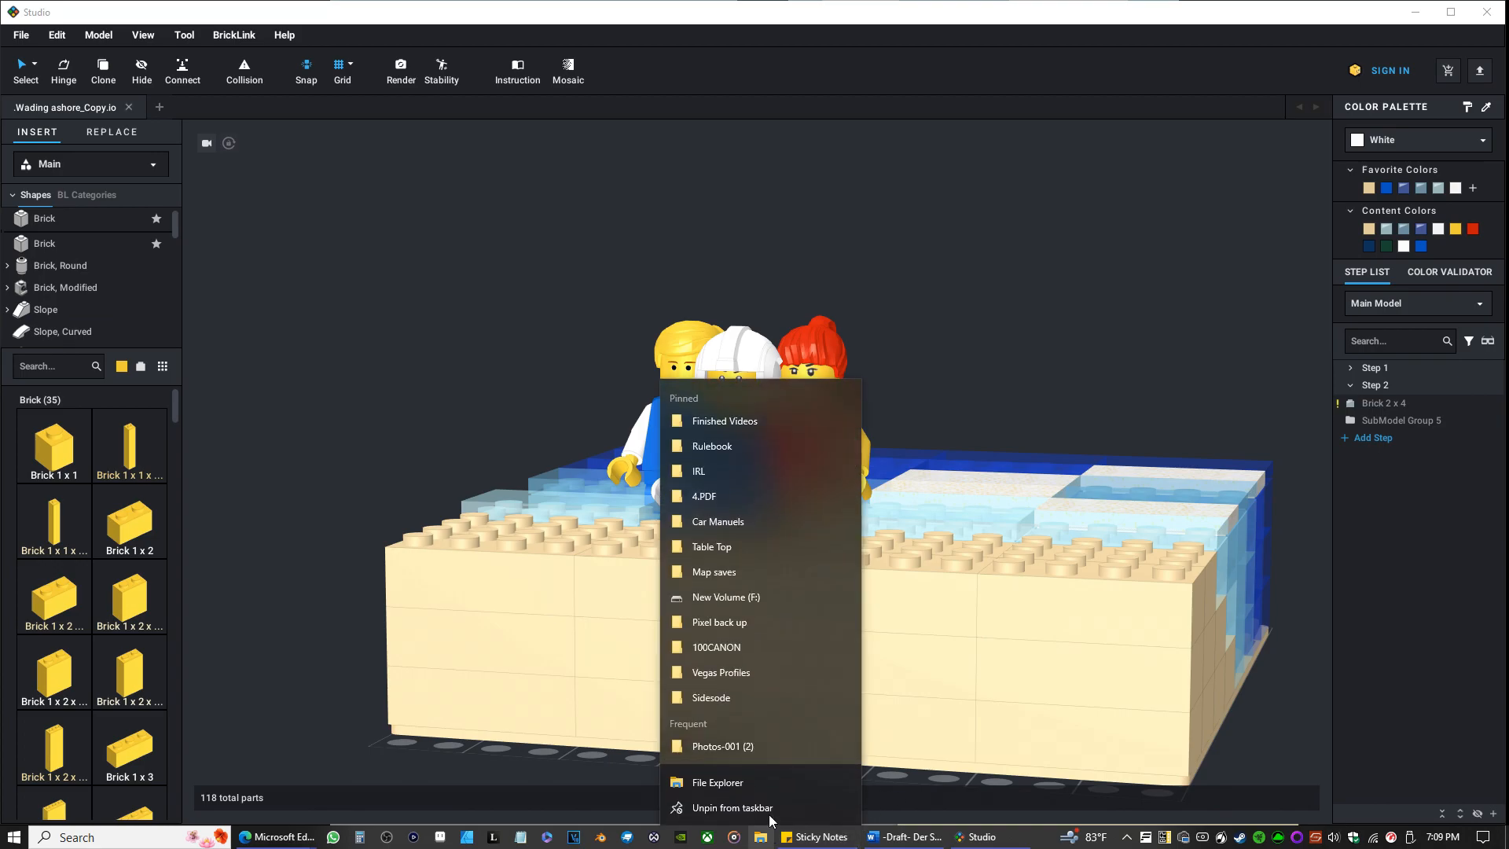
click(764, 744)
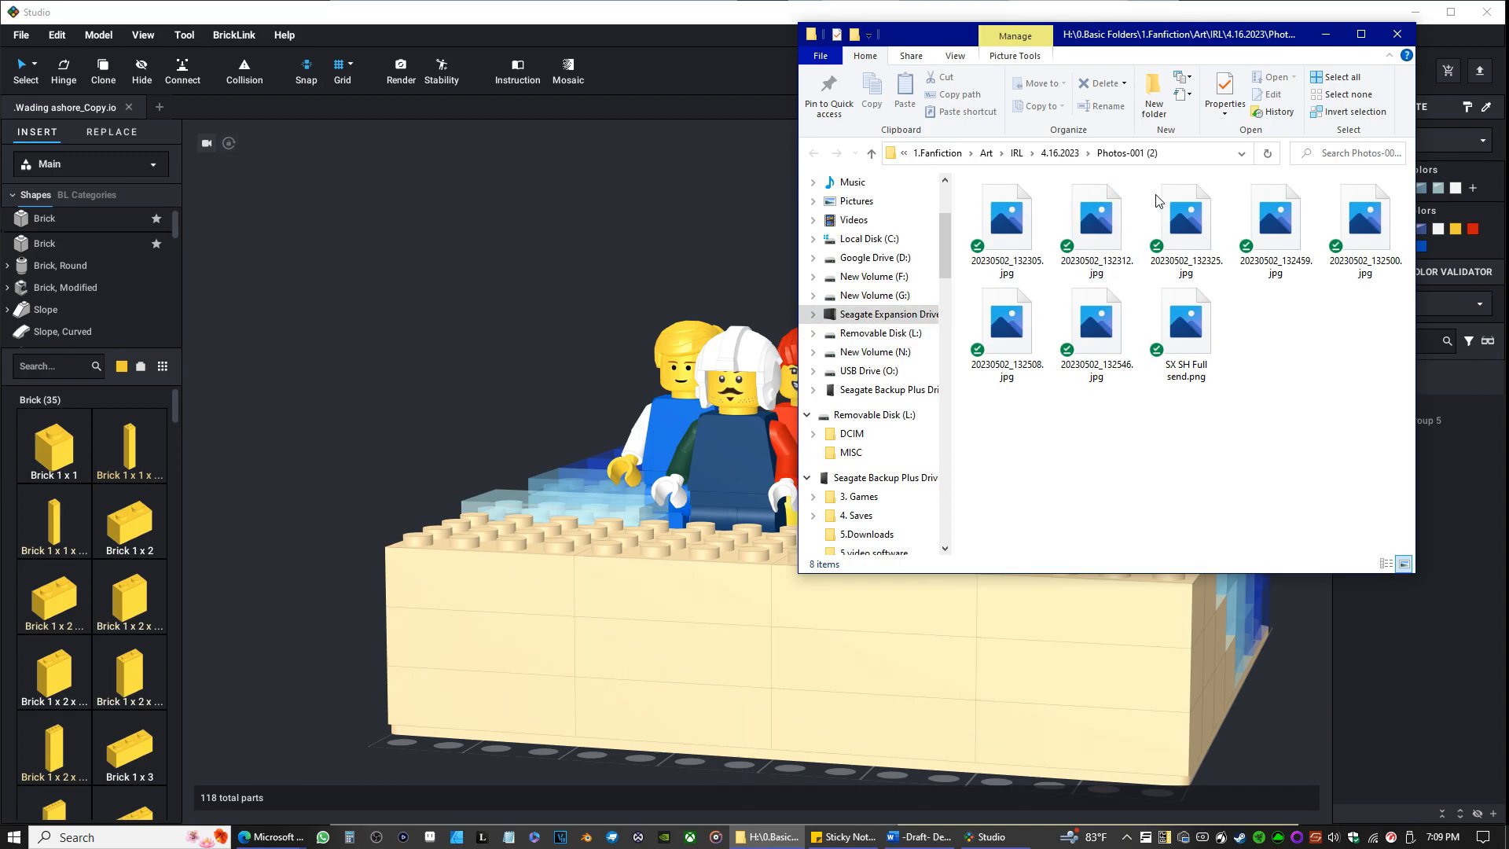
click(937, 152)
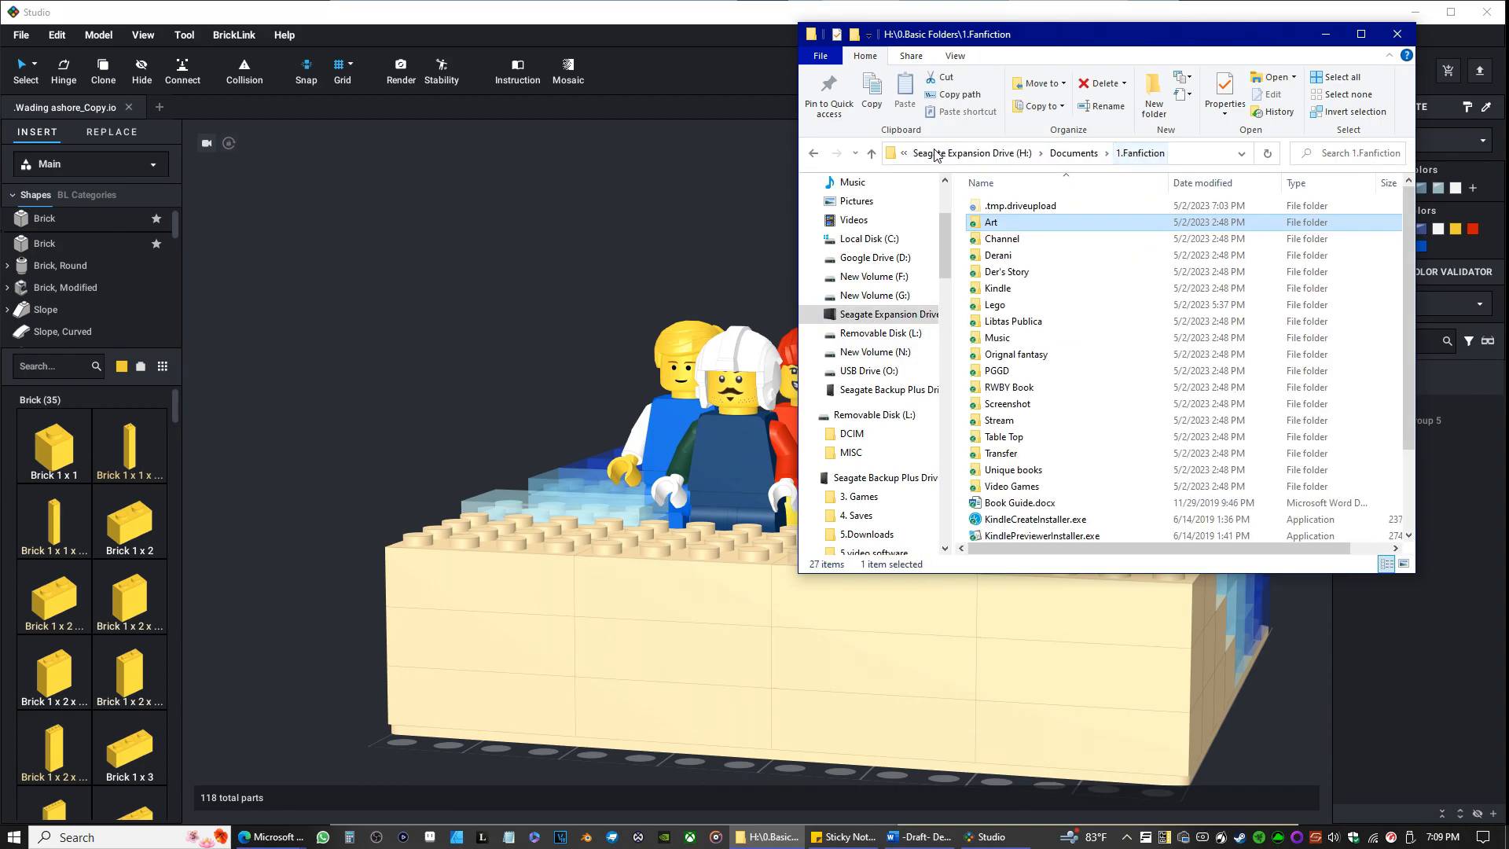
double_click(996, 305)
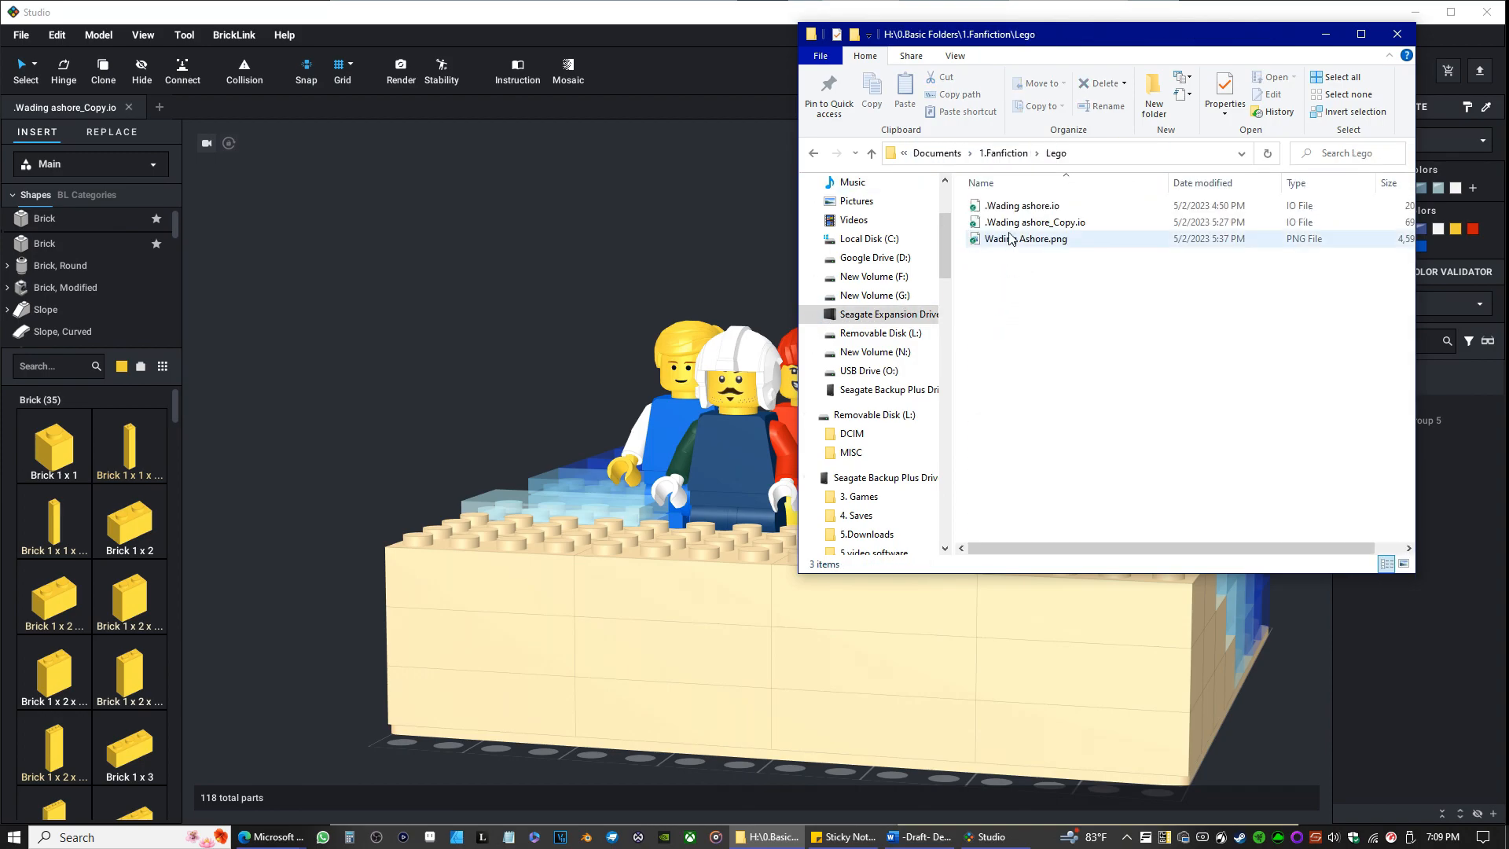
double_click(1008, 241)
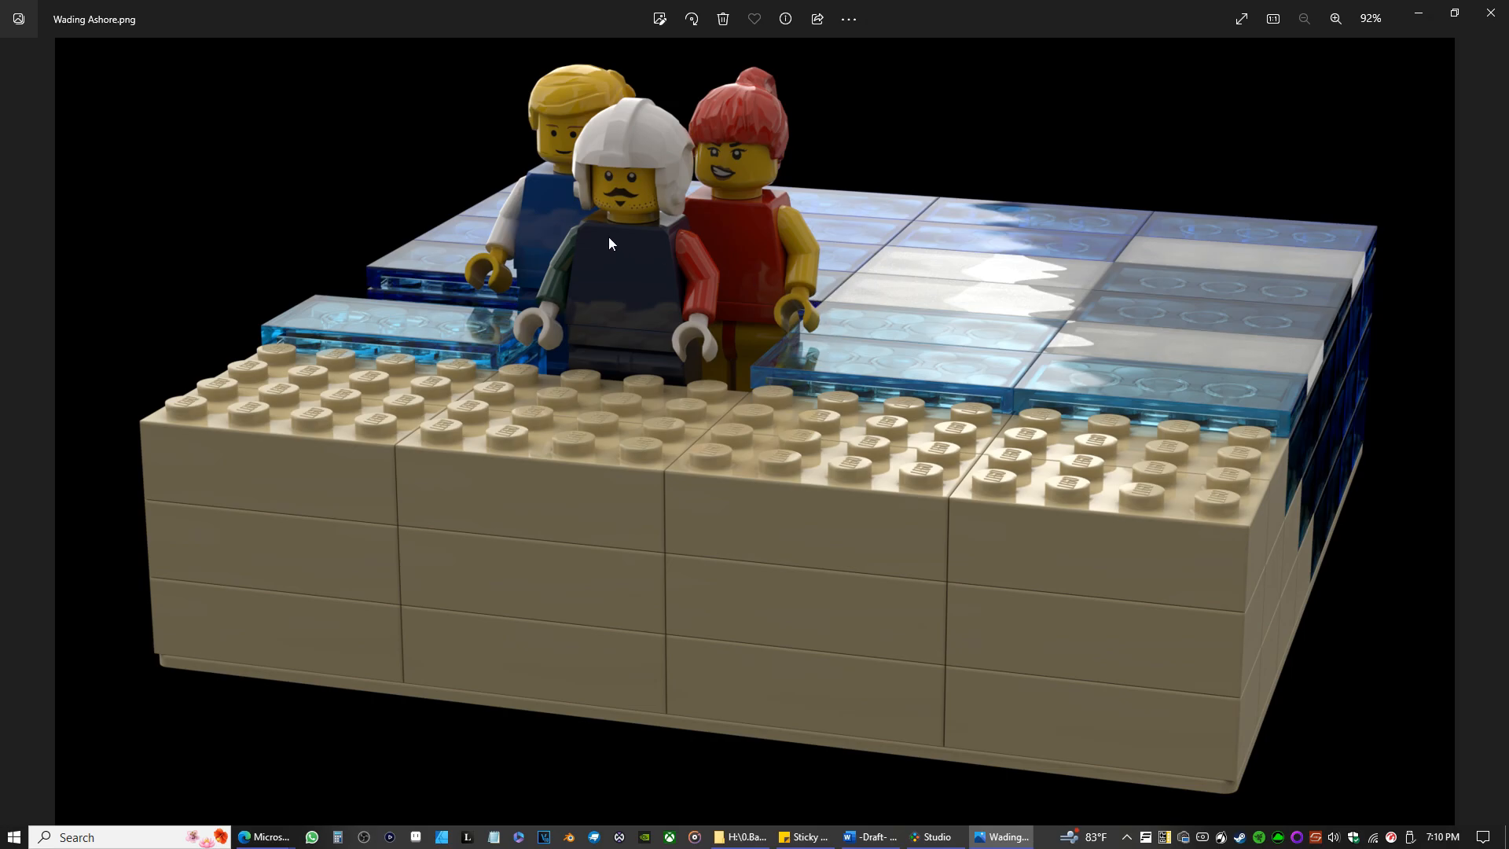
mouse_move(265, 838)
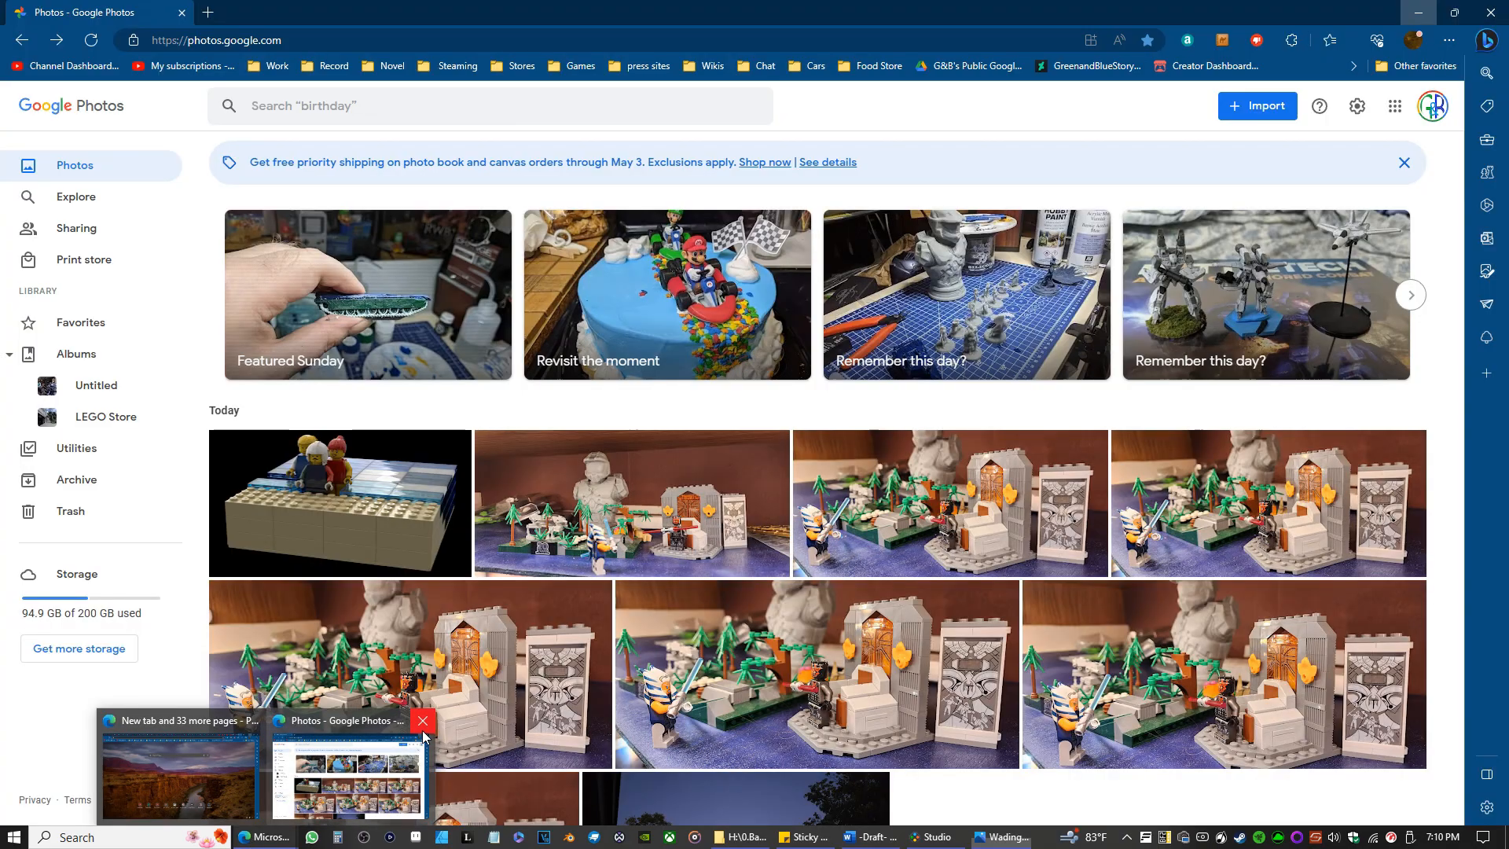
click(422, 721)
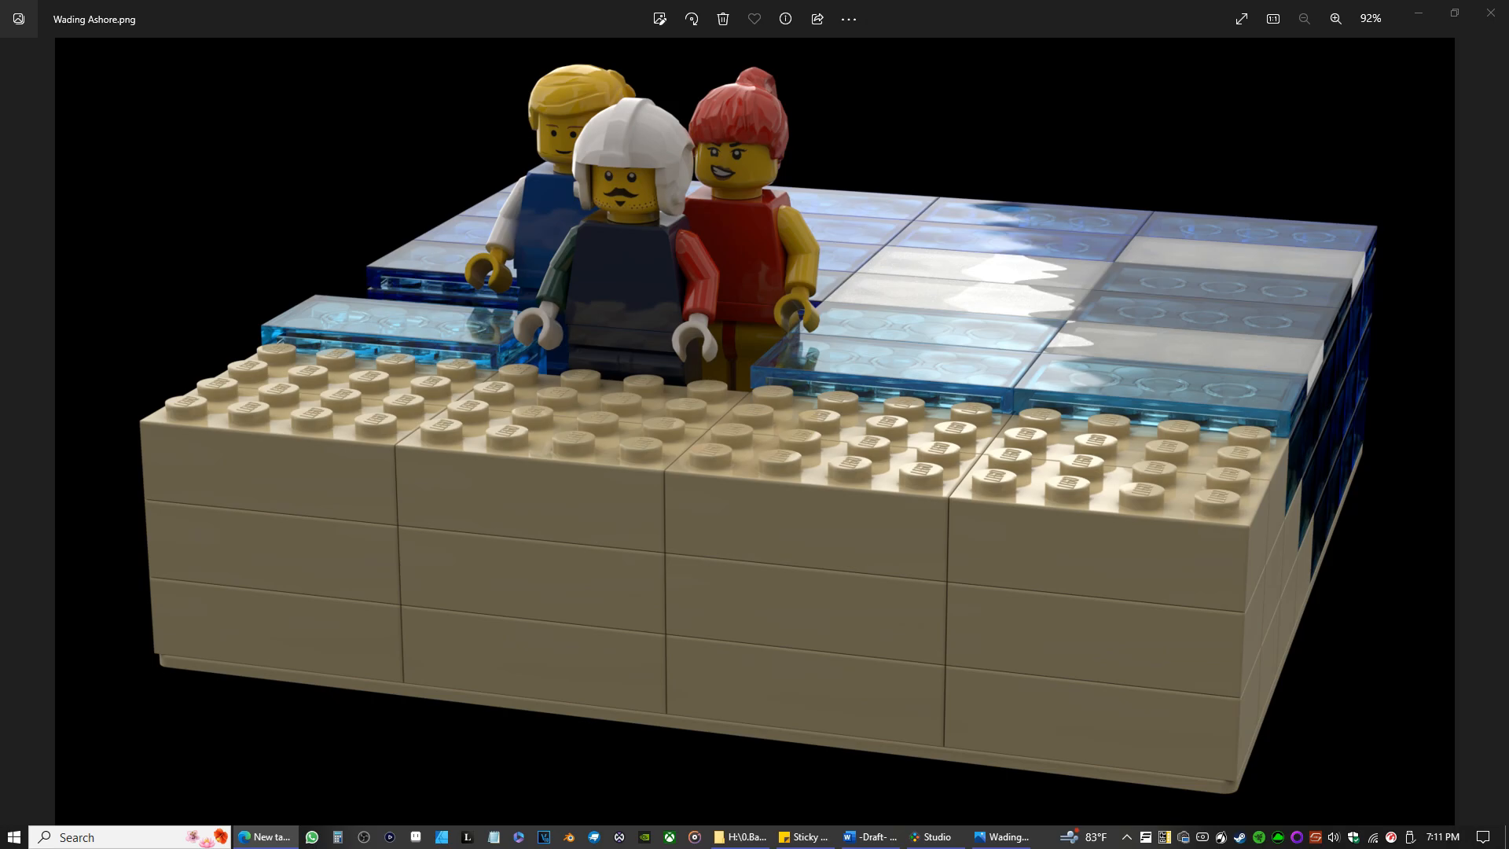
drag(0, 130, 57, 75)
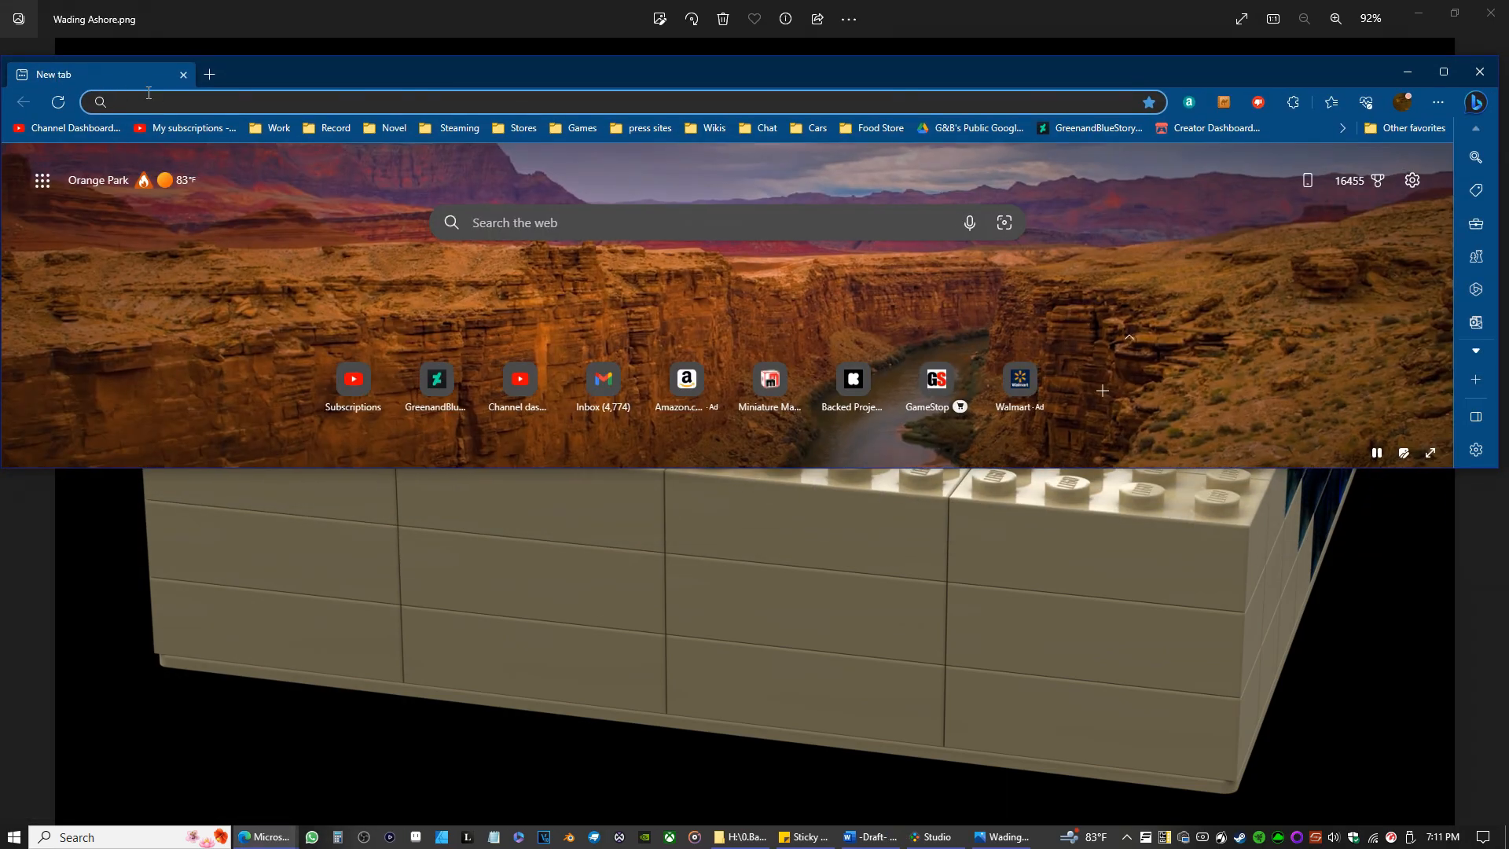
drag(876, 66, 0, 279)
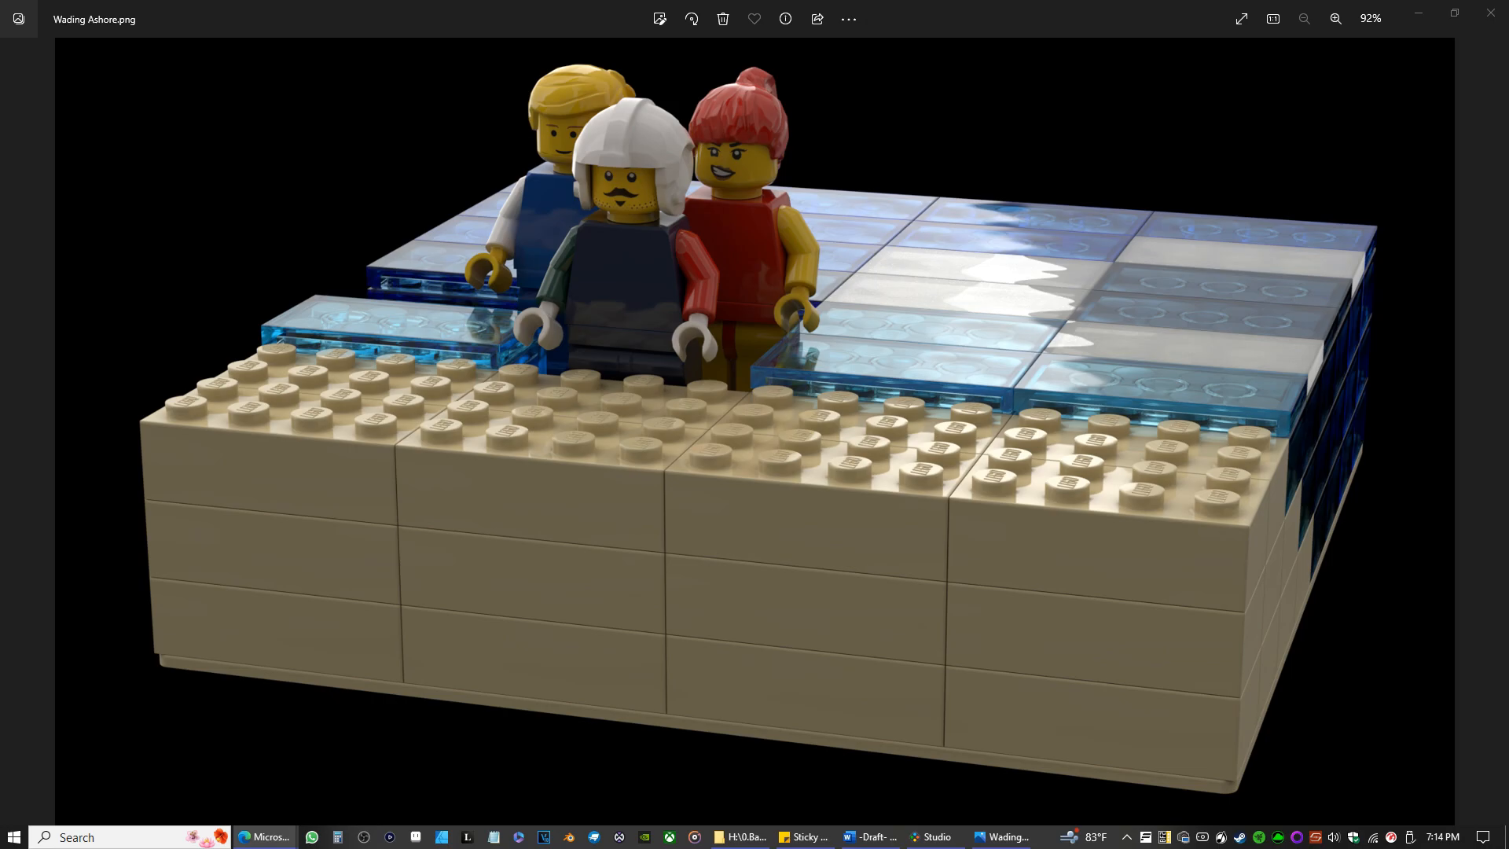
Switch to Edge, view the RWBY Ruby pixel-art outfit on DeviantArt in a new tab, and close that tab.
key(alt+Tab)
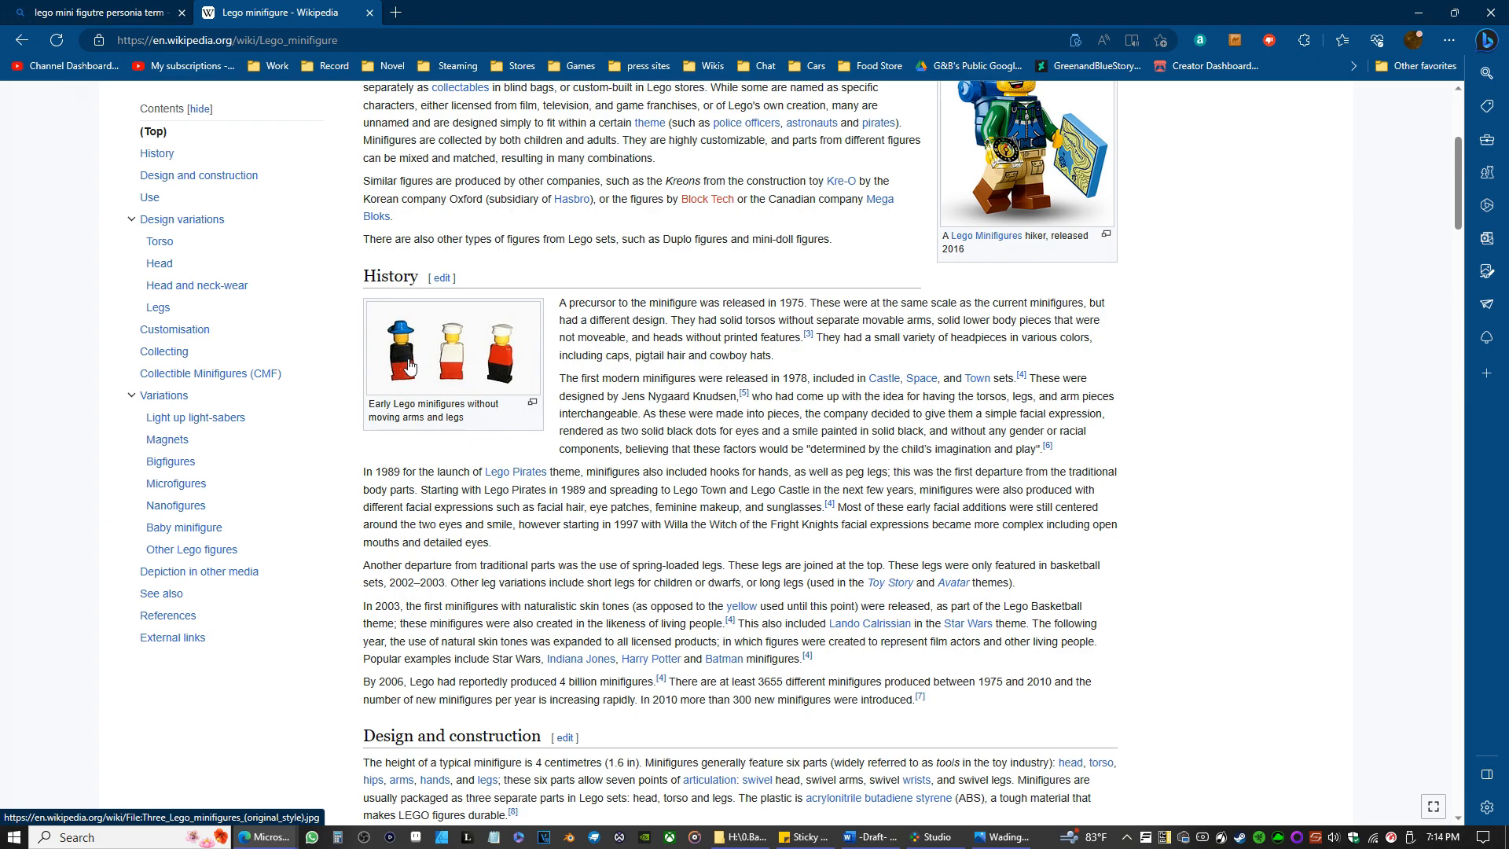
click(395, 12)
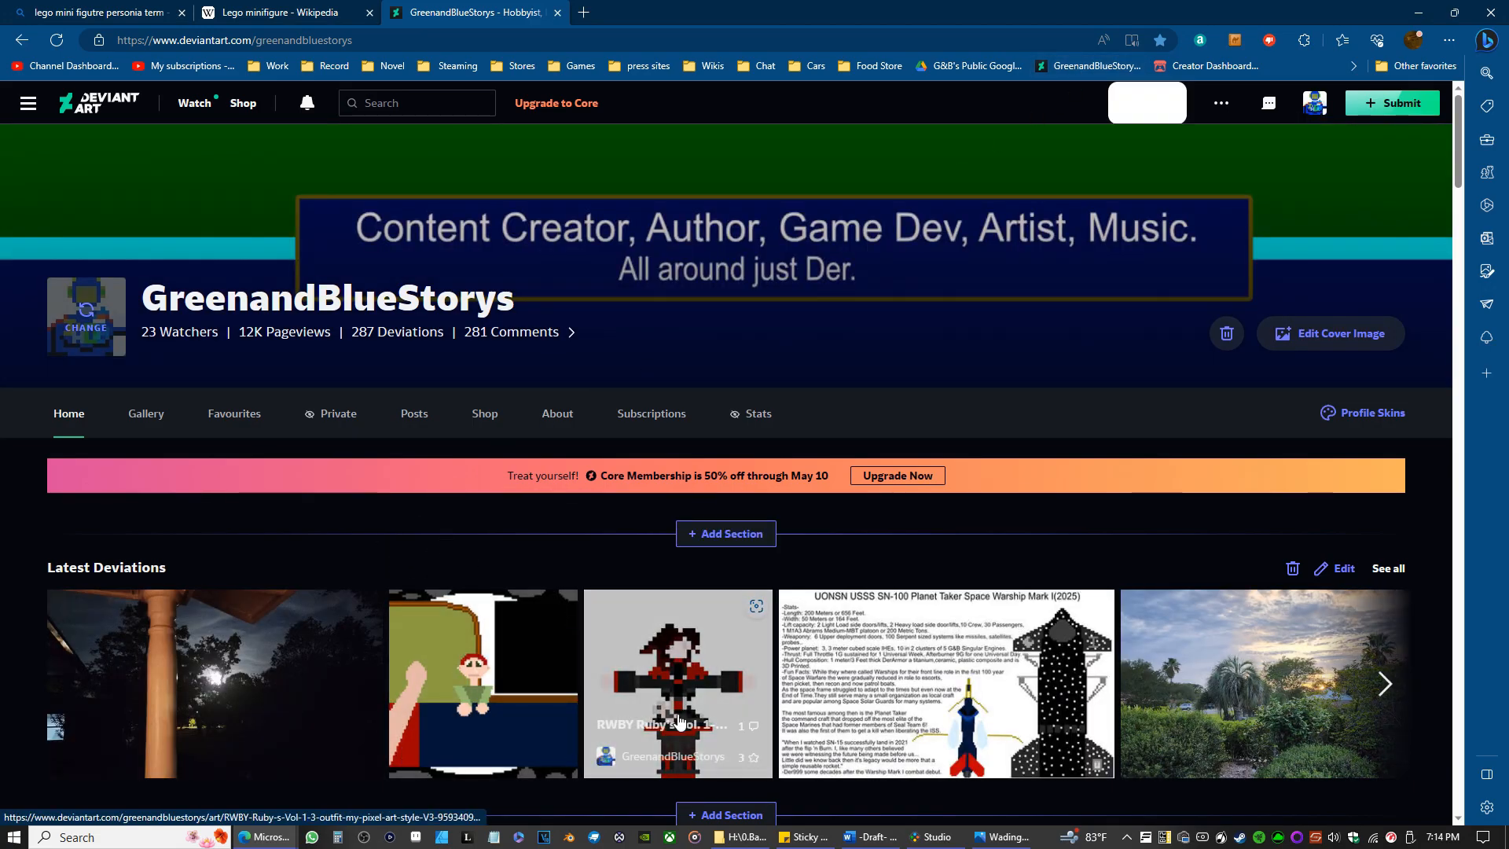
click(680, 722)
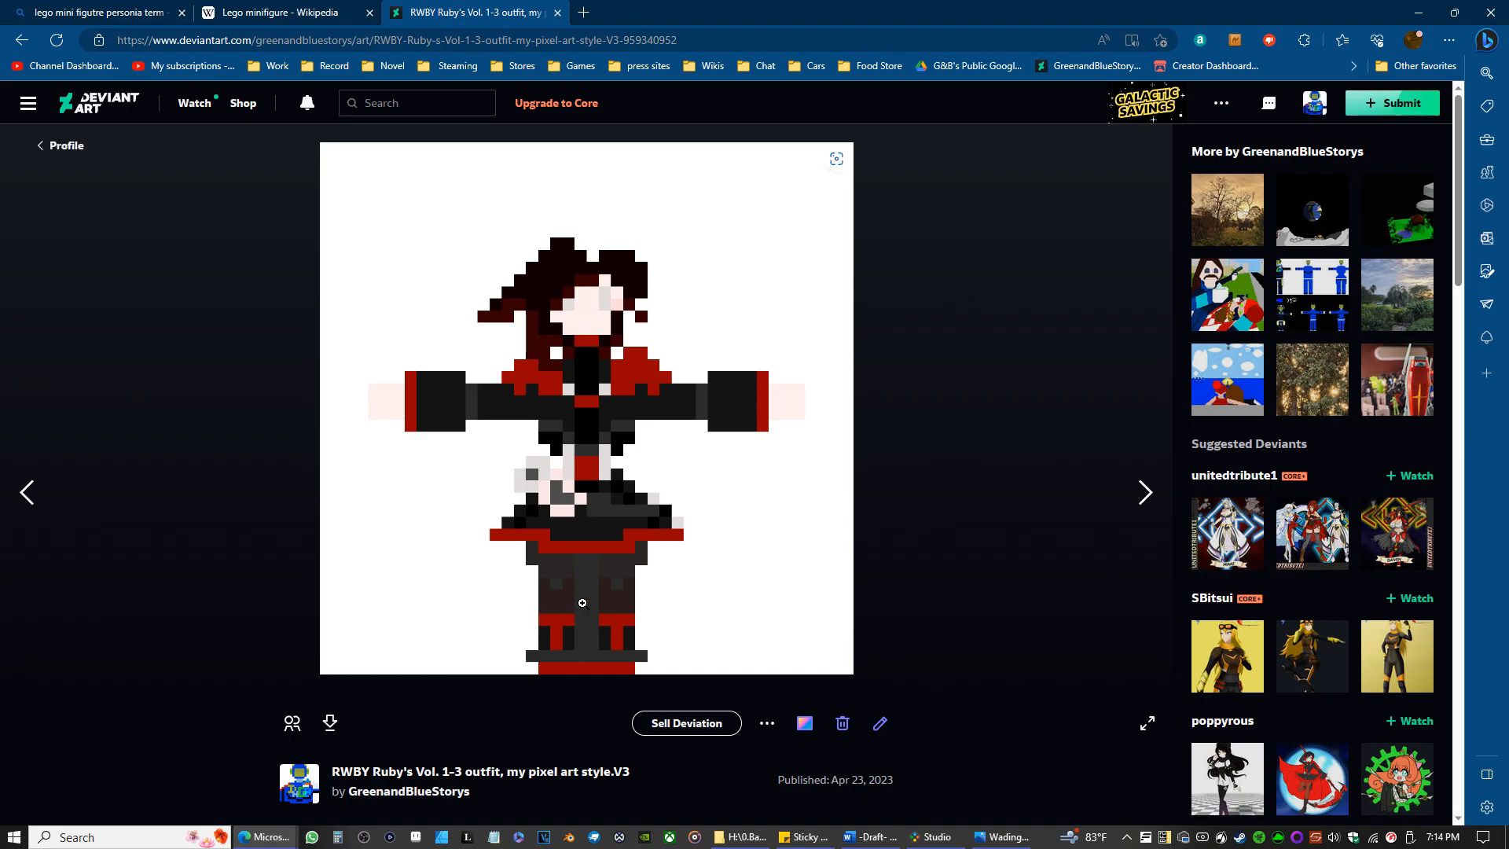
click(557, 13)
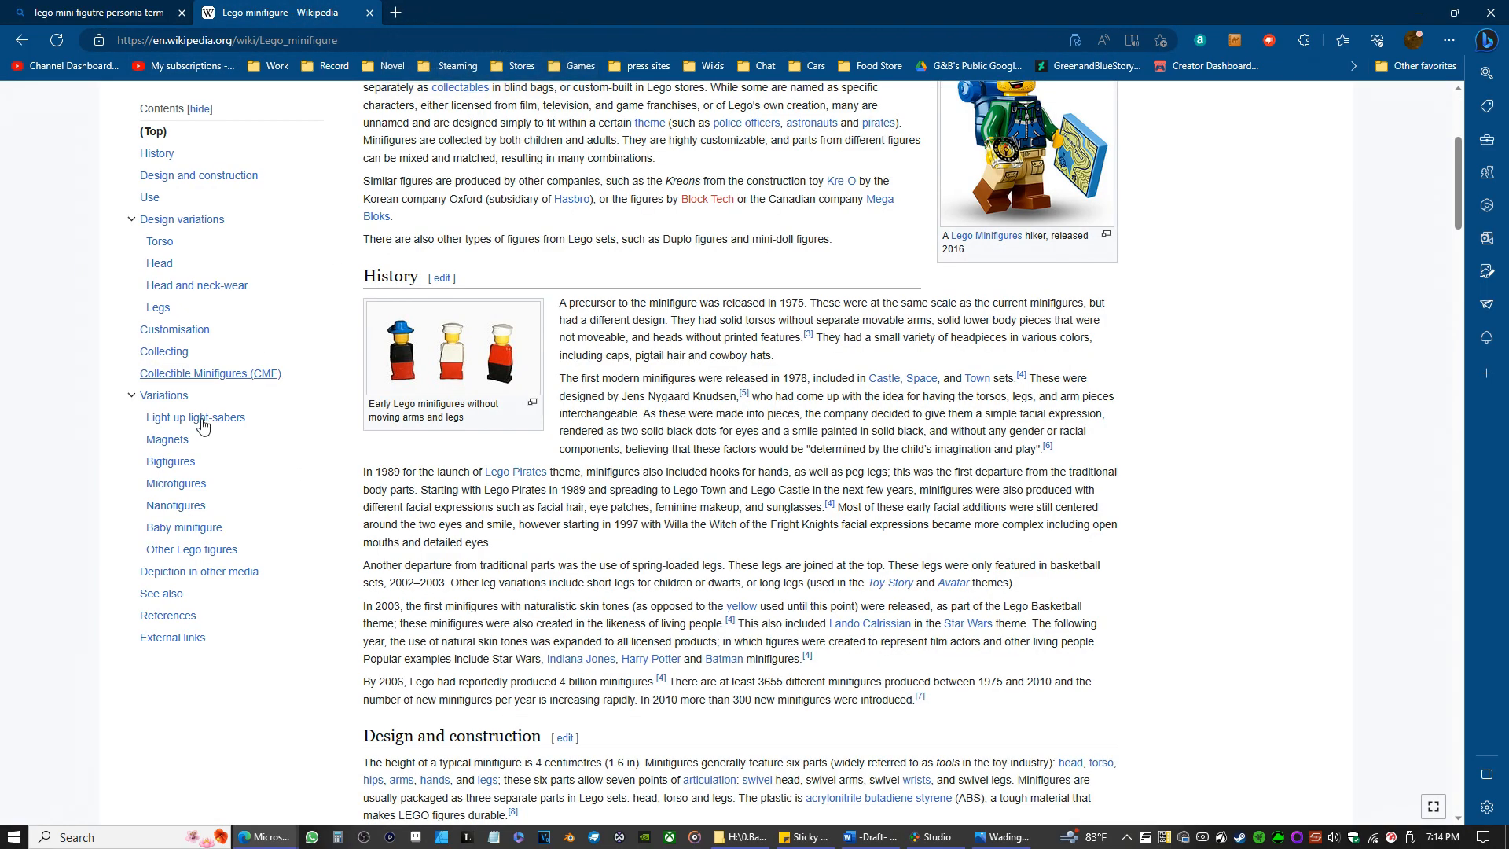
Read through Wikipedia's Lego minifigure article from History to References and move the browser window out of the way.
scroll(753, 509, down, 10)
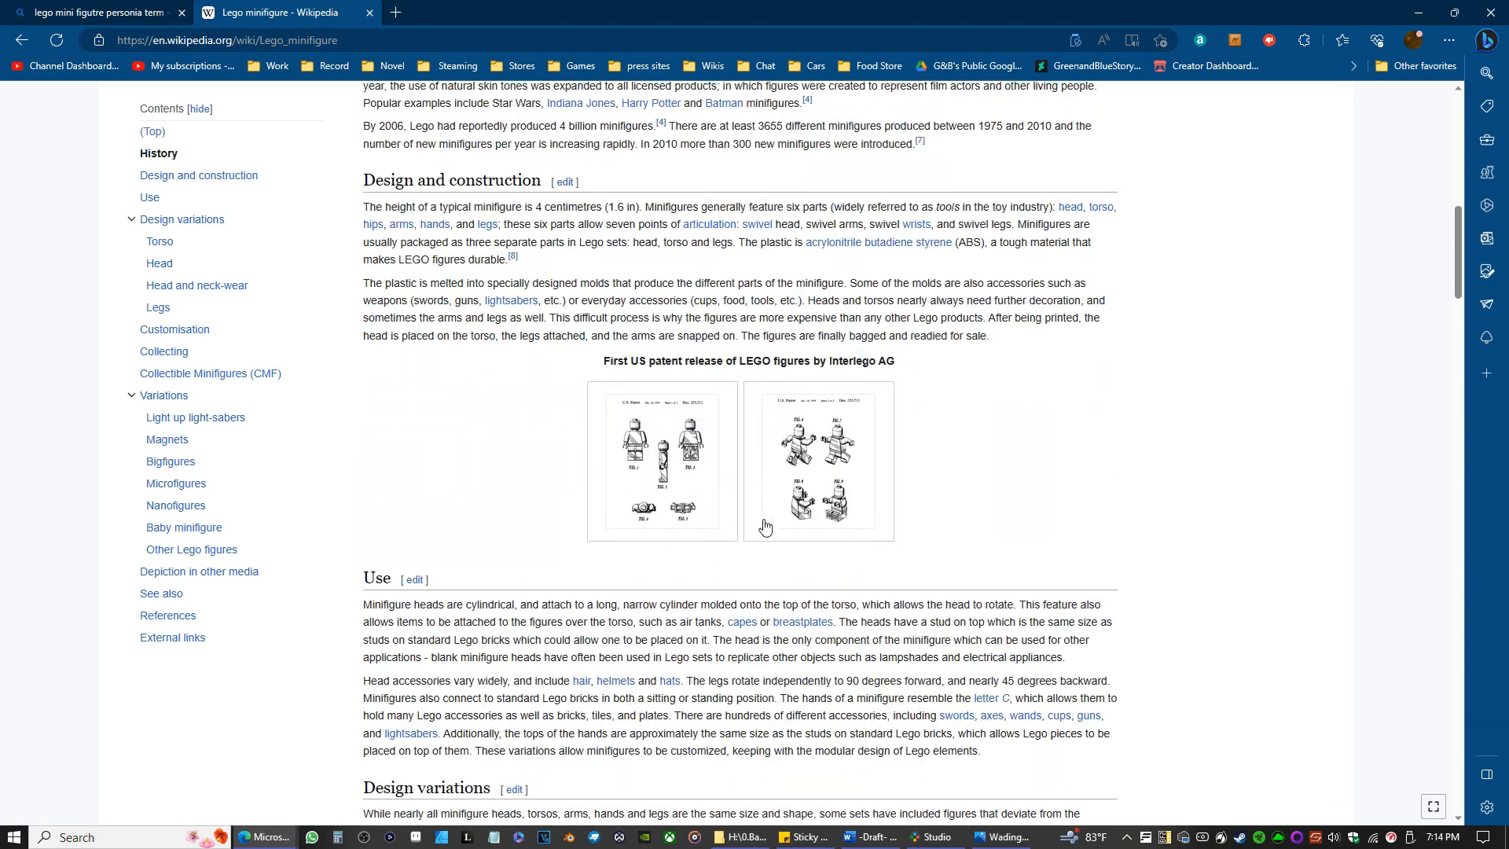
scroll(754, 510, down, 15)
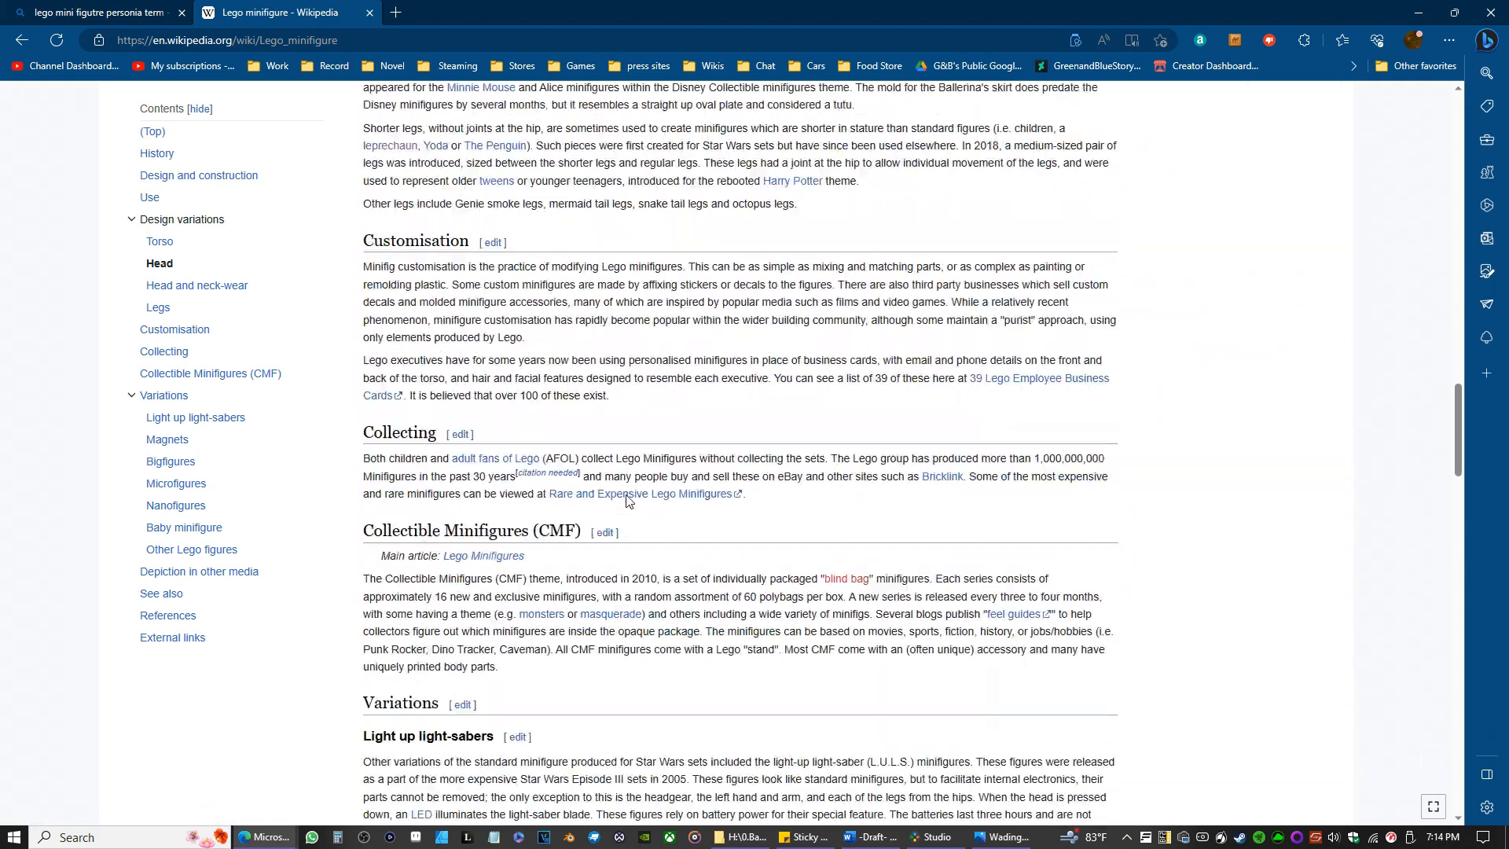
scroll(583, 490, down, 7)
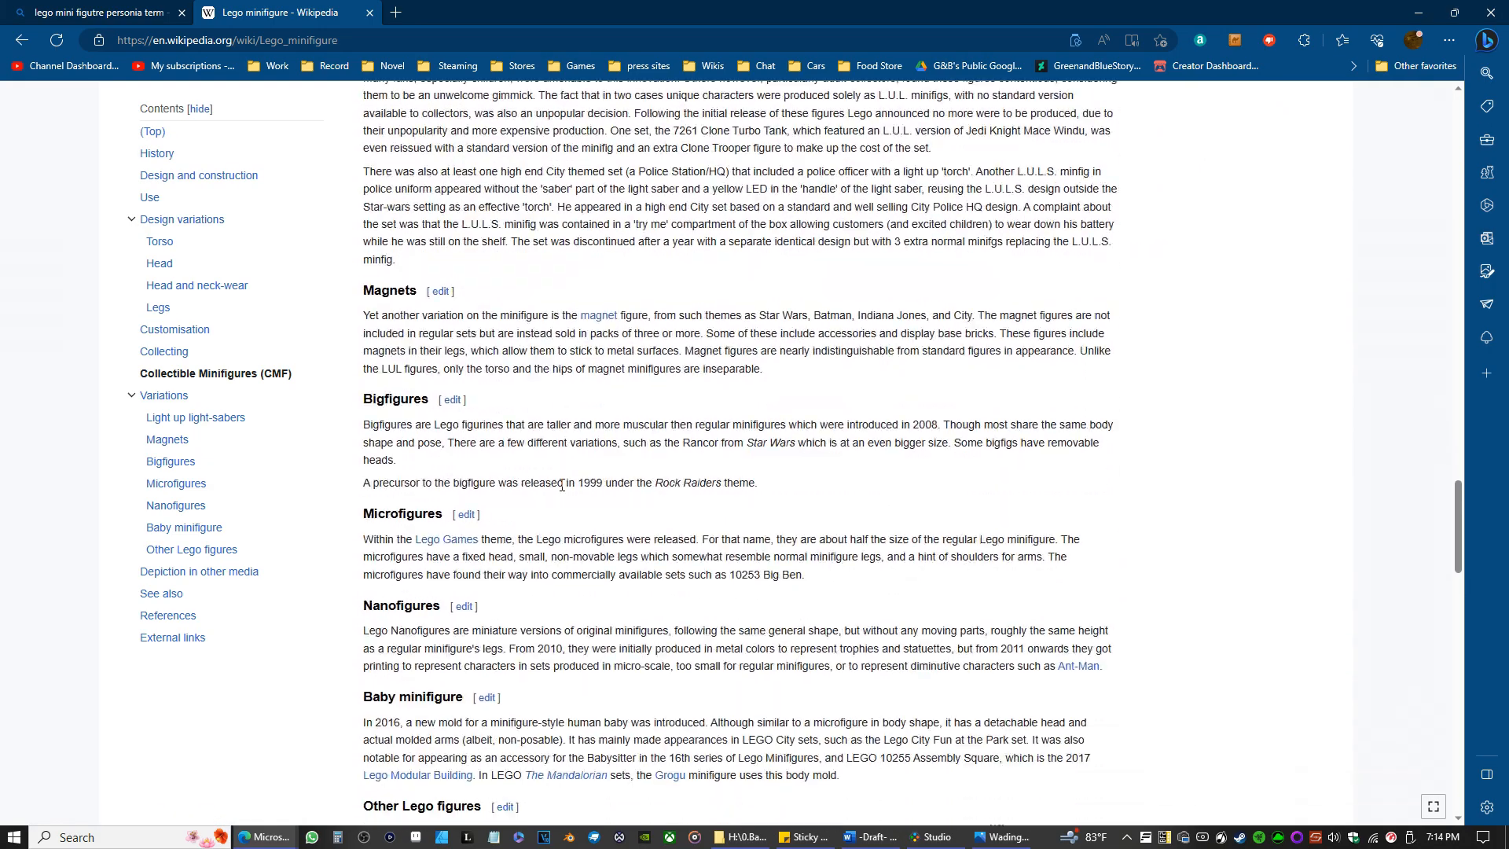
scroll(562, 489, down, 4)
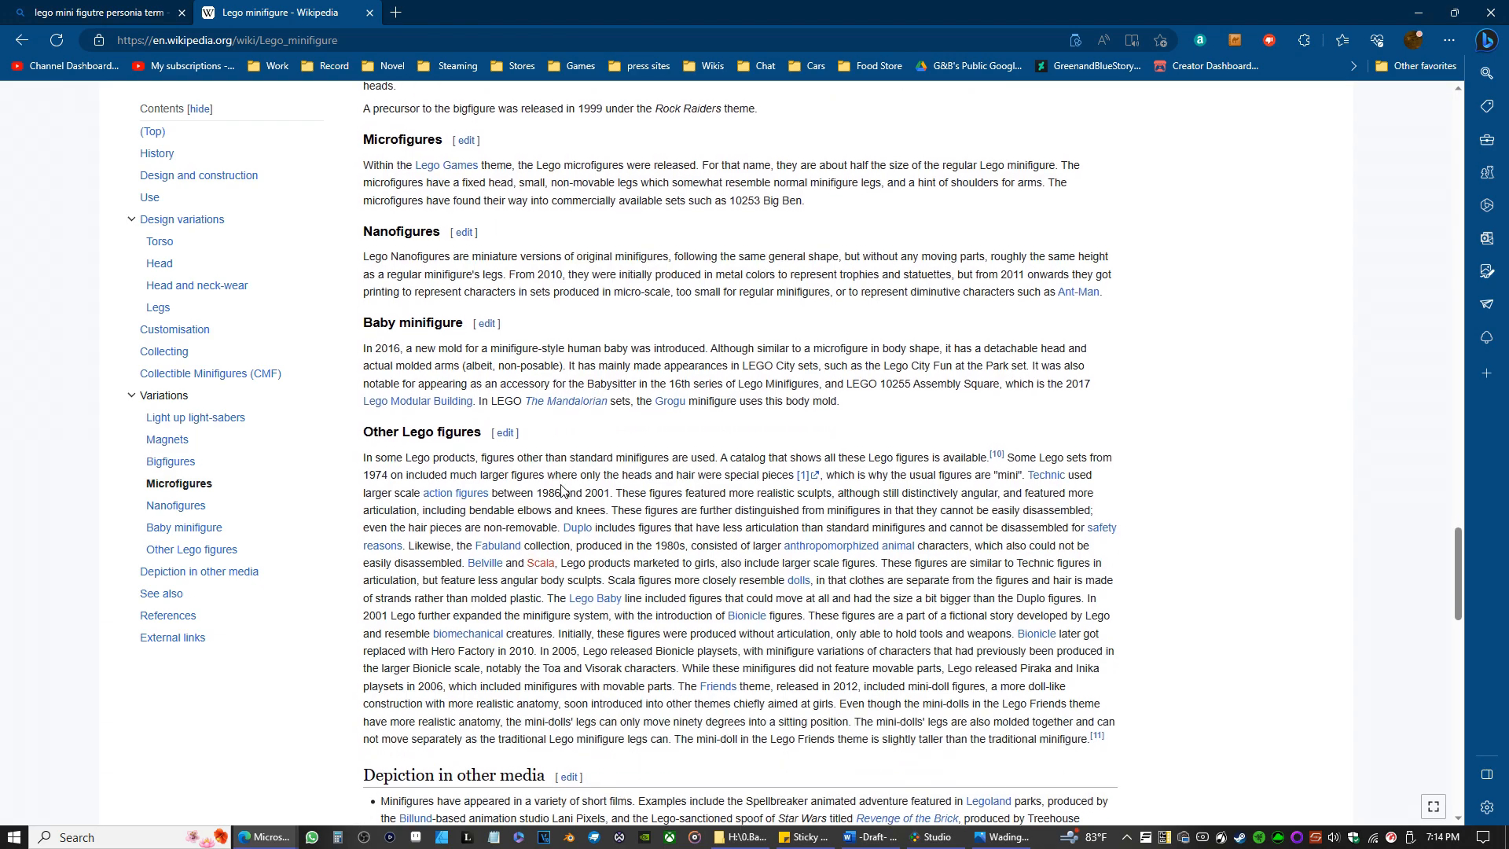
scroll(562, 489, down, 3)
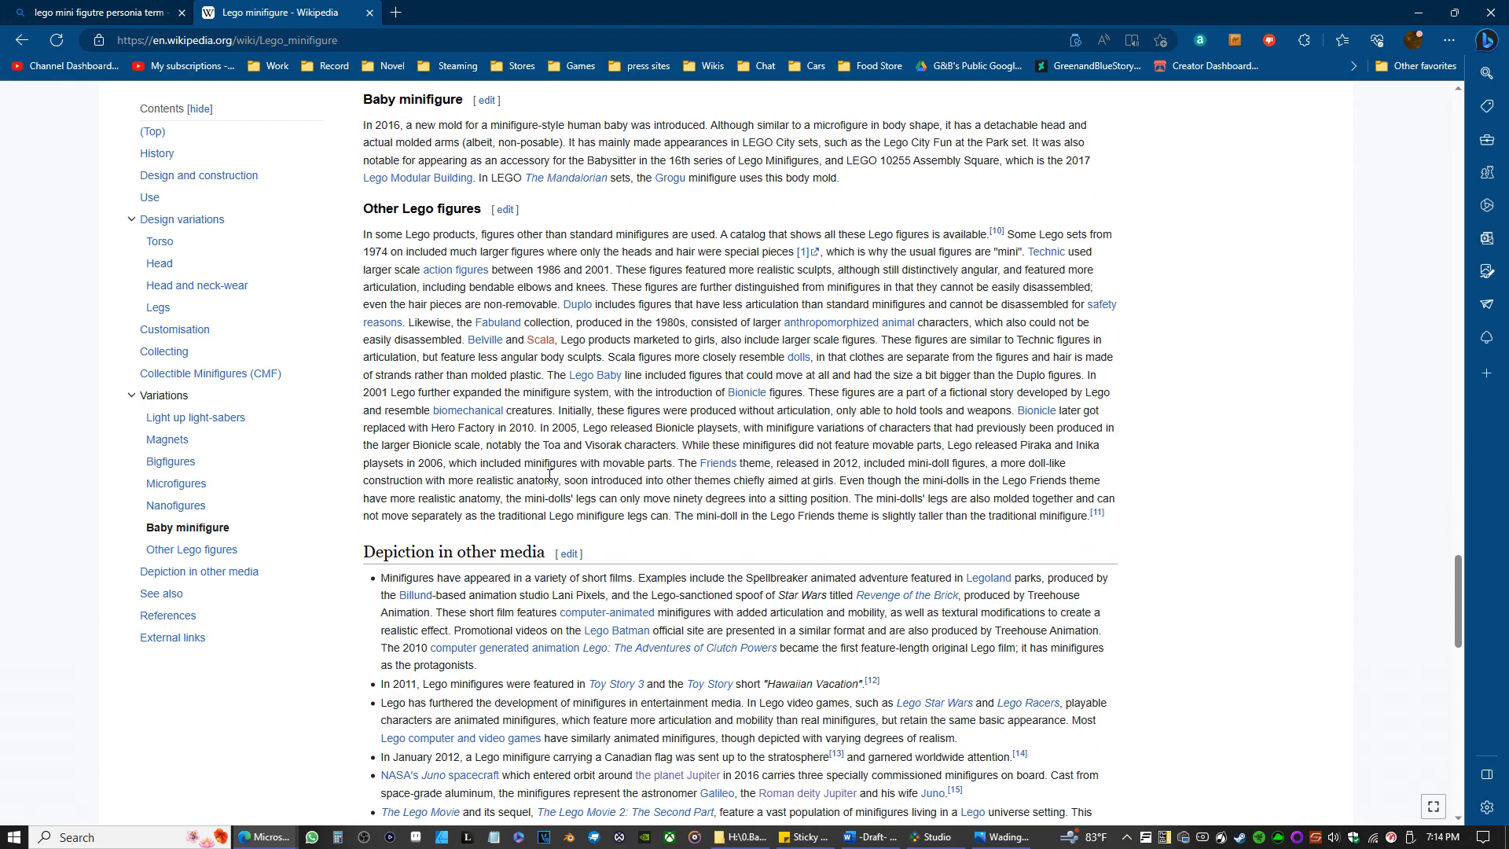
scroll(550, 475, down, 4)
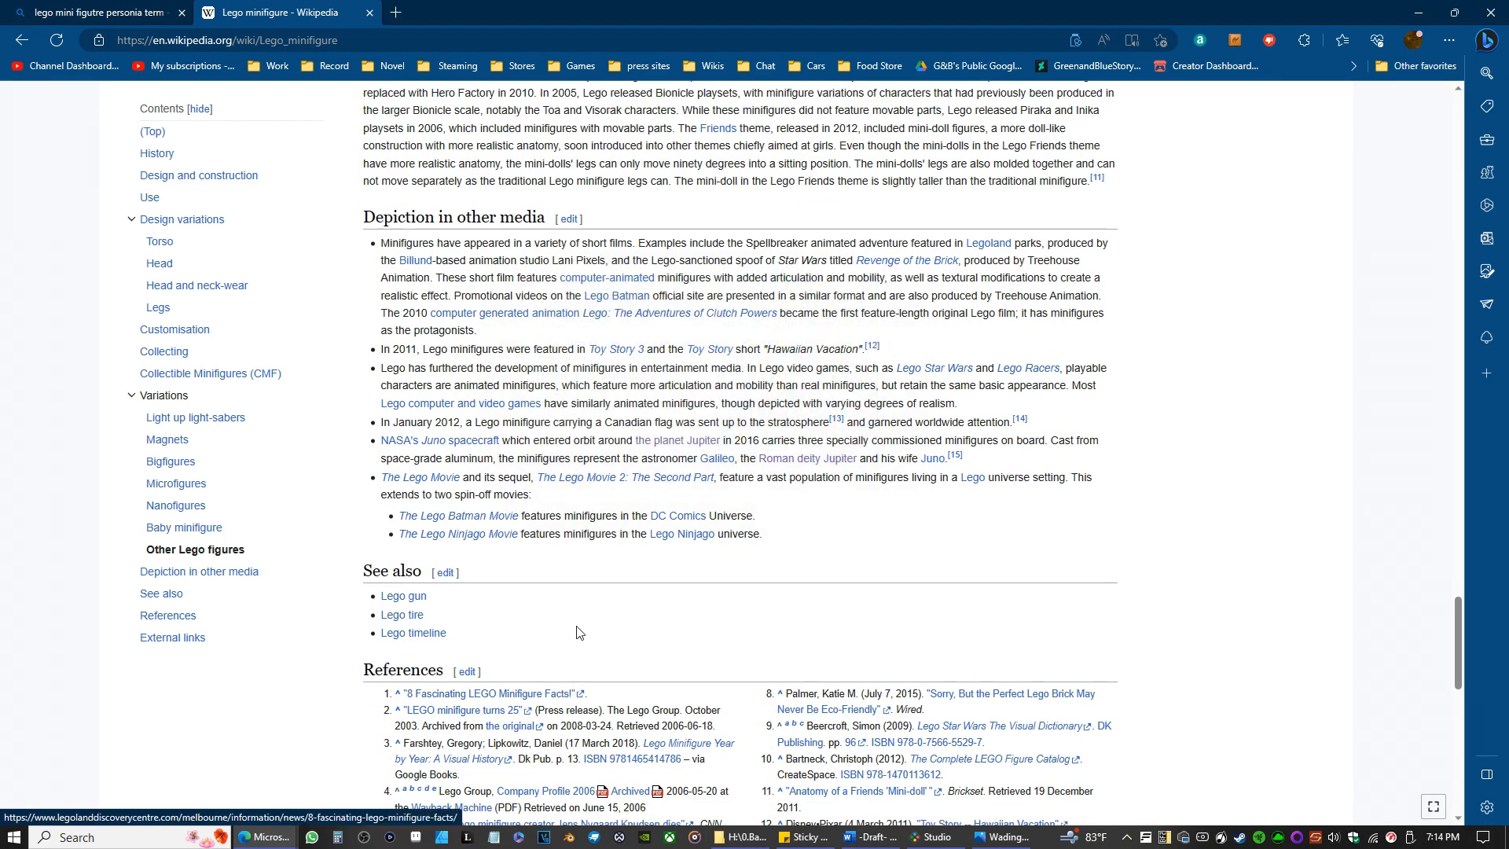
scroll(529, 588, down, 1)
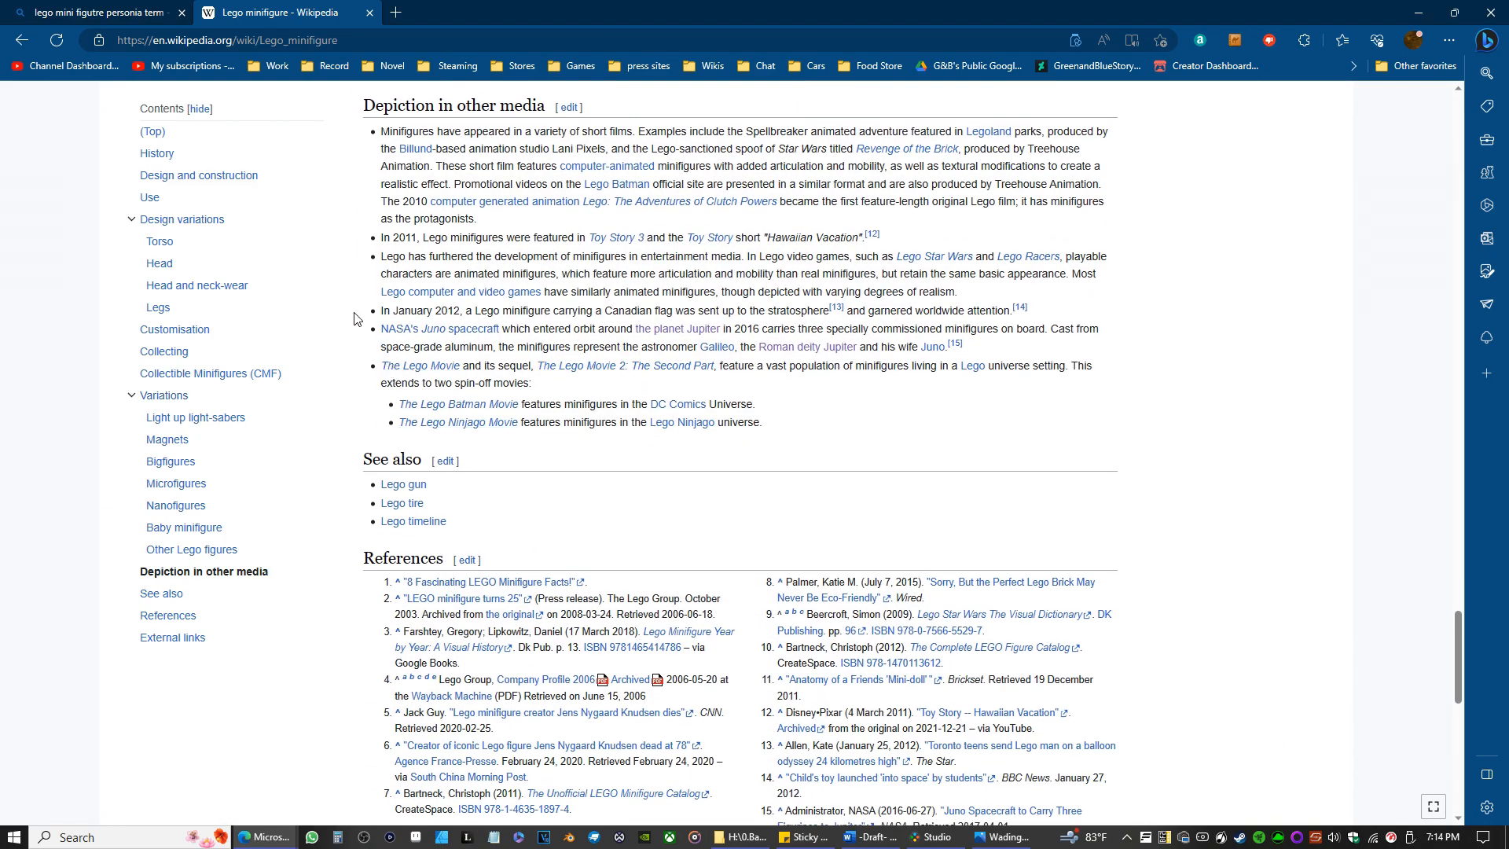
double_click(560, 2)
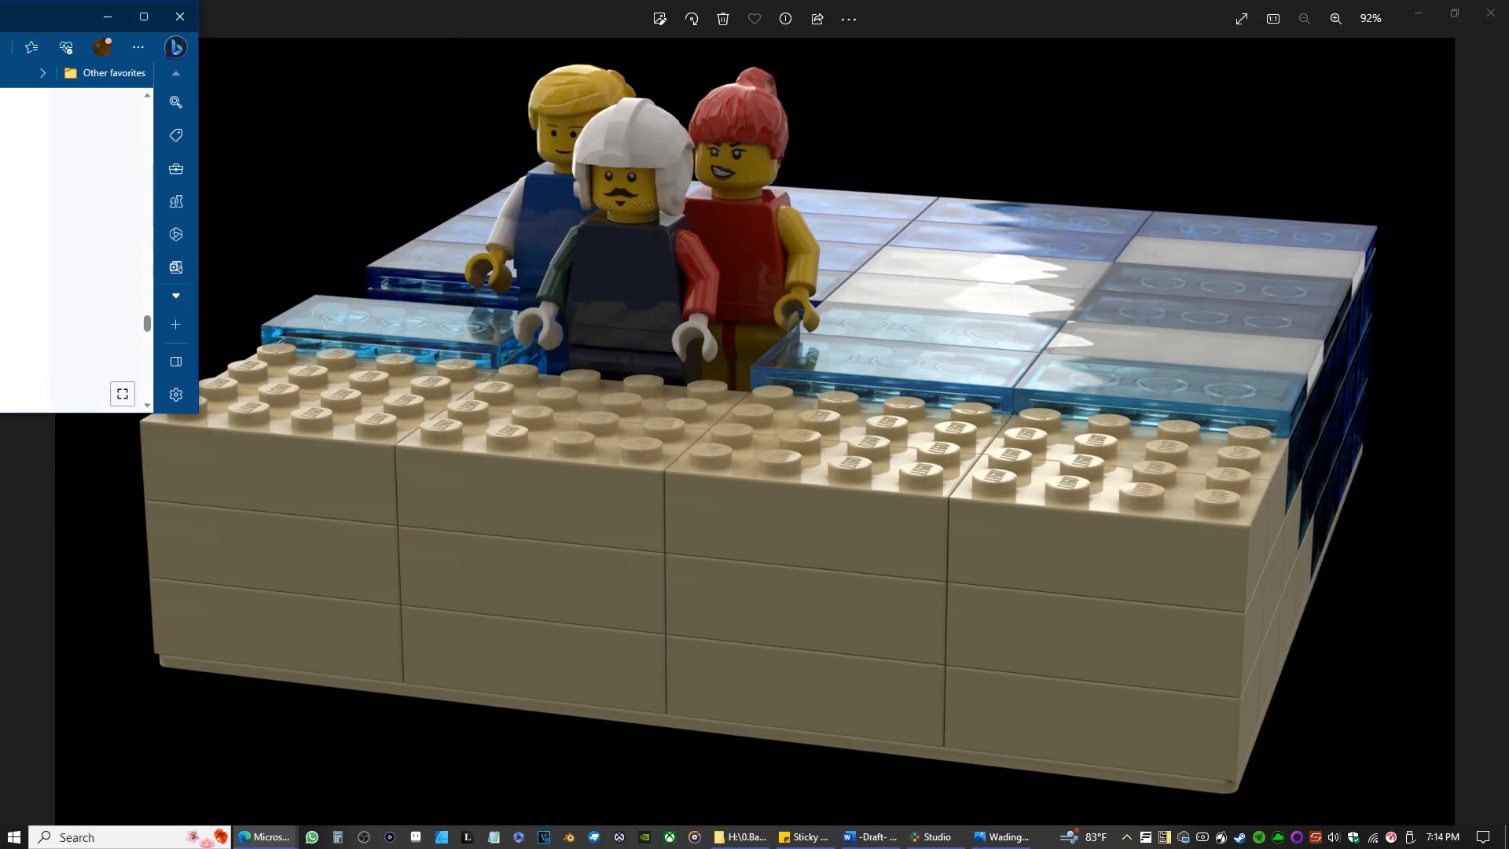
drag(0, 9, 0, 13)
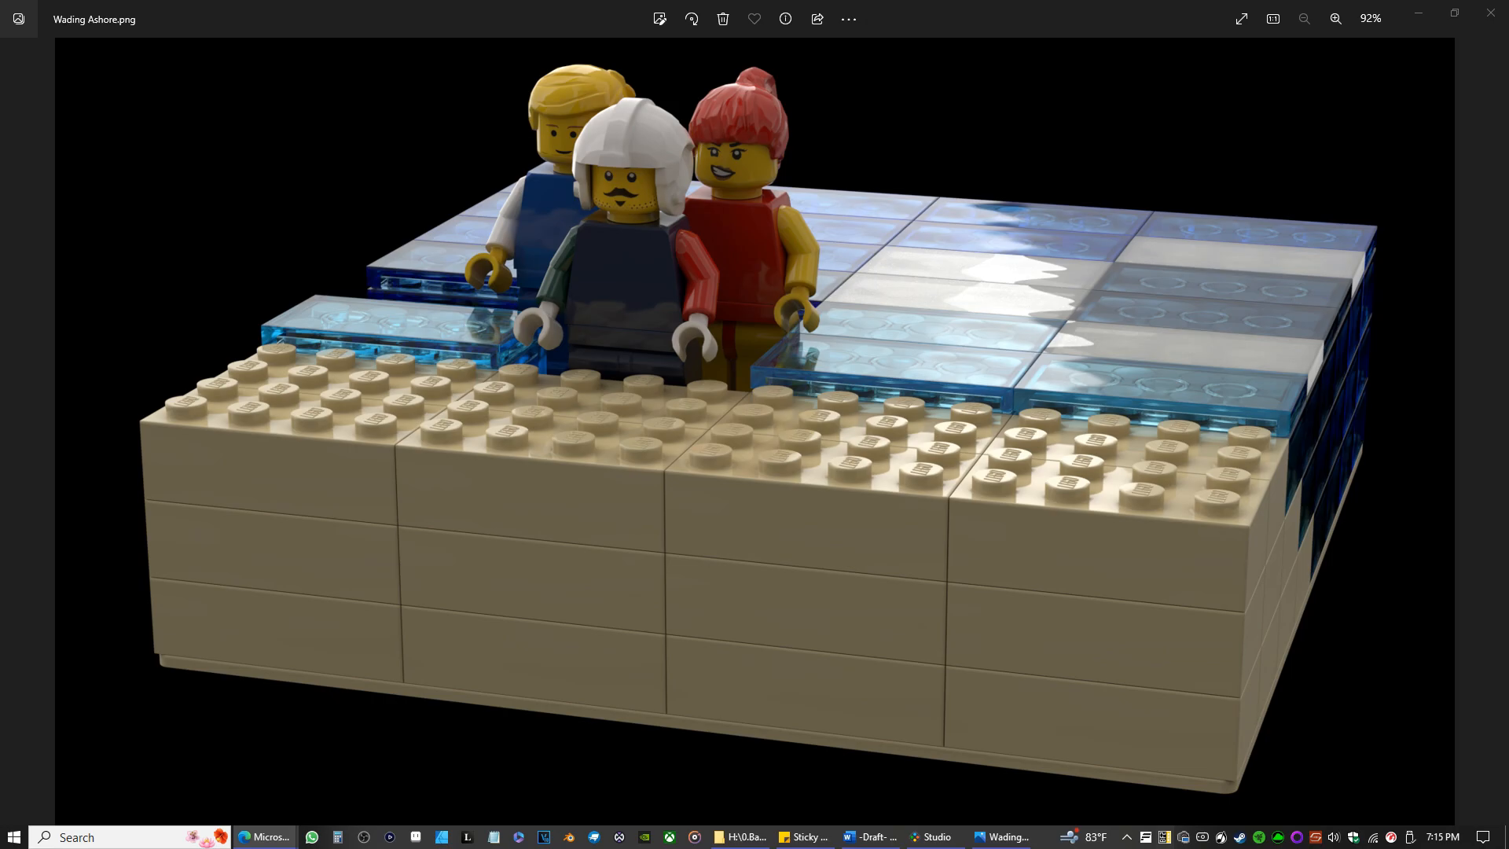
Bring back the Bing chat window and ask "What is a minifigure that someone creates to repersent themshelves?".
drag(0, 40, 528, 4)
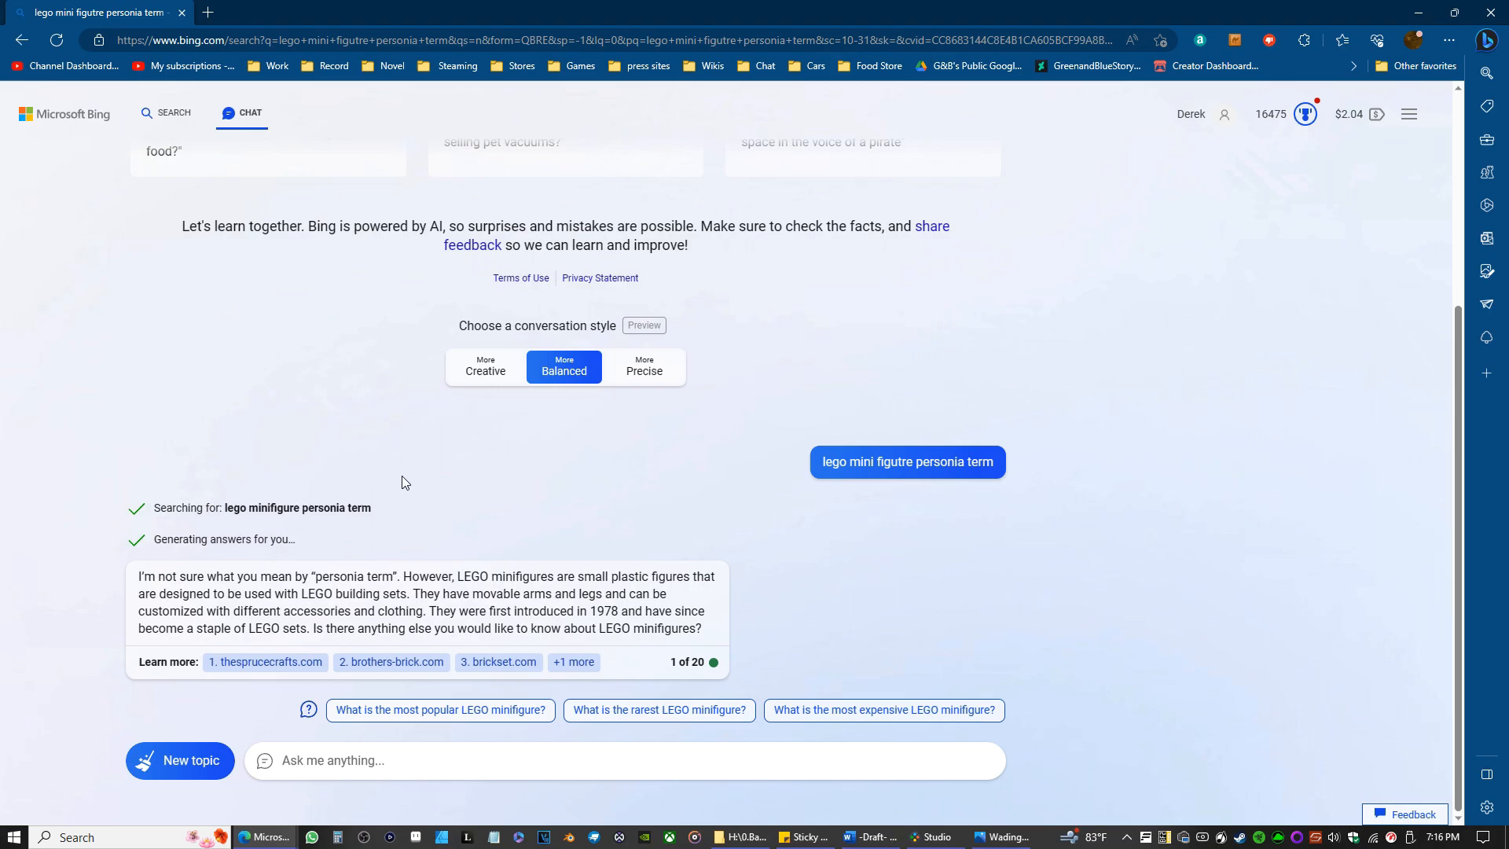
click(324, 761)
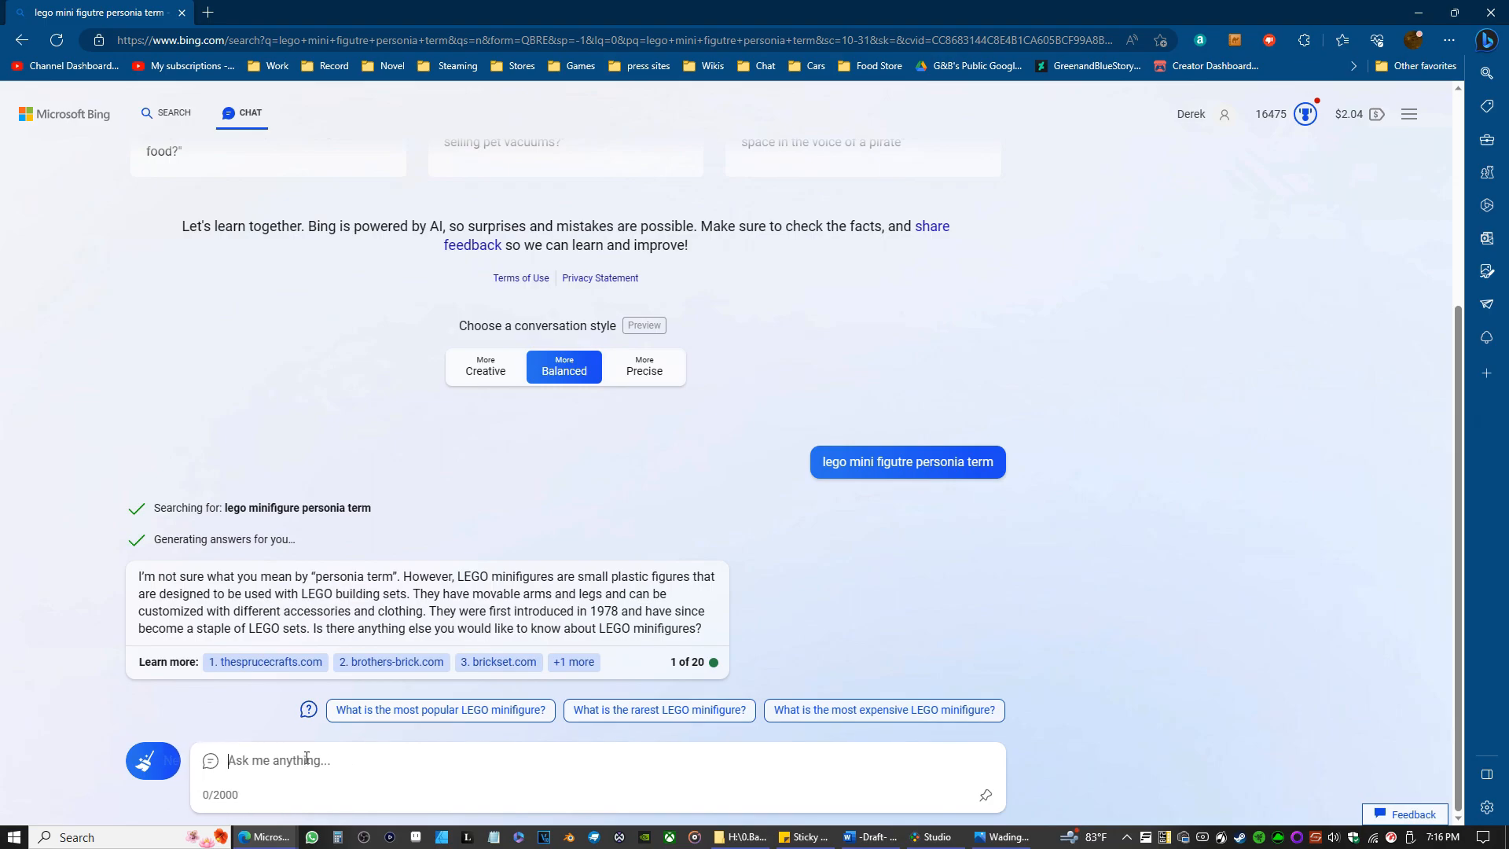
text(What is a minifigure that someone create)
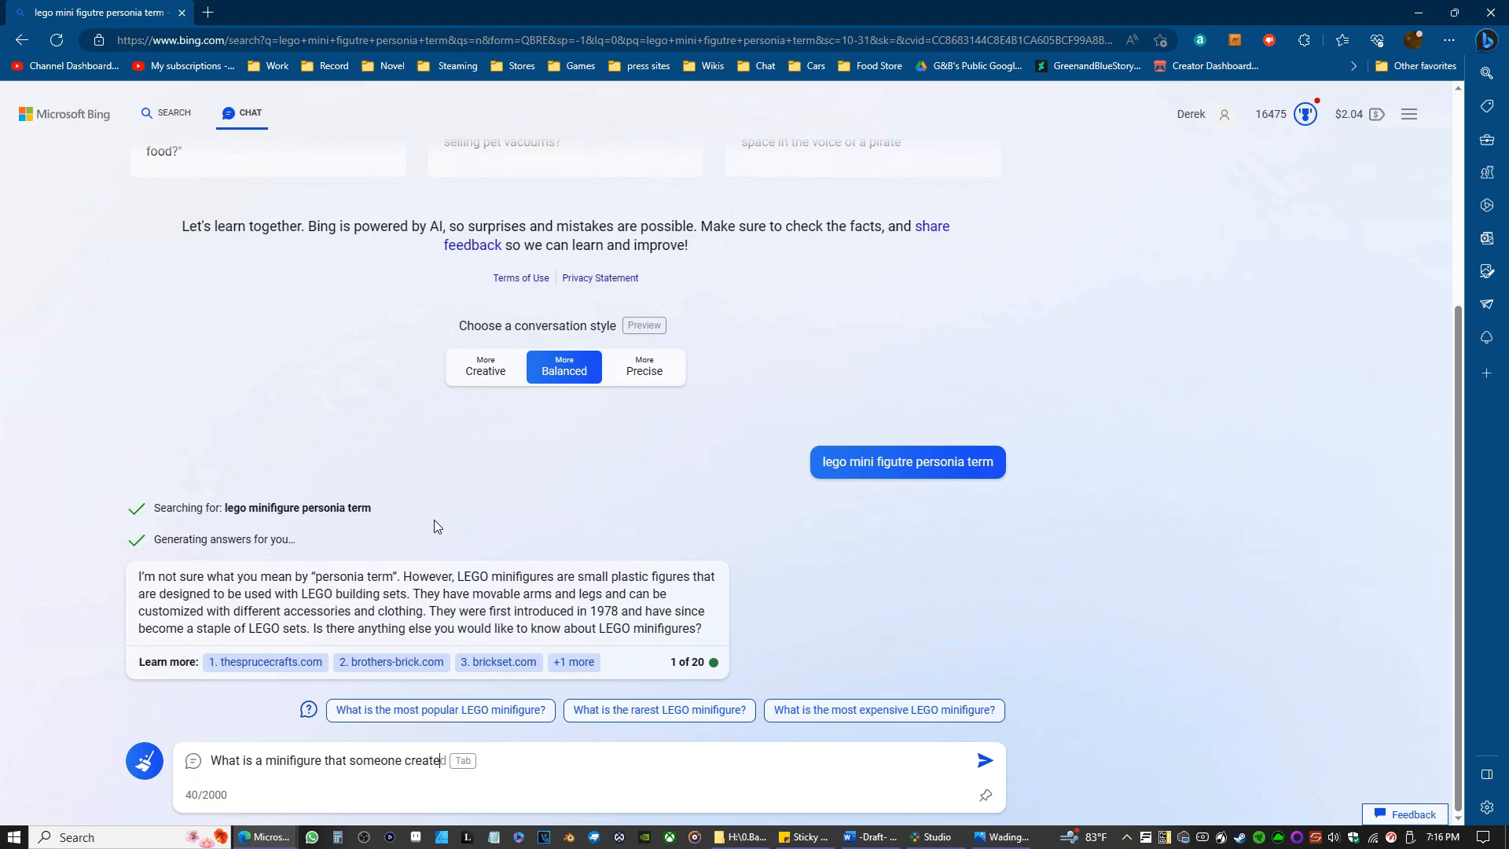
text(s to repersent themshelves?)
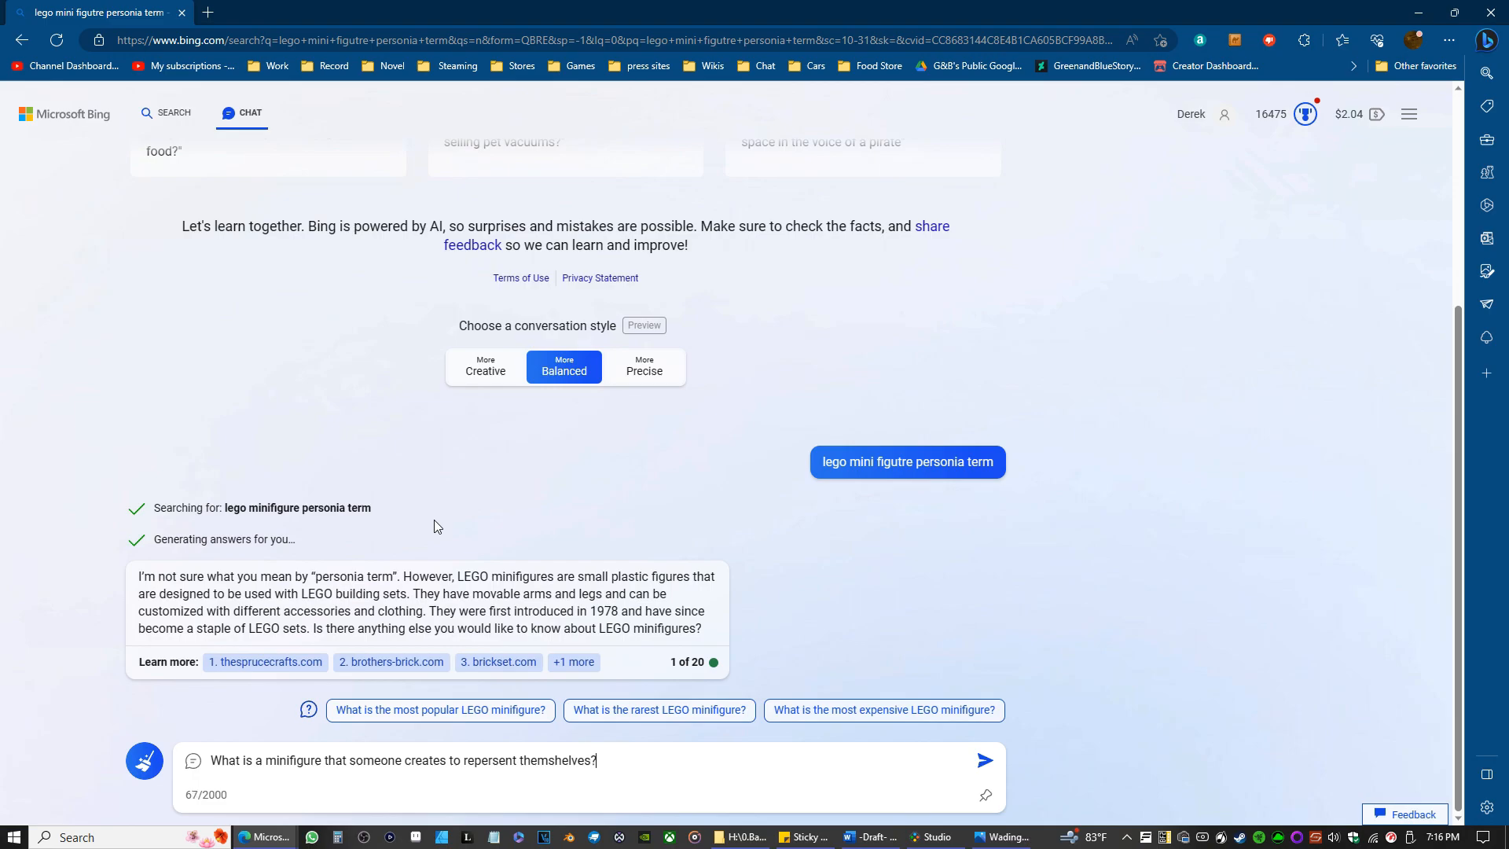
key(Return)
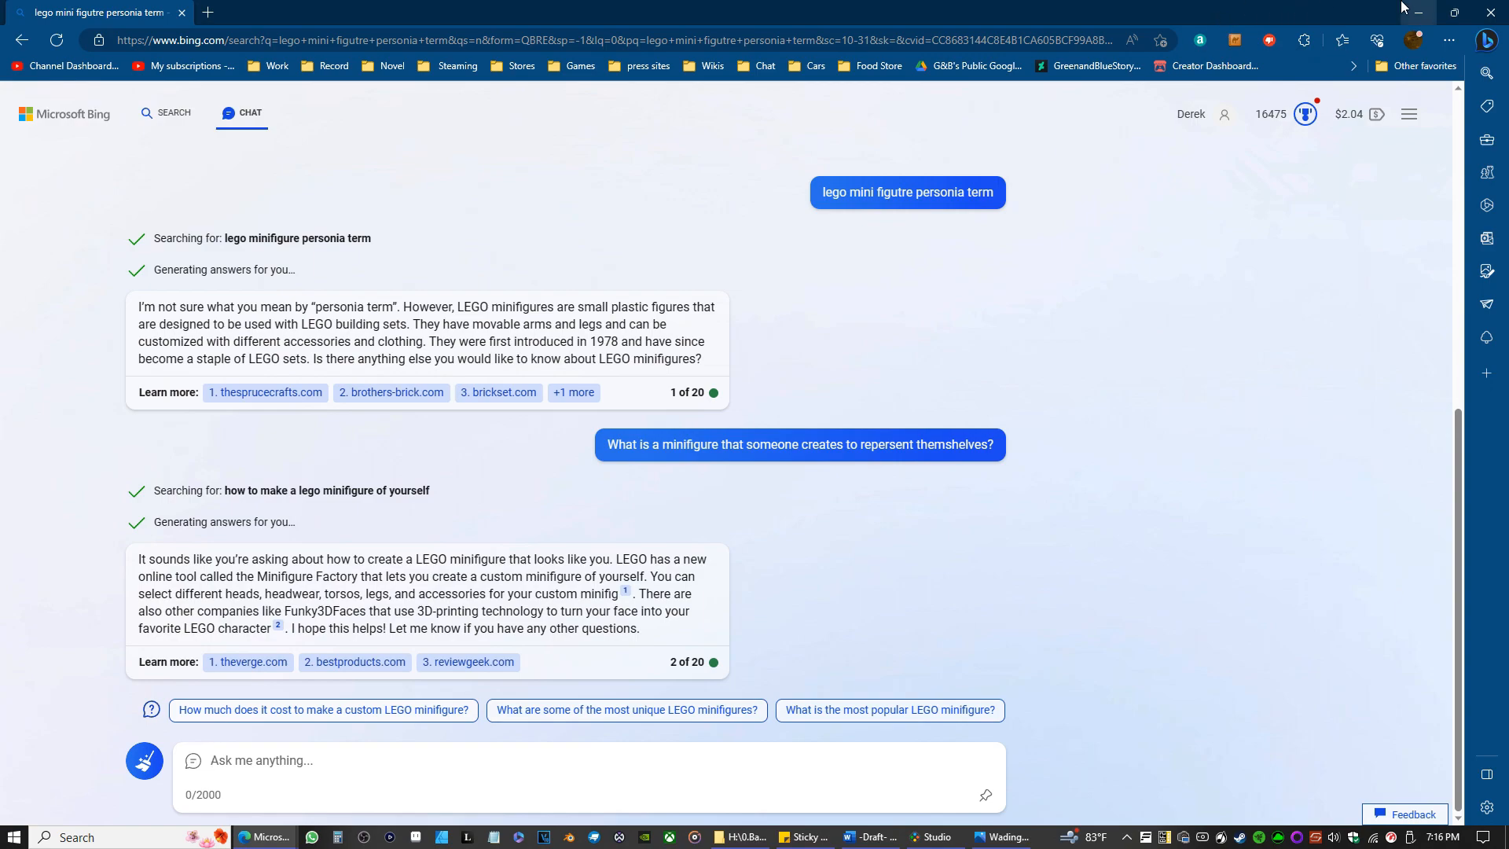
Close the browser, image viewer and folder windows, and inspect the Wading ashore model from above in Studio.
click(1483, 9)
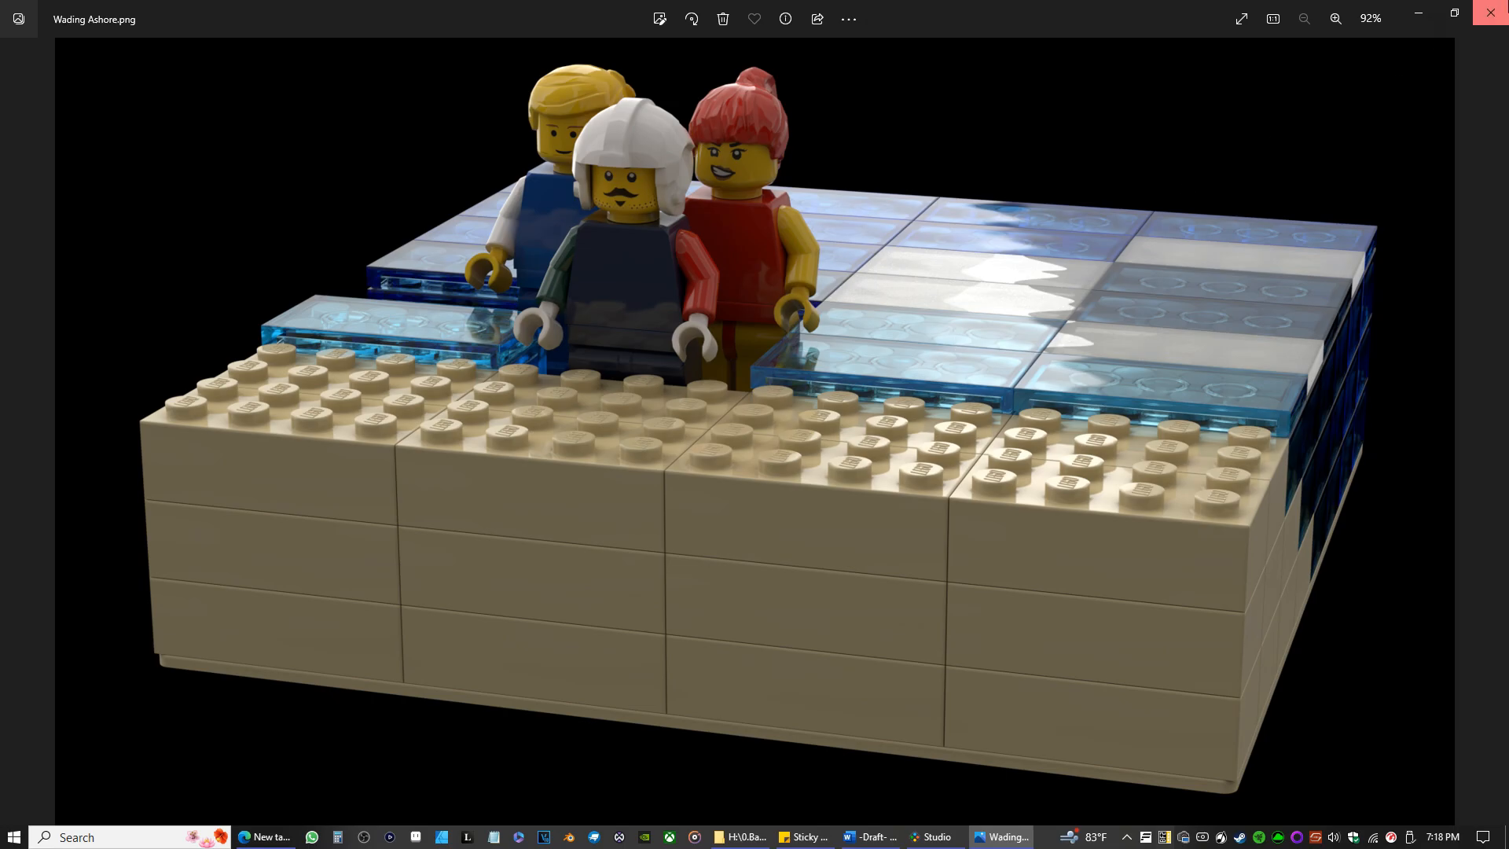
click(1491, 13)
click(1397, 34)
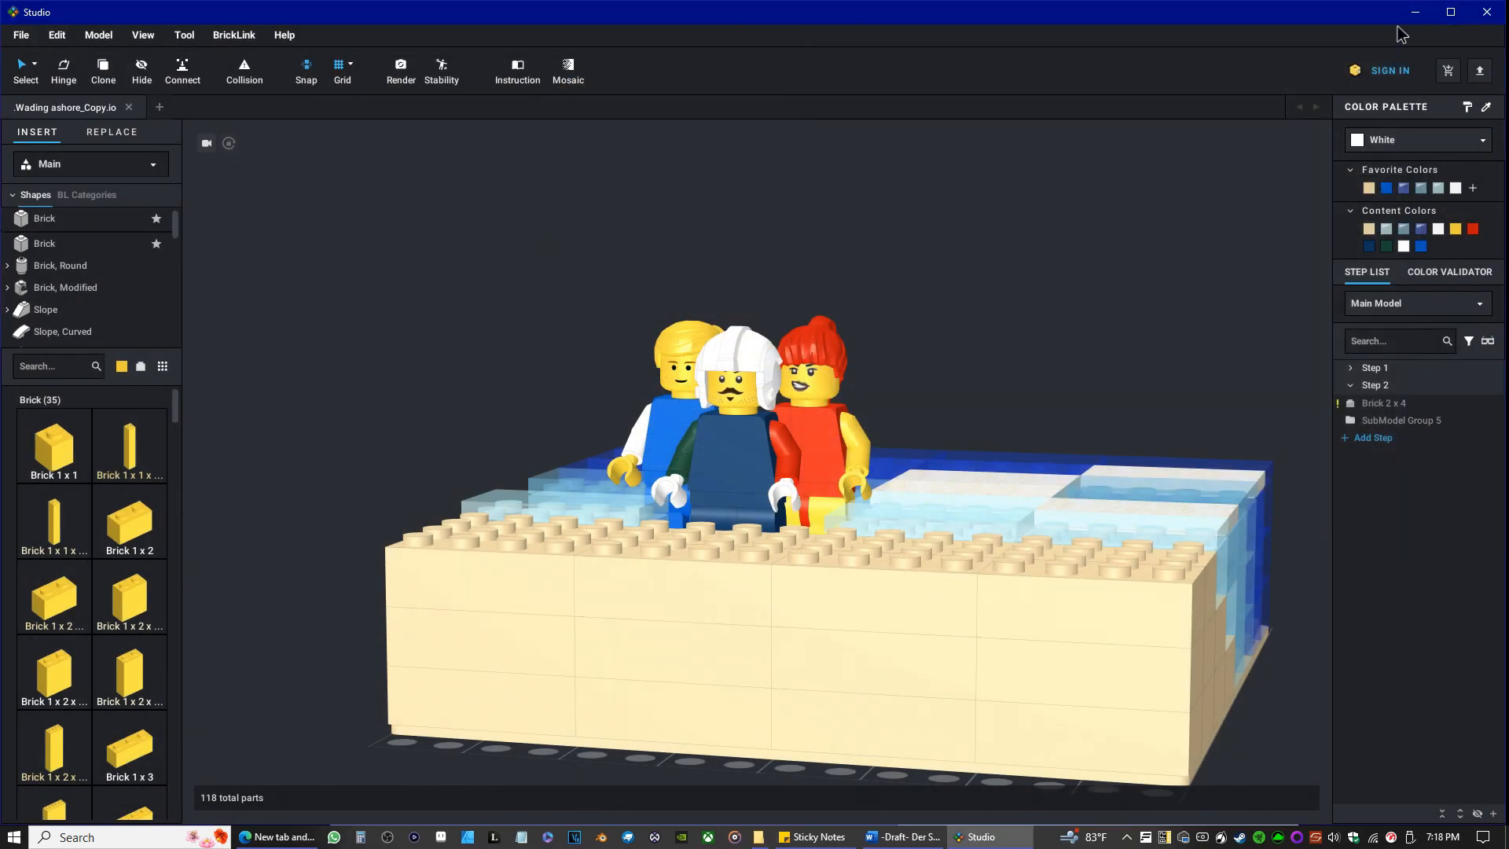
right_drag(933, 279, 945, 301)
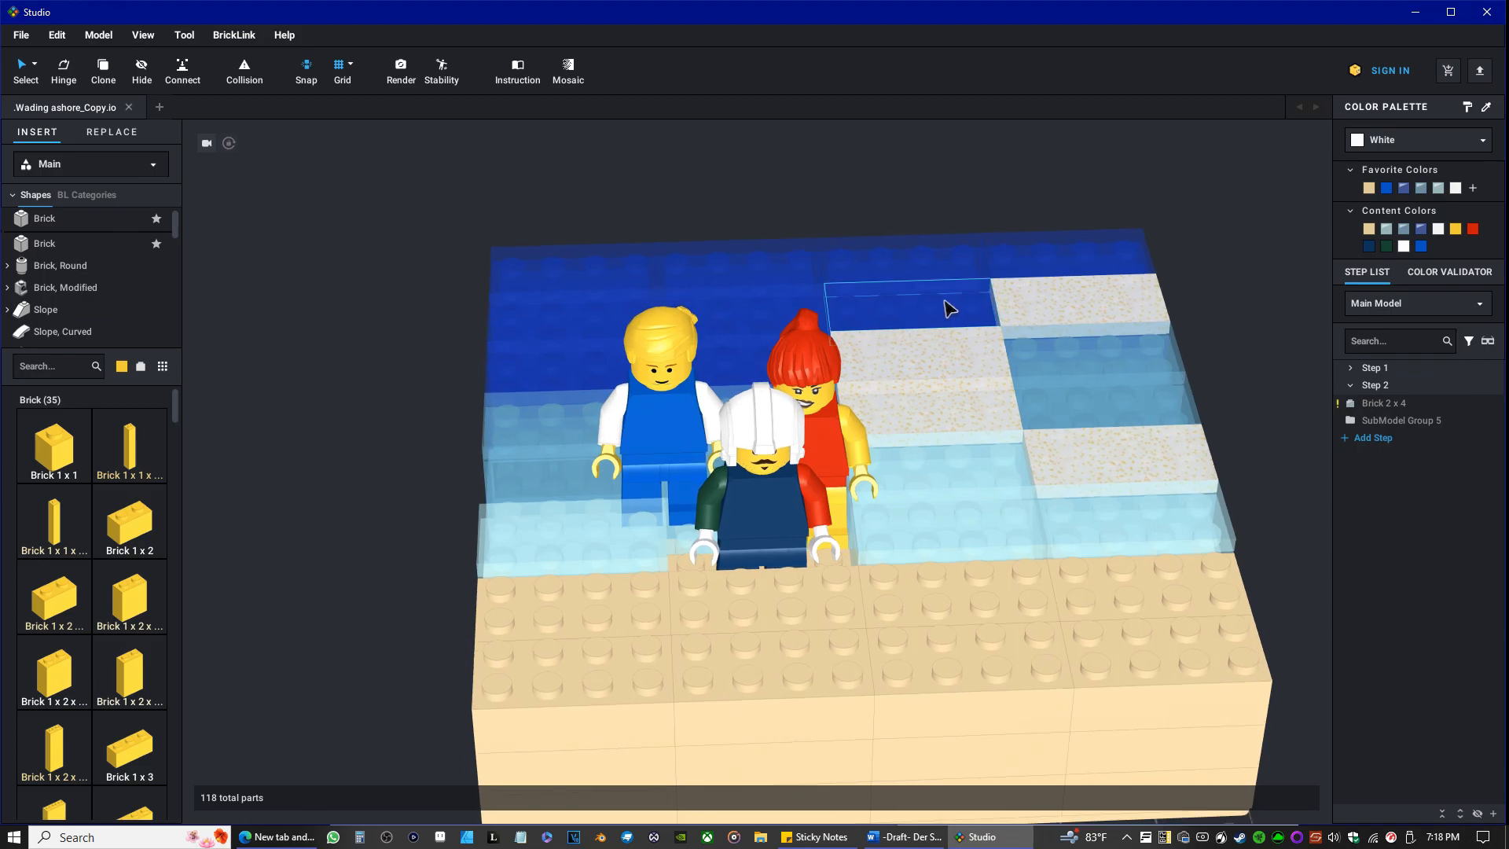
mouse_move(938, 500)
right_down()
mouse_move(920, 493)
mouse_move(1026, 502)
mouse_move(941, 495)
right_up()
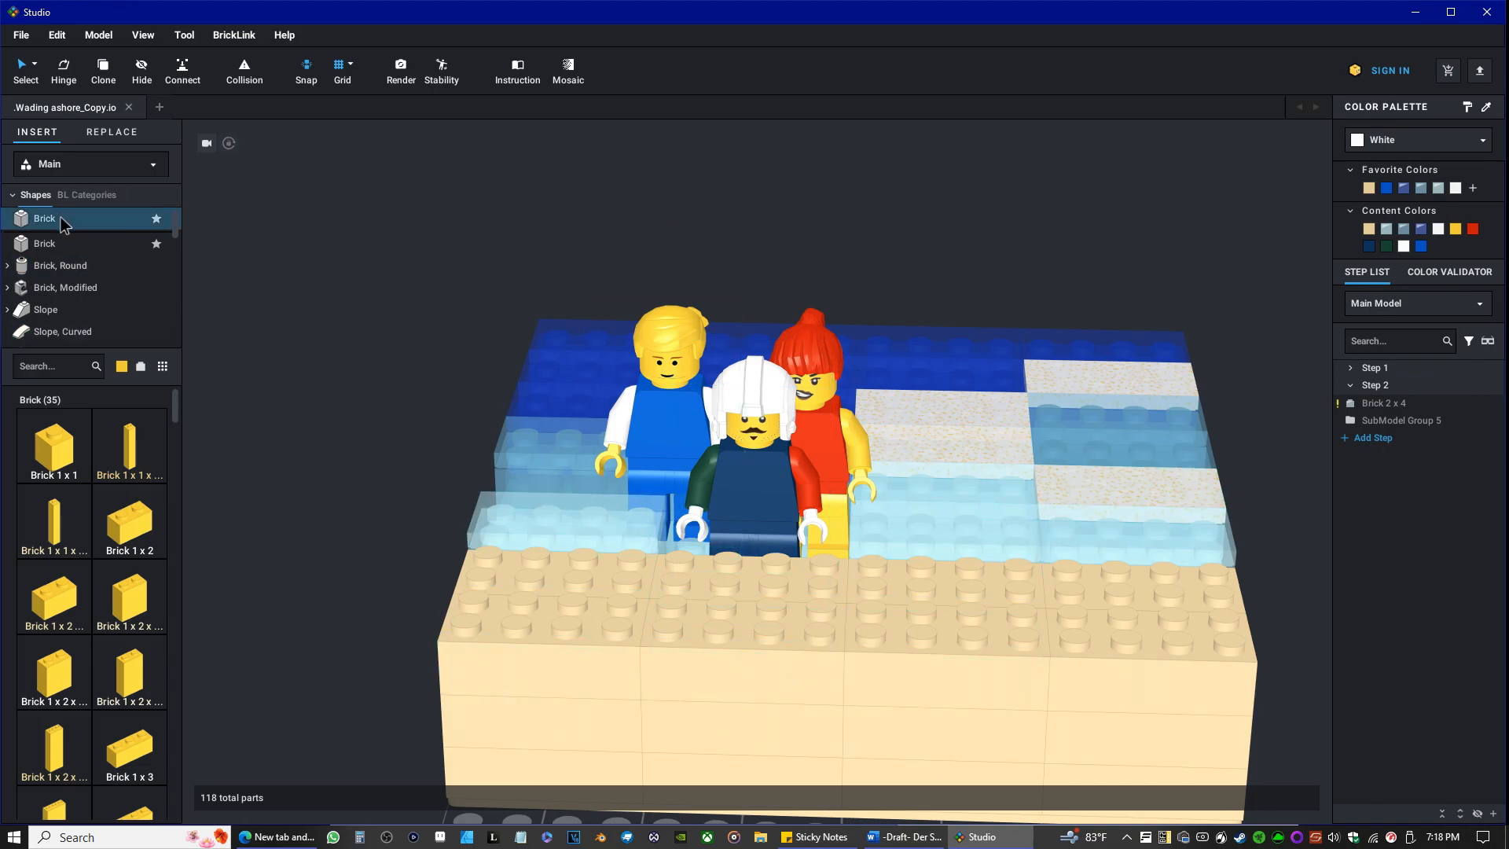
Show the Tile parts in the parts library and set the library's part color to Red.
scroll(73, 267, down, 4)
scroll(72, 271, down, 1)
click(73, 277)
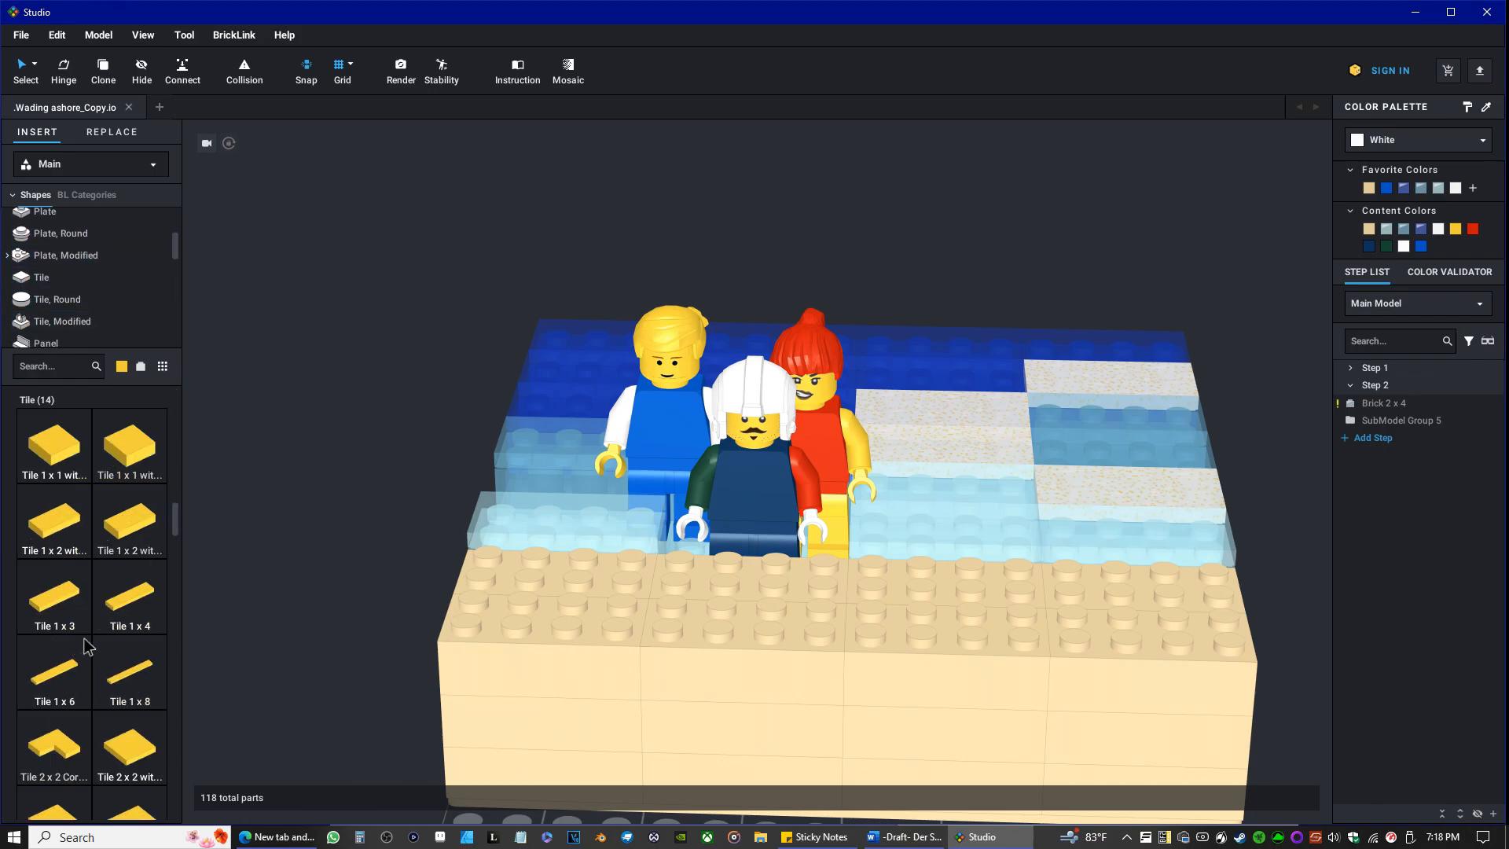
scroll(93, 599, down, 1)
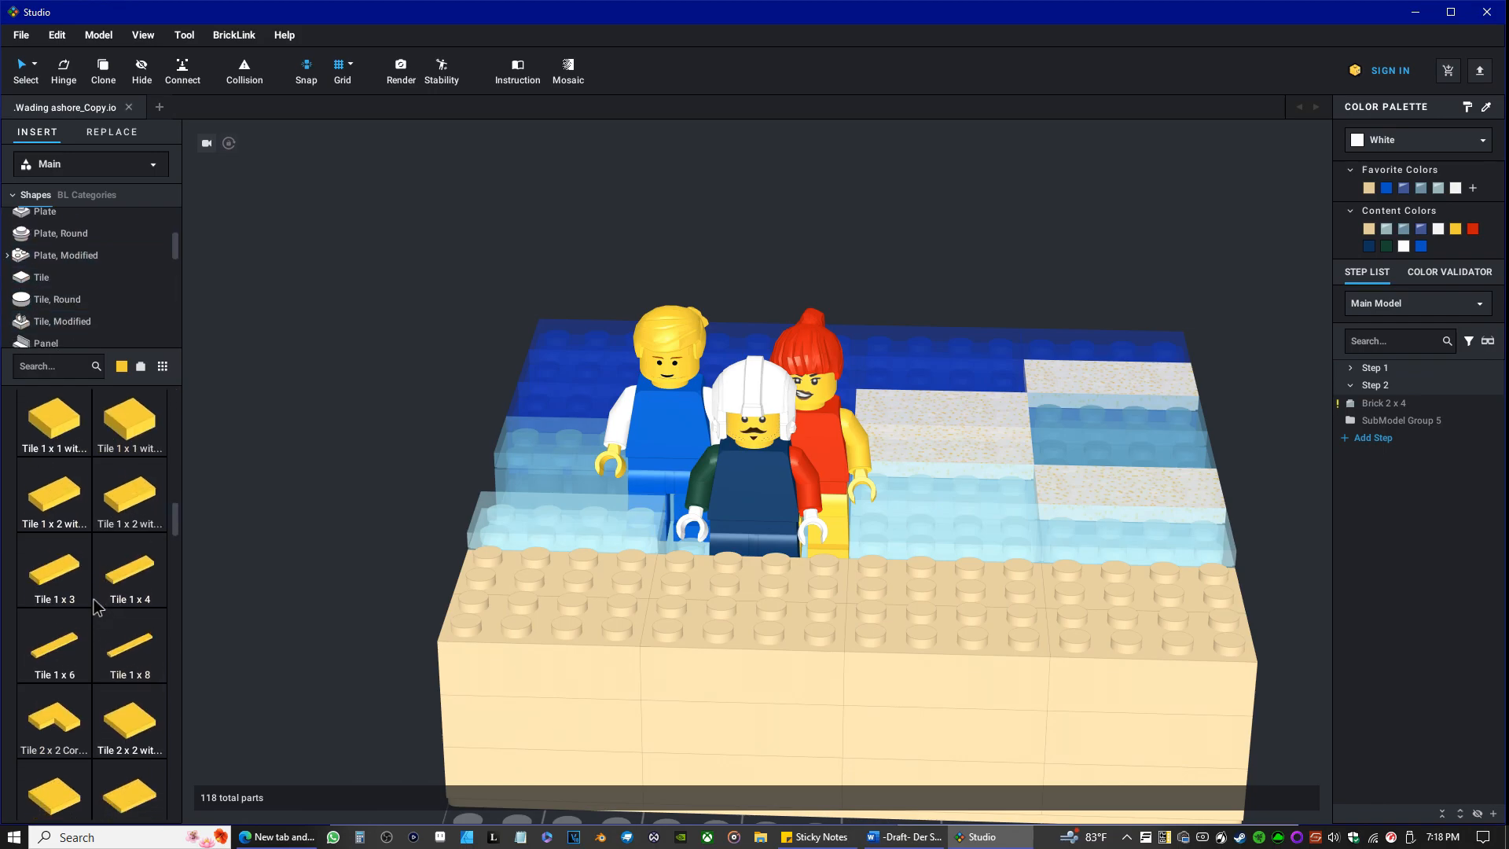
scroll(107, 520, up, 2)
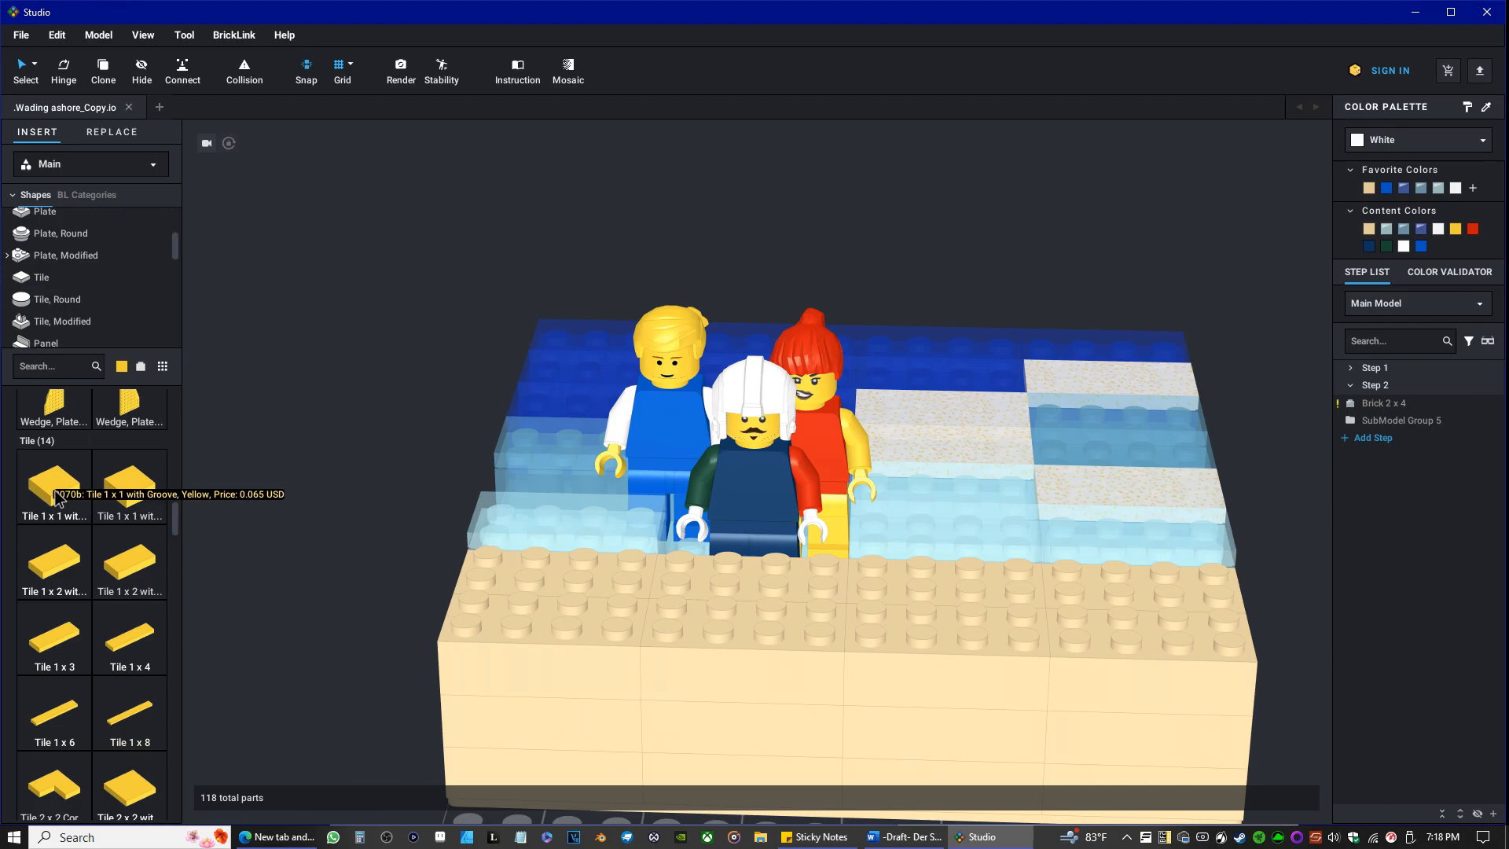
click(125, 368)
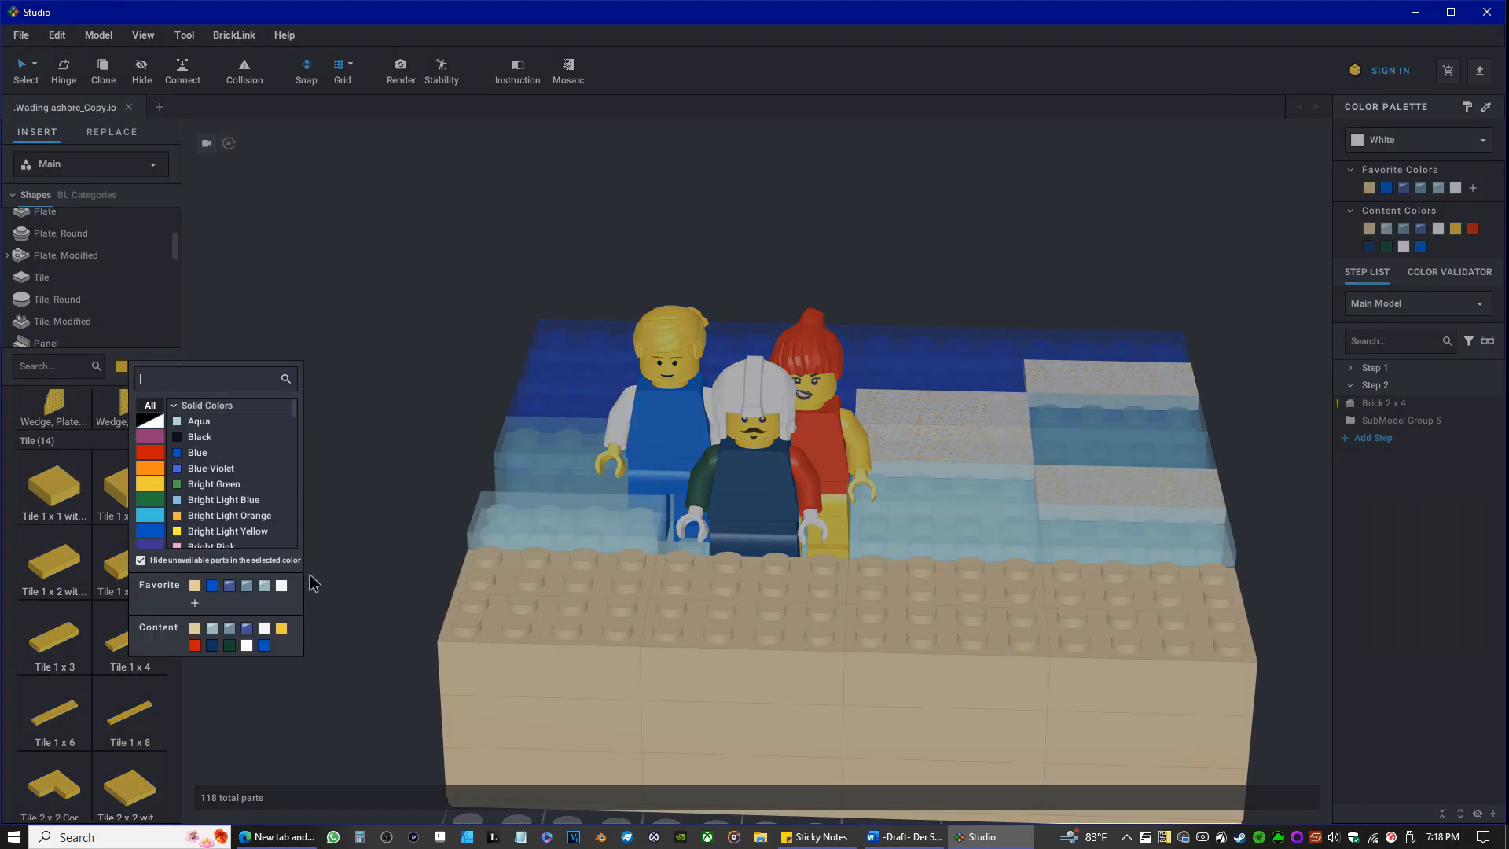
click(162, 458)
click(196, 486)
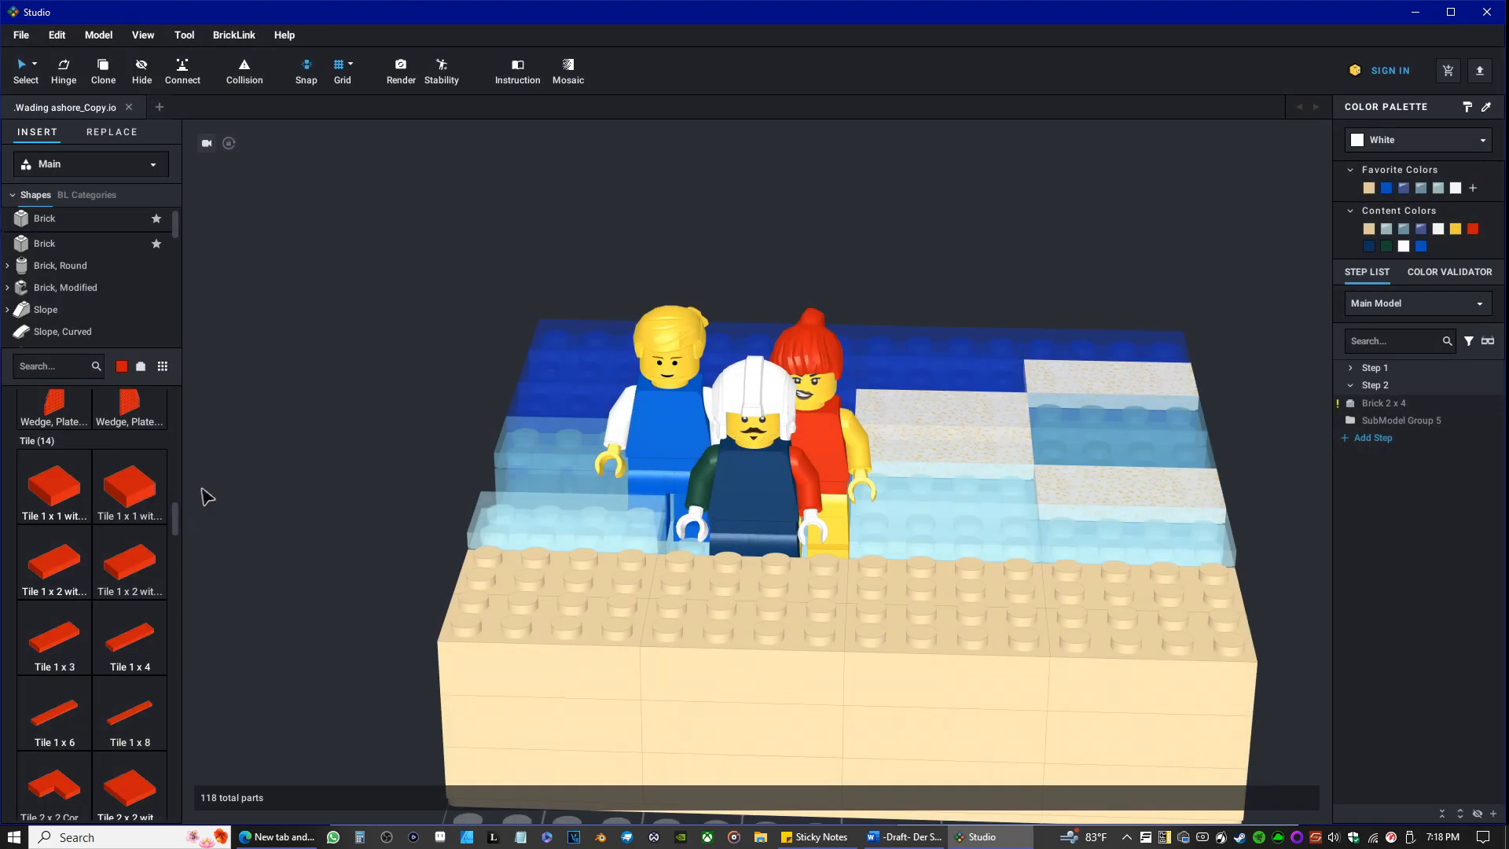
Place a red Tile 2 x 2 with Groove on the tan bricks in front of the minifigures and move it to the front edge.
click(56, 492)
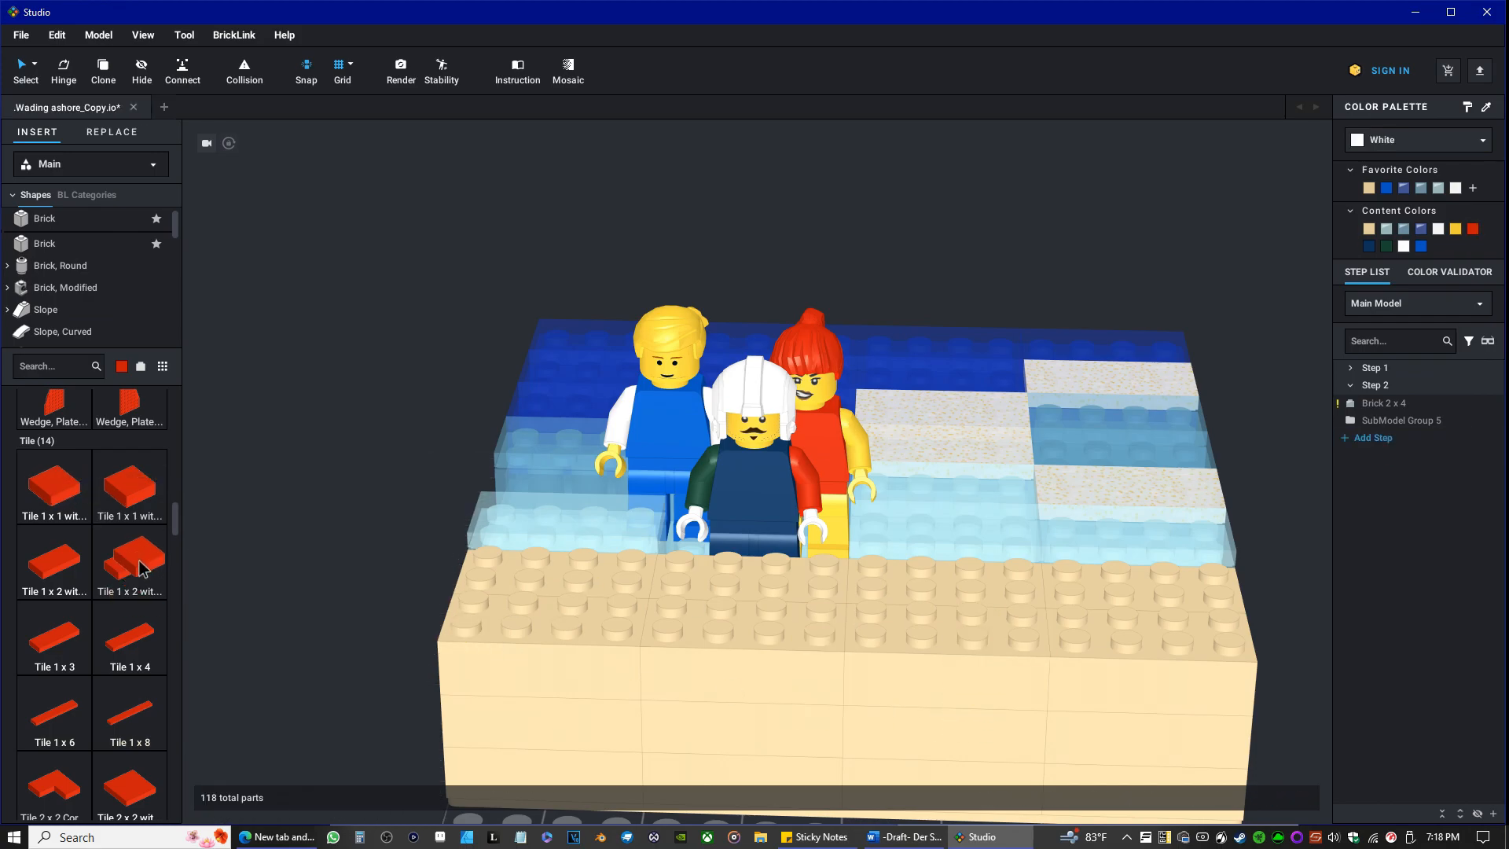
key(Escape)
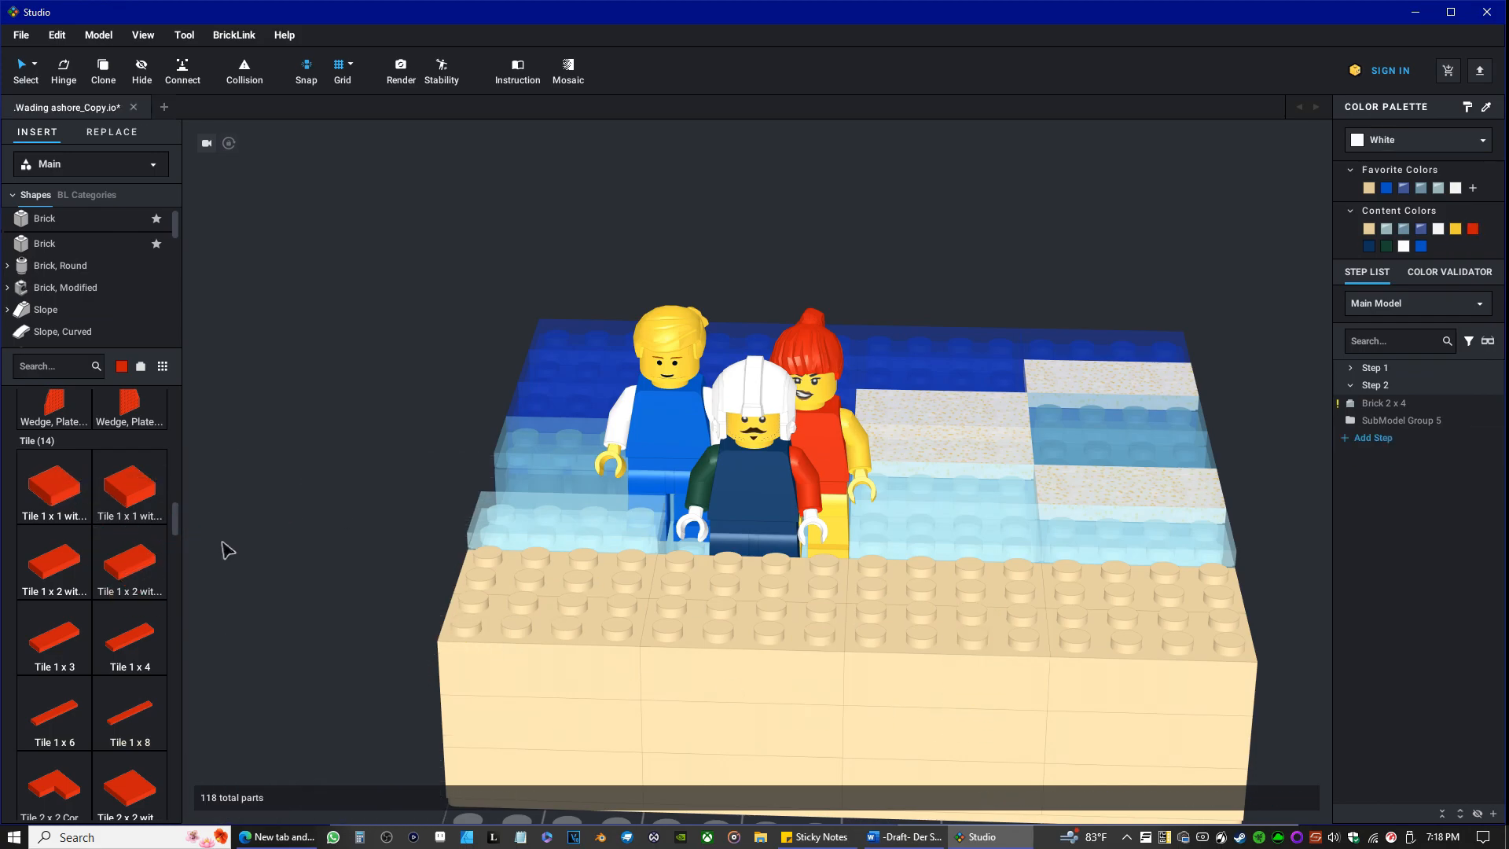
scroll(104, 639, down, 3)
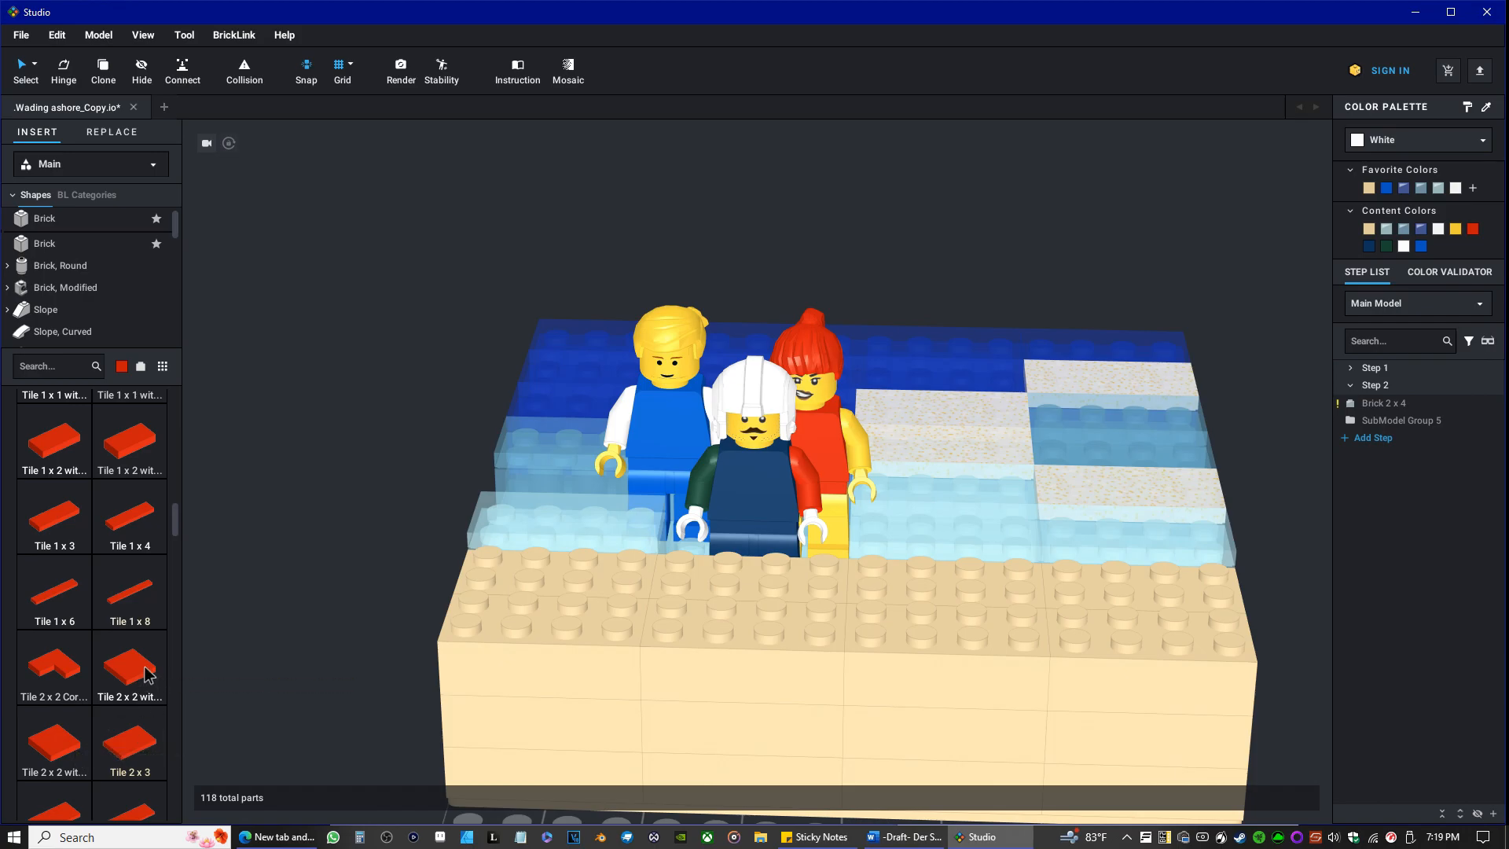
drag(164, 669, 1004, 581)
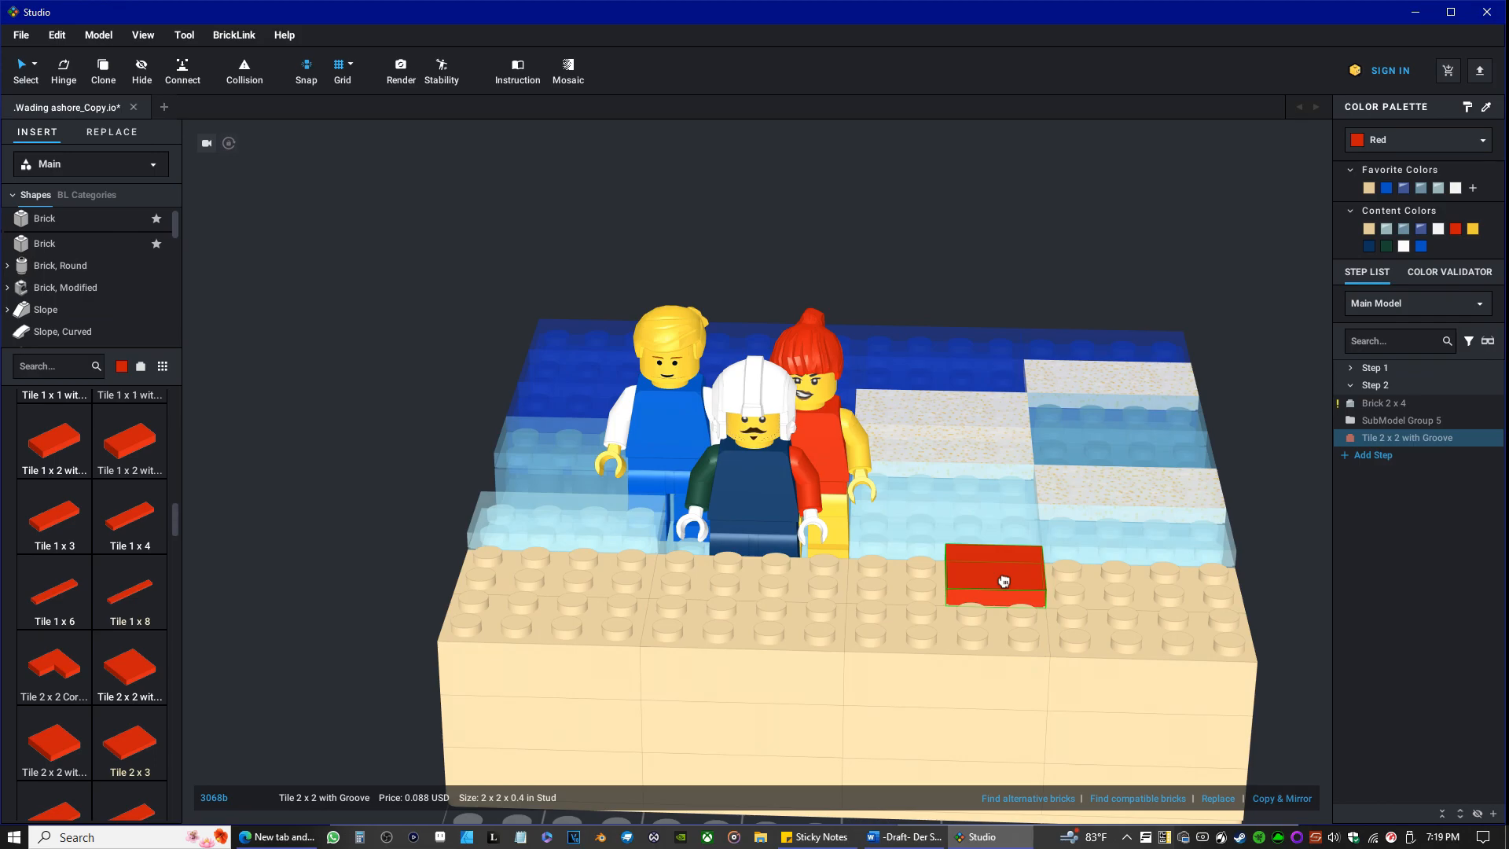
key(Escape)
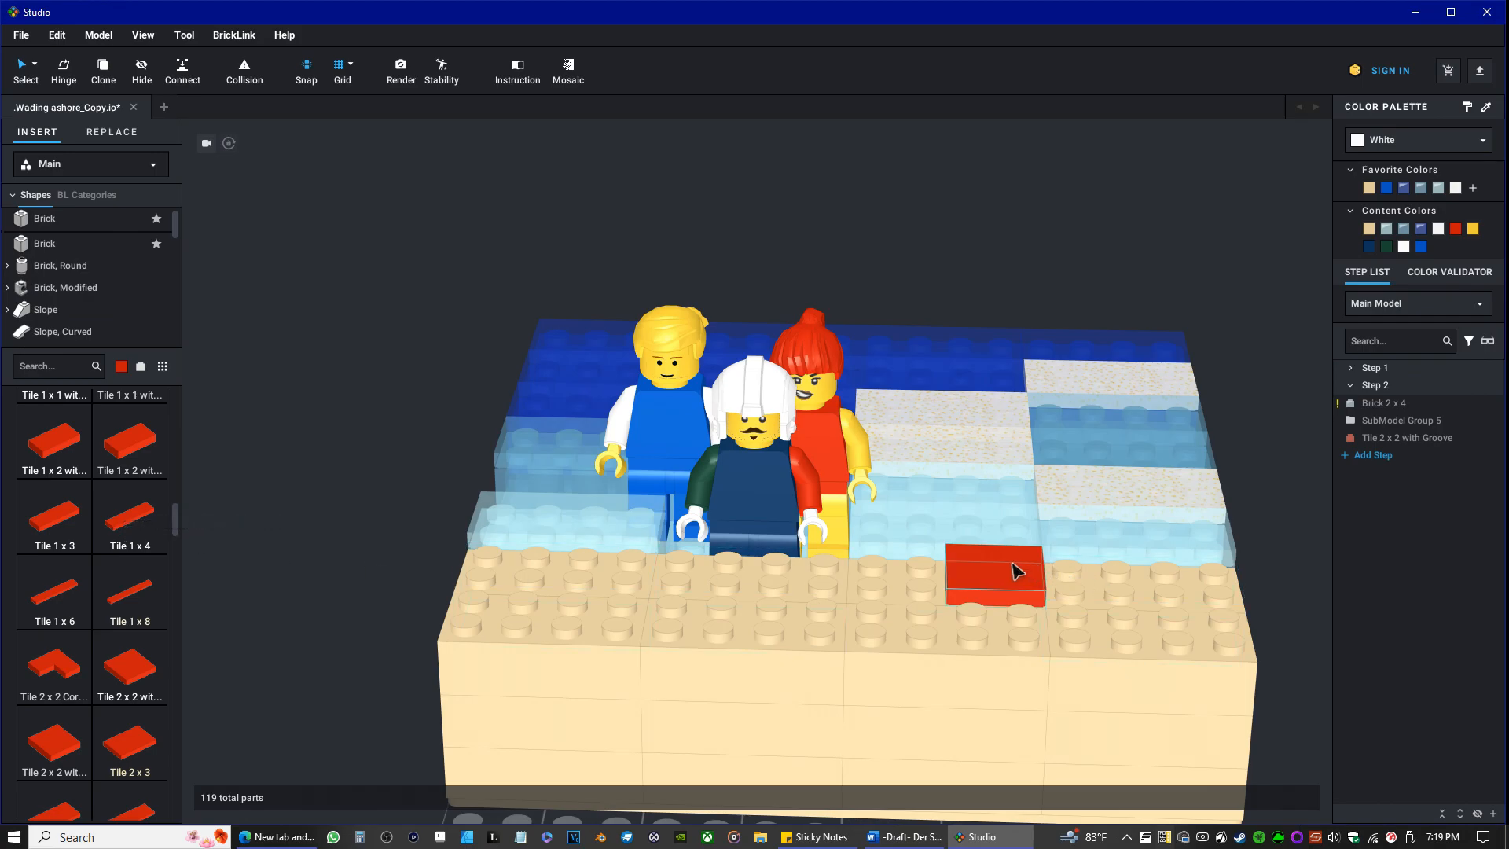
drag(1015, 571, 1014, 621)
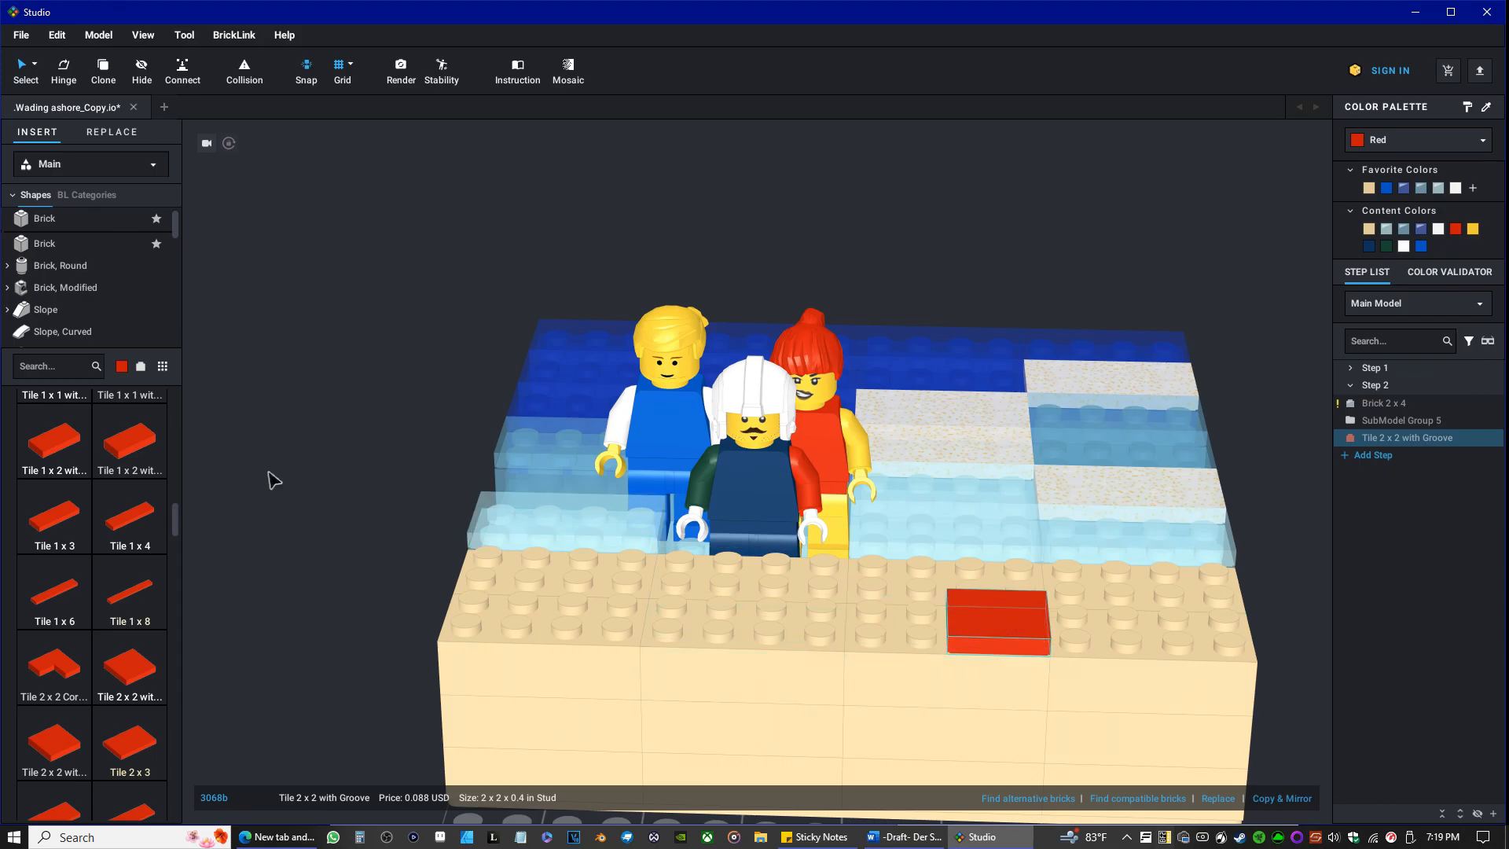
Set the library's part color to Dark Blue and place a 2 x 2 grooved tile directly left of the red tile.
click(123, 371)
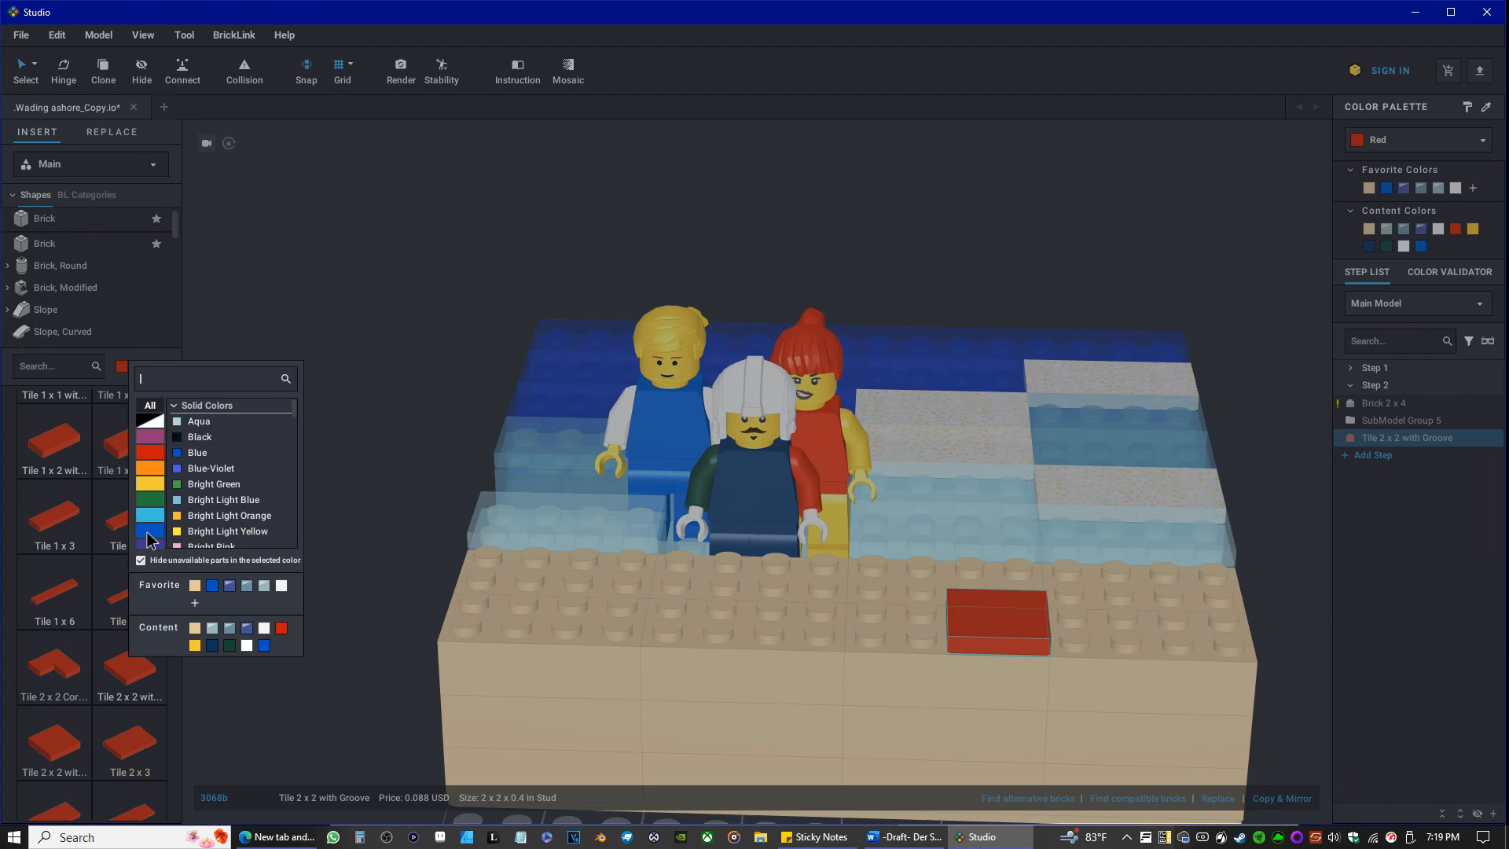
click(151, 534)
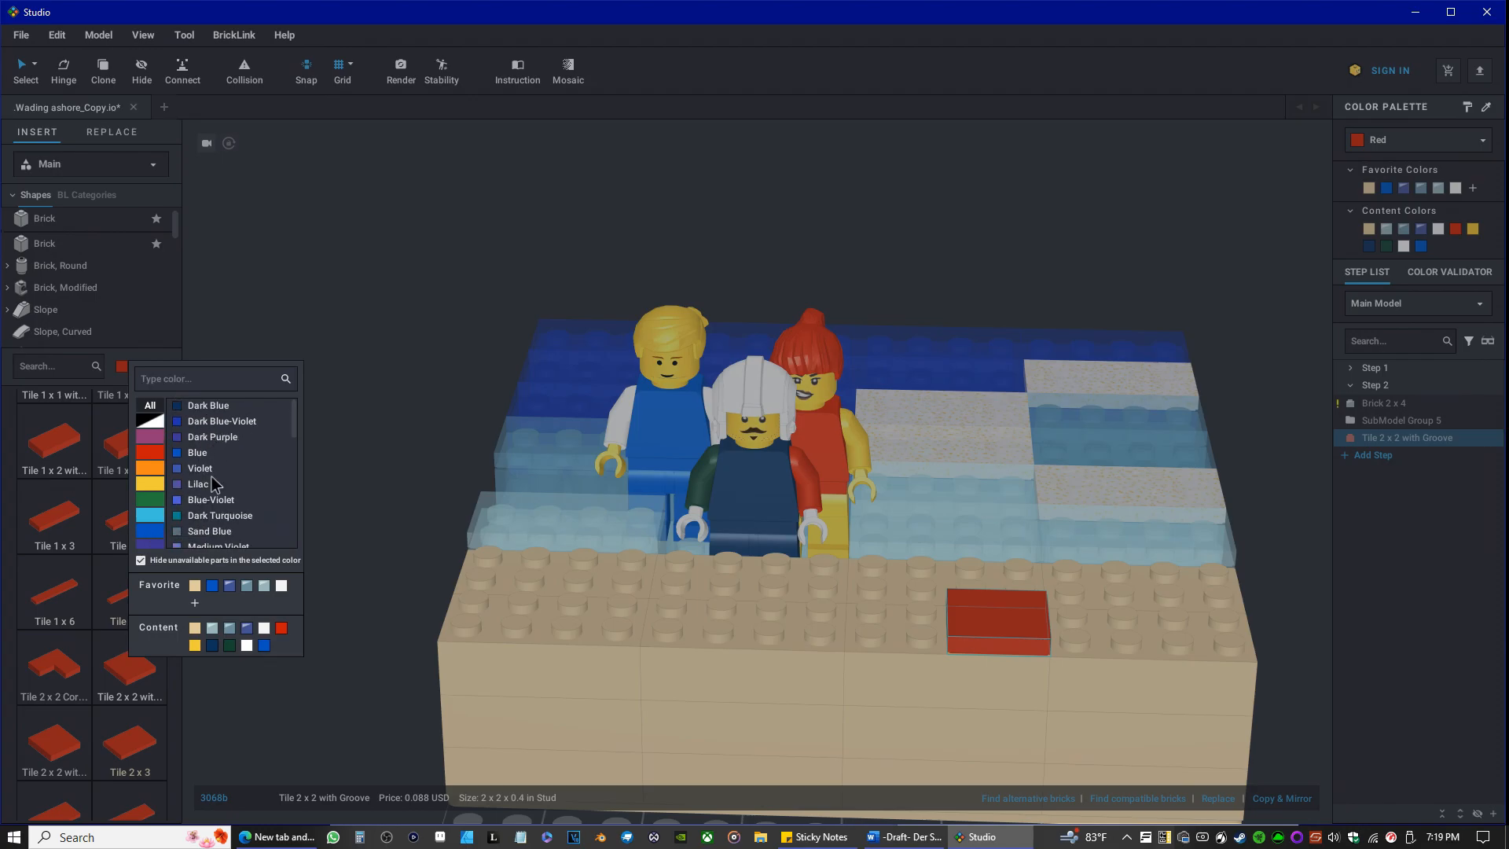
scroll(196, 482, down, 1)
scroll(197, 485, up, 1)
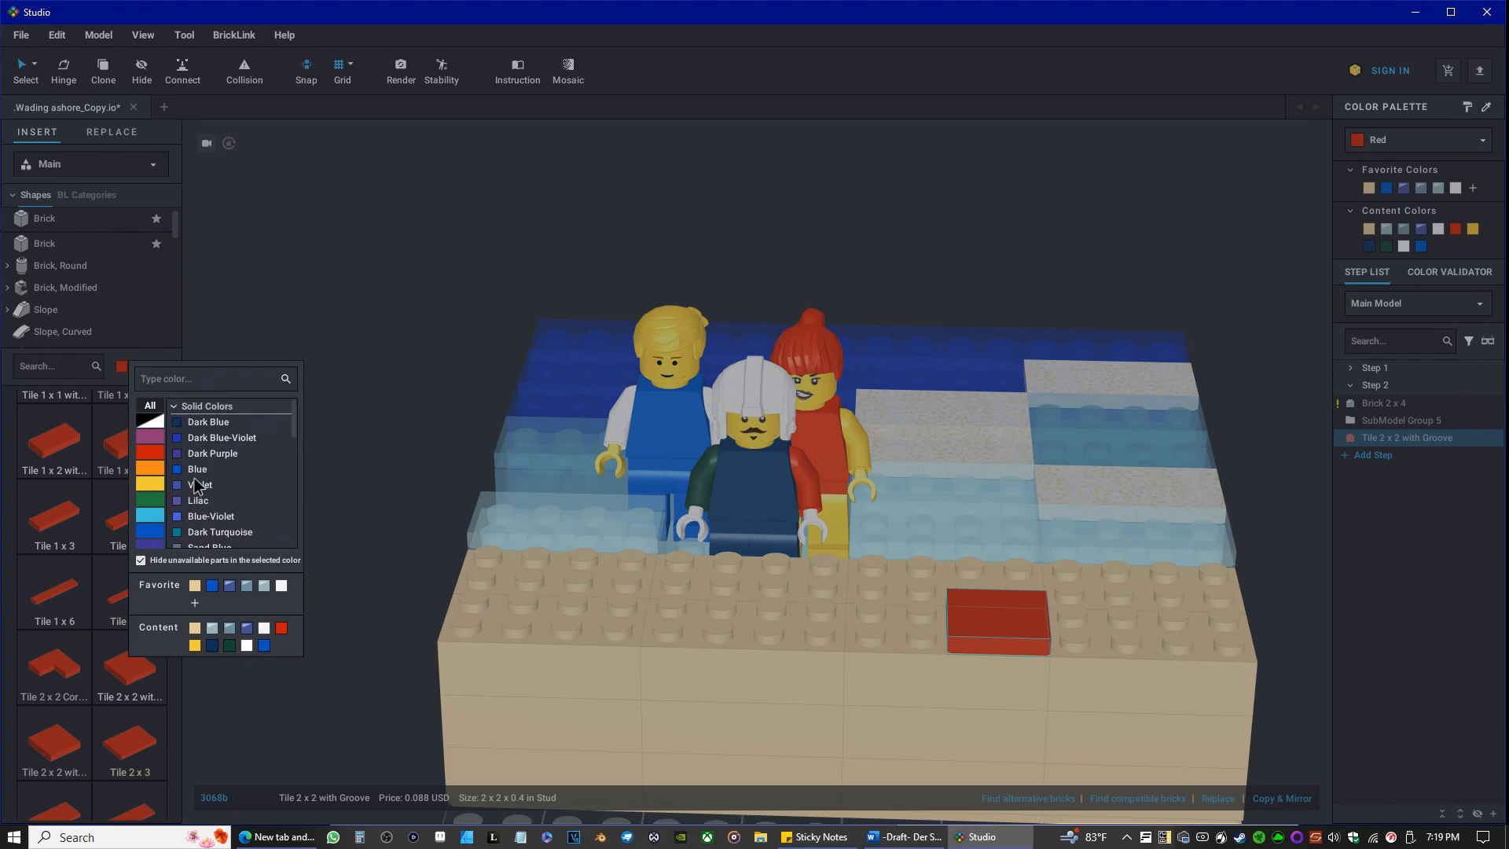
click(212, 422)
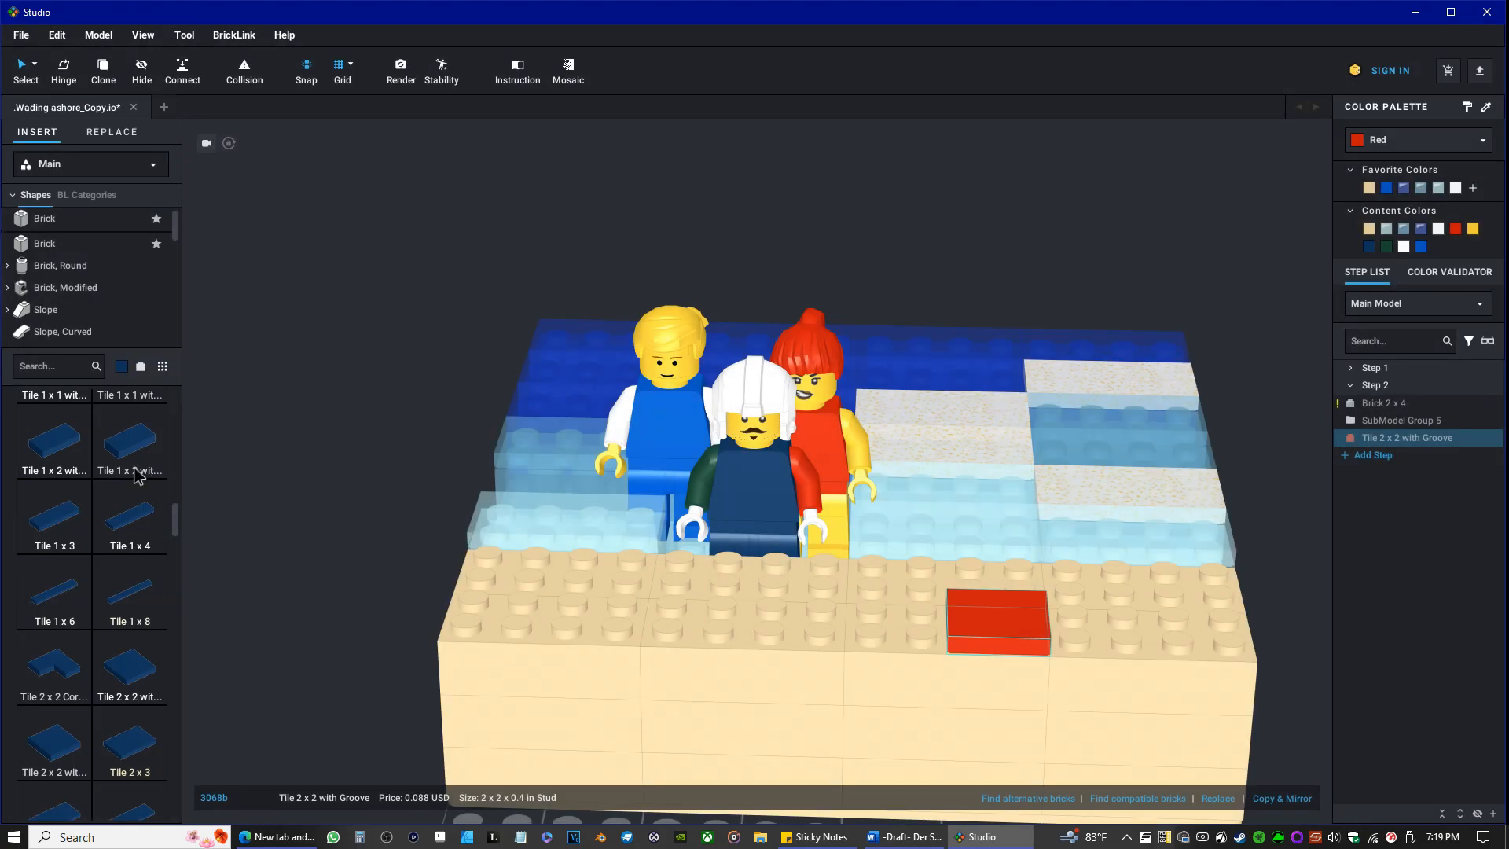
drag(144, 685, 898, 618)
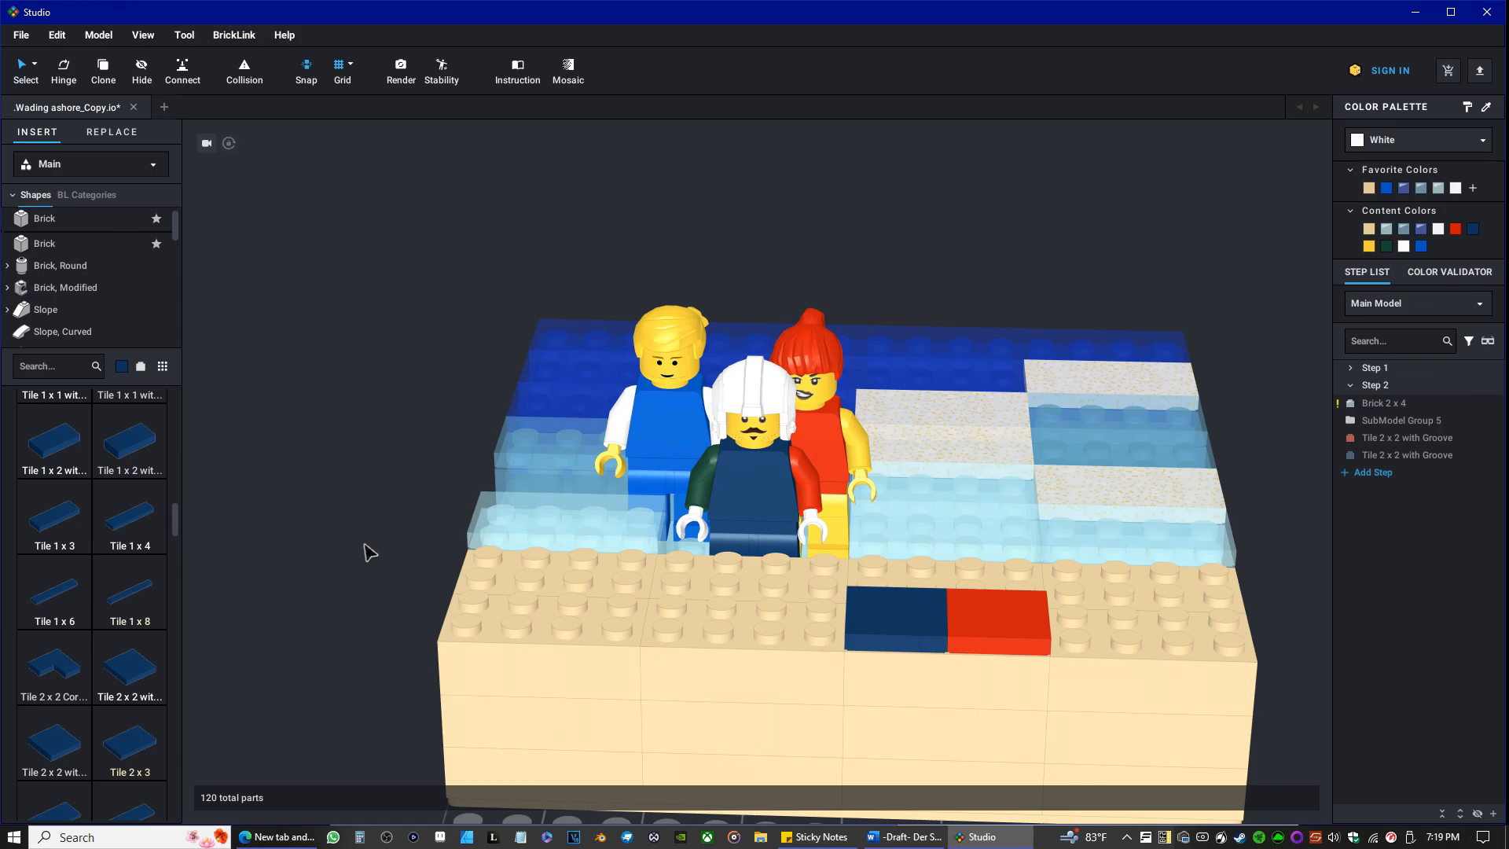
Move the red tile to the left side of the dark blue tile and shift both tiles one stud left.
drag(991, 626, 798, 617)
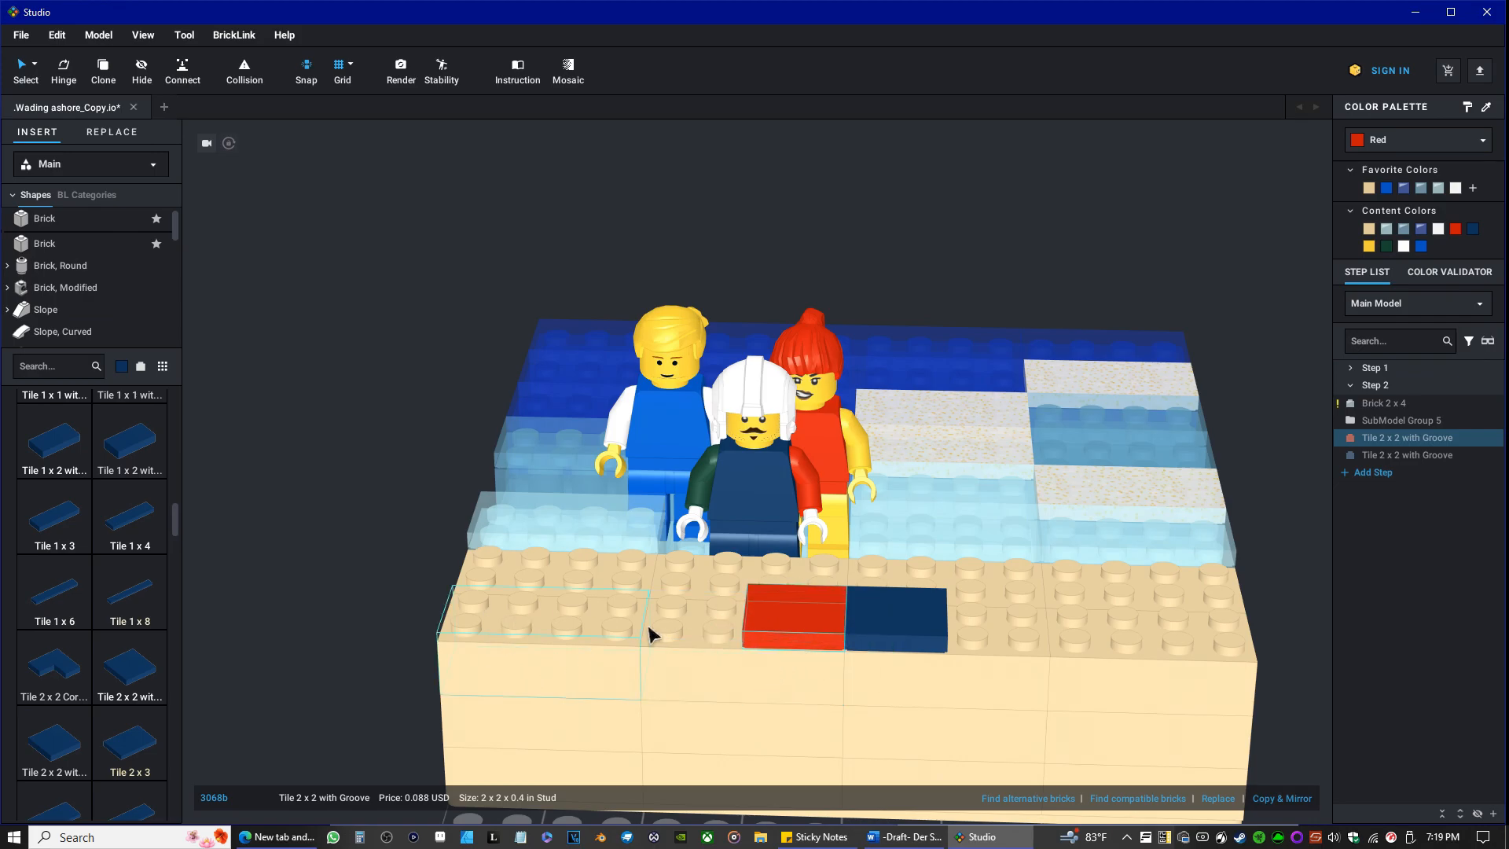
drag(778, 613, 727, 612)
drag(919, 625, 868, 621)
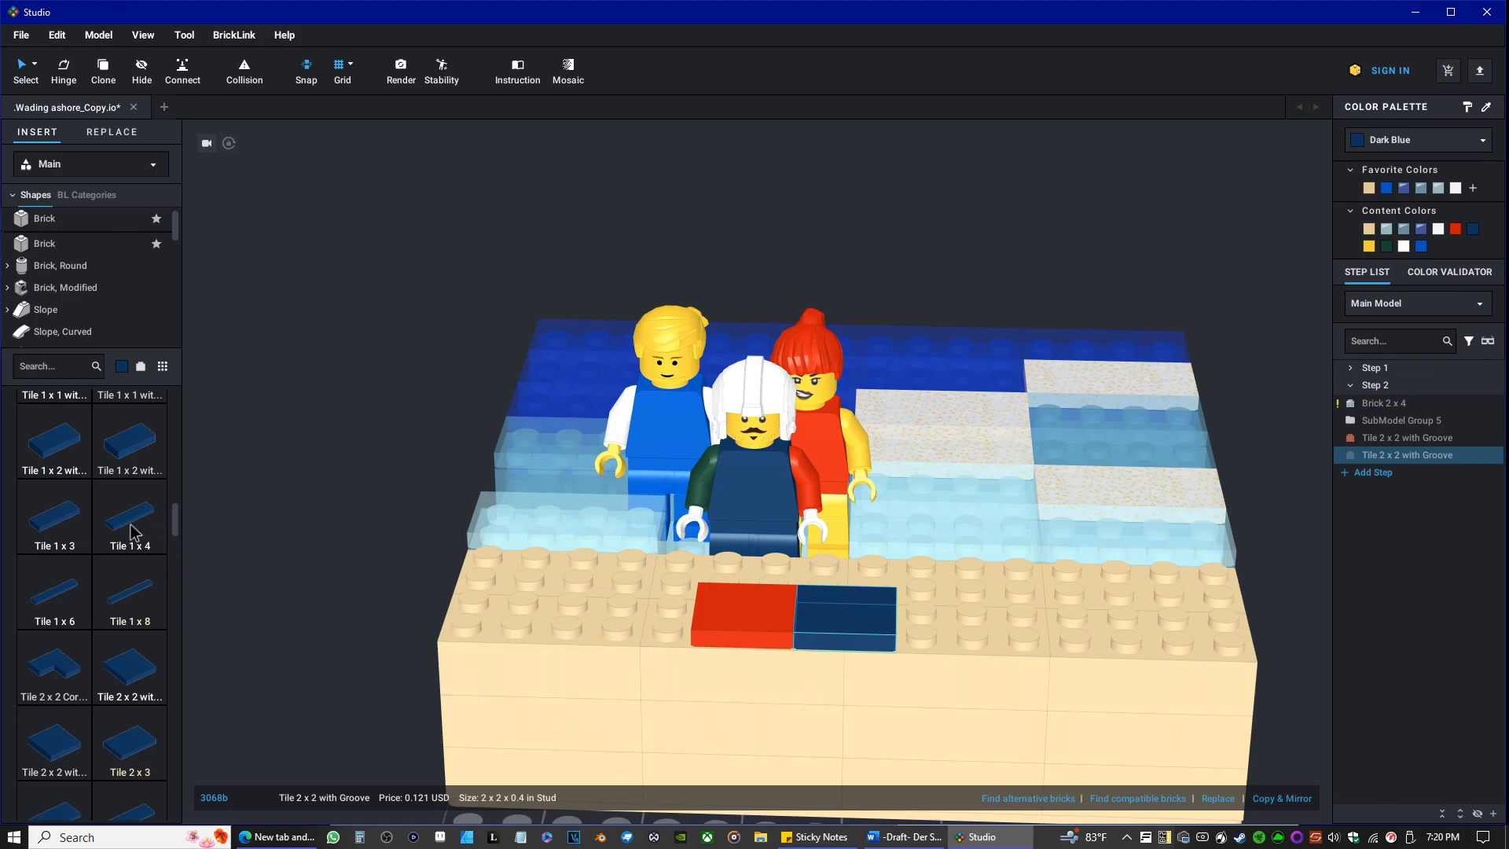
Set the library's part color to white and place a 2 x 2 grooved tile directly right of the dark blue tile.
click(123, 366)
click(150, 418)
click(202, 535)
scroll(72, 623, down, 3)
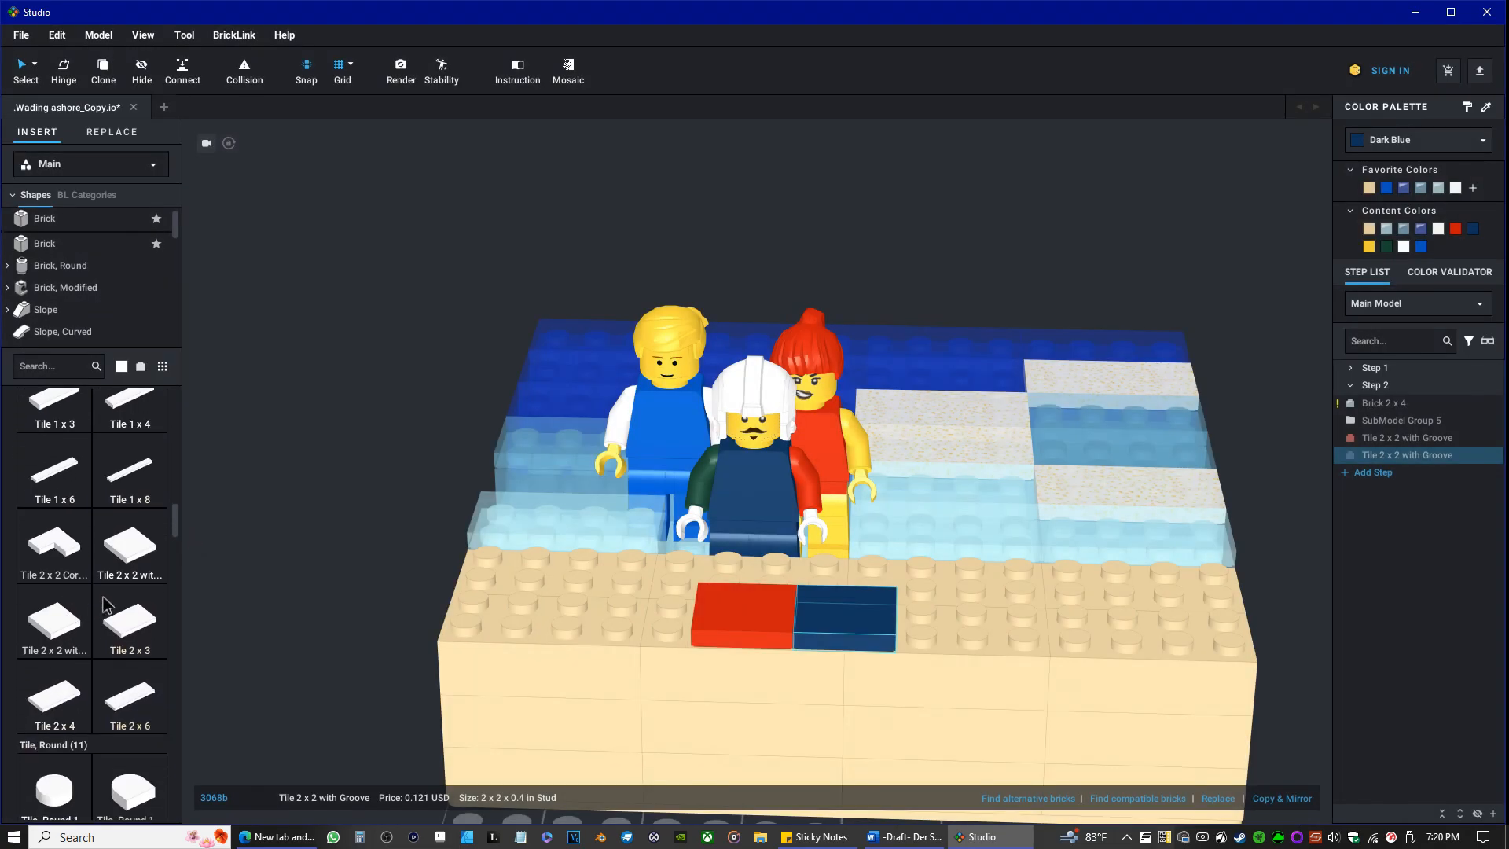
drag(142, 559, 934, 616)
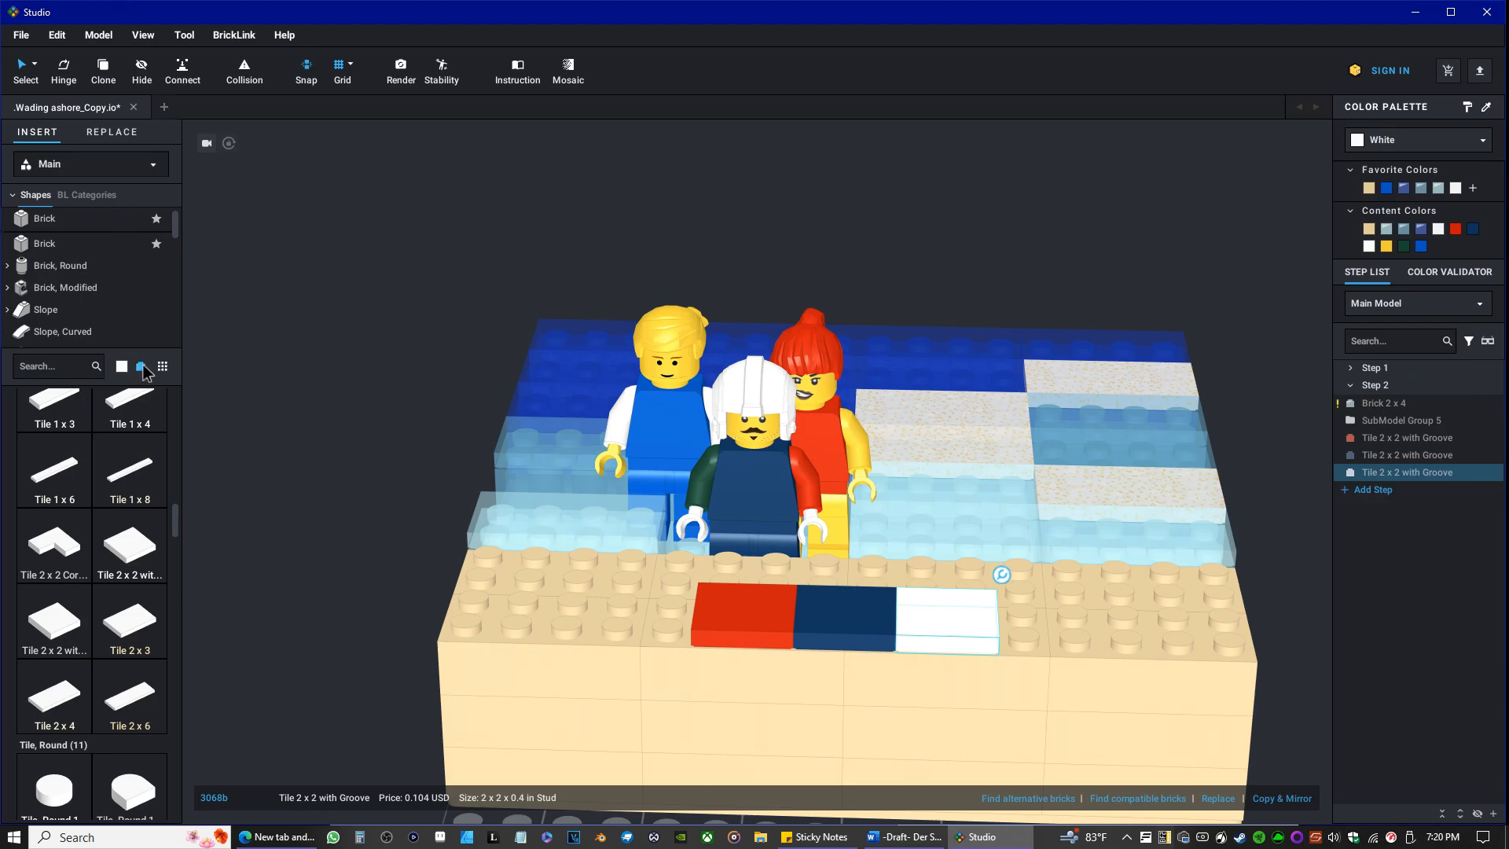
Switch the library to the Plate parts and place a white Plate 2 x 2 directly behind the white tile.
scroll(100, 400, up, 4)
scroll(100, 403, up, 1)
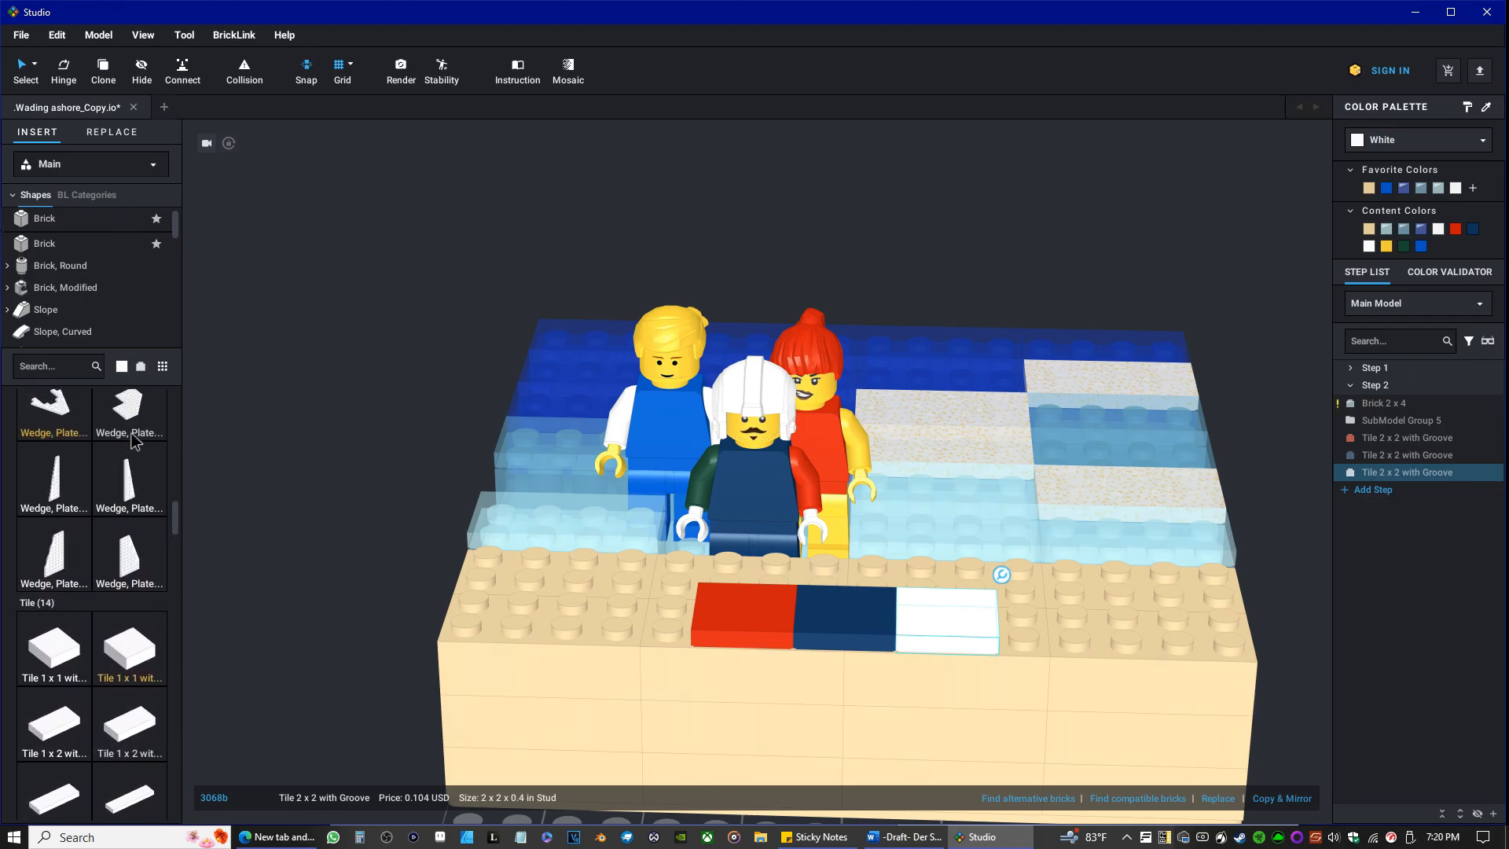
scroll(55, 261, down, 5)
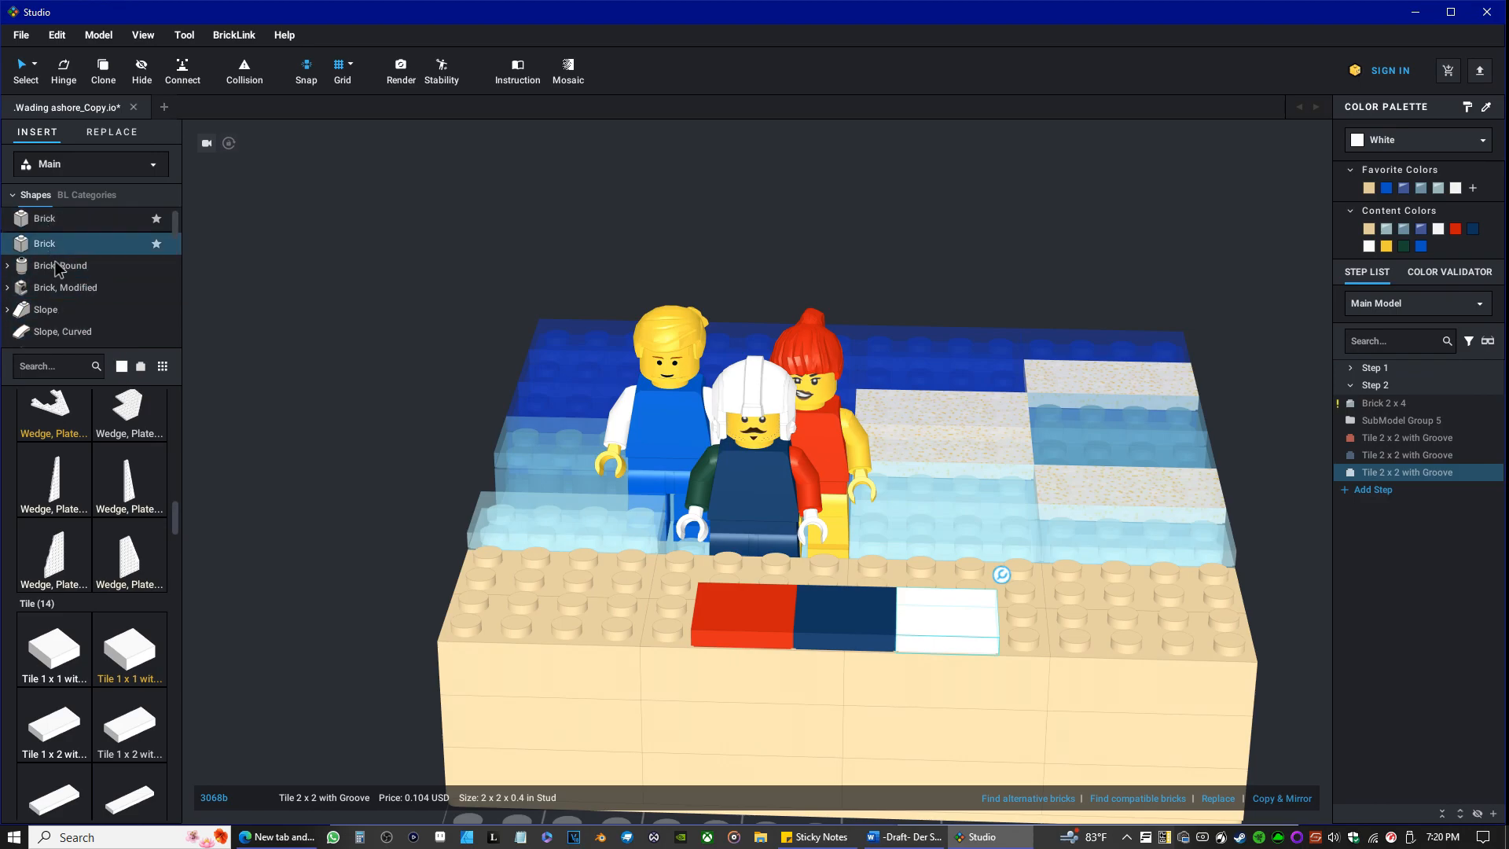
scroll(59, 271, up, 1)
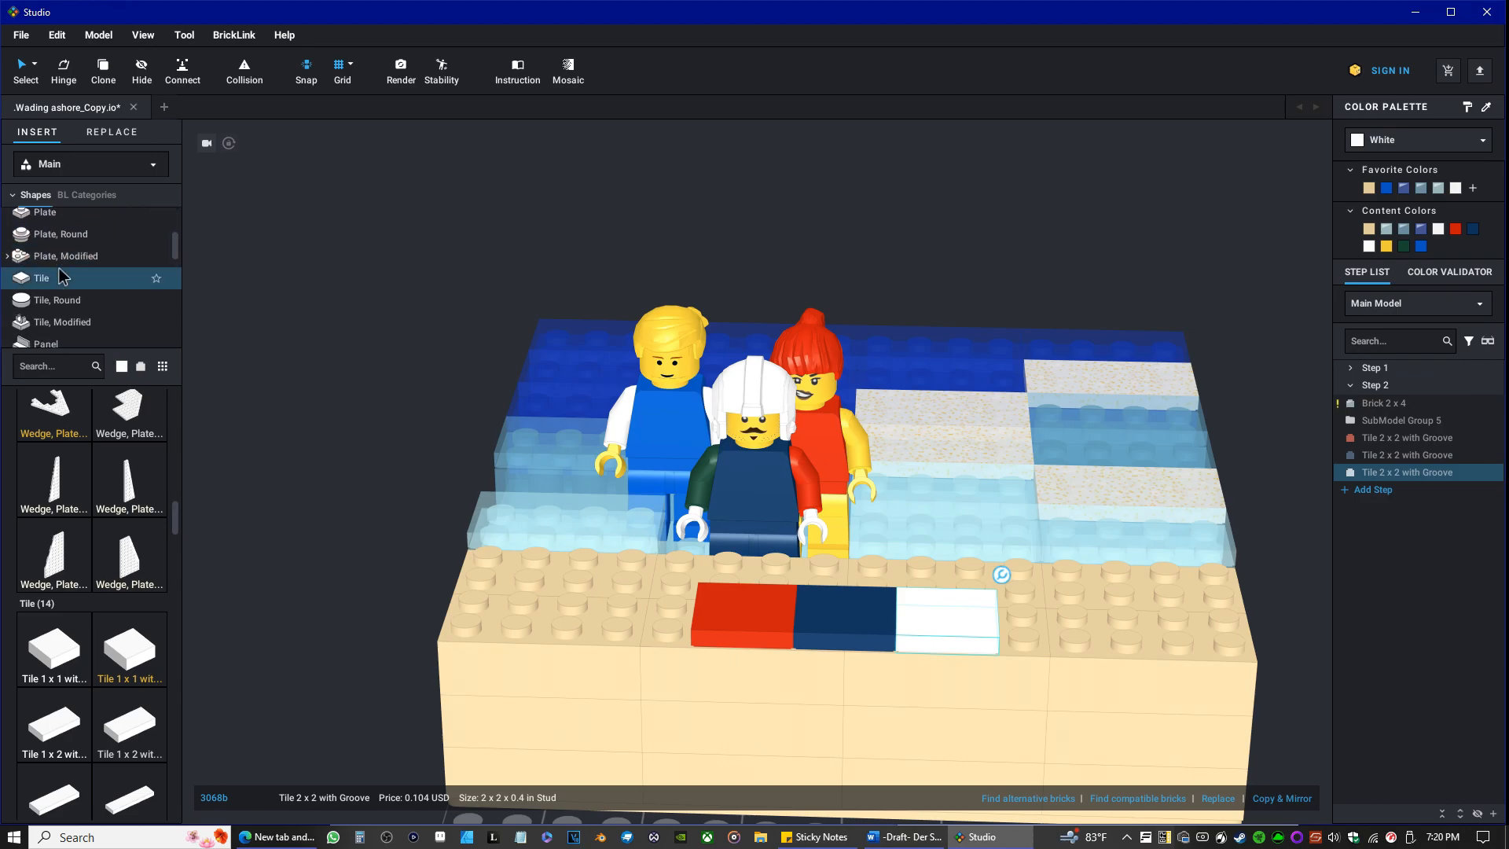
click(57, 258)
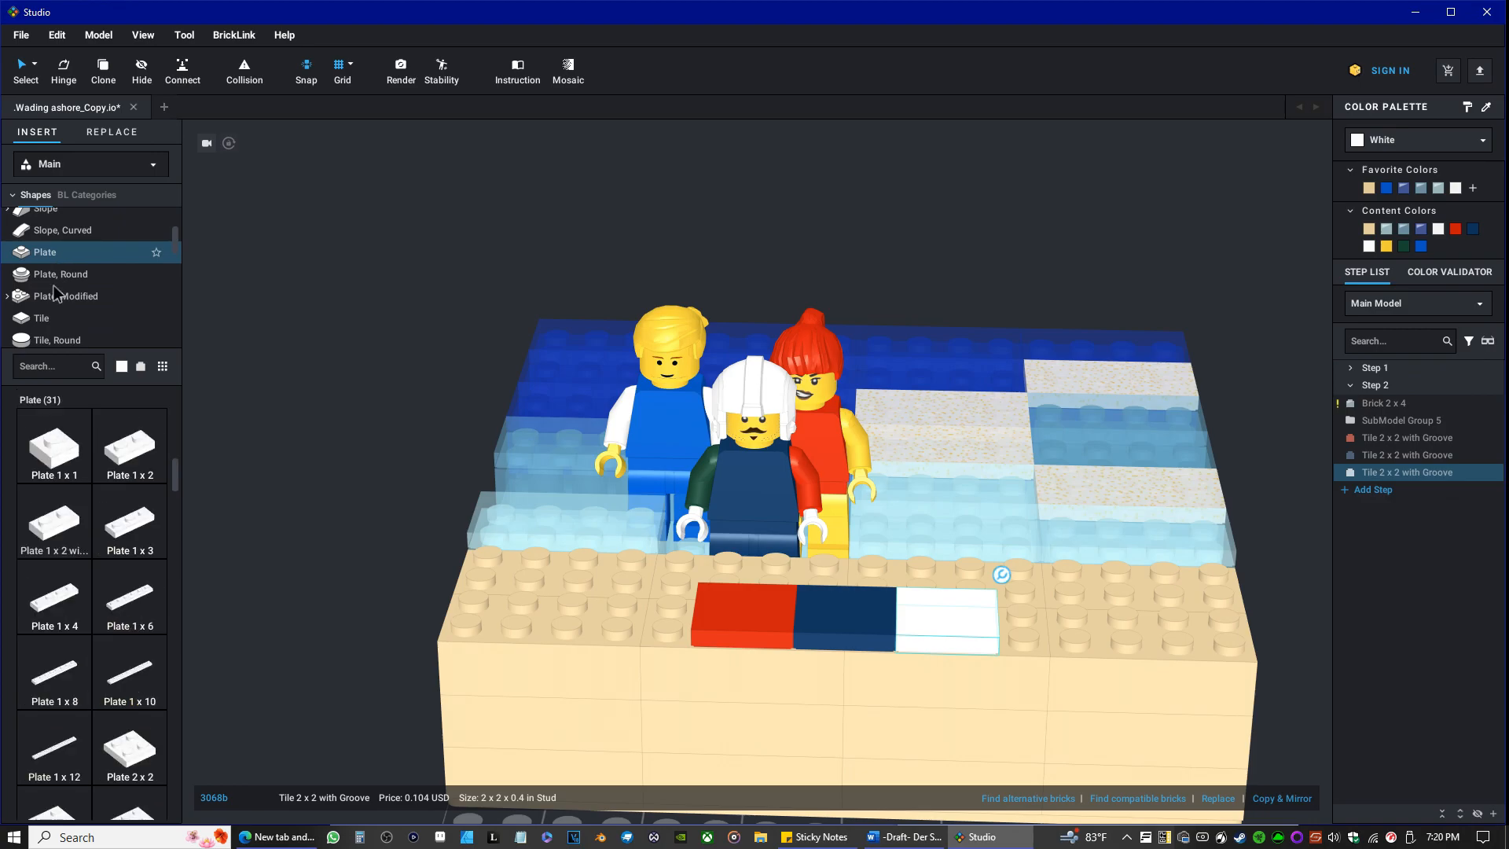
scroll(118, 582, down, 3)
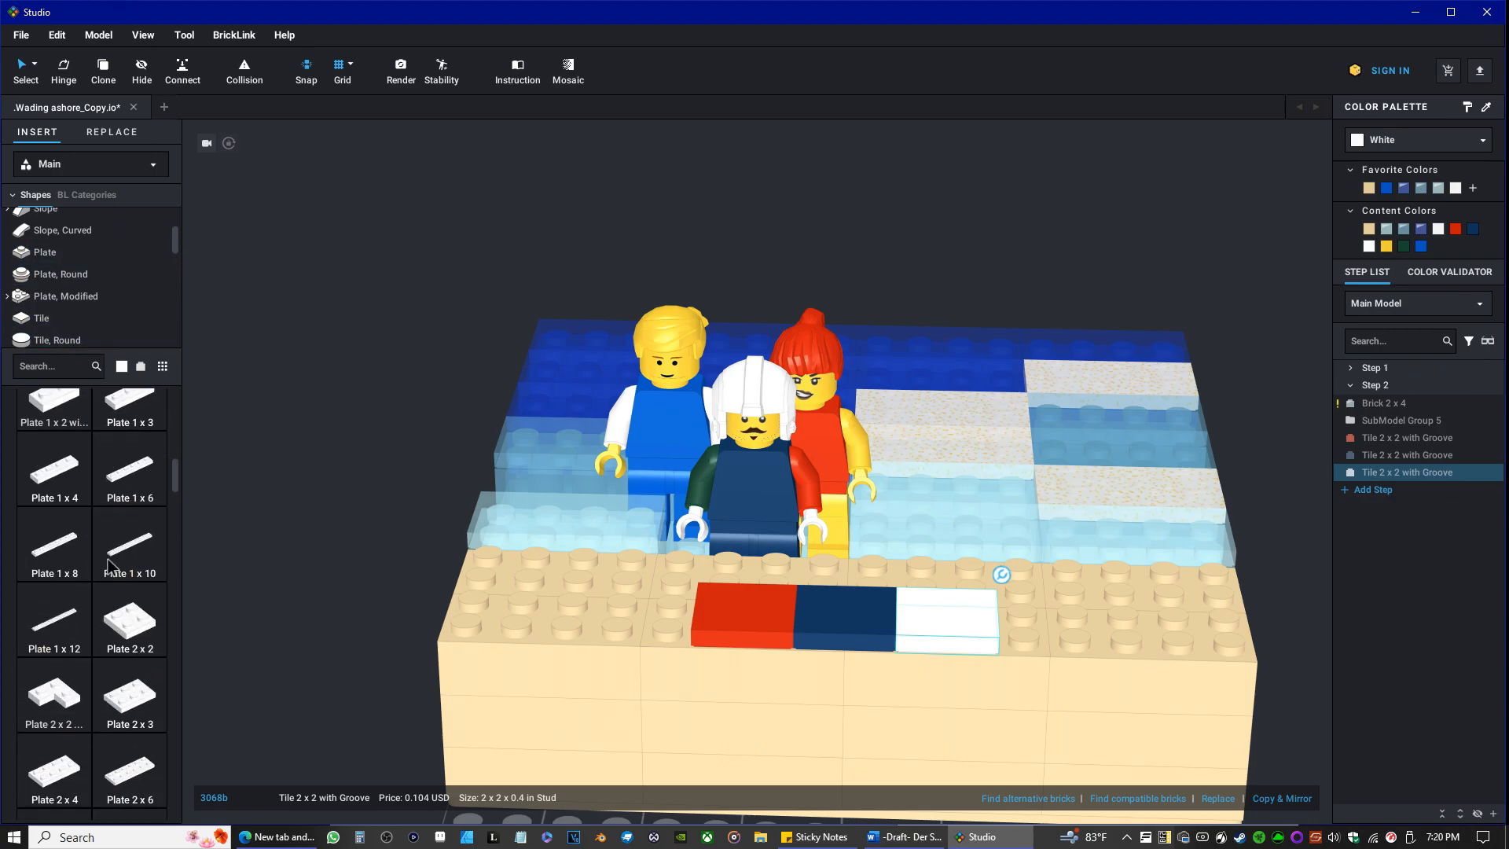
drag(138, 604, 954, 563)
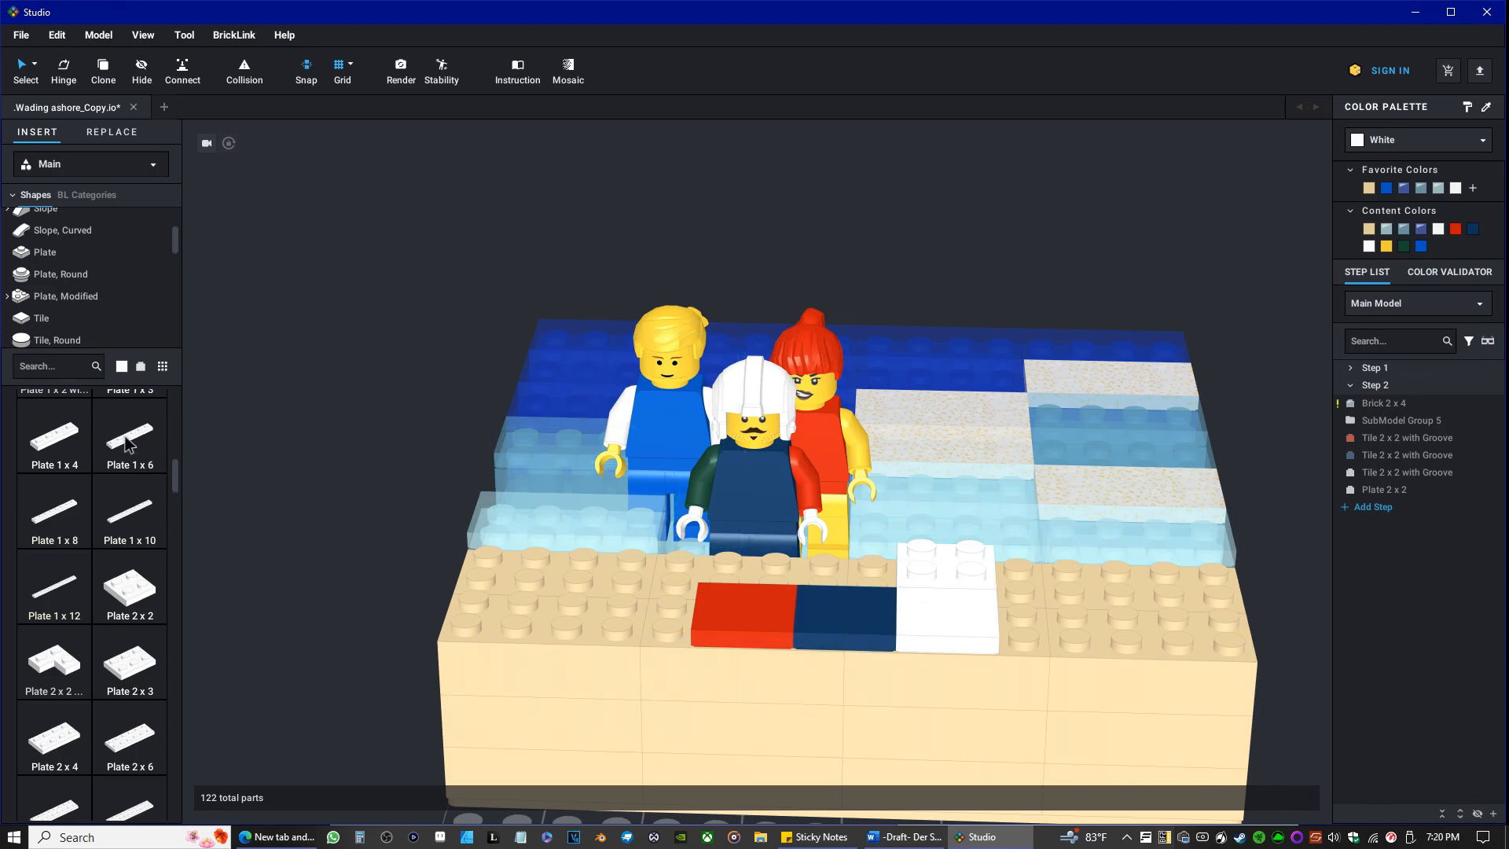
Set the library's part color to Red and place a Plate 2 x 2 directly behind the red tile.
click(122, 367)
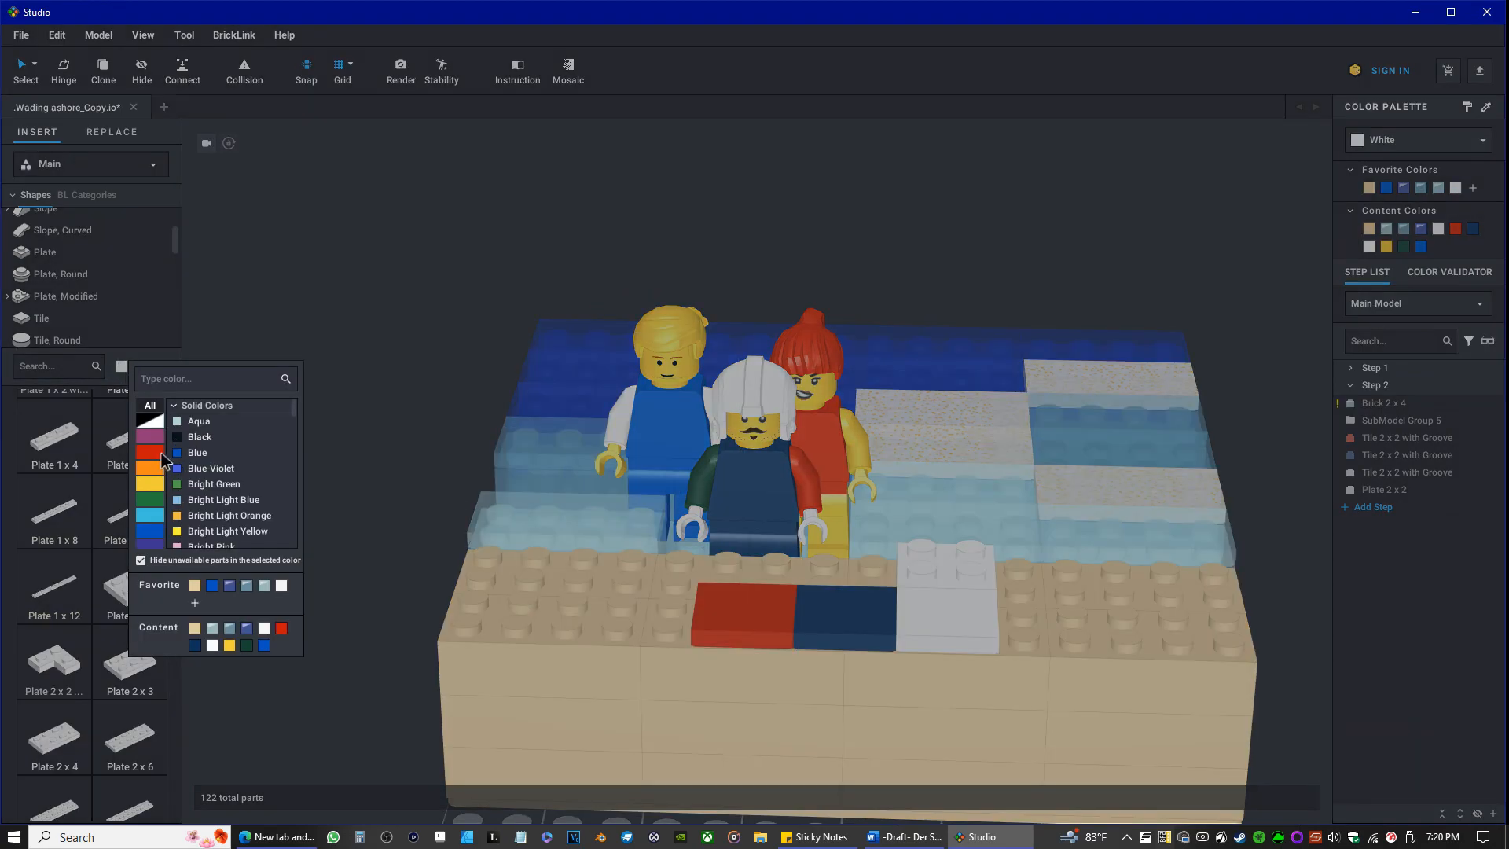
click(196, 485)
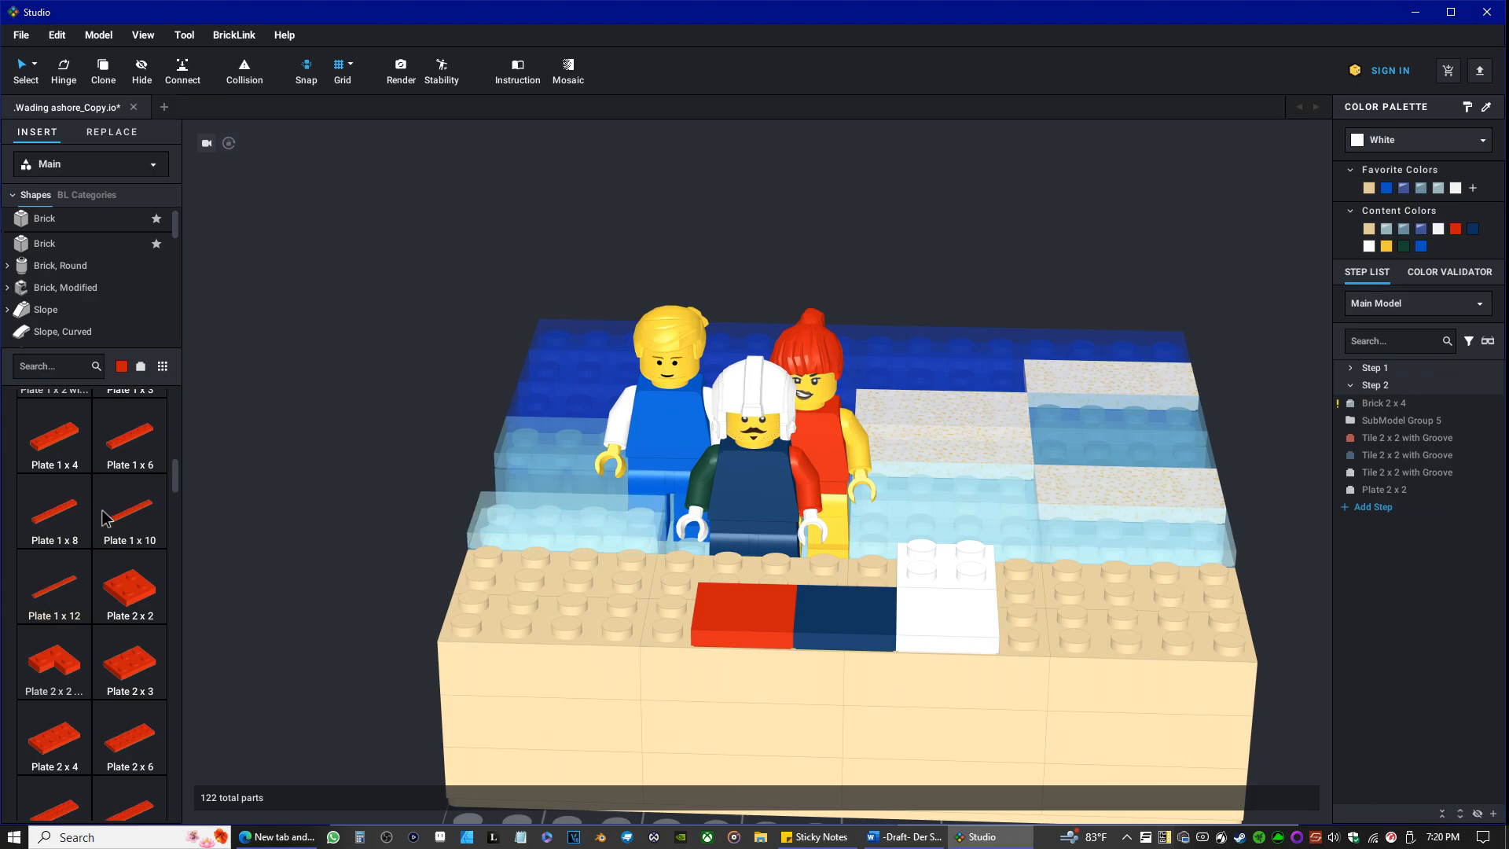
drag(131, 583, 744, 560)
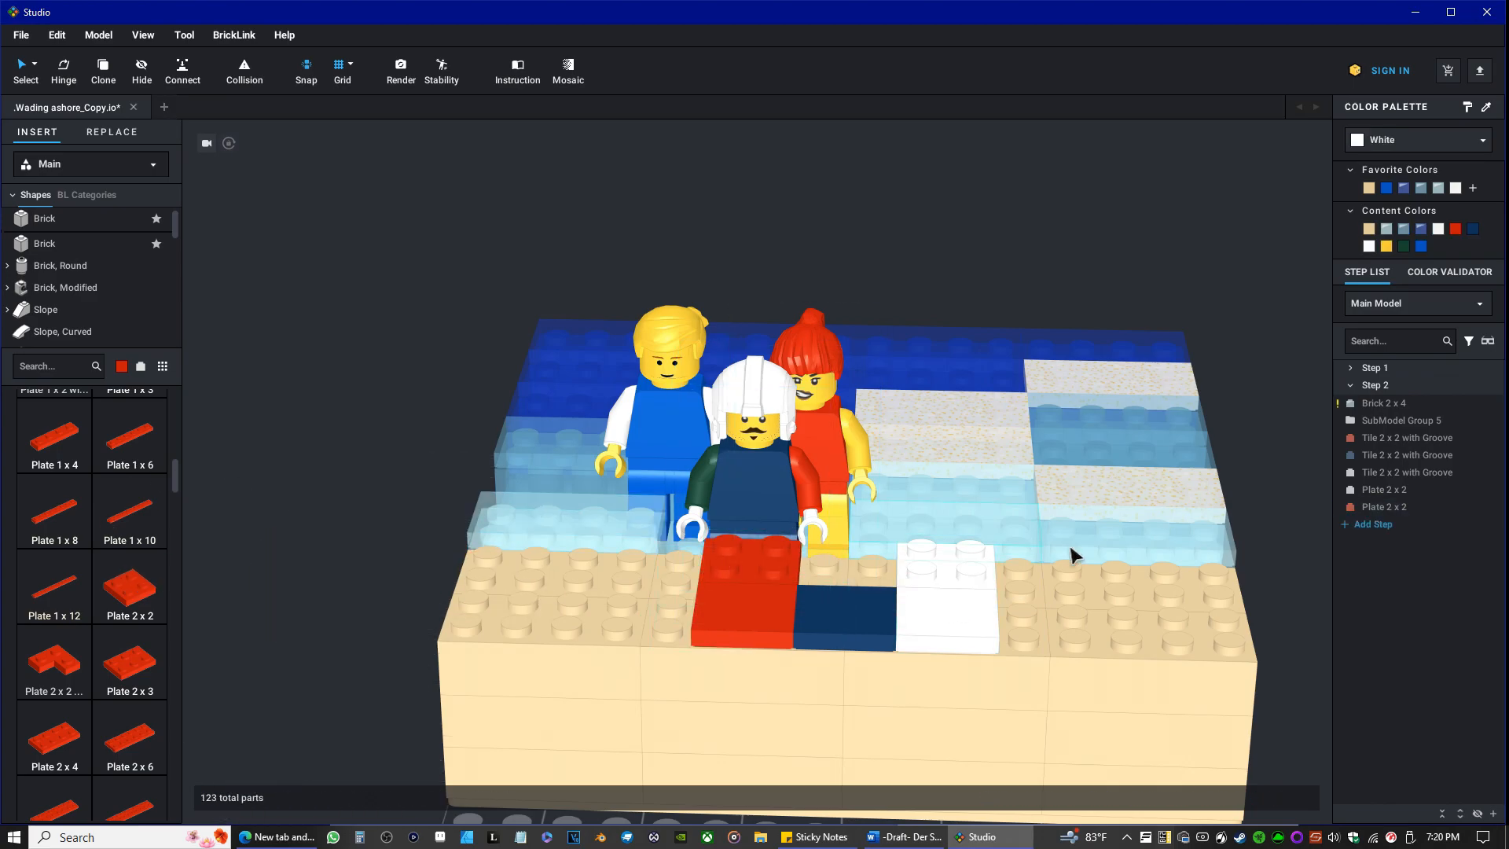
Set the library's part color to Dark Blue and place a Plate 2 x 2 behind the dark blue tile.
click(121, 367)
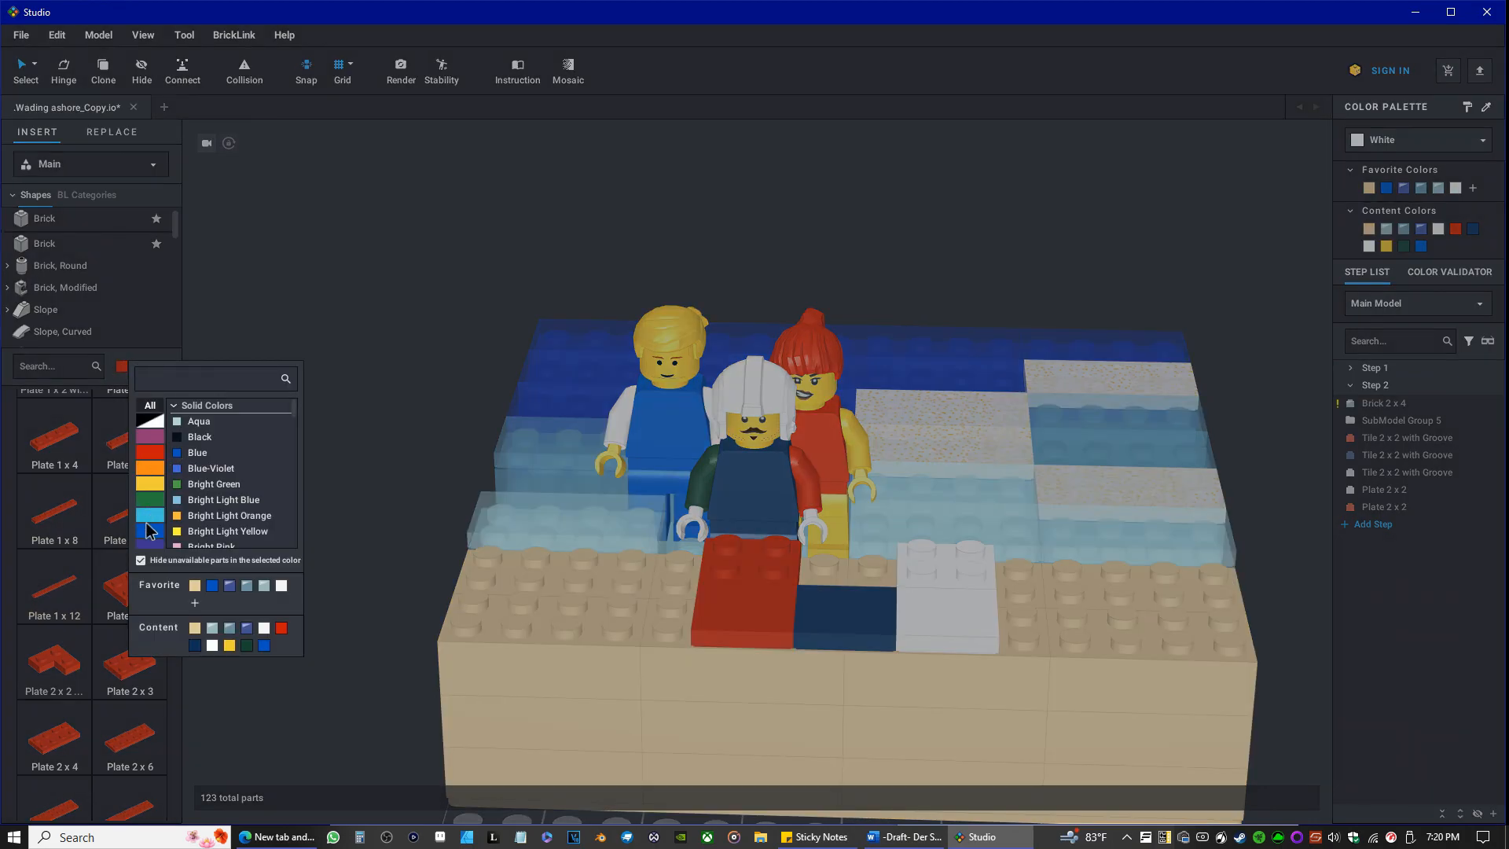
click(146, 533)
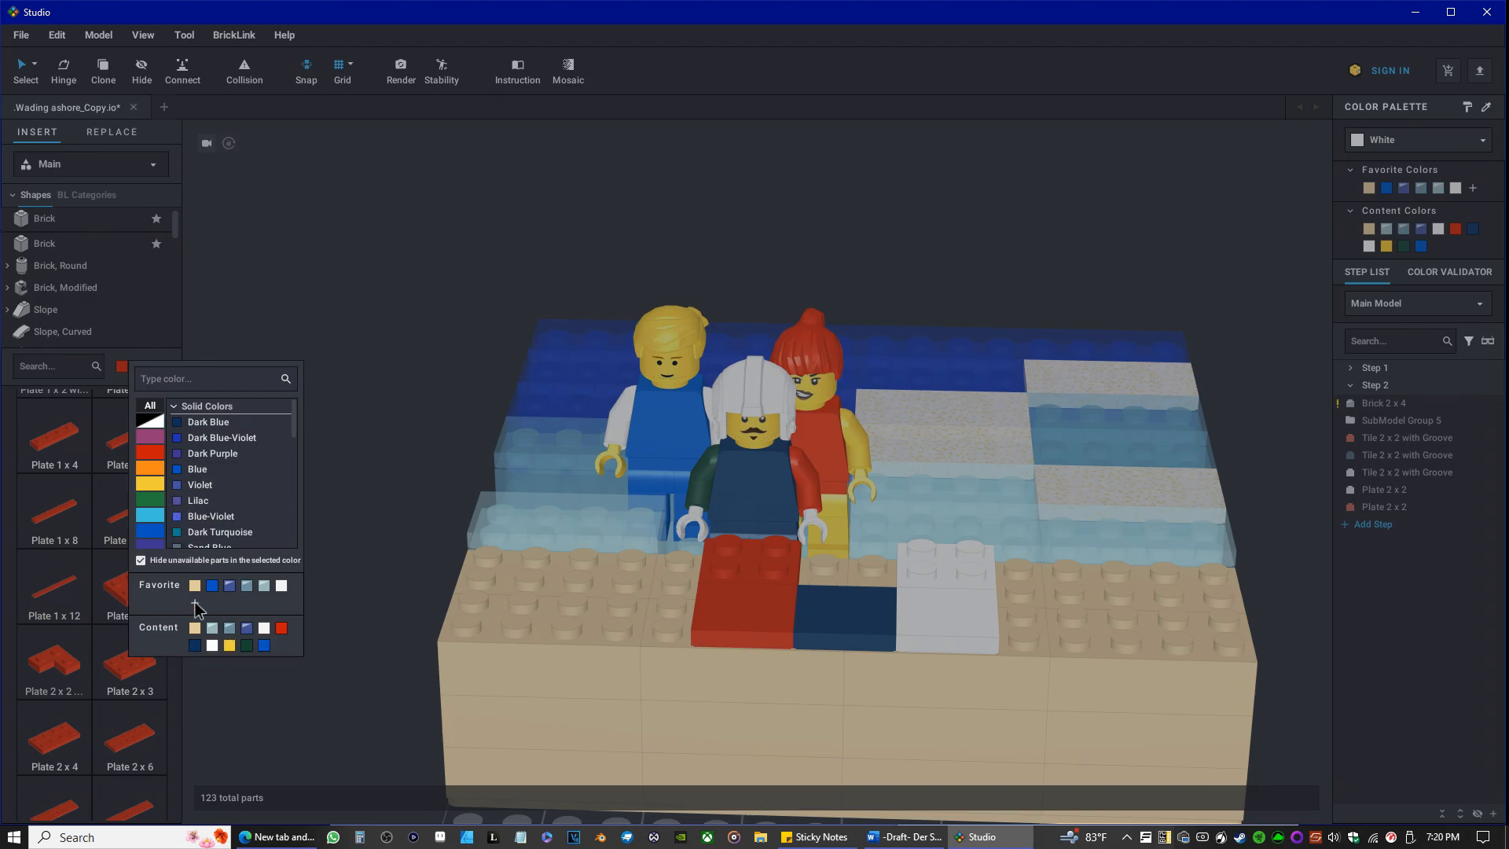
click(206, 423)
drag(130, 591, 835, 564)
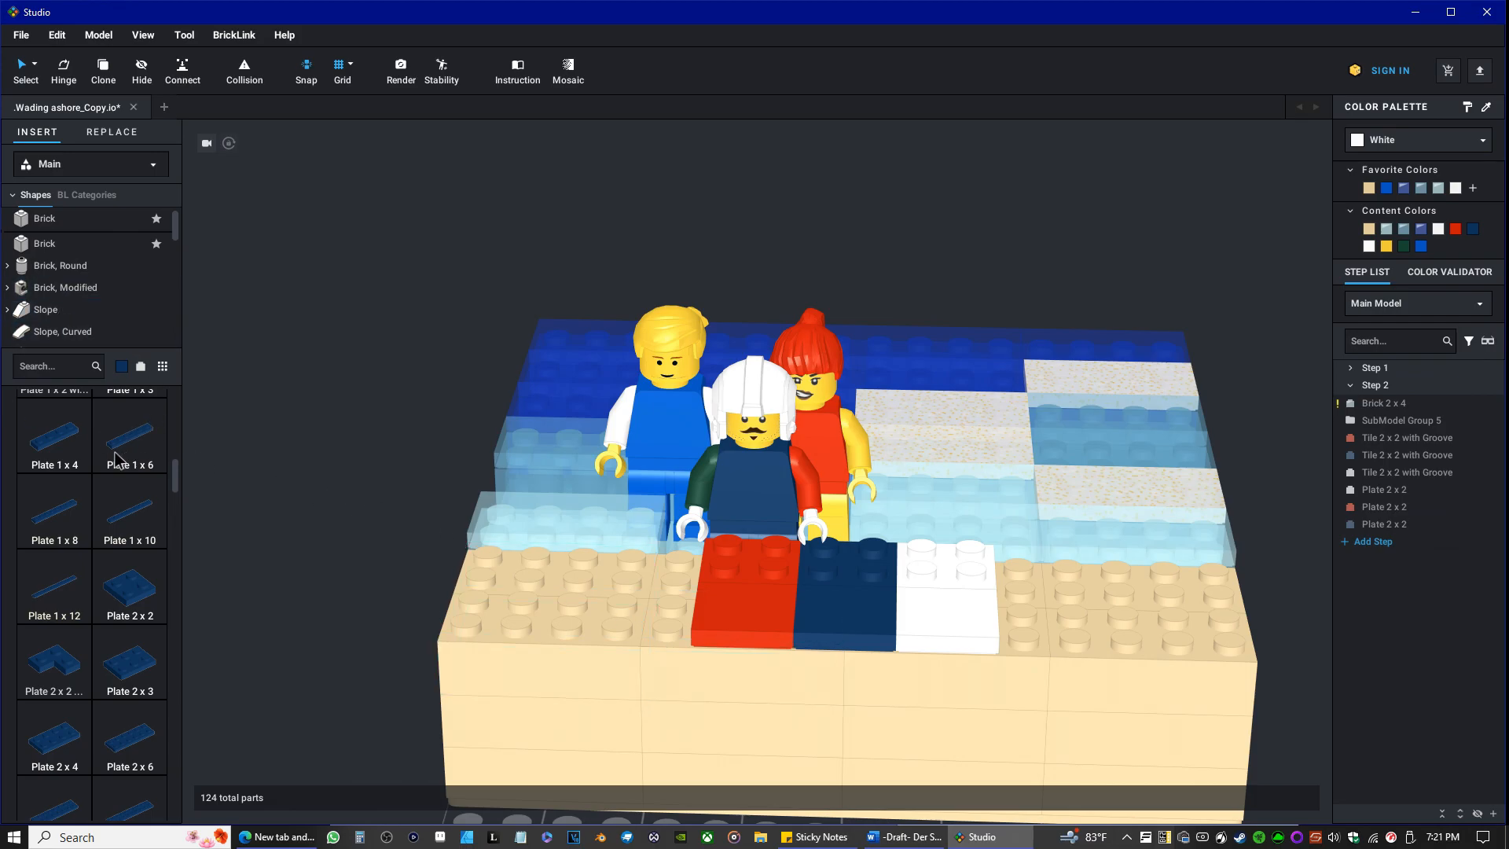
Show the library's Brick parts and add the Plate category to the favorites.
scroll(107, 488, up, 10)
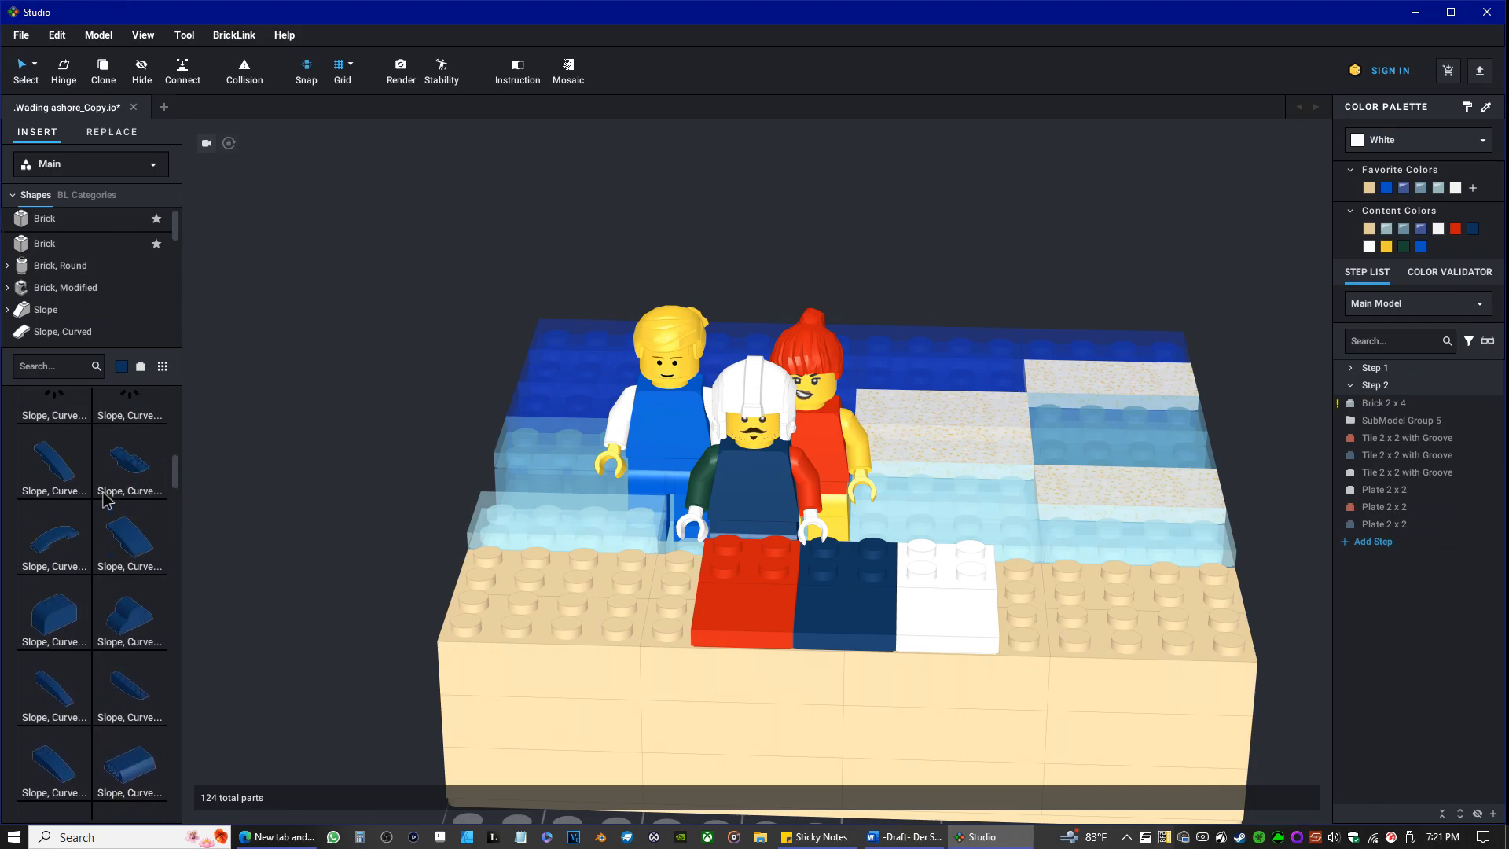
scroll(94, 515, up, 10)
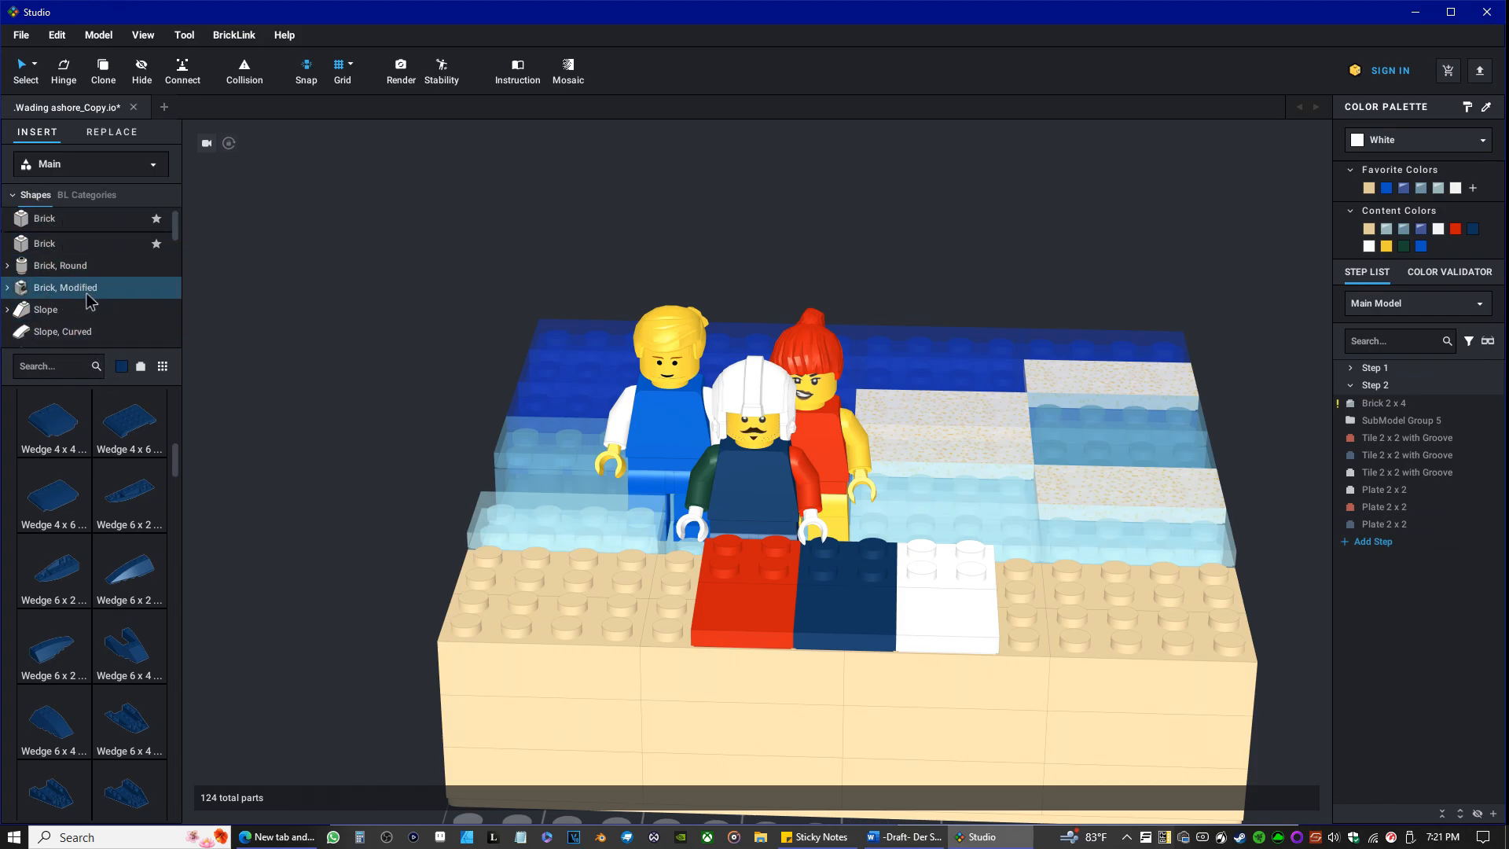
click(54, 224)
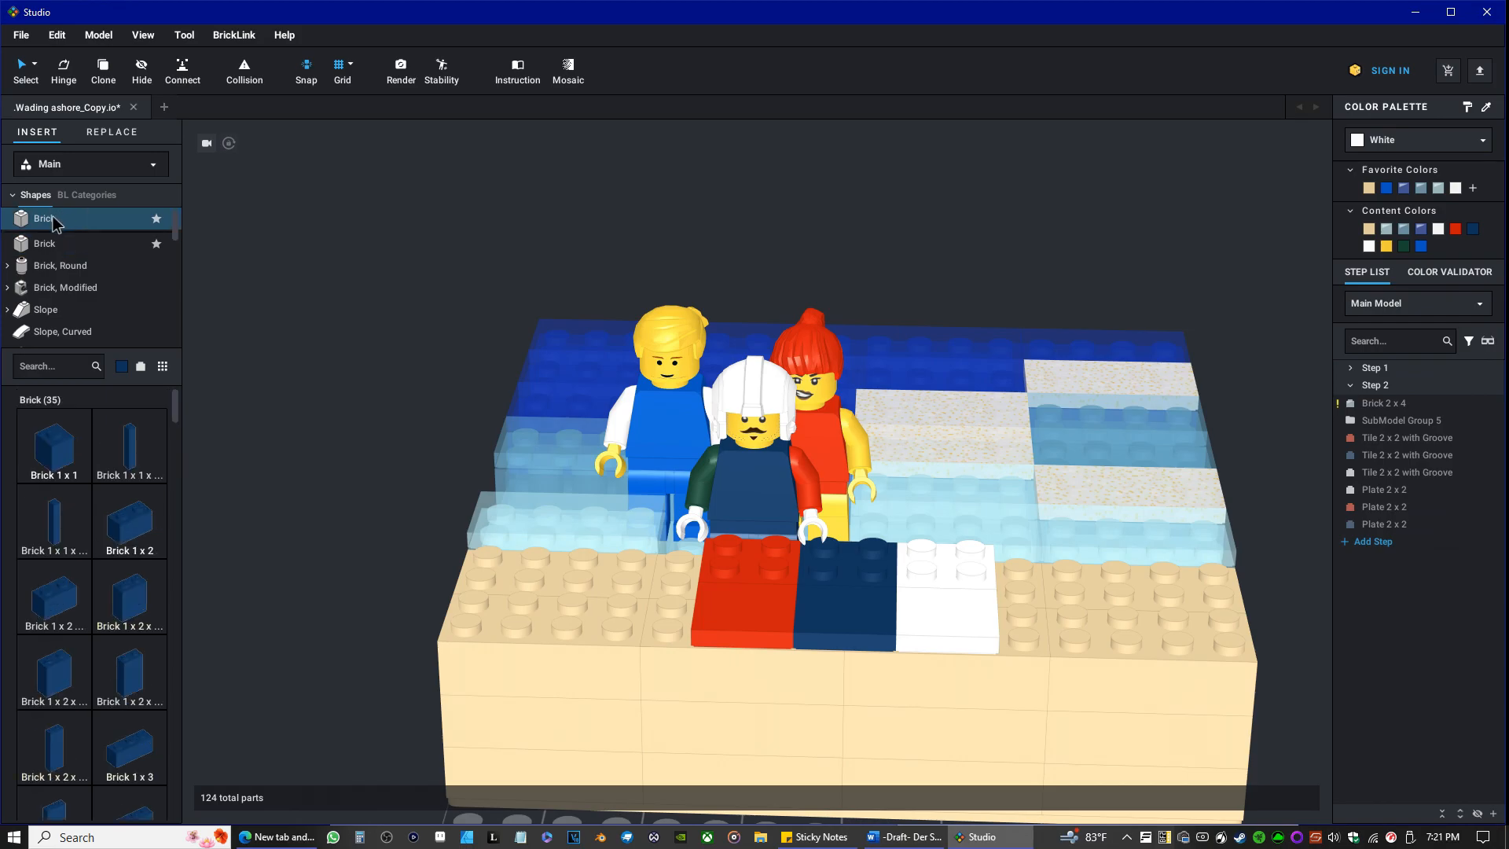
scroll(68, 299, down, 3)
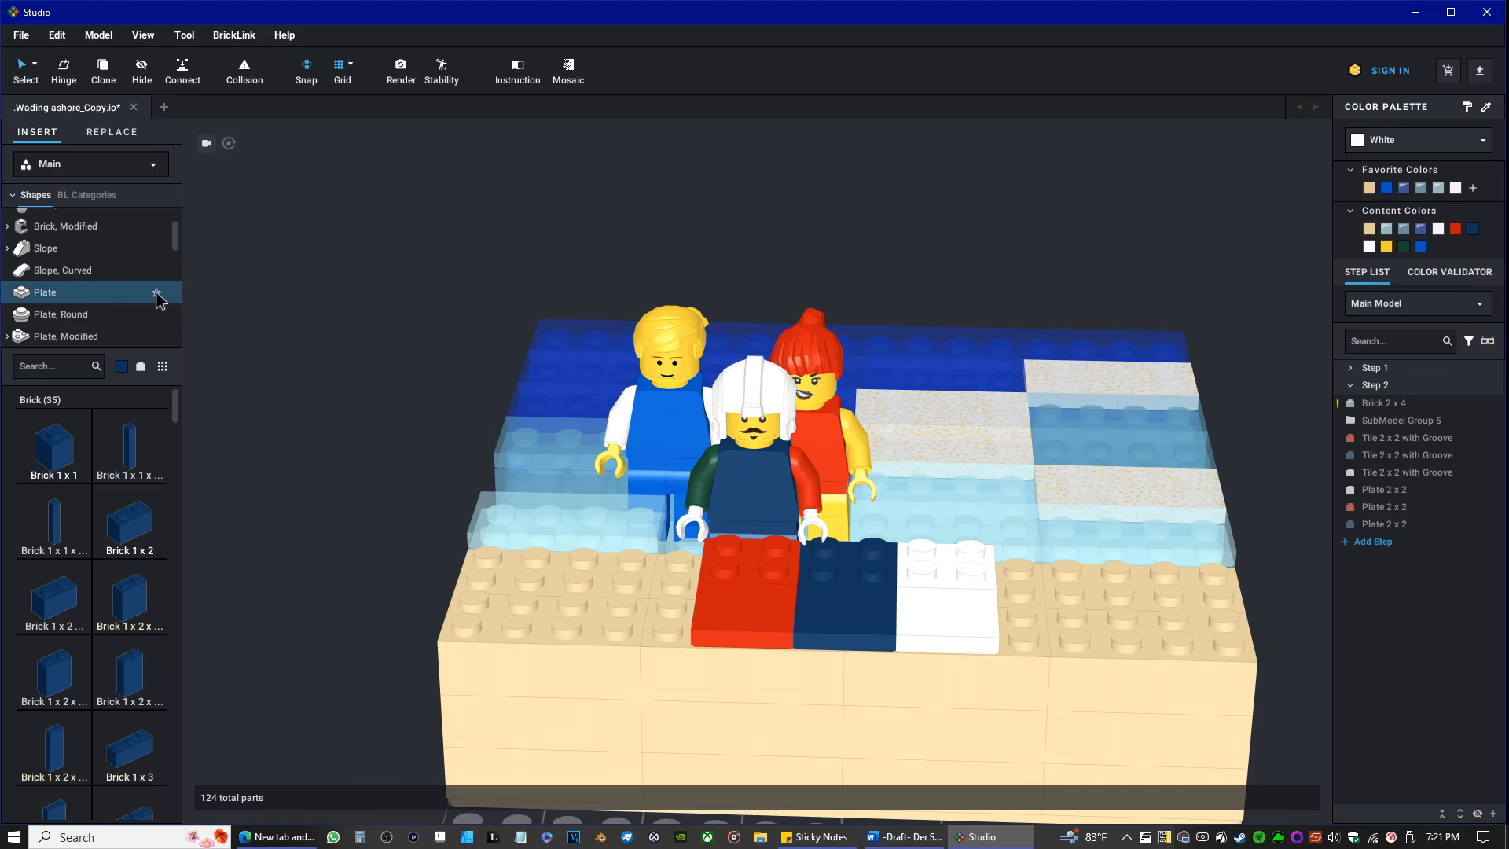
click(156, 293)
Look through the library's list of part shape categories, down to the minifigure and Buildable Figure categories.
scroll(116, 332, down, 1)
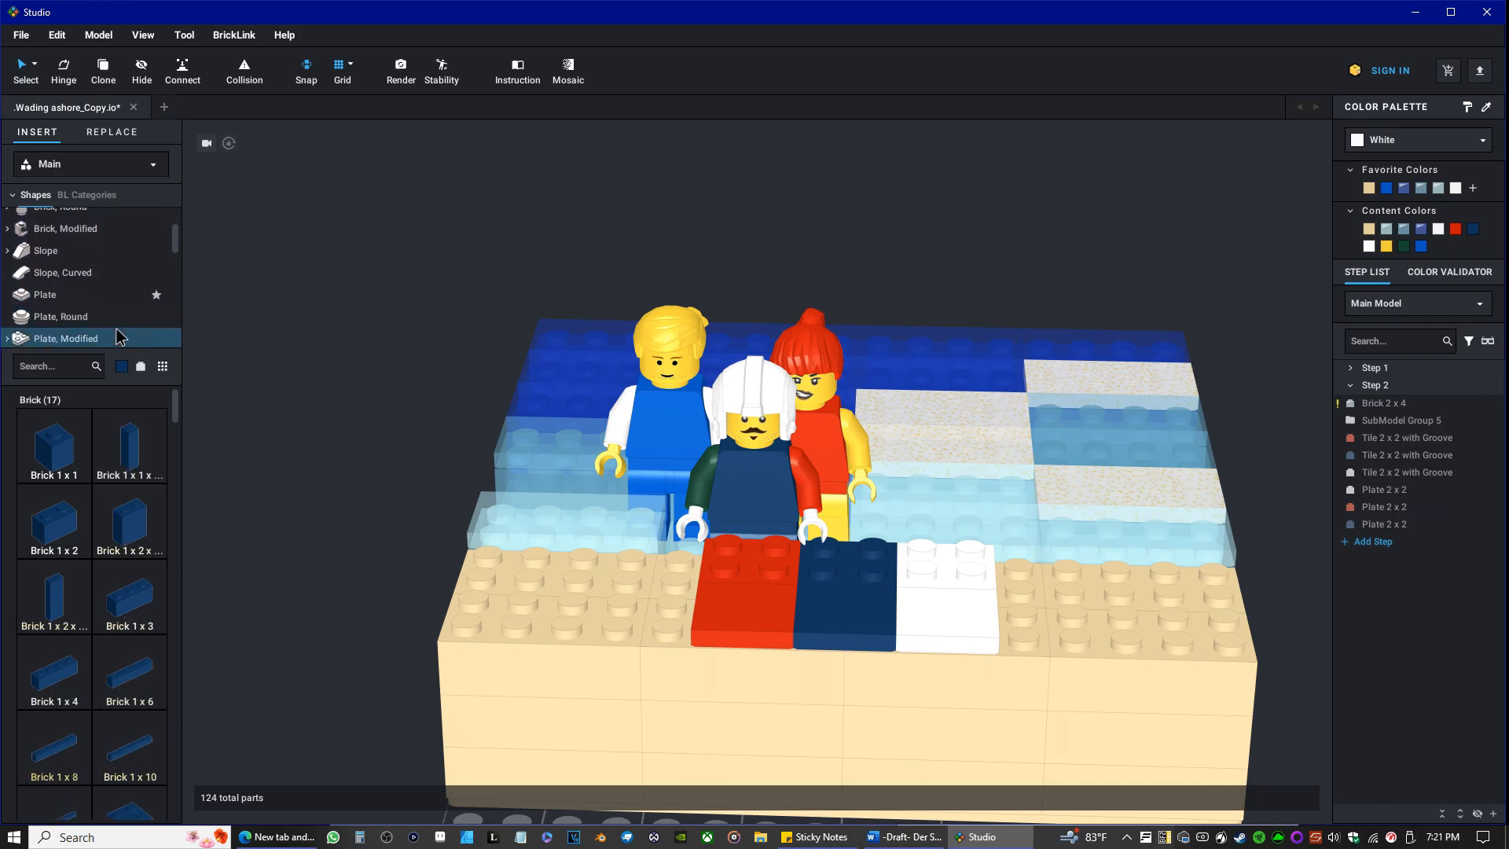
scroll(116, 336, down, 2)
scroll(115, 329, down, 3)
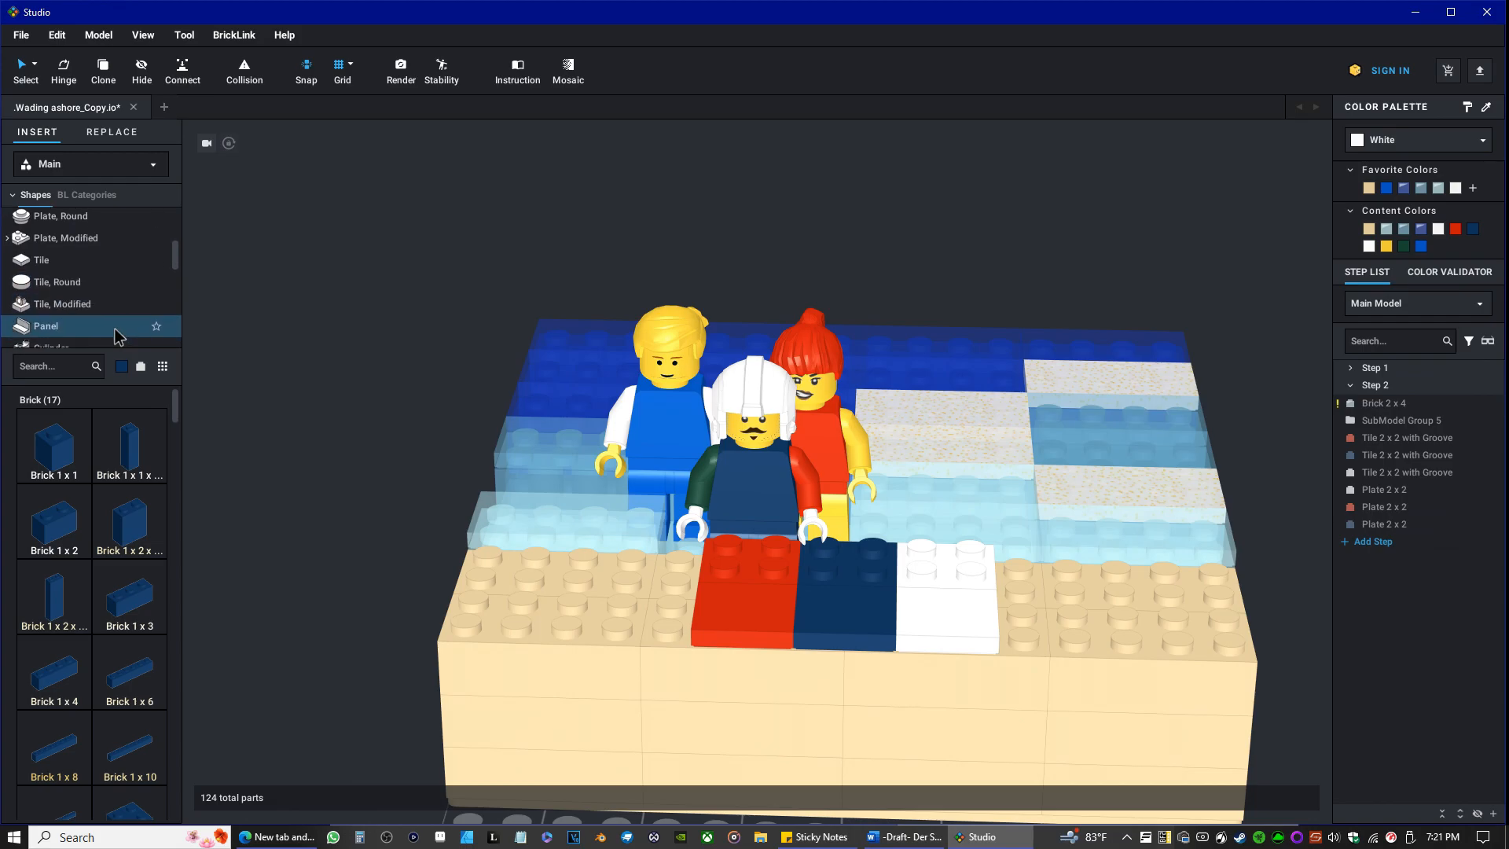
scroll(107, 327, down, 4)
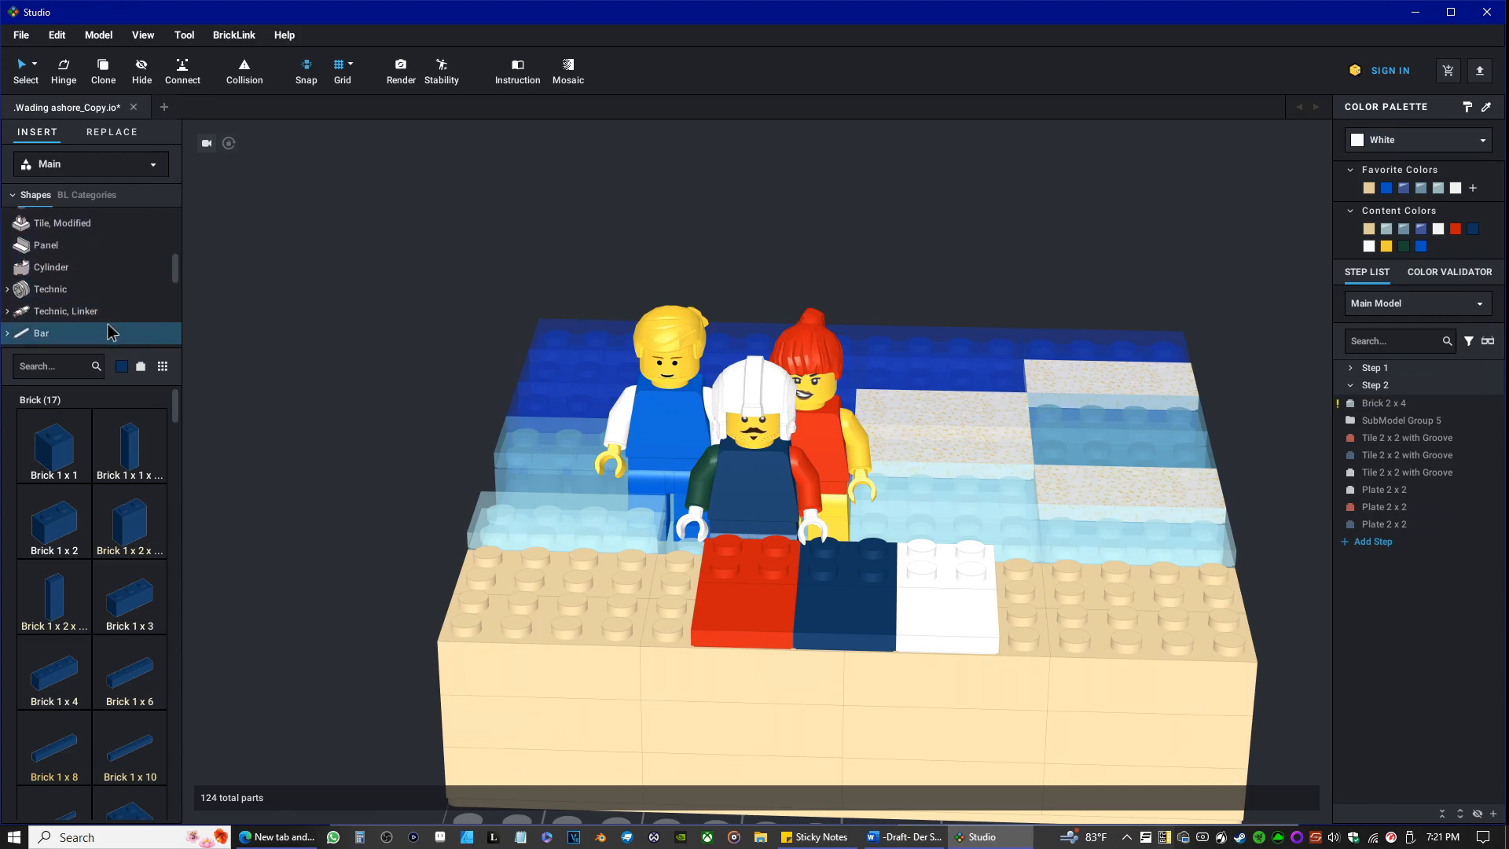
scroll(106, 324, down, 6)
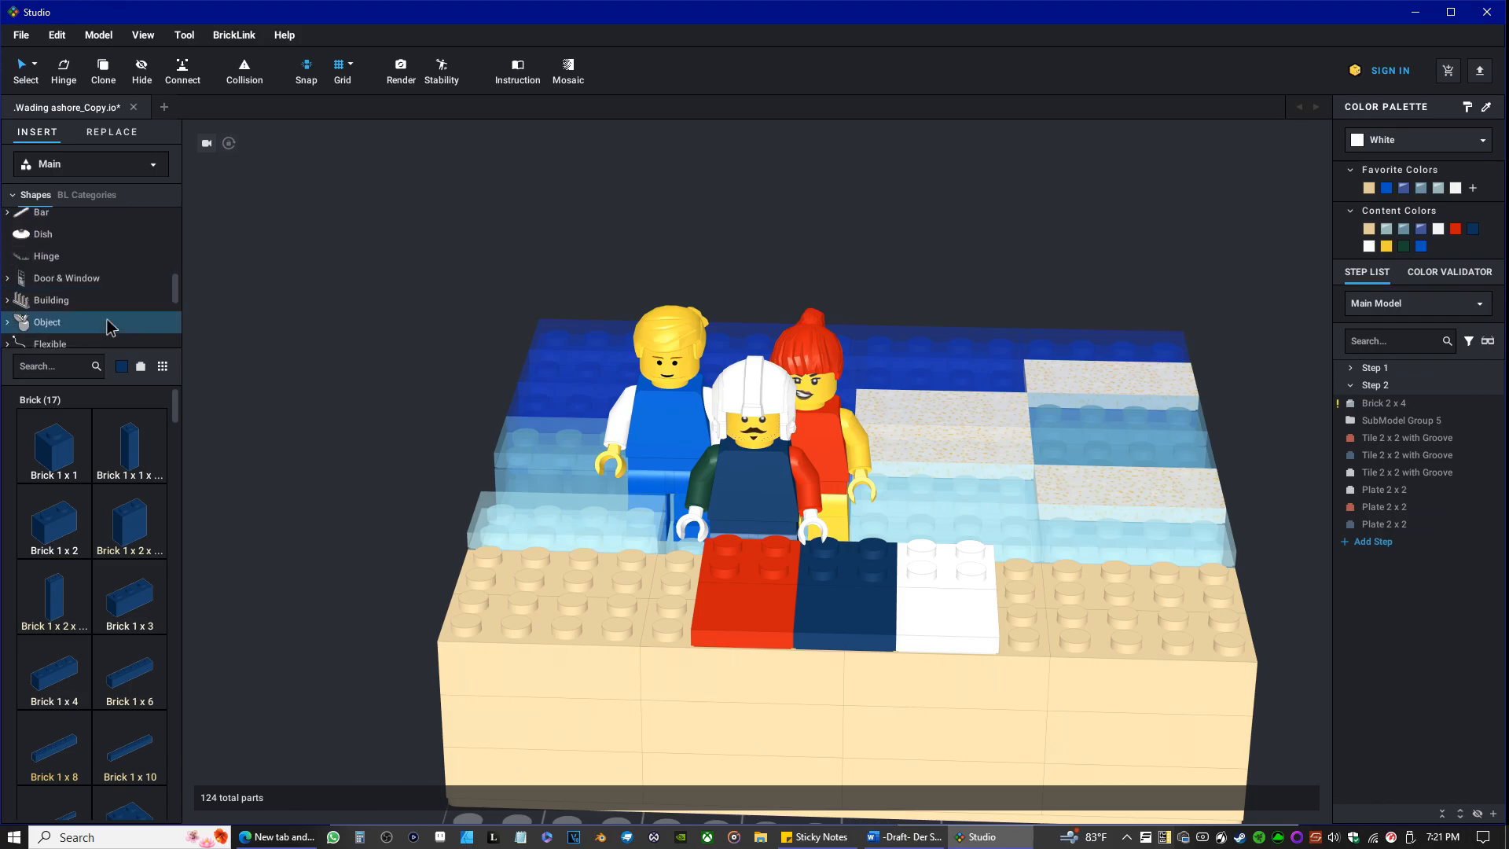
scroll(106, 326, down, 3)
scroll(106, 326, down, 5)
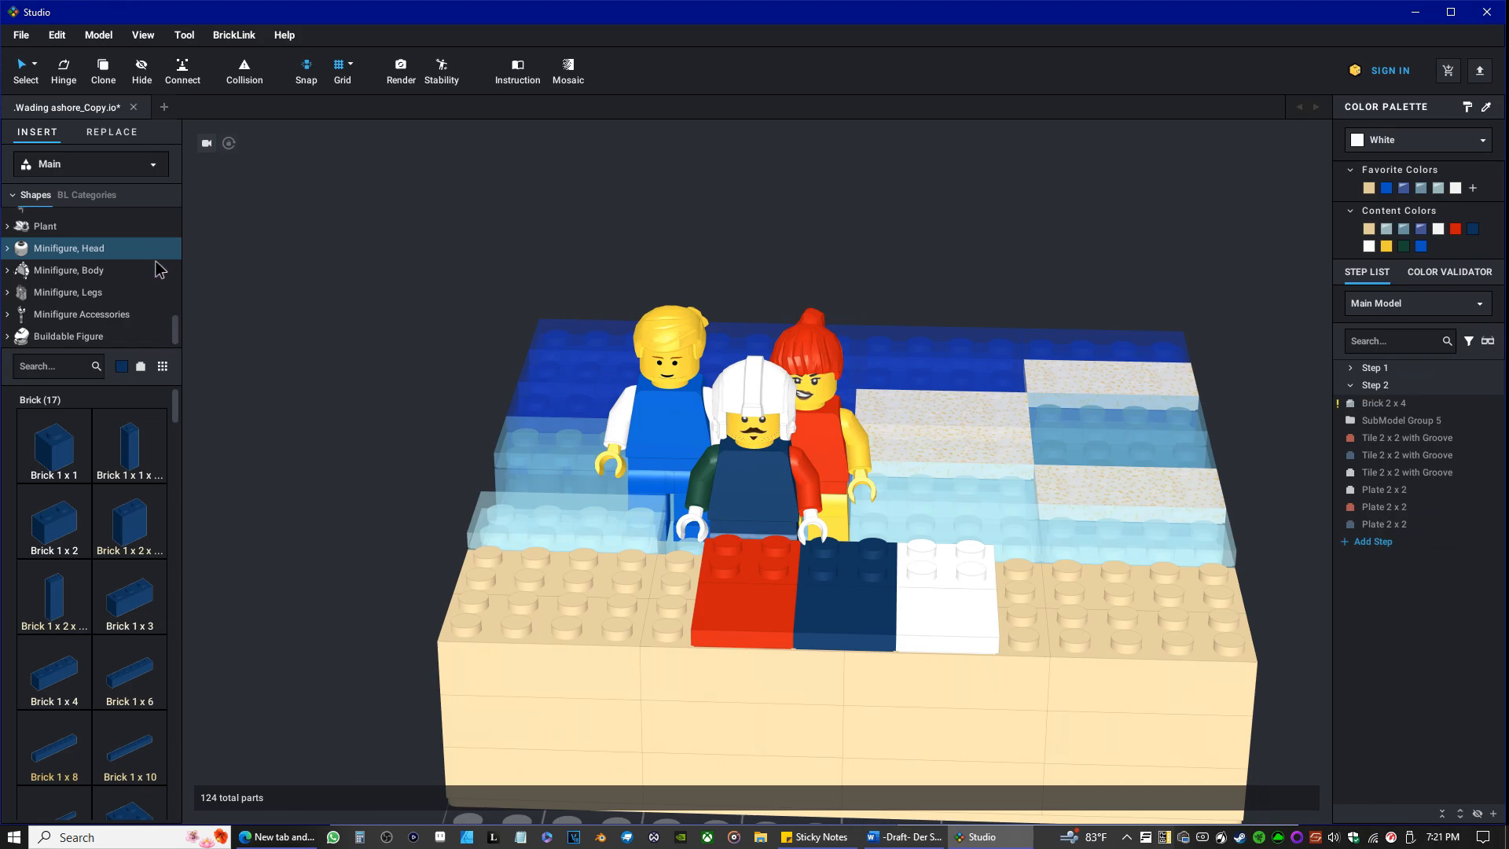
scroll(160, 264, up, 15)
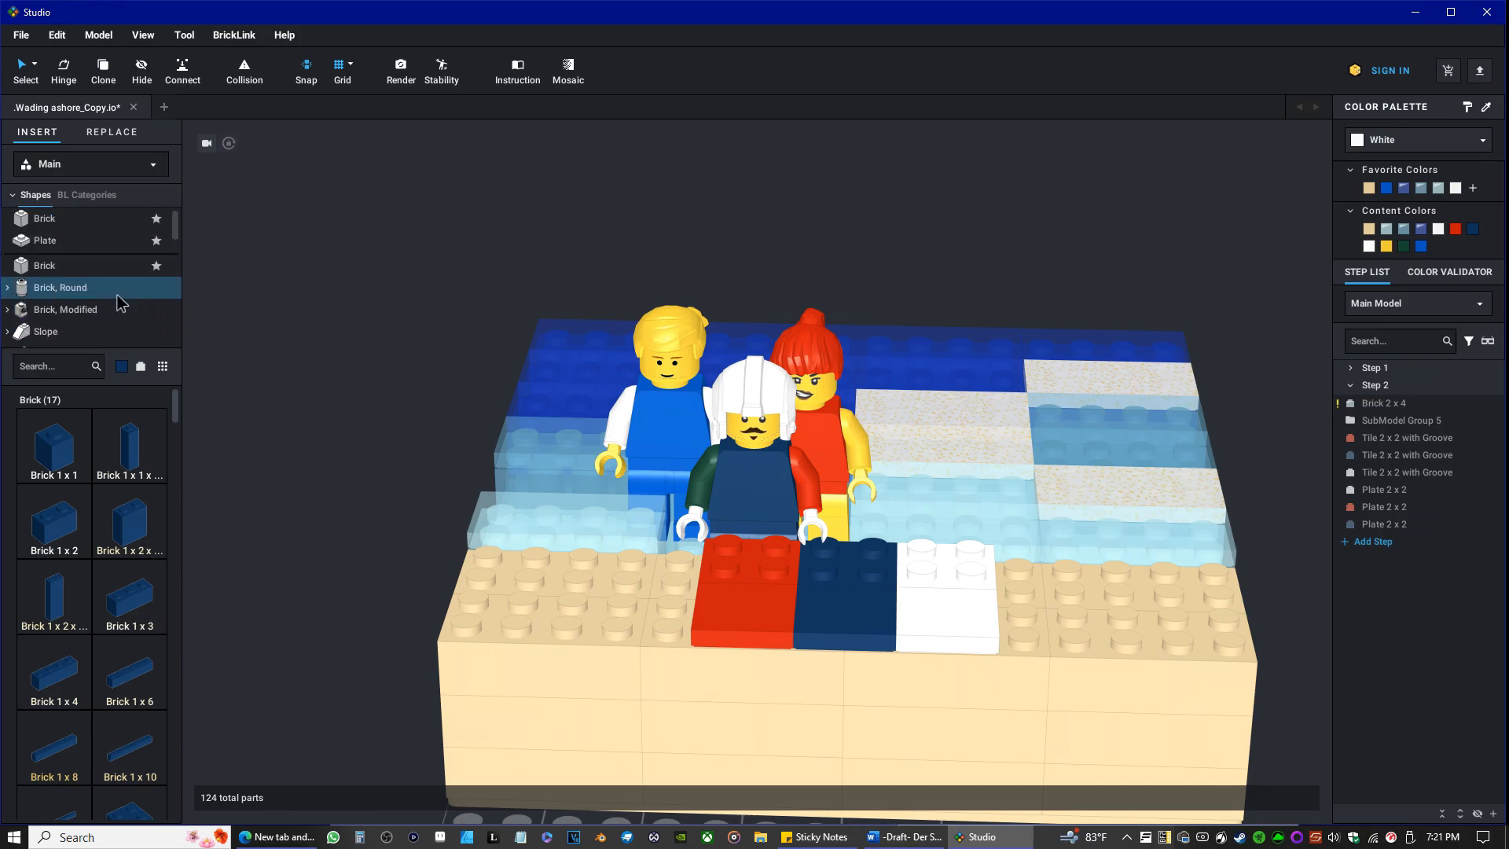
scroll(102, 310, down, 3)
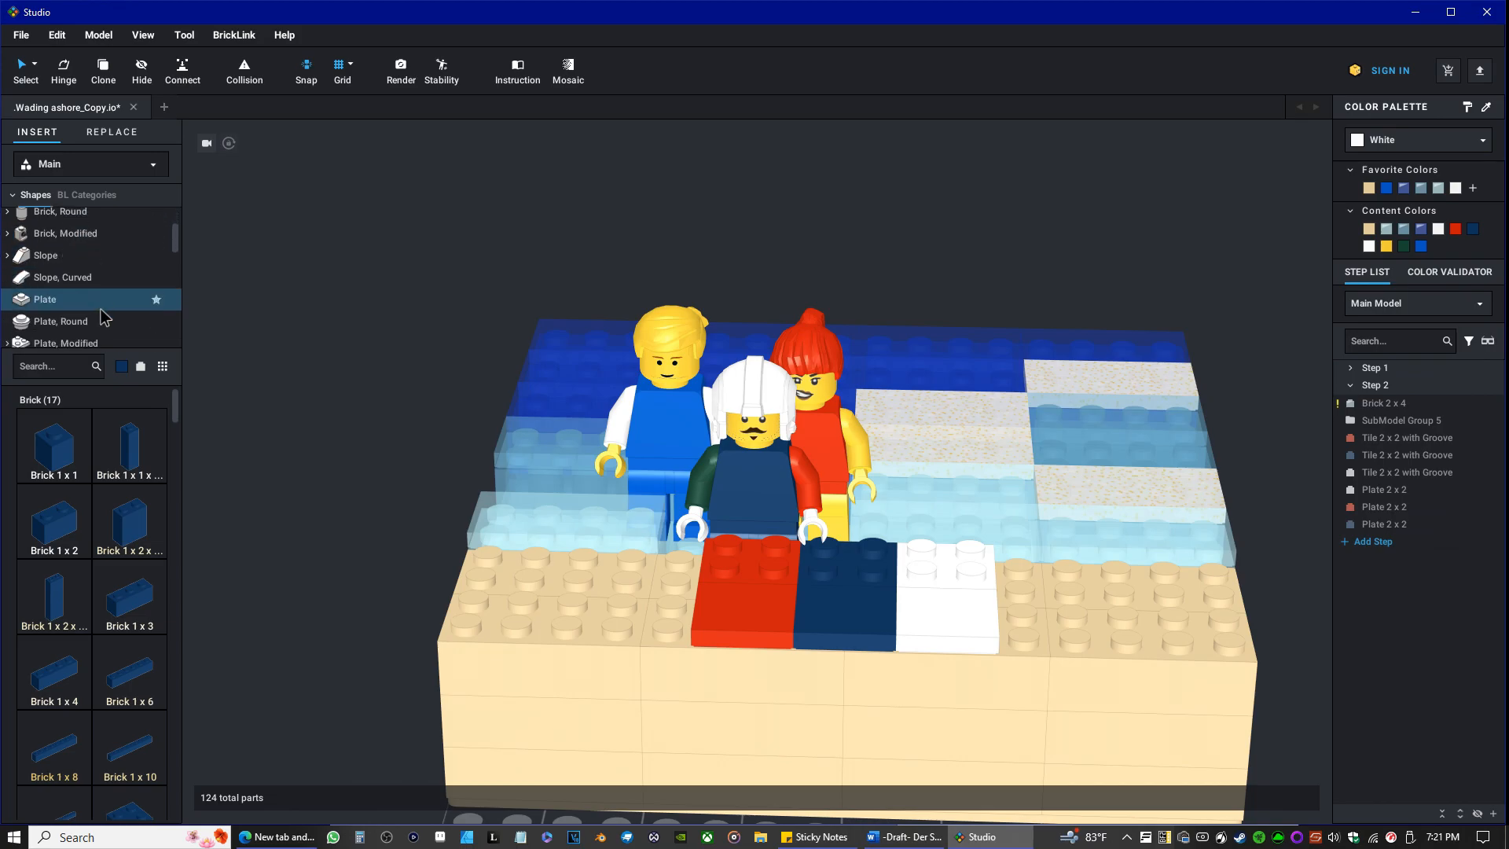
scroll(108, 314, down, 10)
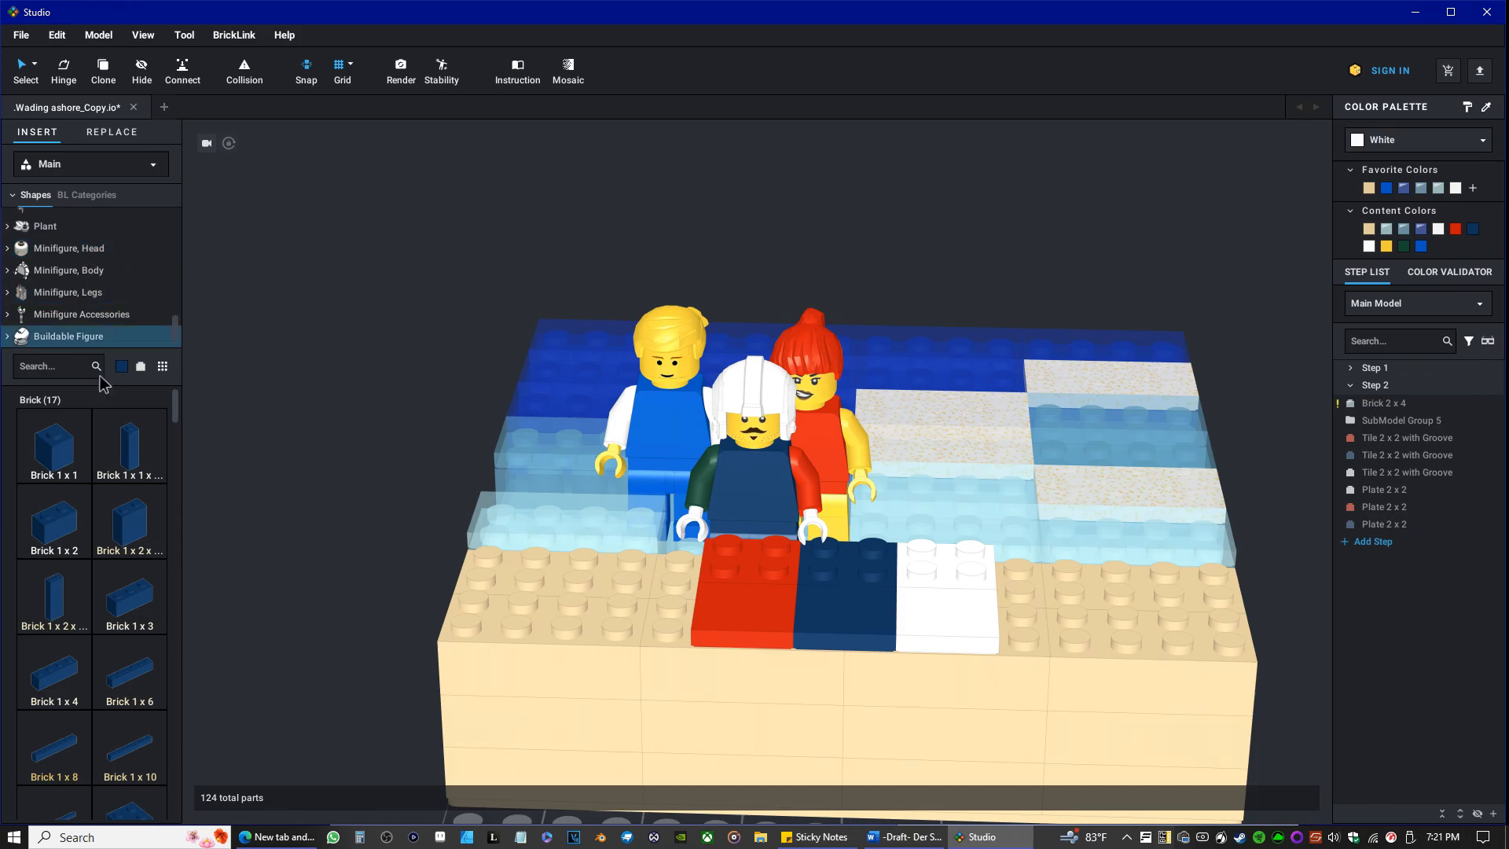
Set the library's part color to Yellow and show the Minifigure, Body parts.
click(122, 366)
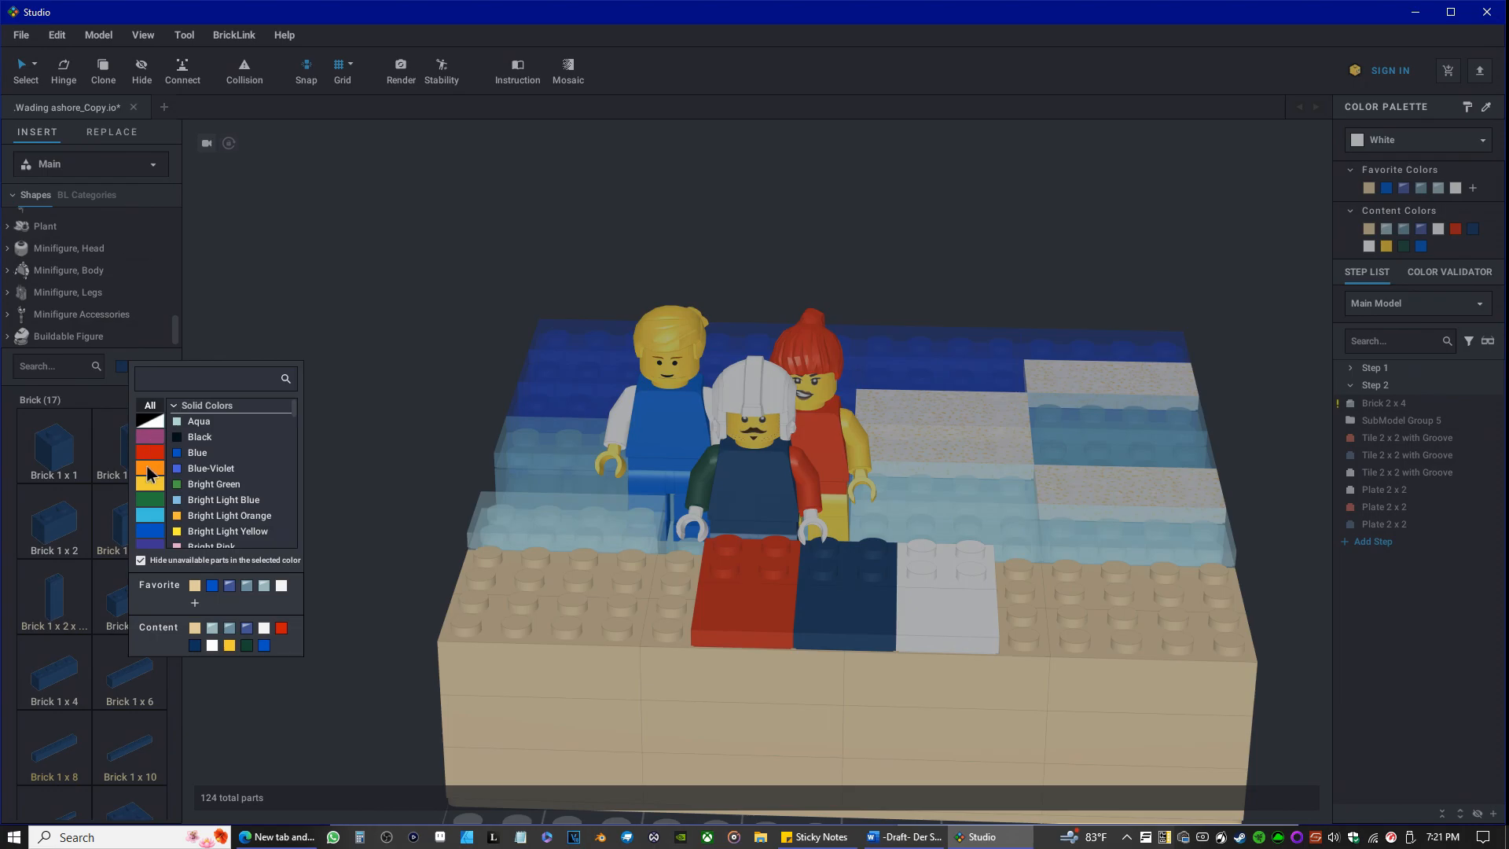
click(147, 482)
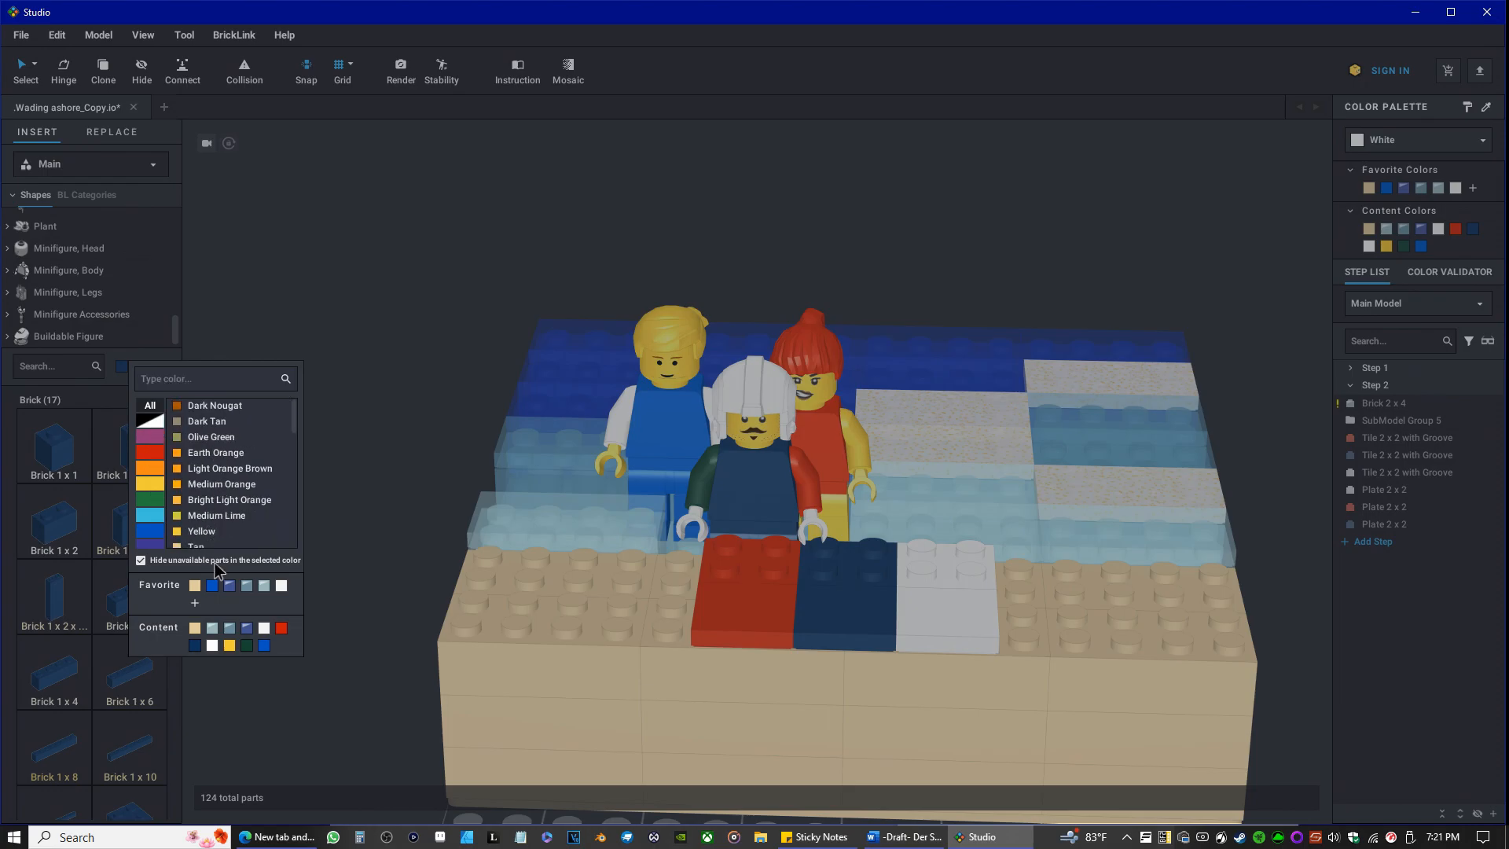
click(213, 546)
scroll(94, 303, down, 6)
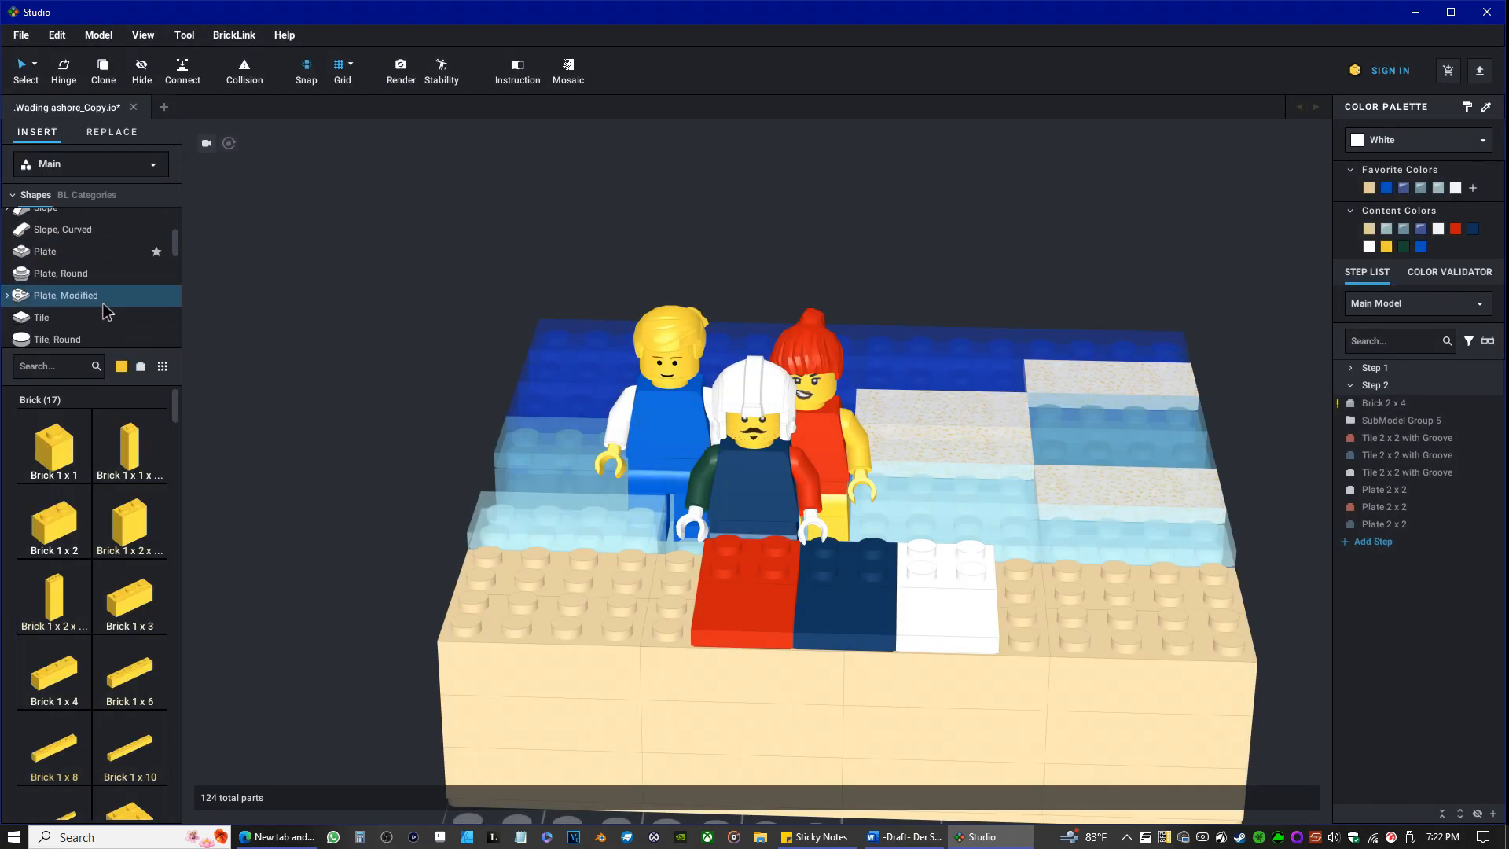
scroll(94, 306, down, 5)
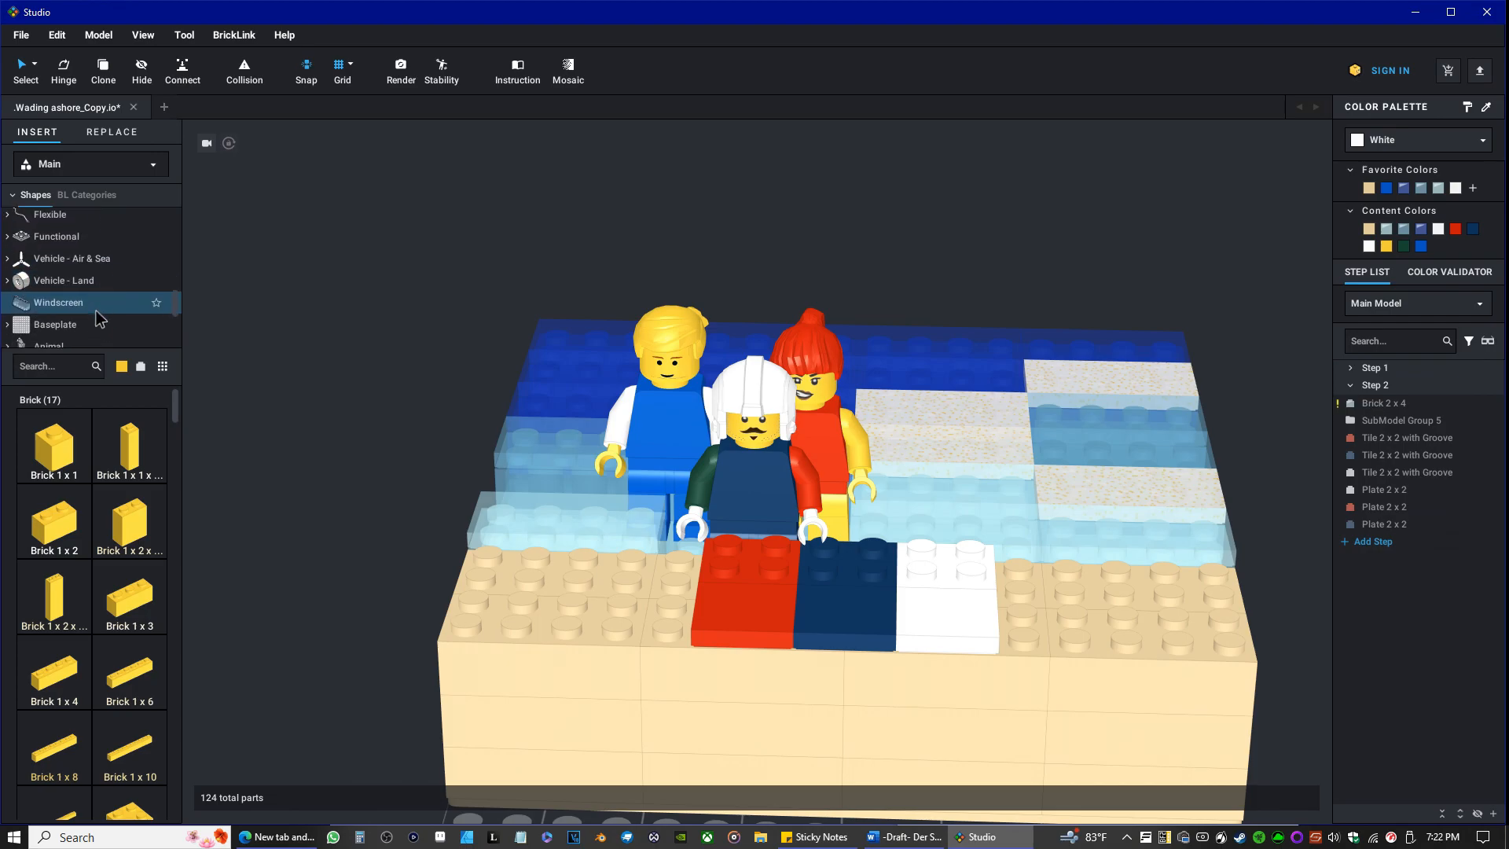
click(140, 228)
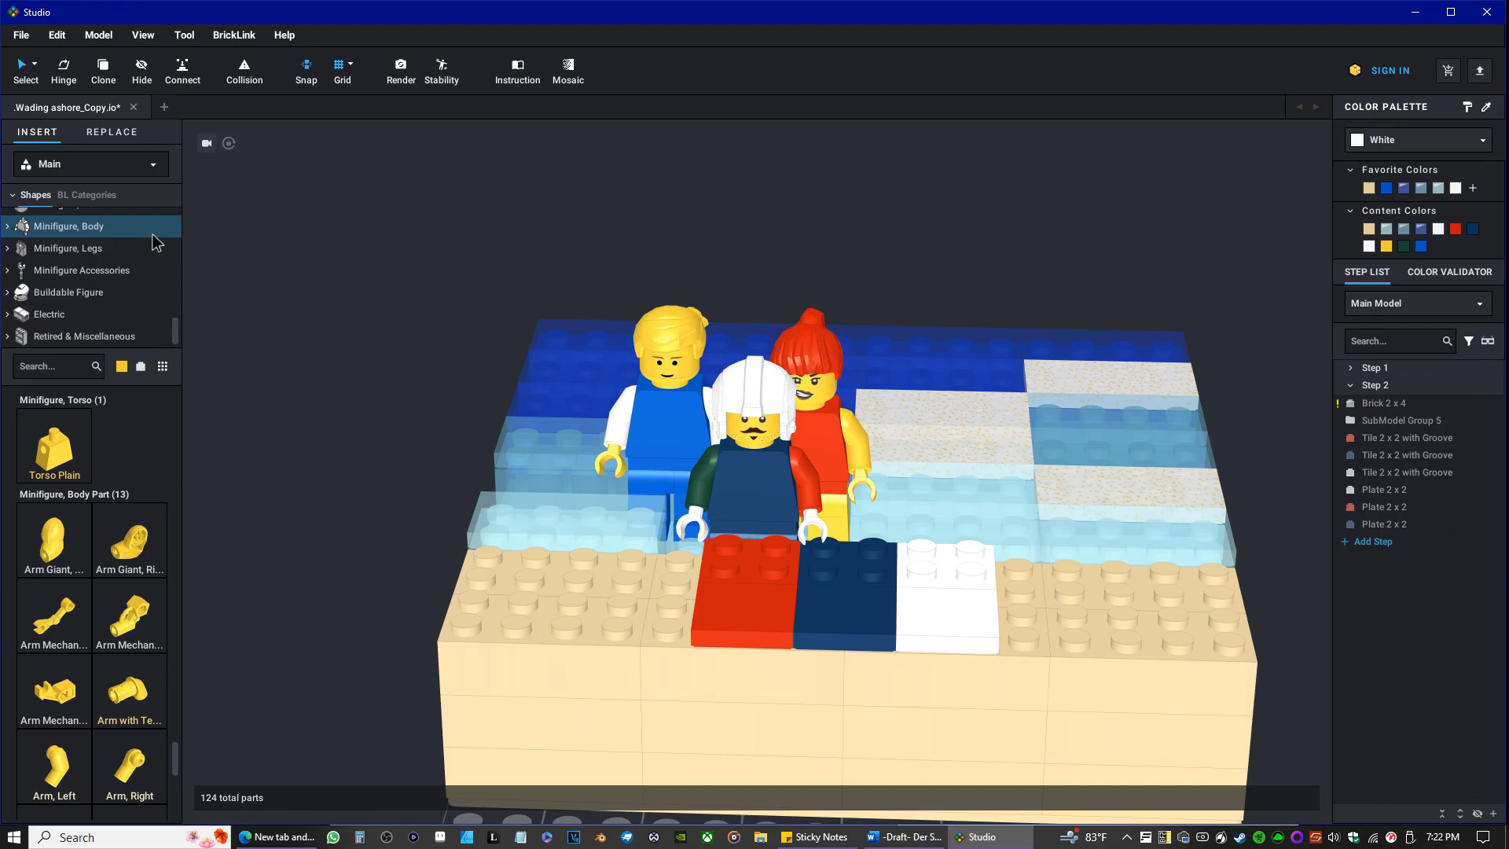
scroll(62, 284, up, 4)
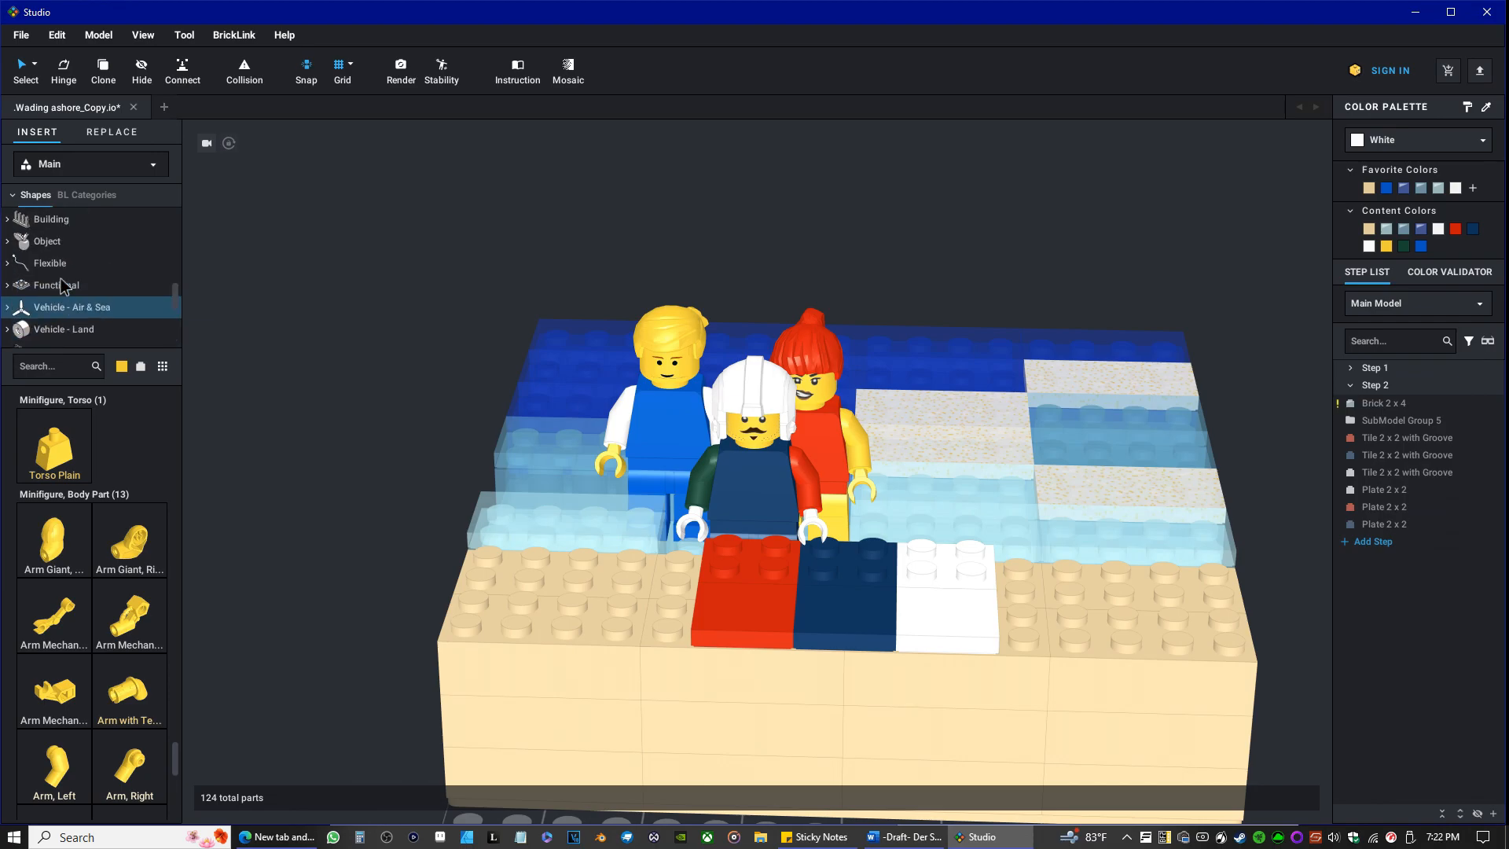
scroll(61, 285, up, 3)
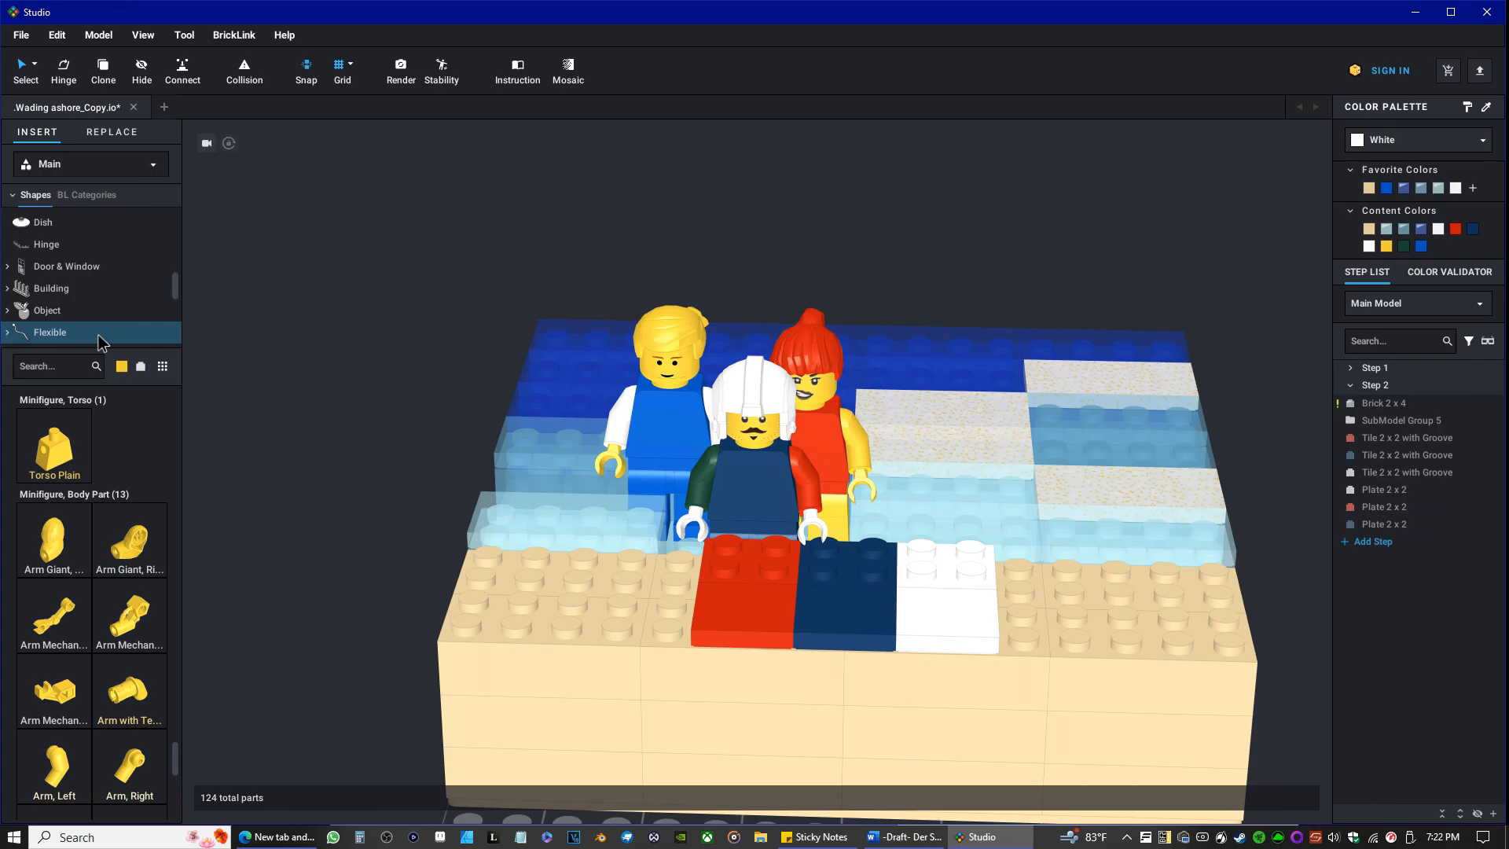
Move the white tile and plate two studs to the right and the red tile and plate two studs to the left.
drag(944, 617, 1030, 617)
drag(966, 579, 1058, 583)
drag(729, 610, 628, 597)
drag(739, 564, 662, 560)
mouse_move(768, 610)
right_down()
mouse_move(849, 613)
mouse_move(785, 593)
mouse_move(760, 597)
mouse_move(772, 622)
right_up()
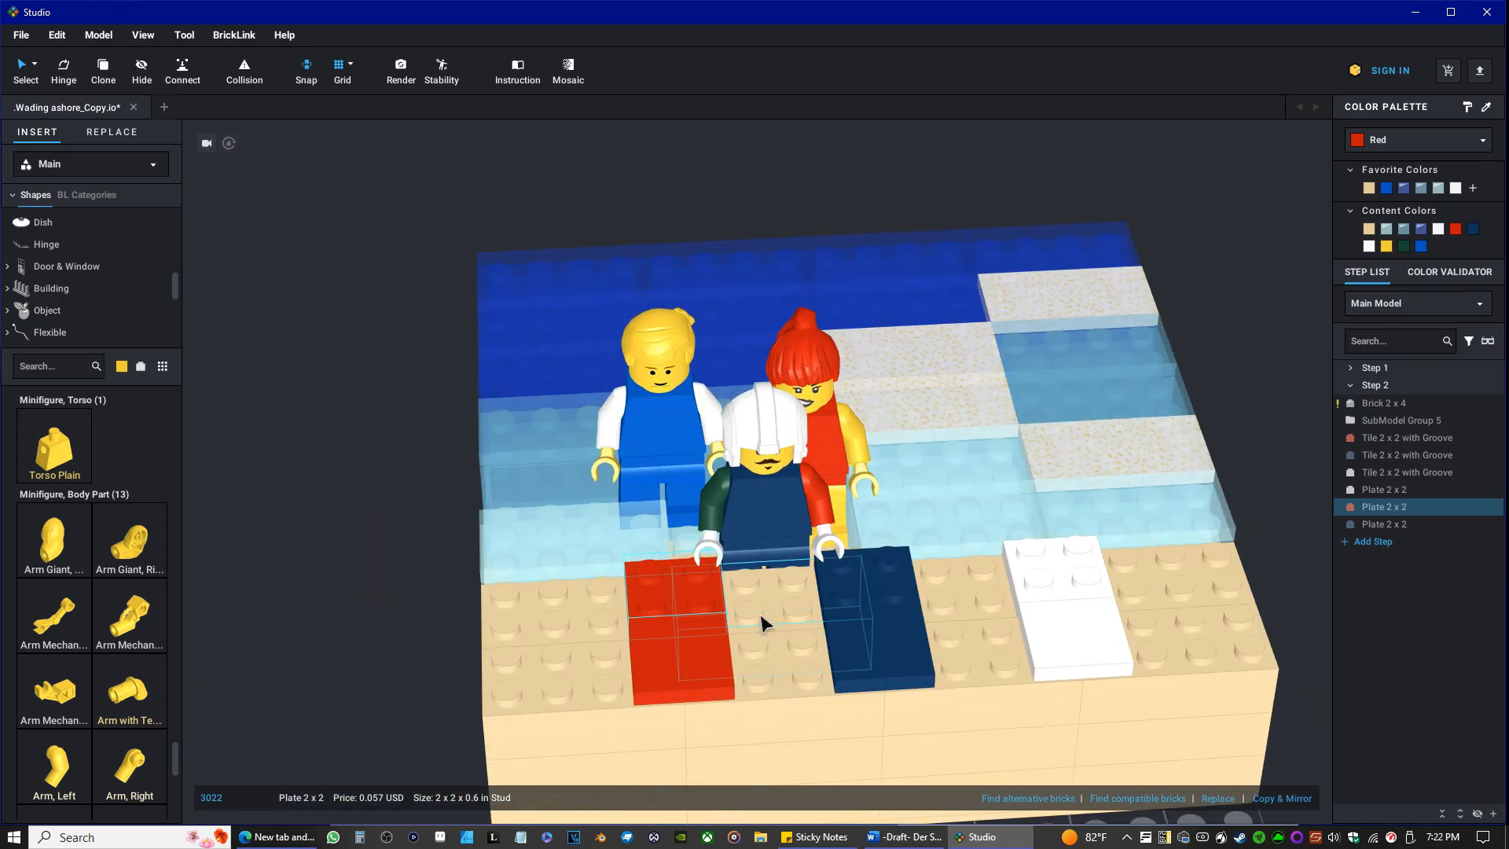
drag(761, 666, 739, 585)
Set the library's part color to the transparent color Trans-Dark Blue.
click(122, 367)
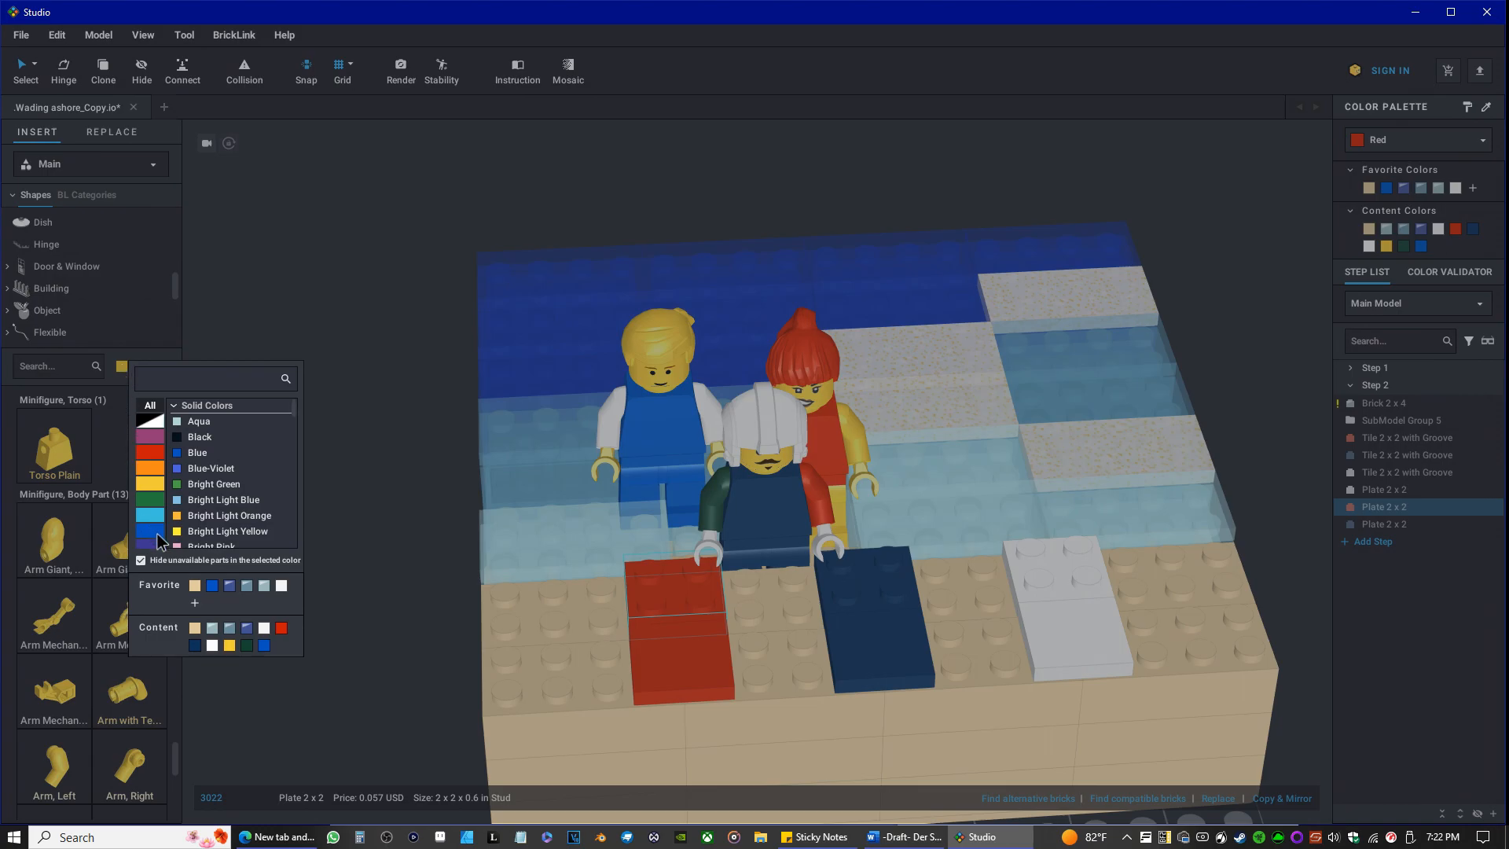
click(154, 525)
scroll(209, 489, down, 1)
scroll(206, 491, down, 5)
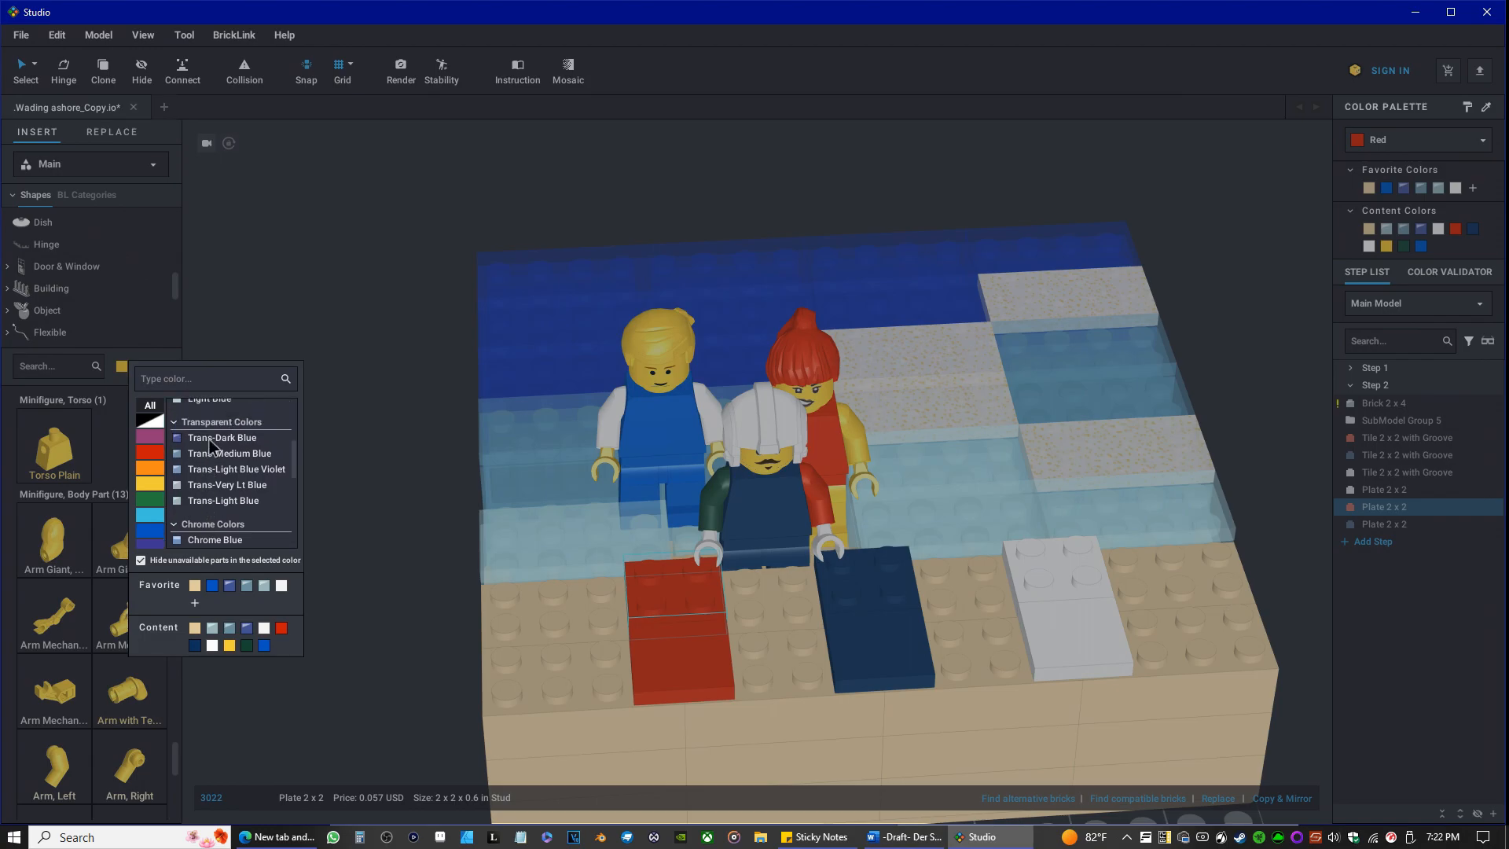
click(209, 438)
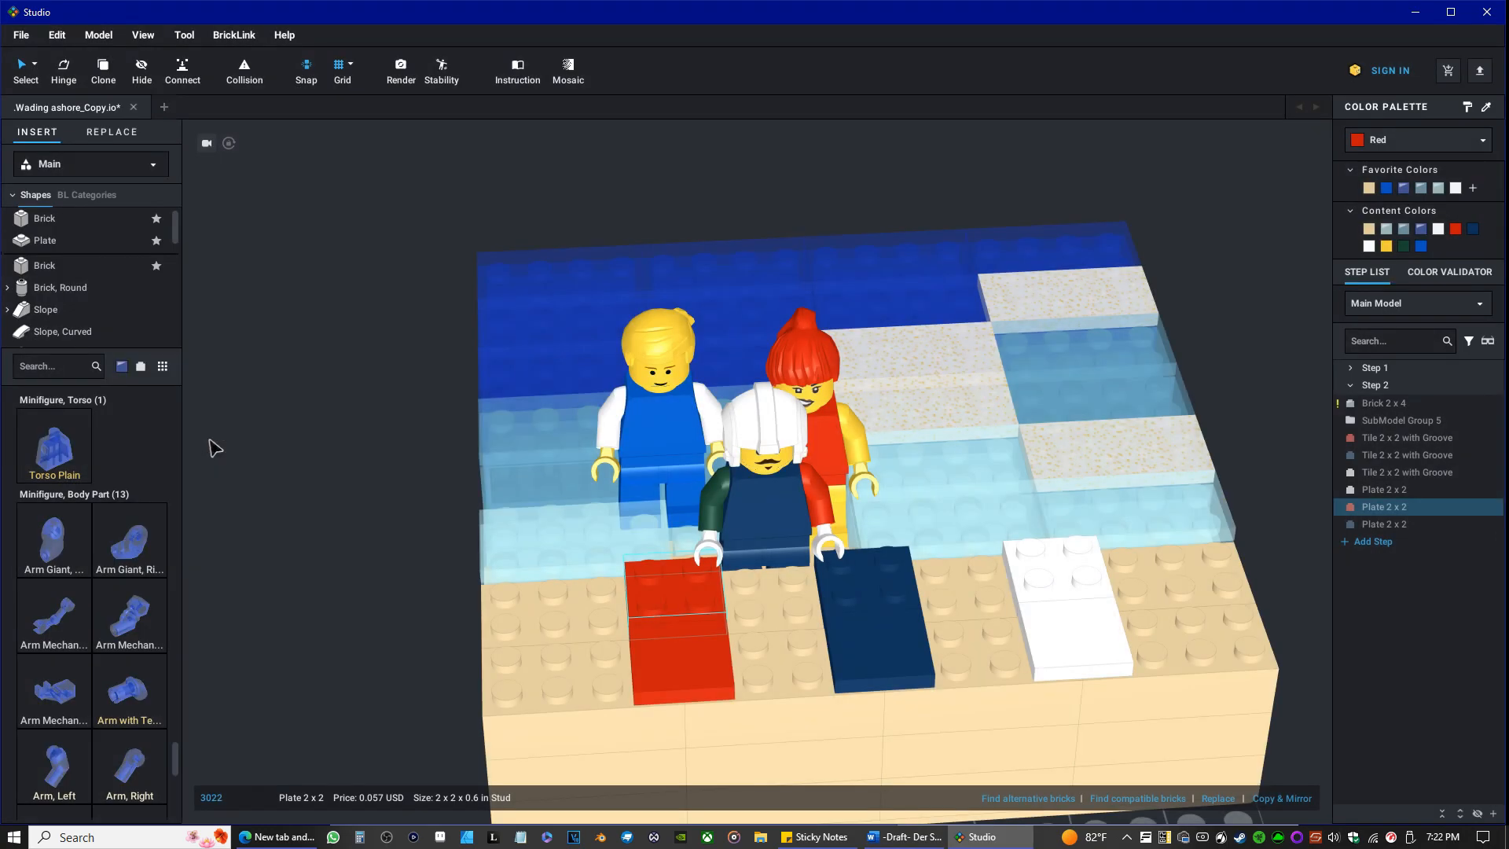
Set the library's part color to Dark Blue and show the Cylinder parts.
click(121, 366)
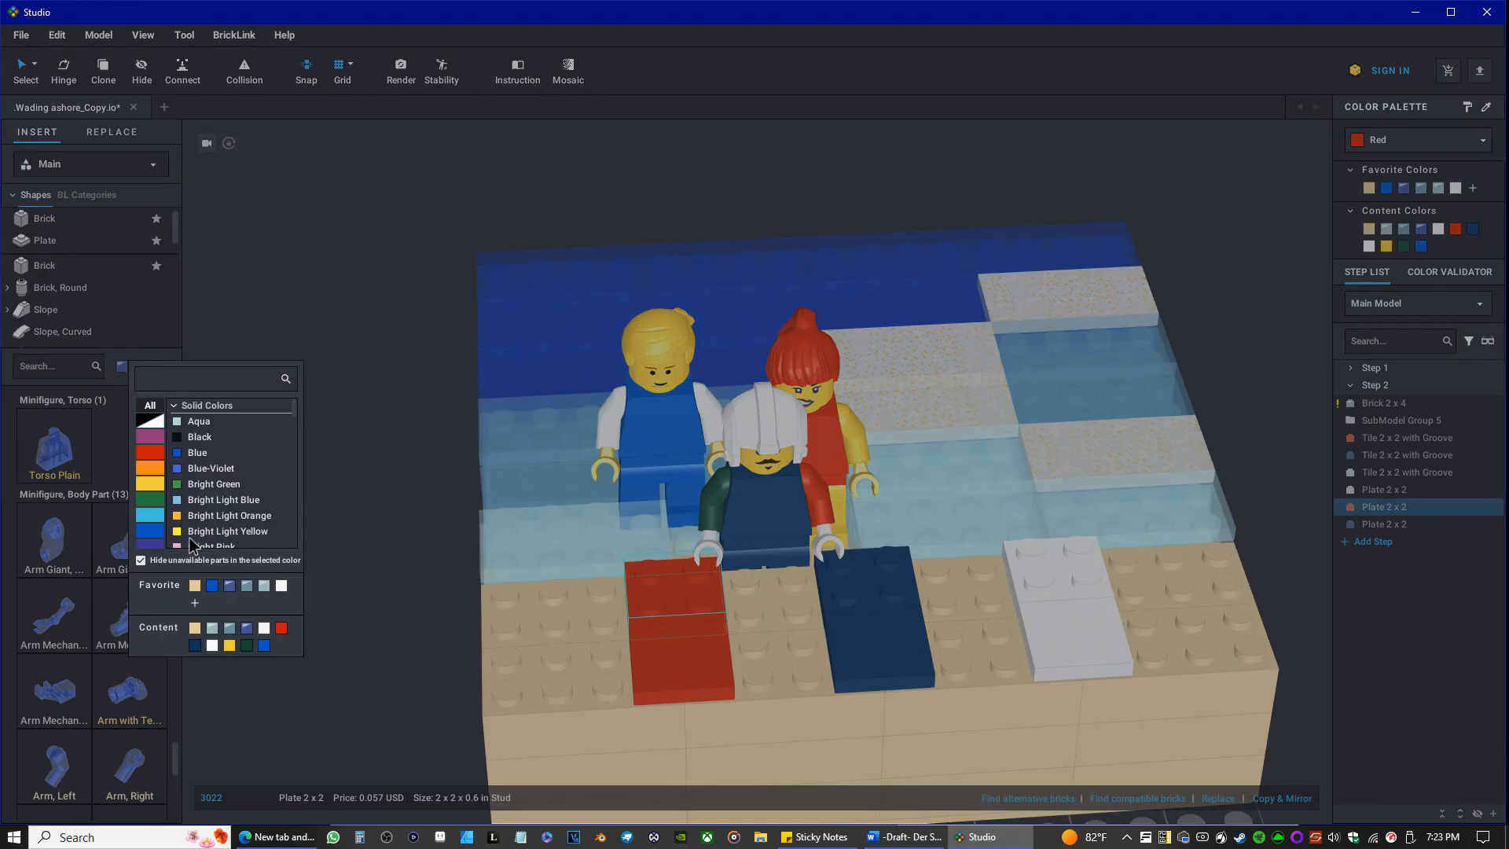
scroll(198, 464, down, 2)
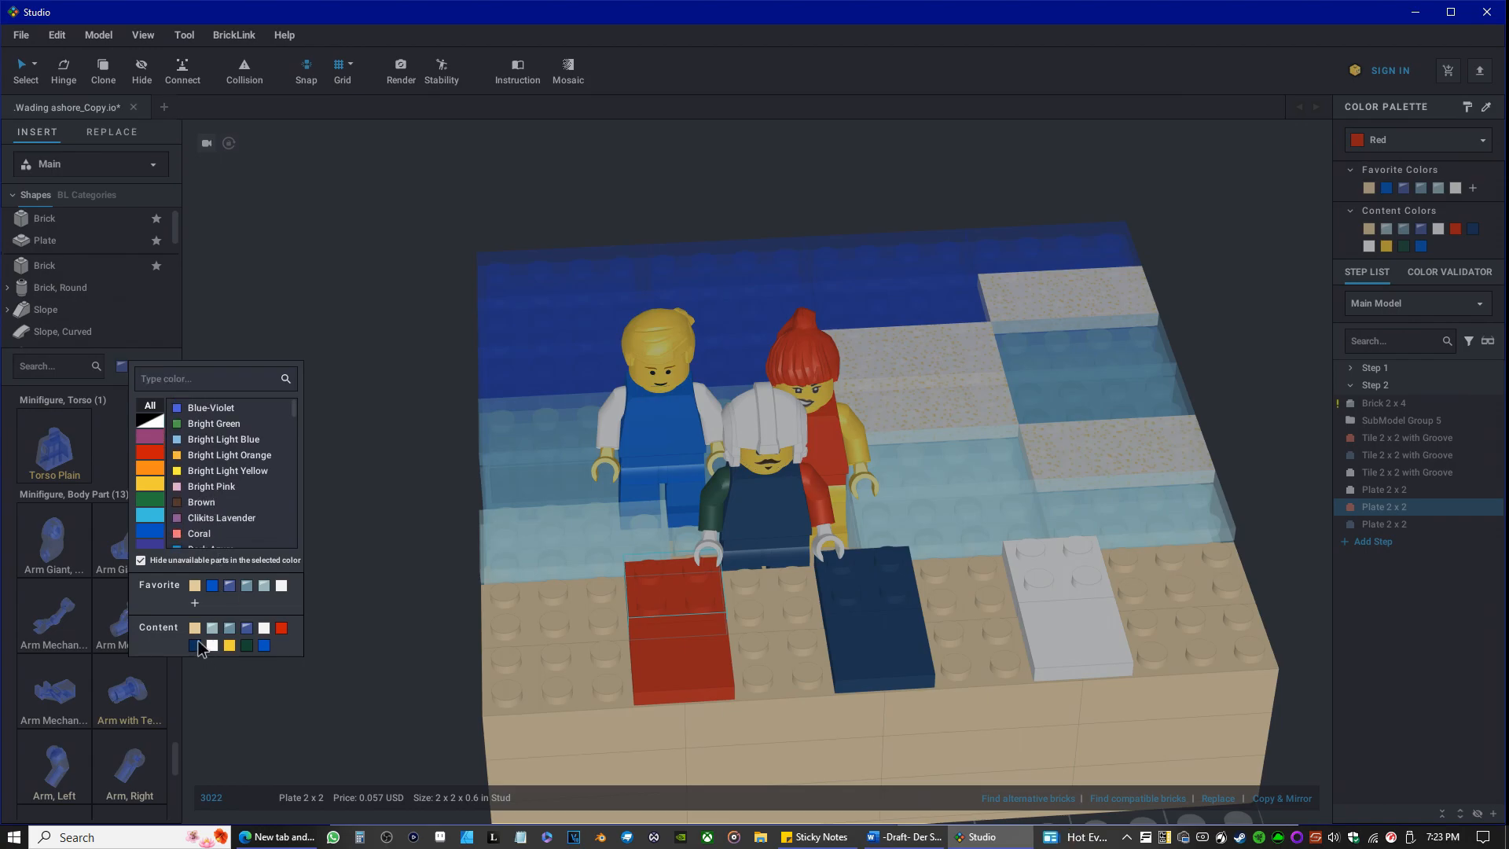
click(198, 642)
scroll(59, 267, down, 3)
scroll(60, 275, down, 5)
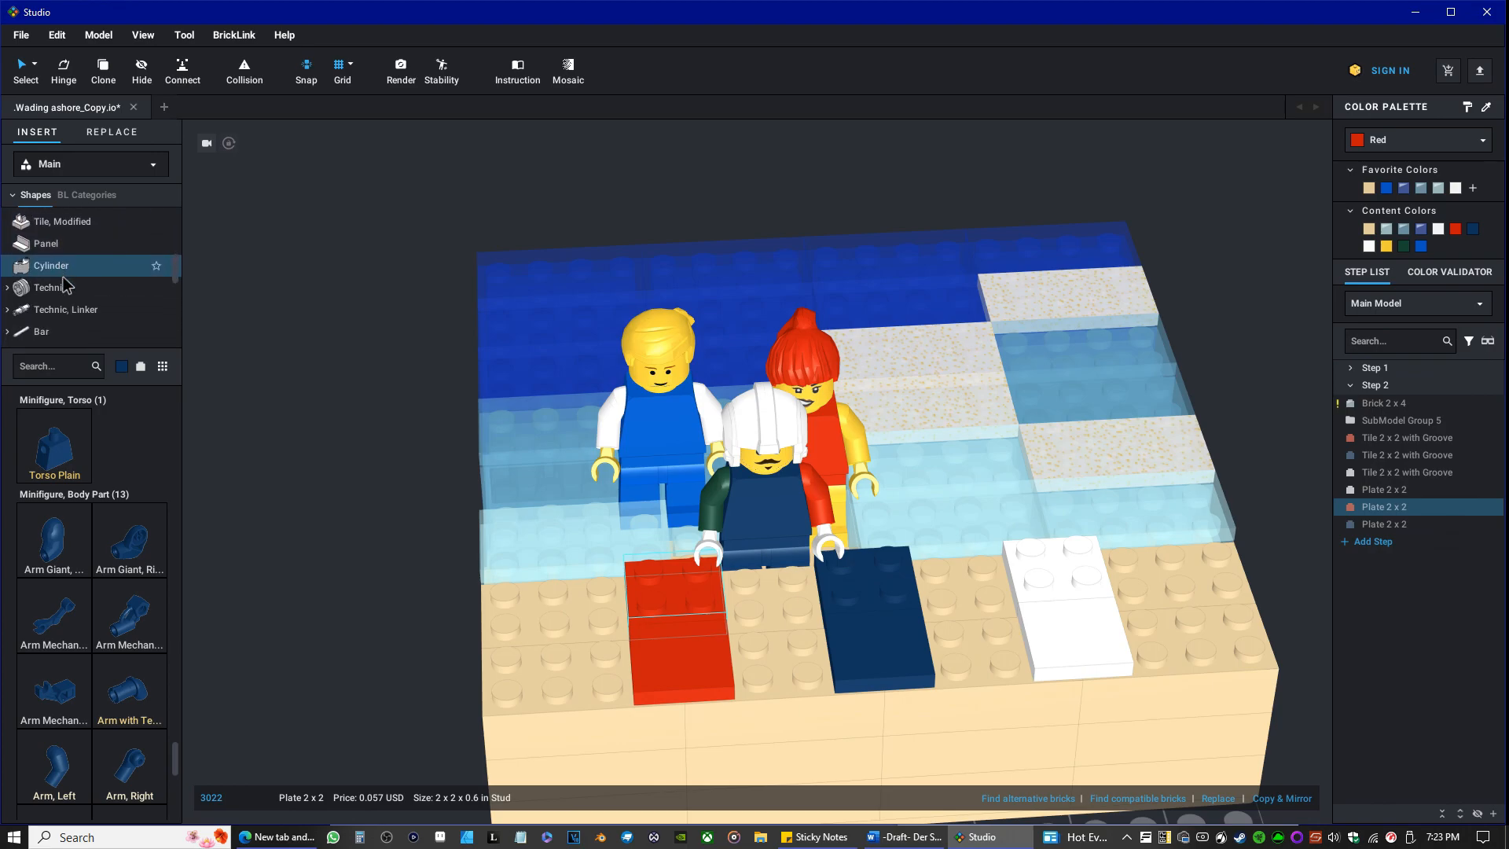
scroll(58, 252, down, 1)
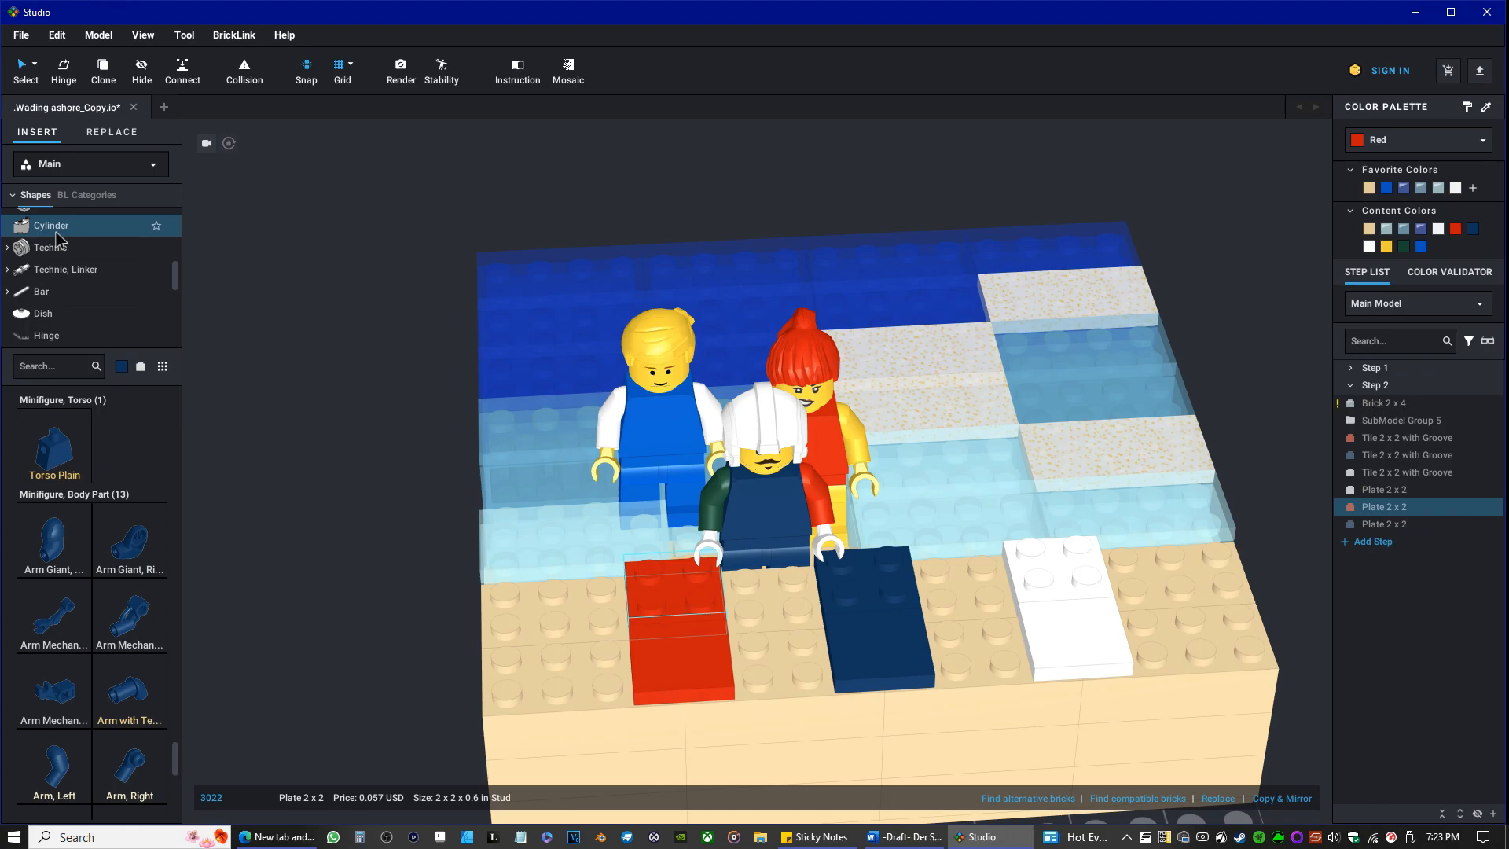
click(57, 236)
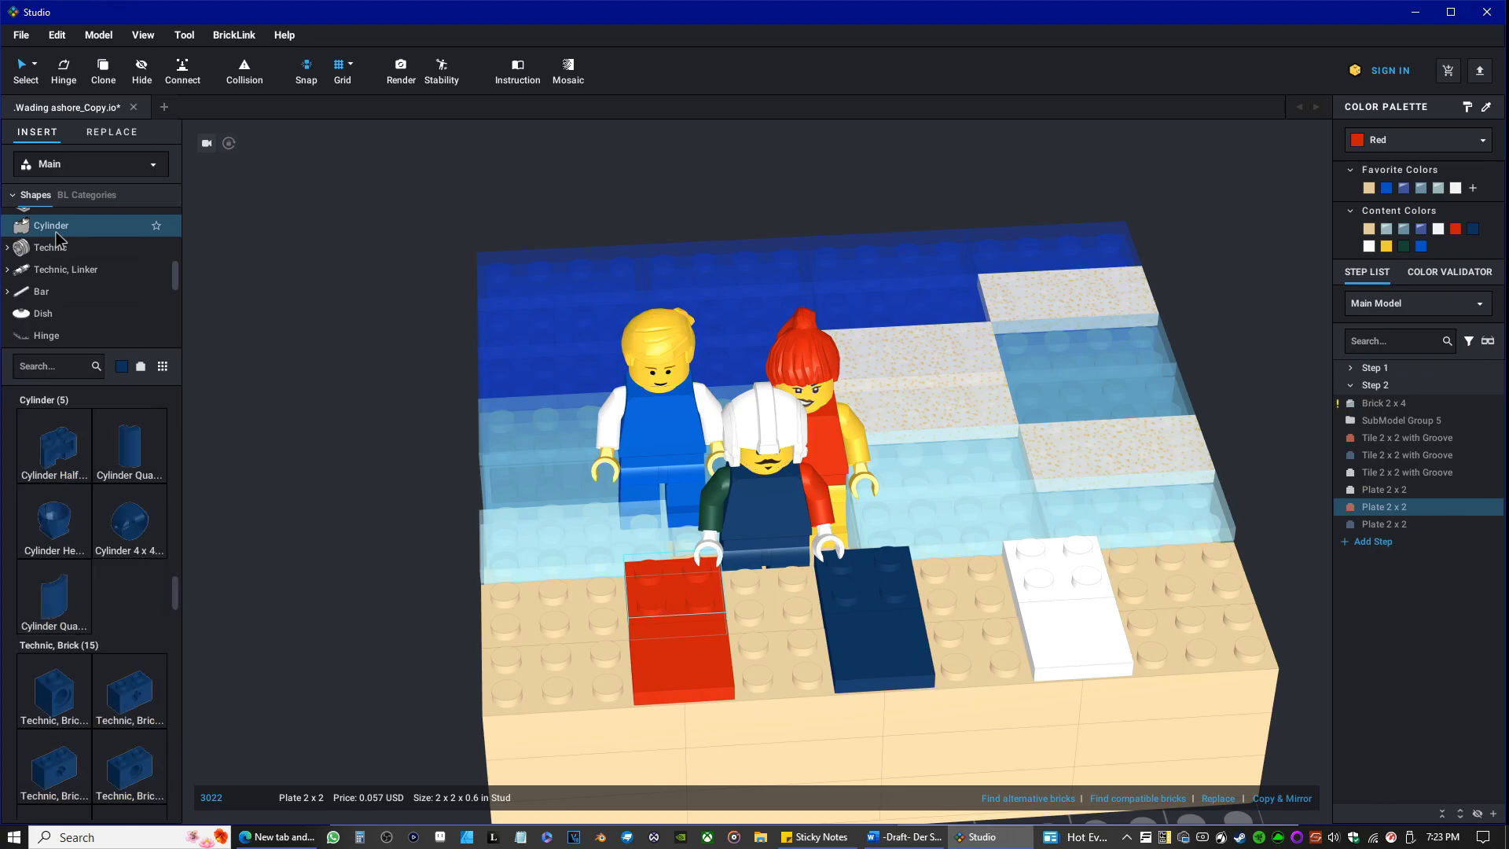
Look through the dark blue modified tiles, bricks and plates available in the library.
scroll(84, 533, down, 2)
scroll(83, 533, up, 3)
scroll(85, 526, down, 10)
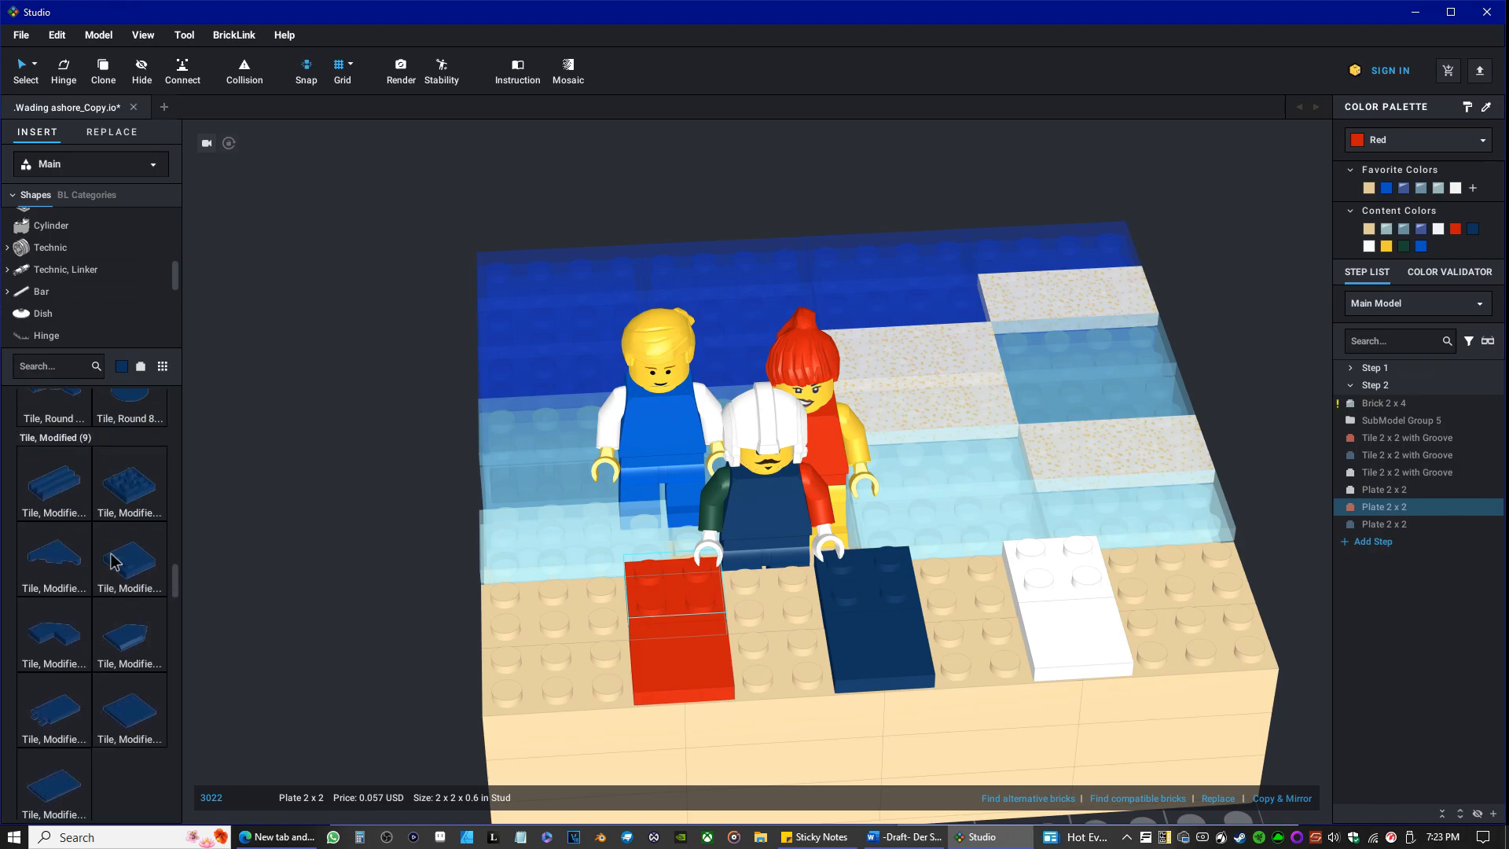
drag(176, 573, 180, 360)
scroll(125, 563, down, 7)
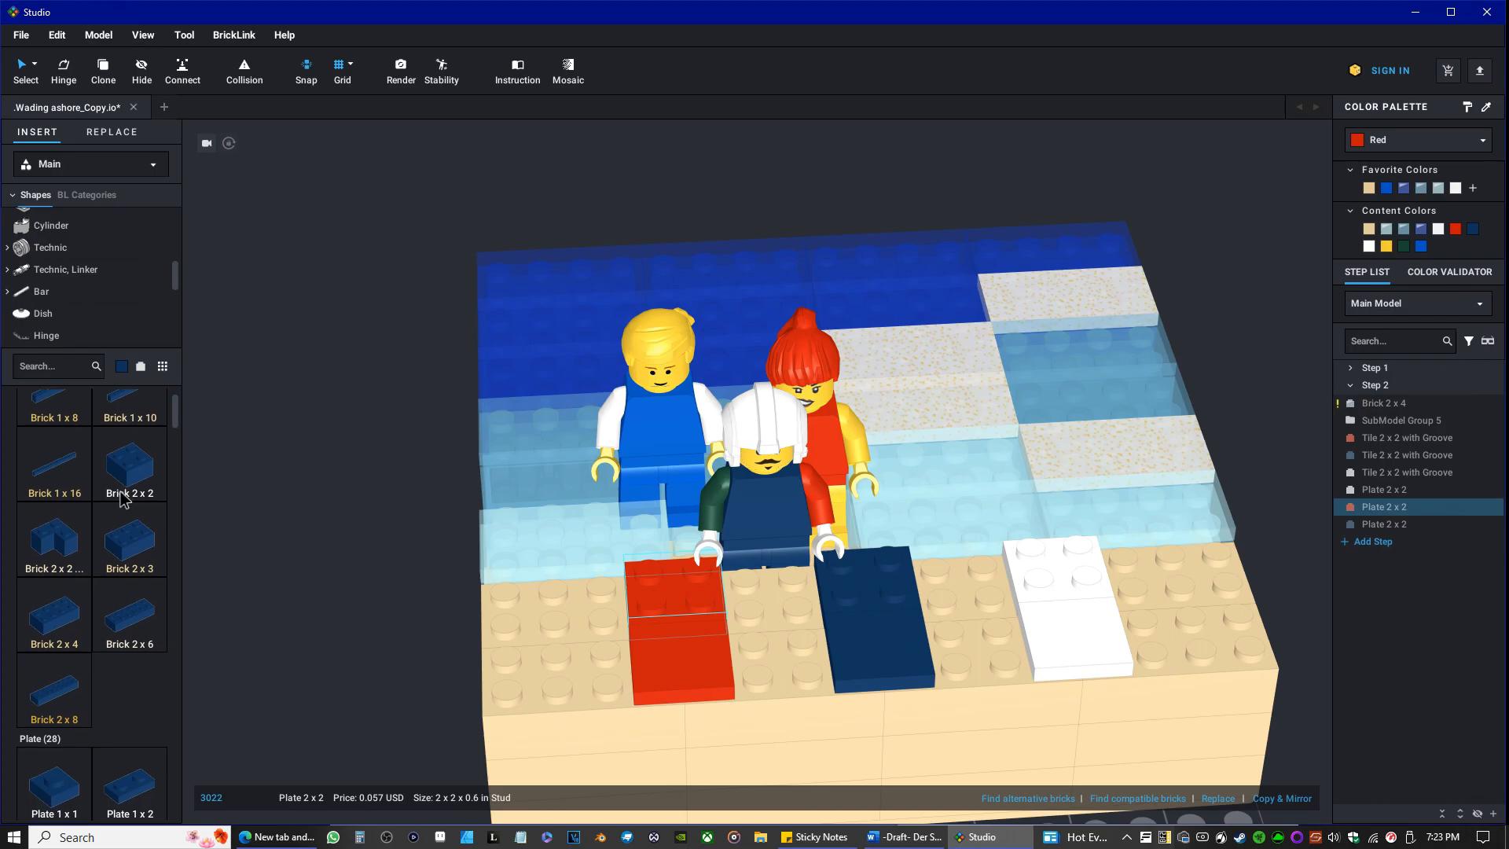
scroll(126, 564, down, 8)
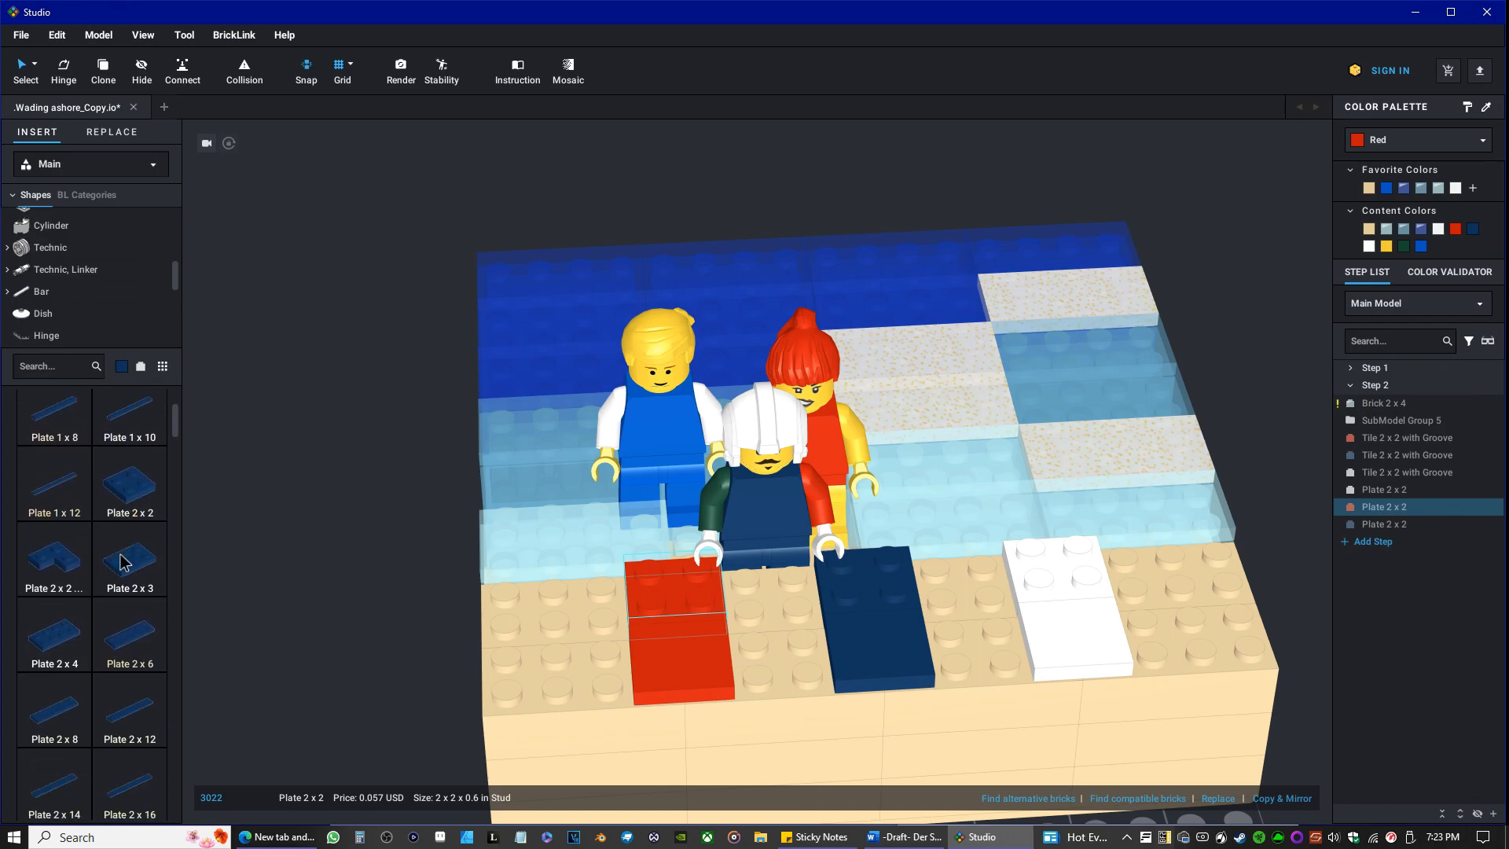
scroll(122, 560, down, 5)
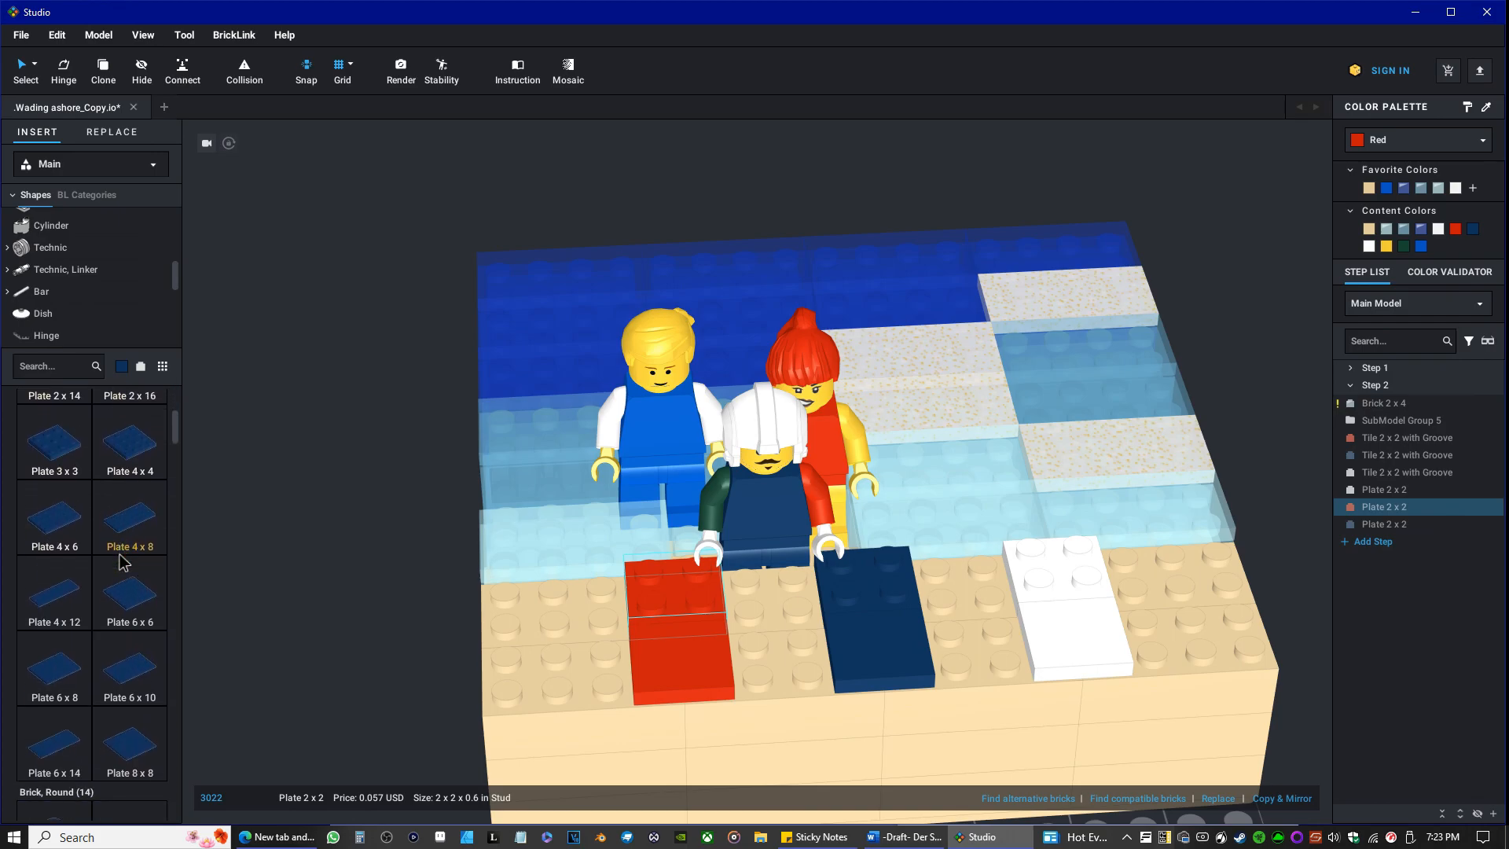
Set the library's part color to Red.
click(122, 367)
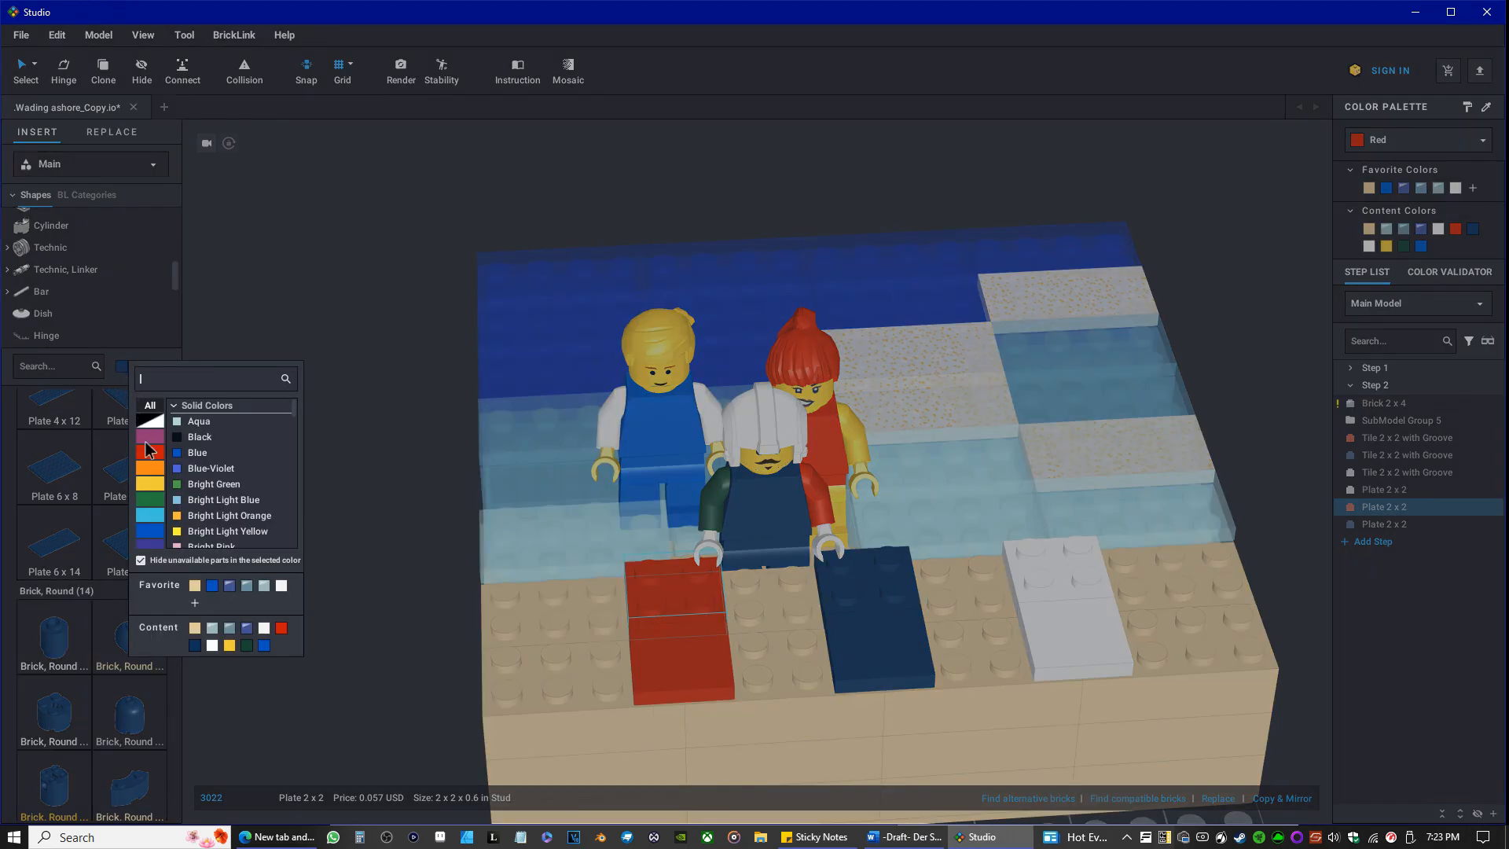
click(158, 450)
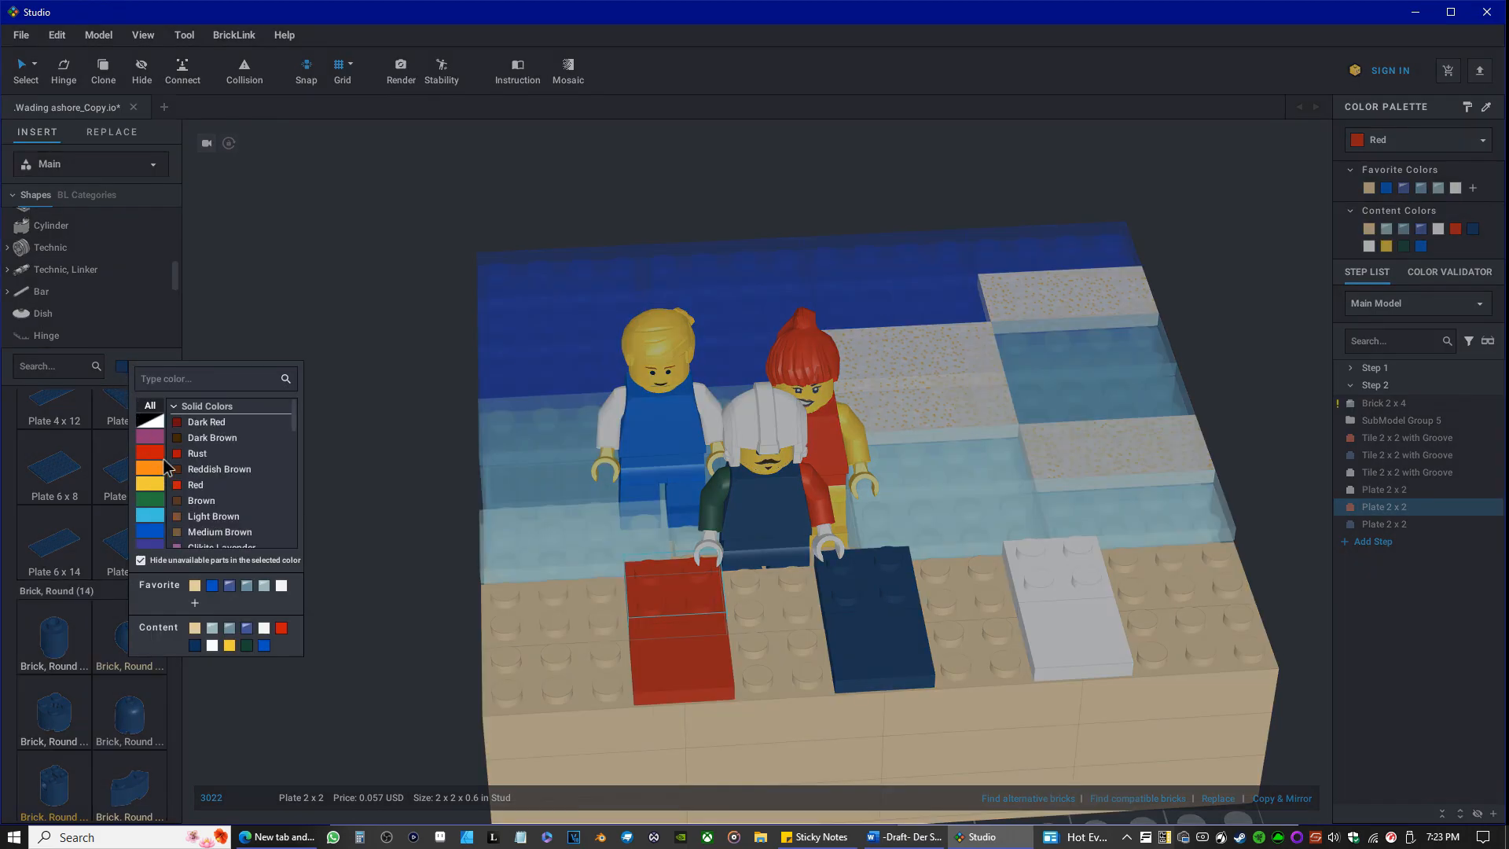
click(196, 486)
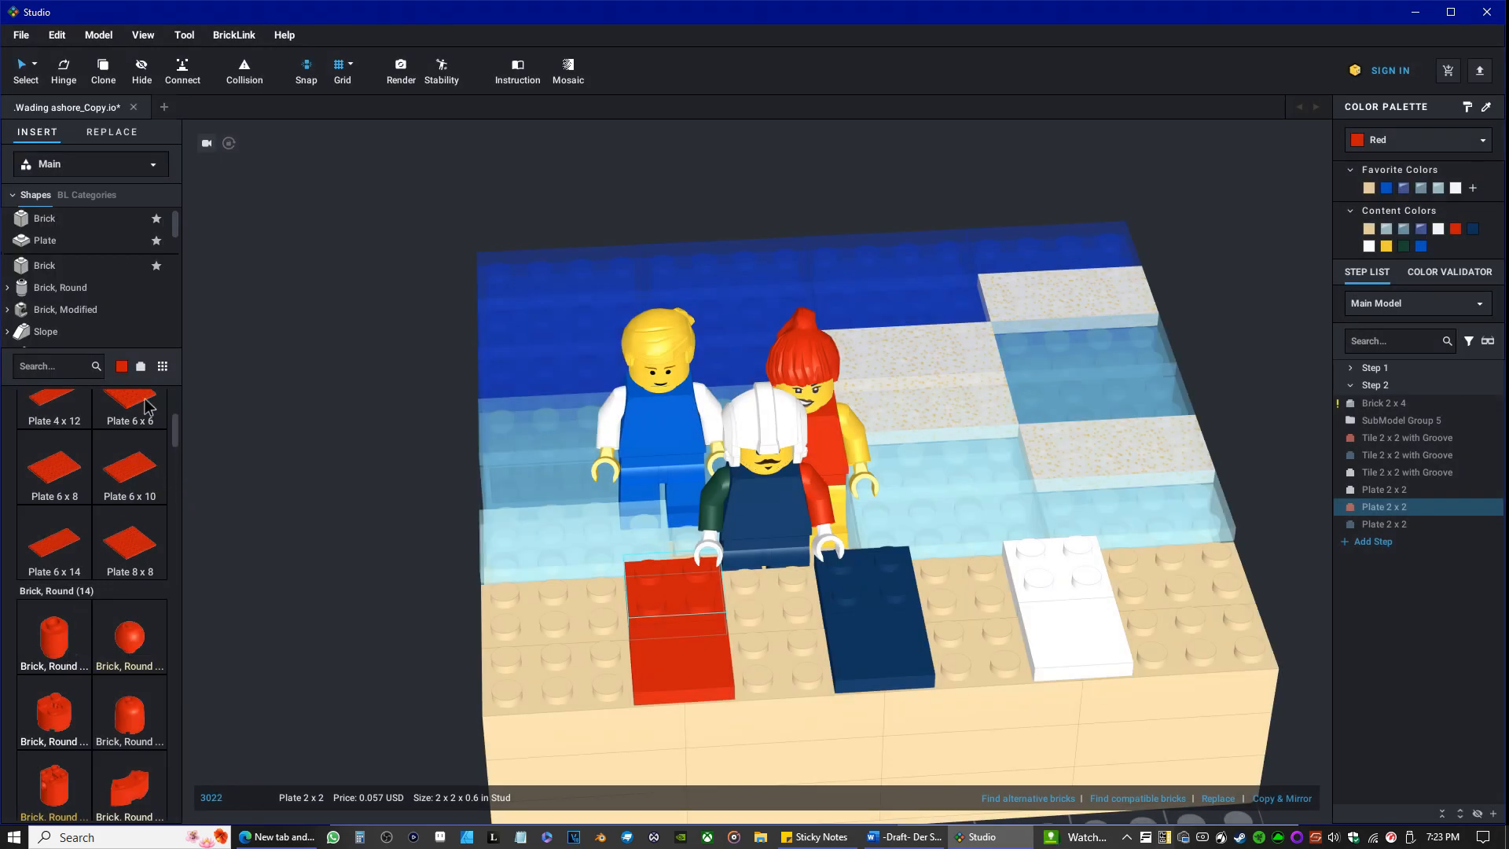
Set the library's part color to Blue and place one Brick, Round 1 x 1 Open Stud on the shore between the dark blue and white pieces.
click(124, 367)
click(196, 454)
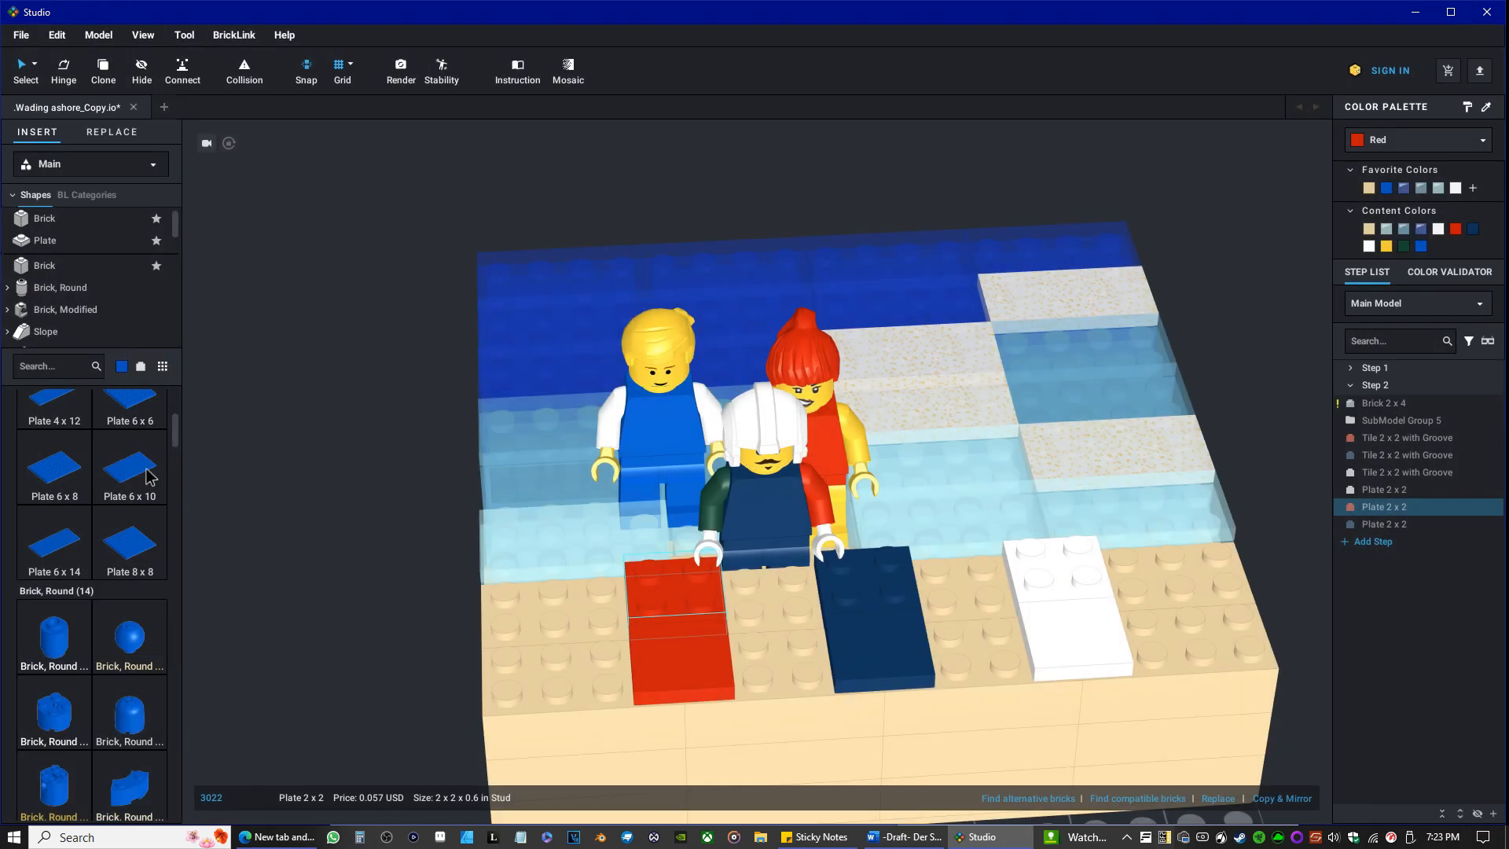
click(53, 645)
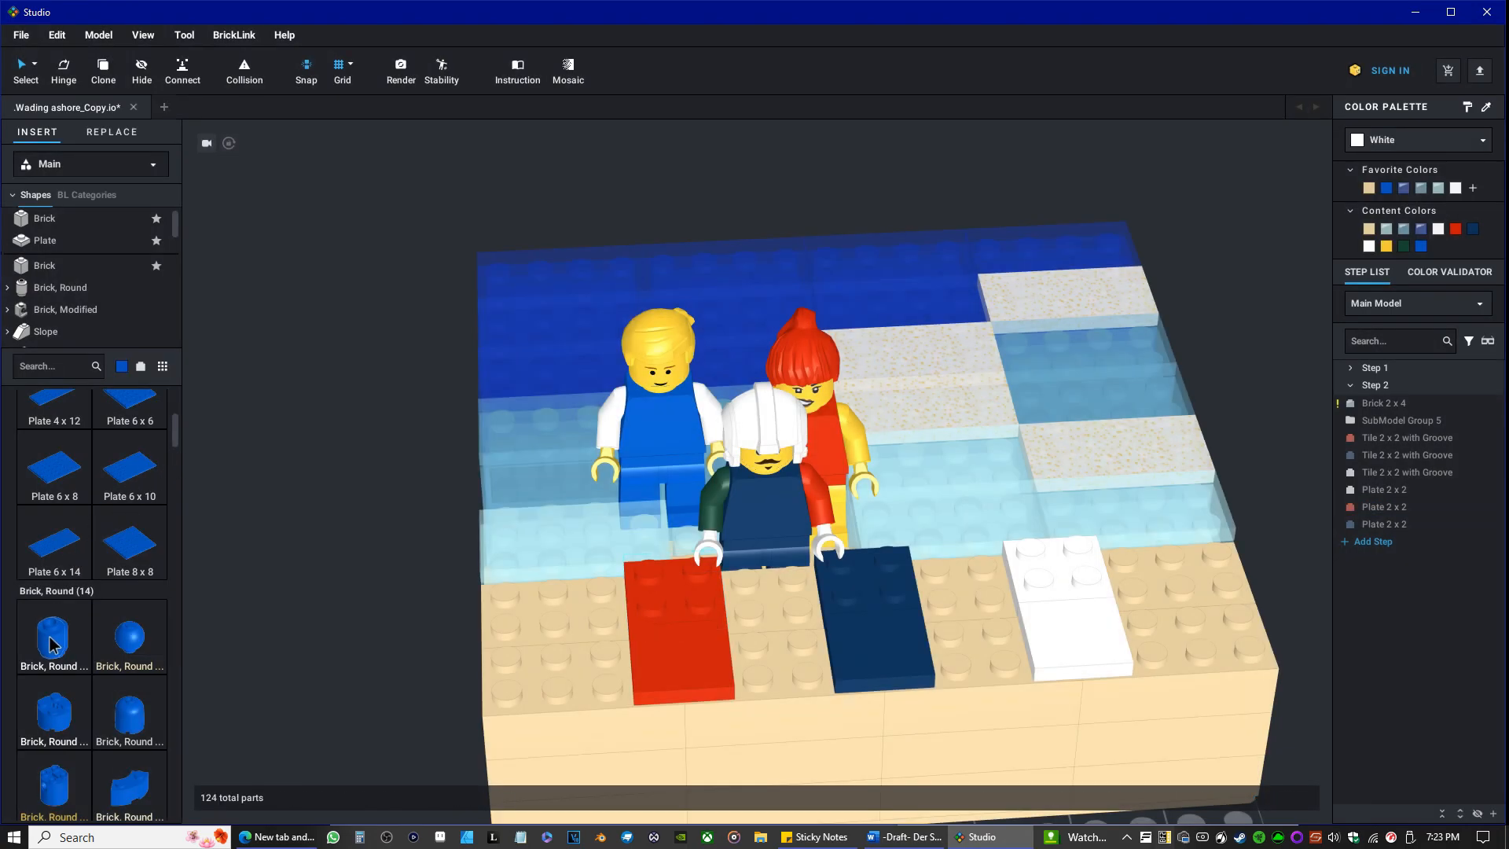
click(957, 591)
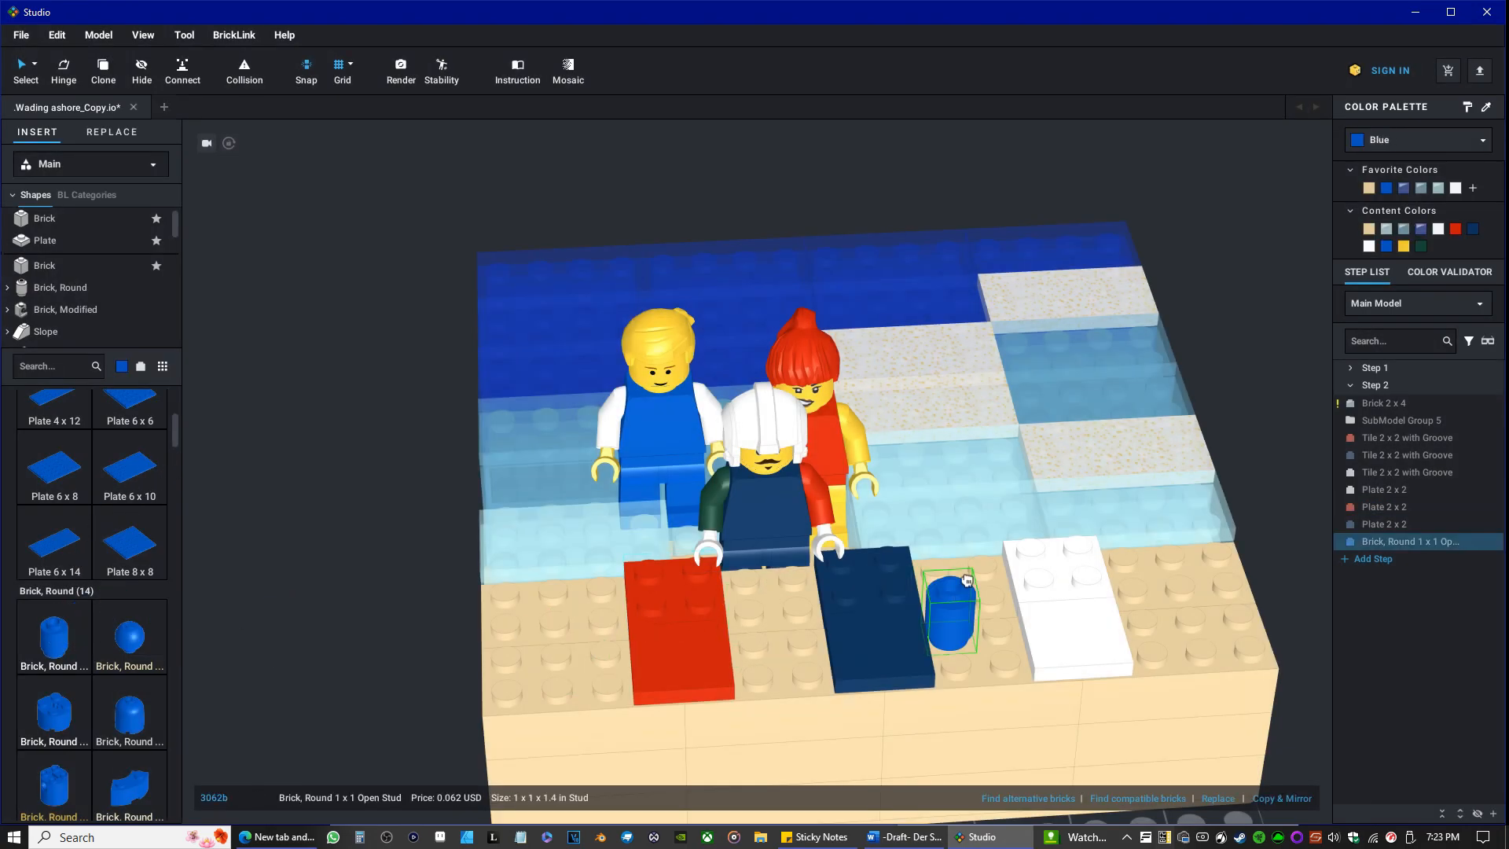
drag(958, 591, 952, 574)
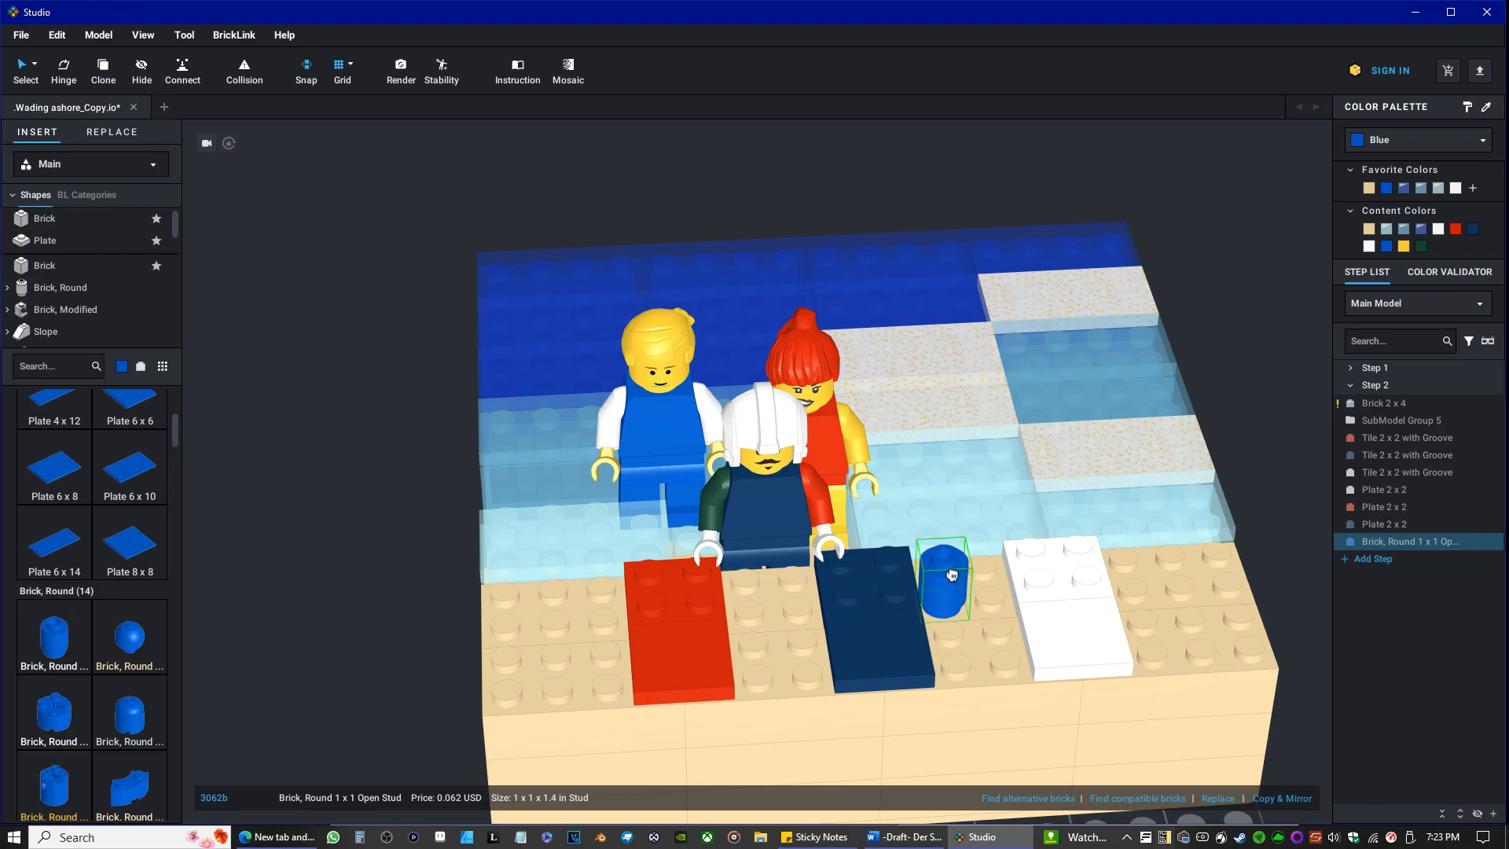
click(949, 572)
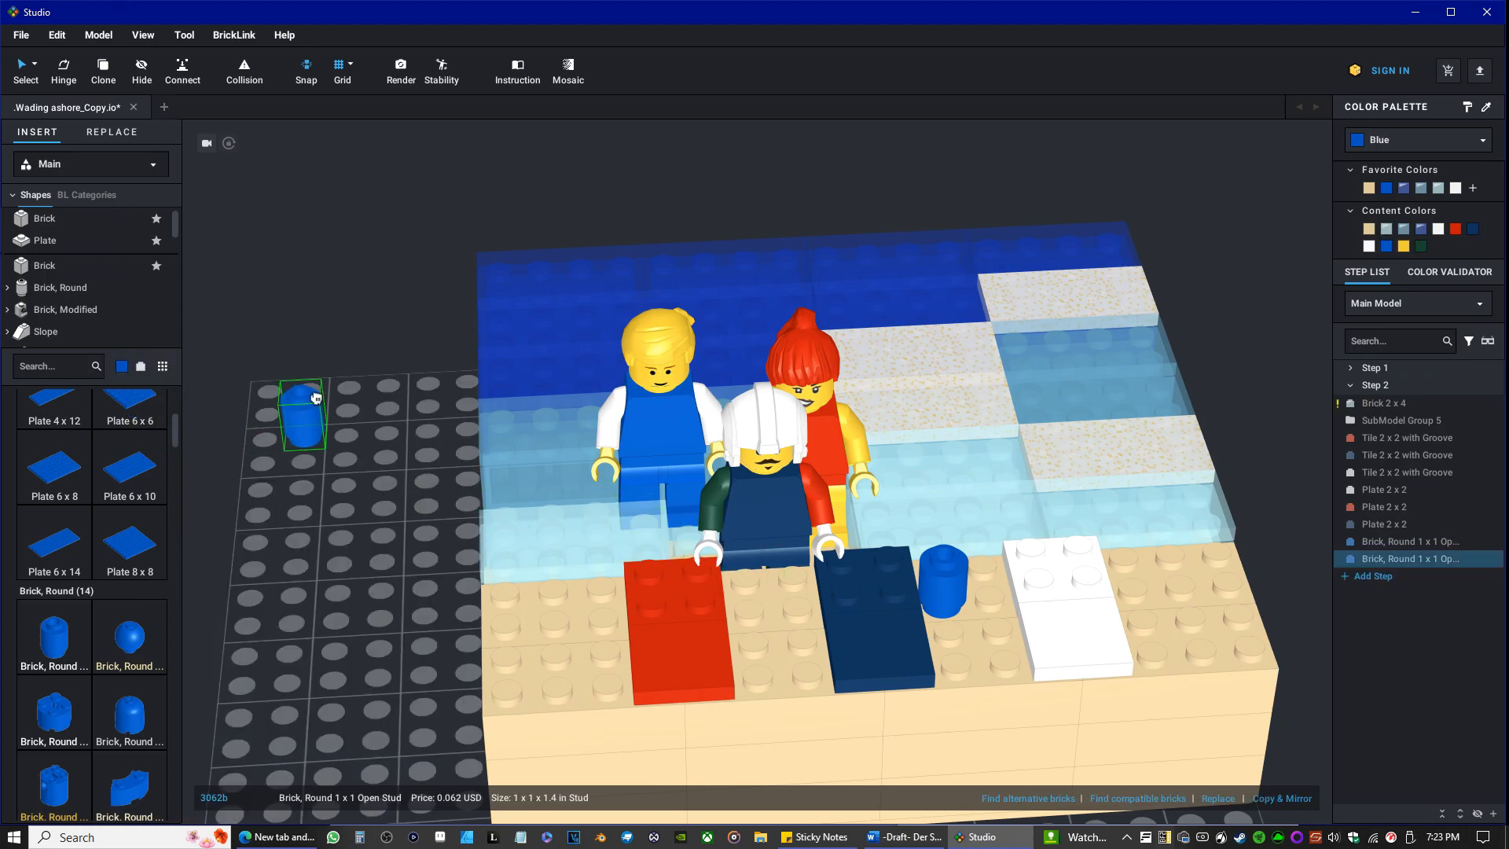
key(Escape)
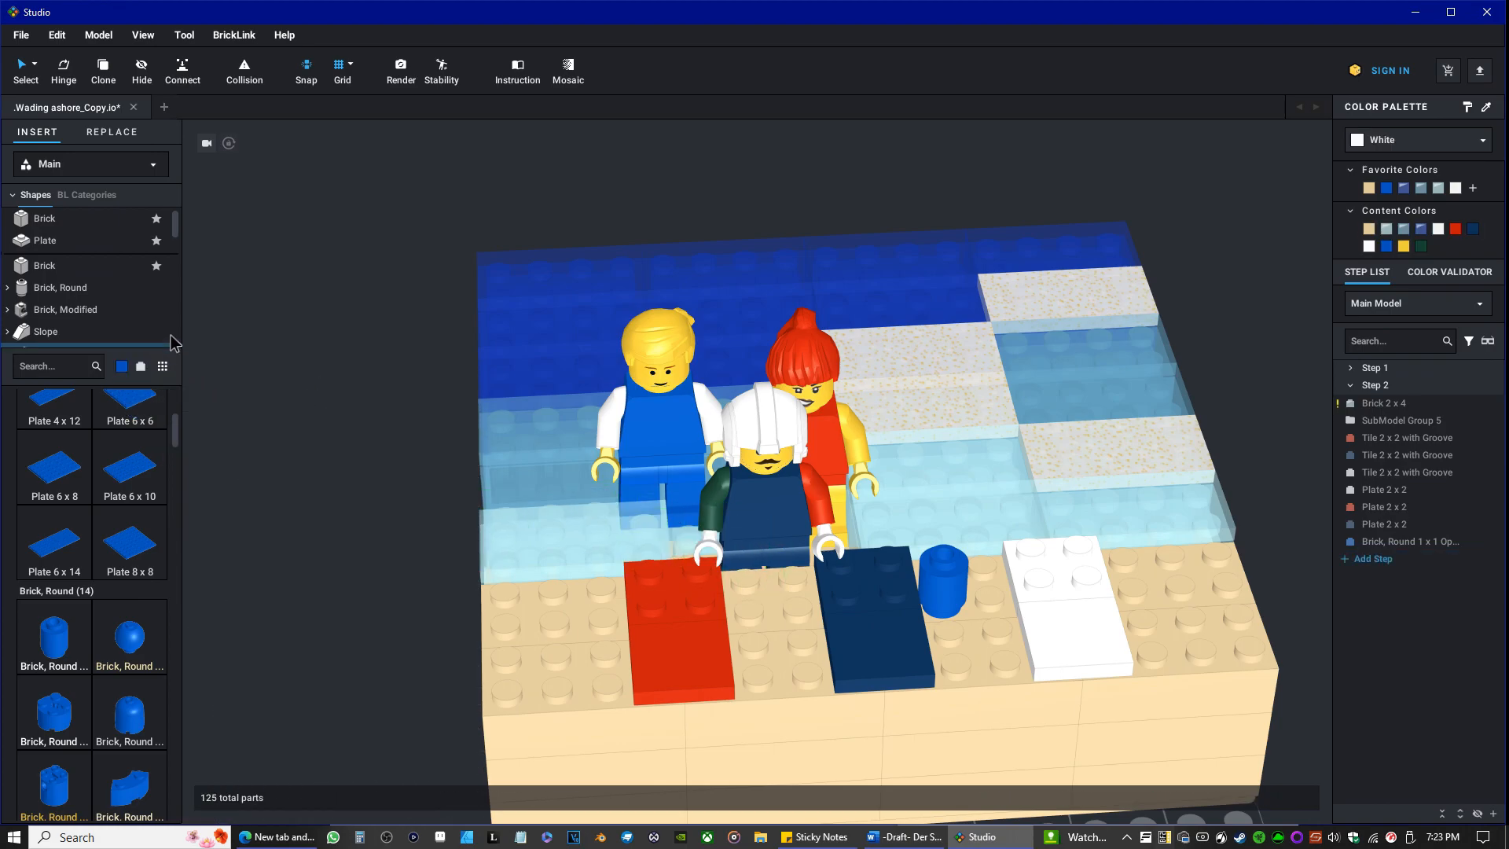
Set the library's part color to White from the solid colors.
click(121, 366)
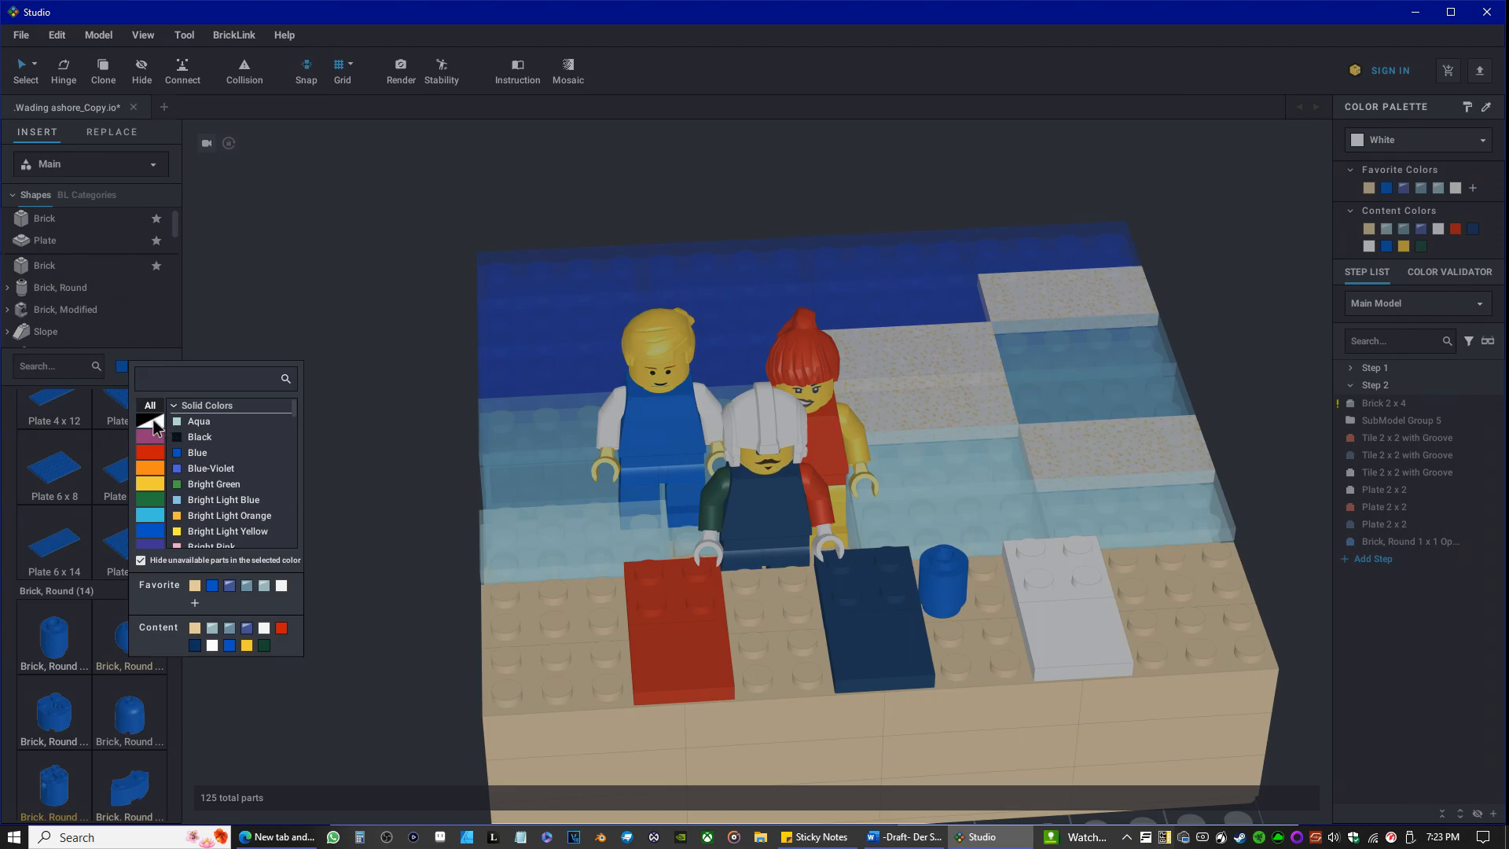
click(152, 420)
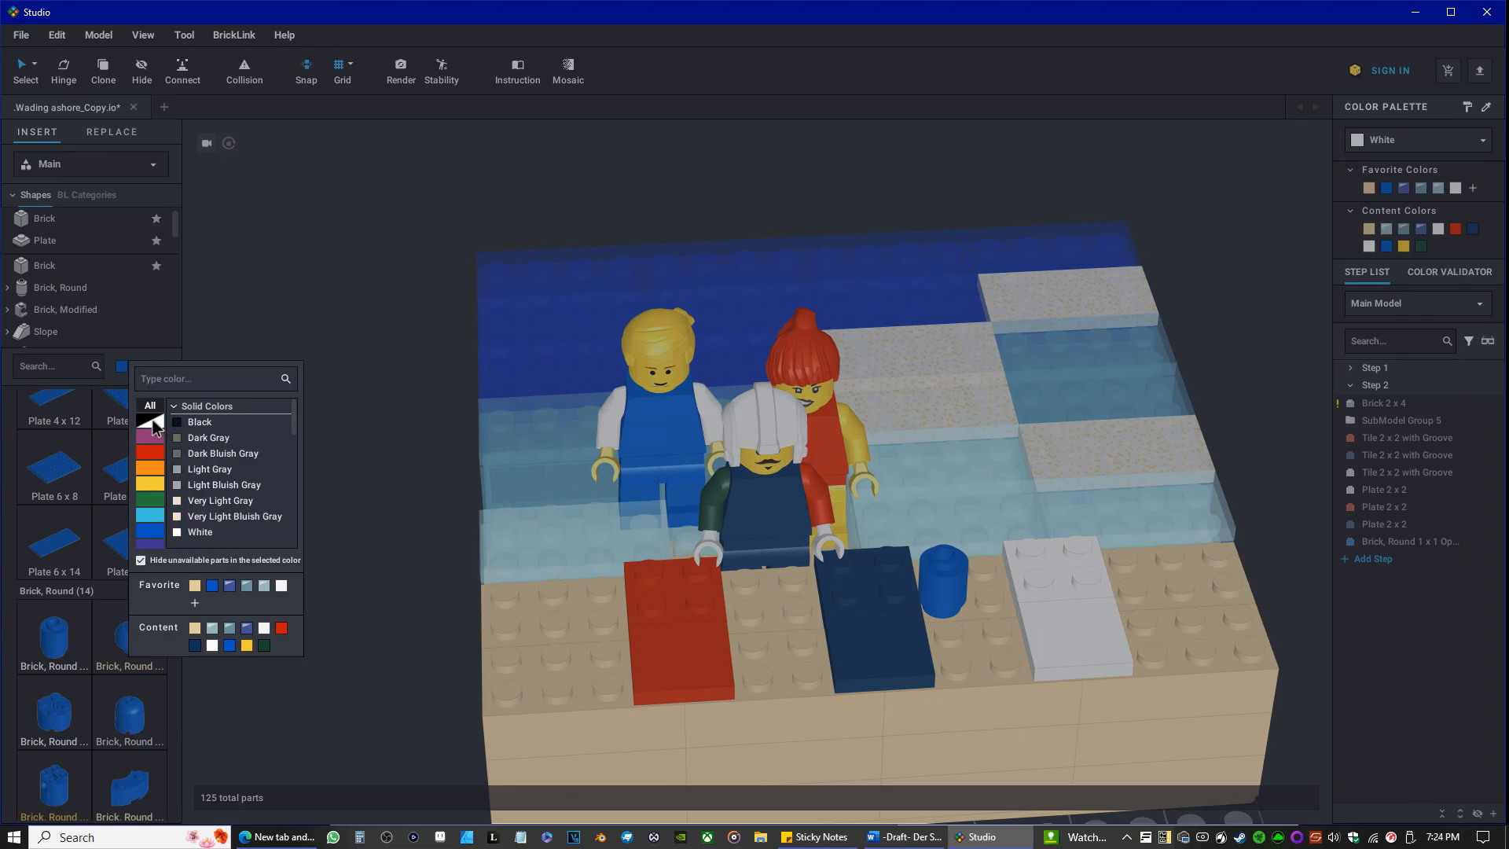
click(194, 536)
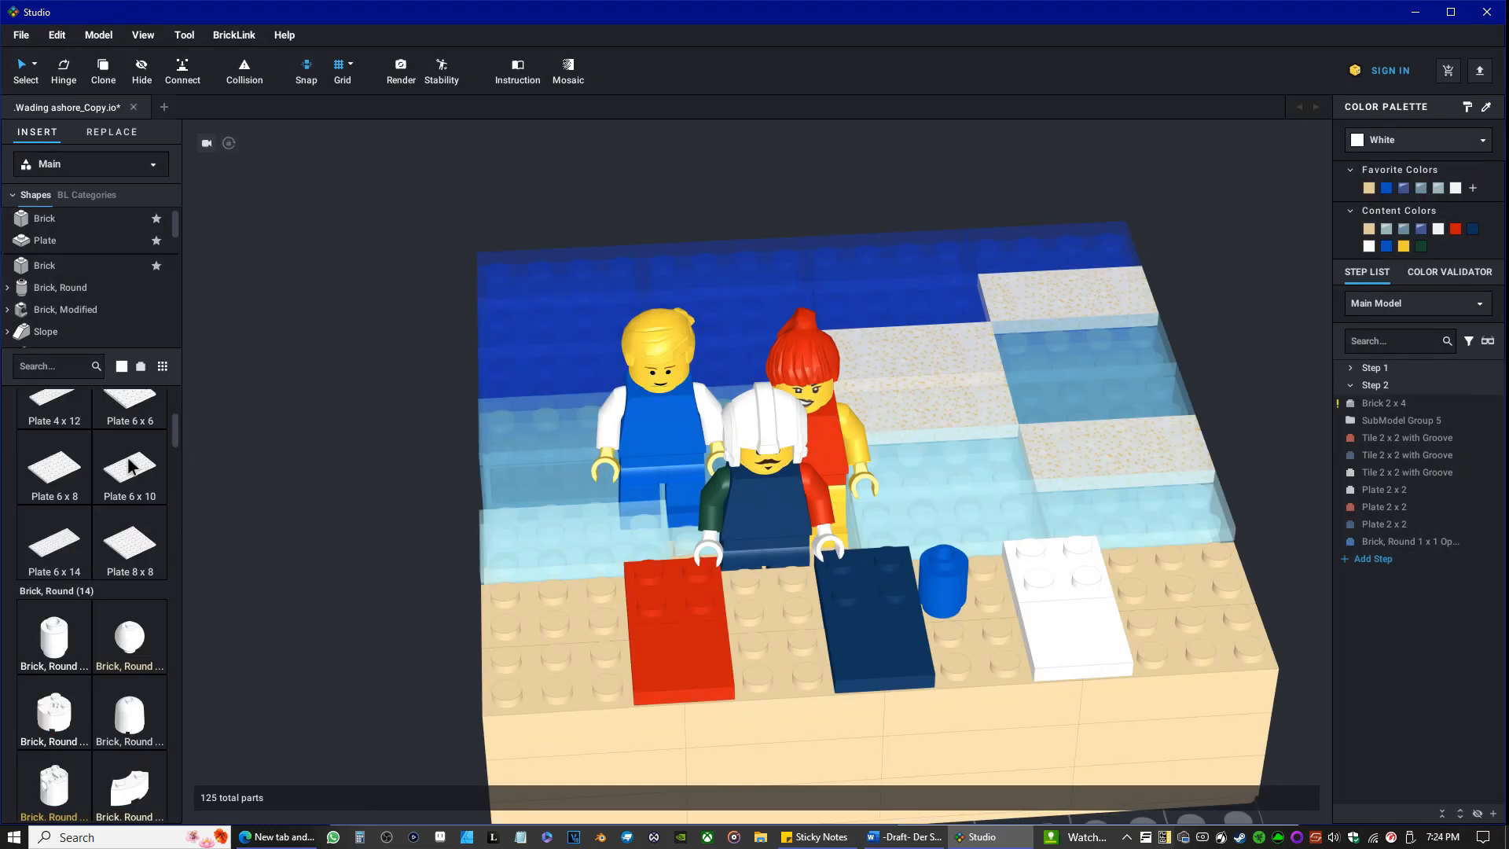
Look through the white parts in the library, from the plates through curved slopes and tiles to the Technic panels.
scroll(130, 472, up, 12)
scroll(134, 496, up, 3)
scroll(135, 521, down, 12)
scroll(193, 588, down, 2)
scroll(110, 550, down, 10)
scroll(110, 550, down, 10)
scroll(110, 542, down, 10)
scroll(122, 558, down, 10)
scroll(114, 550, down, 2)
scroll(120, 550, down, 10)
scroll(130, 554, down, 10)
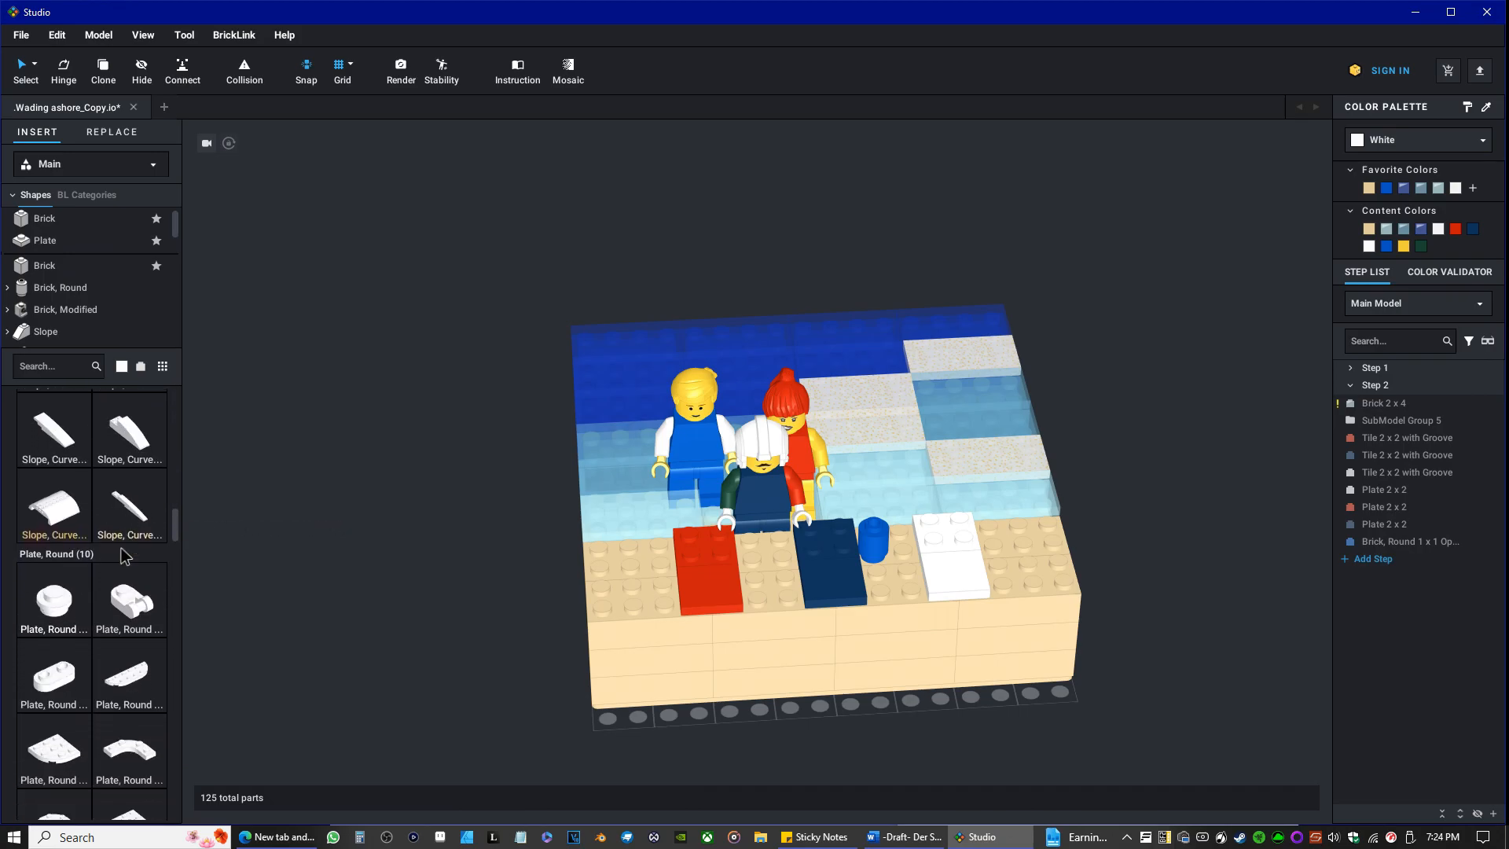
scroll(123, 554, down, 10)
scroll(124, 557, down, 10)
scroll(124, 559, down, 10)
scroll(128, 576, down, 3)
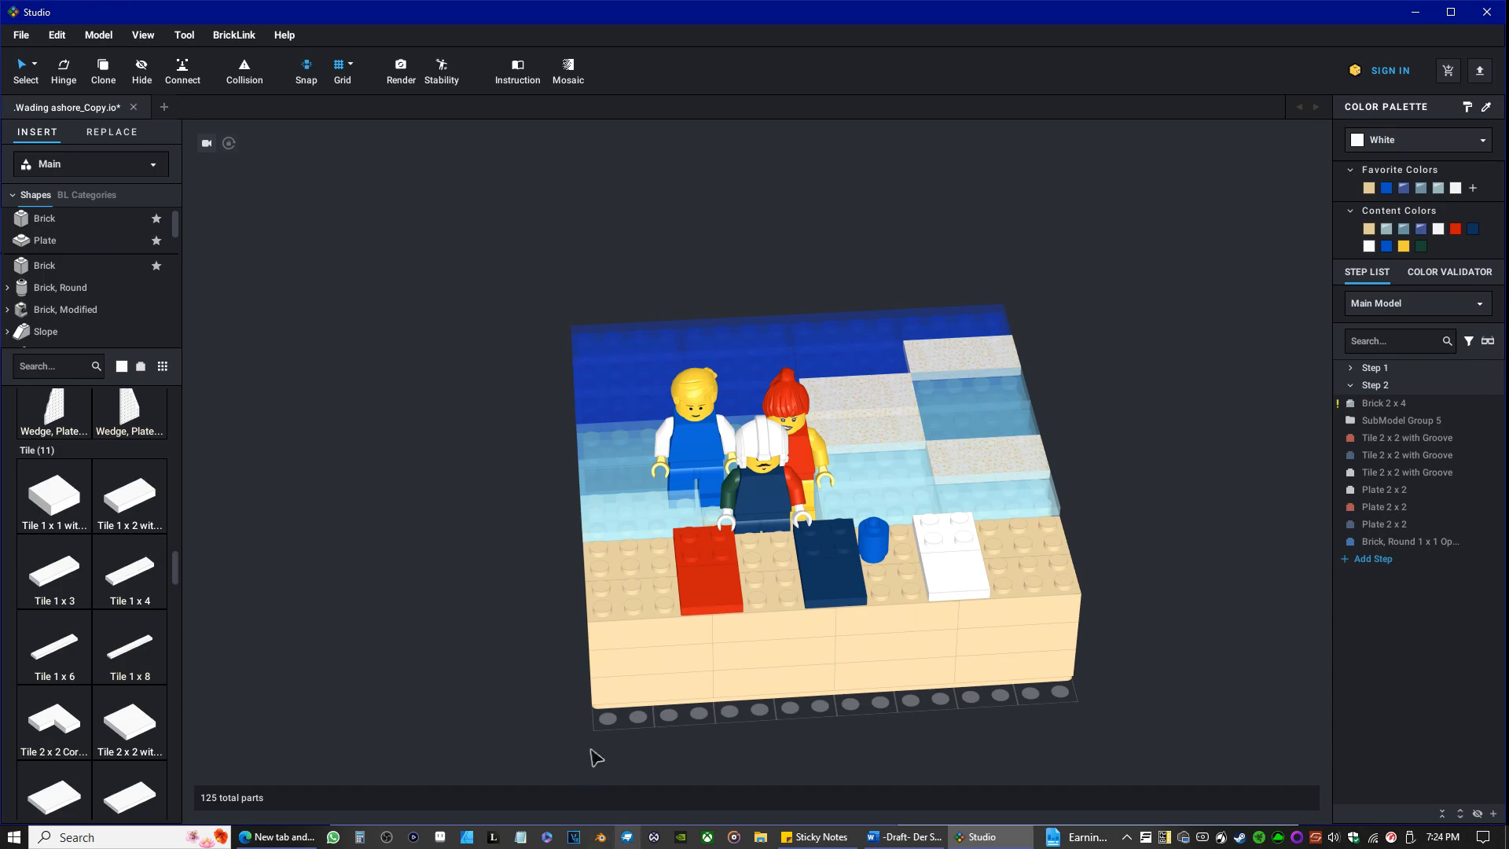
scroll(94, 621, down, 10)
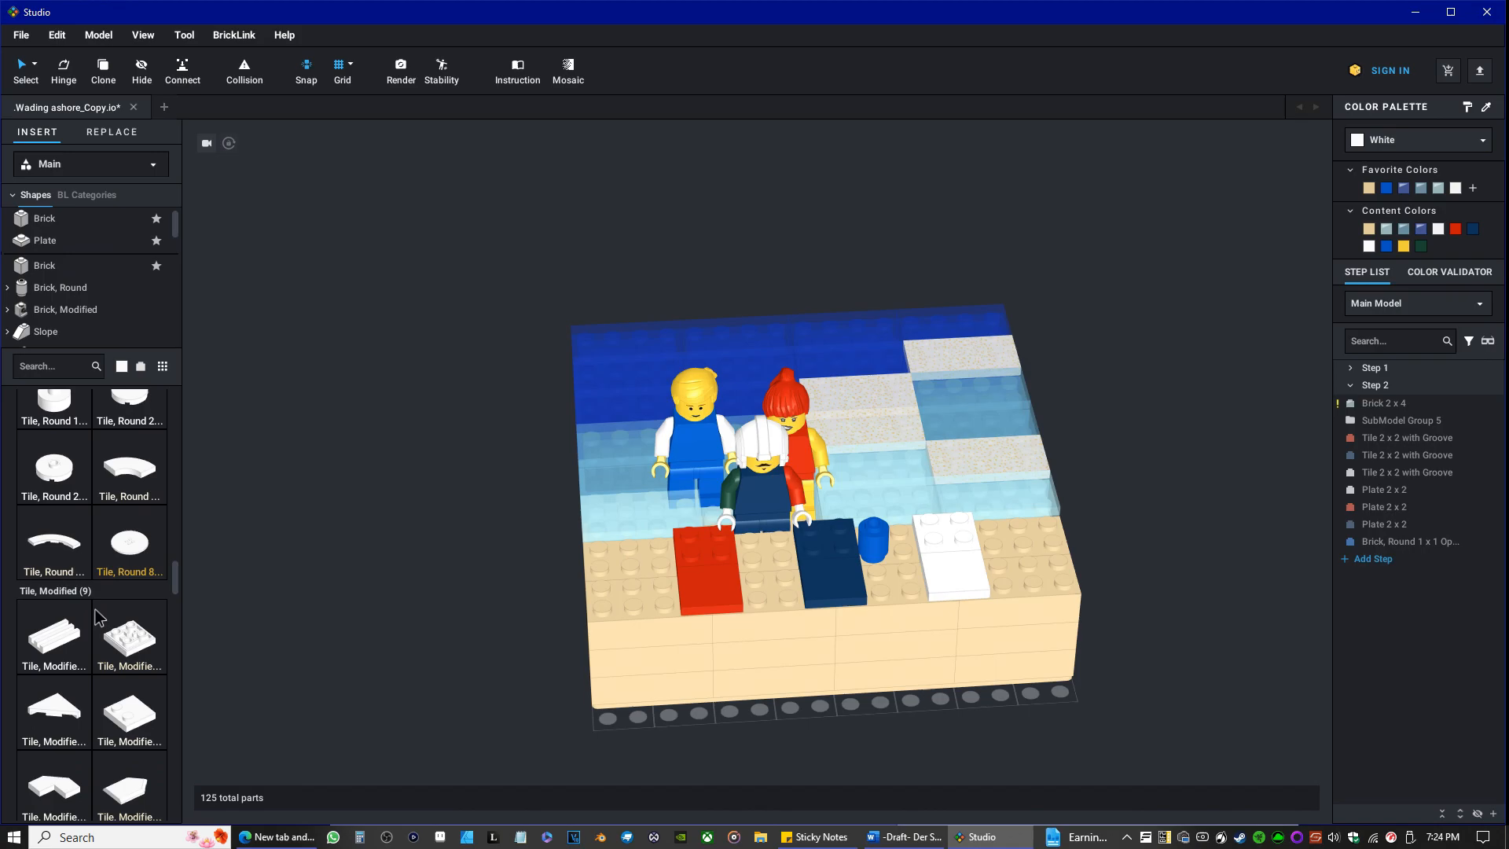
scroll(99, 621, down, 15)
scroll(114, 635, down, 15)
scroll(92, 622, down, 10)
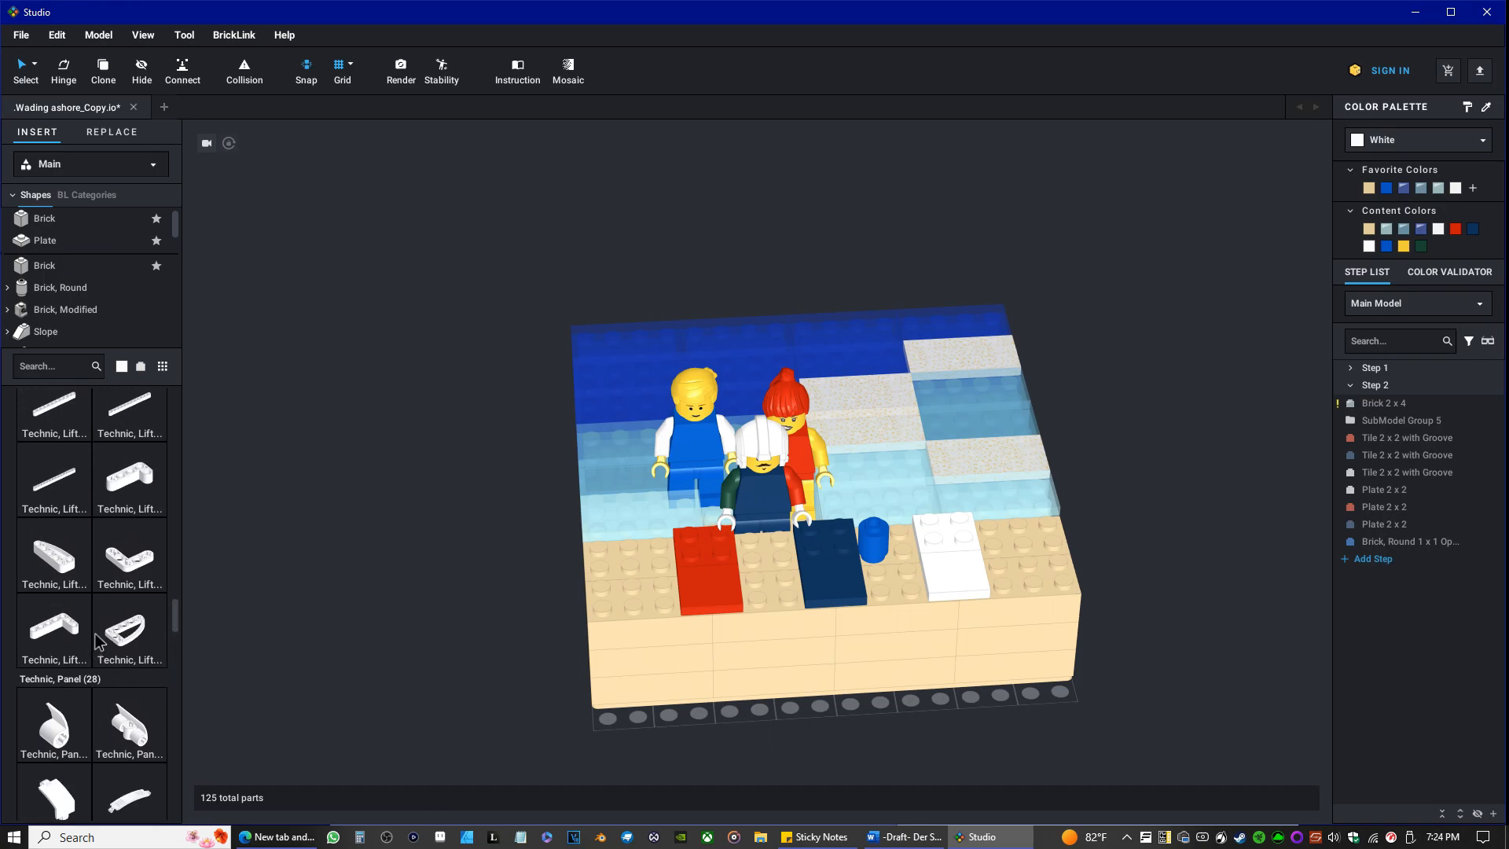
Show the Brick, Round category and look through the white round bricks, cones, modified bricks, arches, slopes and wedges.
click(58, 289)
scroll(77, 597, down, 5)
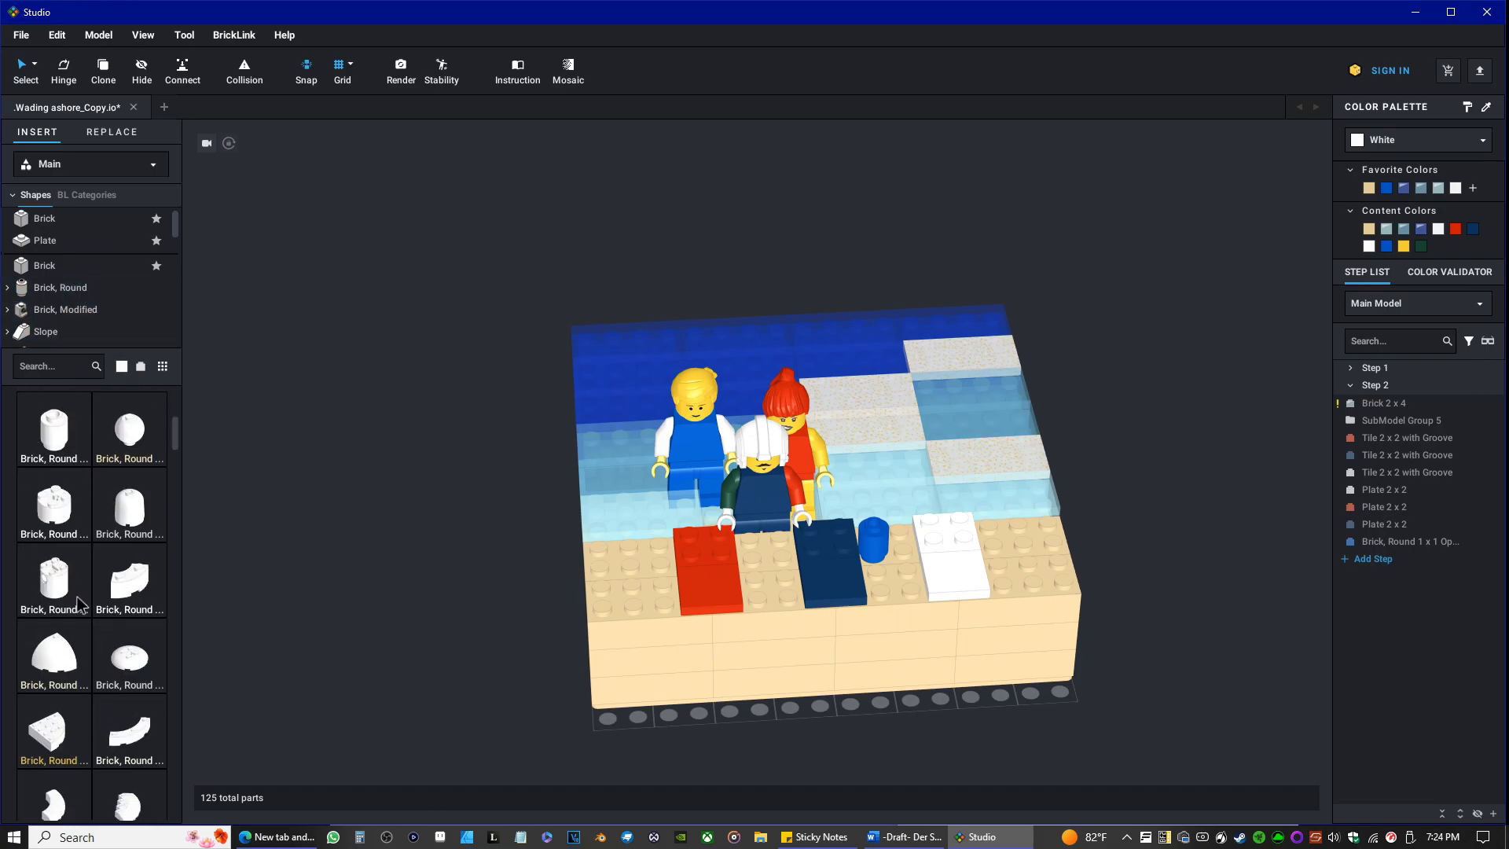
scroll(77, 599, down, 4)
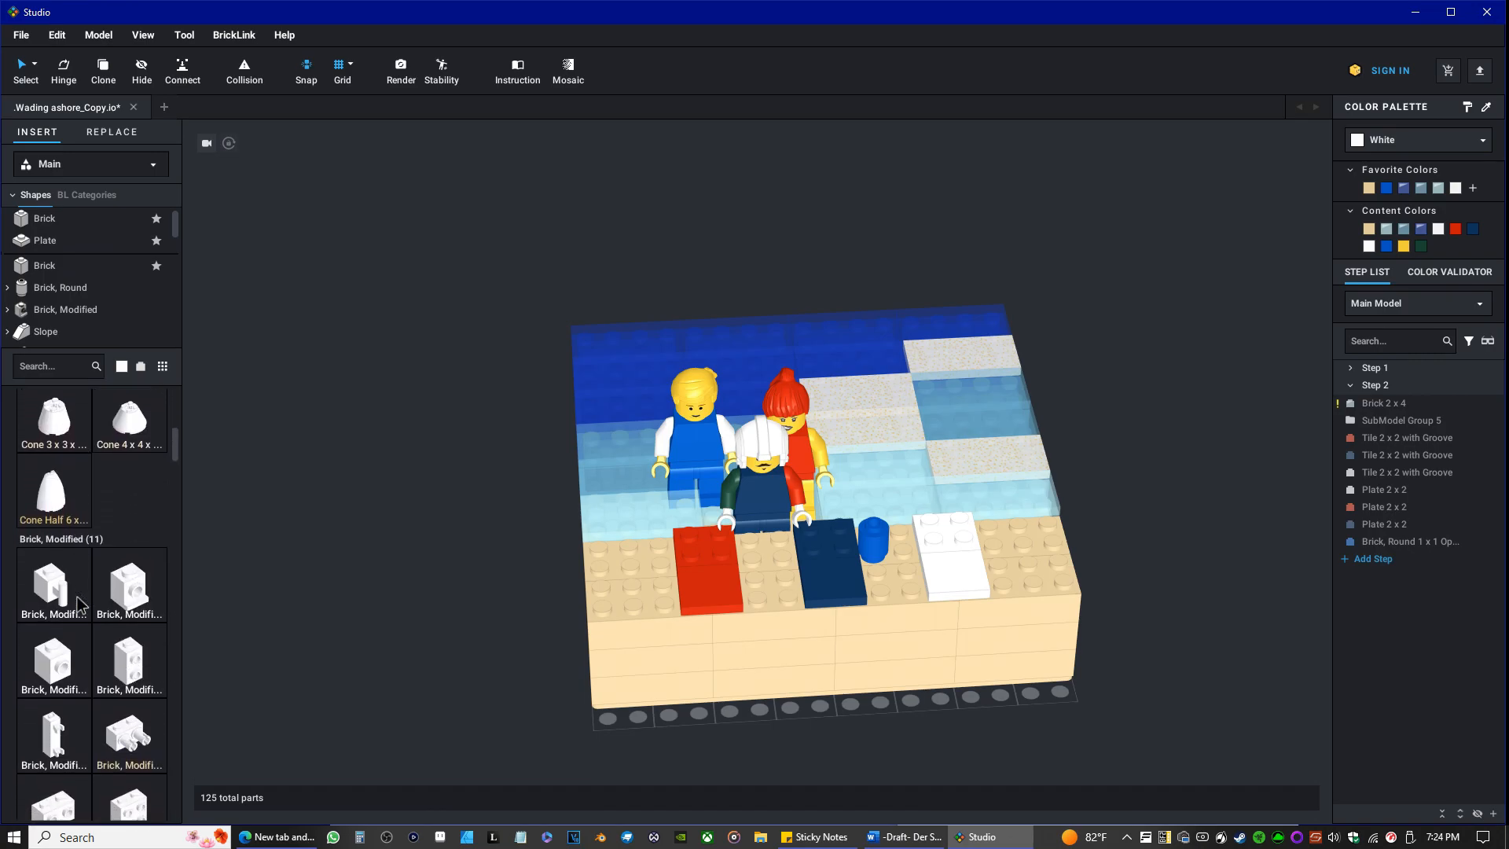
scroll(77, 586, down, 5)
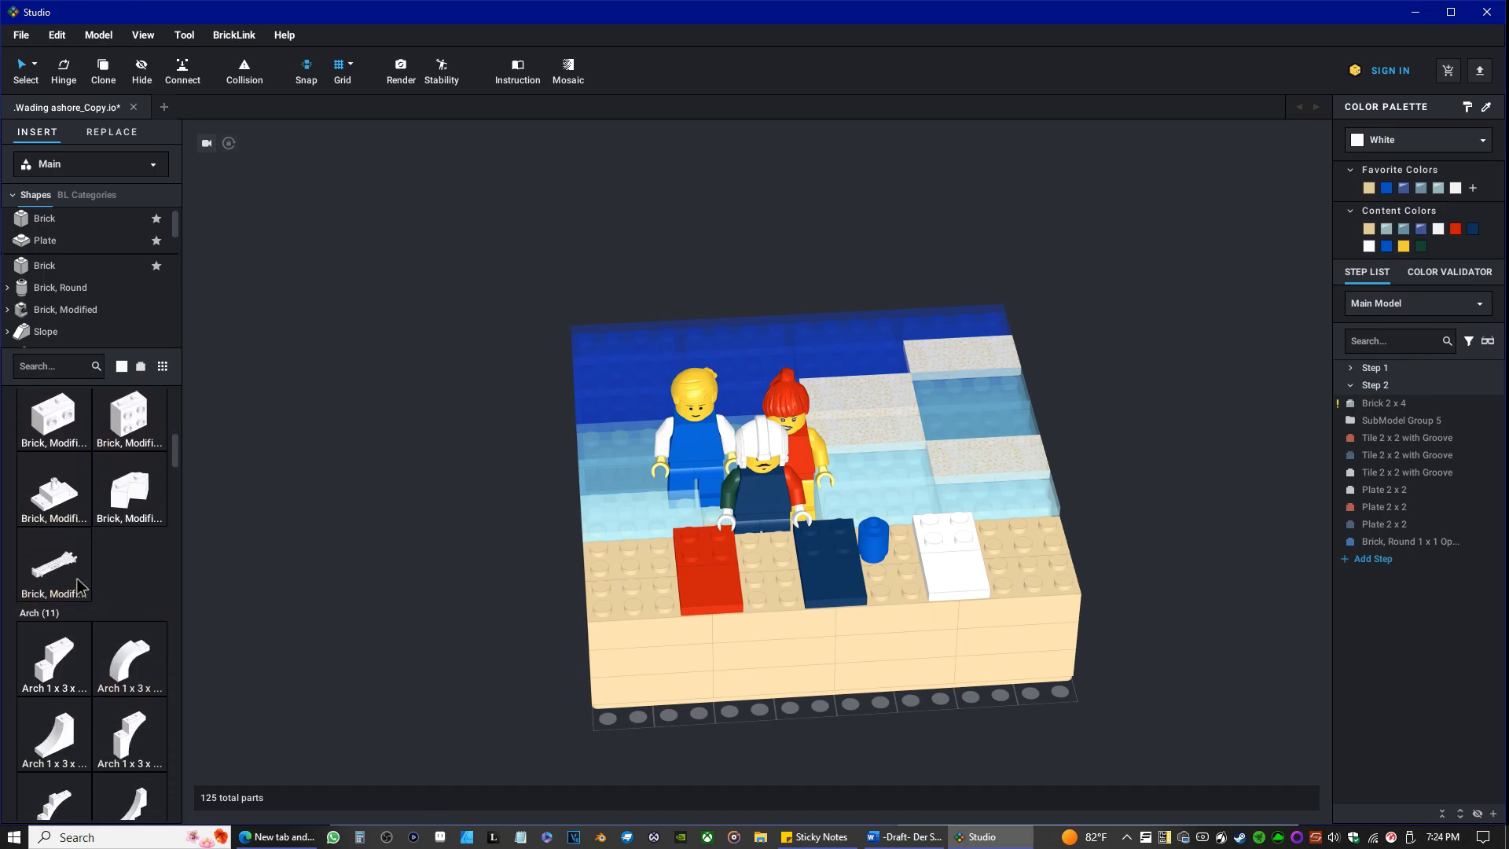
scroll(77, 586, down, 5)
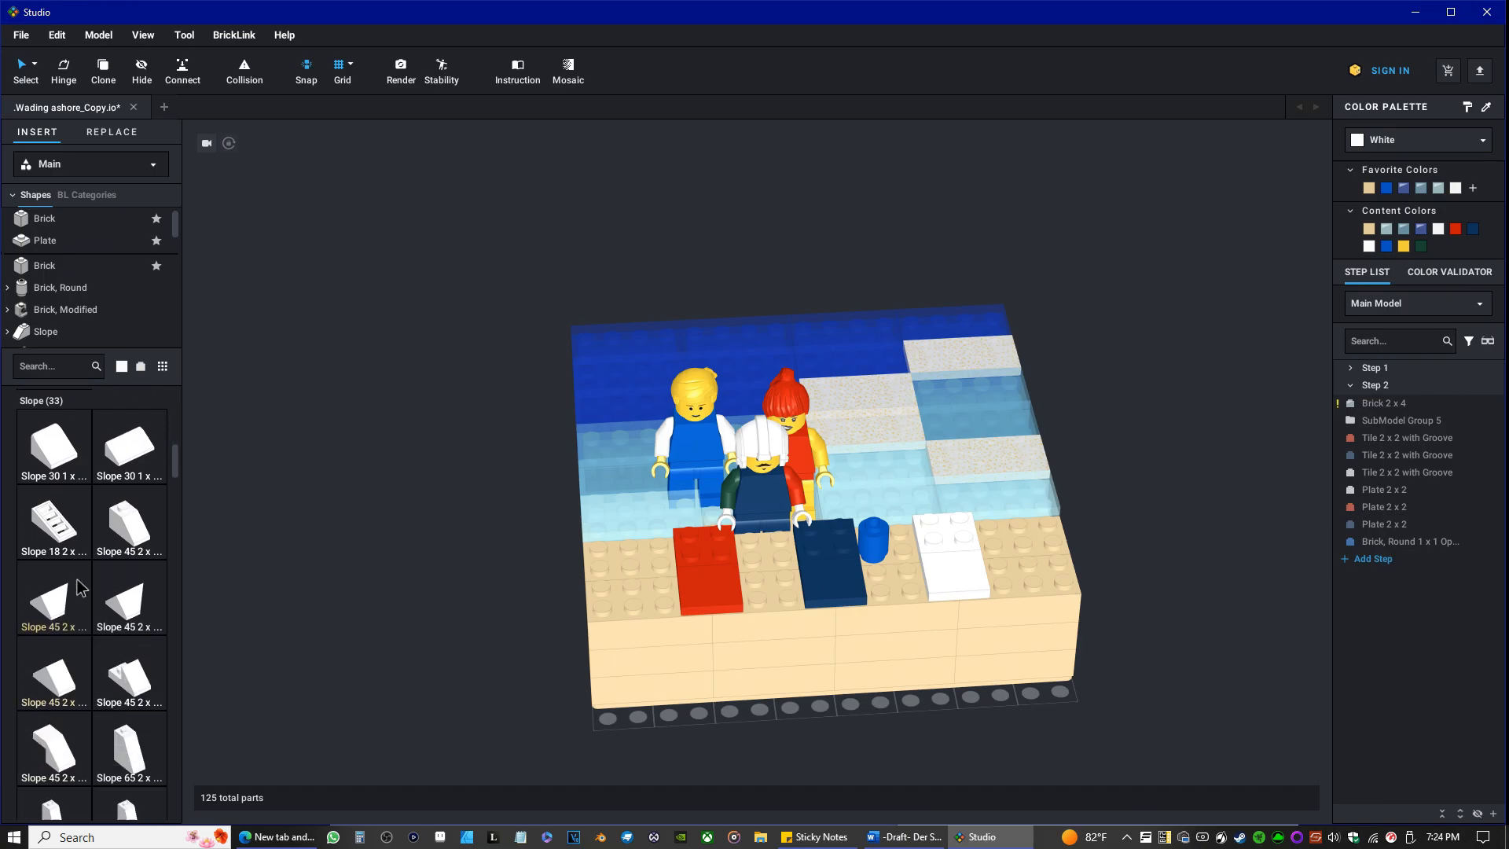
scroll(77, 586, down, 5)
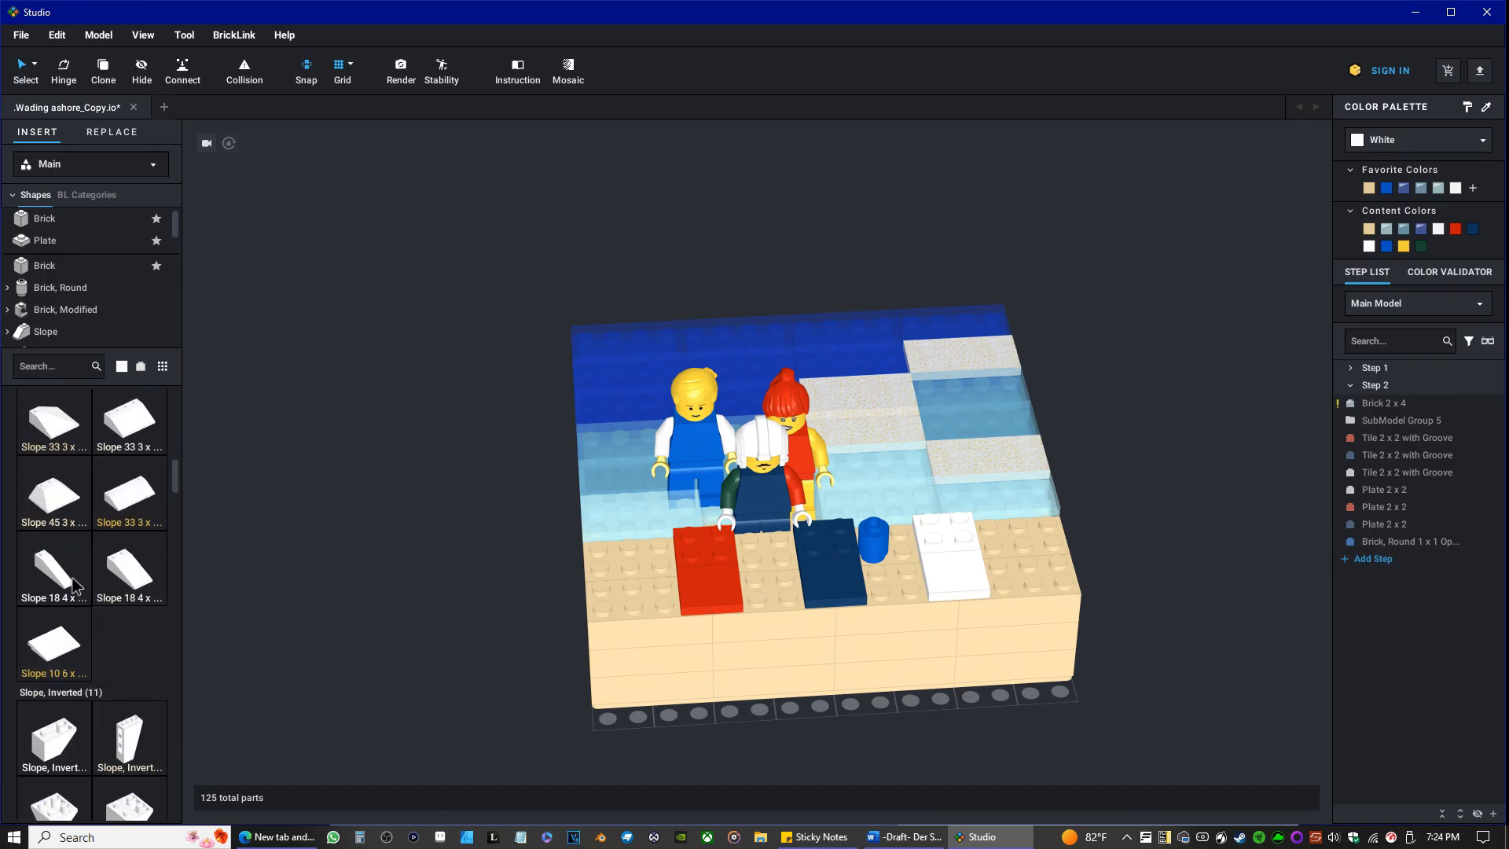
scroll(76, 586, down, 3)
scroll(115, 303, down, 5)
scroll(116, 305, down, 10)
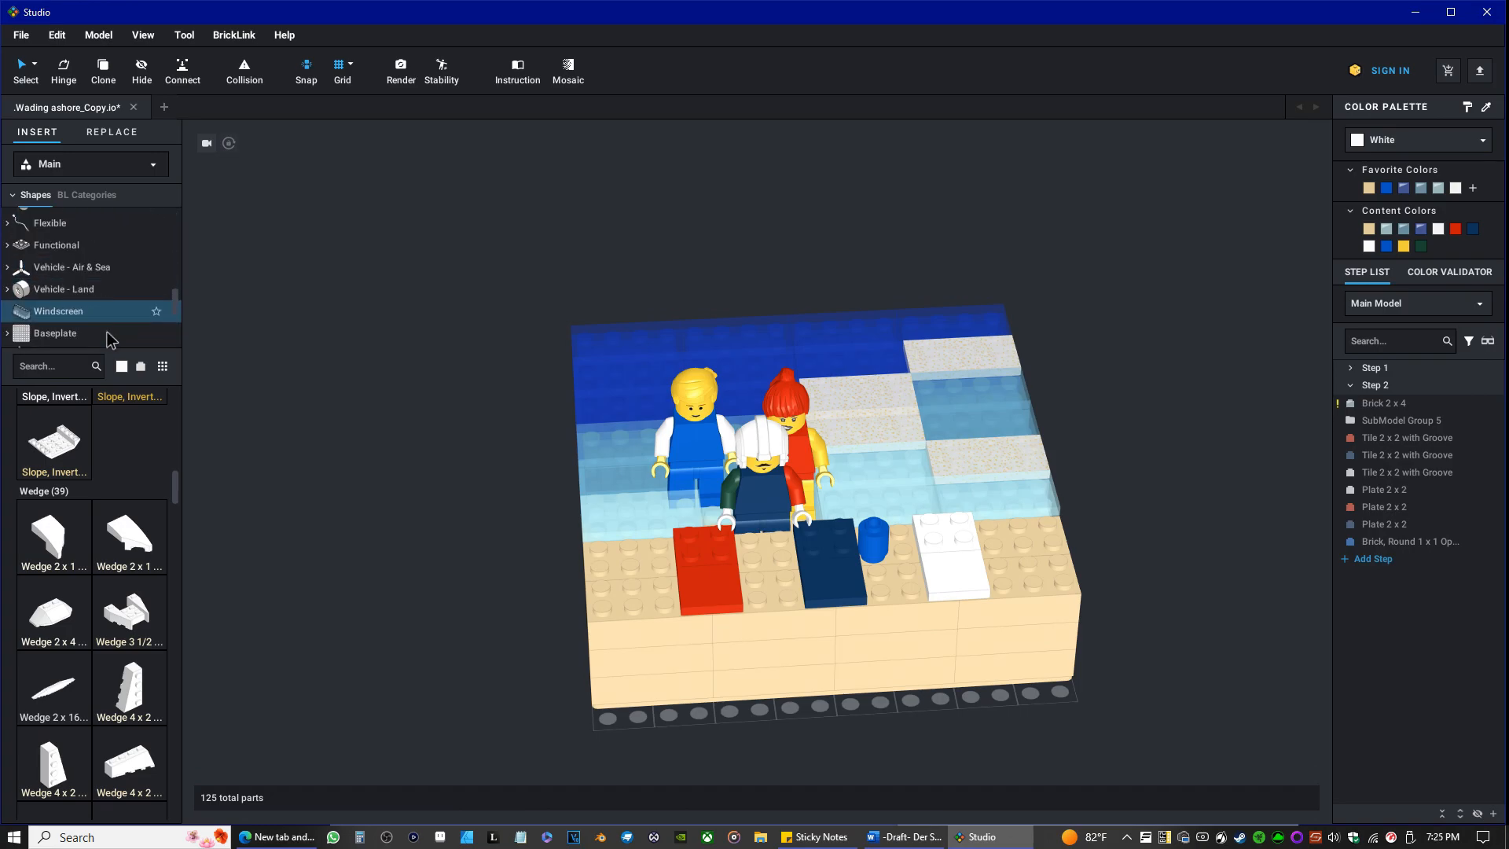
Look through the library's list of shape categories, including the minifigure, vehicle, Technic and tile groups.
scroll(102, 321, up, 5)
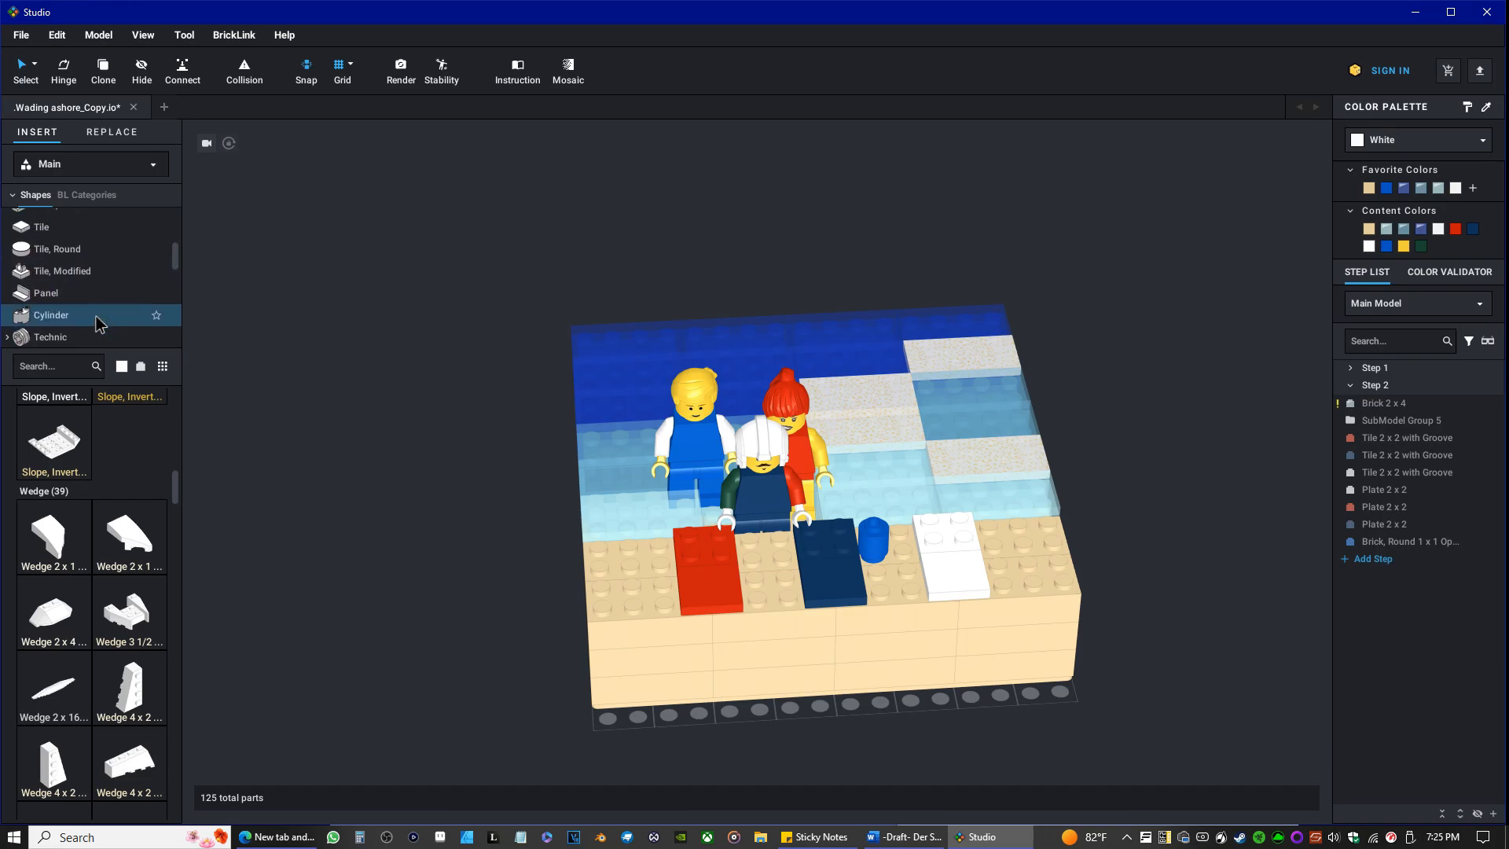
scroll(96, 322, down, 5)
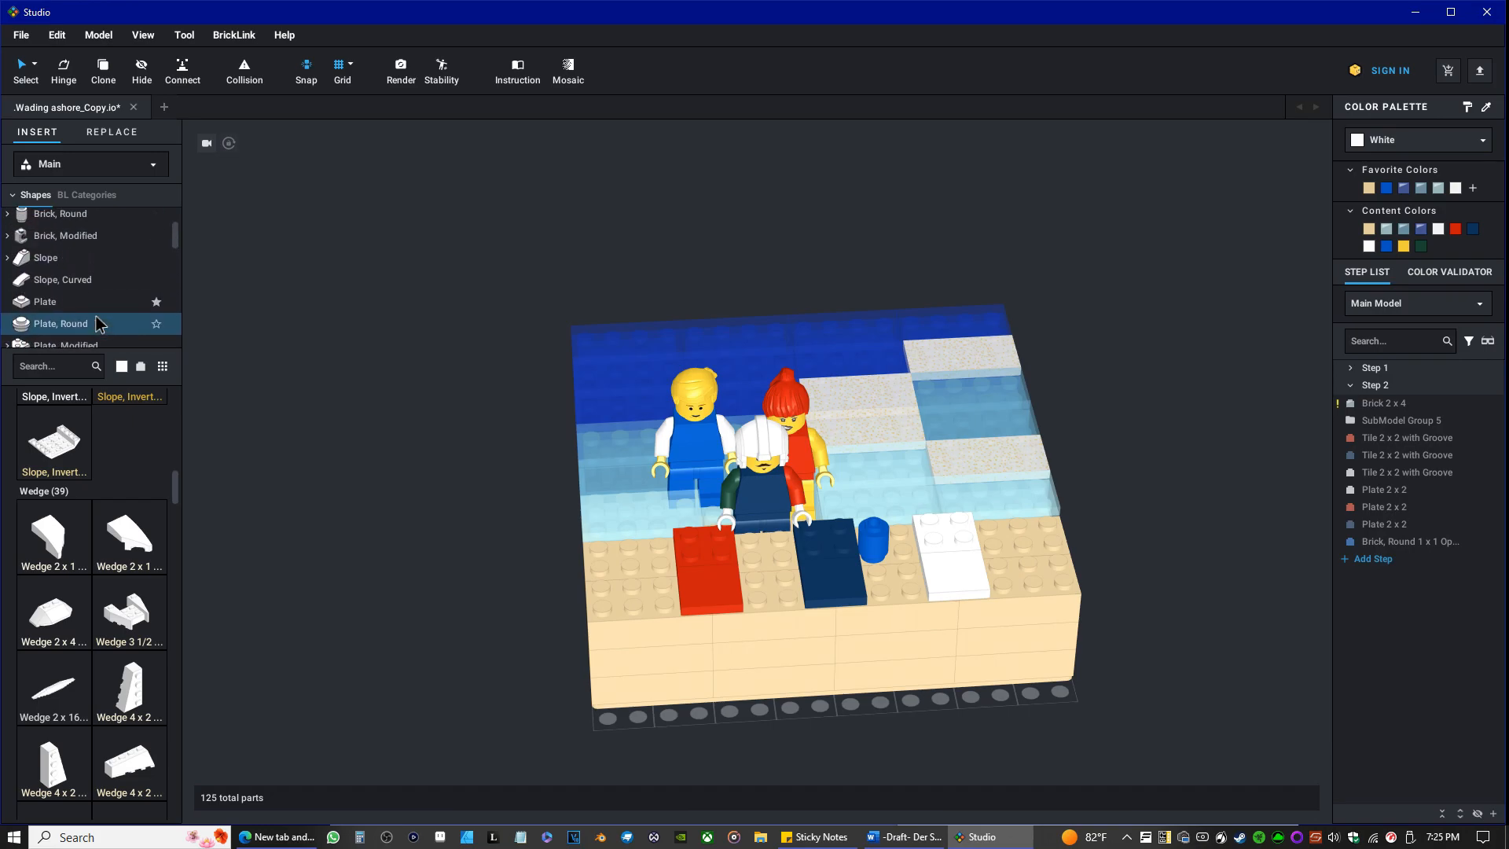
scroll(102, 330, down, 5)
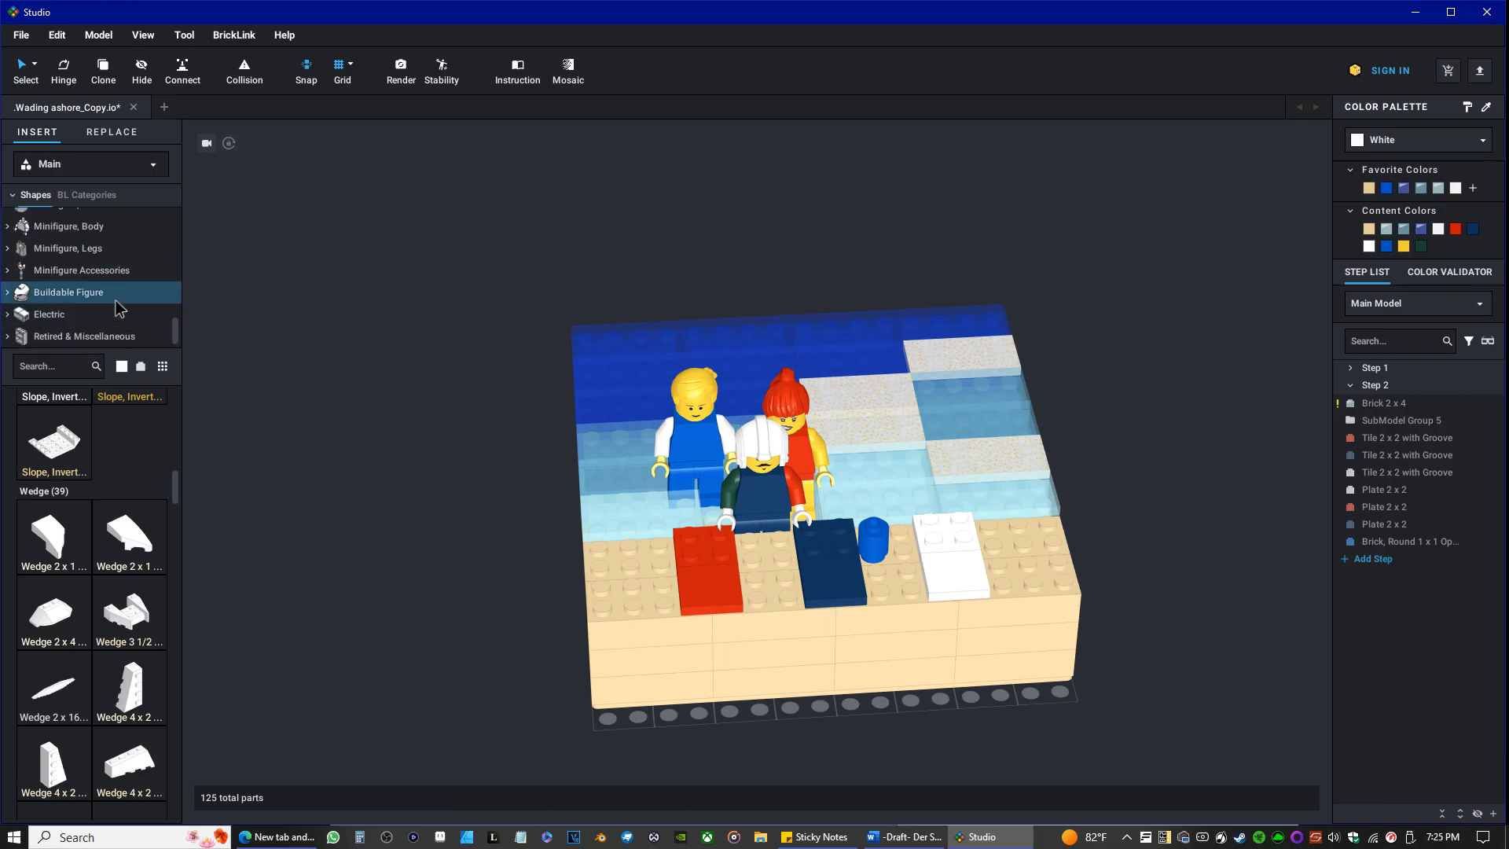
scroll(115, 302, up, 4)
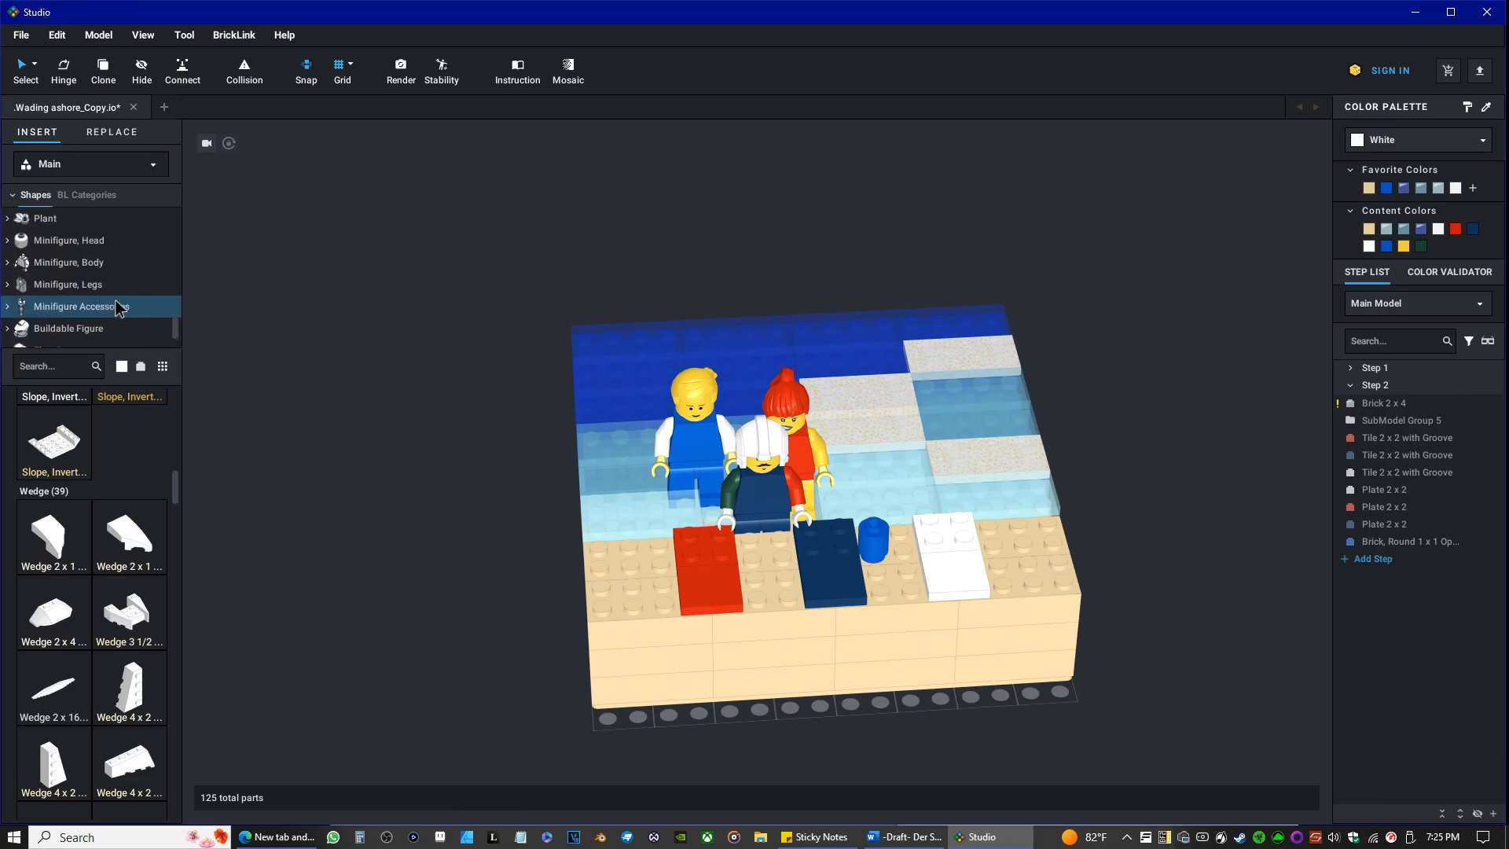
scroll(116, 300, up, 4)
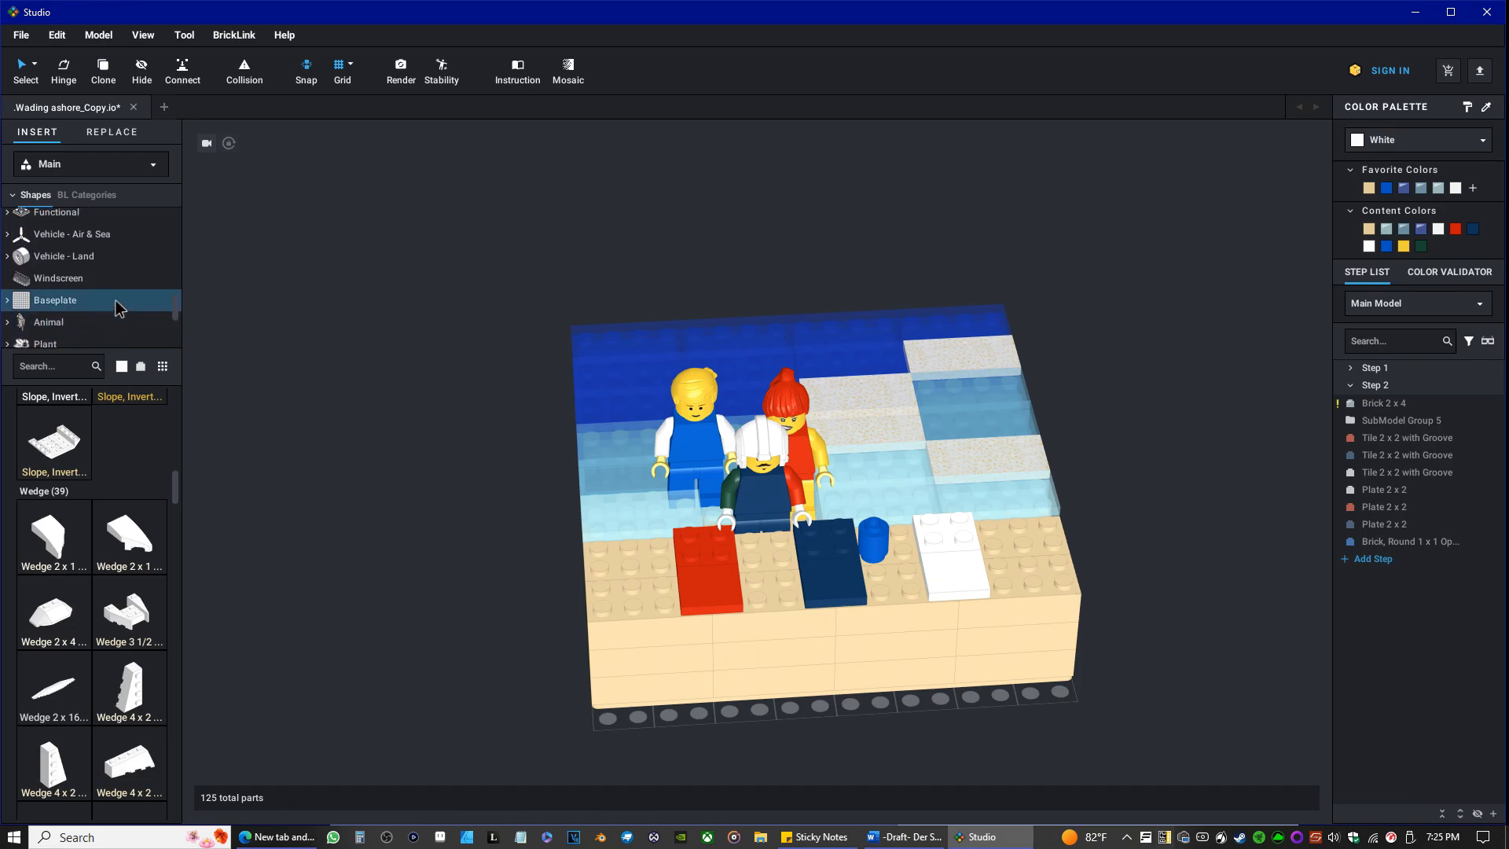
scroll(113, 301, up, 4)
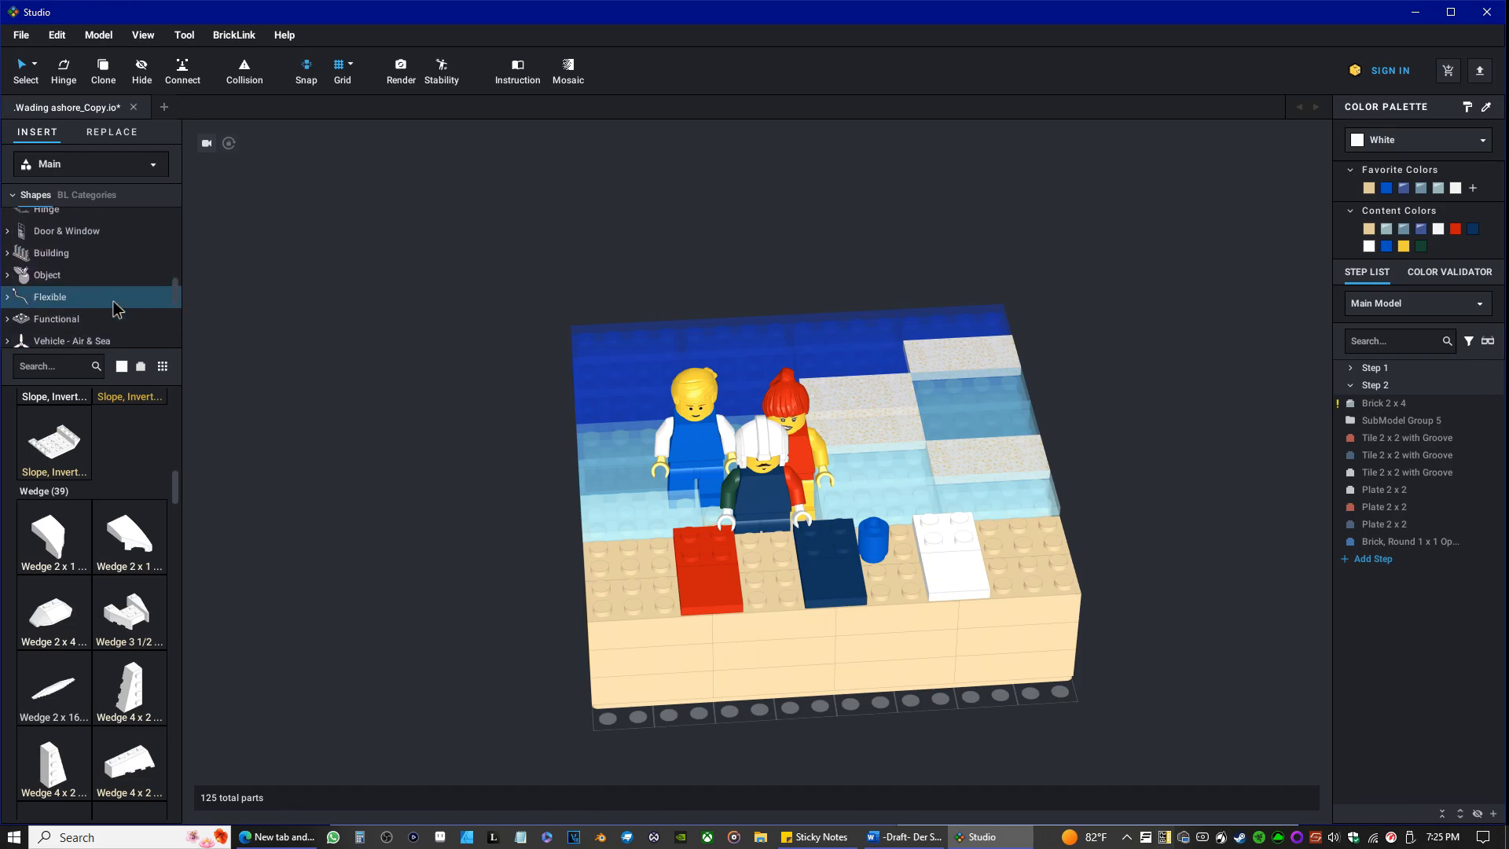
scroll(111, 303, up, 5)
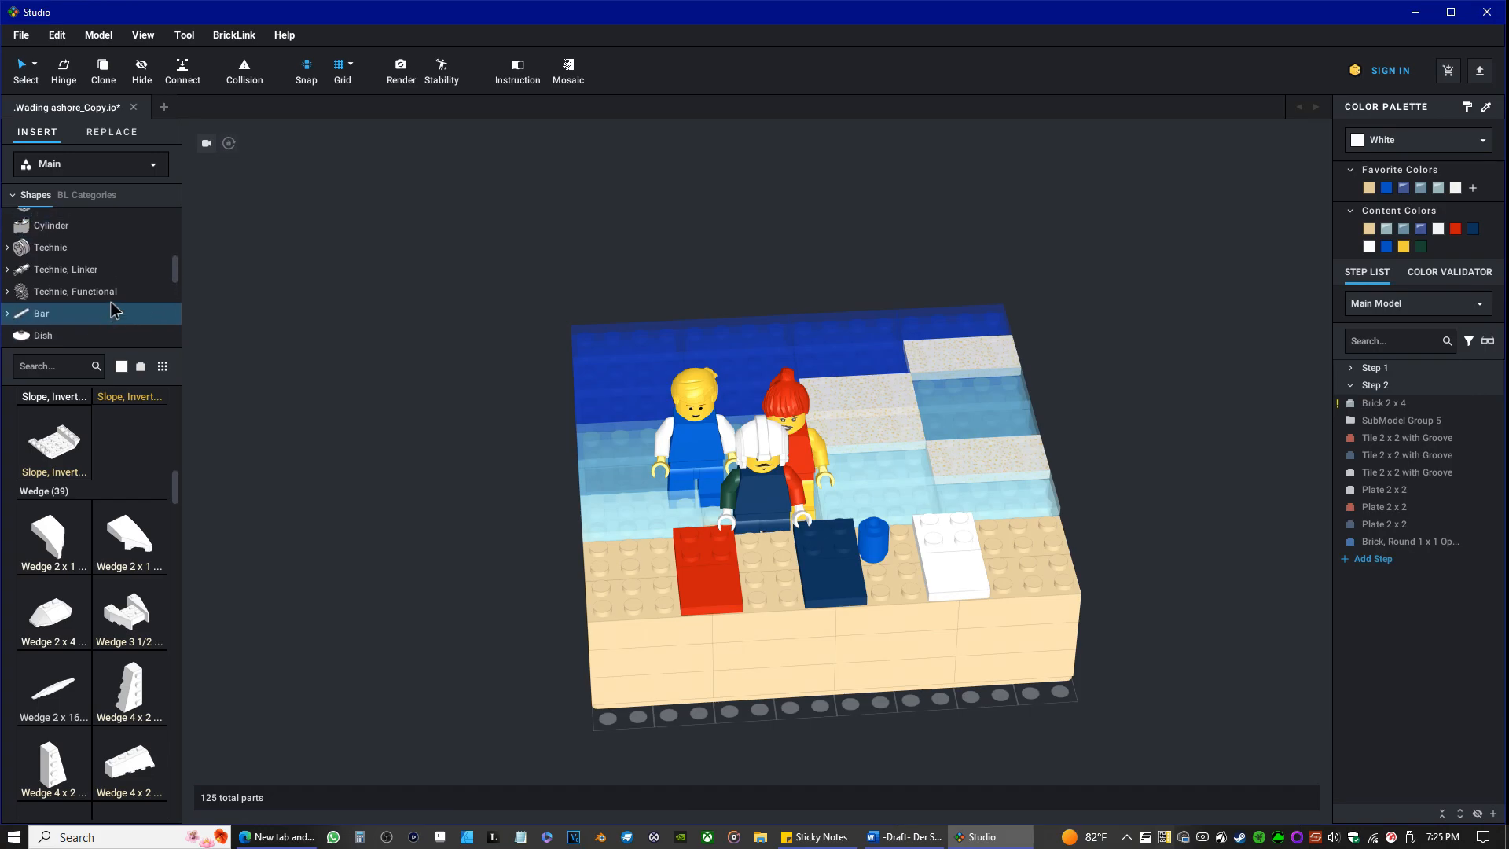
scroll(113, 308, up, 5)
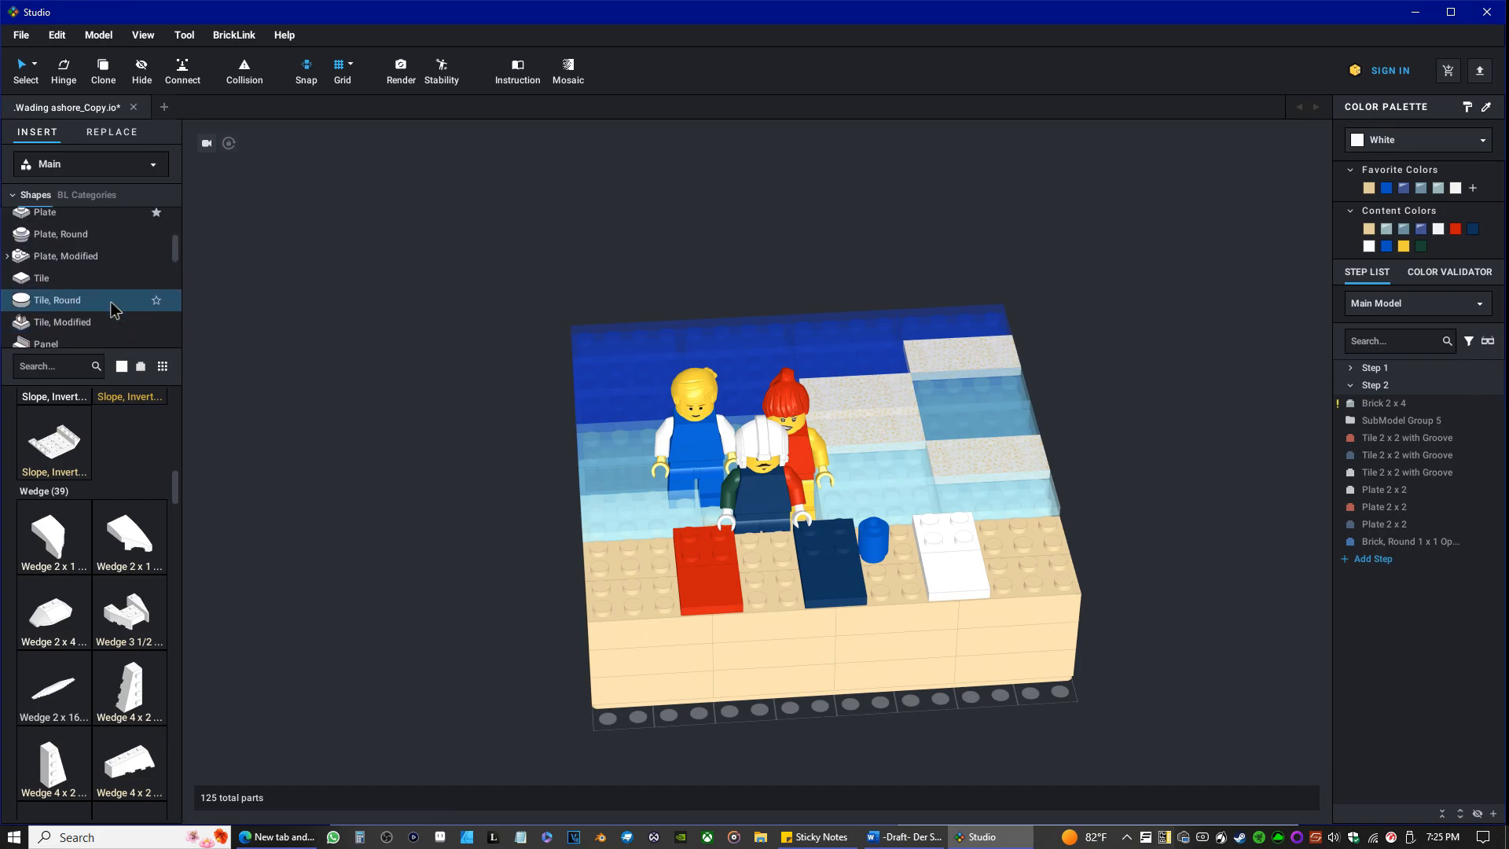
scroll(111, 308, up, 1)
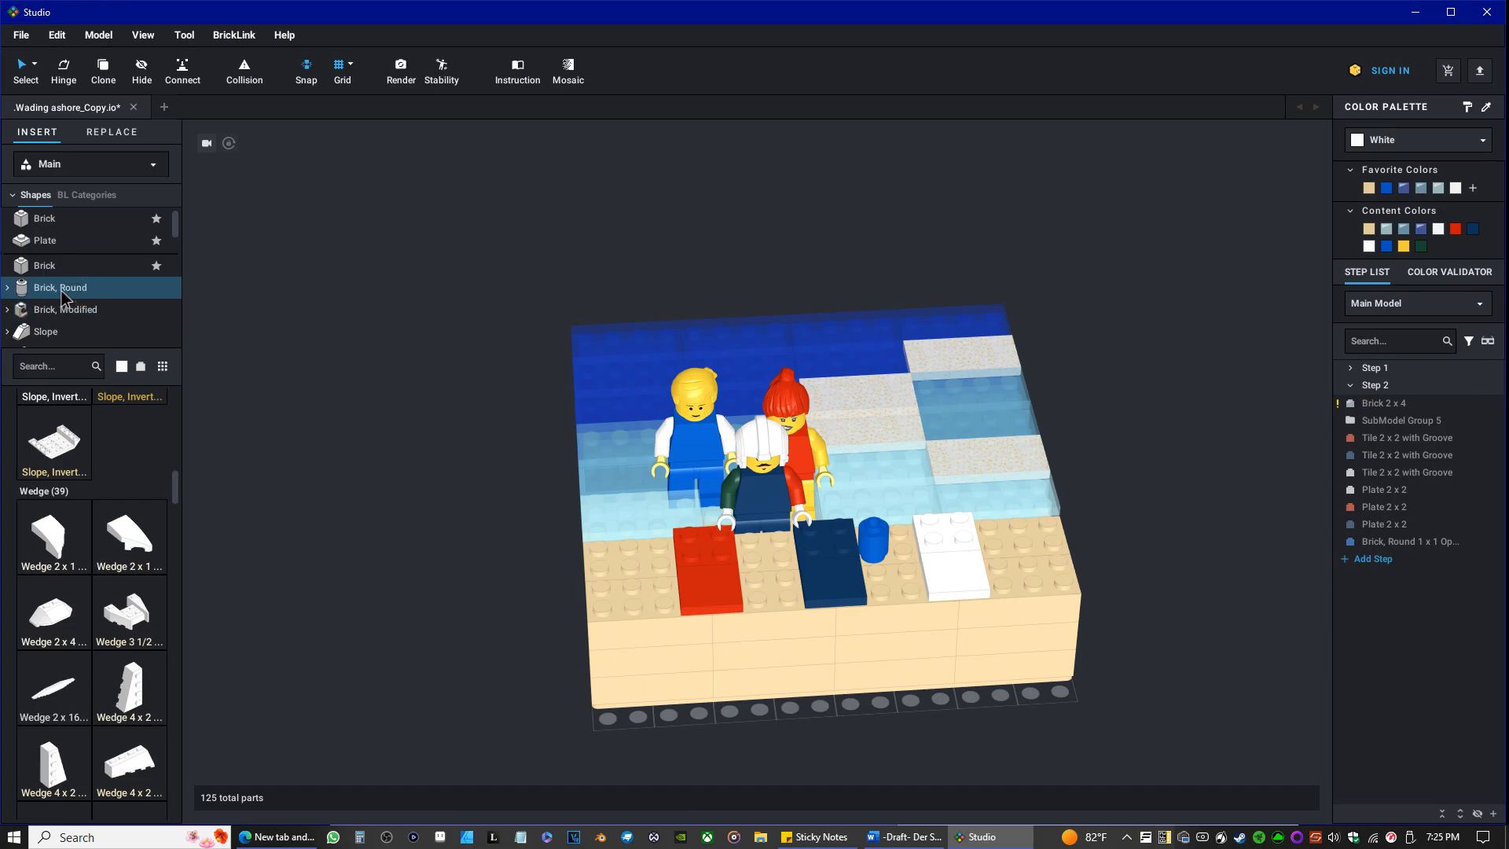
Look through the white wedges, curved slopes, round and modified plates, brackets and tiles, on to the last library groups.
scroll(87, 536, down, 3)
scroll(86, 538, down, 8)
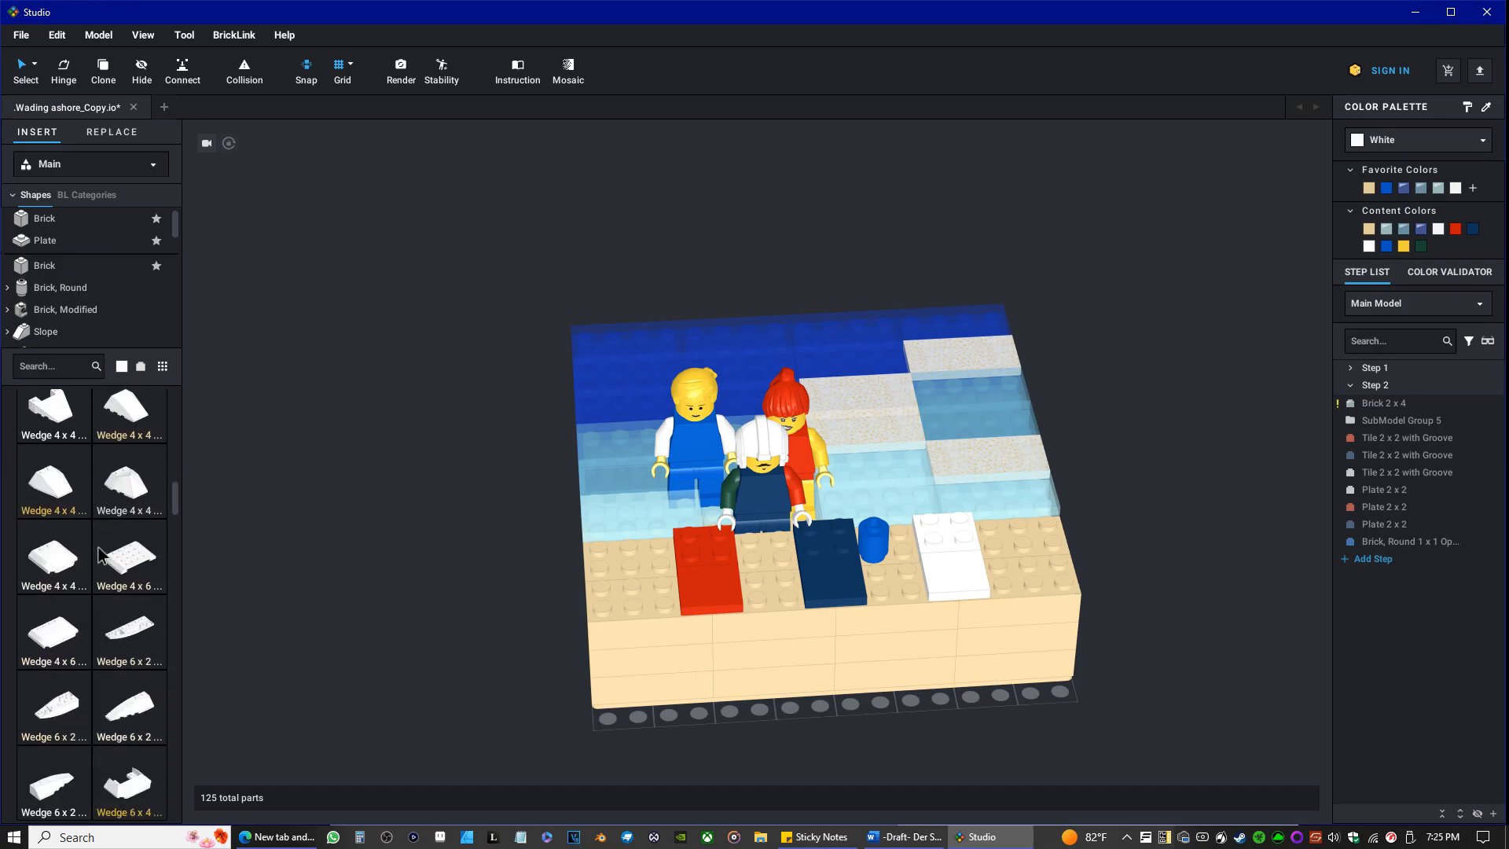
scroll(129, 537, down, 8)
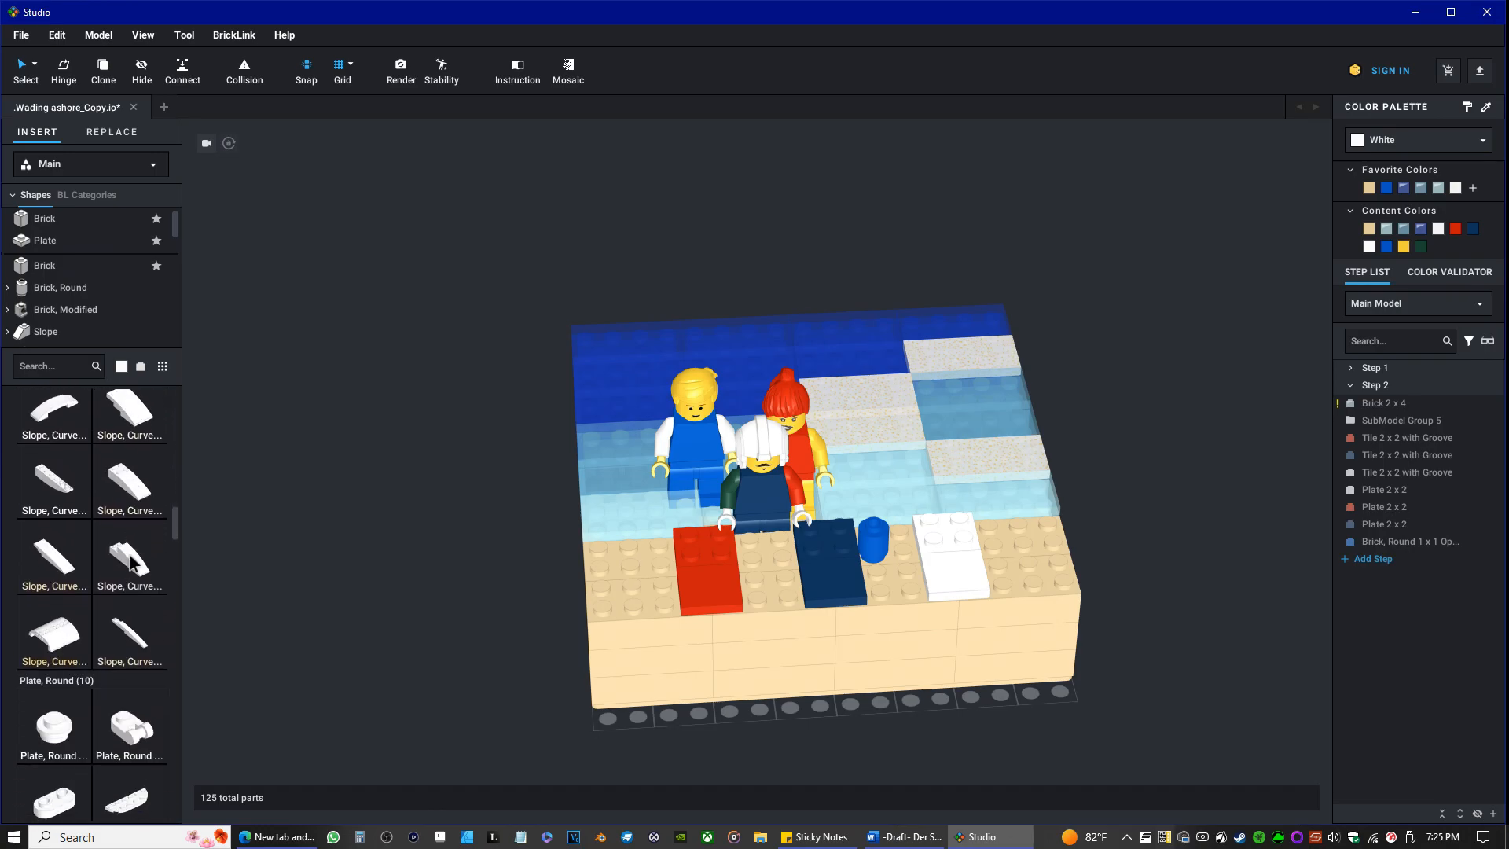
scroll(126, 555, down, 8)
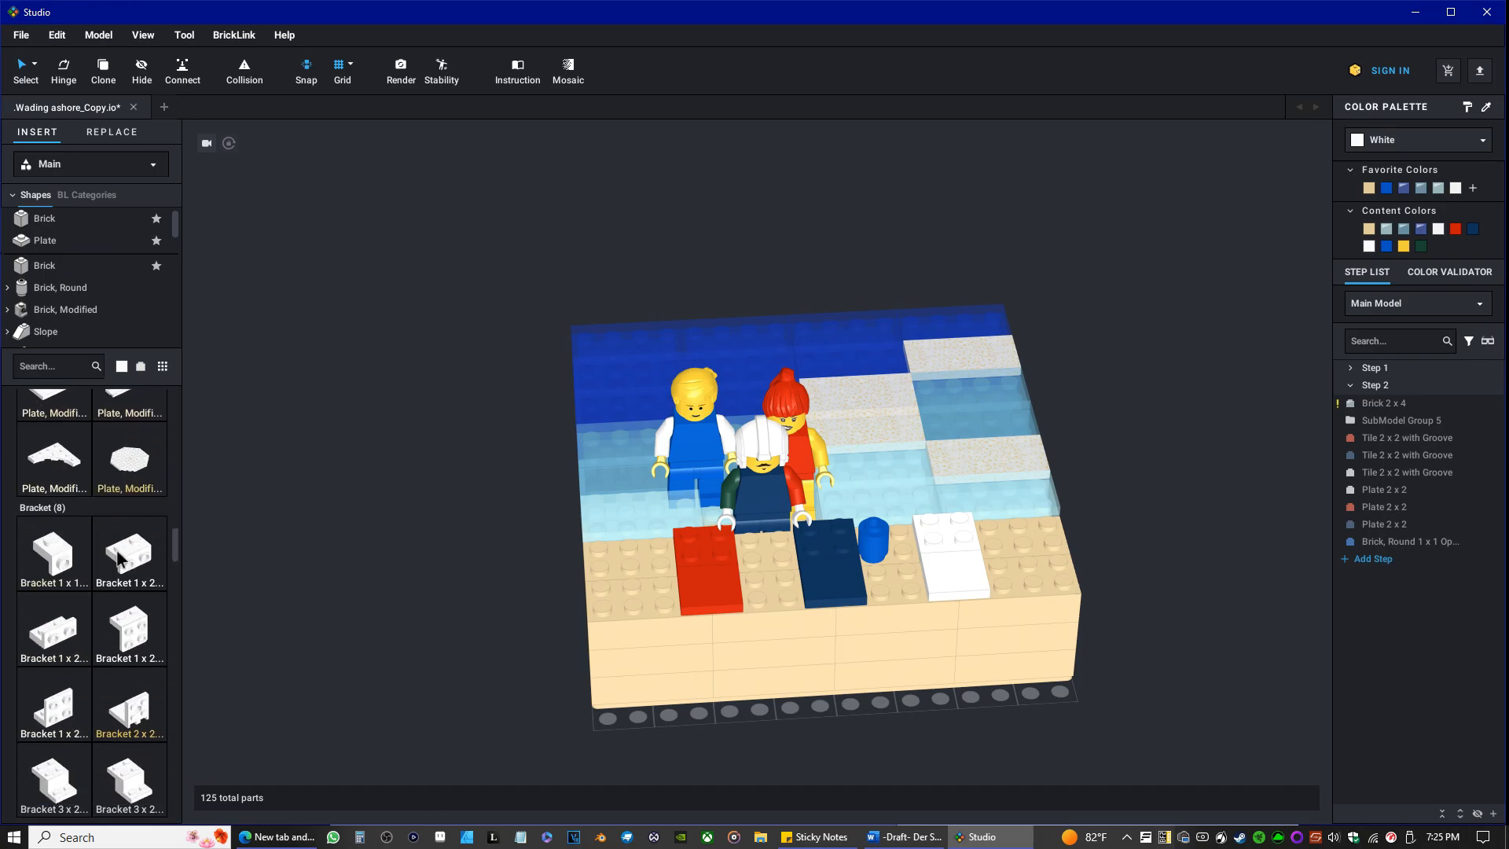
scroll(142, 597, down, 1)
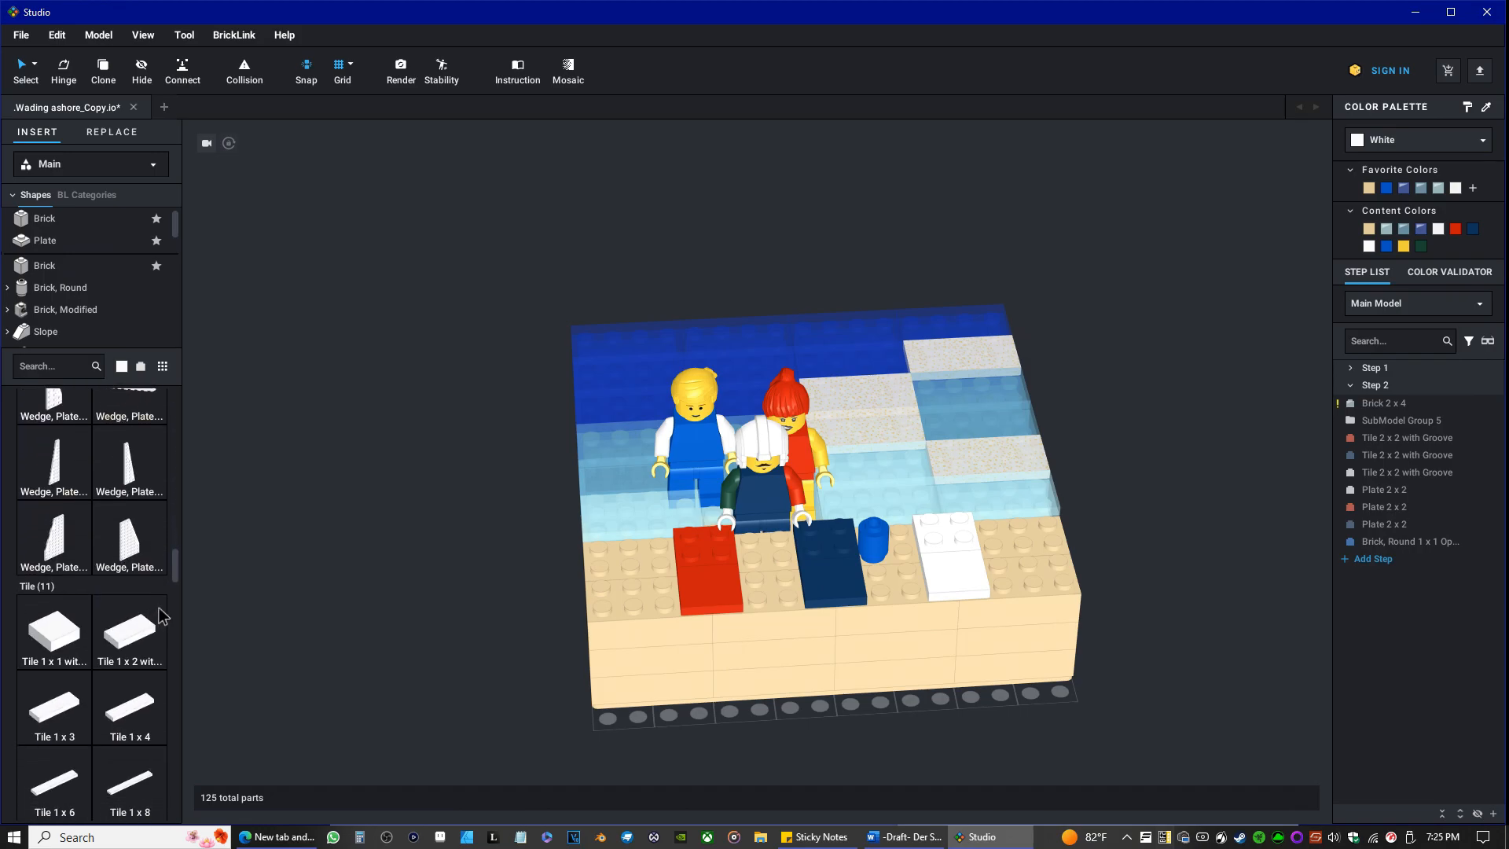
drag(176, 572, 182, 759)
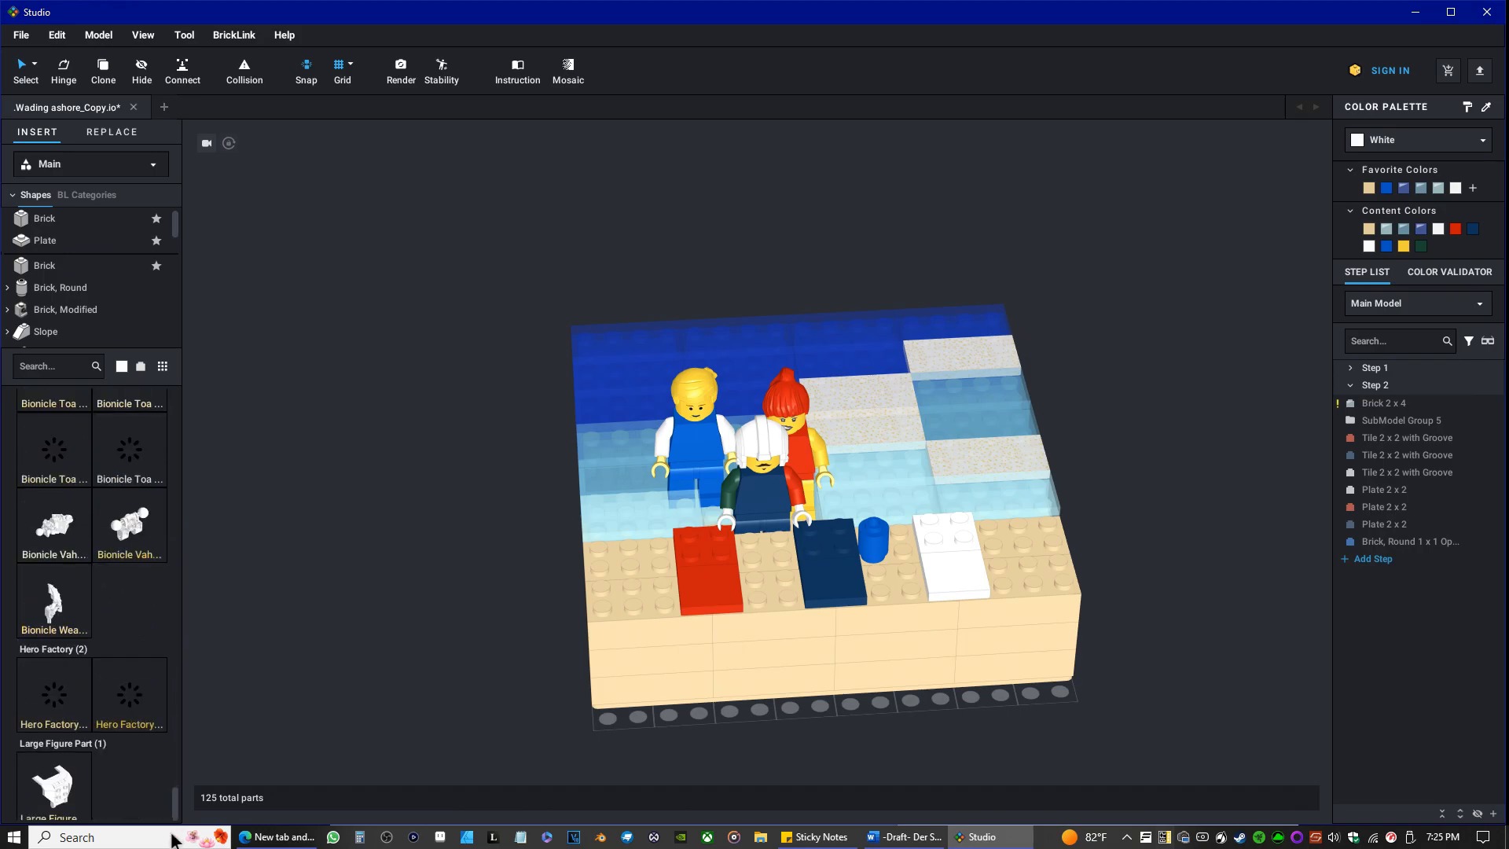
Look back through the white Bionicle parts, minifigure accessories, legs, torso and headgear, plants and animals.
scroll(142, 664, up, 2)
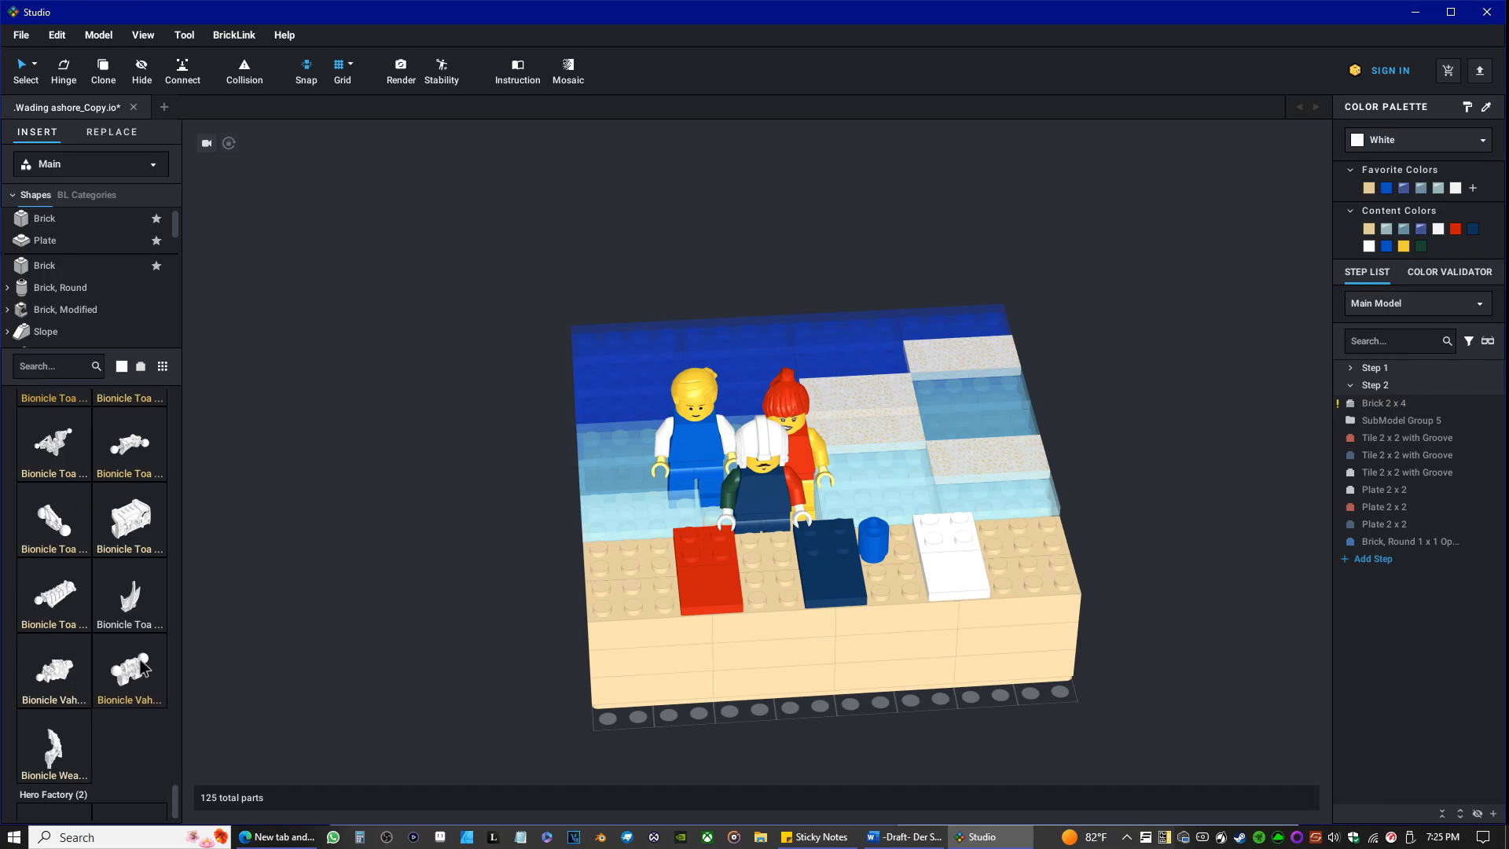
scroll(133, 661, up, 10)
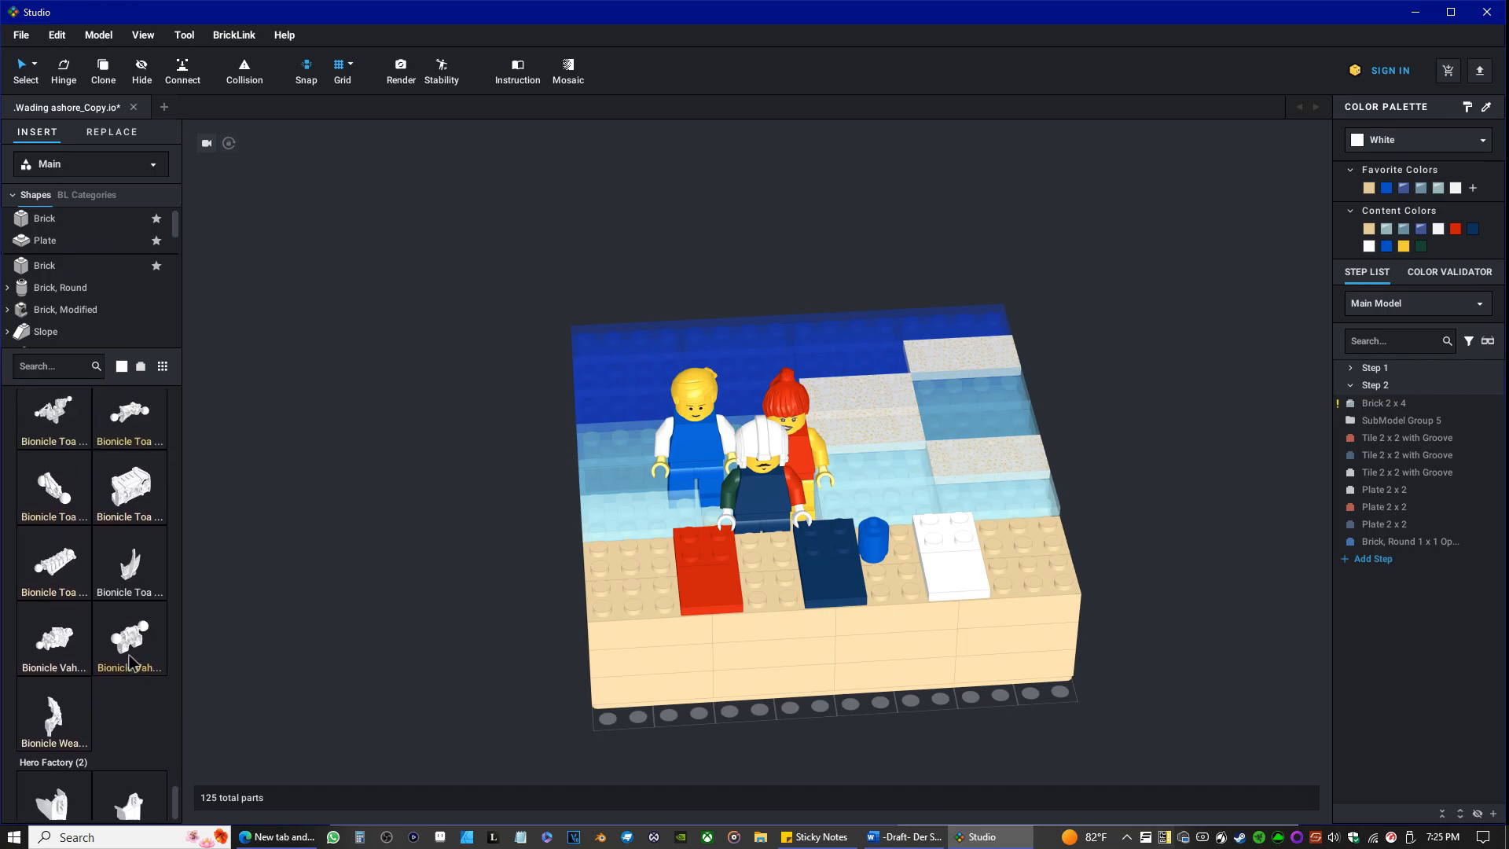
scroll(128, 666, up, 10)
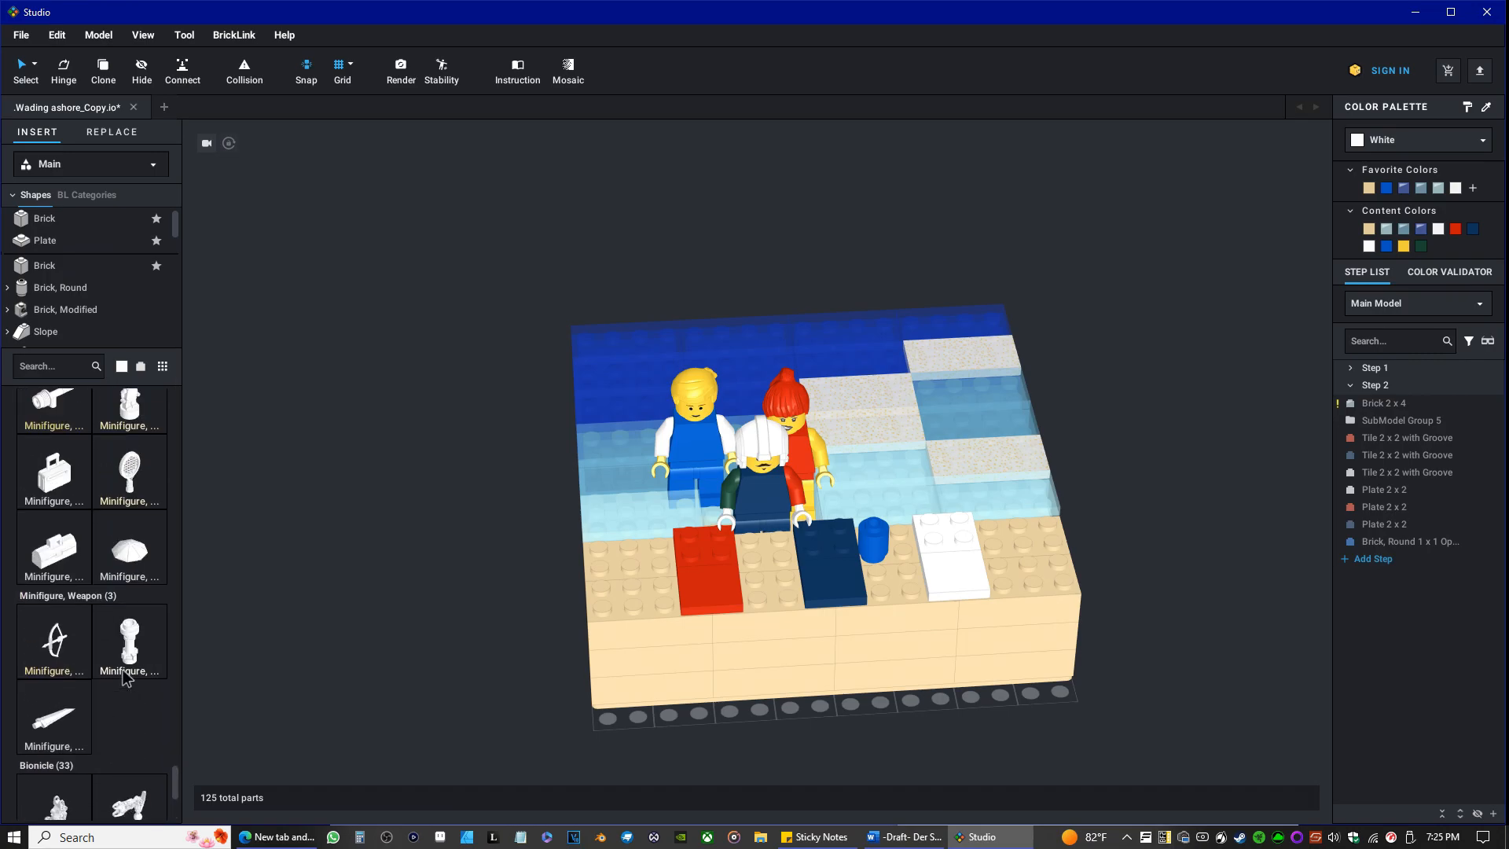
scroll(124, 678, up, 10)
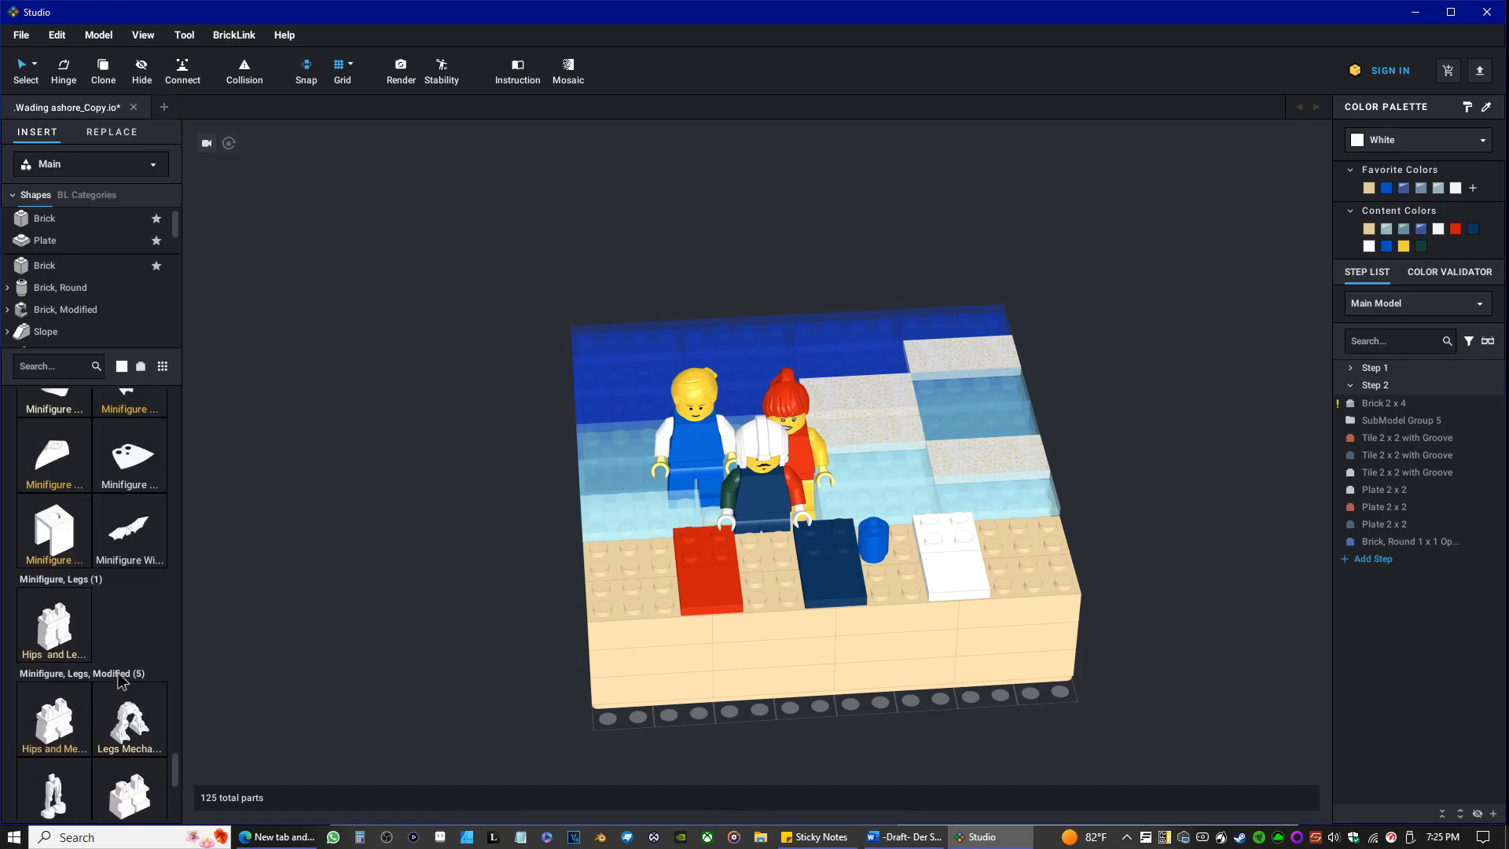
scroll(118, 672, up, 5)
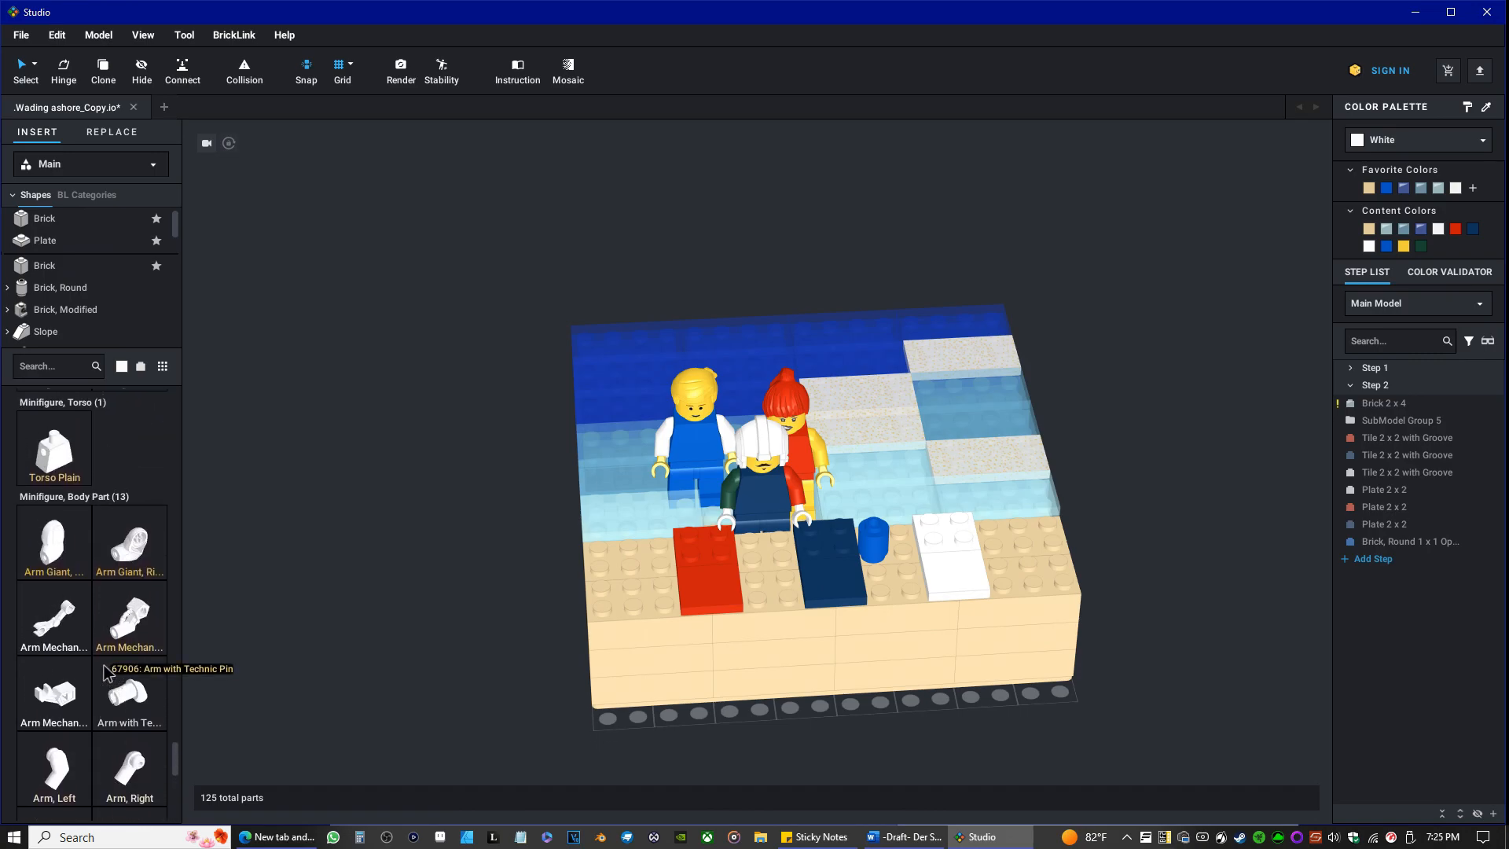
scroll(77, 642, up, 7)
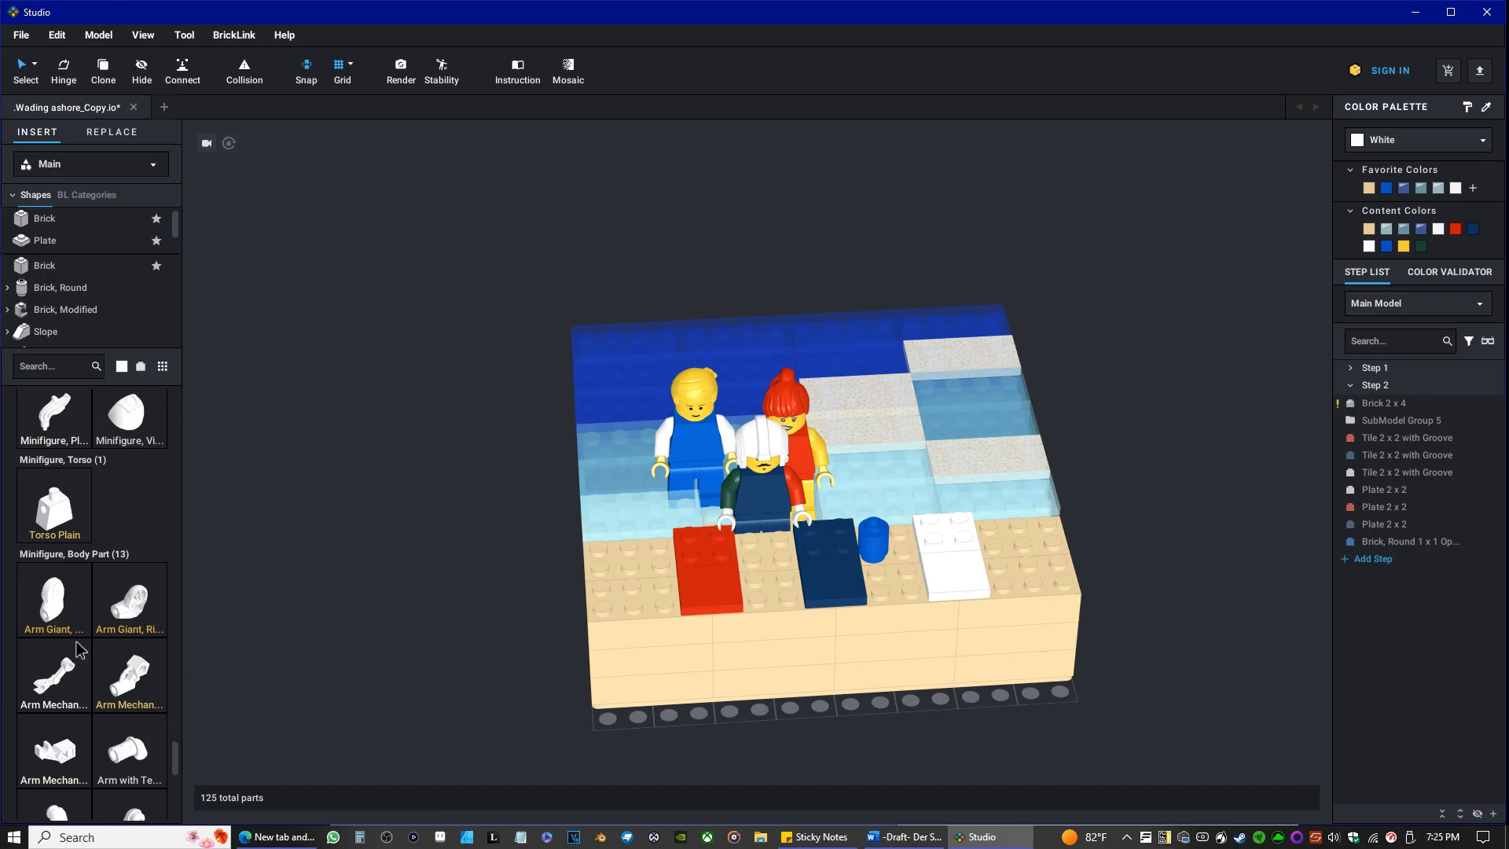
scroll(76, 643, up, 9)
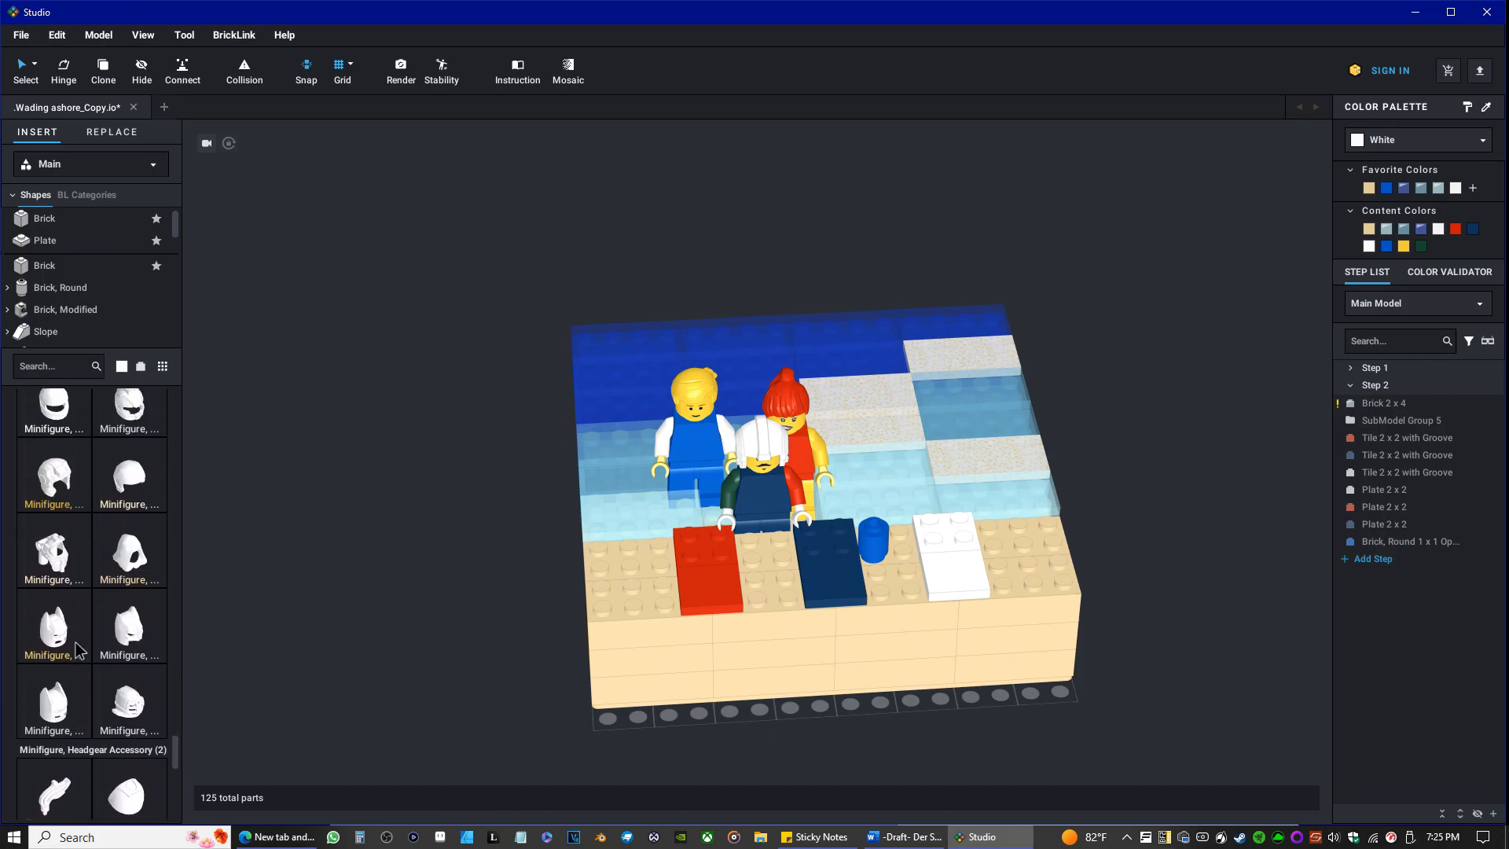
scroll(79, 645, up, 5)
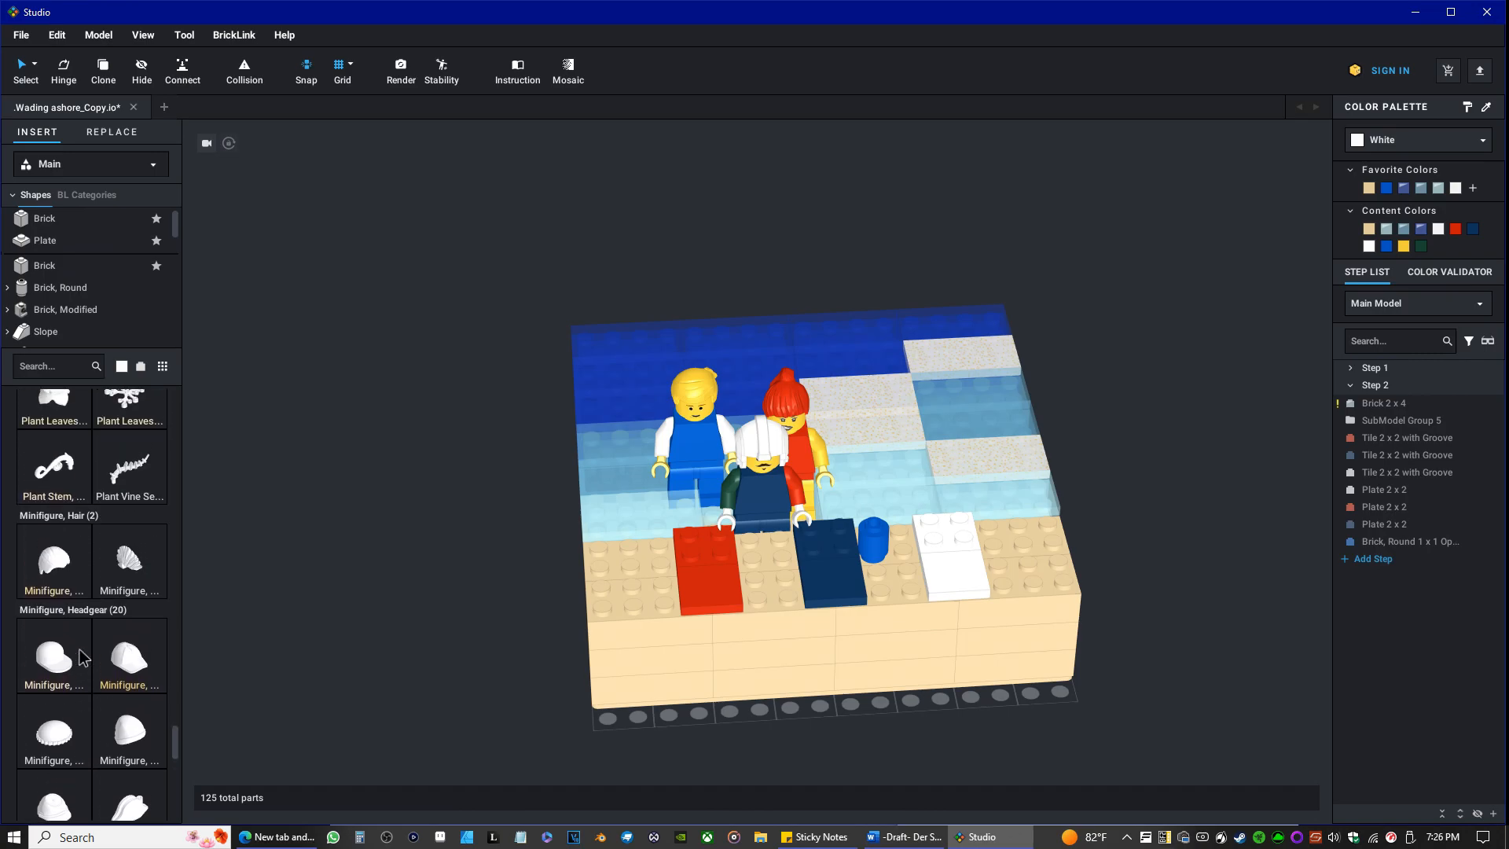
scroll(79, 649, up, 9)
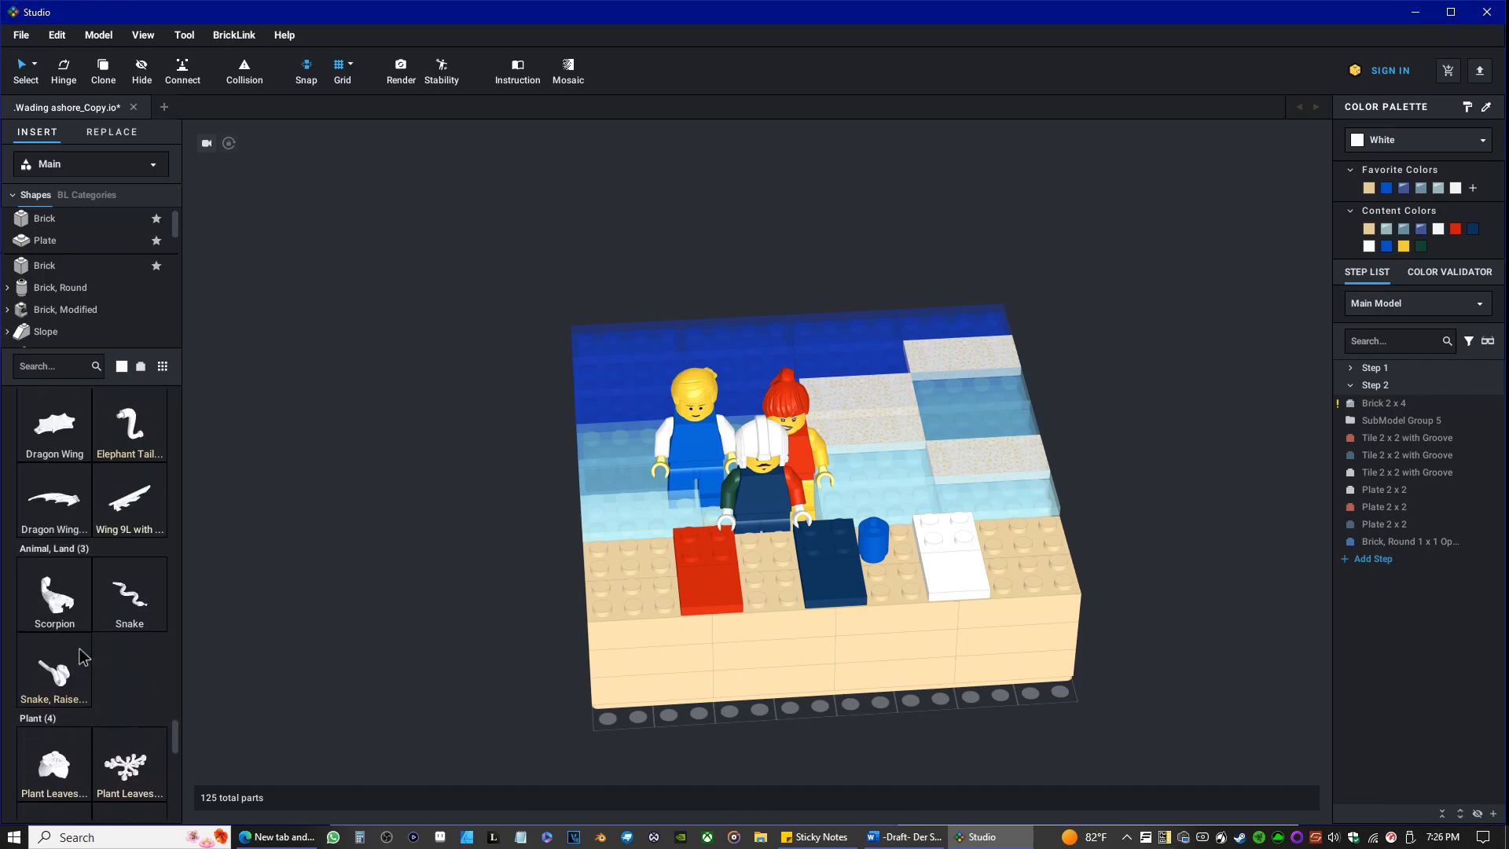
scroll(84, 651, up, 3)
click(36, 375)
text(a)
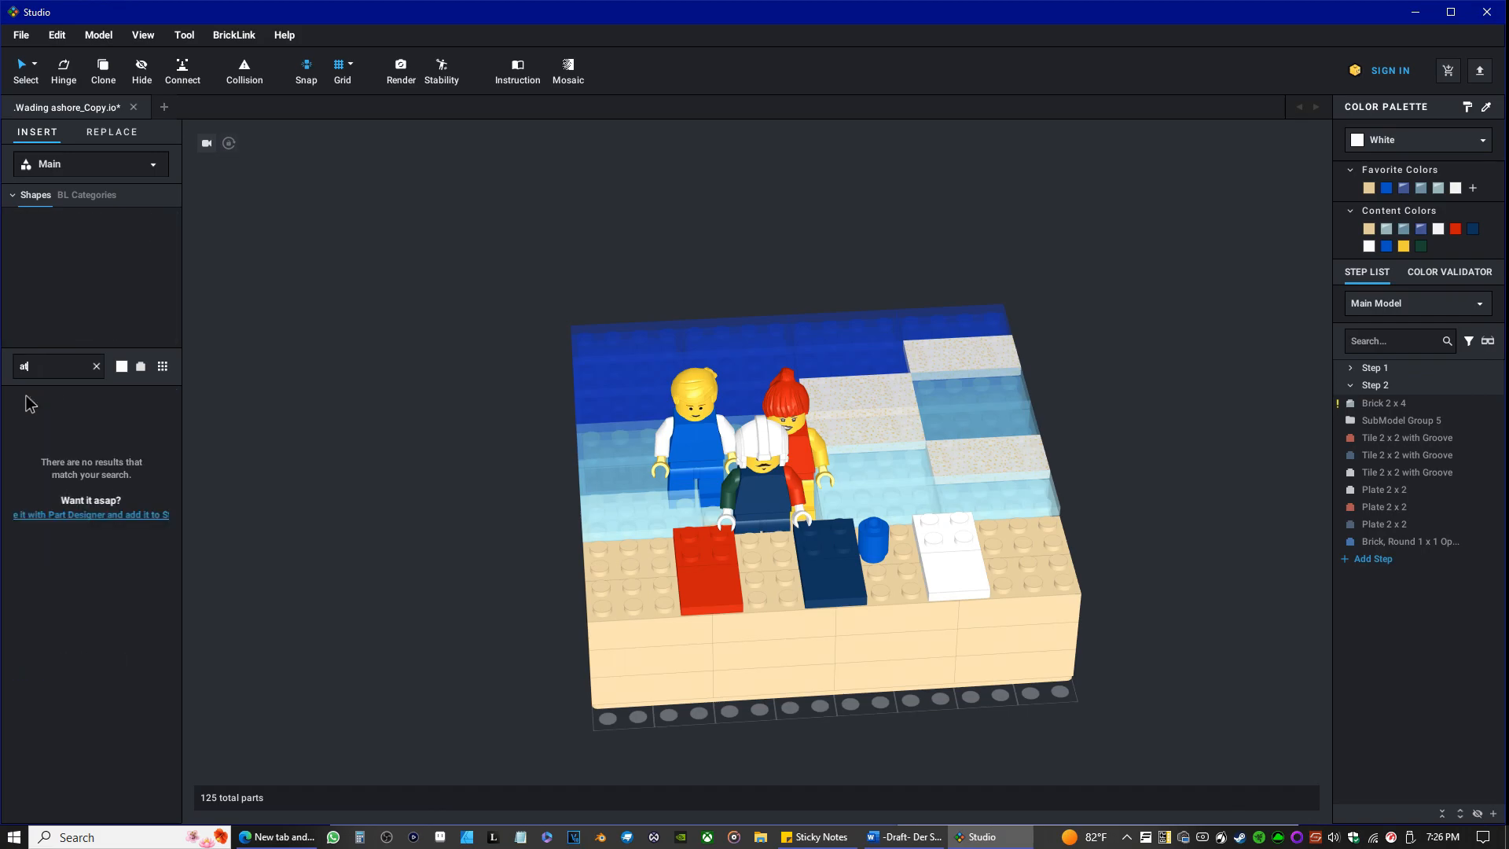
key(BackSpace)
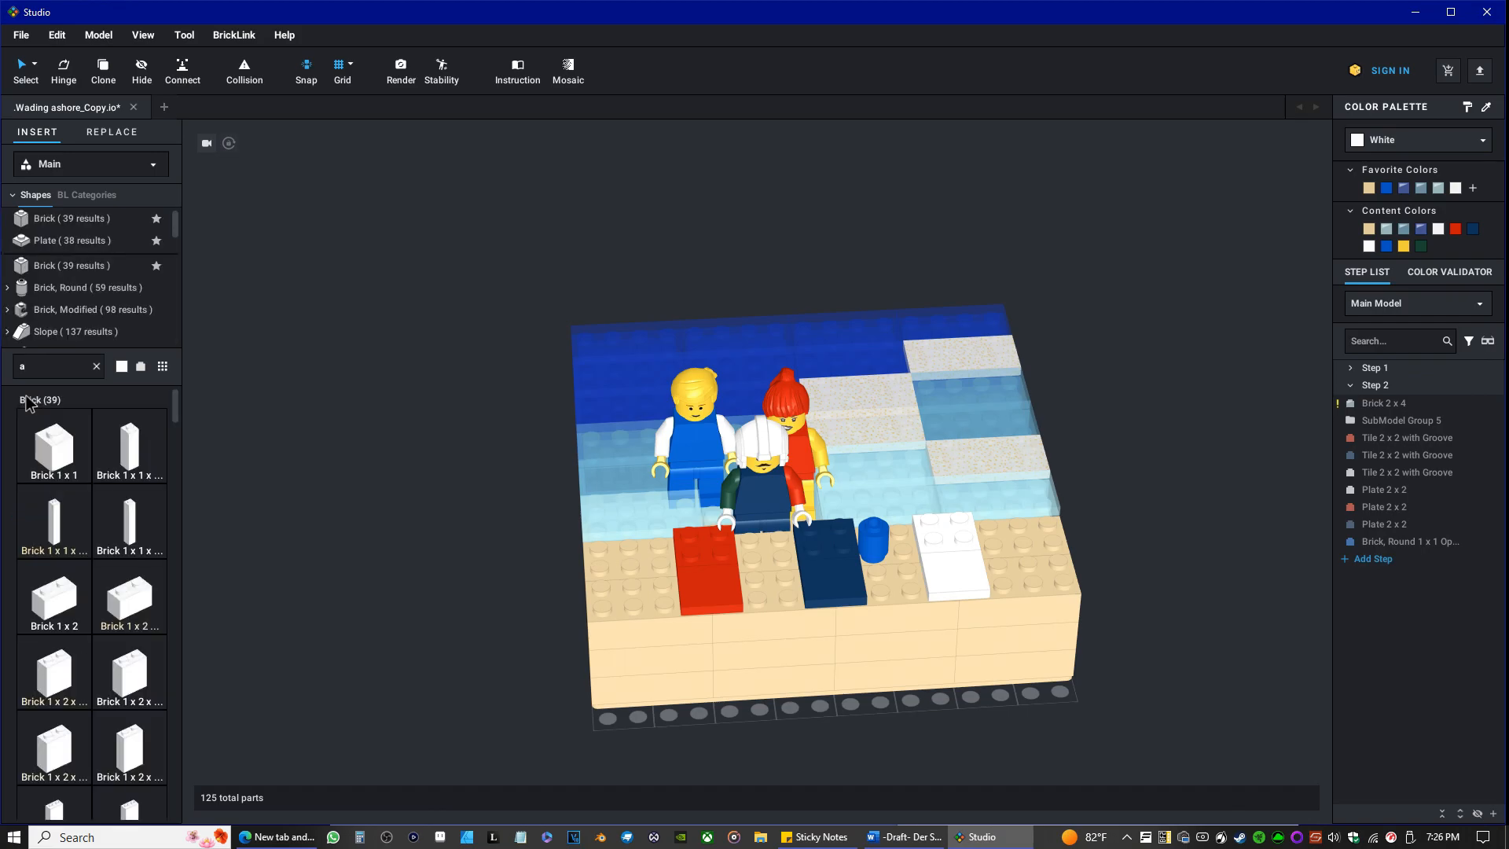
key(BackSpace)
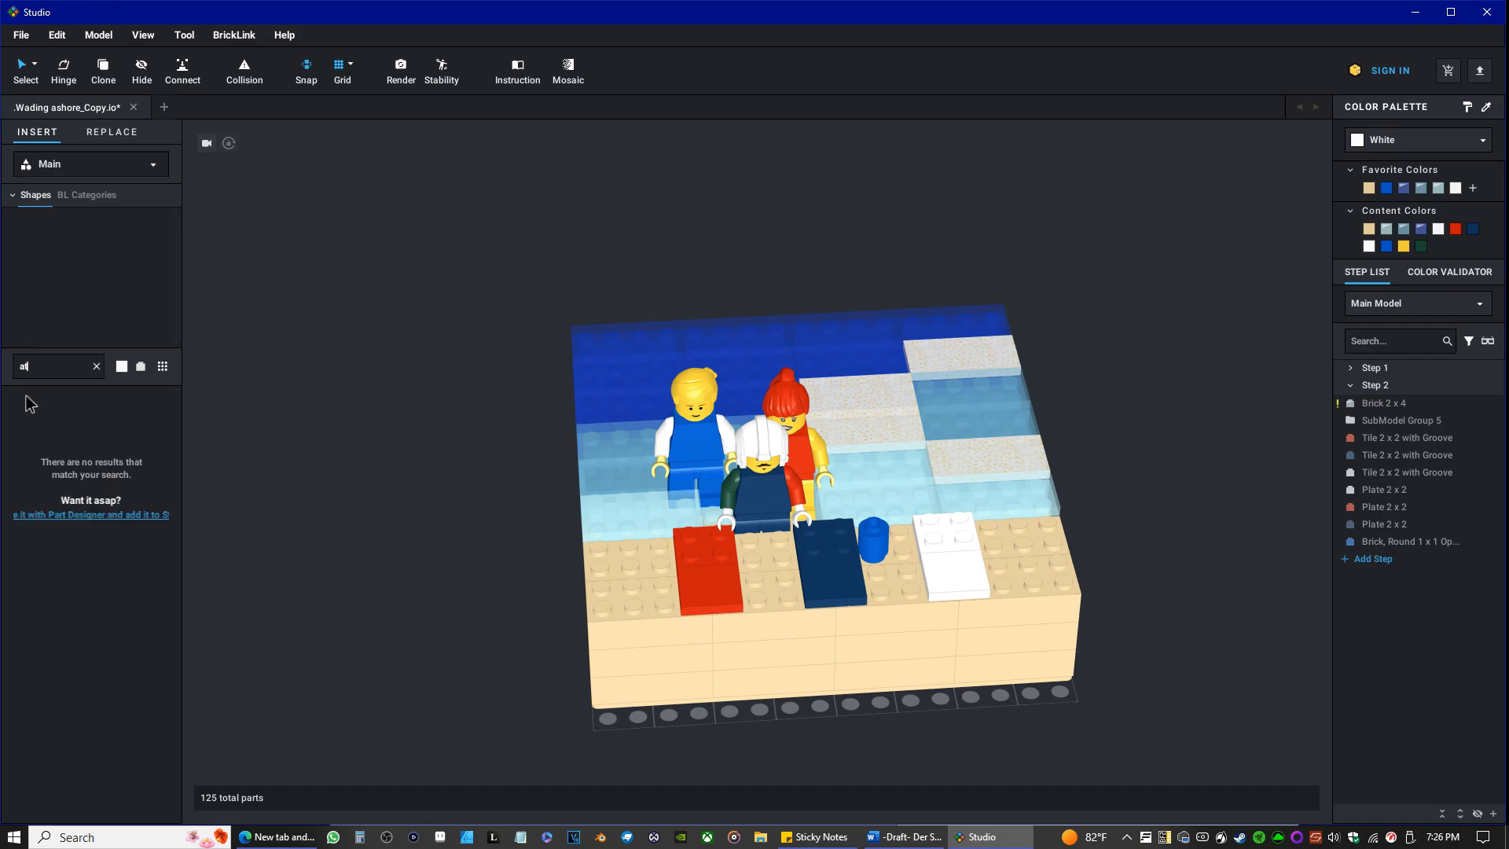
text(e)
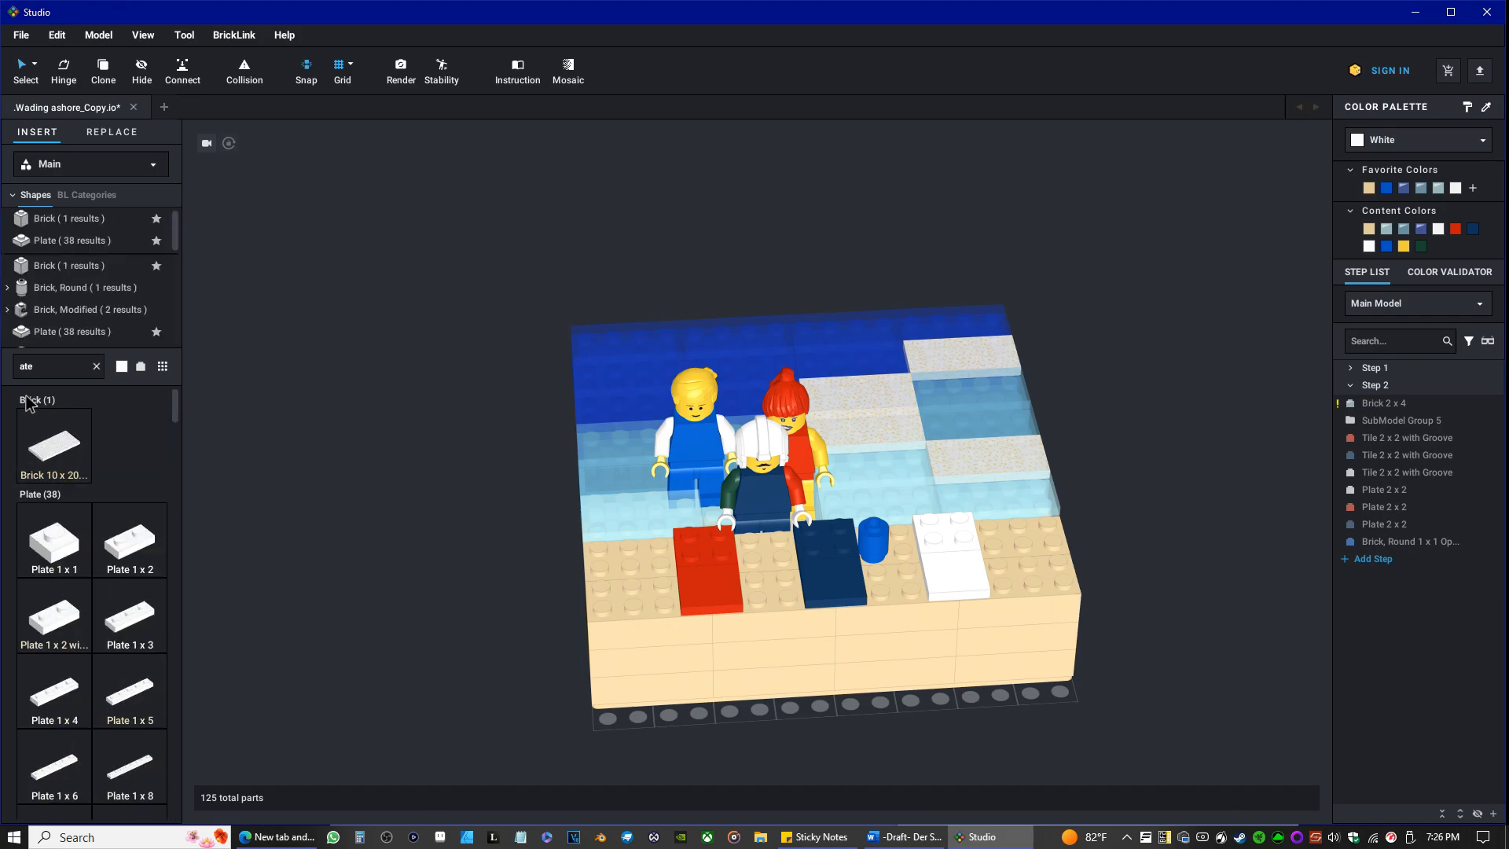
text(na)
key(BackSpace)
key(BackSpace)
key(BackSpace)
key(BackSpace)
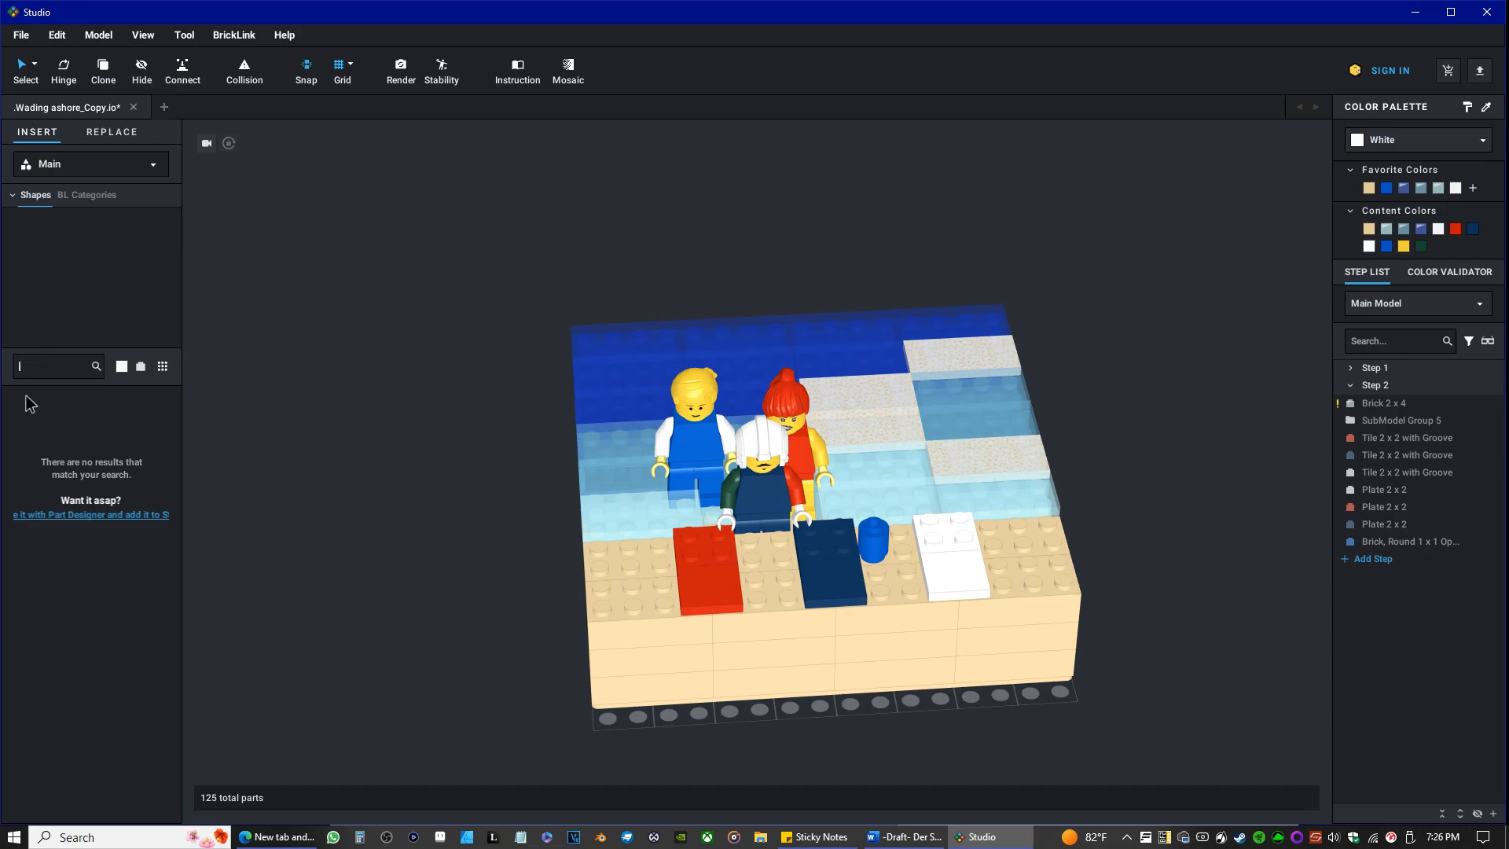
Search the library for "pole" and try a Dark Blue Flag on Flagpole on the shore beside the white towel.
text(ole)
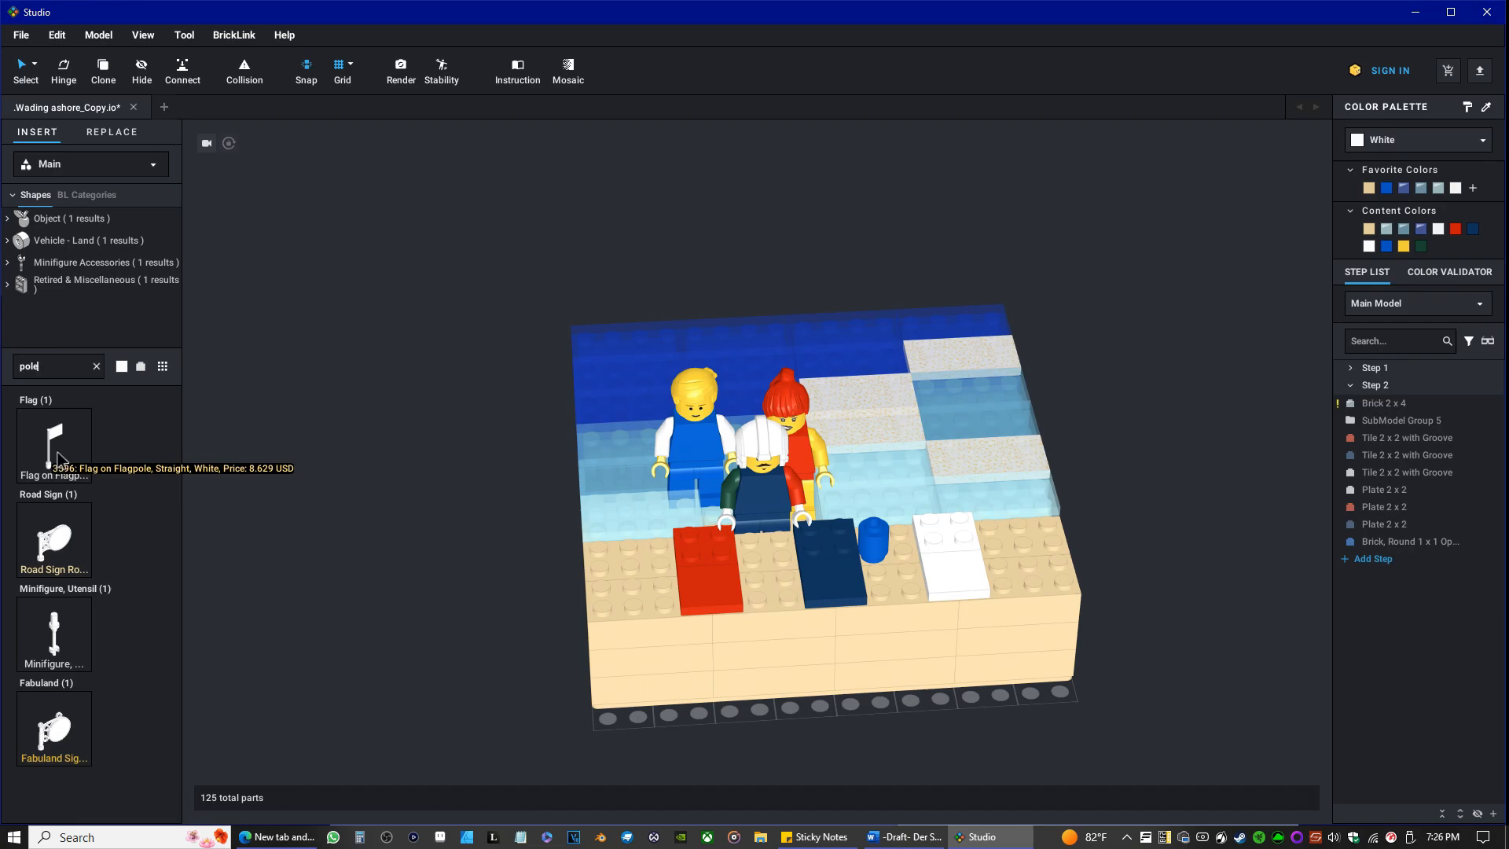
click(135, 368)
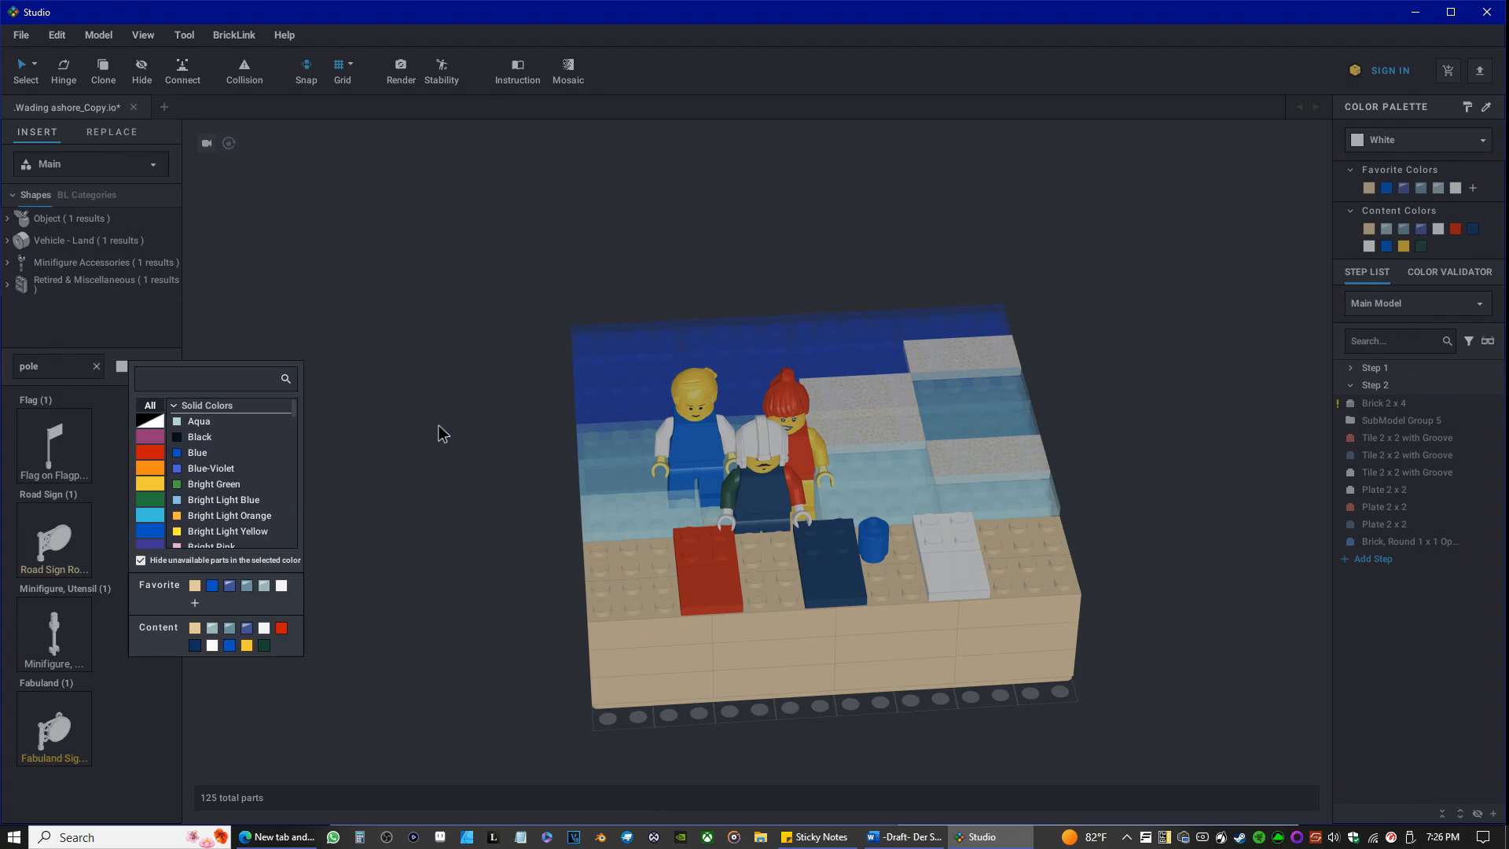
click(196, 646)
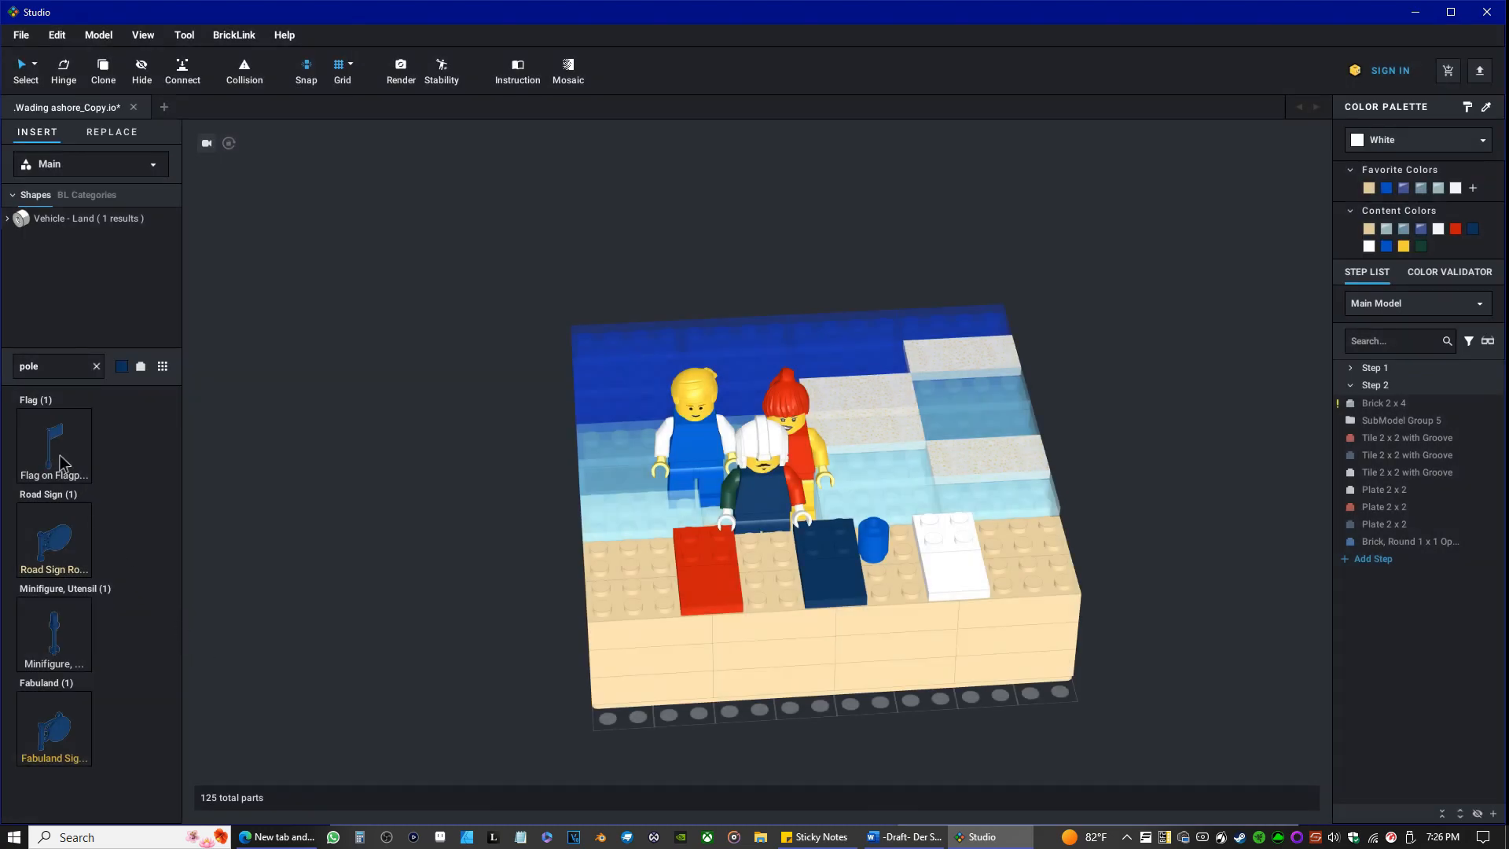
drag(61, 462, 1006, 538)
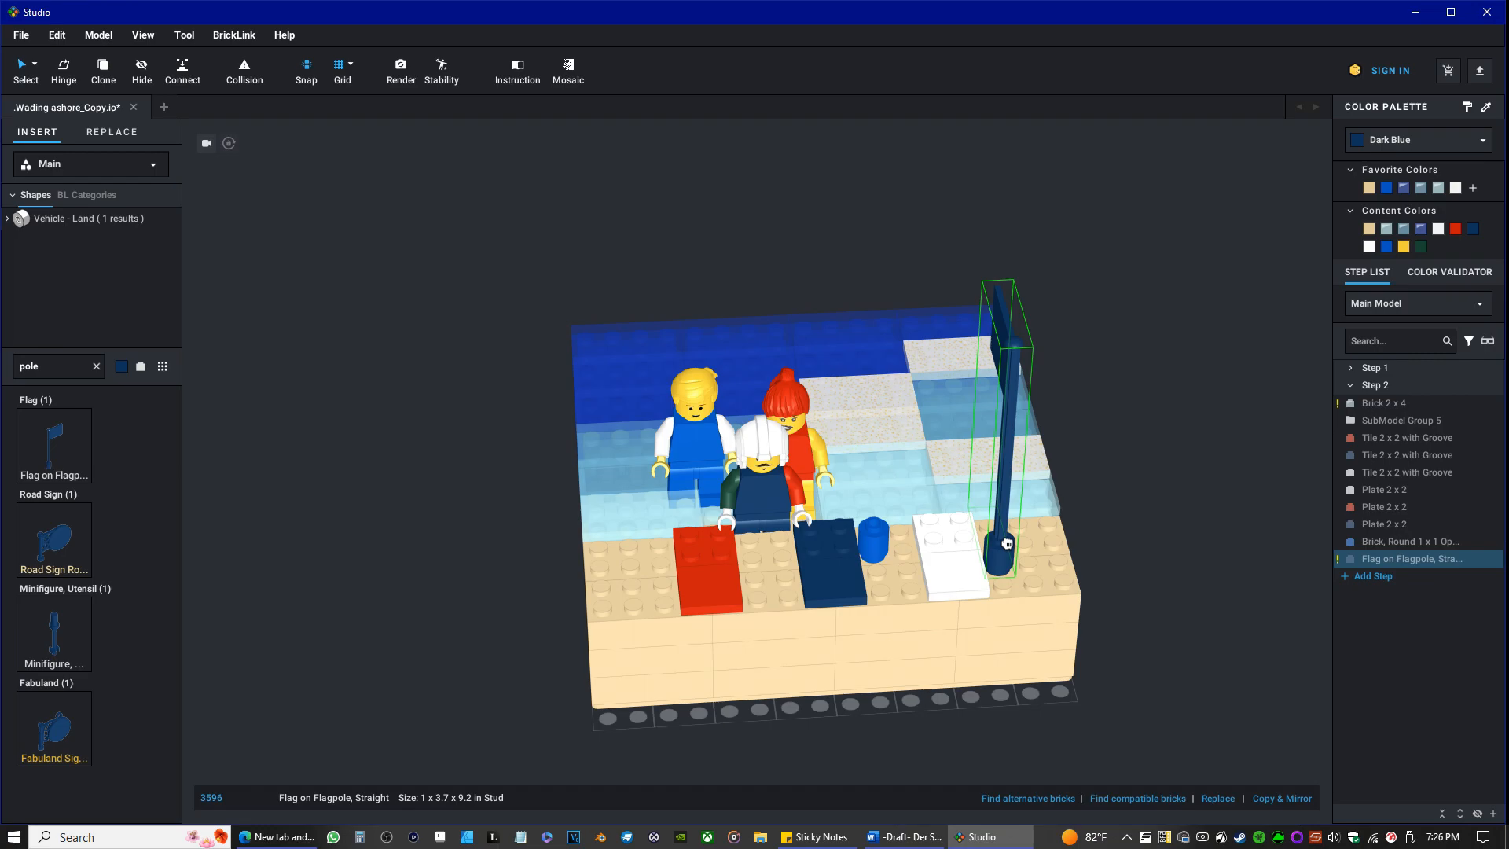
drag(1007, 538, 114, 559)
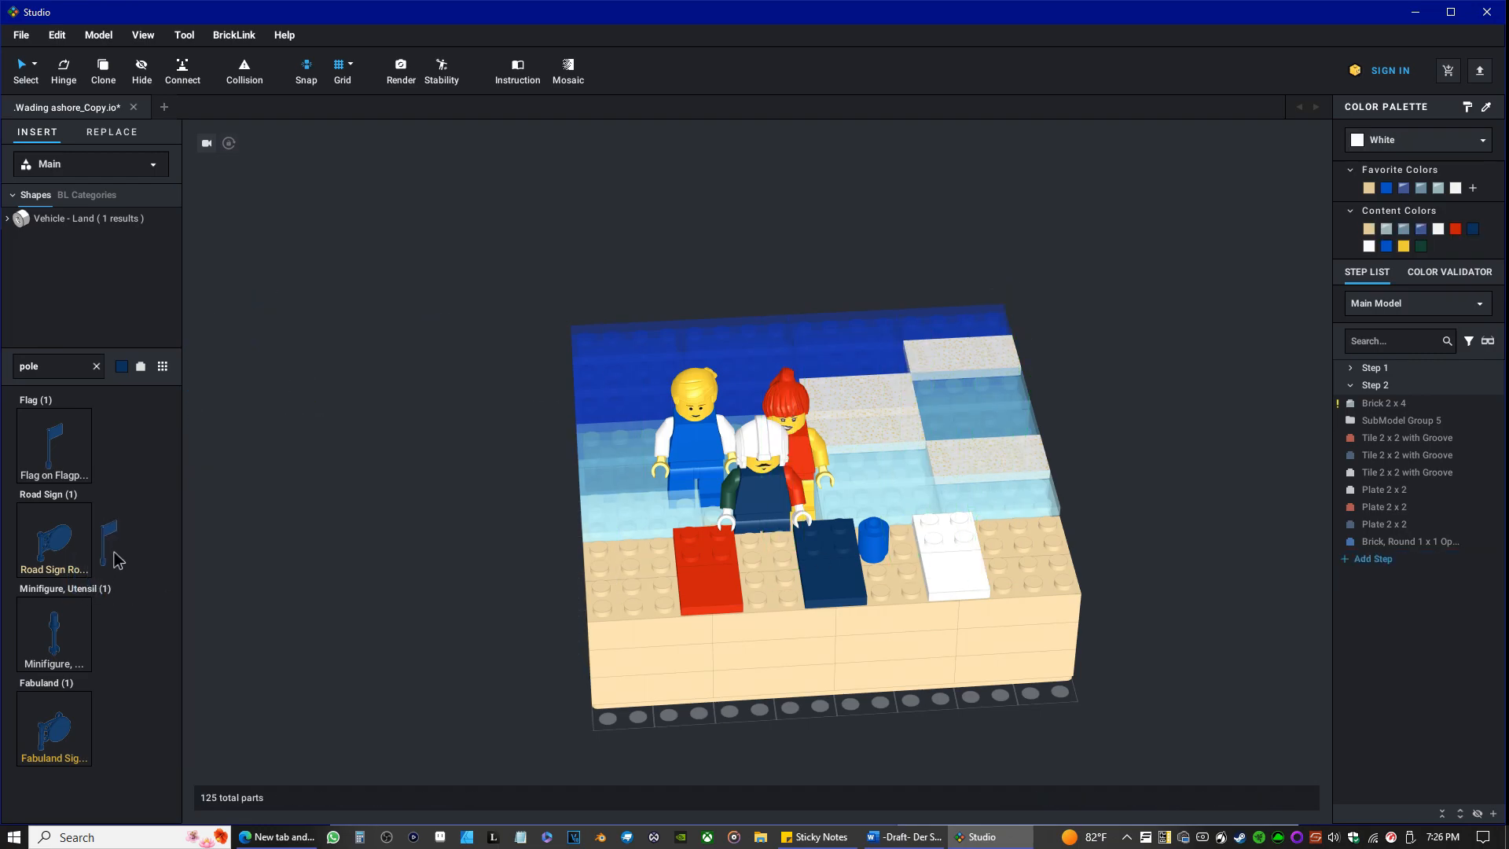
key(Escape)
Set the library's part color to Light Gray from the black-to-white color group.
click(122, 367)
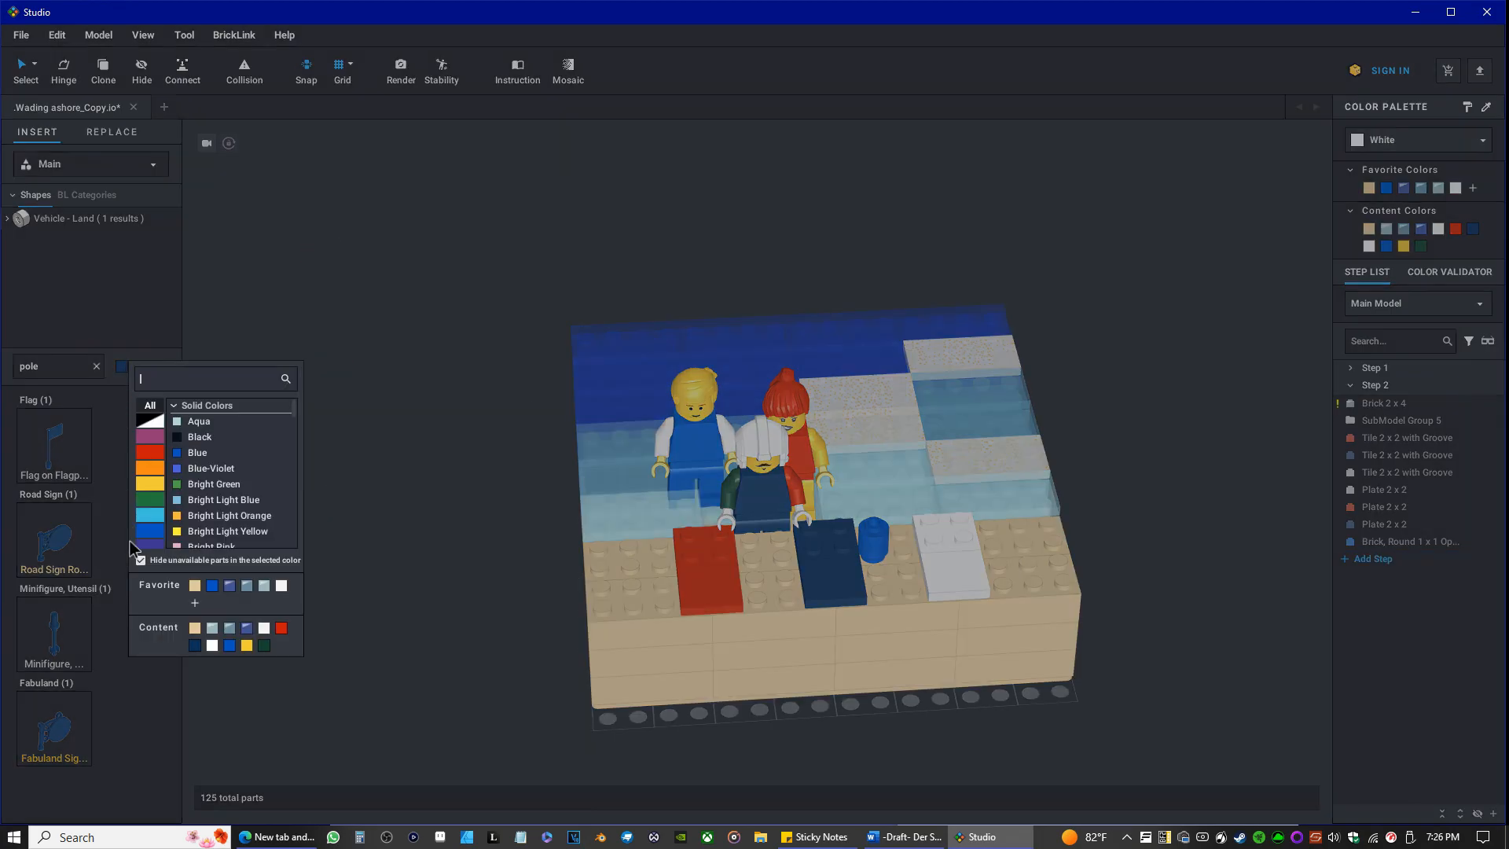
click(197, 456)
click(124, 368)
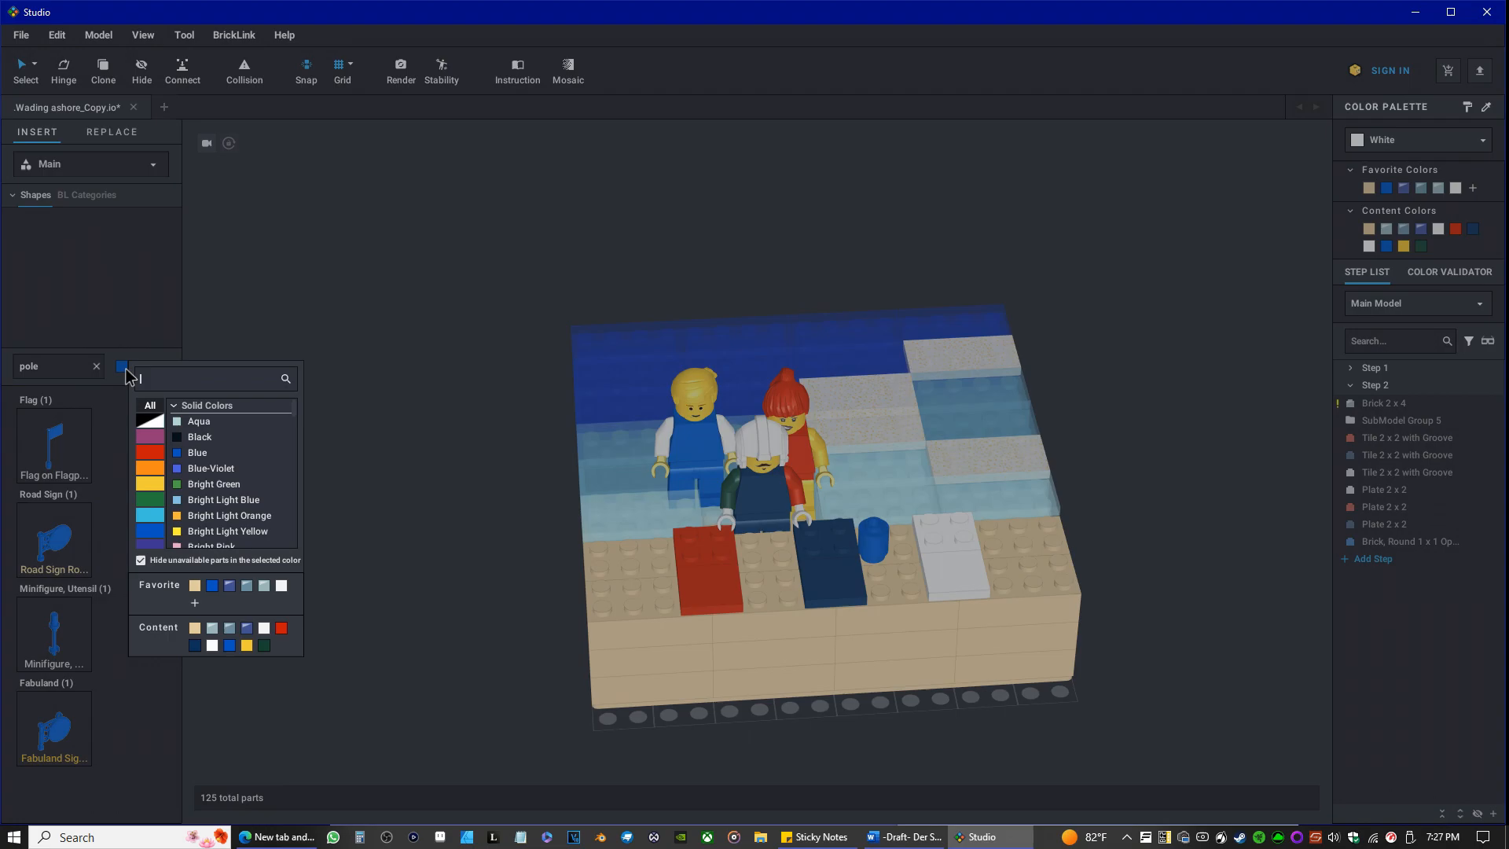
click(153, 422)
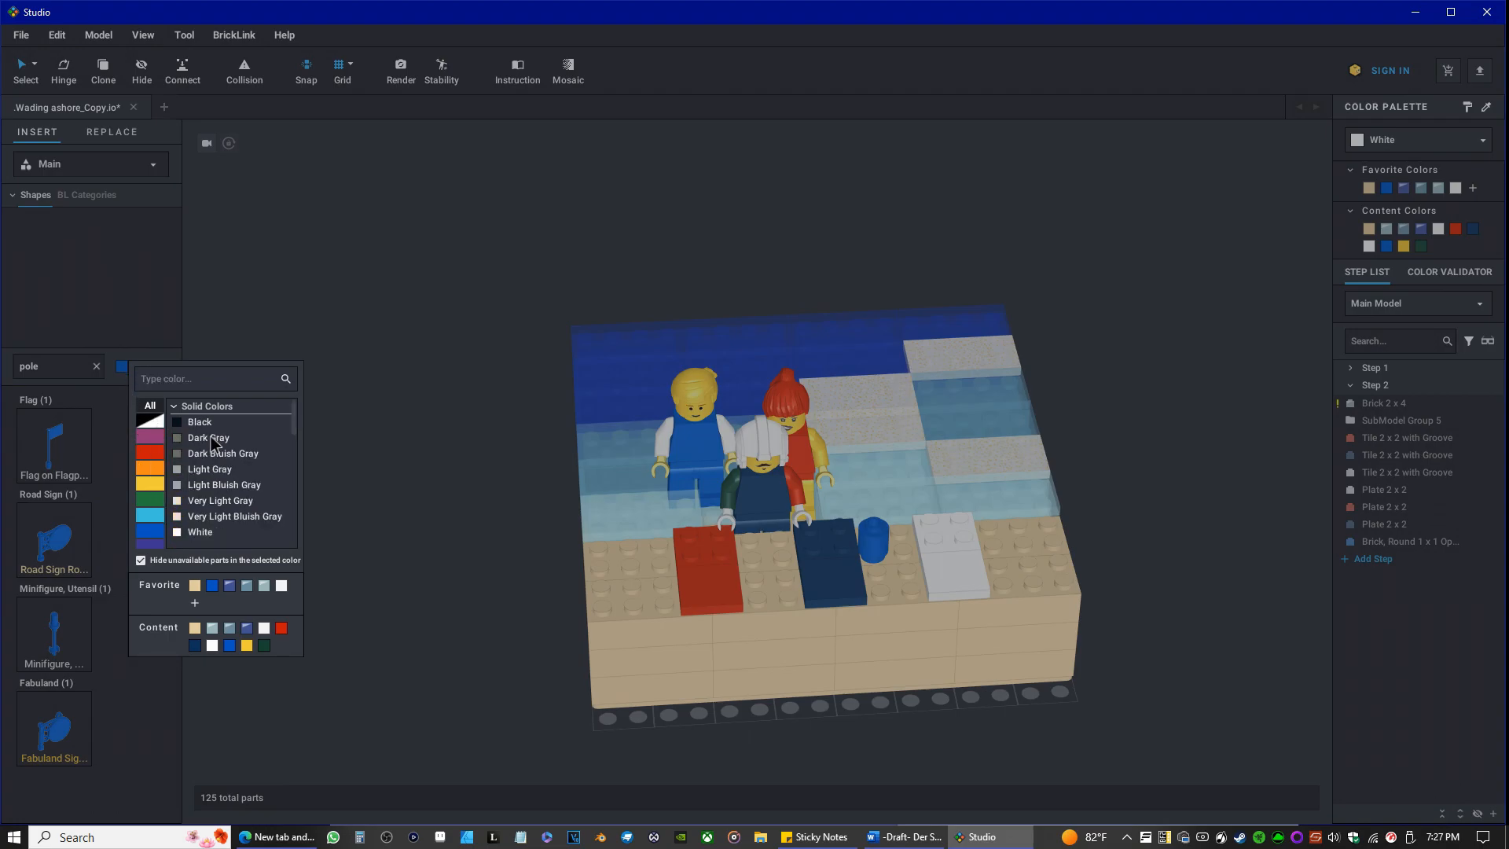
click(210, 475)
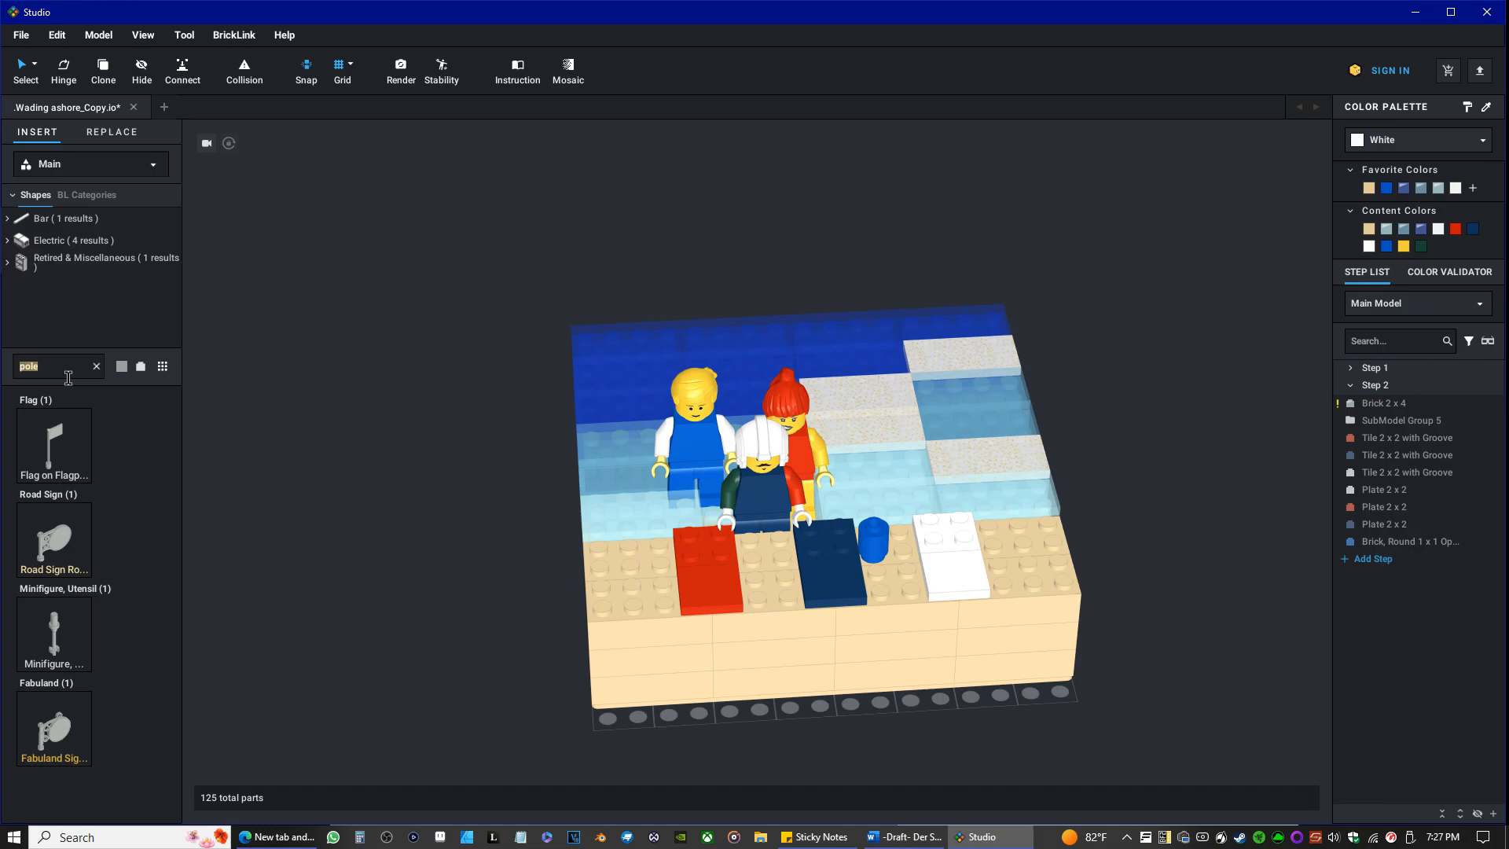
Clear the part search and show the Bar category in the library.
key(BackSpace)
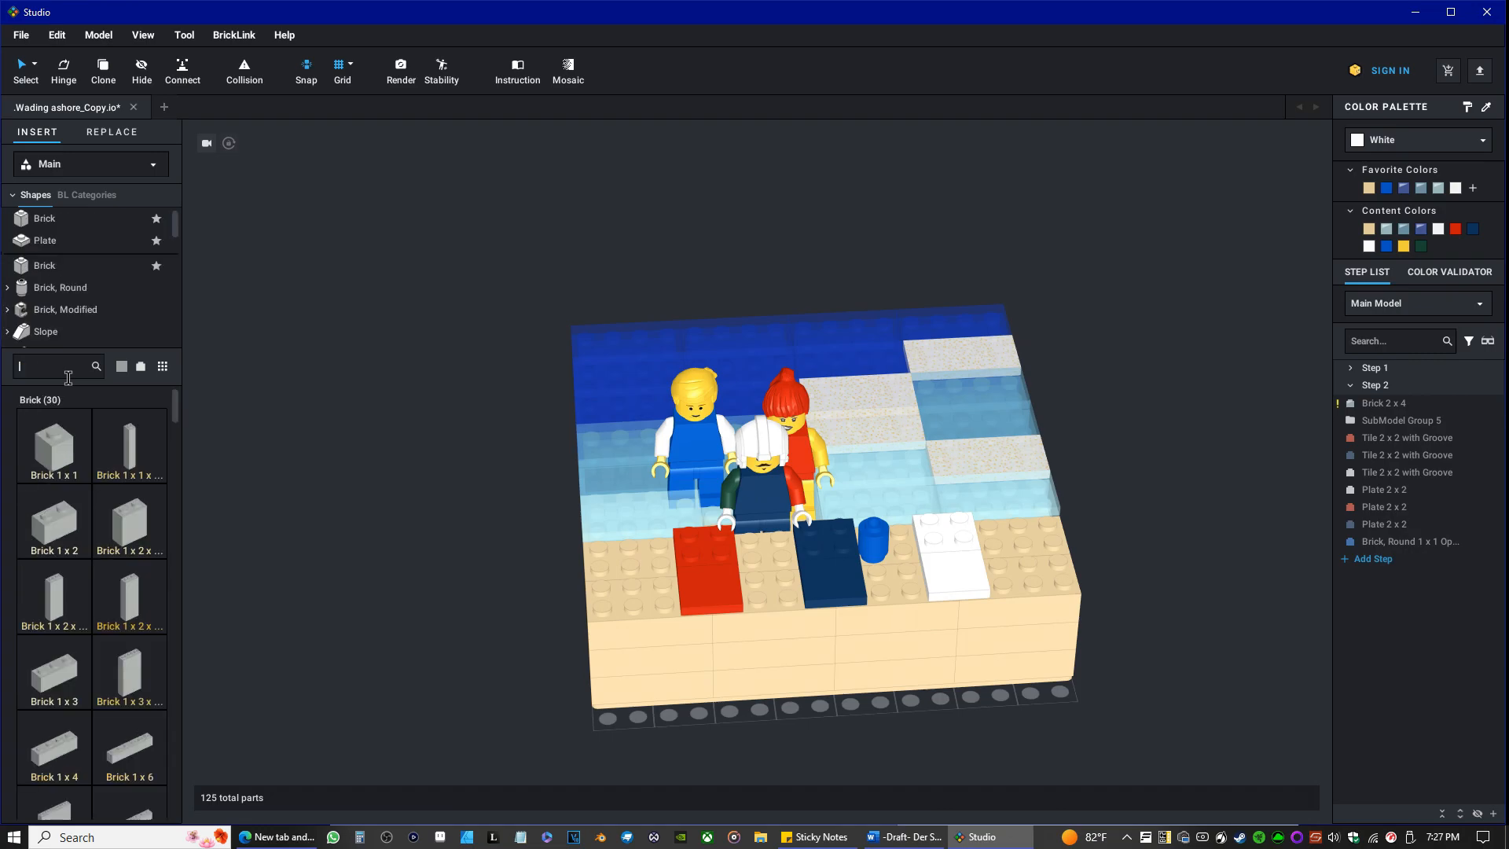
scroll(69, 287, down, 5)
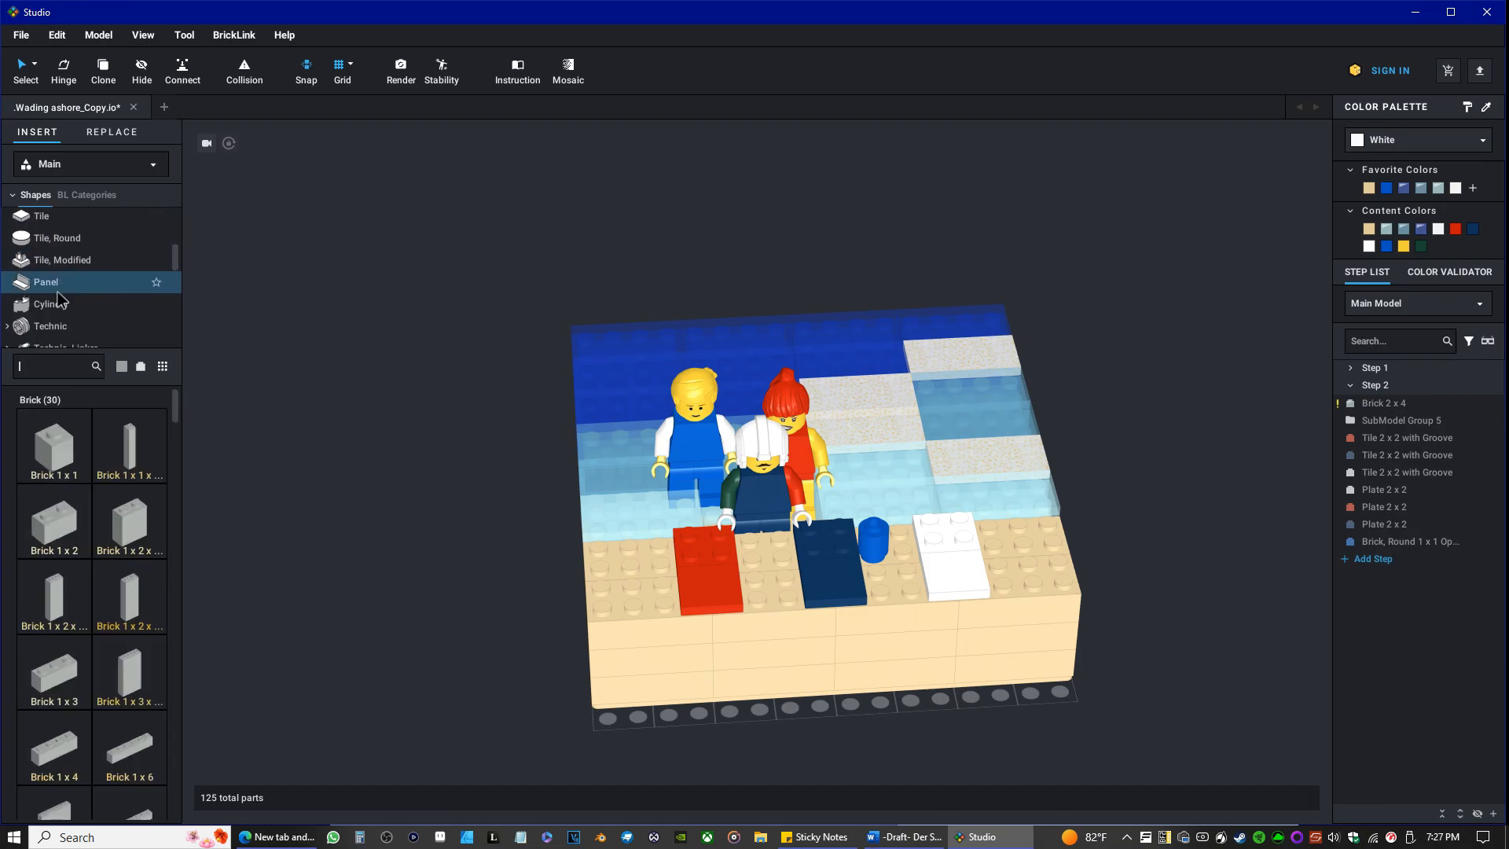
scroll(60, 299, down, 2)
click(35, 232)
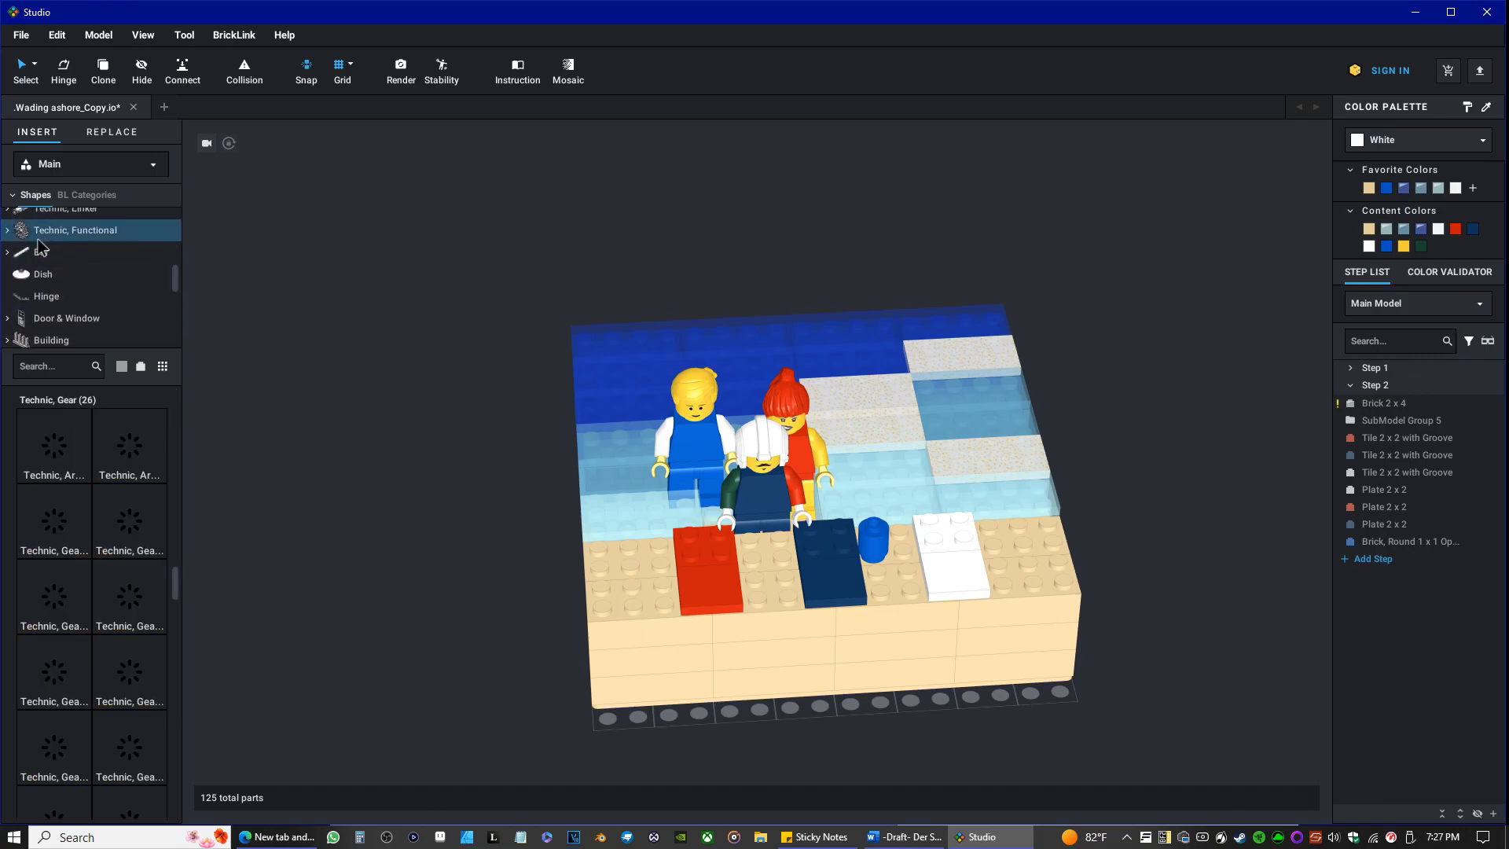
click(27, 251)
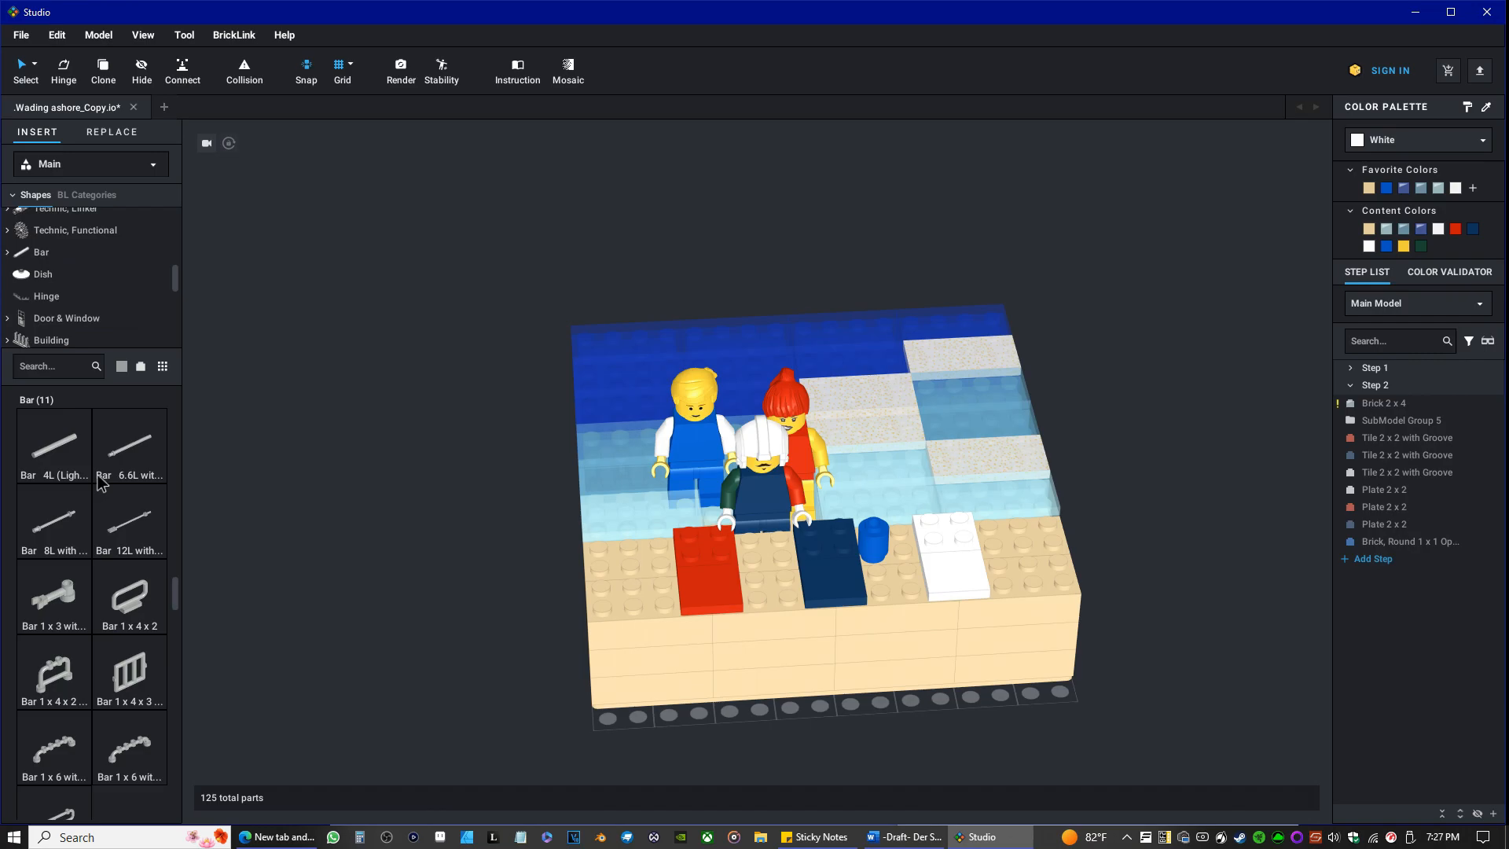
Place a Light Gray Antenna 4H - Round Top upright on the tan shore, just right of the white towel near the water.
scroll(103, 511, down, 5)
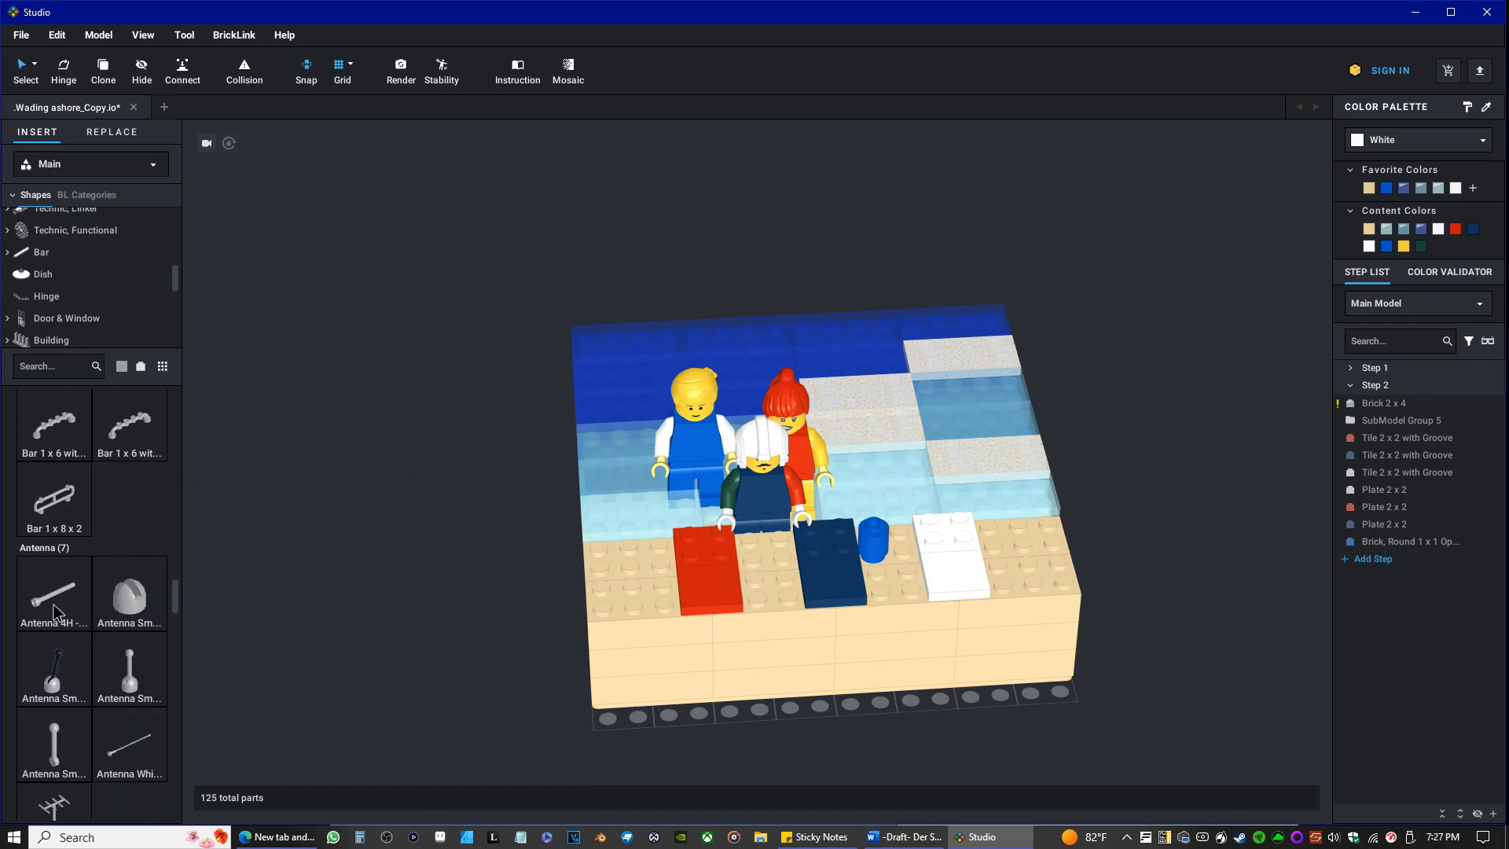
drag(47, 593, 998, 554)
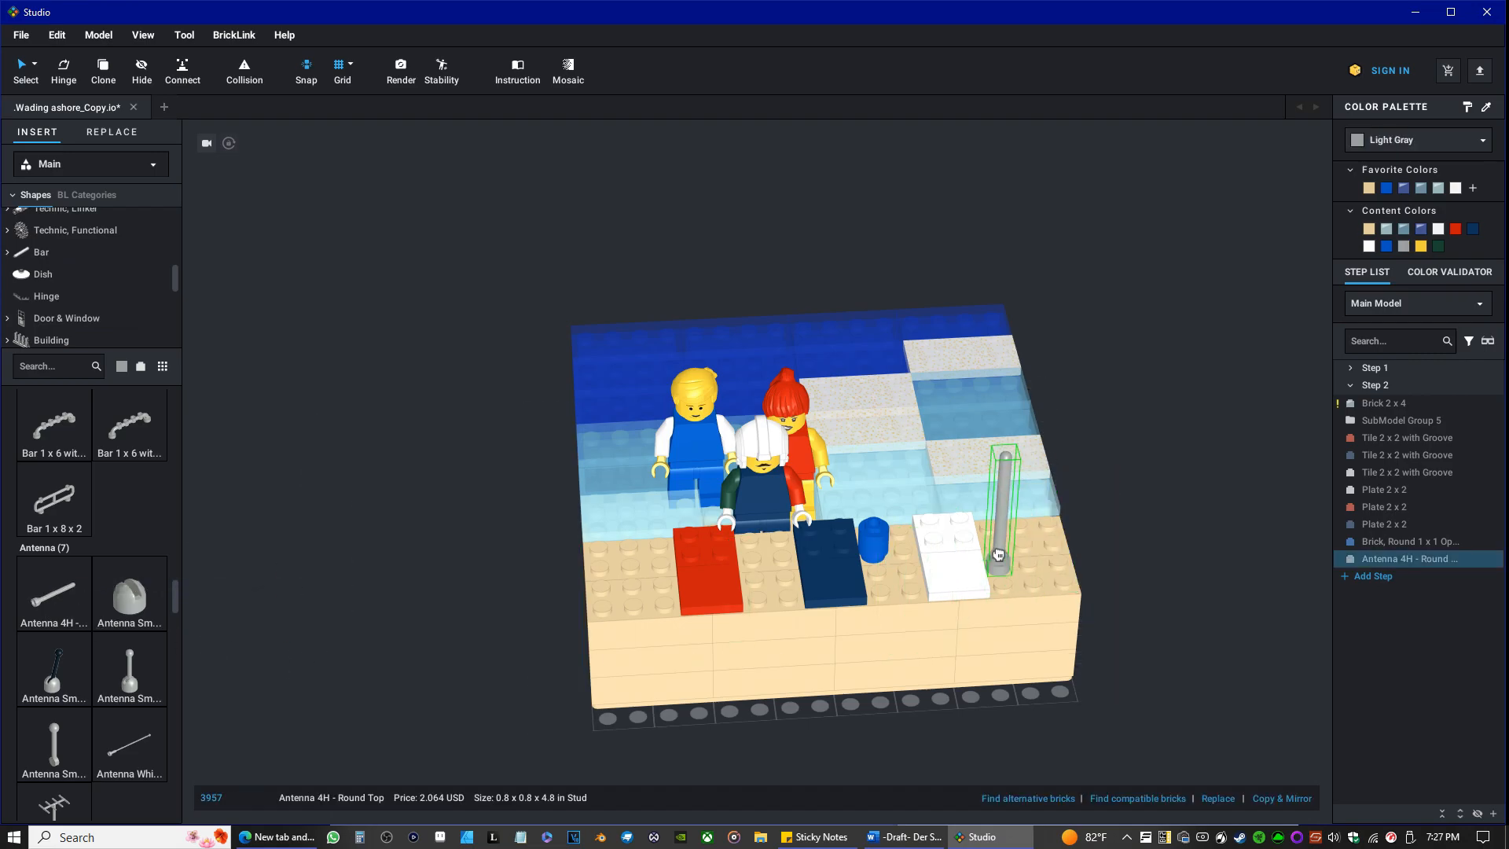
drag(999, 554, 995, 546)
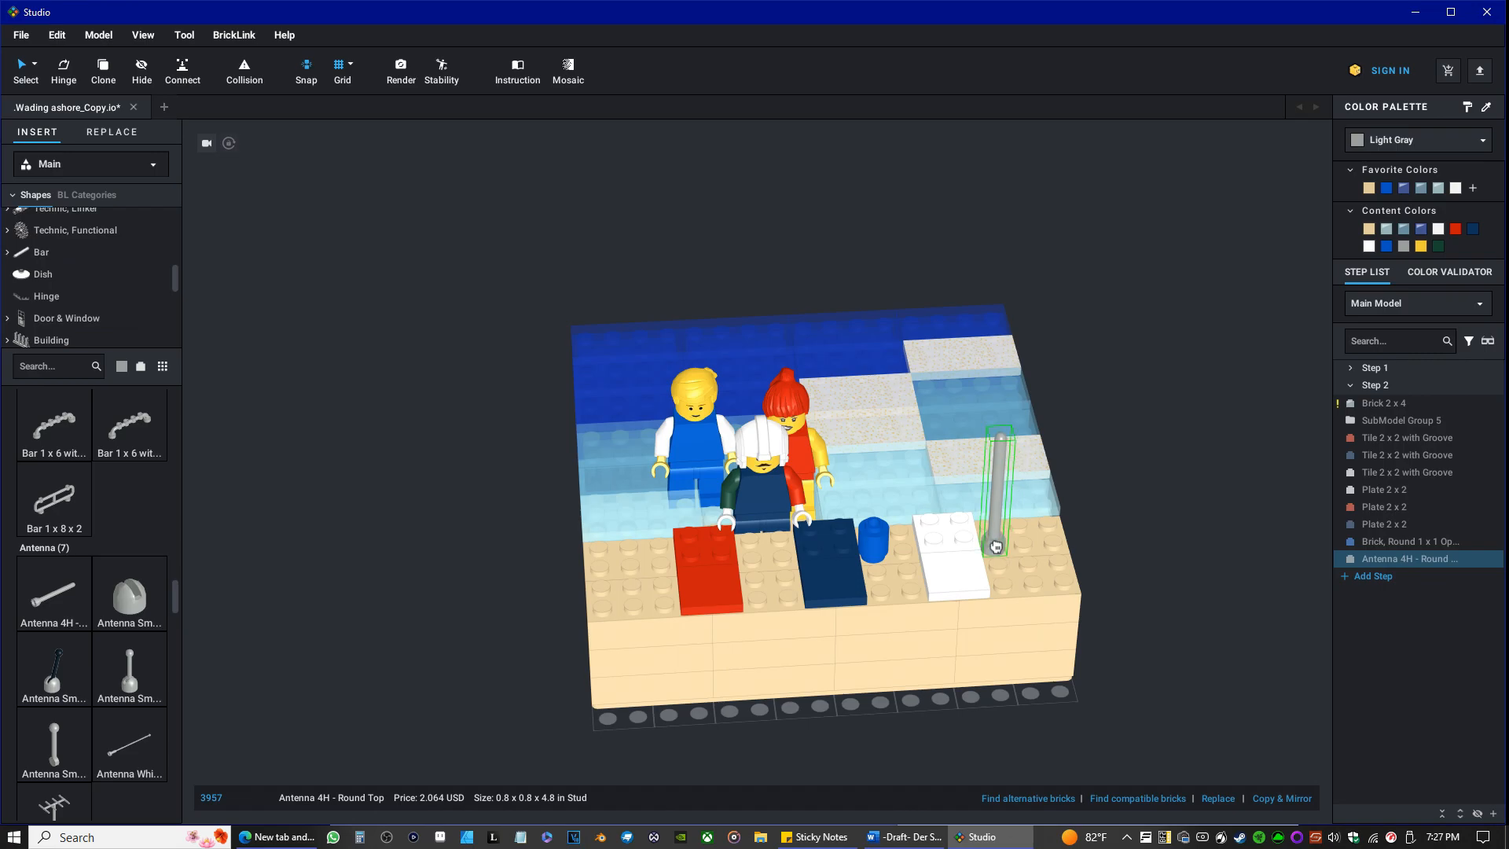
key(ctrl+c)
key(ctrl+v)
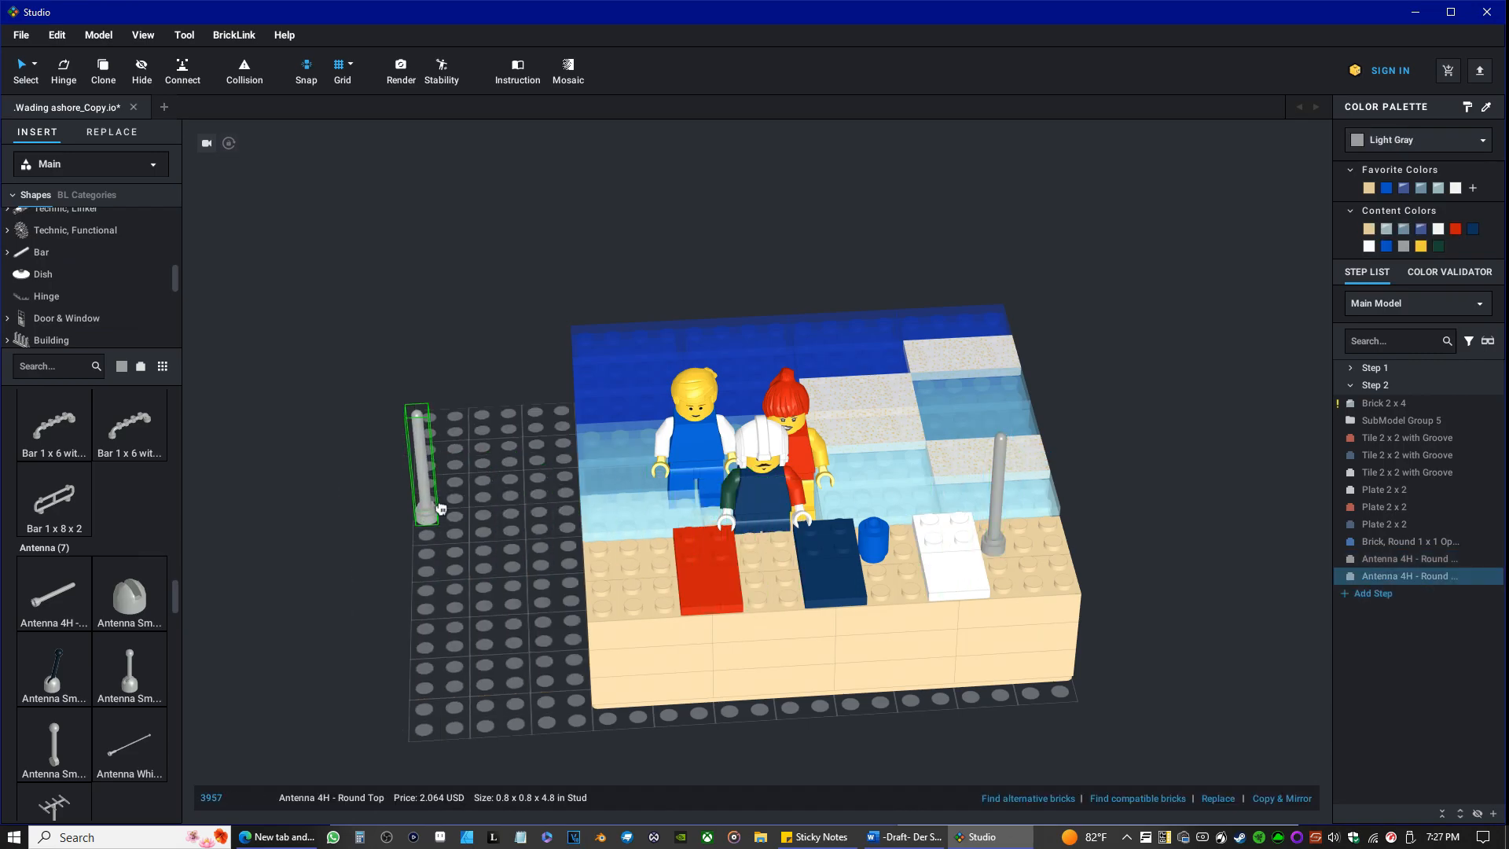
key(Escape)
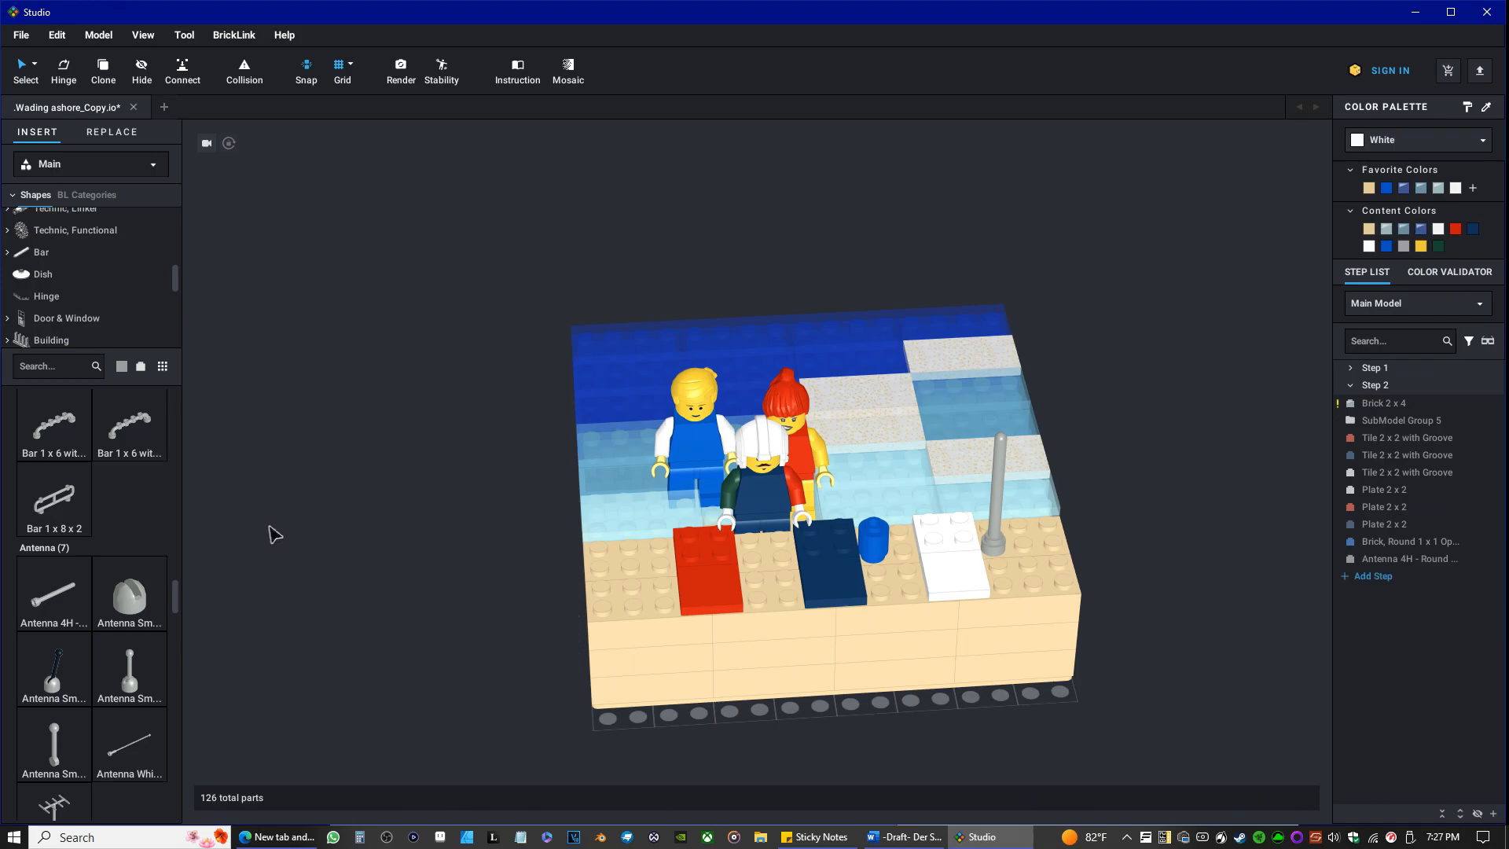
Show the library's Dish category and try a Light Gray Dish 8 x 8 Inverted on top of the antenna as an umbrella canopy.
click(63, 274)
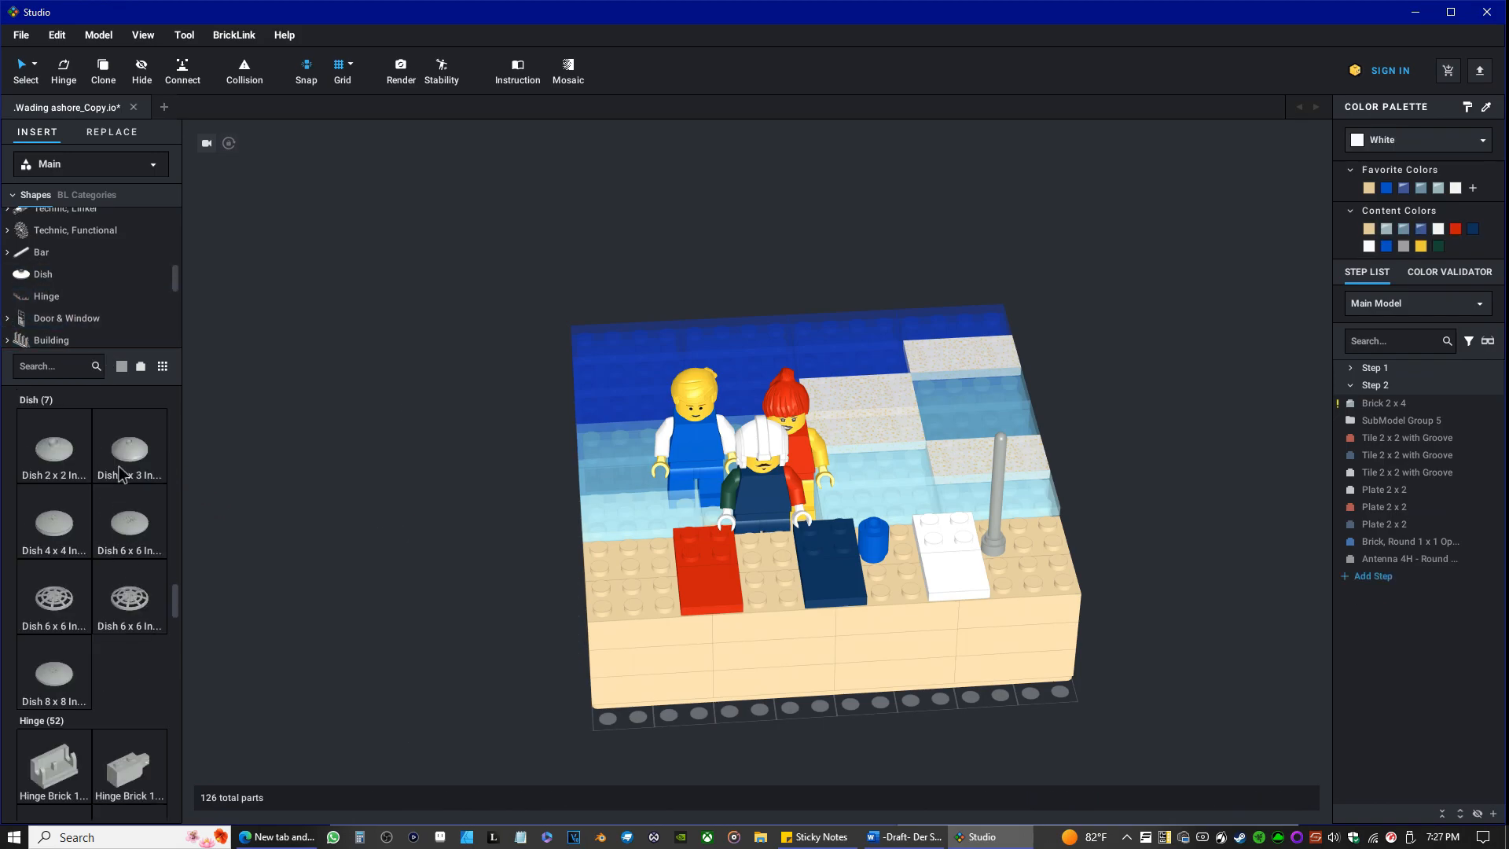
click(129, 454)
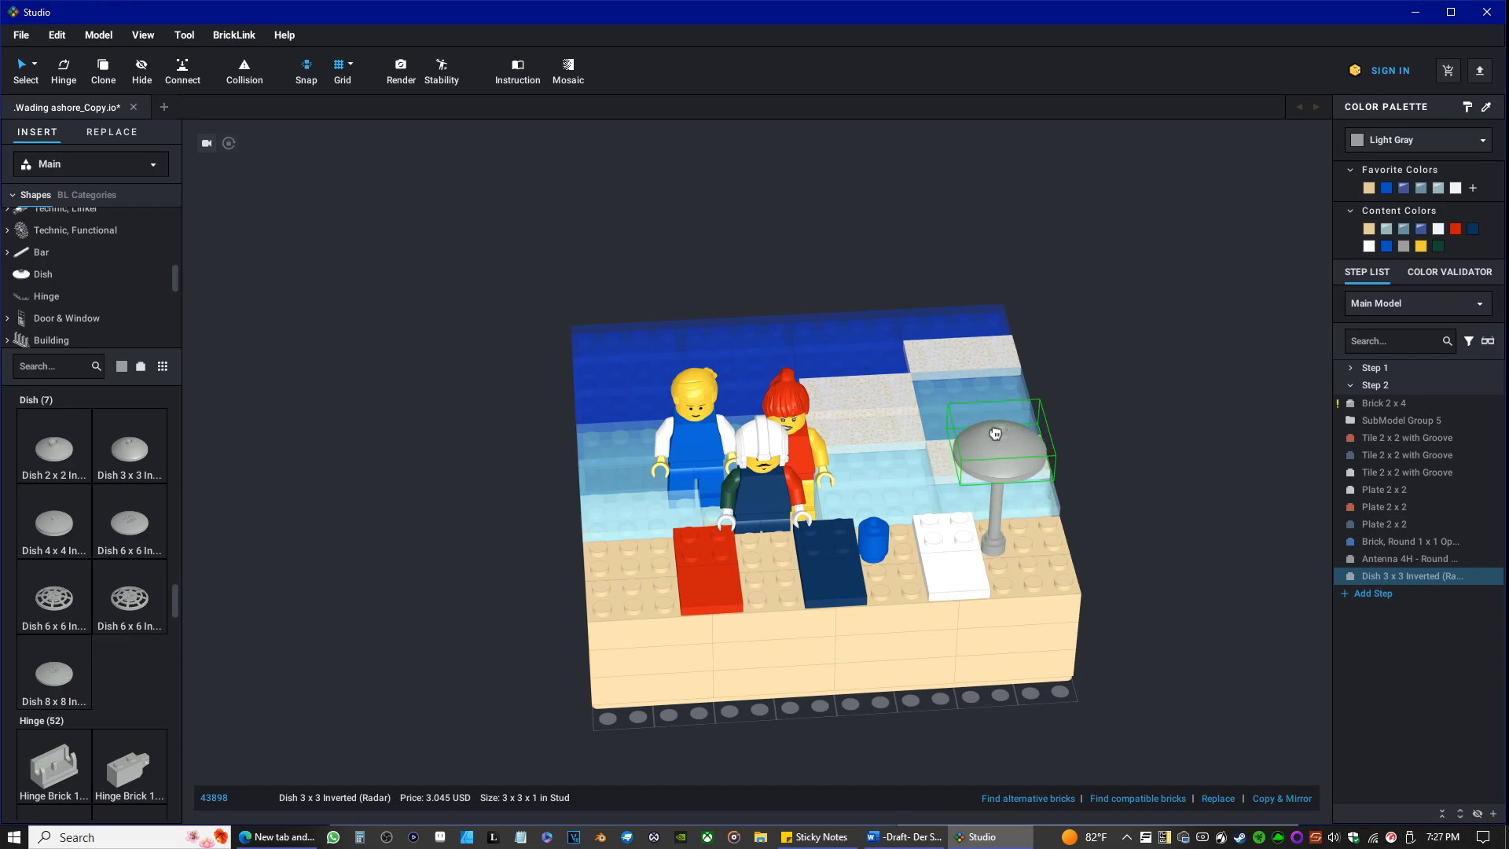
click(71, 678)
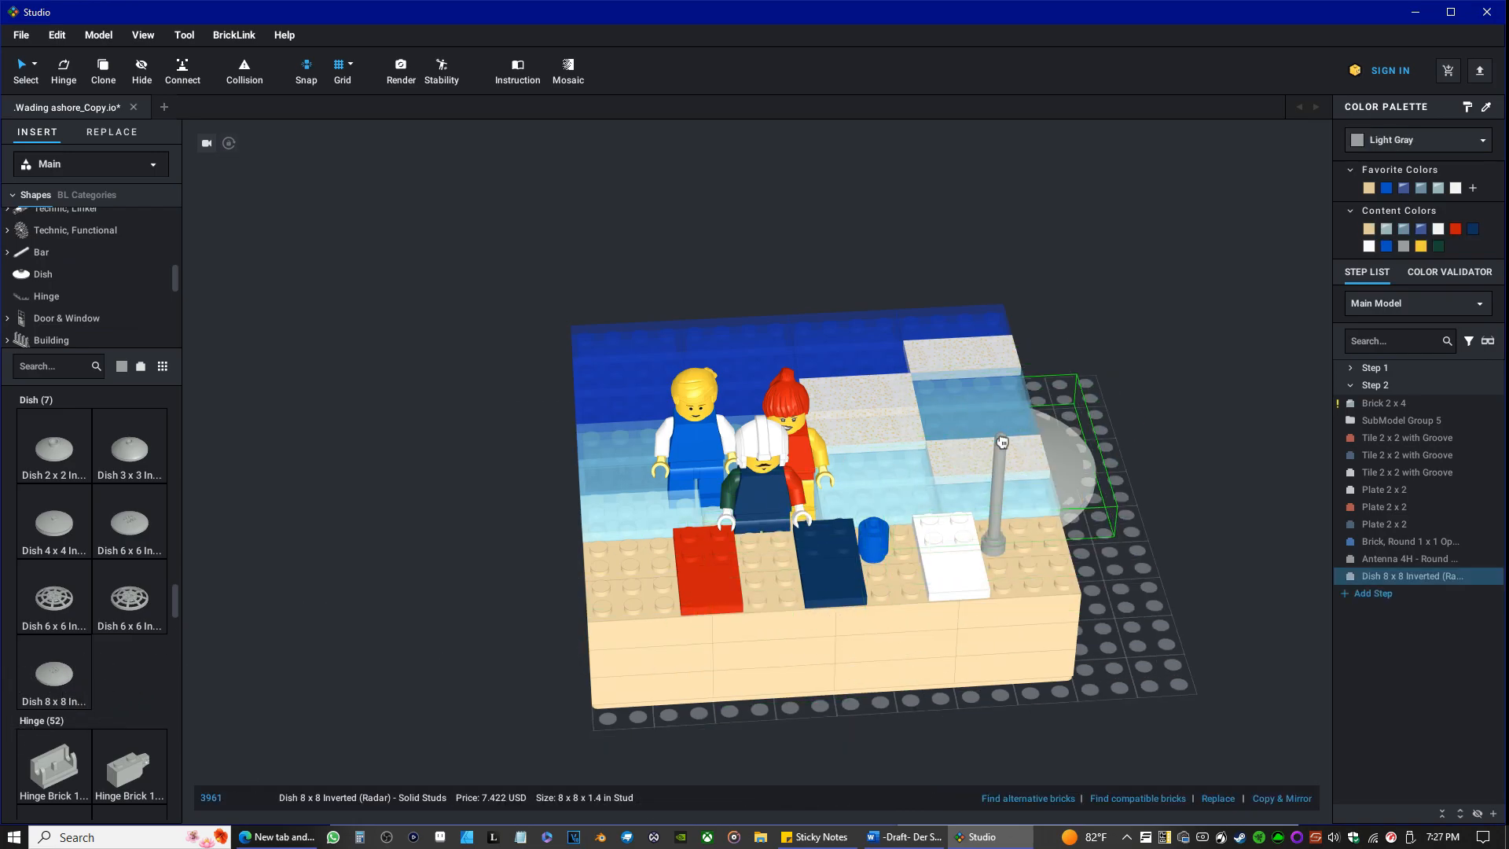
right_drag(949, 501, 965, 456)
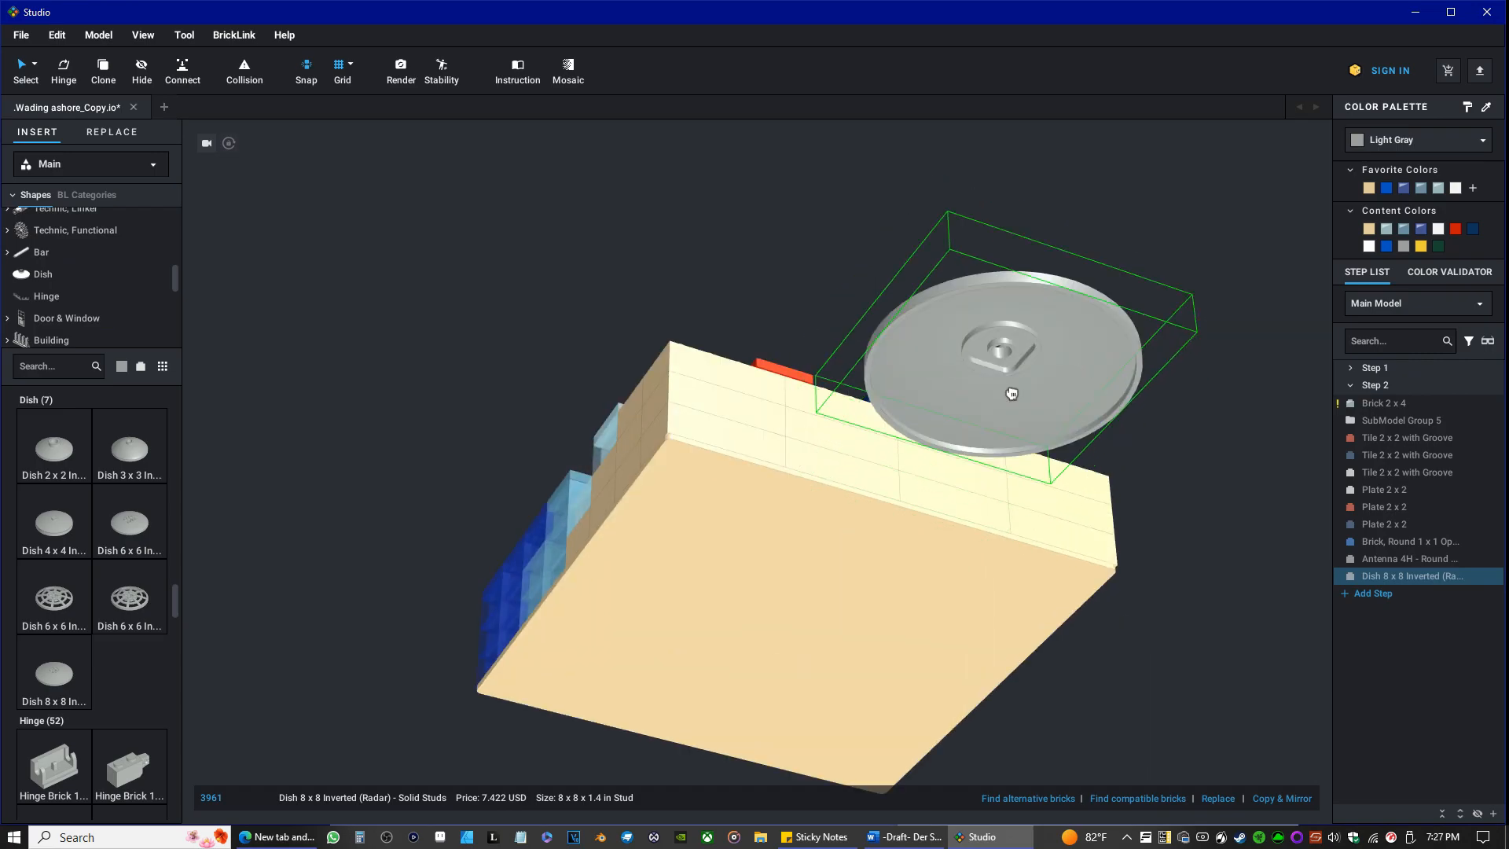
click(1009, 391)
right_drag(953, 546, 928, 595)
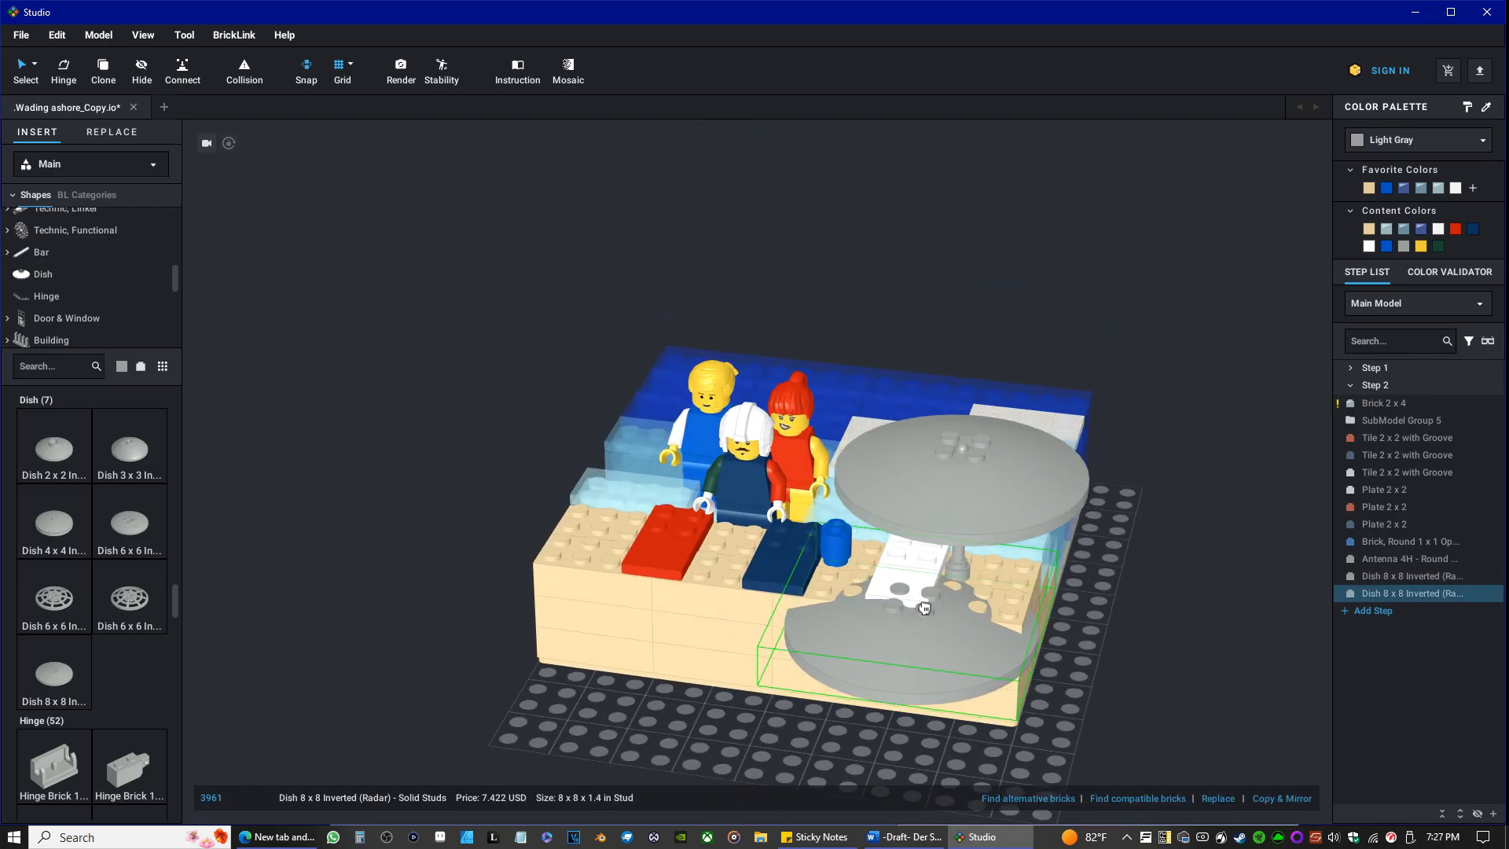
scroll(498, 583, up, 2)
mouse_move(499, 588)
right_down()
mouse_move(515, 563)
mouse_move(499, 575)
right_up()
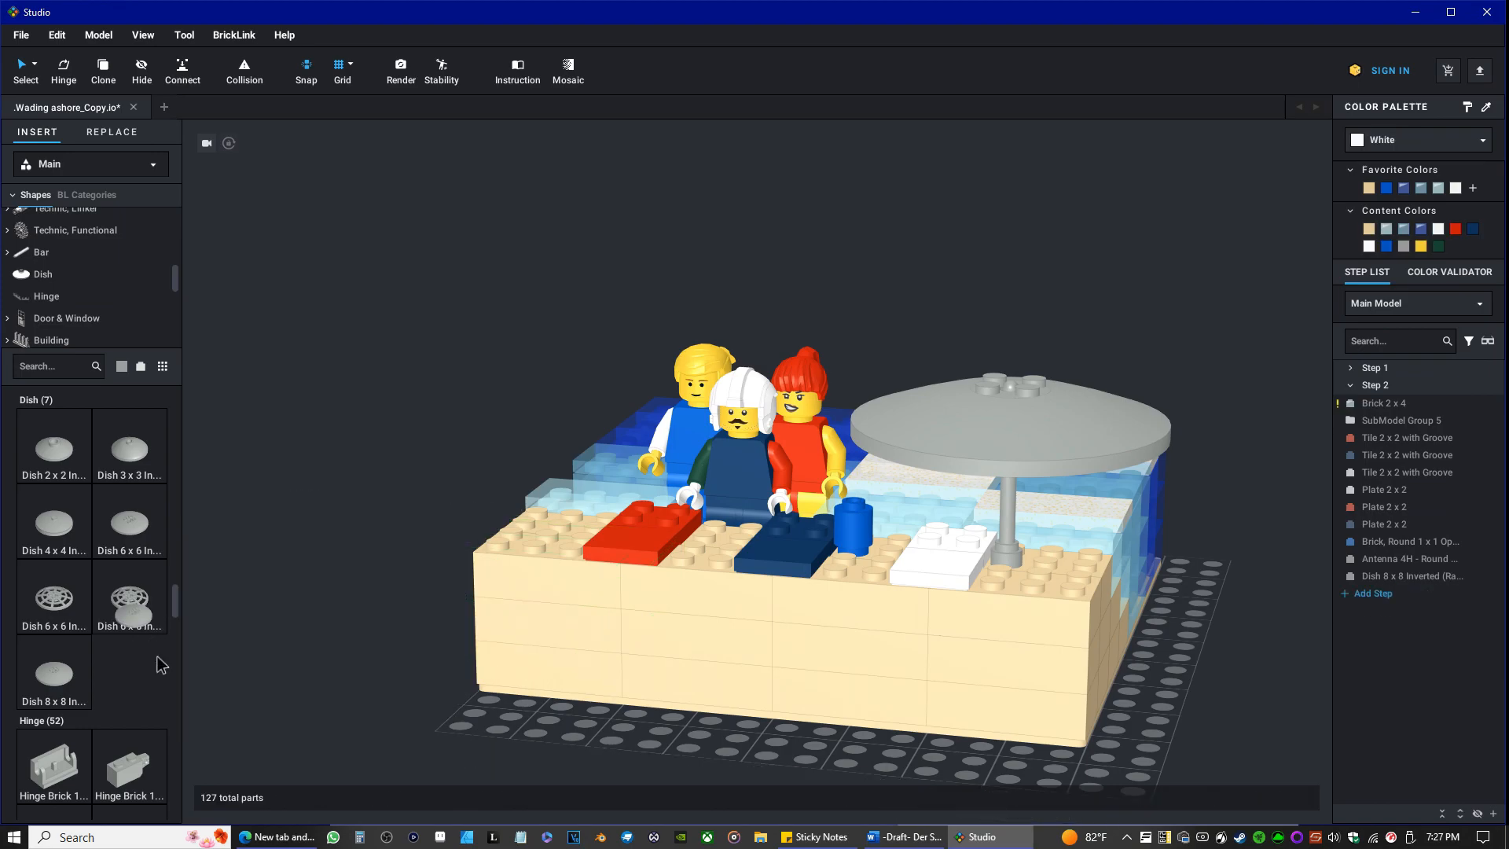
key(Escape)
drag(1033, 442, 393, 499)
key(Delete)
Try a Light Gray Dish 2 x 2 Inverted on top of the antenna and discard it.
scroll(136, 629, up, 2)
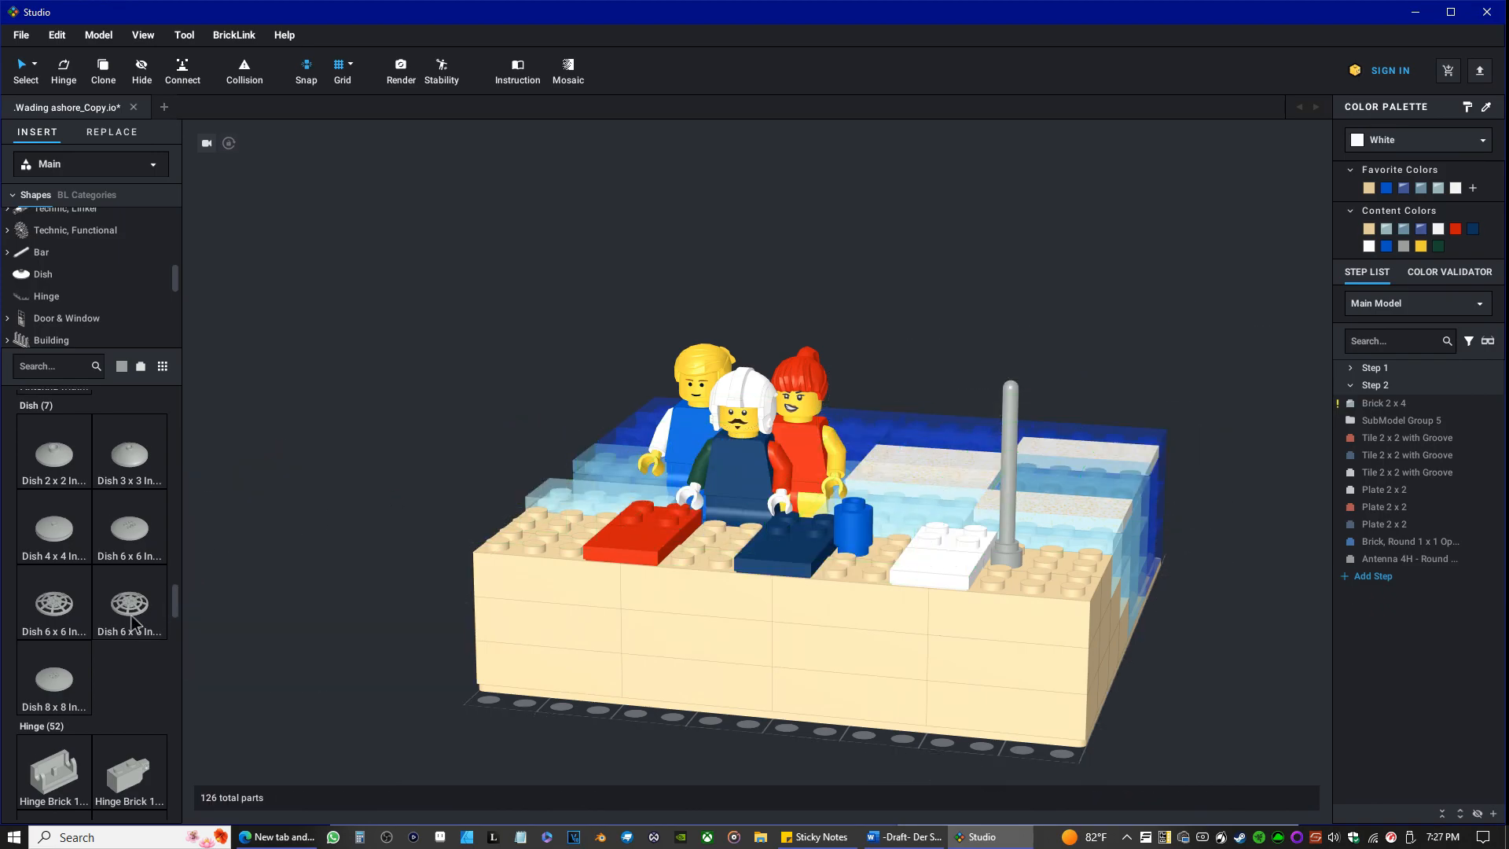
click(64, 621)
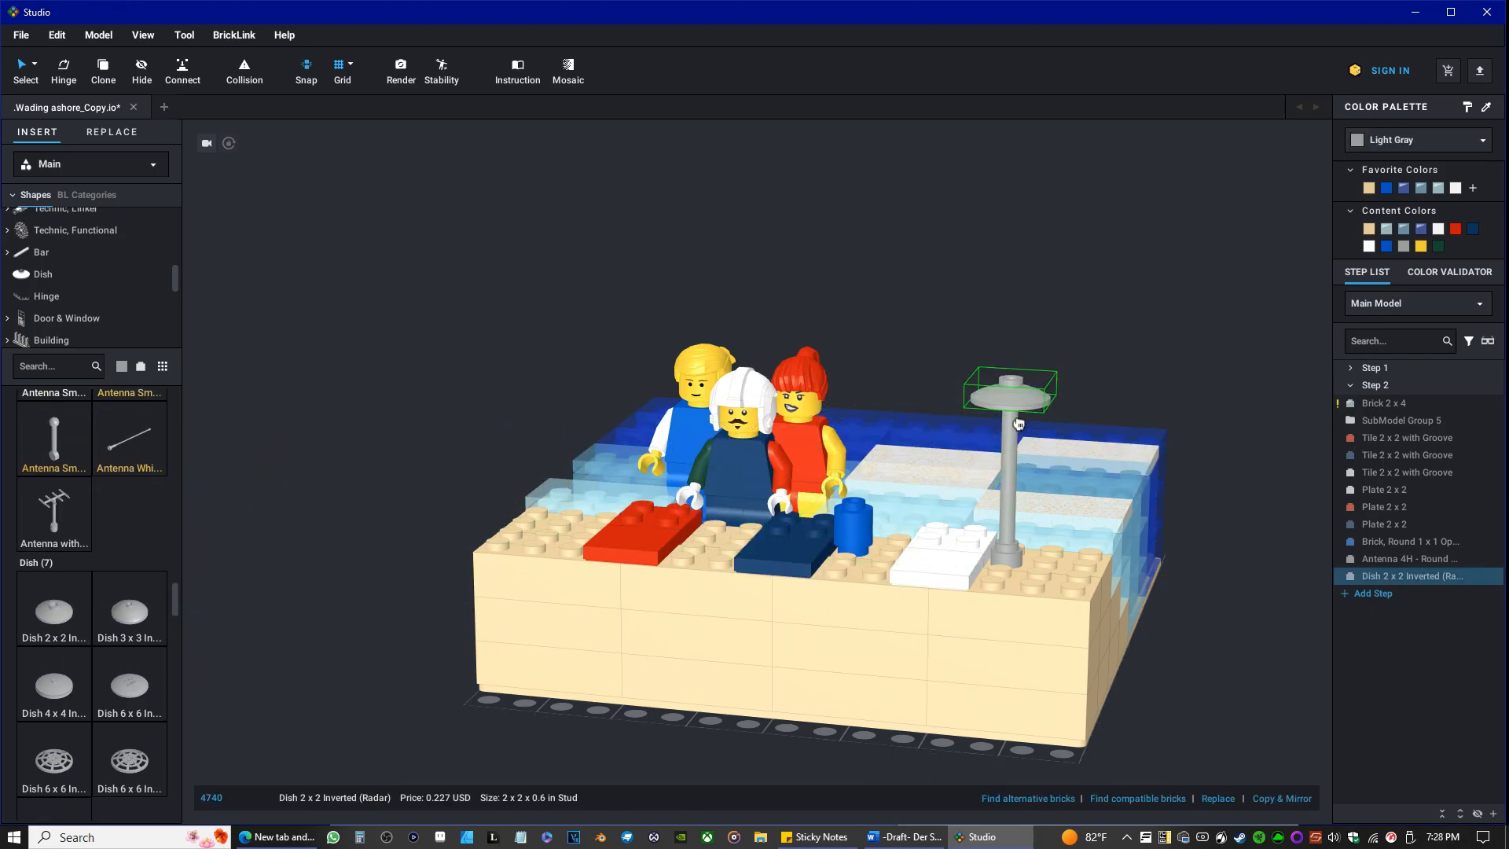
key(Delete)
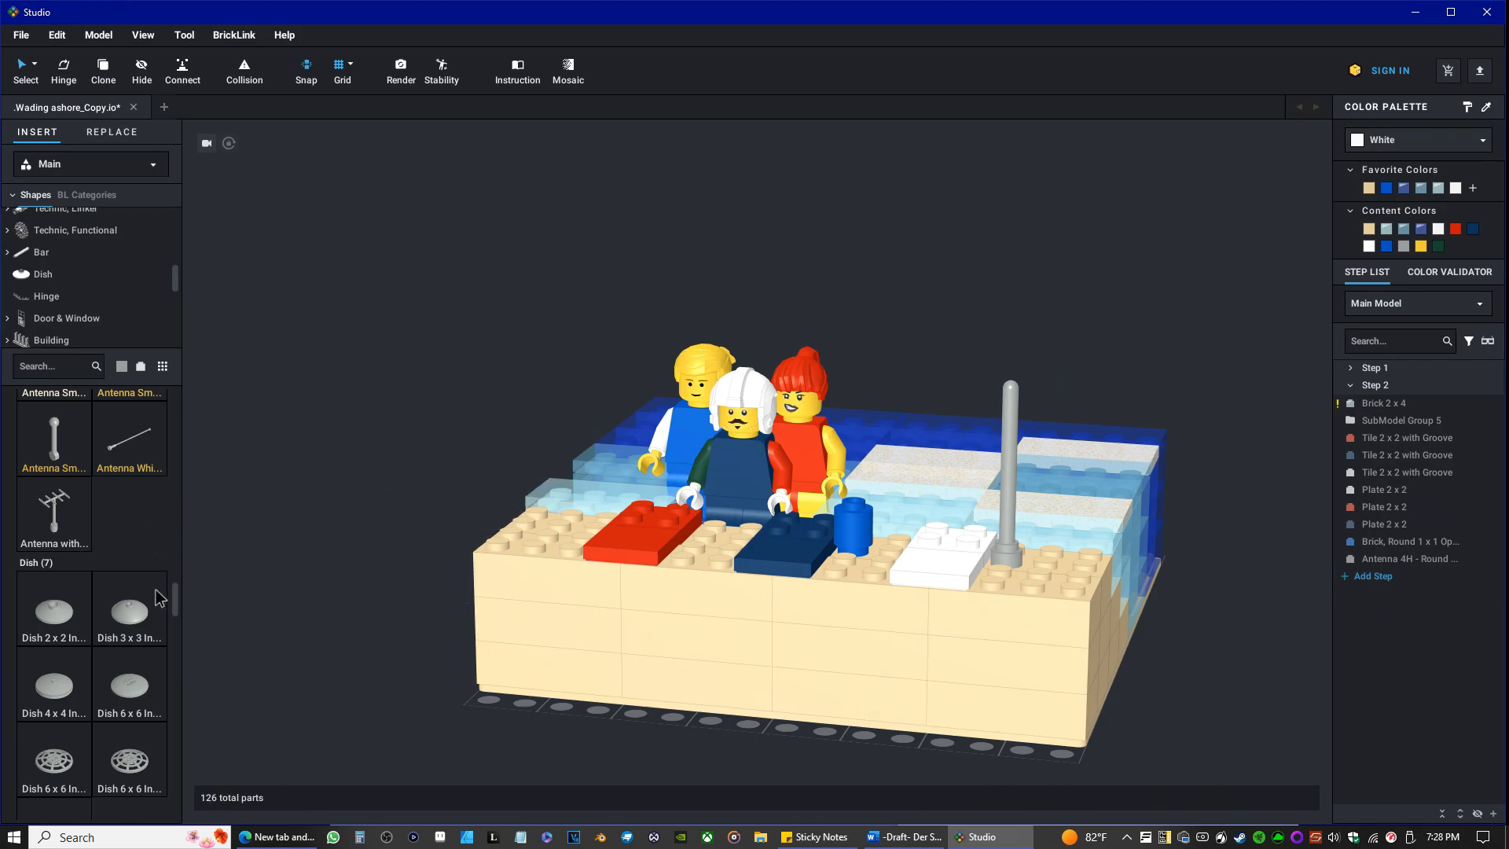
Try a Light Gray Dish 4 x 4 Inverted on top of the antenna as the umbrella canopy.
click(73, 695)
click(1026, 410)
right_drag(1054, 337, 1002, 595)
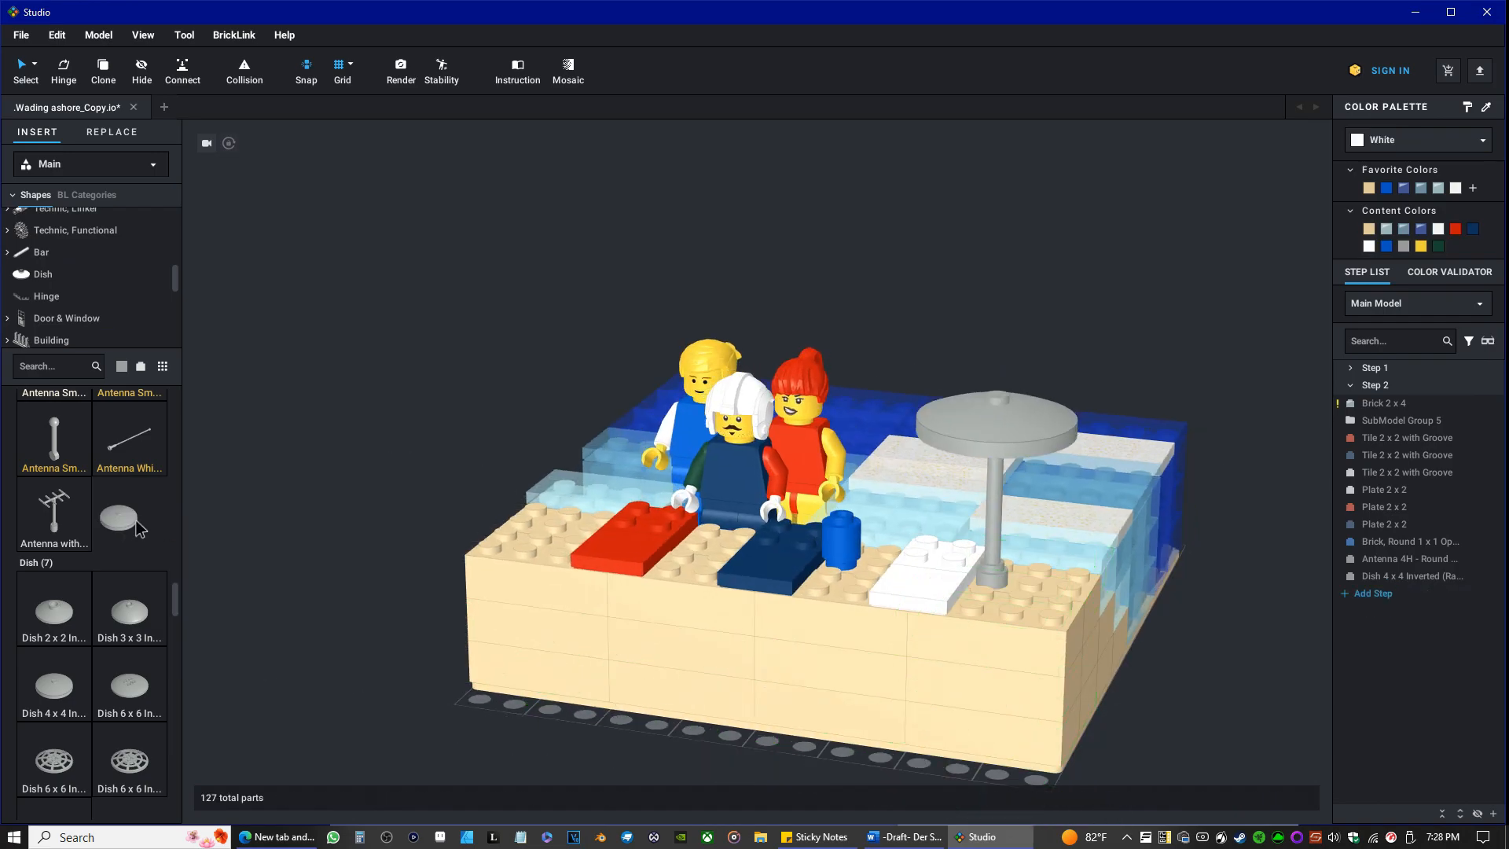
Set the library's part color to Red from the red color group.
click(127, 367)
click(153, 453)
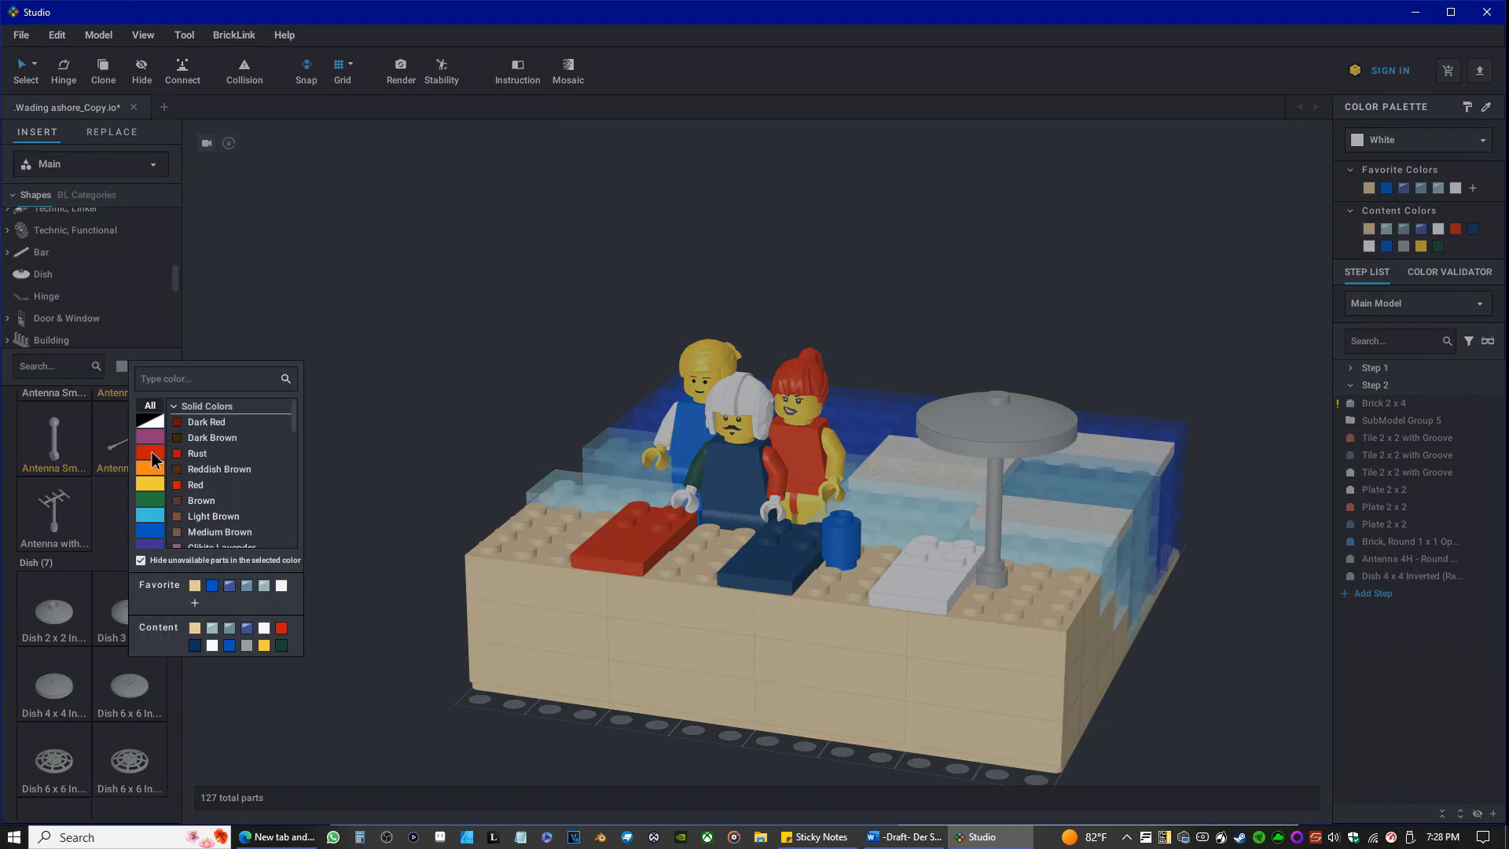
click(198, 485)
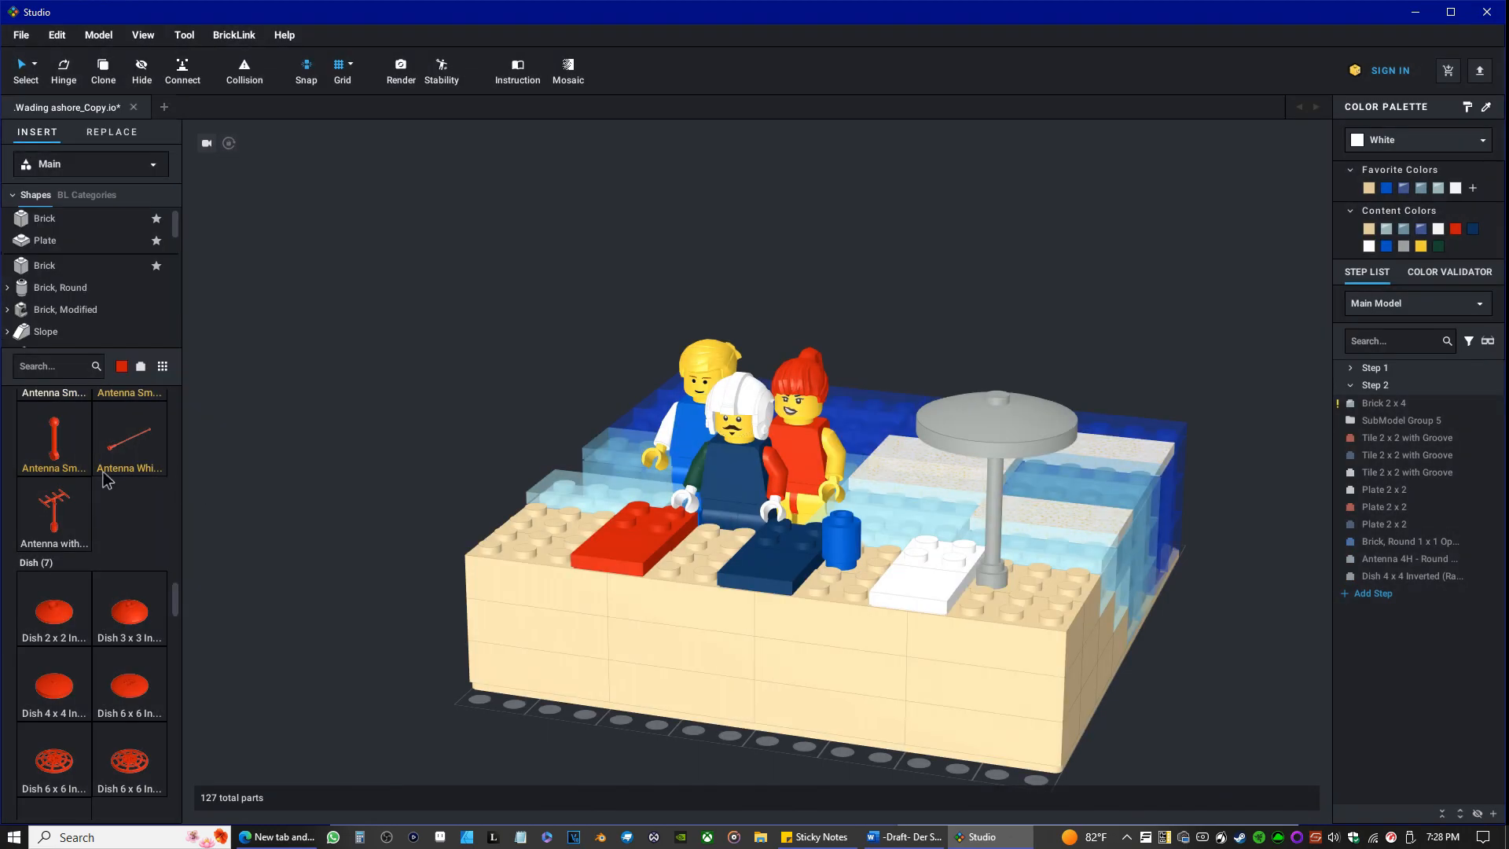
scroll(130, 542, down, 4)
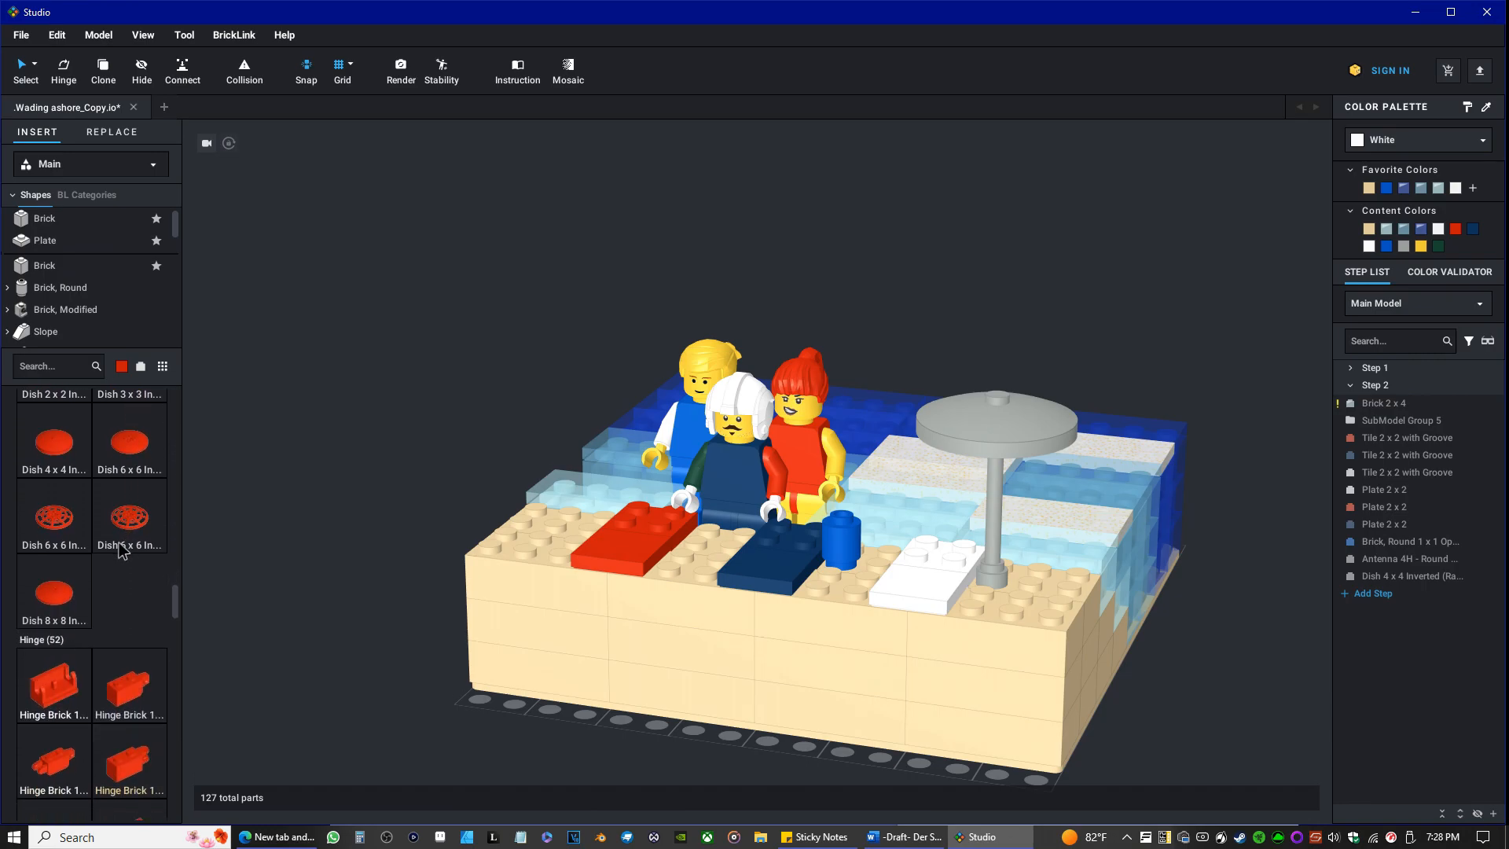
Remove the gray dish from the antenna, try a Red Dish 6 x 6 Inverted in its place and delete it.
drag(1008, 413, 288, 530)
key(Delete)
drag(55, 454, 138, 659)
drag(119, 537, 1001, 409)
drag(1003, 403, 318, 454)
key(Delete)
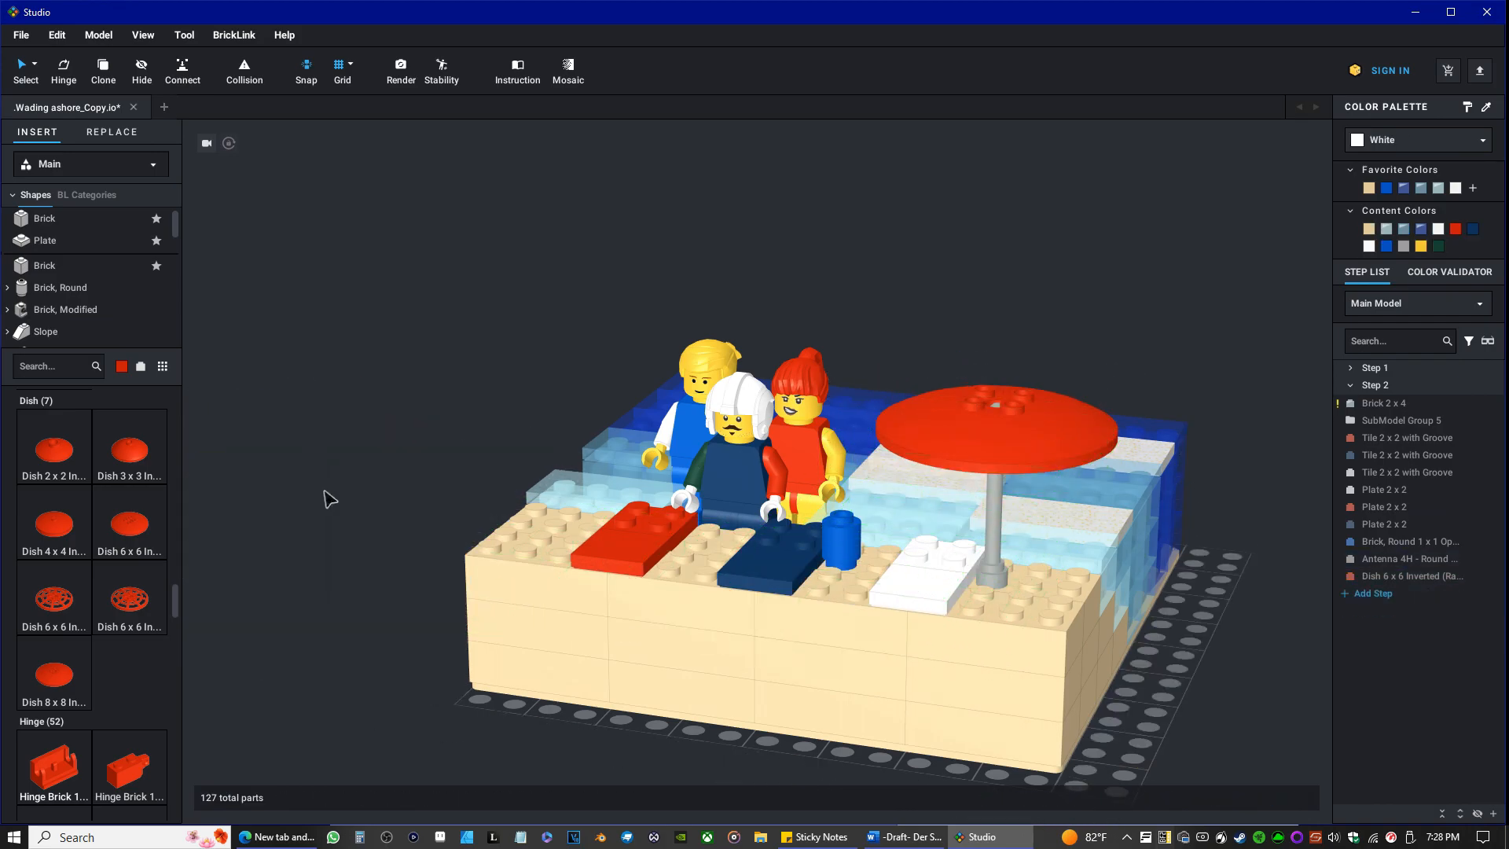
mouse_move(380, 482)
right_down()
mouse_move(396, 419)
mouse_move(395, 486)
right_up()
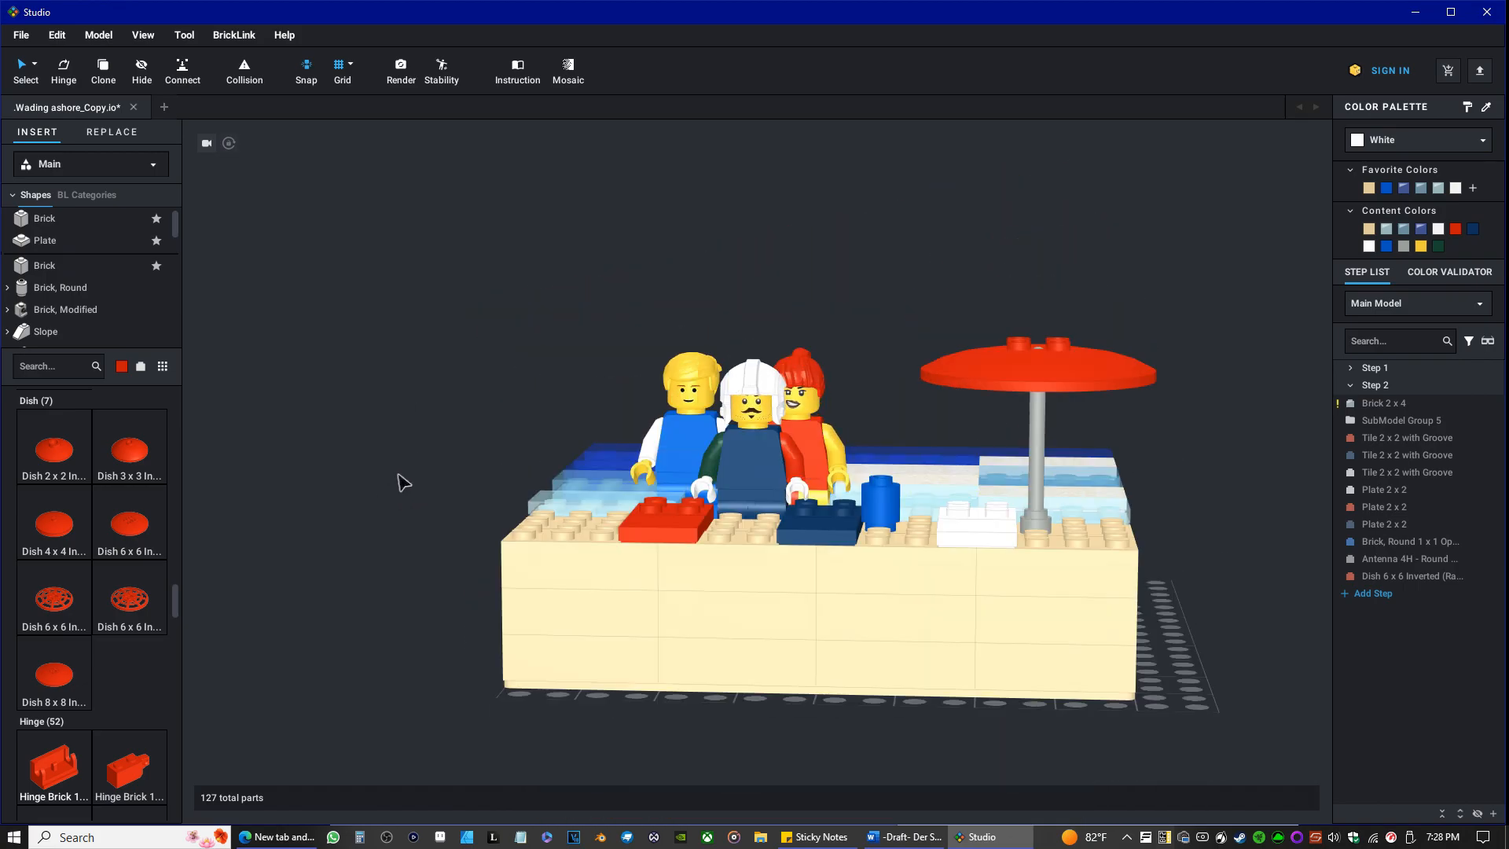
click(987, 381)
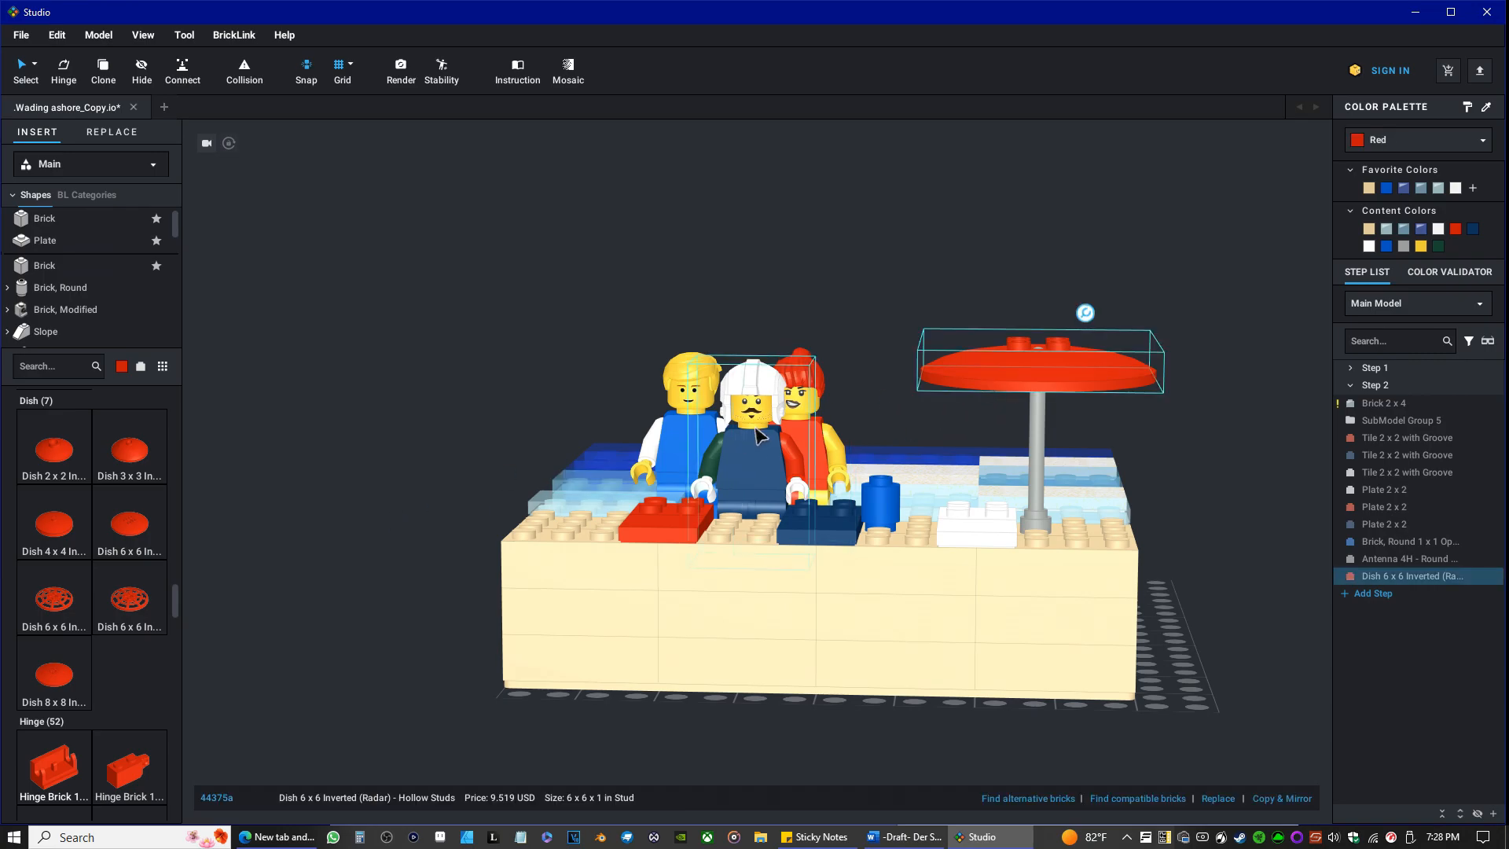
key(Delete)
Set the library's part color to White from the black-to-white color group.
click(122, 368)
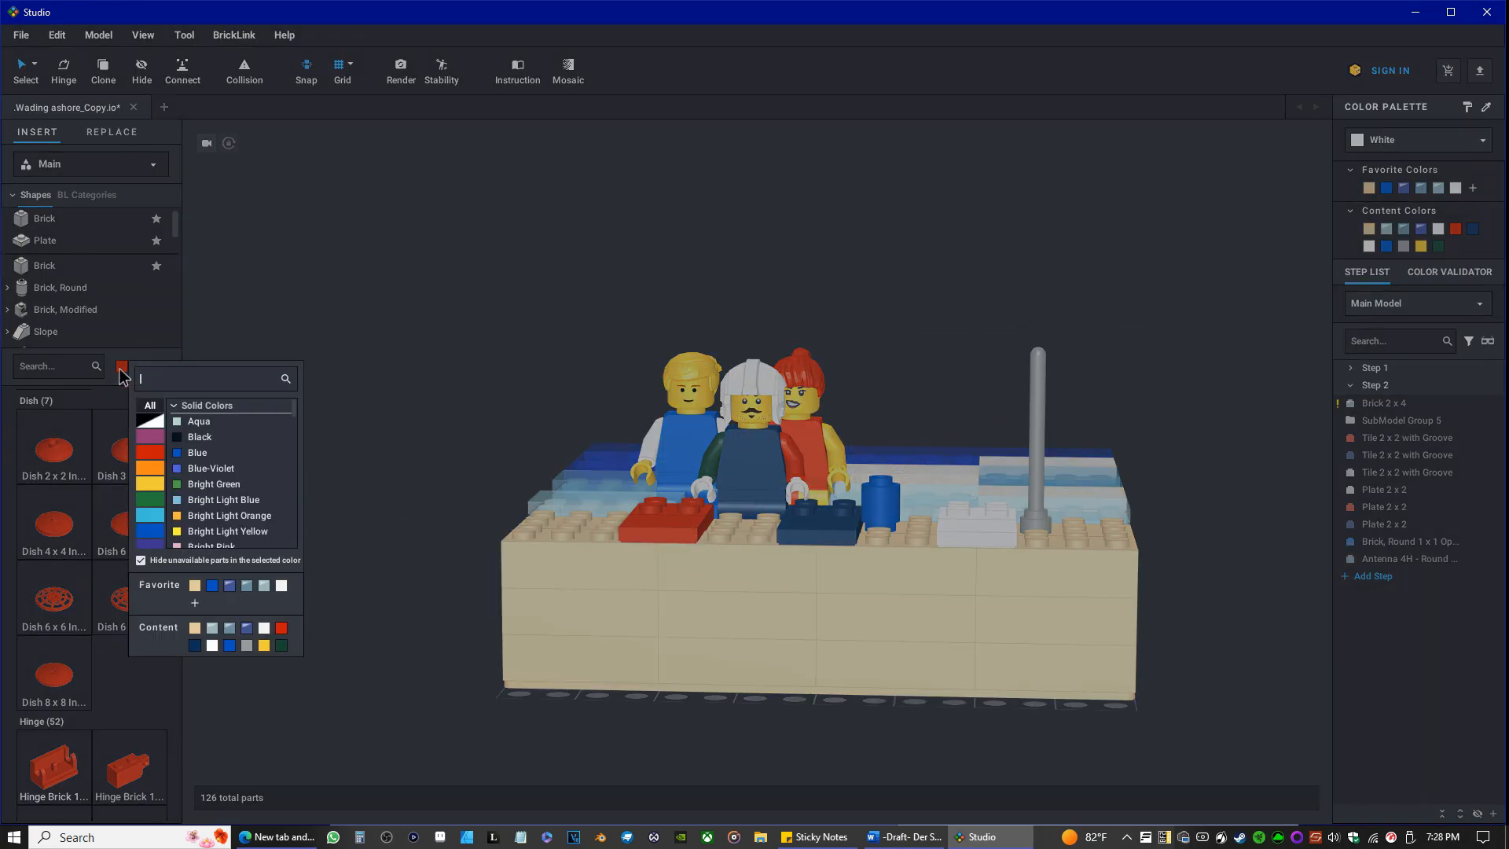
click(148, 422)
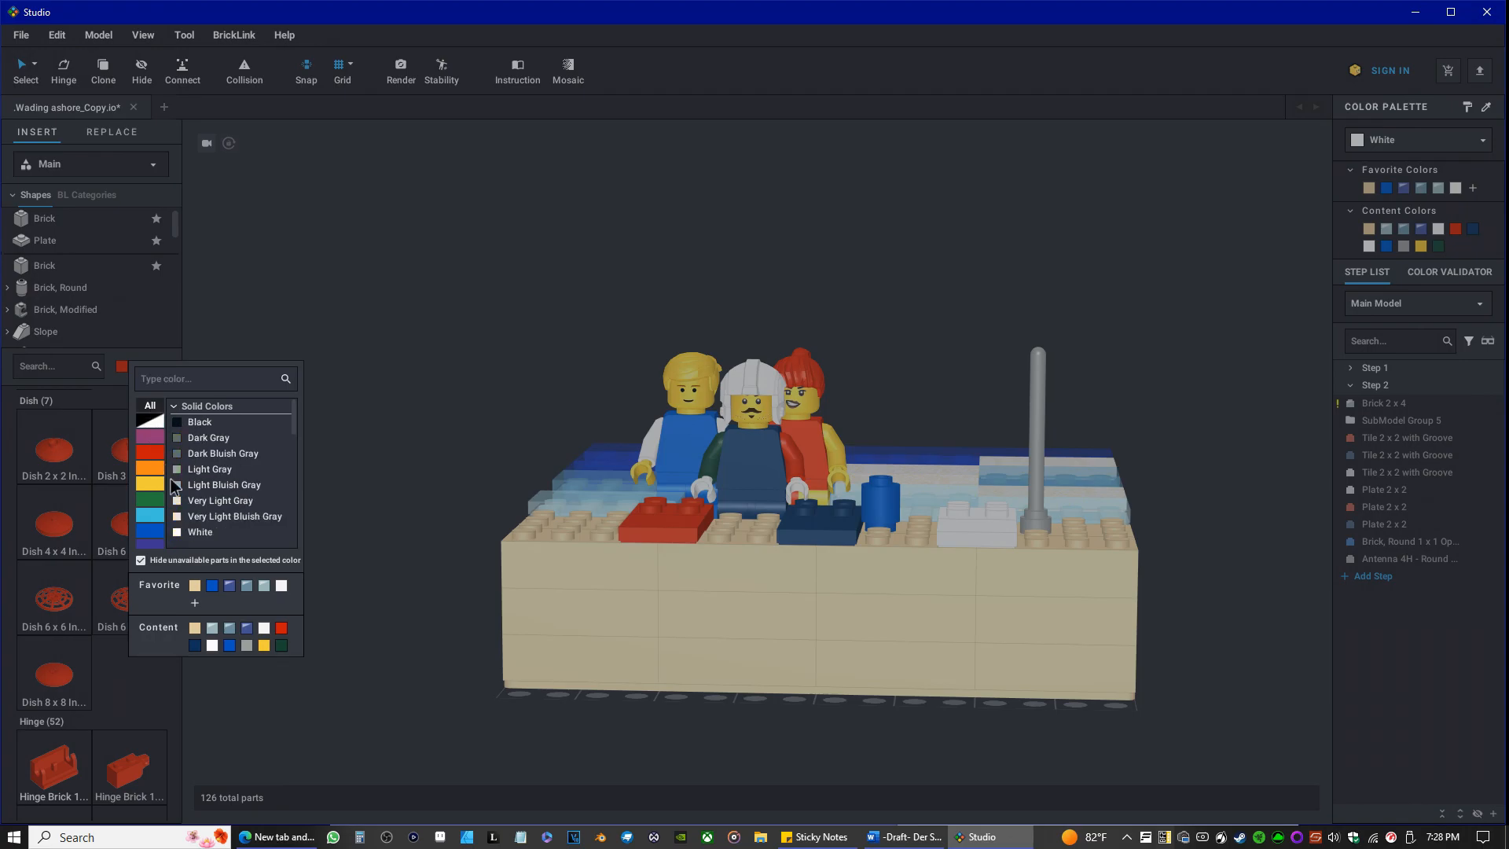
click(196, 532)
Place one White Dish 6 x 6 Inverted (Radar) with hollow studs on top of the antenna as the umbrella canopy.
drag(130, 449, 133, 637)
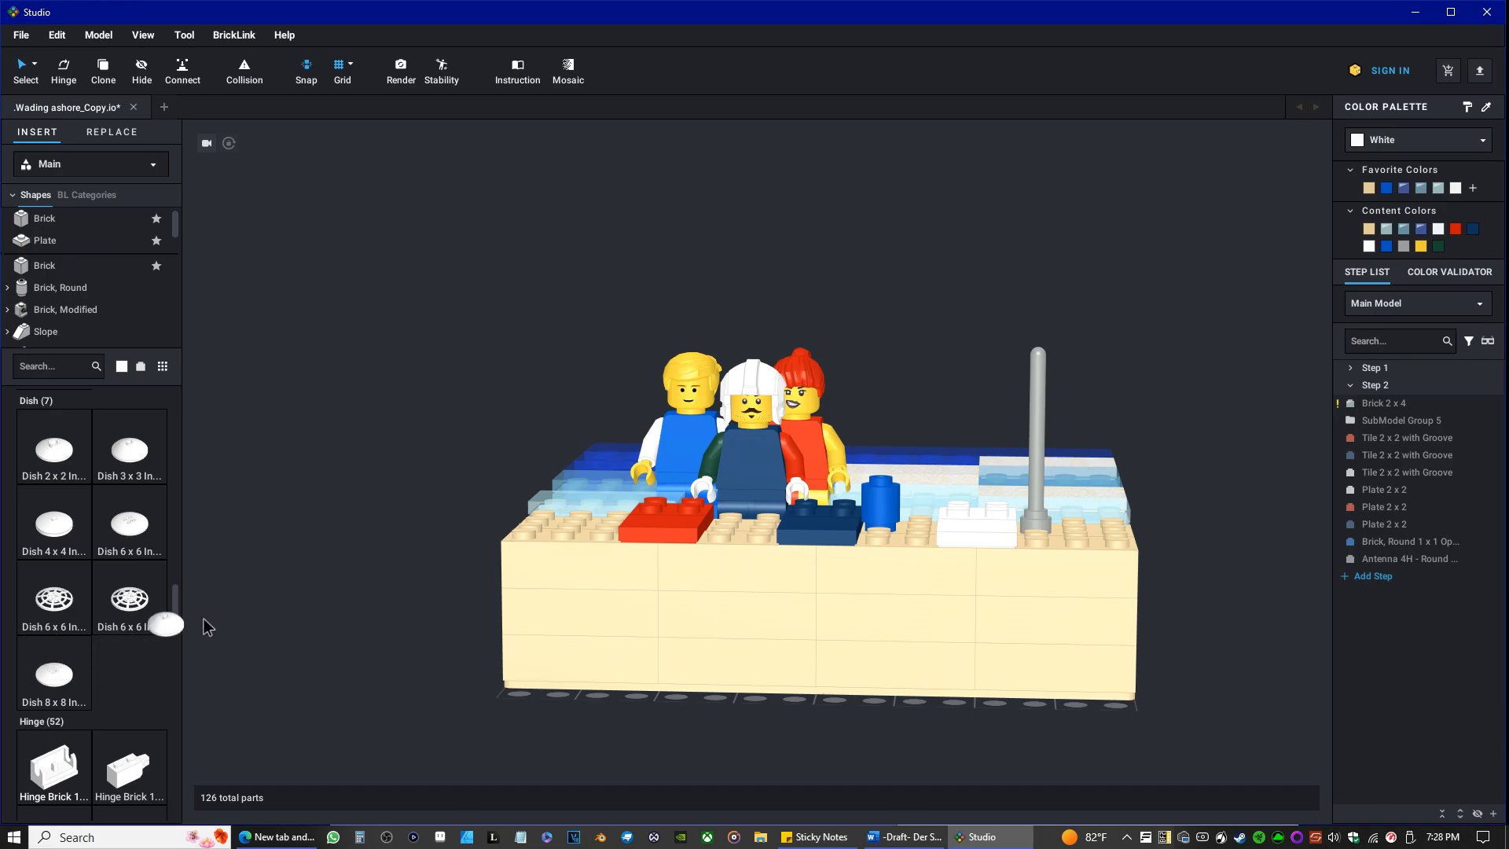
drag(126, 538, 1037, 360)
click(1036, 359)
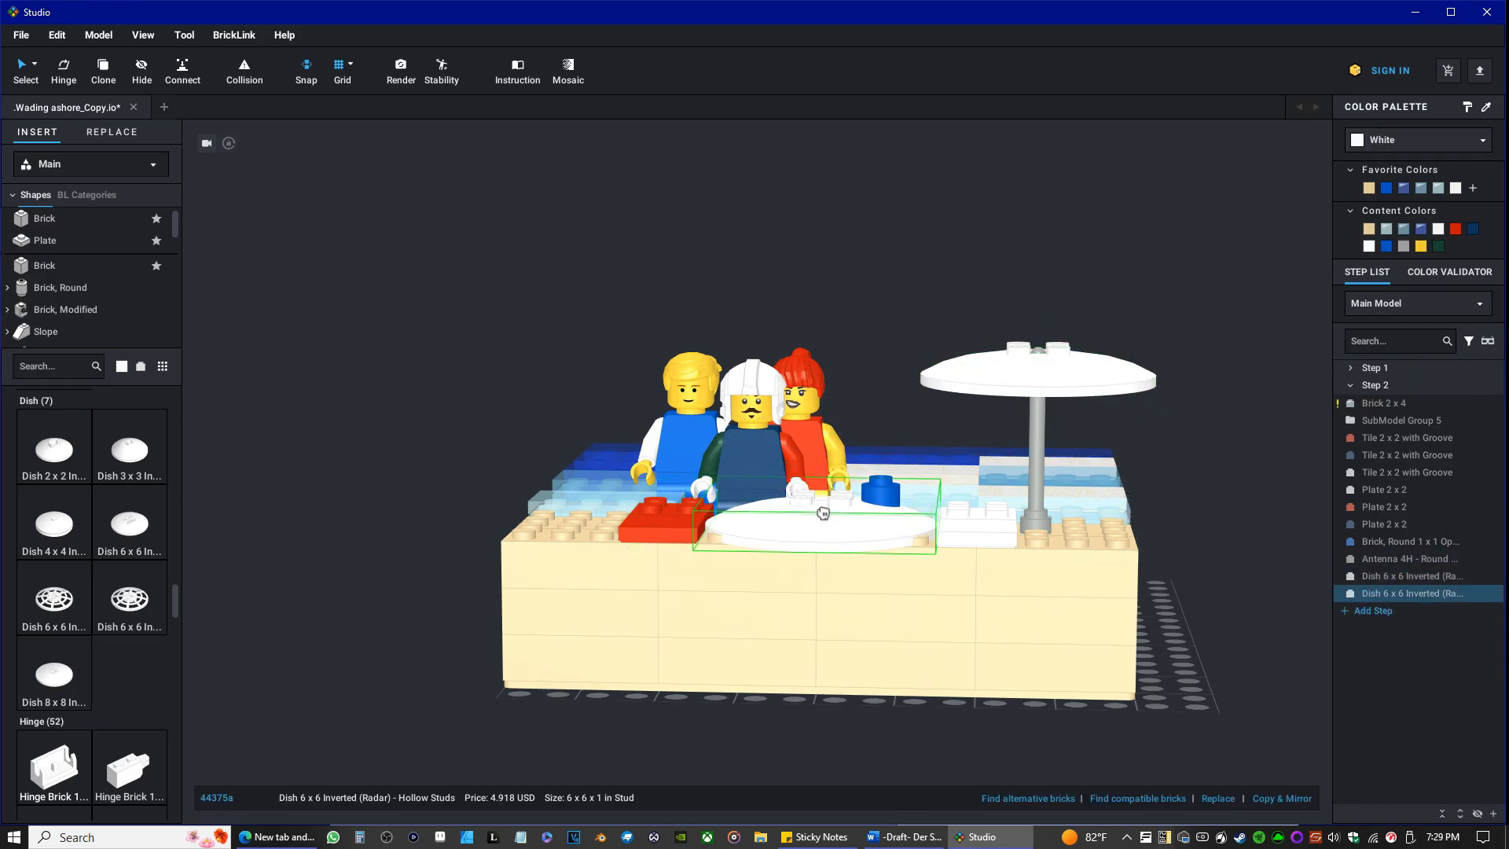
key(Escape)
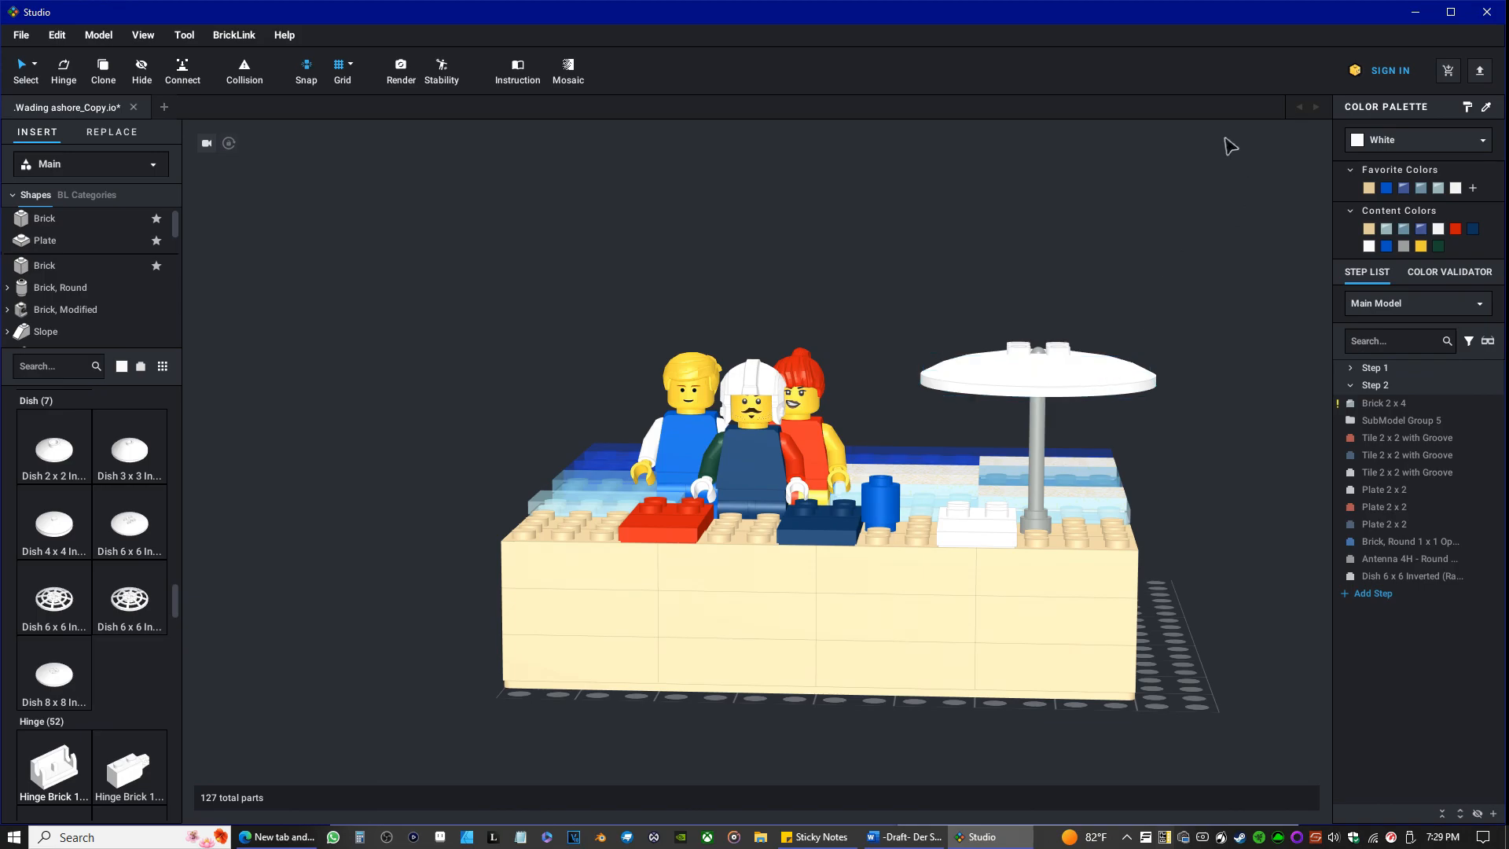
Run the stability check on the model, inspect the figures and umbrella from several sides, and turn the check off.
click(452, 75)
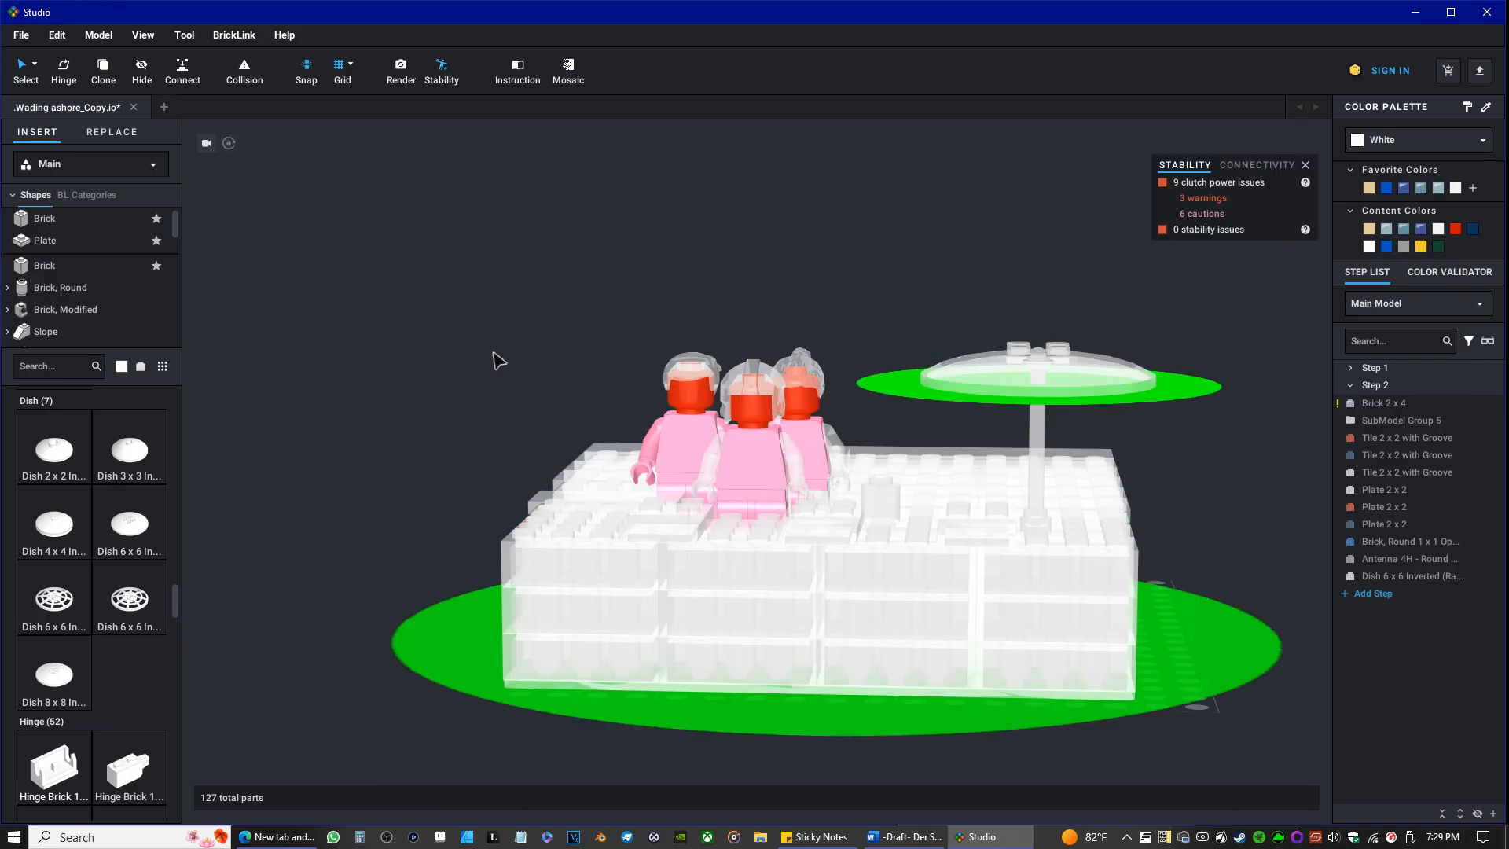
mouse_move(497, 360)
right_down()
mouse_move(555, 432)
mouse_move(529, 370)
mouse_move(499, 347)
mouse_move(507, 385)
right_up()
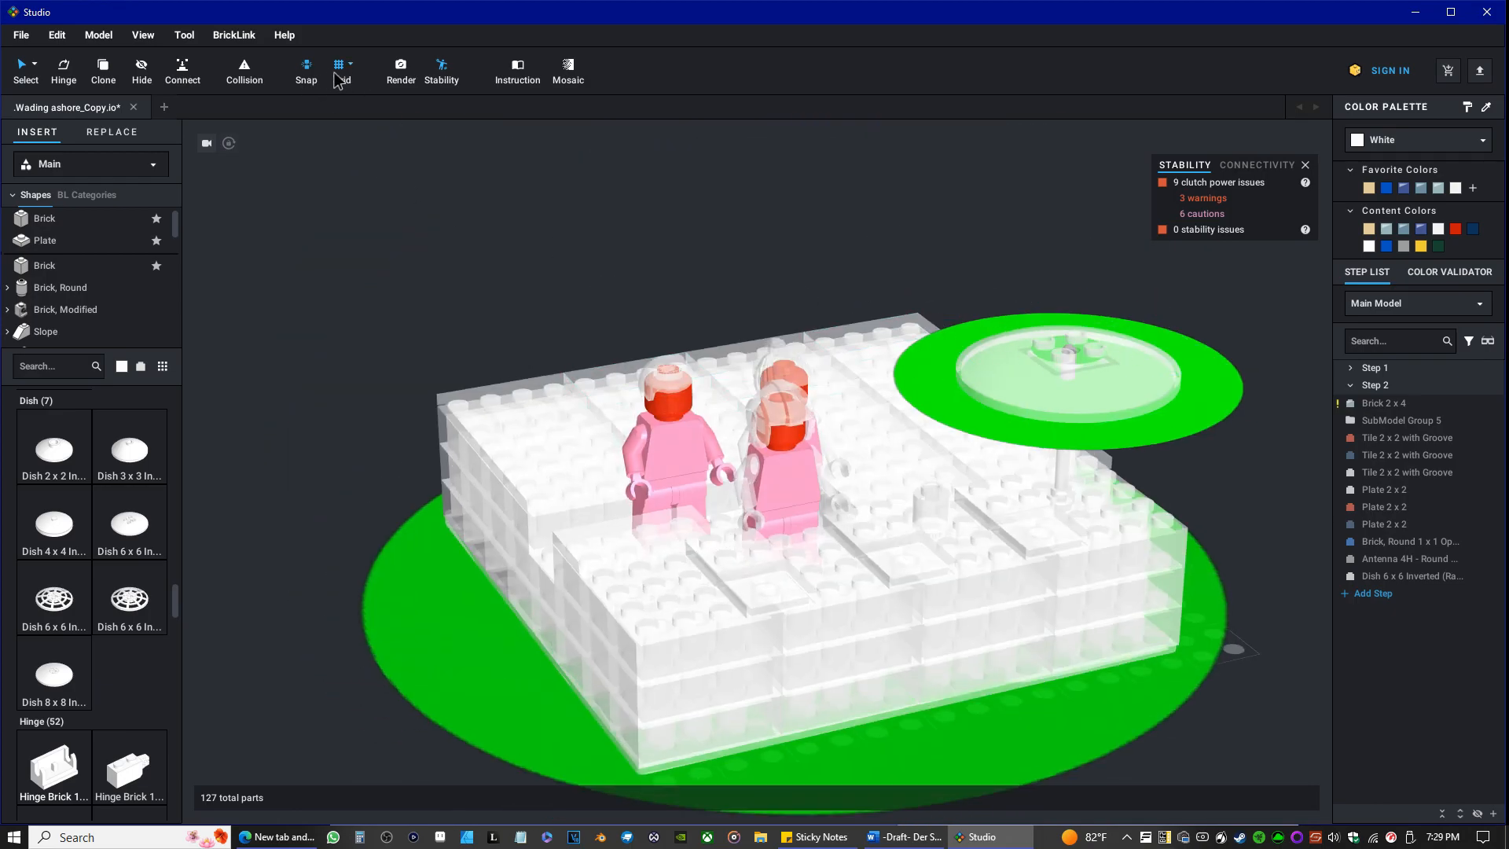
click(449, 70)
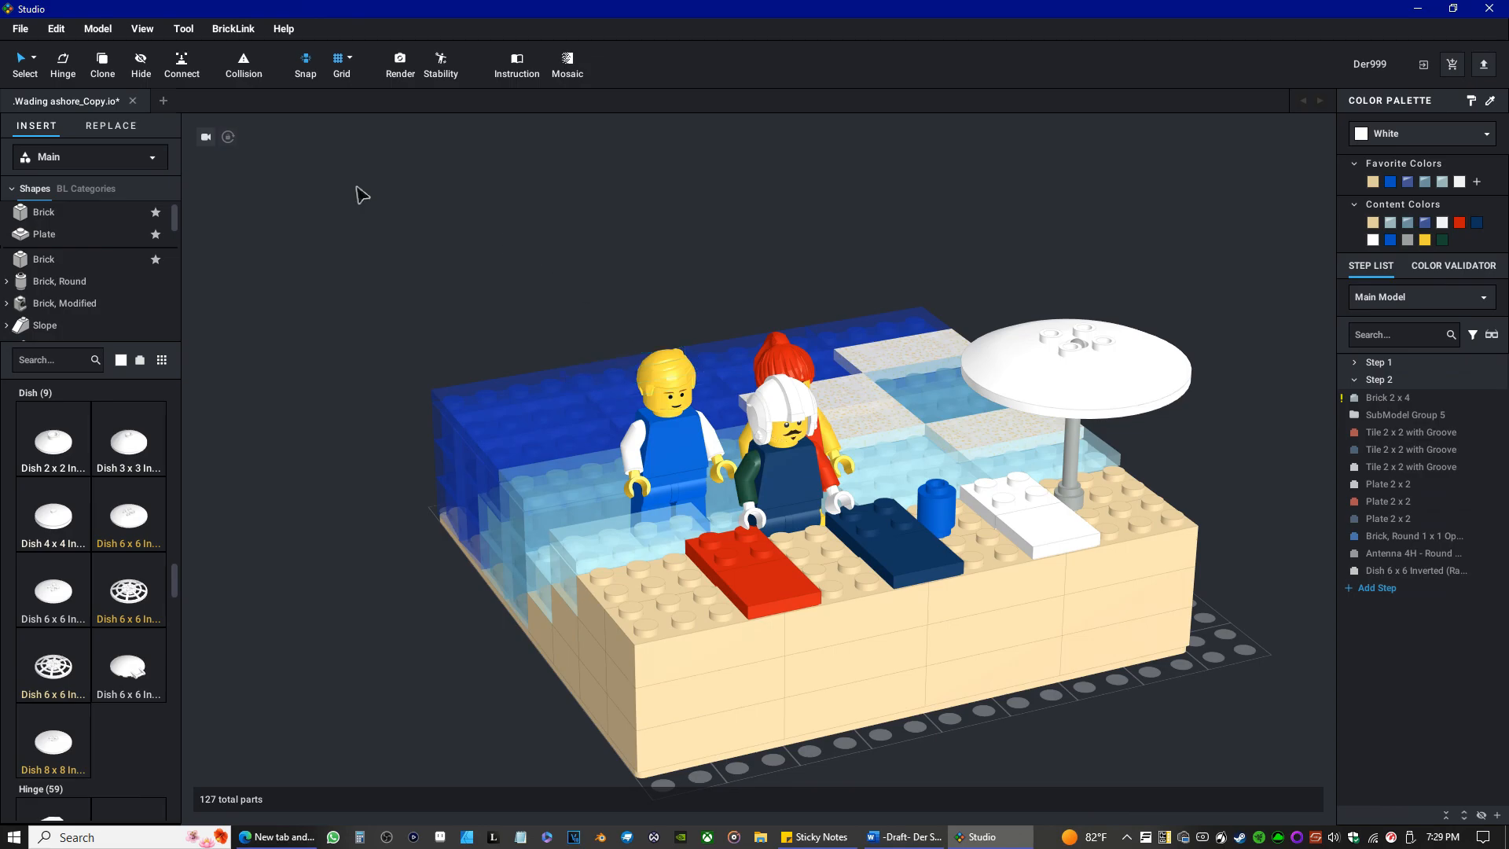
click(185, 30)
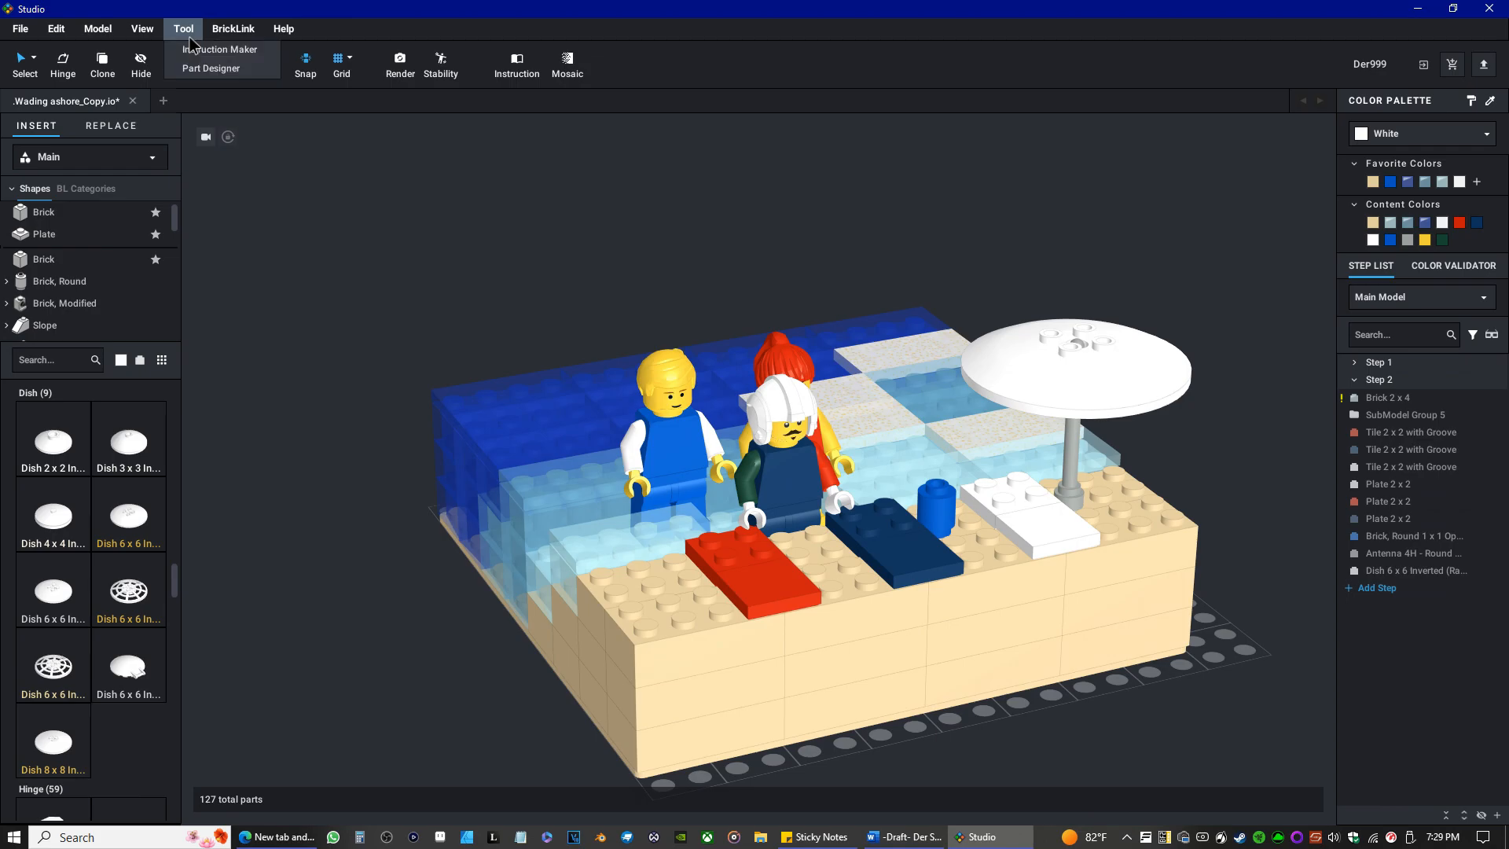
click(191, 35)
click(152, 28)
click(153, 27)
click(106, 30)
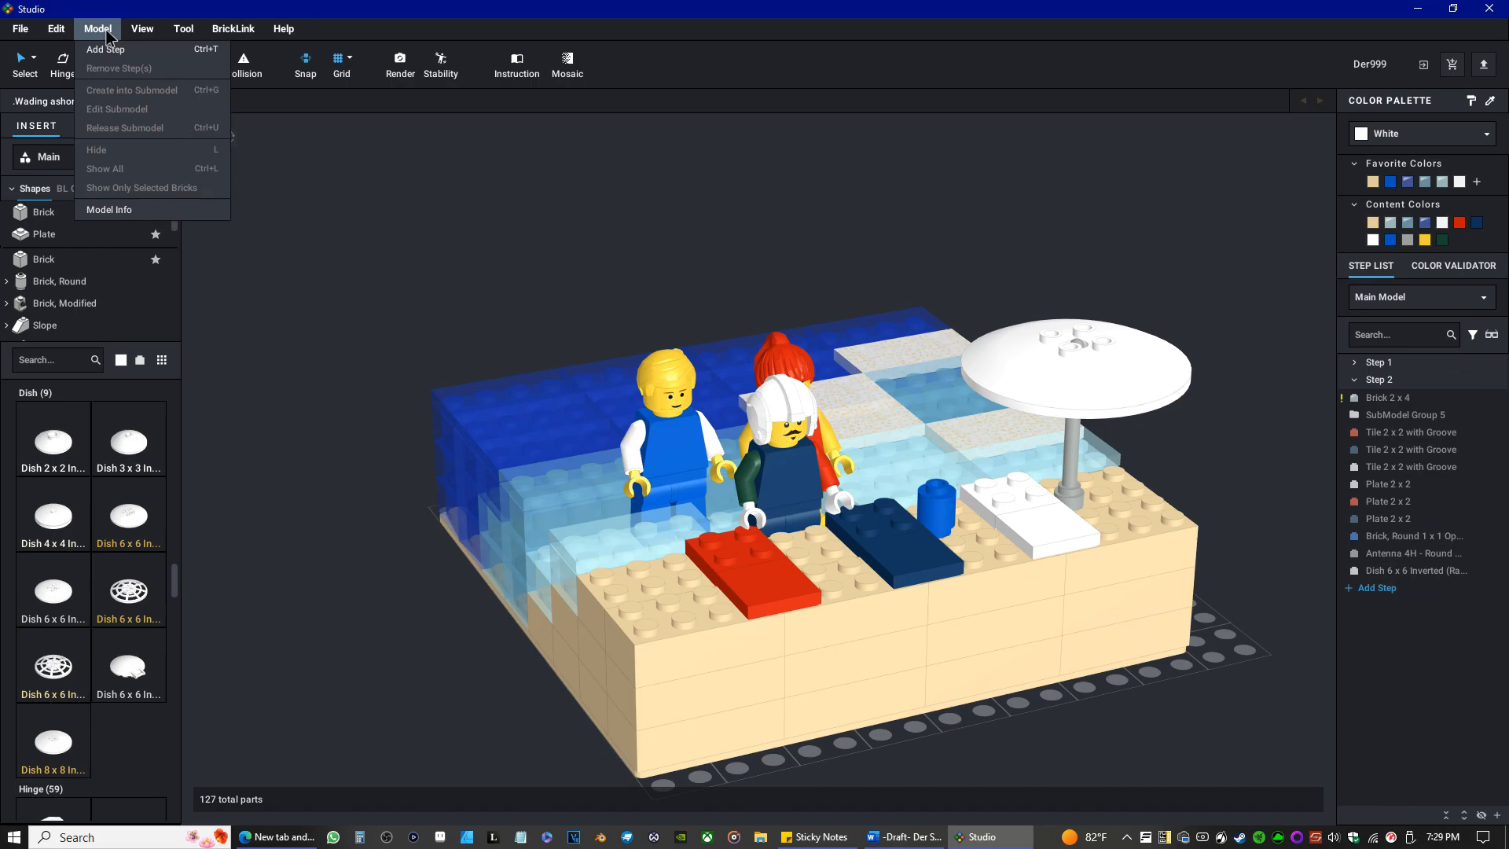
click(106, 30)
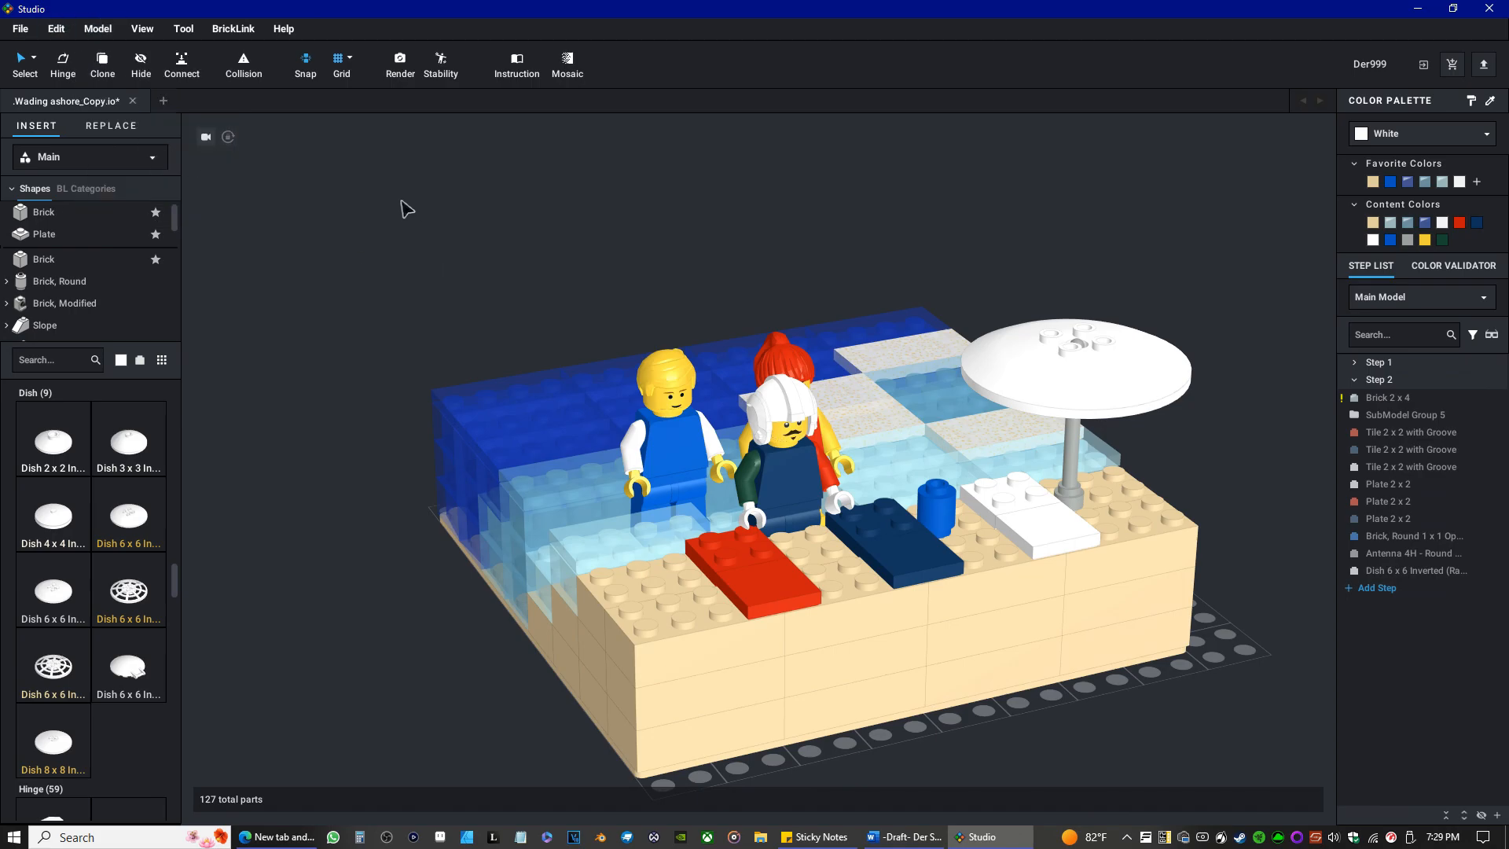
mouse_move(835, 645)
right_down()
mouse_move(790, 628)
mouse_move(813, 633)
right_up()
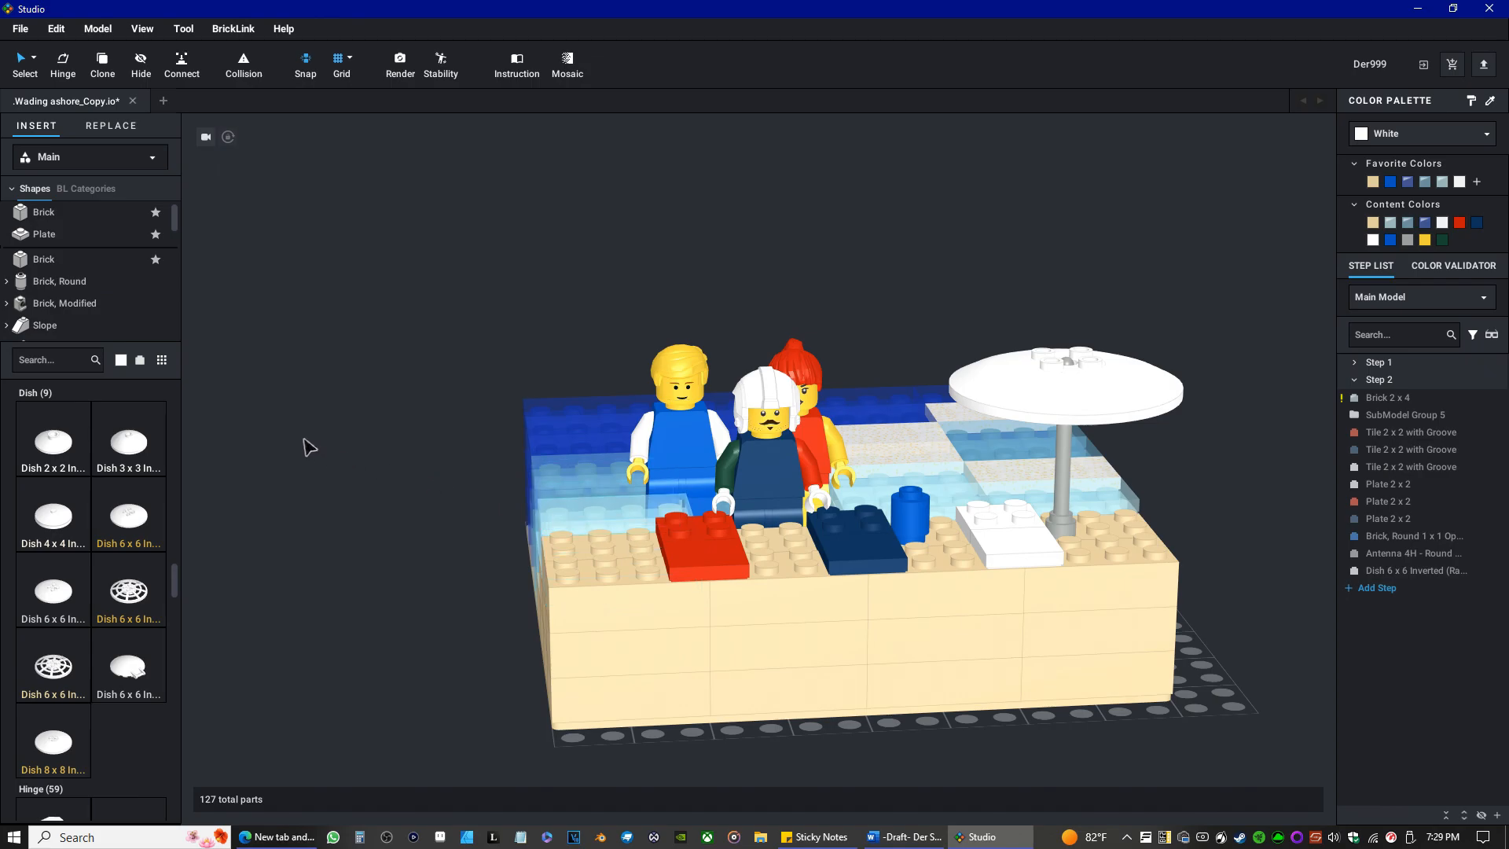
Set the library's part color to Red for the next accessory.
click(120, 360)
click(154, 448)
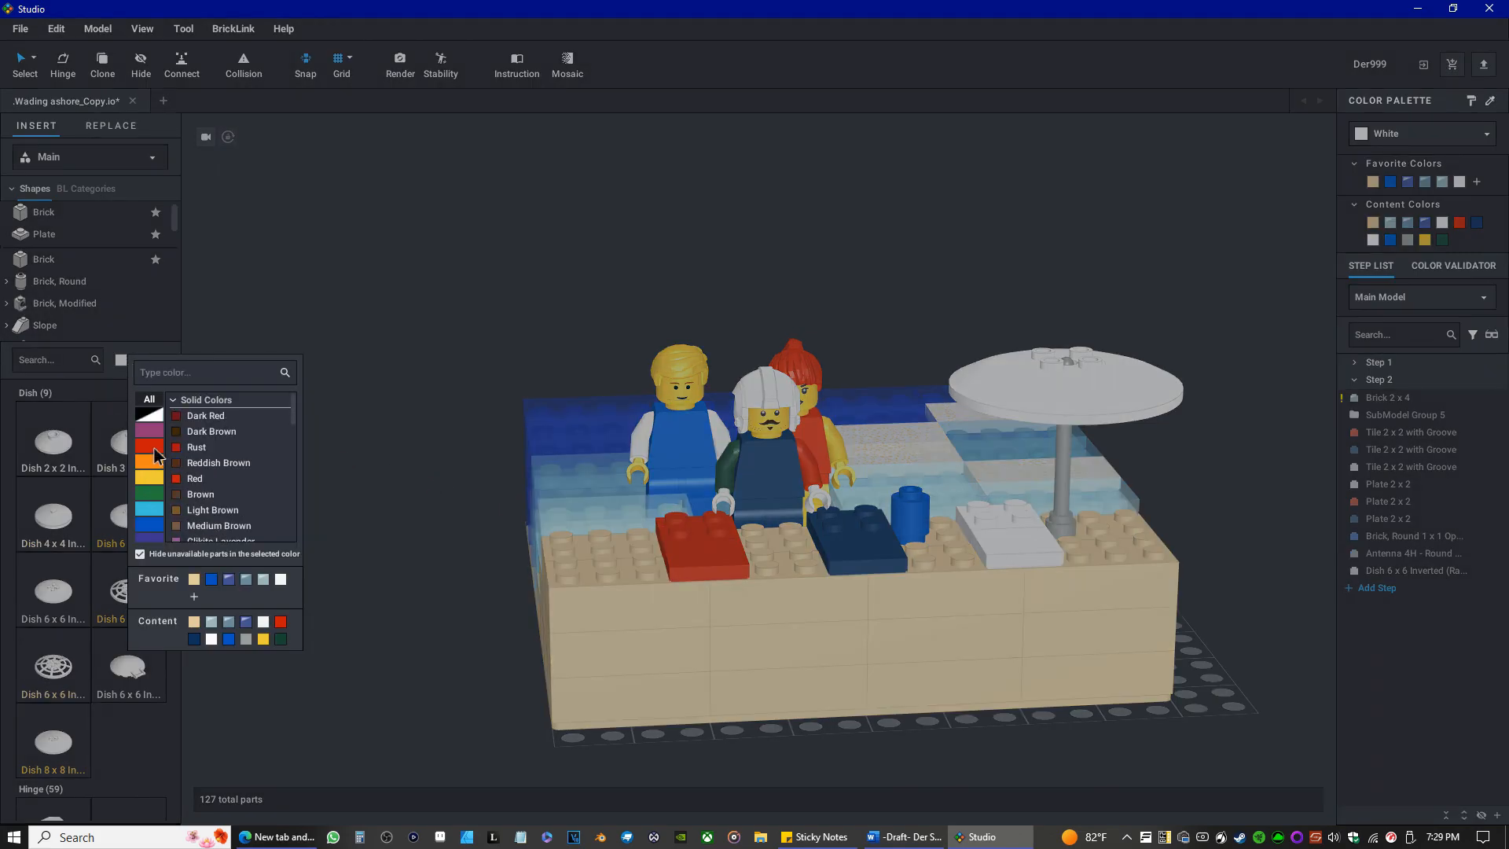
click(189, 479)
Show the Minifigure Accessories category in the parts library.
scroll(101, 311, down, 3)
scroll(94, 307, down, 10)
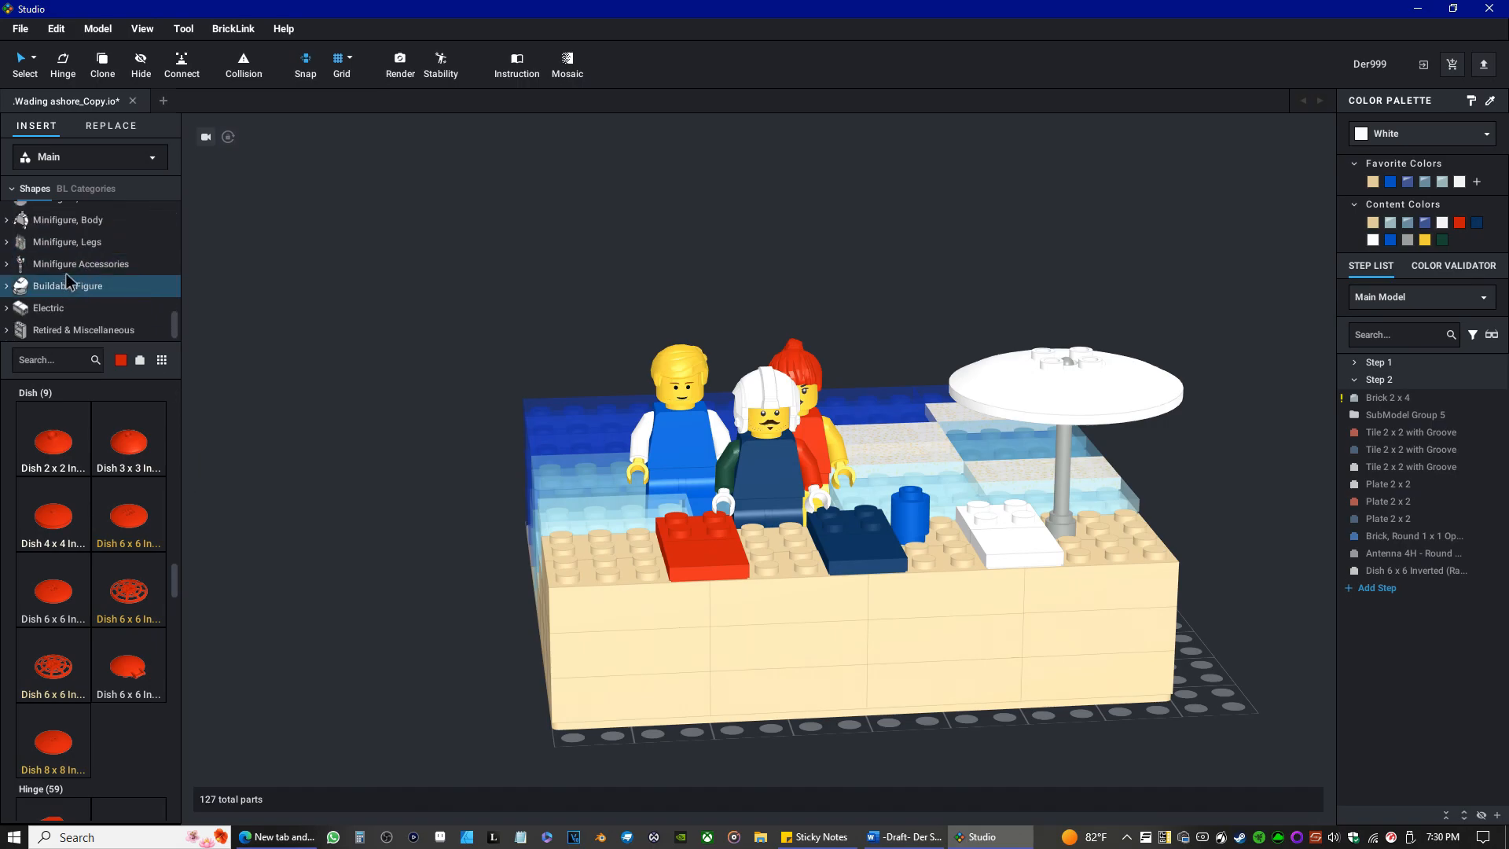
click(79, 264)
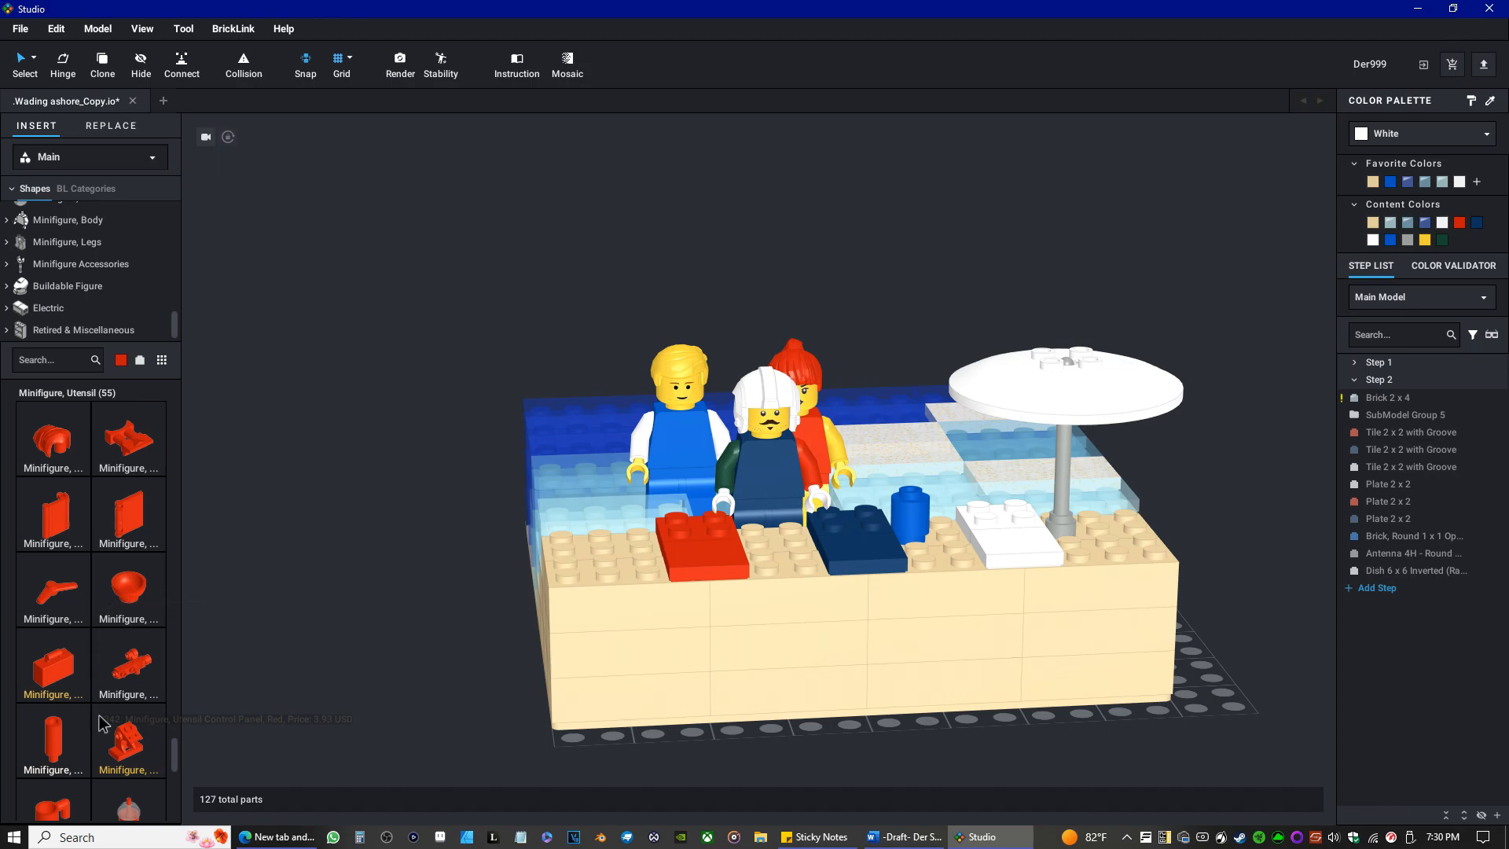
Examine the red parts in the Minifigure, Utensil and Minifigure, Weapon groups for a suitable beach accessory.
scroll(101, 715, down, 2)
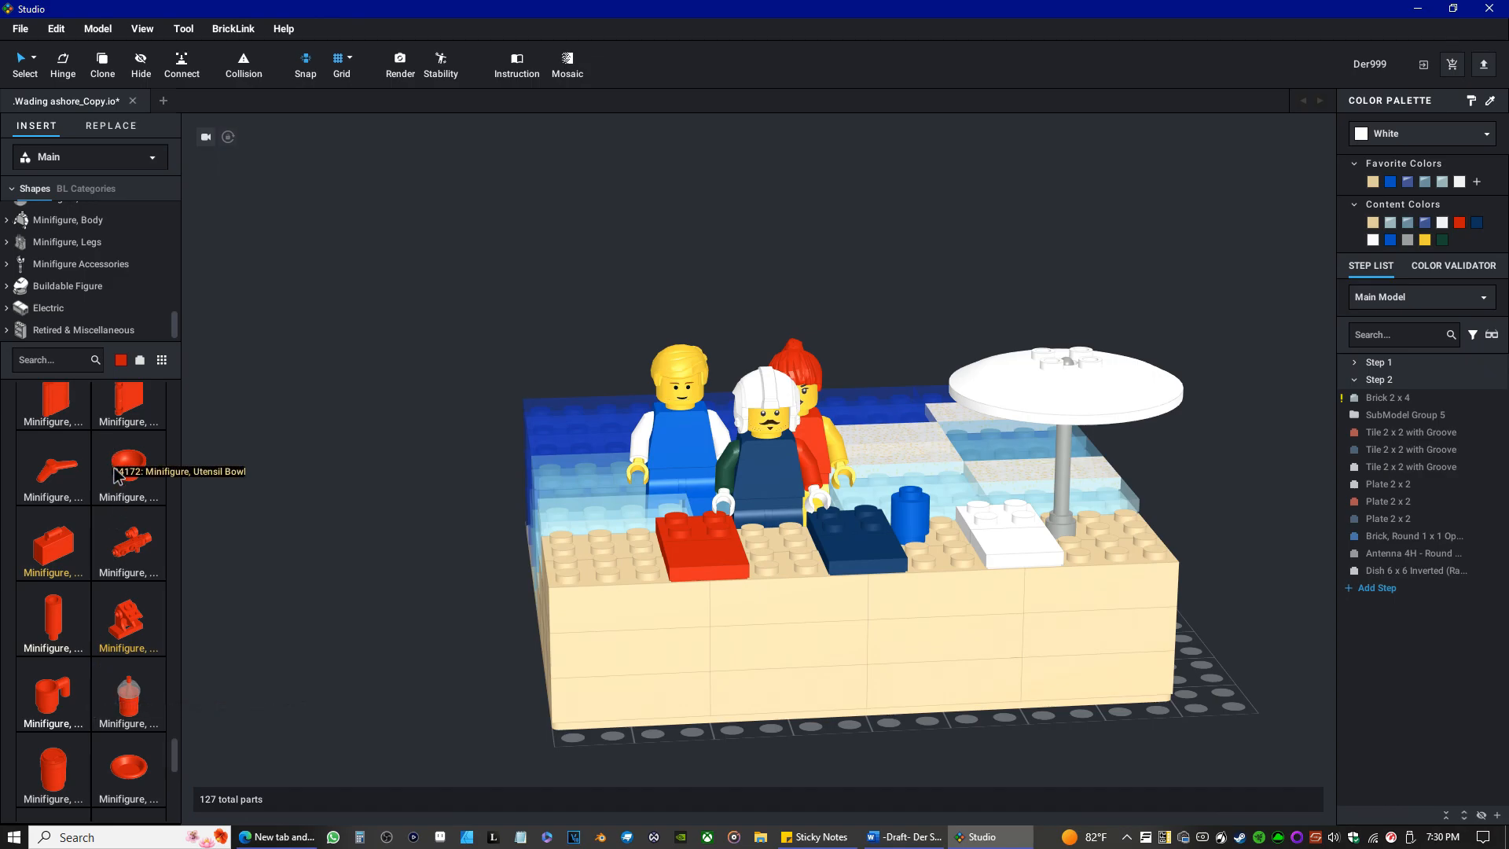
scroll(110, 518, down, 3)
scroll(103, 560, down, 2)
scroll(94, 545, down, 1)
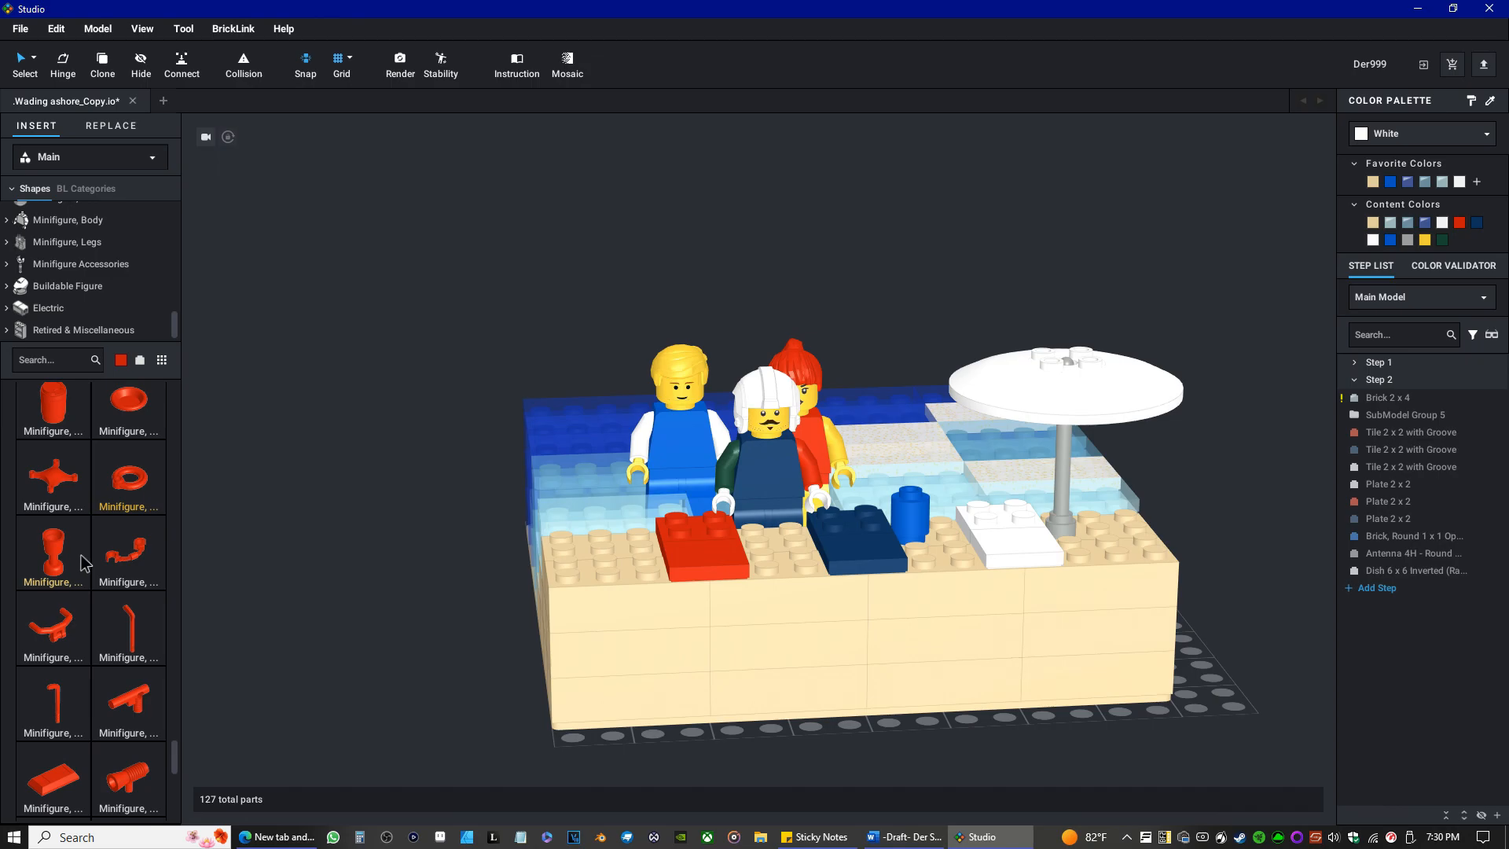
scroll(85, 554, down, 4)
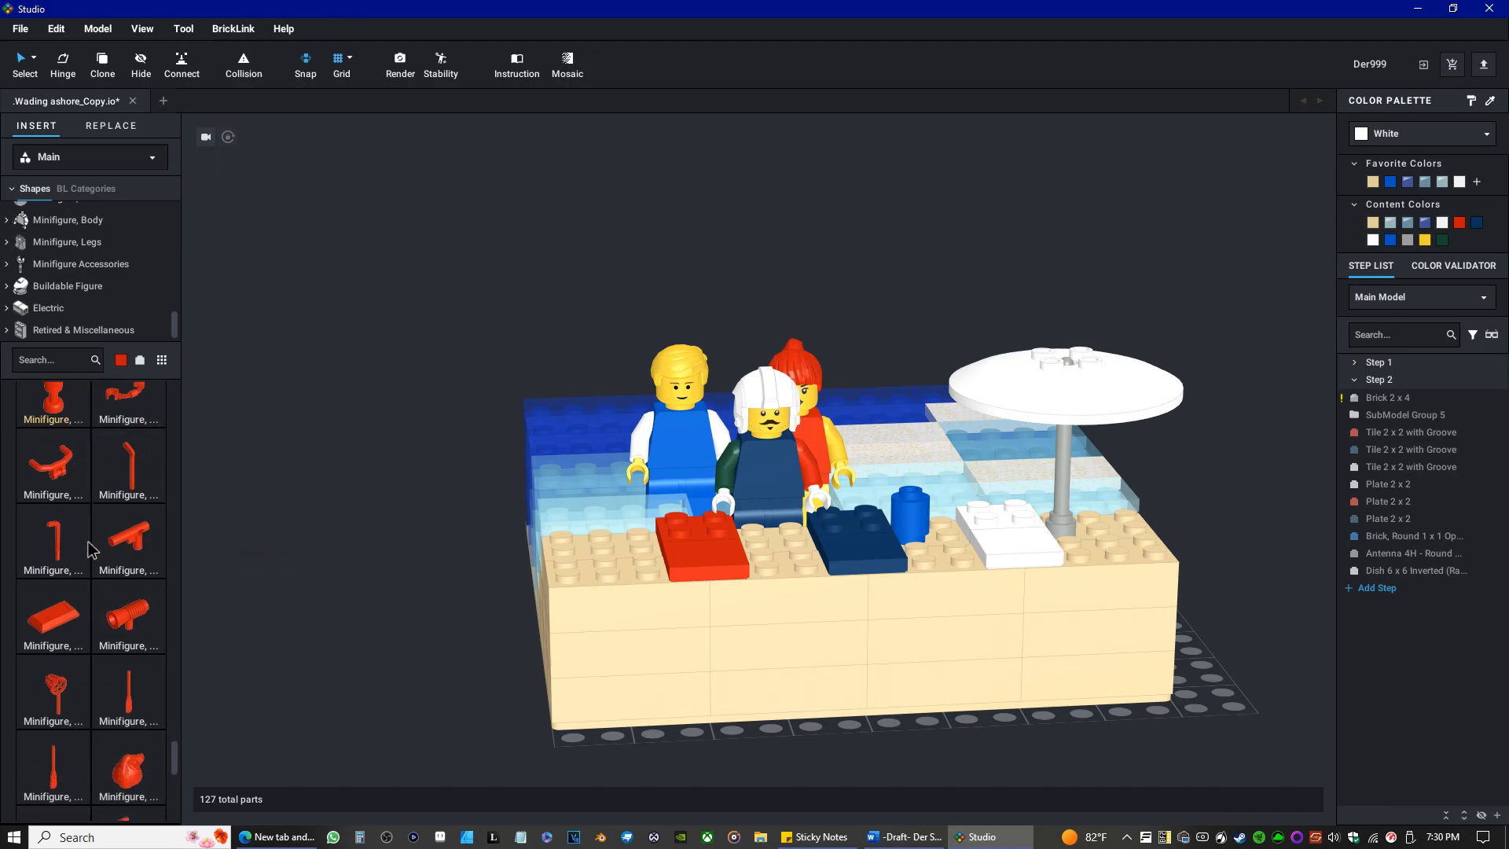
scroll(88, 549, down, 3)
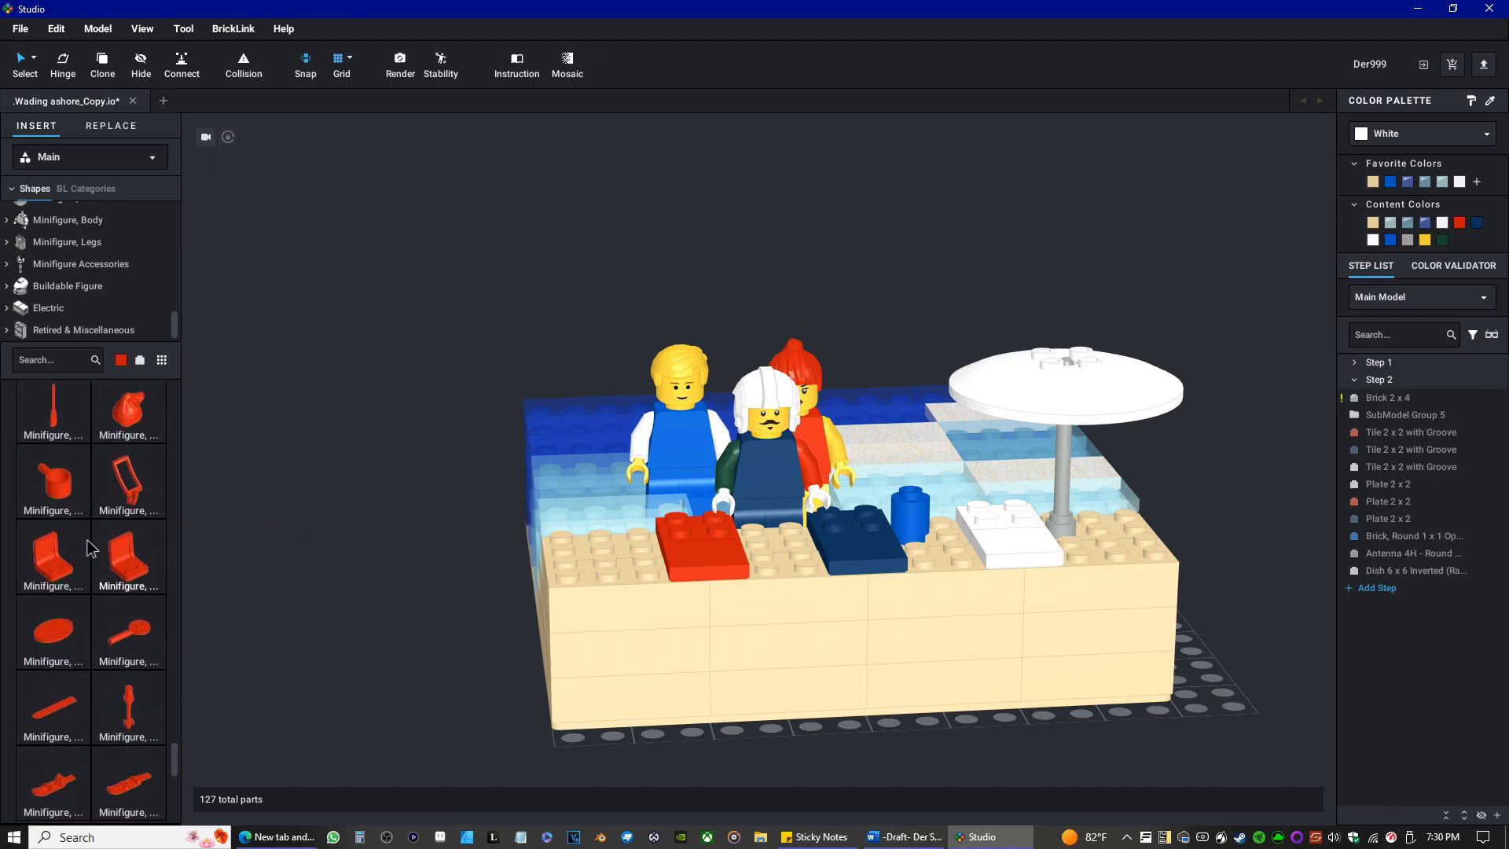
scroll(89, 545, down, 3)
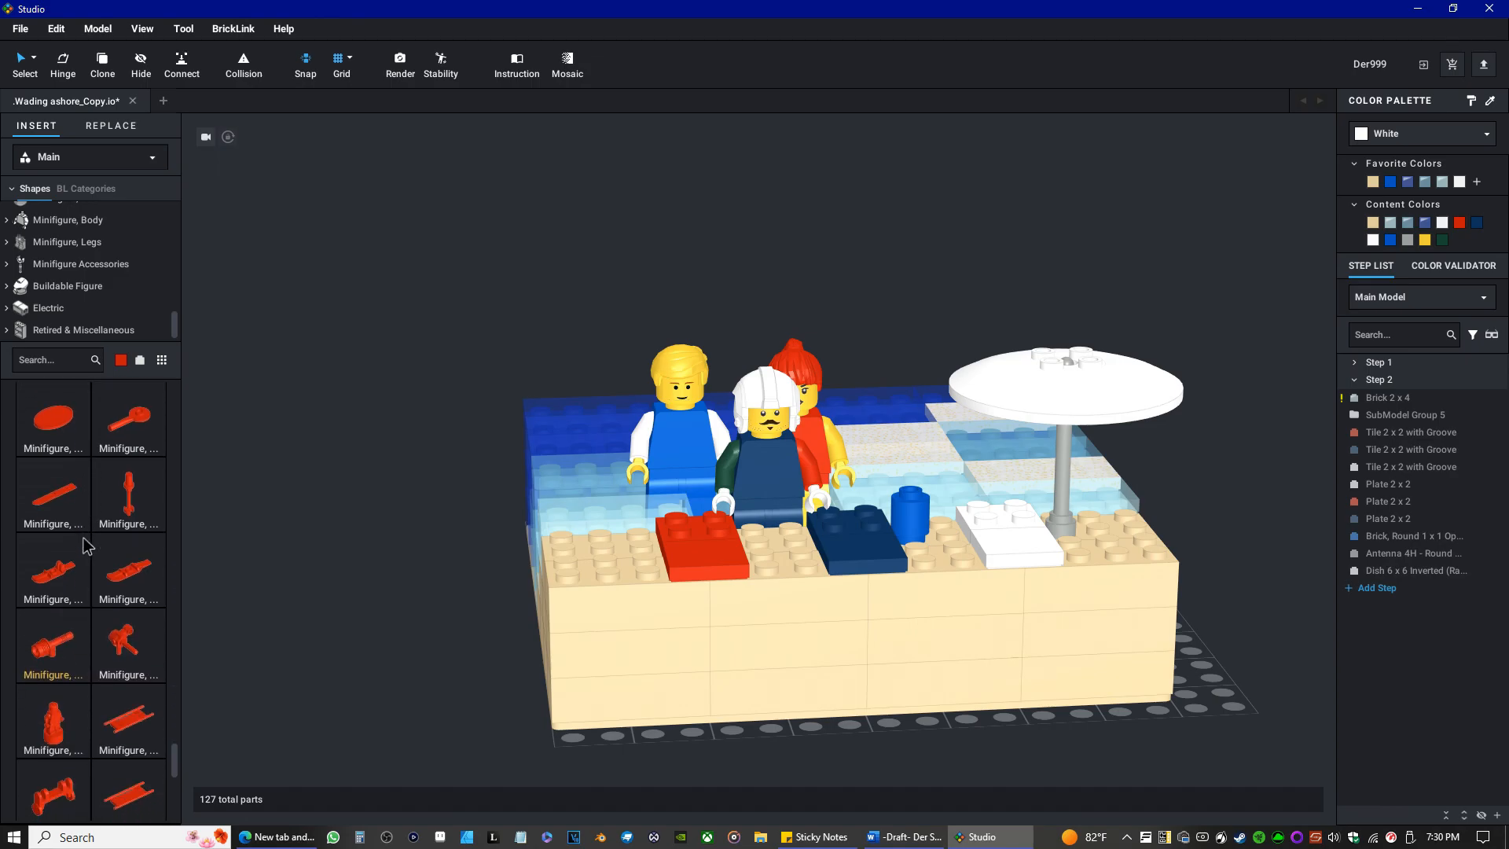
scroll(88, 539, down, 2)
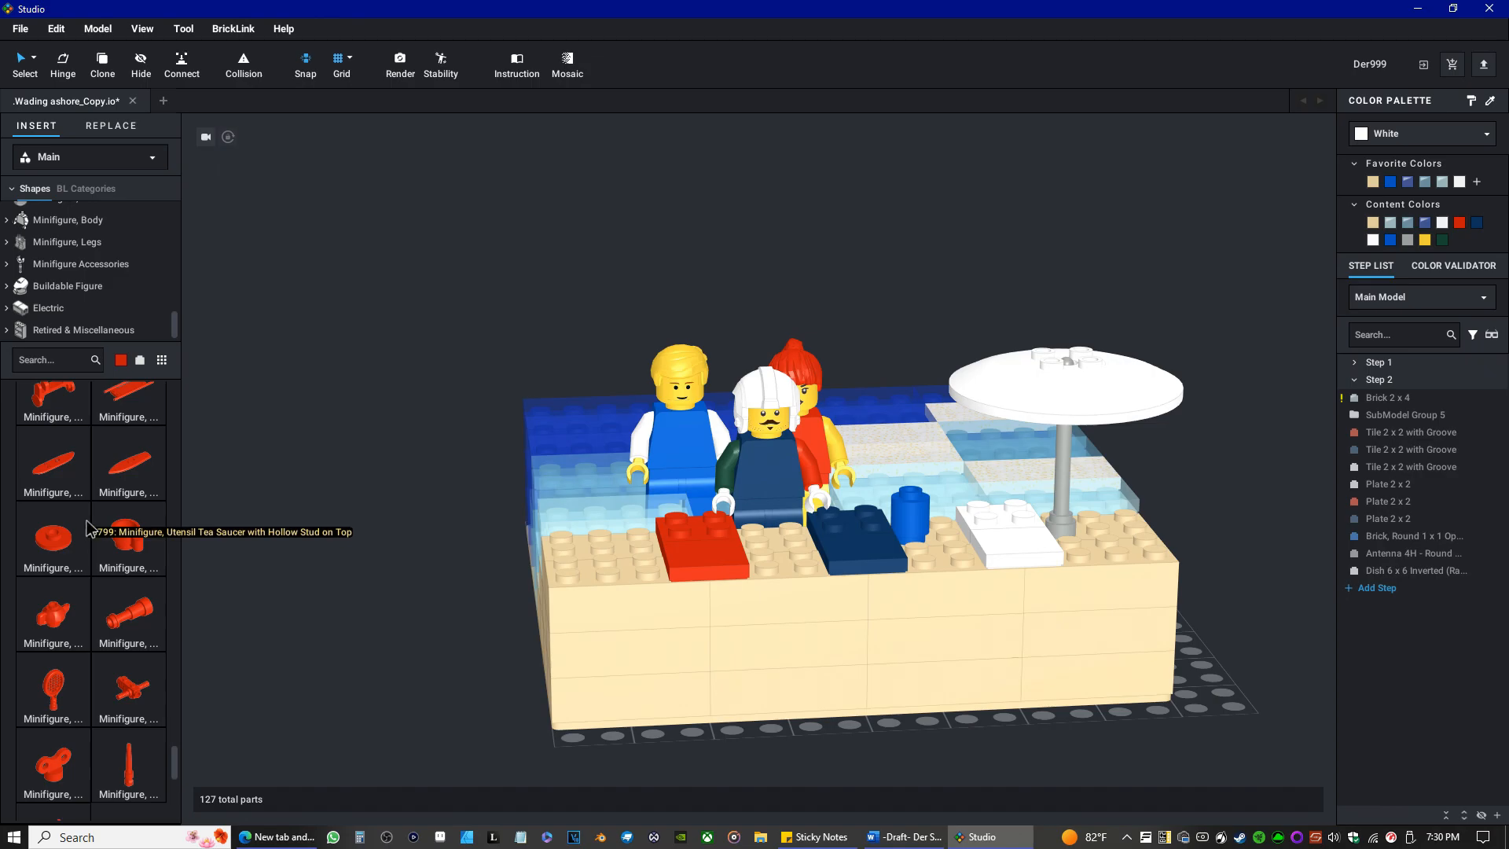
scroll(89, 528, down, 3)
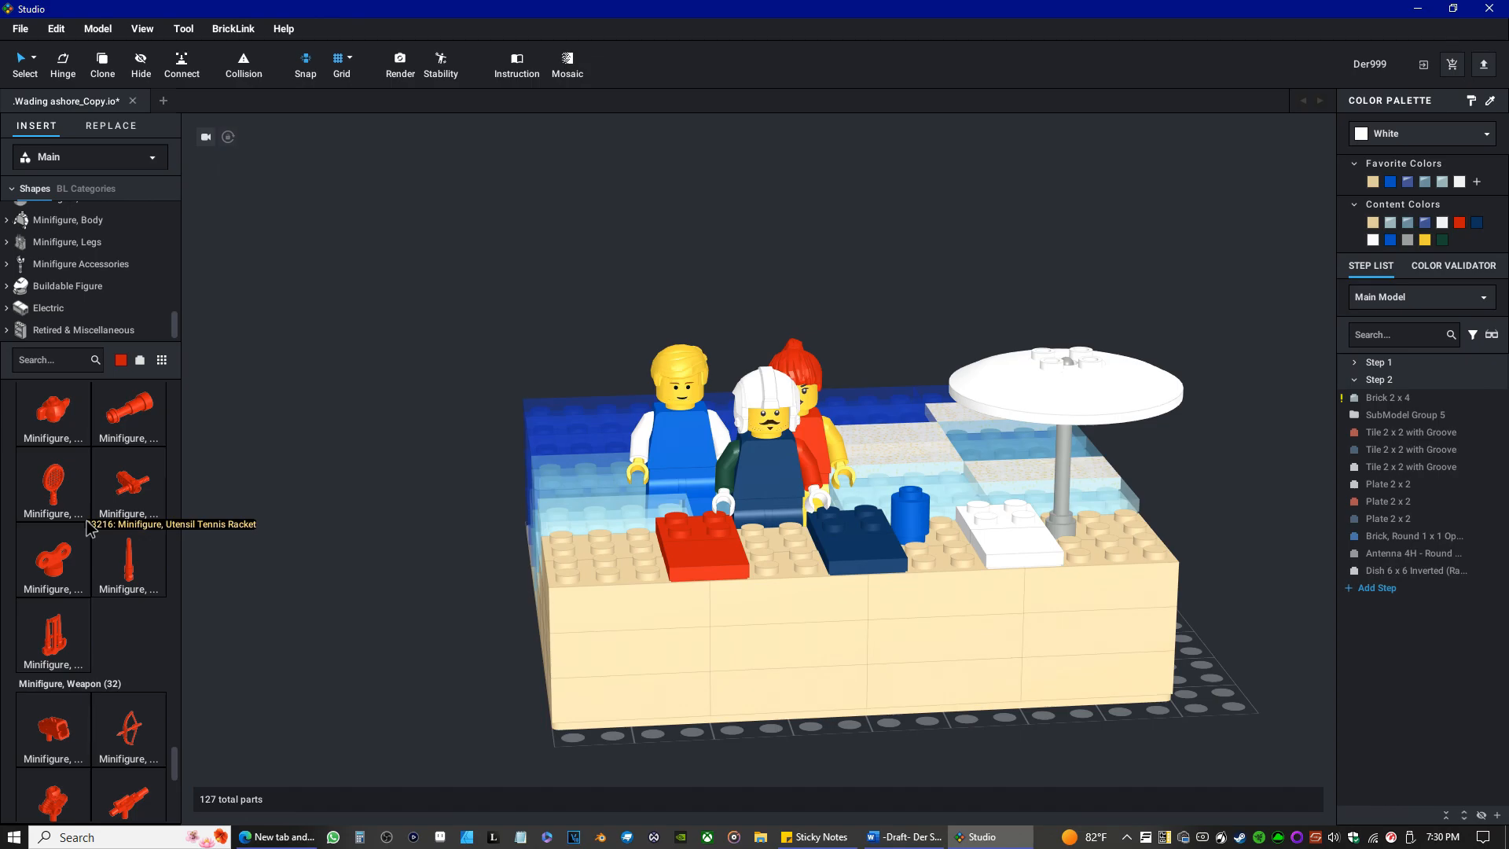
scroll(89, 528, down, 1)
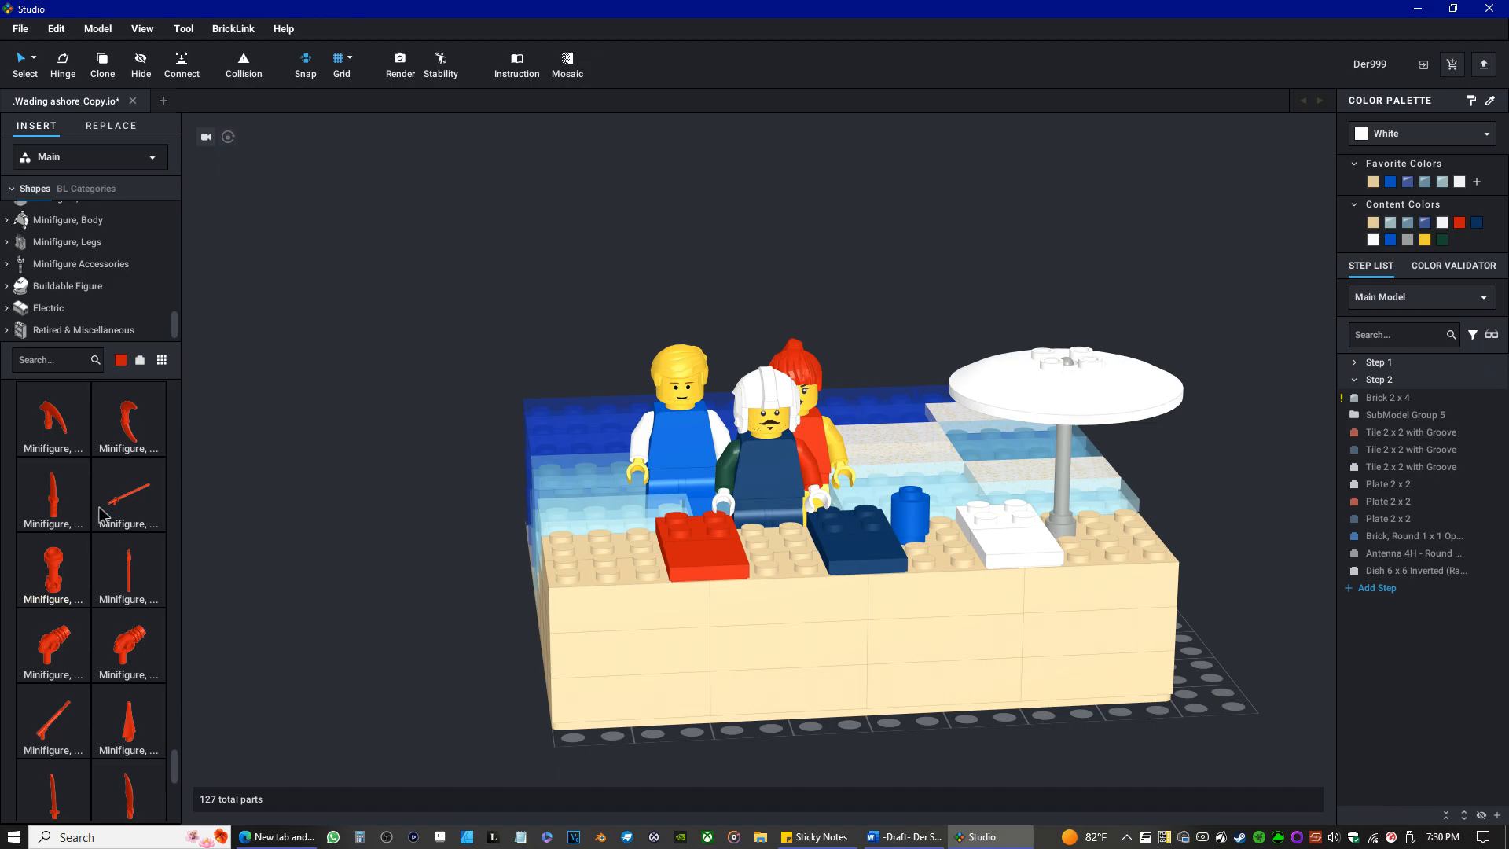
scroll(100, 516, up, 2)
scroll(137, 546, up, 3)
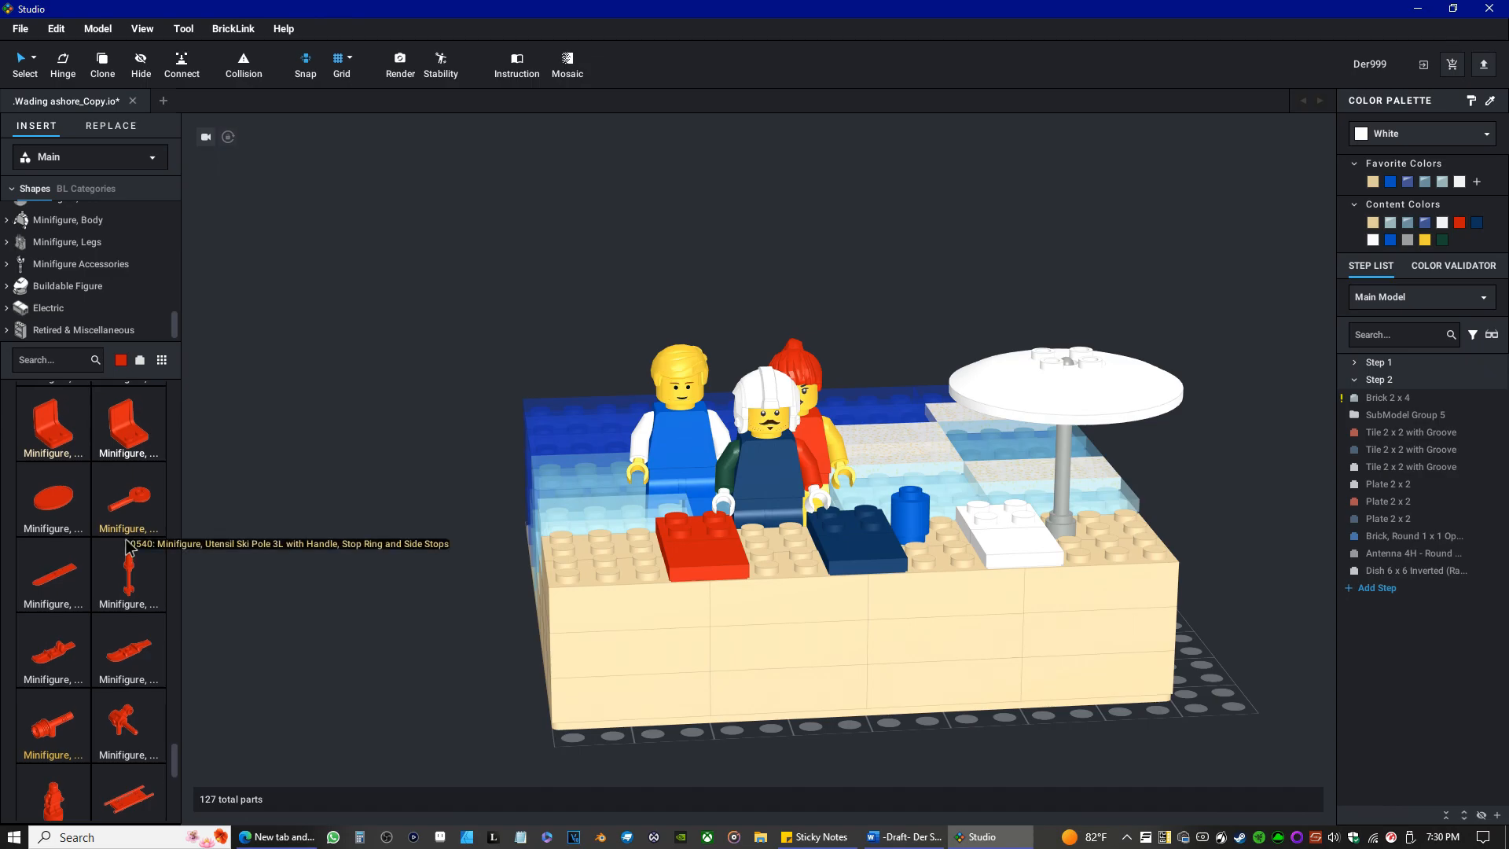
scroll(122, 548, up, 5)
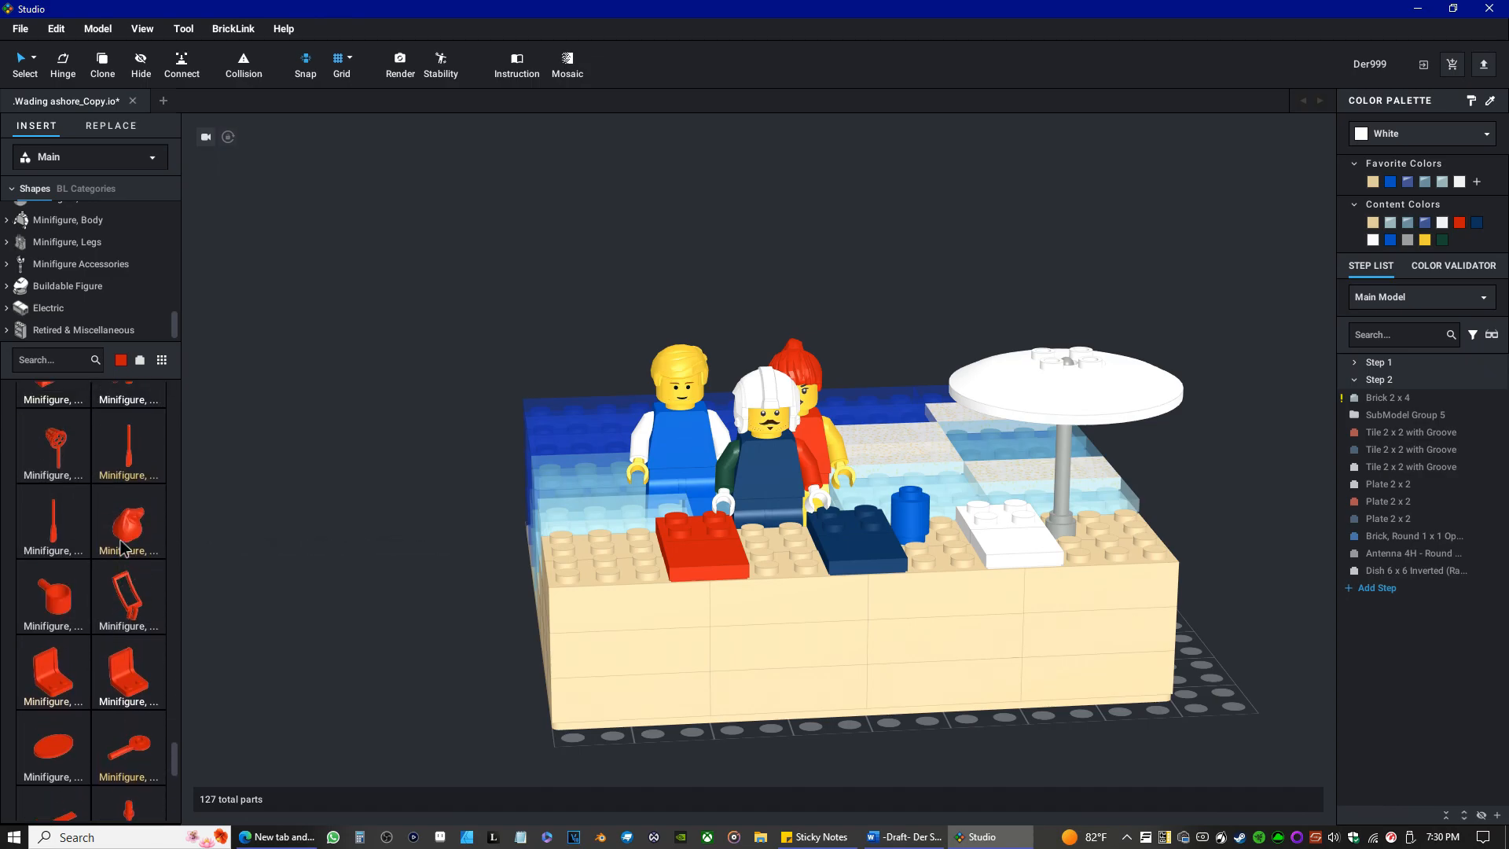
scroll(79, 554, up, 2)
scroll(73, 560, up, 4)
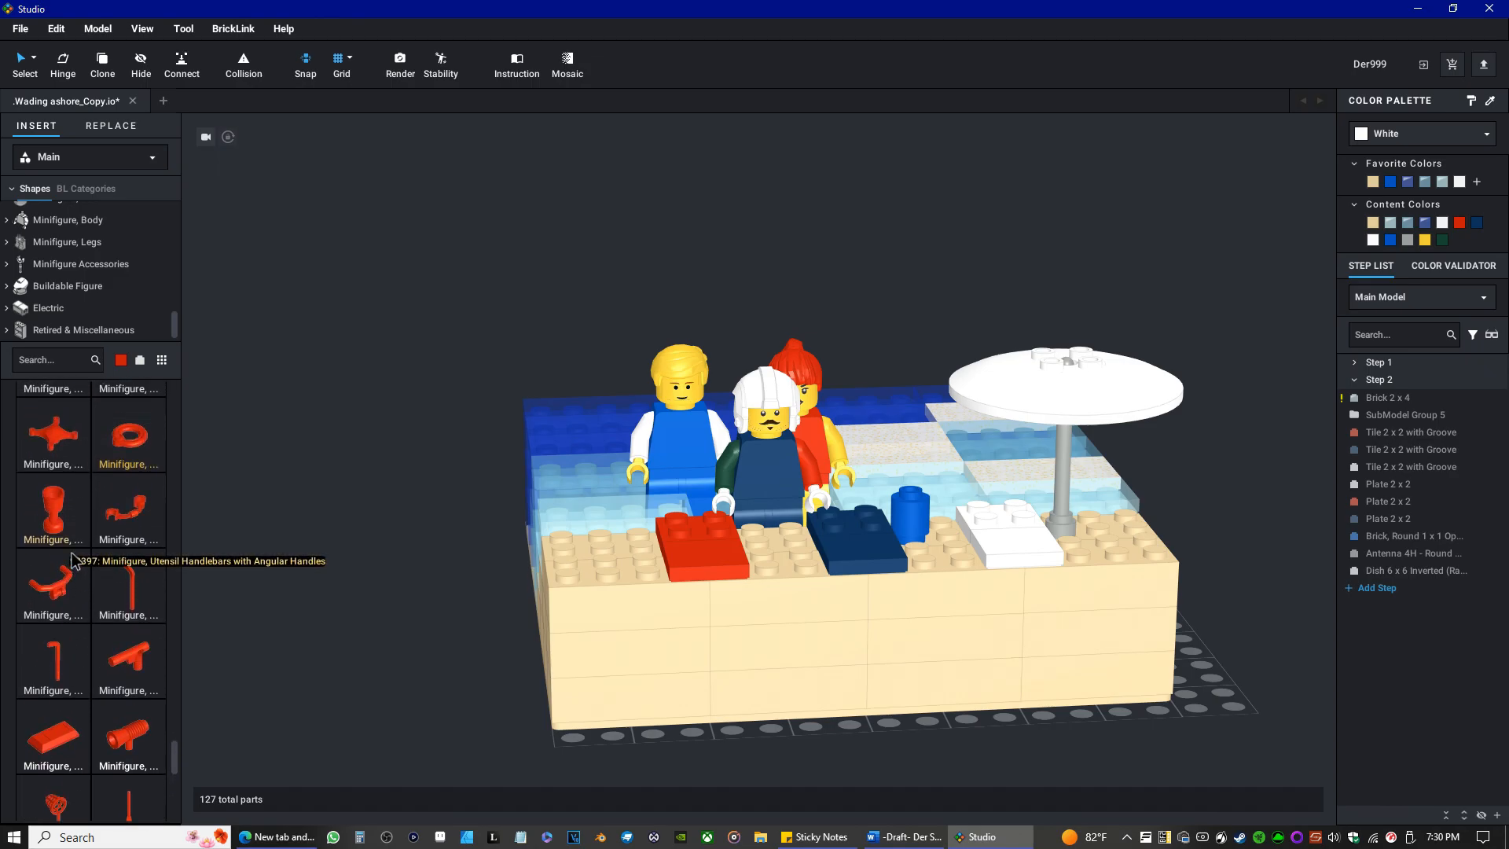
scroll(63, 560, up, 4)
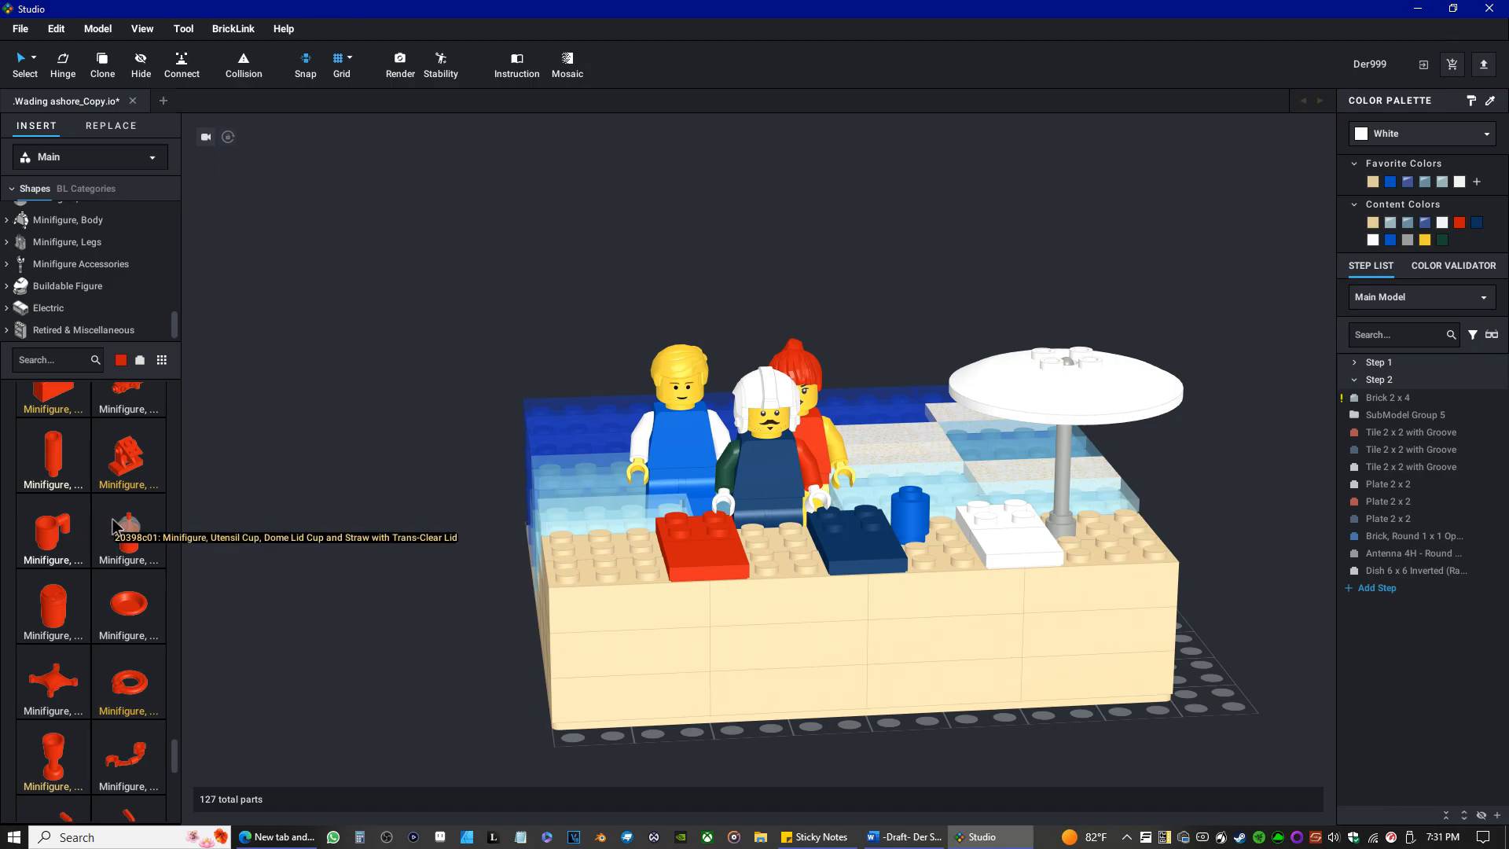
Try out the red dome-lid cup with straw and the plain red utensil cup as accessories for the shore.
drag(118, 525, 125, 566)
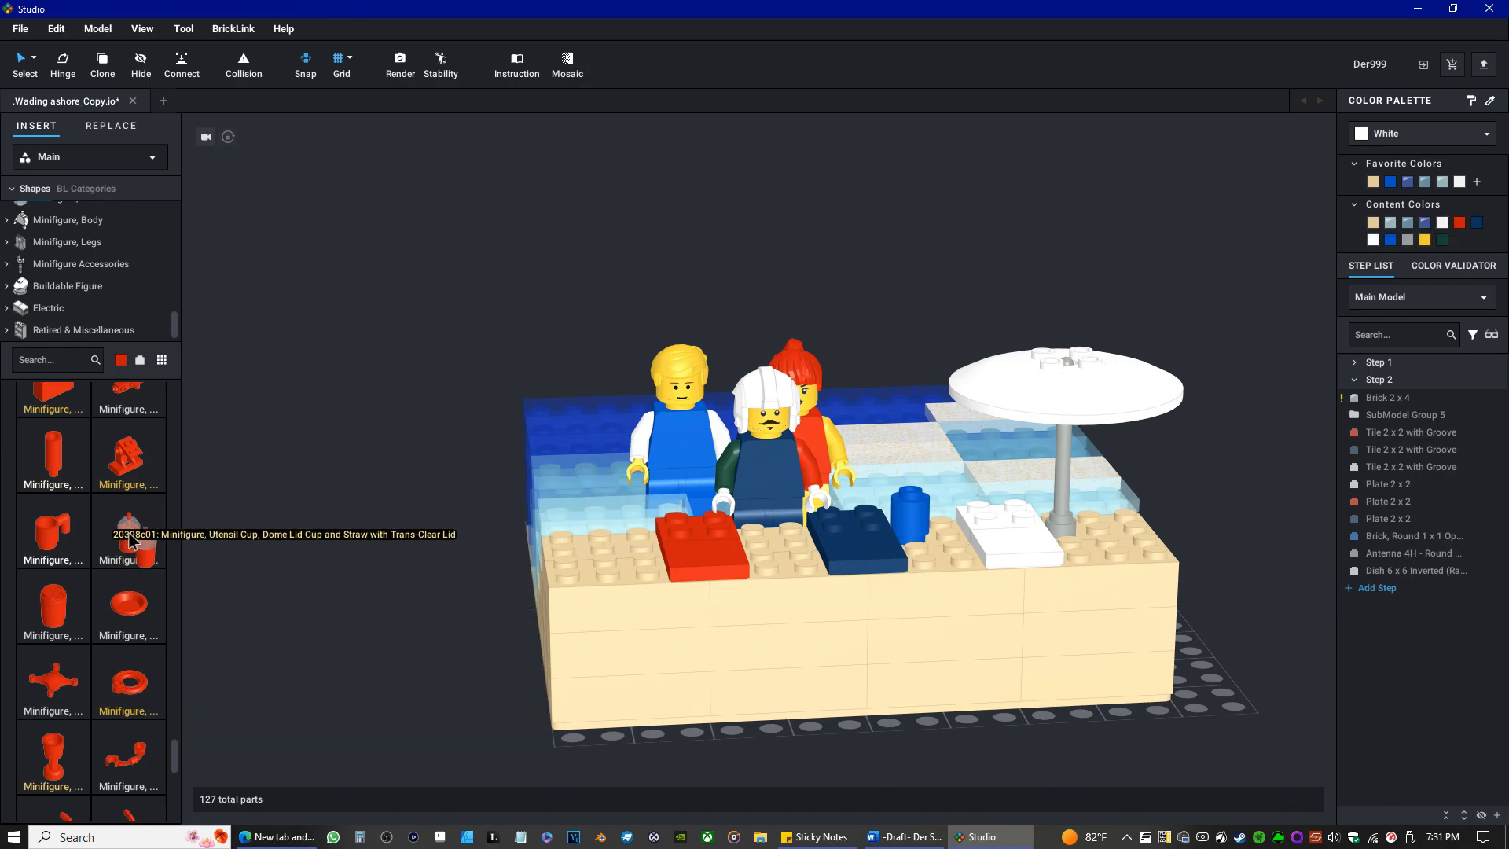
drag(131, 540, 280, 594)
key(Delete)
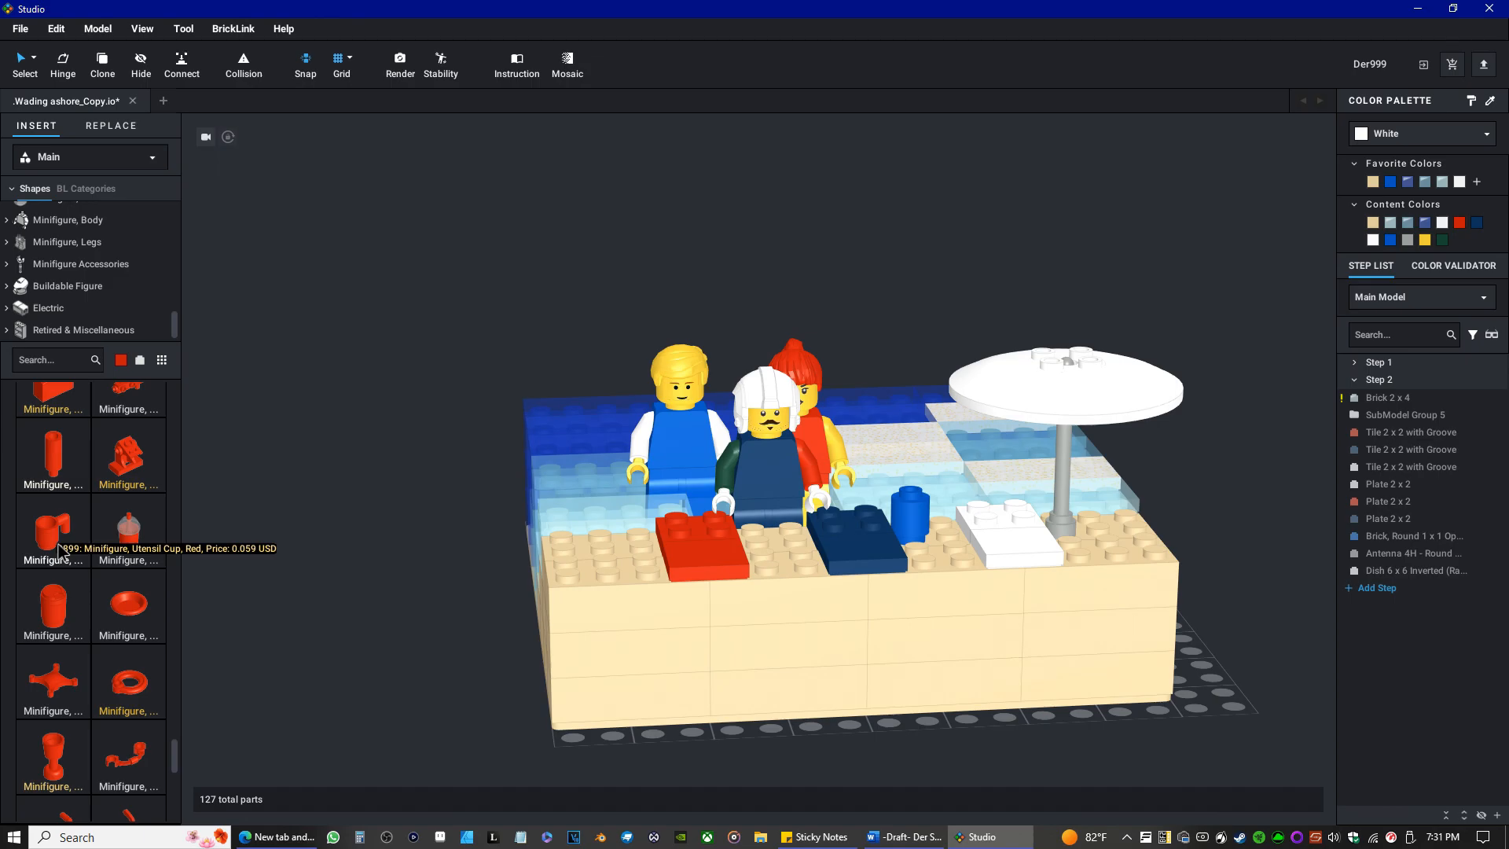
drag(59, 550, 563, 539)
key(Delete)
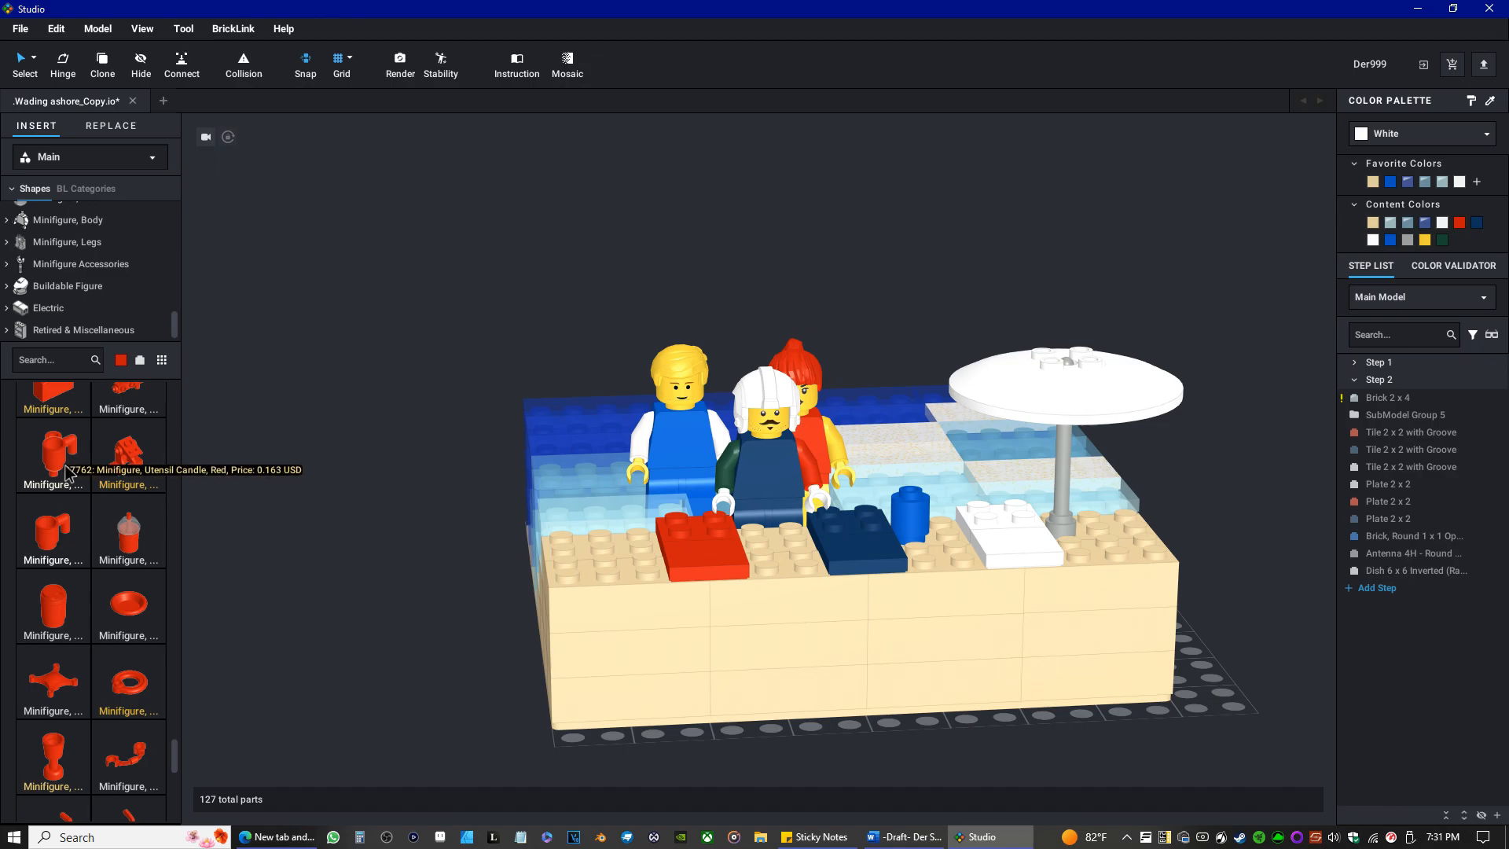
Look through the whole Minifigure, Utensil group again for another red accessory to put on the shore.
scroll(67, 471, up, 3)
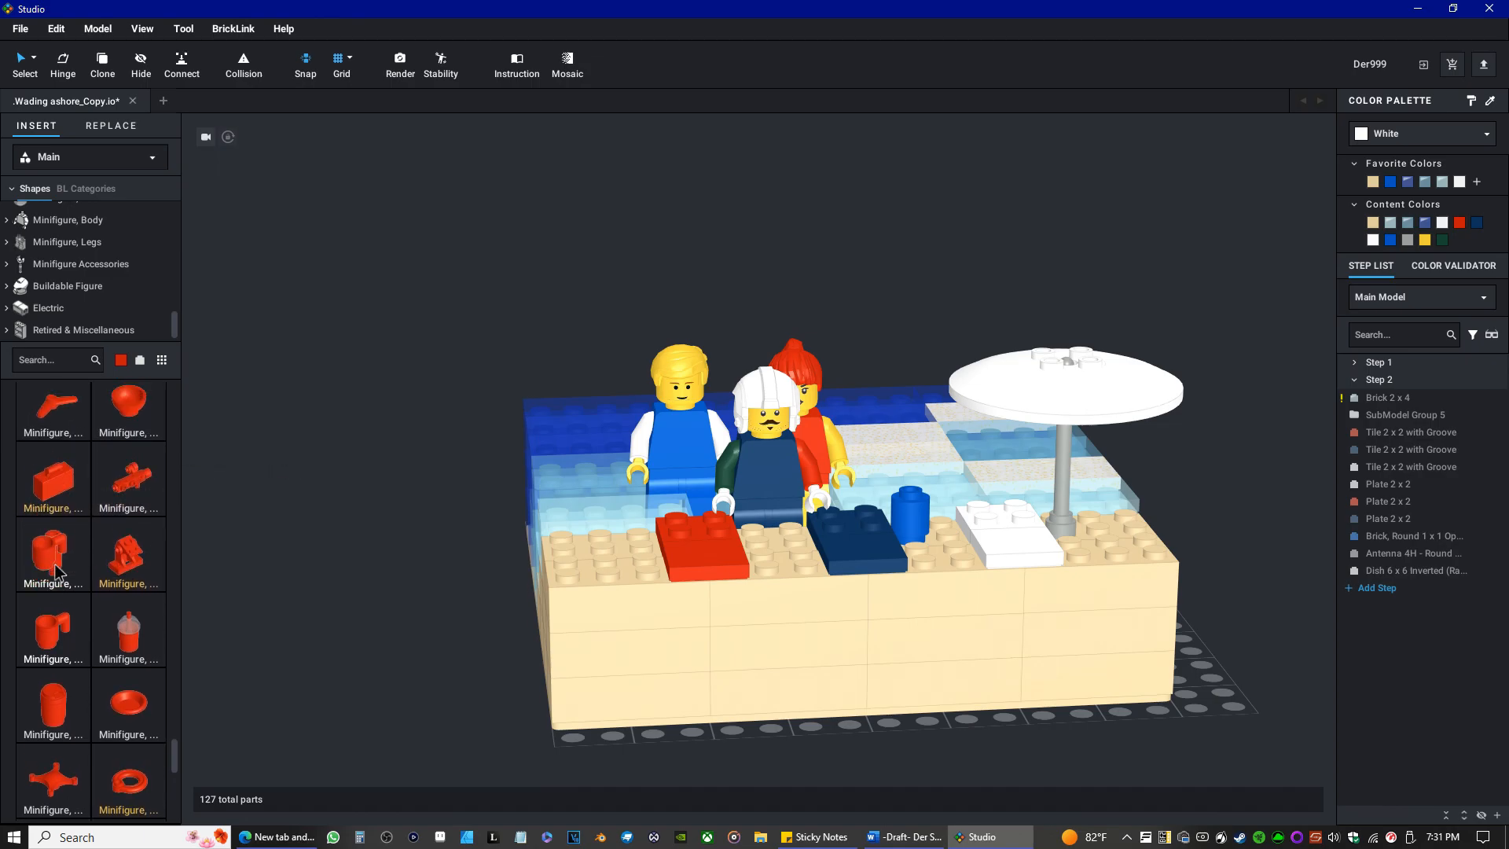
scroll(57, 572, up, 3)
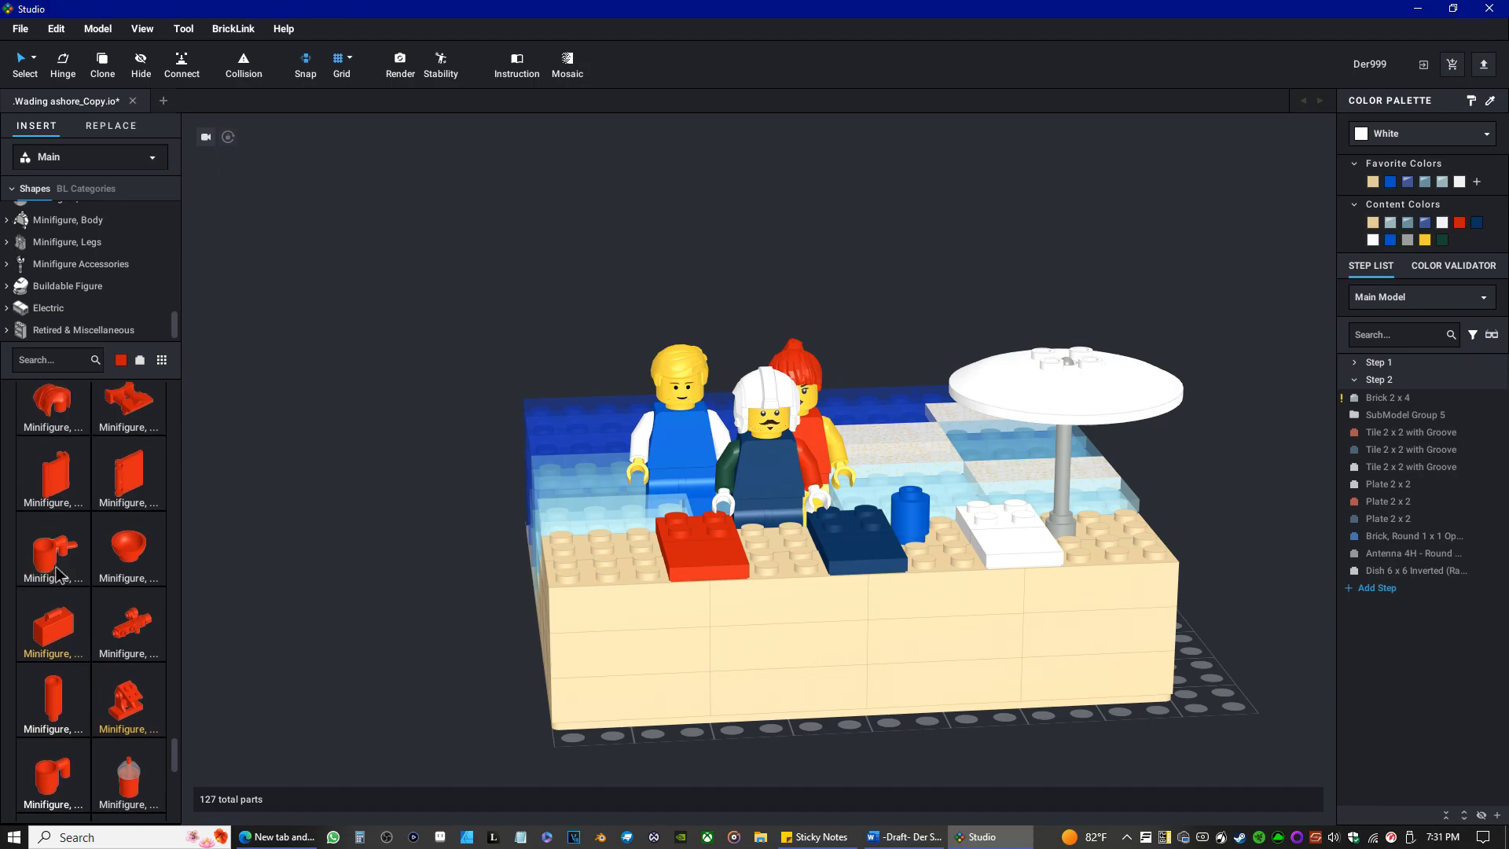
scroll(57, 572, up, 3)
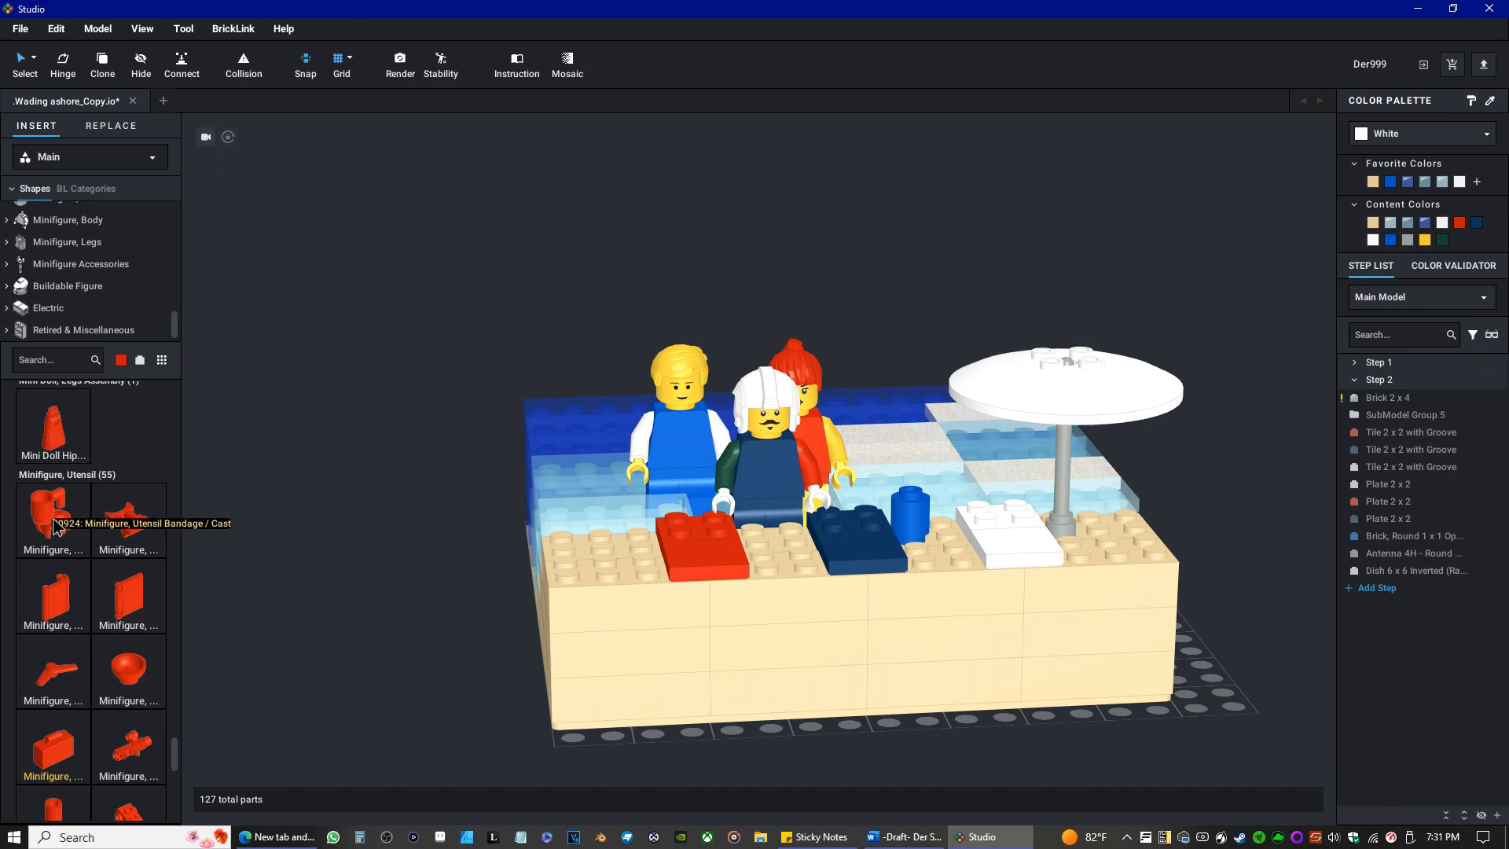
scroll(76, 704, up, 5)
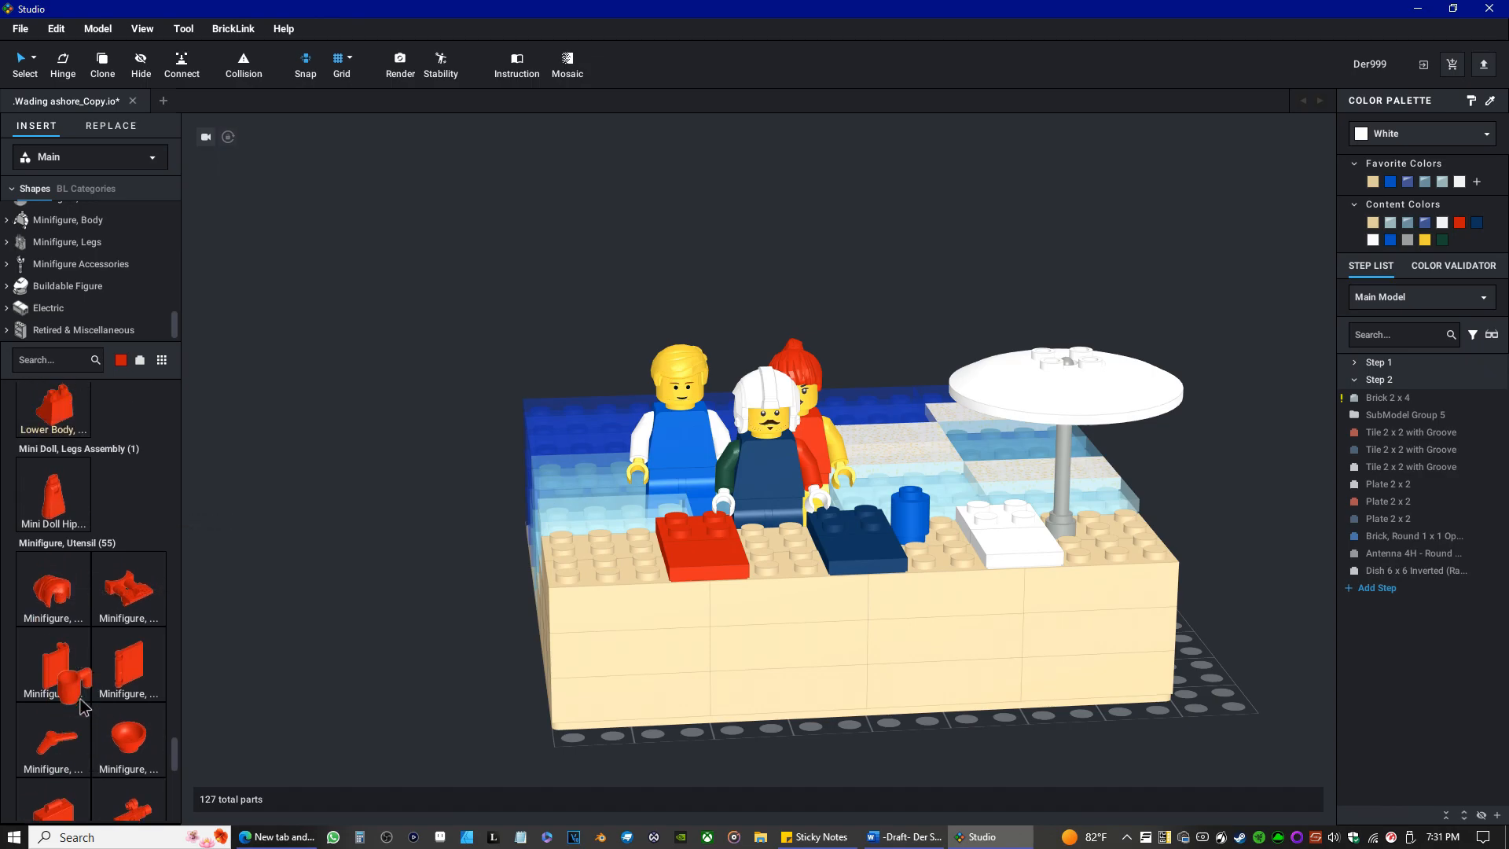
scroll(72, 697, up, 3)
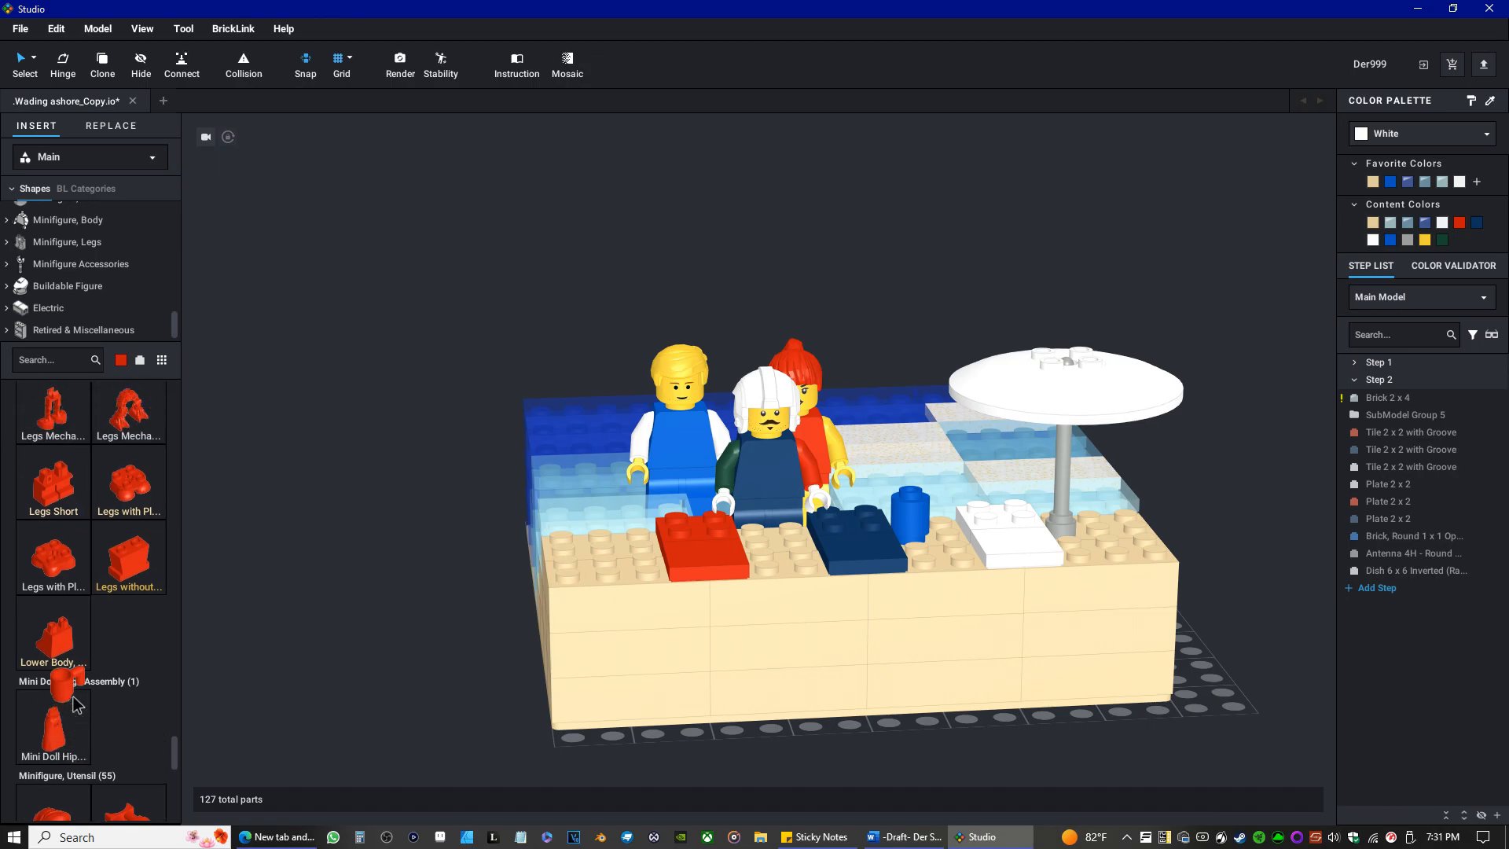
scroll(75, 691, down, 12)
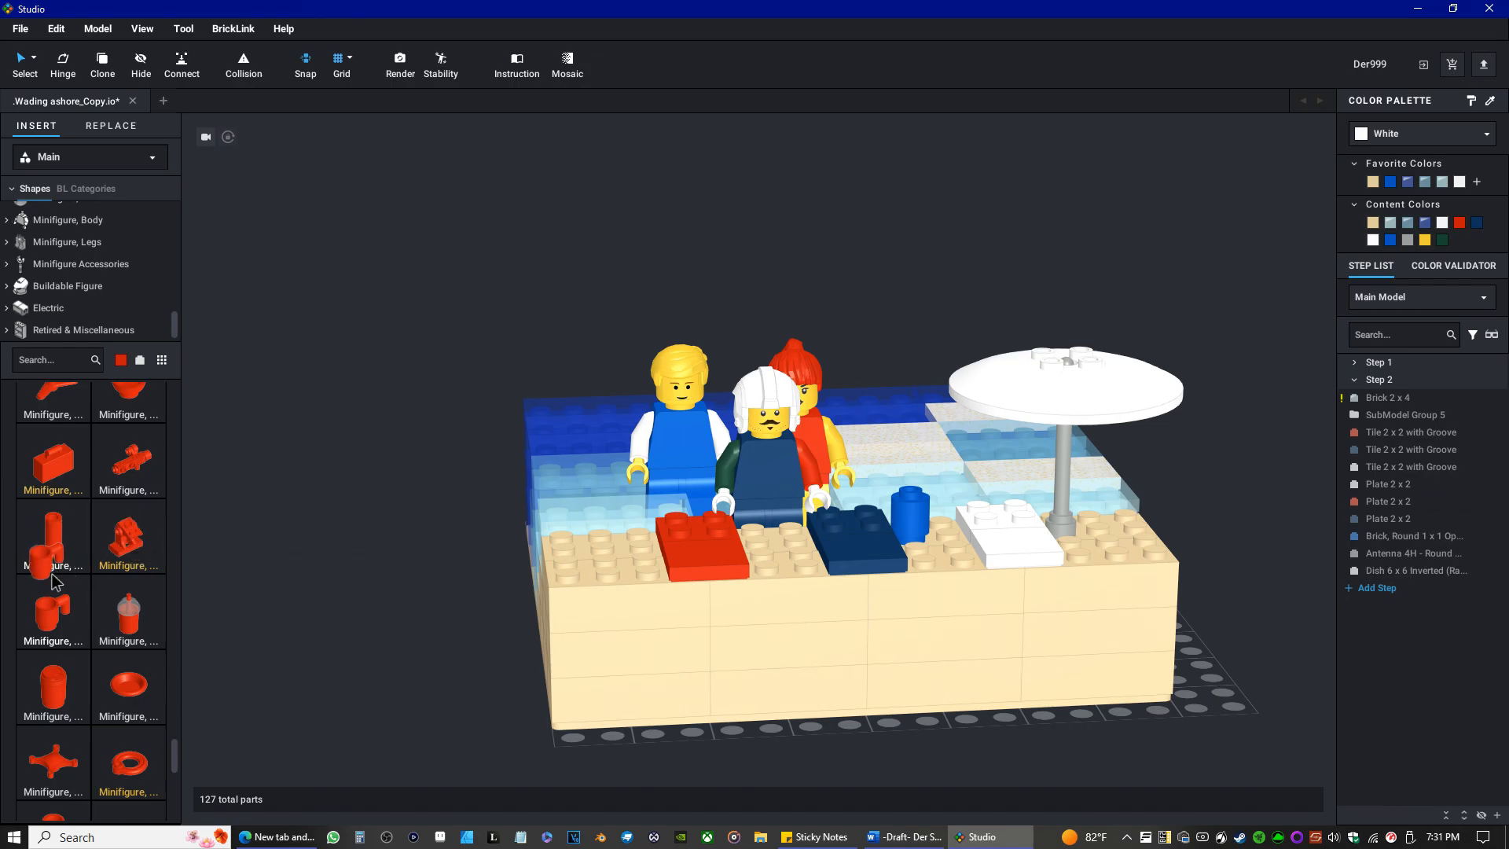
scroll(55, 582, down, 3)
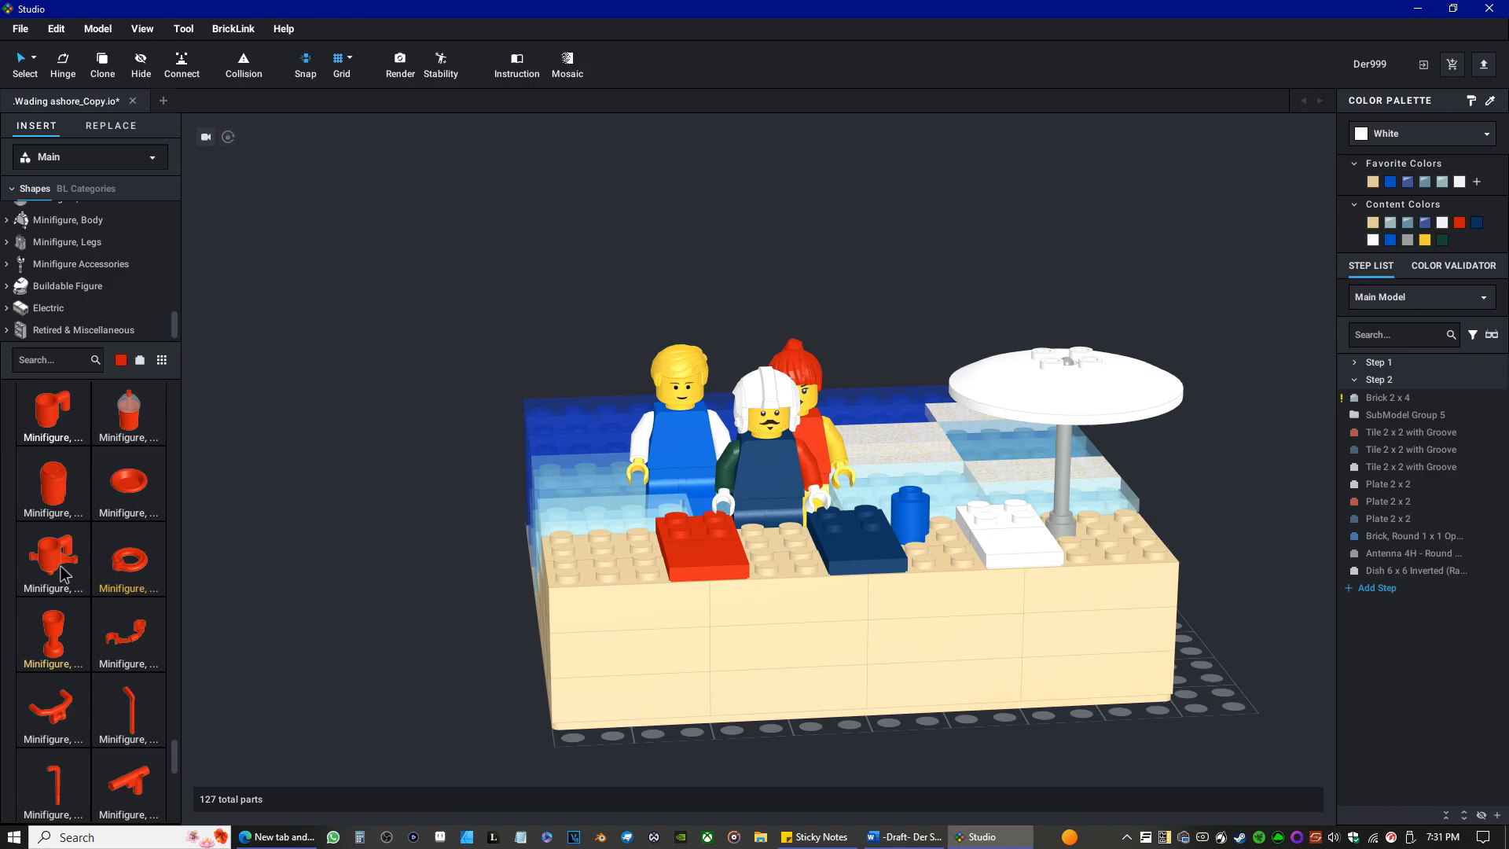
scroll(63, 551, down, 3)
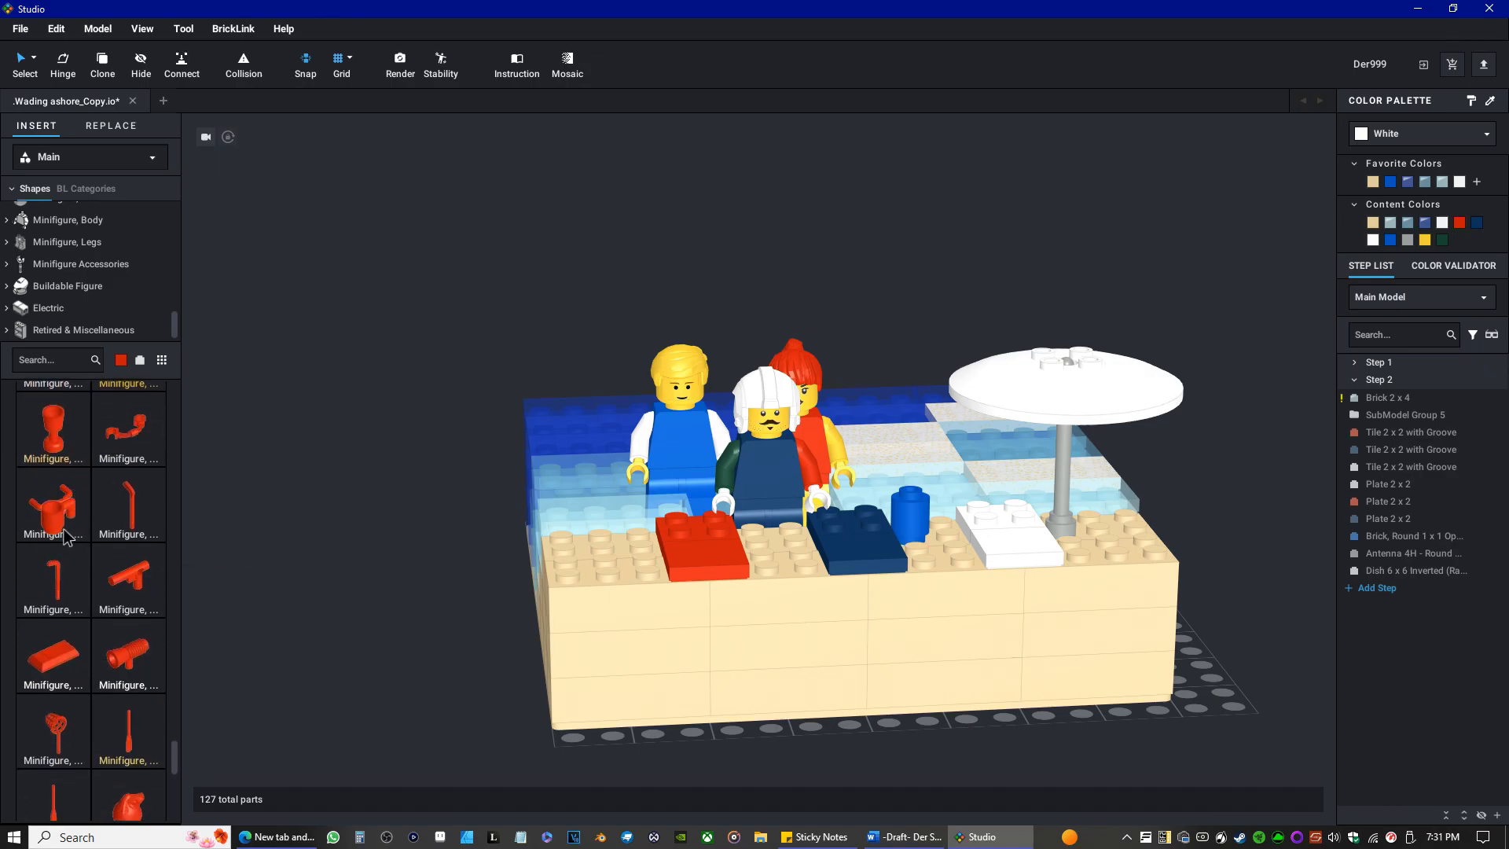
scroll(70, 539, down, 5)
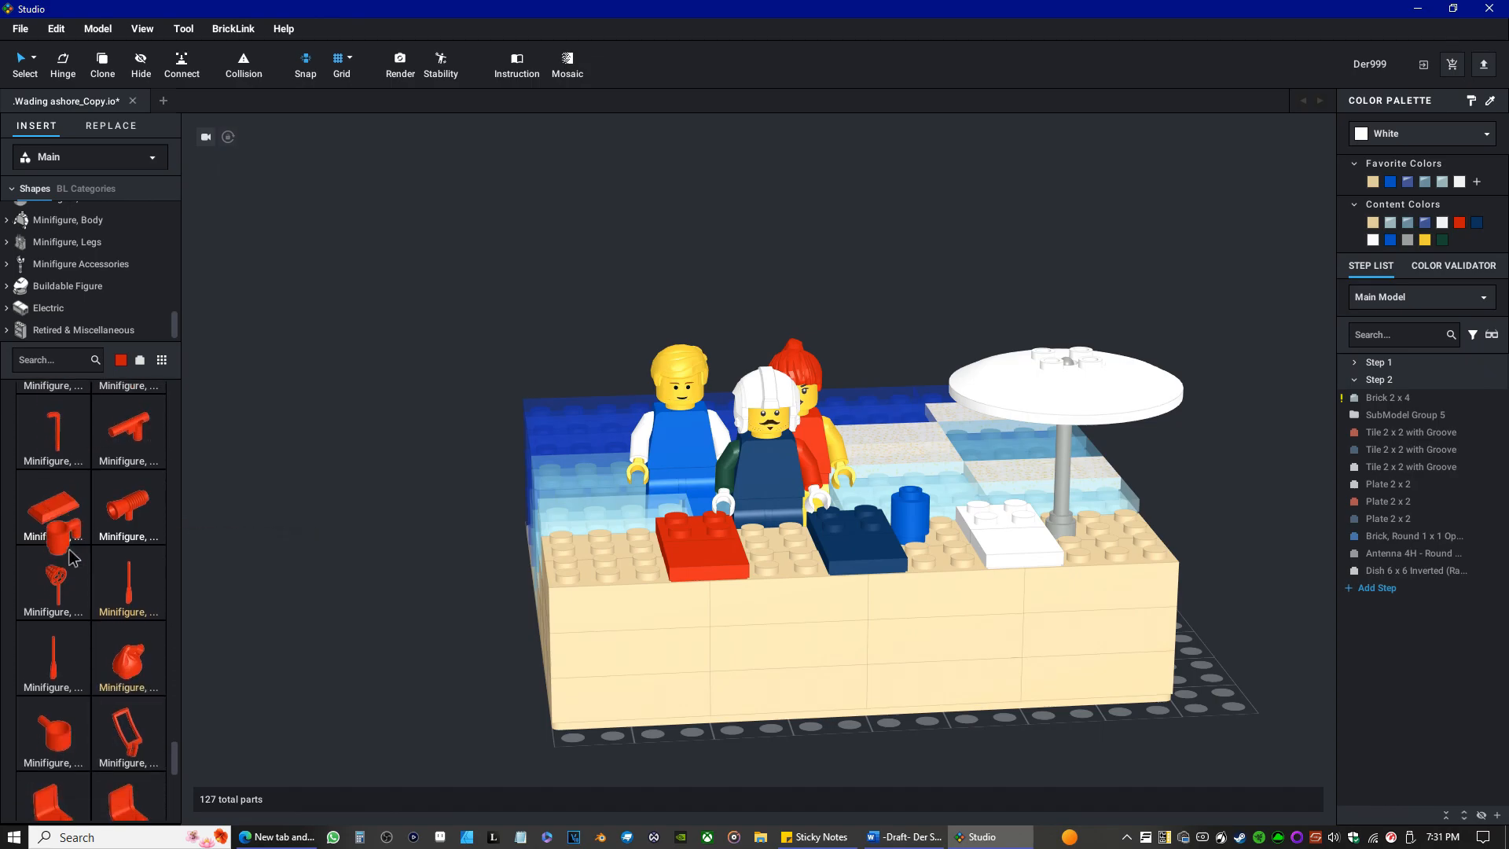
scroll(73, 544, down, 4)
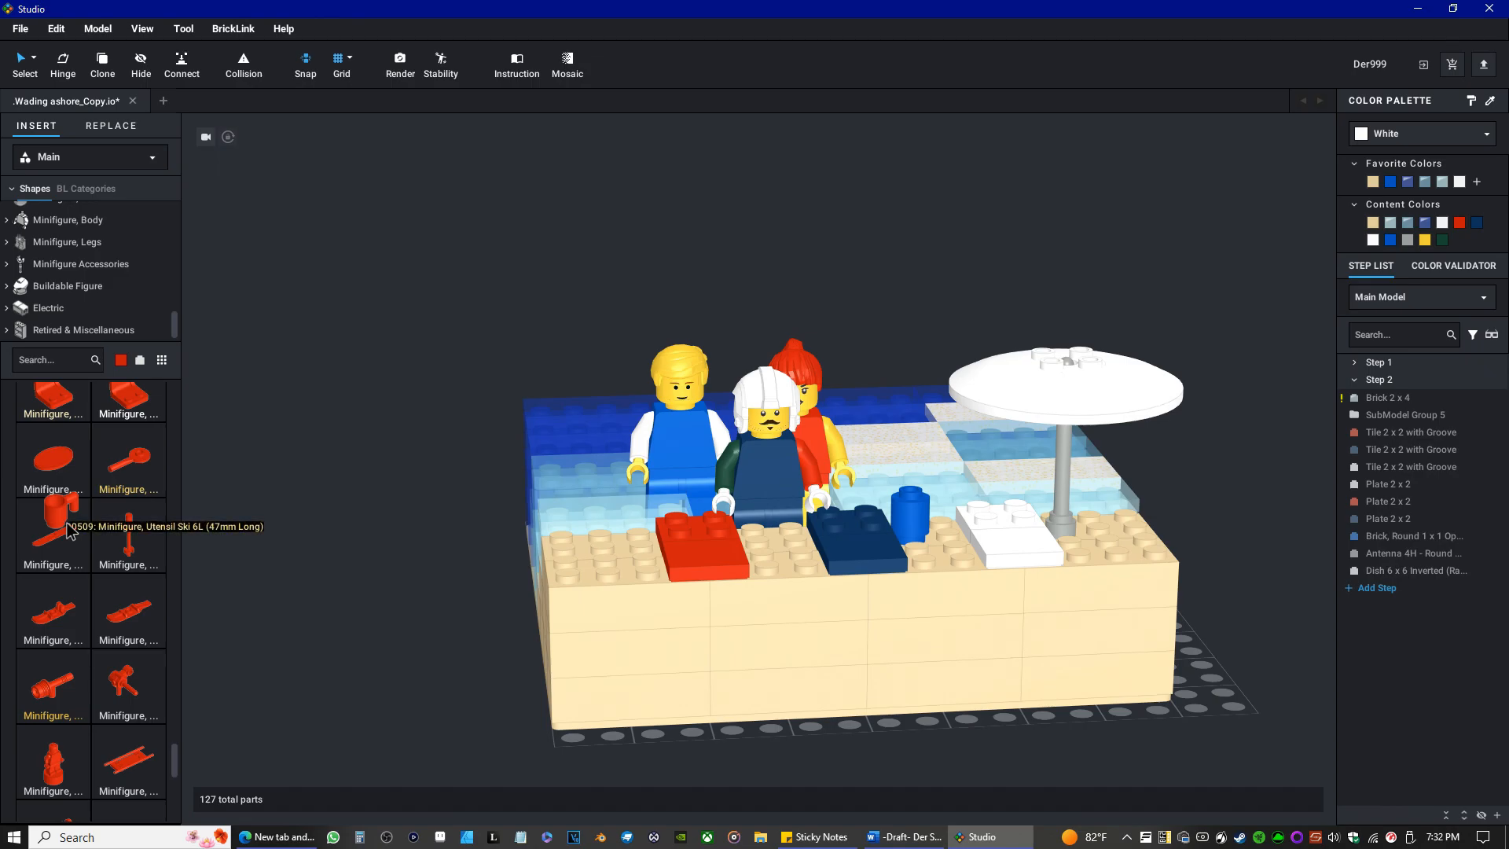
scroll(67, 531, down, 3)
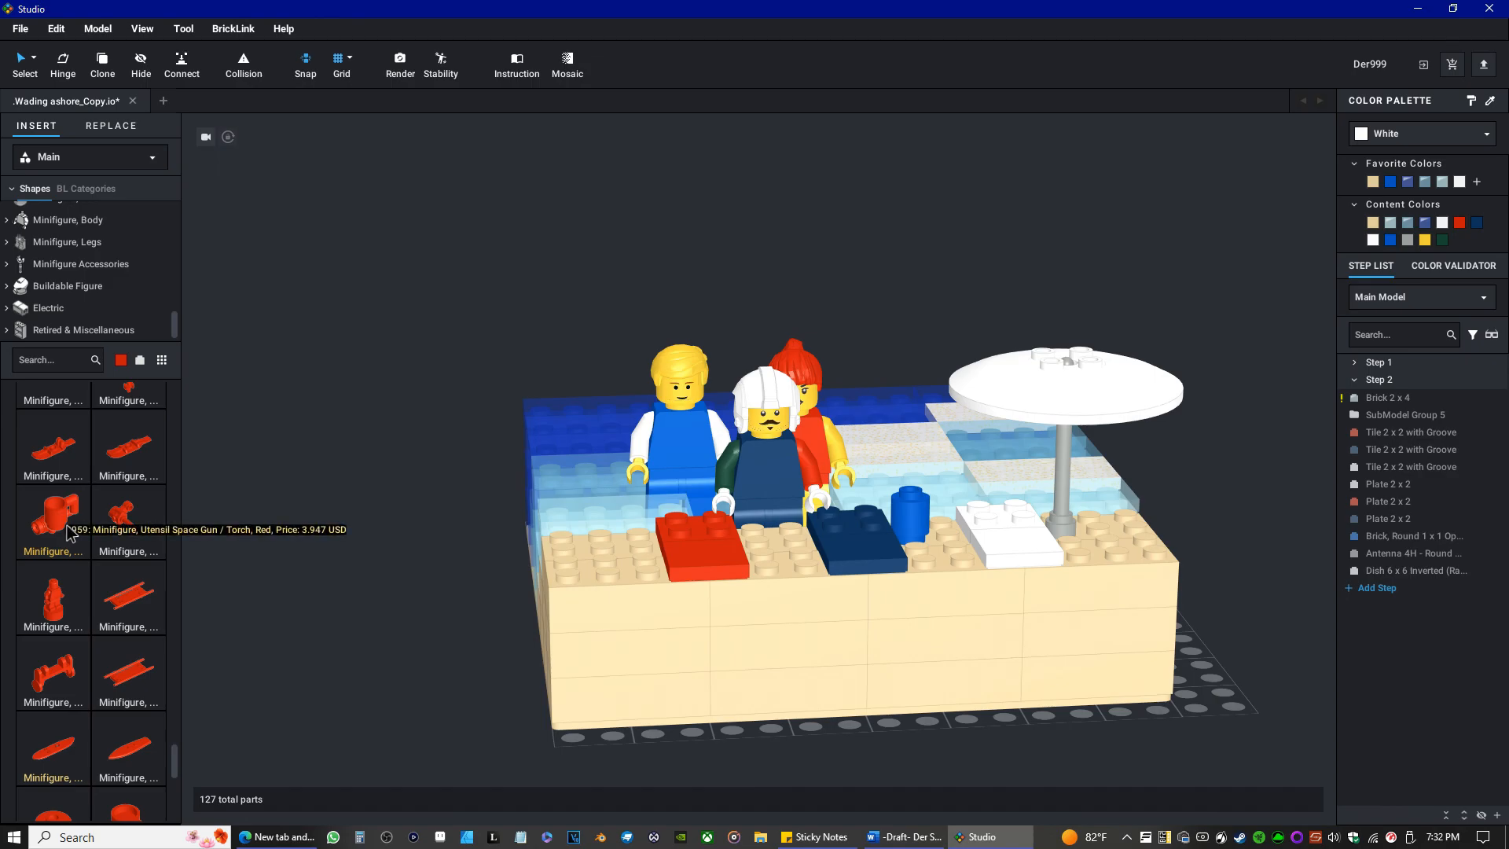
scroll(68, 533, down, 3)
scroll(69, 534, down, 2)
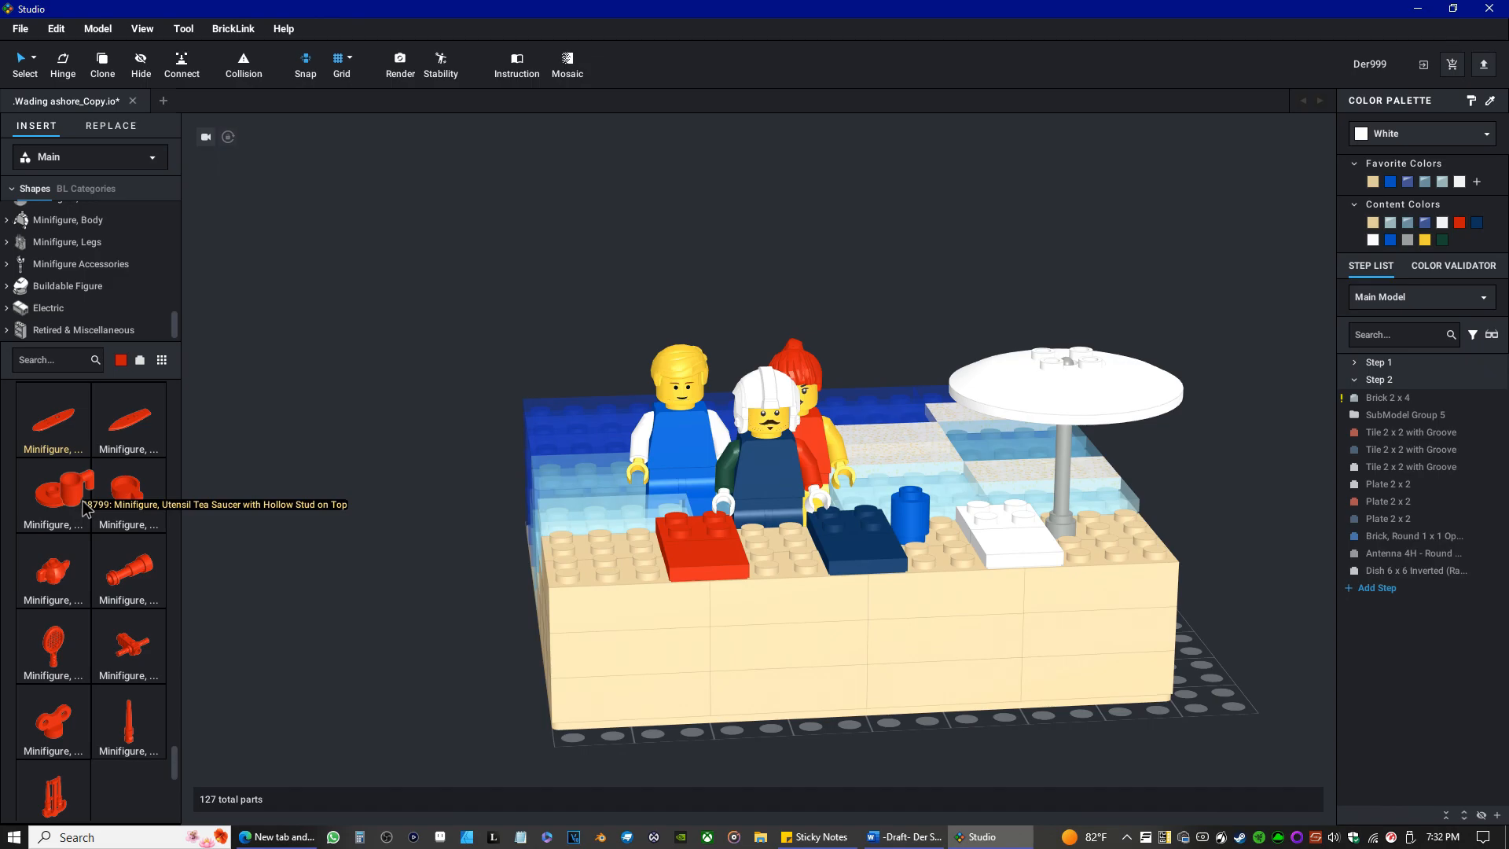
scroll(87, 509, down, 1)
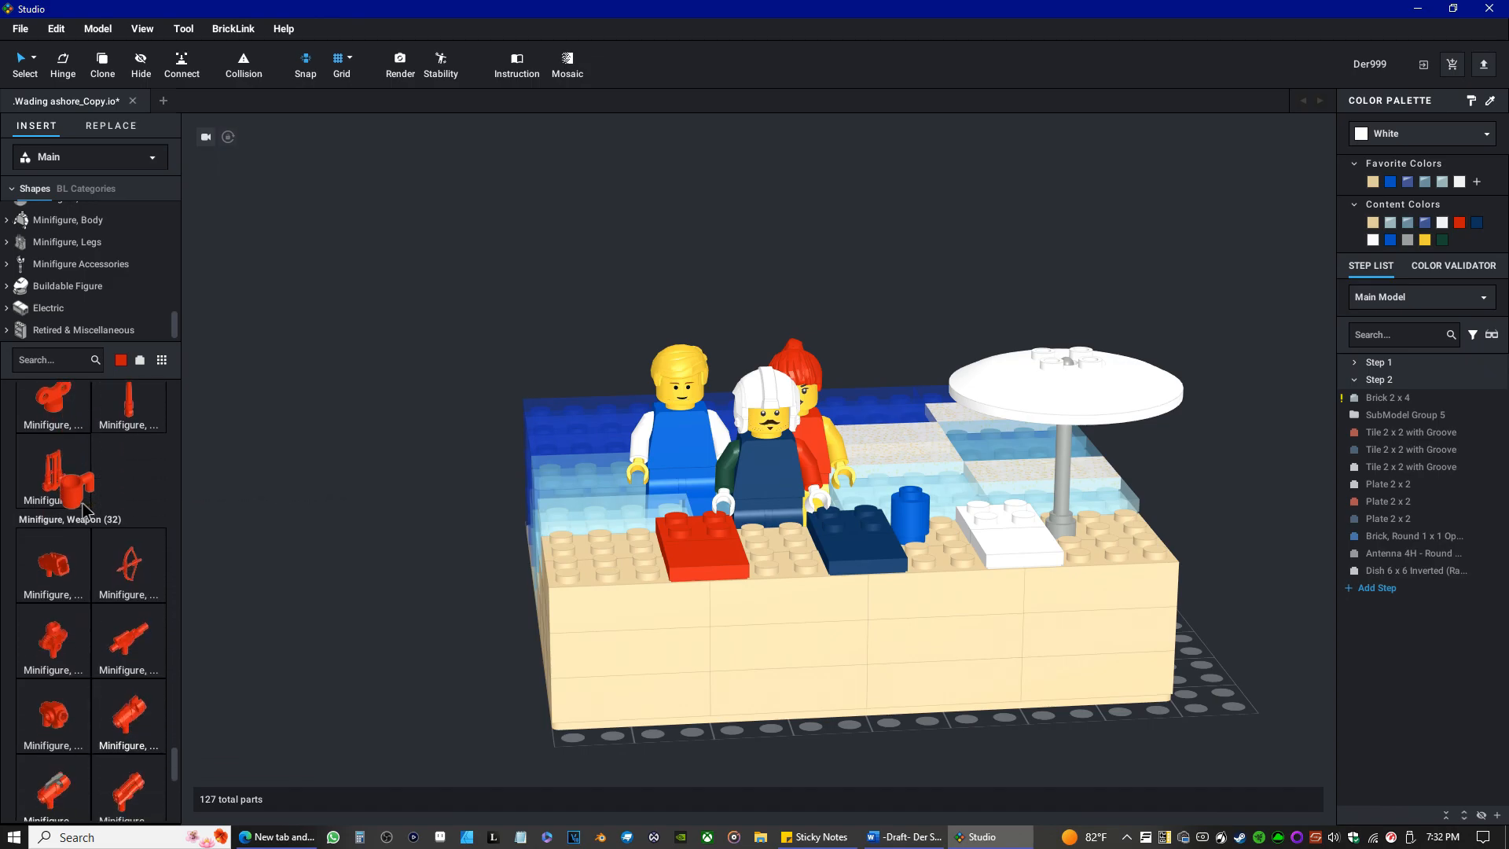
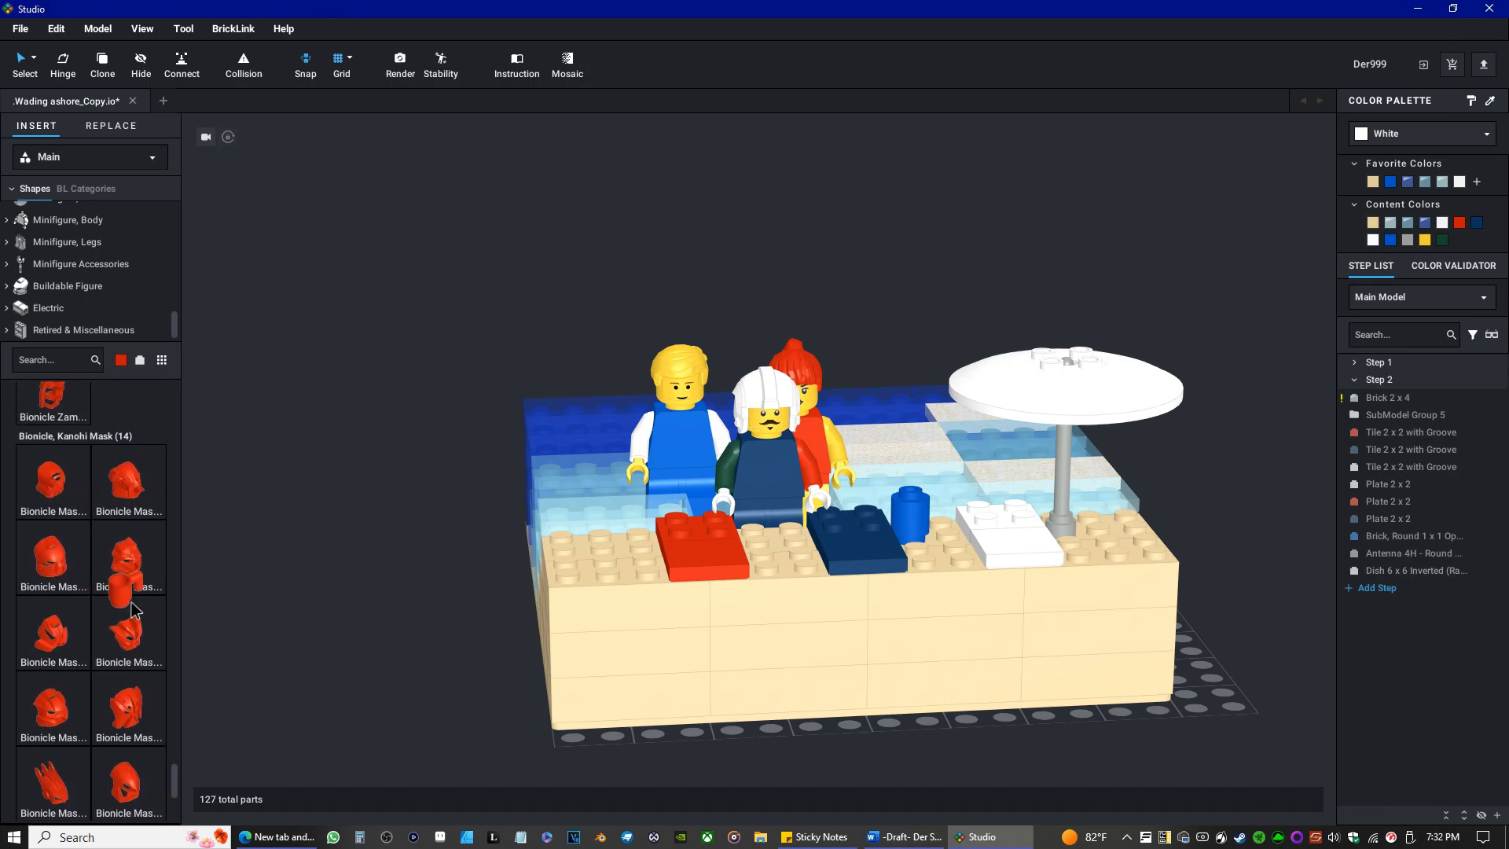
Place the red minifigure utensil cup on the tan shore beside the red towel.
scroll(126, 676, down, 3)
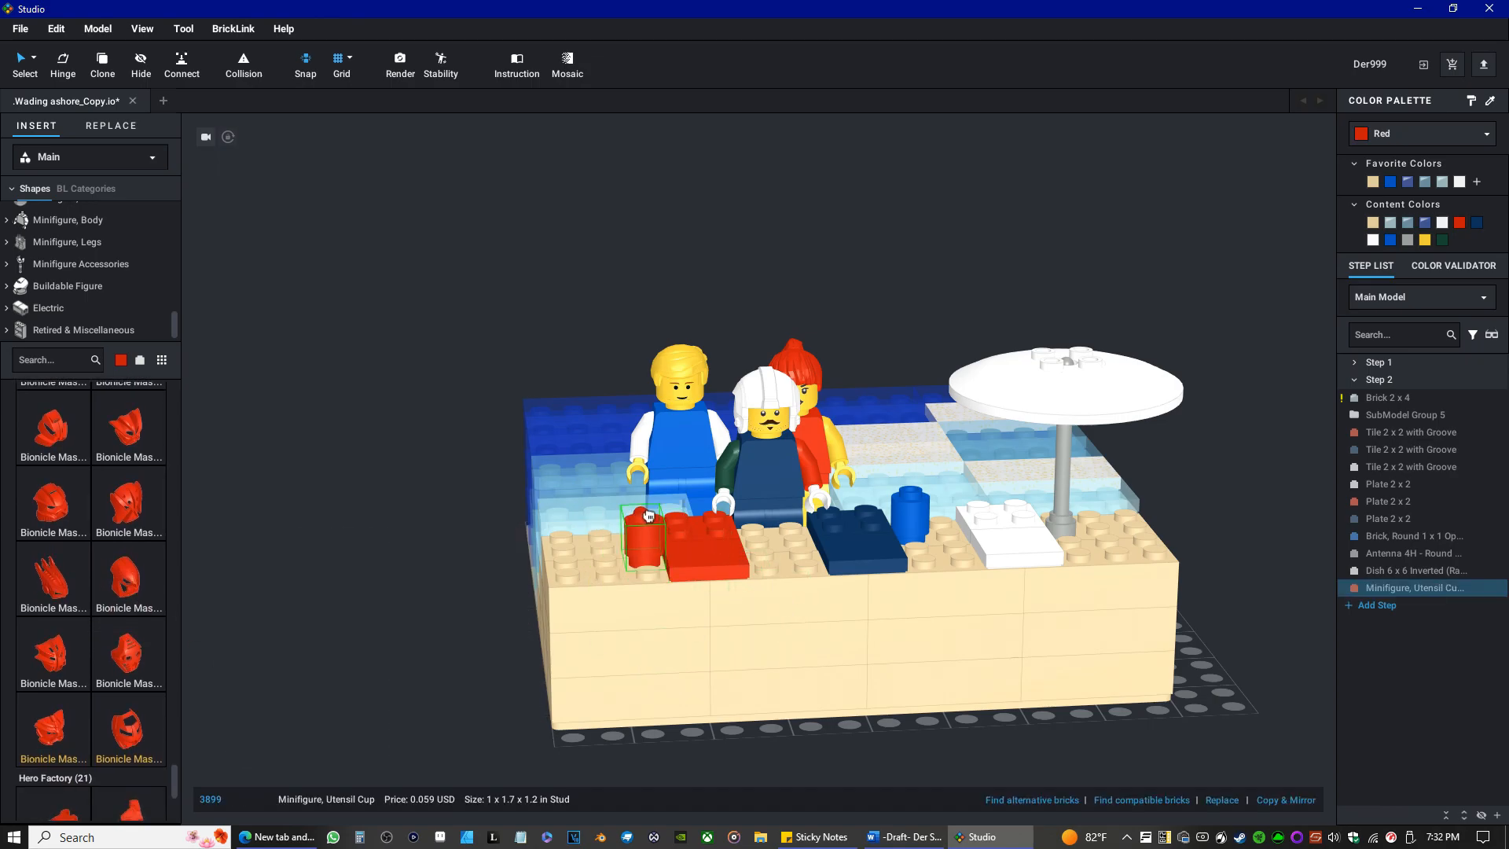
right_drag(607, 531, 674, 599)
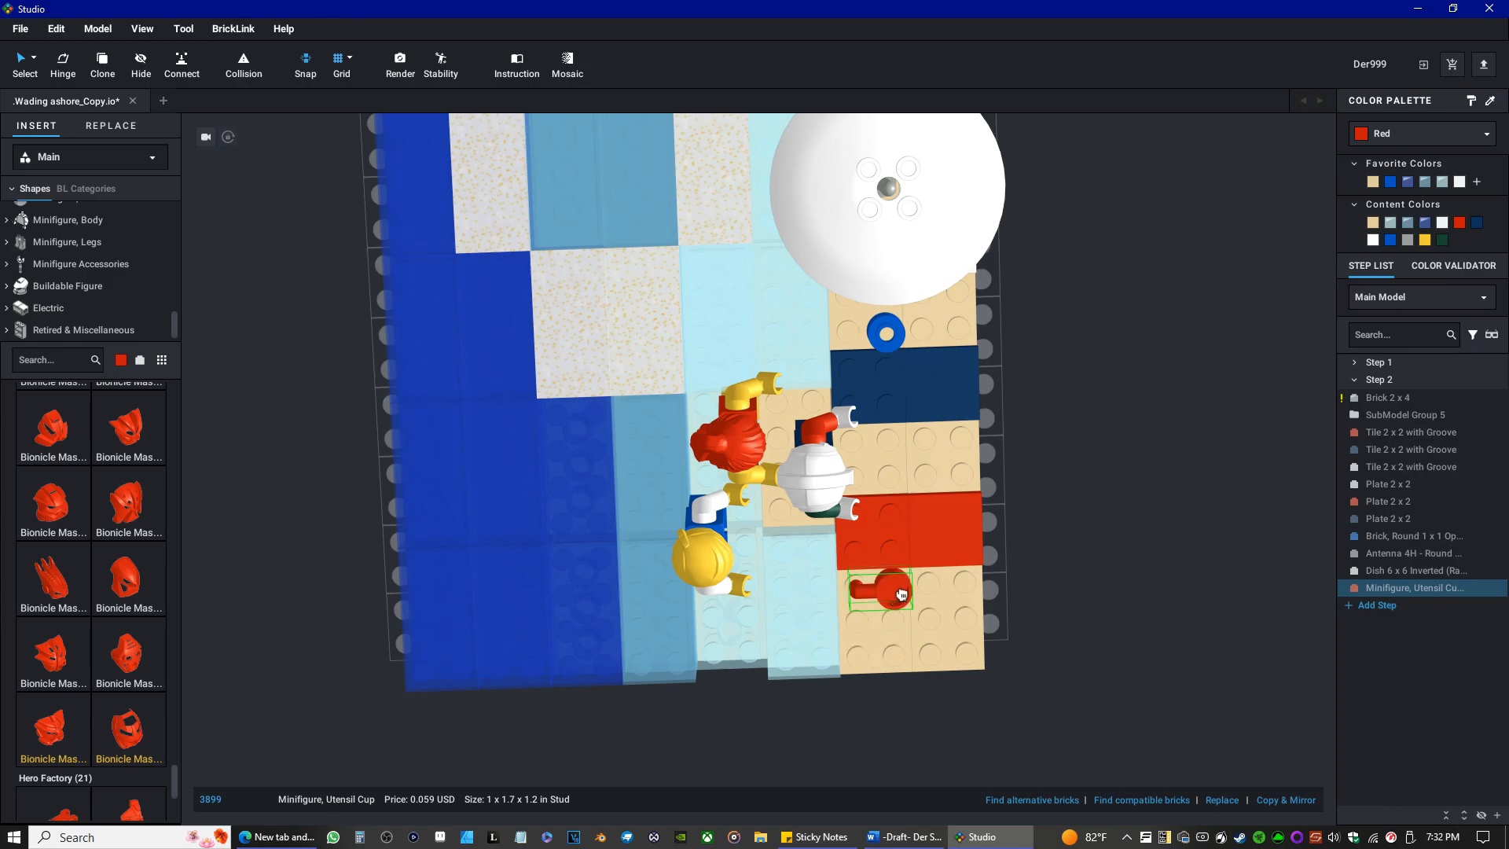
click(902, 594)
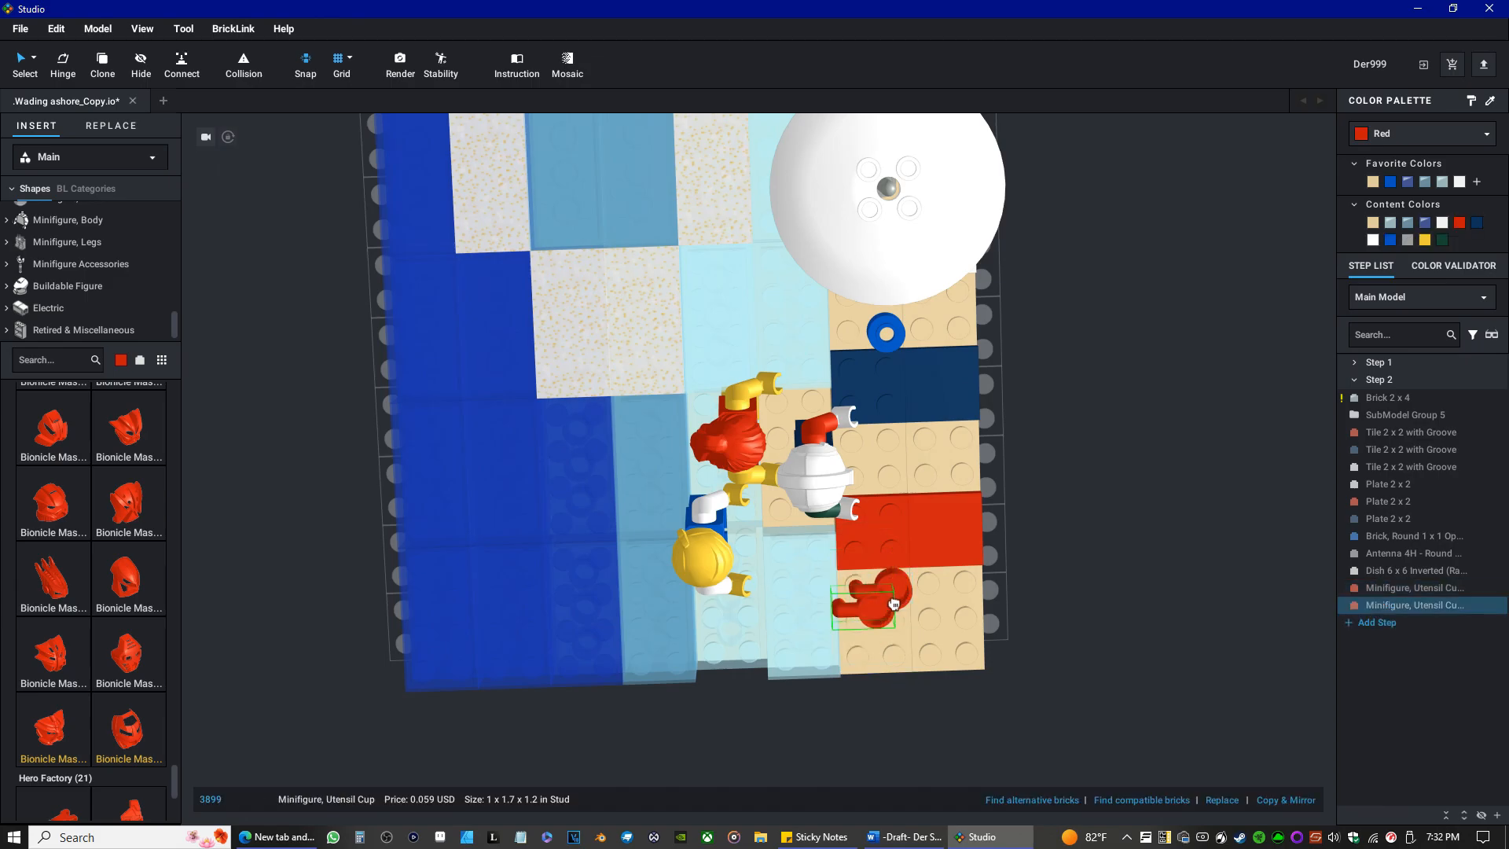
key(Escape)
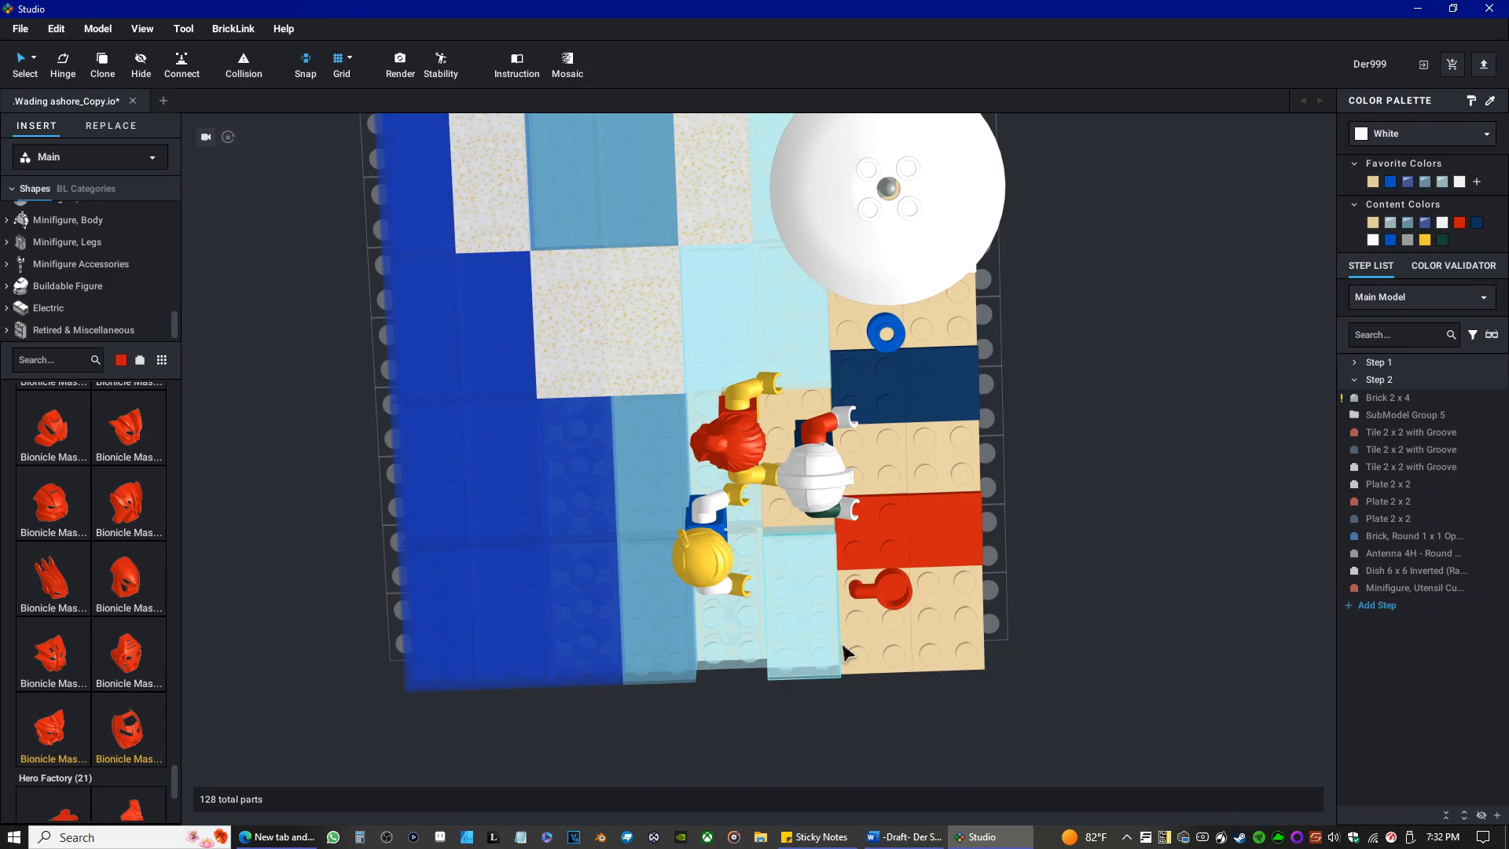
Rotate the red utensil cup 90° on its stud so its handle points away from the red towel.
click(891, 602)
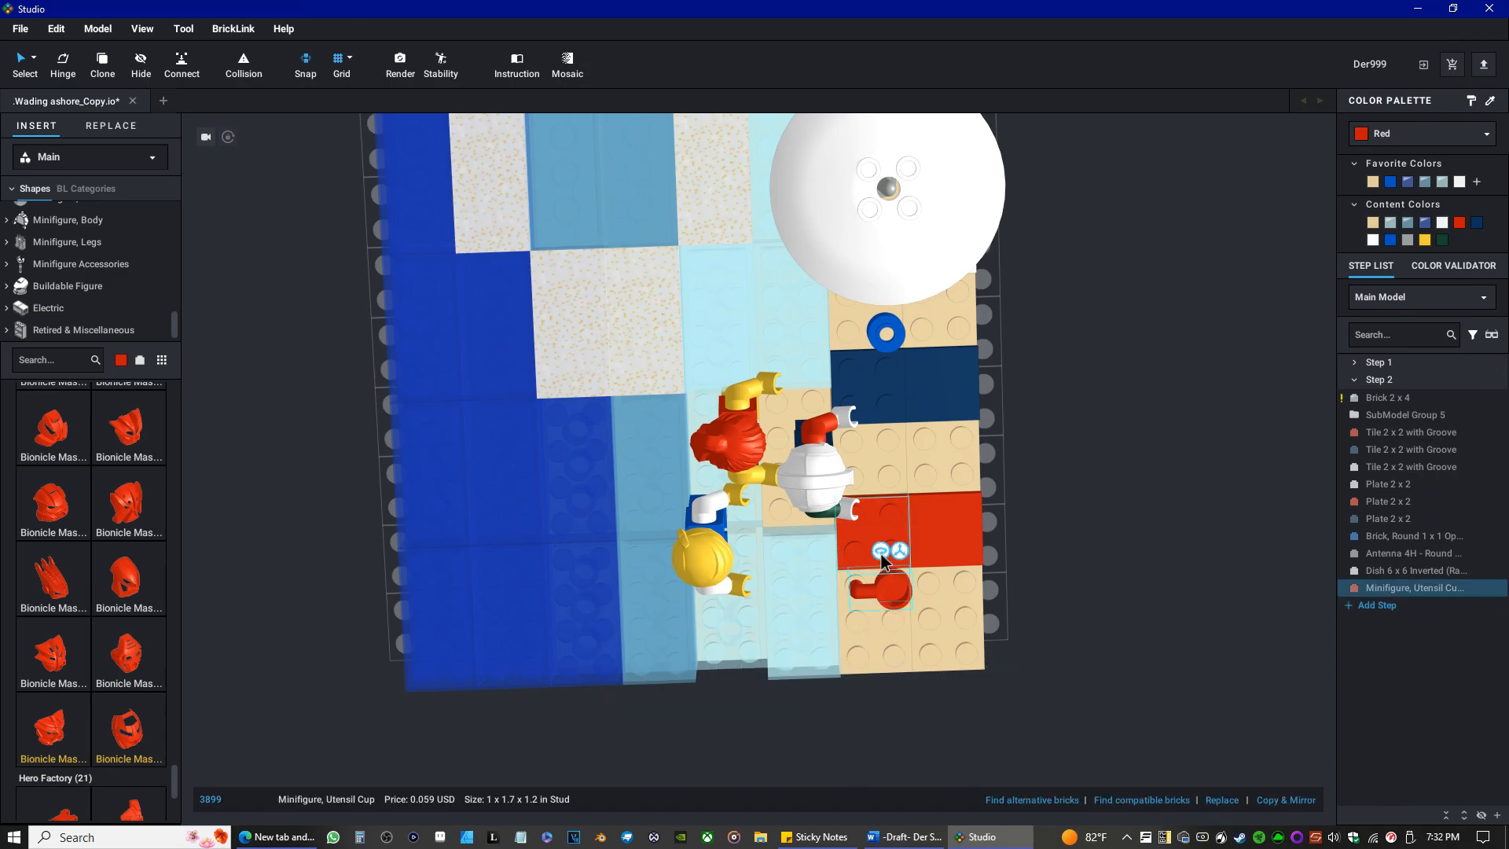
drag(884, 553, 937, 684)
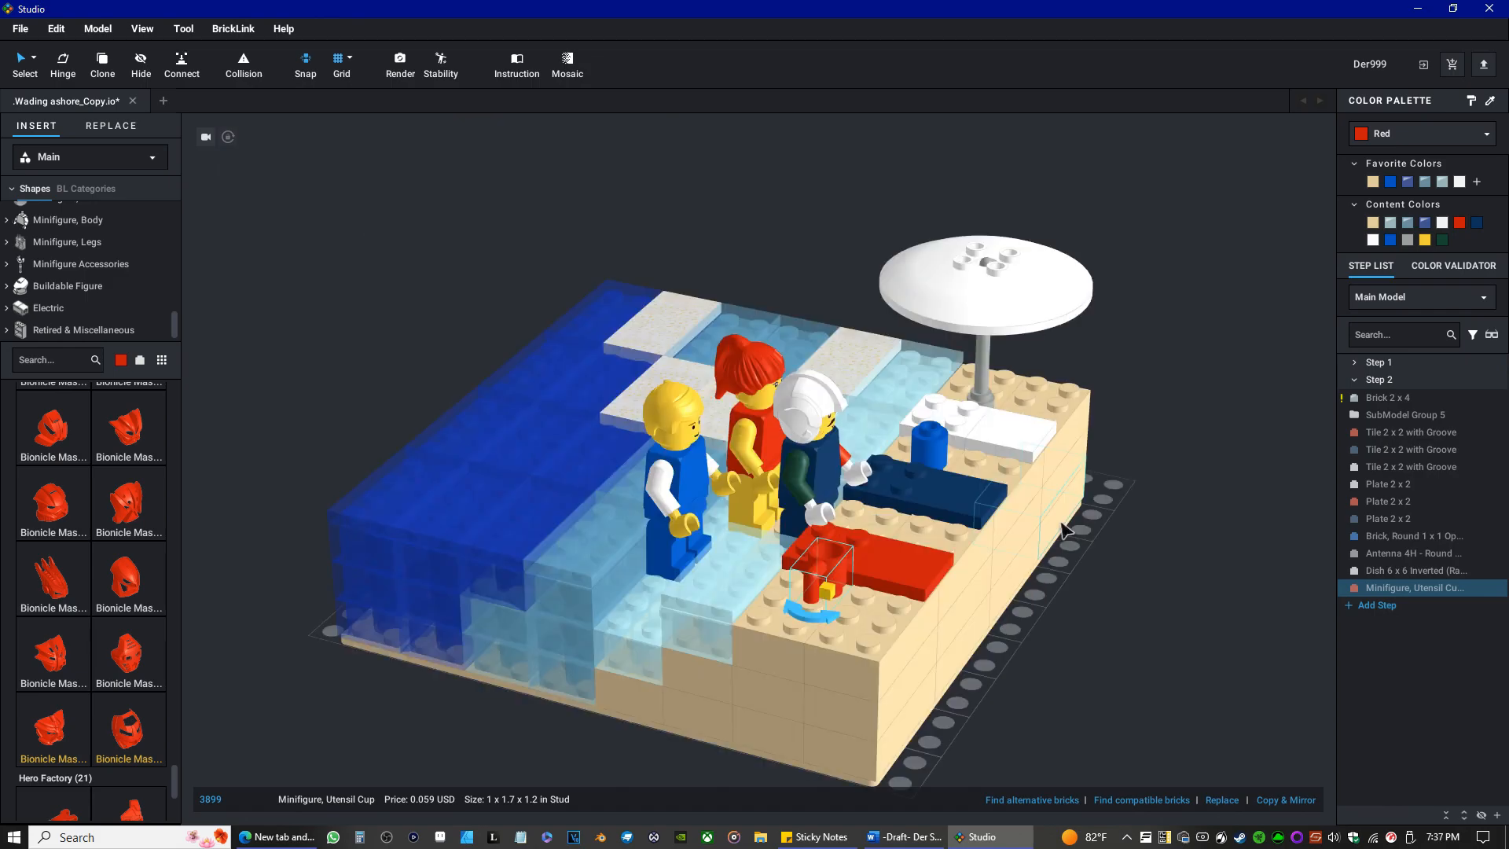
right_drag(1121, 581, 774, 545)
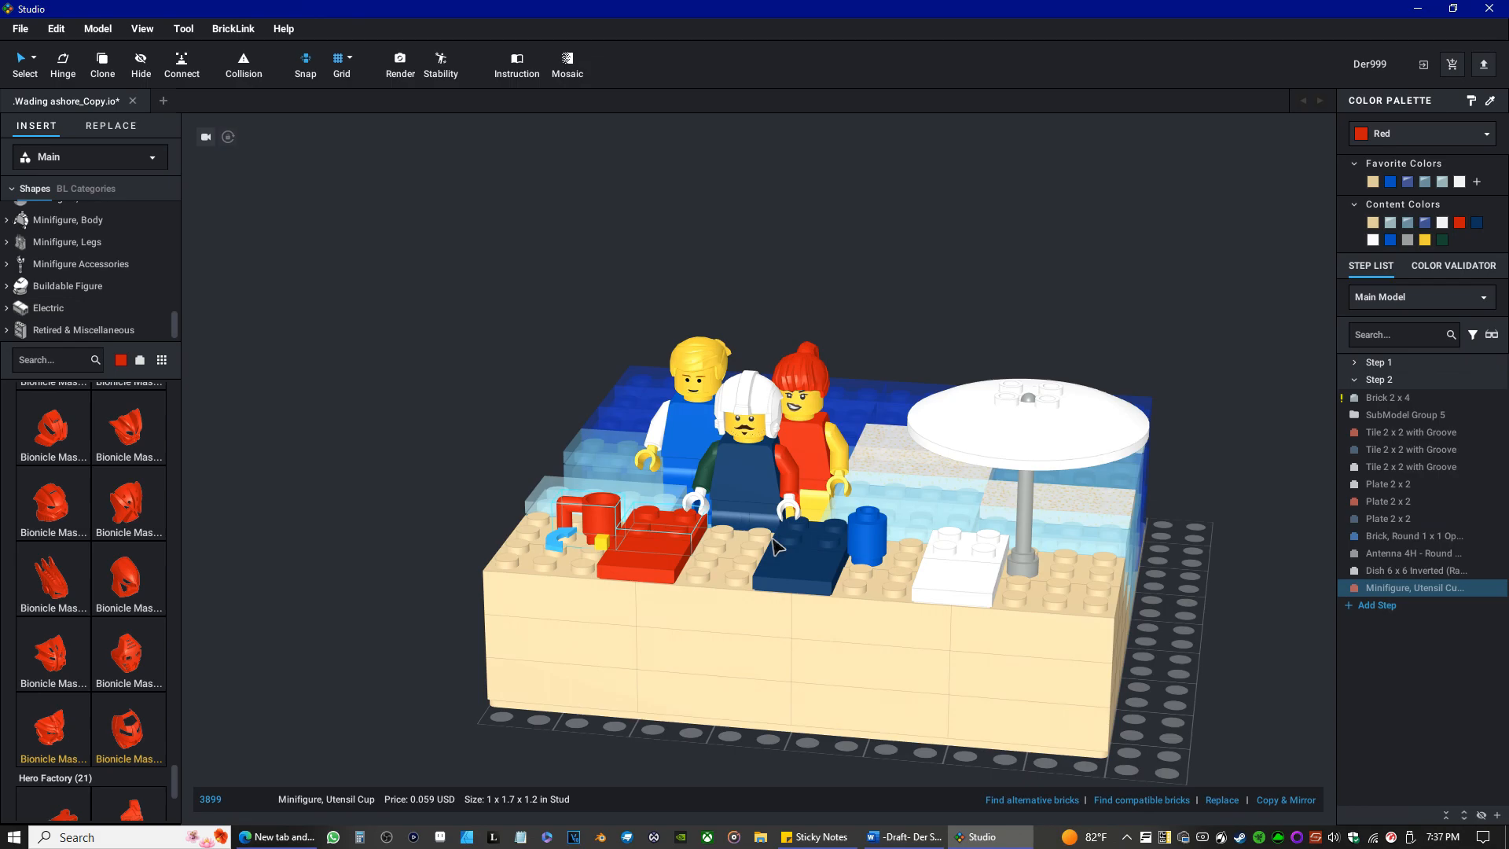
mouse_move(774, 545)
right_down()
mouse_move(803, 537)
mouse_move(783, 545)
right_up()
scroll(783, 542, up, 2)
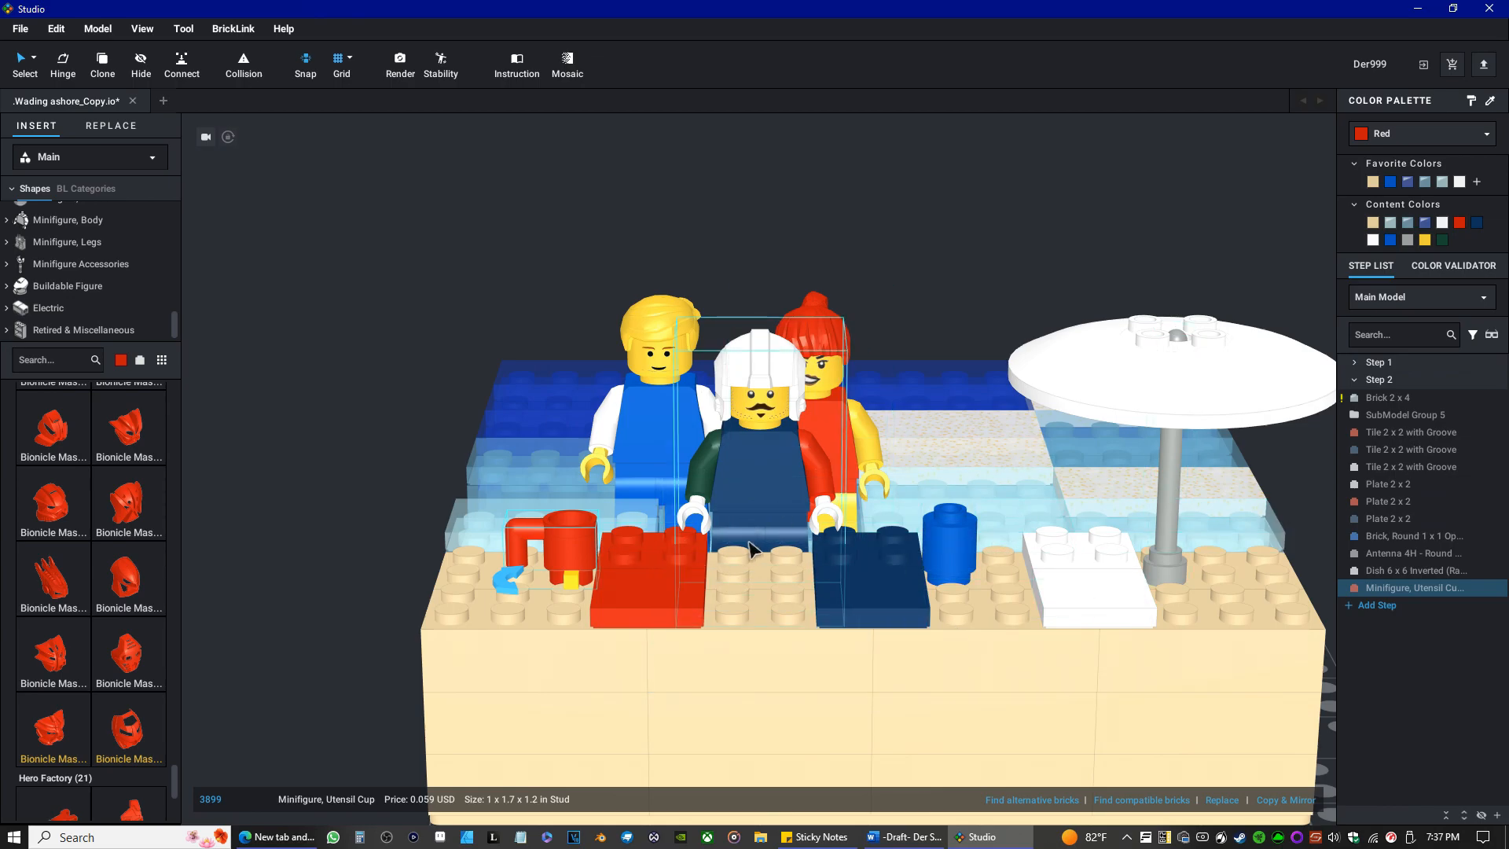
mouse_move(739, 543)
right_down()
mouse_move(808, 566)
mouse_move(759, 541)
mouse_move(737, 552)
right_up()
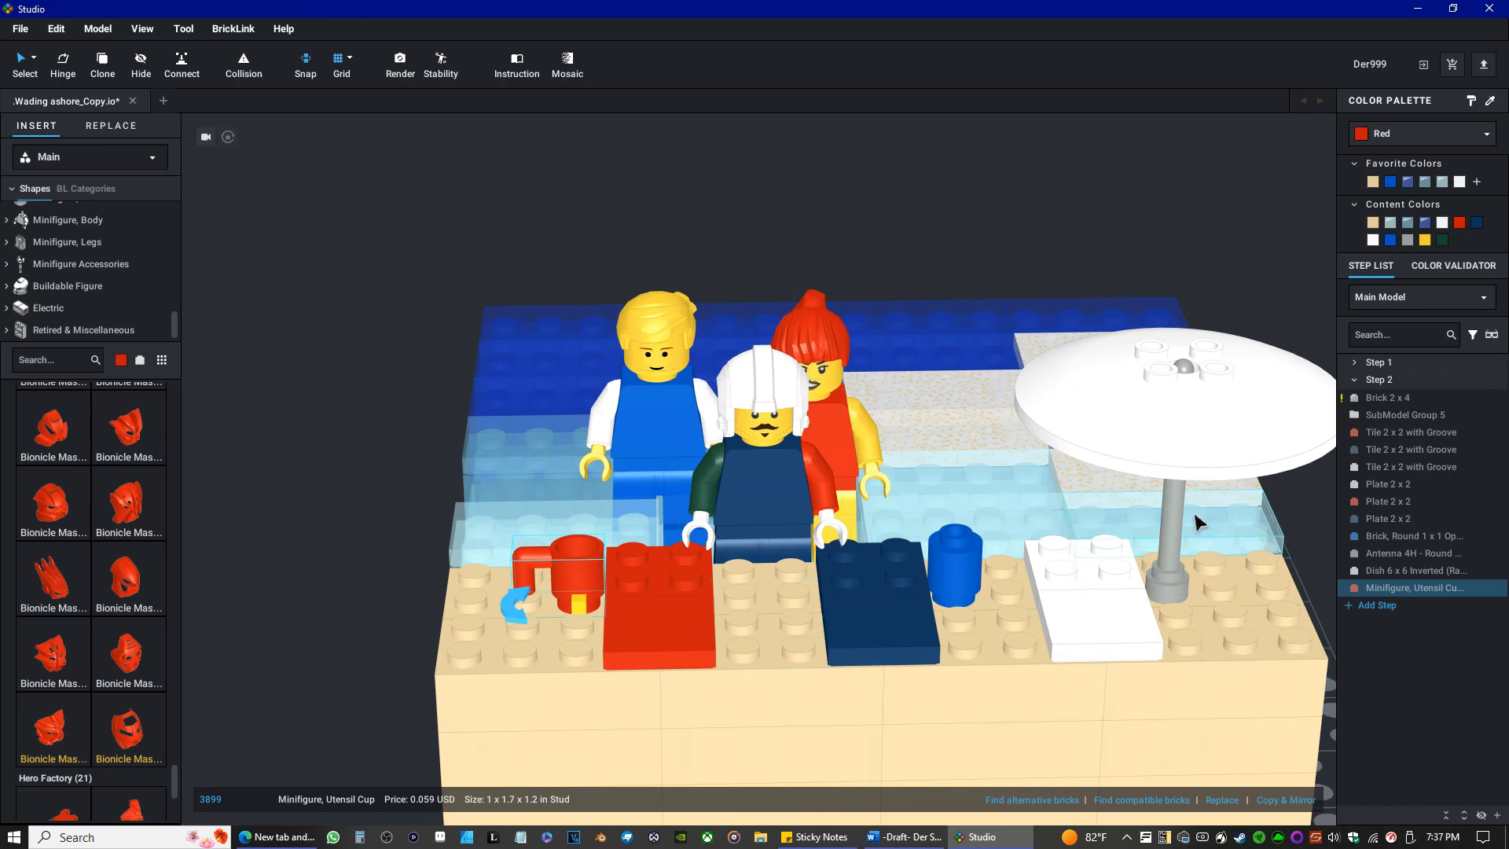
key(Right)
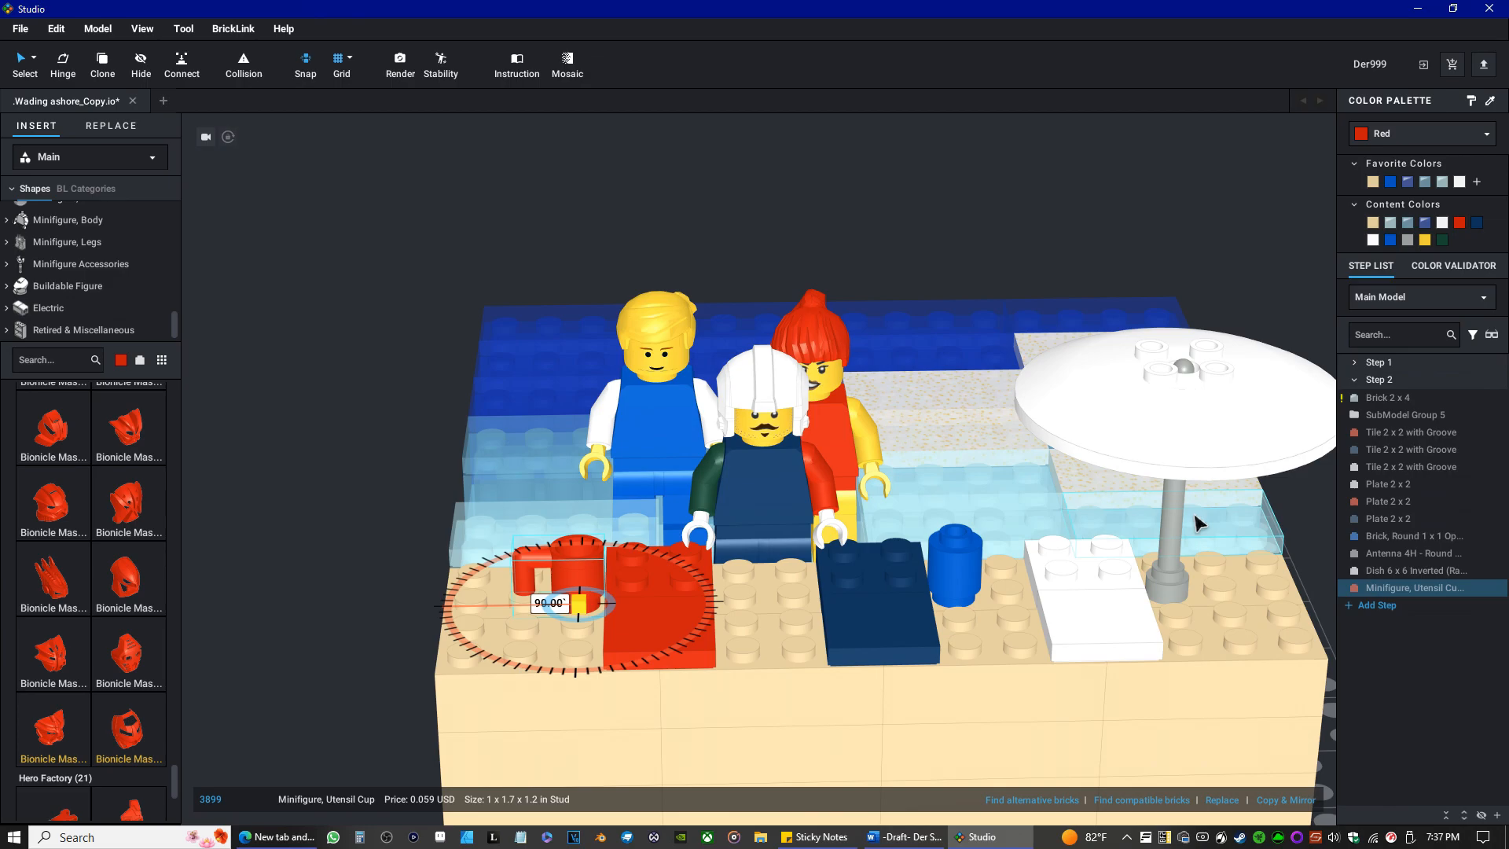
Set the parts library colour to tan and show the Tile category.
click(121, 360)
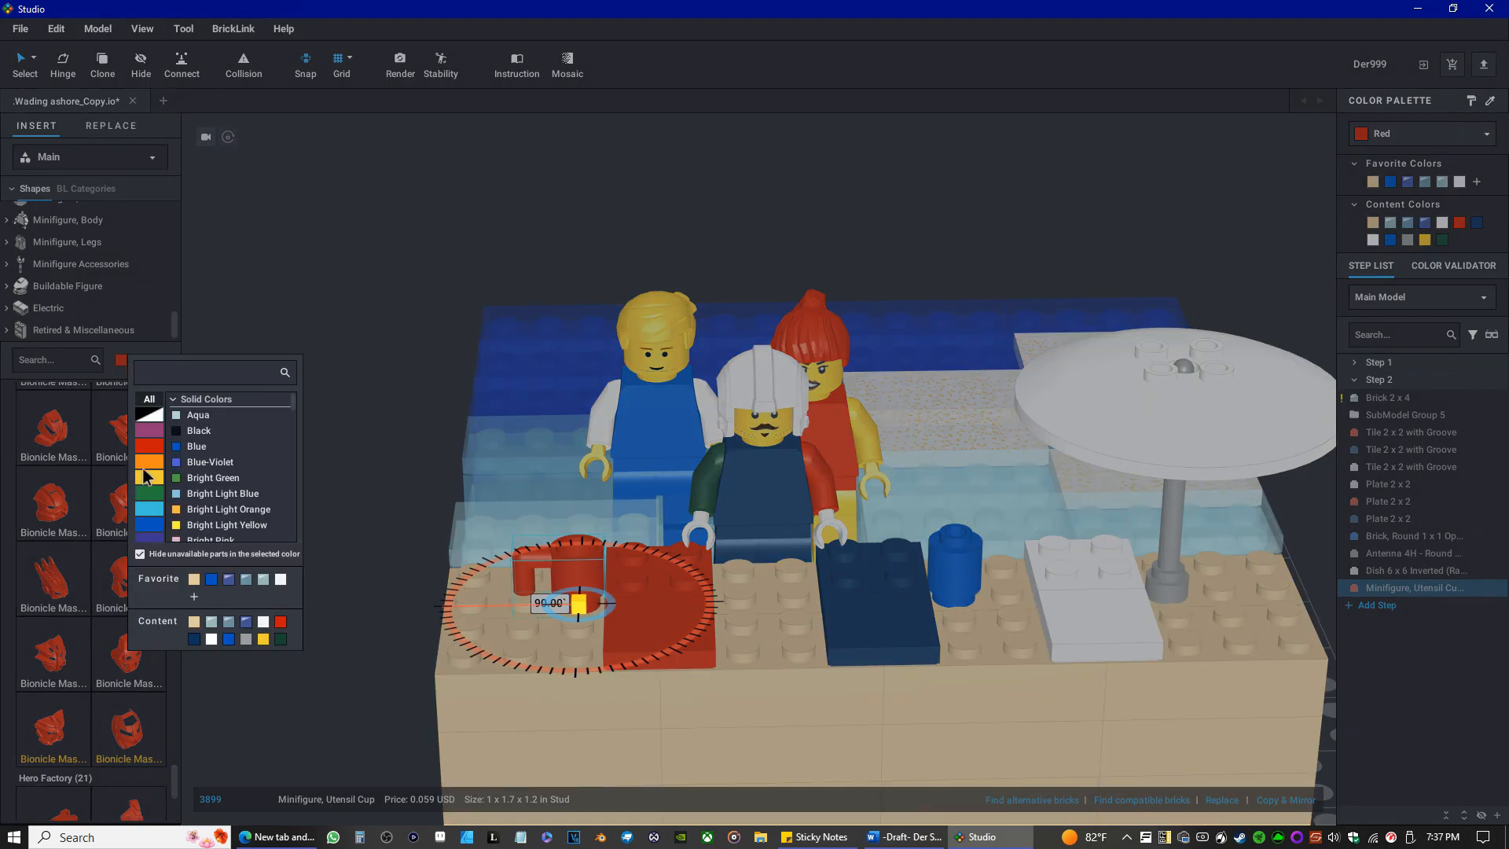
click(148, 482)
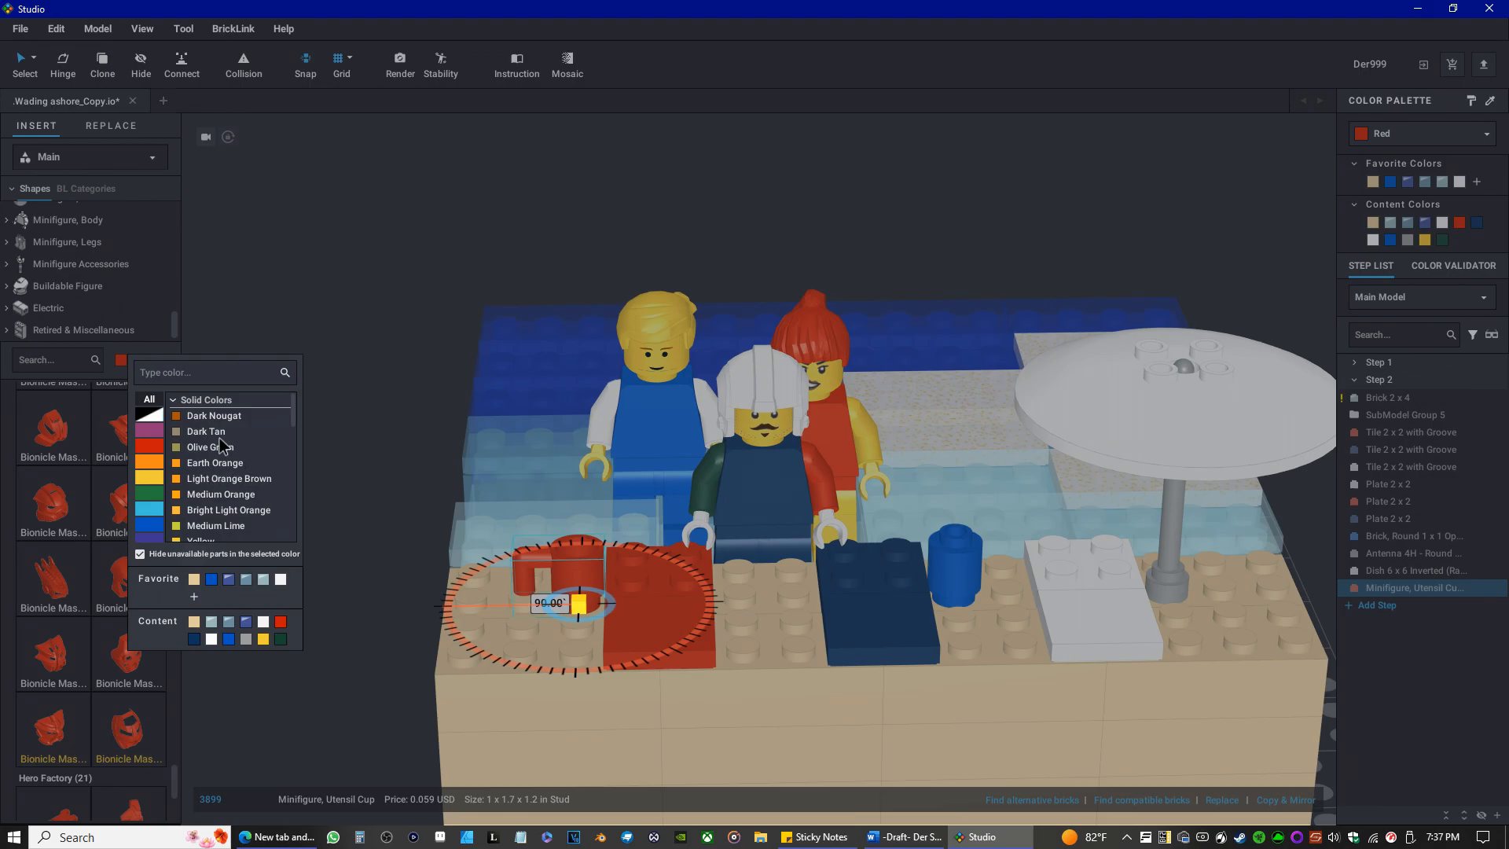
scroll(220, 445, down, 3)
click(214, 463)
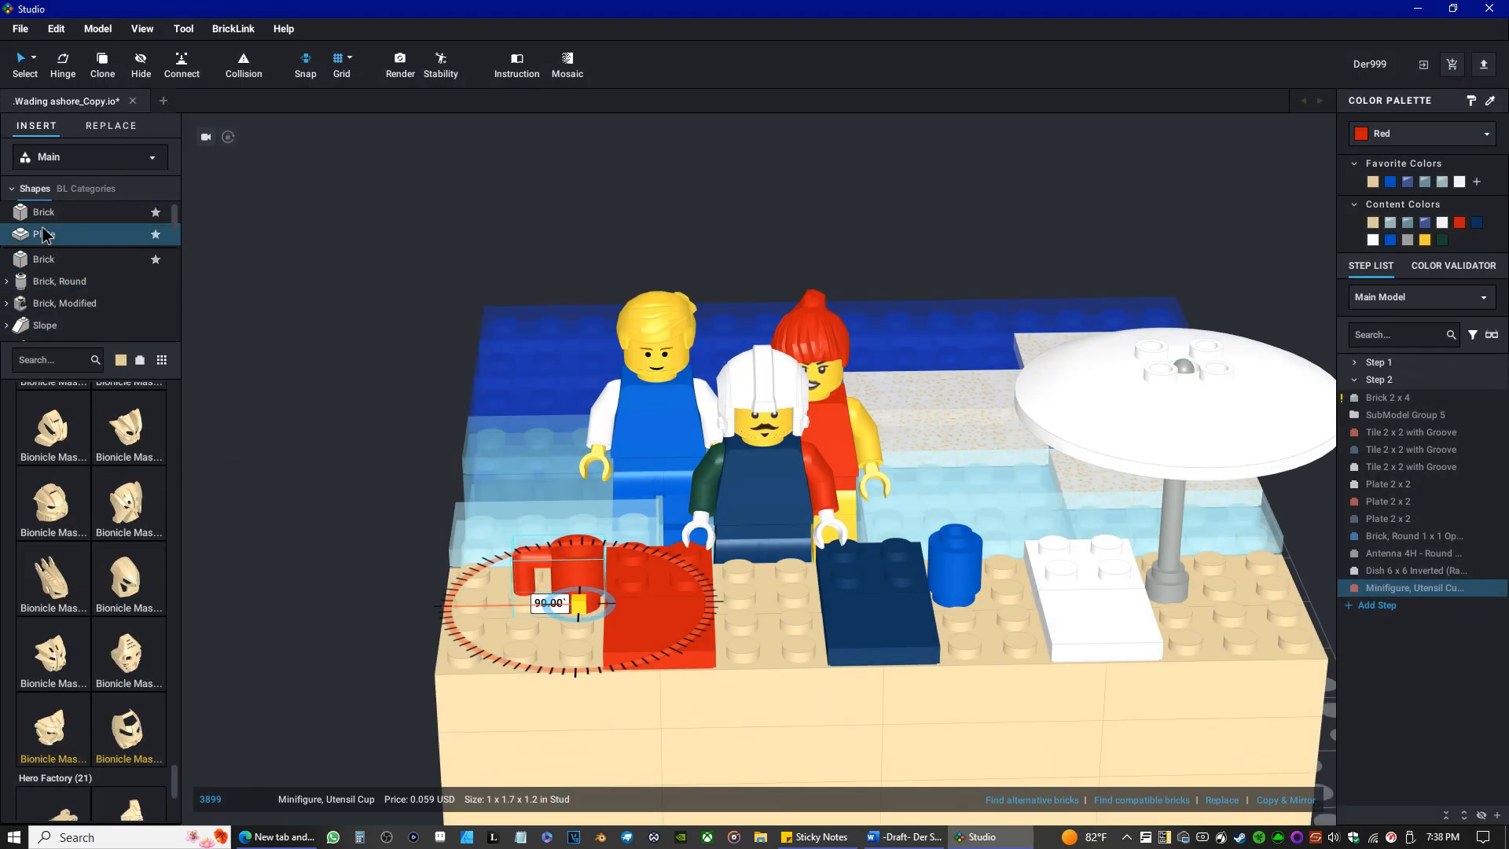
scroll(62, 263, down, 3)
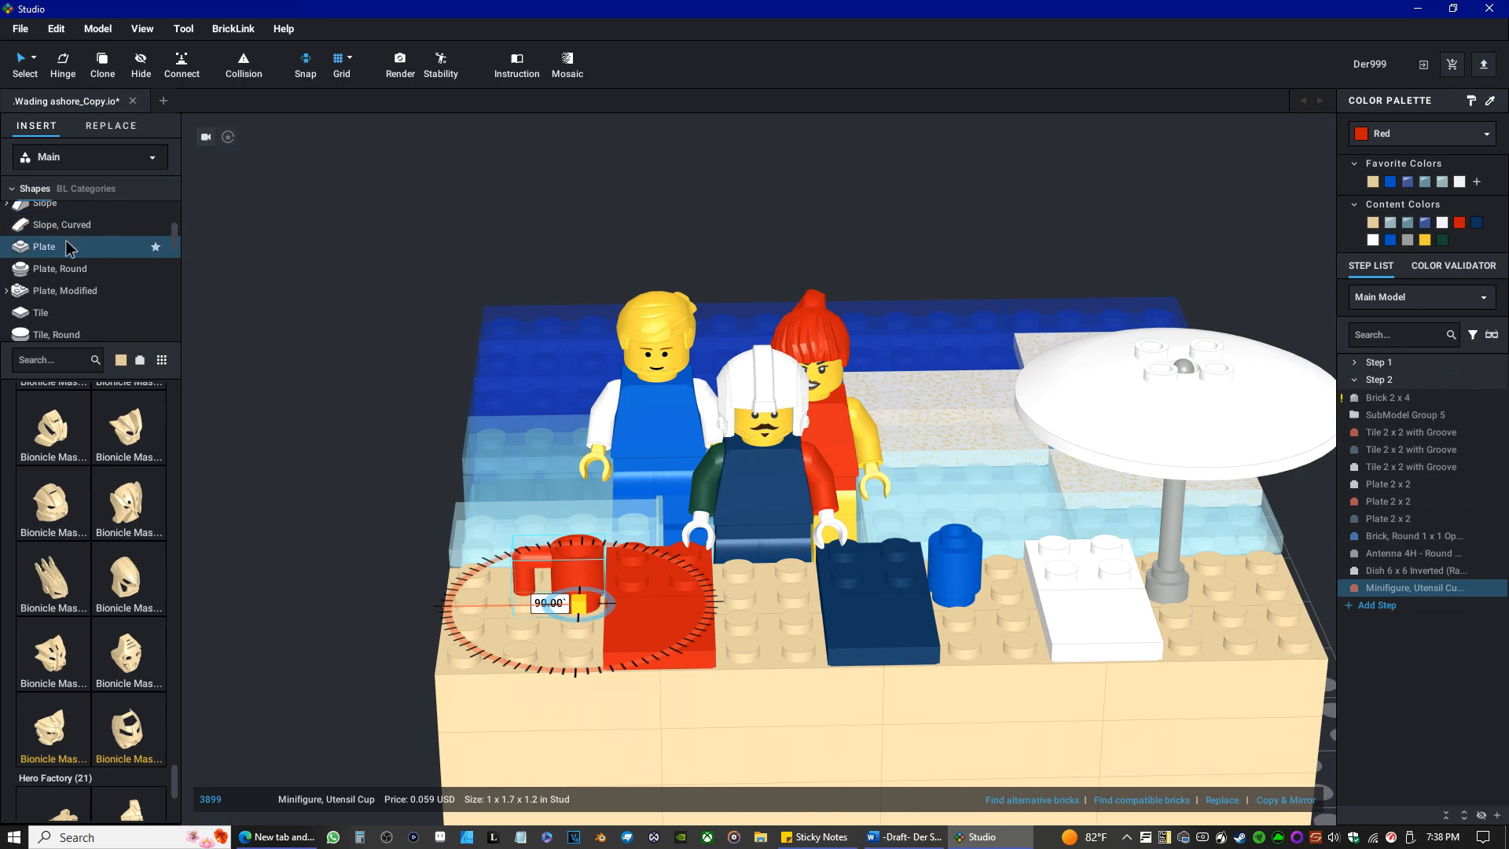
click(55, 312)
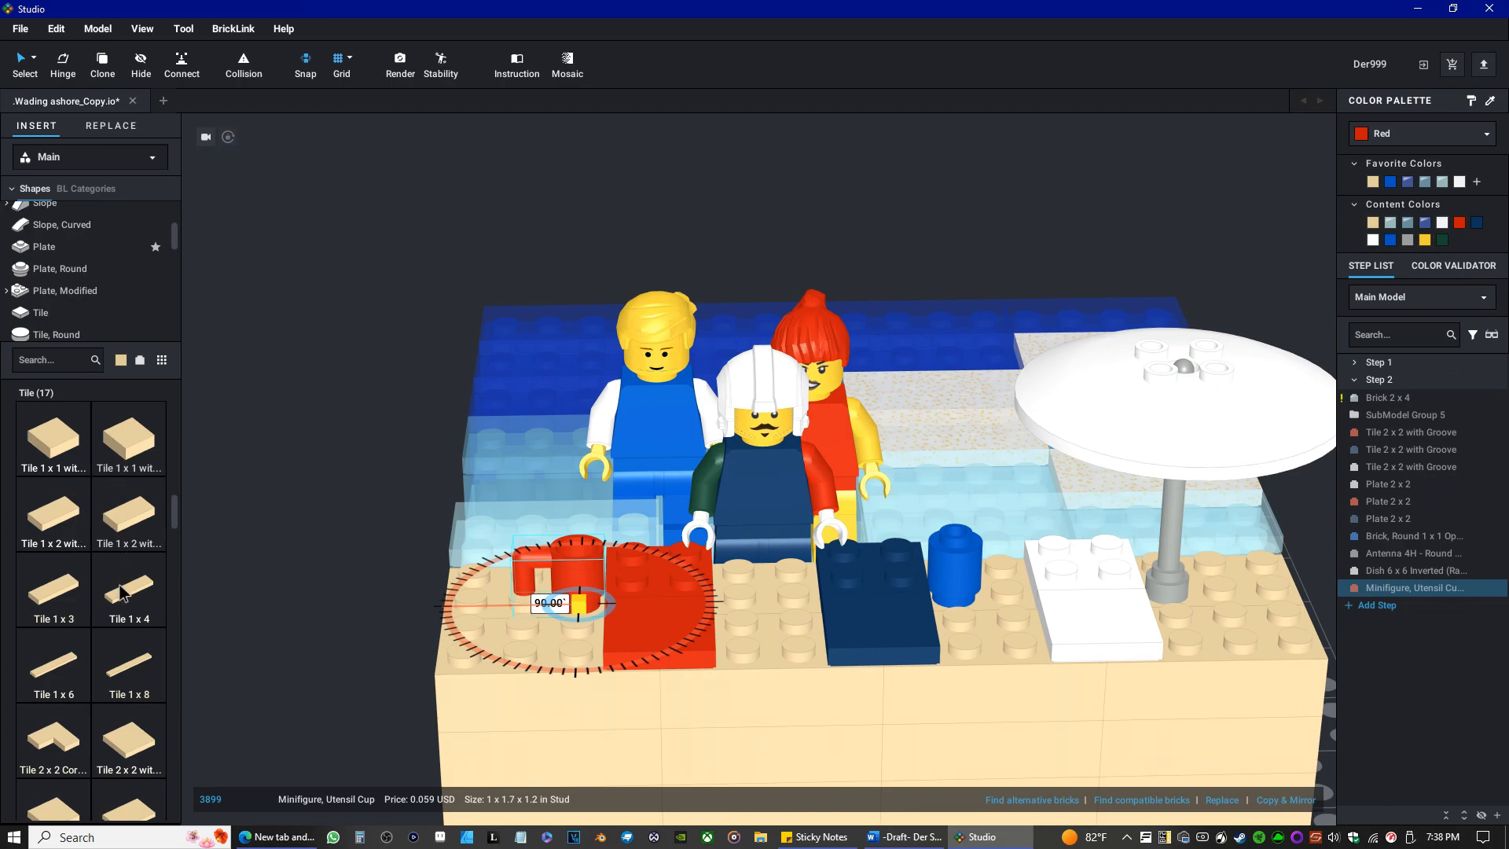
Place a tan Tile 2 x 4 on the shore in front of the umbrella pole, beside the white towel.
scroll(123, 609, down, 3)
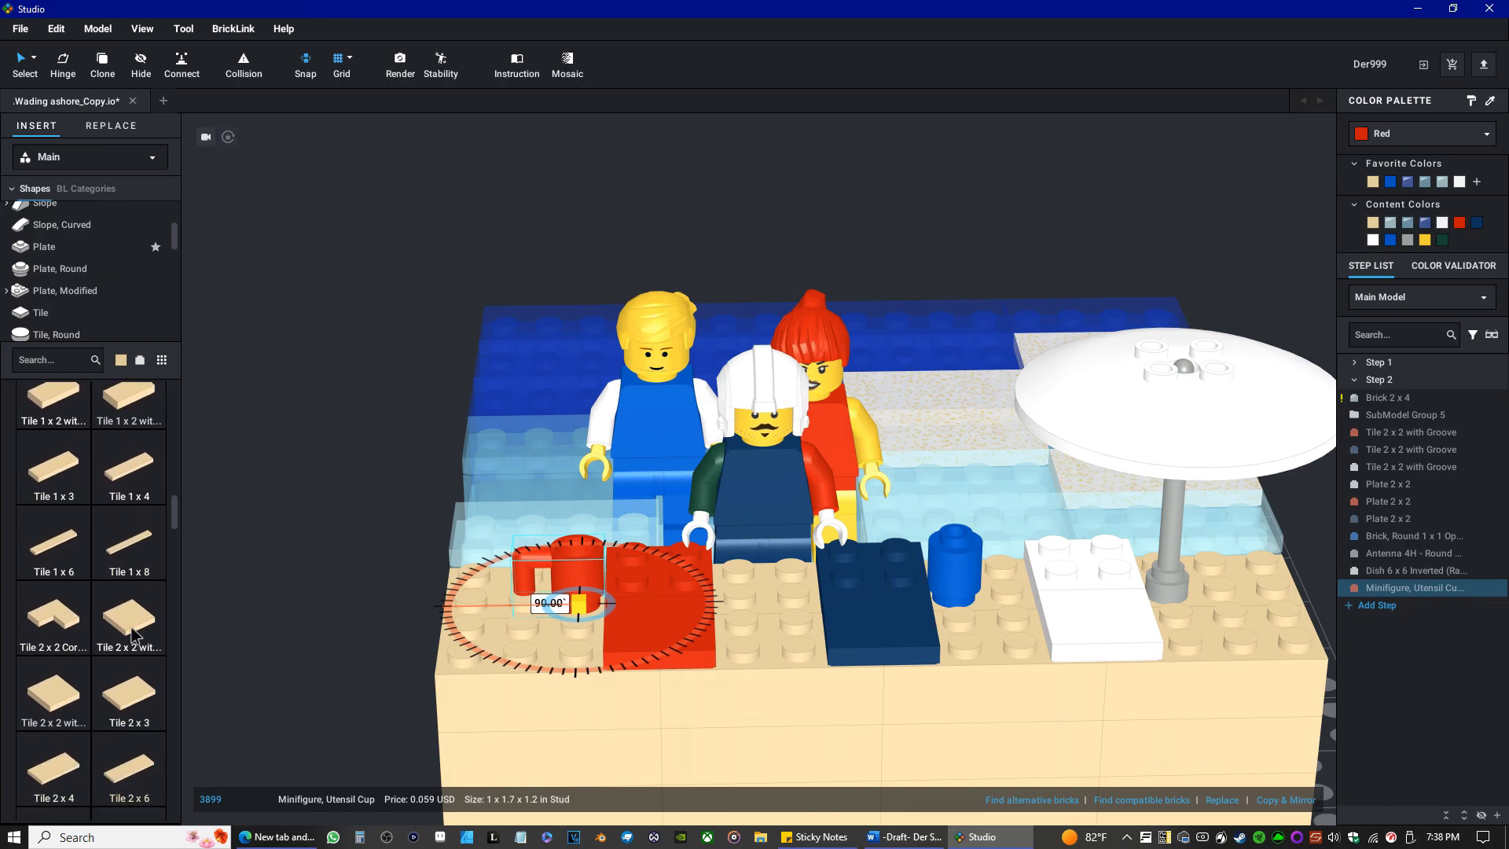
scroll(108, 654, down, 2)
drag(54, 658, 1270, 624)
click(1270, 624)
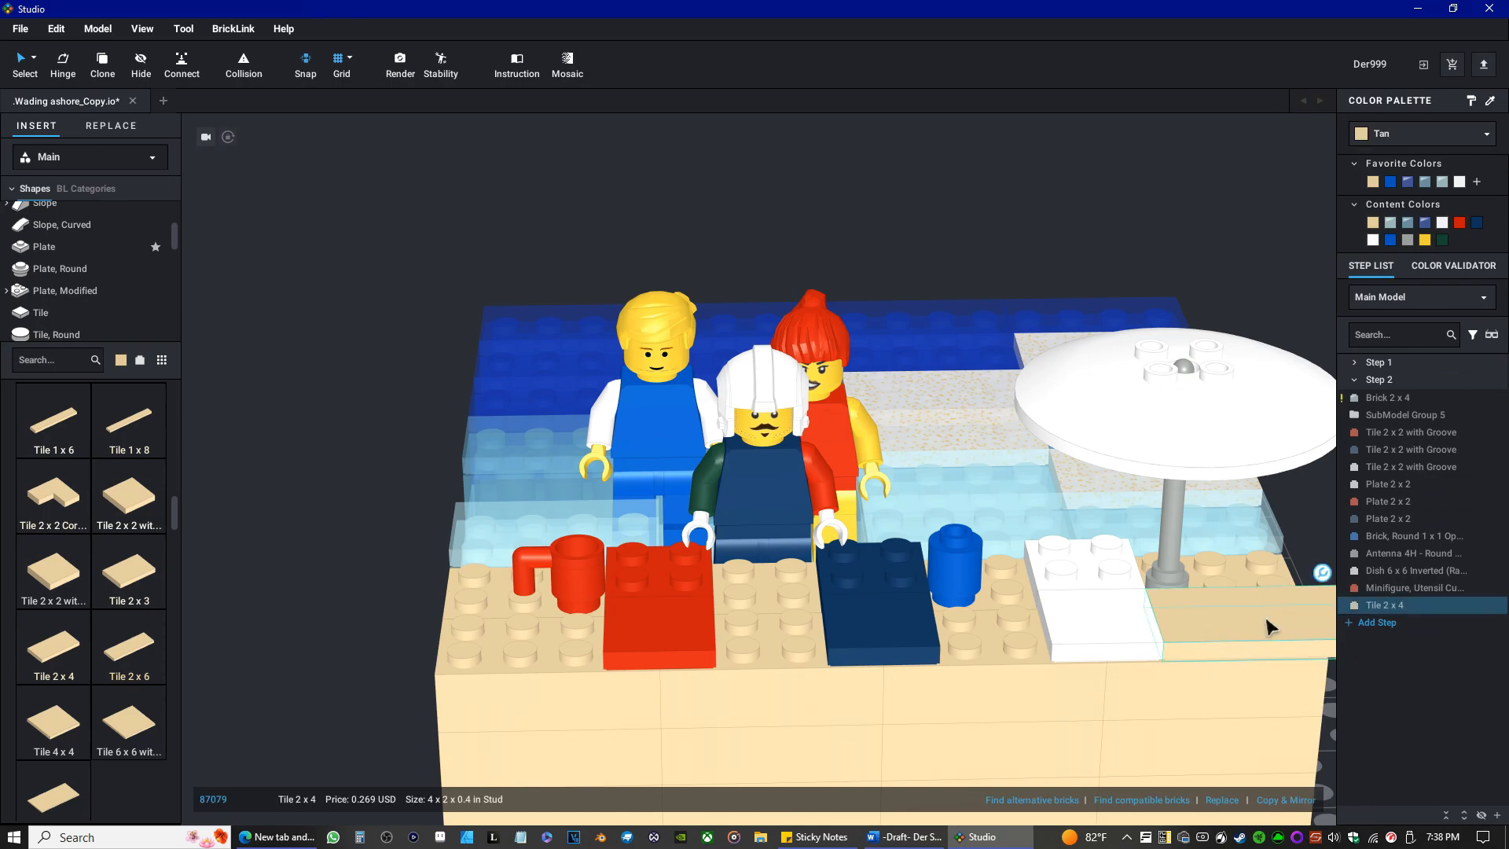
Duplicate the tan Tile 2 x 4 twice, placing one between the red and dark blue towels and one at the cup's end of the shore.
key(ctrl+c)
key(ctrl+v)
middle_drag(1270, 664, 1118, 701)
middle_drag(743, 698, 910, 688)
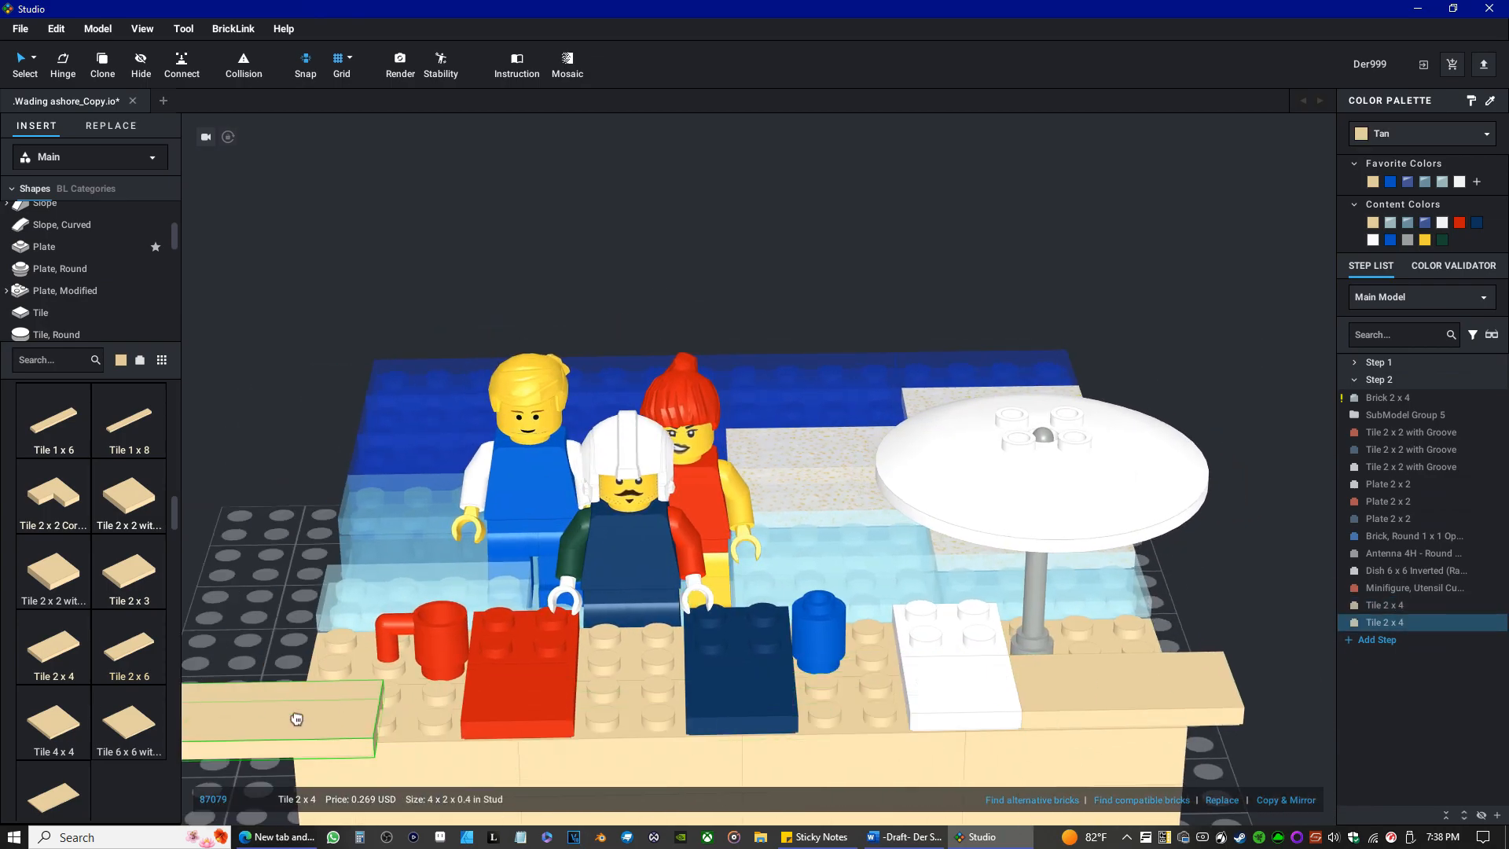
click(651, 685)
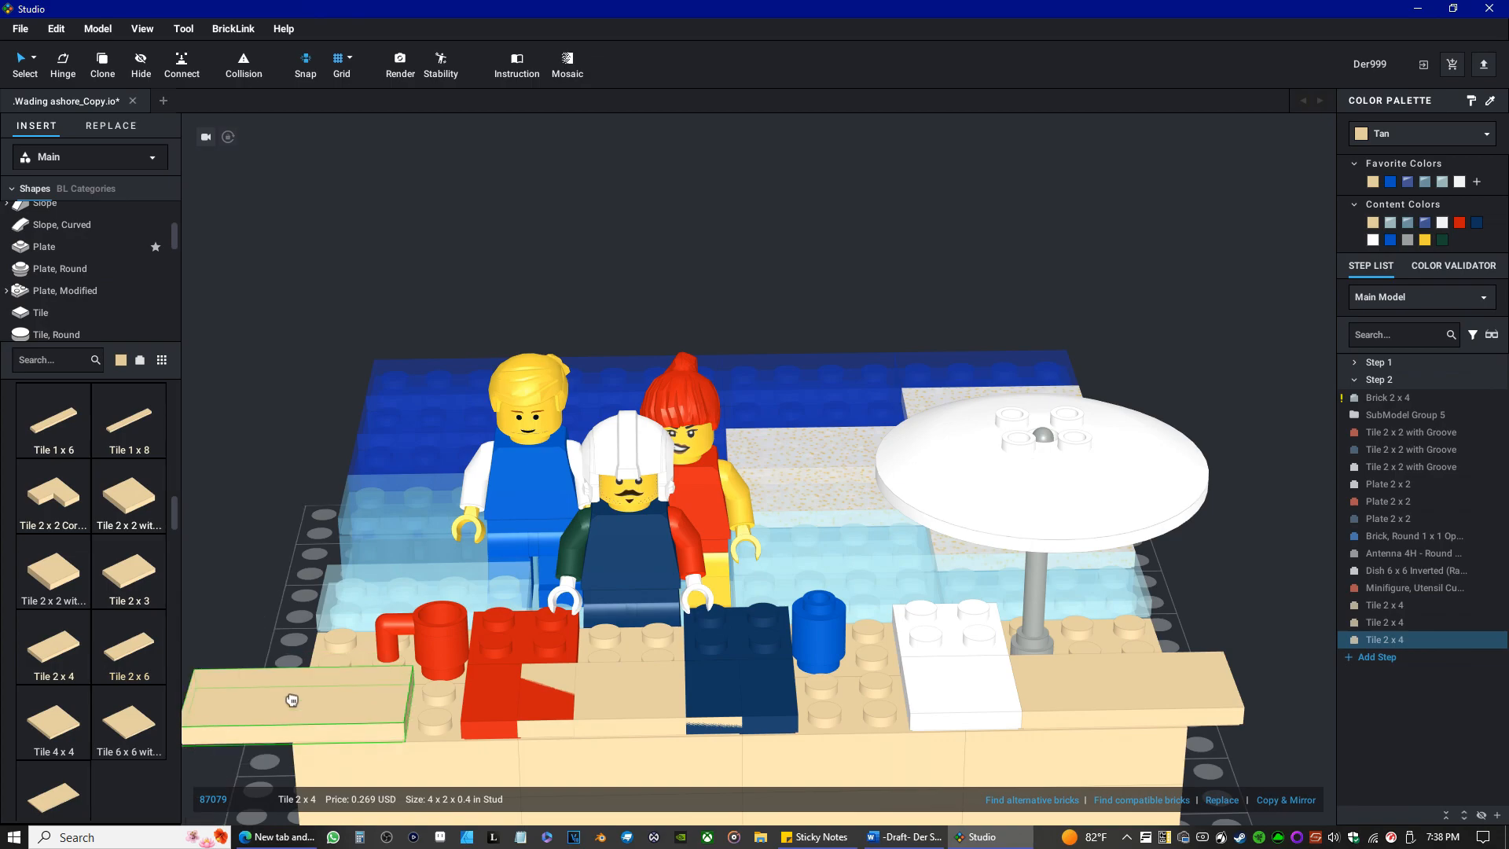
click(315, 699)
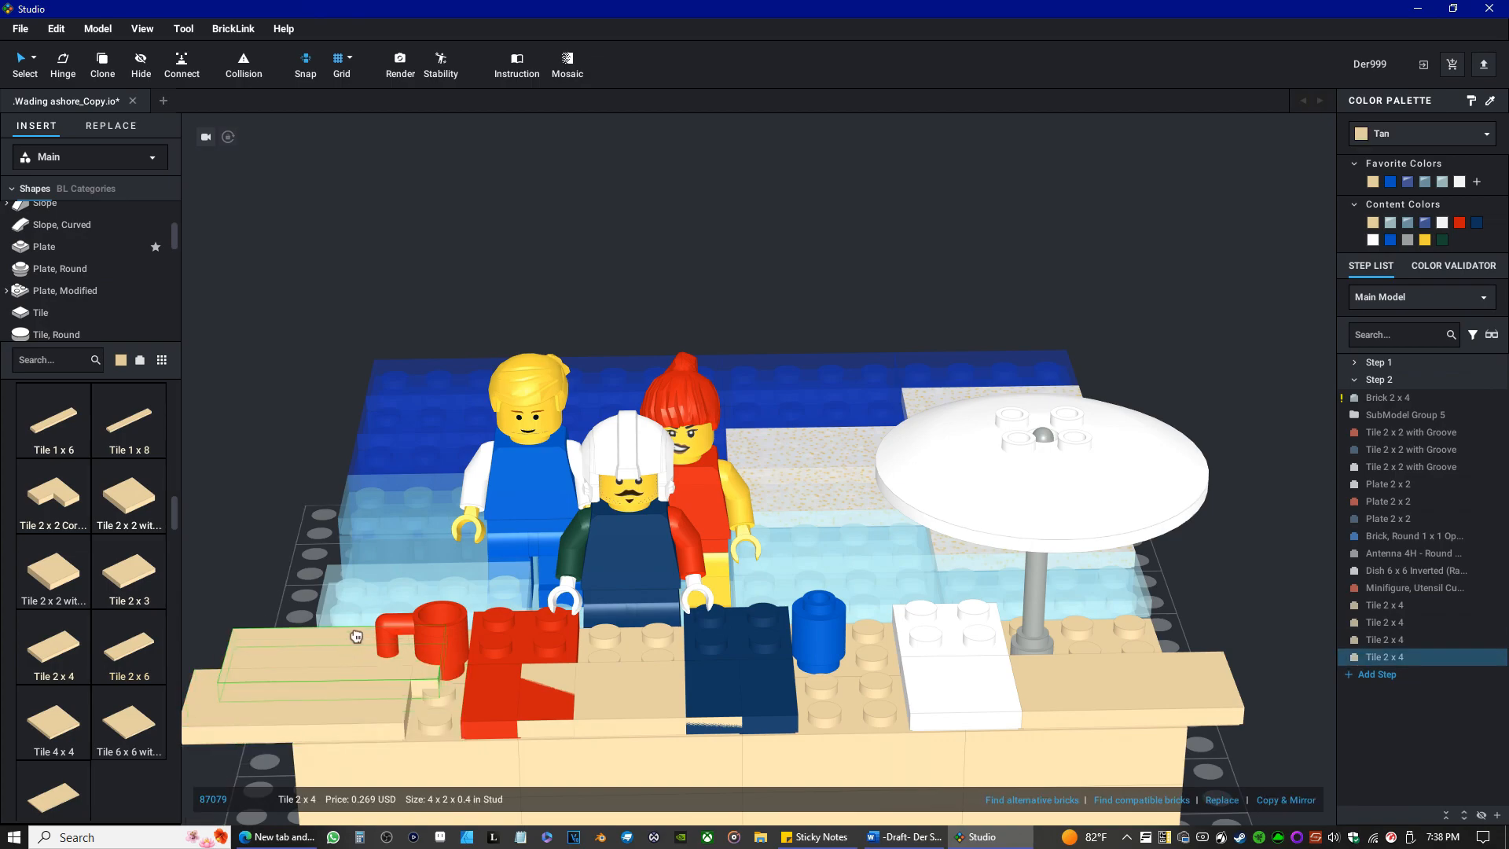
key(Escape)
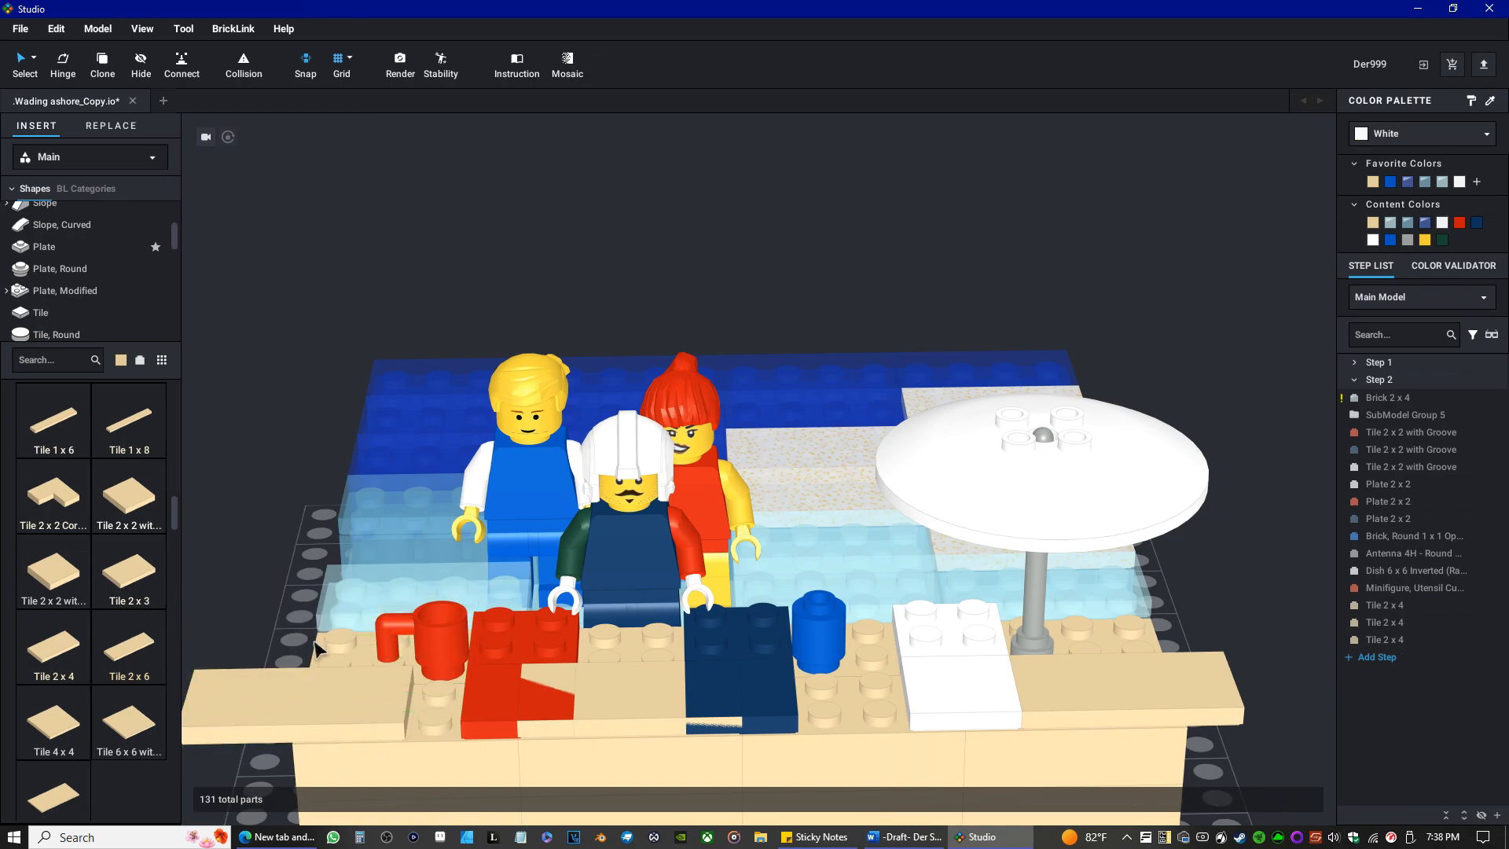
Turn the tan Tile 2 x 4 at the cup's end of the shore lengthwise and fit it along the outer edge.
click(307, 717)
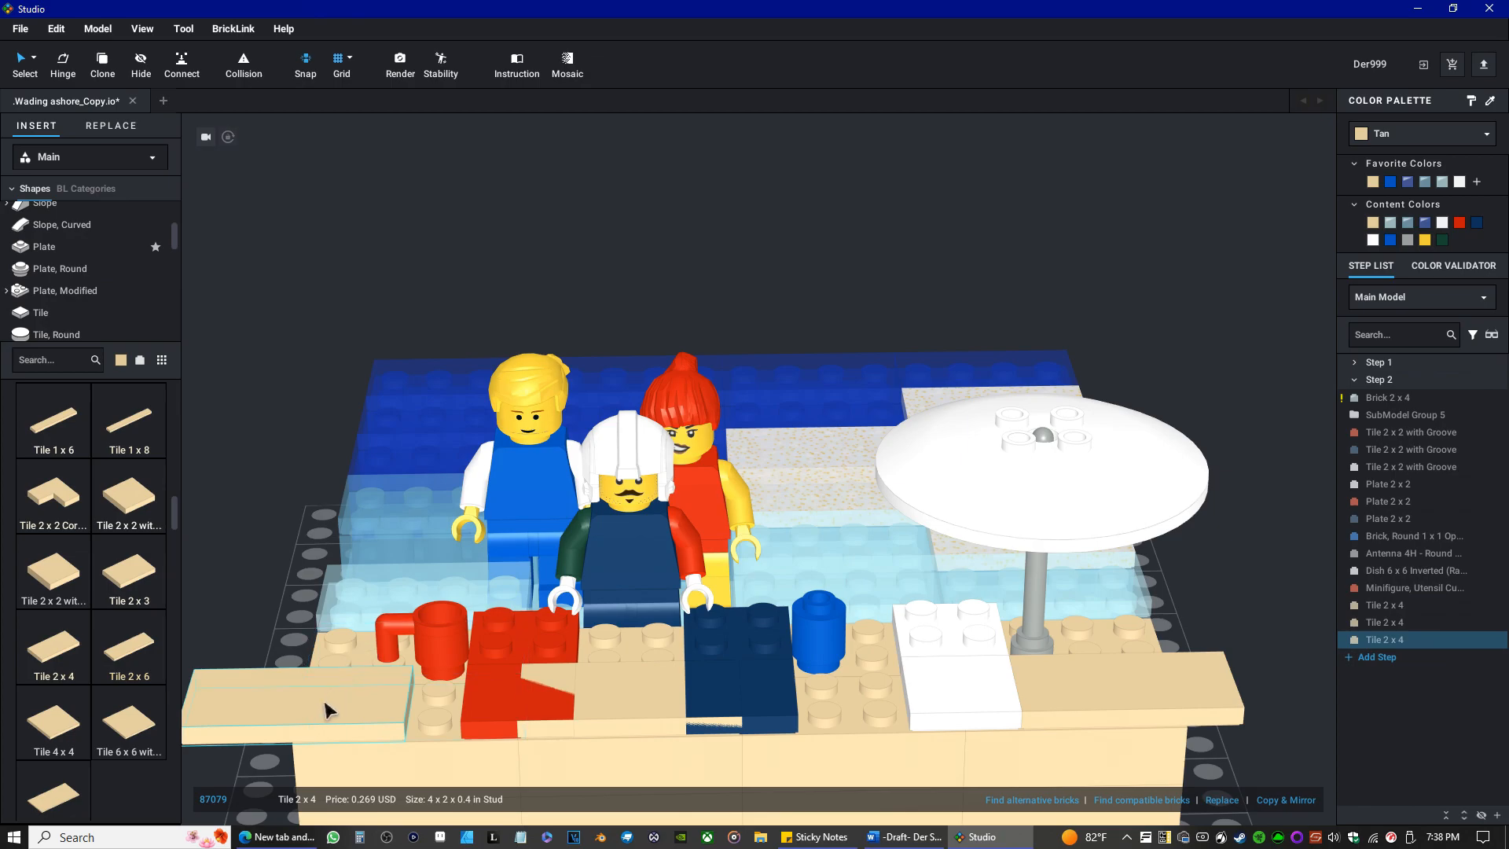
middle_drag(351, 656, 606, 674)
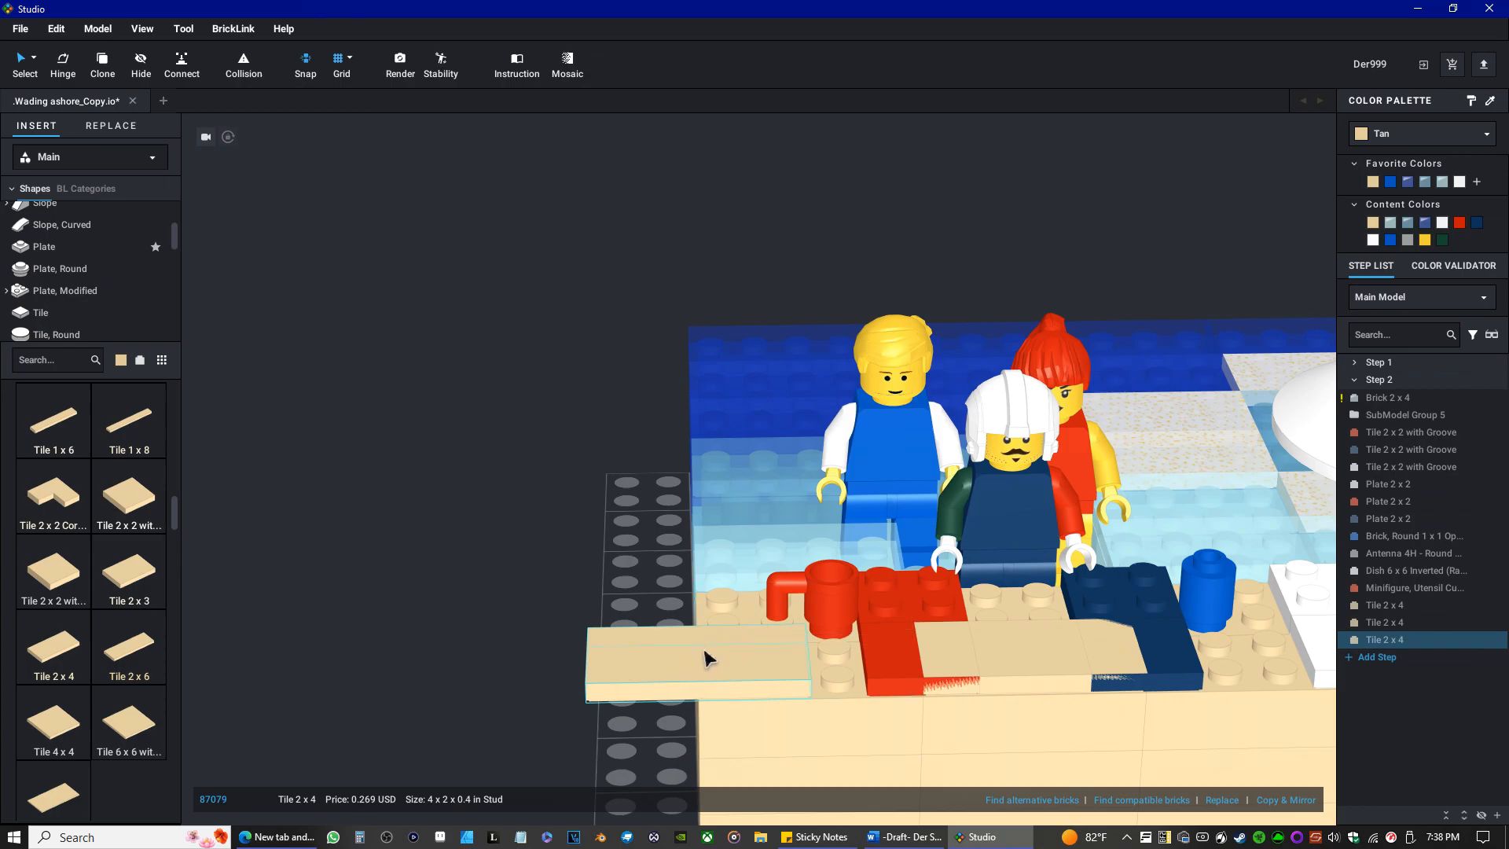
drag(712, 650, 556, 706)
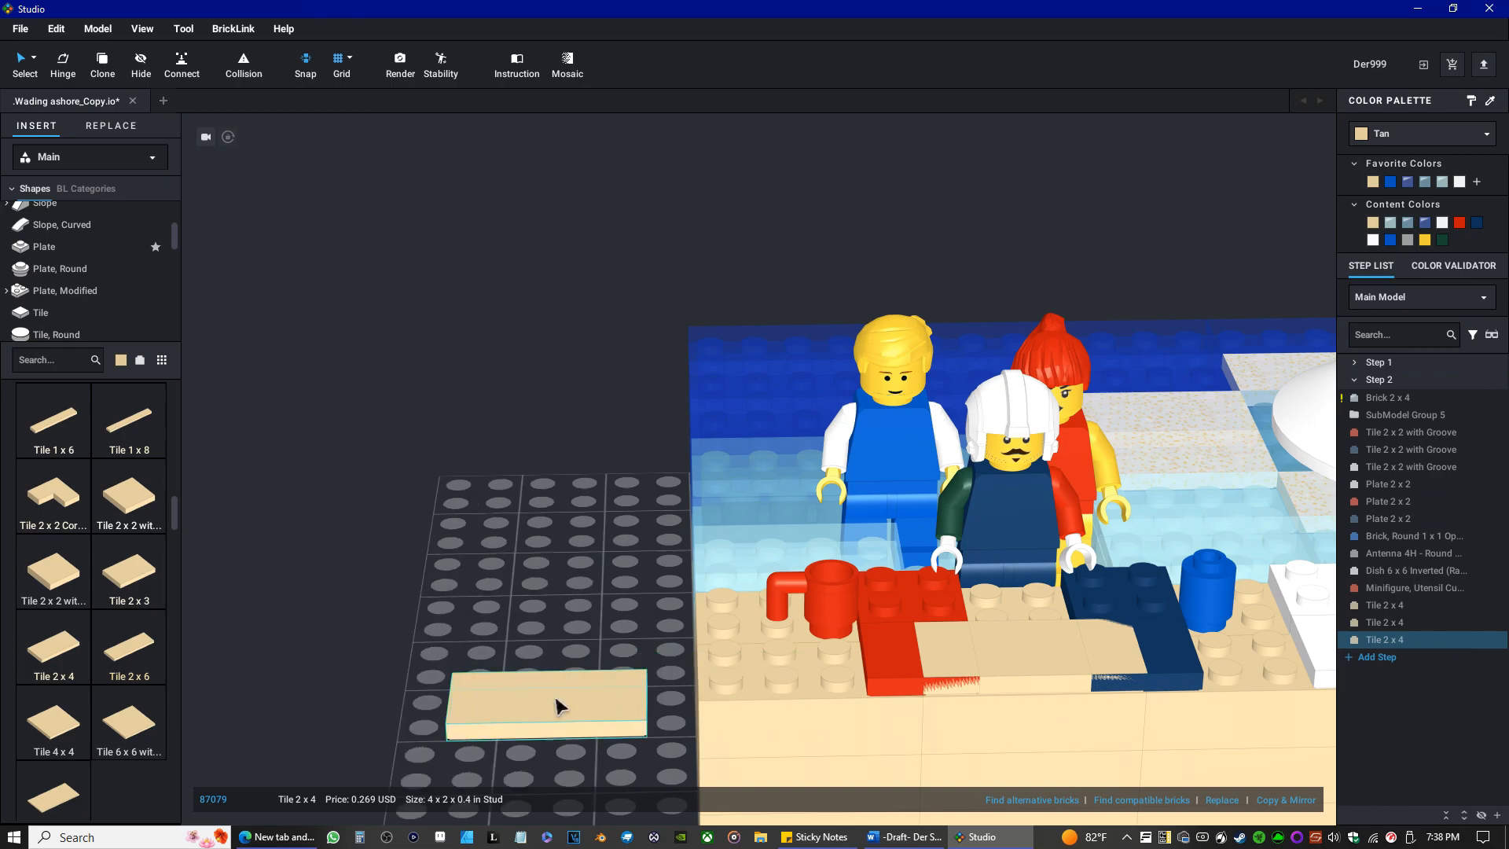
click(604, 657)
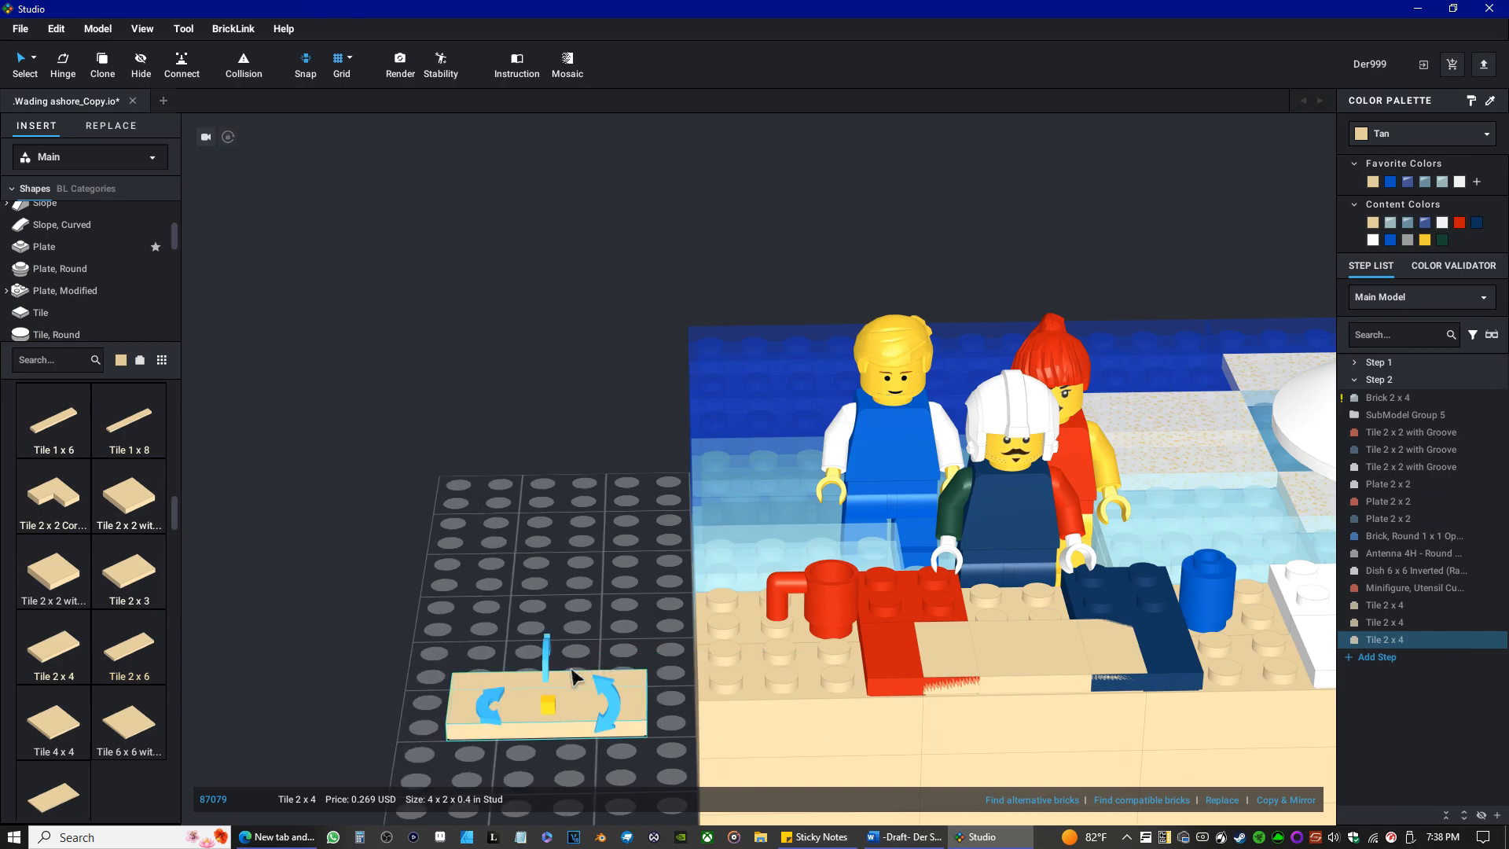
drag(613, 704, 573, 660)
drag(573, 712, 773, 645)
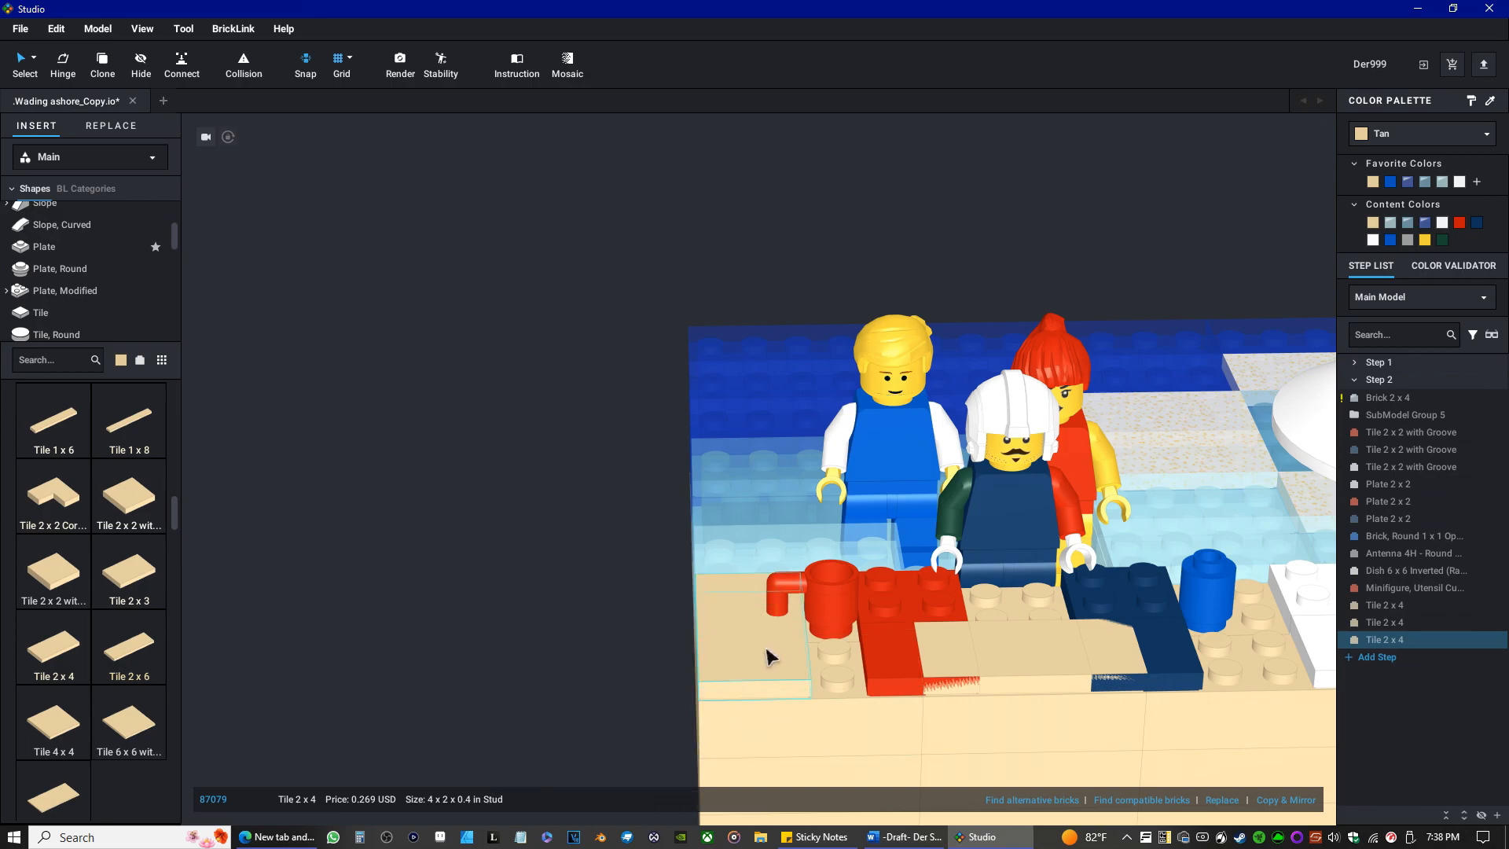
Rotate the red utensil cup so its handle points toward the water, clear of the tan edge tile.
click(826, 614)
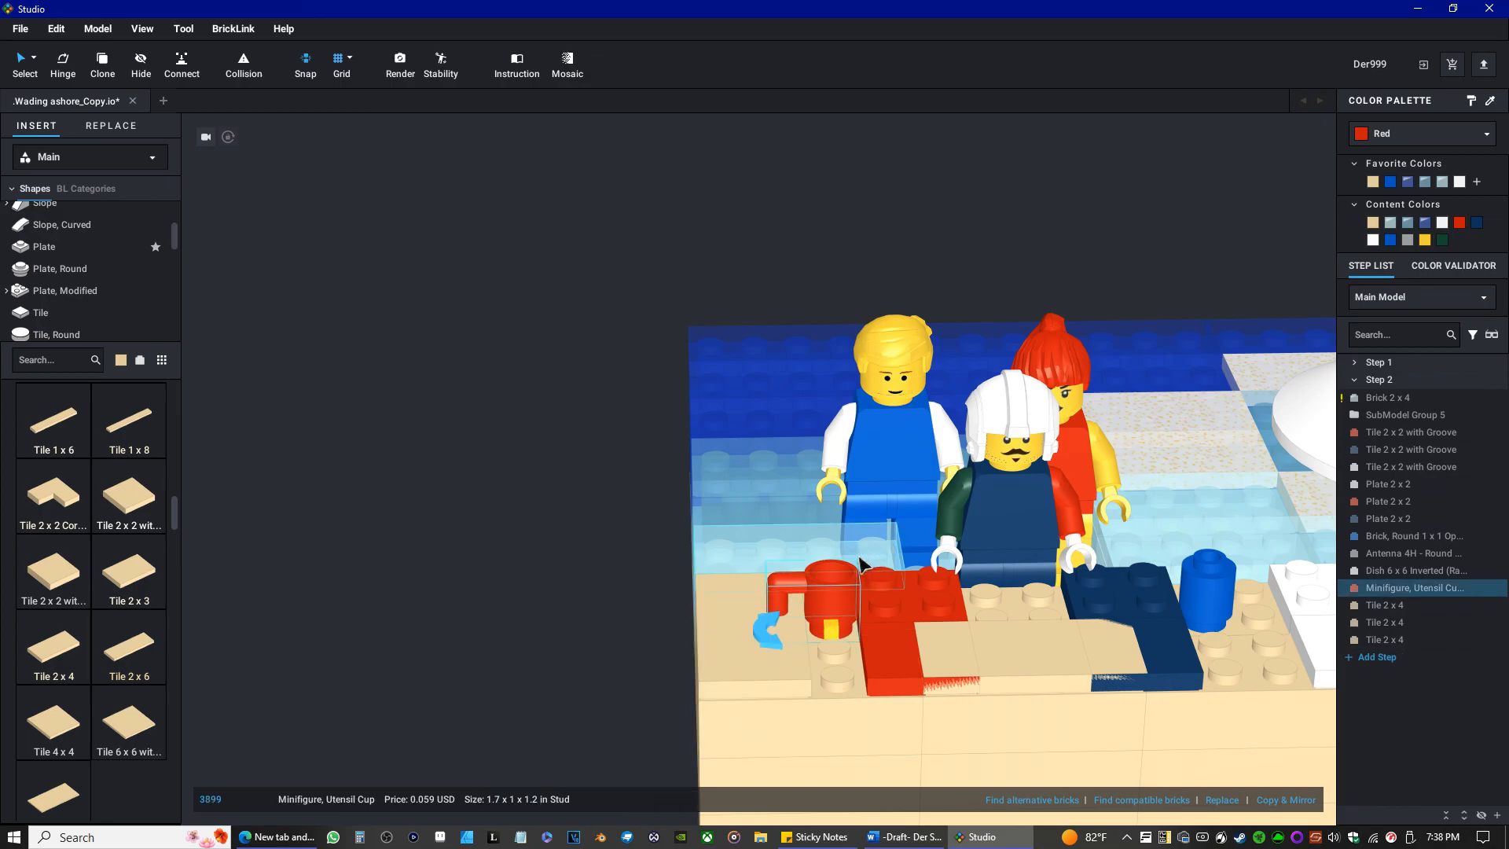
drag(768, 624, 894, 506)
mouse_move(977, 756)
right_down()
mouse_move(946, 755)
mouse_move(971, 741)
right_up()
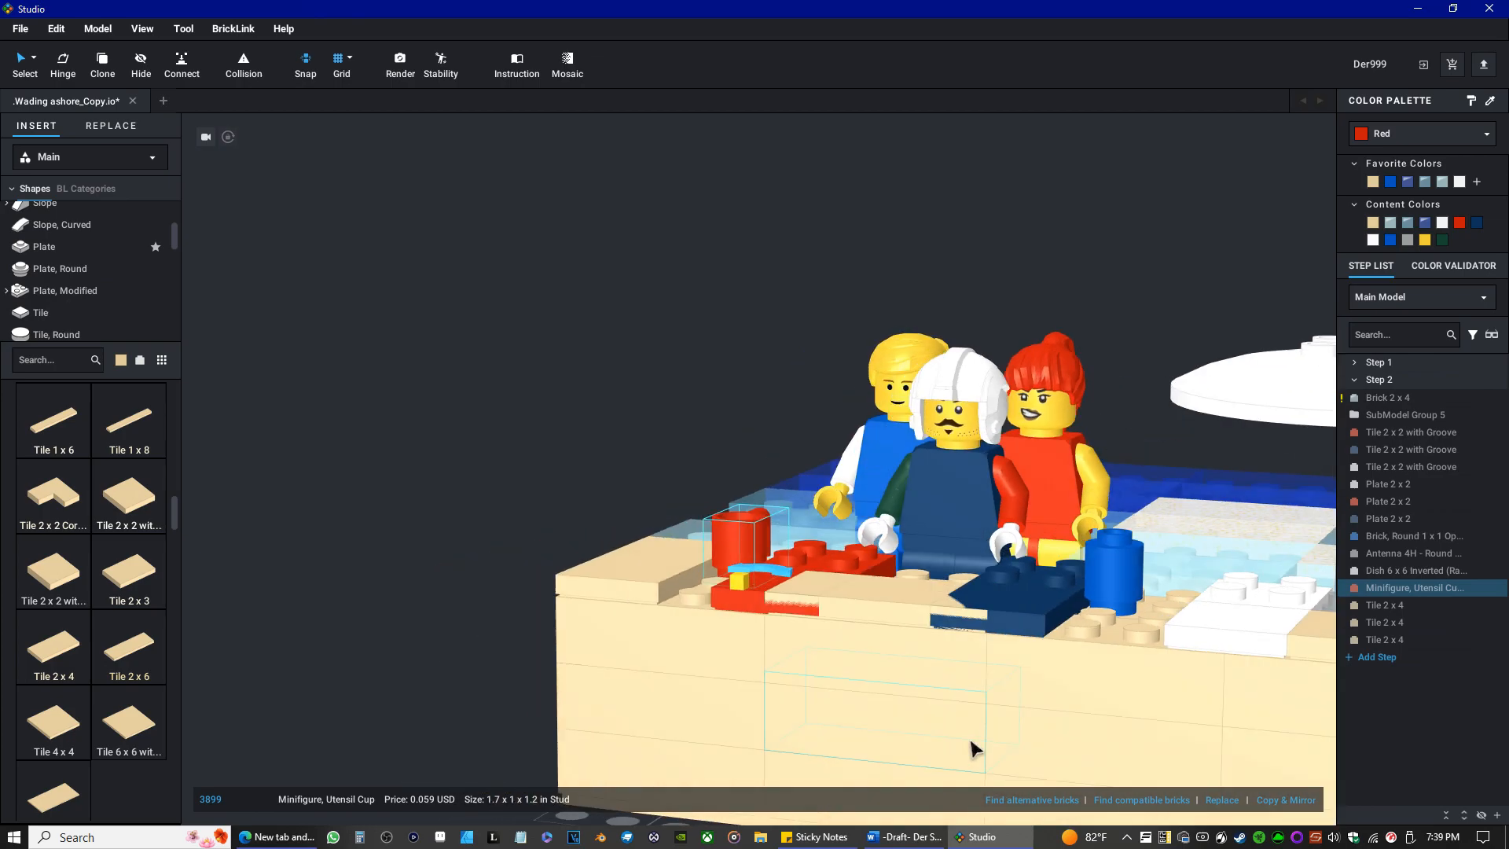
Turn the middle tan Tile 2 x 4 parallel to the towels and fit it between the red and dark blue ones.
click(892, 611)
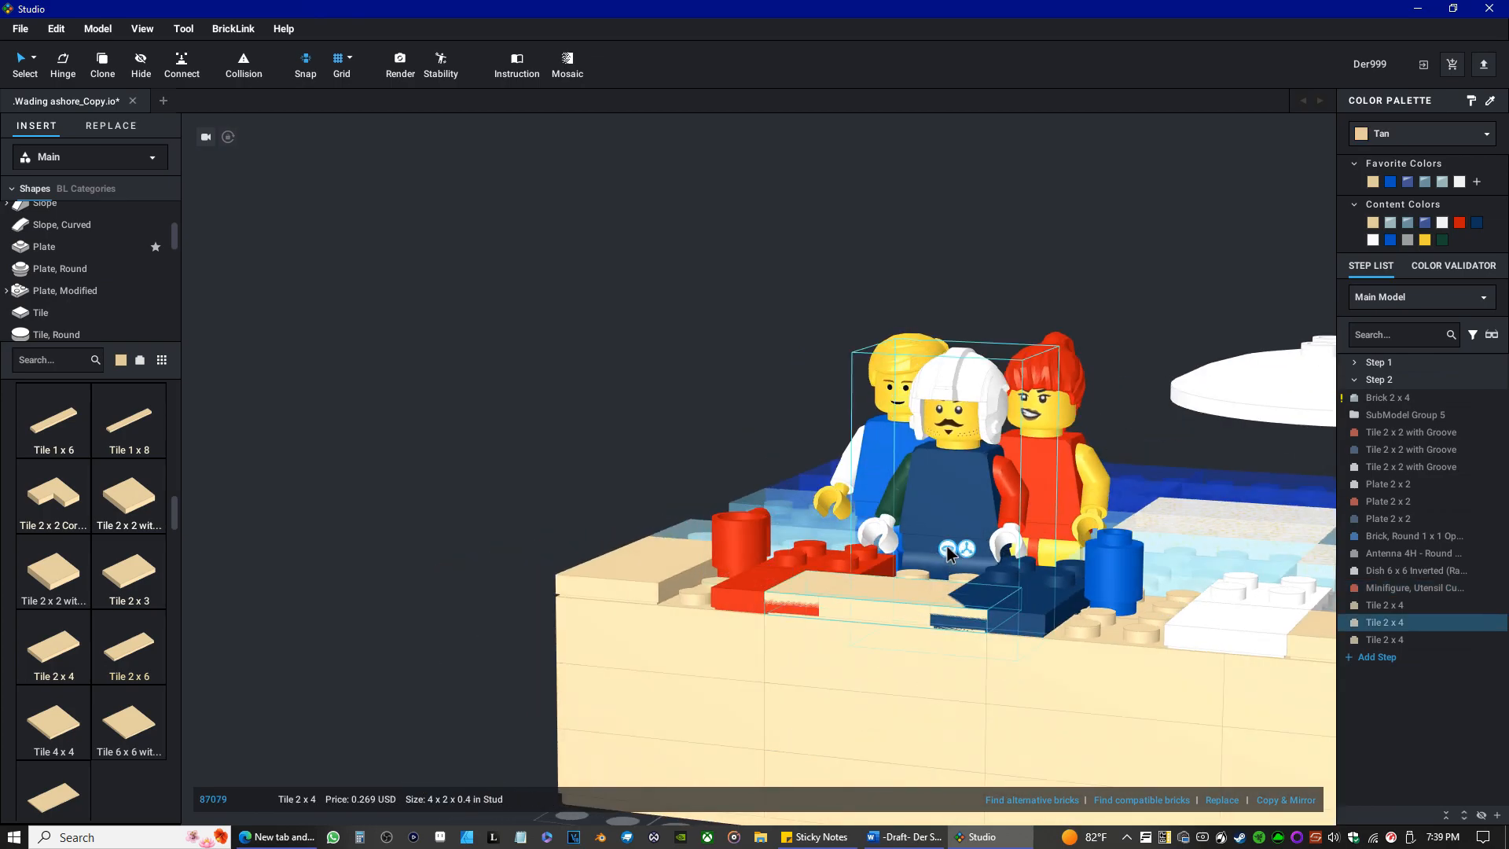
drag(889, 606, 449, 657)
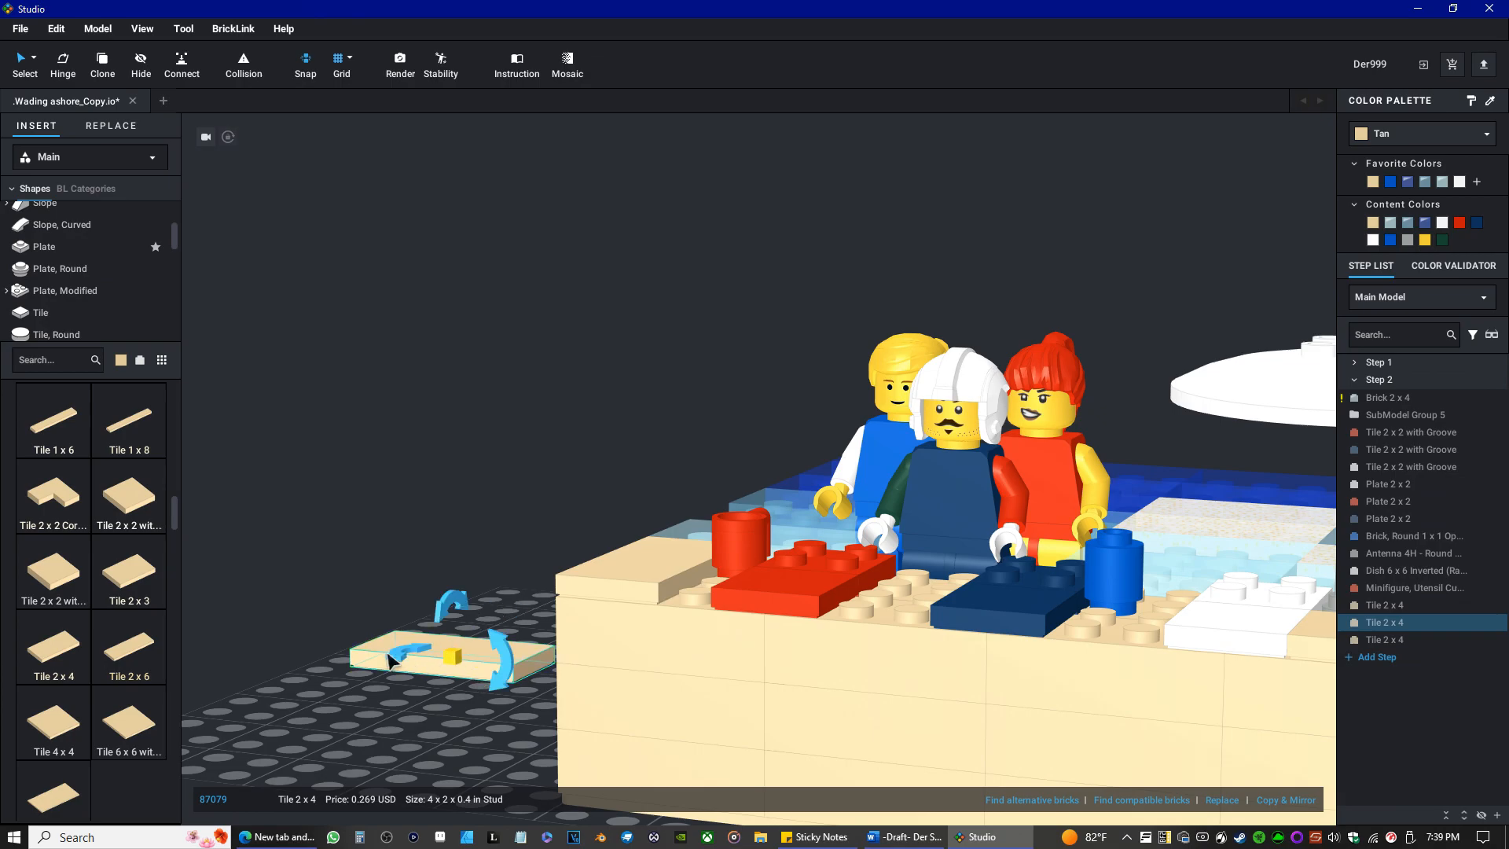
drag(410, 653, 572, 608)
drag(514, 655, 961, 595)
right_drag(836, 651, 833, 688)
scroll(809, 698, down, 4)
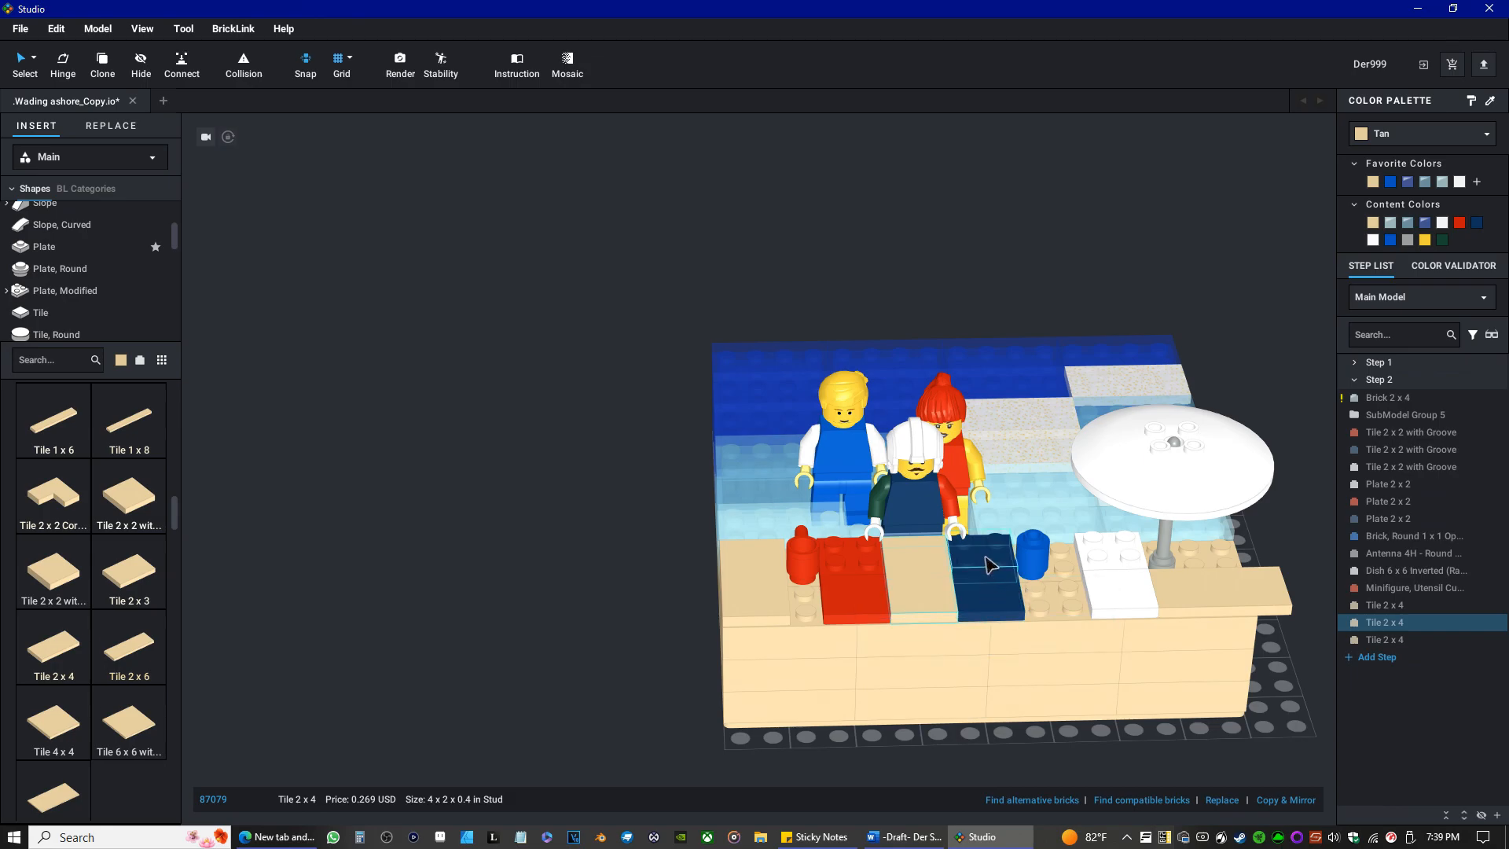
Delete all three tan Tile 2 x 4 pieces from the shore.
key(Delete)
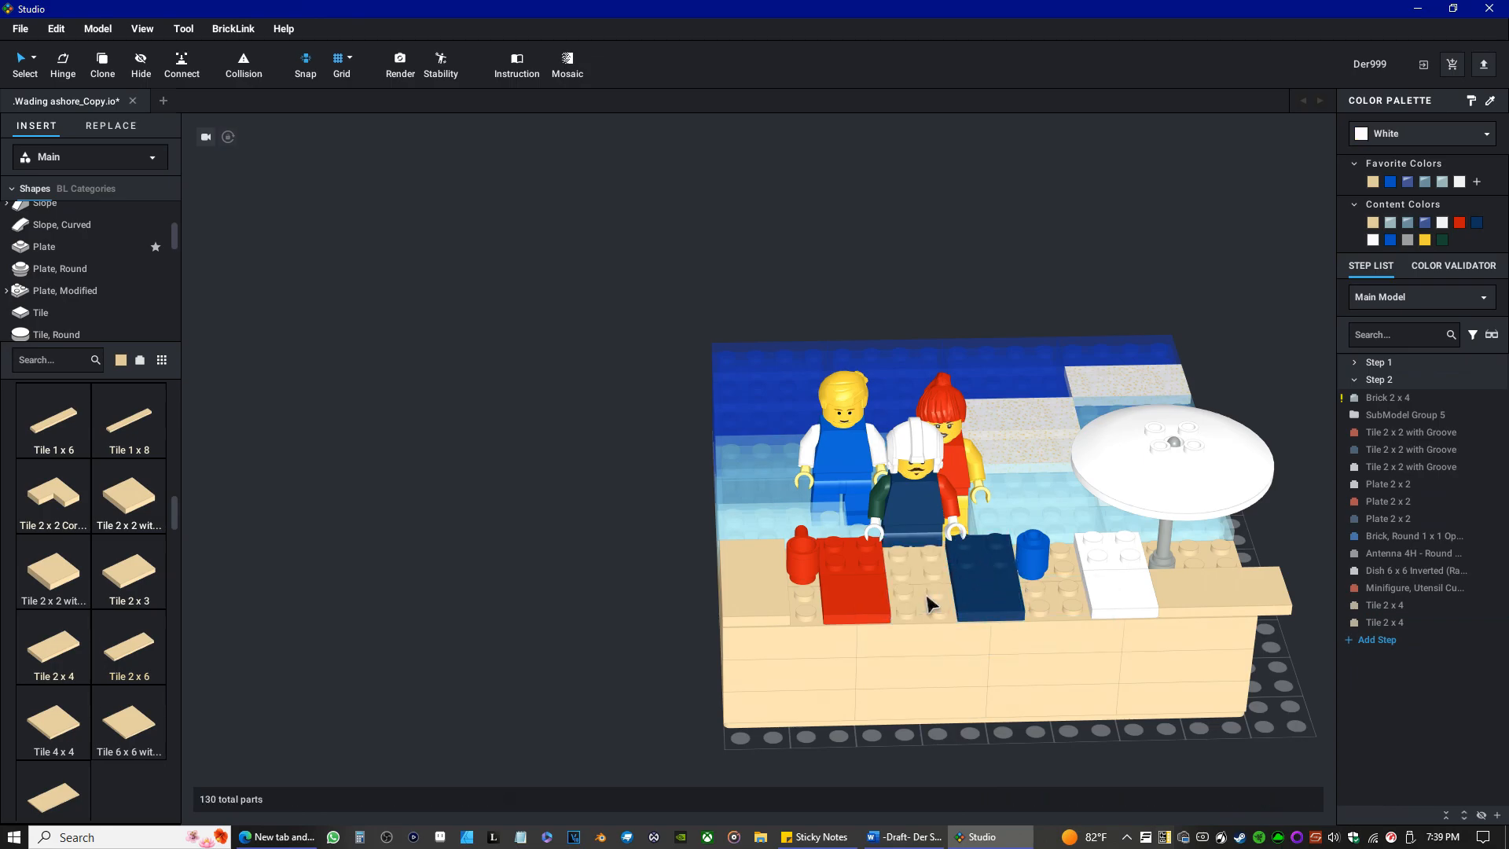
click(1262, 583)
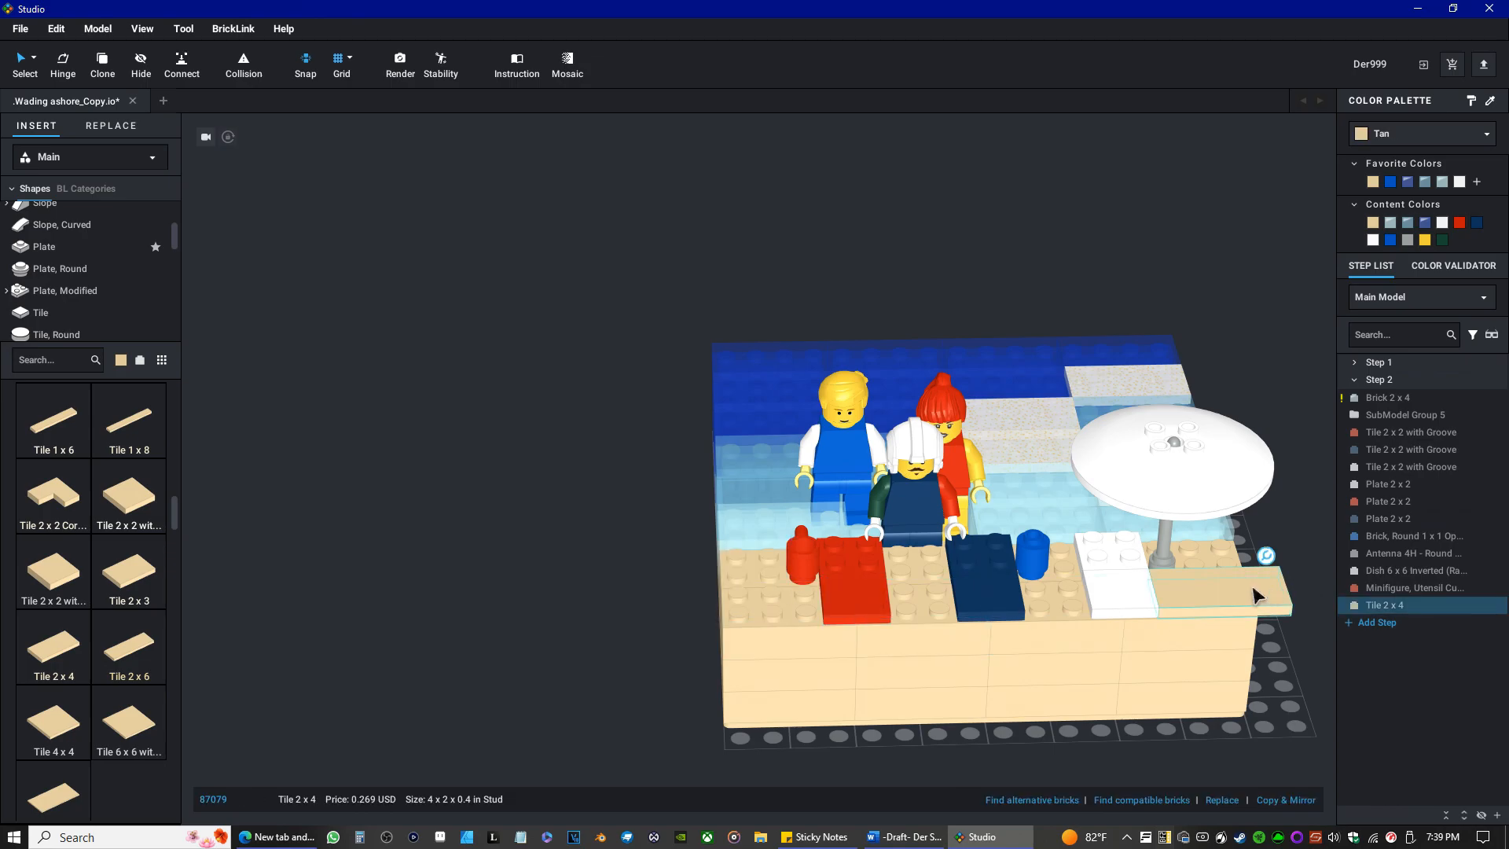
key(Delete)
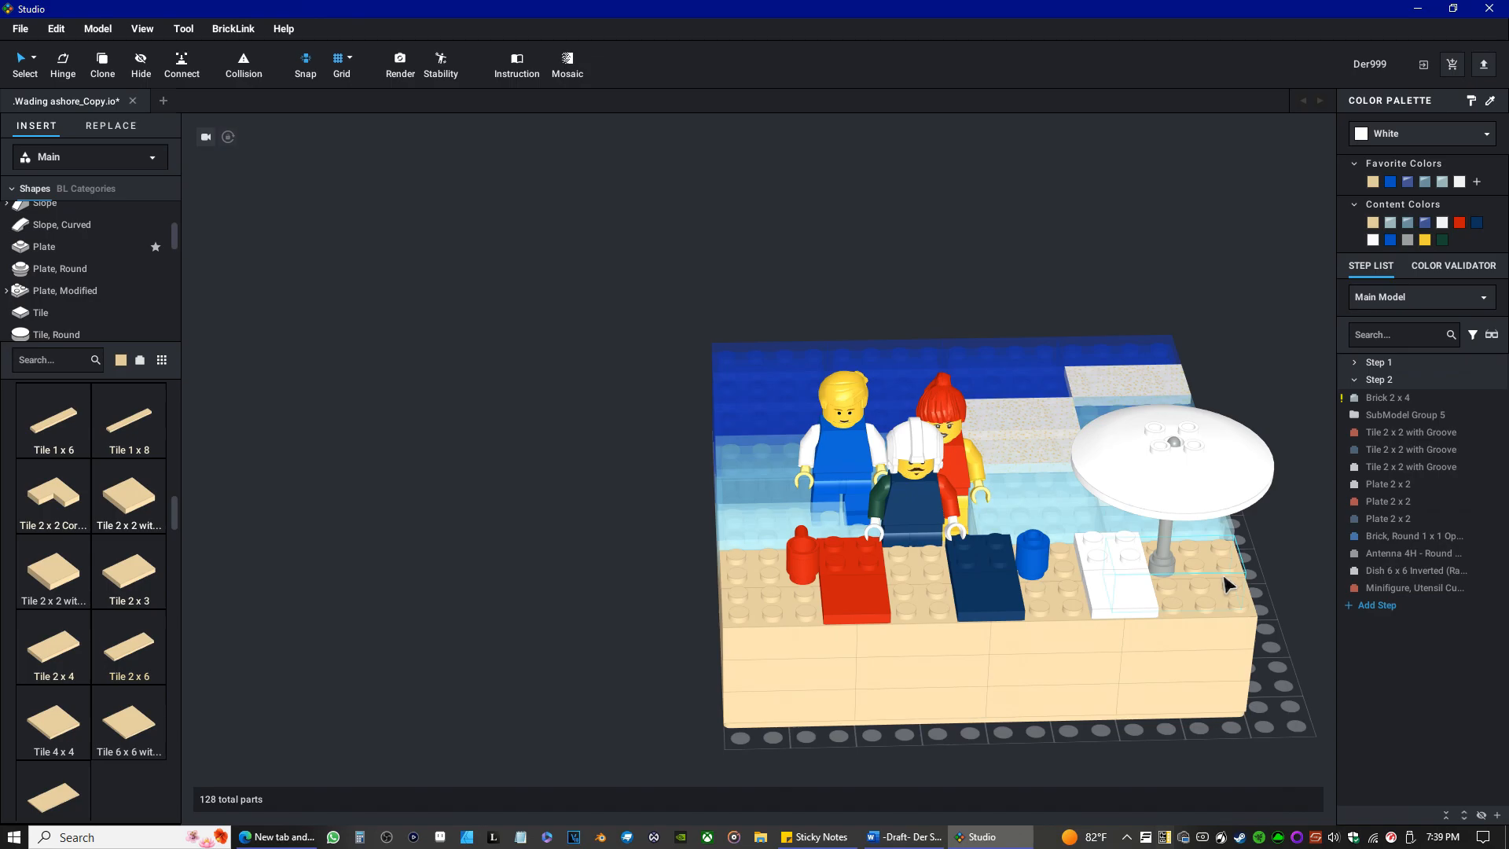
Recolor the four speckled Satin Trans-Clear Tile 2 x 4 pieces on the water White.
right_drag(1084, 427, 863, 414)
click(896, 666)
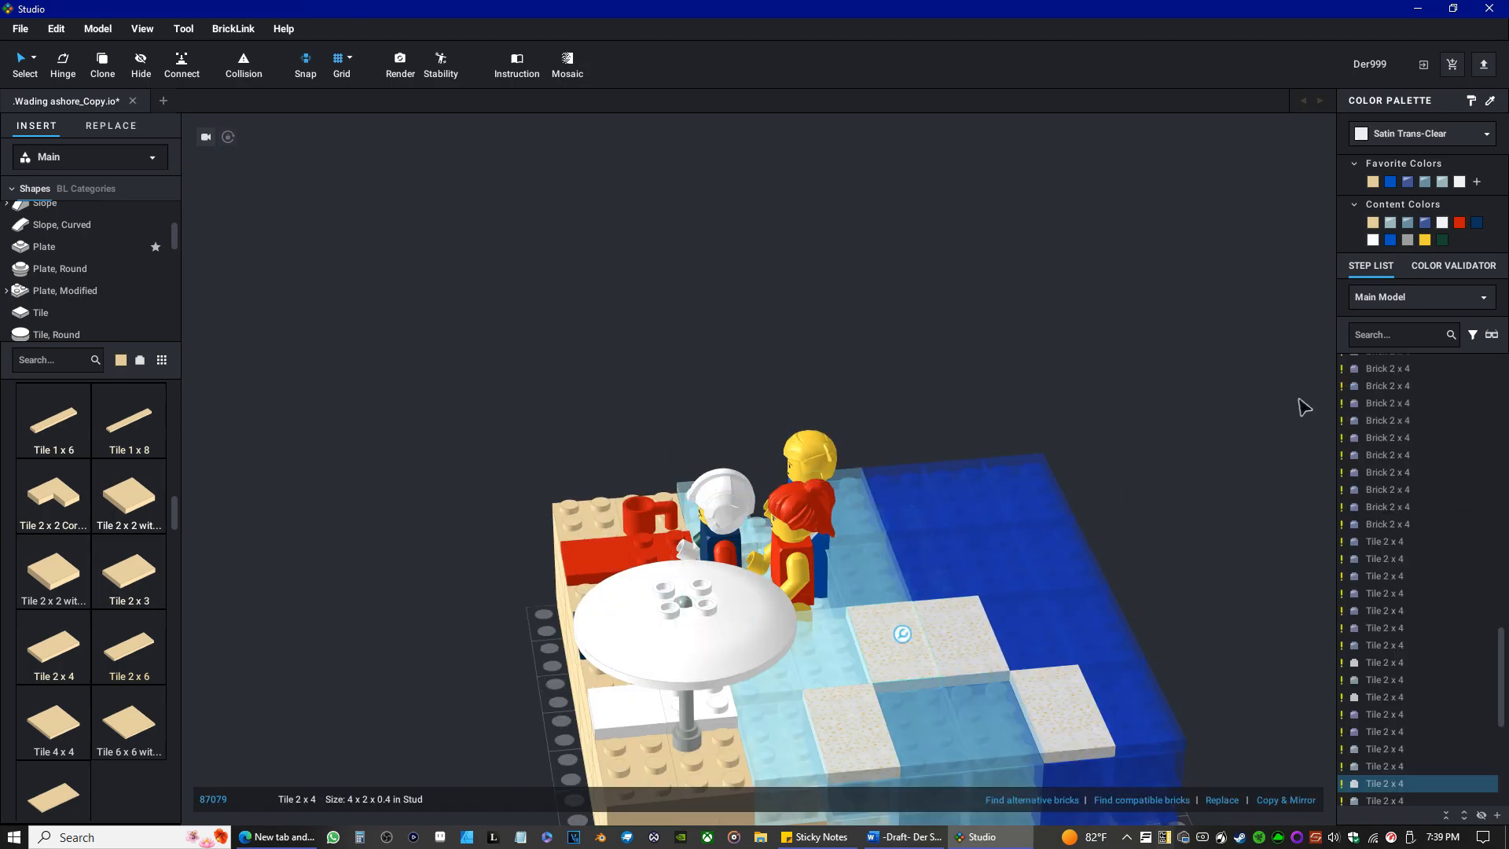
click(1373, 242)
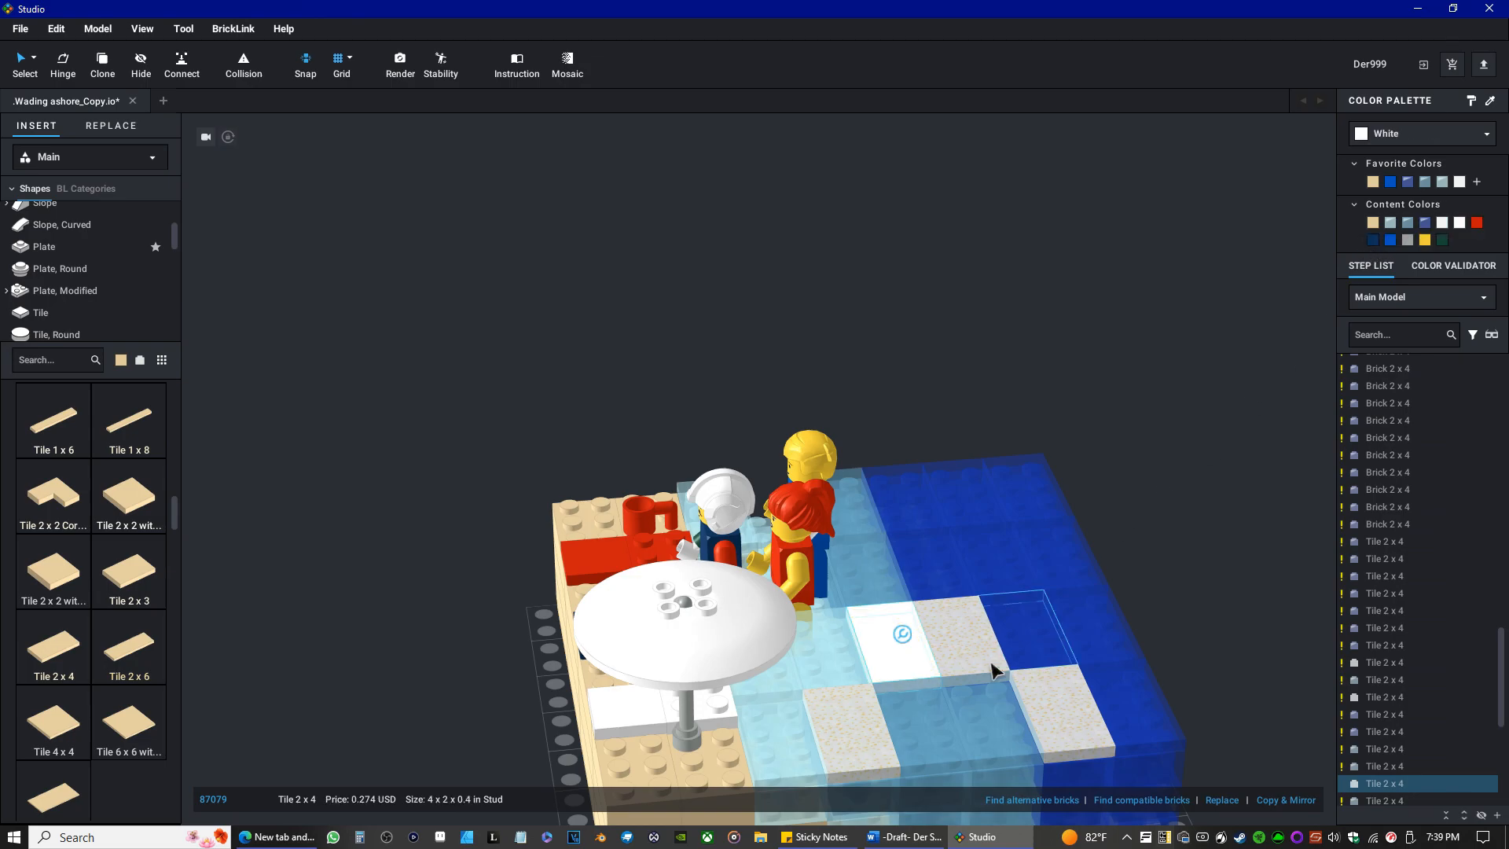
click(961, 638)
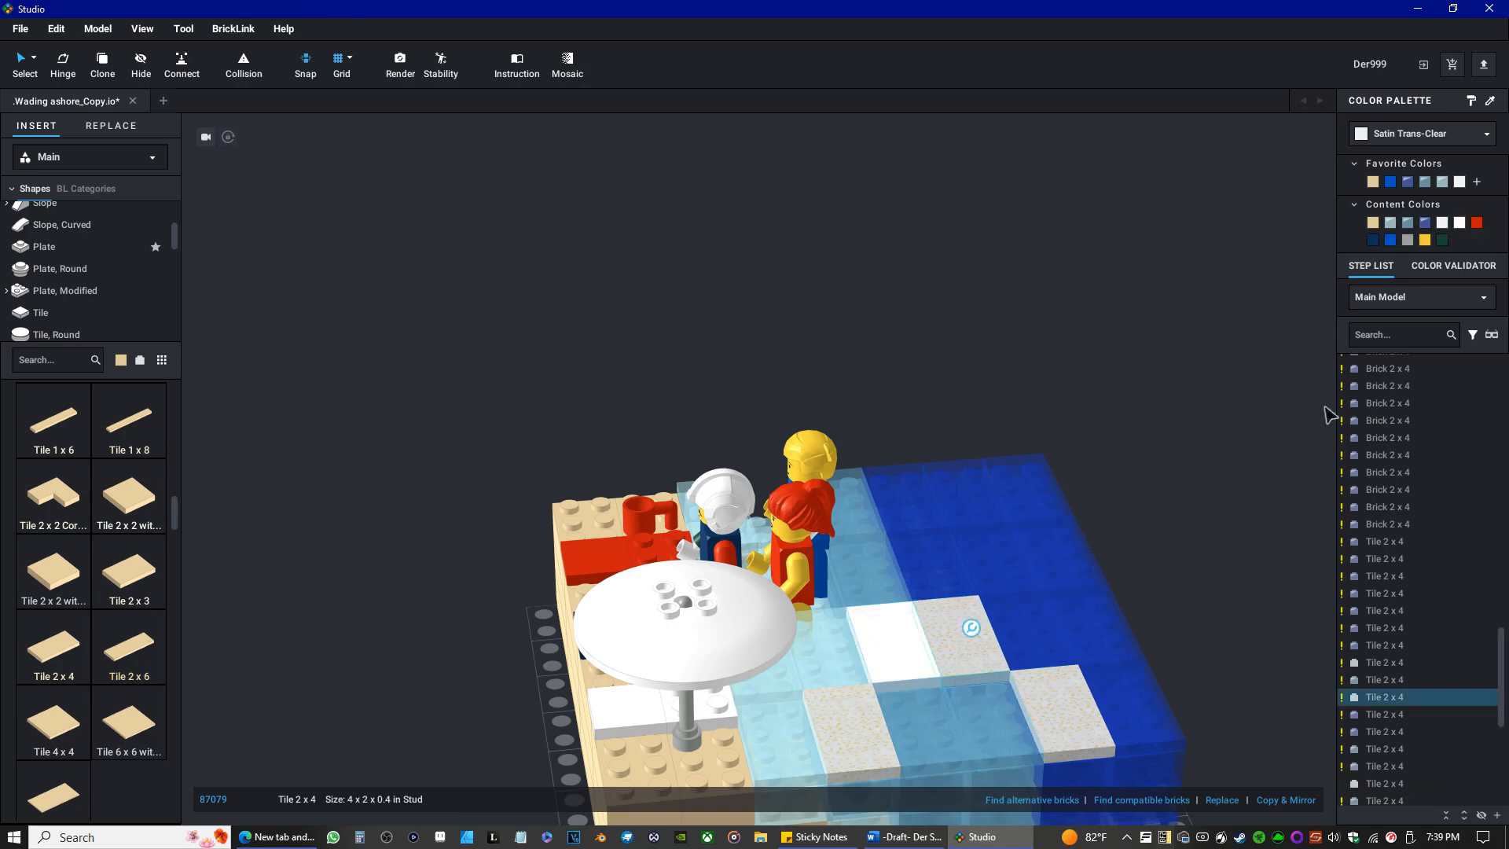
click(1460, 223)
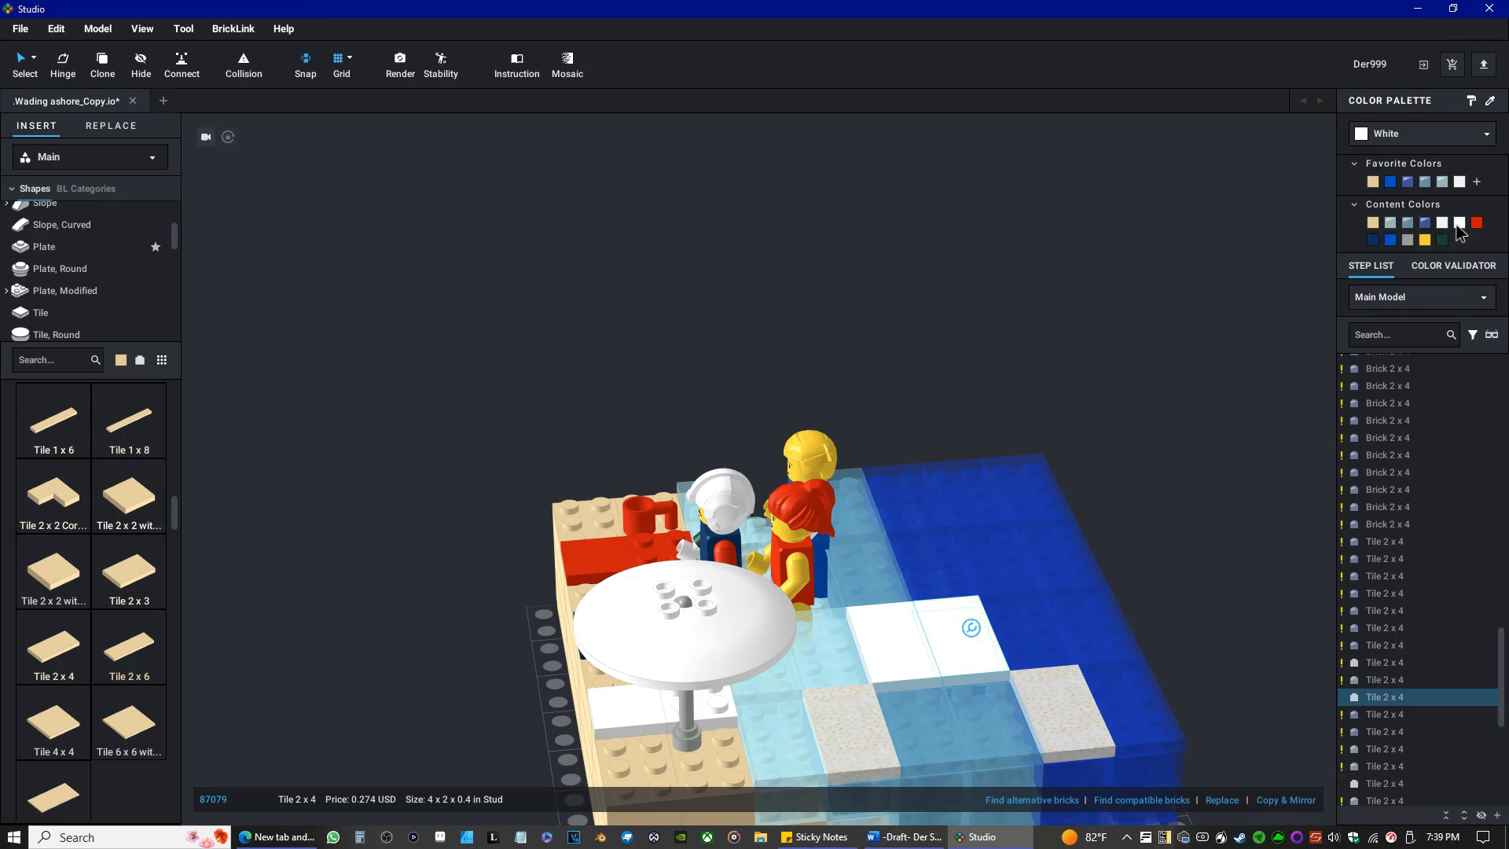
click(1140, 707)
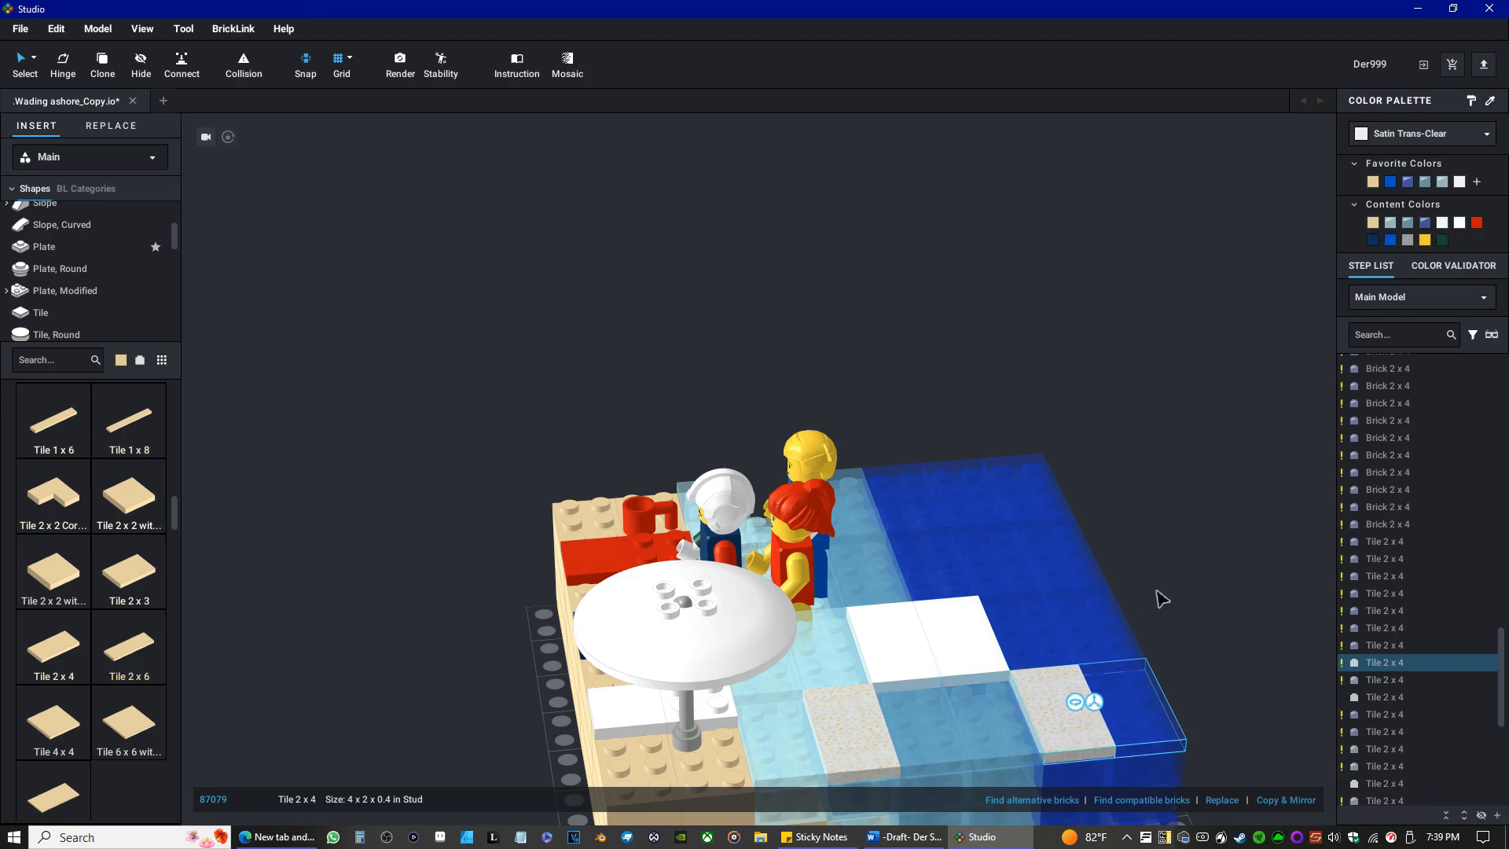
click(1464, 225)
click(871, 719)
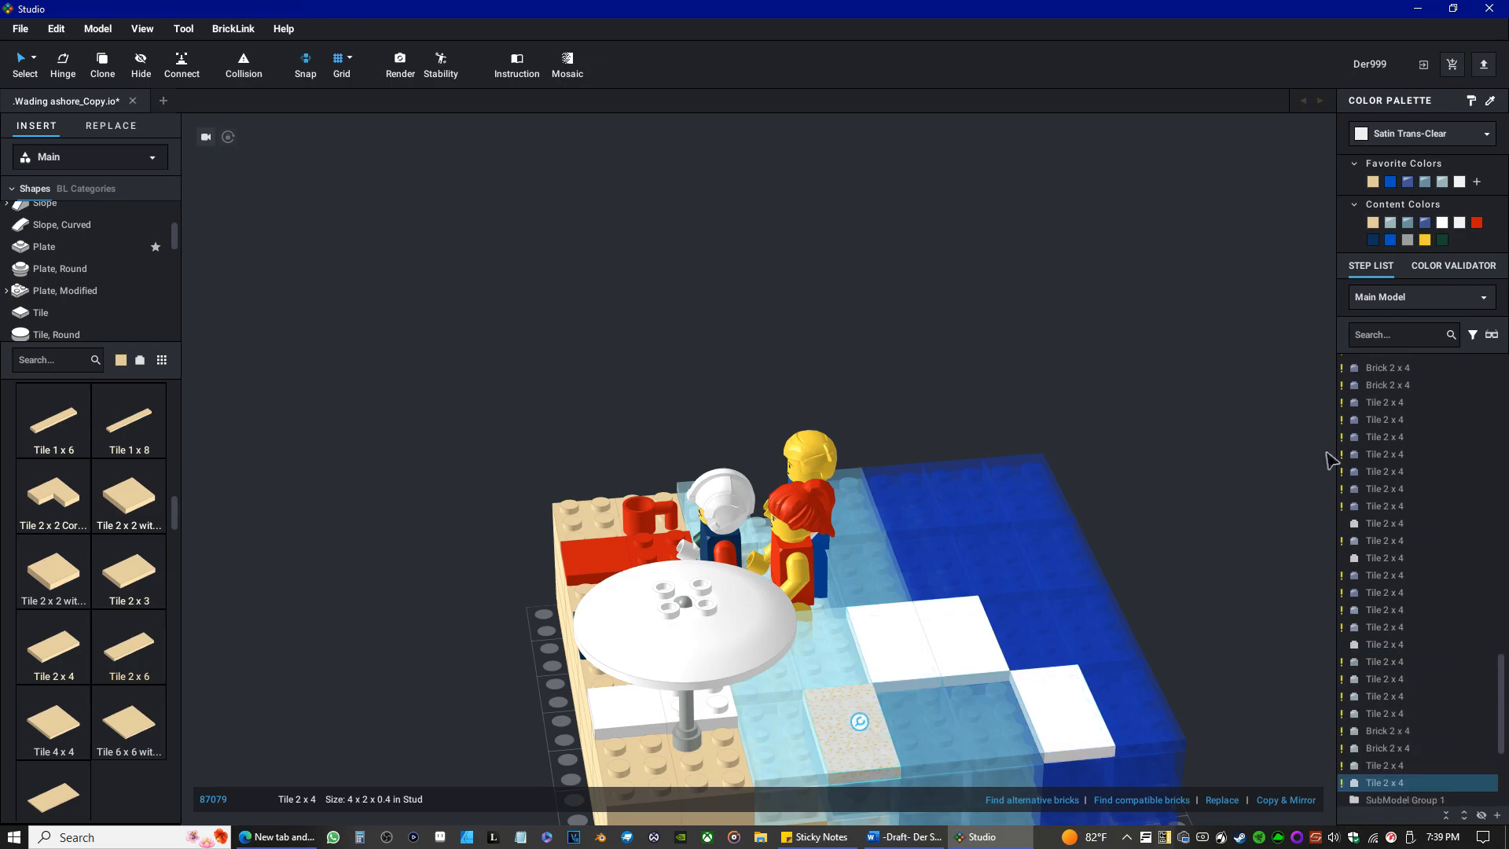
click(1451, 225)
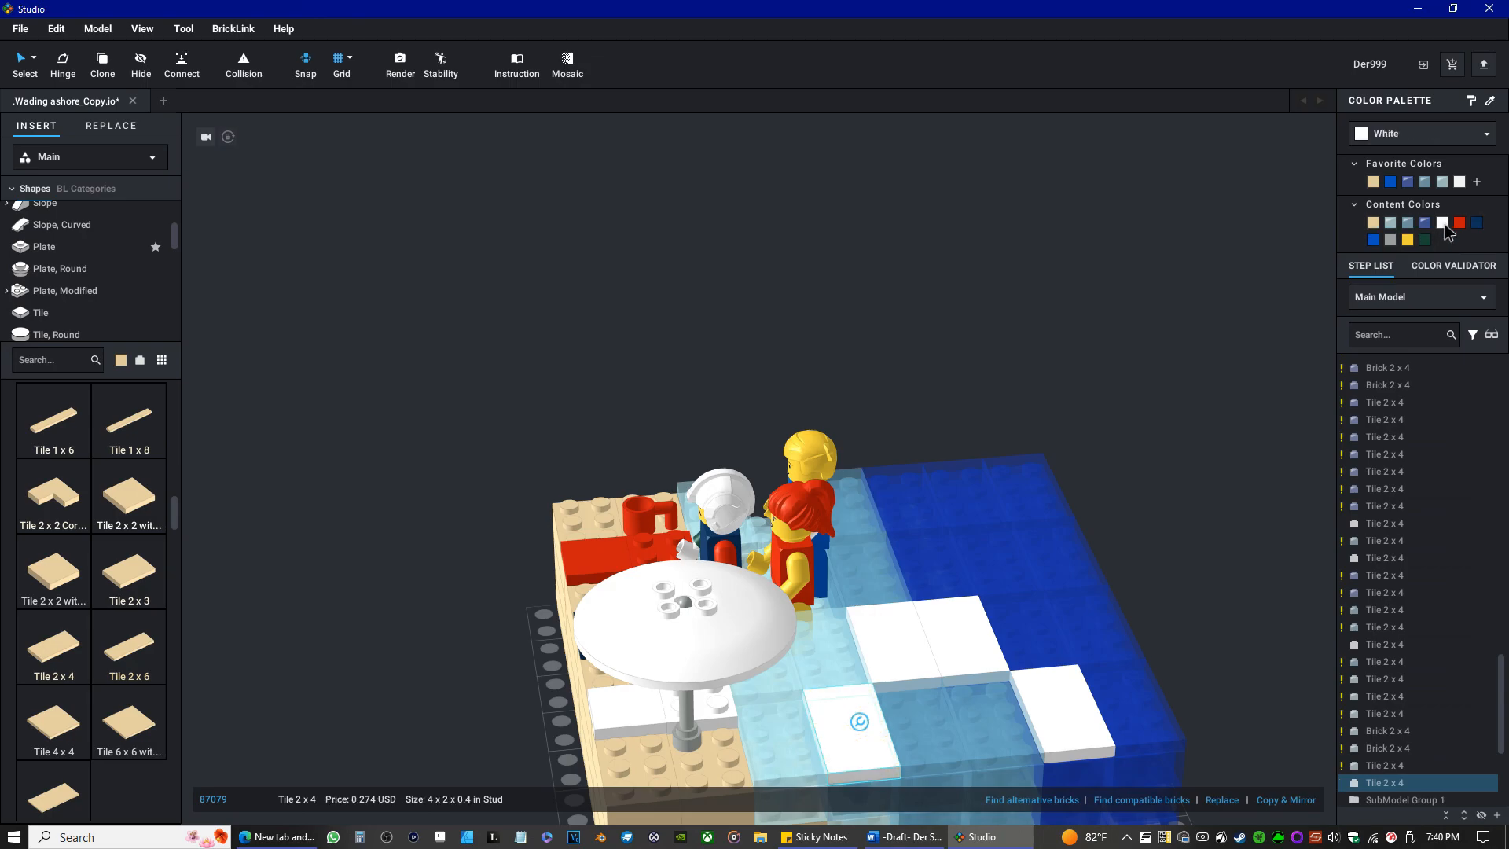
Lift the Trans-Dark Blue Tile 2 x 4 beside the two adjoining white tiles, recolor it Trans-Medium Blue and put it back.
right_drag(786, 471, 846, 570)
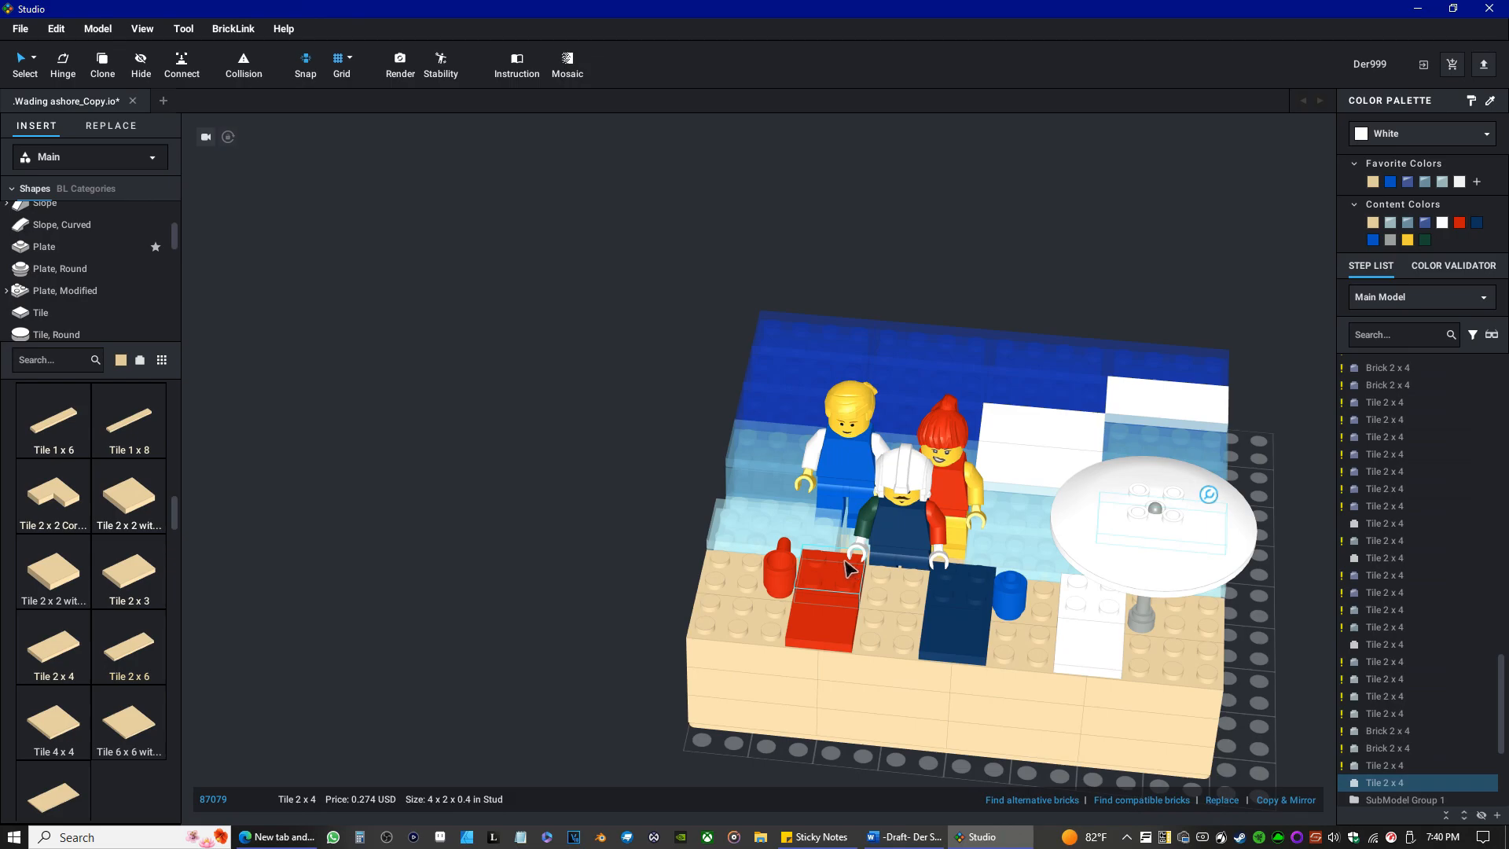
right_drag(898, 467, 1044, 451)
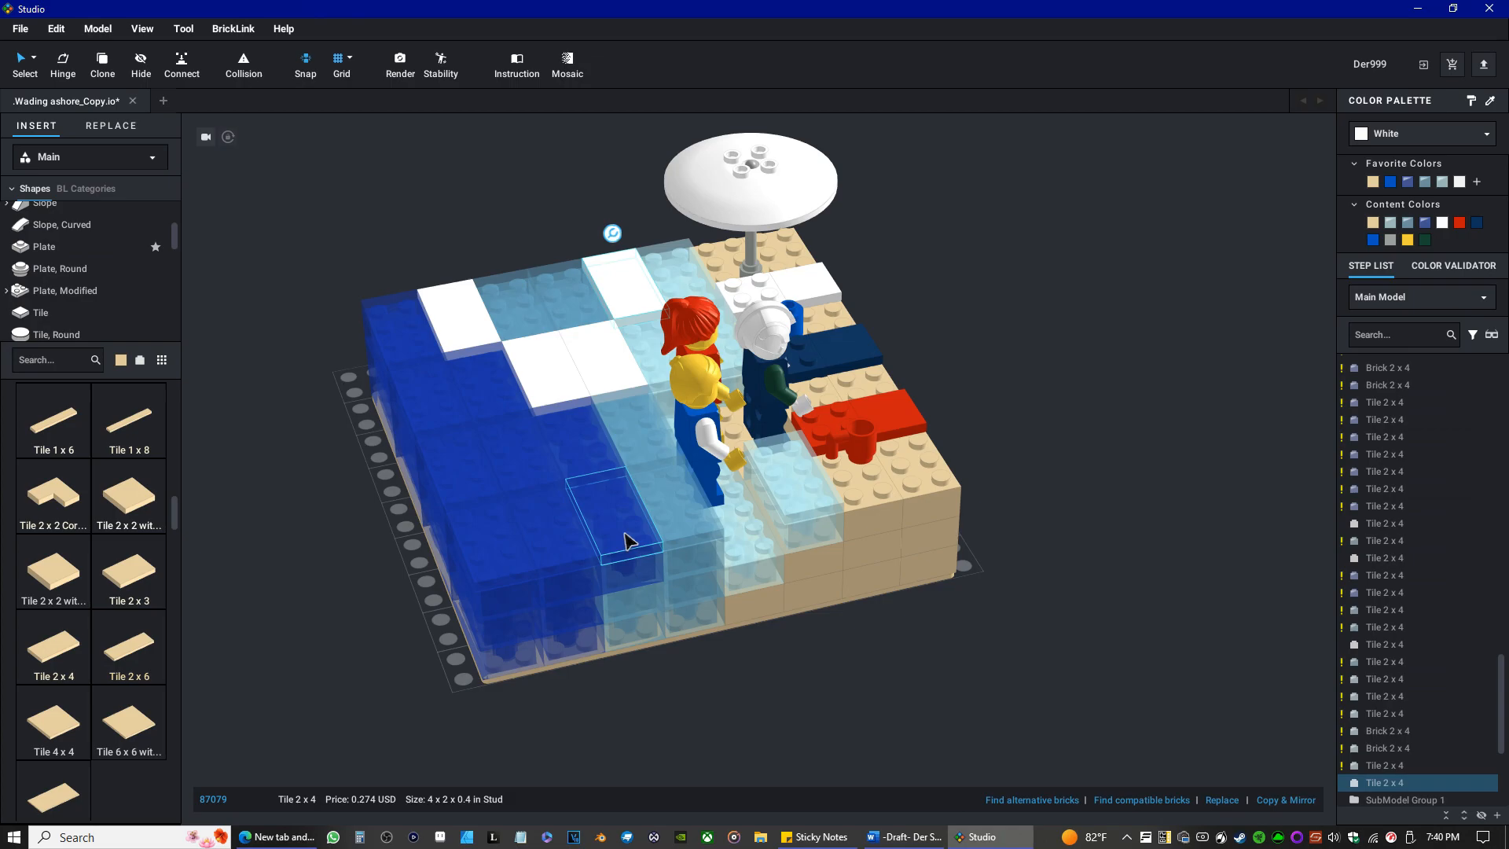
right_click(578, 446)
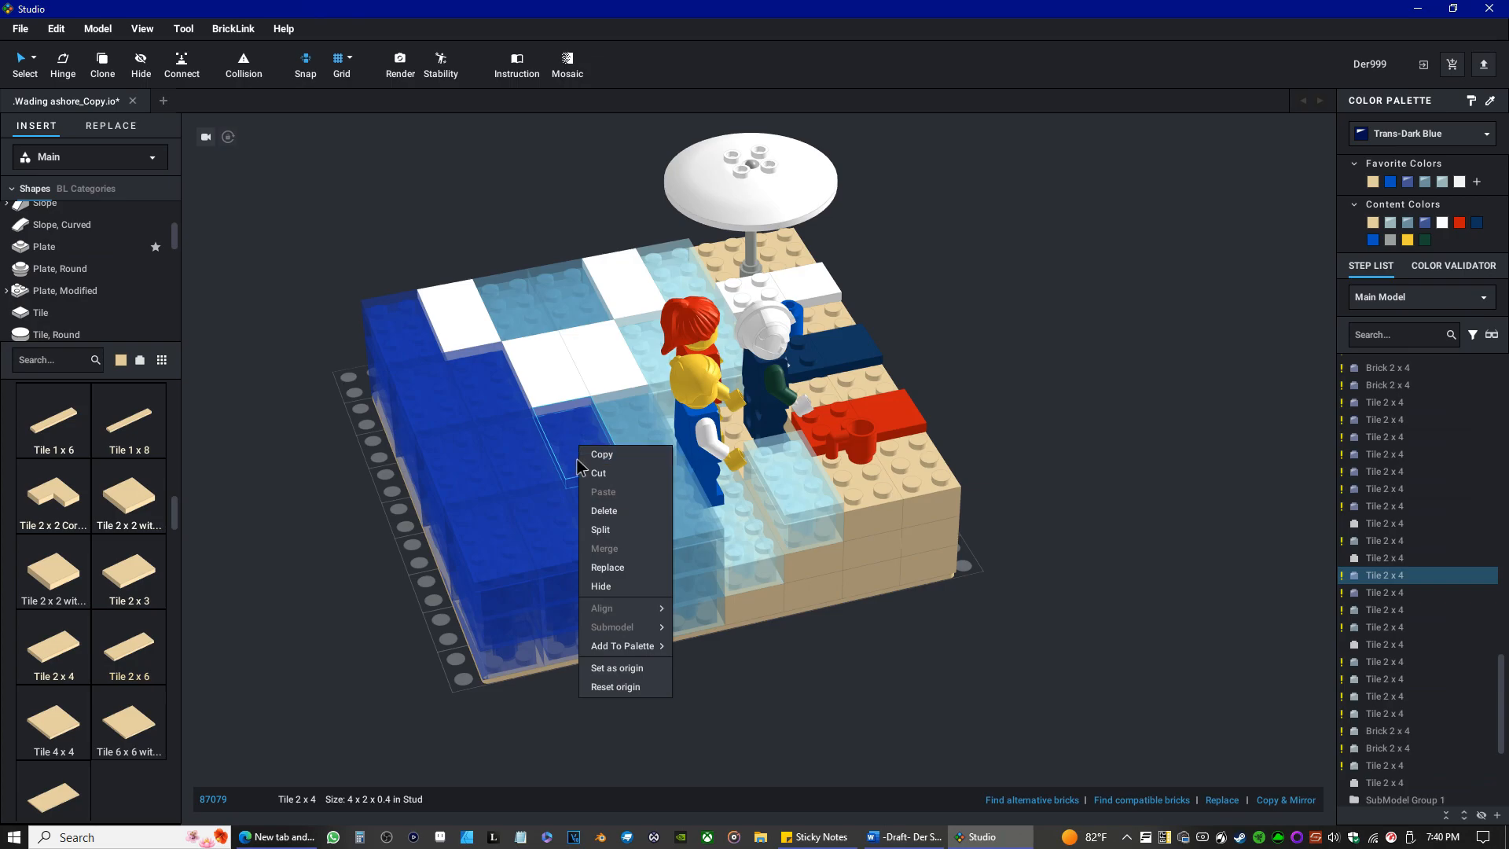
drag(578, 430, 983, 649)
click(583, 441)
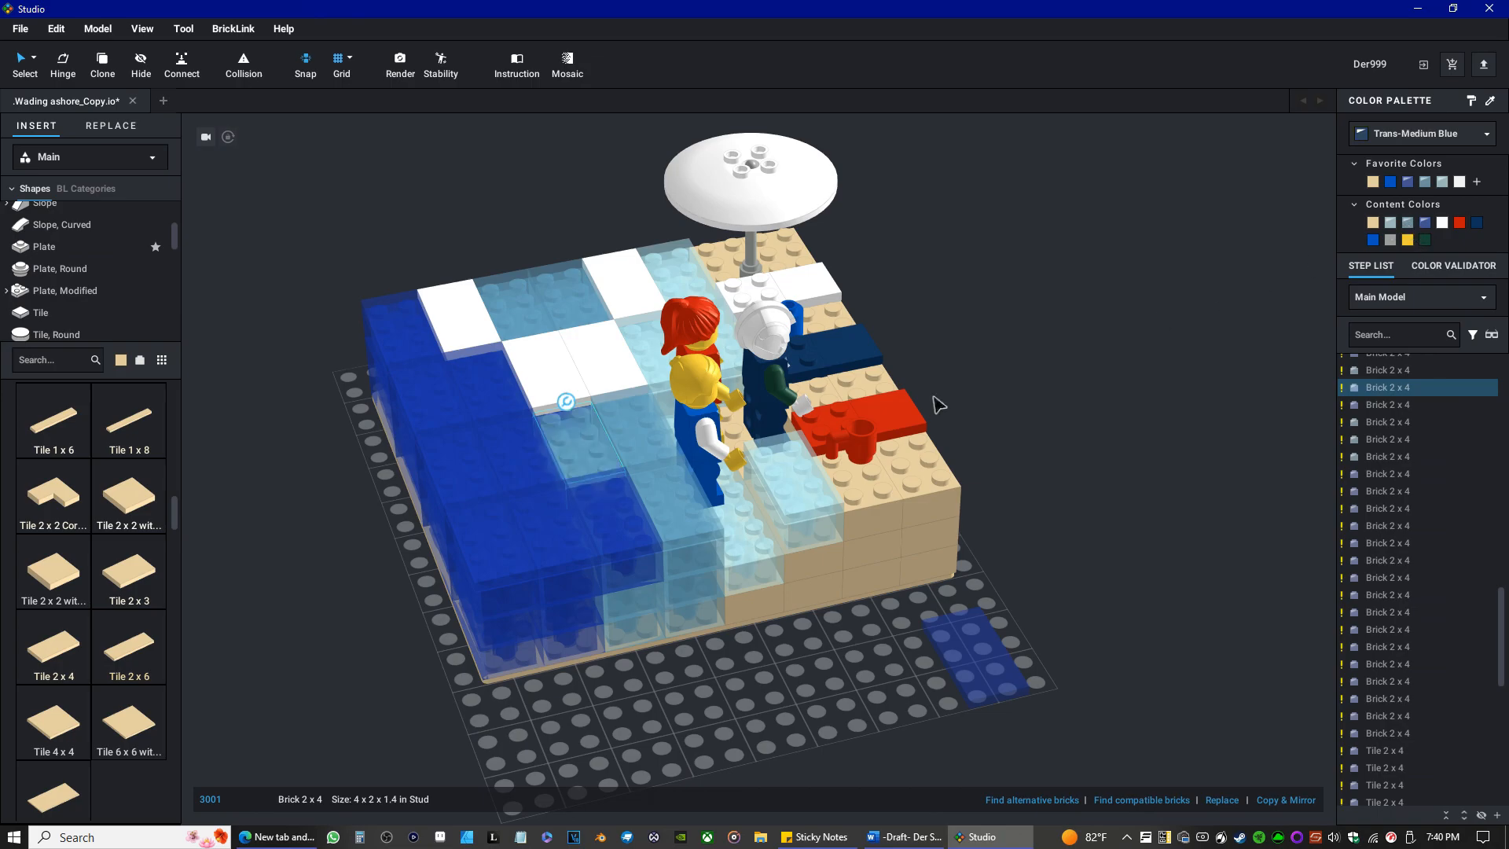
click(956, 651)
click(1407, 226)
drag(961, 601, 637, 586)
Recolor the dark blue Brick 2 x 4 at the open edge of the middle water row and the tile on it Trans-Medium Blue.
click(637, 586)
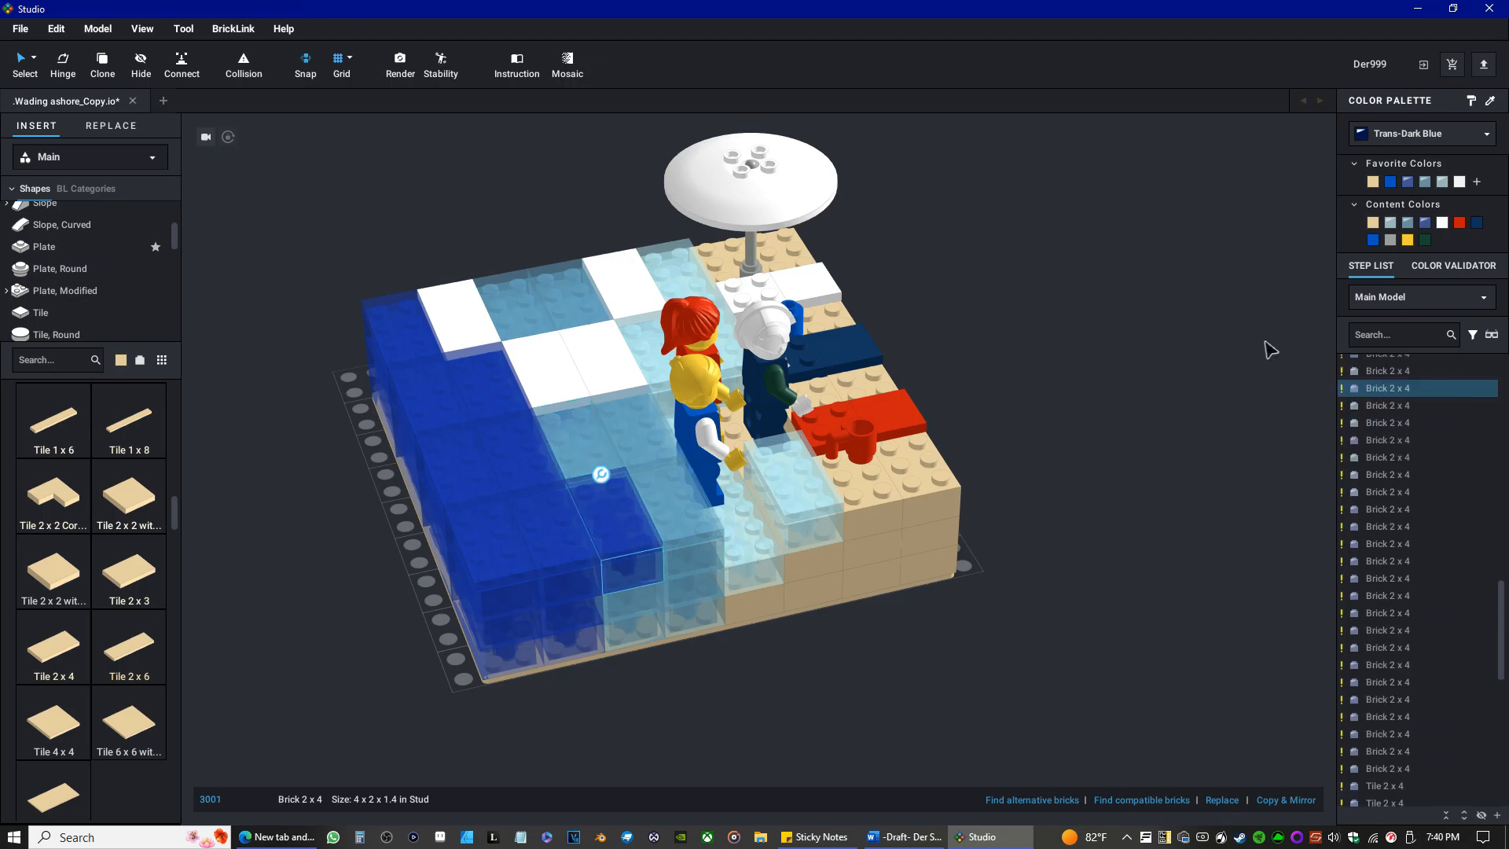
click(1408, 224)
click(649, 537)
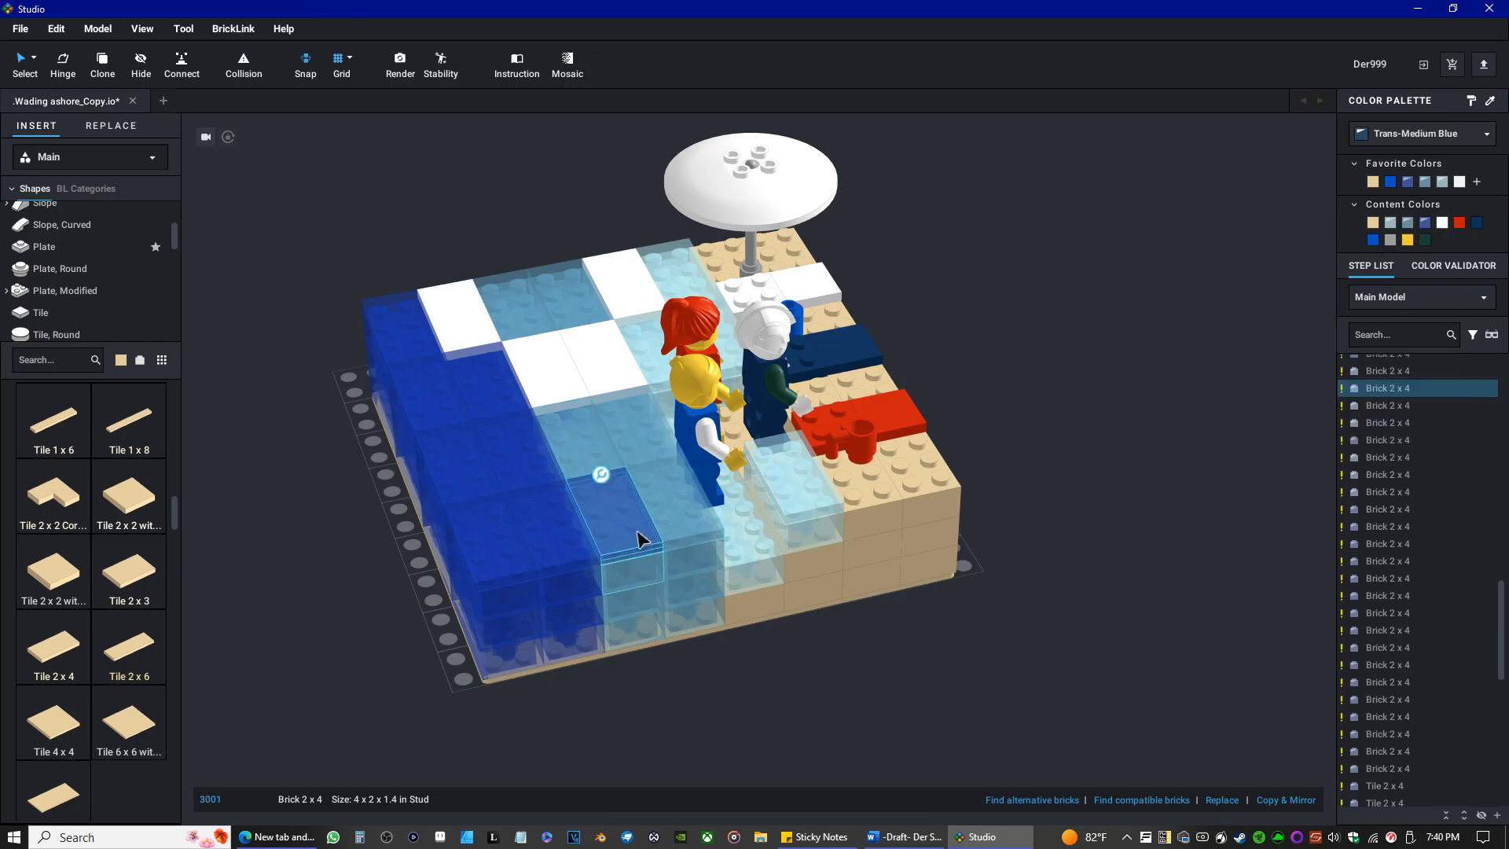
click(1428, 183)
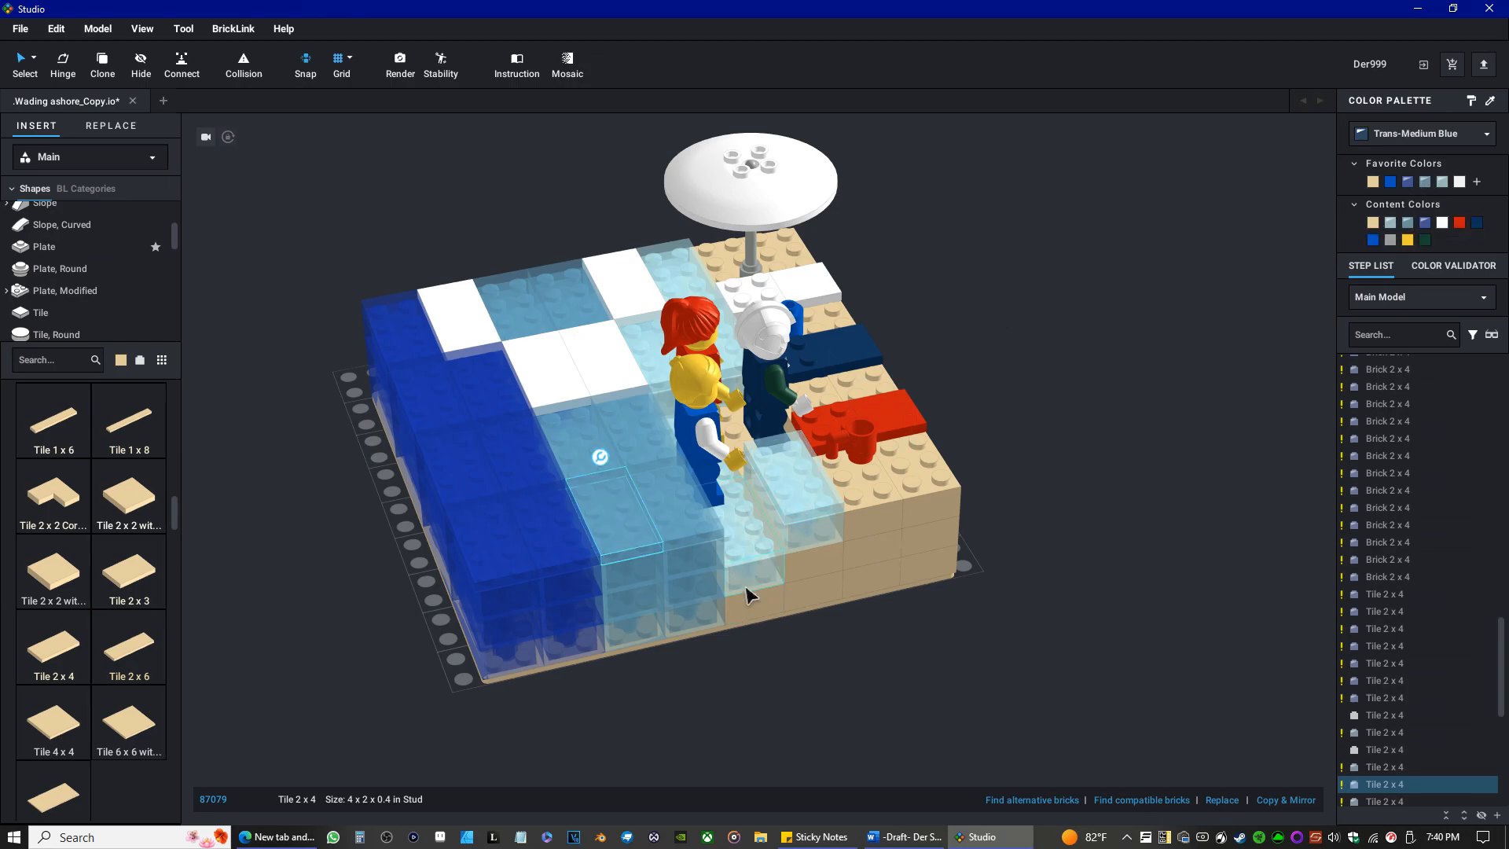
Recolor the edge Tile 2 x 4 beside the blond minifigure and the Brick 2 x 4 beneath it Trans-Light Blue.
click(681, 487)
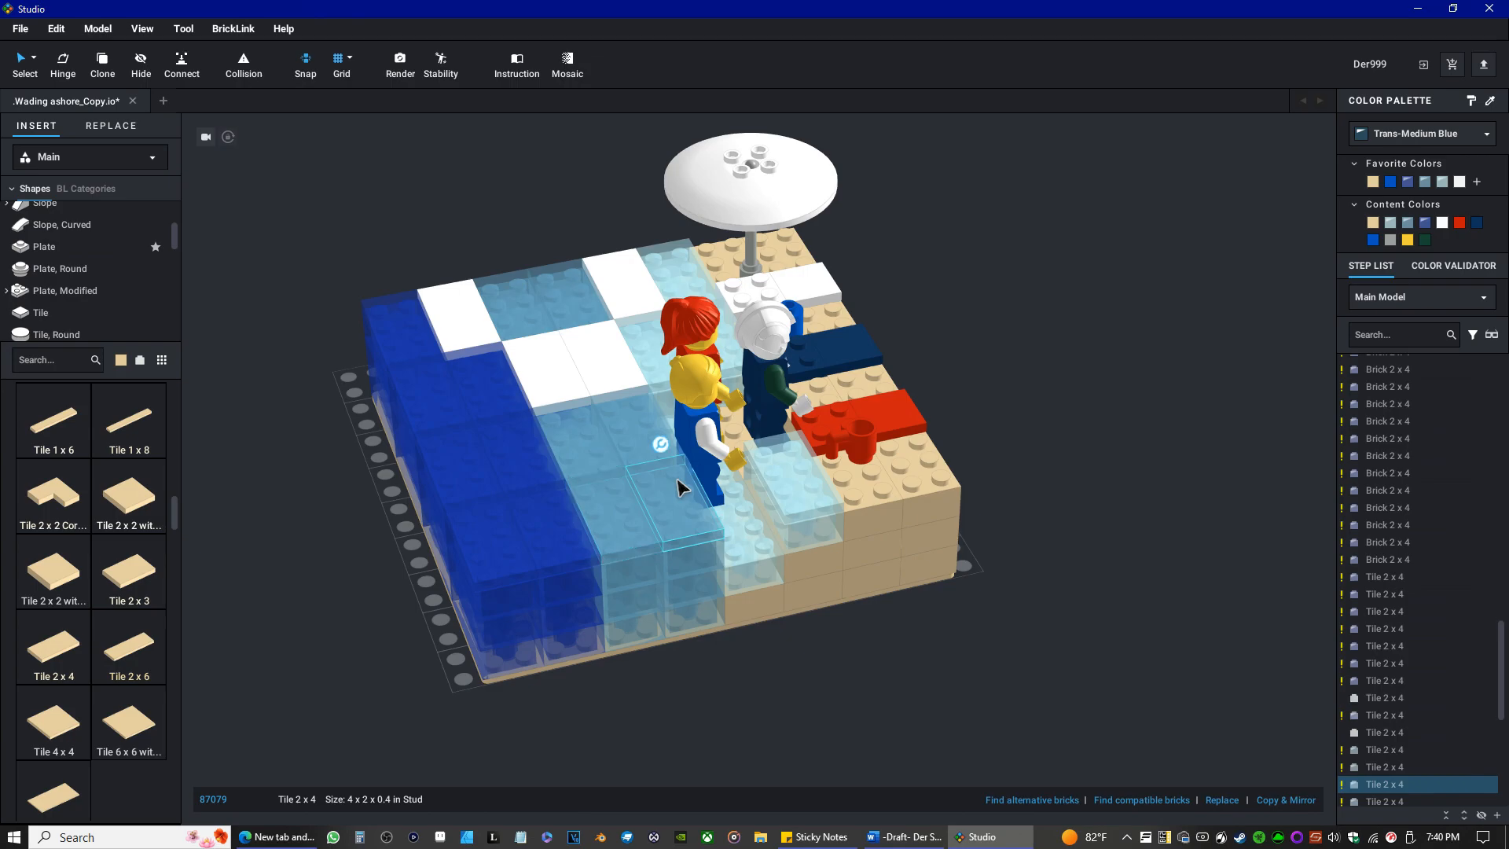
click(1442, 181)
click(870, 474)
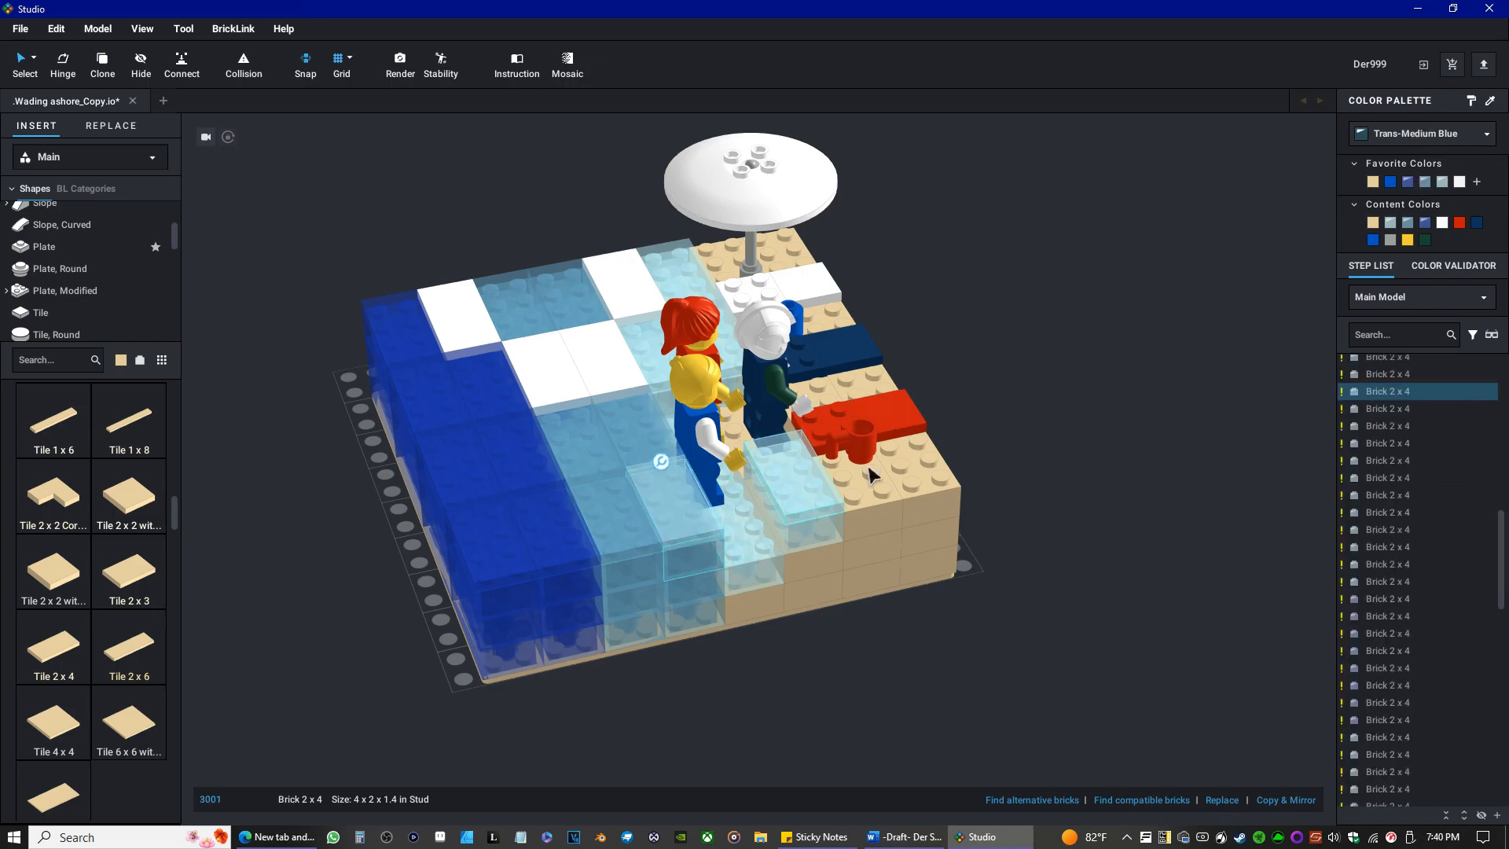
click(1445, 184)
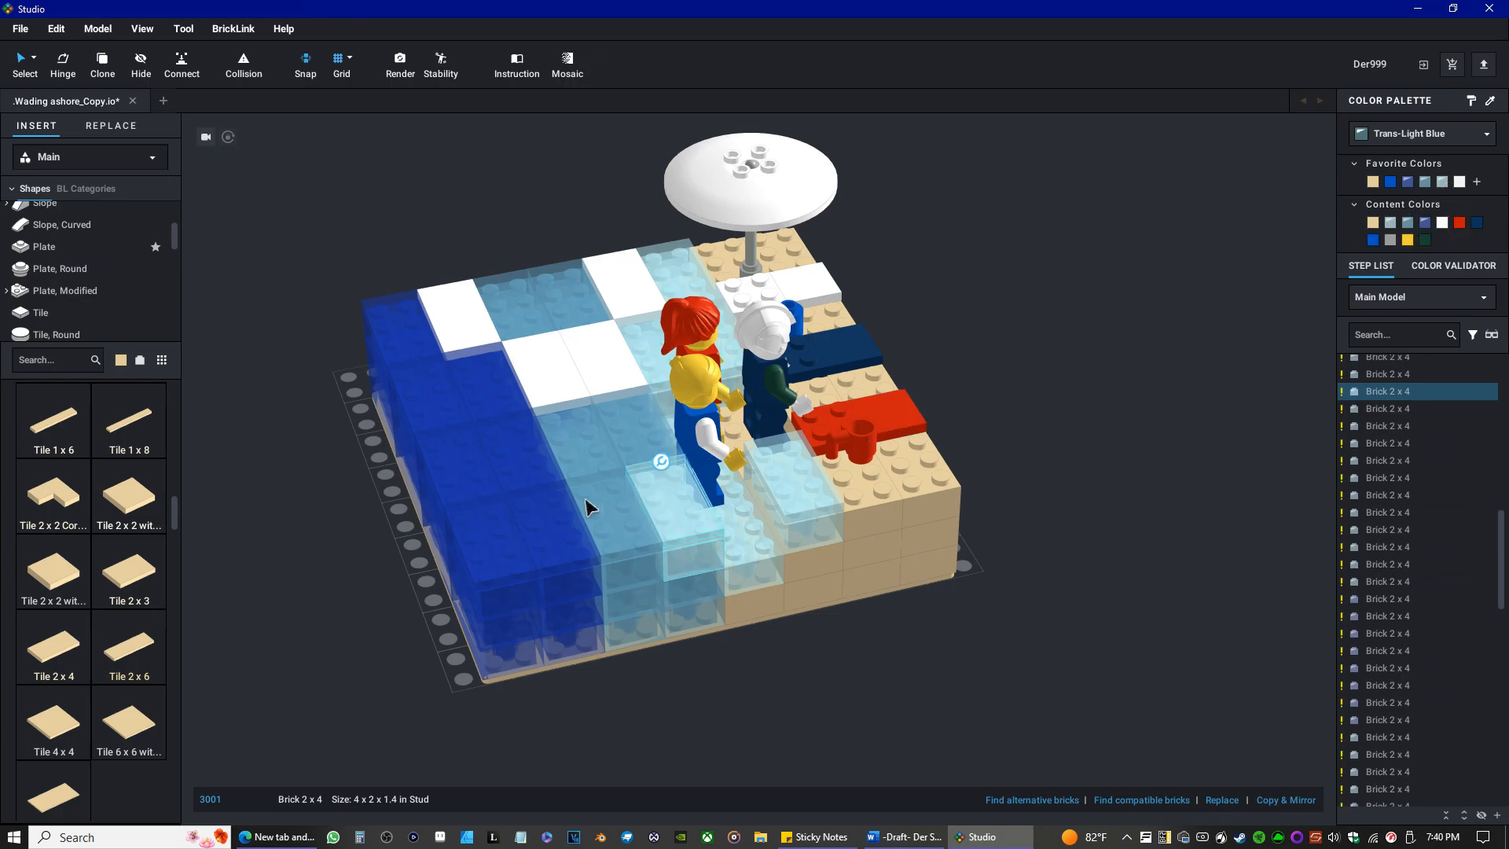
Try Dark Blue and Trans-Dark Blue on the edge tile bordering the deep water, and return it to Trans-Medium Blue.
right_drag(417, 441, 451, 464)
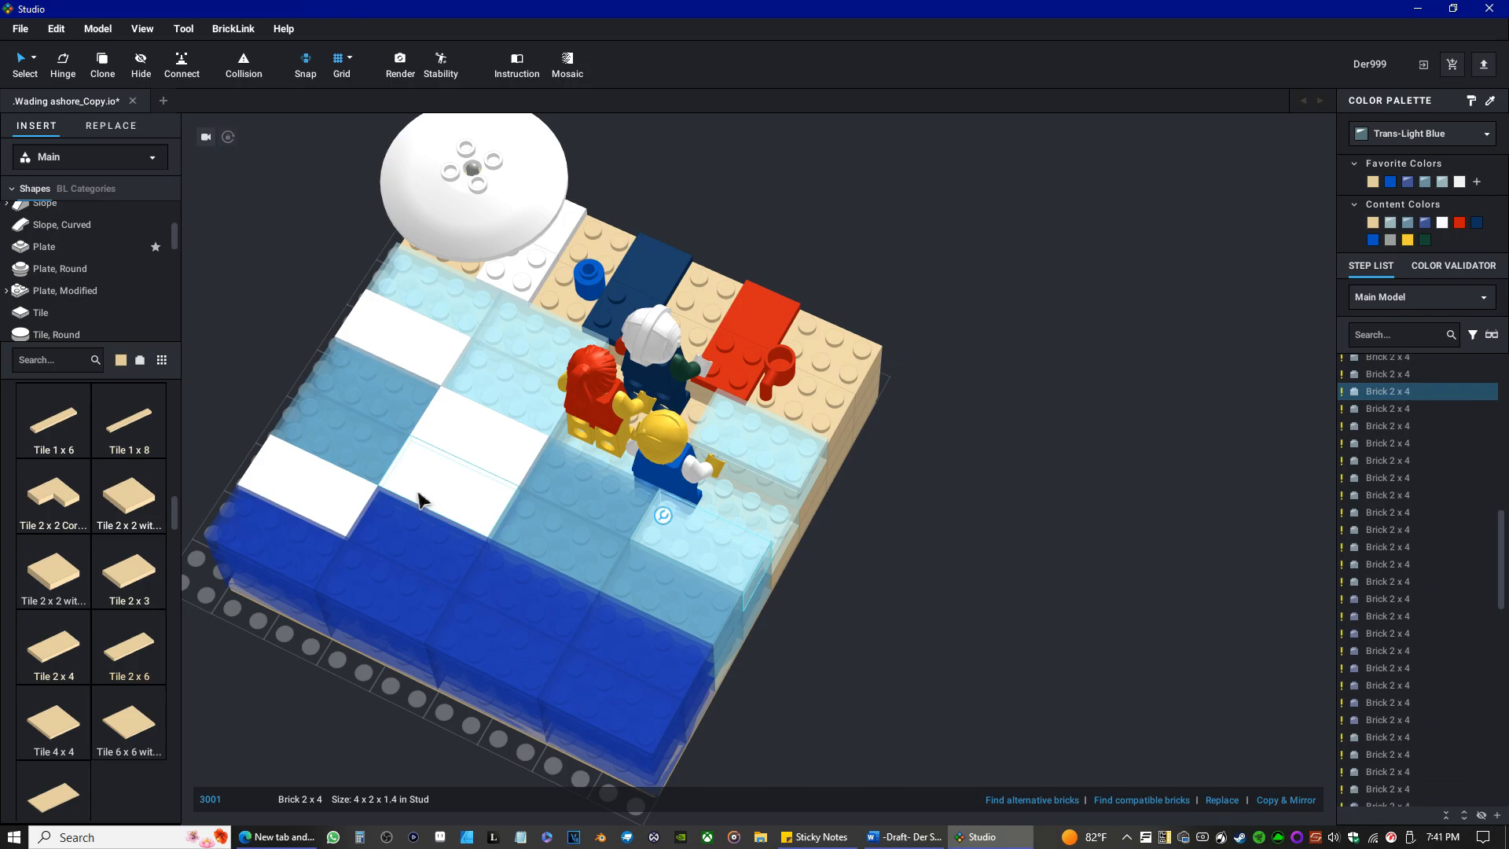
click(445, 493)
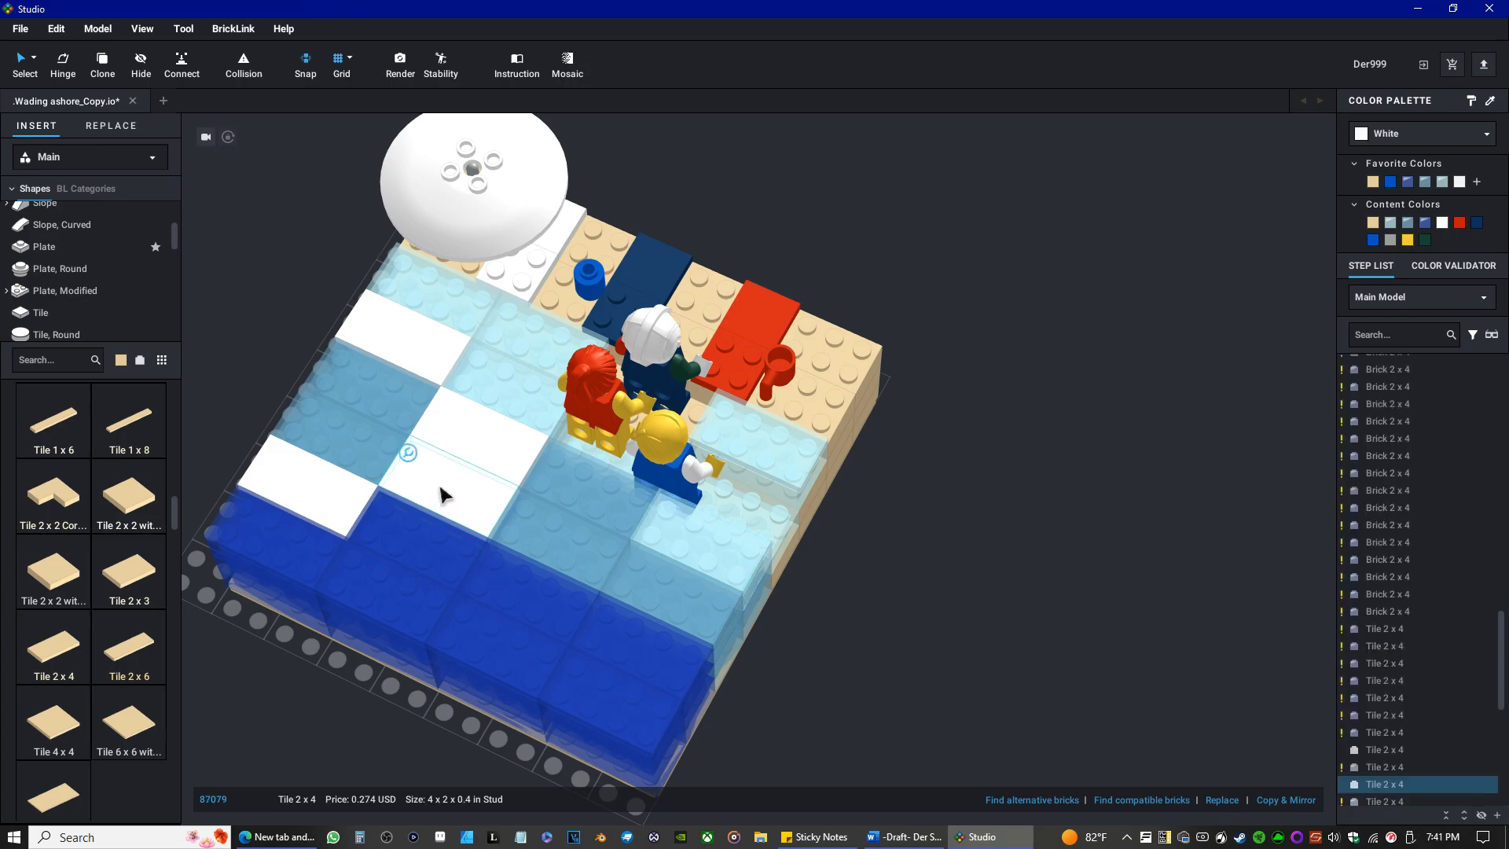
click(662, 595)
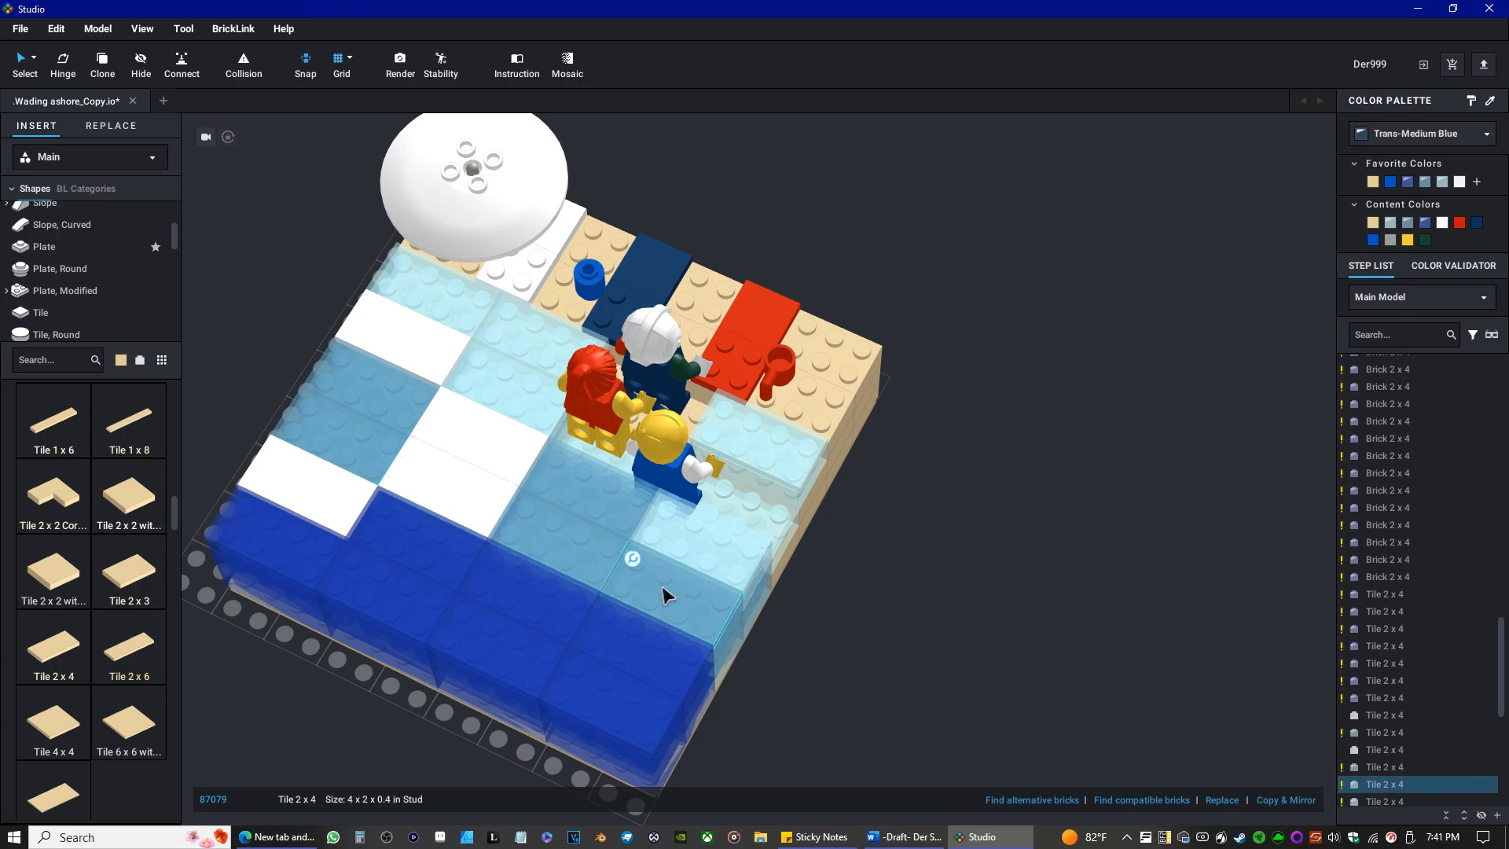
click(1475, 226)
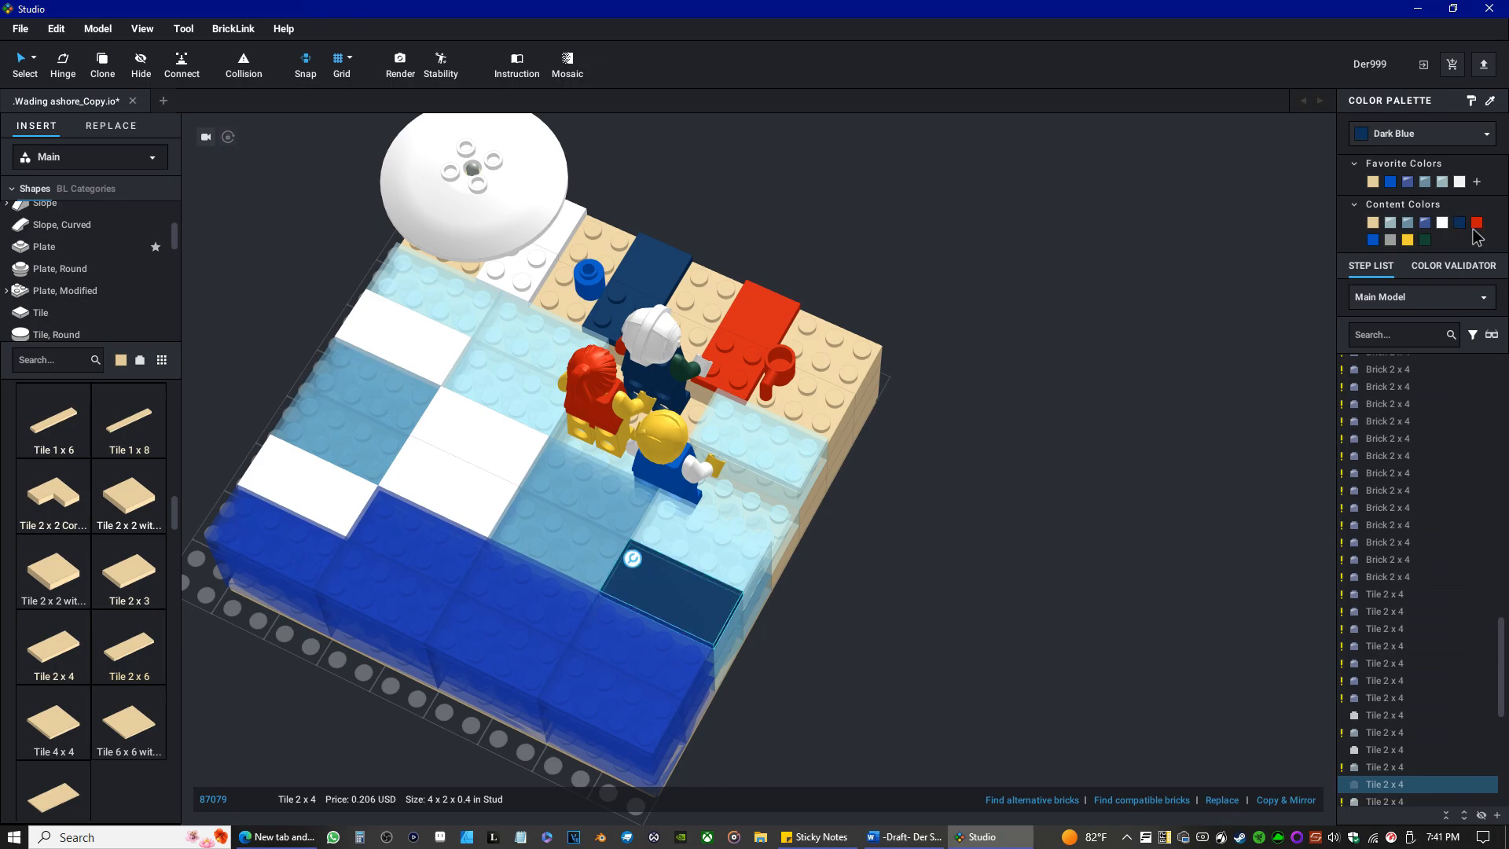
click(1407, 183)
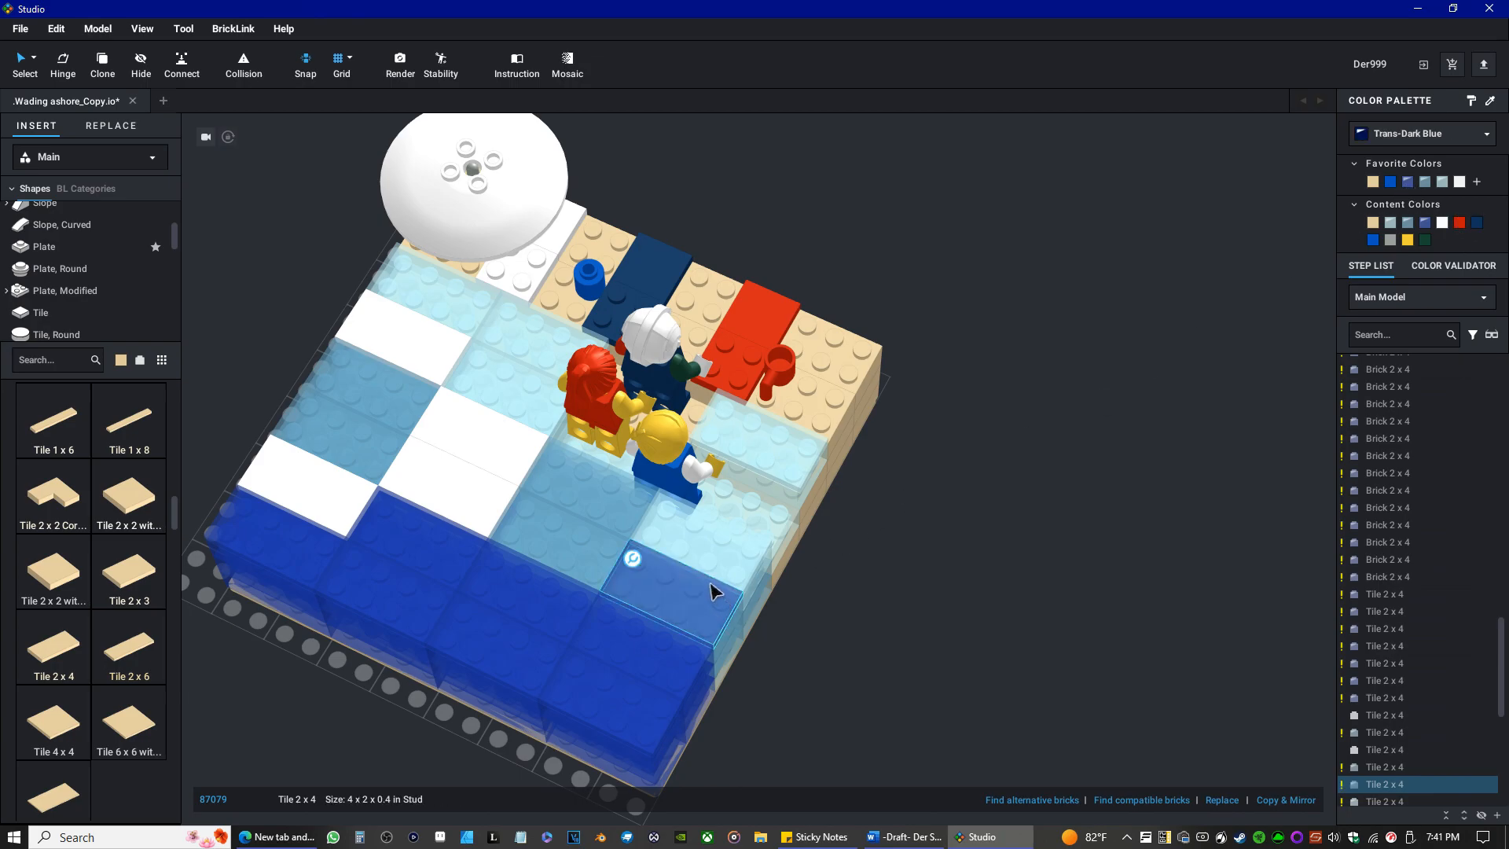
right_drag(719, 654, 673, 614)
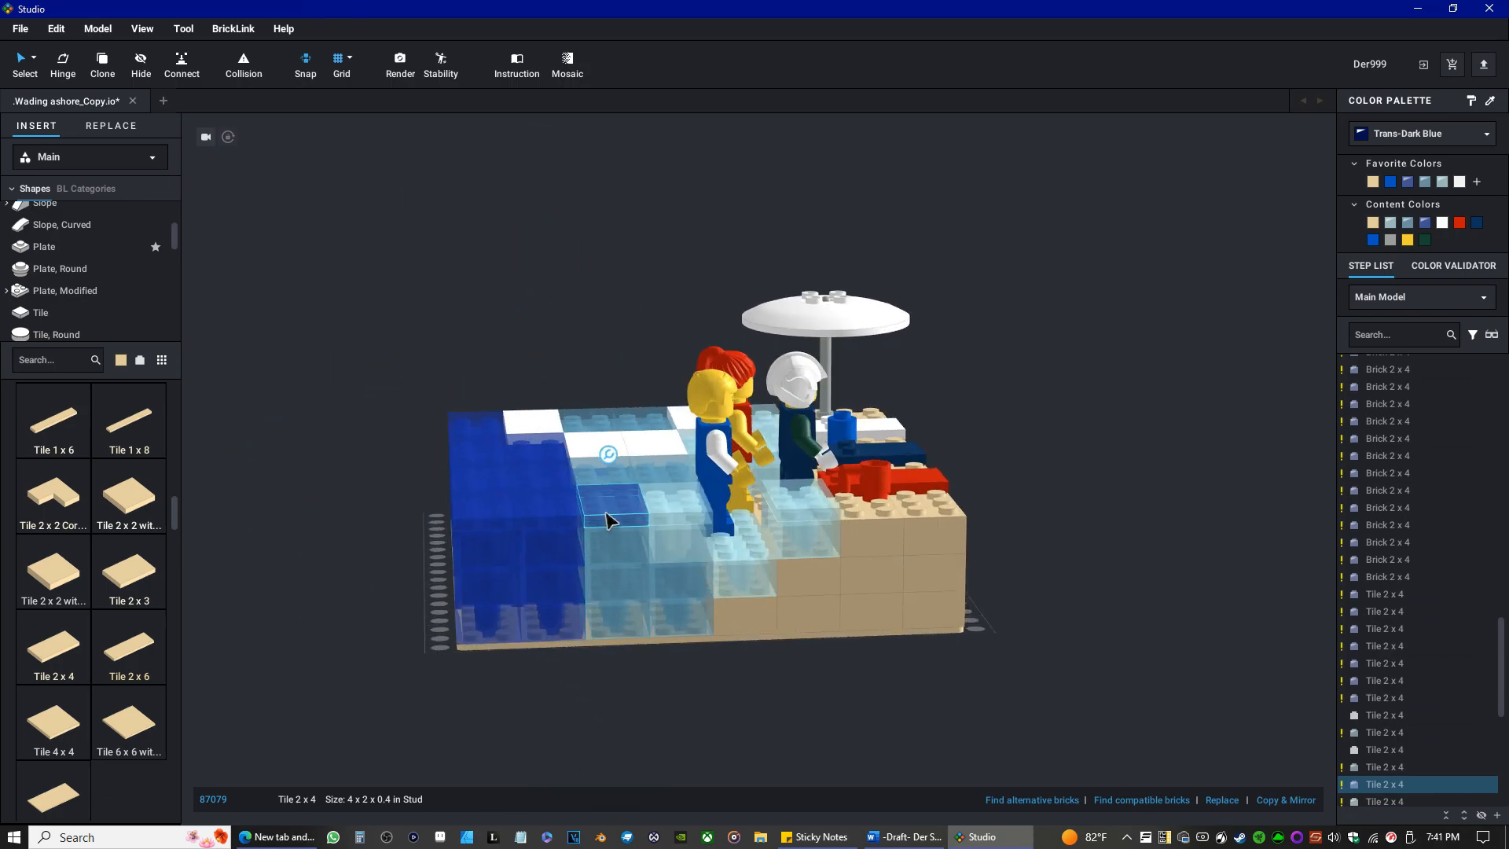
click(1424, 181)
Recolor the medium blue Brick 2 x 4 behind the red-haired and blond minifigures and the tile on top of it Trans-Light Blue.
right_drag(371, 555, 431, 579)
mouse_move(620, 481)
right_down()
mouse_move(564, 496)
mouse_move(449, 462)
mouse_move(605, 471)
right_up()
scroll(837, 583, up, 5)
right_drag(836, 577, 847, 574)
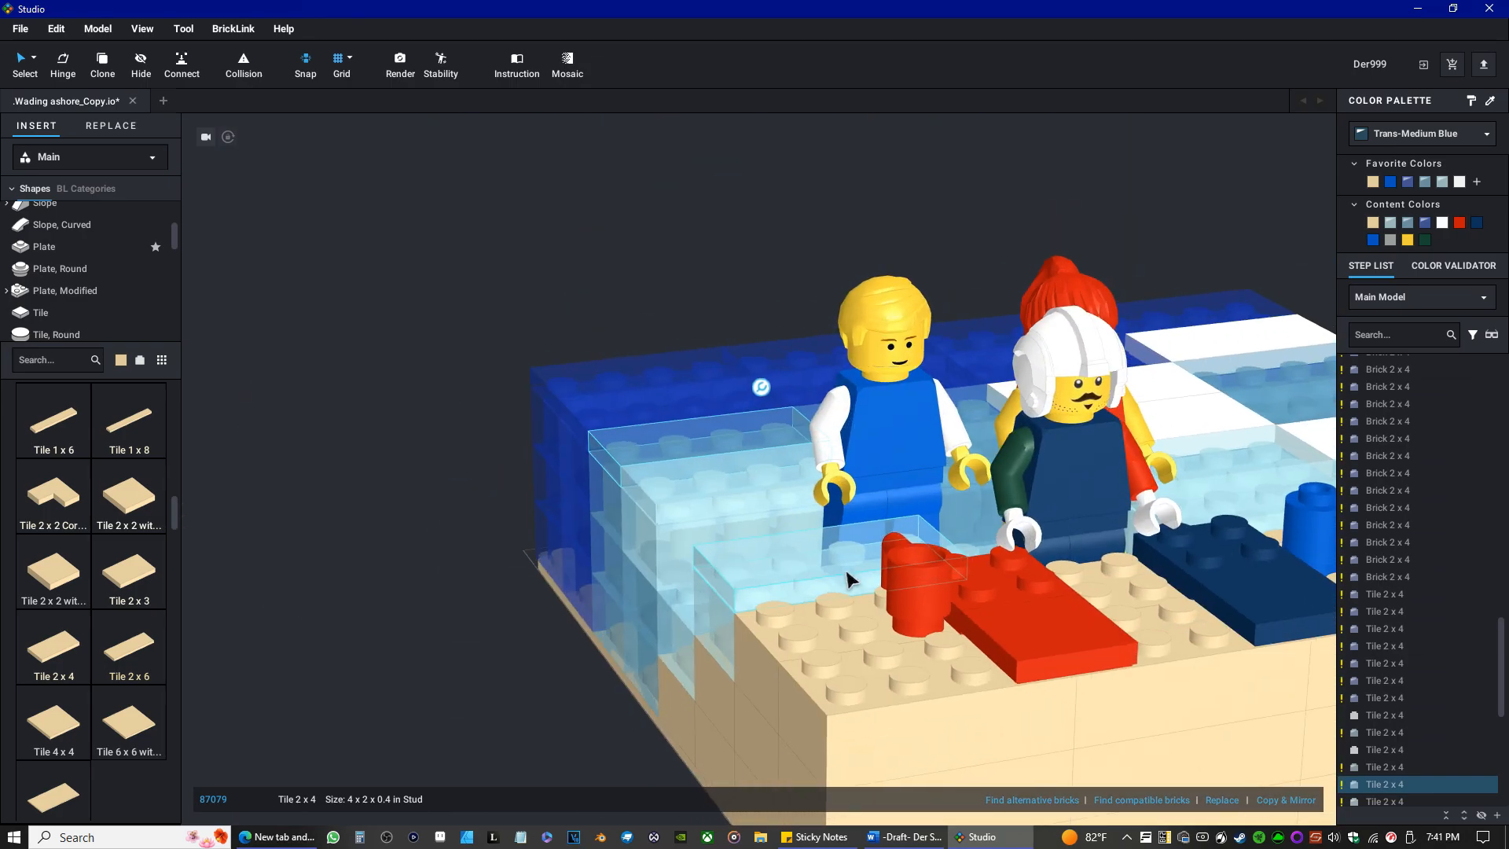
click(950, 506)
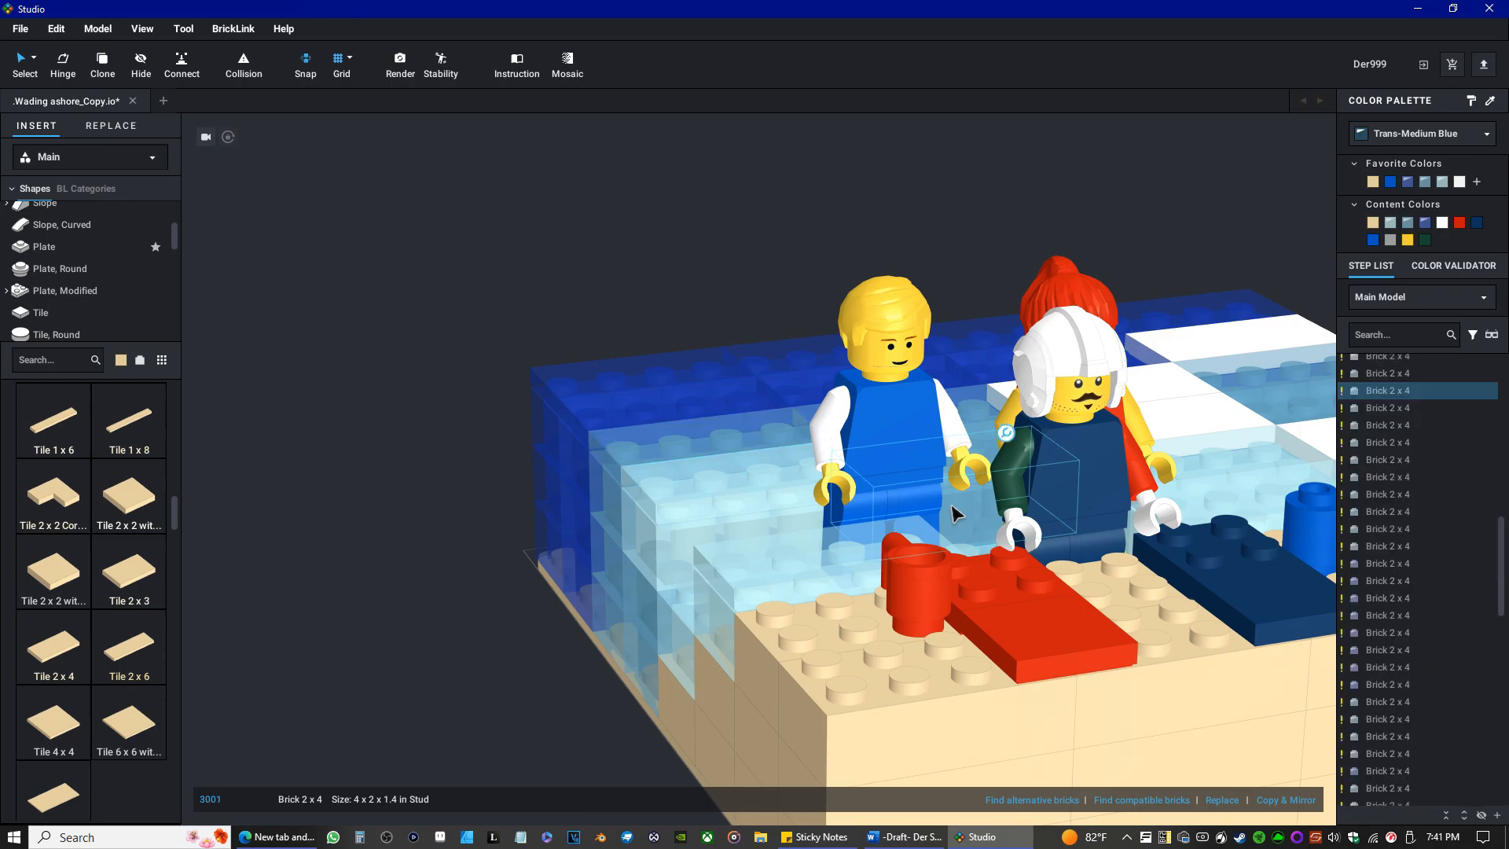
click(1442, 183)
right_drag(986, 423, 694, 314)
click(705, 223)
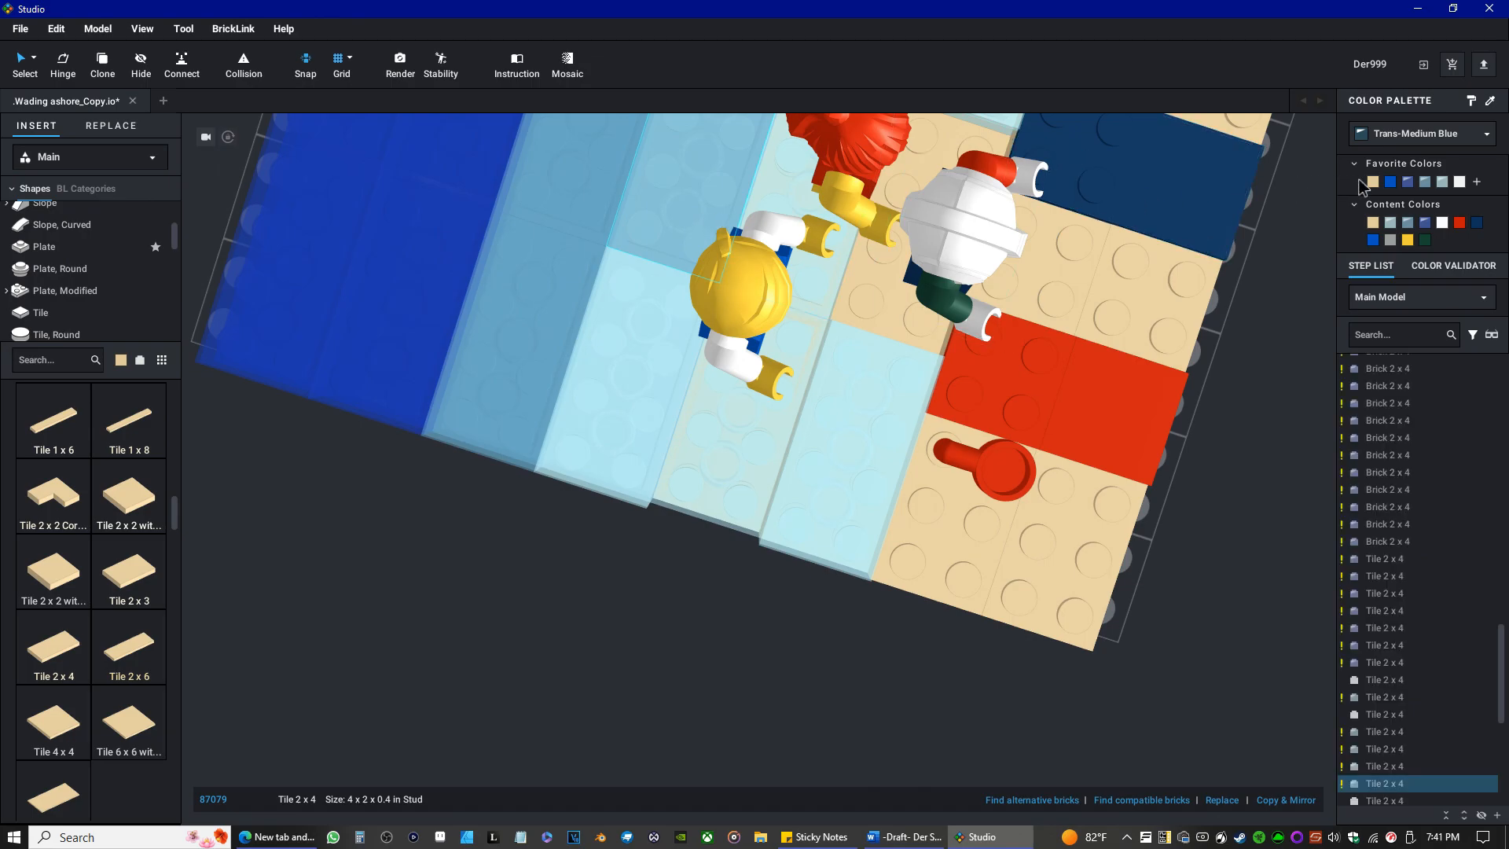
click(1443, 184)
Try Trans-Medium Blue and Trans-Light Blue on the white Tile 2 x 4 of the adjoining pair that borders the dark blue water.
scroll(664, 382, down, 5)
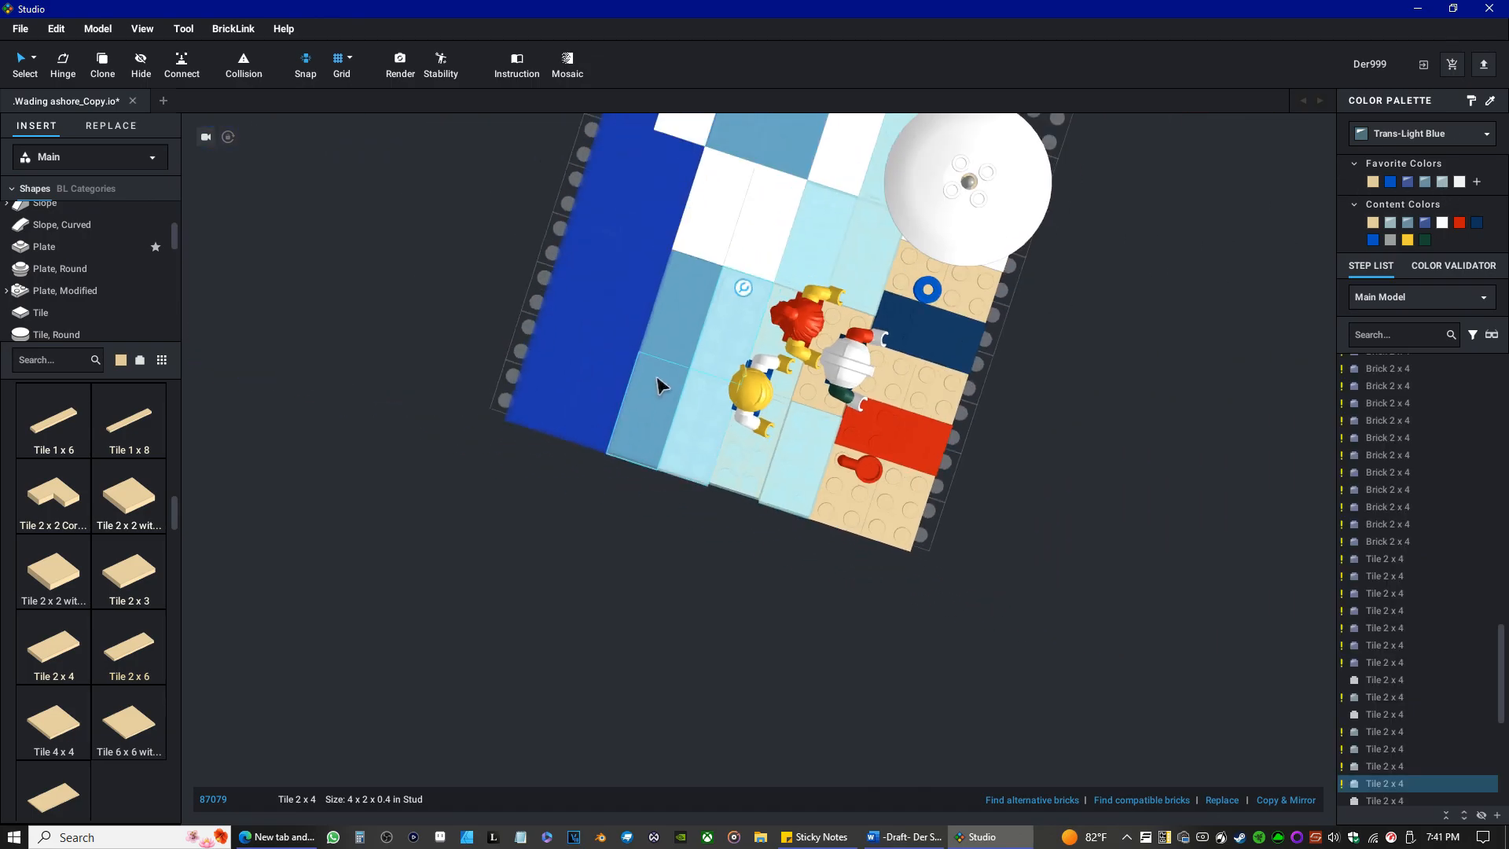
right_drag(757, 244, 505, 364)
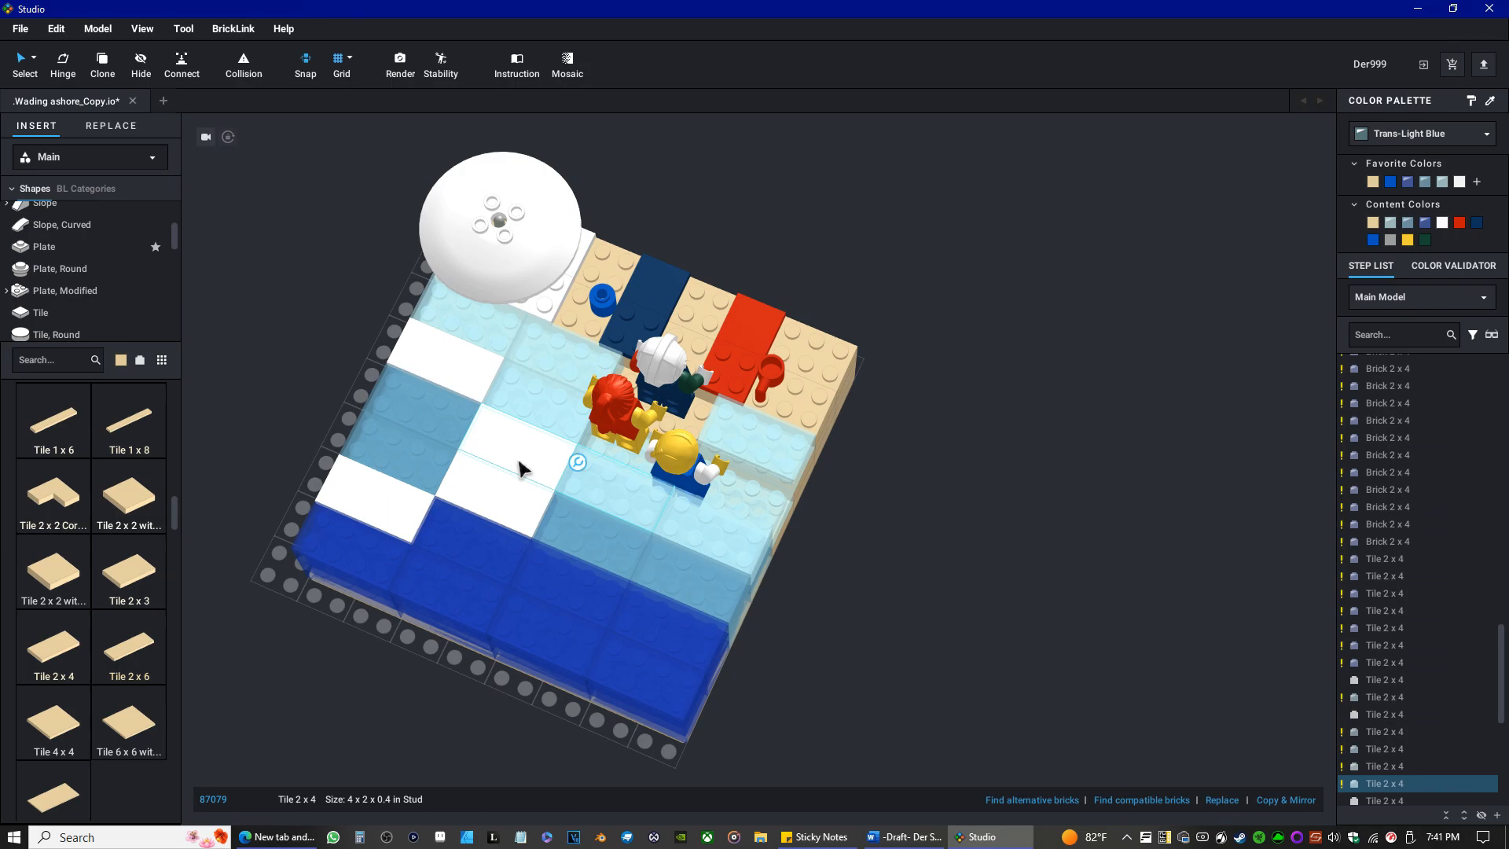
click(509, 507)
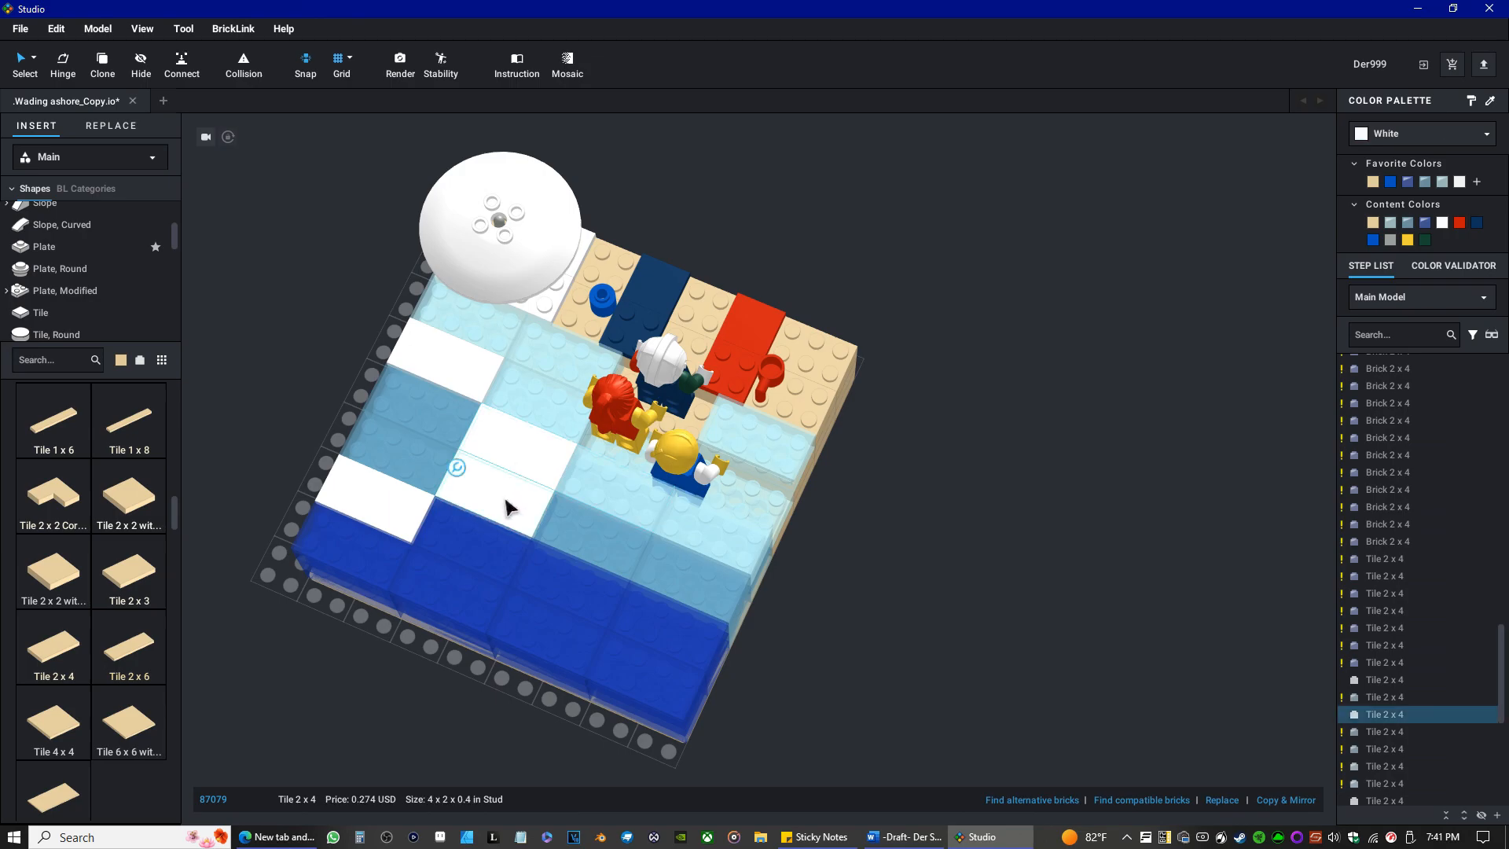
click(1427, 186)
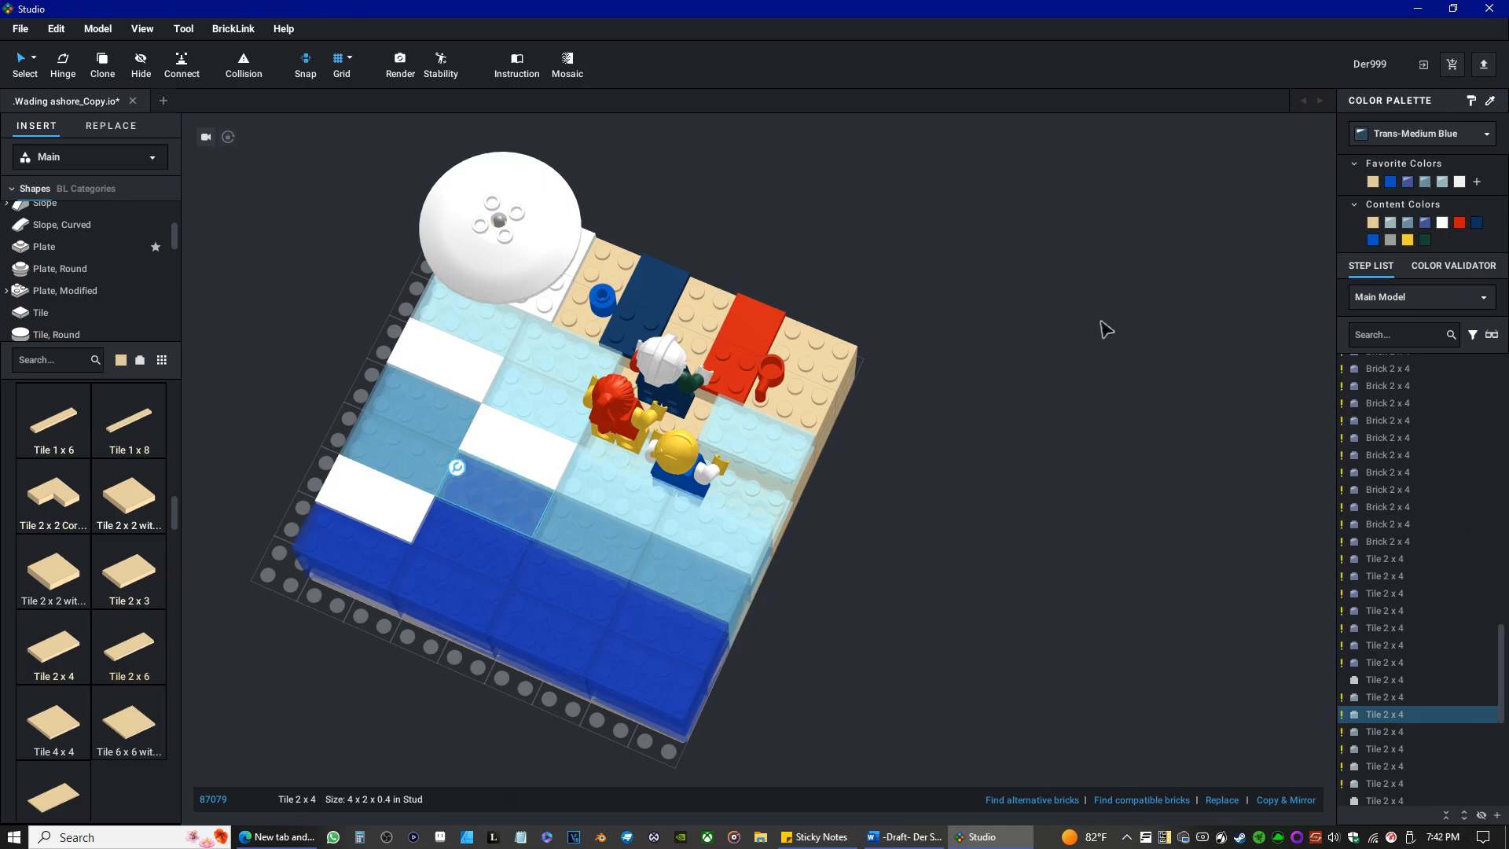
click(1443, 185)
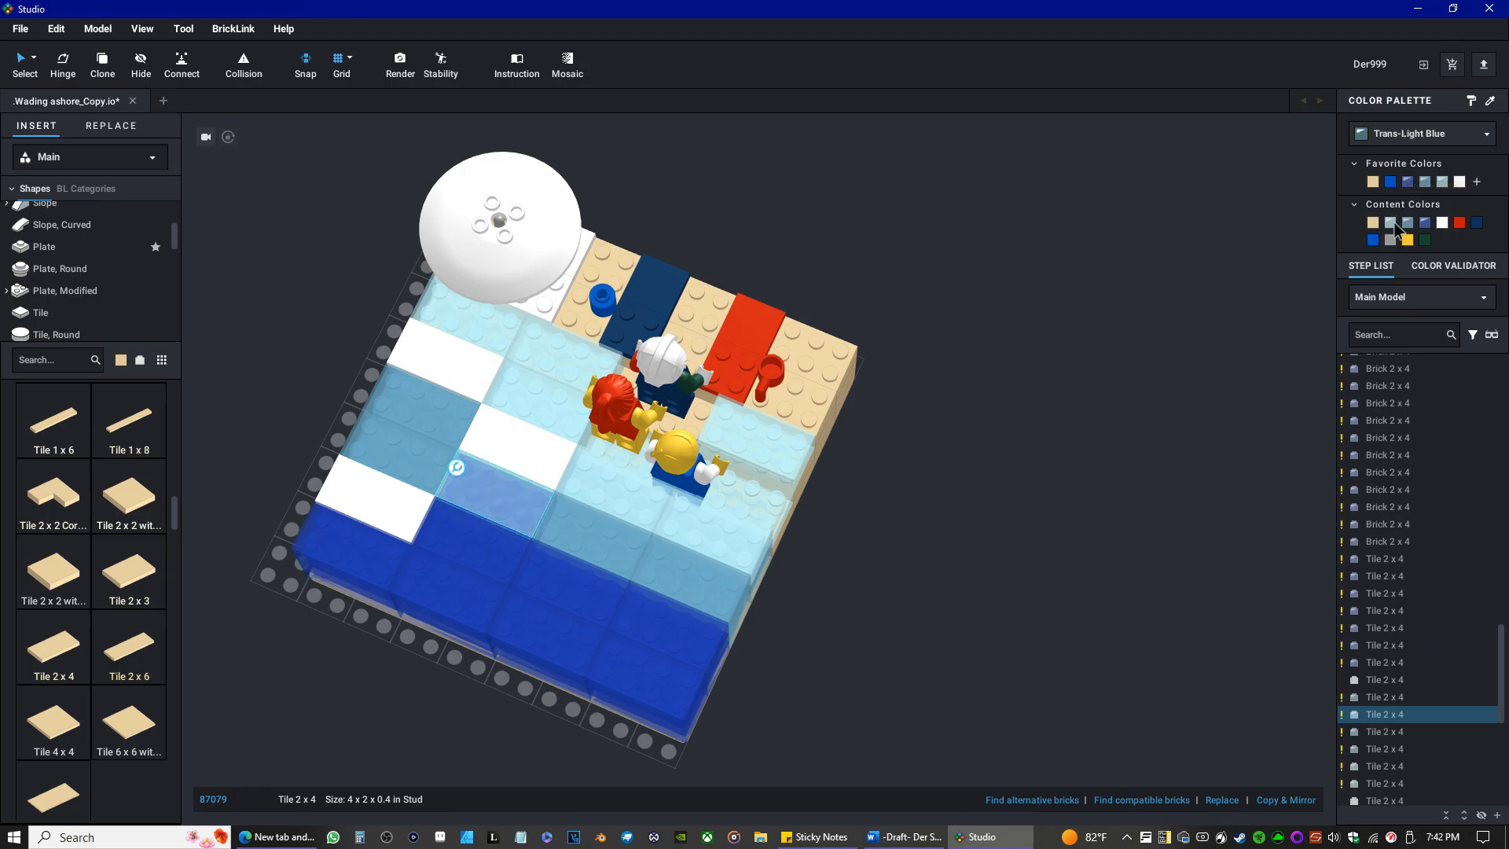
Compare the formerly white tile with its medium blue neighbor and set it to Trans-Medium Blue.
right_drag(888, 504, 946, 475)
scroll(959, 640, up, 5)
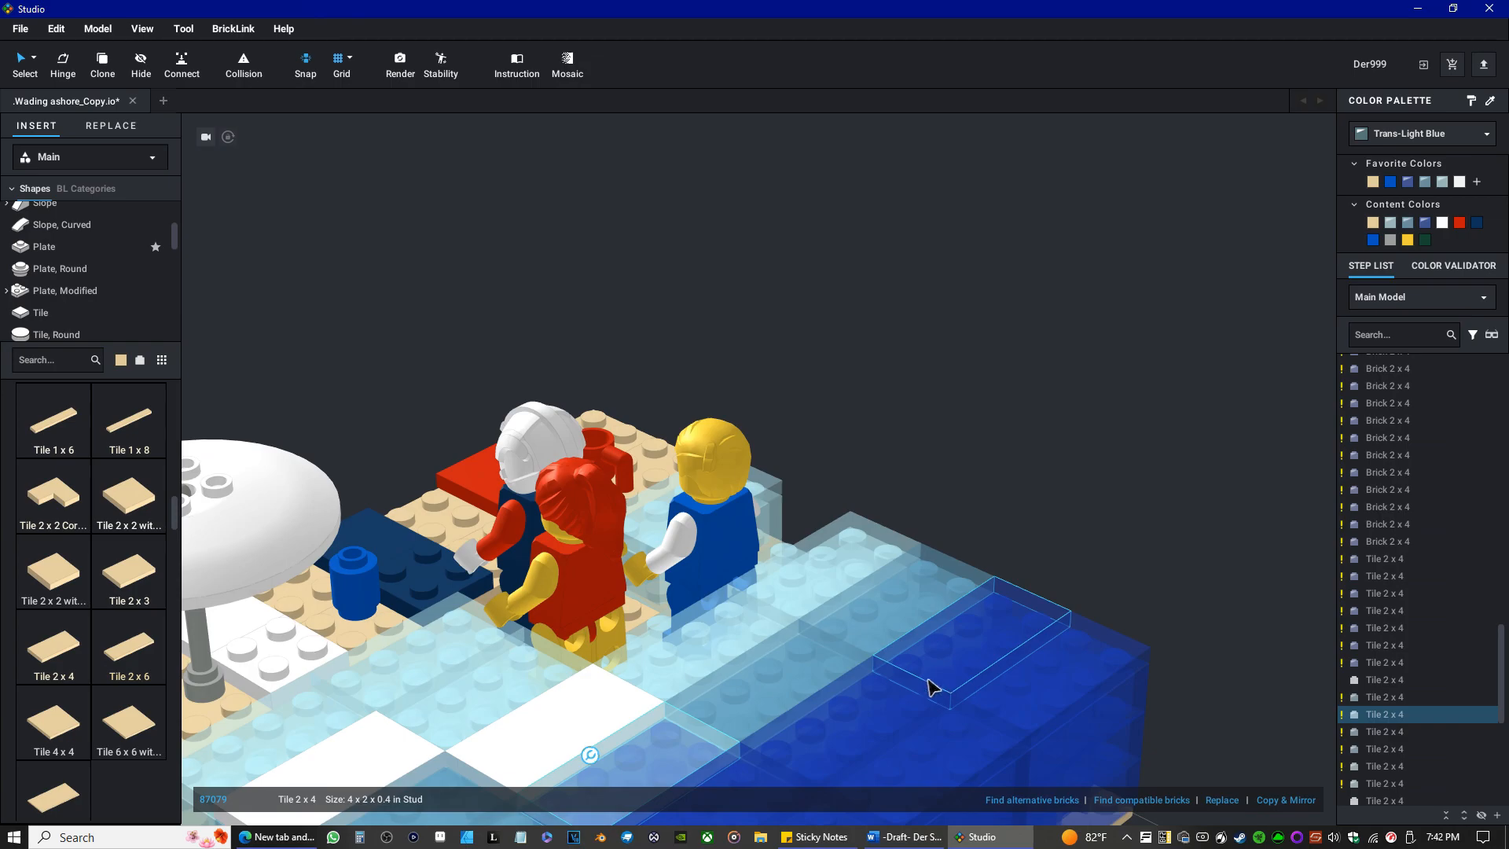
click(794, 663)
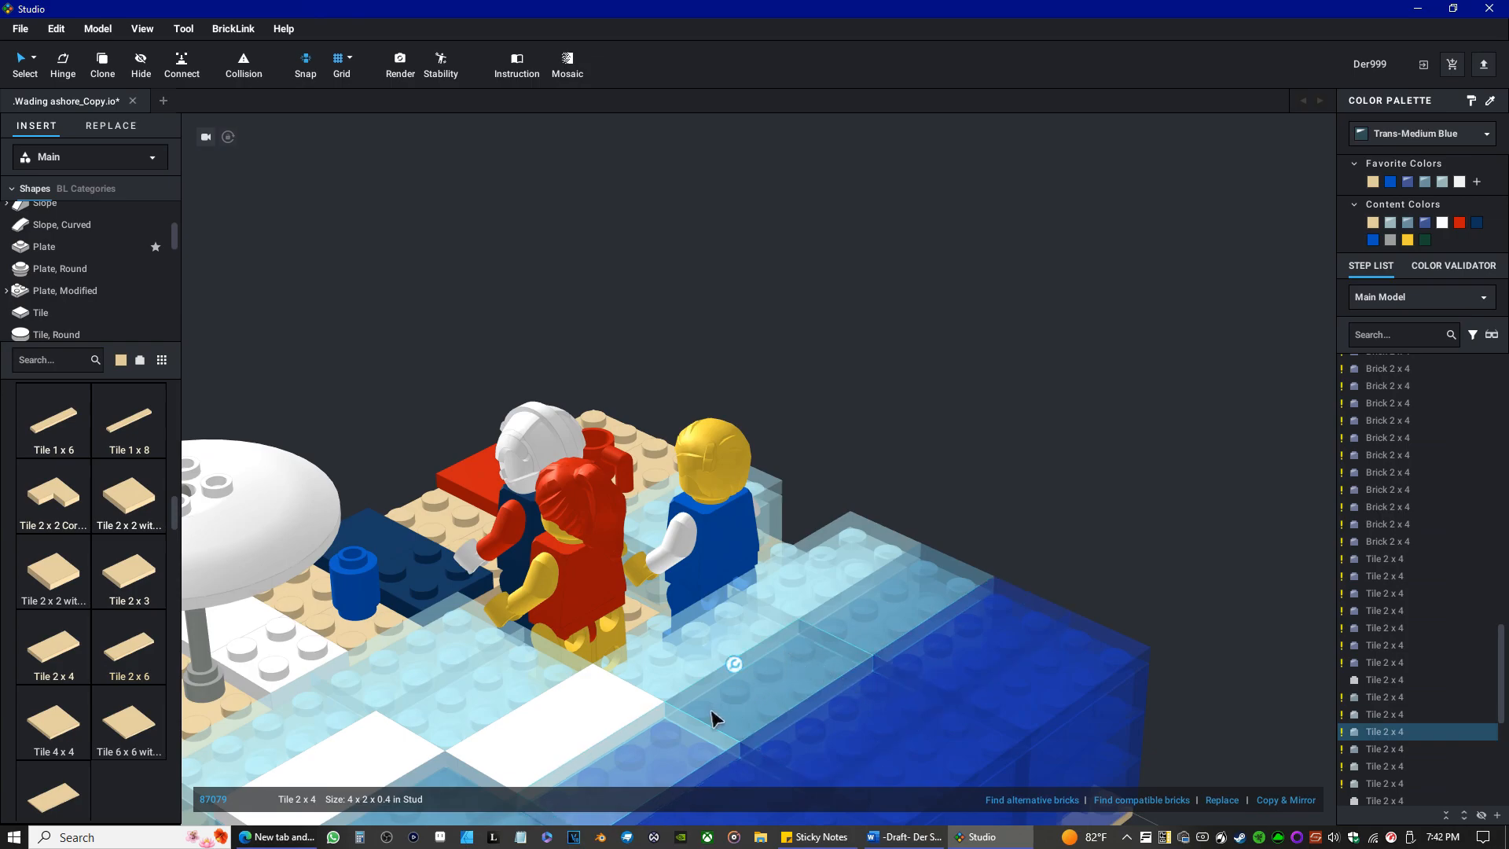
click(681, 750)
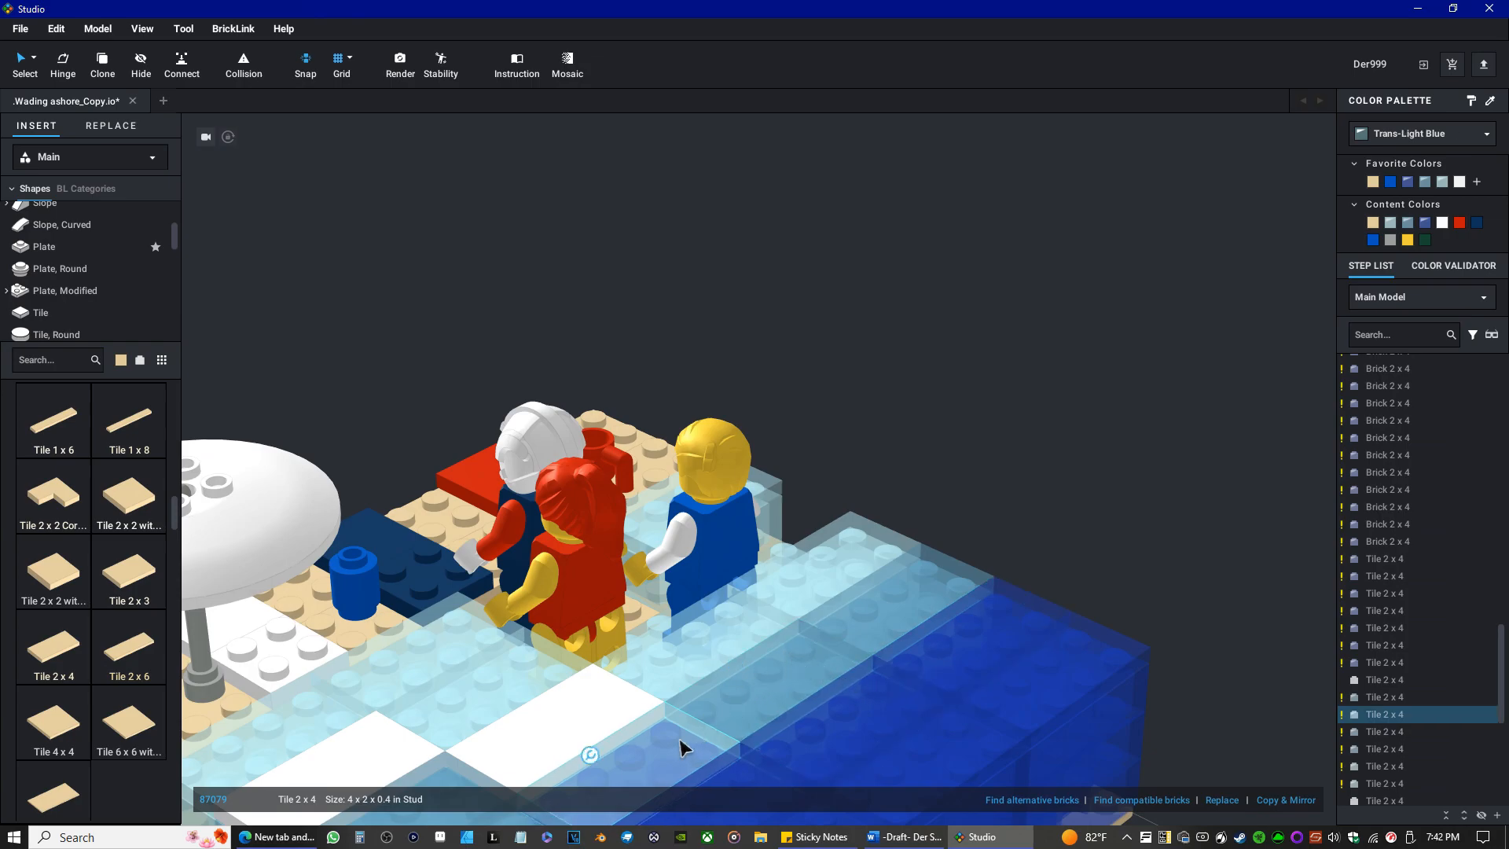
click(1425, 182)
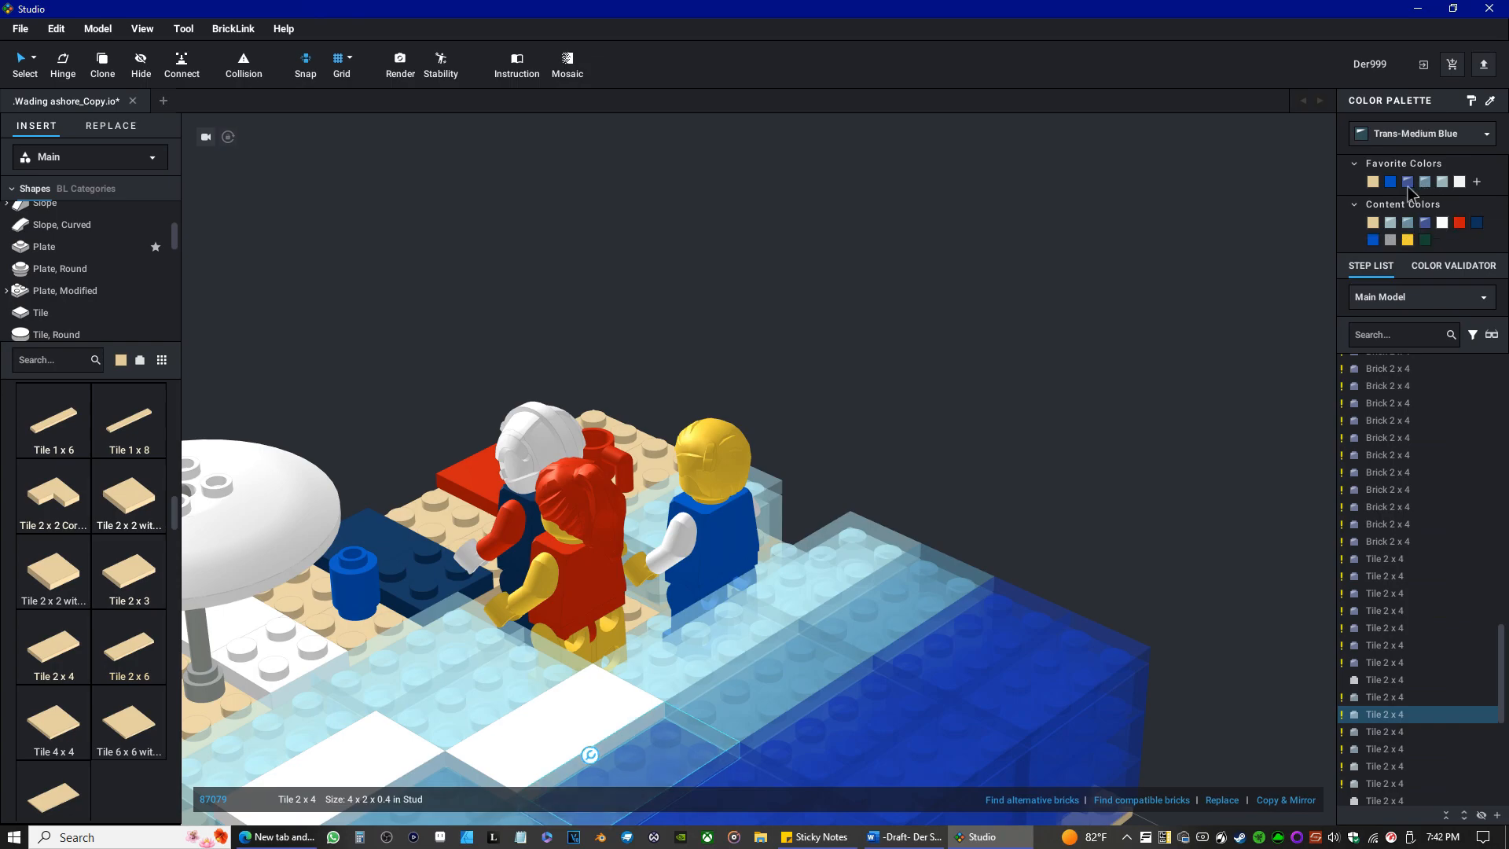
Lift the recolored Trans-Medium Blue tile beside the white foam tile, inspect the Brick 2 x 4 beneath it, and put the tile back.
right_drag(834, 542, 864, 574)
scroll(983, 615, down, 2)
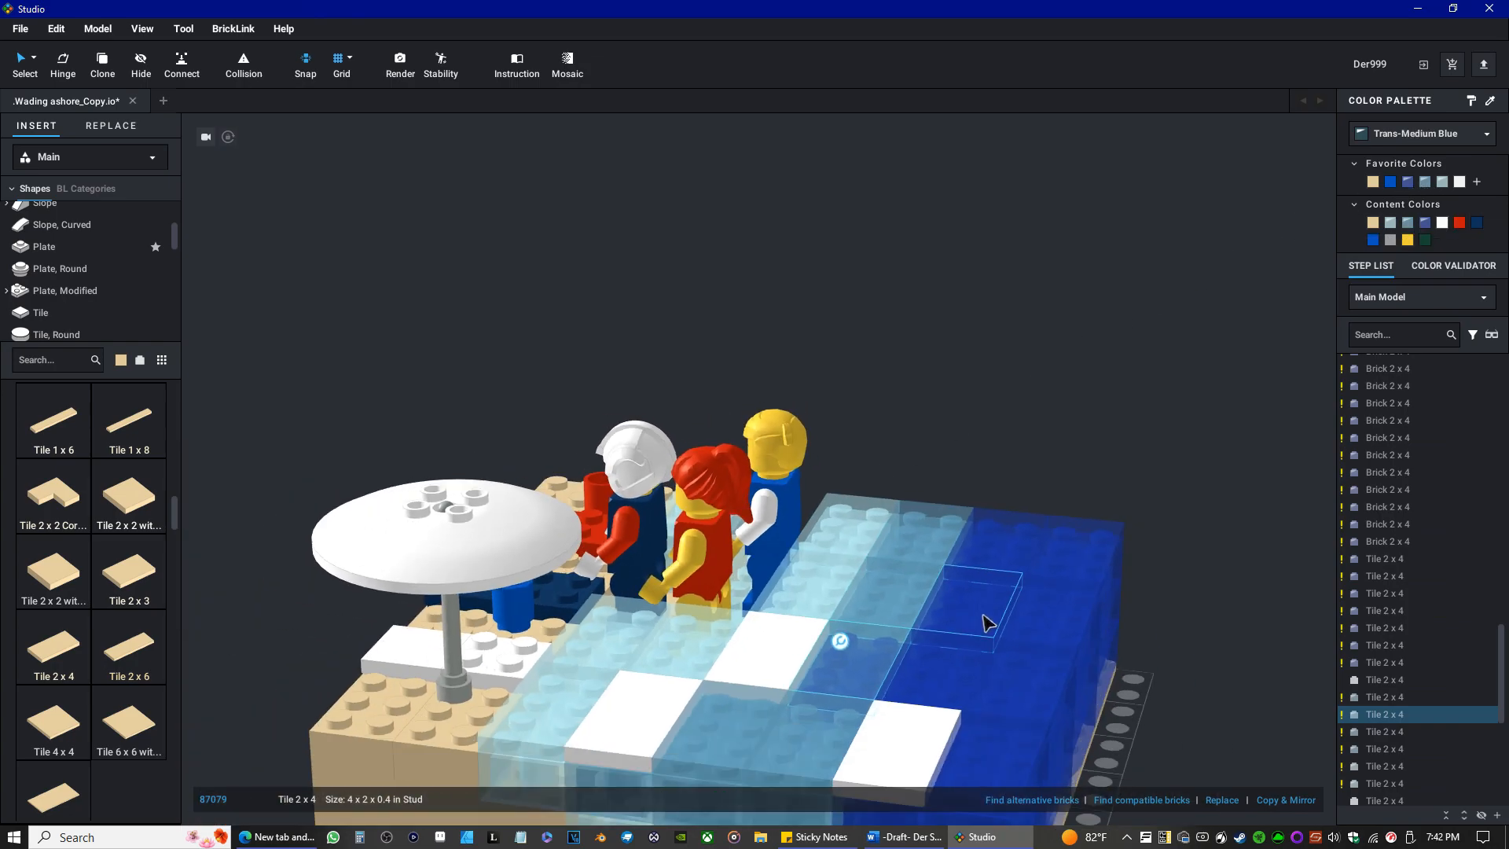
scroll(984, 615, down, 2)
scroll(874, 649, up, 3)
drag(882, 709, 974, 464)
click(872, 700)
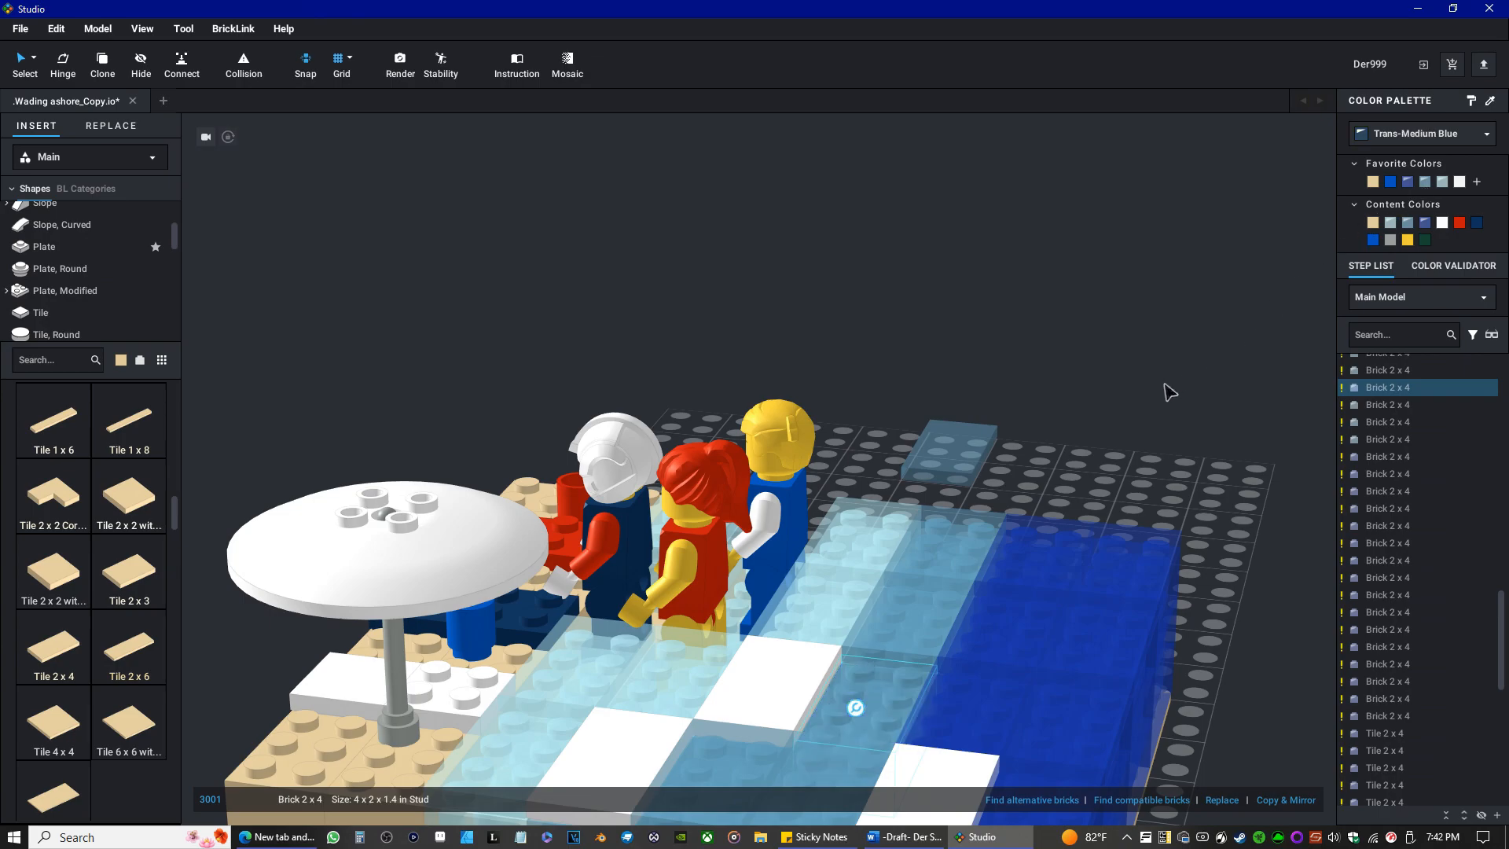
drag(976, 463, 877, 698)
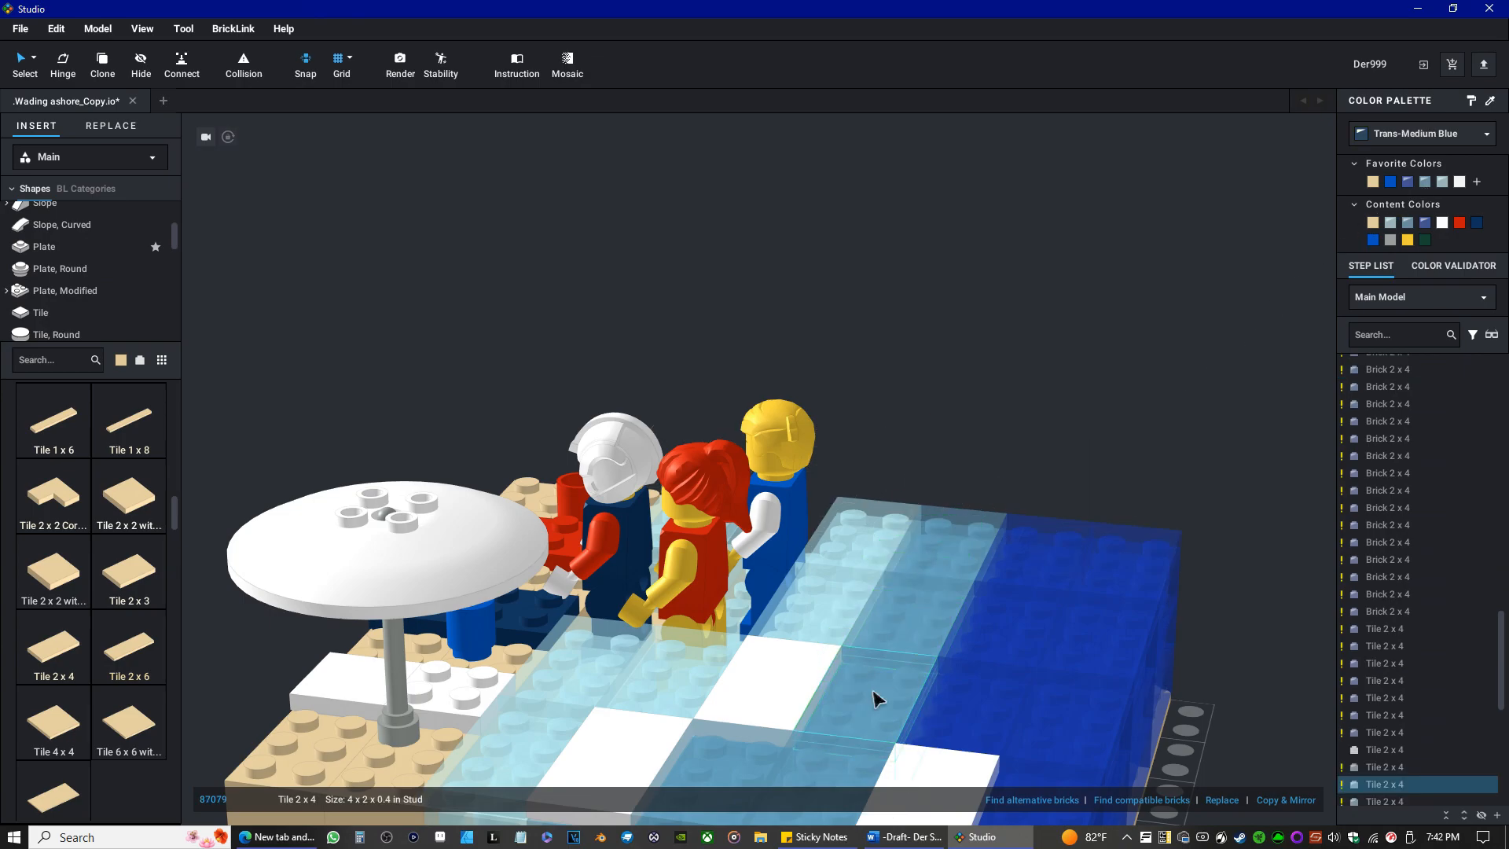
Recolor the Trans-Dark Blue Tile 2 x 4 next to the white tile in the inner deep-water row White.
right_drag(1009, 559, 950, 601)
scroll(829, 641, down, 3)
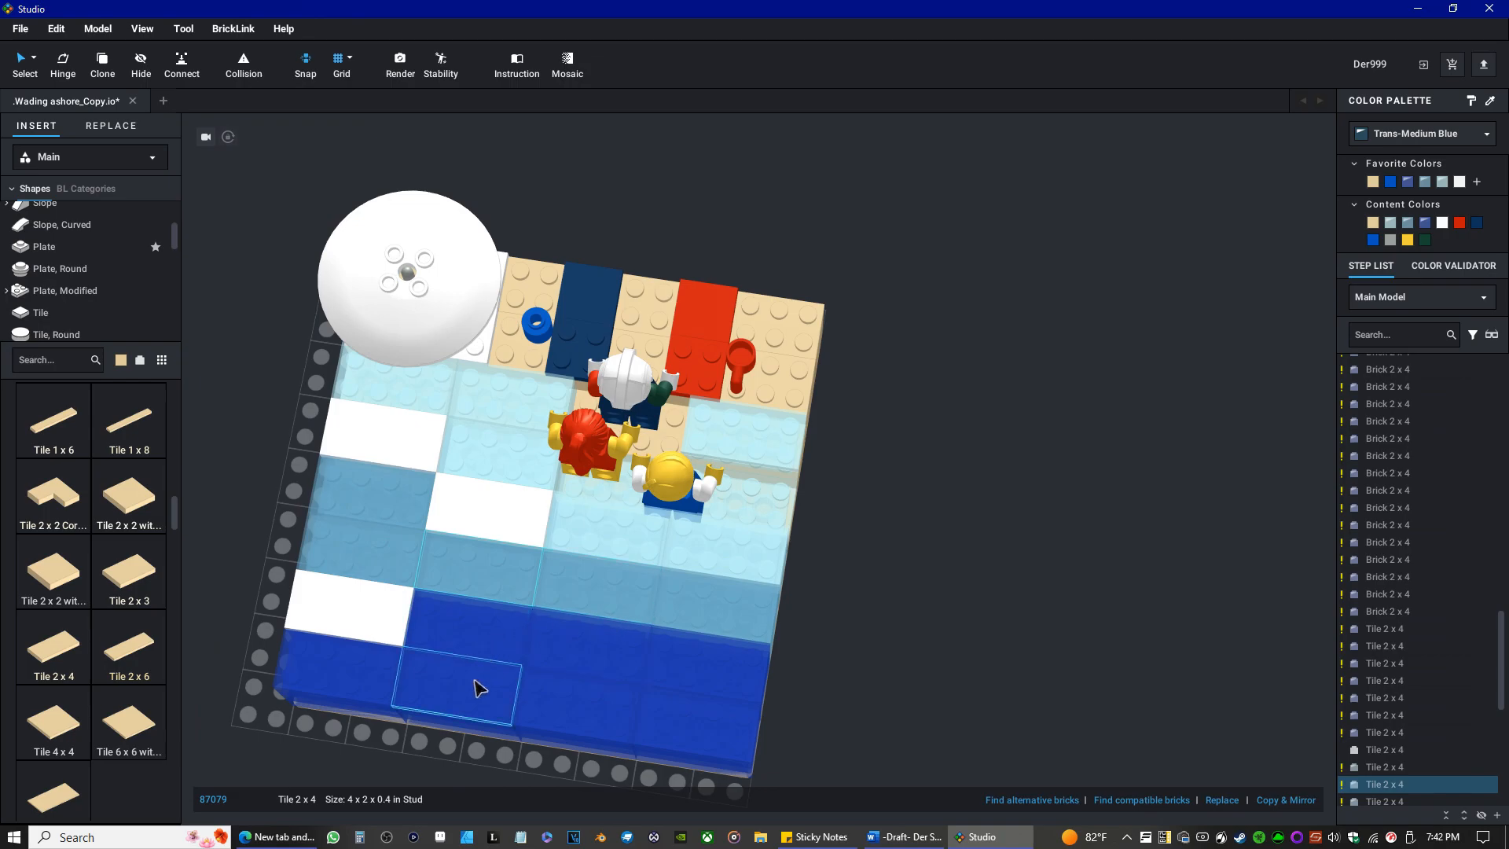
click(482, 649)
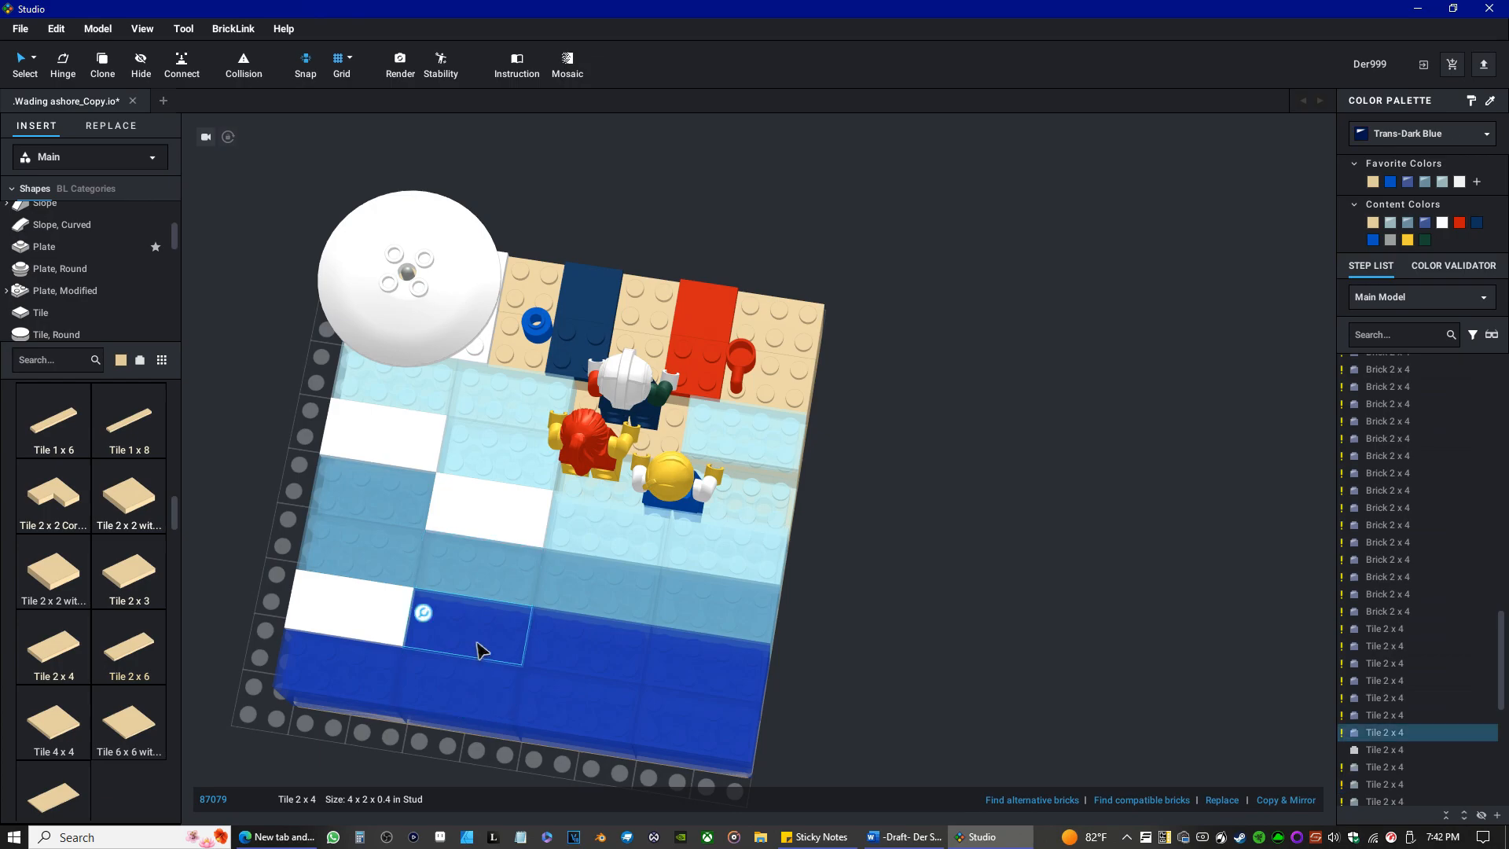
click(1443, 222)
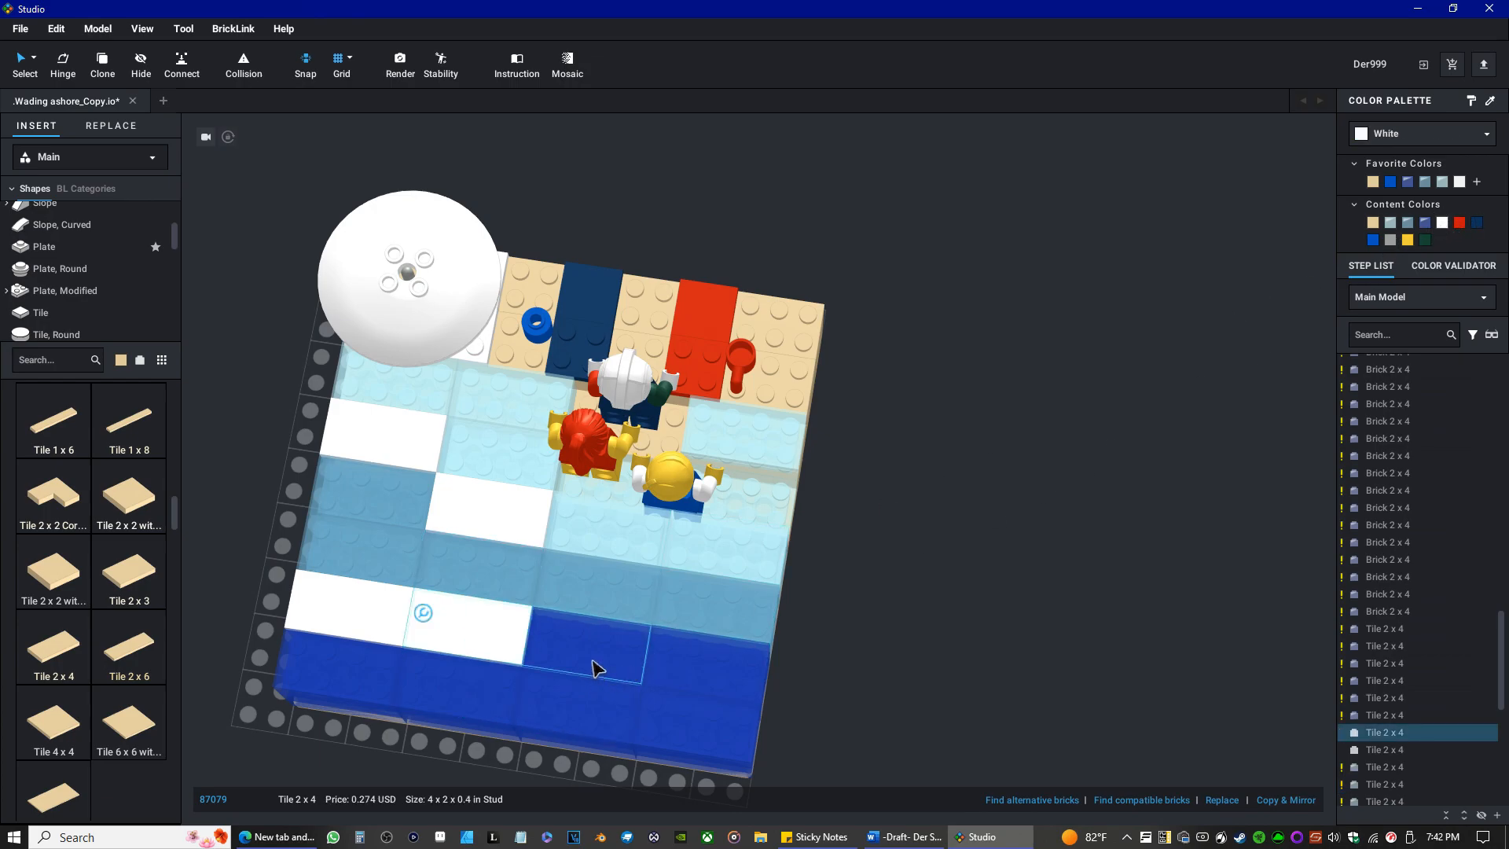
Move the next Trans-Dark Blue tile of that row off the model and recolor the Brick 2 x 4 beneath it Trans-Medium Blue.
mouse_move(597, 668)
right_down()
mouse_move(566, 620)
mouse_move(542, 626)
mouse_move(588, 644)
right_up()
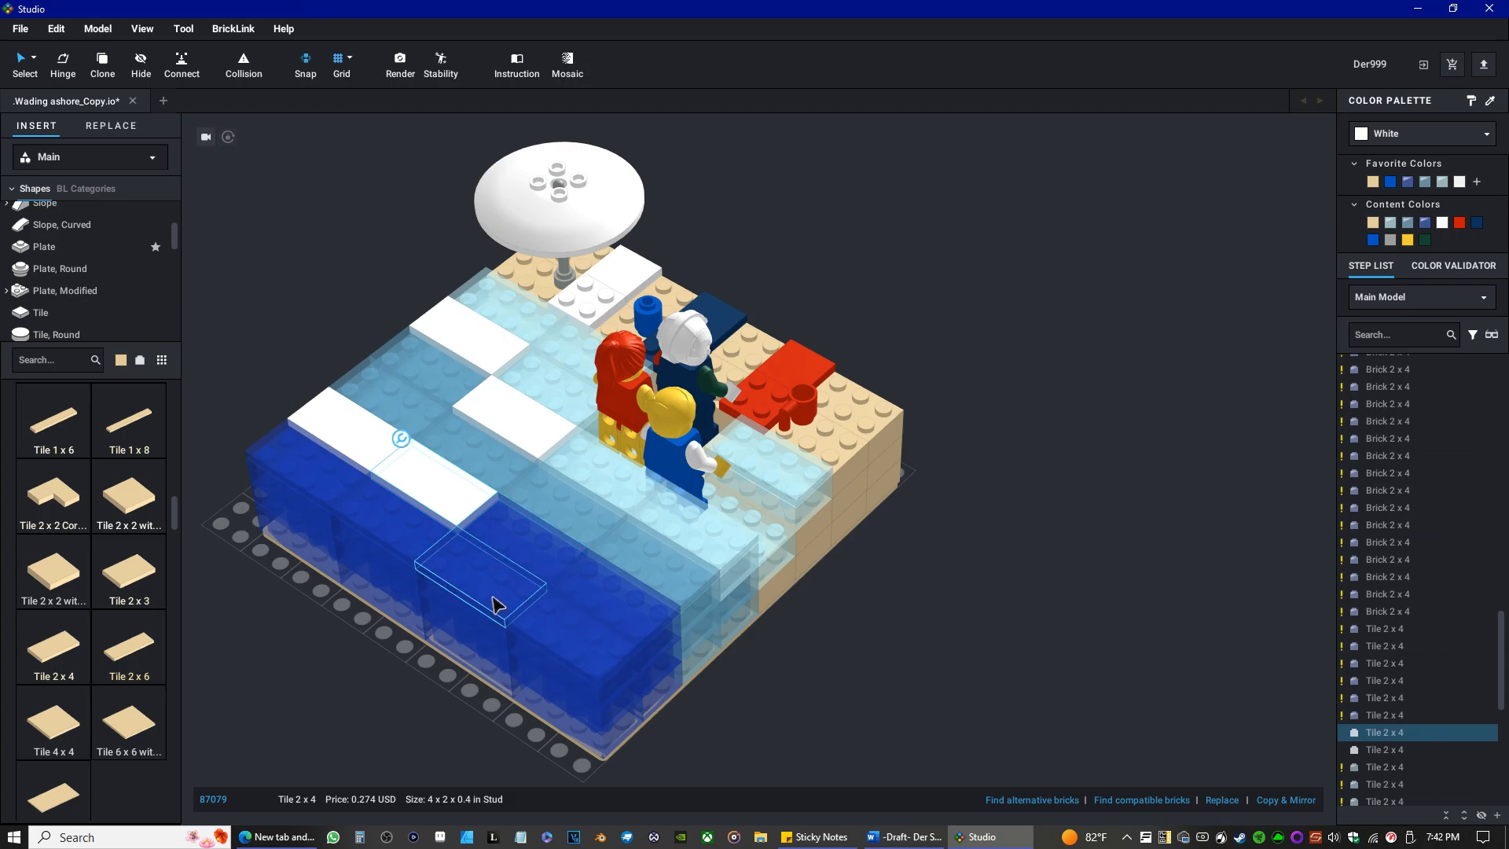
click(531, 559)
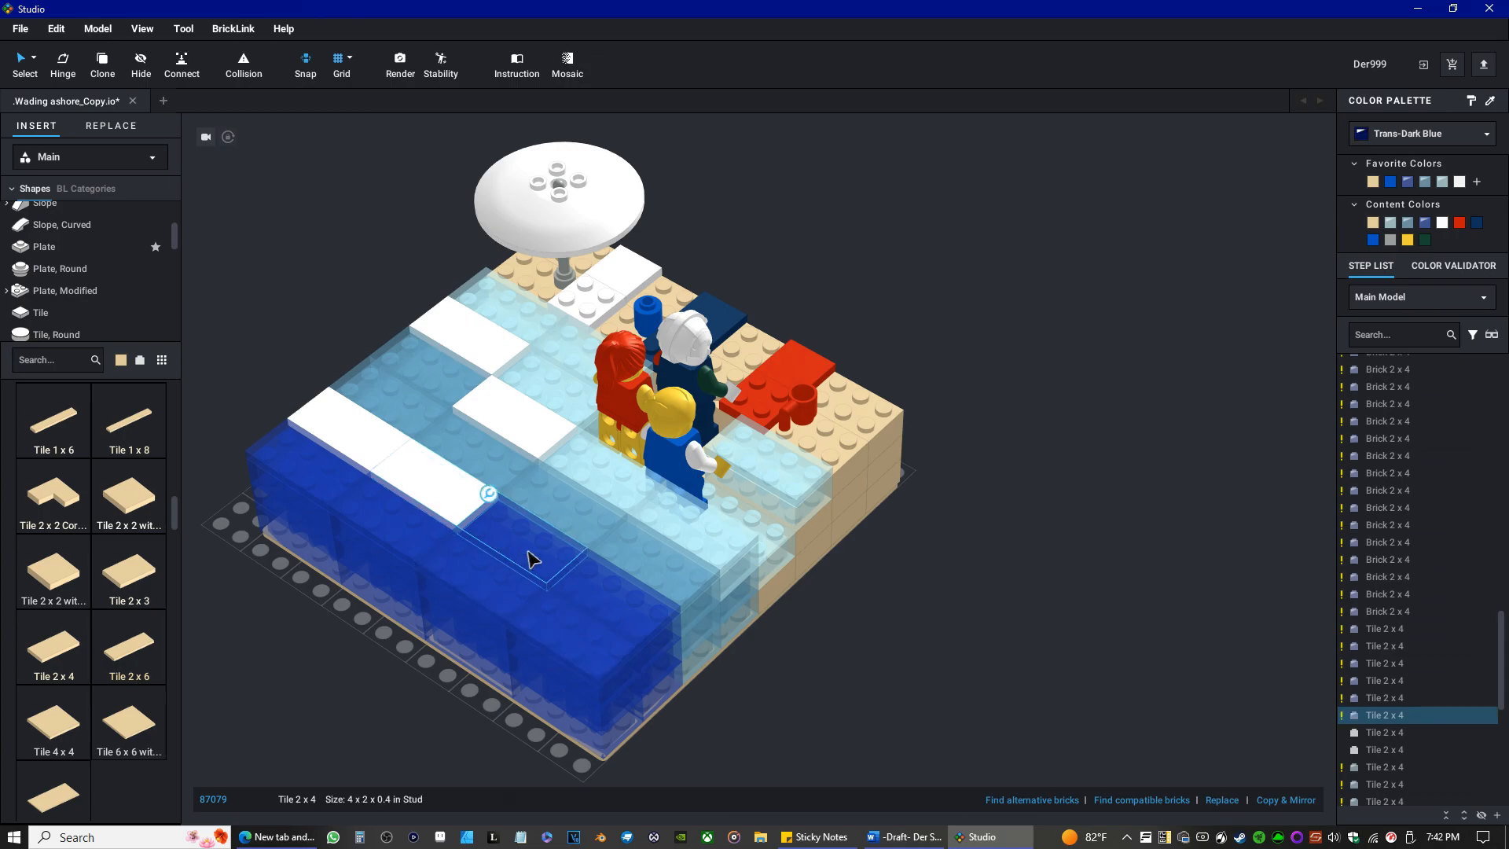
drag(528, 552, 844, 660)
click(521, 546)
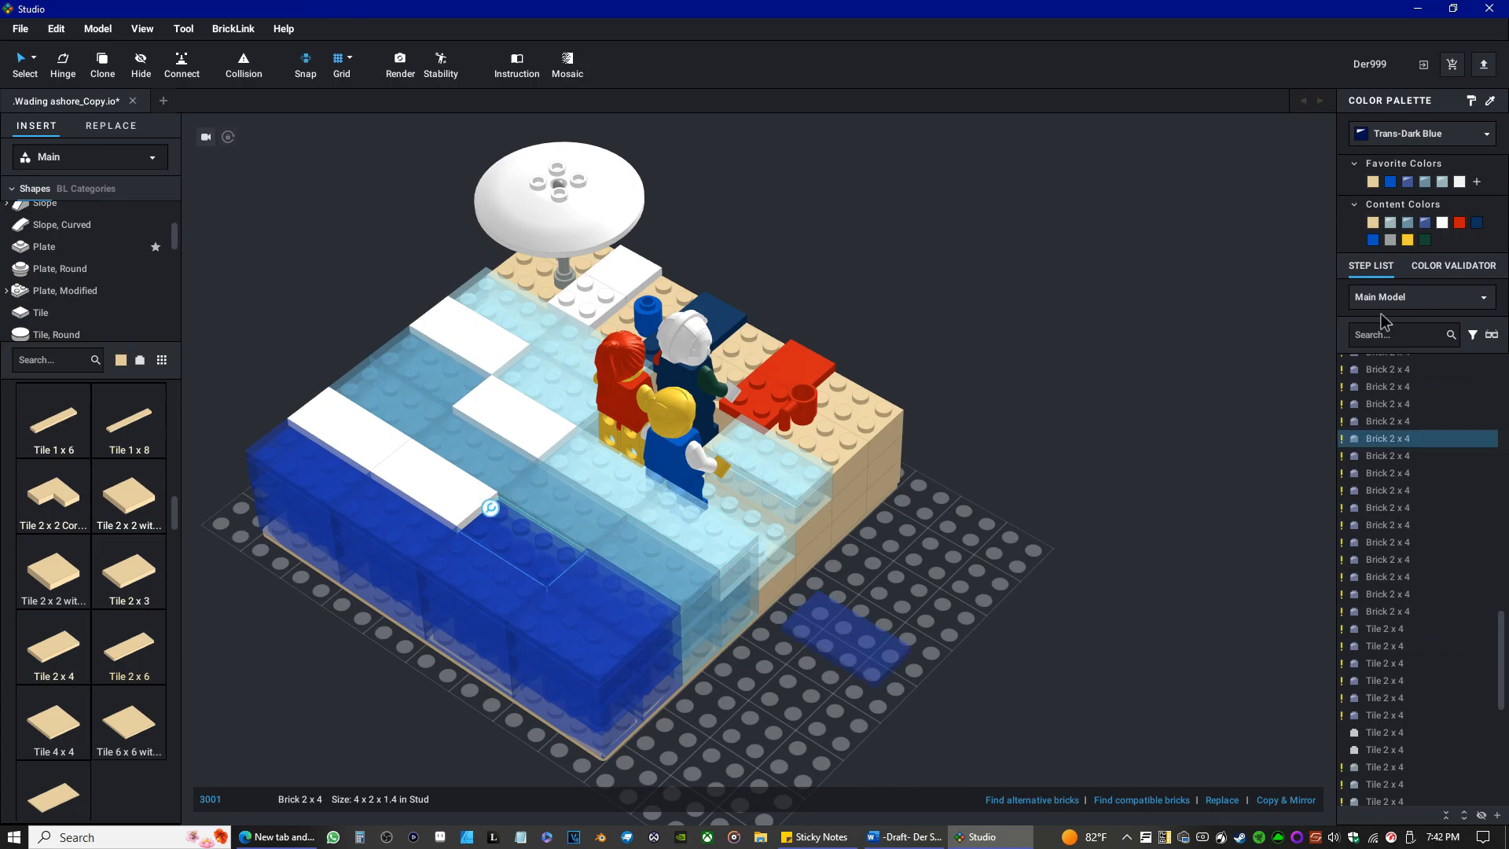
click(1426, 181)
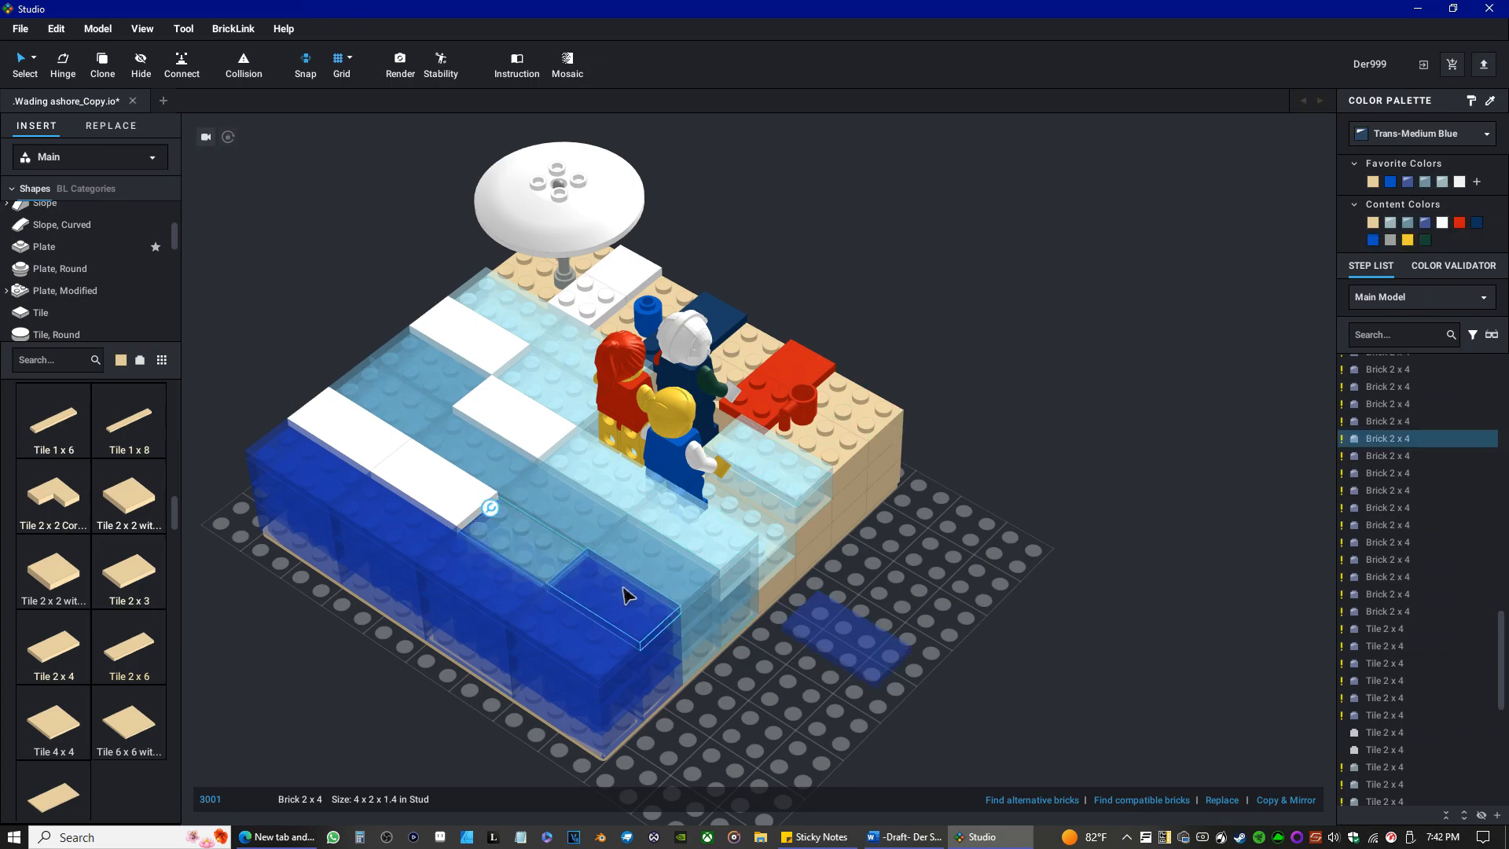
Lift the row's end tile, recolor it and the brick beneath Trans-Medium Blue, and put both removed tiles back in place.
drag(610, 599, 818, 701)
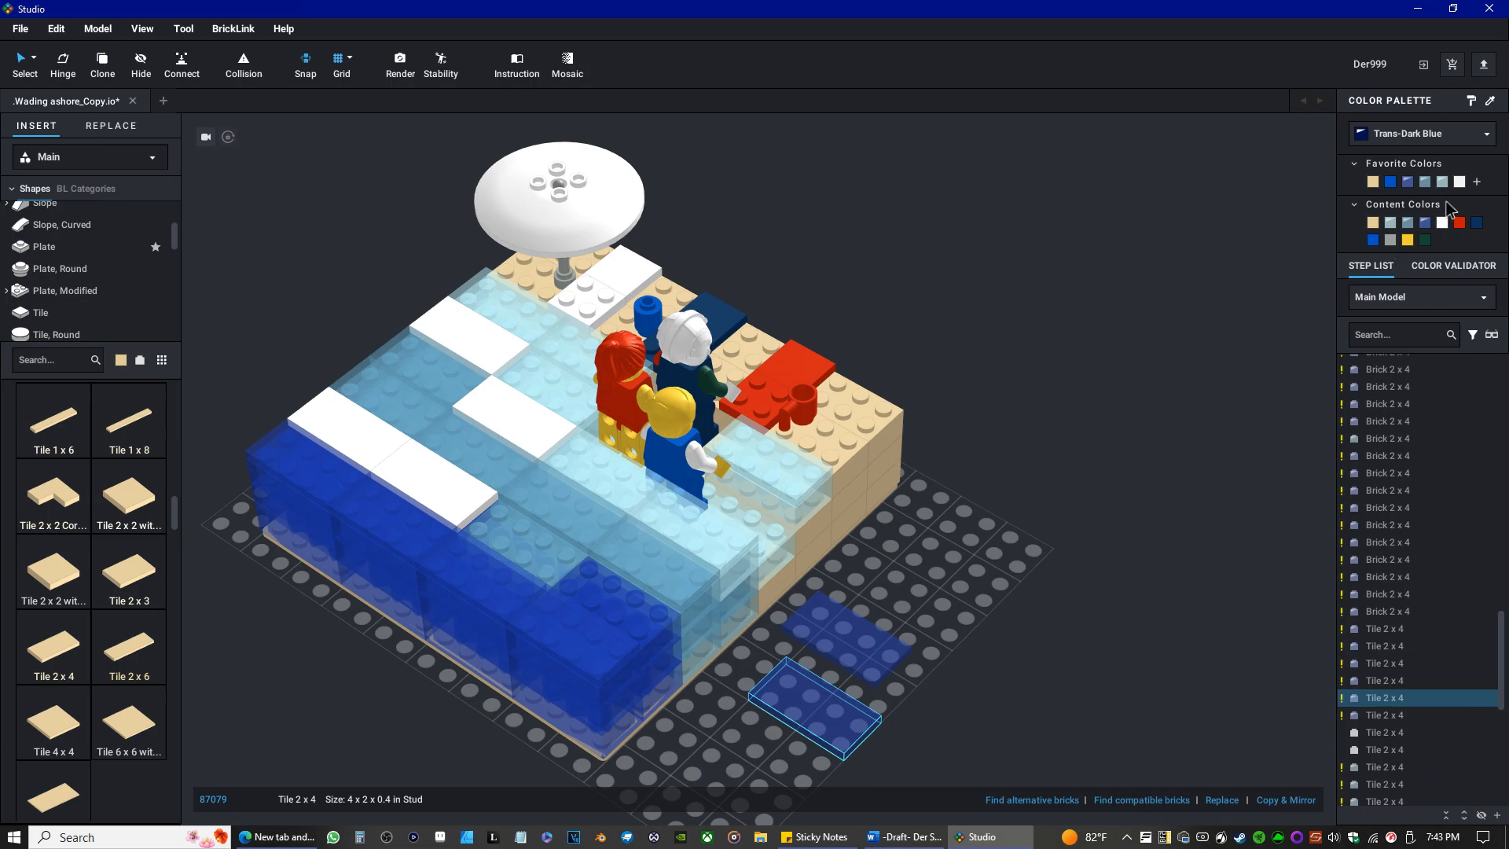
click(1425, 181)
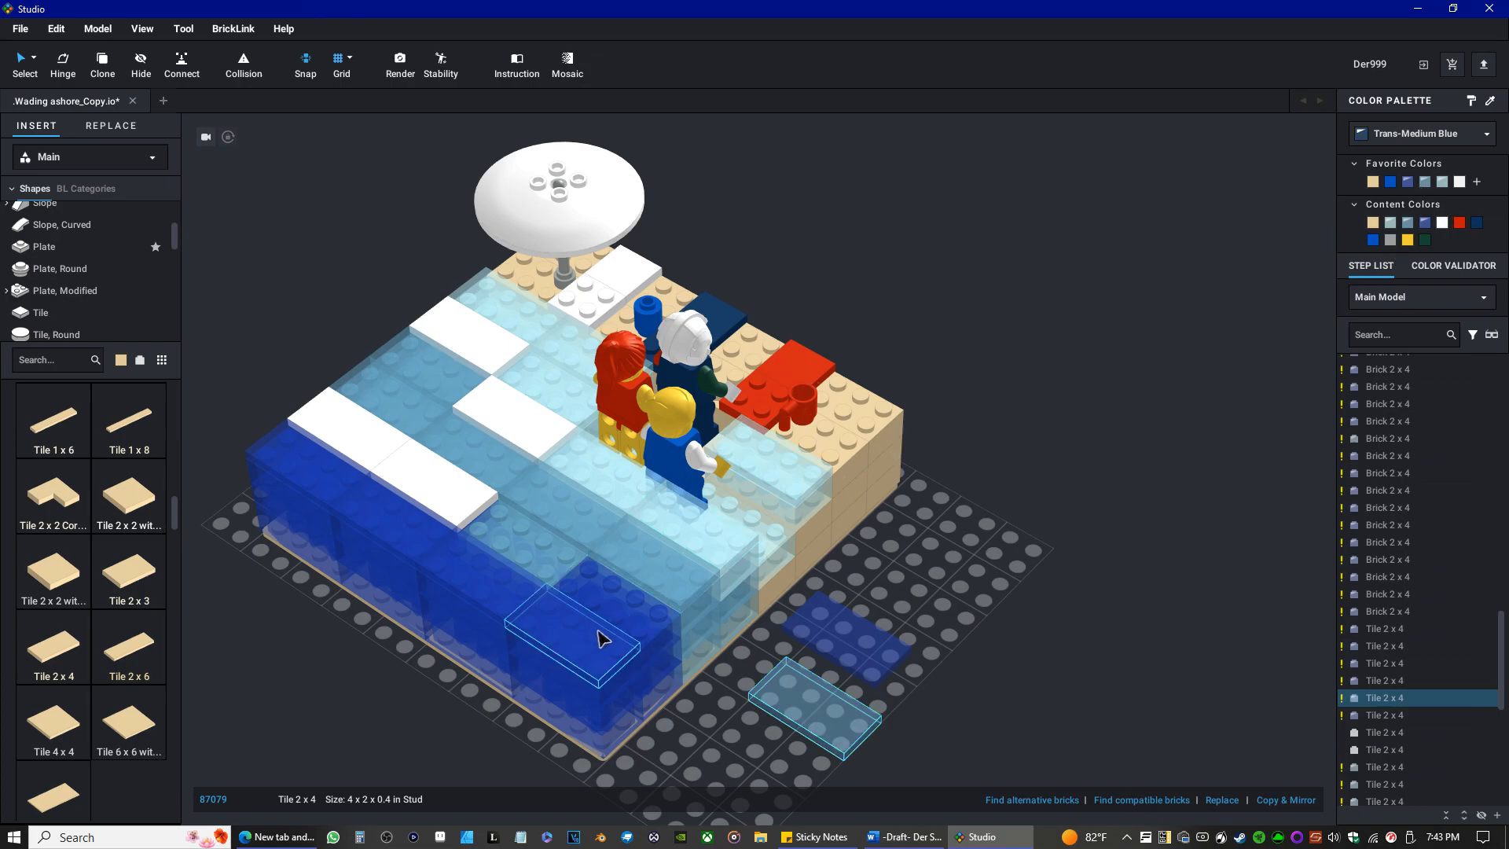
click(621, 617)
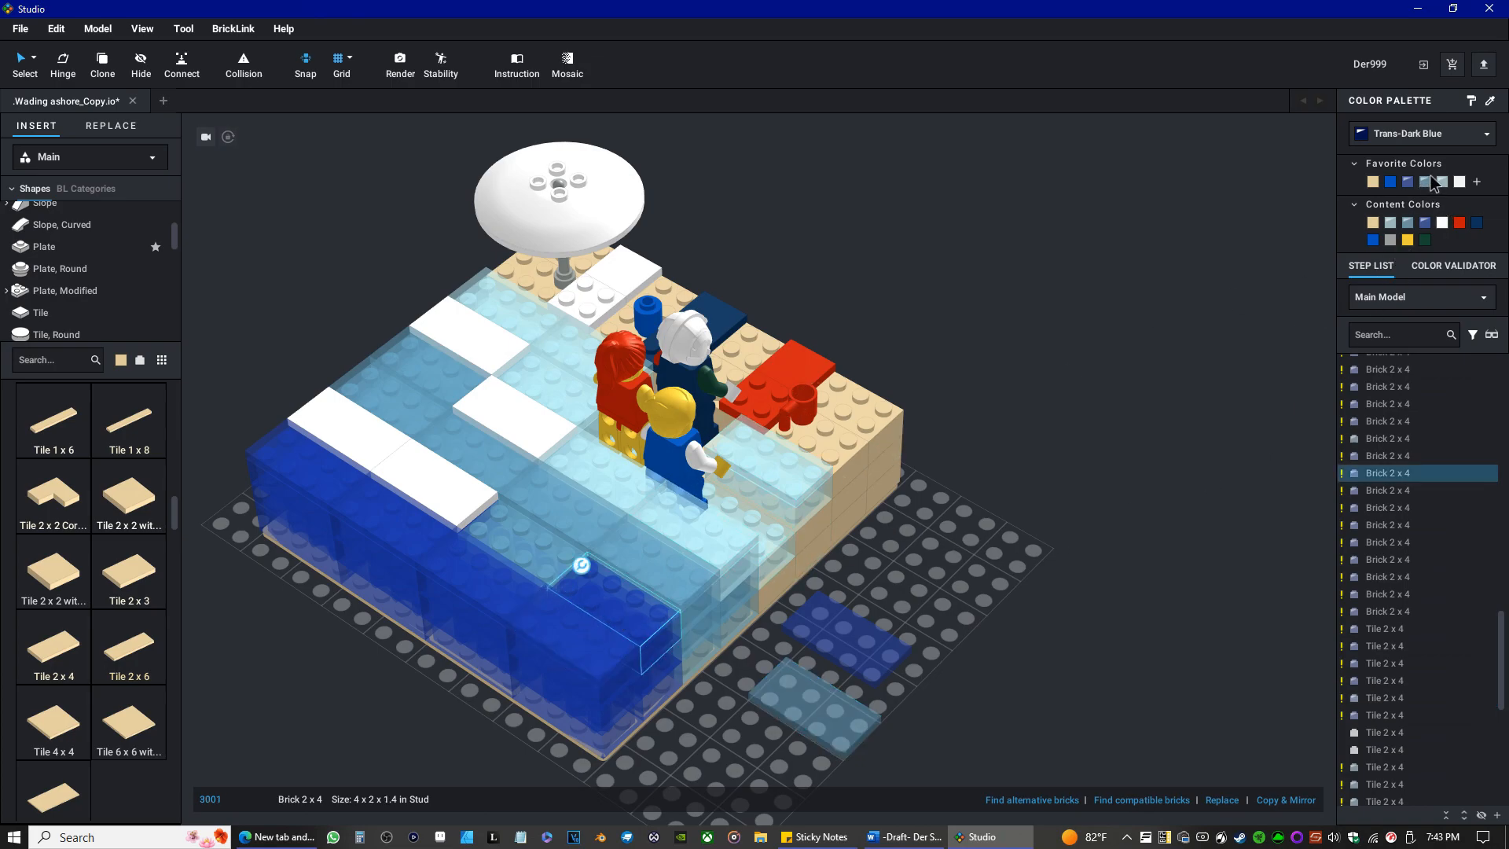
drag(807, 711, 610, 601)
drag(867, 640, 544, 543)
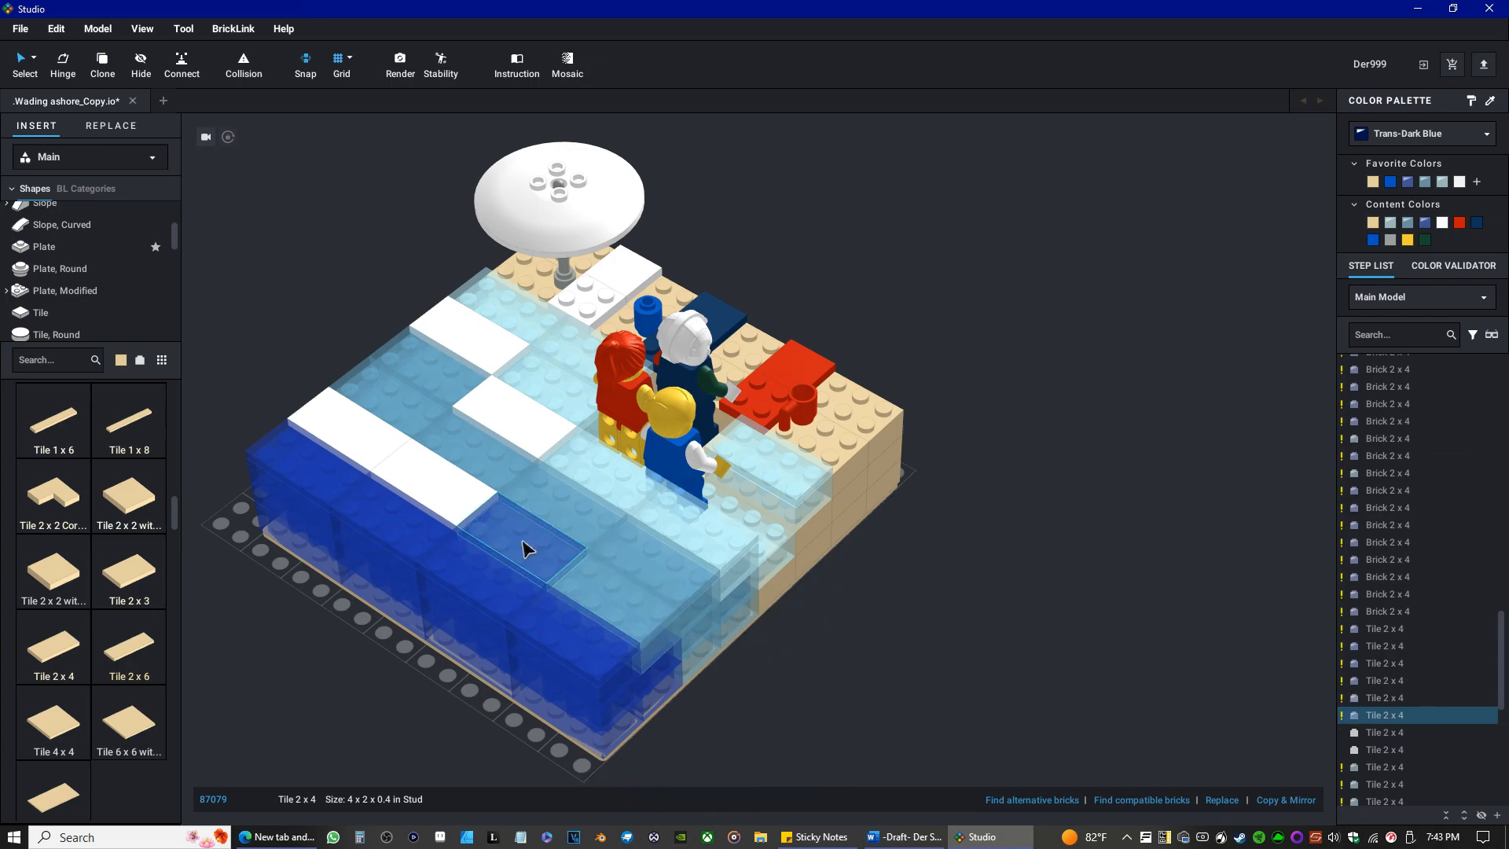
Try White on the remaining dark blue tile beside the two white ones, and set it to Trans-Medium Blue.
click(503, 566)
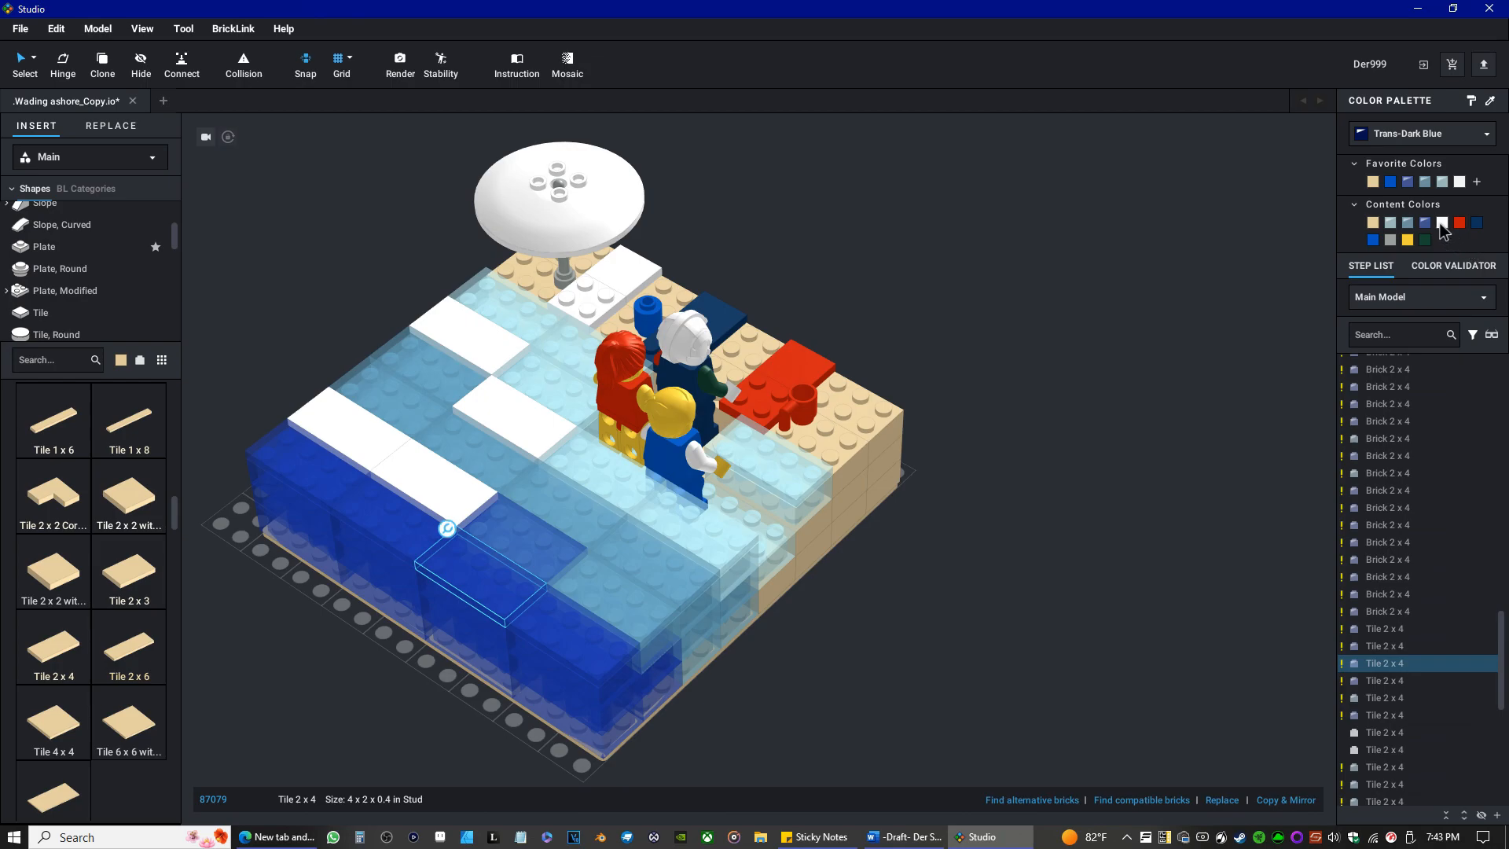
click(560, 550)
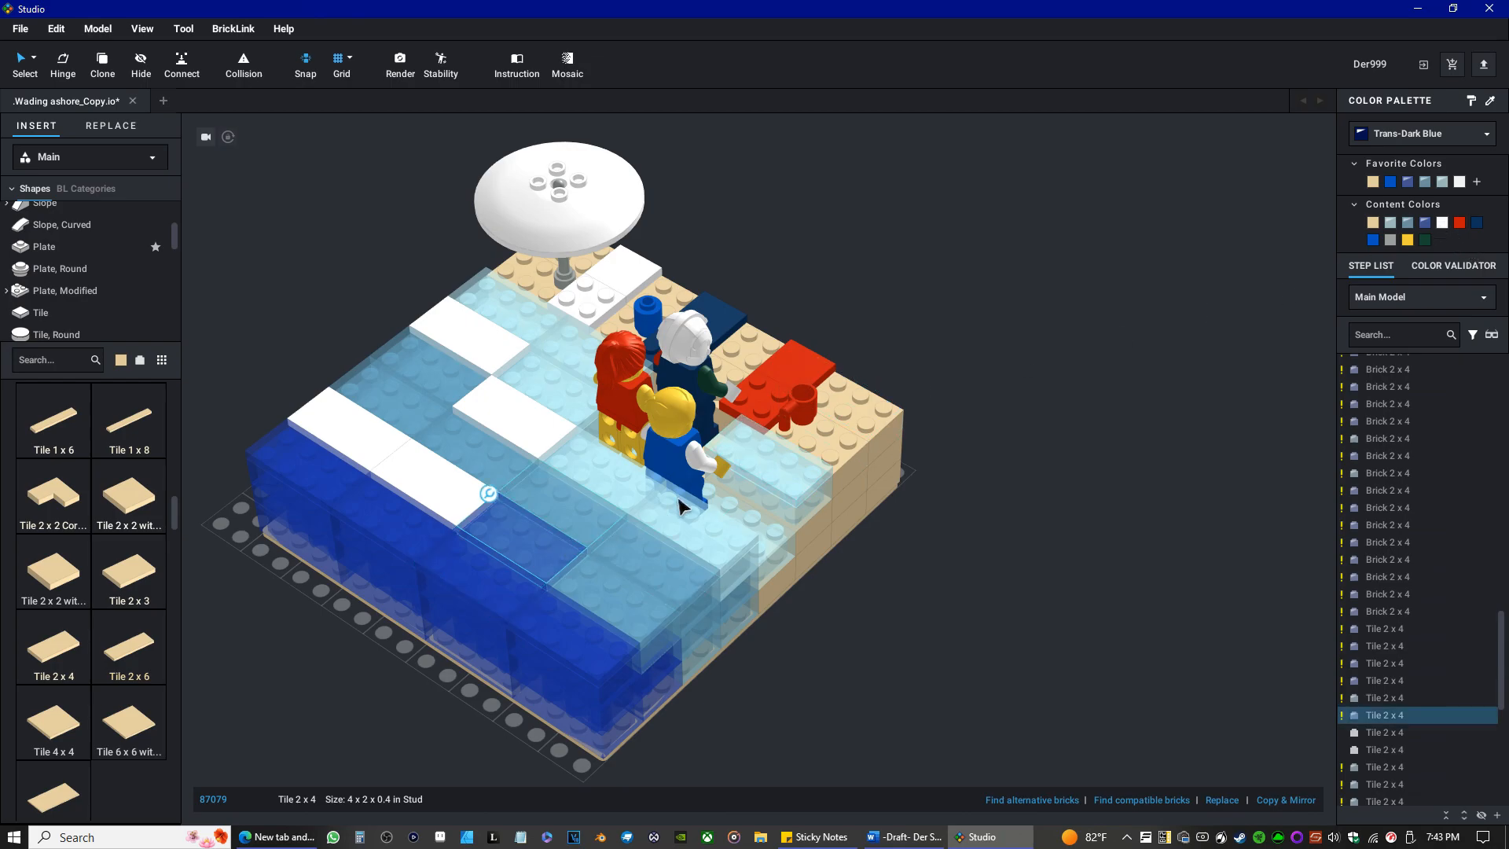
click(1443, 223)
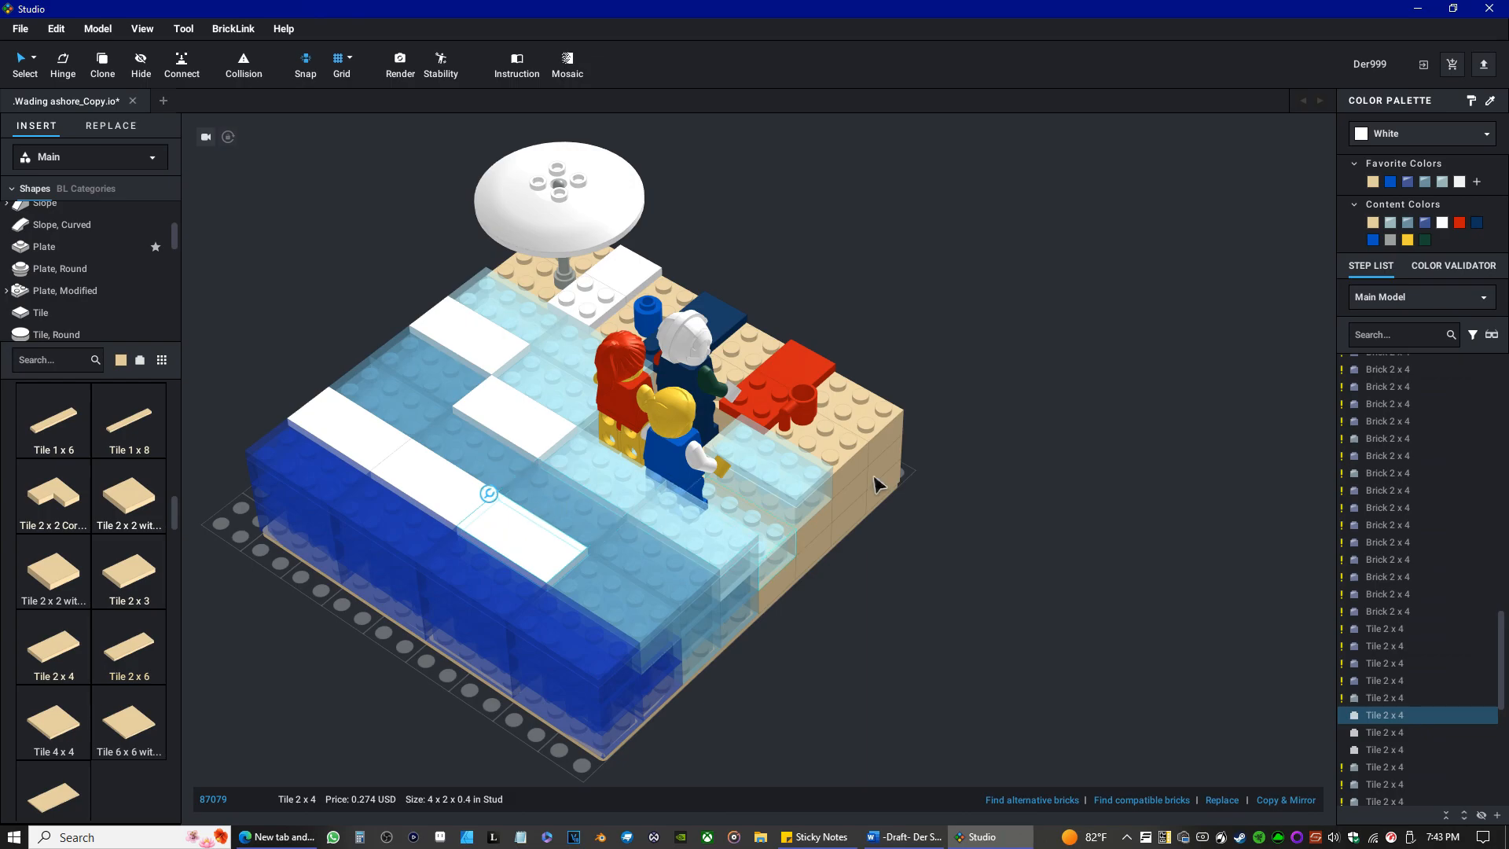
click(1425, 182)
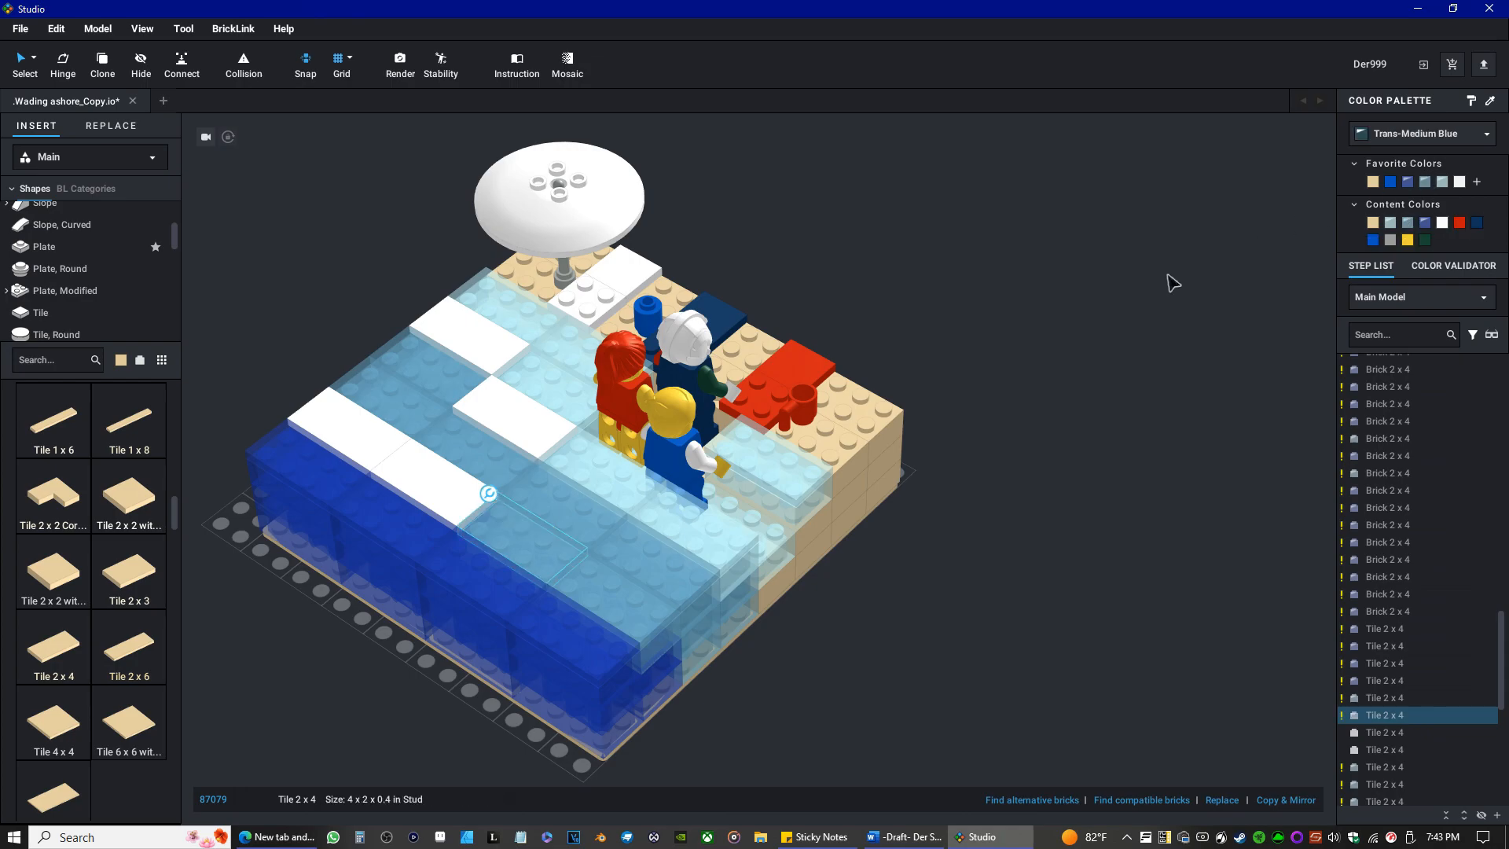
Recolor the second white tile of the inner deep-water row and the Brick 2 x 4 beneath it Trans-Medium Blue, with the tile returned on top.
mouse_move(747, 695)
right_down()
mouse_move(833, 674)
mouse_move(771, 689)
right_up()
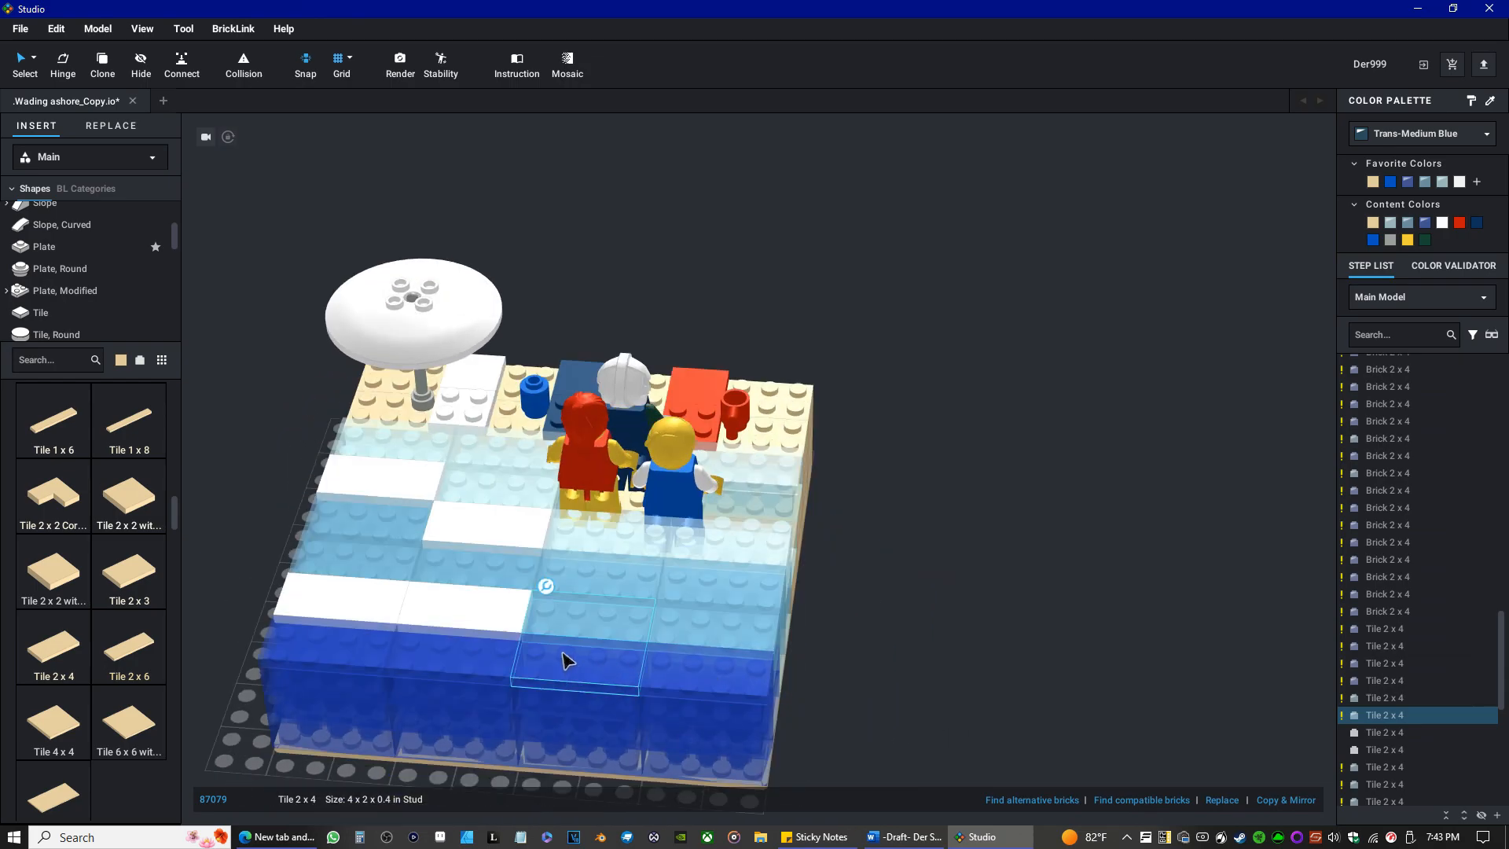
click(498, 619)
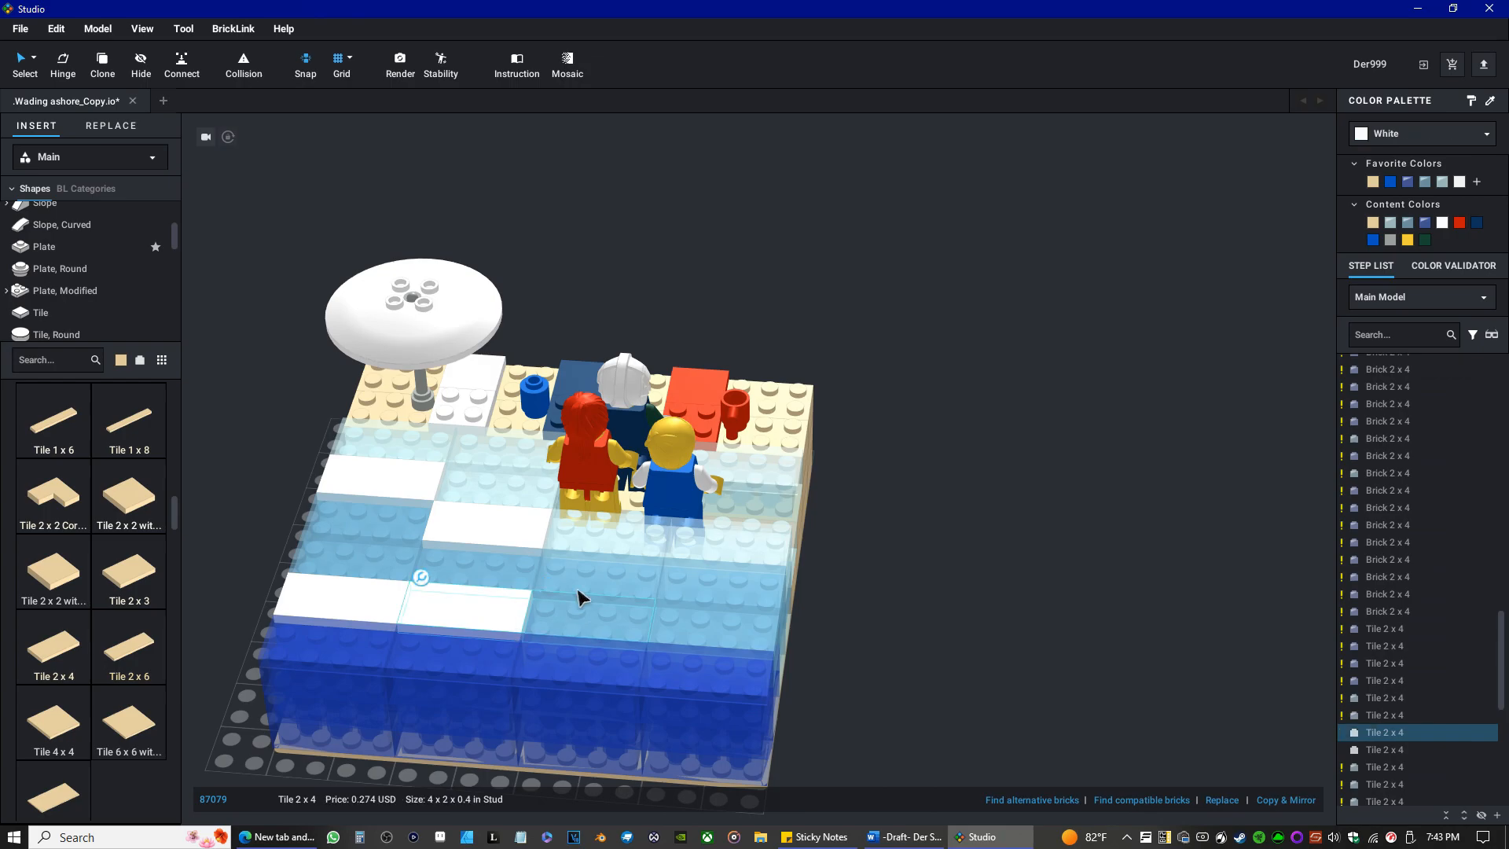
click(1425, 182)
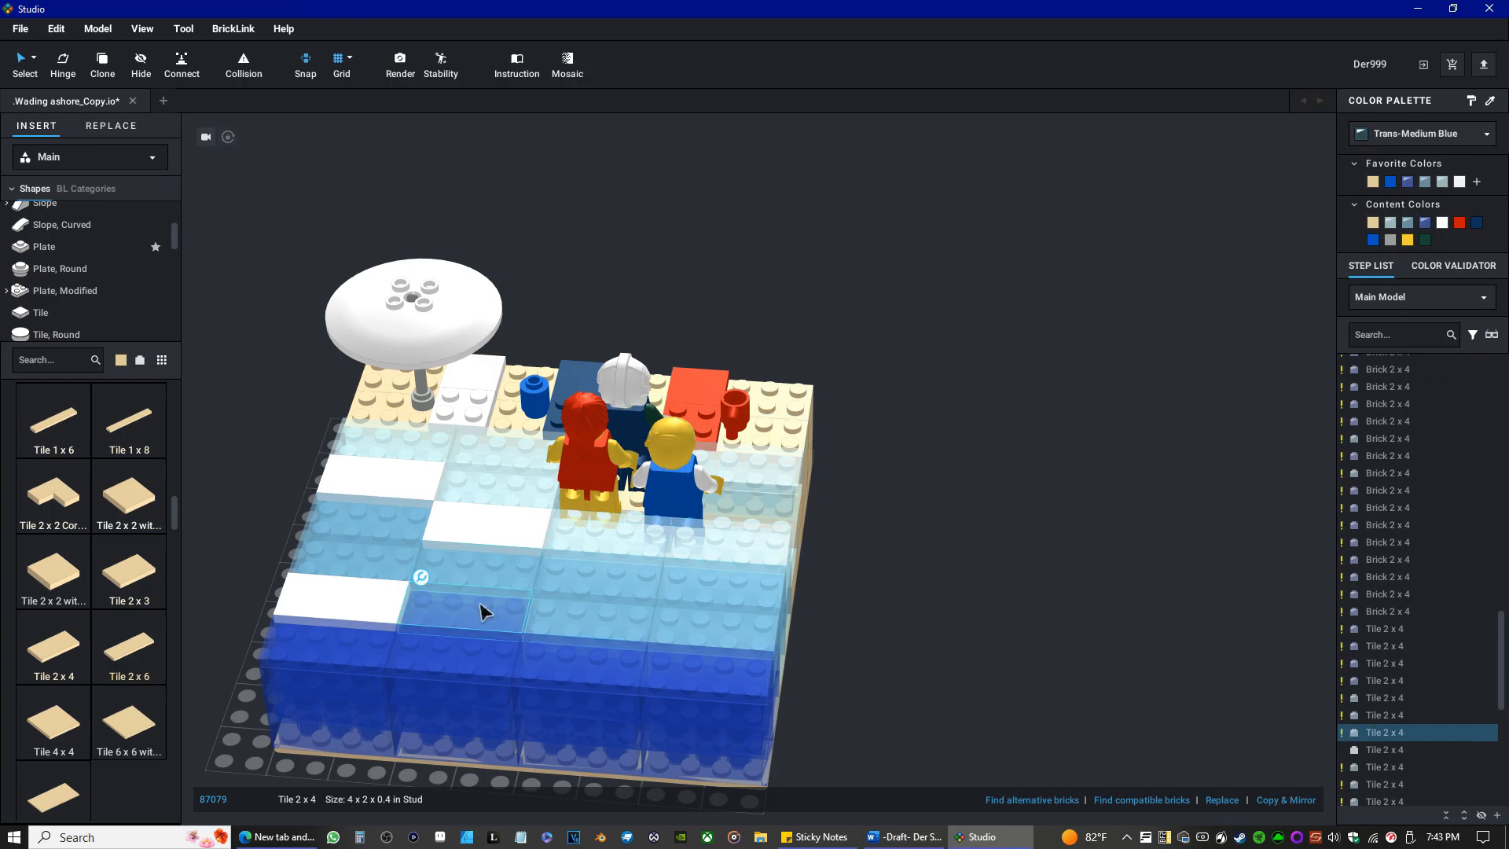
drag(482, 612, 462, 642)
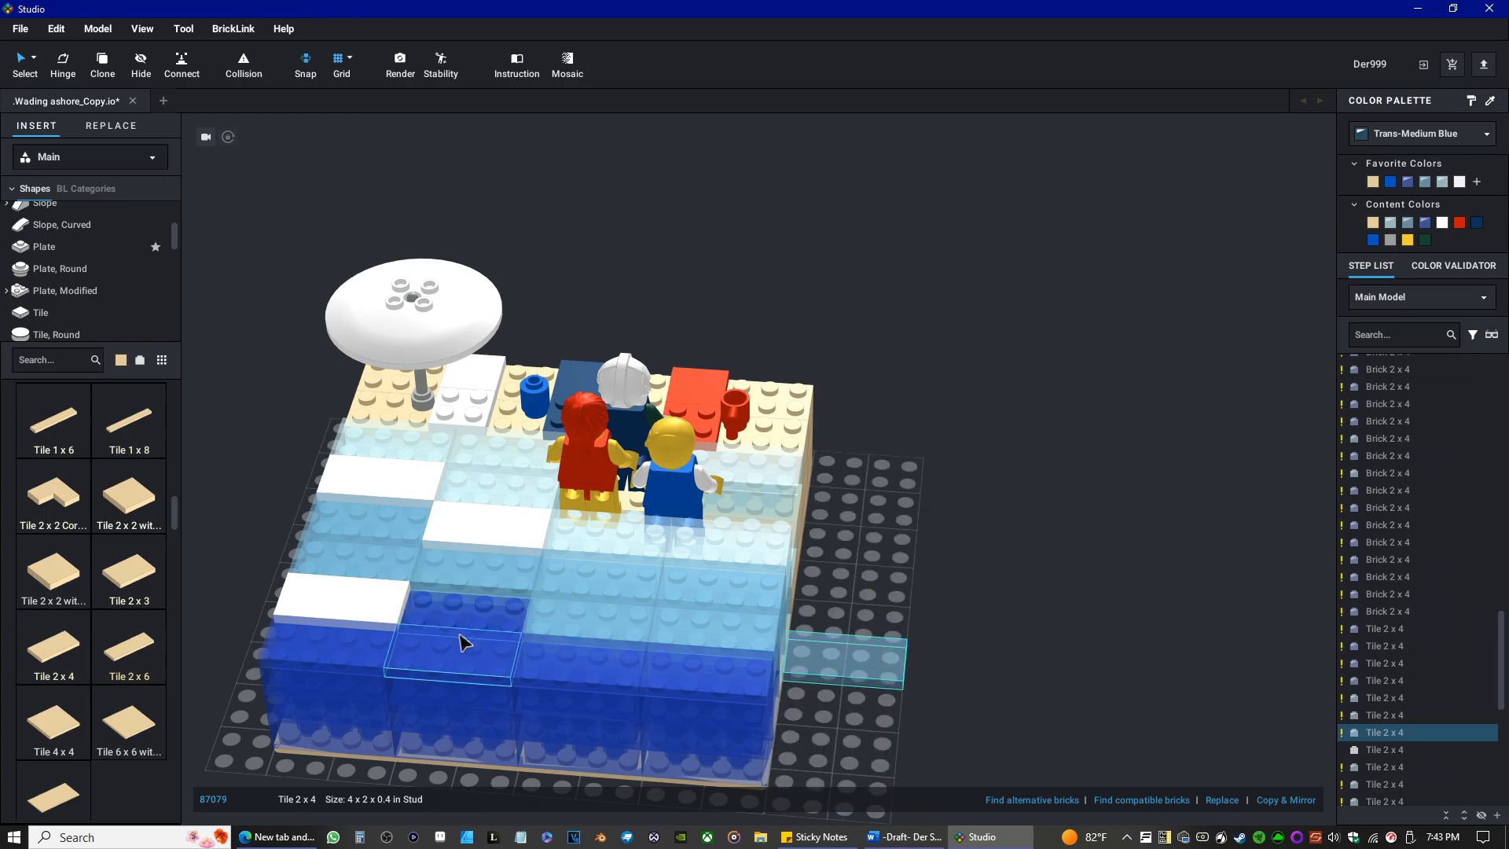
click(471, 619)
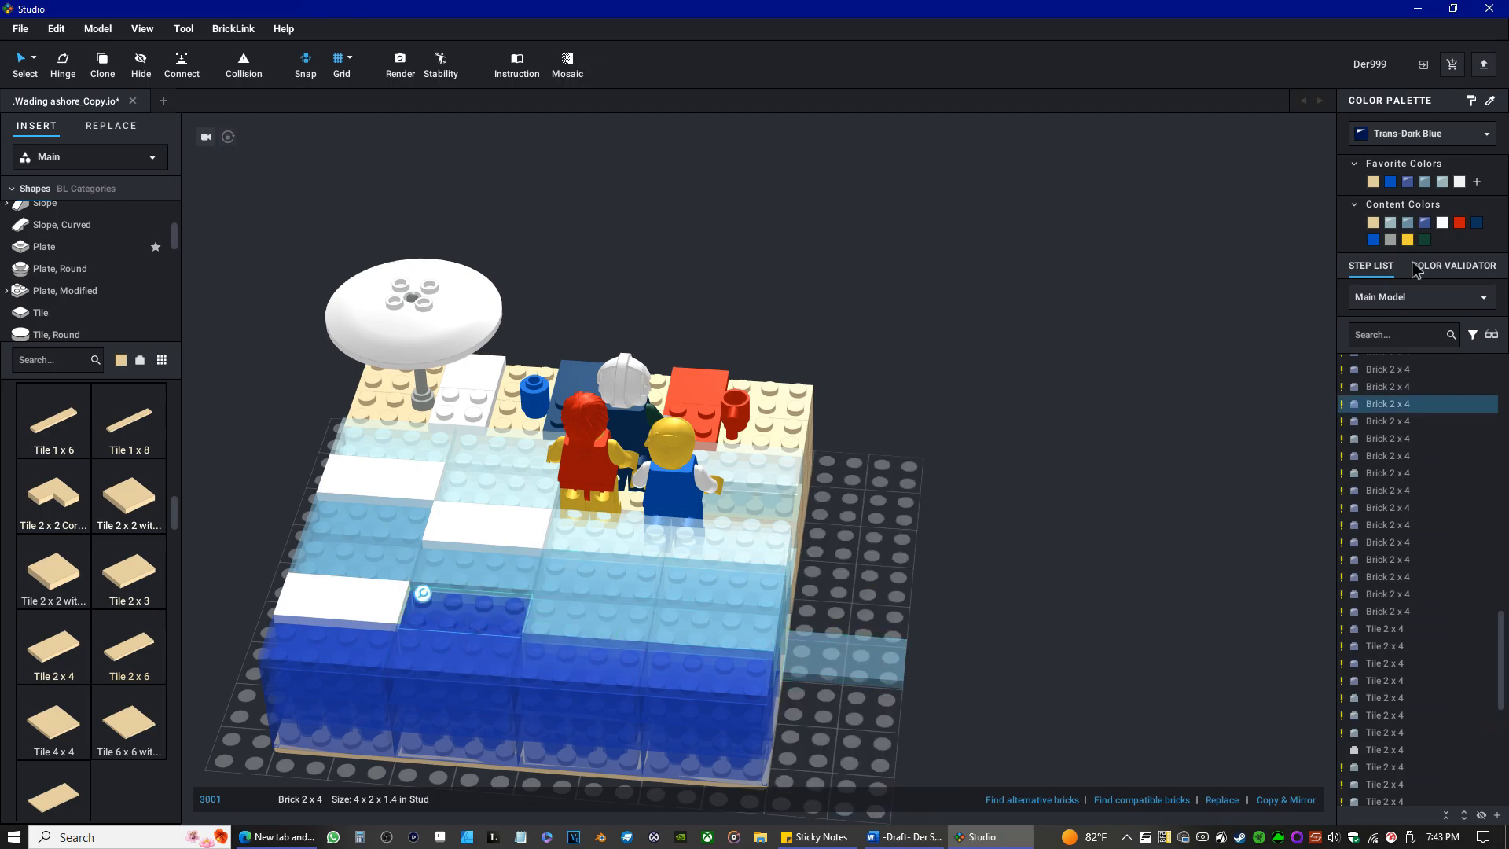
click(1425, 182)
drag(841, 658, 454, 677)
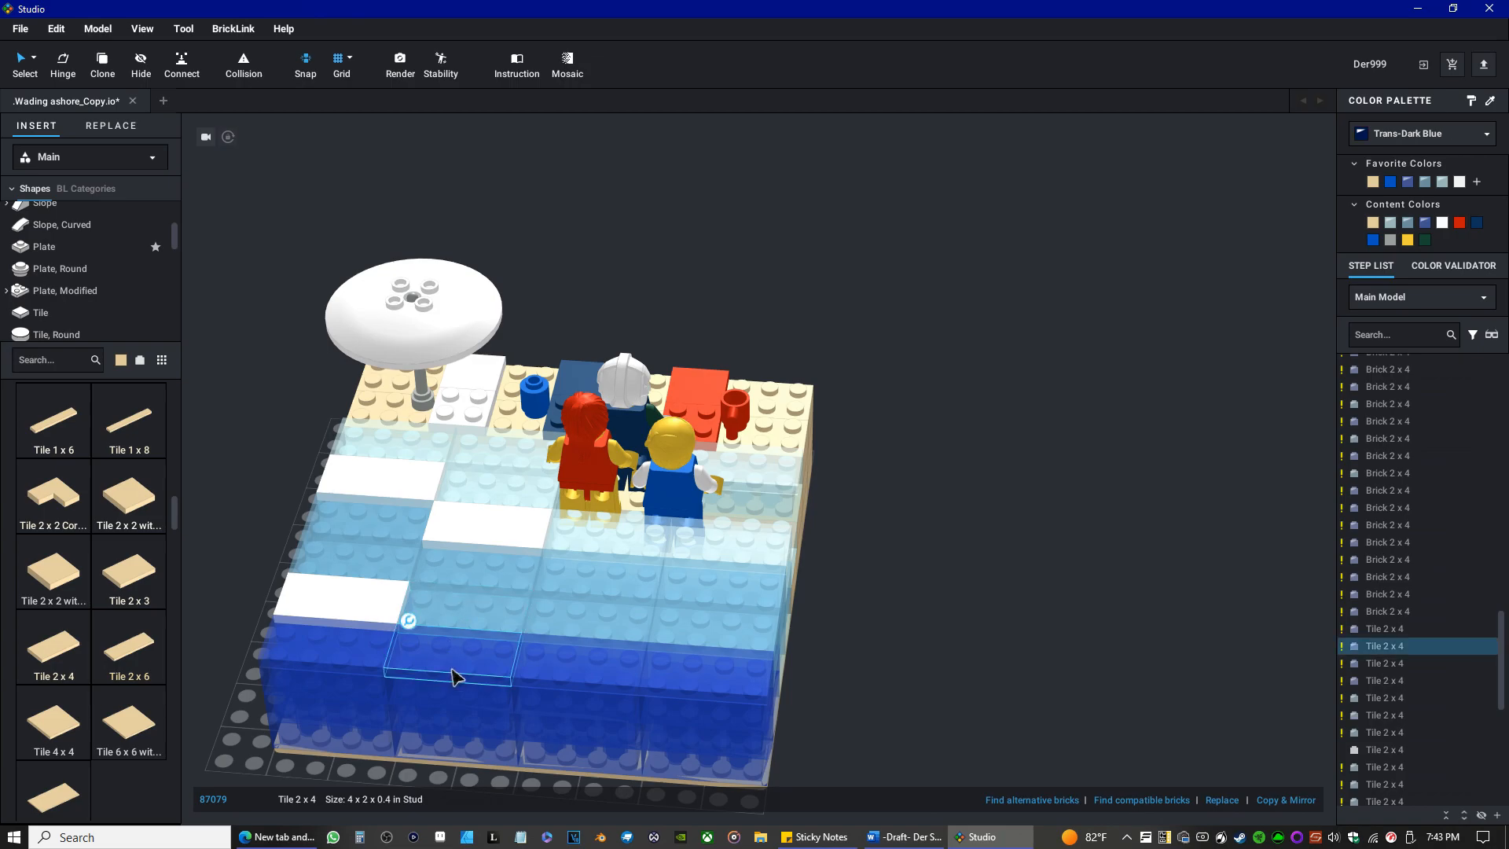
Recolor the second Tile 2 x 4 of the outermost Trans-Dark Blue row White and review the model from several sides.
click(1445, 223)
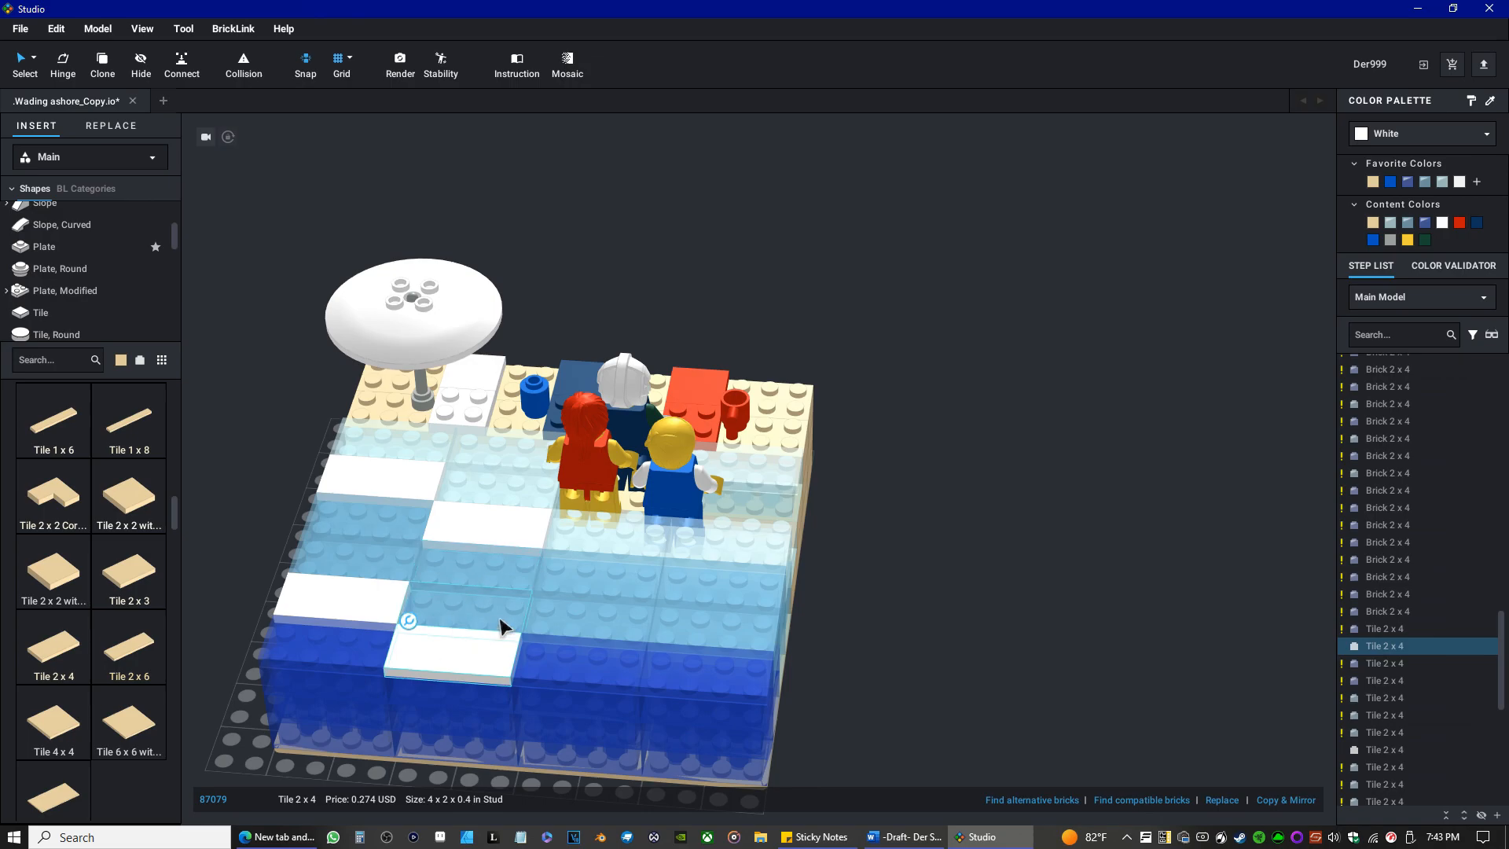
right_drag(512, 640, 667, 645)
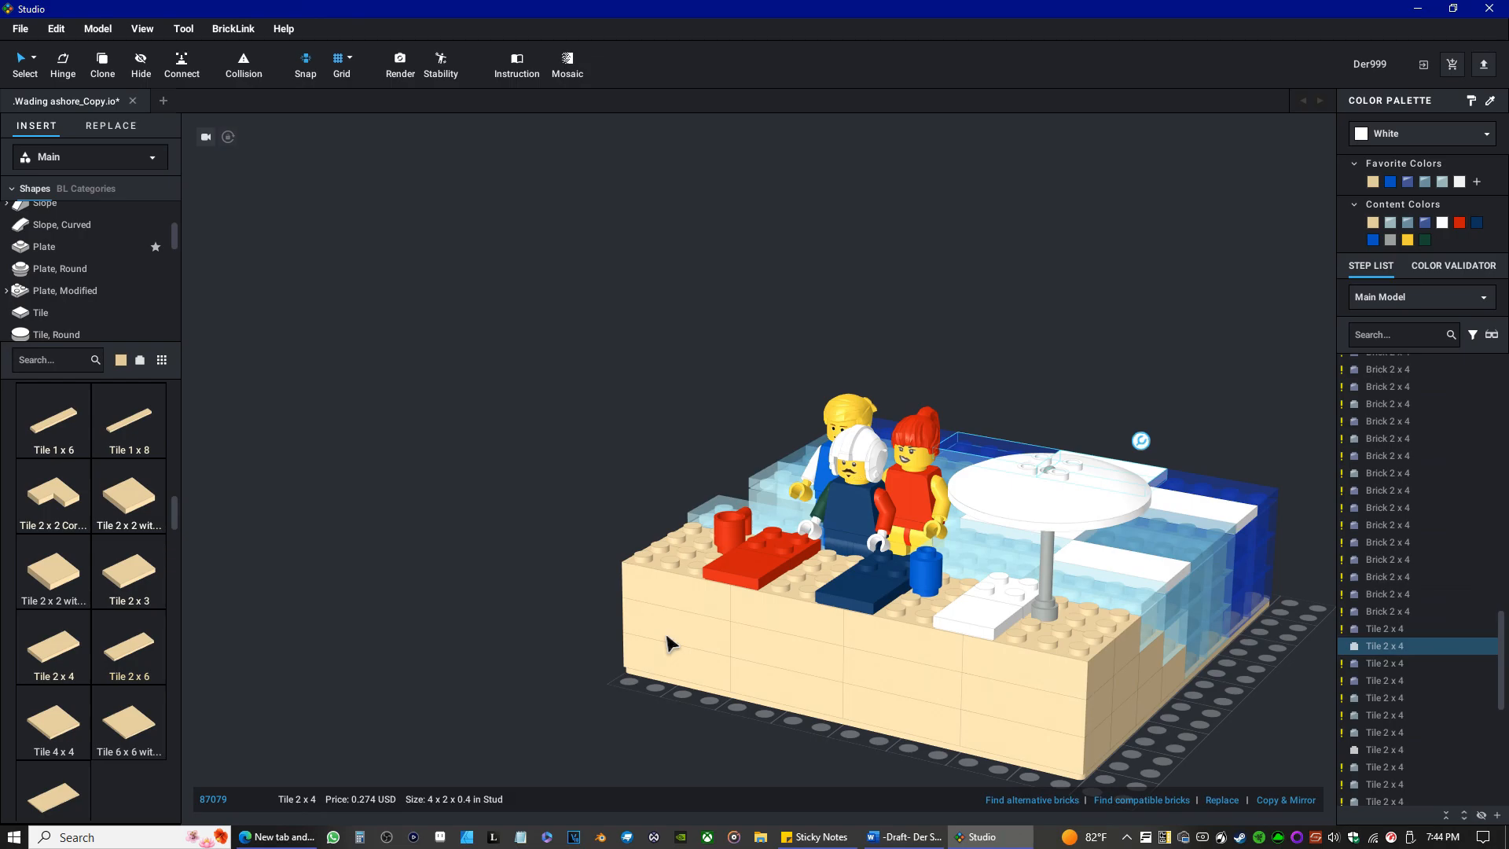
right_drag(667, 645, 769, 645)
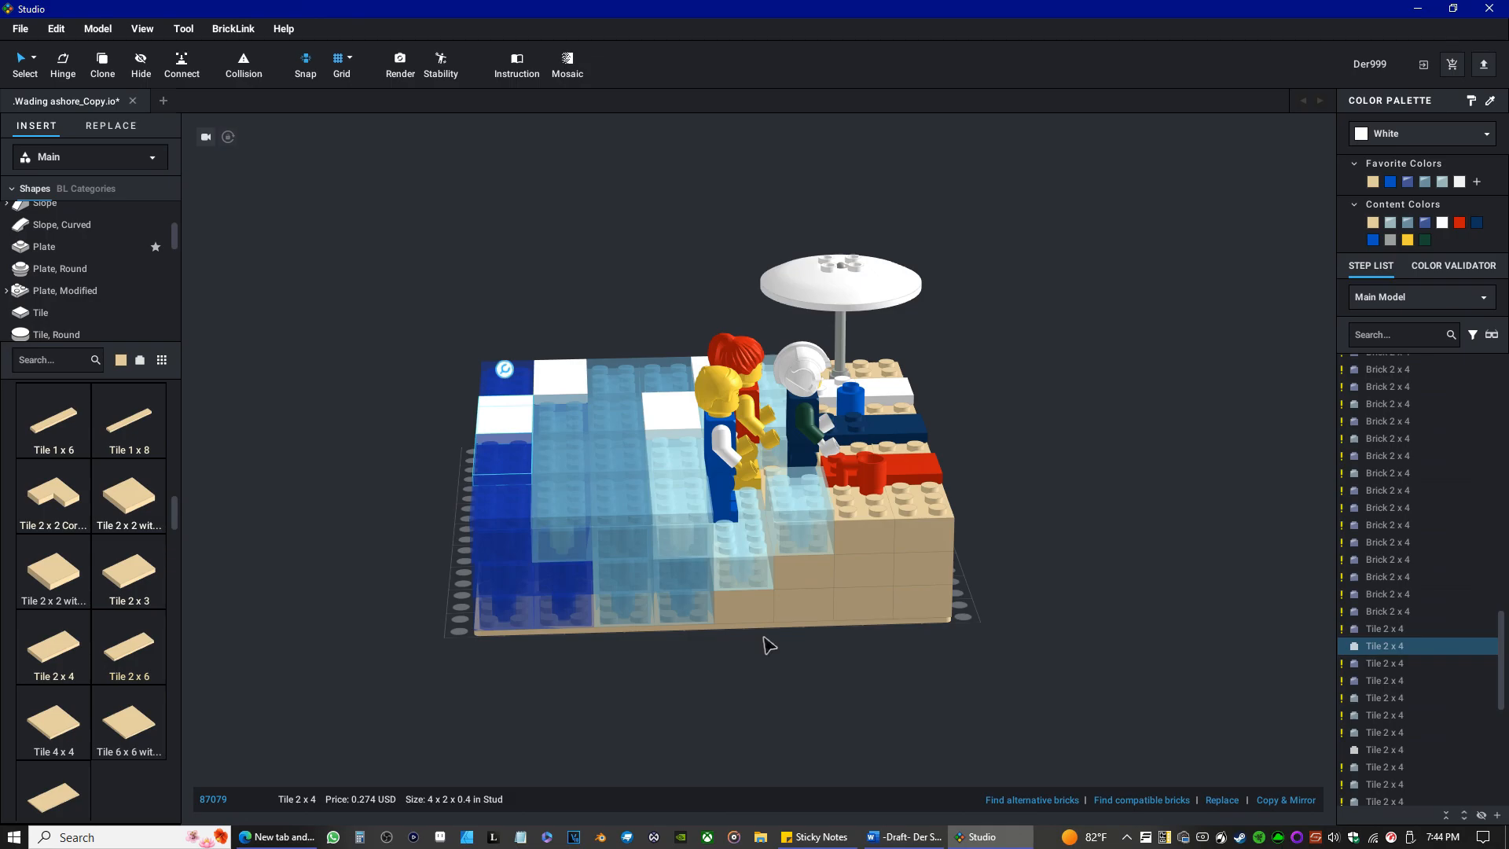
right_drag(769, 645, 735, 653)
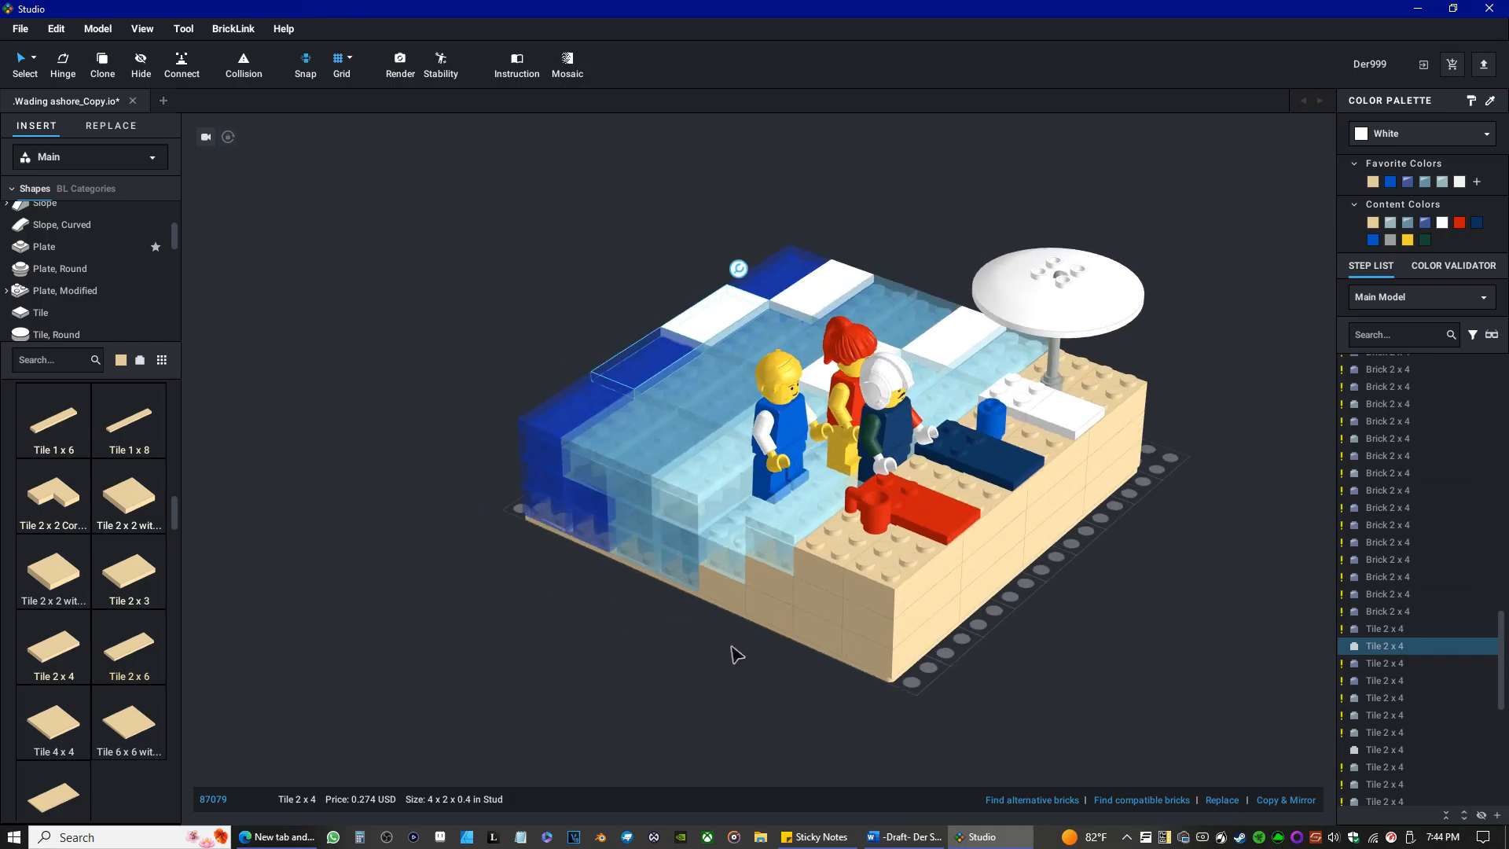
Move the blond and red-haired minifigures out of the water onto the baseplate beside the model.
scroll(735, 652, up, 4)
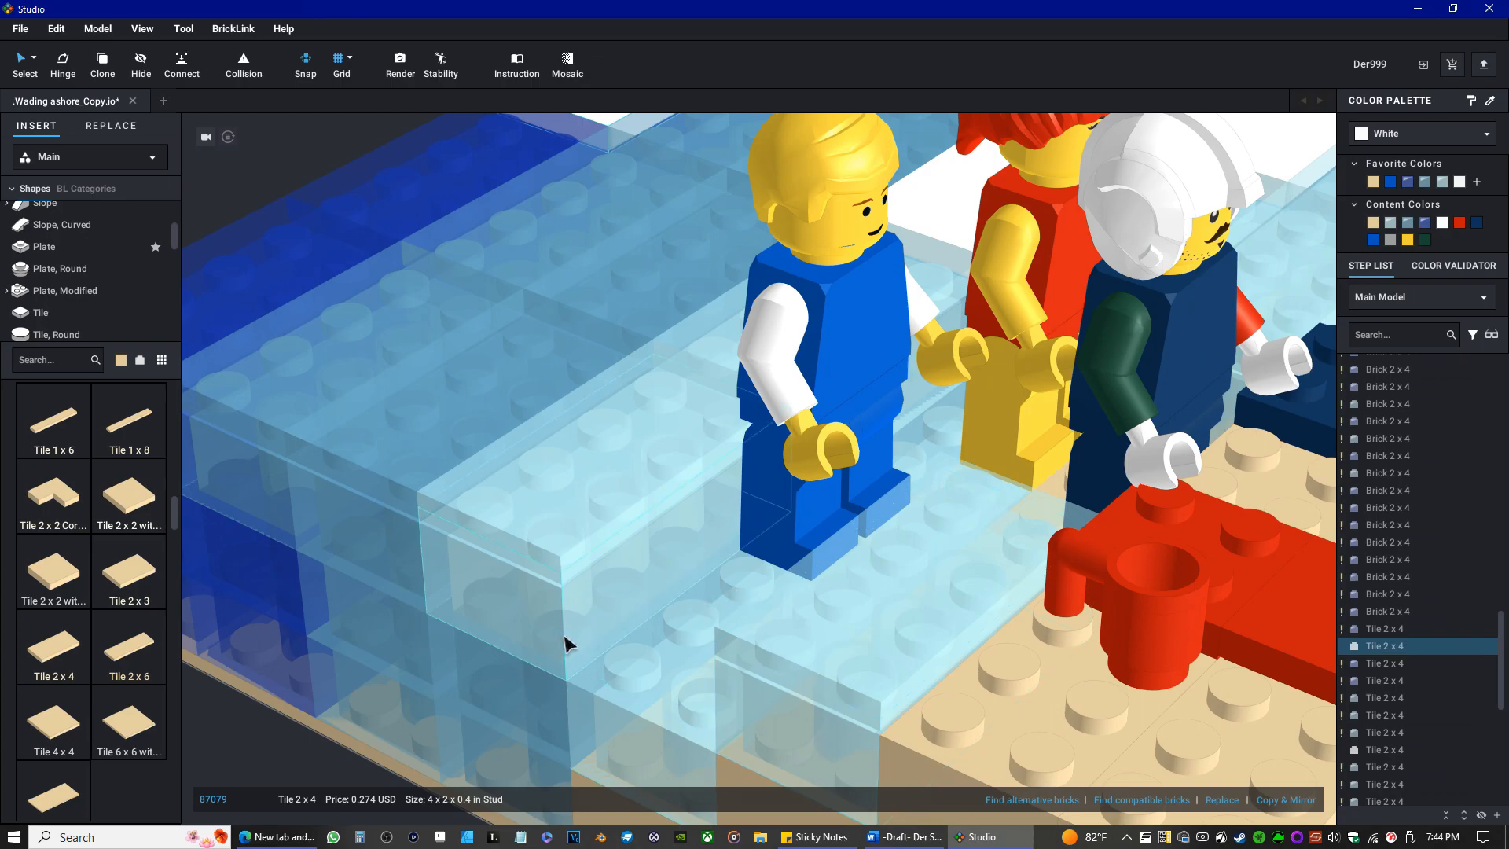
scroll(564, 643, down, 6)
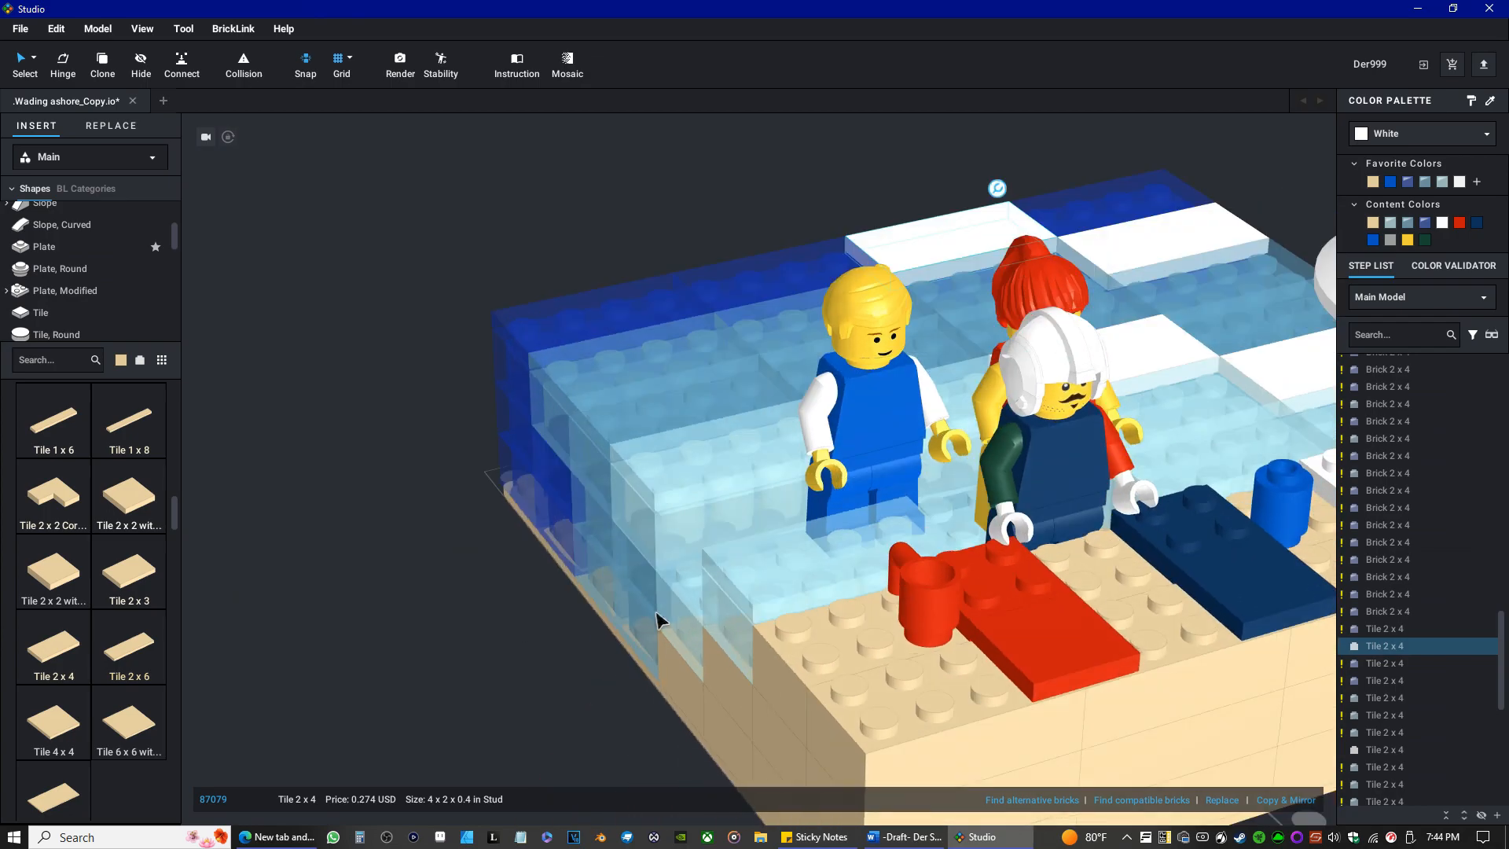
click(872, 409)
drag(873, 408, 428, 429)
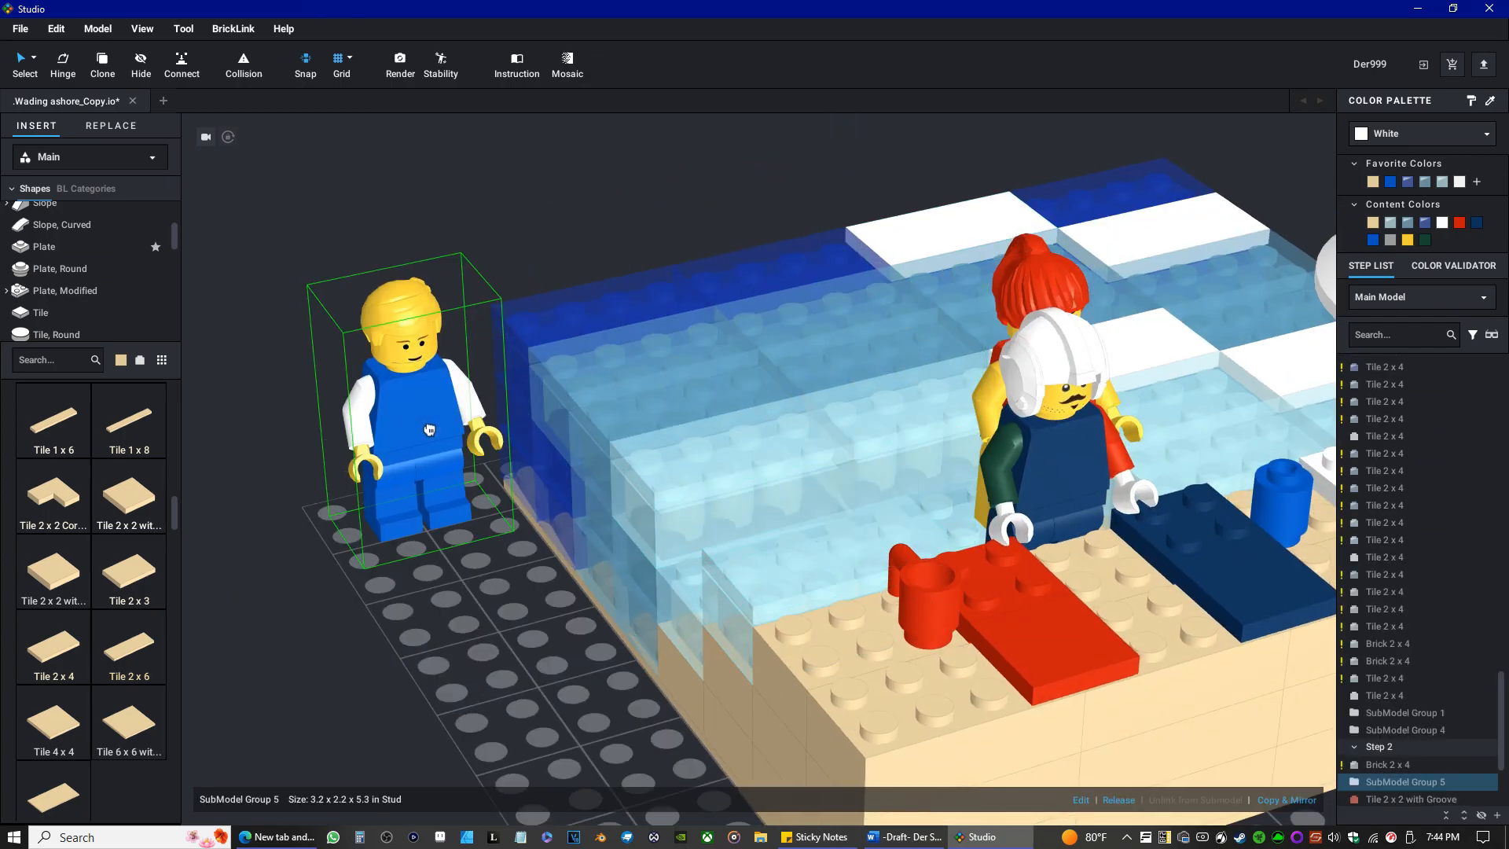
click(994, 322)
drag(994, 322, 276, 446)
Remove the Trans-Light Blue Brick 2 x 4 next to the helmeted minifigure, down to the tan layer.
right_drag(833, 492, 791, 380)
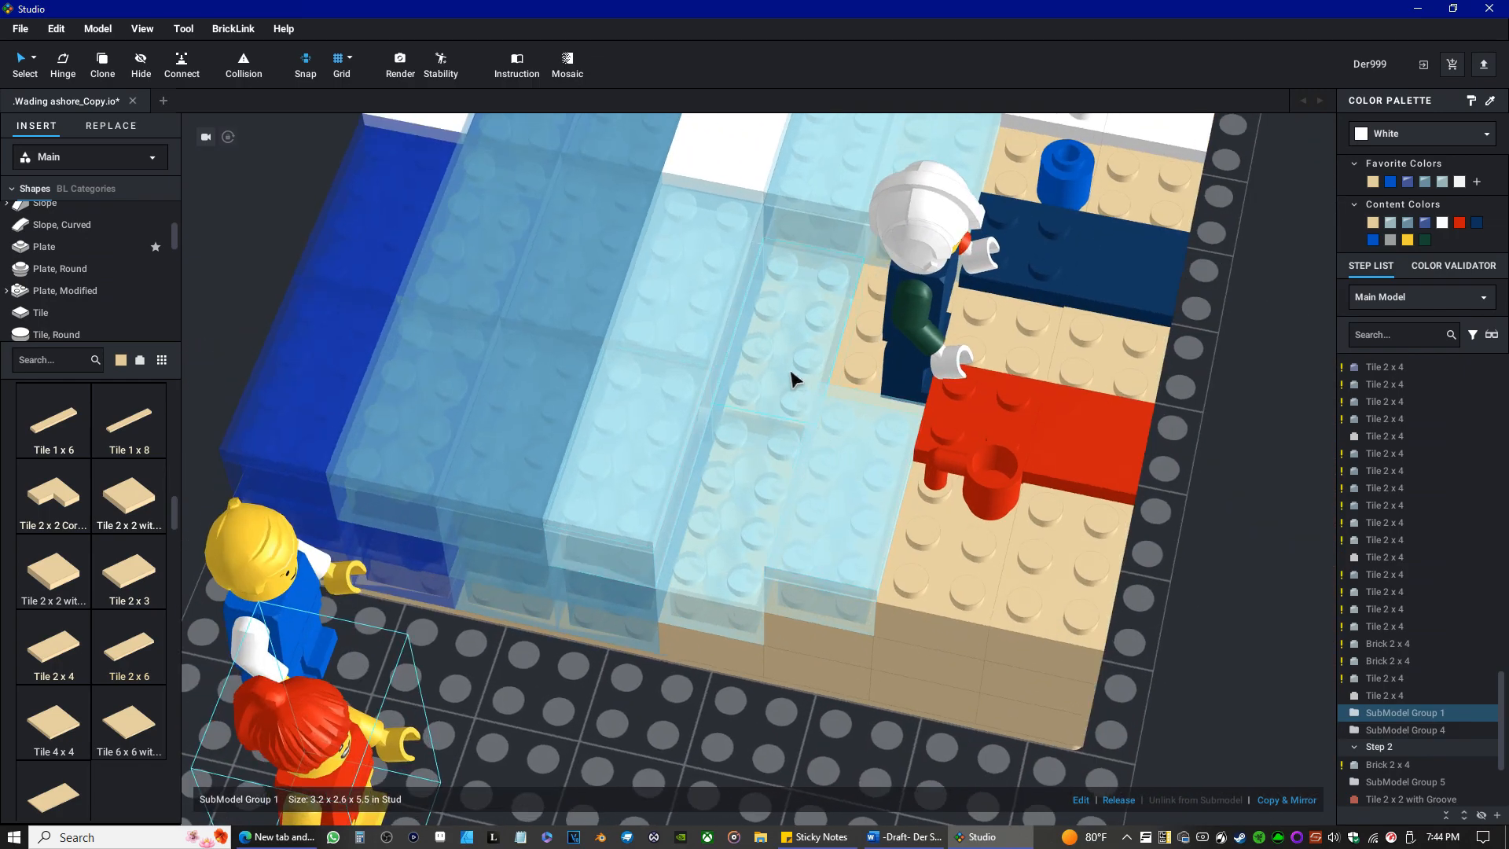
click(792, 376)
drag(792, 376, 750, 503)
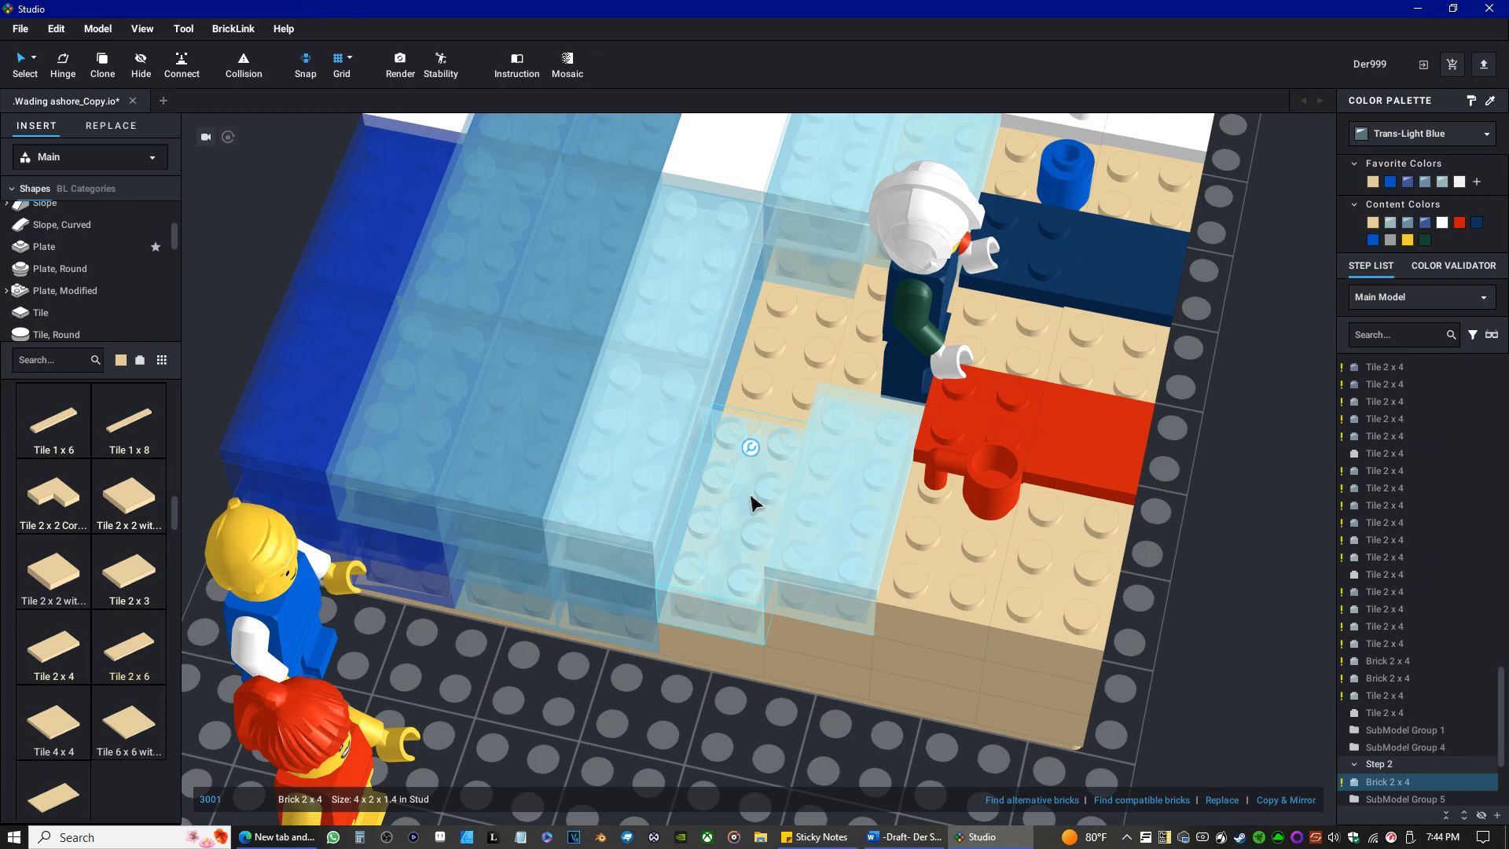
Stand the red-haired minifigure back beside the helmeted one, and move the blond minifigure to the deep-water side of the model.
drag(345, 768, 917, 189)
drag(309, 640, 243, 262)
scroll(593, 441, up, 6)
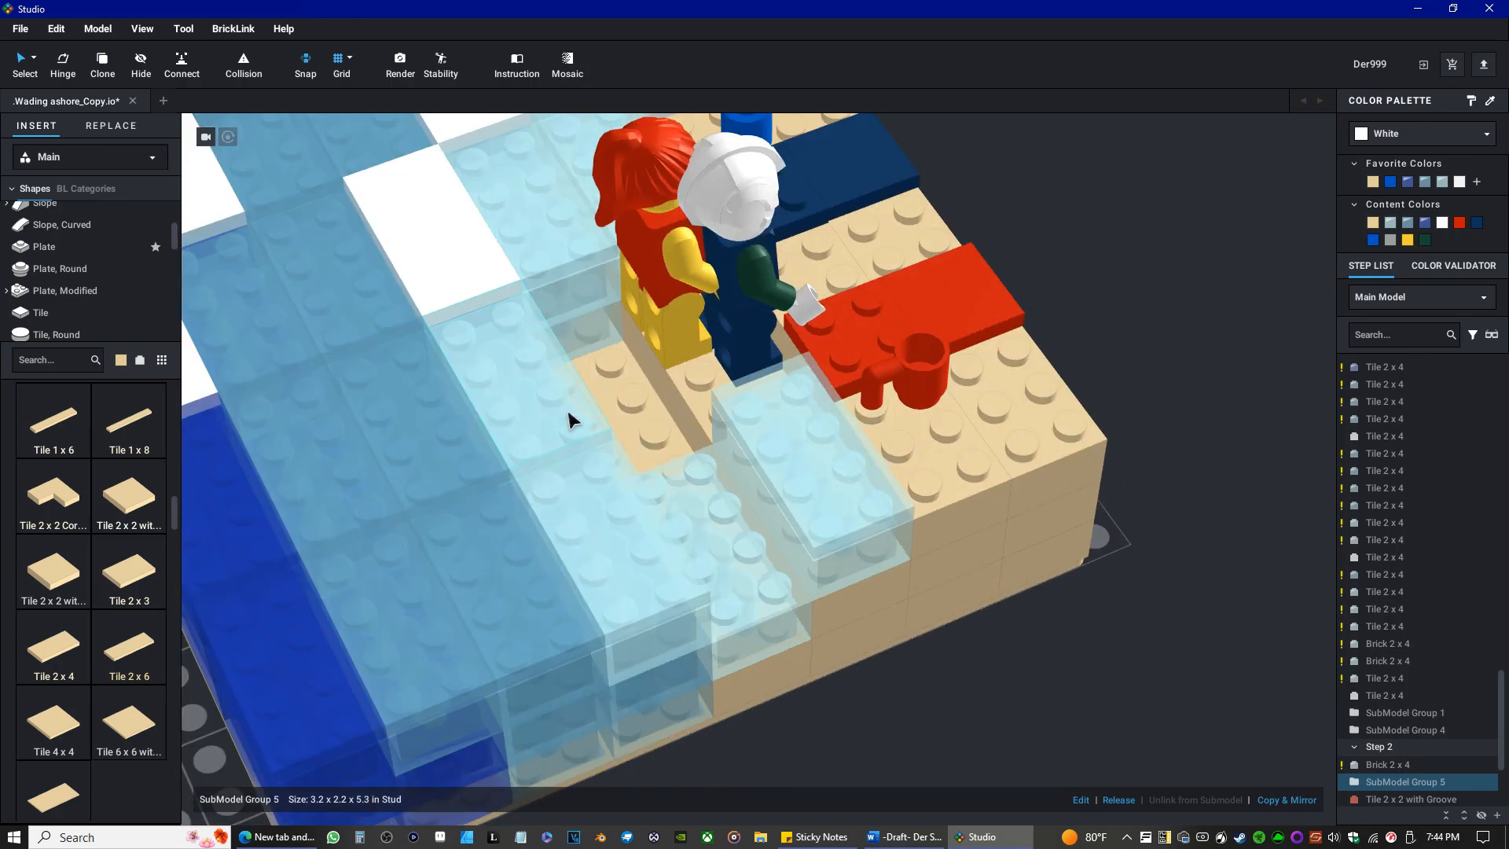
scroll(568, 413, down, 4)
right_drag(569, 413, 663, 377)
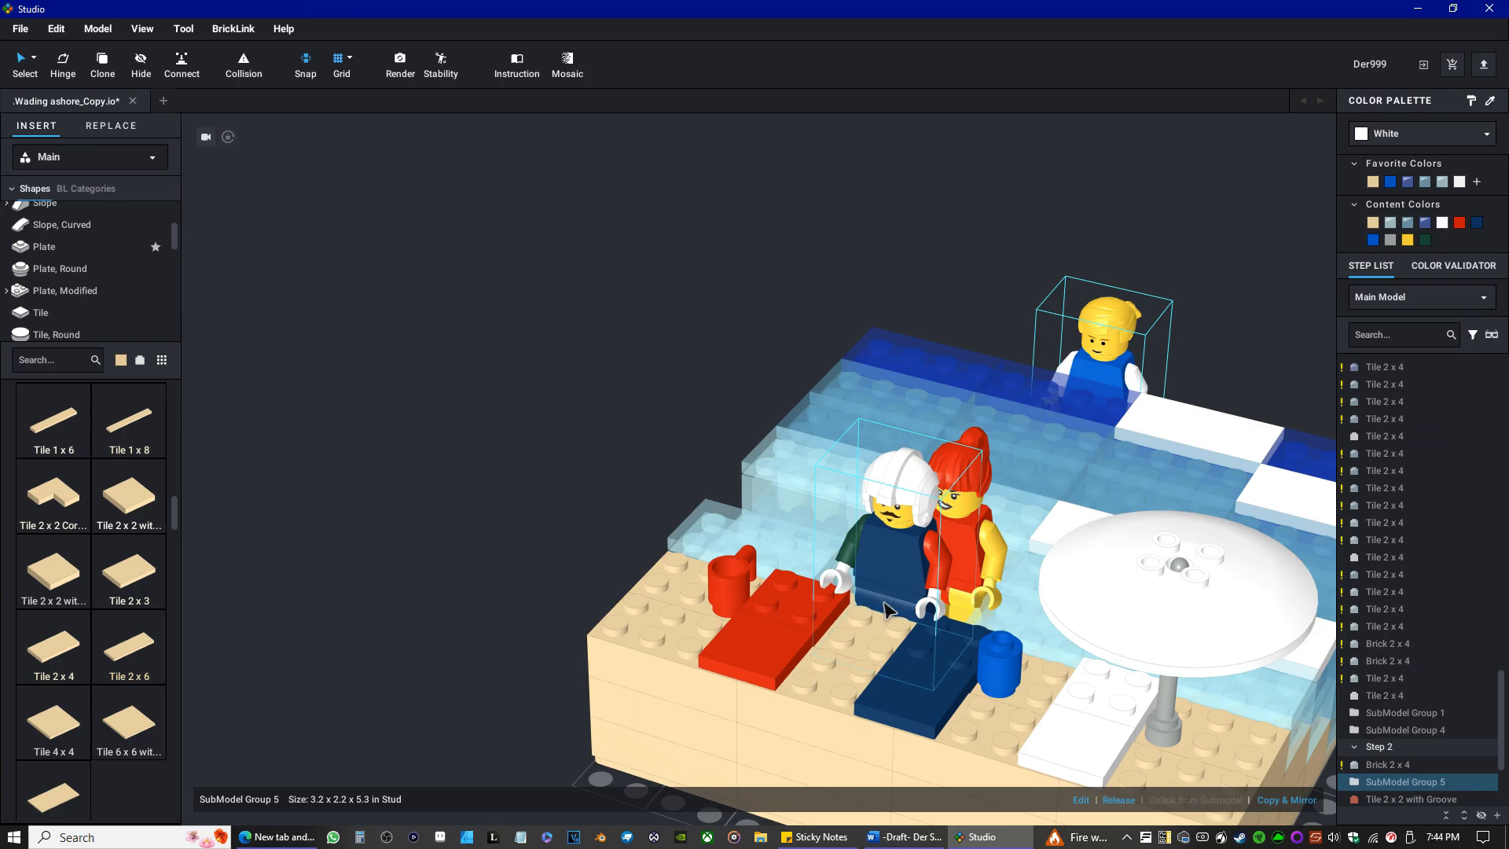
Move the blond minifigure from the deep-water side into the exposed tan gap behind the red-haired minifigure.
drag(886, 609, 879, 597)
right_drag(713, 556, 798, 594)
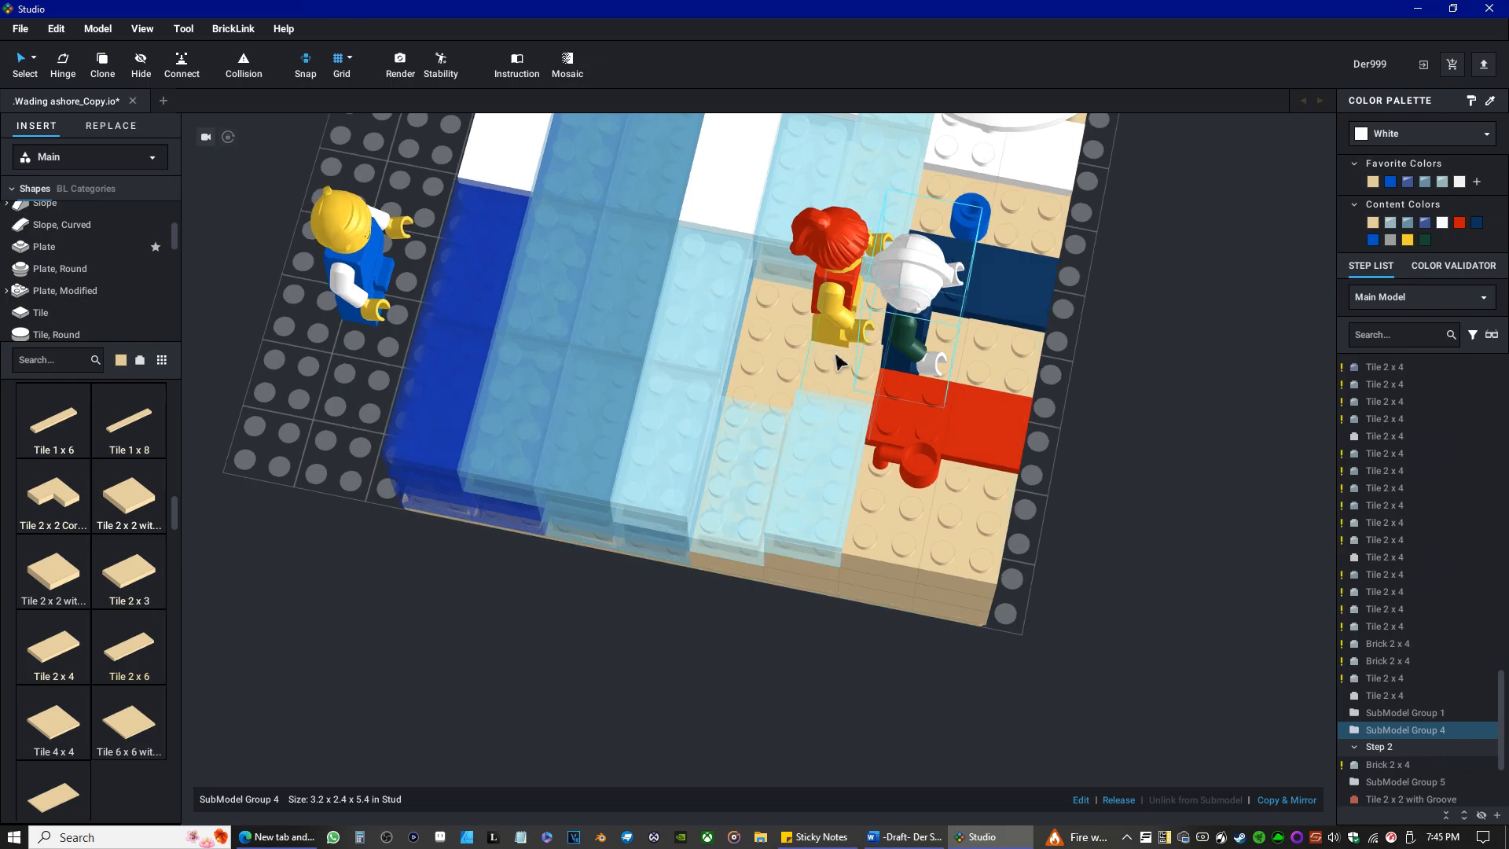
mouse_move(838, 316)
mouse_down()
mouse_move(823, 349)
mouse_move(827, 330)
mouse_up()
right_drag(778, 378, 864, 339)
right_drag(700, 545, 708, 626)
scroll(759, 692, down, 3)
drag(747, 715, 705, 539)
right_drag(686, 560, 790, 593)
scroll(806, 605, up, 4)
scroll(807, 609, up, 6)
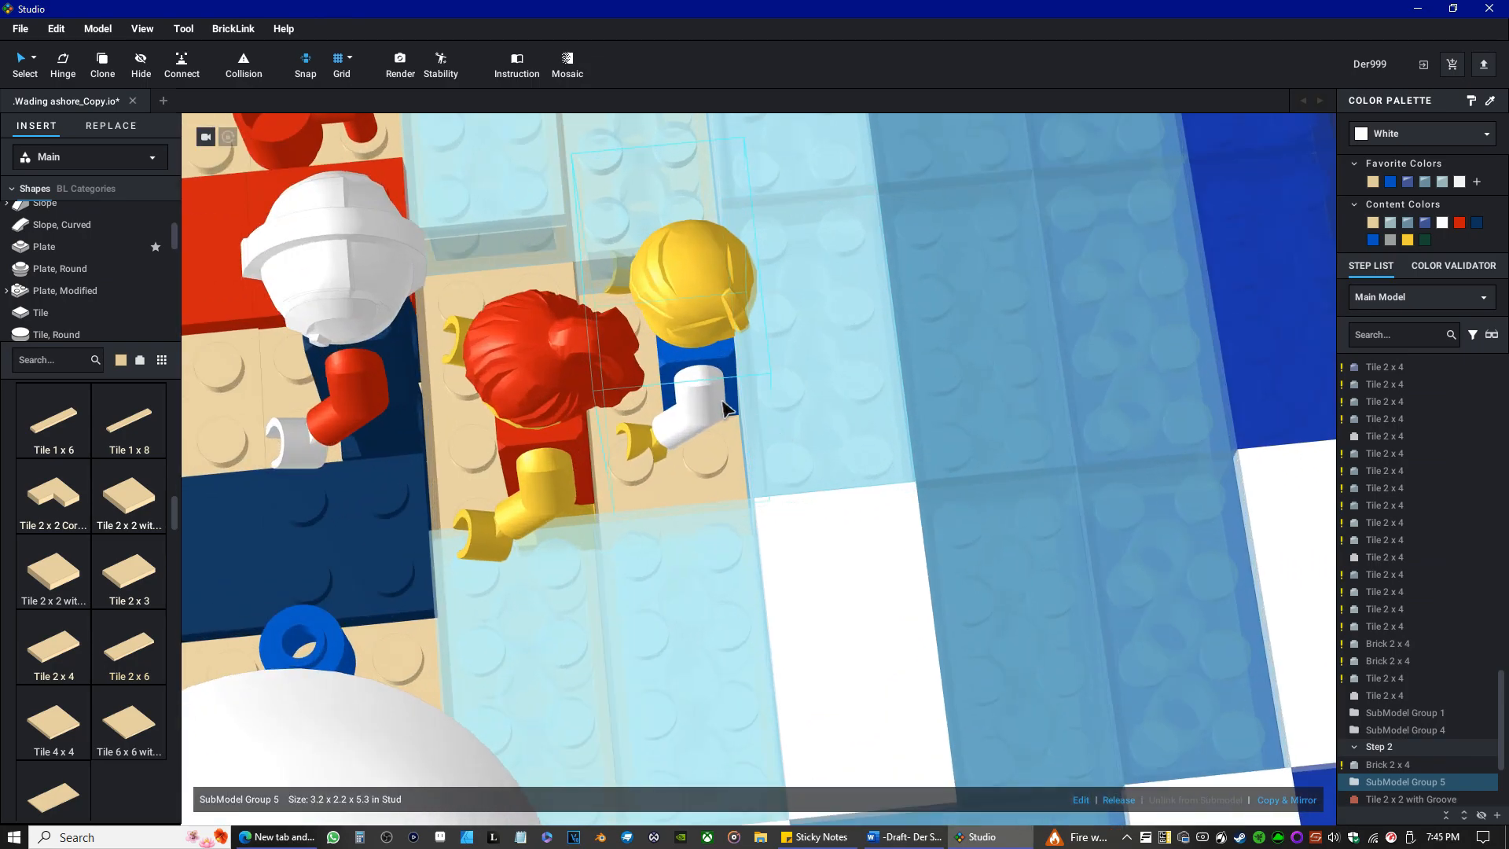
Check the blond minifigure's placement in the shallow-water gap from above, from the side and from the beach.
drag(722, 402, 717, 327)
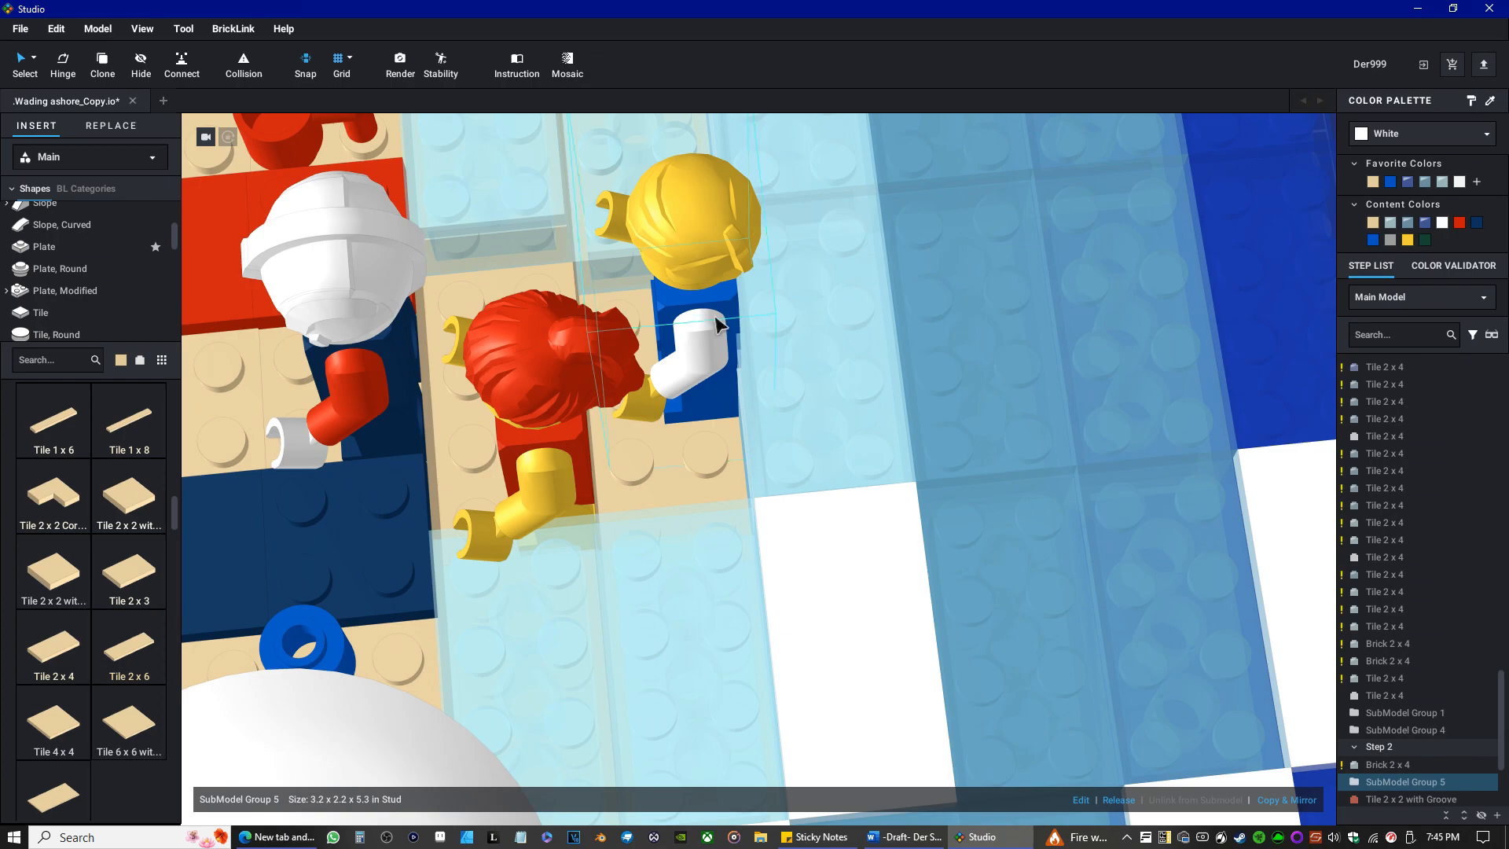
click(685, 320)
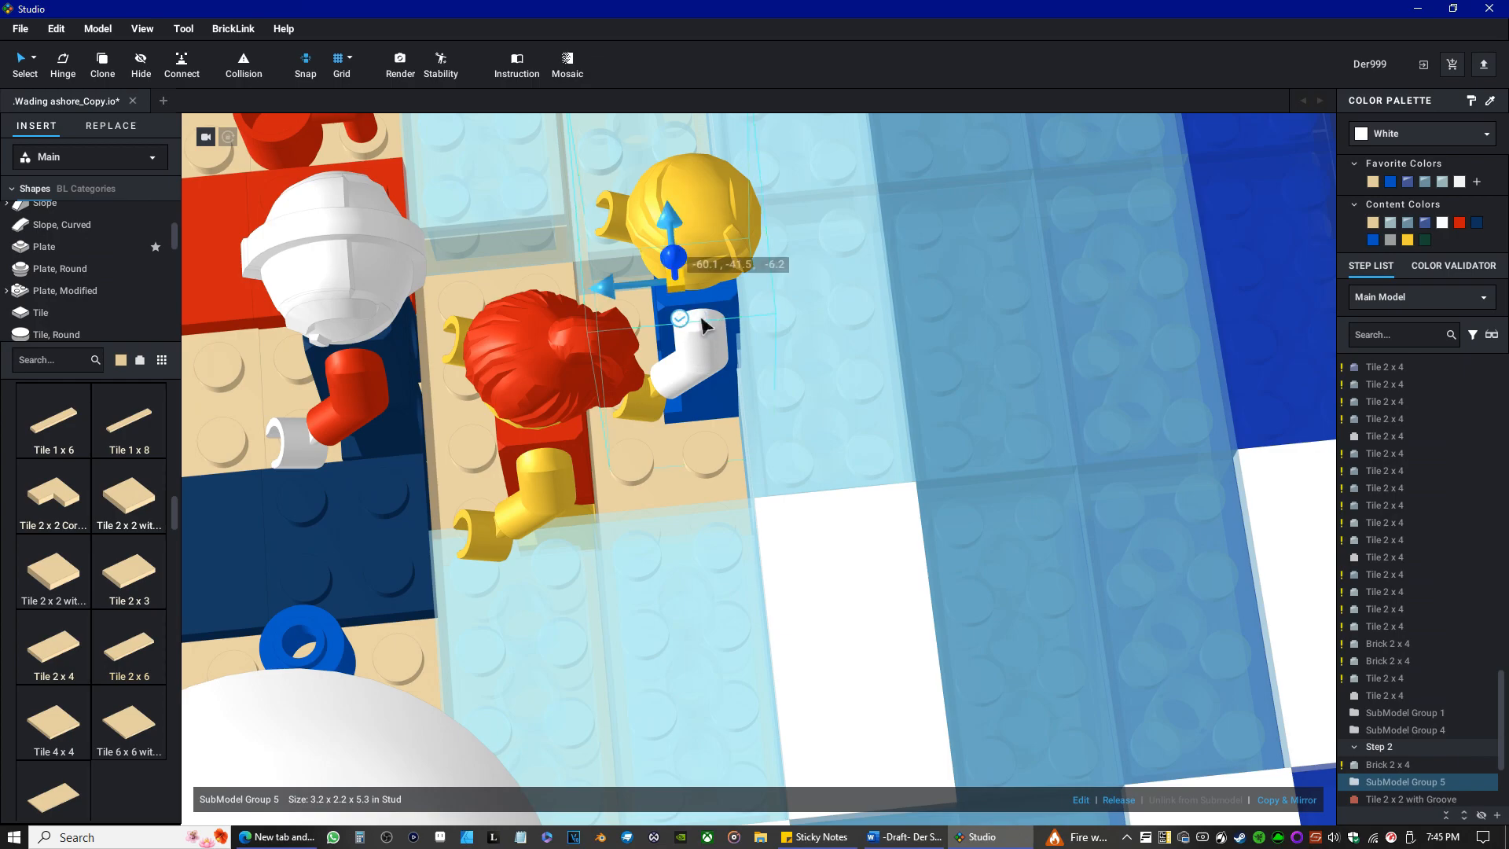
mouse_move(681, 273)
mouse_down()
mouse_move(674, 225)
mouse_move(675, 309)
mouse_move(674, 270)
mouse_up()
right_drag(725, 417, 903, 435)
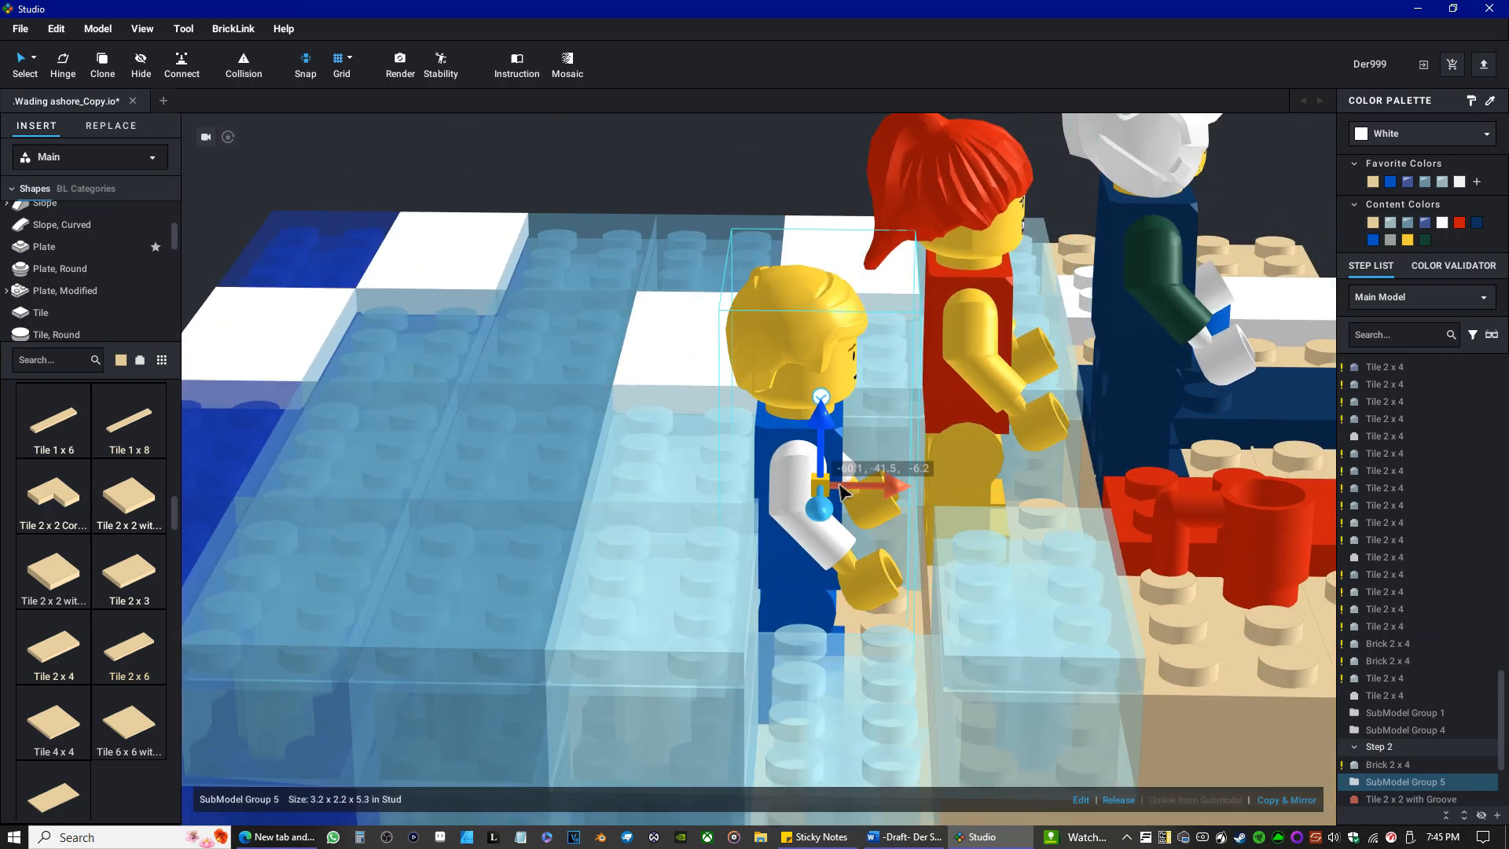
right_drag(845, 487, 943, 521)
scroll(834, 543, down, 3)
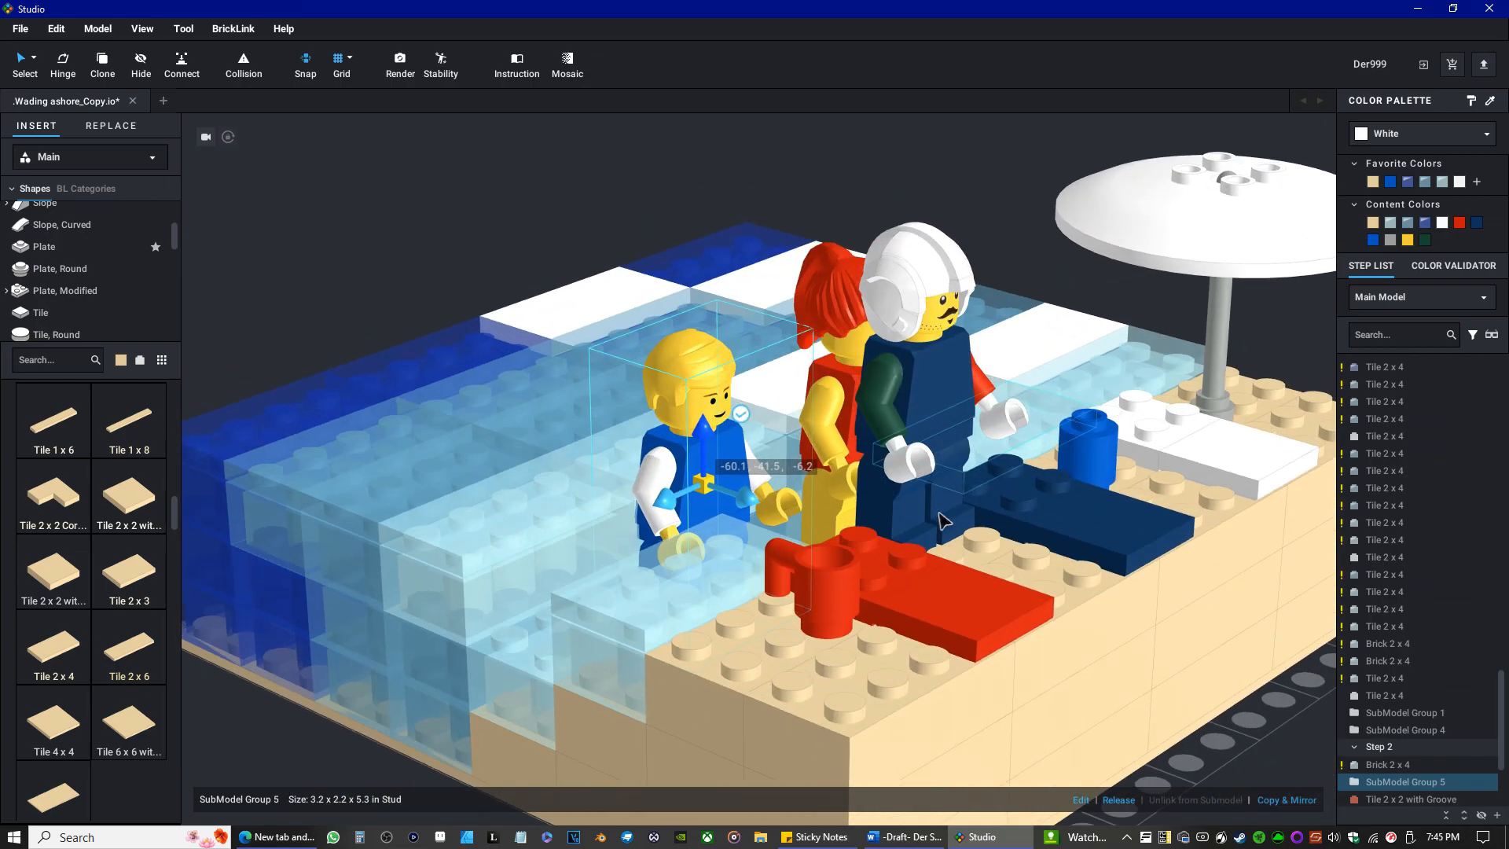
click(374, 307)
scroll(586, 503, down, 4)
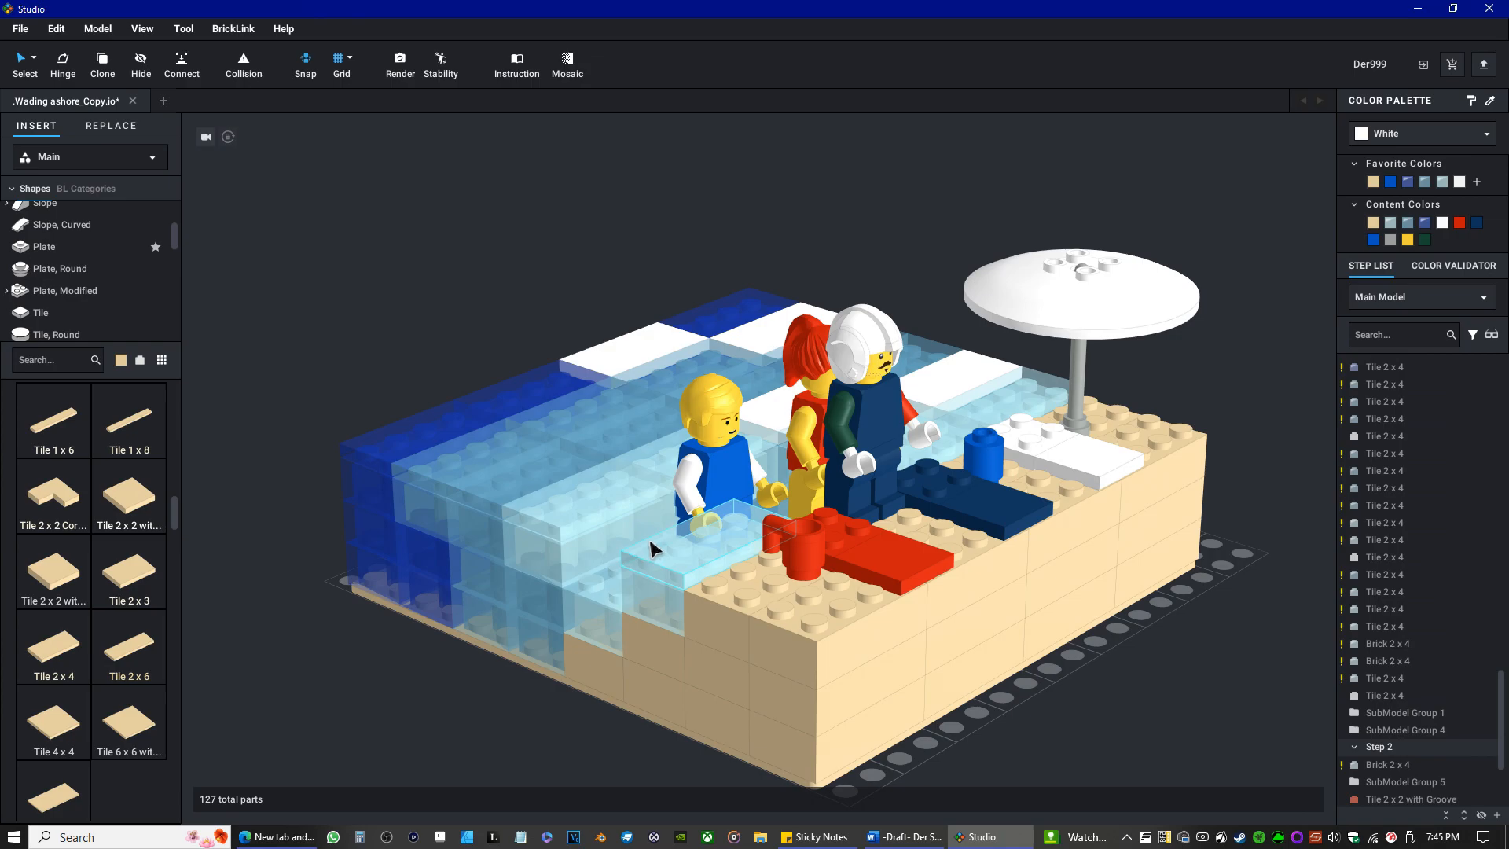
Move the helmeted minifigure away from the red-haired one, standing it on the sand between the red and dark blue towels.
click(879, 493)
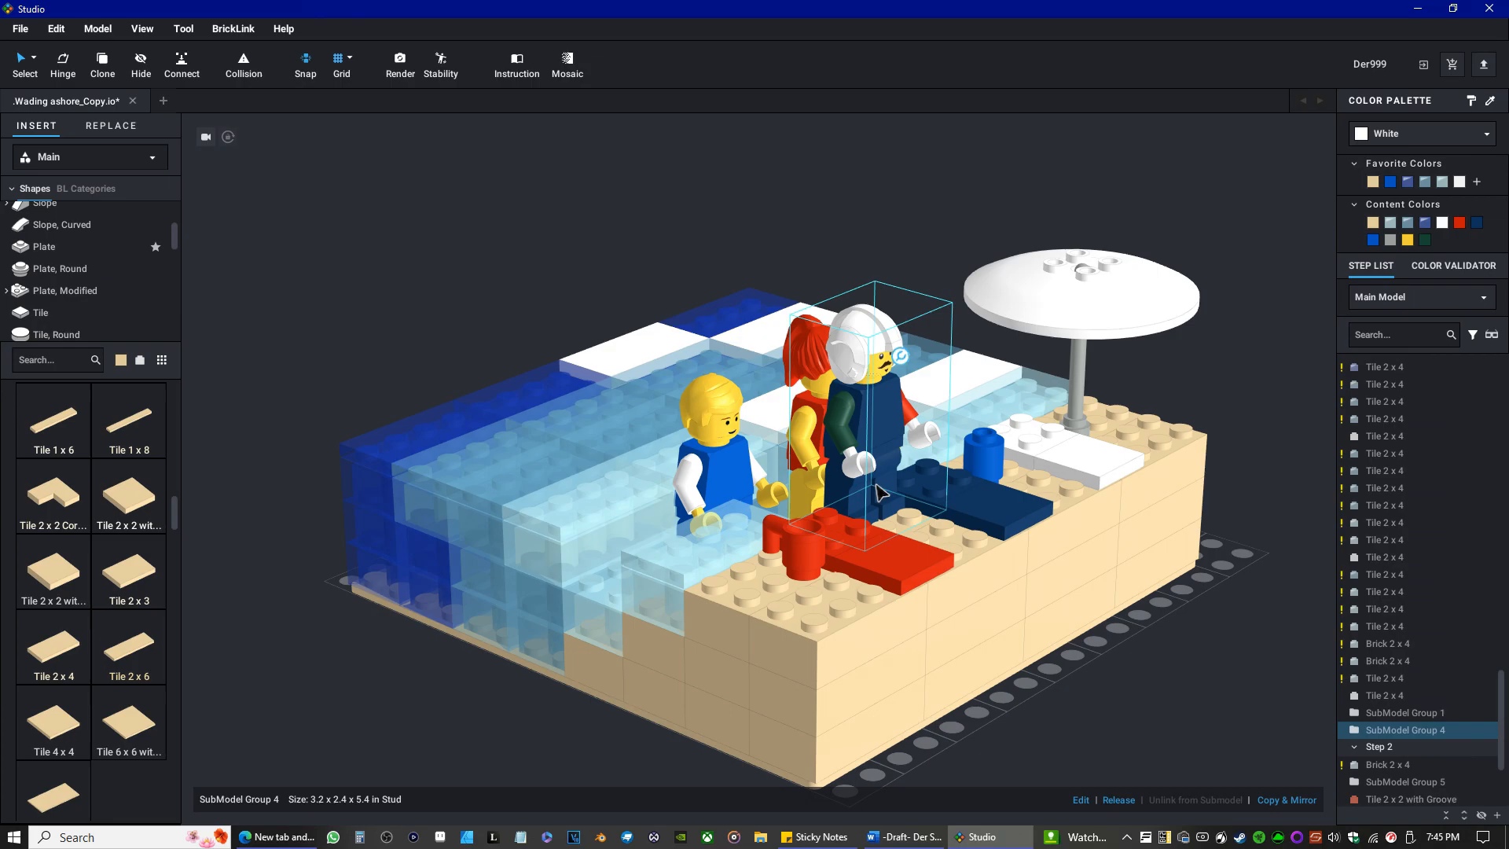
drag(879, 494, 904, 504)
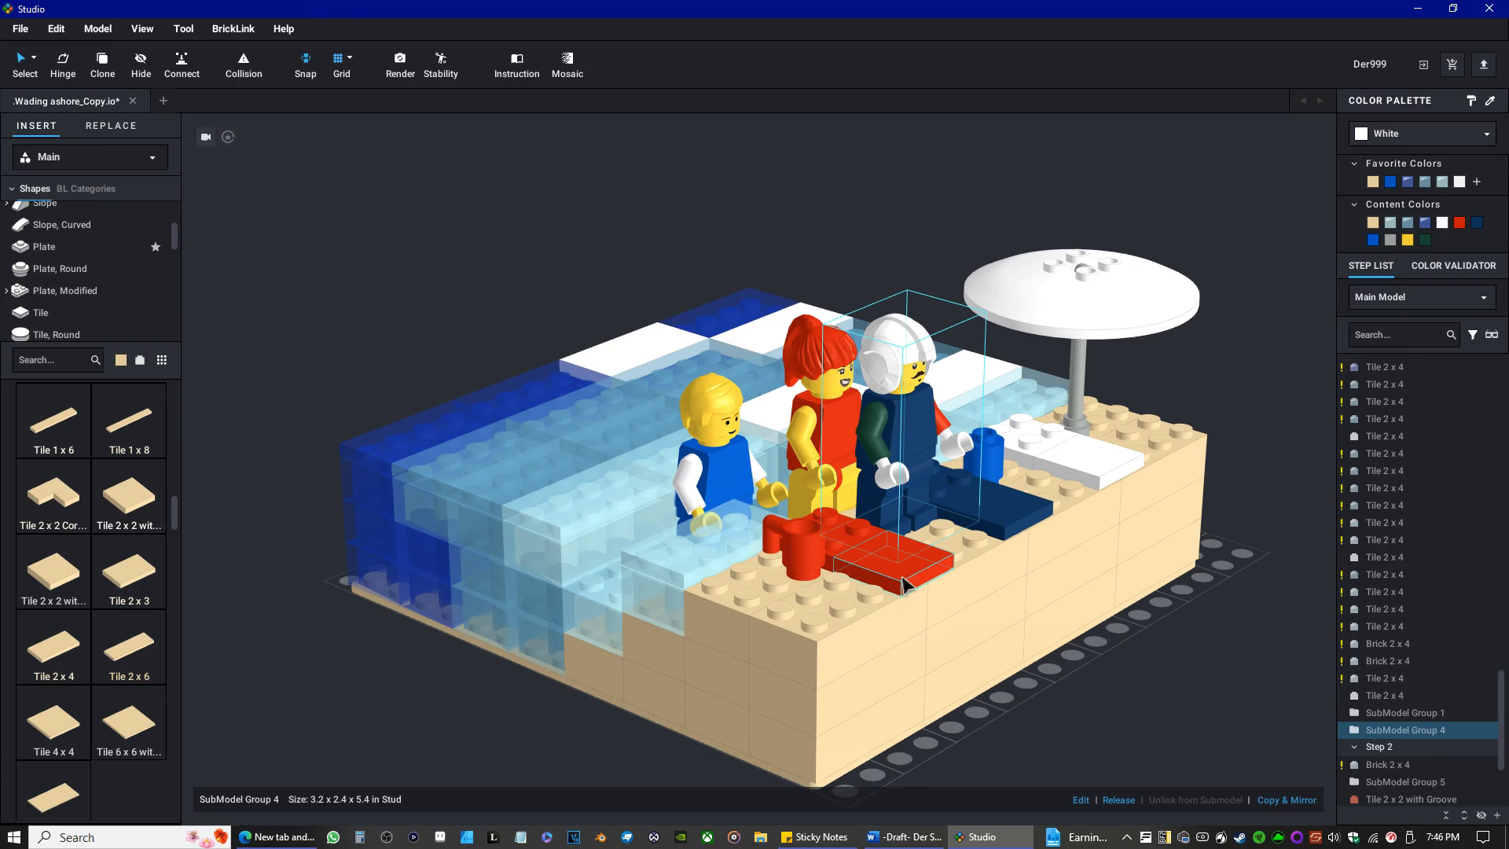
right_drag(970, 658, 906, 665)
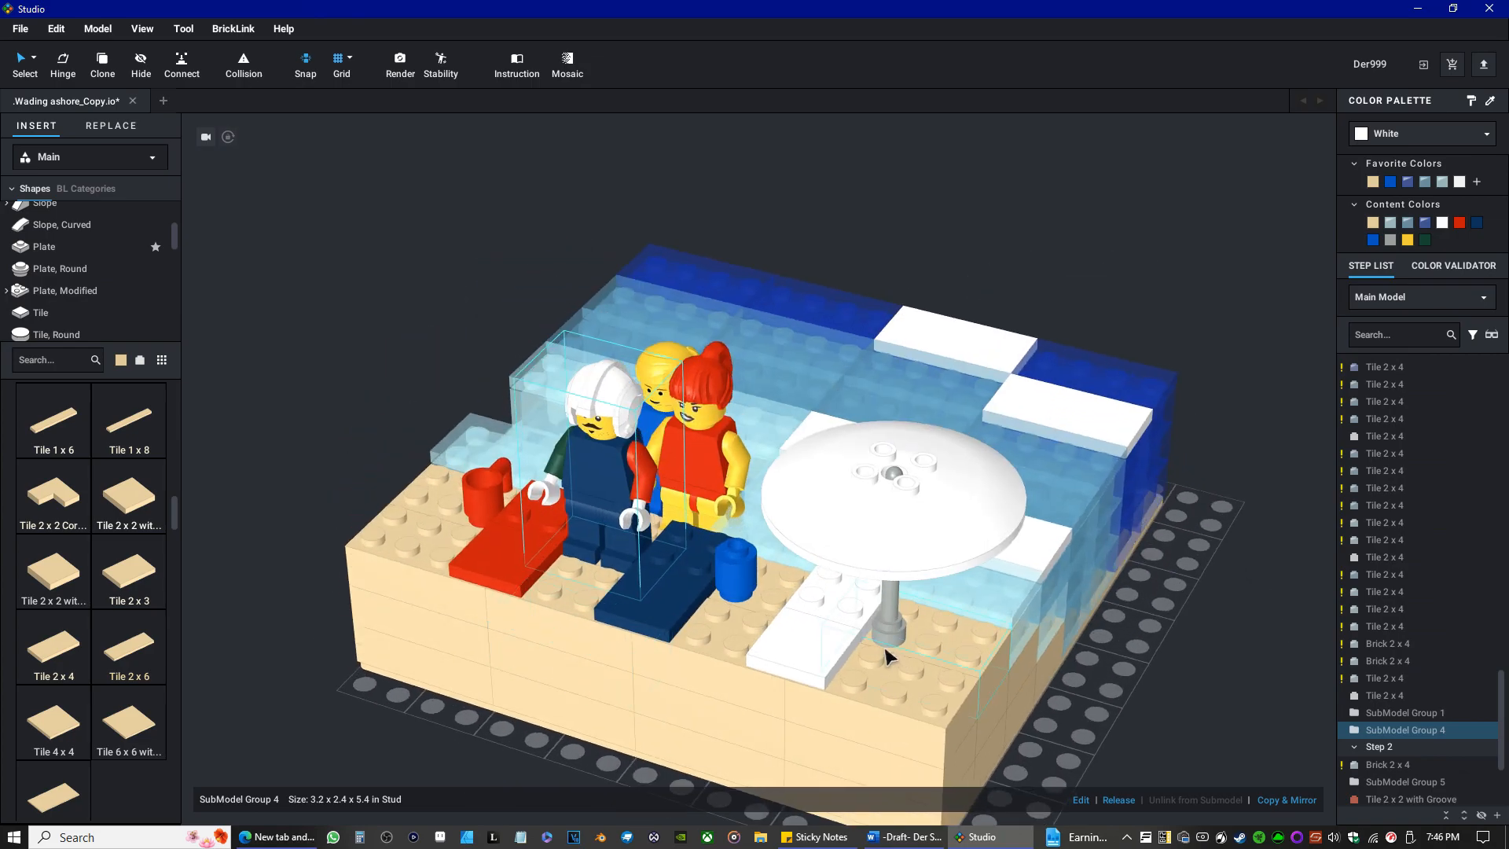
right_drag(809, 626, 760, 648)
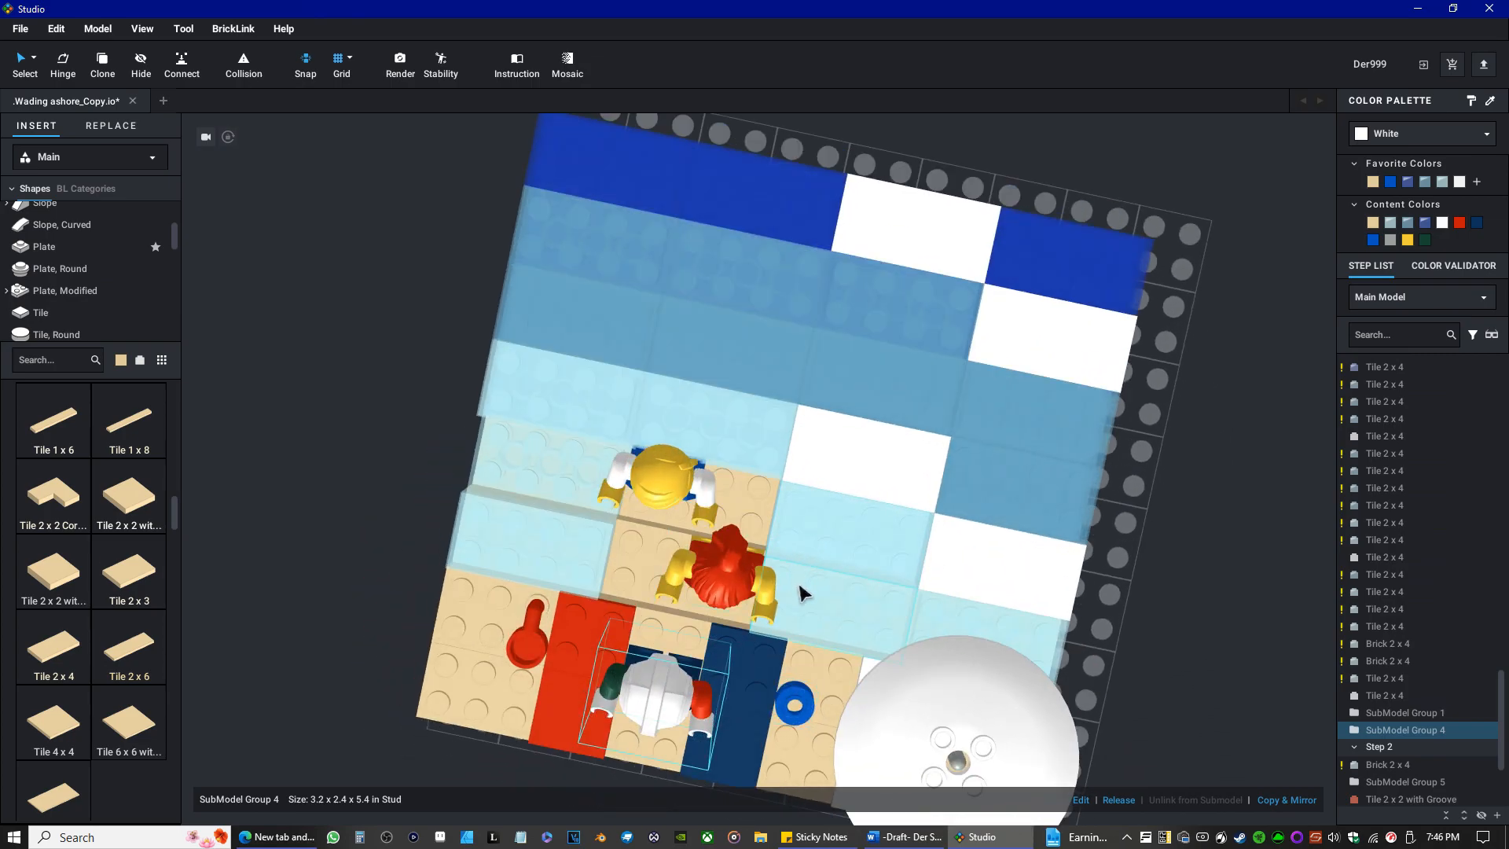
scroll(819, 650, up, 4)
right_drag(809, 504, 815, 475)
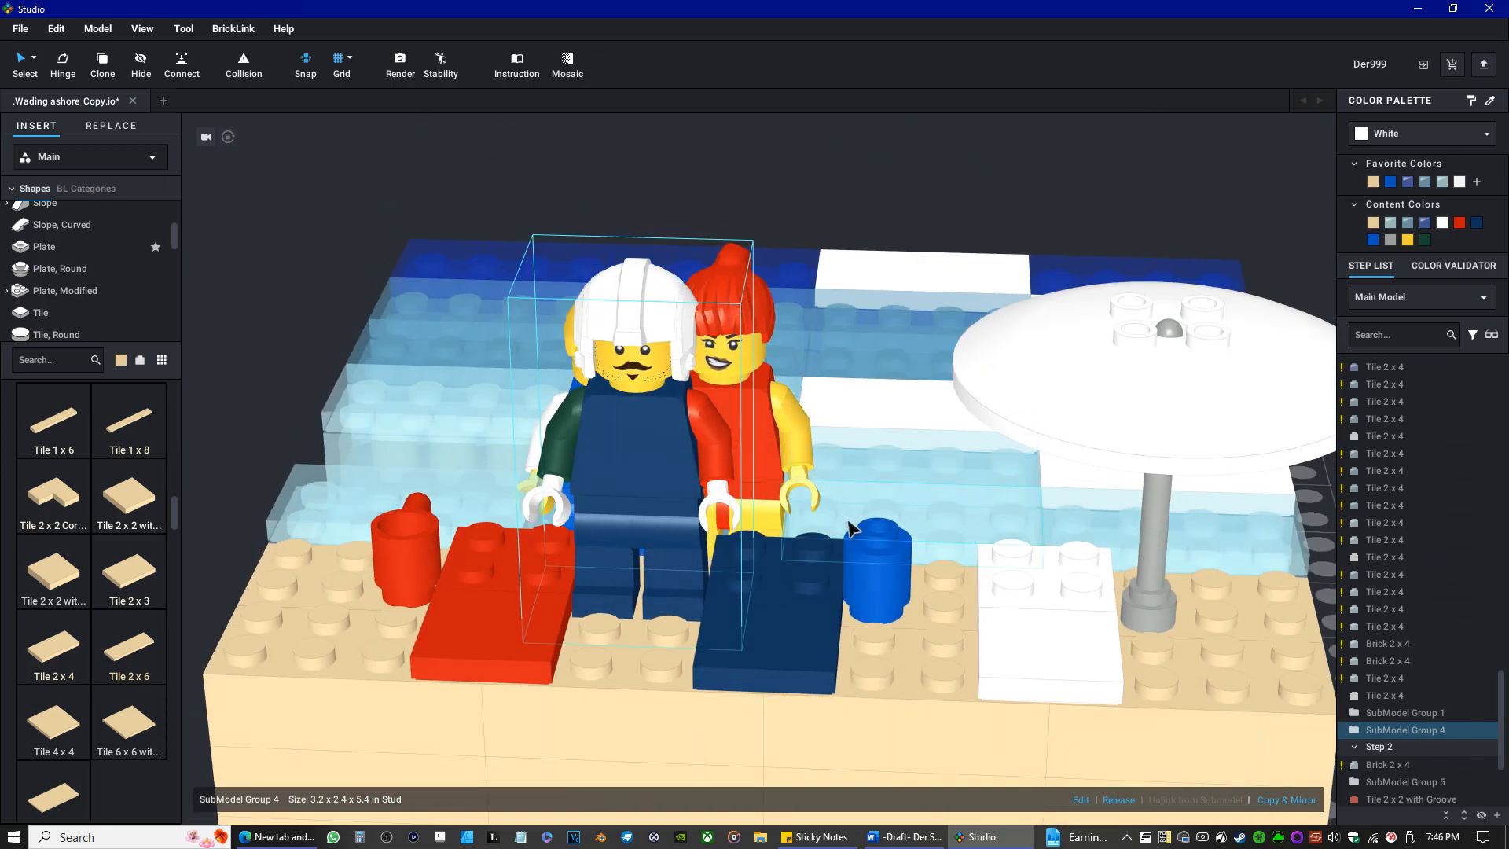
Delete the Trans-Light Blue Tile 2 x 4 and the Brick 2 x 4 beneath it, in the shallow row behind the blue round brick.
click(981, 524)
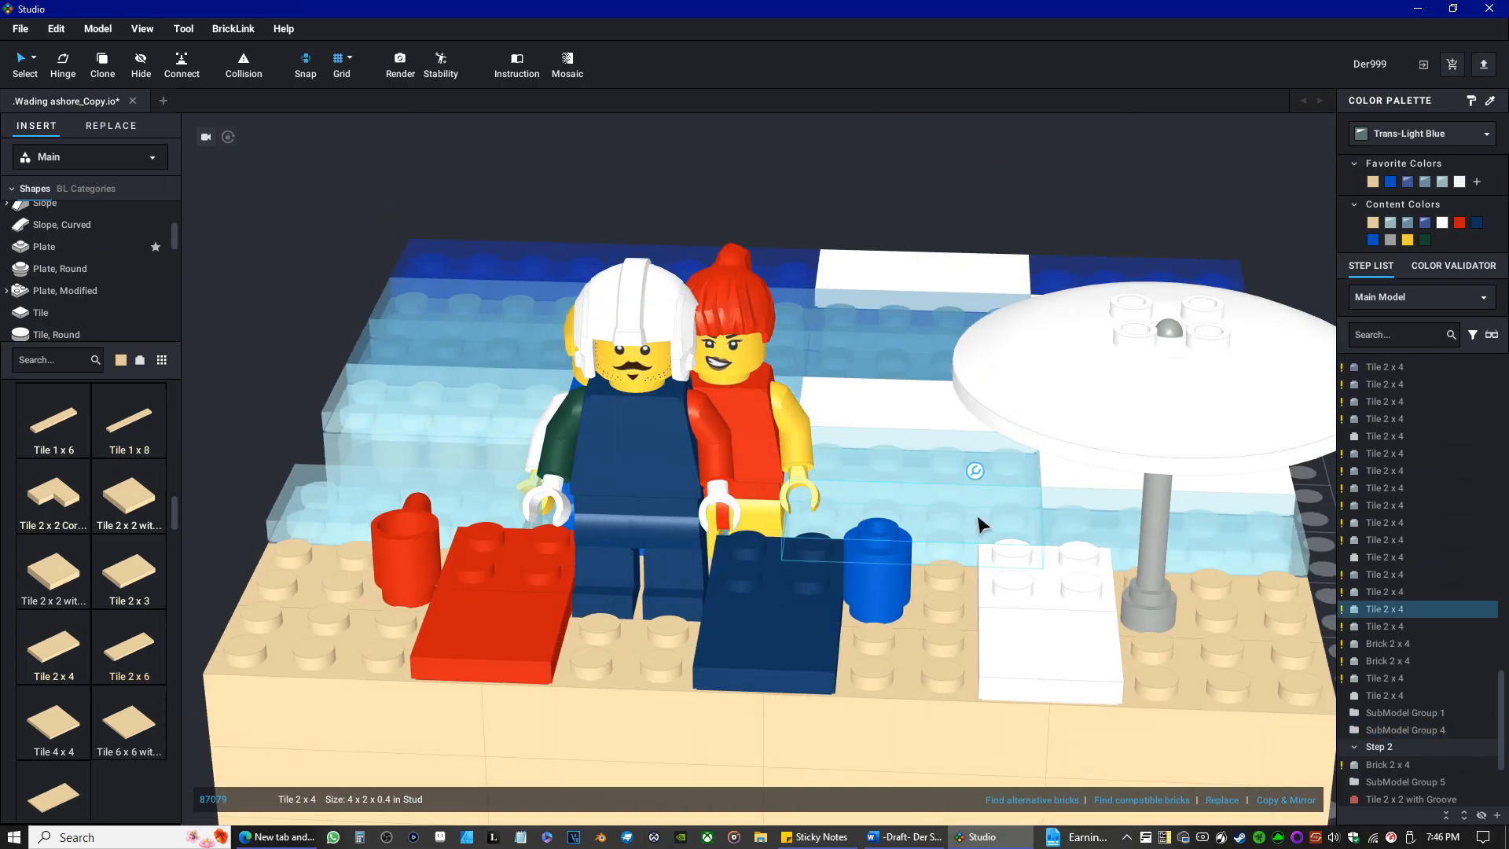
key(Delete)
click(958, 522)
key(Delete)
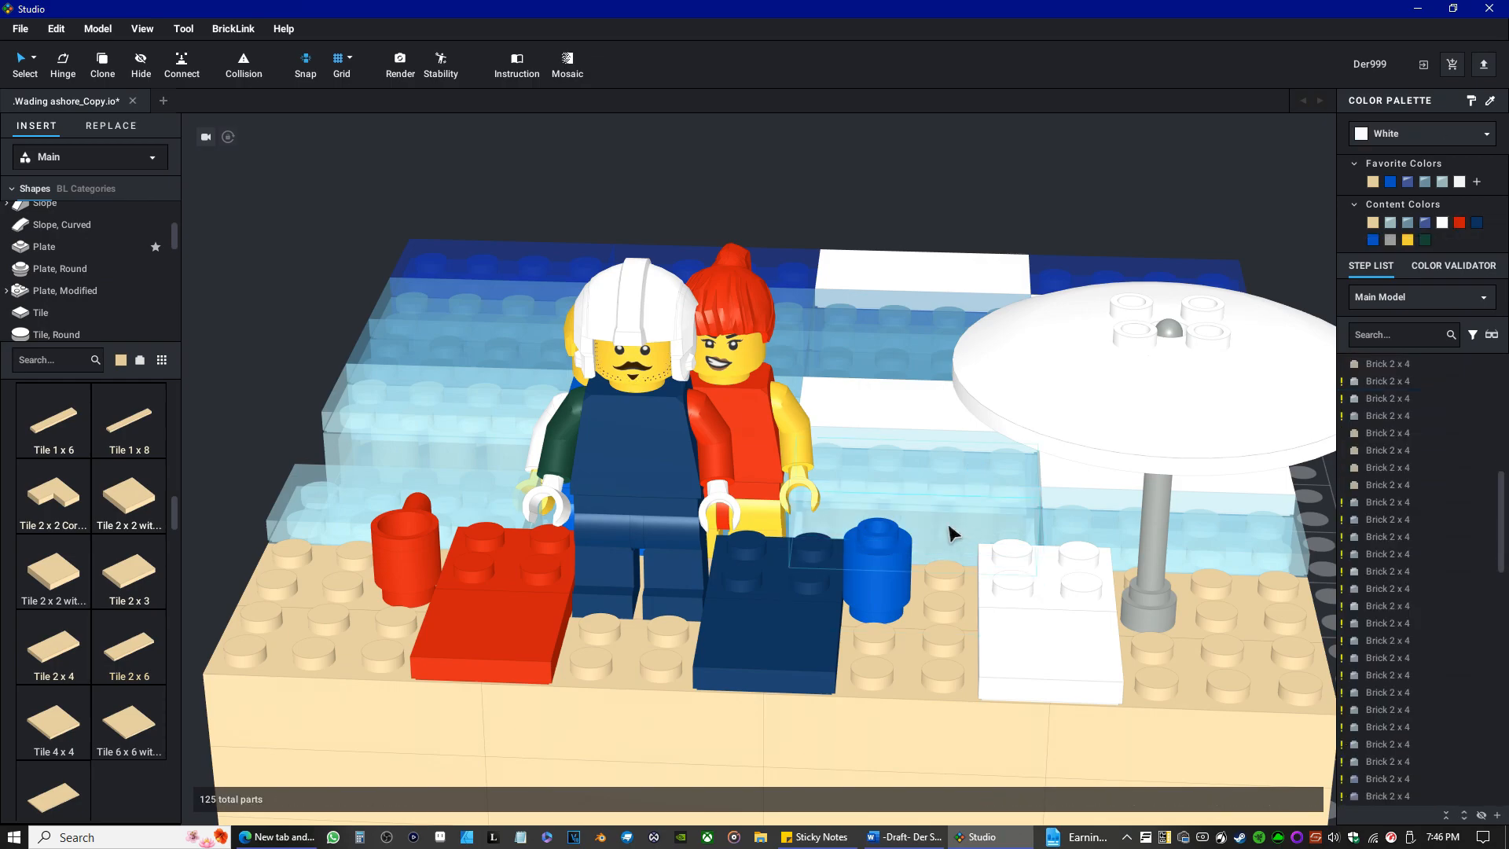
right_drag(917, 659, 894, 662)
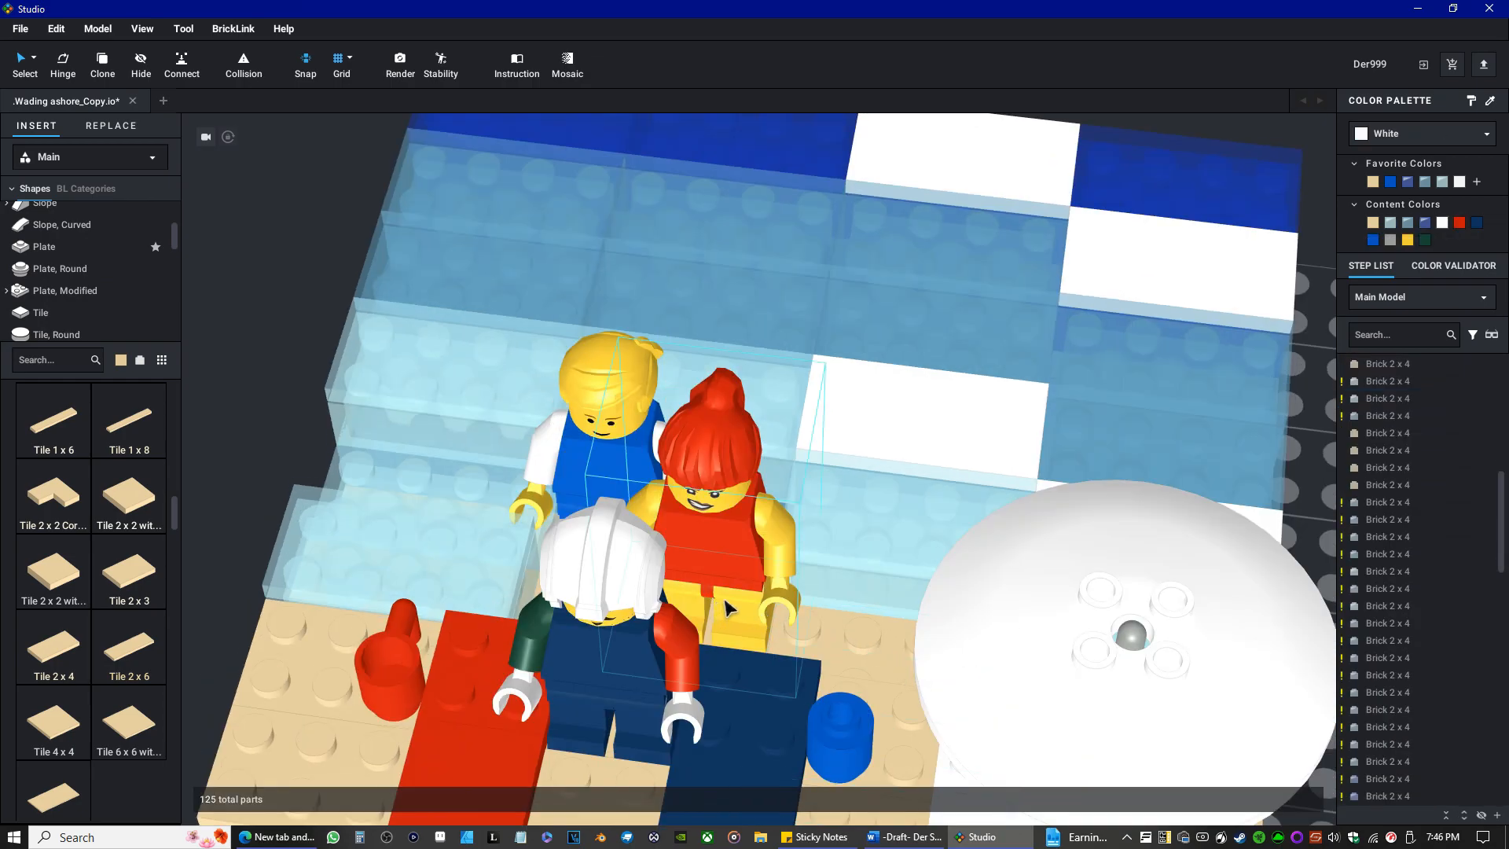
Move the red-haired minifigure into the newly opened gap behind the blue round brick, apart from the other two minifigures.
click(794, 606)
drag(794, 606, 893, 635)
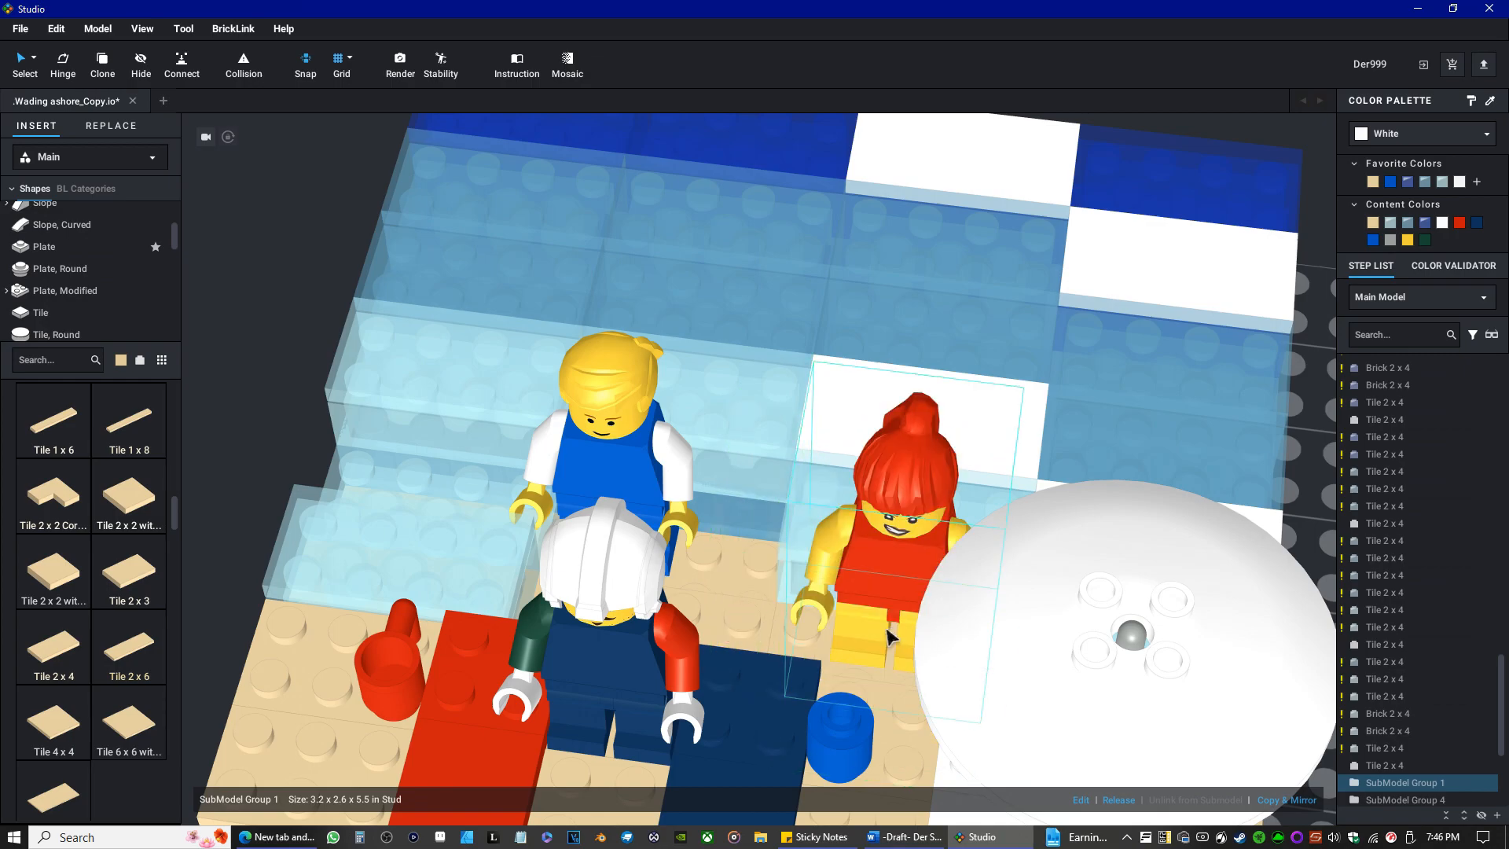
right_drag(893, 635, 917, 718)
scroll(896, 737, up, 3)
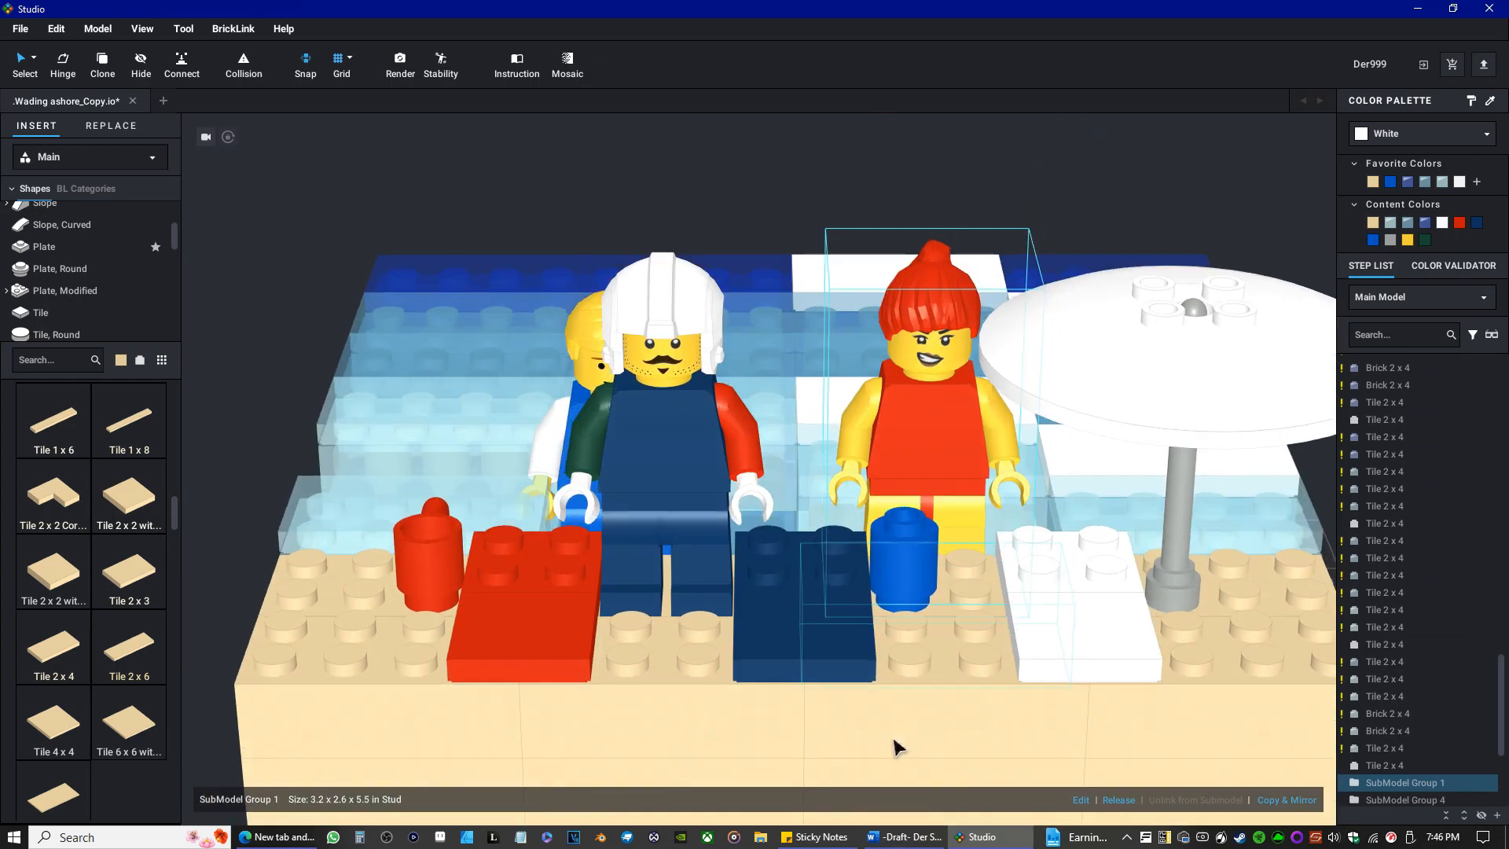
right_drag(841, 593, 758, 591)
scroll(808, 580, down, 3)
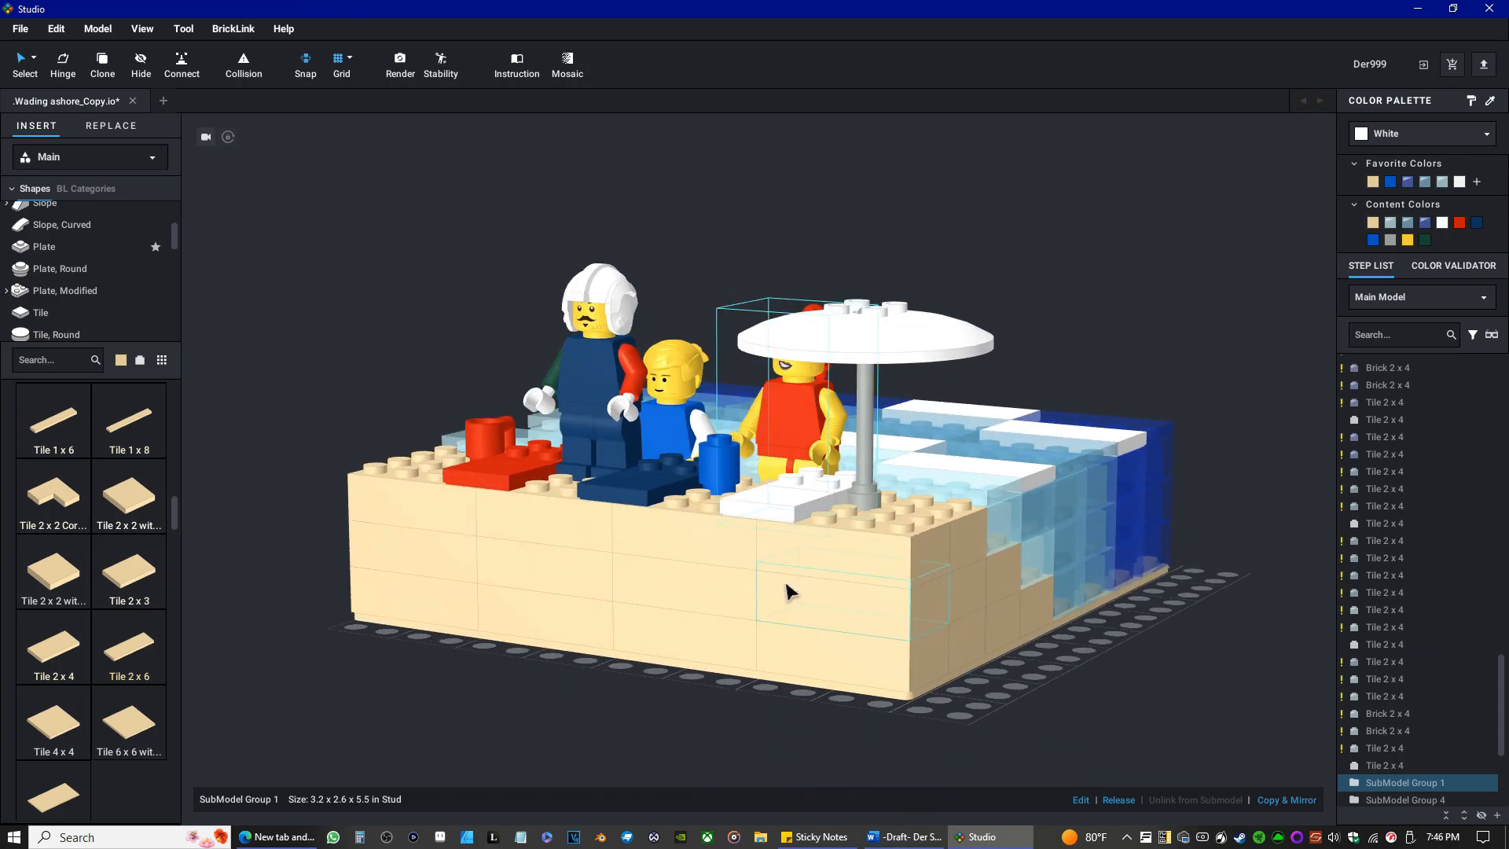
right_drag(738, 597, 696, 605)
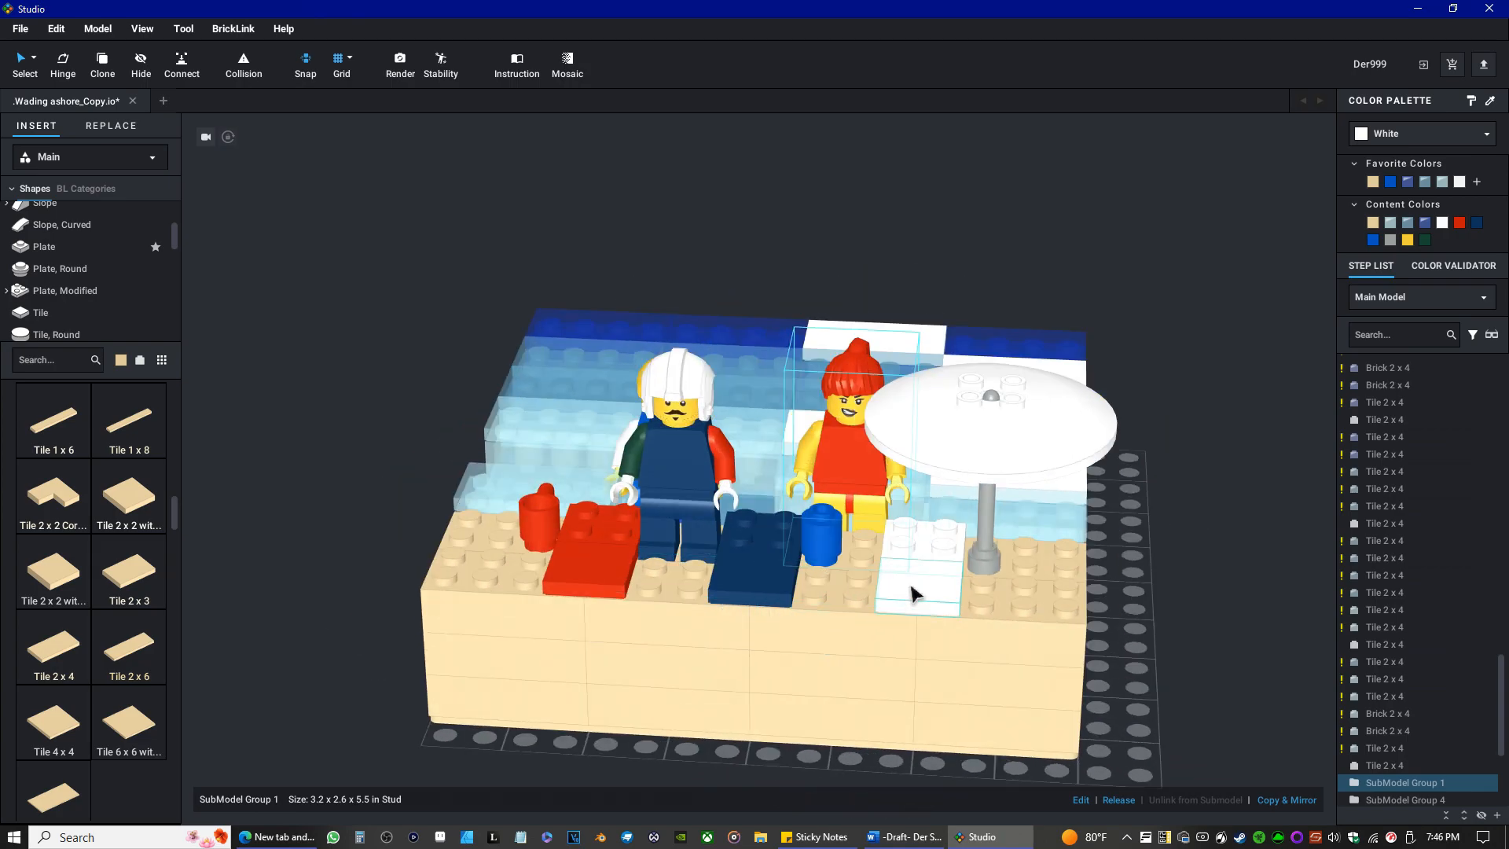
Move the Antenna 4H umbrella pole between the blue round brick and the white towel, and bring the white dish over to it.
drag(997, 578, 873, 570)
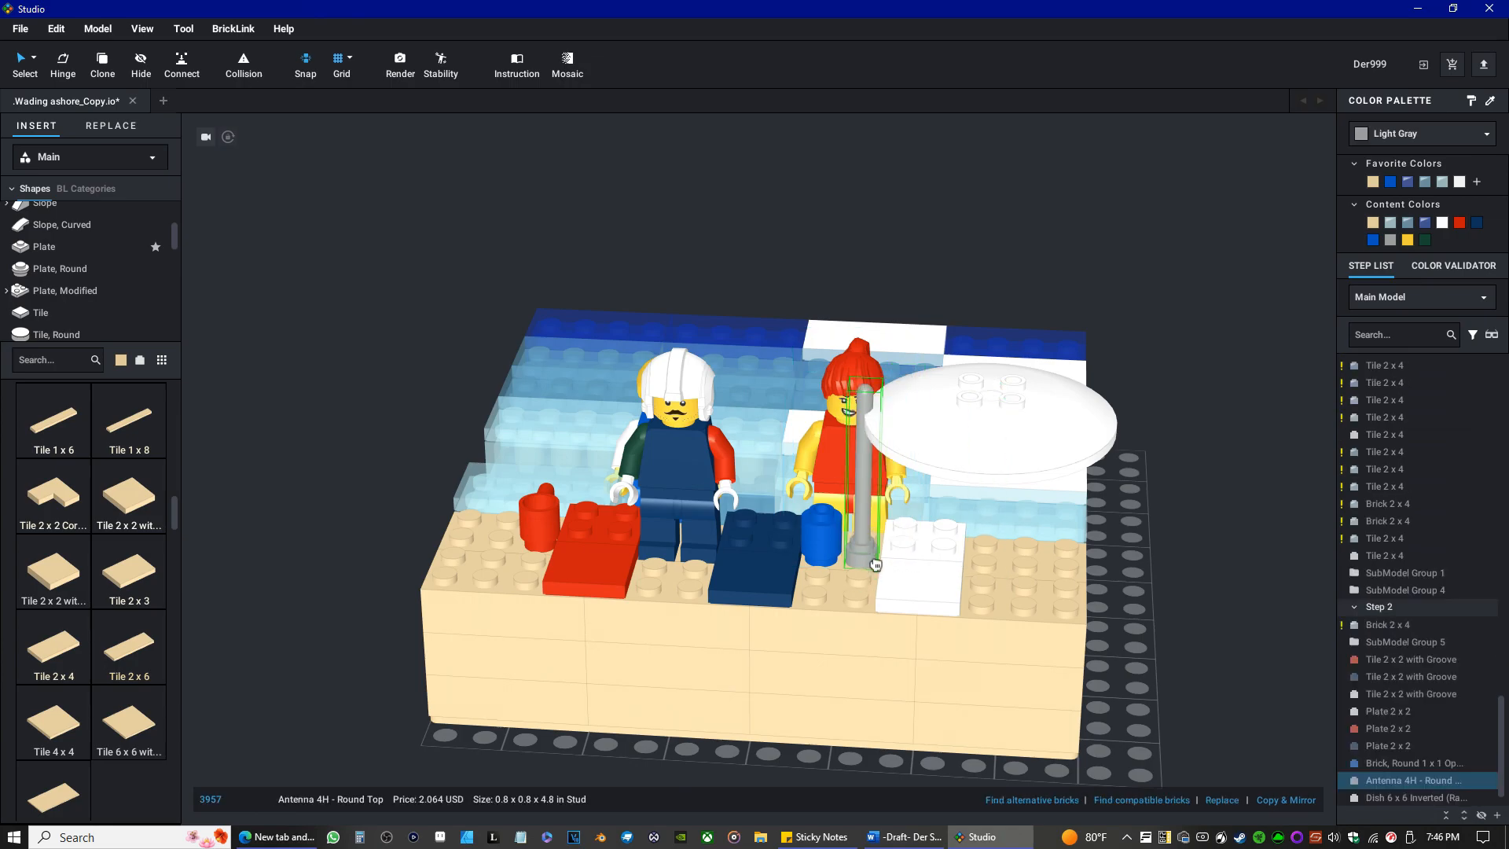
drag(994, 474, 877, 456)
right_drag(876, 456, 1004, 468)
drag(747, 401, 969, 262)
right_drag(970, 263, 1095, 249)
drag(595, 280, 467, 394)
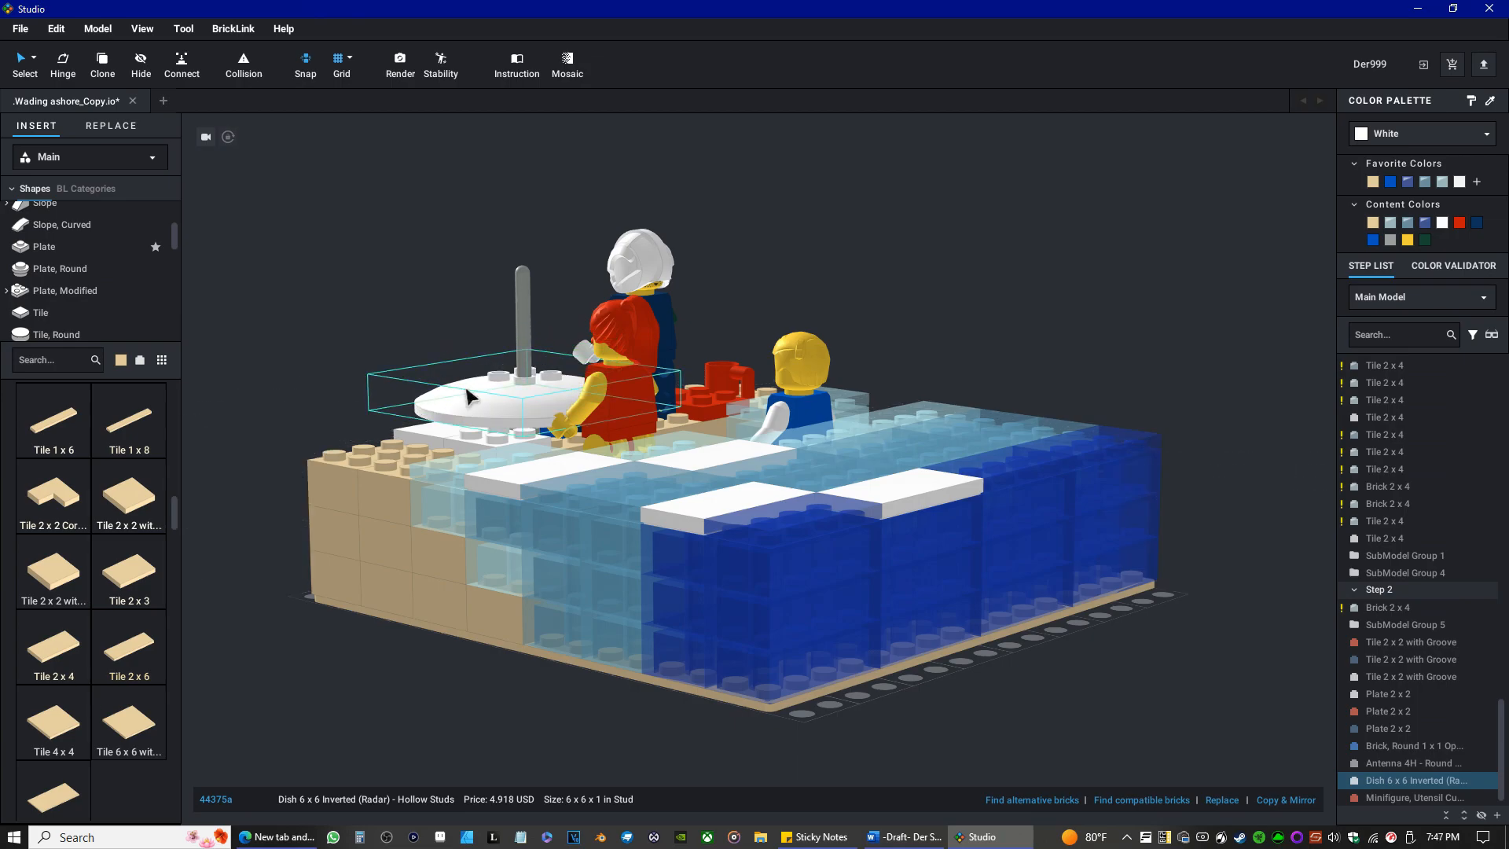
Raise the white Dish 6 x 6 to a height of 100.0 above the relocated pole.
click(511, 353)
drag(523, 334, 534, 224)
right_drag(691, 299, 668, 344)
right_drag(941, 561, 864, 533)
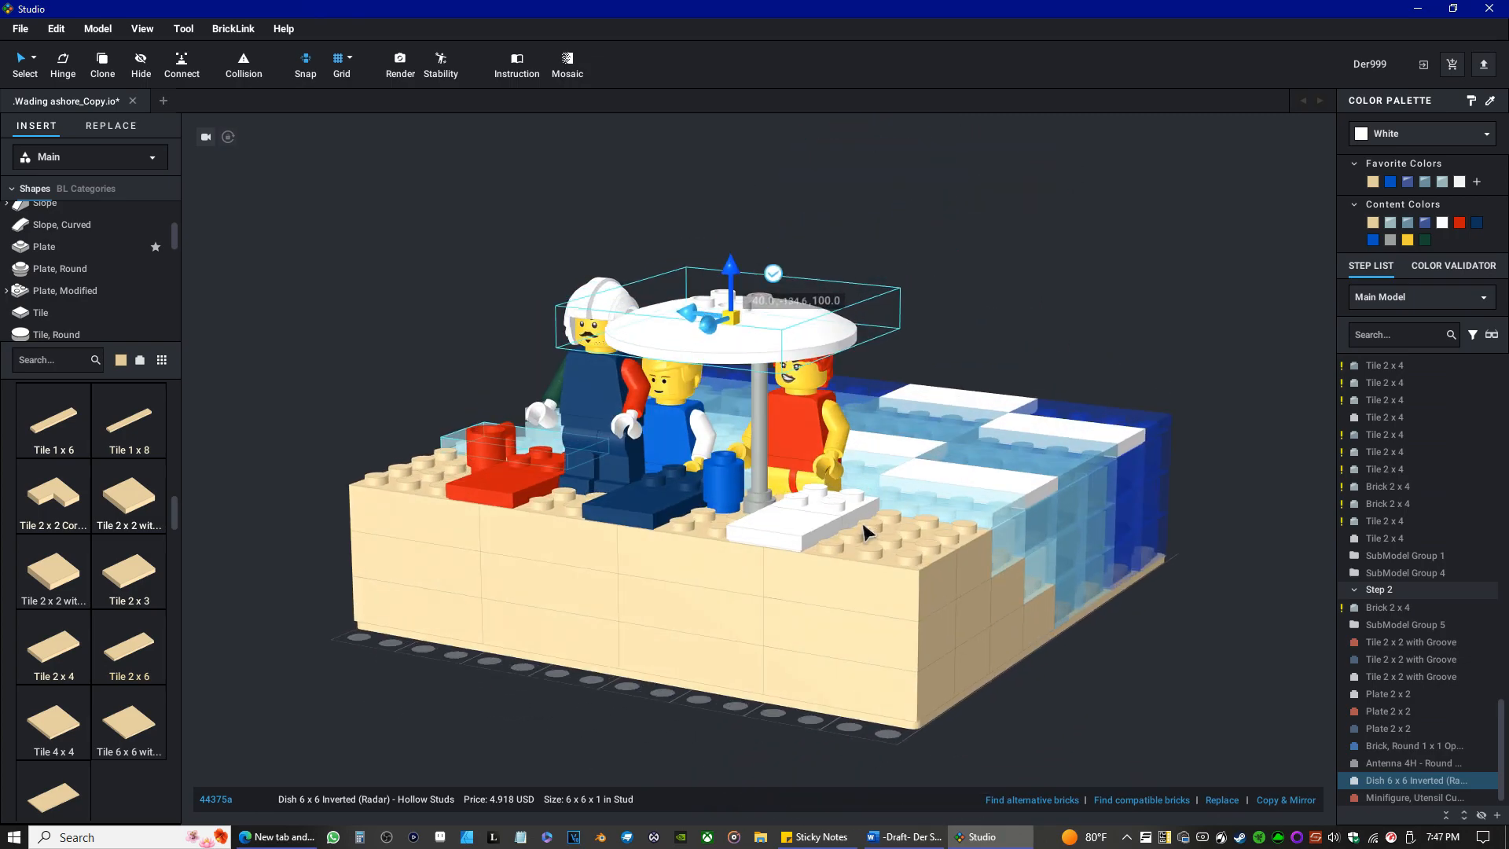
scroll(707, 535, up, 3)
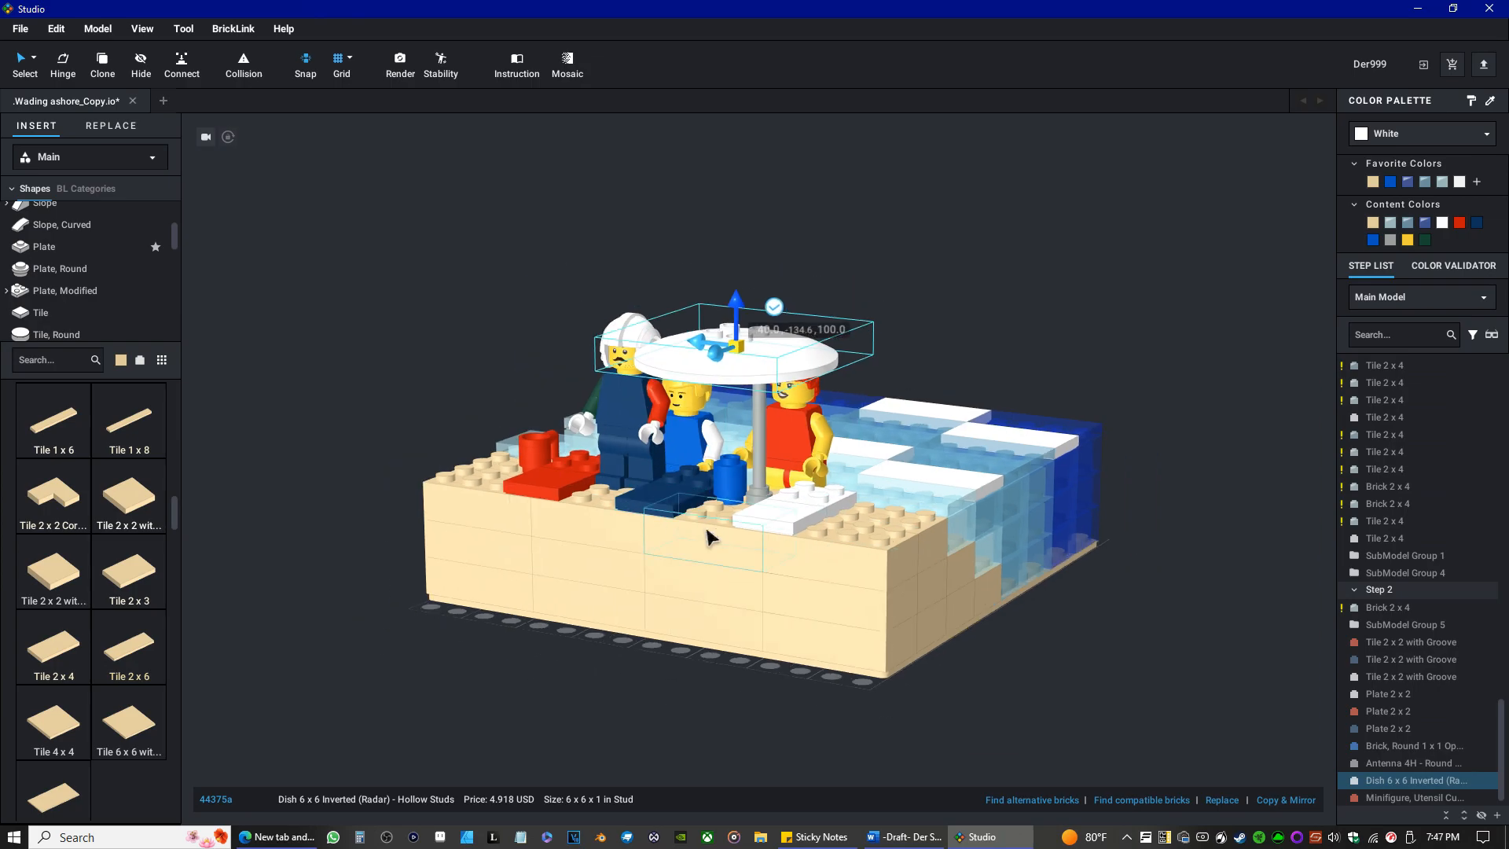
mouse_move(708, 535)
right_down()
mouse_move(698, 512)
mouse_move(725, 489)
mouse_move(700, 539)
right_up()
drag(681, 464, 751, 475)
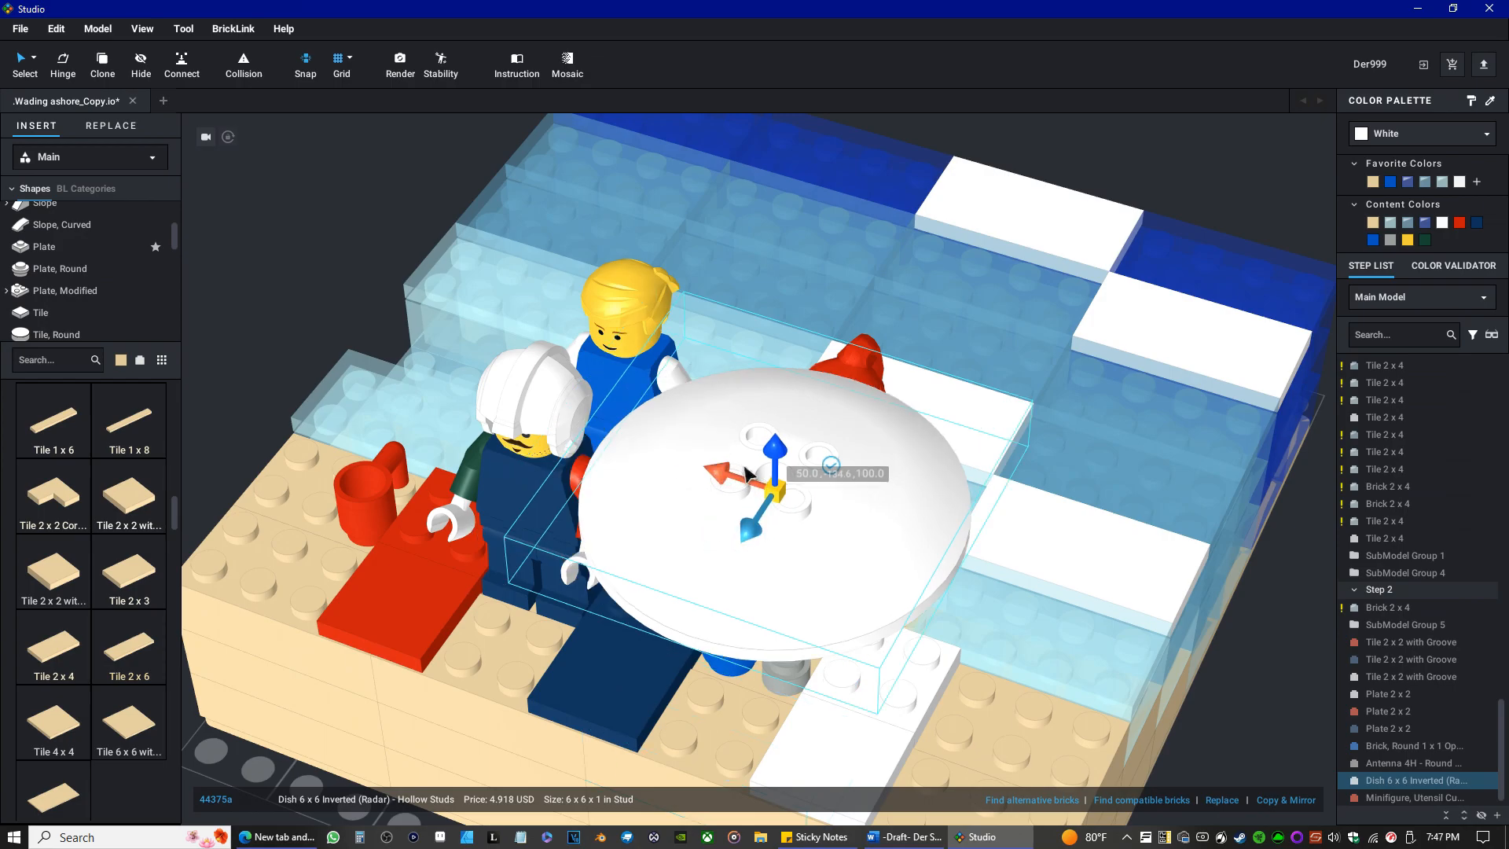
Seat the white dish on the tip of the relocated pole at 50.0, -122.6, 90.0.
right_drag(874, 717, 936, 636)
scroll(927, 664, down, 3)
drag(914, 154, 914, 188)
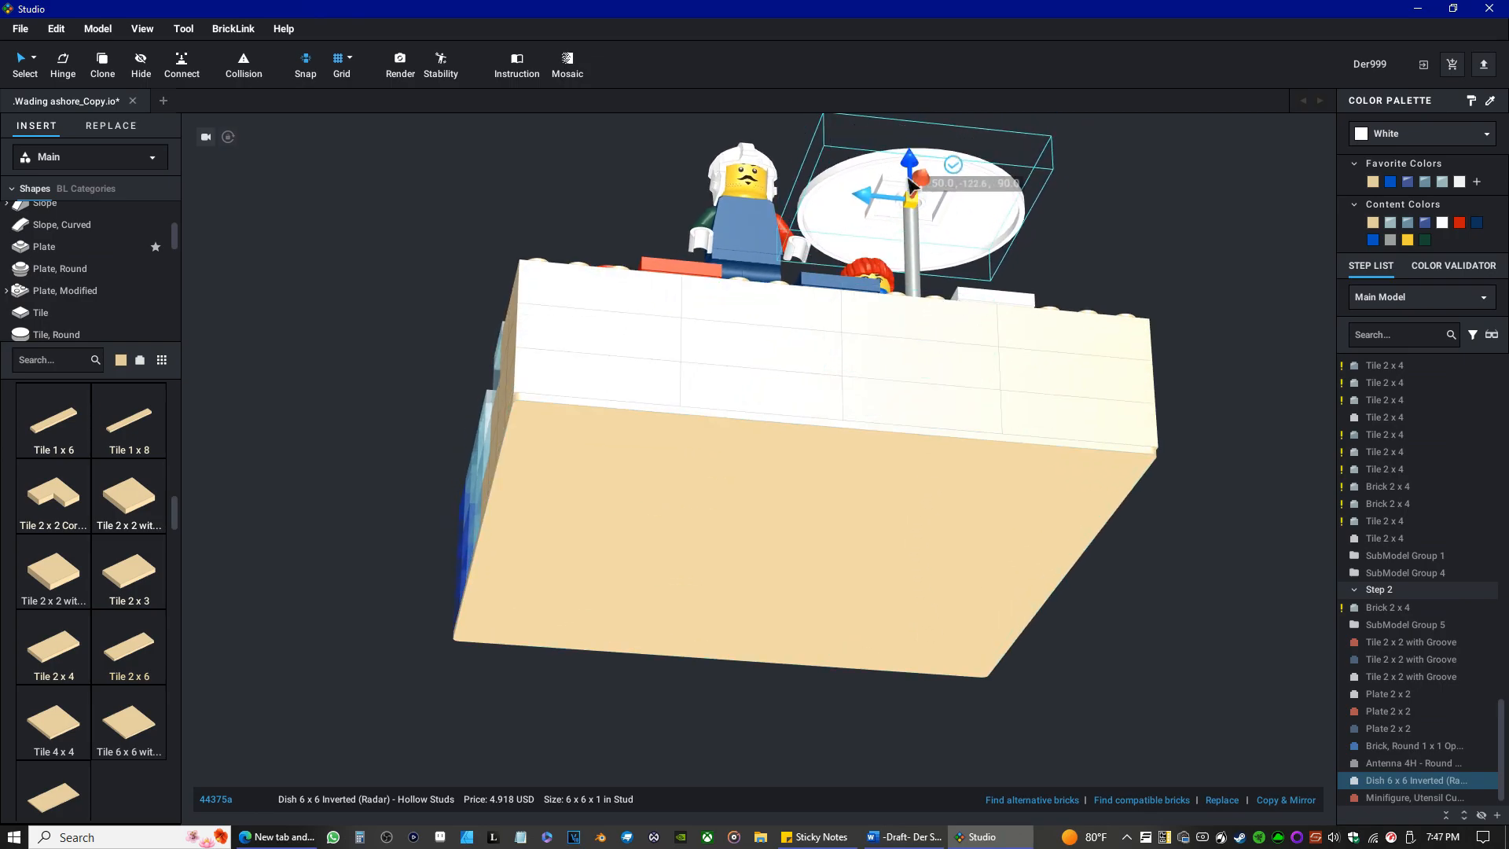
right_drag(938, 363, 923, 404)
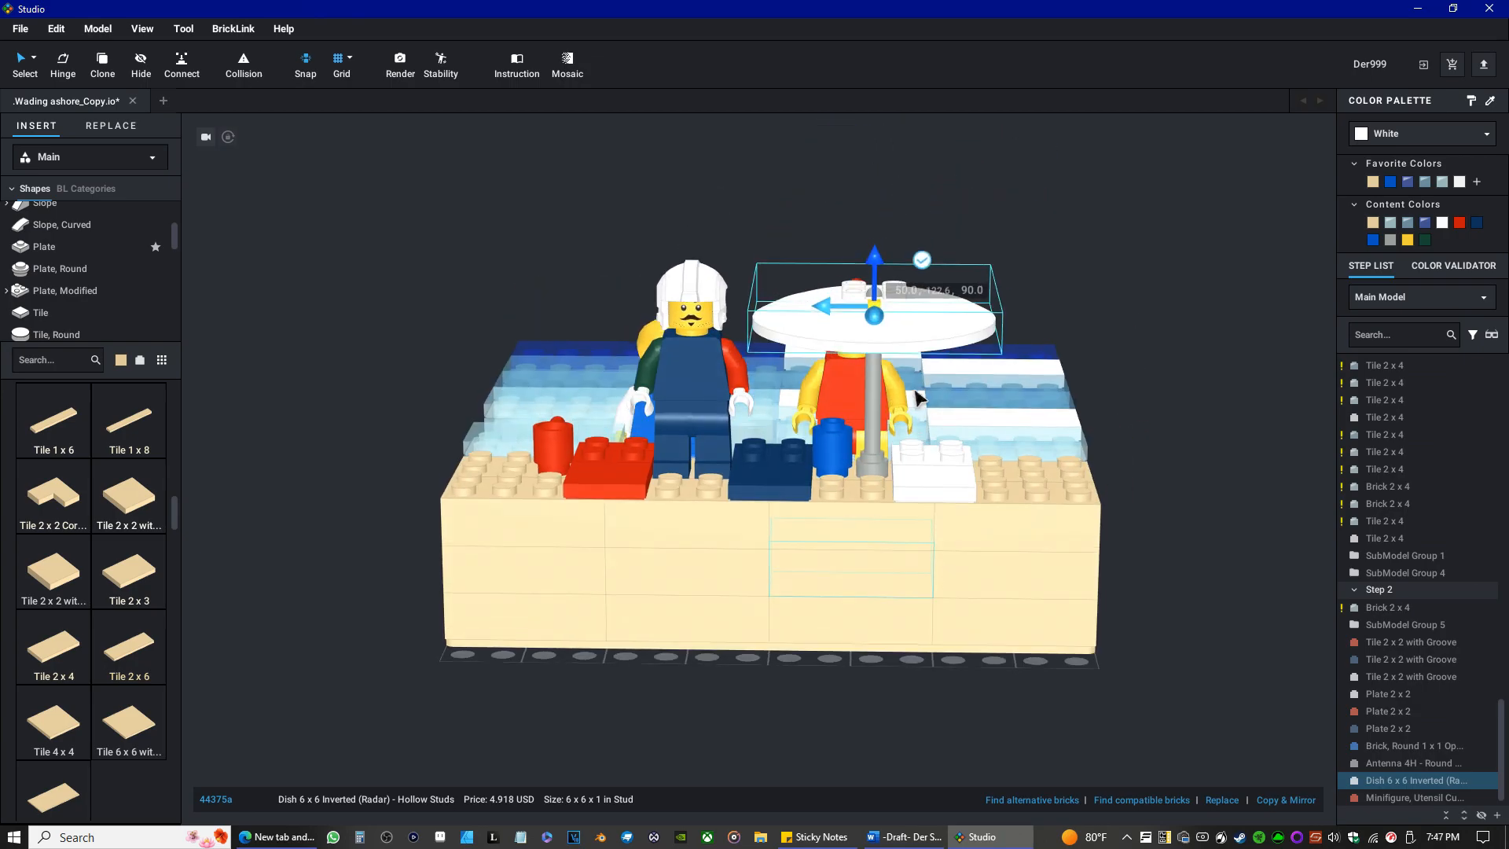
scroll(943, 369, up, 2)
mouse_move(794, 610)
right_down()
mouse_move(823, 600)
mouse_move(799, 610)
right_up()
scroll(820, 600, up, 2)
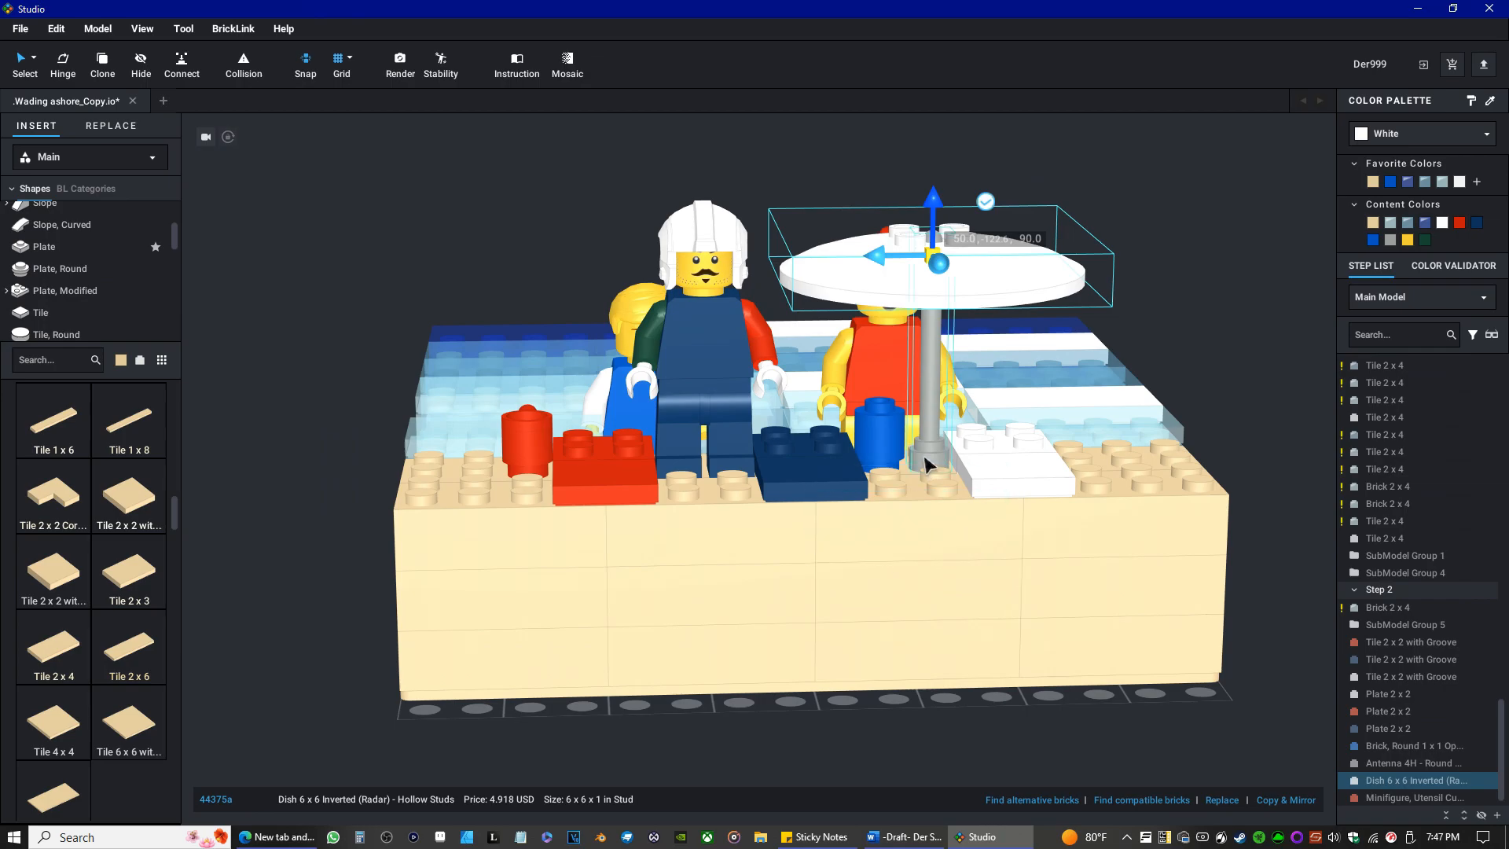
Move the umbrella pole and its white dish to the other side of the white towel, away from the blue round brick.
drag(926, 464, 1082, 453)
drag(961, 253, 1089, 243)
right_drag(958, 299, 1124, 385)
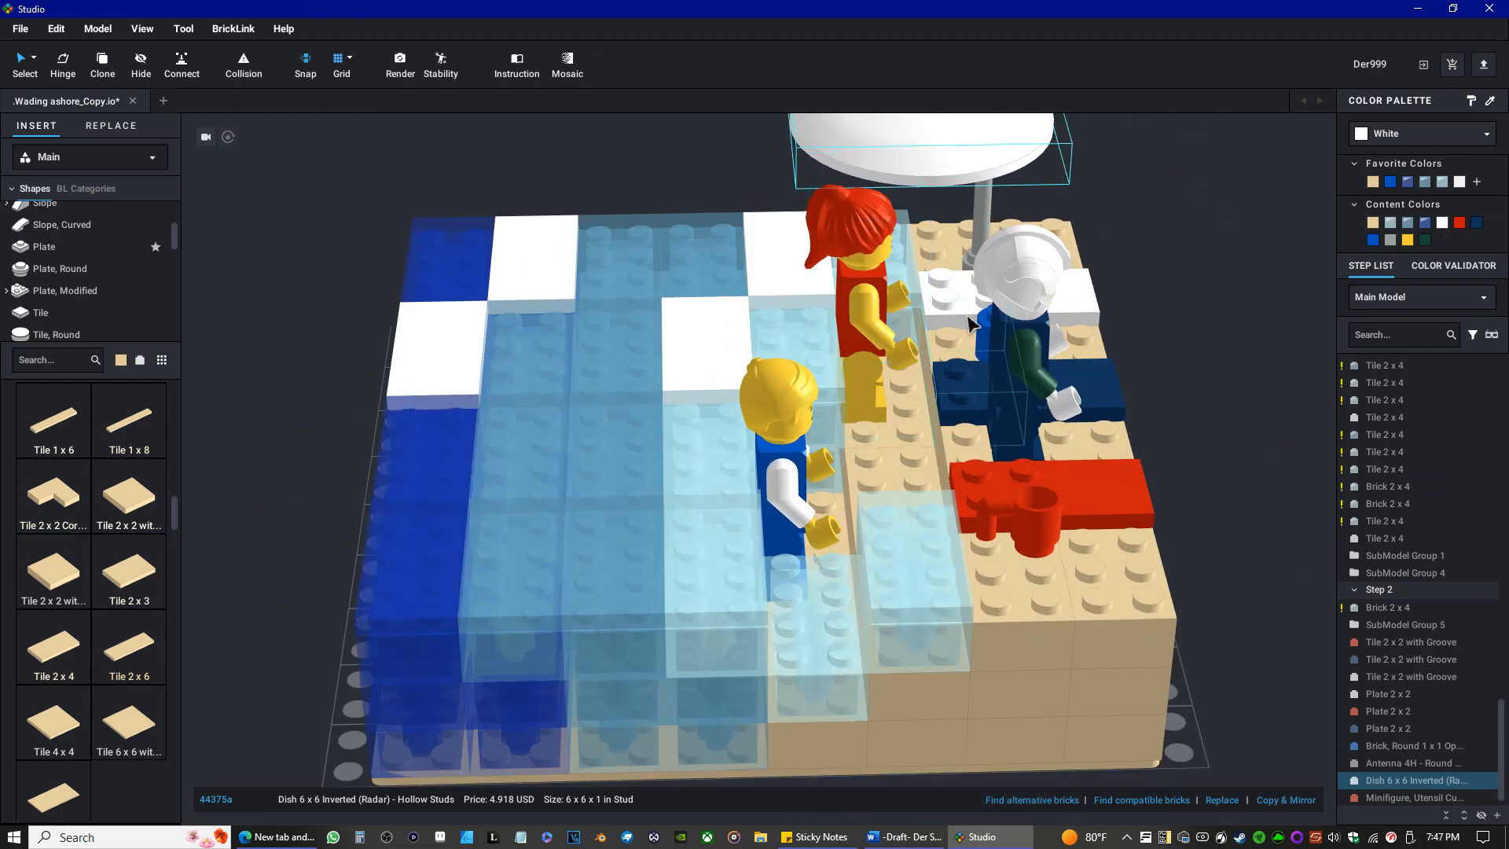
Centre the white dish on top of the pole at 110.0, -126.0, 90.0.
scroll(940, 234, down, 4)
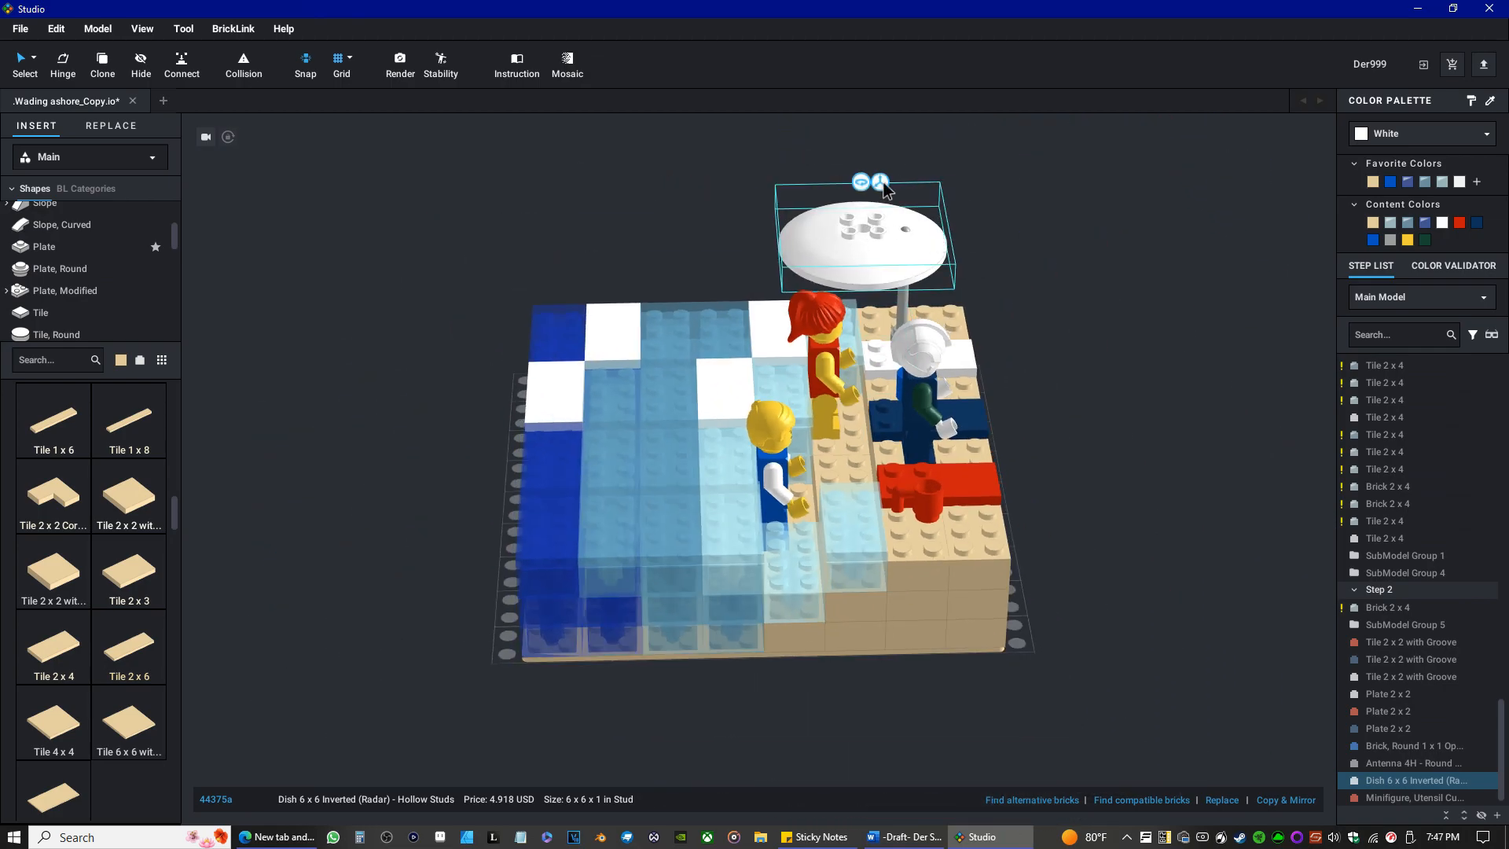
click(881, 183)
drag(918, 234, 961, 234)
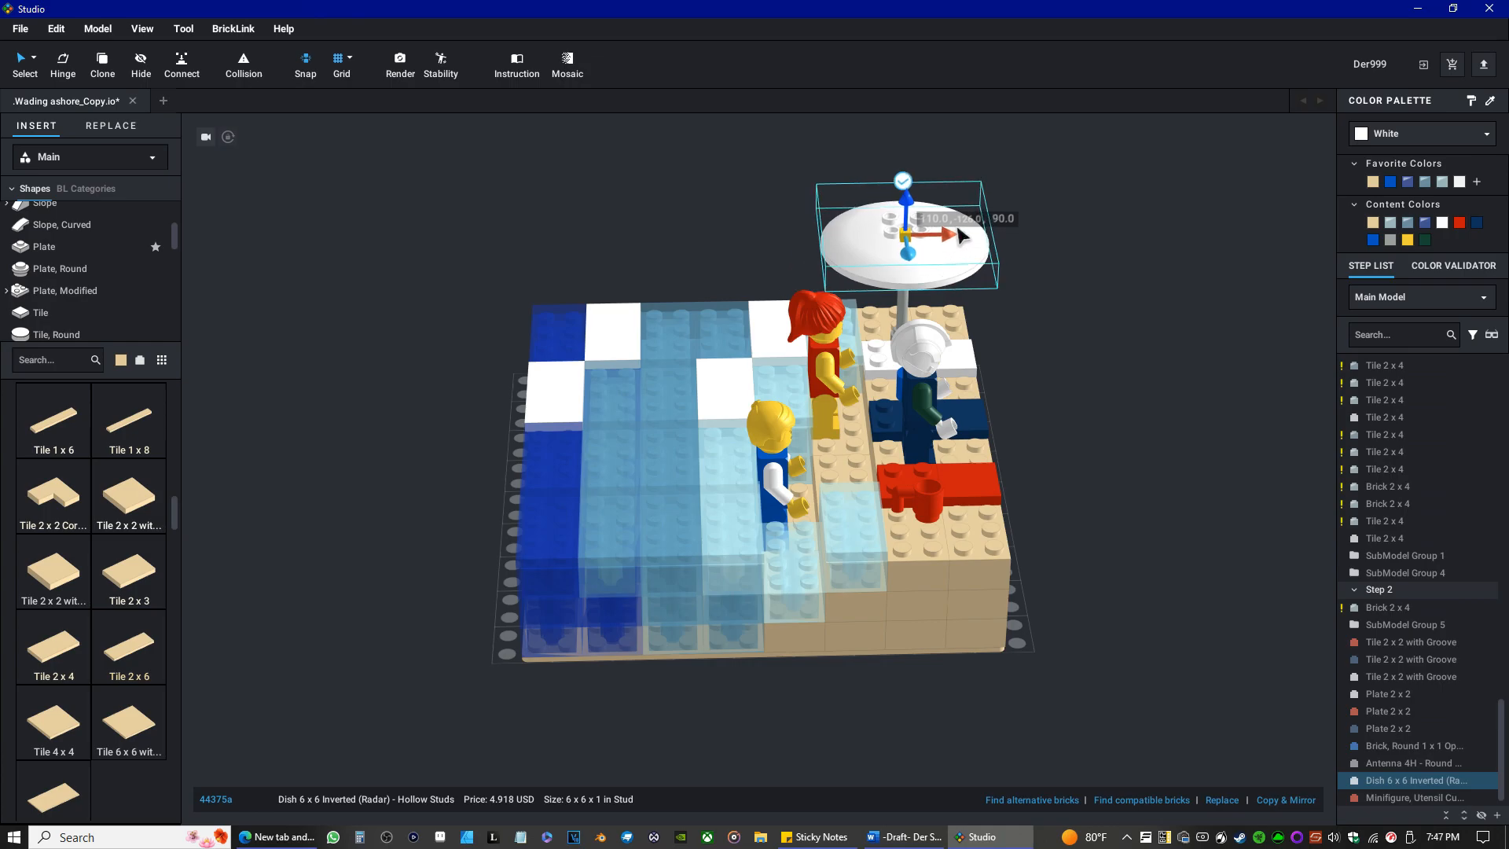
right_drag(1066, 352, 969, 334)
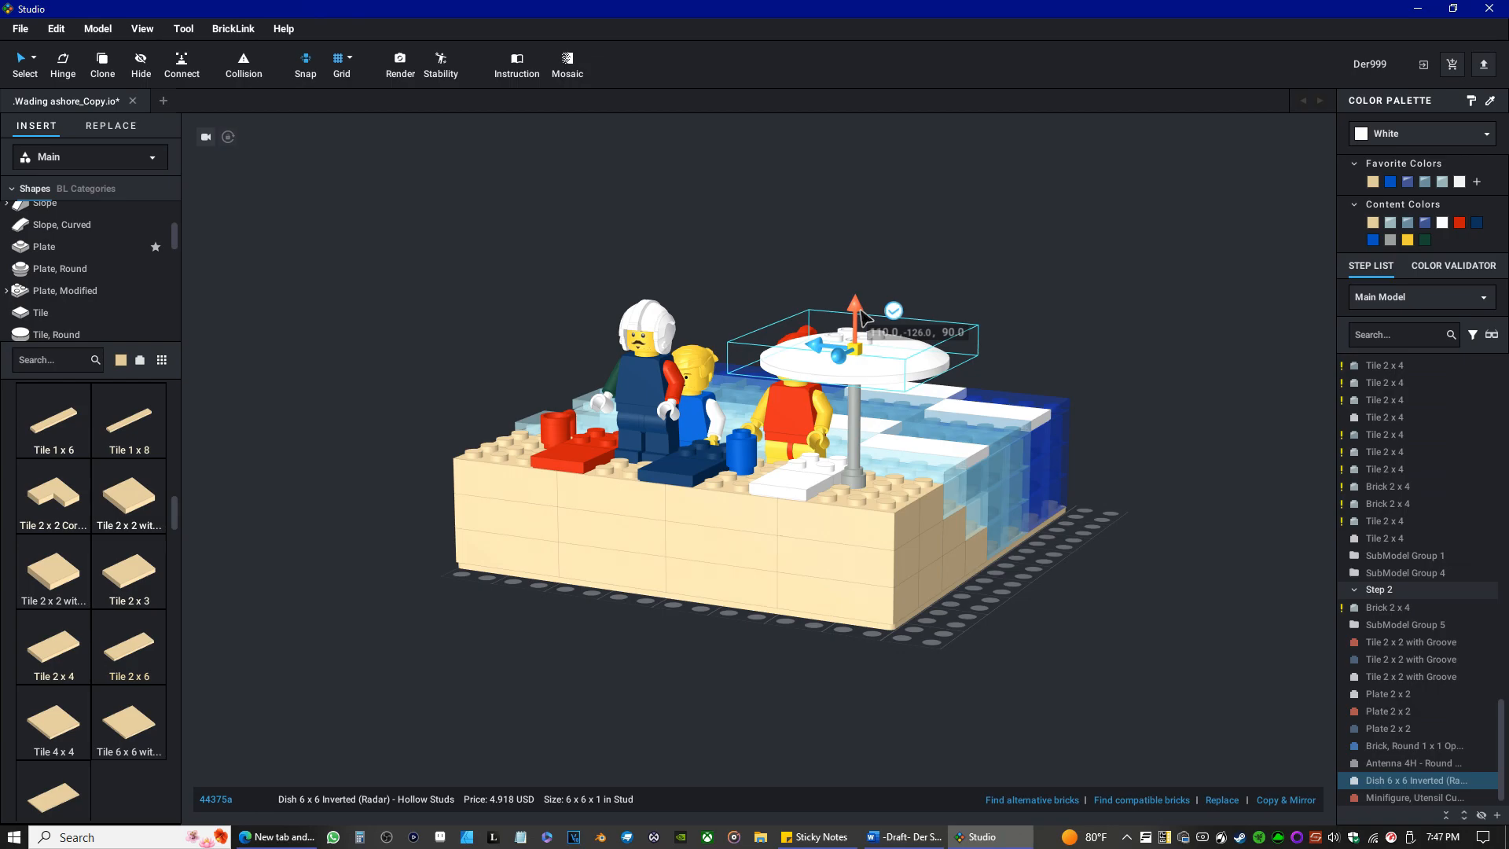
click(1095, 388)
Rotate the red utensil cup on the sand so its handle points away from the red towel.
right_drag(1095, 388, 936, 333)
scroll(602, 469, up, 3)
scroll(602, 465, up, 1)
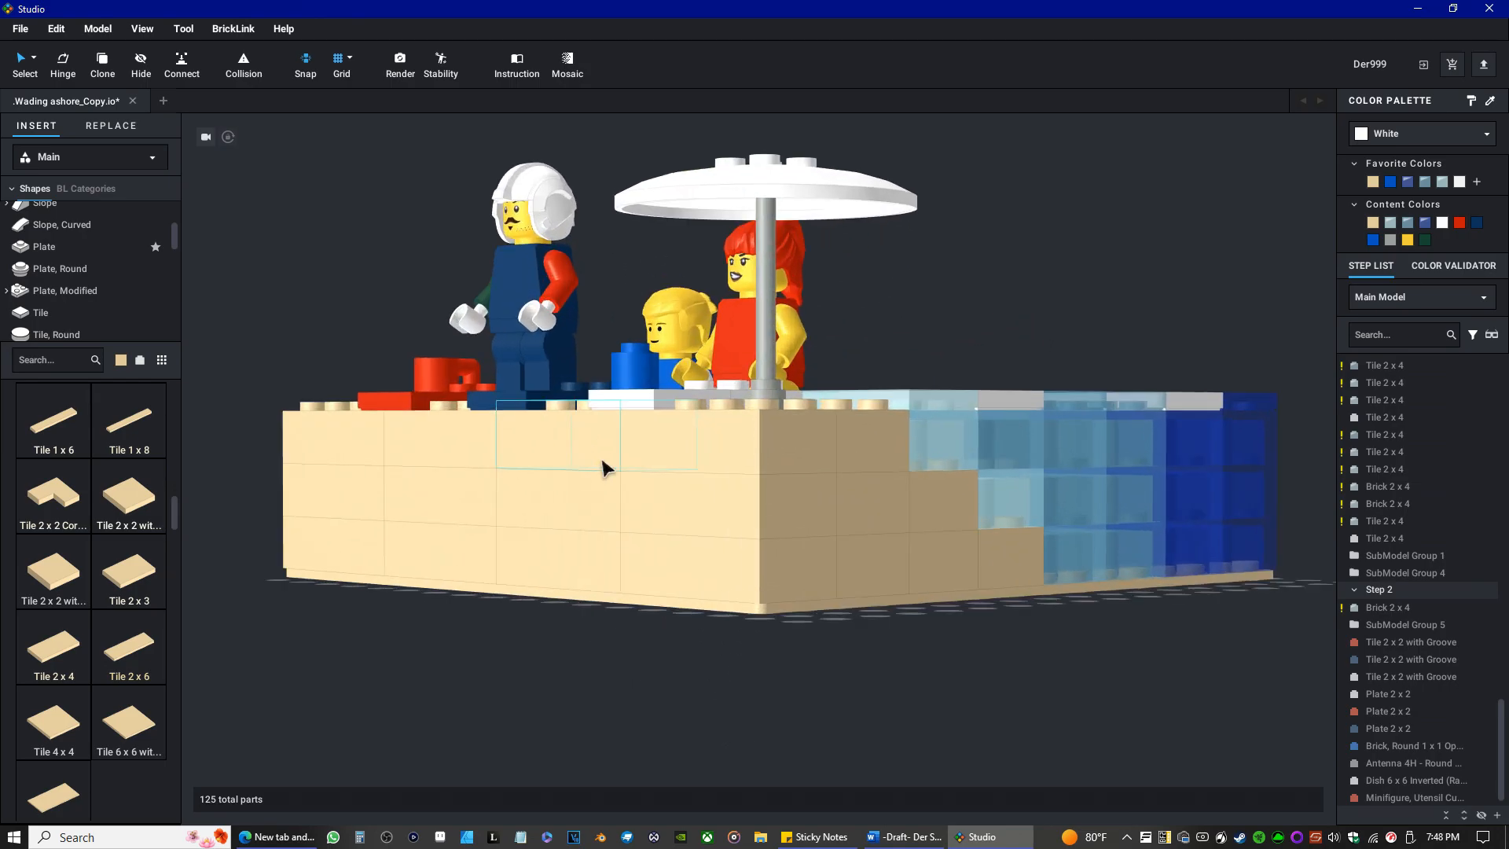
right_drag(506, 502, 519, 541)
right_drag(324, 539, 403, 525)
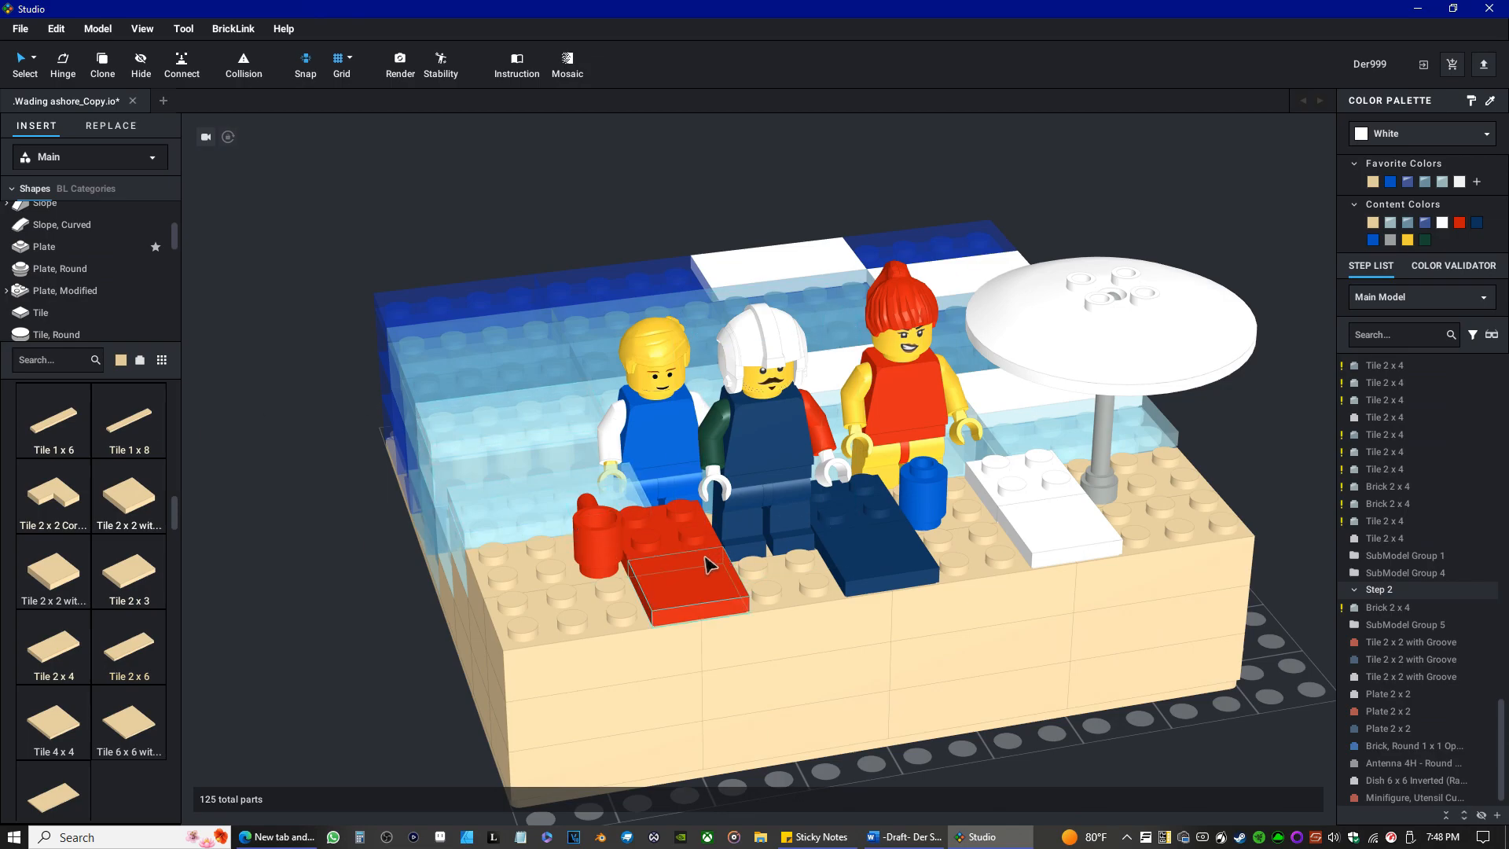
mouse_move(702, 564)
right_down()
mouse_move(647, 555)
mouse_move(721, 545)
mouse_move(703, 564)
right_up()
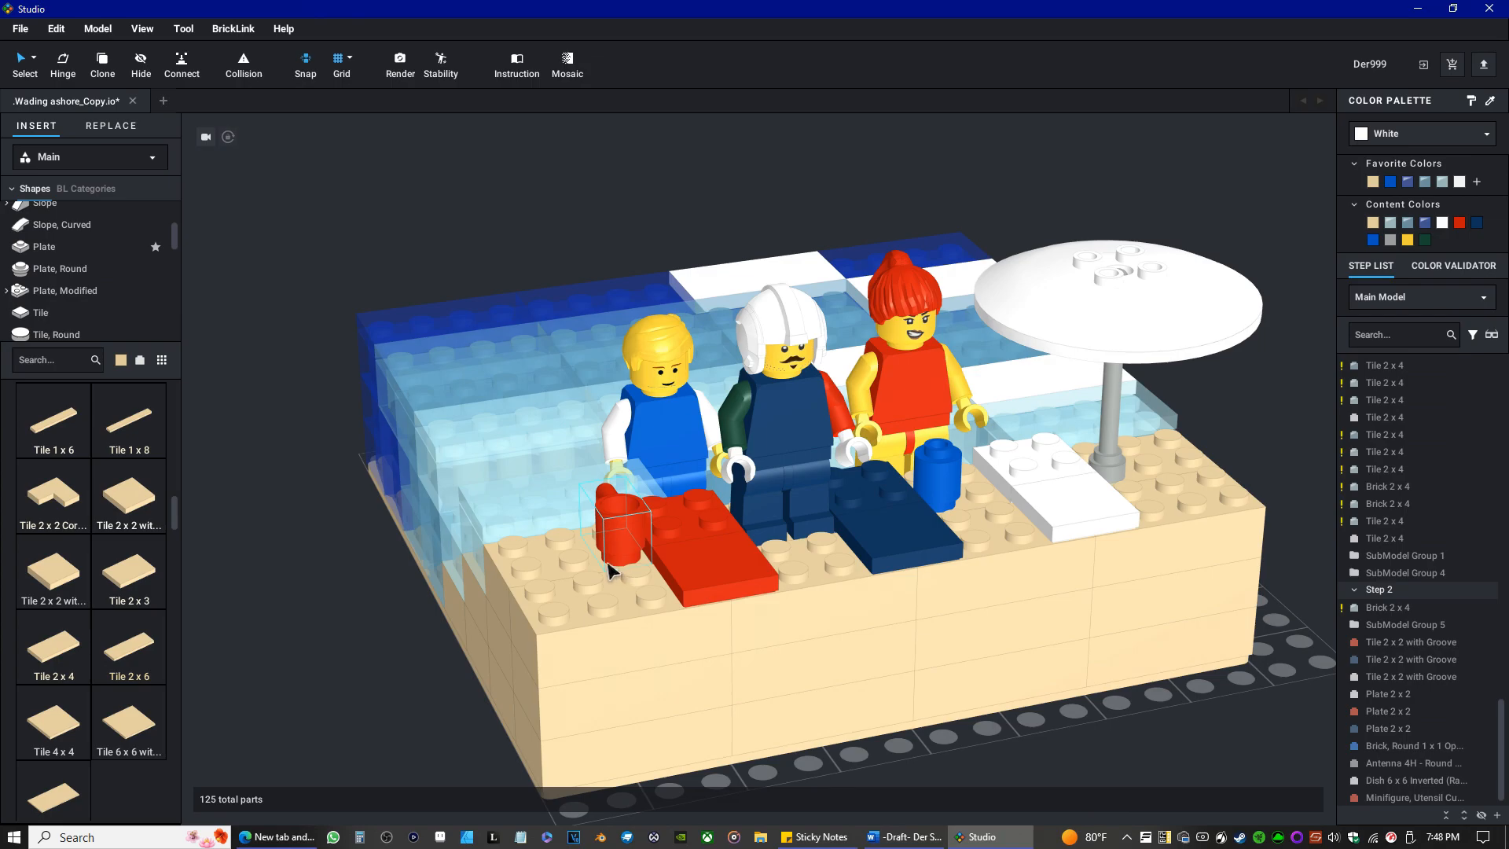
click(618, 539)
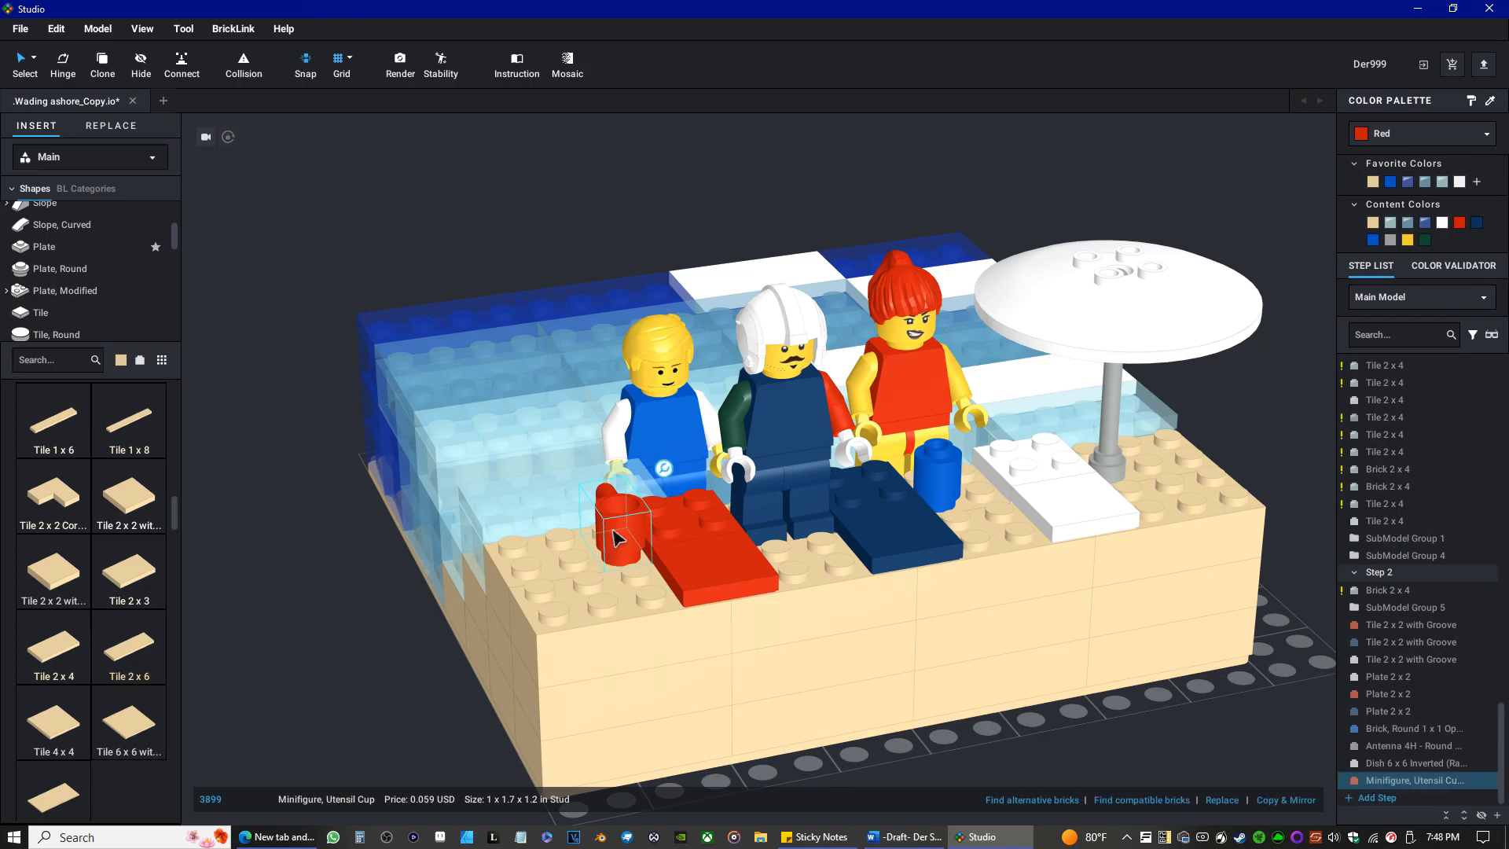
click(667, 471)
drag(603, 545, 475, 594)
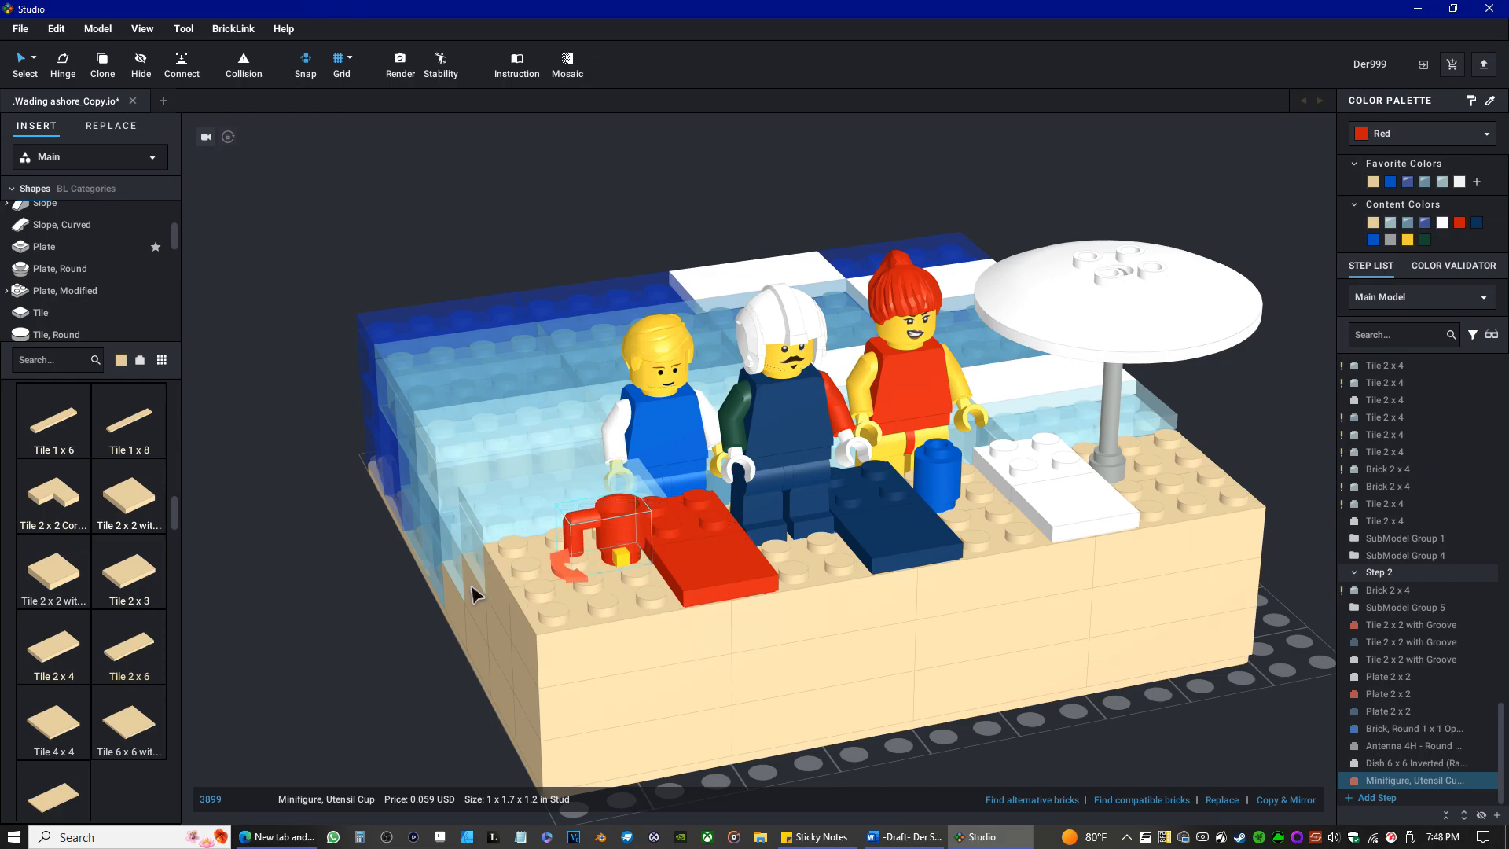
click(552, 562)
click(615, 537)
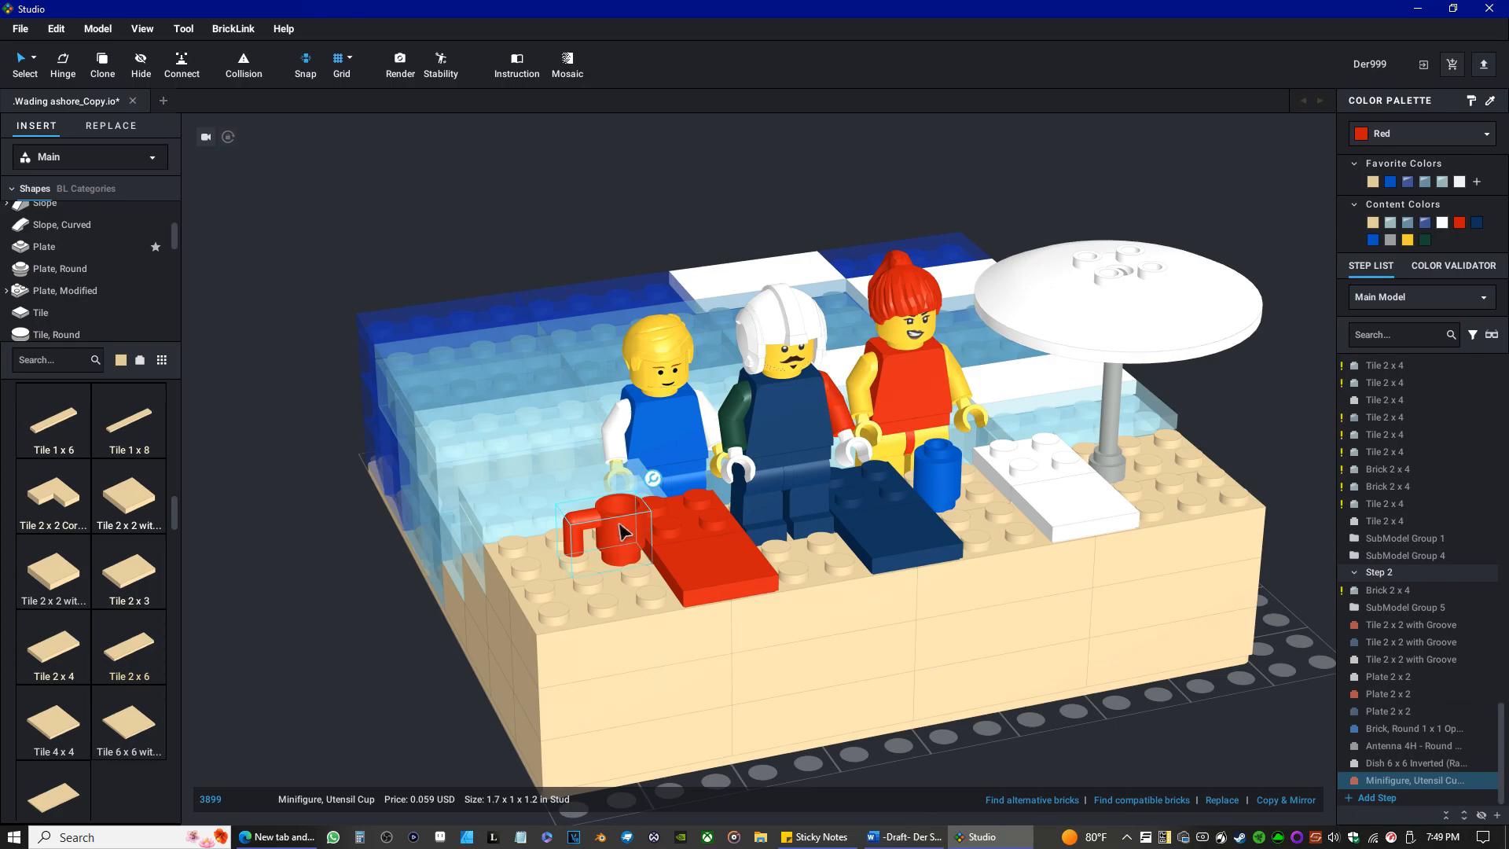
click(652, 481)
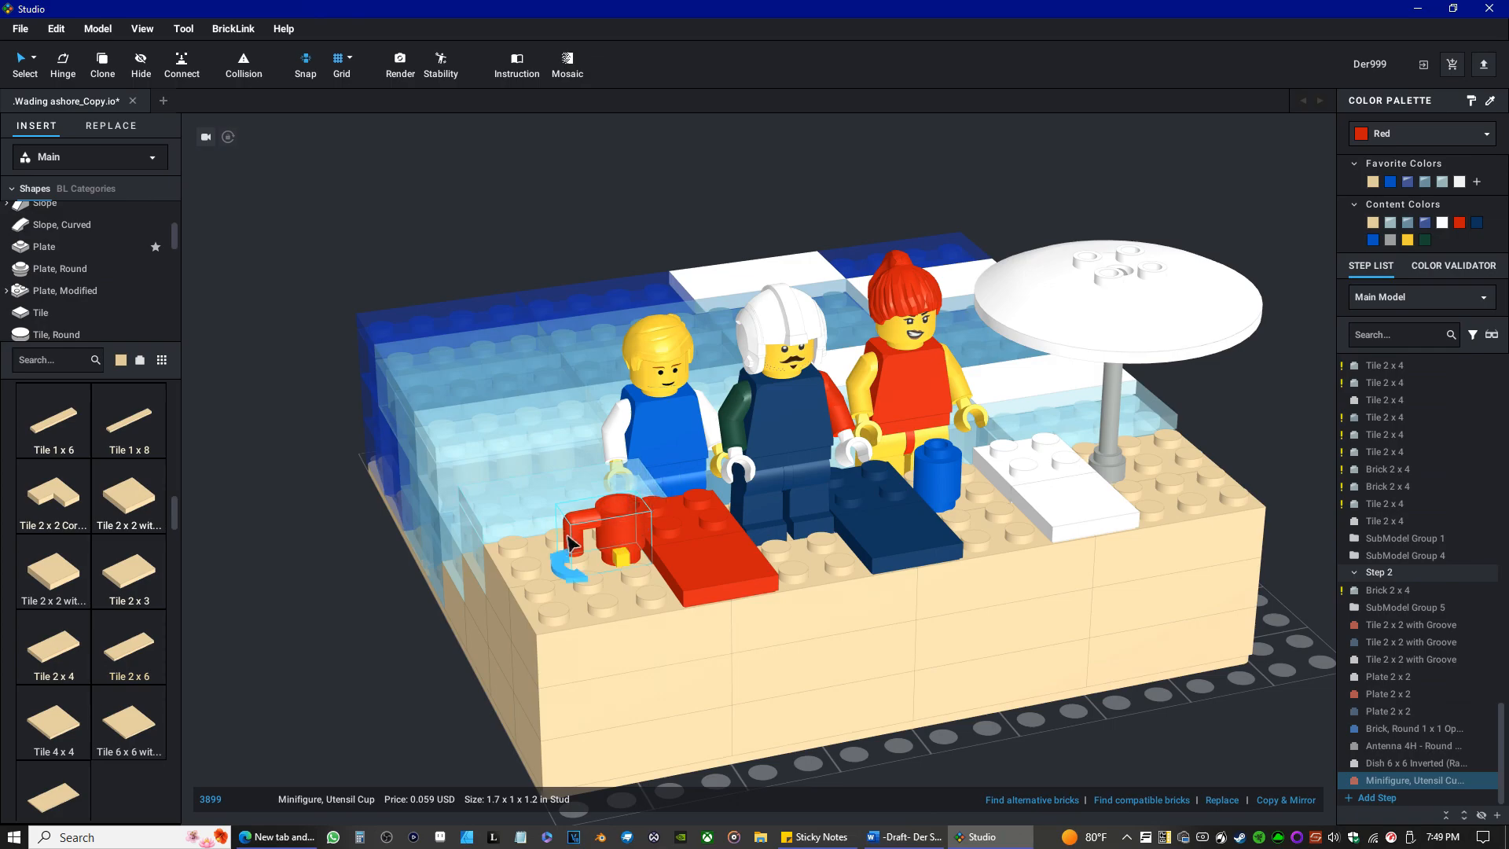
drag(564, 565, 550, 569)
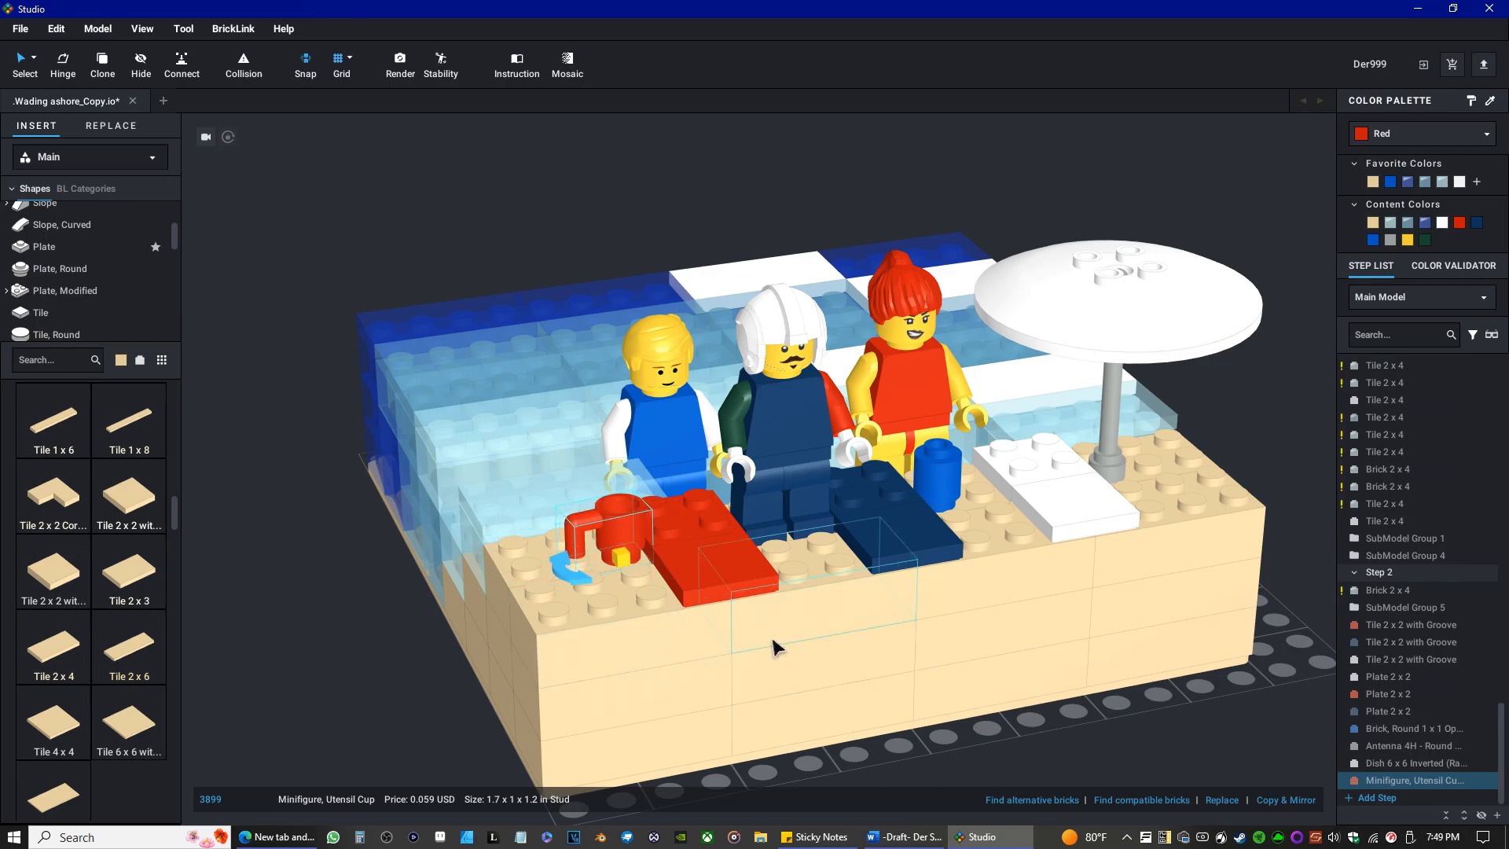
Save the Wading ashore_Copy.io model.
mouse_move(1054, 629)
right_down()
mouse_move(1061, 606)
mouse_move(1041, 610)
right_up()
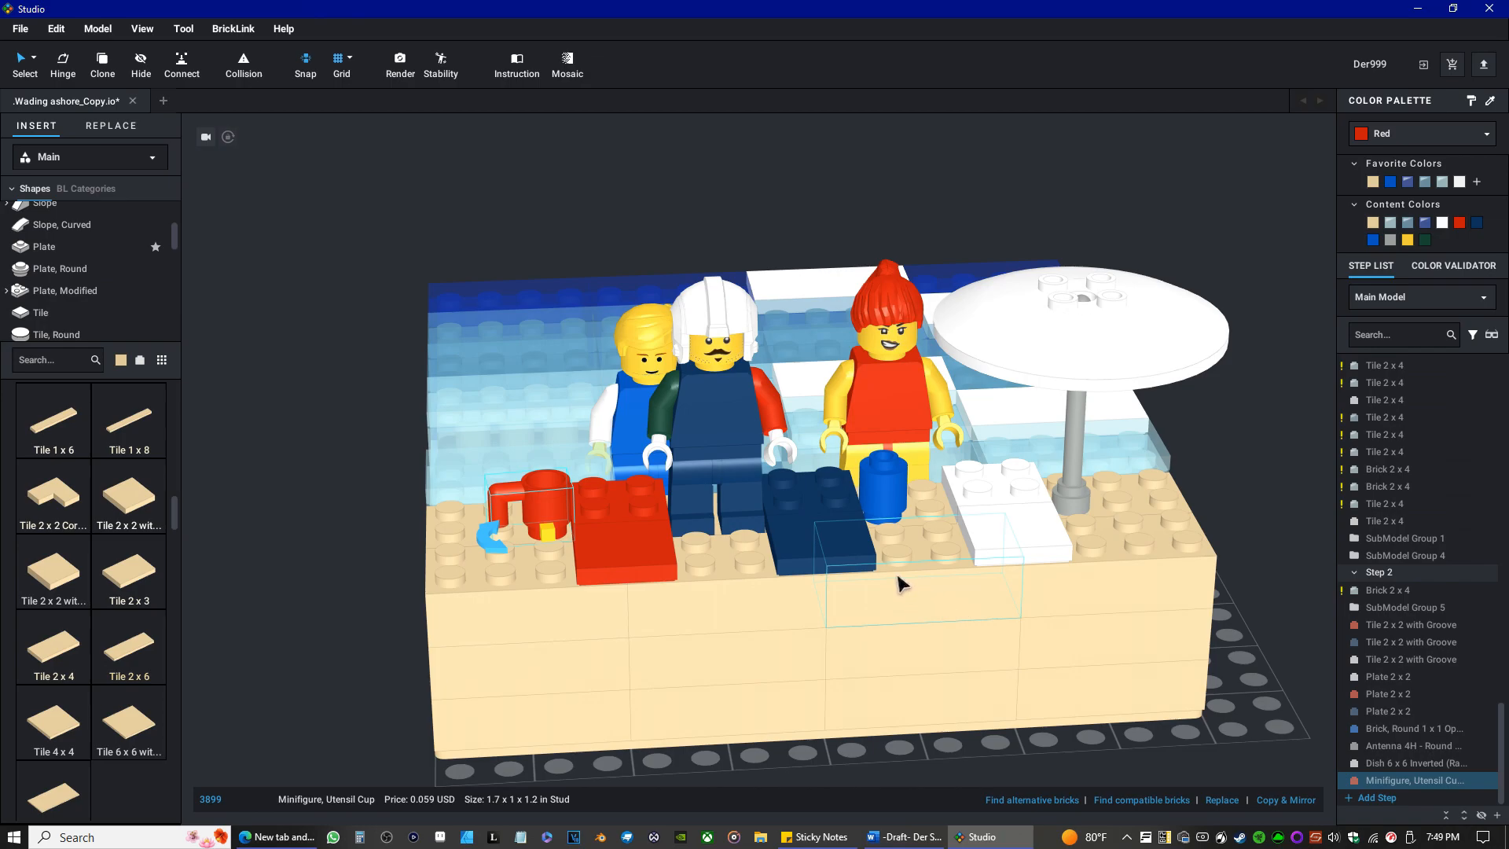
scroll(901, 583, up, 3)
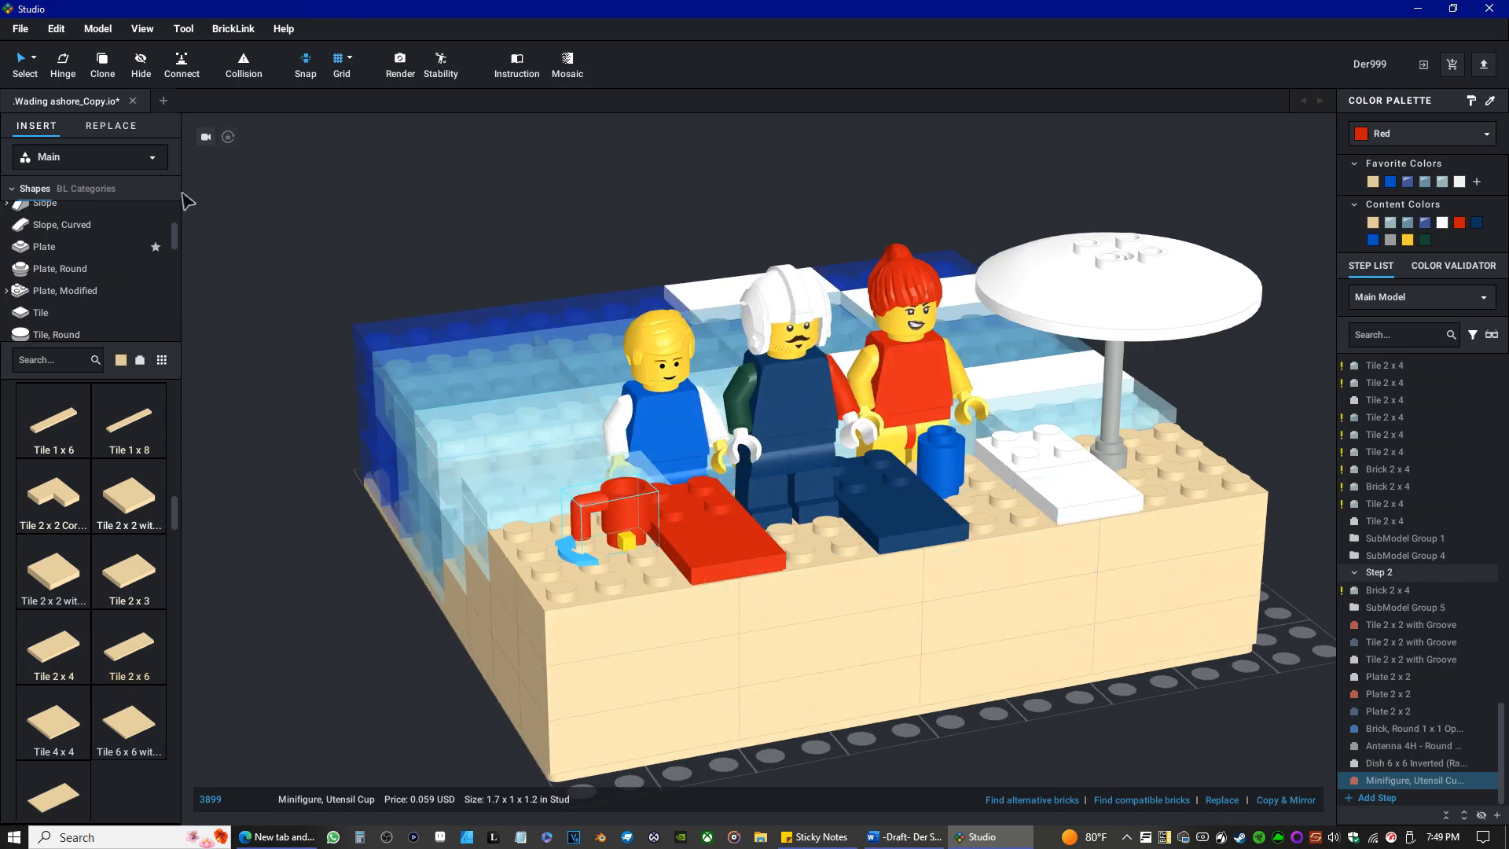
click(26, 30)
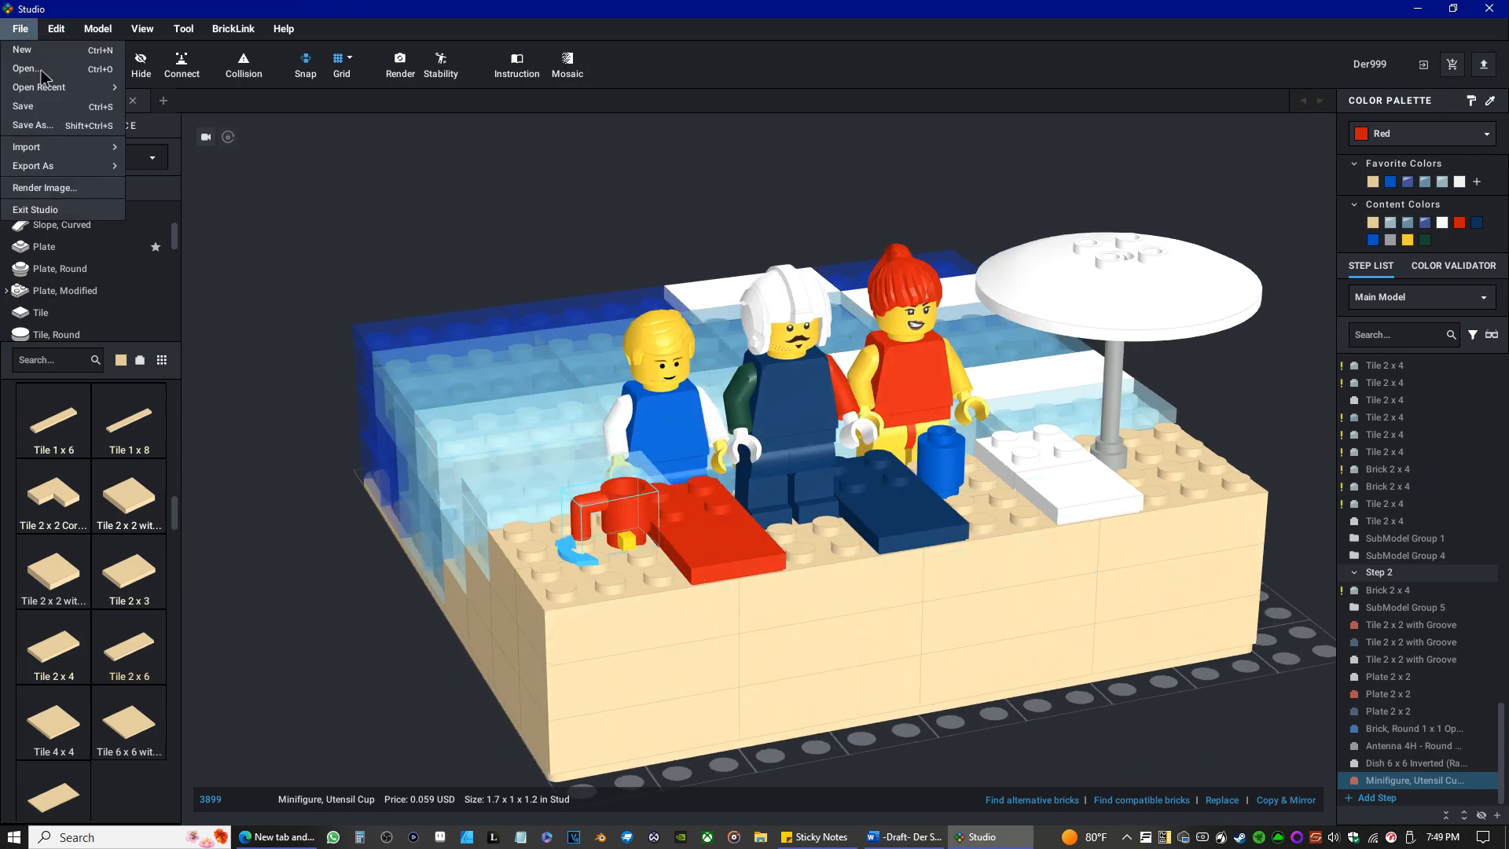
click(38, 114)
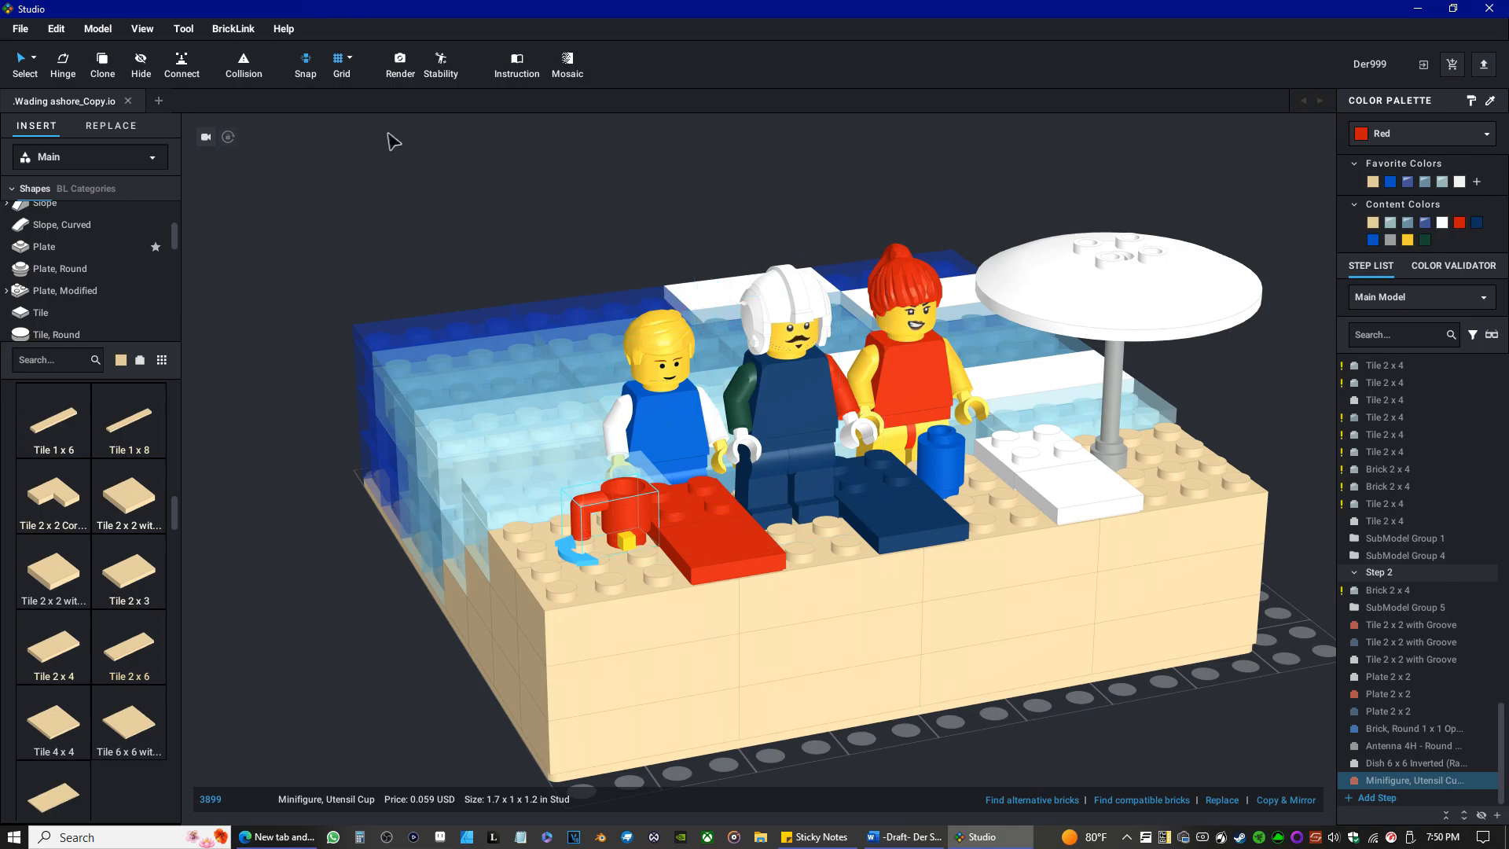
Run the collision and stability checks on the whole model, examine the highlighted parts, and close the stability results.
click(401, 70)
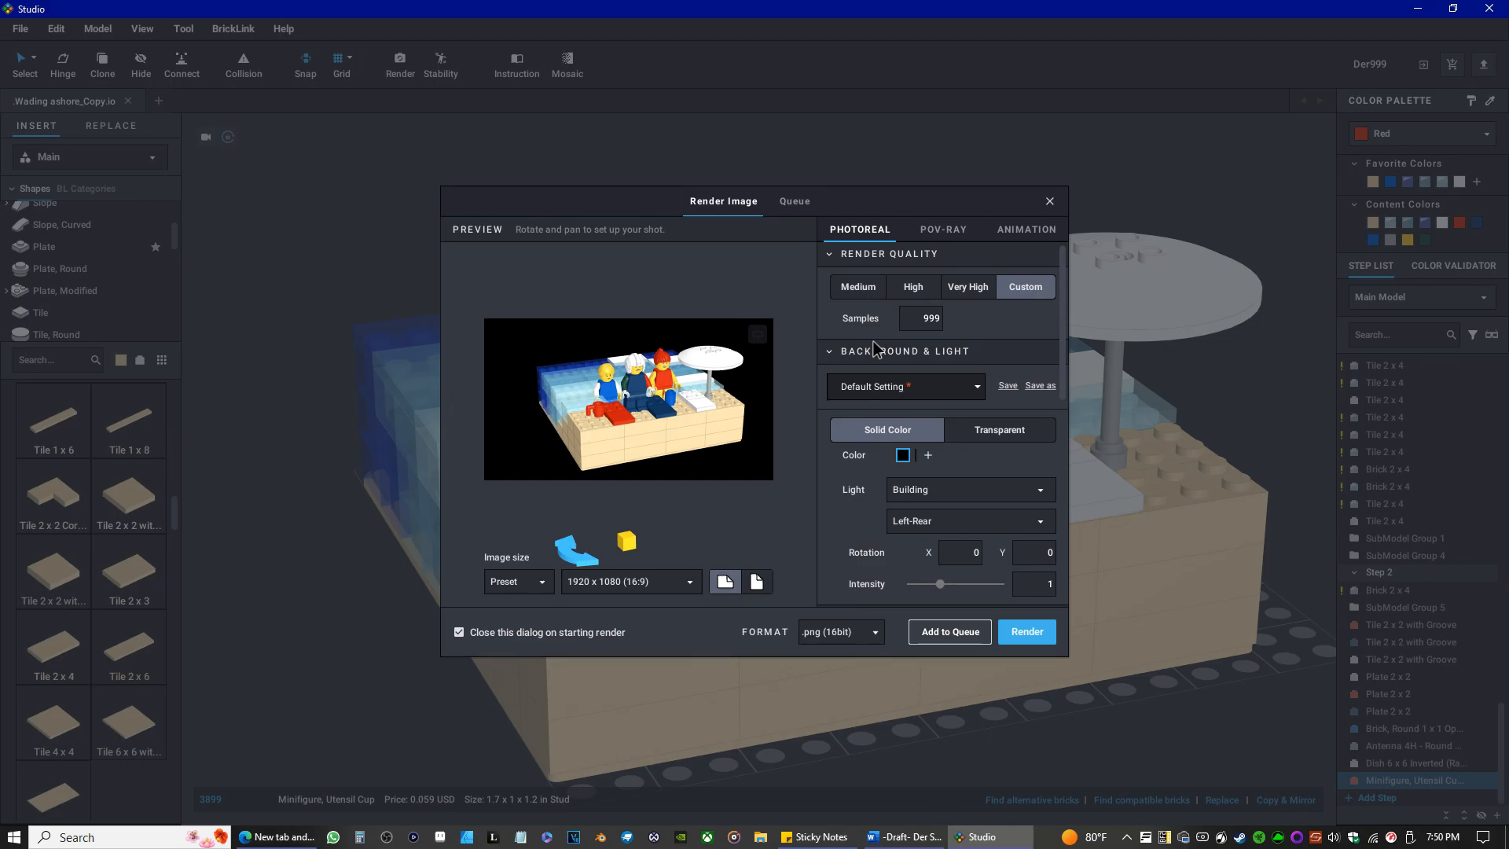
click(1049, 204)
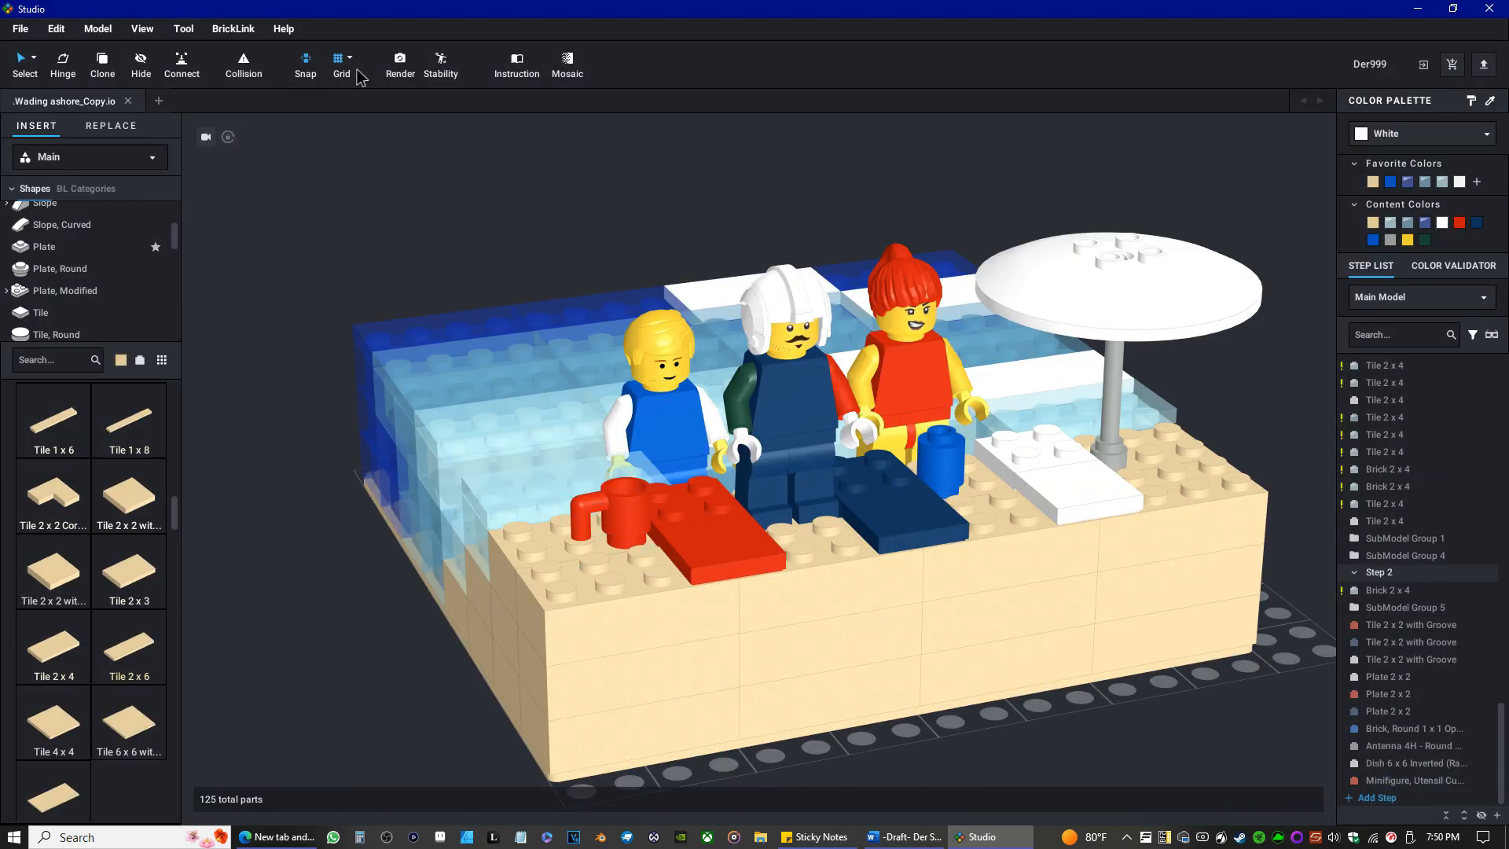
click(243, 69)
click(248, 76)
click(441, 65)
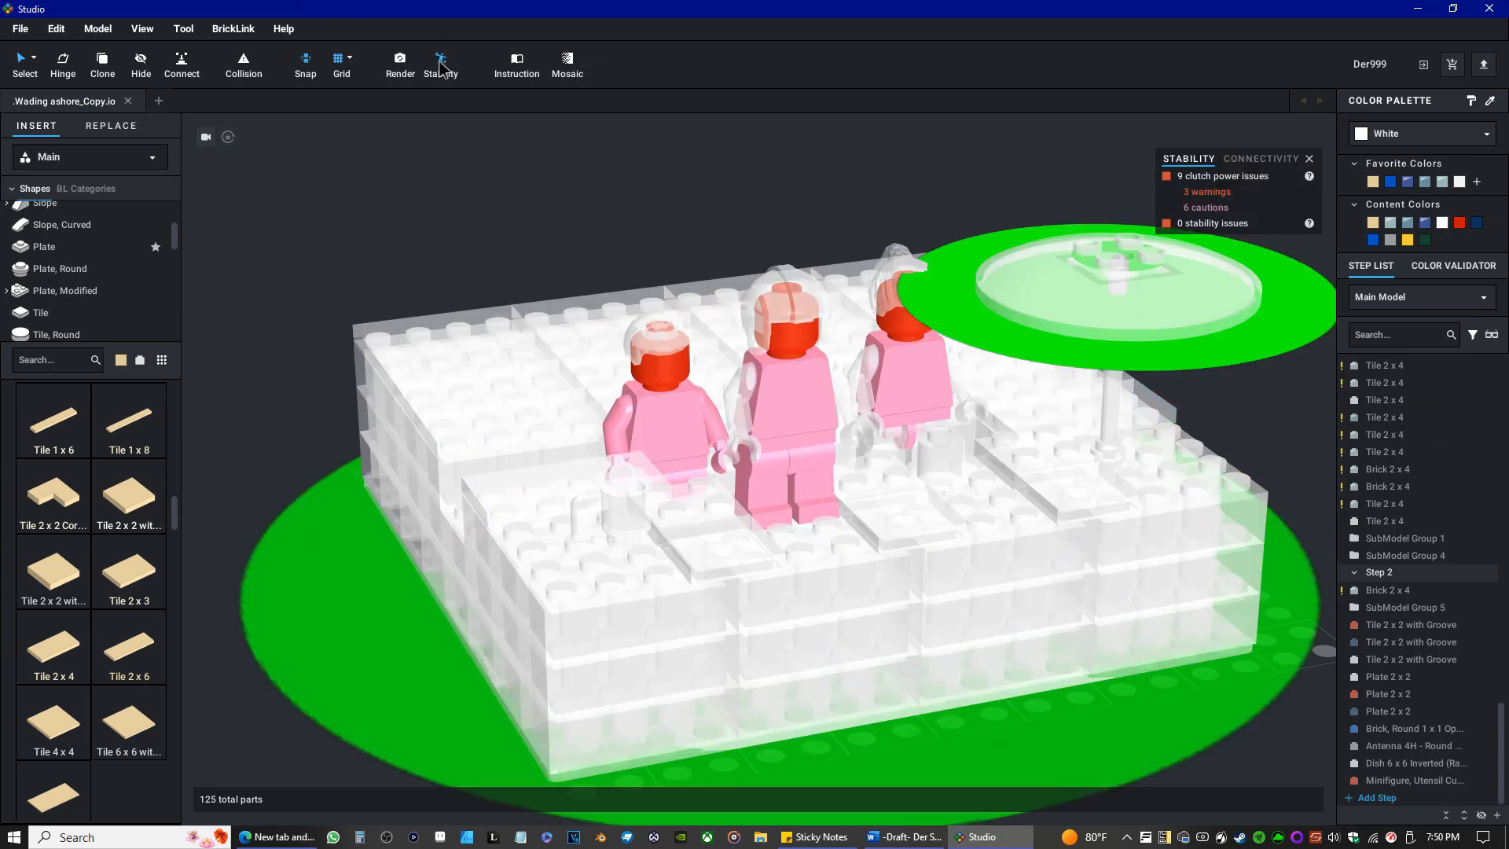
mouse_move(554, 192)
right_down()
mouse_move(603, 227)
mouse_move(590, 200)
mouse_move(555, 191)
right_up()
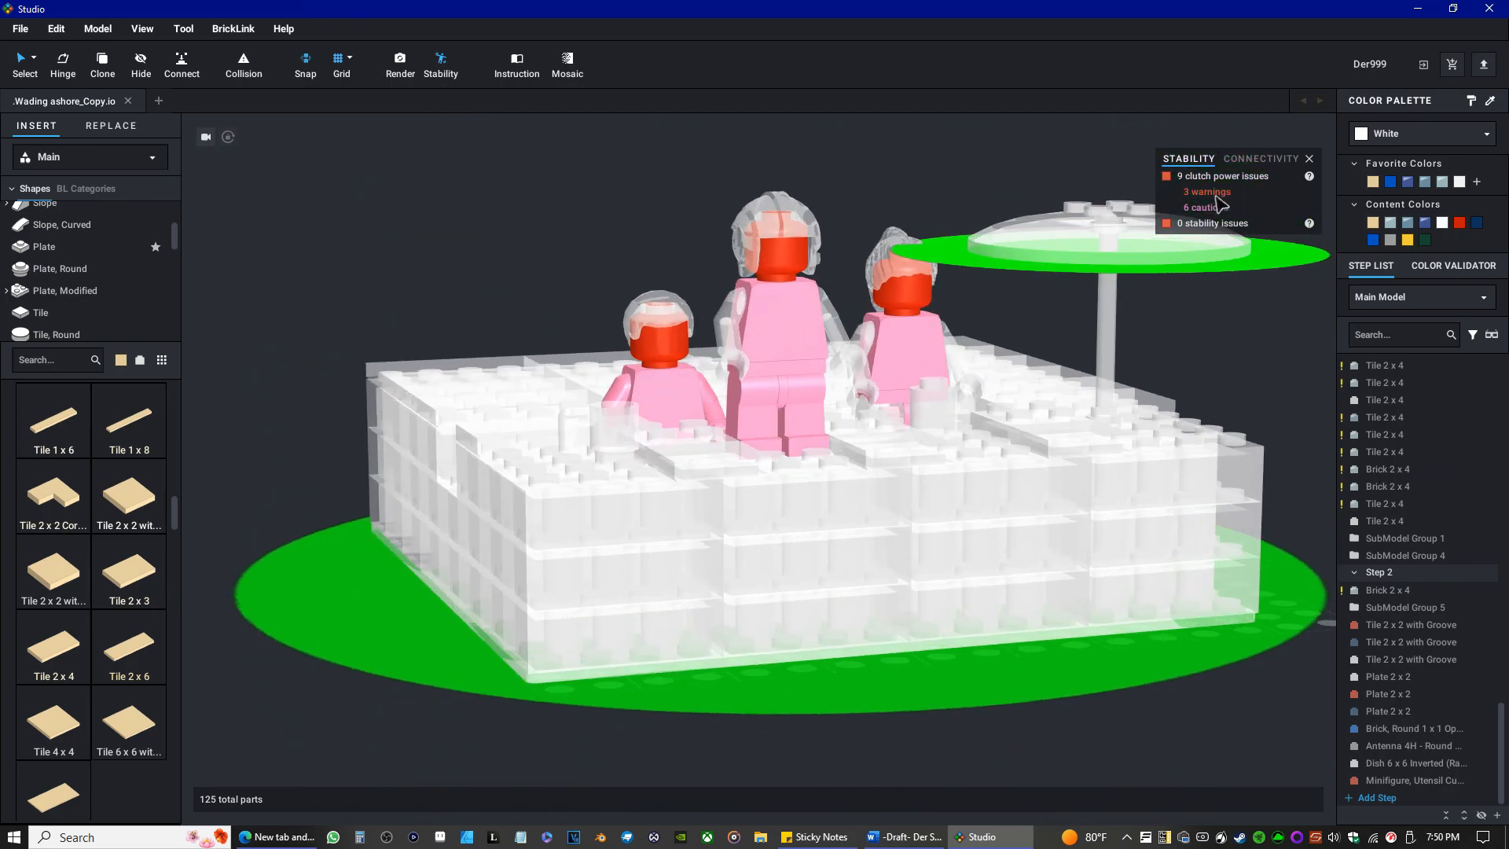
click(1310, 158)
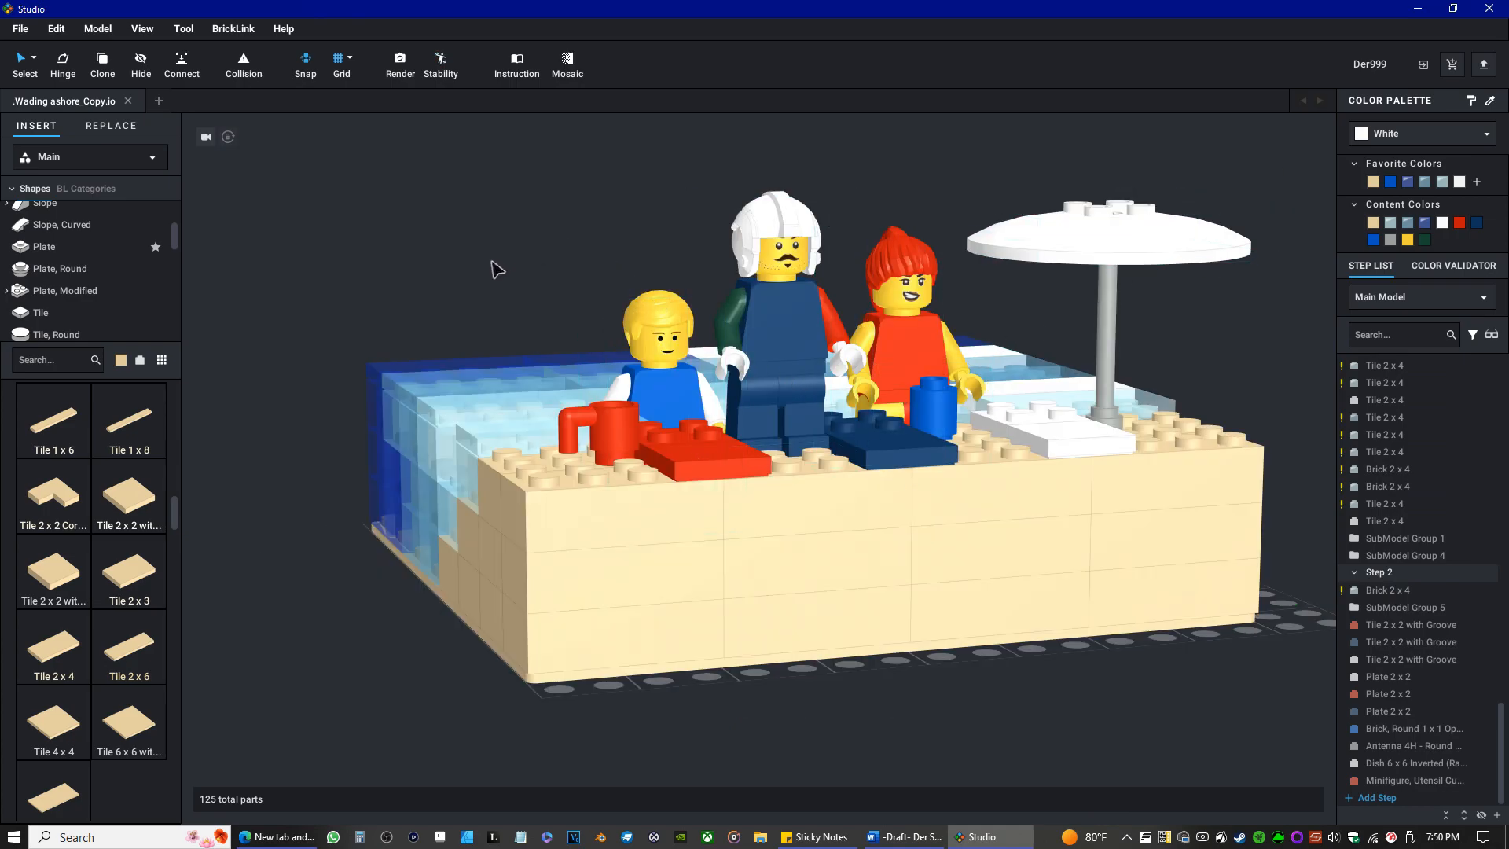
Set up an image render and frame the preview on the beach front with all three minifigures and the umbrella enlarged.
right_drag(454, 251, 464, 256)
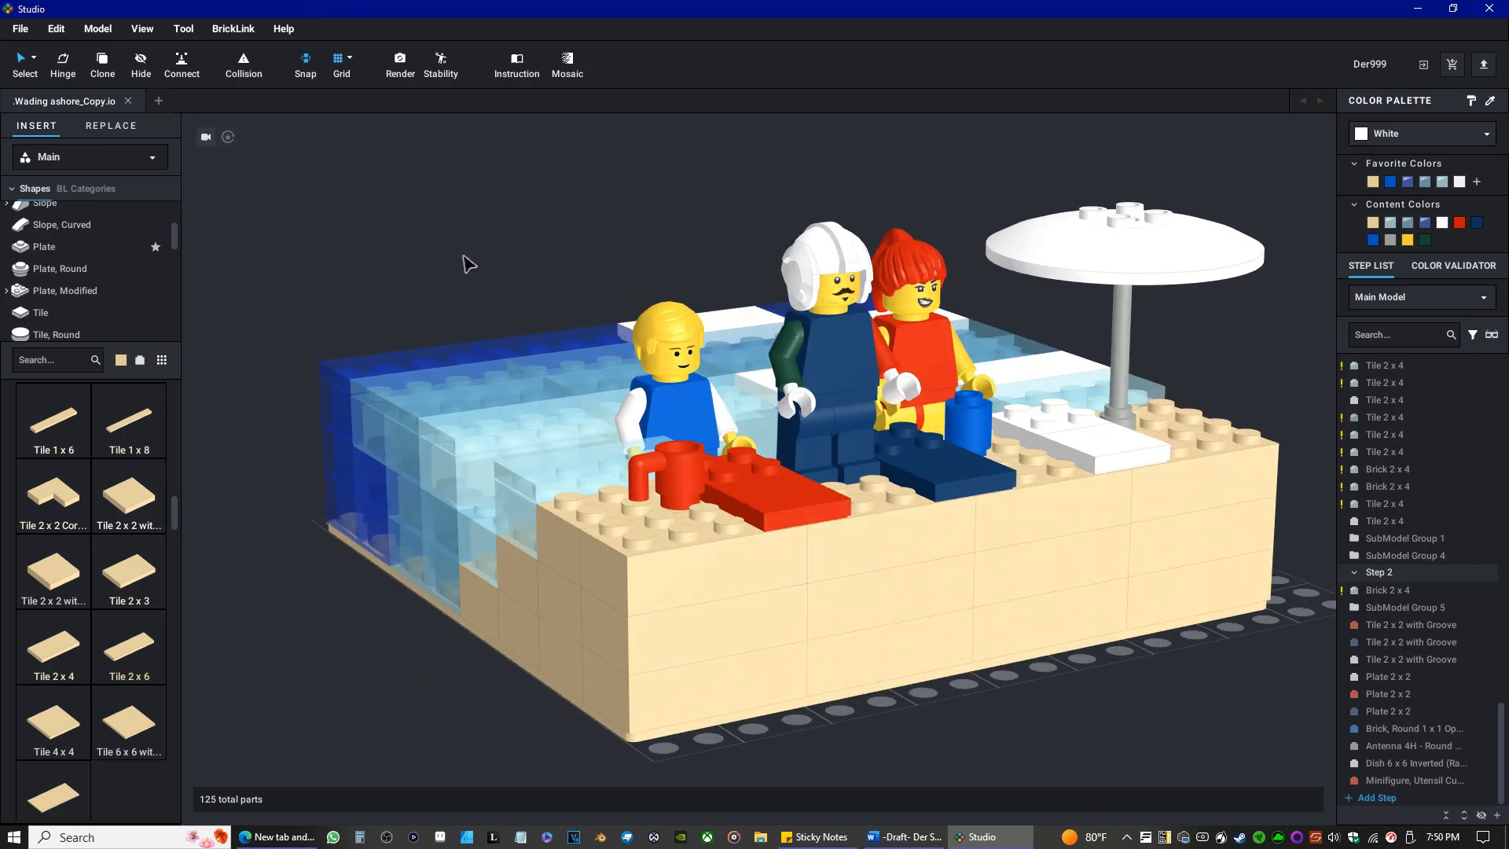
click(397, 67)
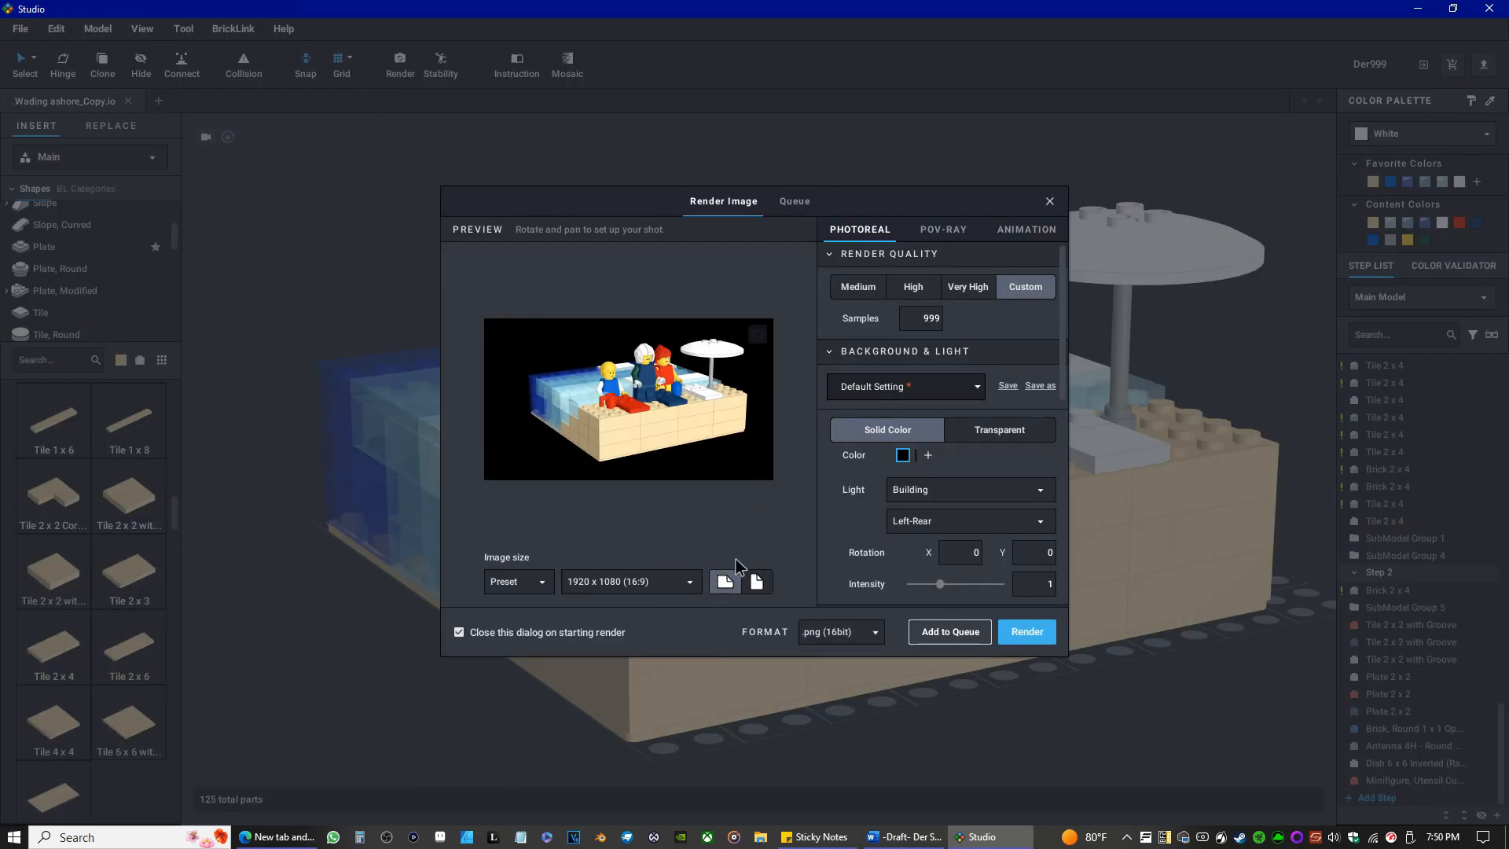
scroll(667, 401, up, 5)
scroll(627, 414, down, 6)
right_drag(626, 412, 613, 425)
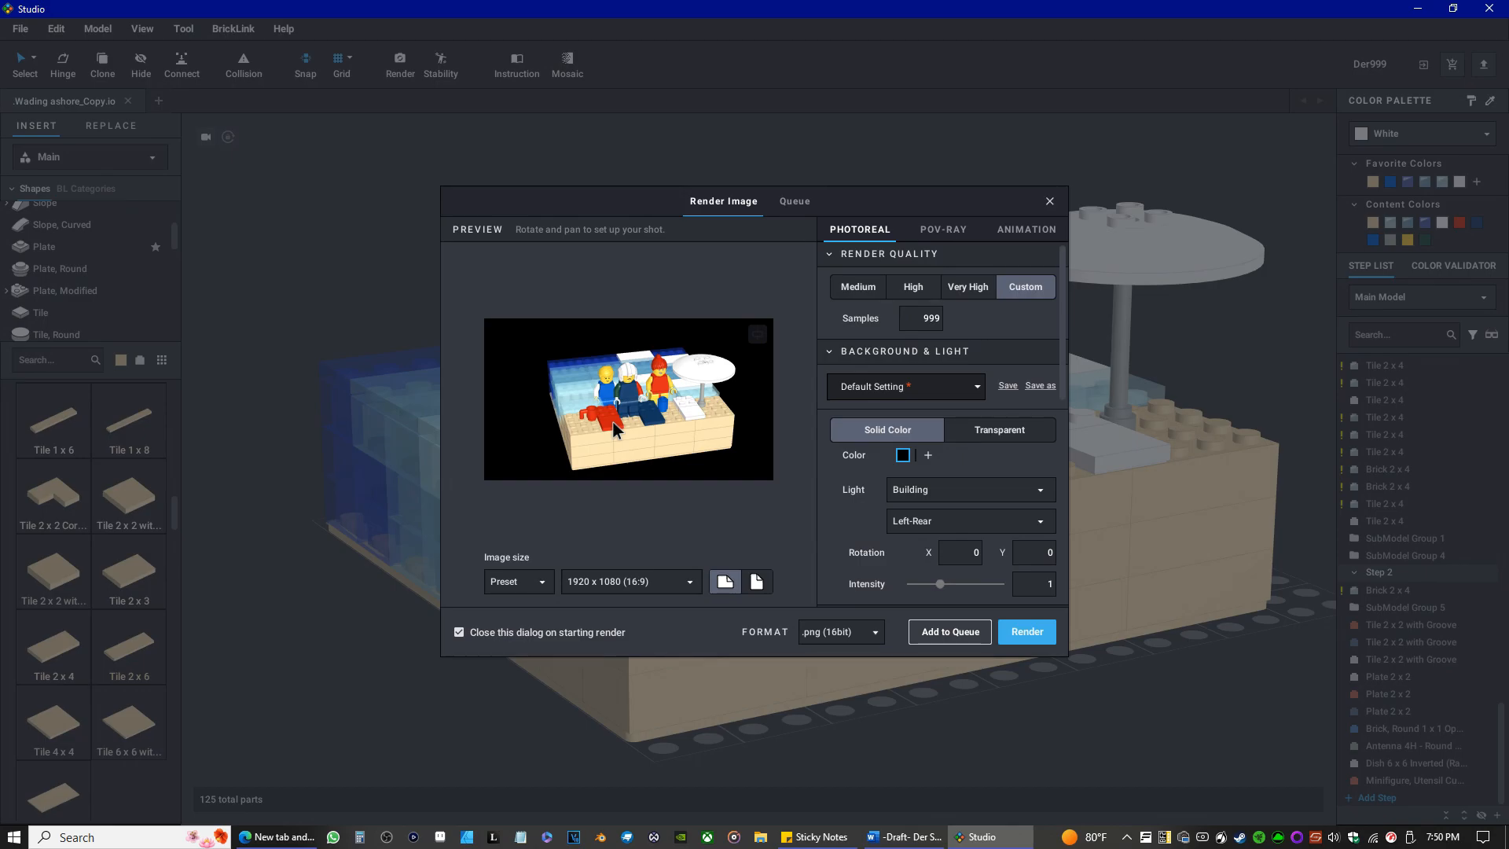
right_drag(613, 425, 611, 418)
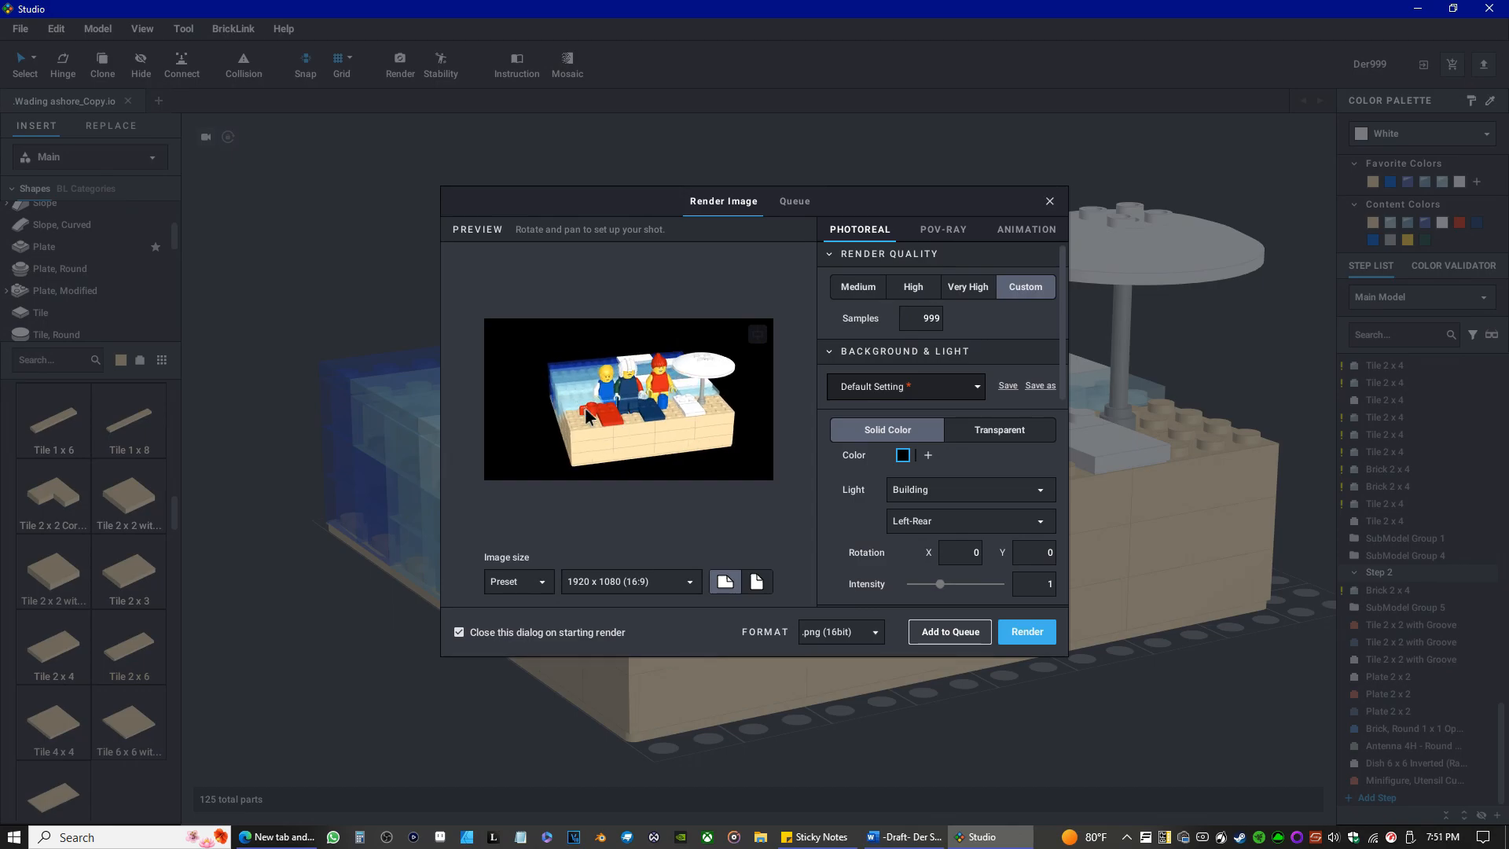
scroll(597, 421, up, 1)
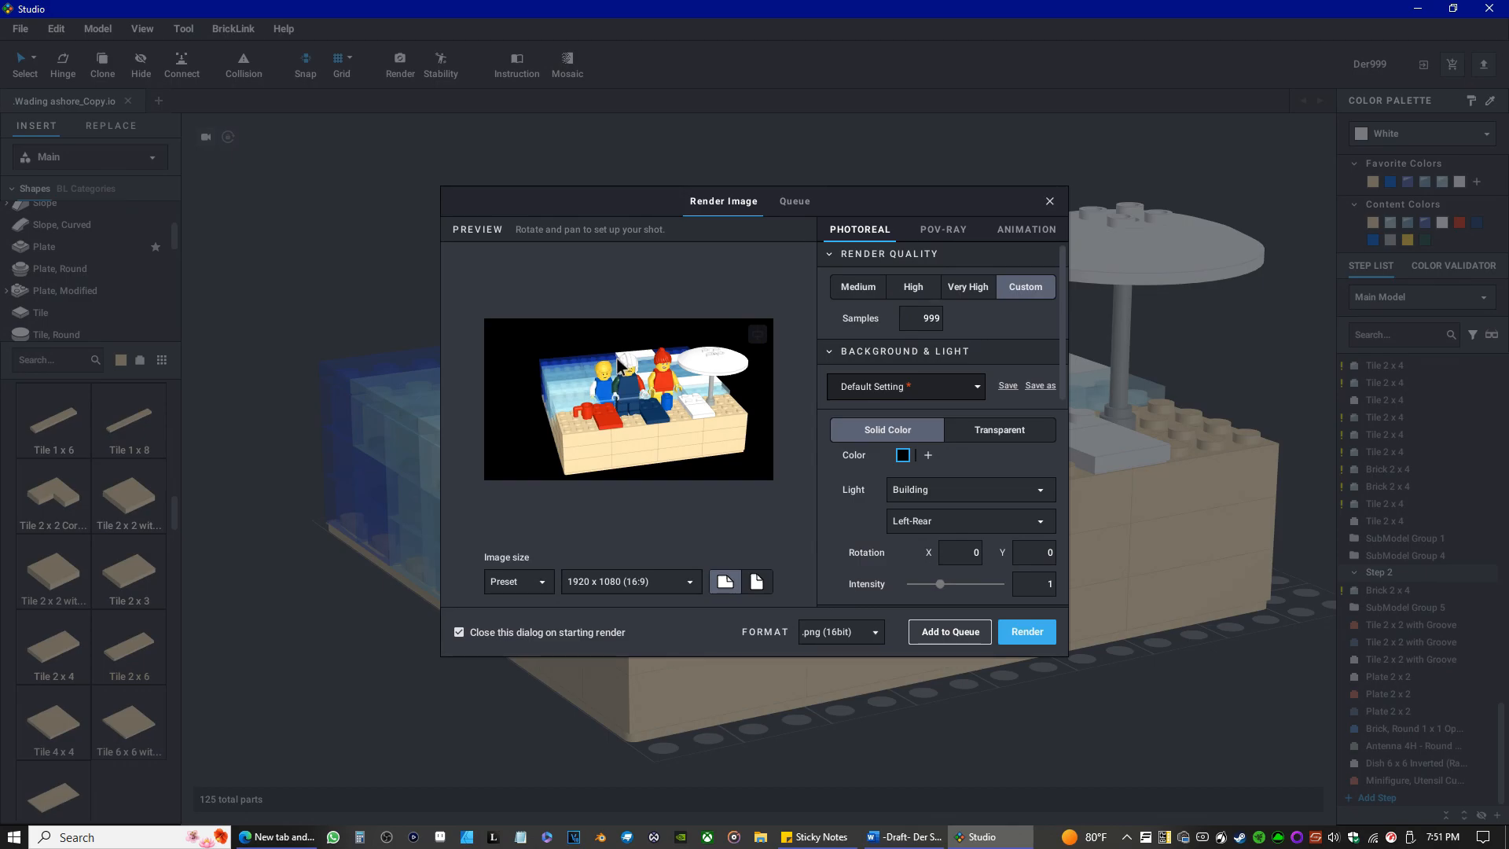
scroll(609, 409, up, 1)
right_drag(614, 423, 611, 418)
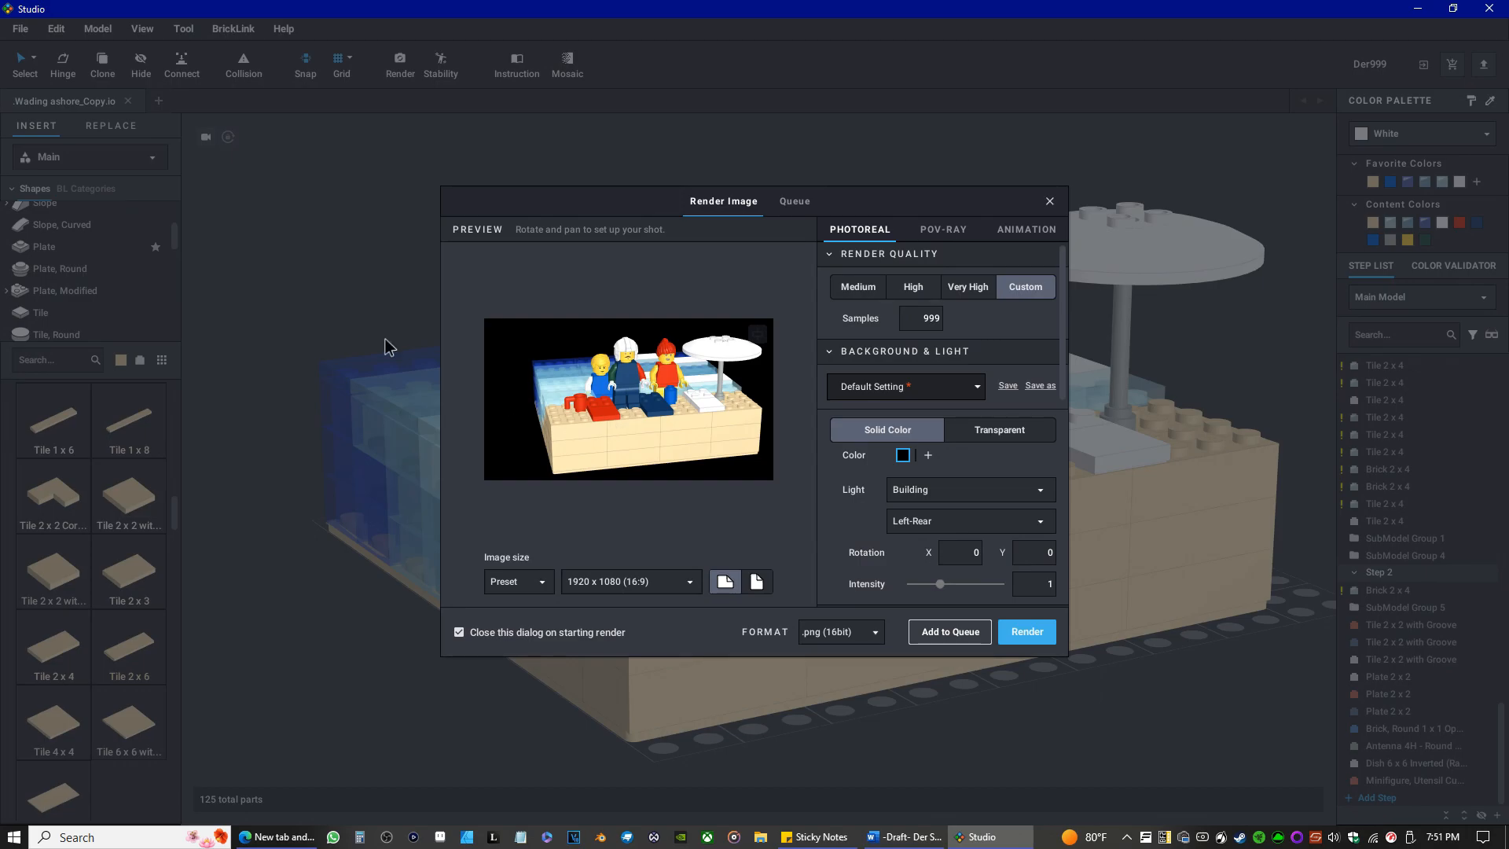
Look over the light direction options, try the Mechanic light for the render, and return it to Building.
scroll(982, 464, down, 1)
scroll(983, 463, down, 3)
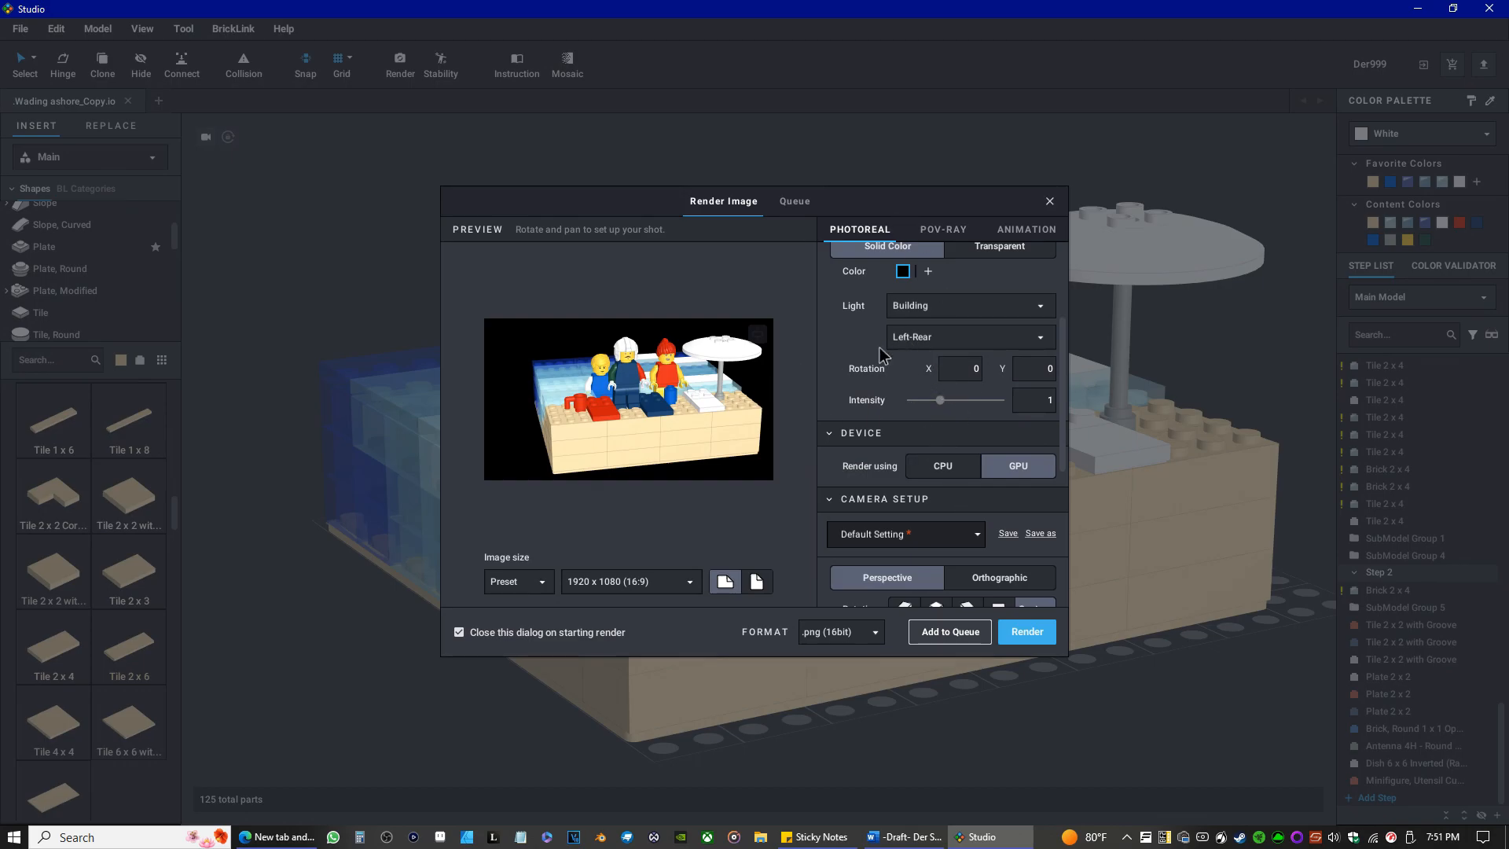
click(916, 340)
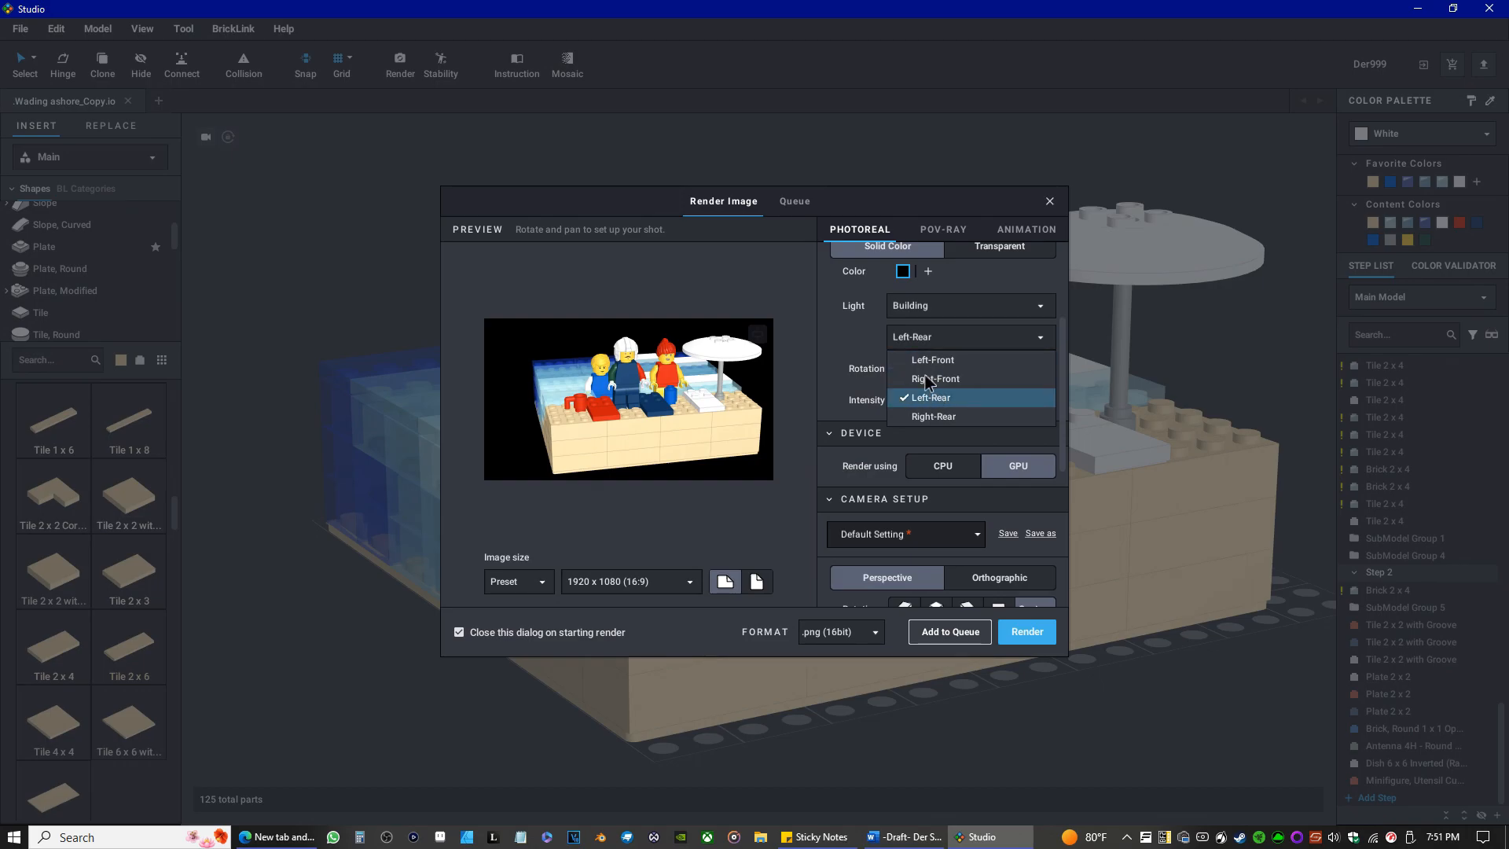
click(863, 350)
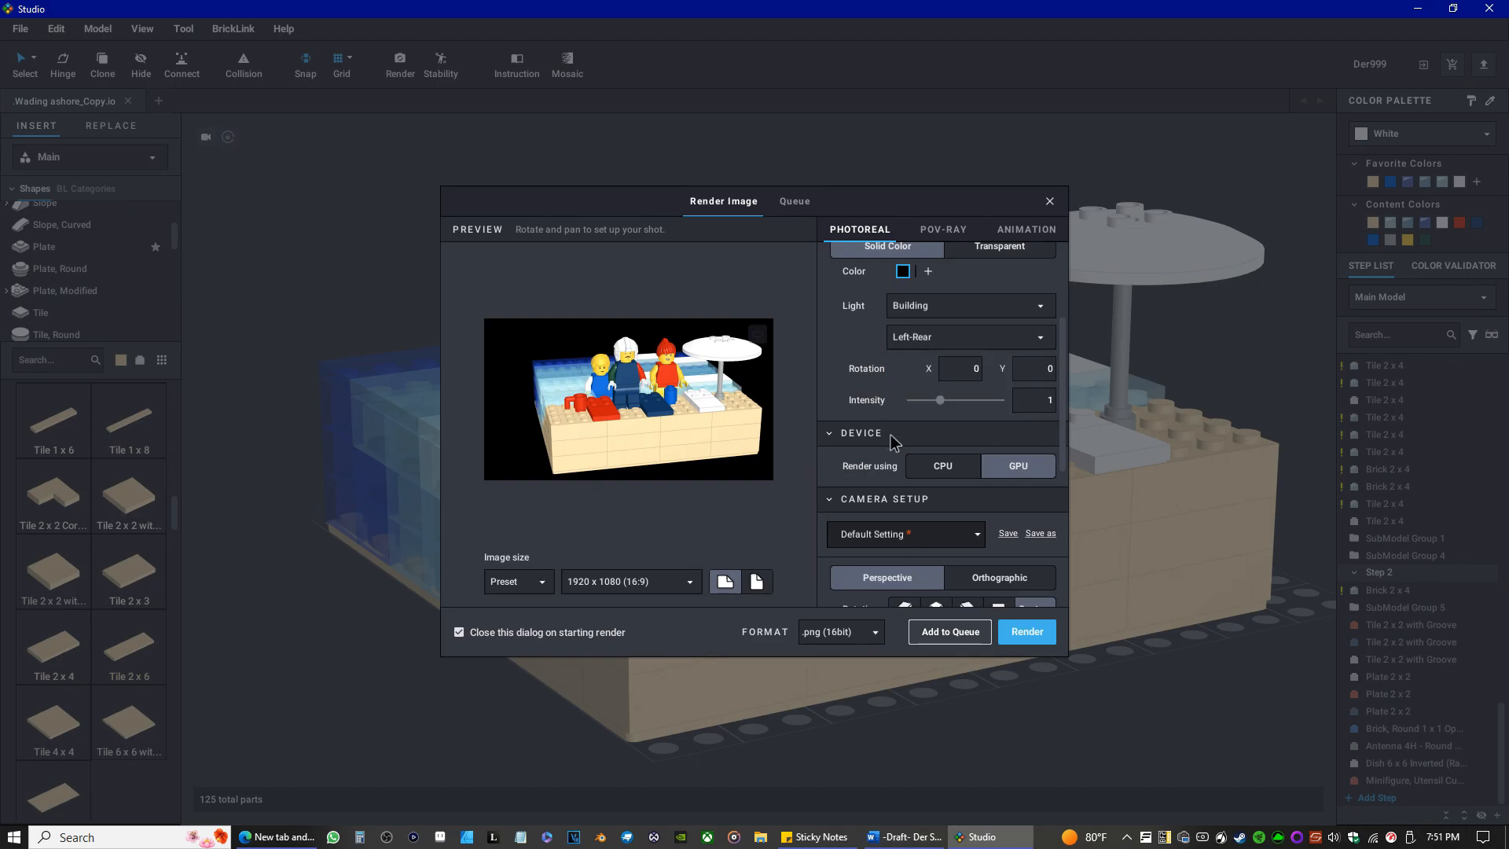
click(923, 311)
click(934, 352)
click(924, 310)
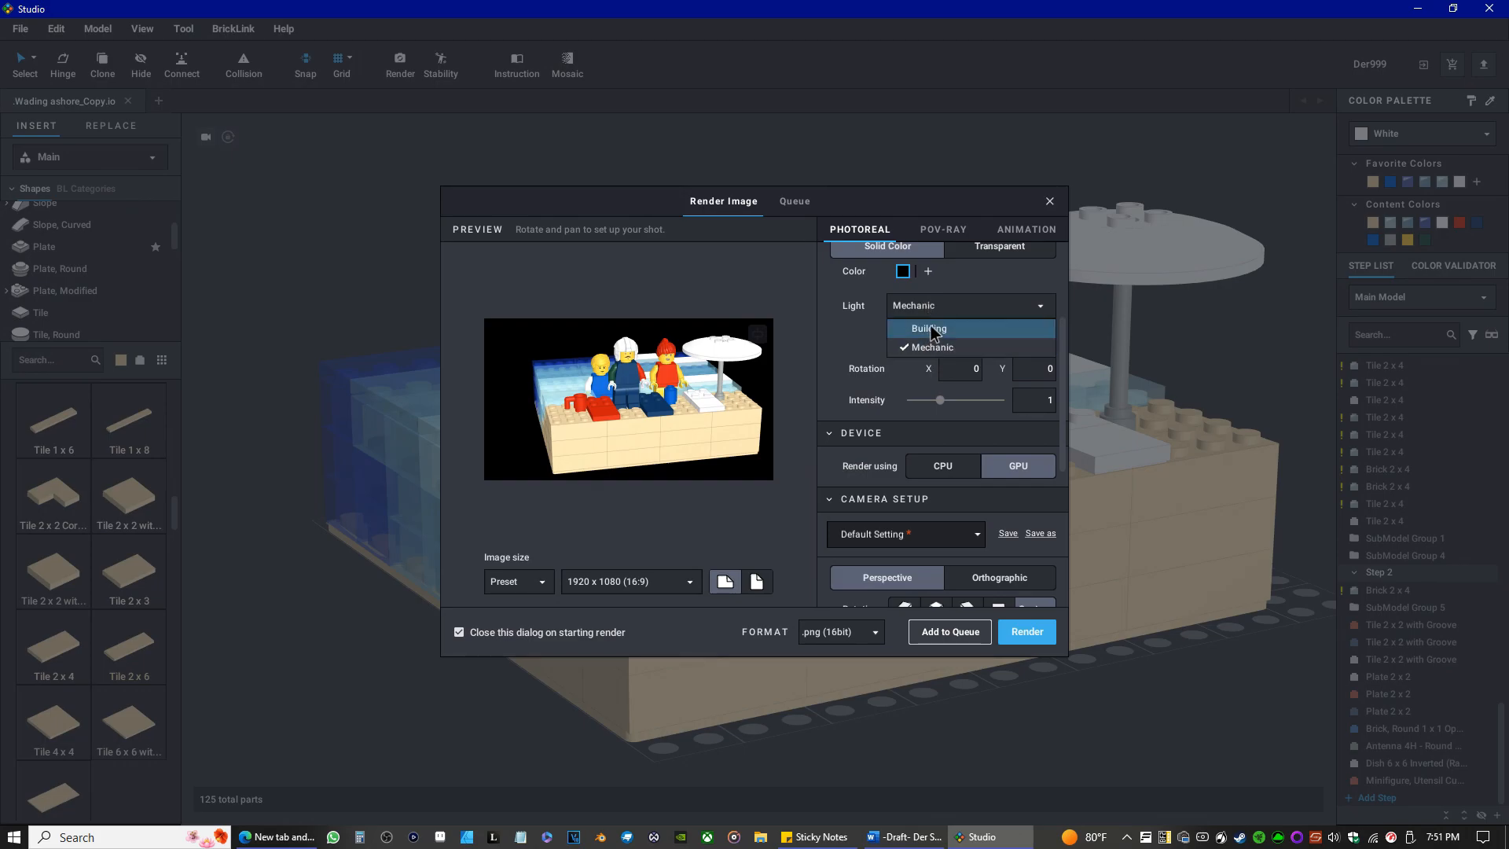
click(930, 329)
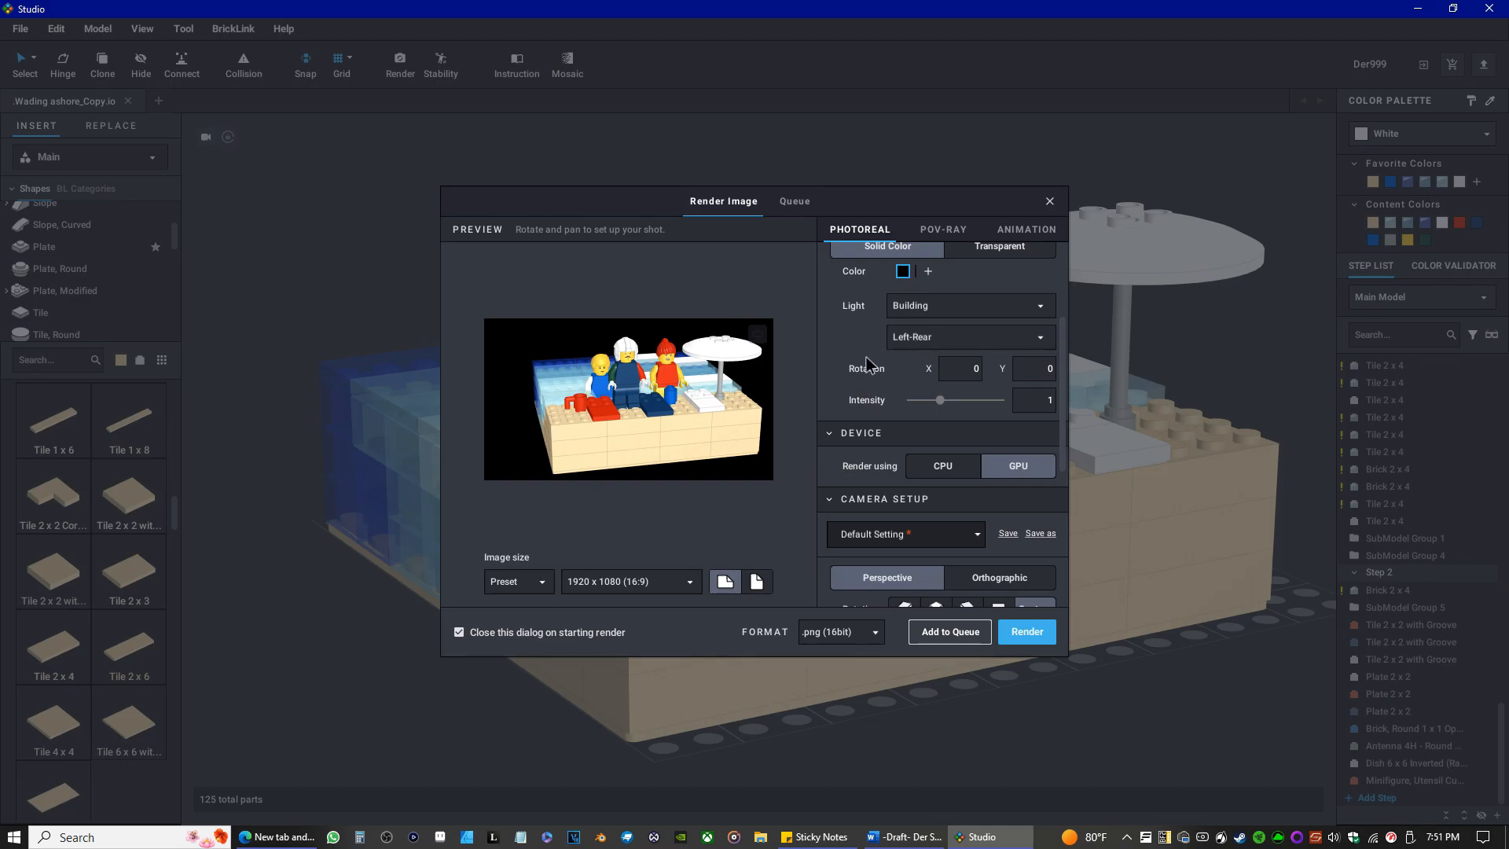
Try the Orthographic camera, return to Perspective, and review the material effects and output format options.
scroll(856, 445, down, 3)
scroll(856, 450, down, 1)
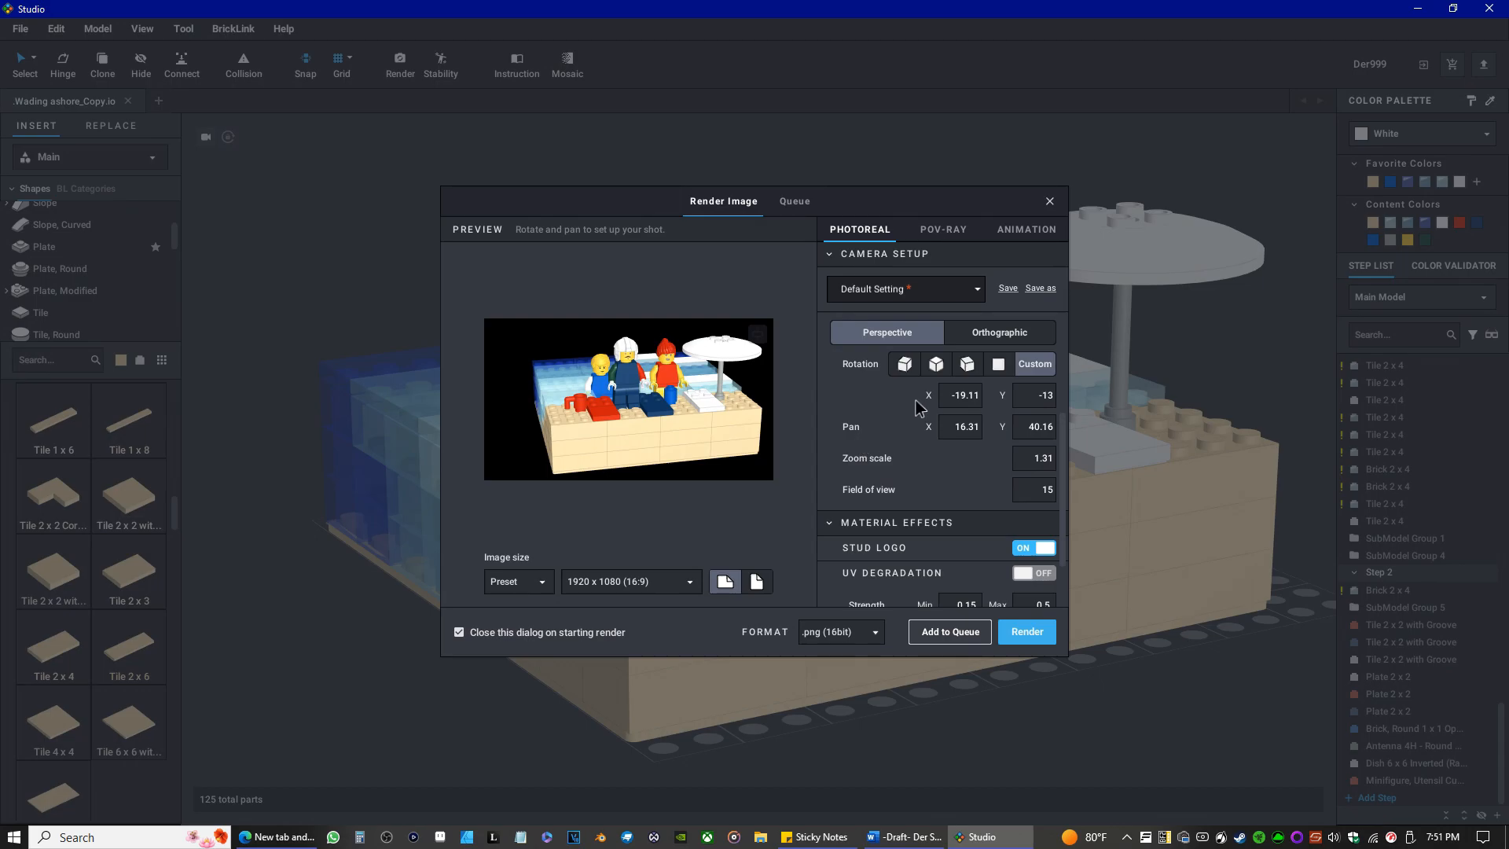
click(986, 333)
click(928, 332)
scroll(879, 436, down, 1)
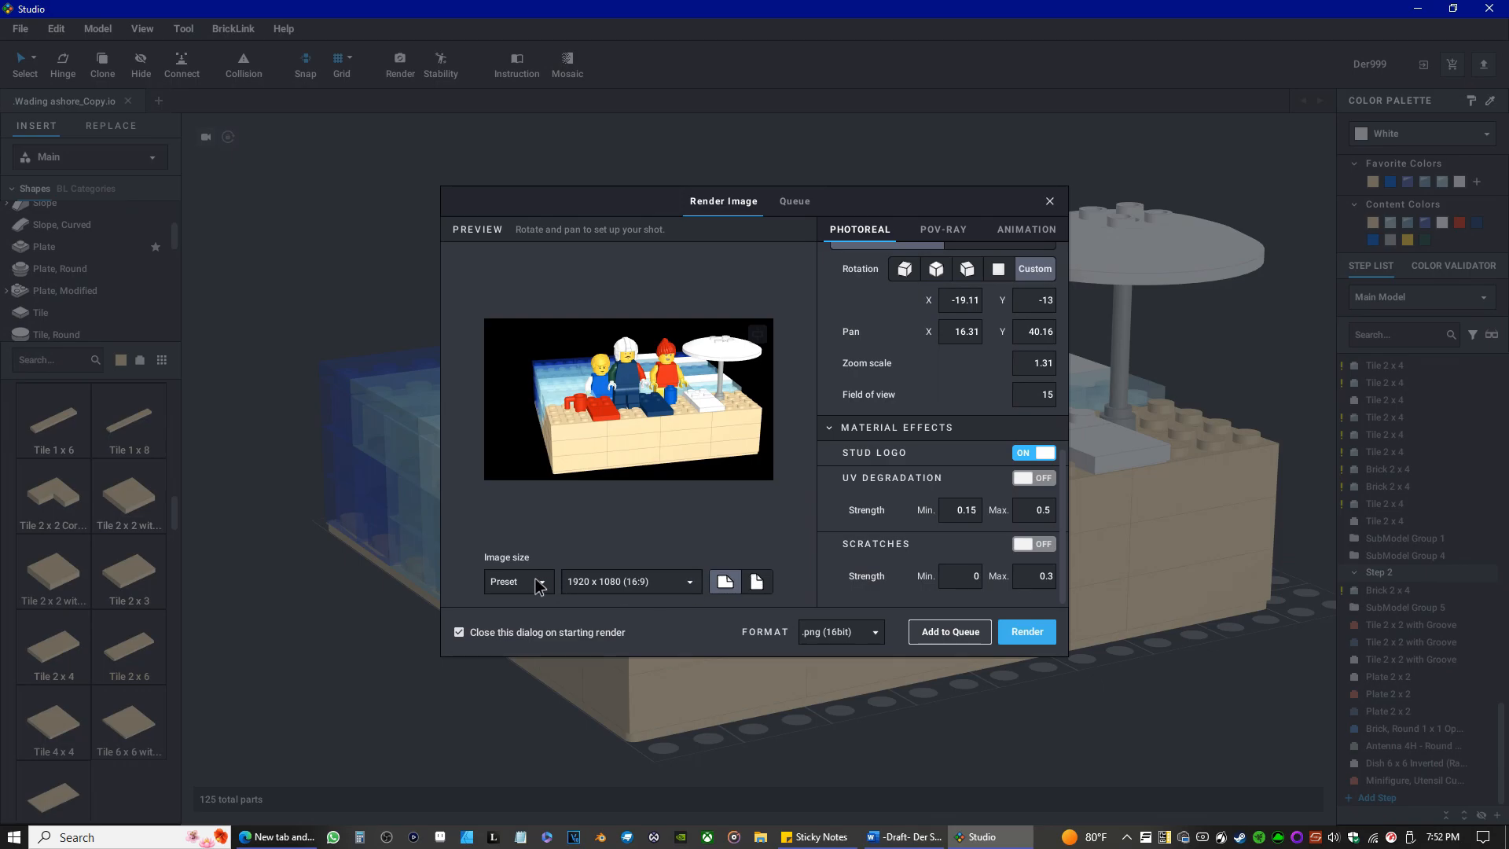
click(833, 629)
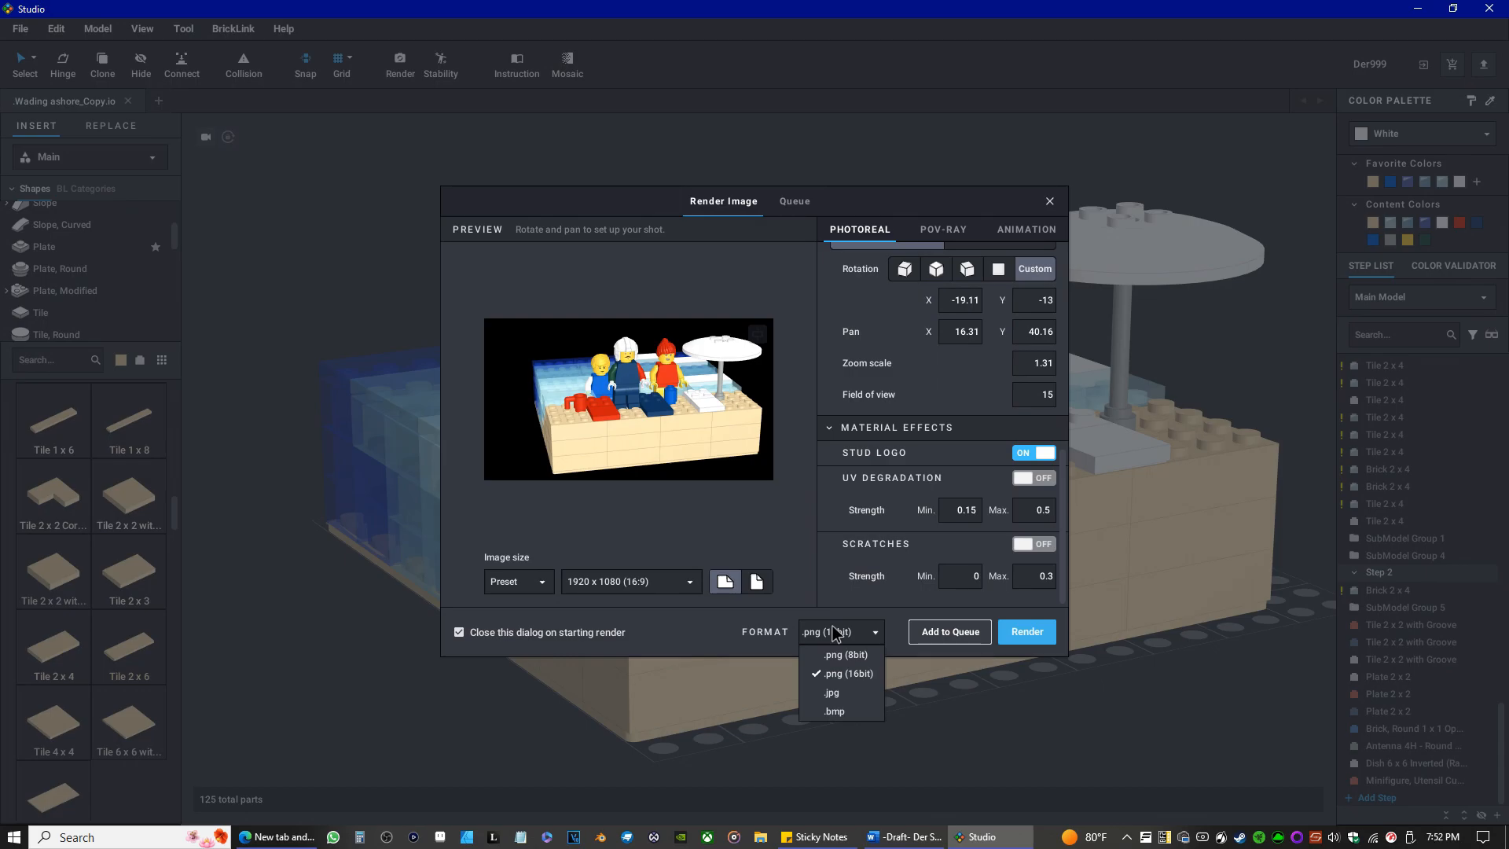
click(832, 627)
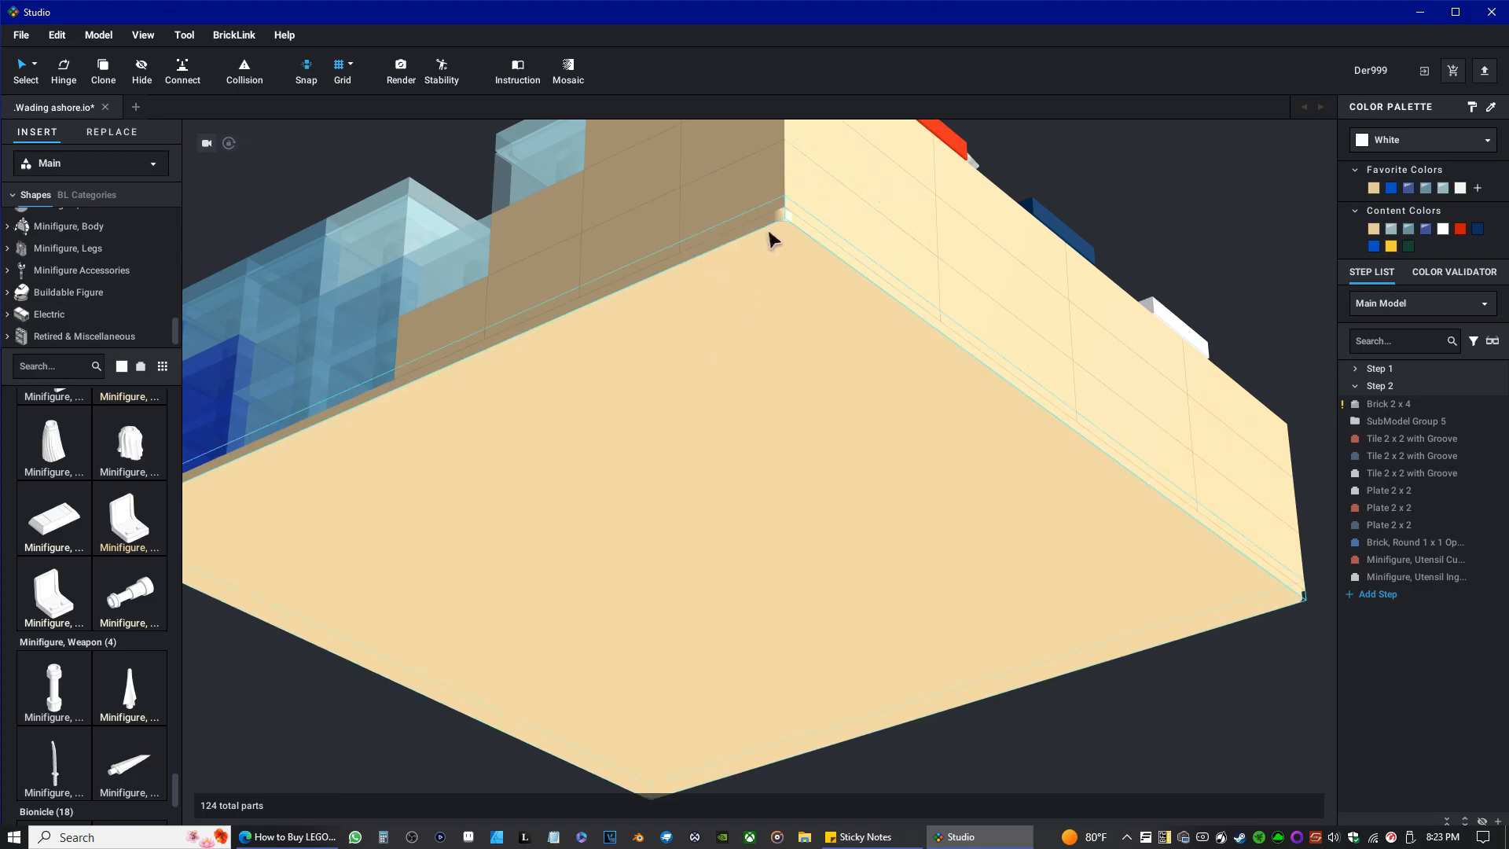
right_drag(768, 232, 772, 297)
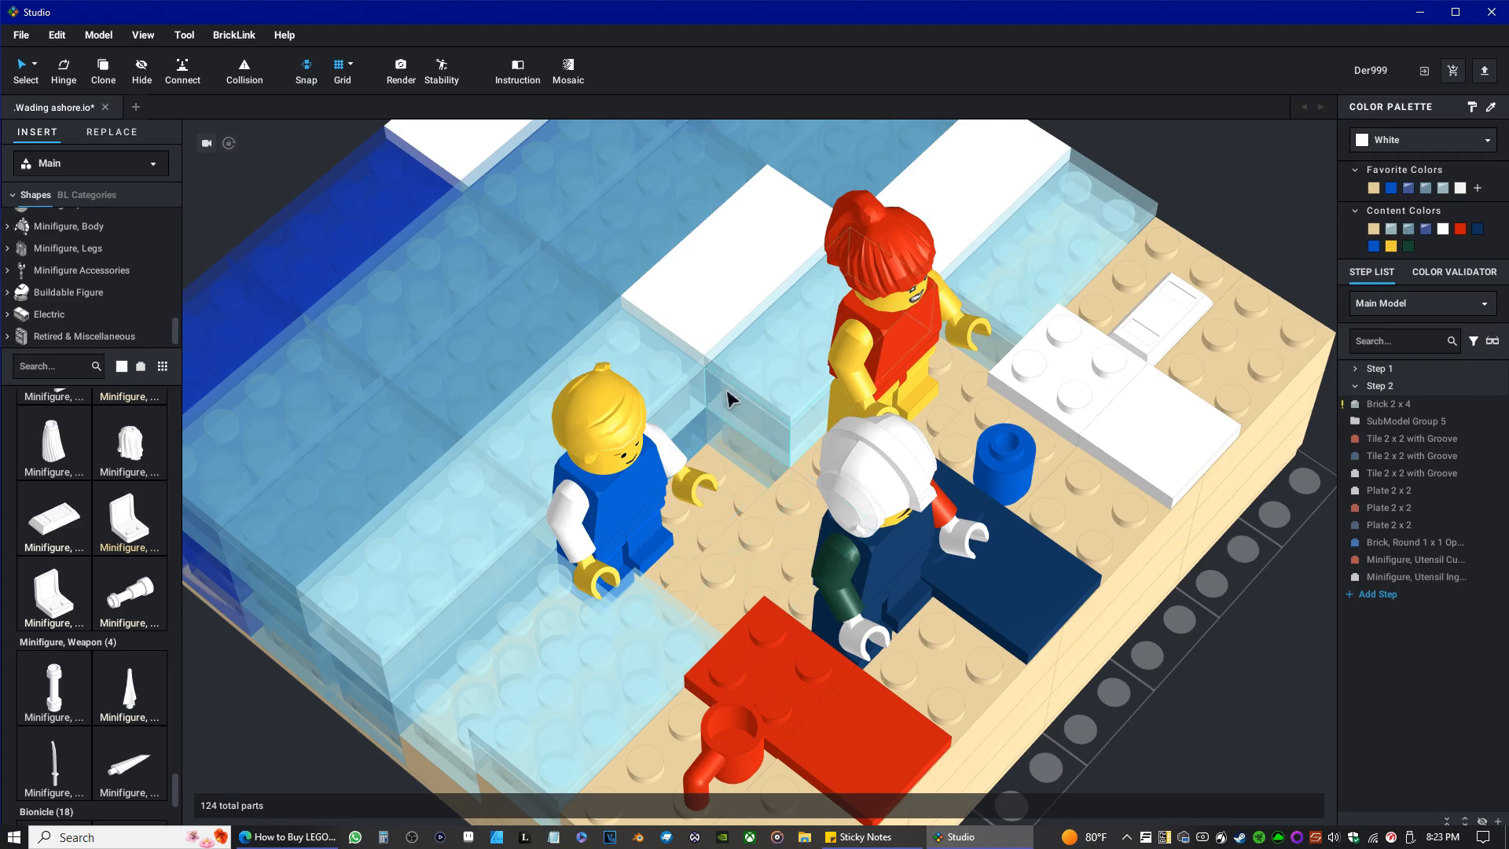
mouse_move(708, 380)
right_down()
mouse_move(702, 361)
mouse_move(681, 378)
right_up()
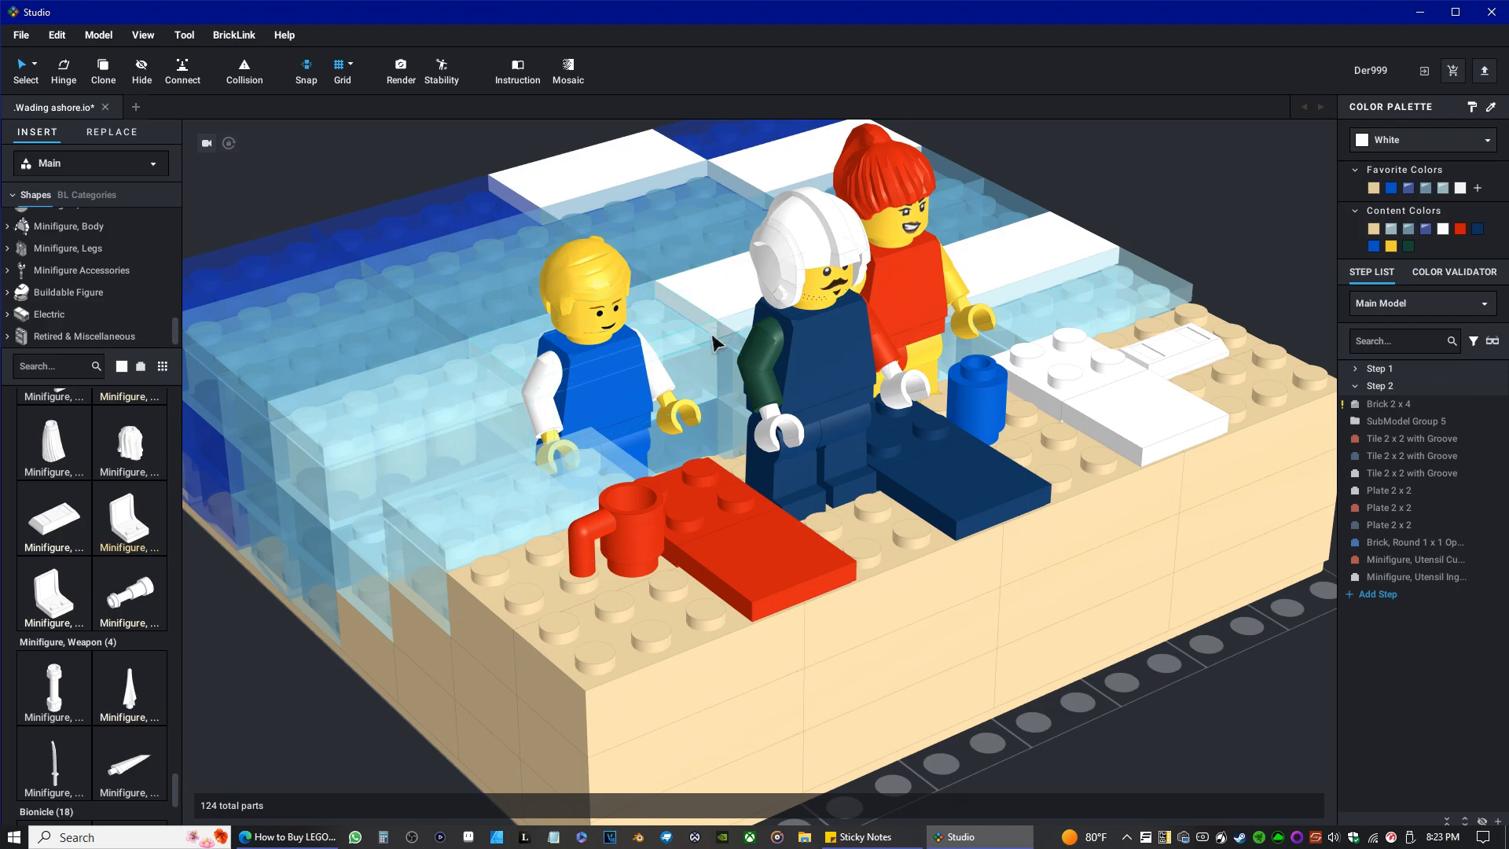
right_drag(716, 338, 714, 343)
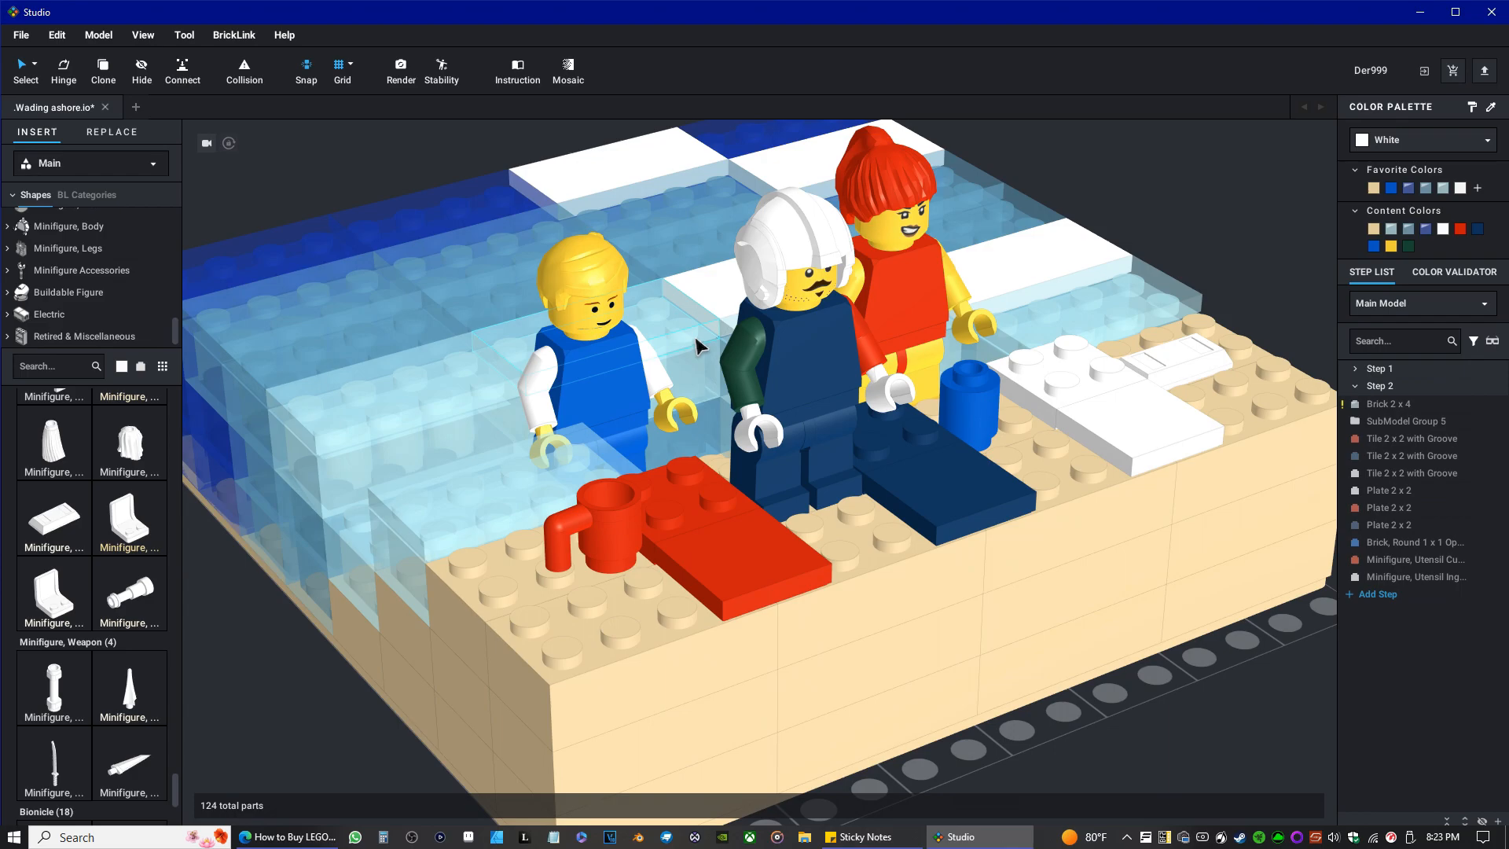
Look around the beach model from several sides and review the parts list and prices in its model information.
right_drag(697, 346, 704, 329)
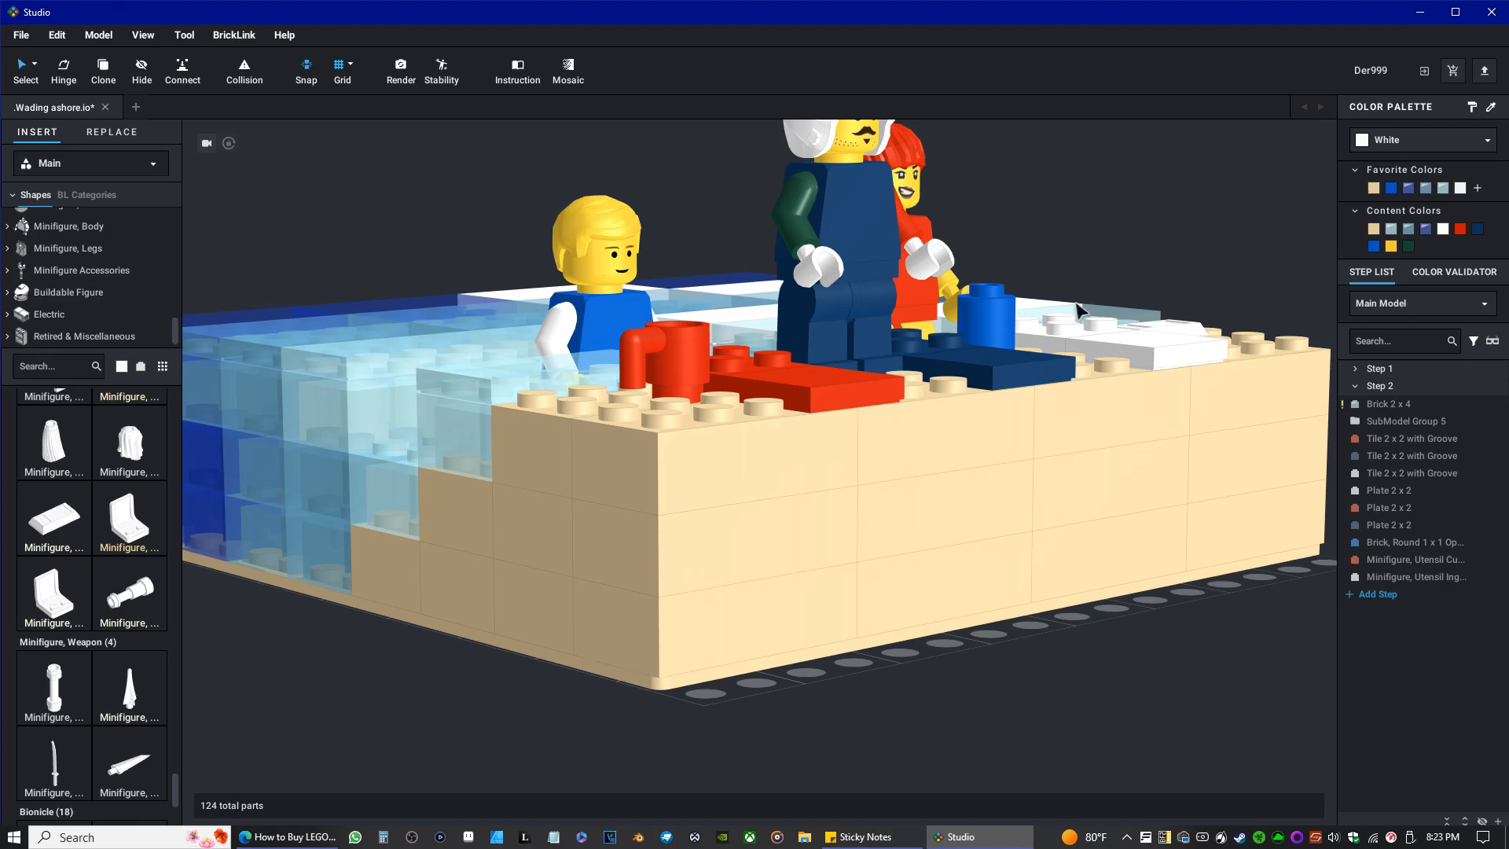
right_drag(1052, 368, 960, 383)
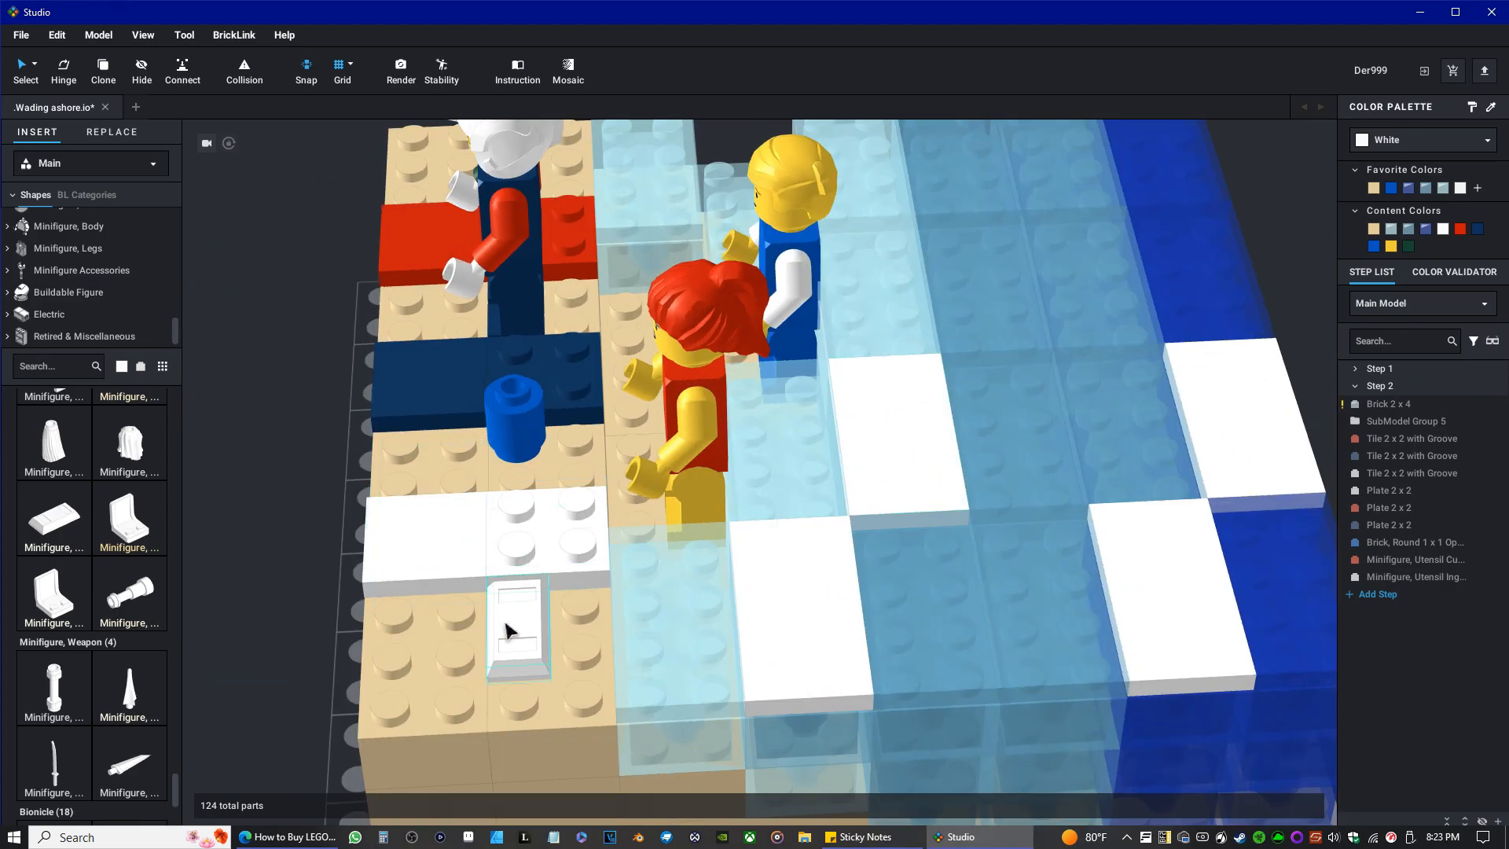
right_drag(505, 556, 555, 526)
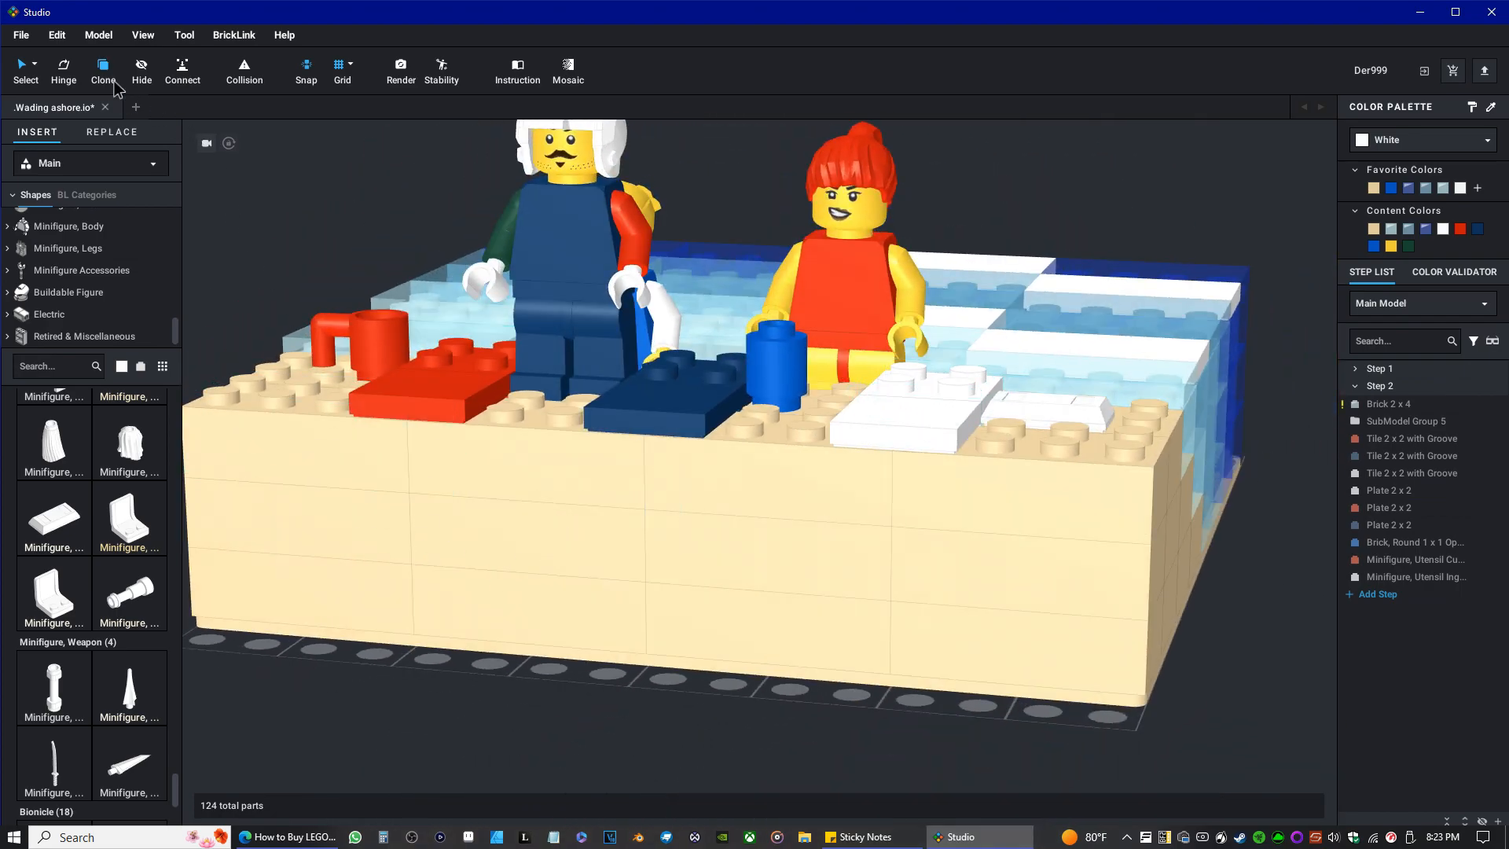
click(98, 34)
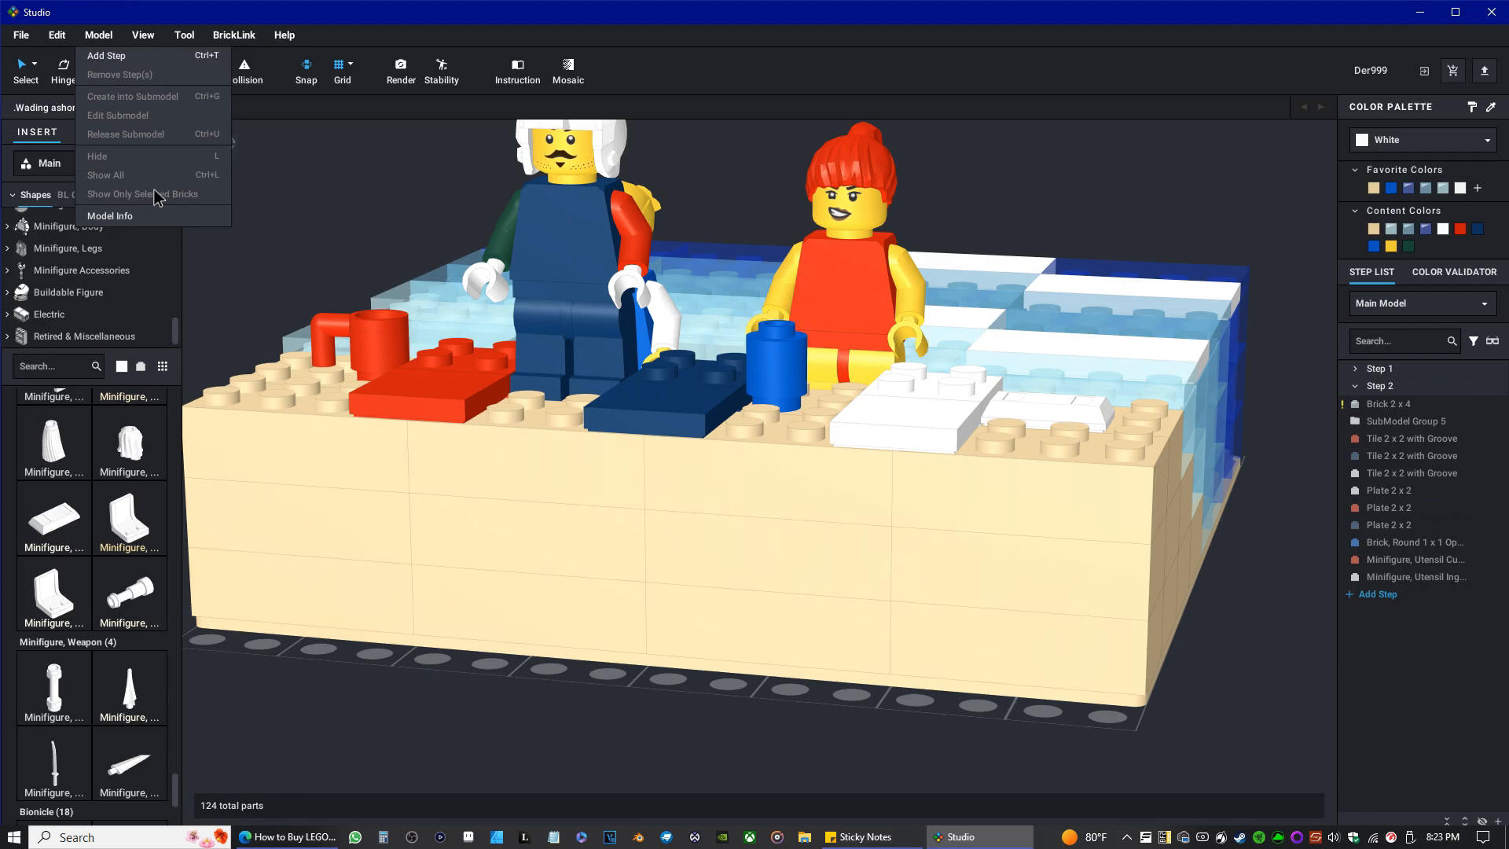
click(134, 221)
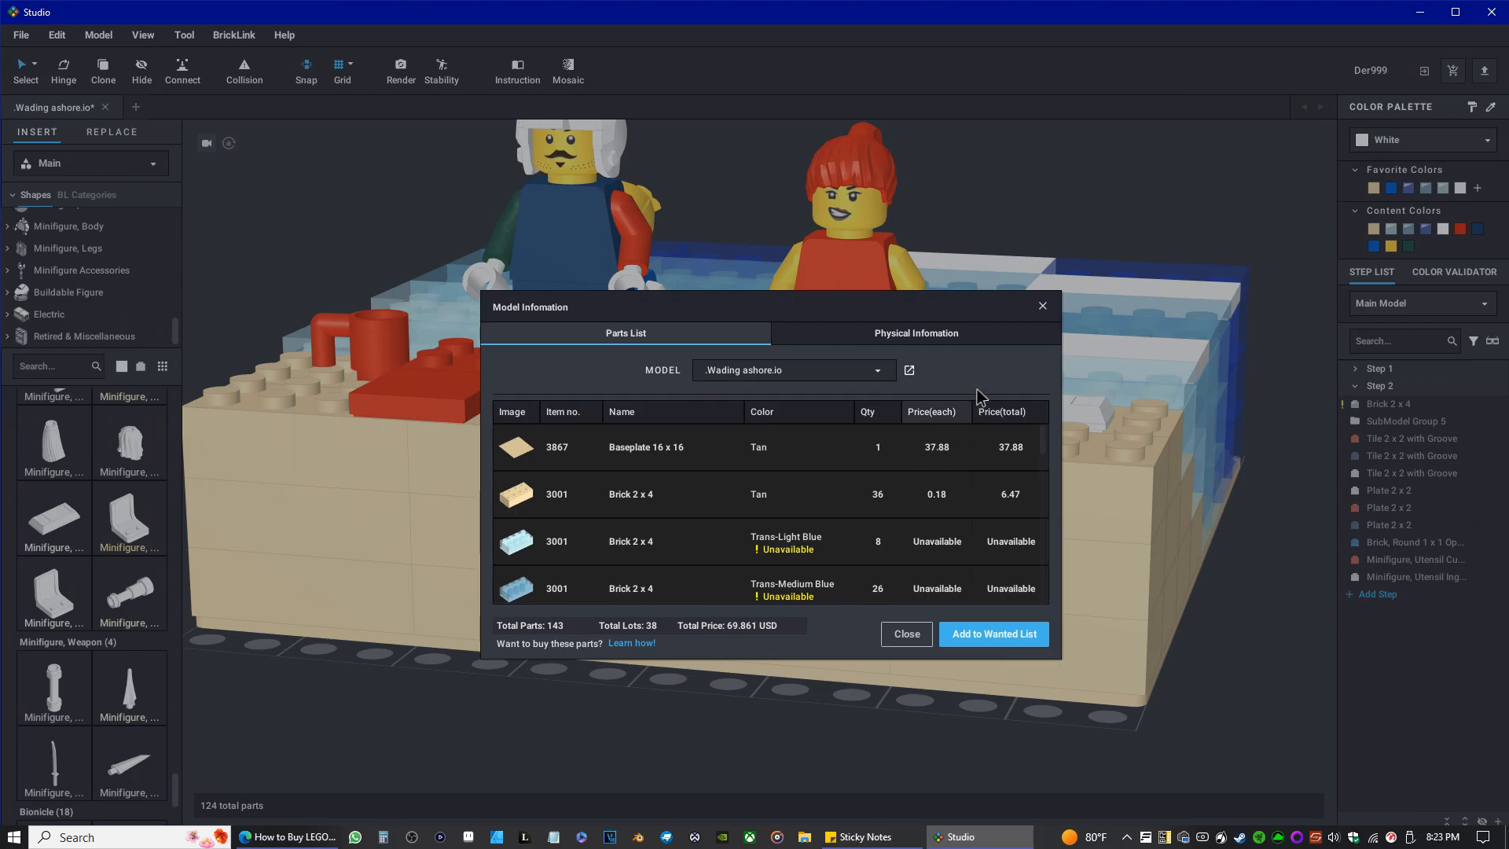
click(1043, 306)
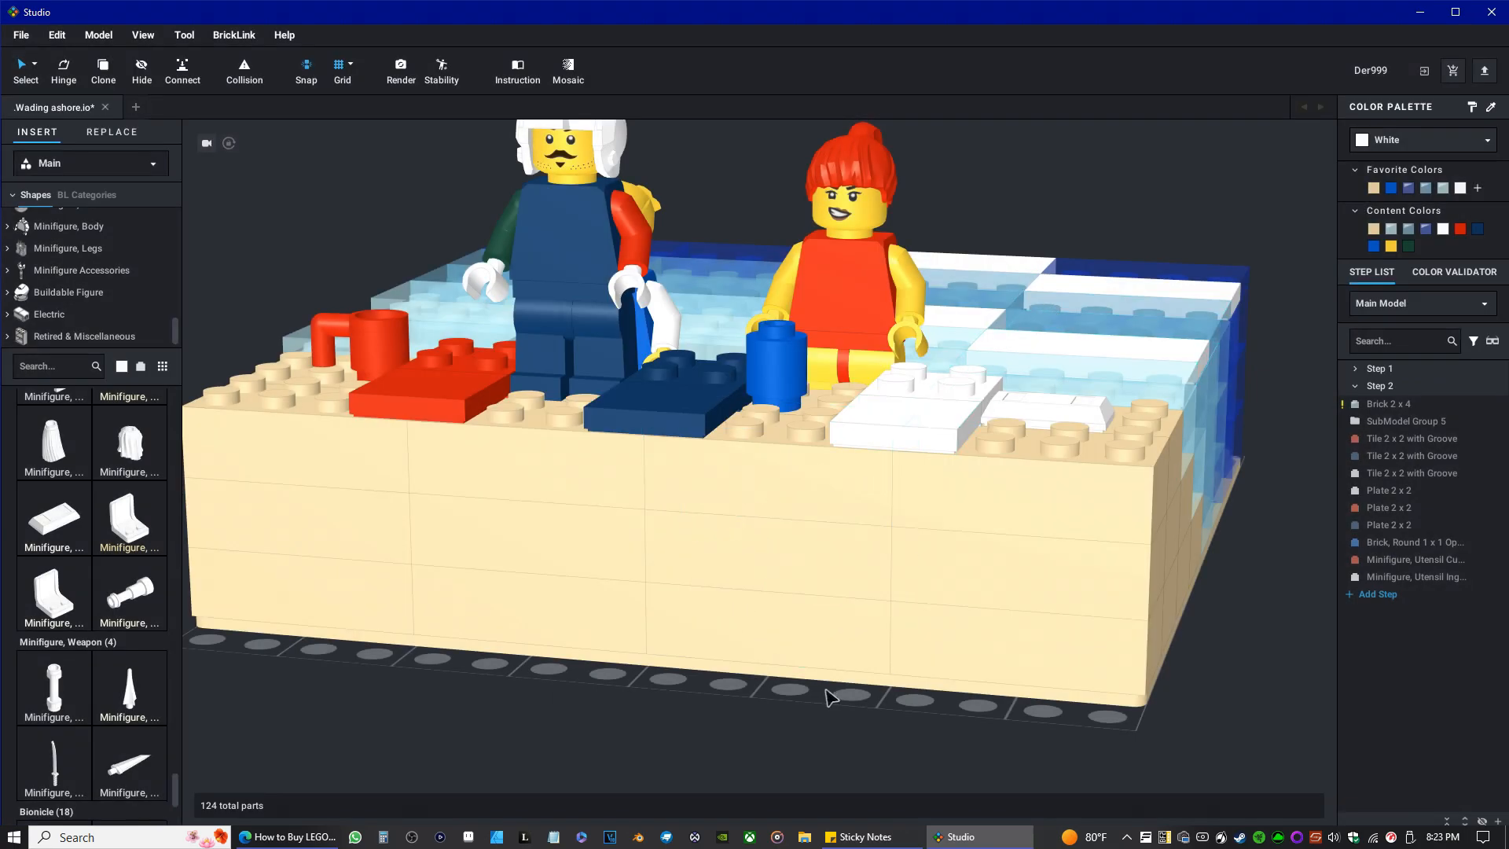
Delete the tan Baseplate 16 x 16 from beneath the beach model.
click(890, 675)
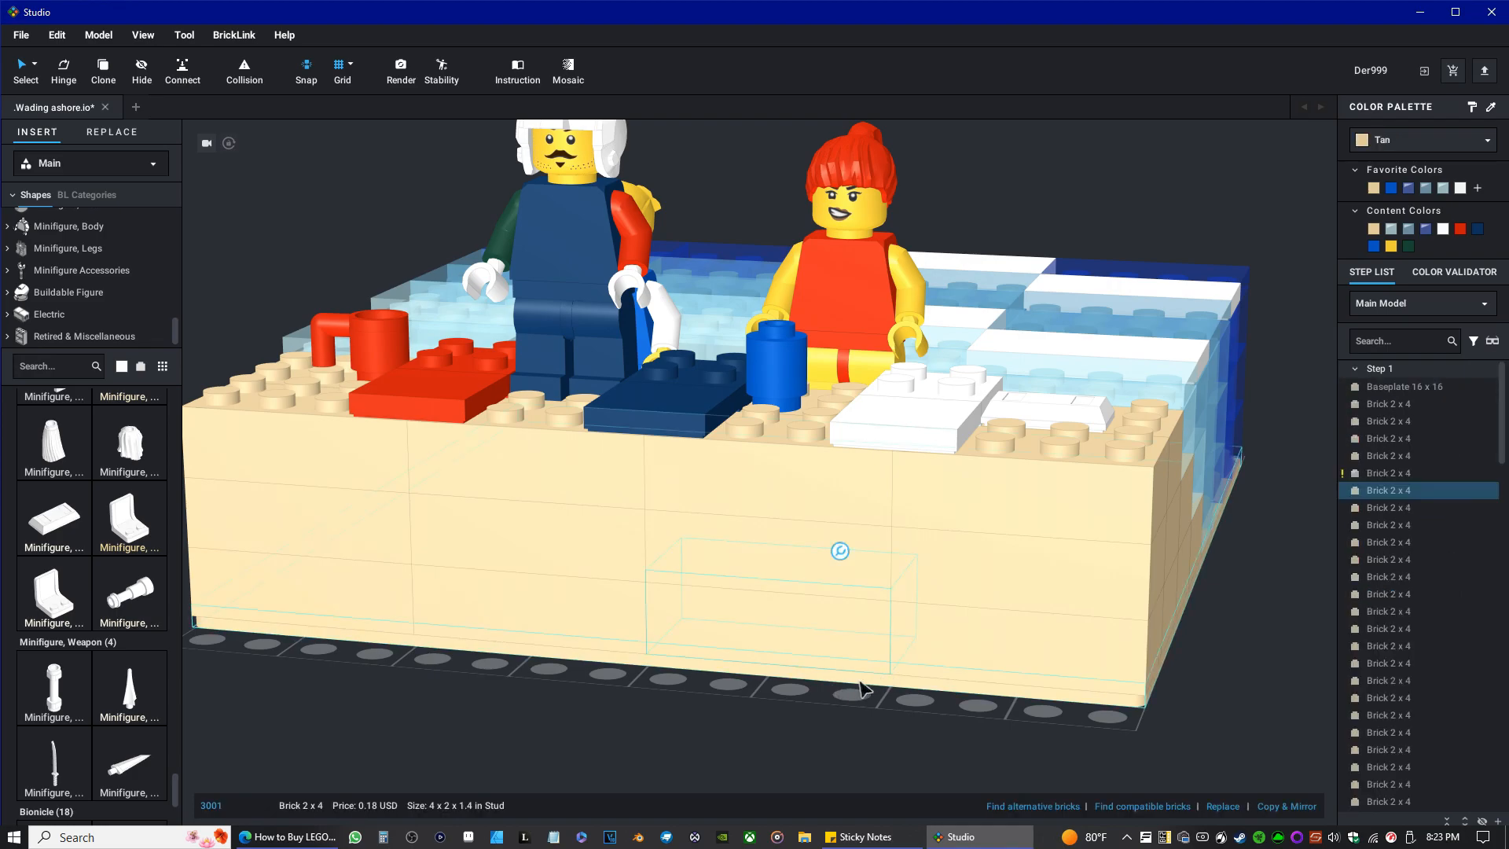
click(863, 682)
scroll(839, 687, down, 2)
right_drag(844, 694, 819, 512)
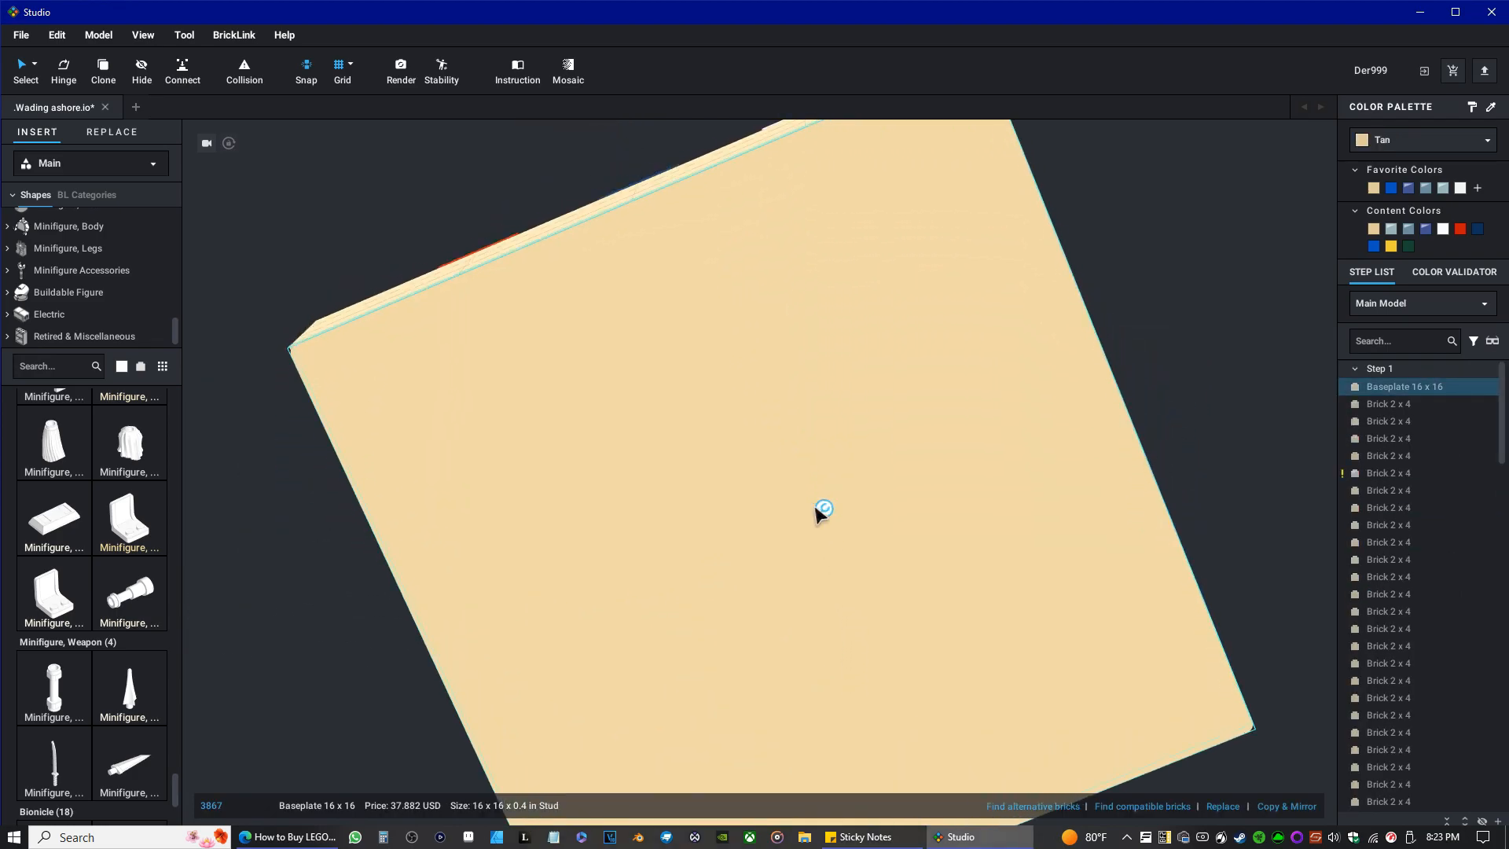
right_drag(441, 549, 471, 546)
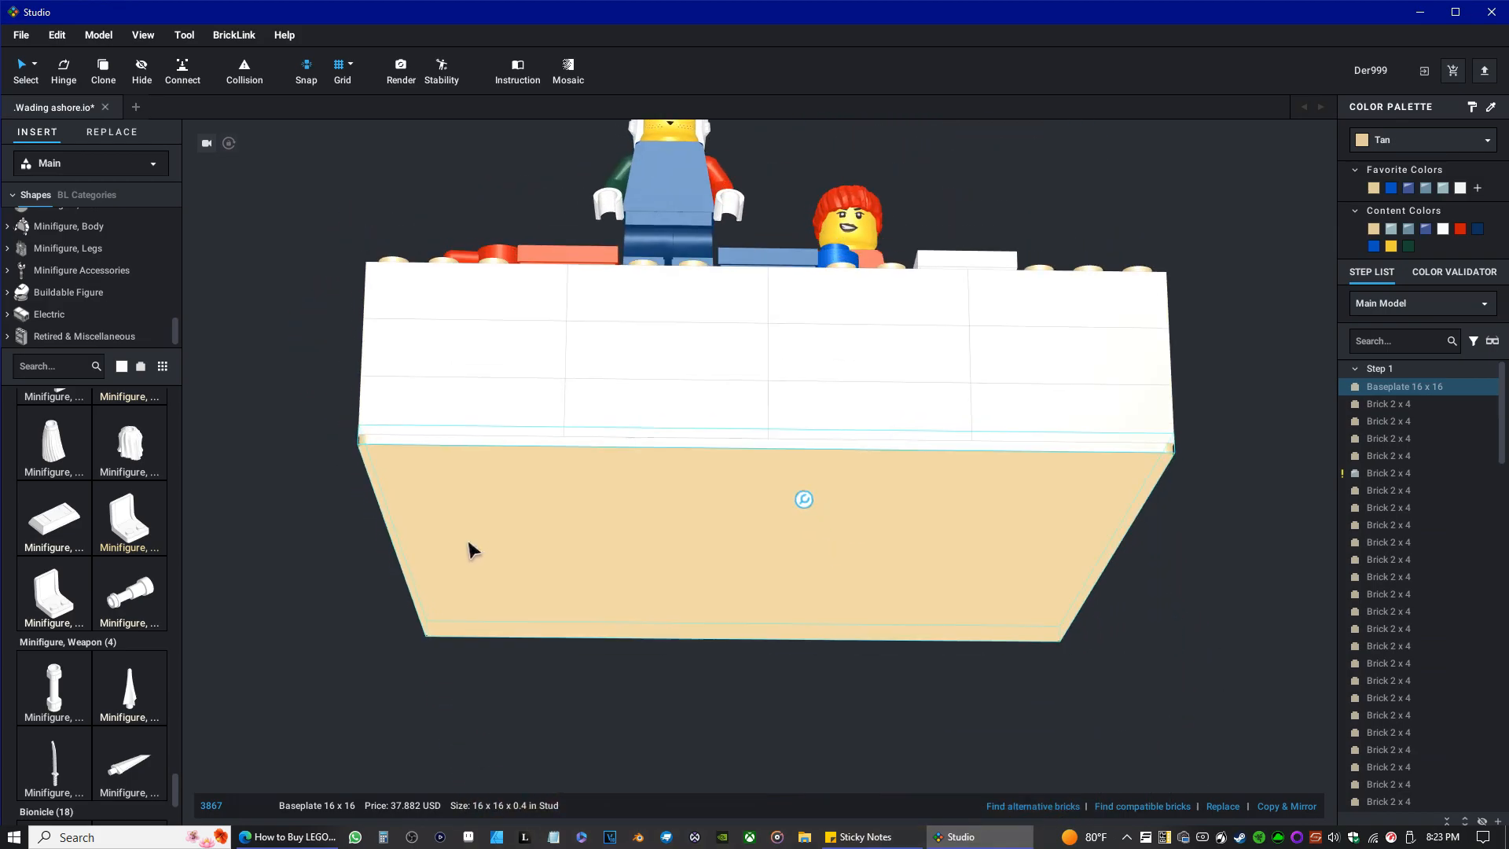
key(Delete)
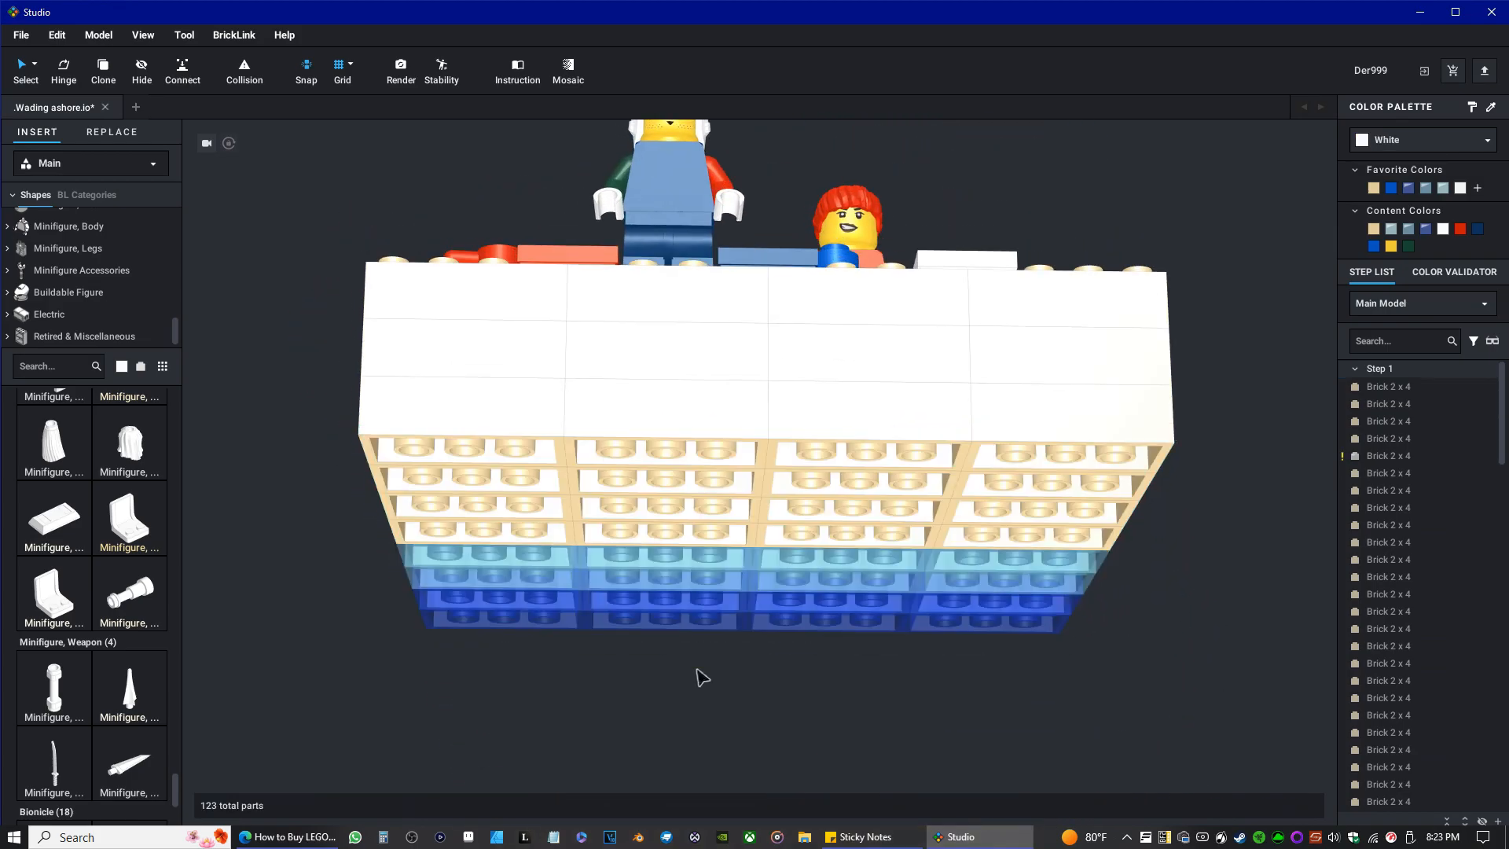
right_drag(707, 660, 707, 627)
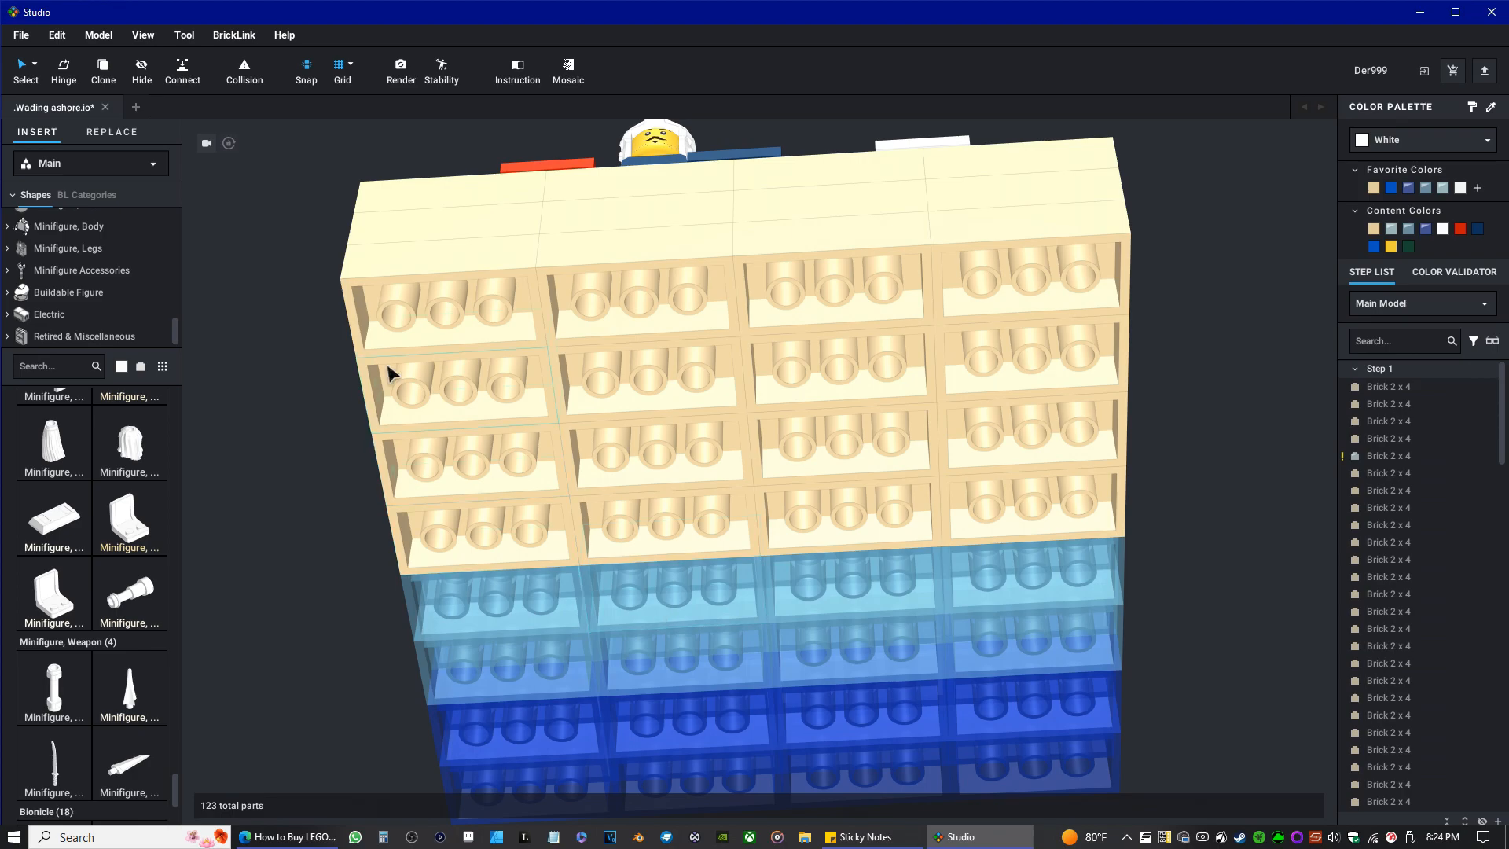
Clear the part search and set the part library colour to Tan.
scroll(73, 271, up, 5)
scroll(73, 271, up, 4)
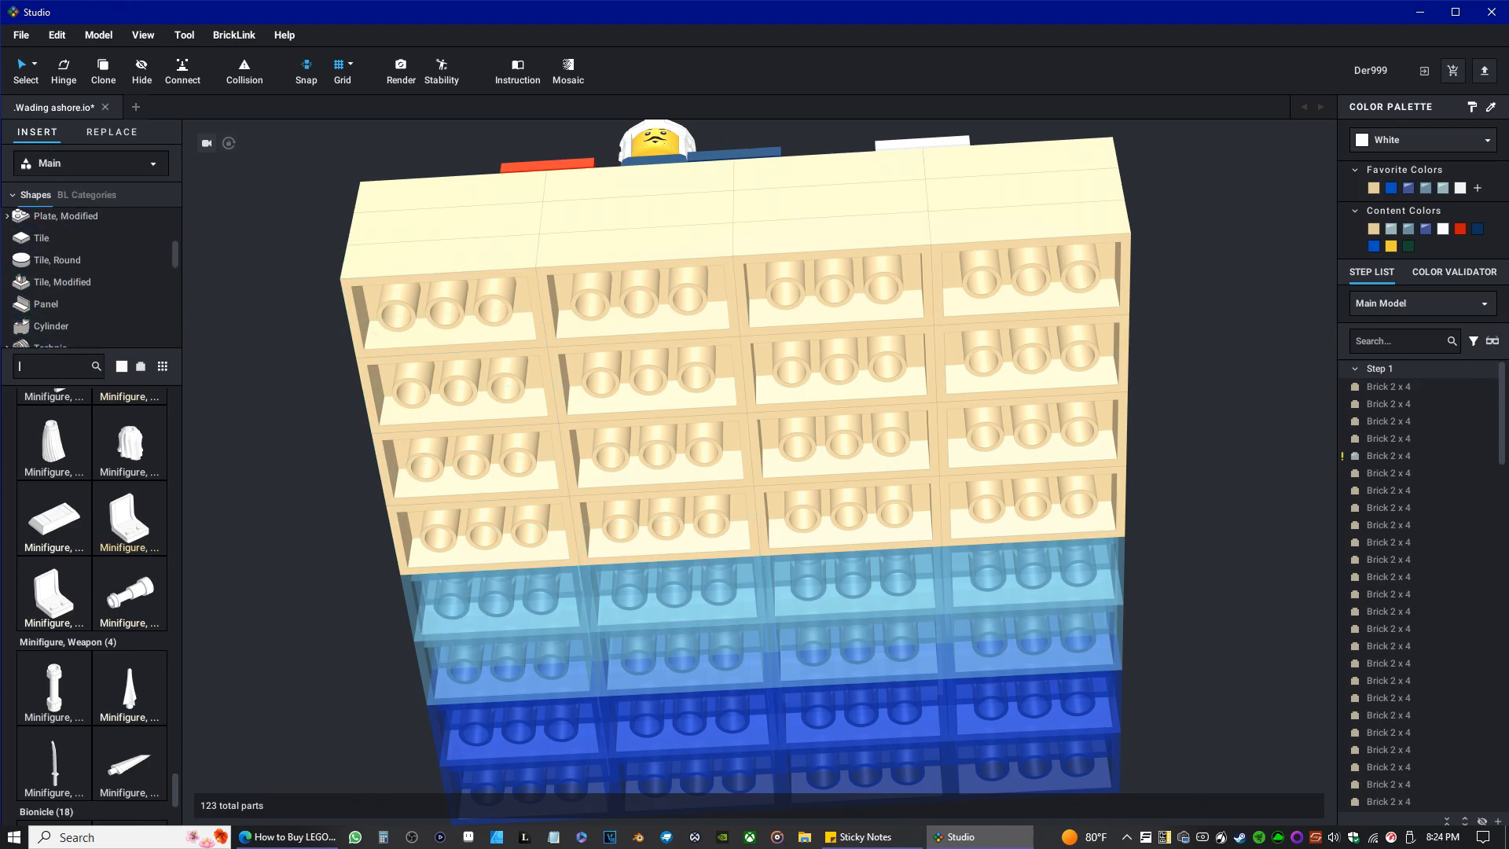
click(51, 367)
text(16)
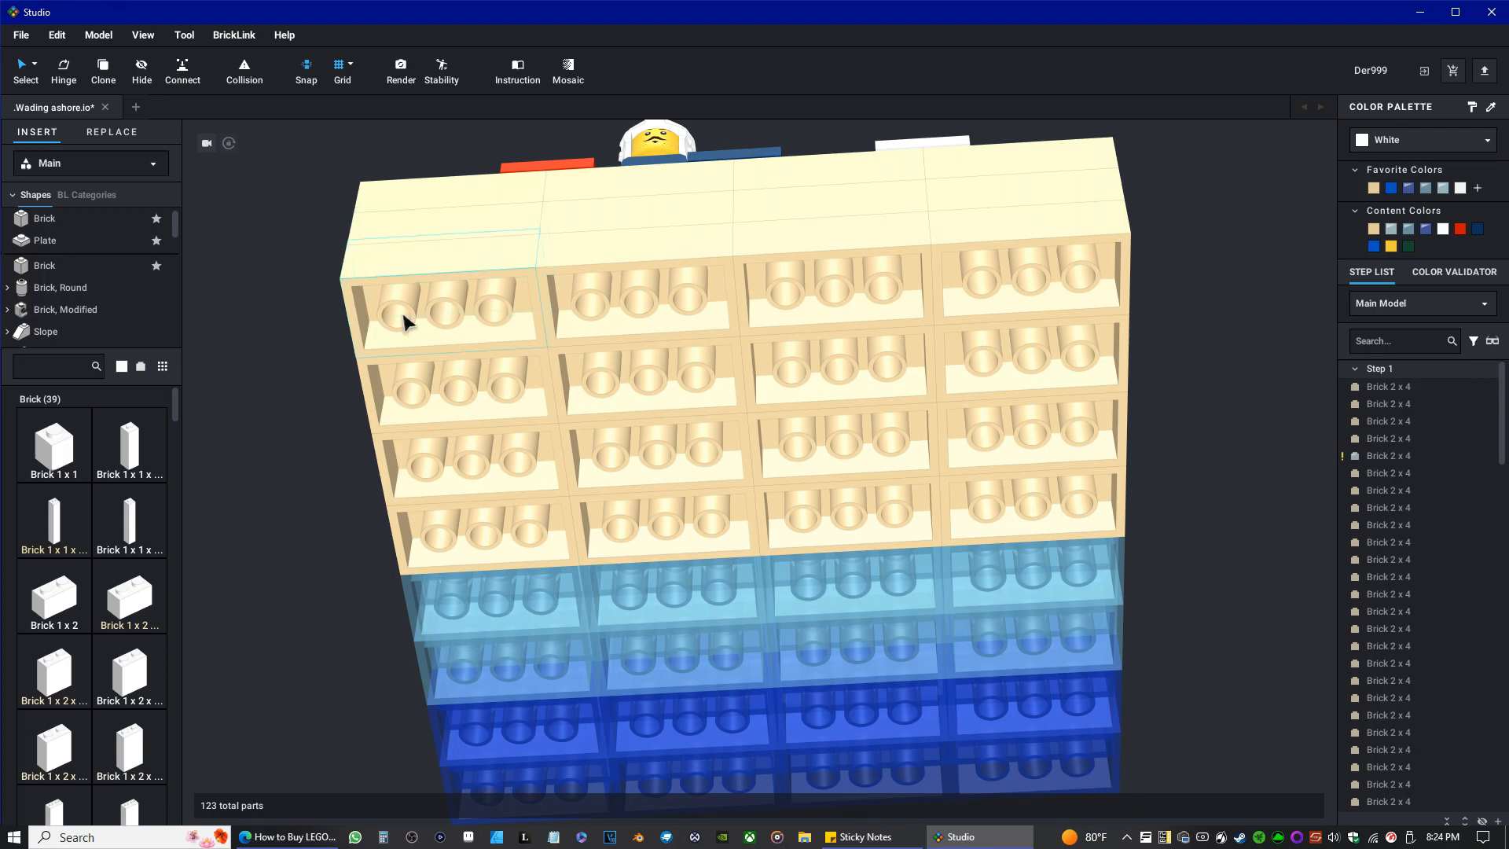
click(131, 369)
click(121, 368)
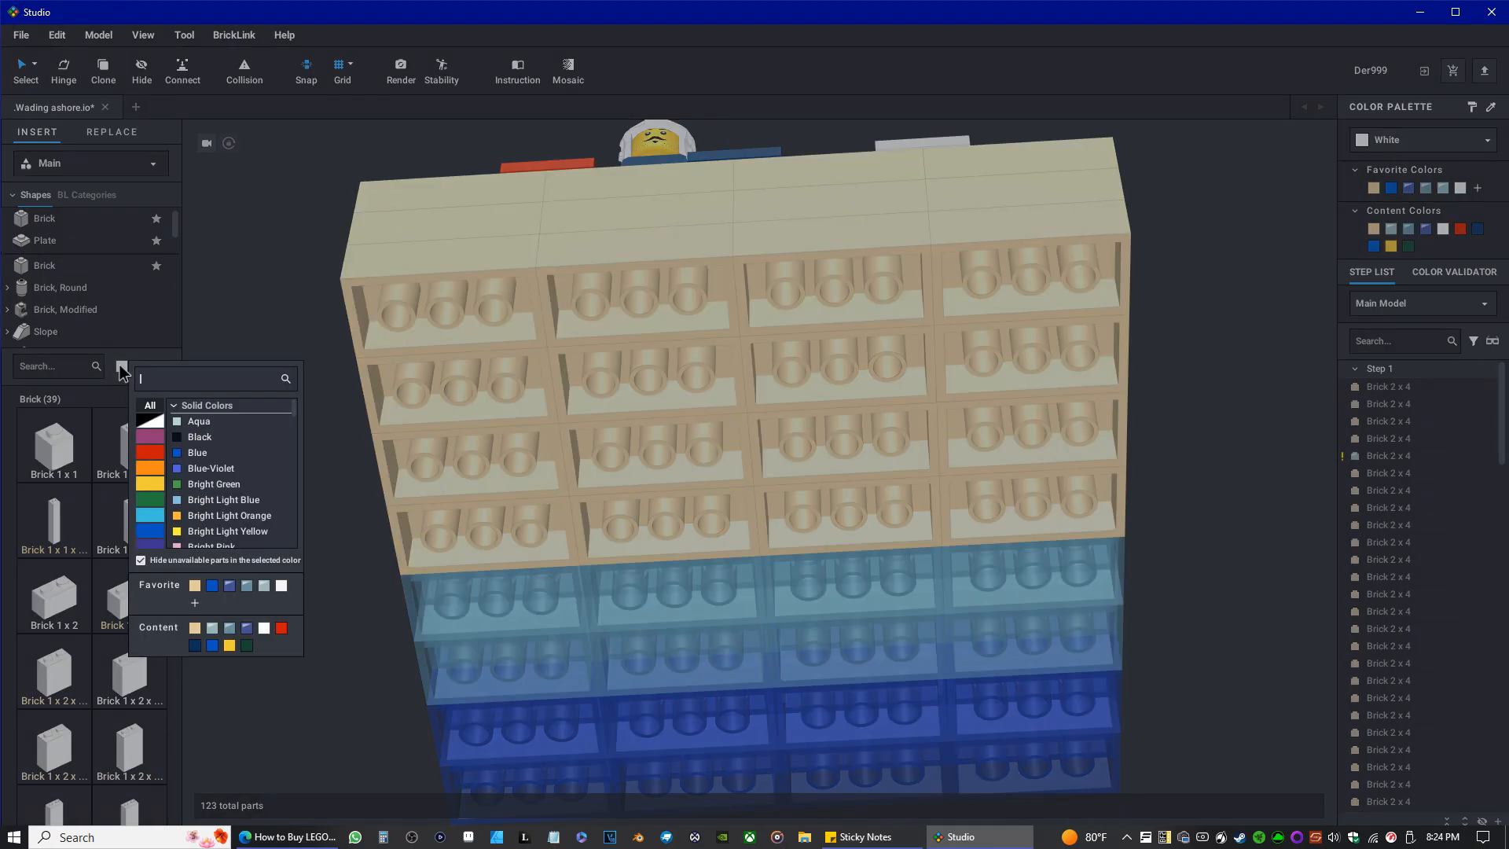
click(145, 479)
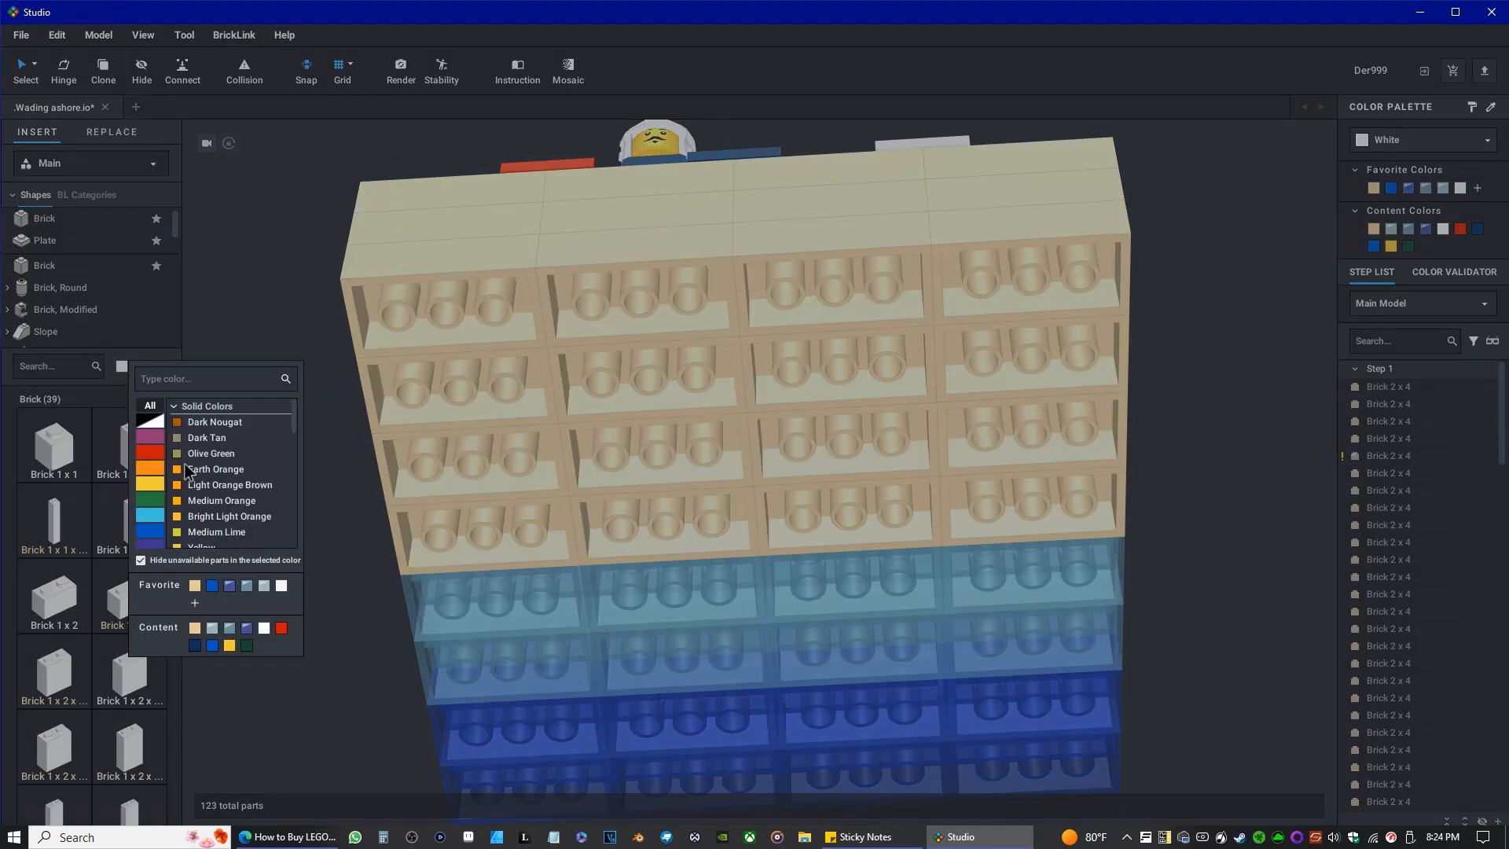
scroll(256, 460, down, 3)
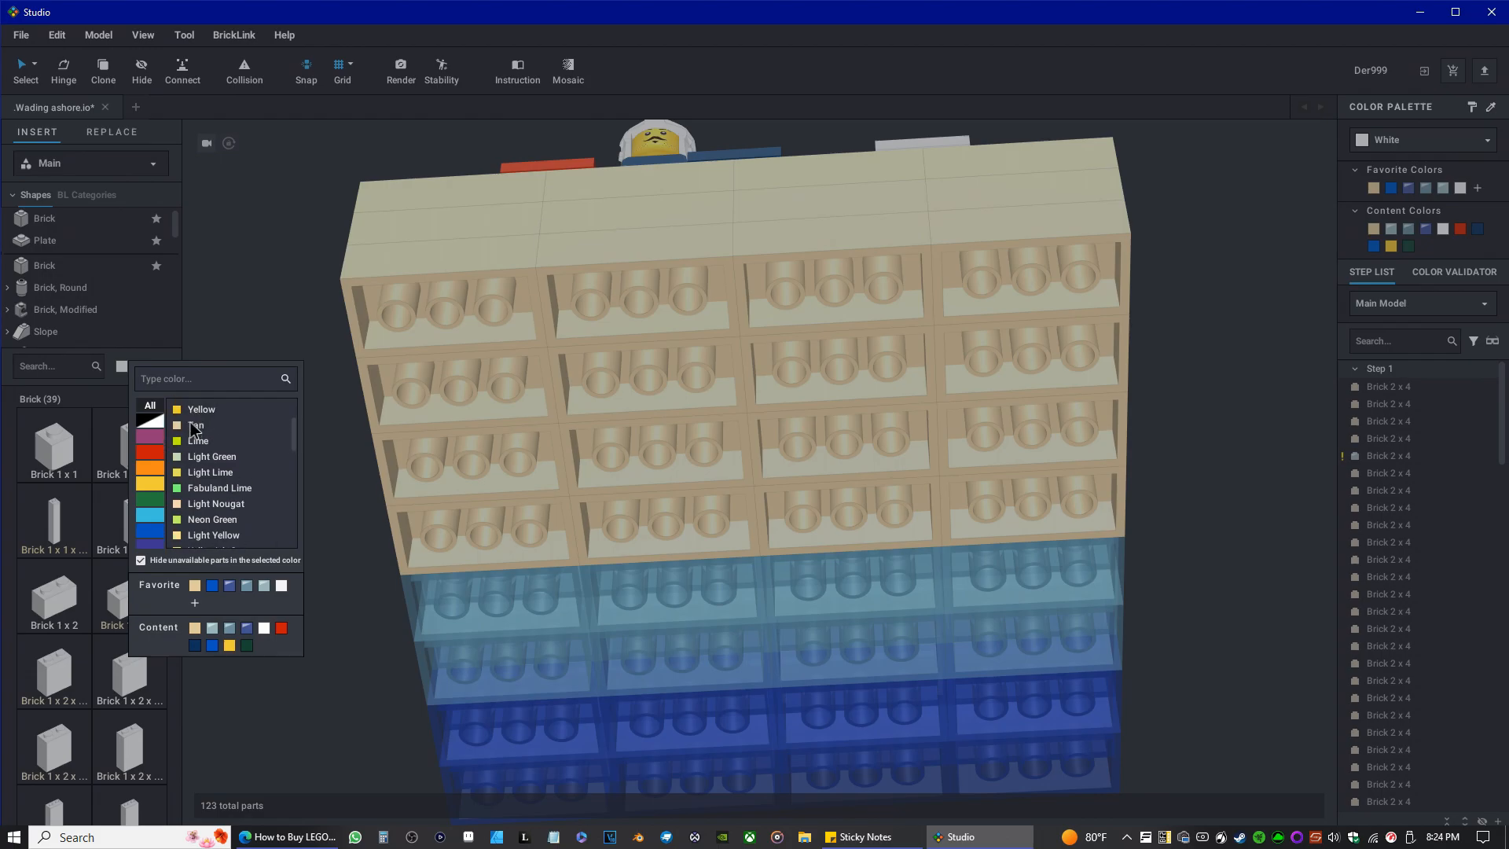
click(191, 422)
click(47, 374)
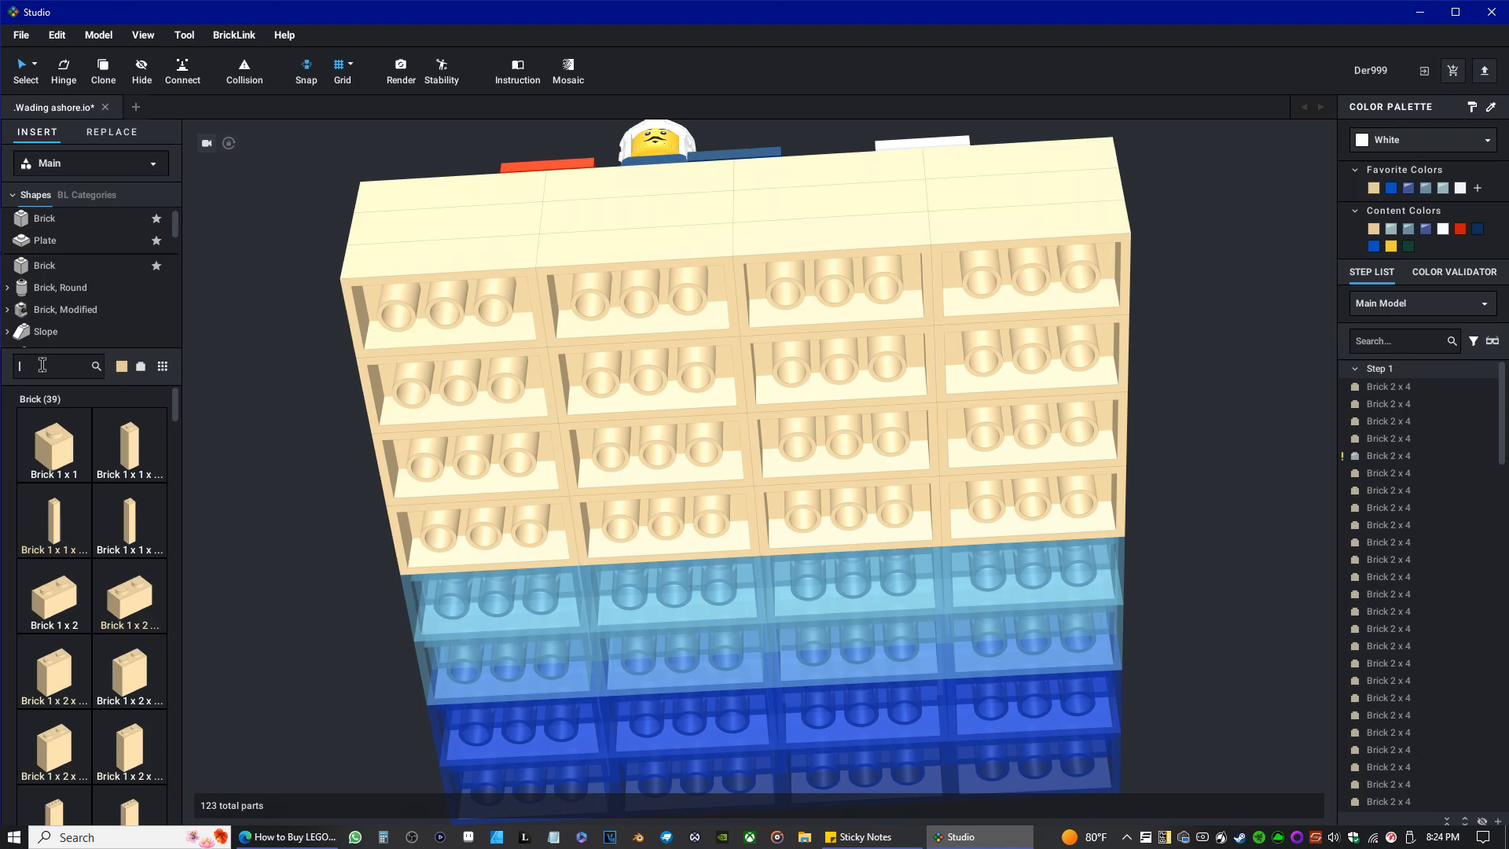
Find a tan Plate 6 x 16 in the Plate category and attach it beneath the sand bricks, aligned with the model's front edge.
click(44, 240)
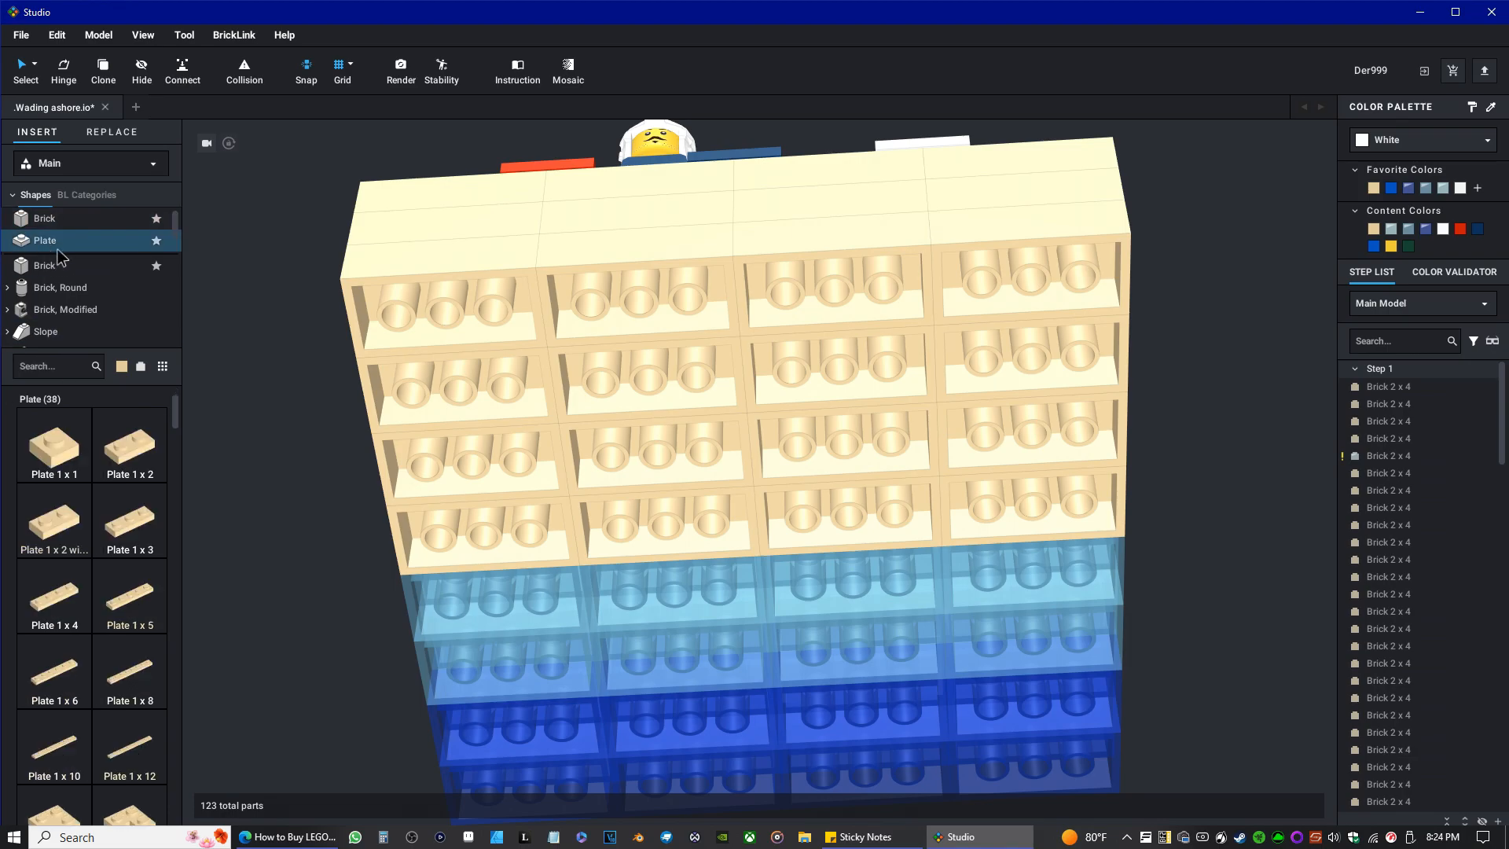
scroll(142, 603, down, 2)
scroll(142, 604, down, 5)
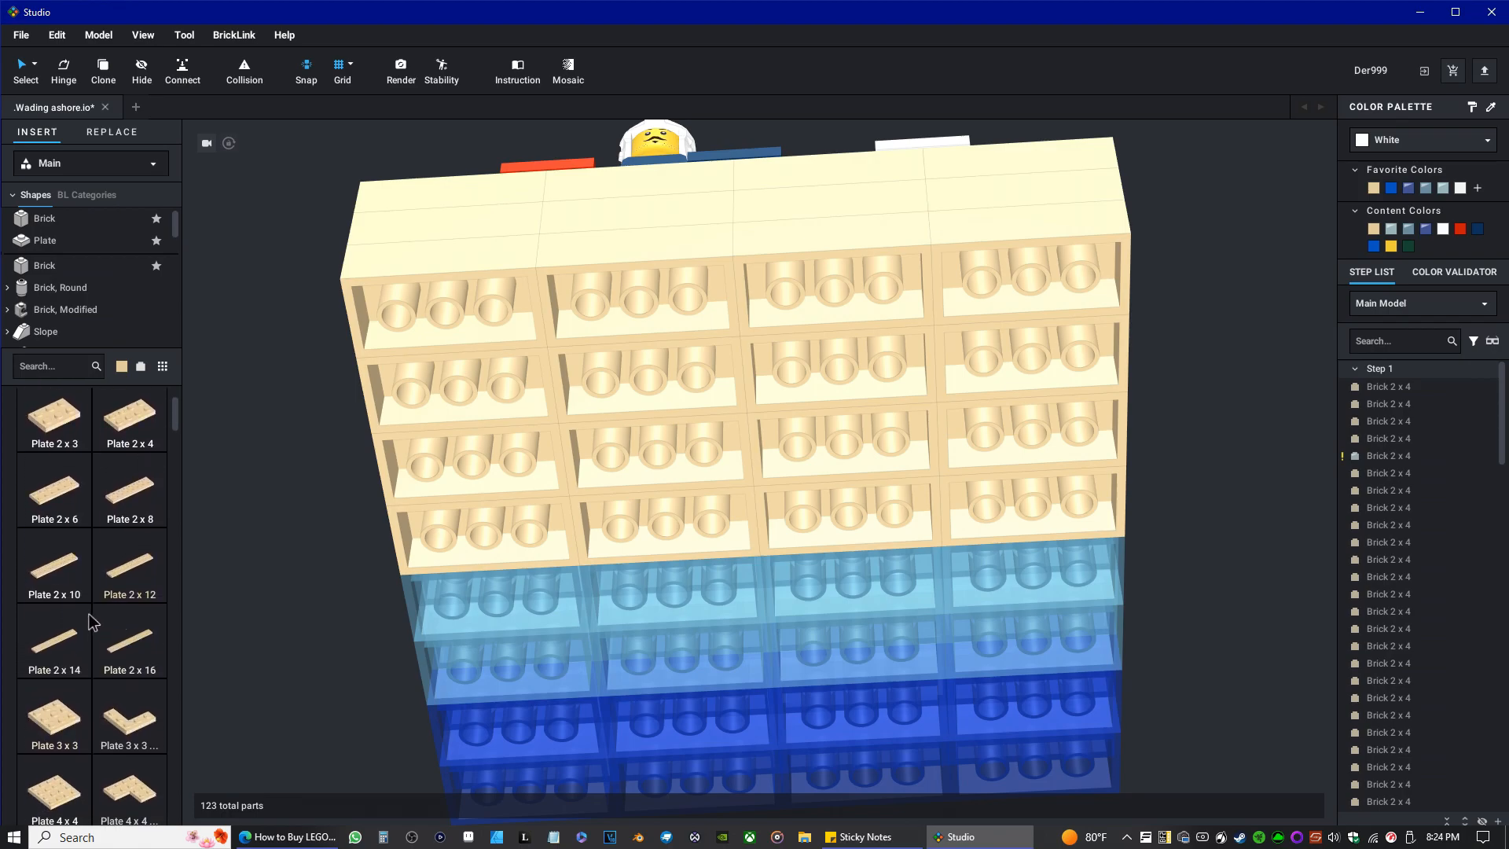
scroll(90, 622, down, 2)
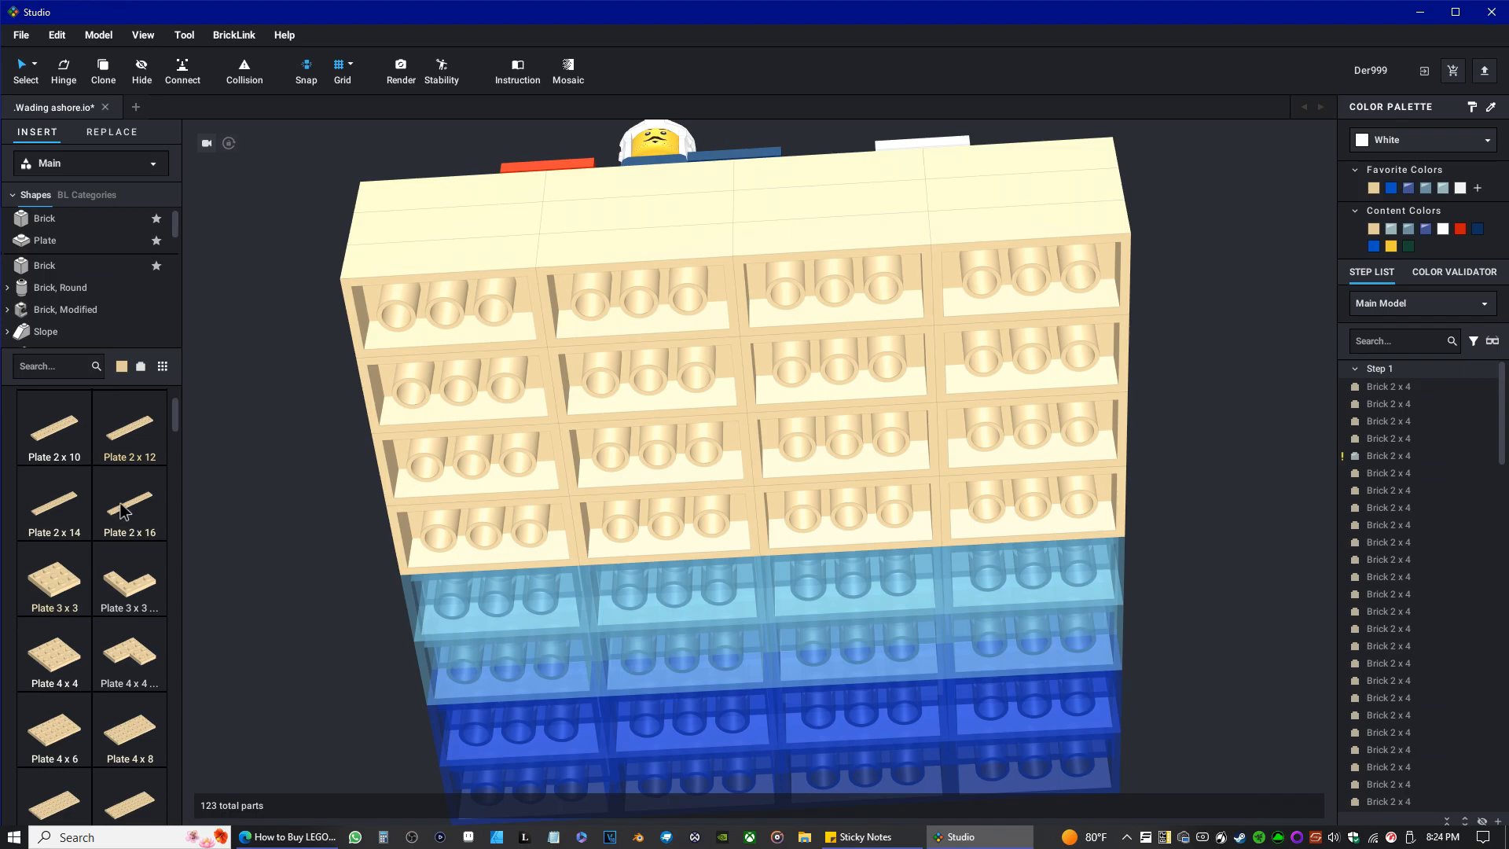
scroll(116, 512, down, 4)
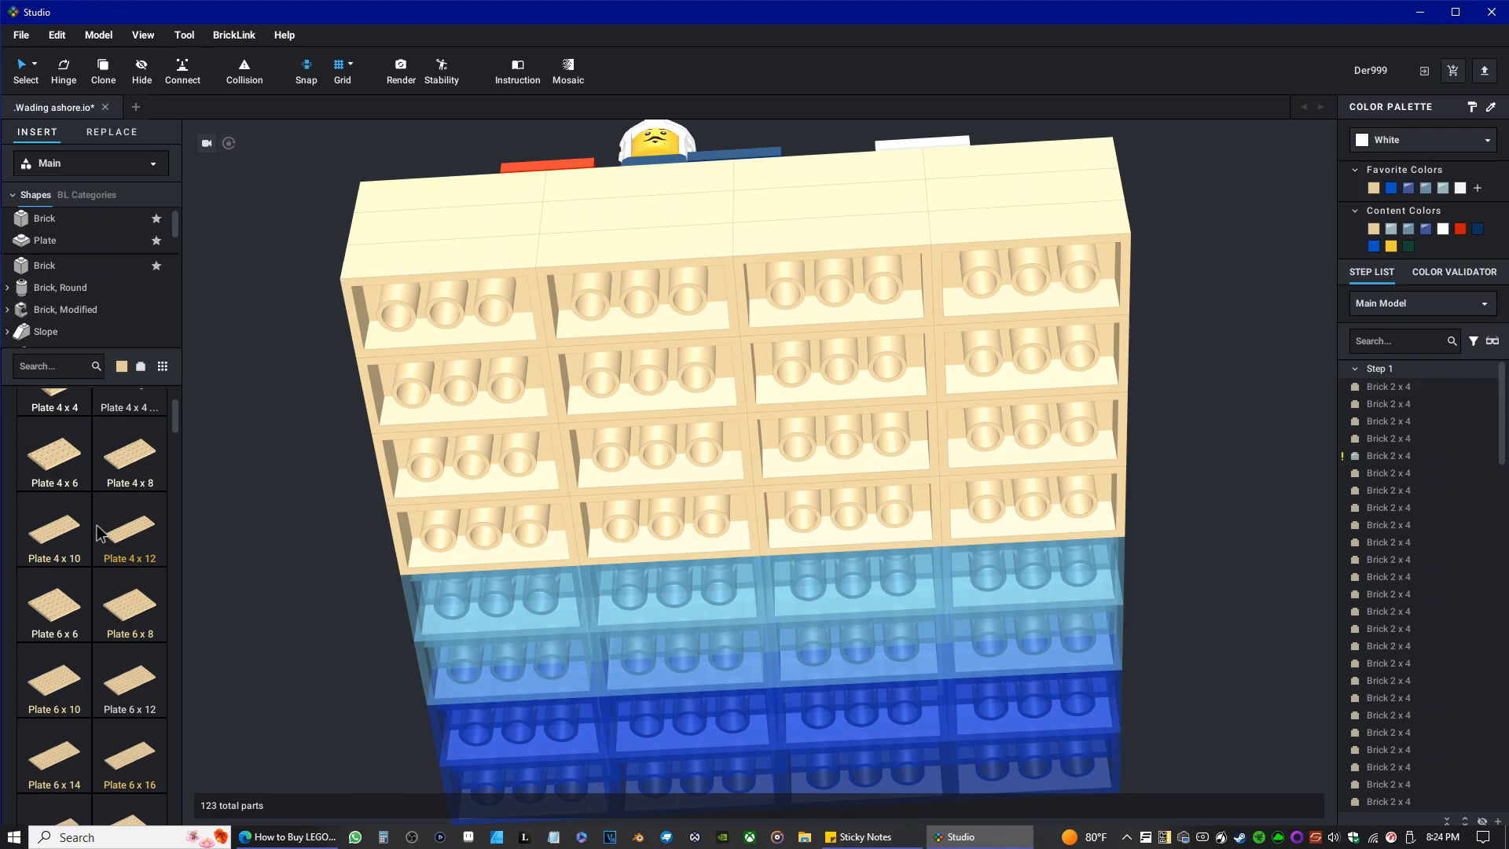
scroll(100, 534, down, 3)
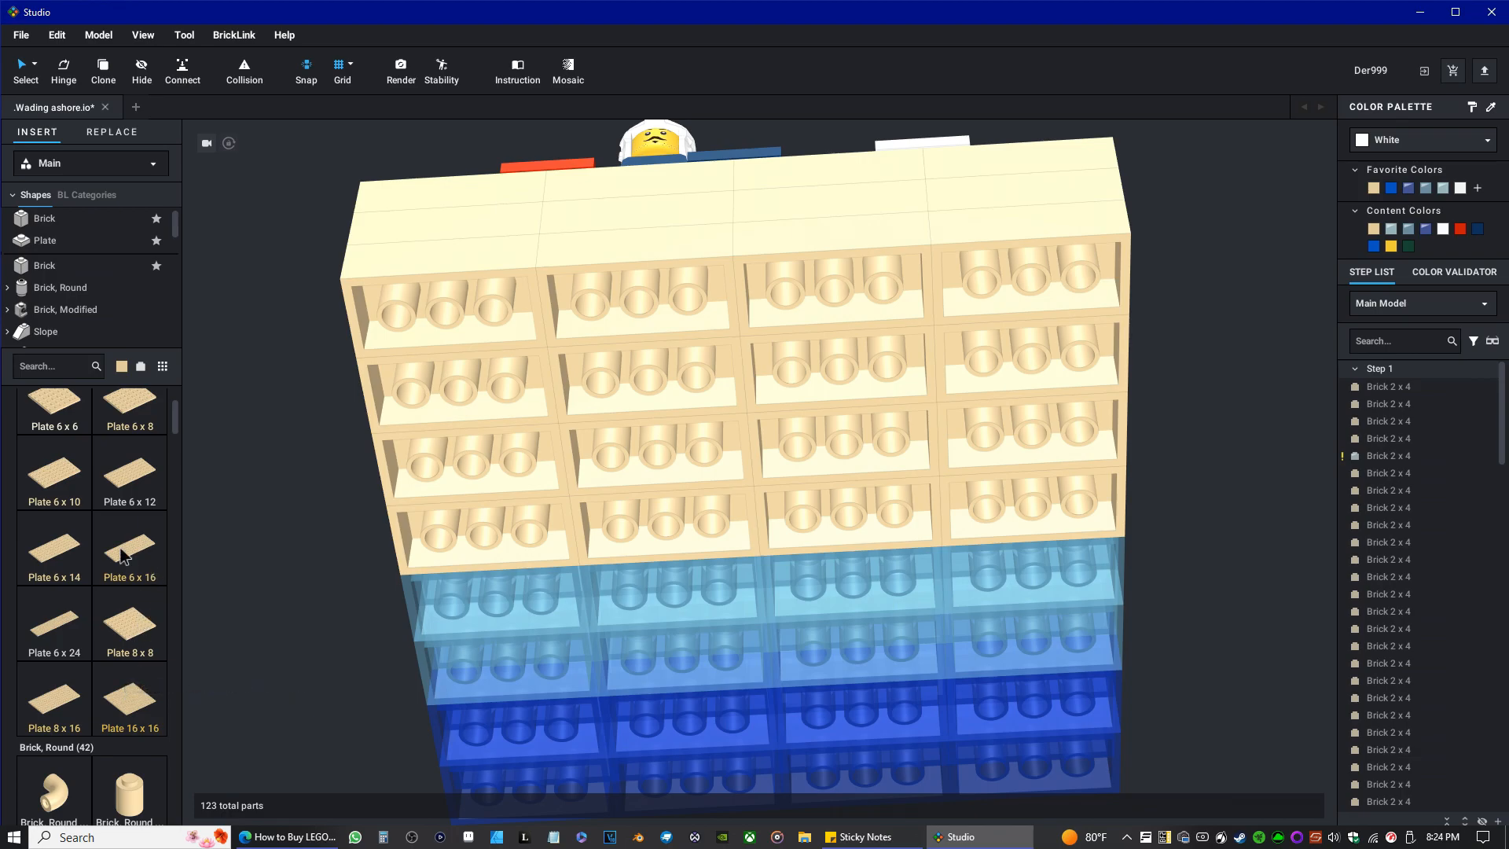
scroll(130, 660, up, 4)
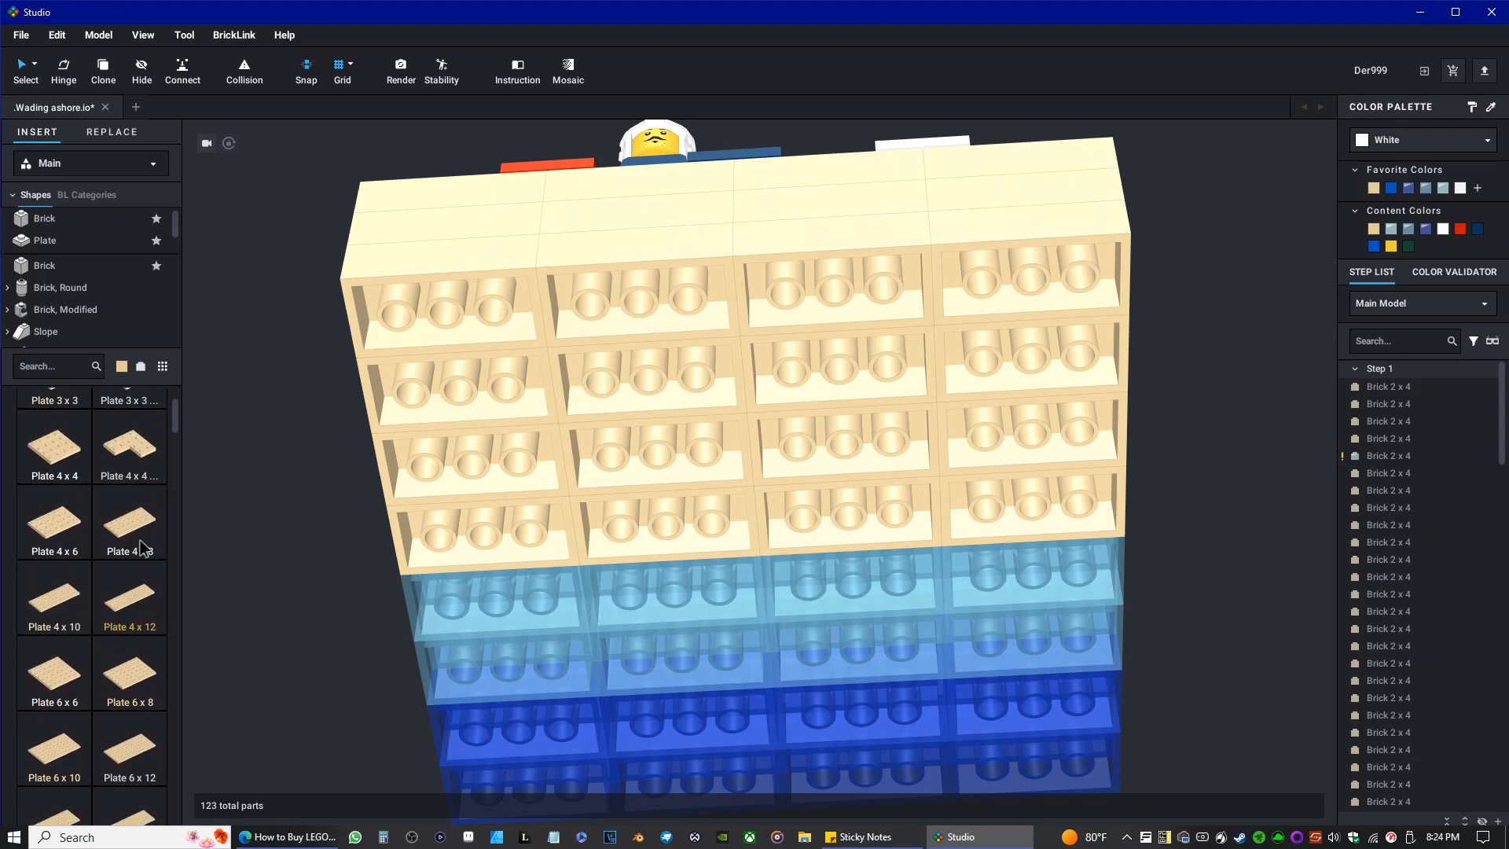
scroll(143, 546, up, 3)
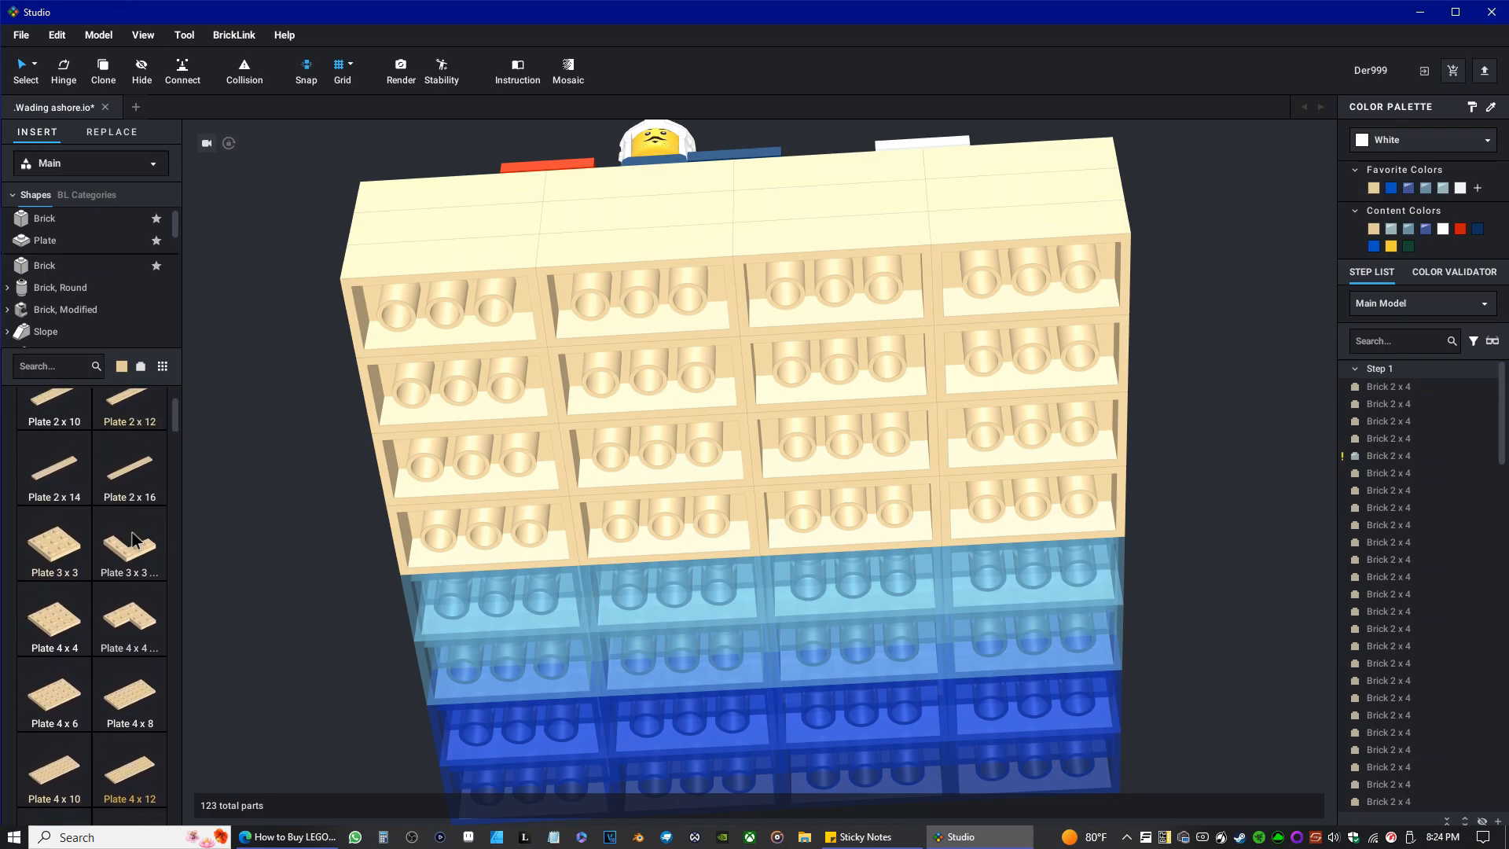
scroll(133, 539, up, 1)
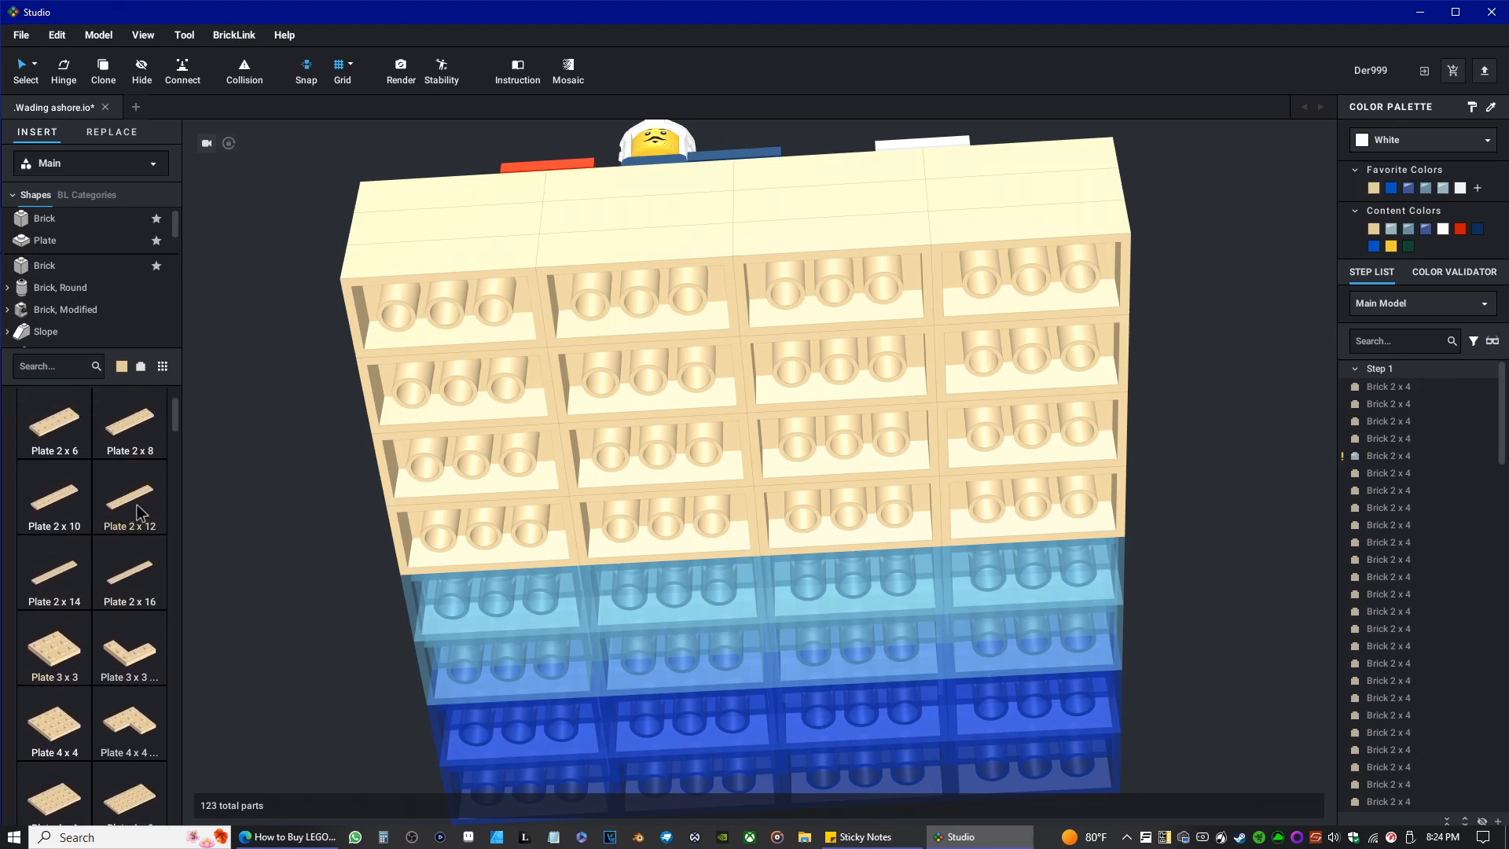
scroll(135, 534, down, 5)
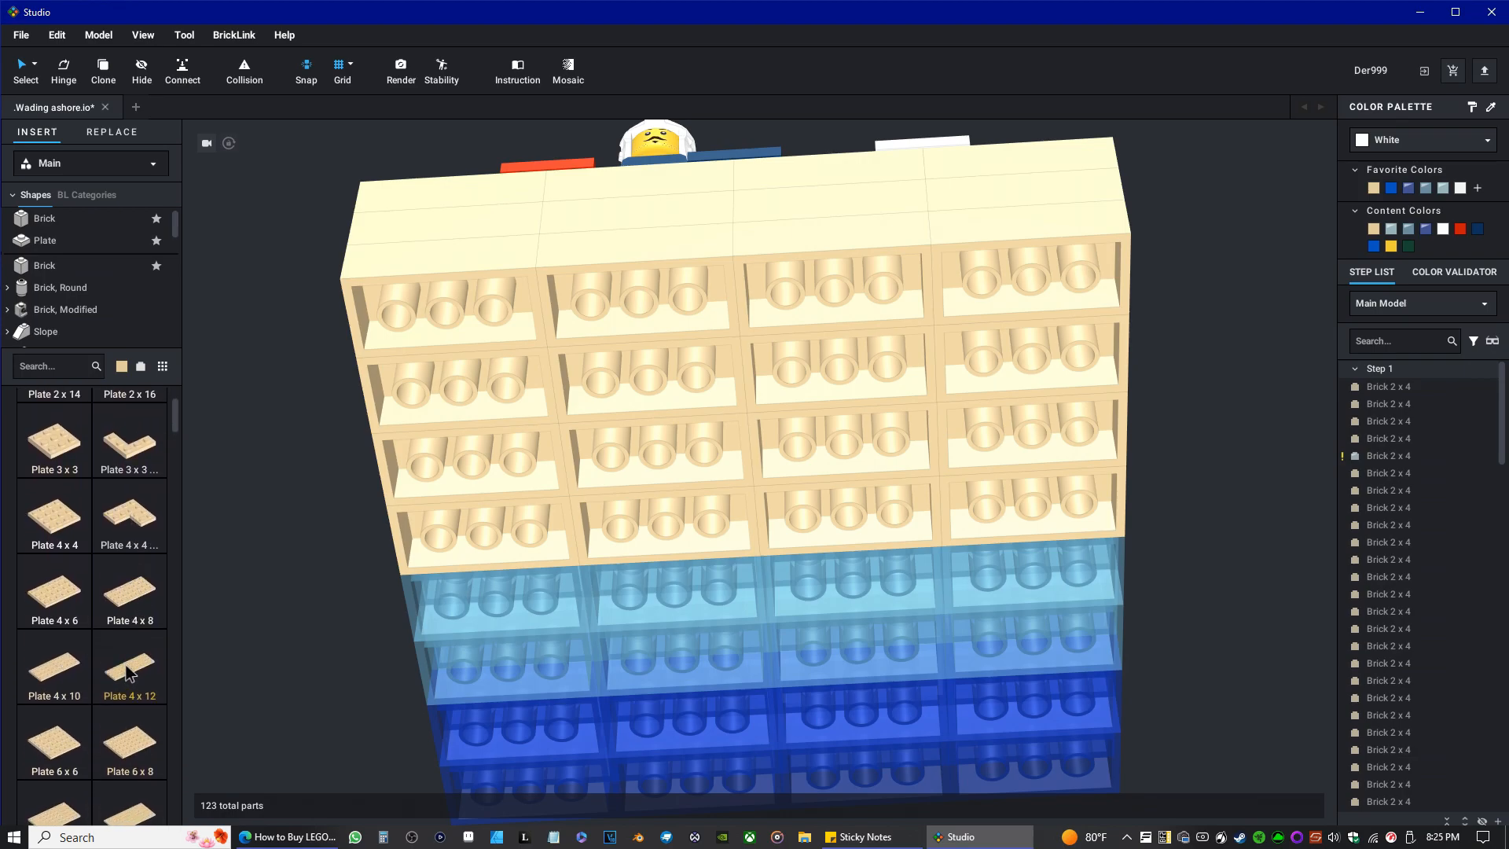
scroll(140, 637, down, 1)
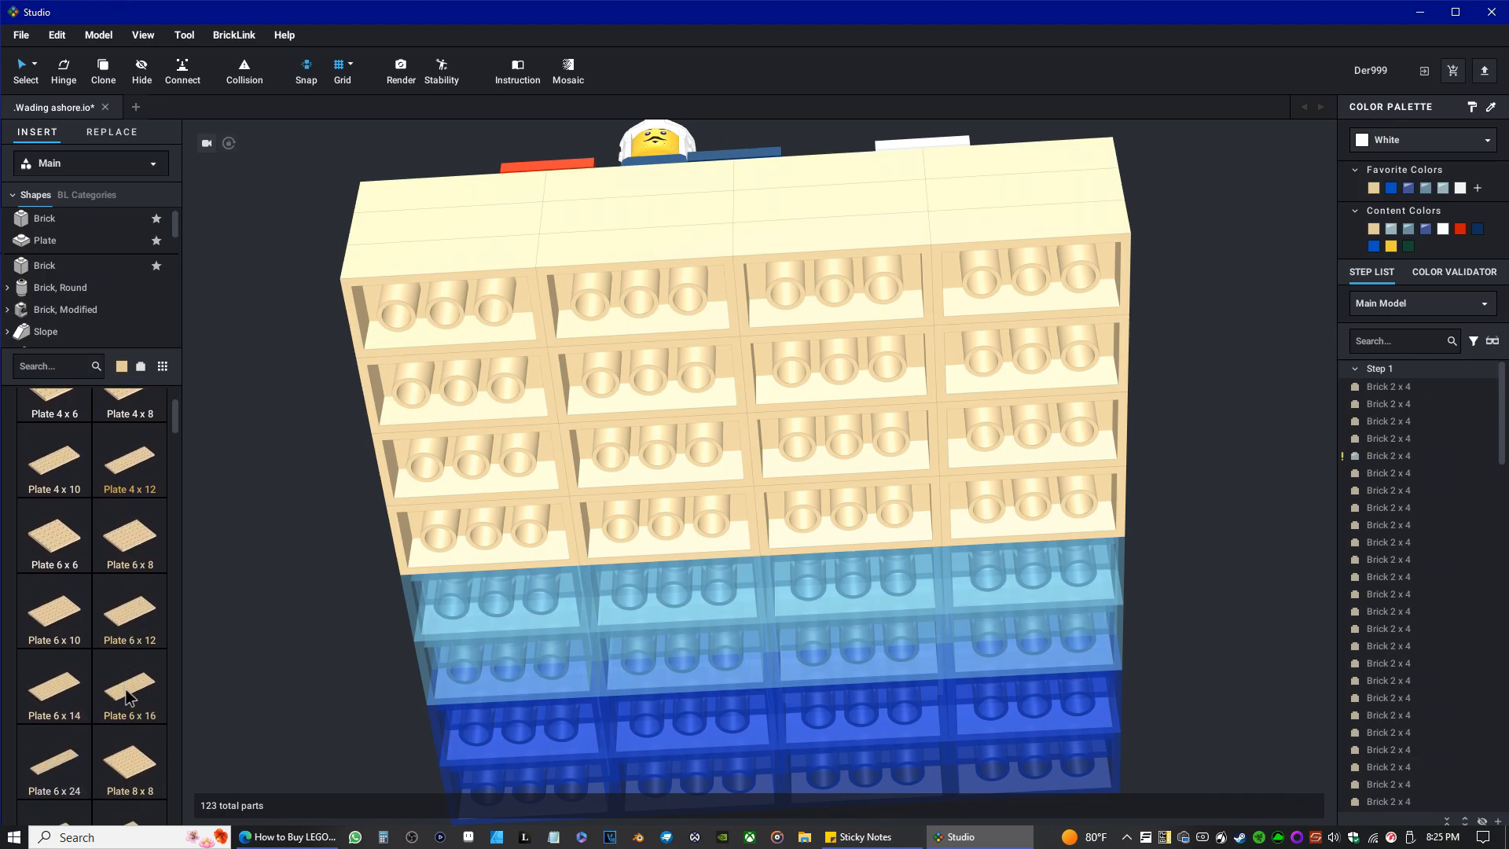
drag(128, 698, 754, 396)
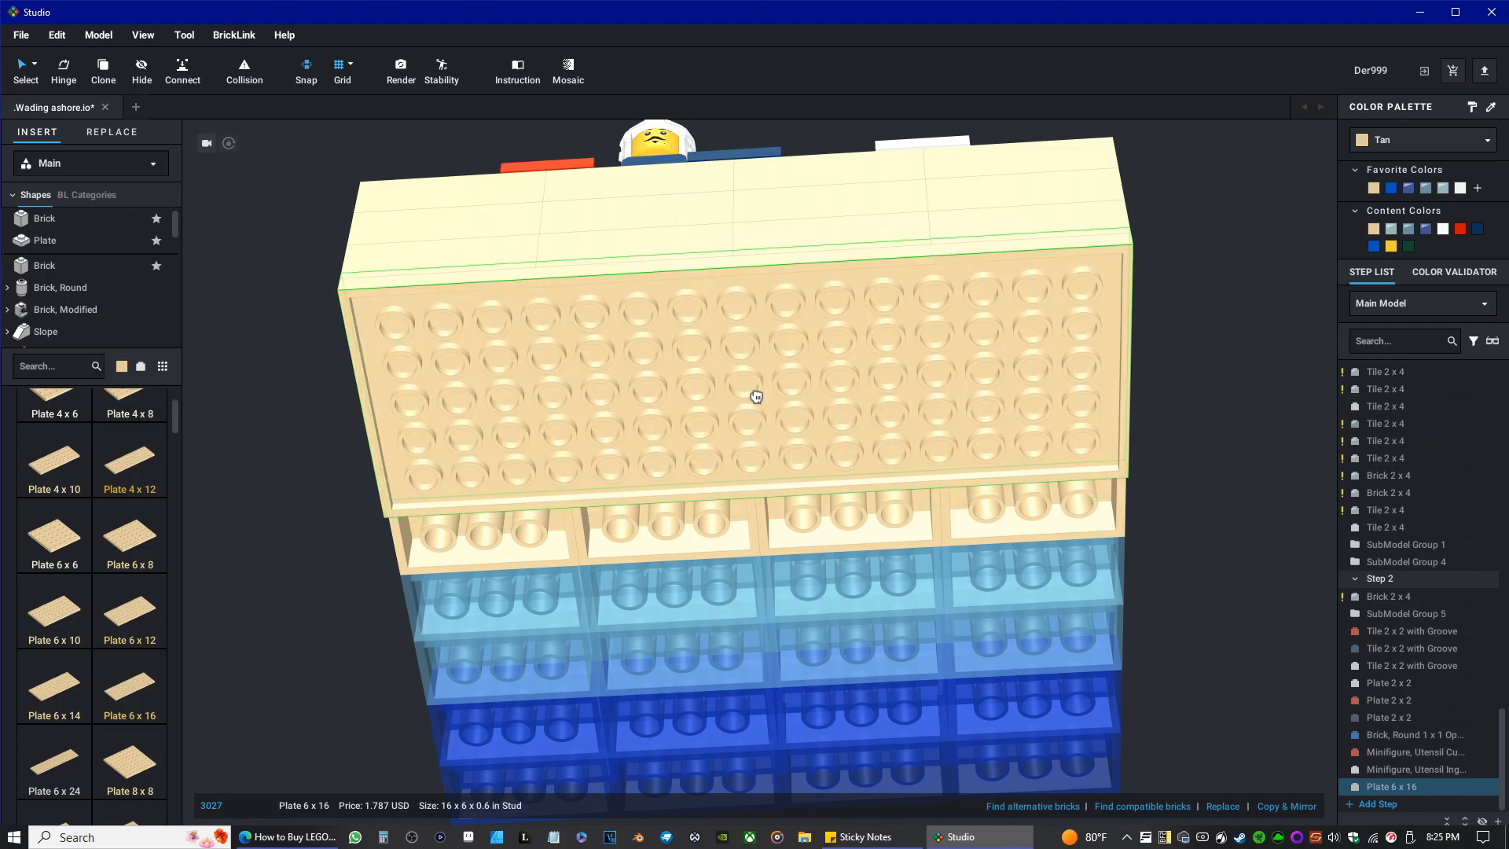
right_drag(756, 396, 796, 283)
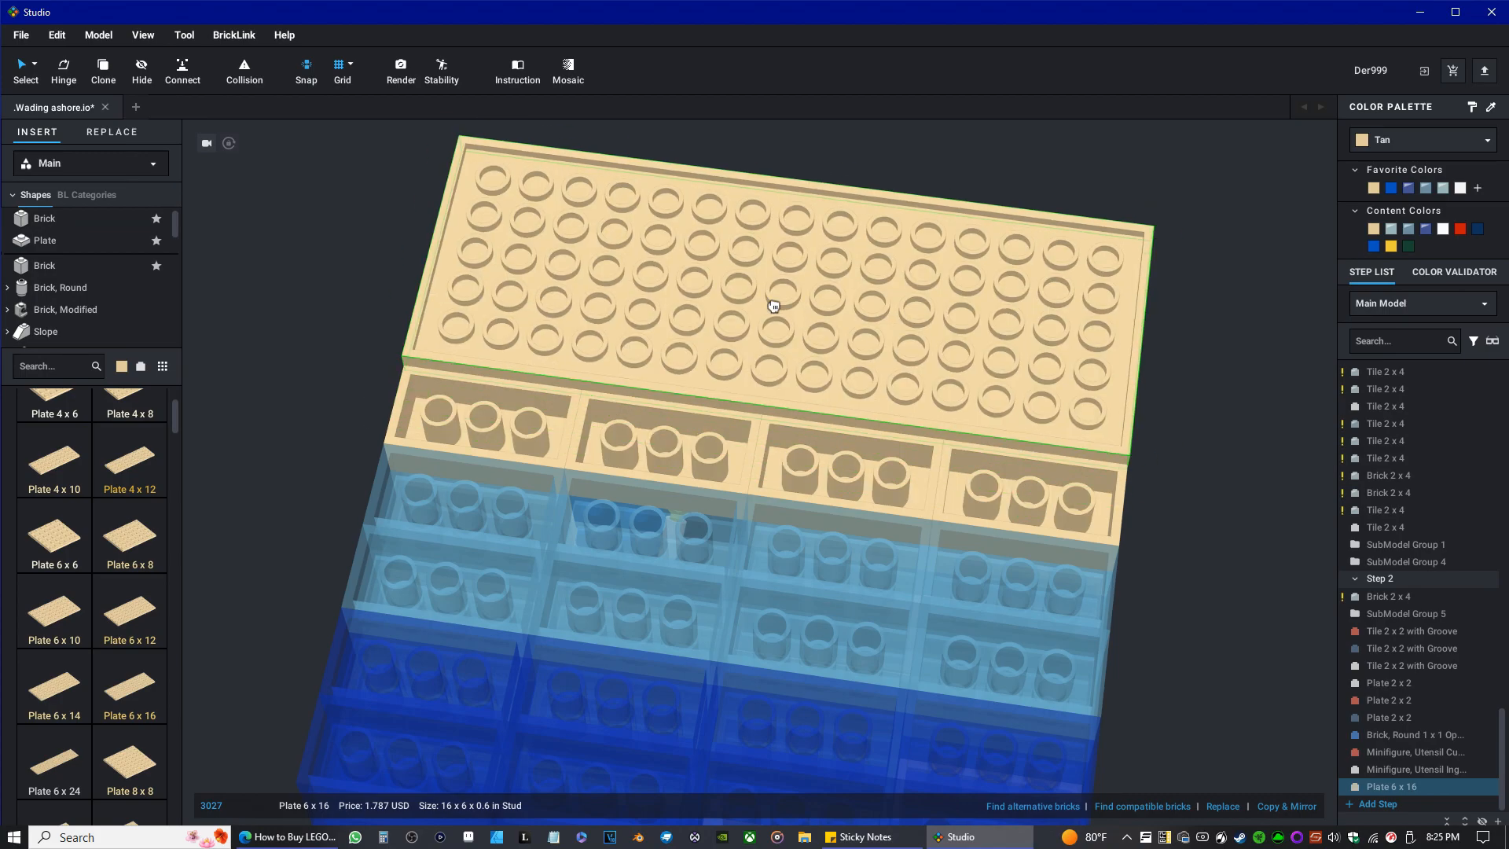
click(775, 308)
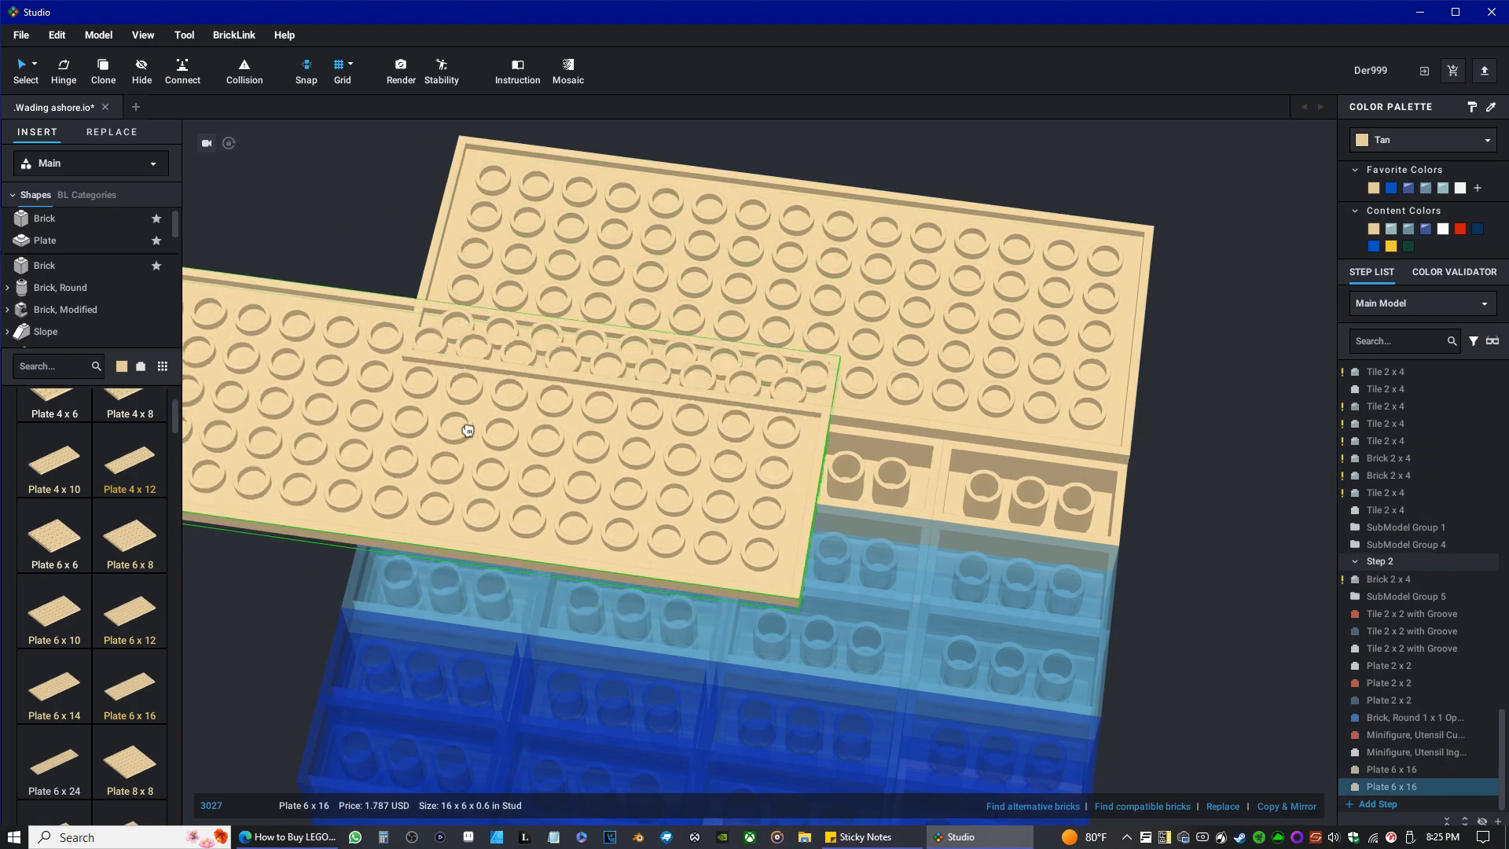
Attach two more copies of the Plate 6 x 16 side by side to cover the rest of the model's underside.
key(ctrl+v)
scroll(674, 663, down, 4)
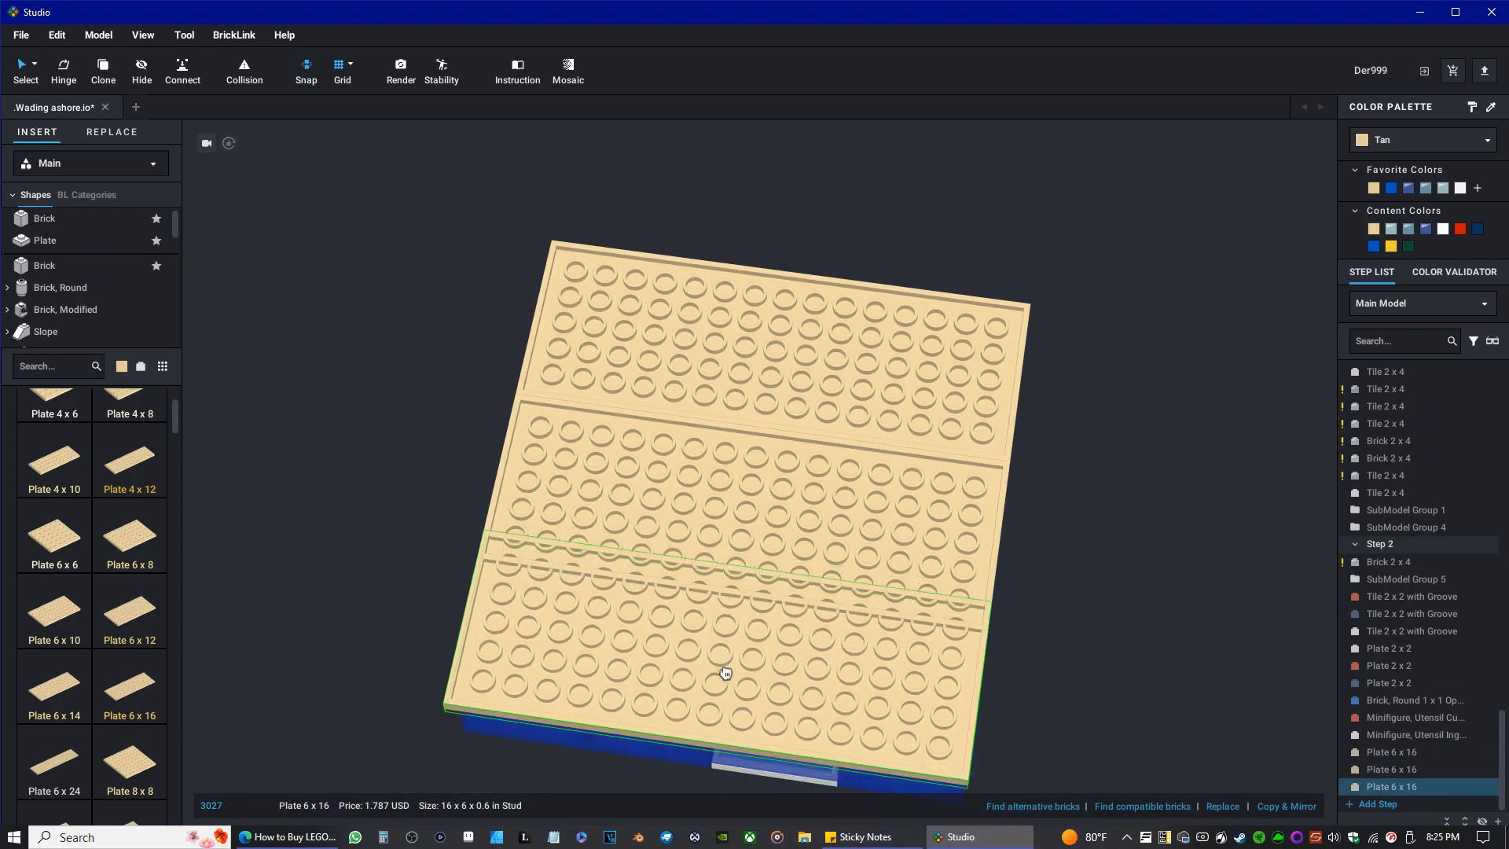
click(716, 686)
key(ctrl+v)
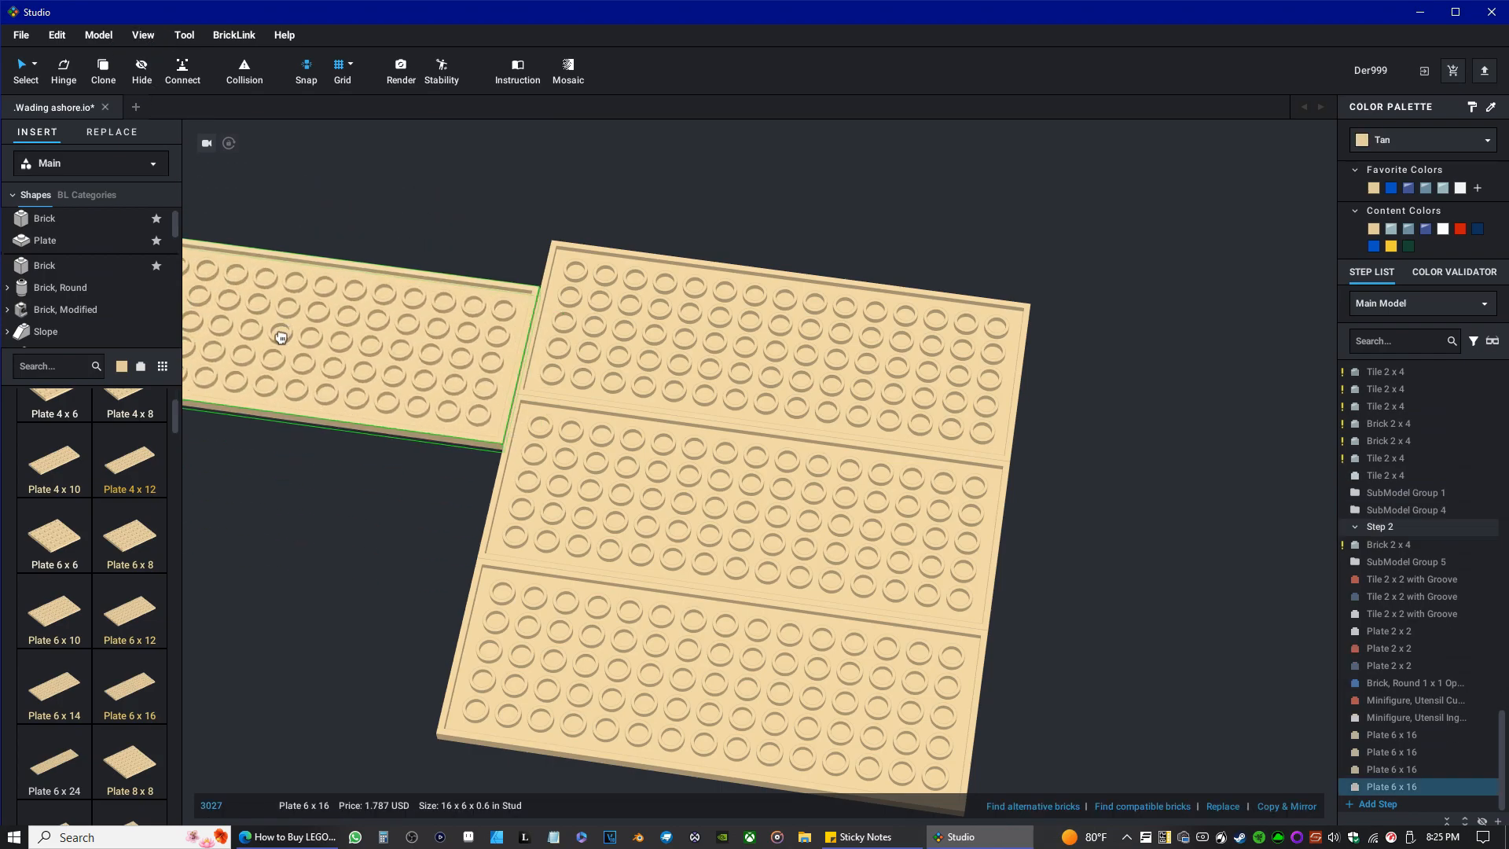
key(Escape)
Delete all three Plate 6 x 16 parts from the model's underside.
right_drag(314, 313, 337, 346)
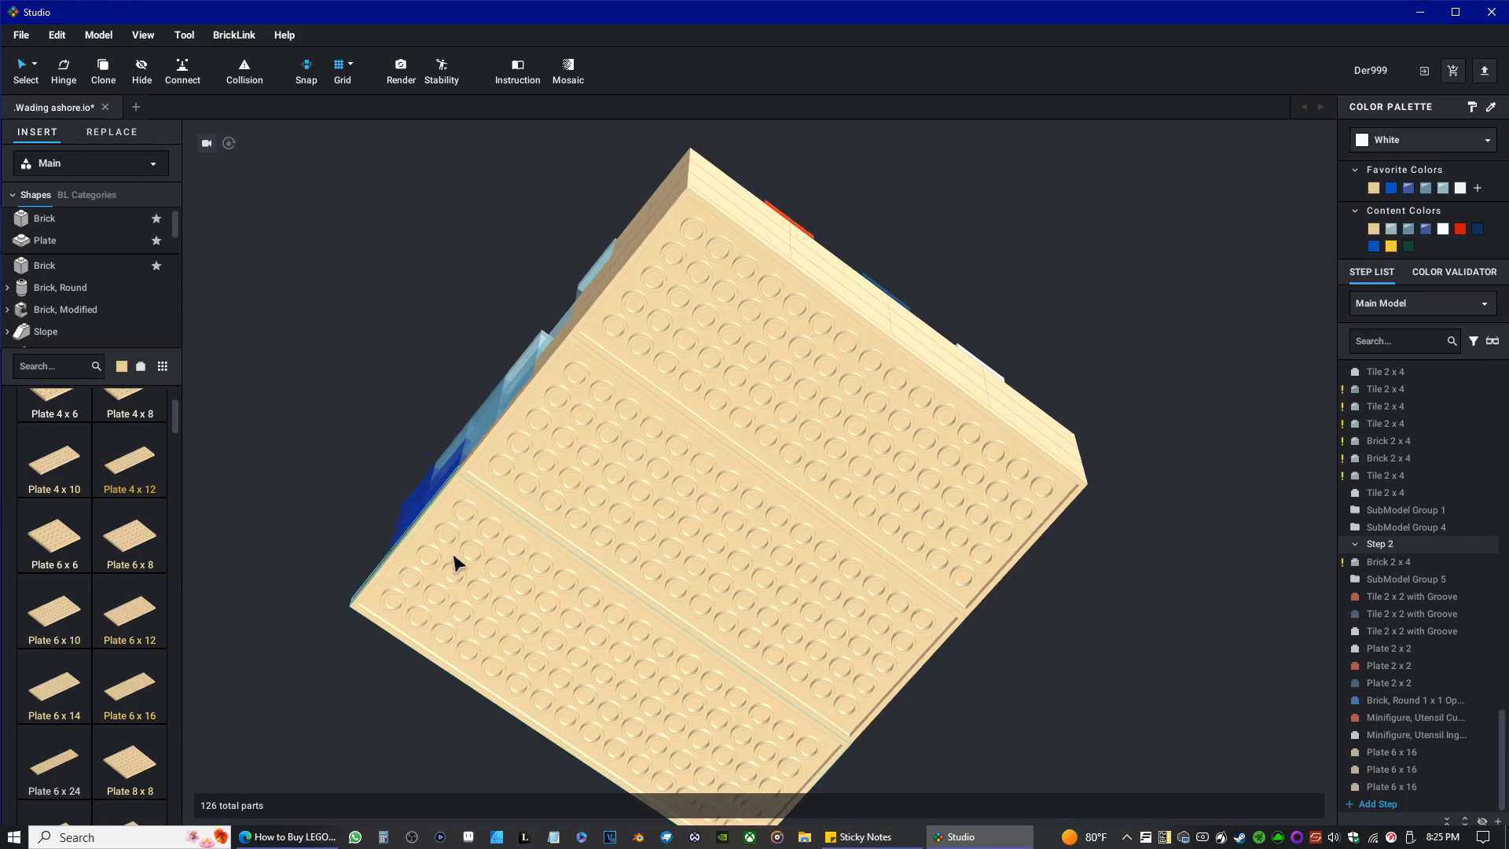
click(489, 534)
key(Delete)
drag(741, 556, 327, 285)
key(Delete)
click(930, 334)
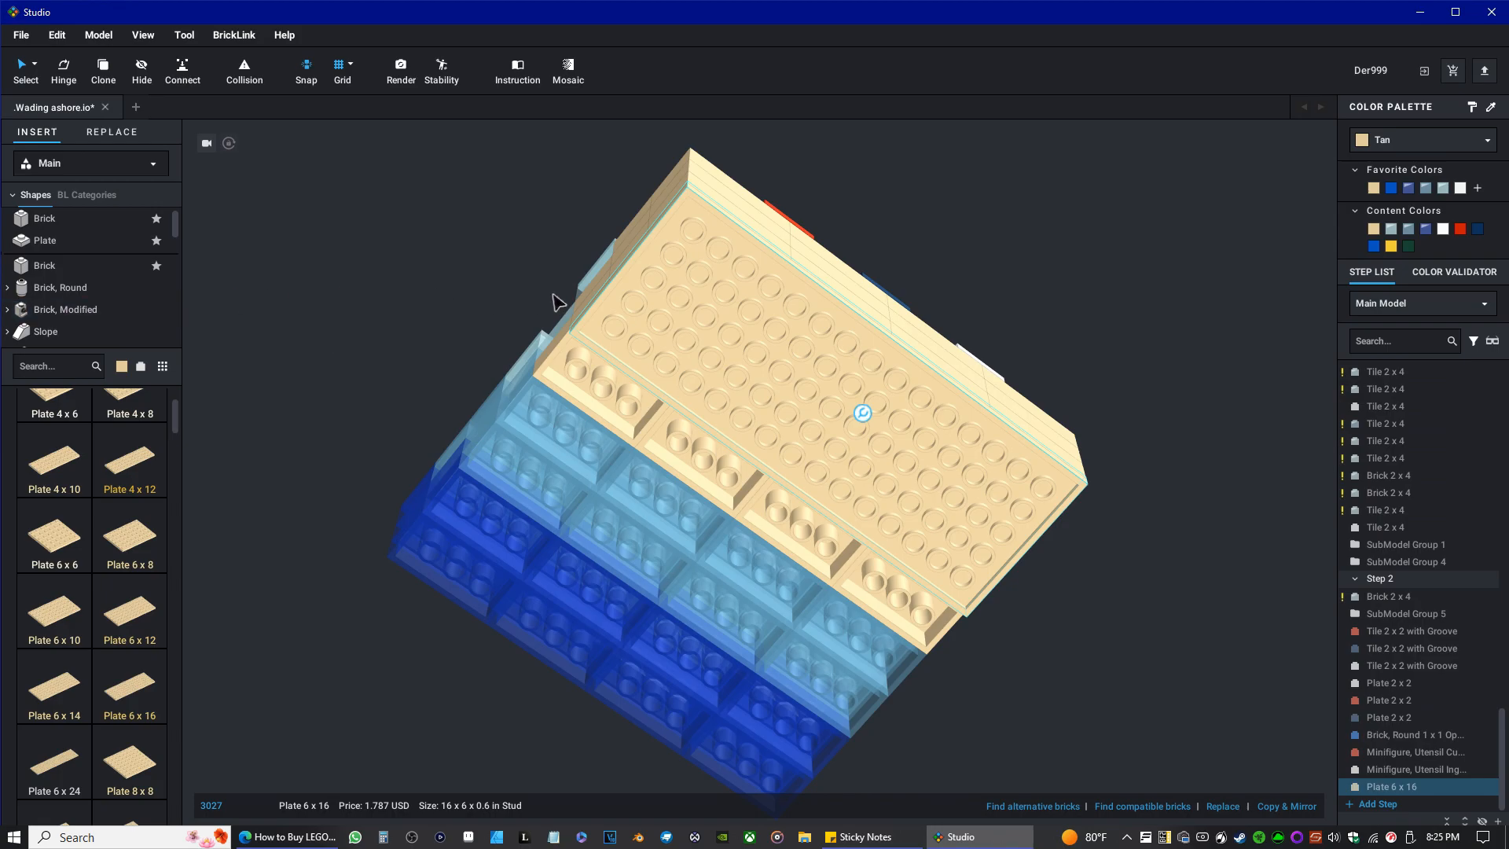
key(Delete)
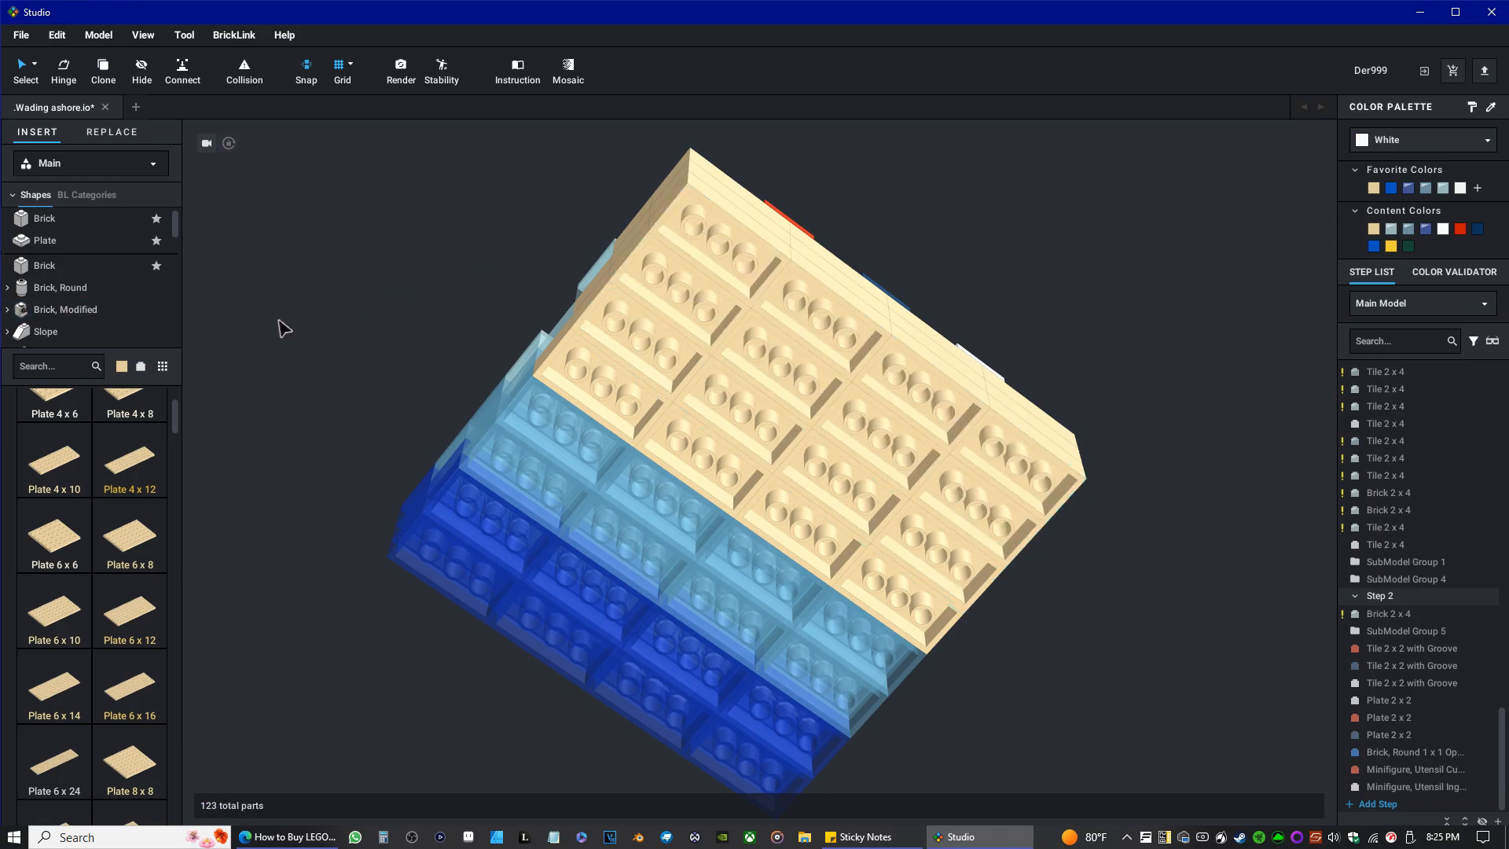
Set the part library colour to Blue and check the prices of the larger plates.
click(122, 367)
click(151, 535)
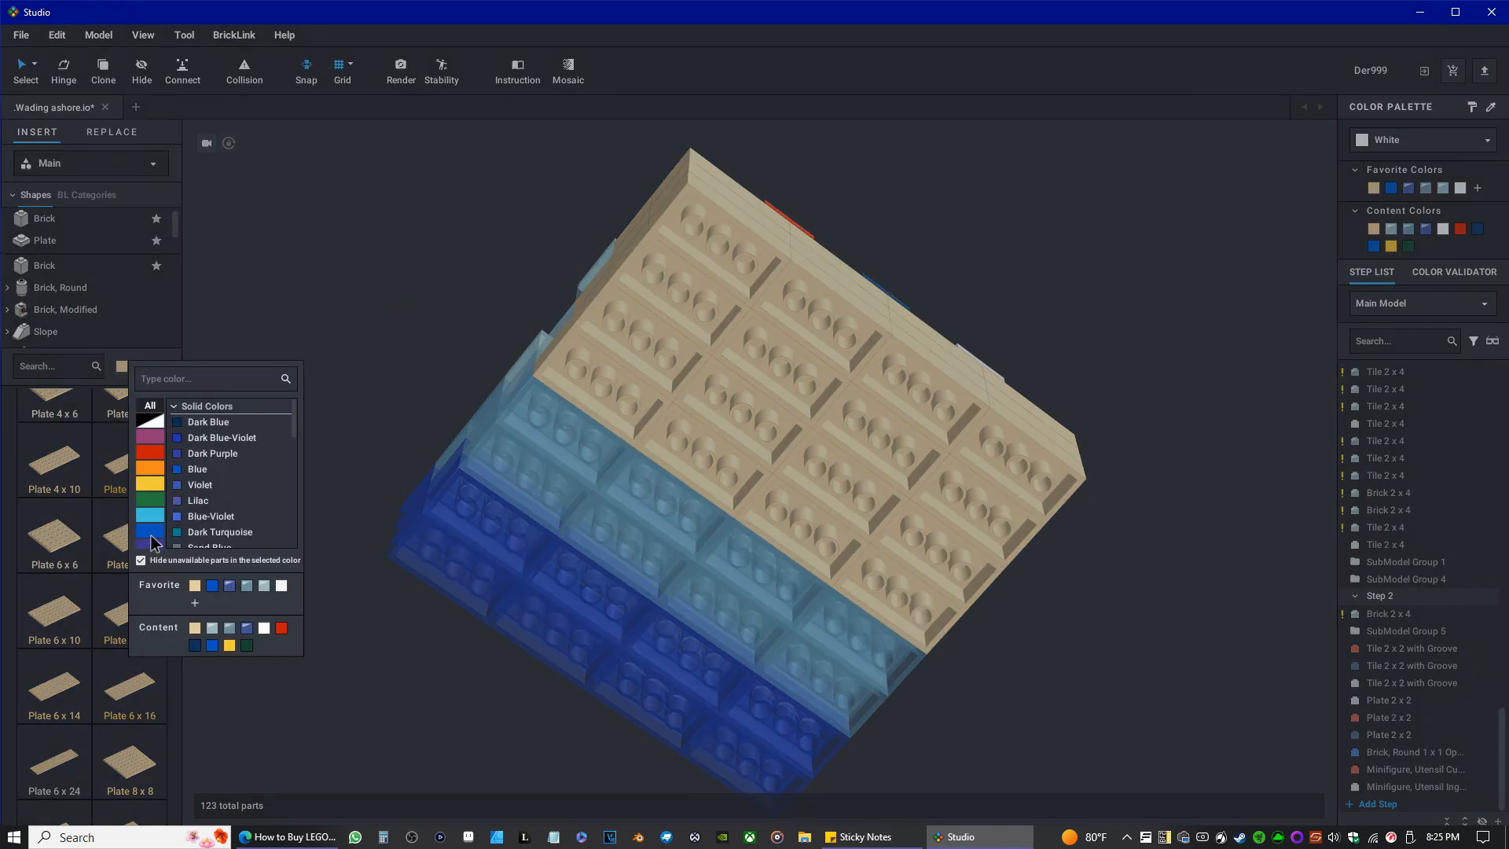
click(189, 471)
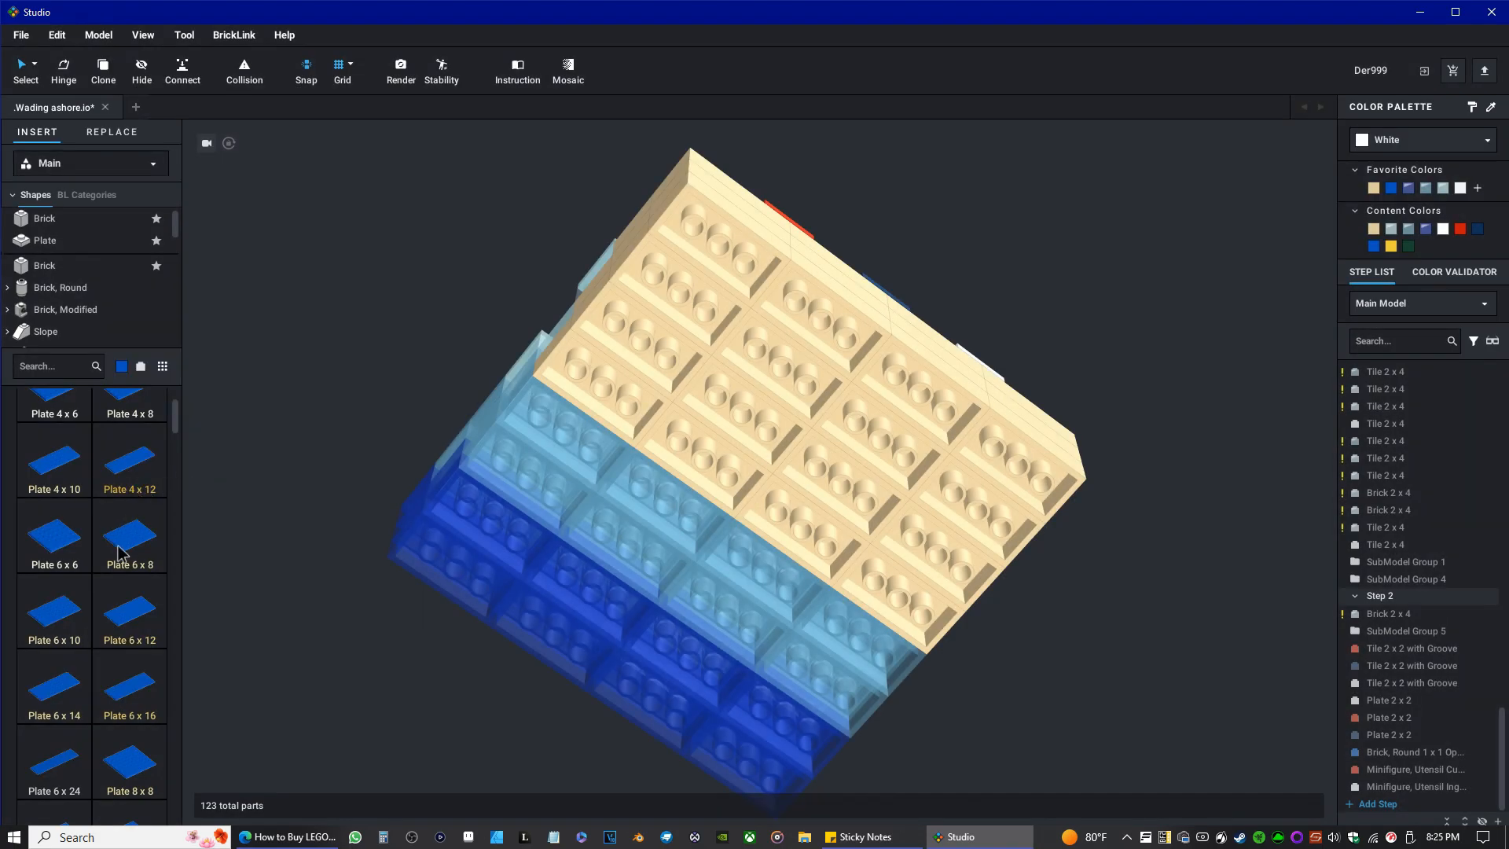
scroll(122, 595, down, 5)
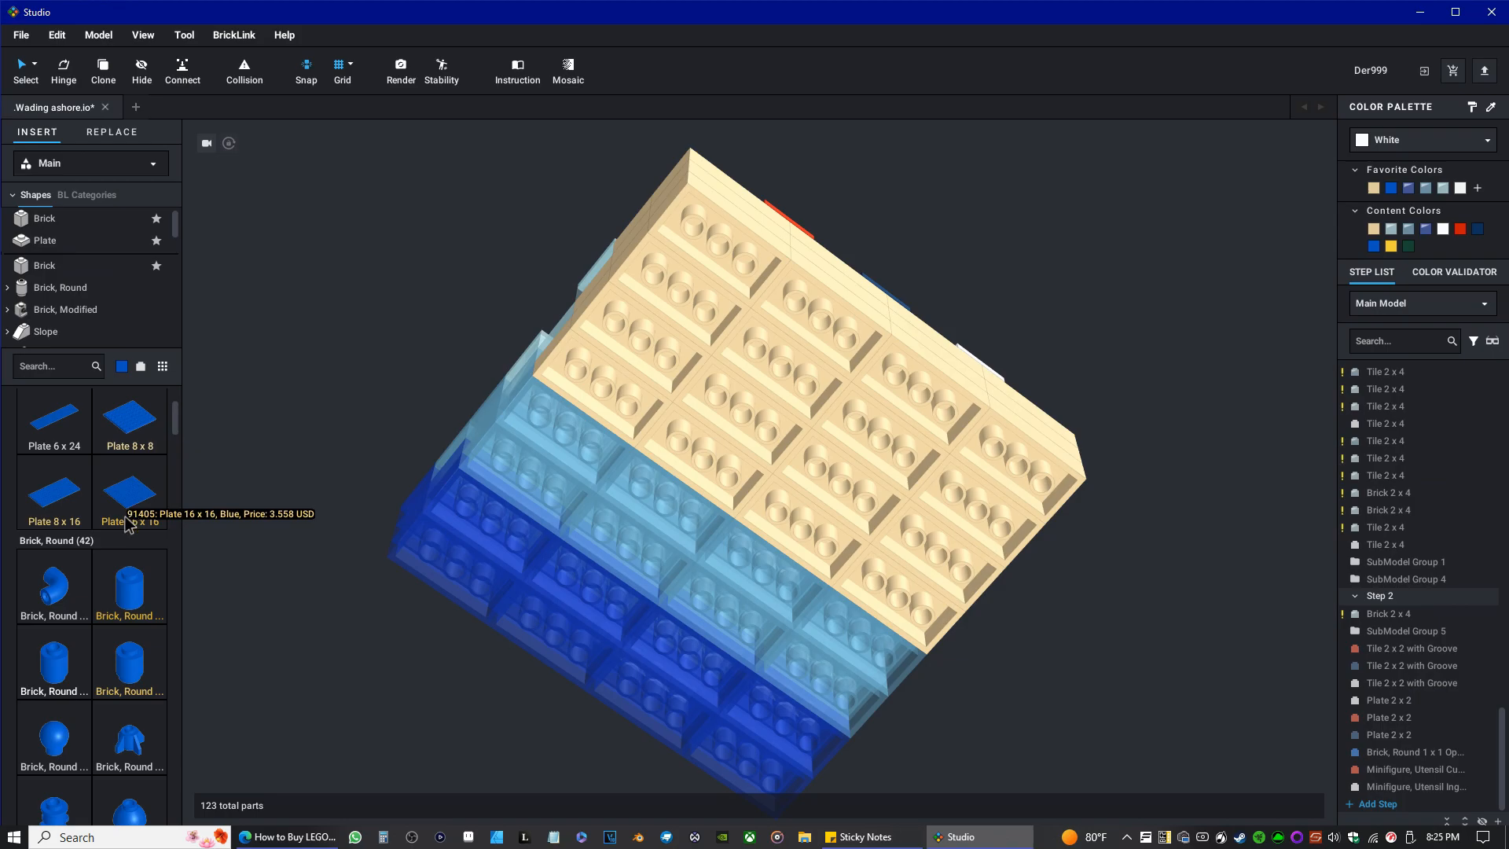
scroll(130, 522, up, 5)
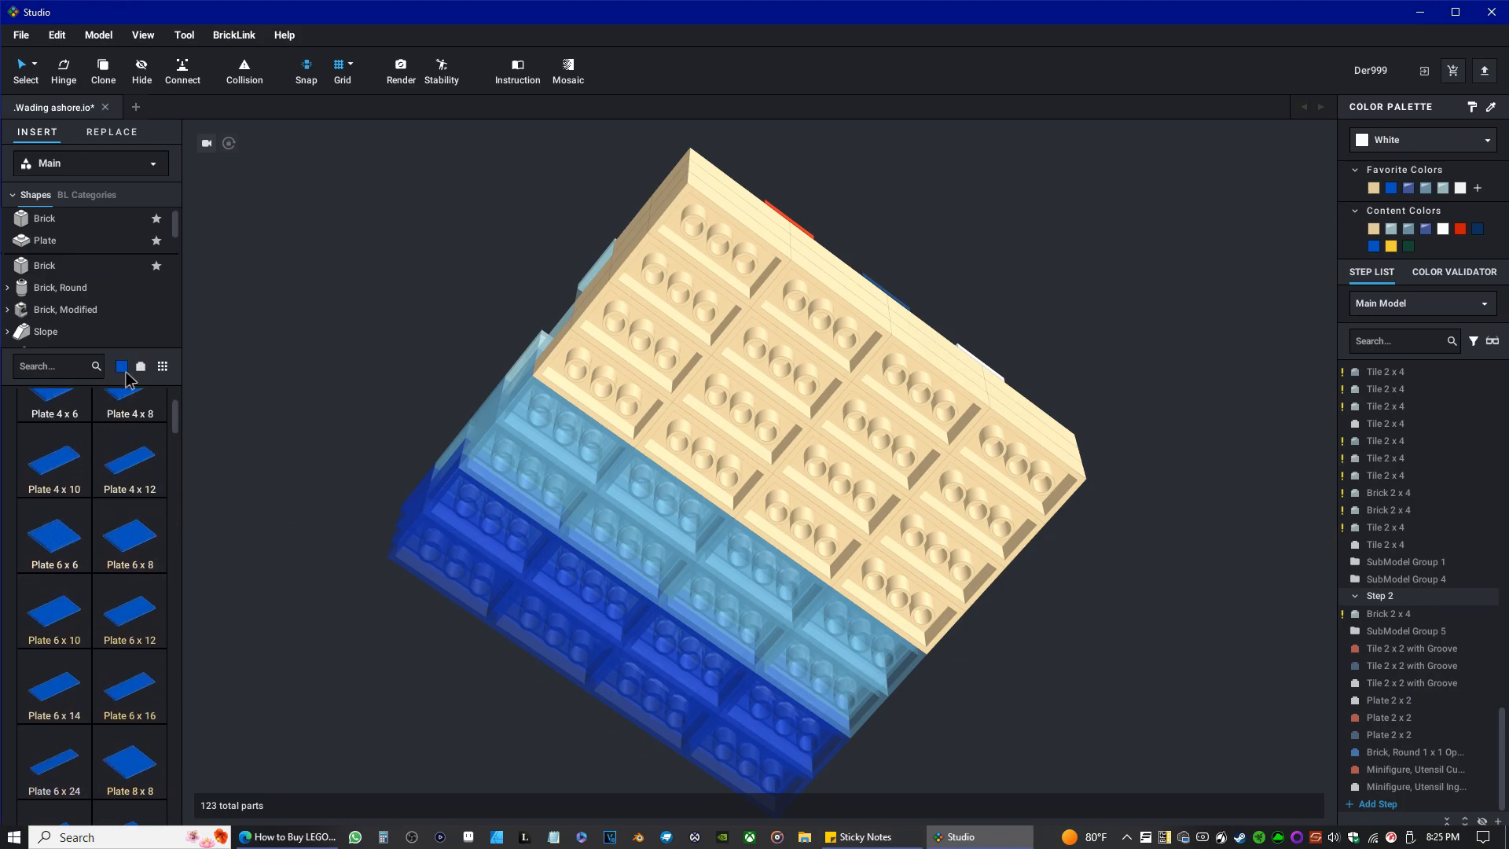
click(122, 367)
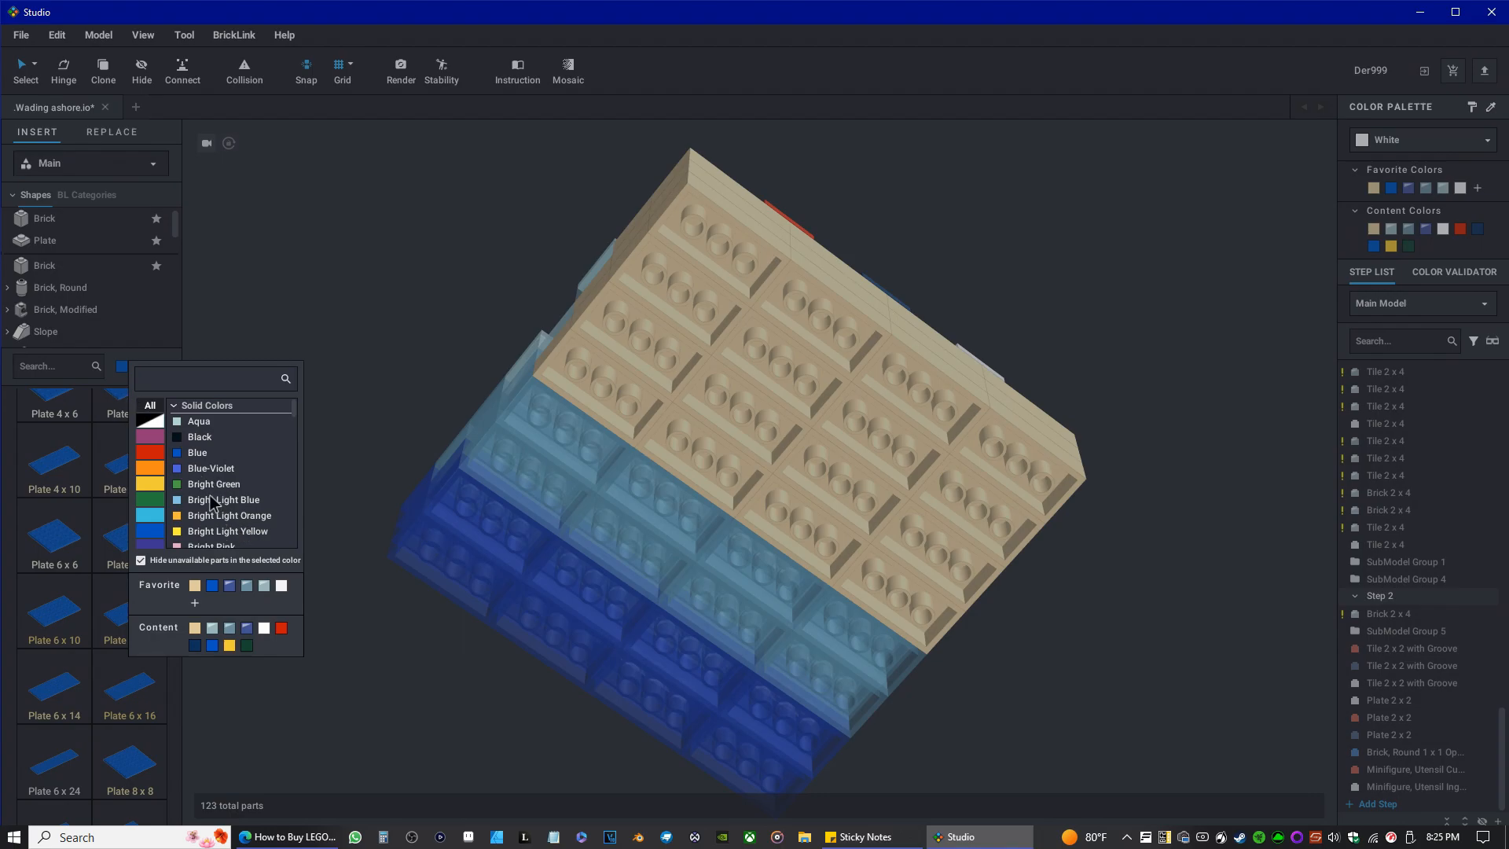
click(157, 340)
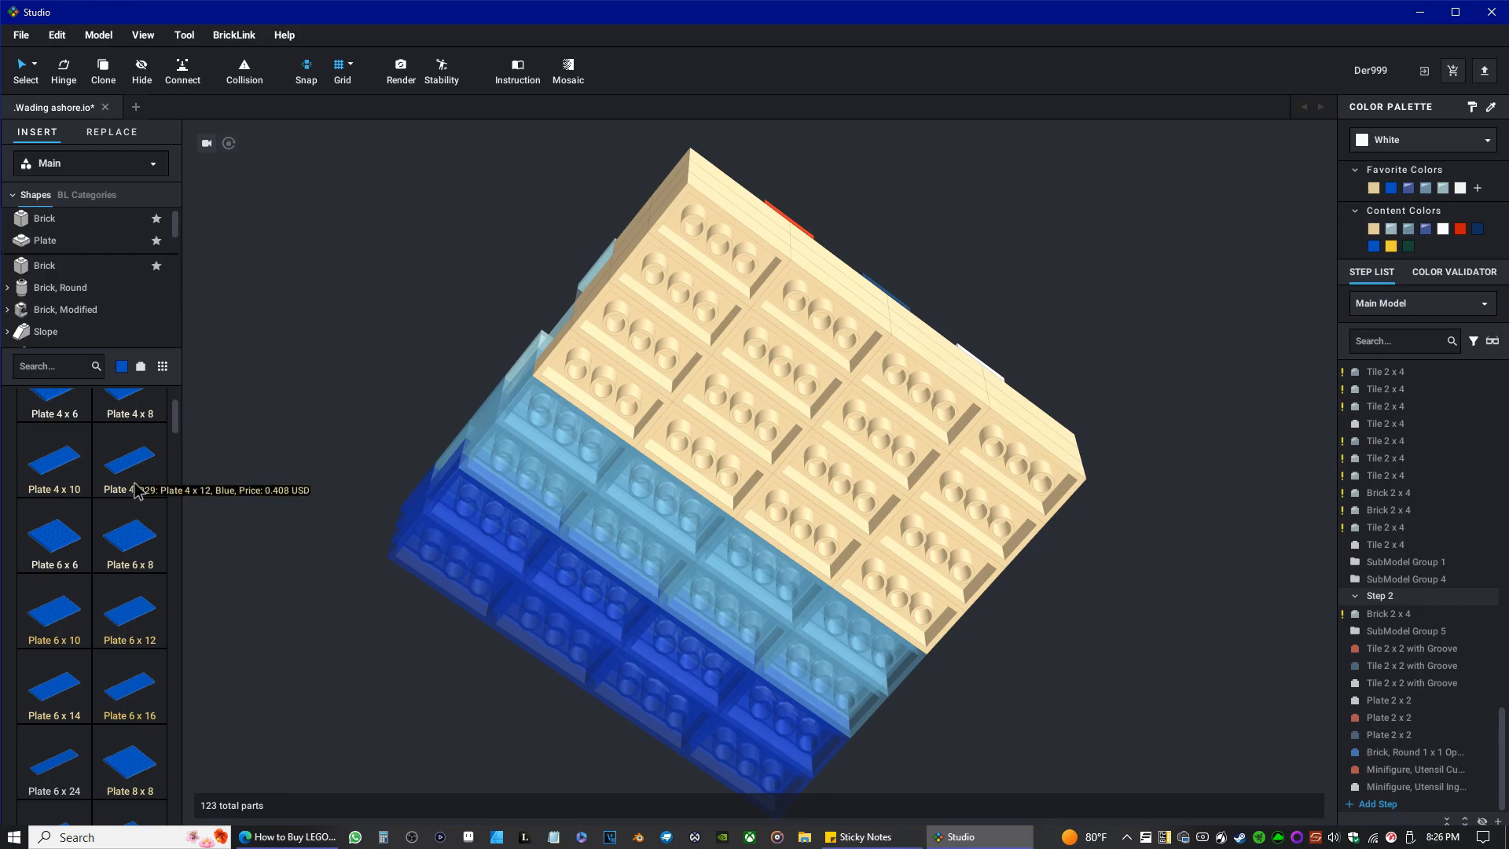
Try blue Plate 6 x 6 parts side by side on the model's underside and delete them again.
mouse_move(64, 573)
mouse_down()
mouse_move(634, 506)
mouse_move(721, 338)
mouse_move(700, 319)
mouse_move(80, 554)
mouse_up()
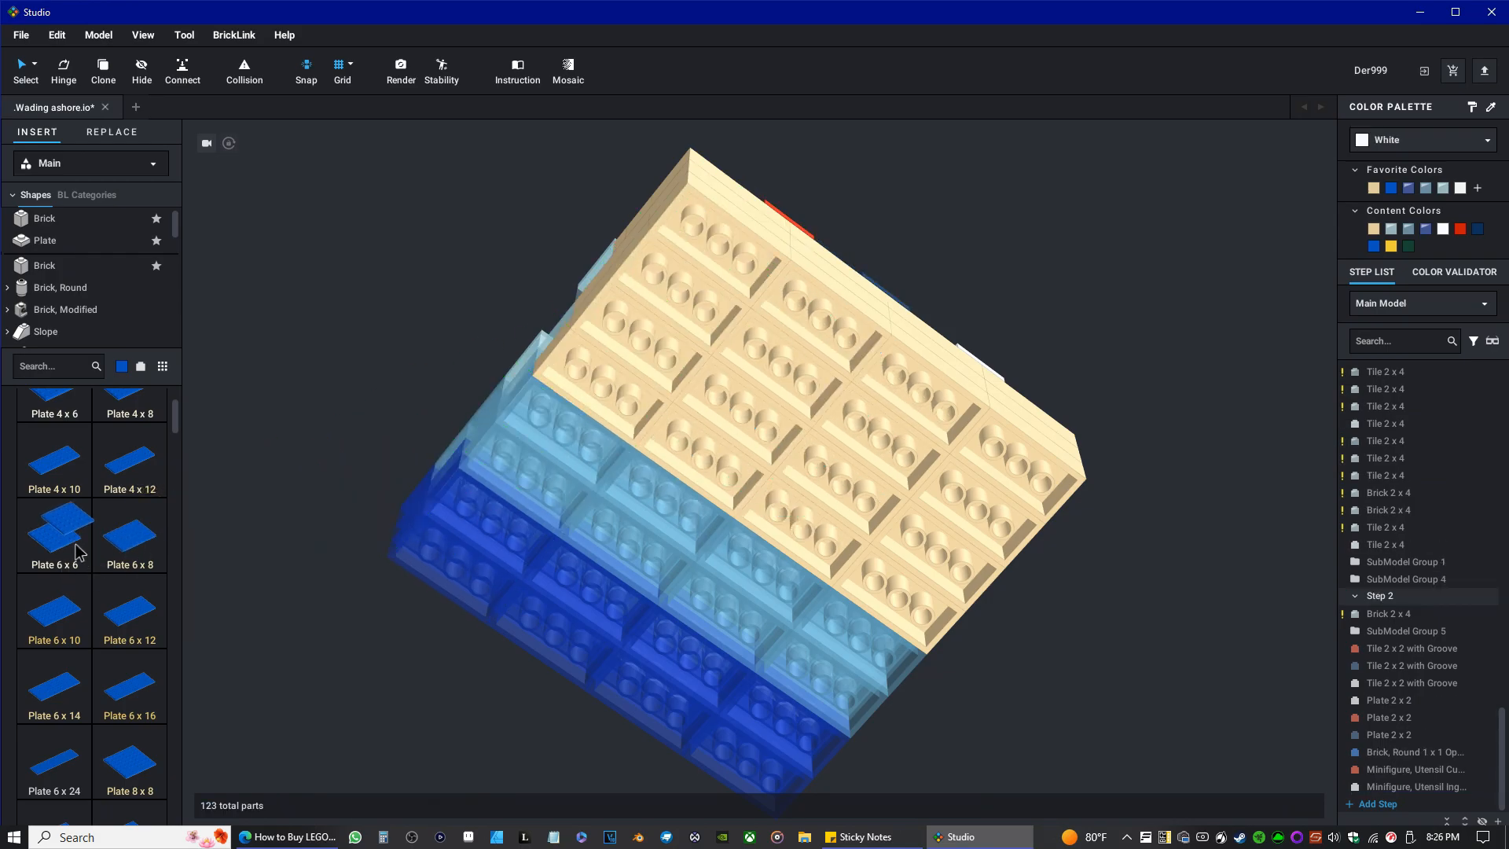
drag(67, 550, 637, 490)
key(Delete)
click(781, 563)
key(Delete)
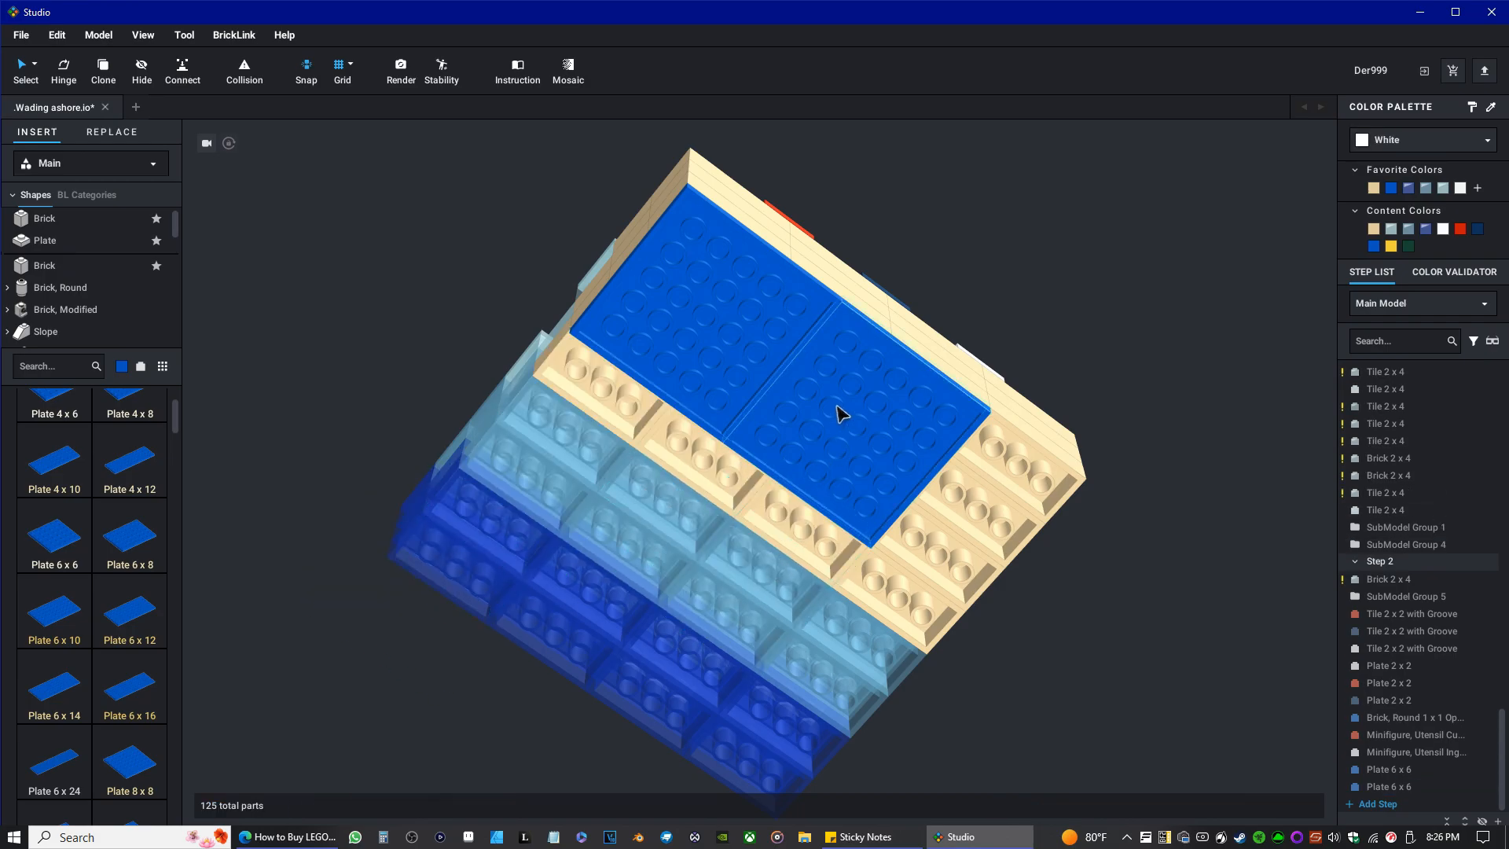
click(839, 412)
key(Delete)
click(739, 352)
key(Delete)
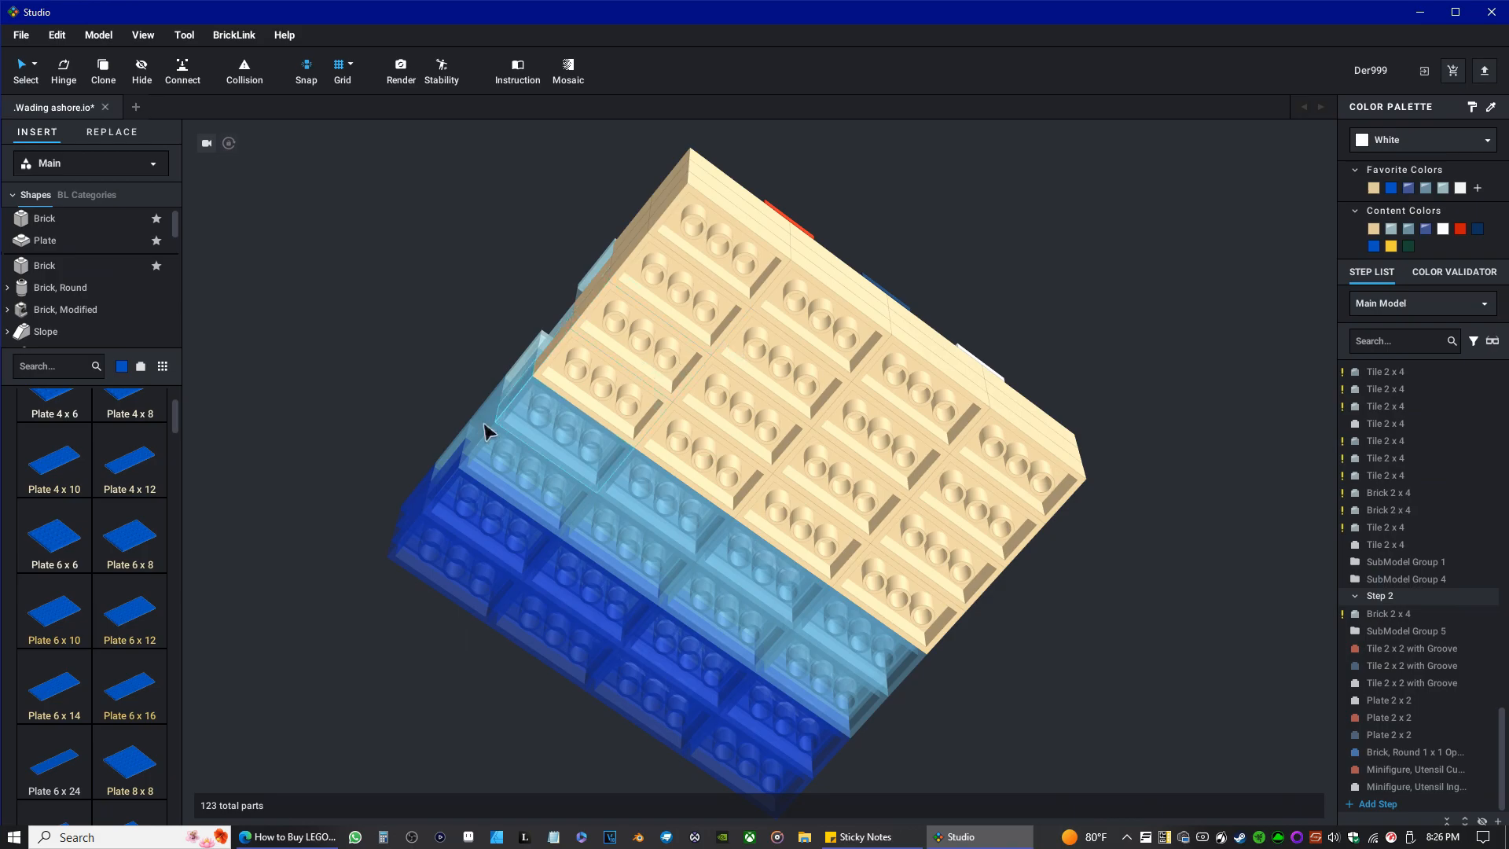
Set the part library colour to Tan and attach a Plate 4 x 8 beneath a front corner of the sand bricks.
click(122, 367)
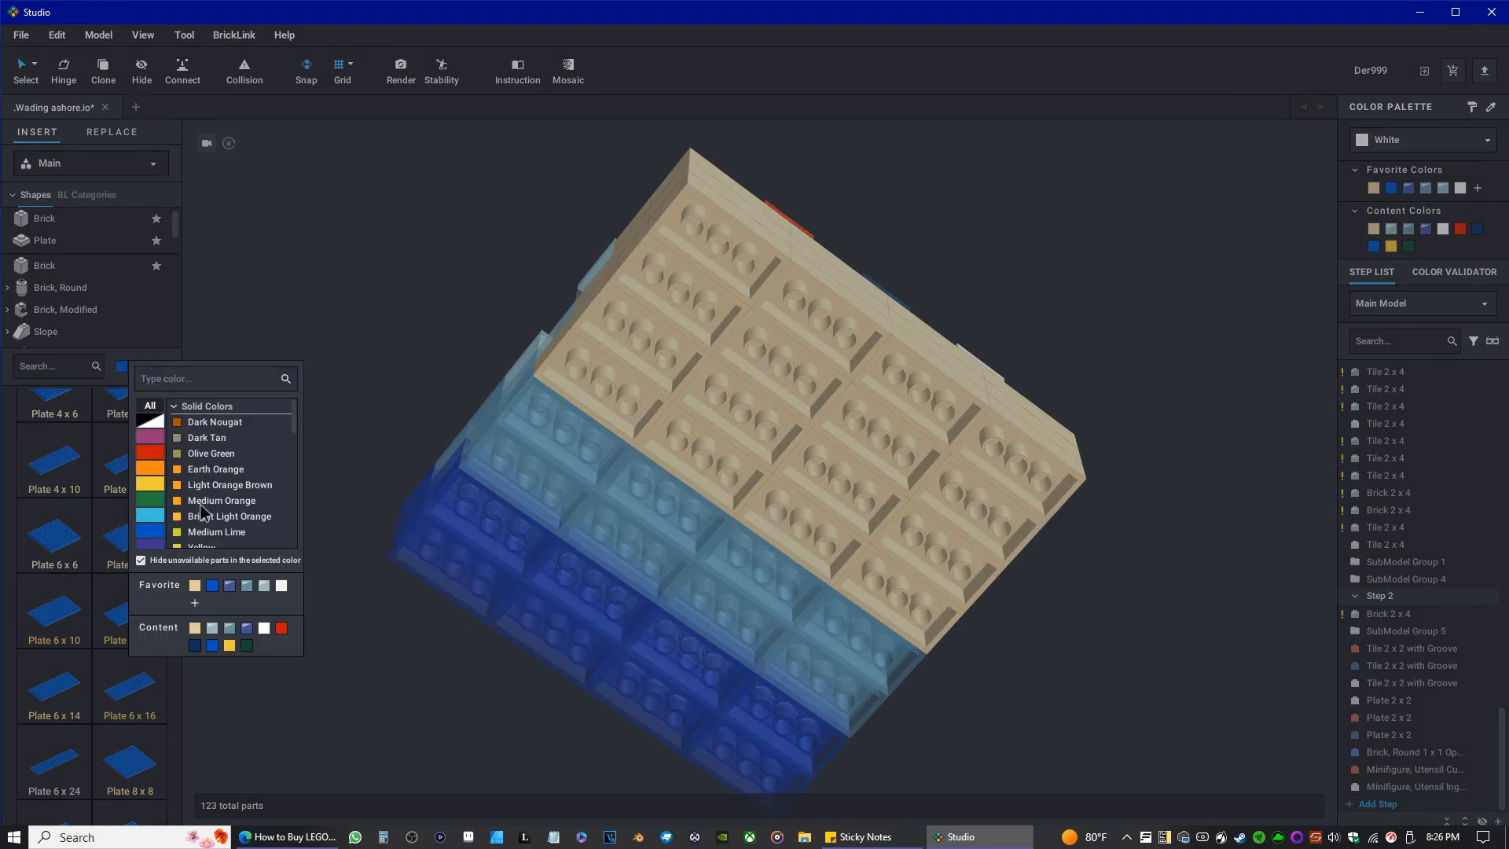
scroll(231, 512, down, 3)
click(201, 461)
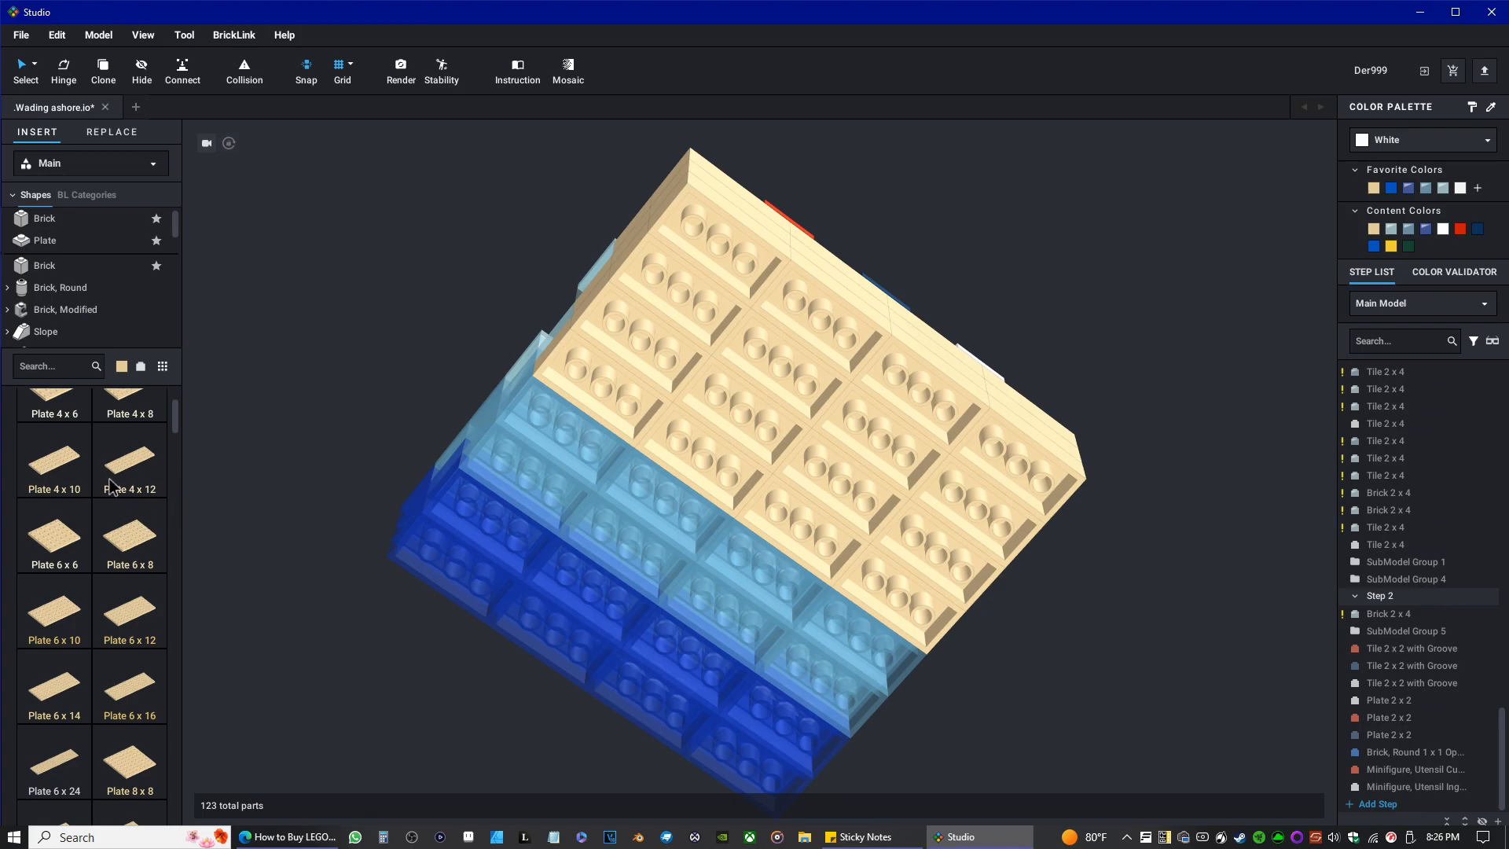
scroll(99, 523, up, 3)
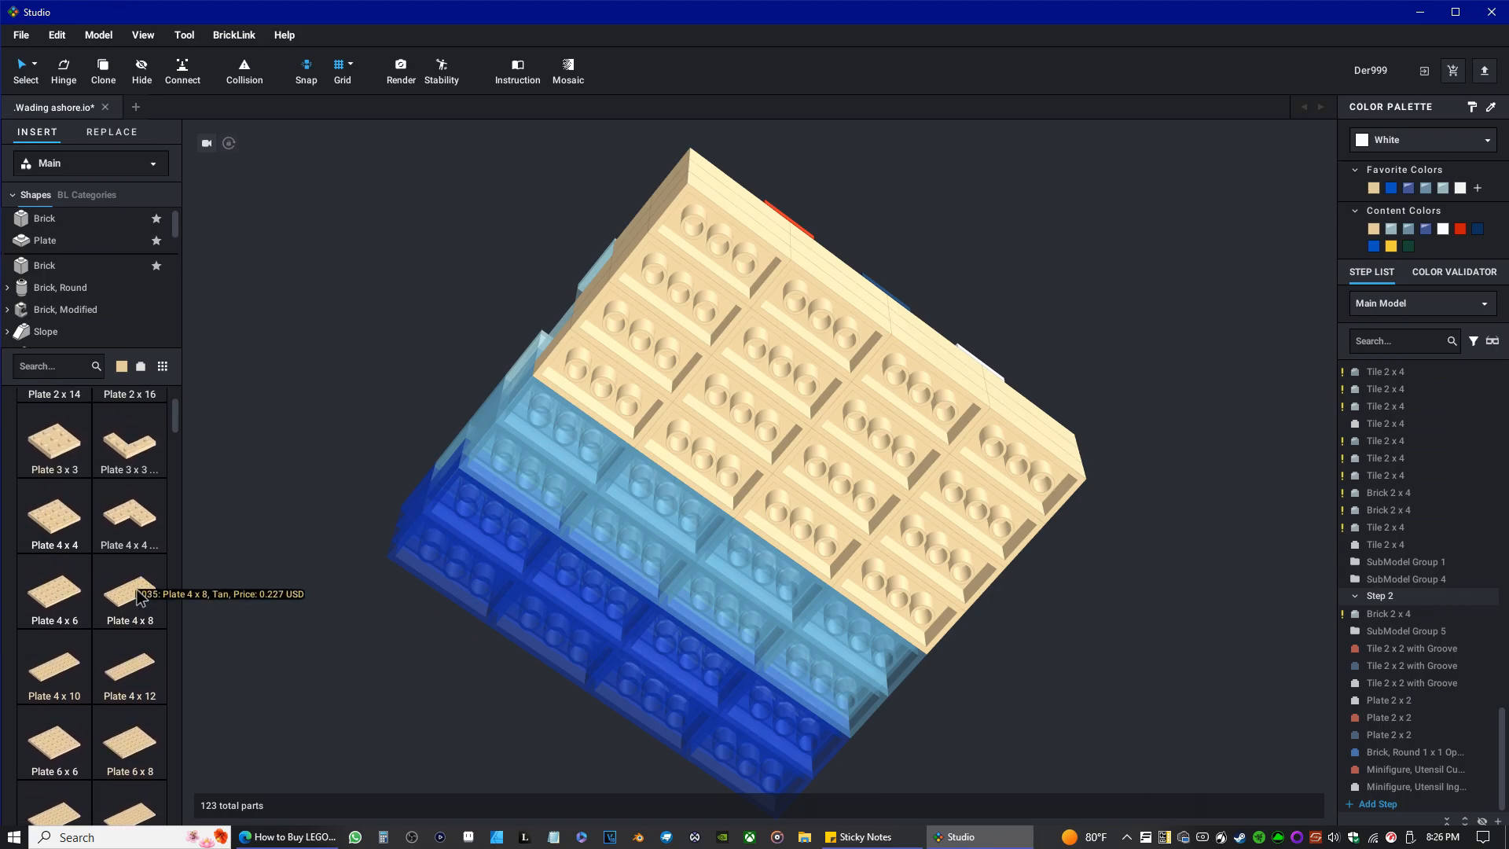
drag(139, 598, 761, 308)
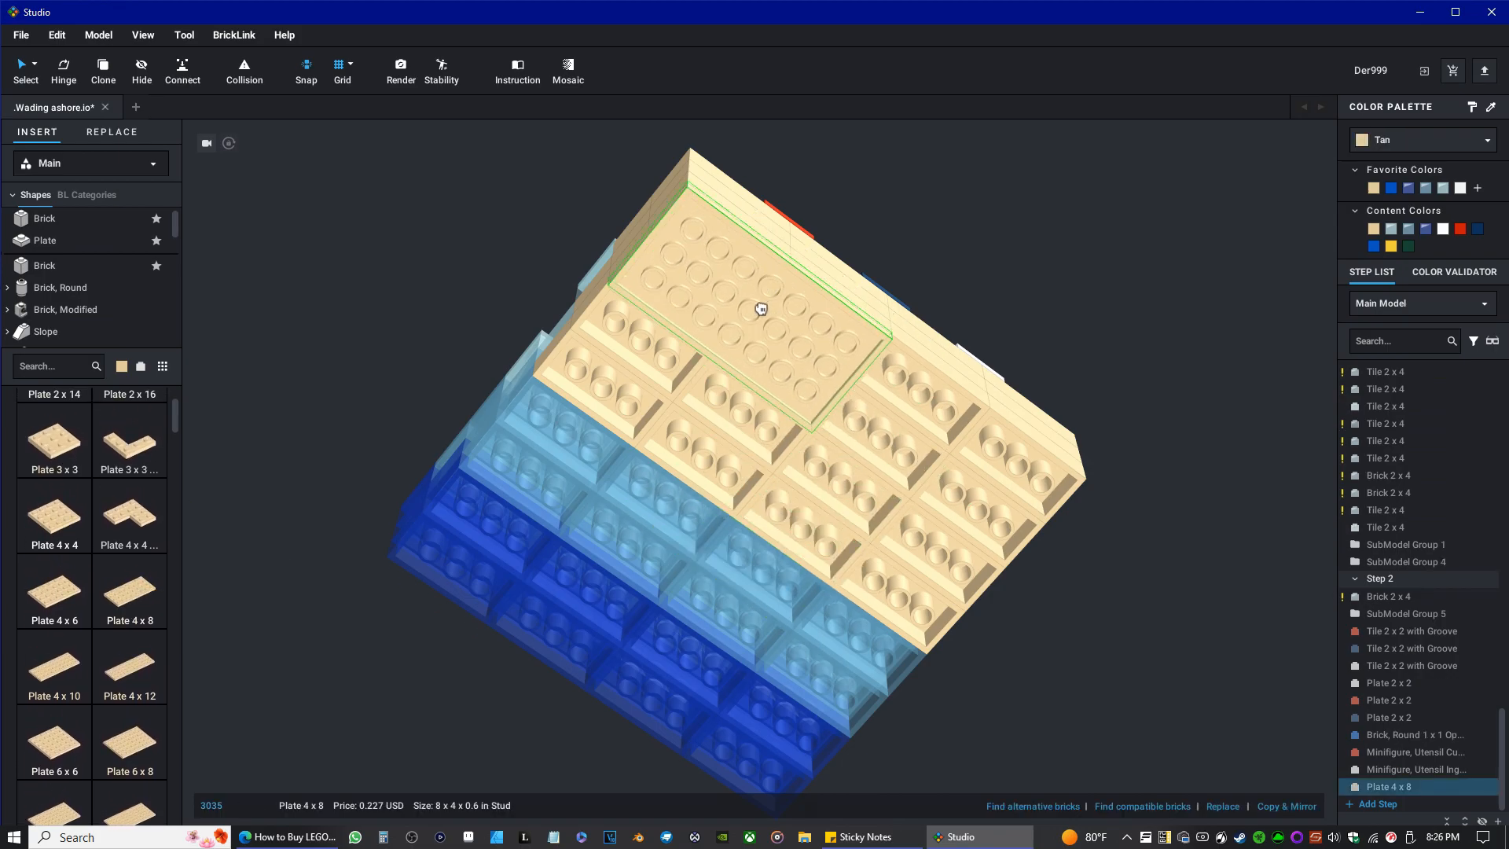
Attach two copies of the Plate 4 x 8, one beside it along the front edge and one directly behind it.
key(ctrl+c)
key(ctrl+v)
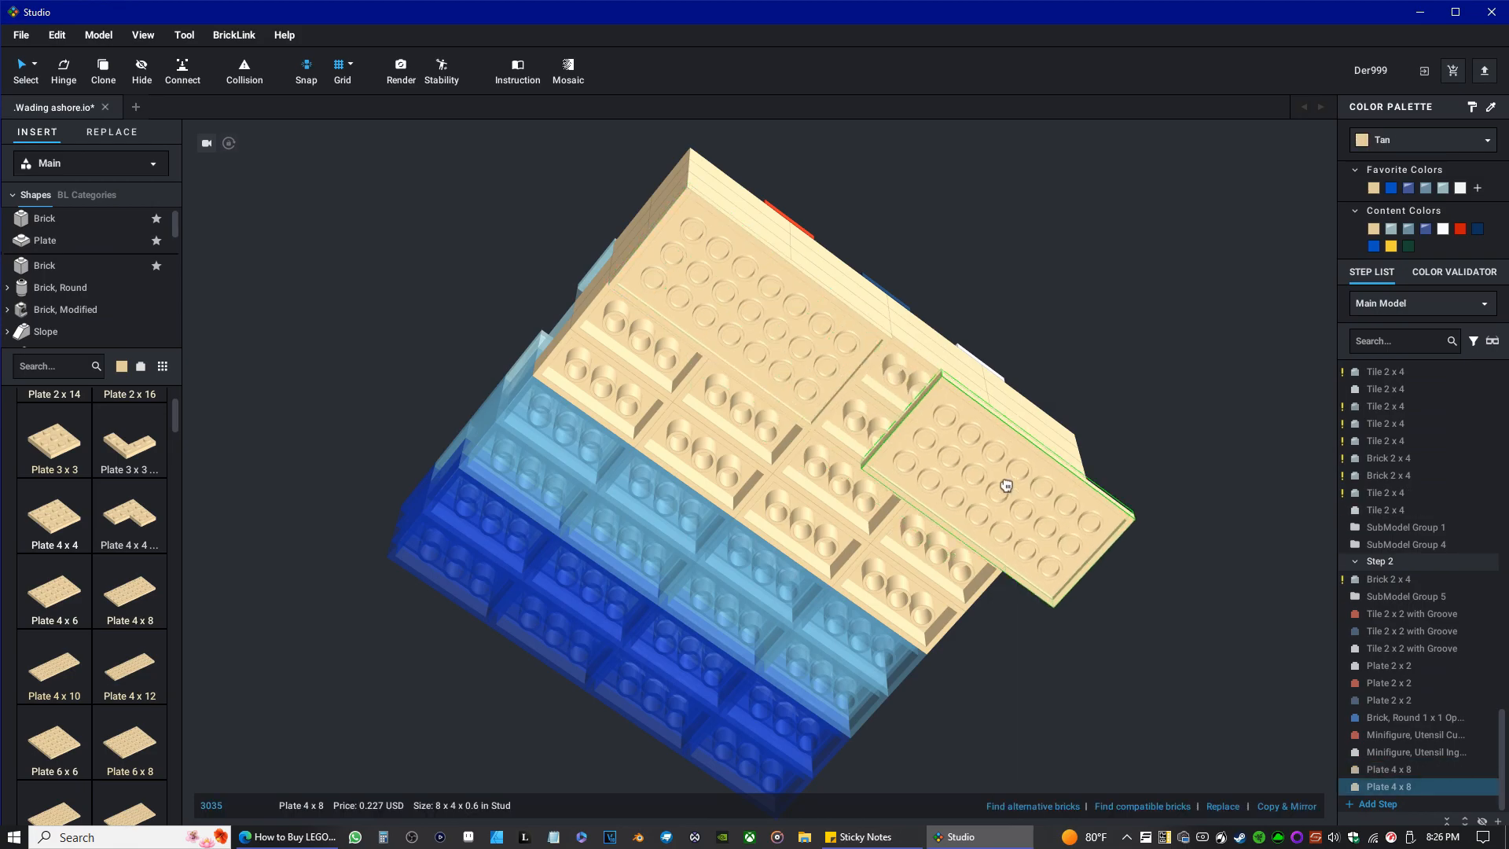
click(951, 466)
key(ctrl+v)
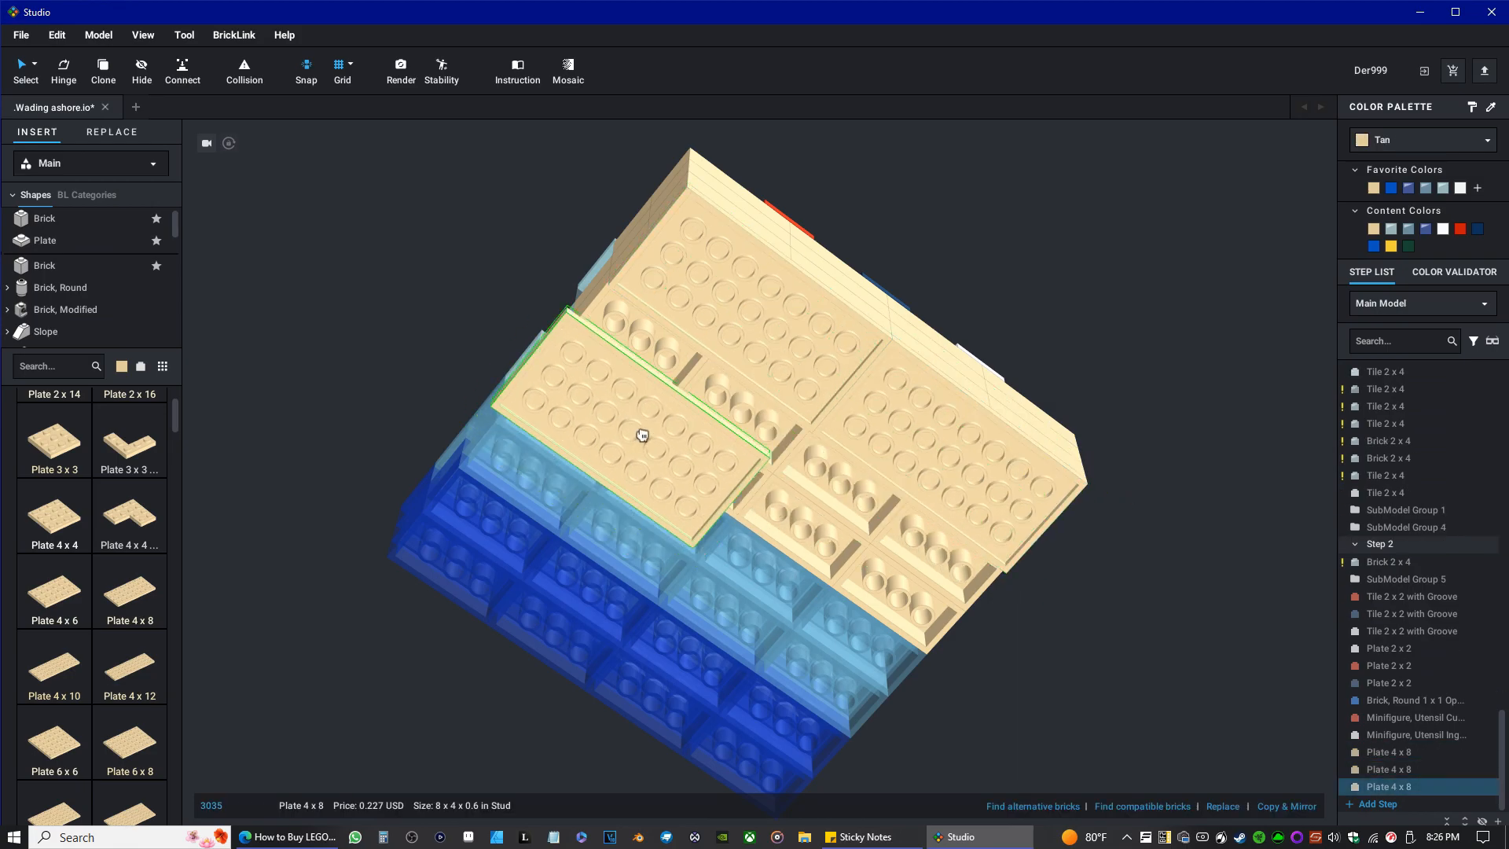
click(672, 401)
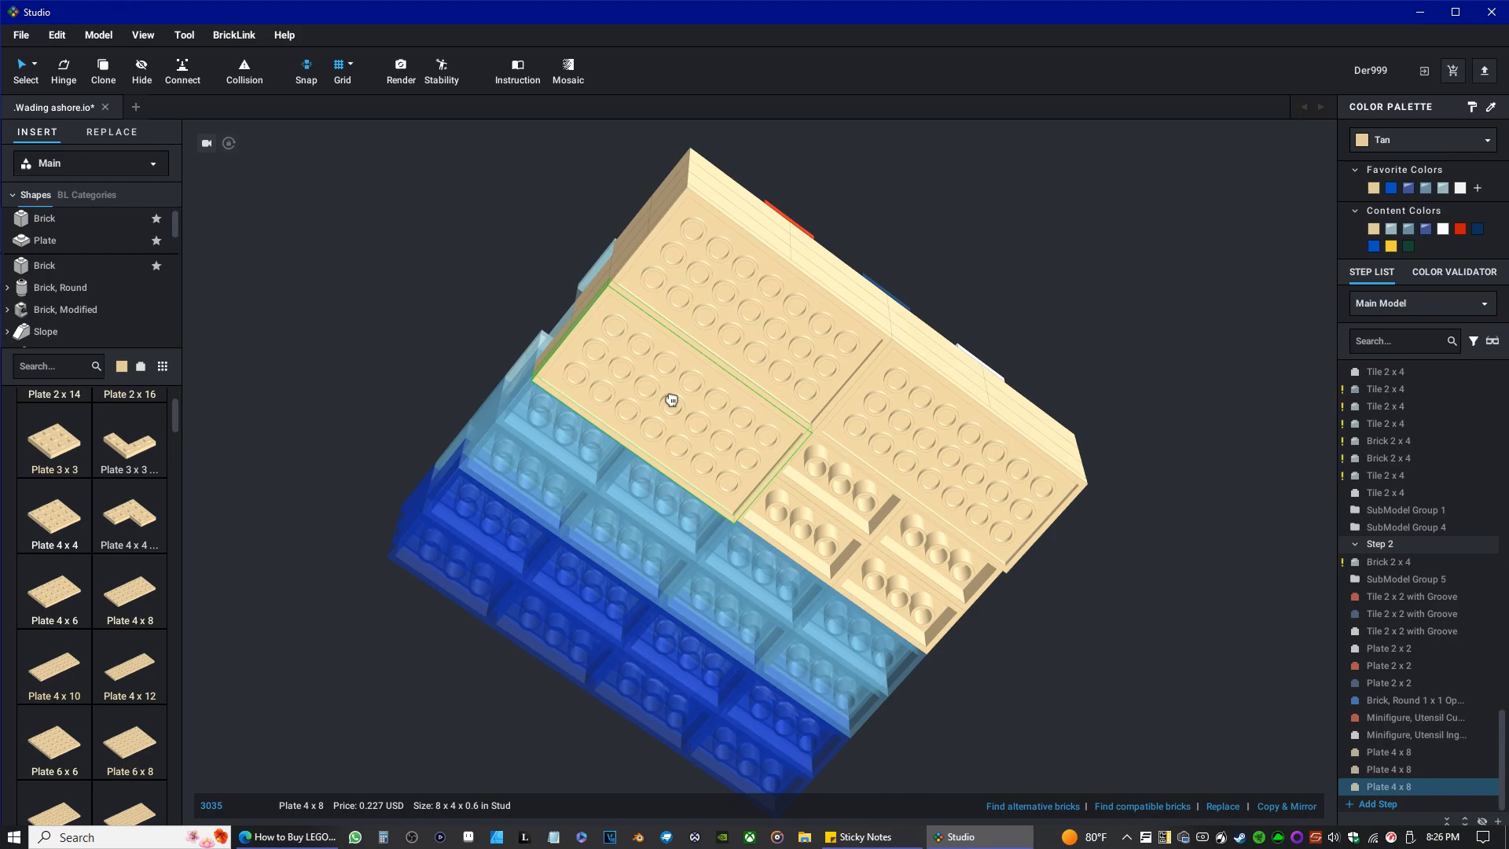
Attach three more Plate 4 x 8 copies, two along the dark blue back edge and one under the light blue bricks.
key(ctrl+v)
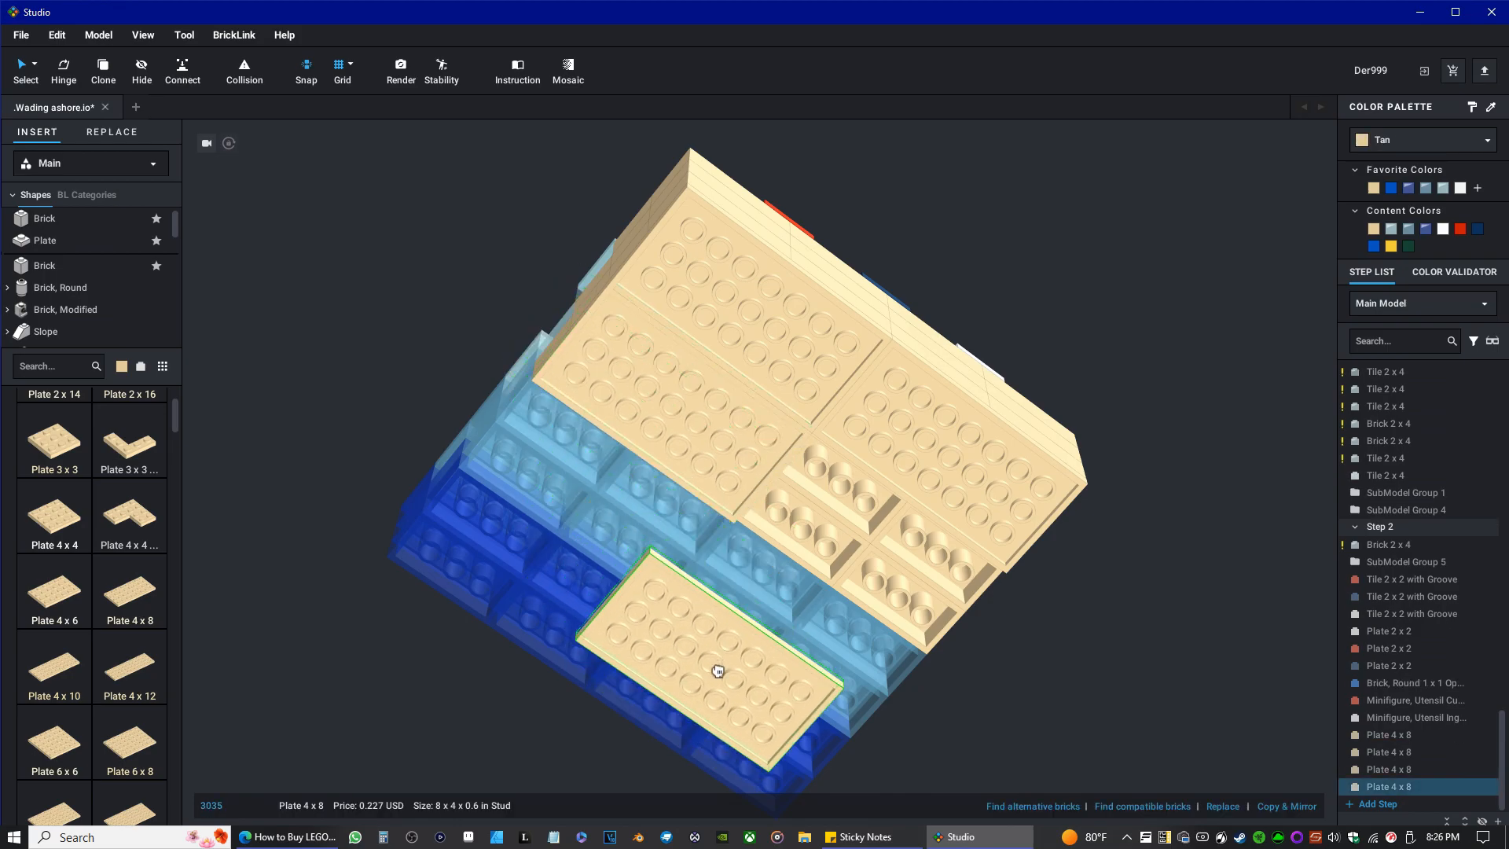
click(534, 591)
key(ctrl+v)
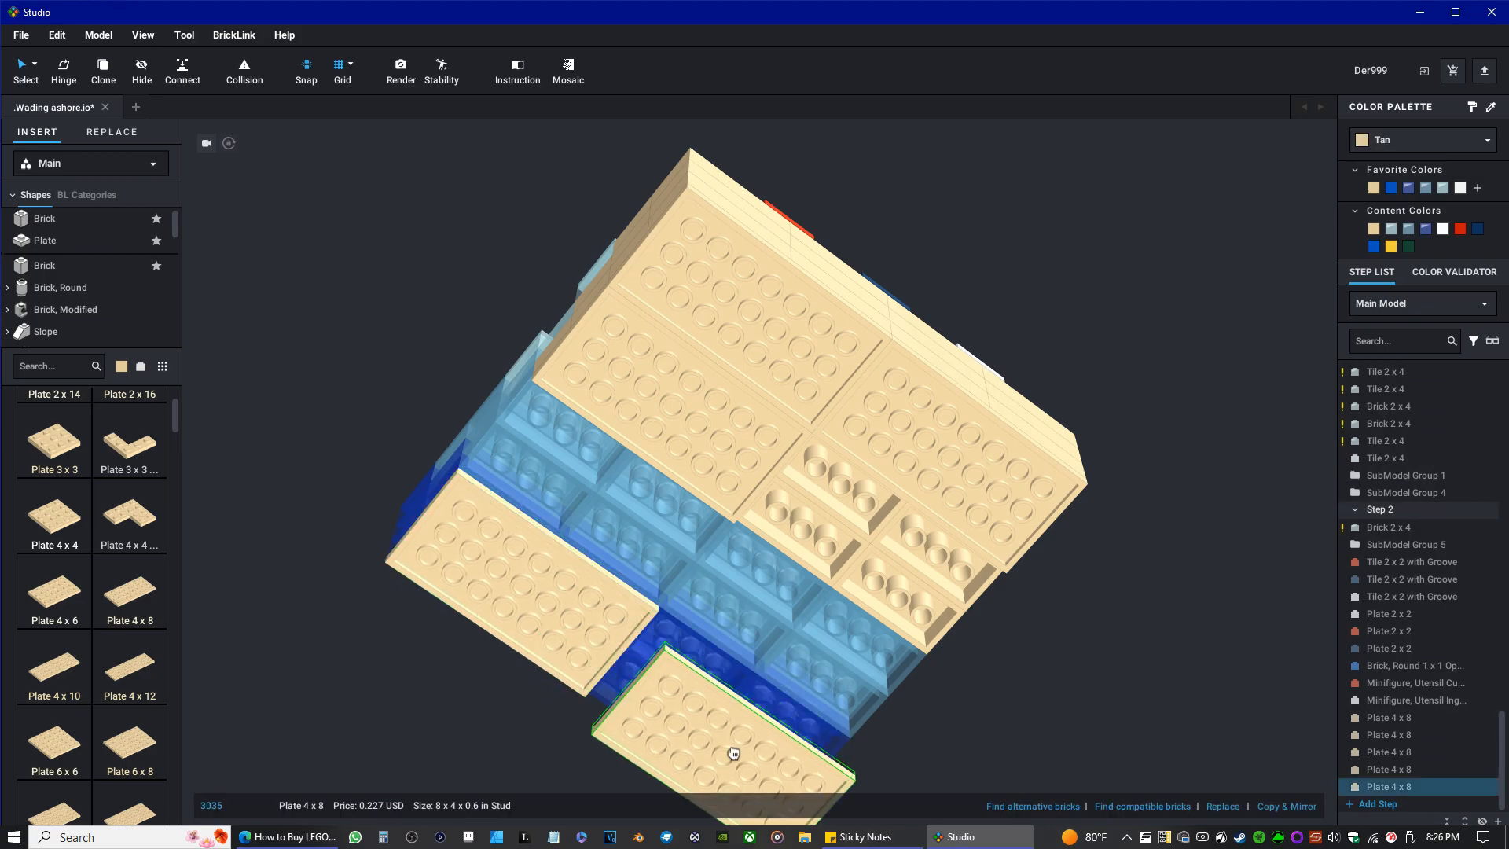
click(718, 725)
key(ctrl+v)
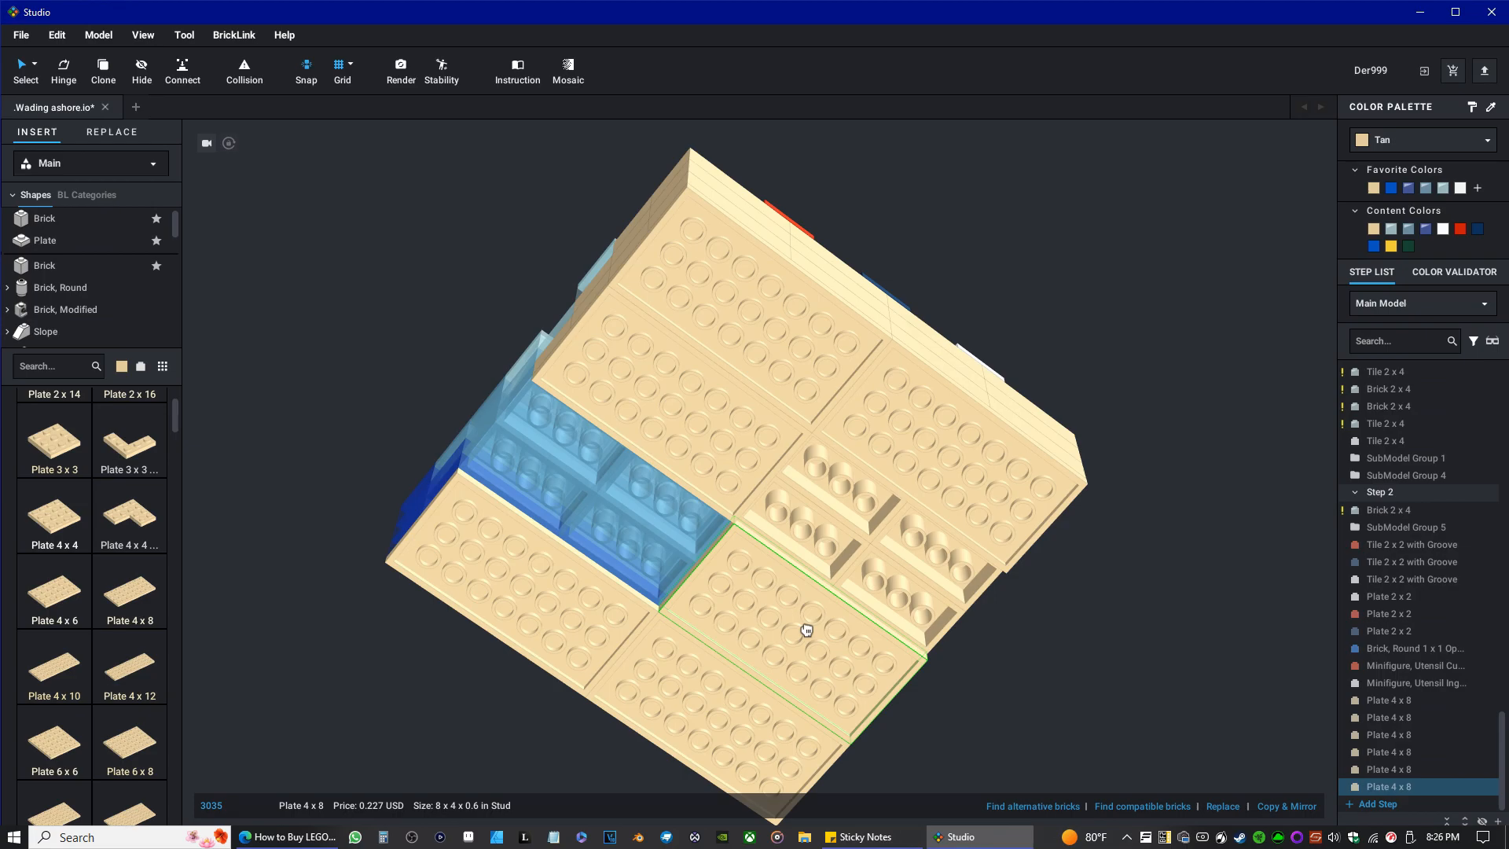
click(806, 630)
key(ctrl+v)
key(Escape)
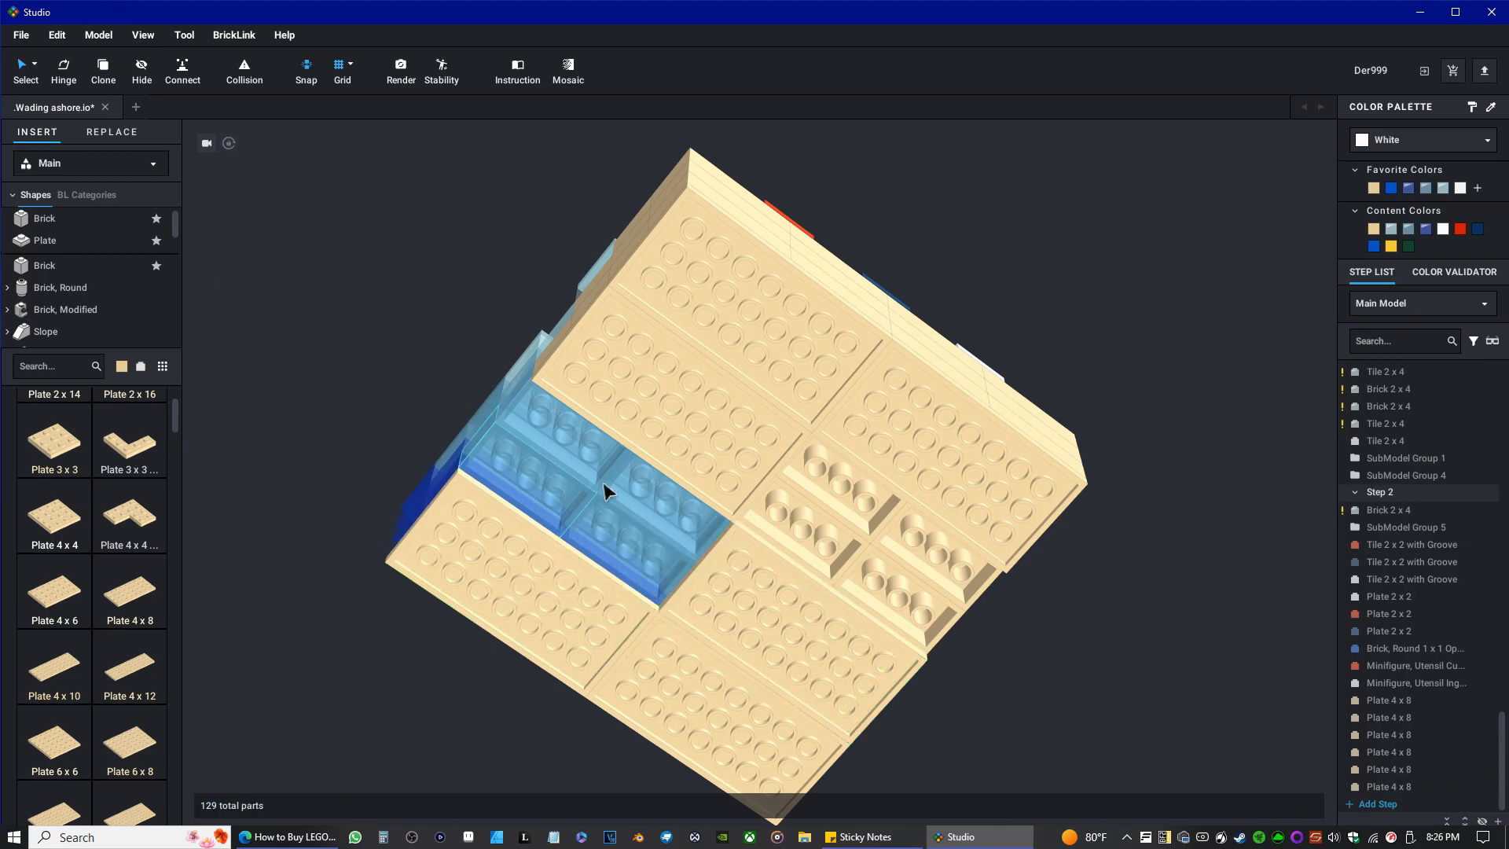
Turn the Plate 4 x 8 behind the front corner plate a quarter turn and fit it along the side edge between the corner plates.
click(664, 427)
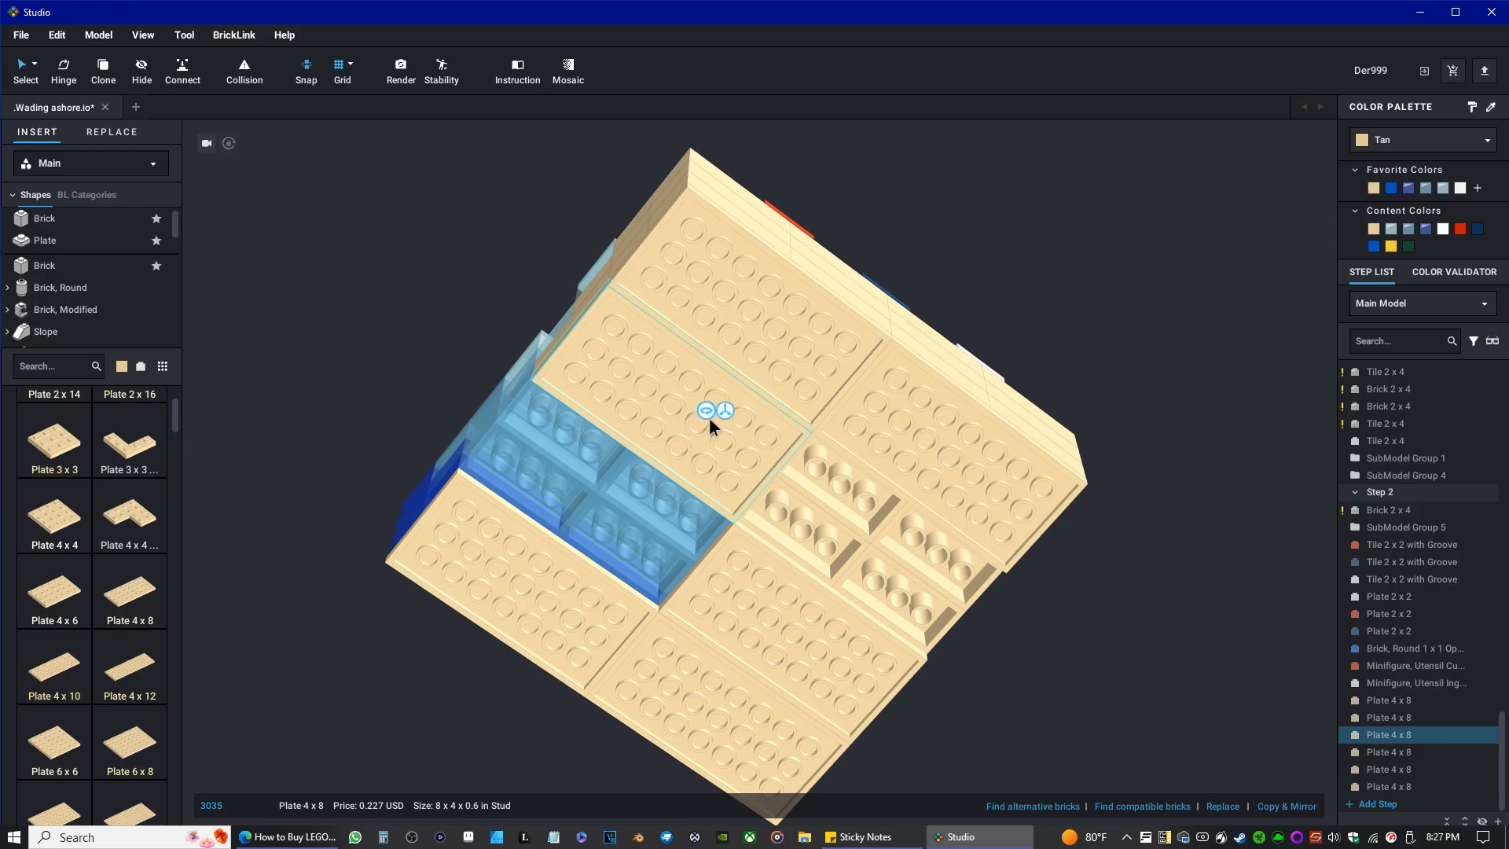
drag(706, 412, 401, 280)
mouse_move(414, 281)
right_drag(416, 264, 379, 375)
drag(314, 386, 338, 441)
right_drag(402, 604, 383, 405)
drag(358, 338, 589, 393)
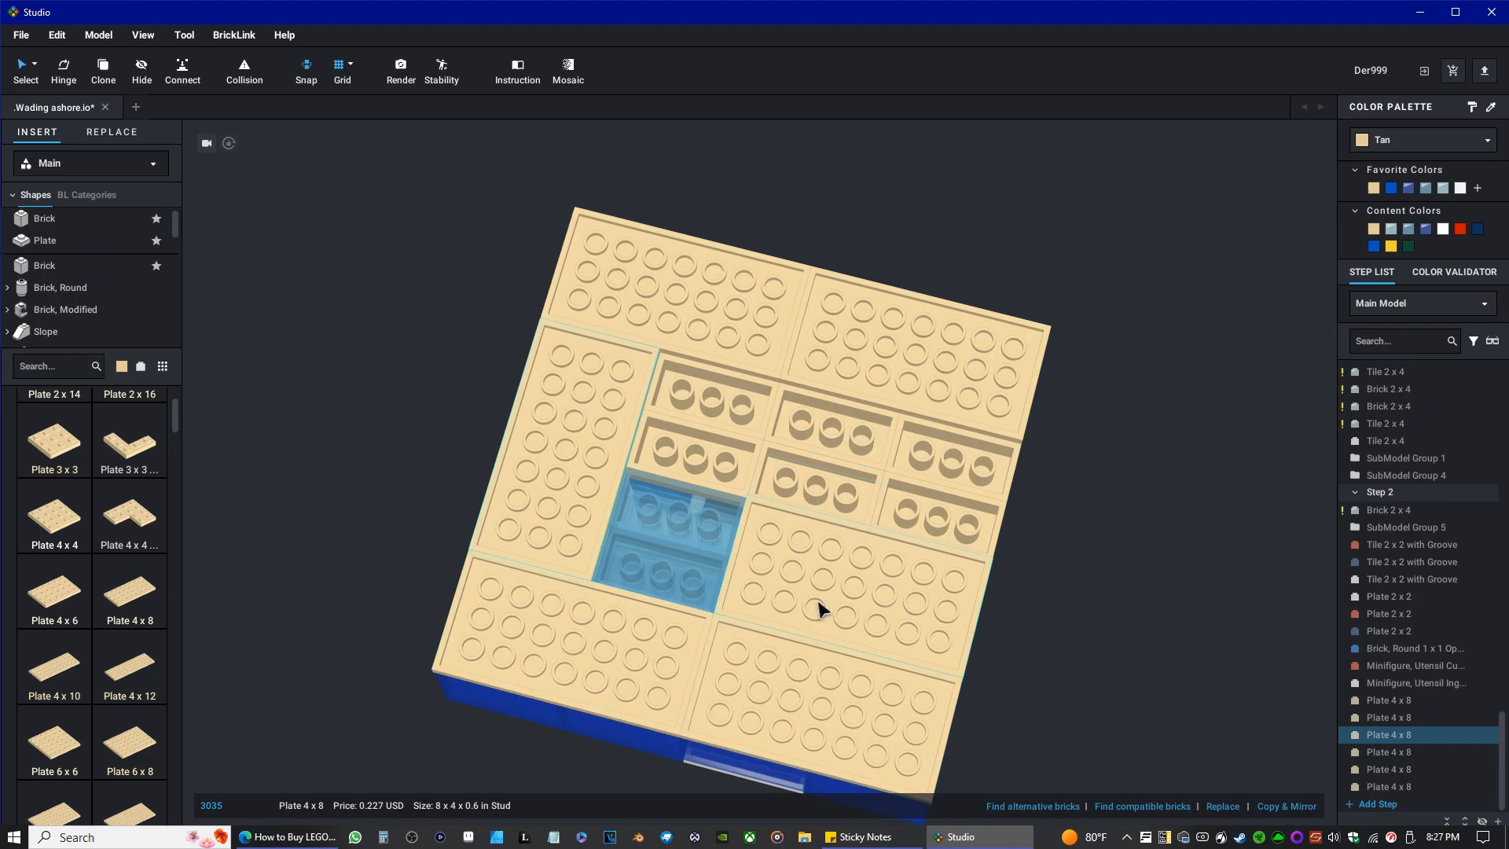
Pull off the inner Plate 4 x 8 on the opposite side, turn it a quarter turn and fit it along that side edge.
drag(854, 624, 1186, 674)
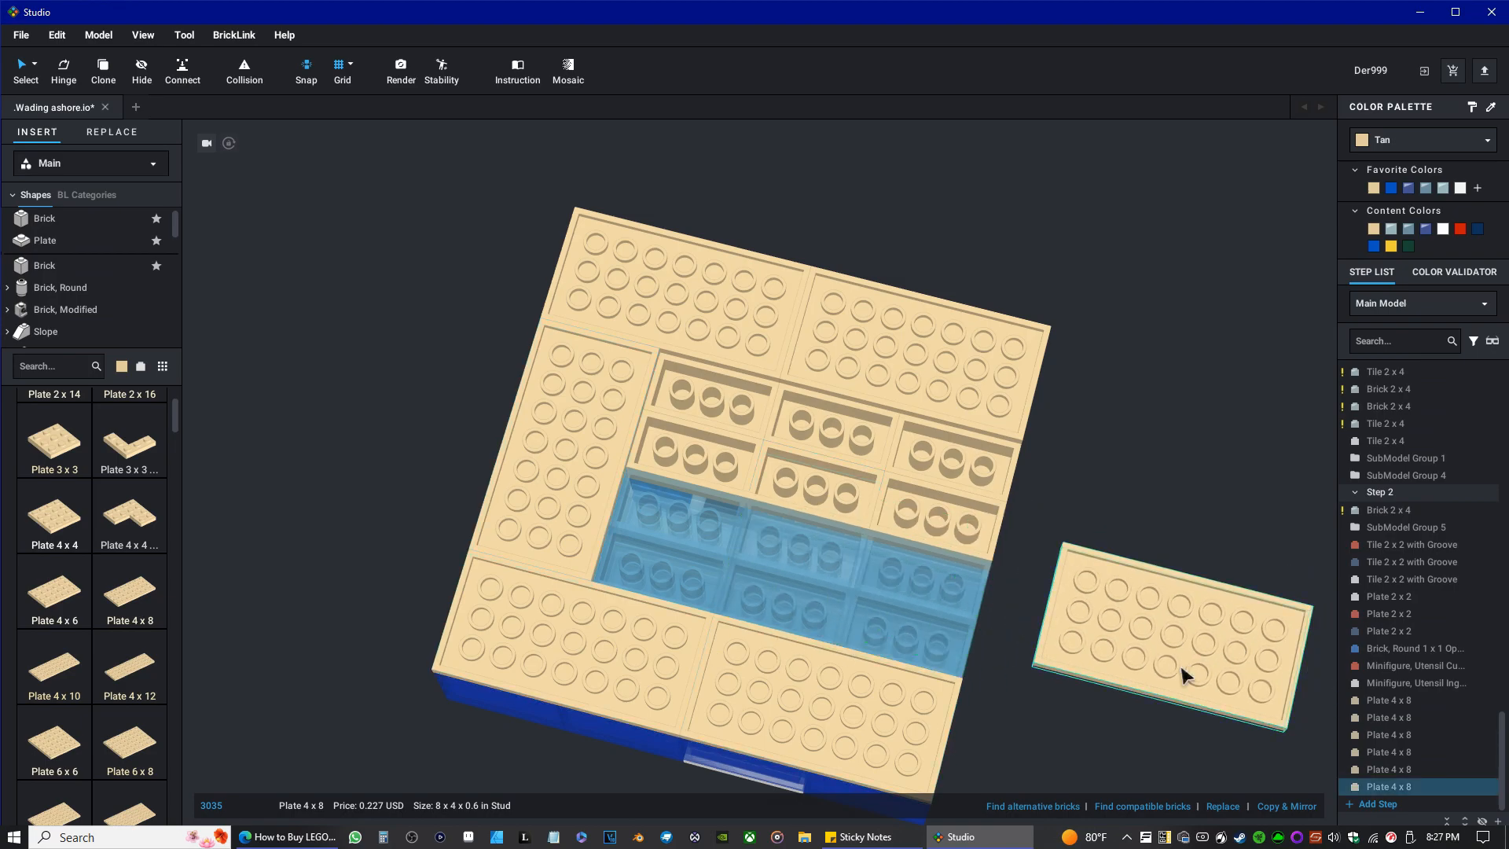
right_click(1163, 623)
click(1146, 612)
click(1208, 657)
drag(1138, 642, 1176, 691)
drag(1219, 600, 967, 511)
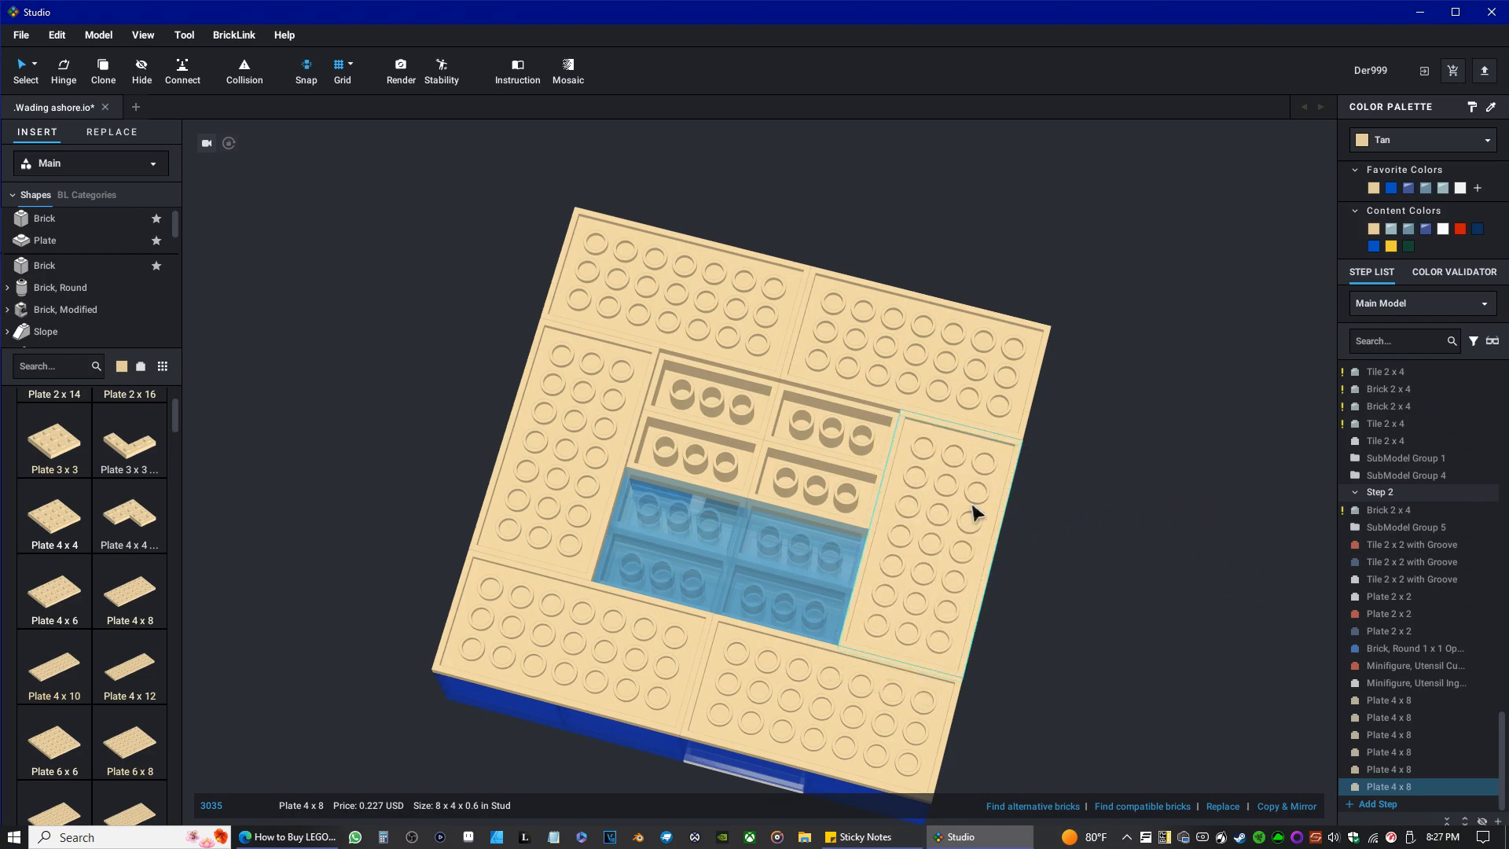
Copy the turned Plate 4 x 8 and paste two copies into the remaining gap in the middle of the underside.
right_click(929, 503)
click(946, 530)
right_click(955, 506)
click(956, 546)
click(802, 511)
right_click(799, 511)
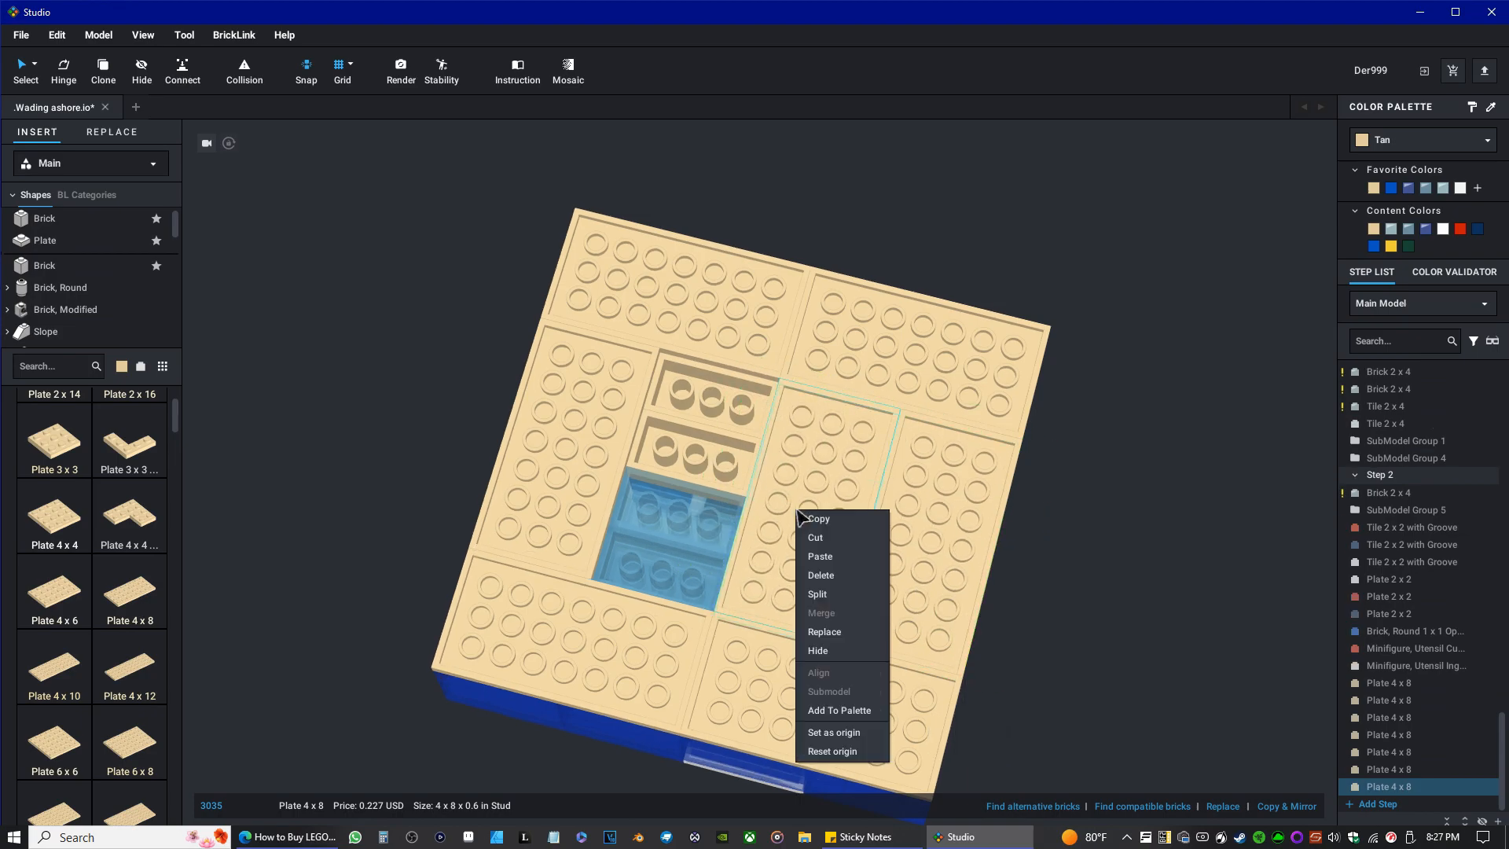
click(820, 557)
click(691, 481)
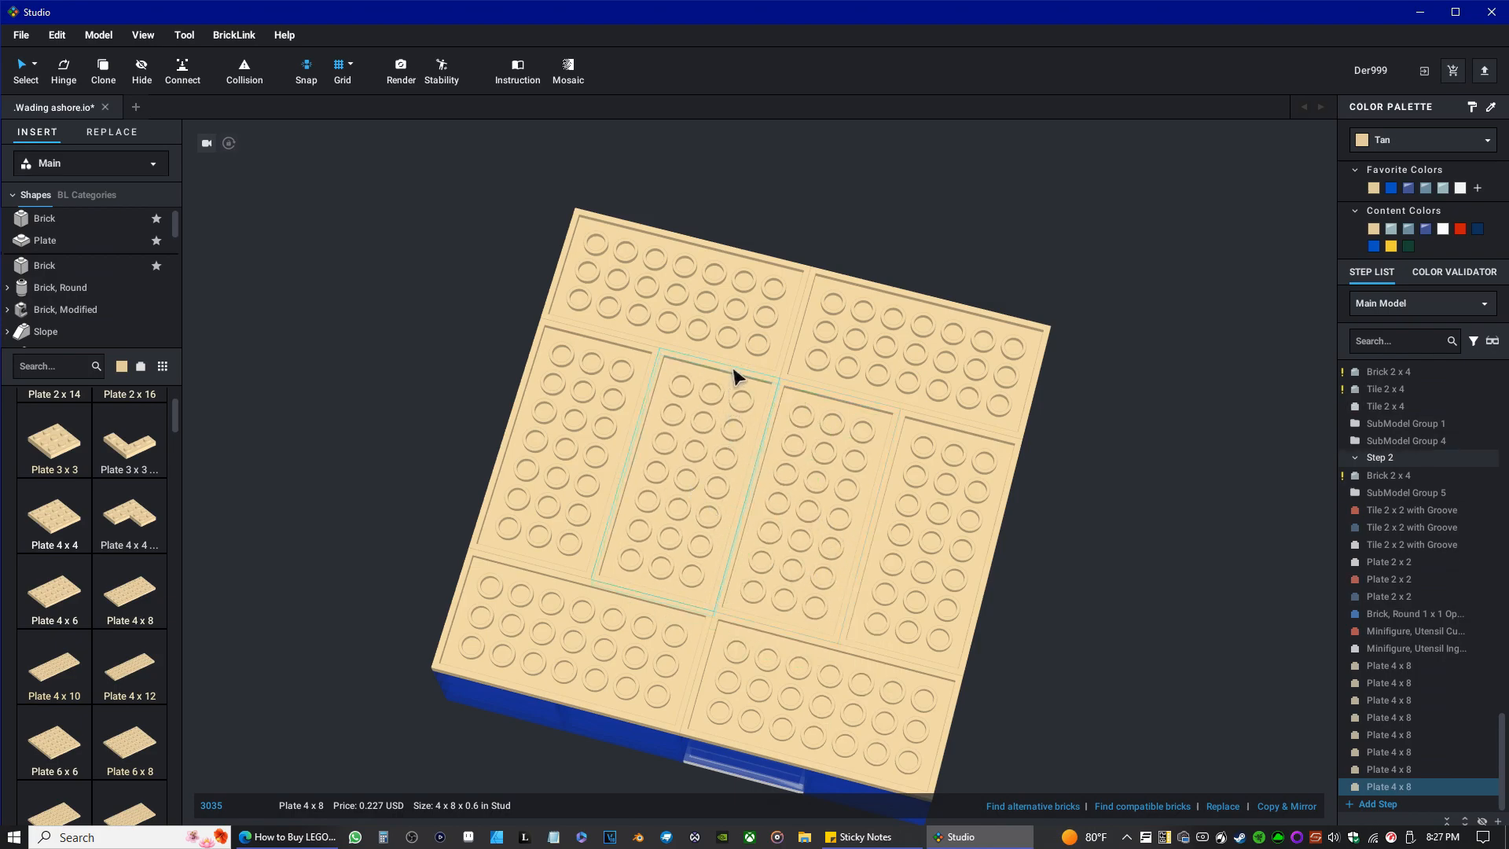
right_drag(823, 401, 896, 429)
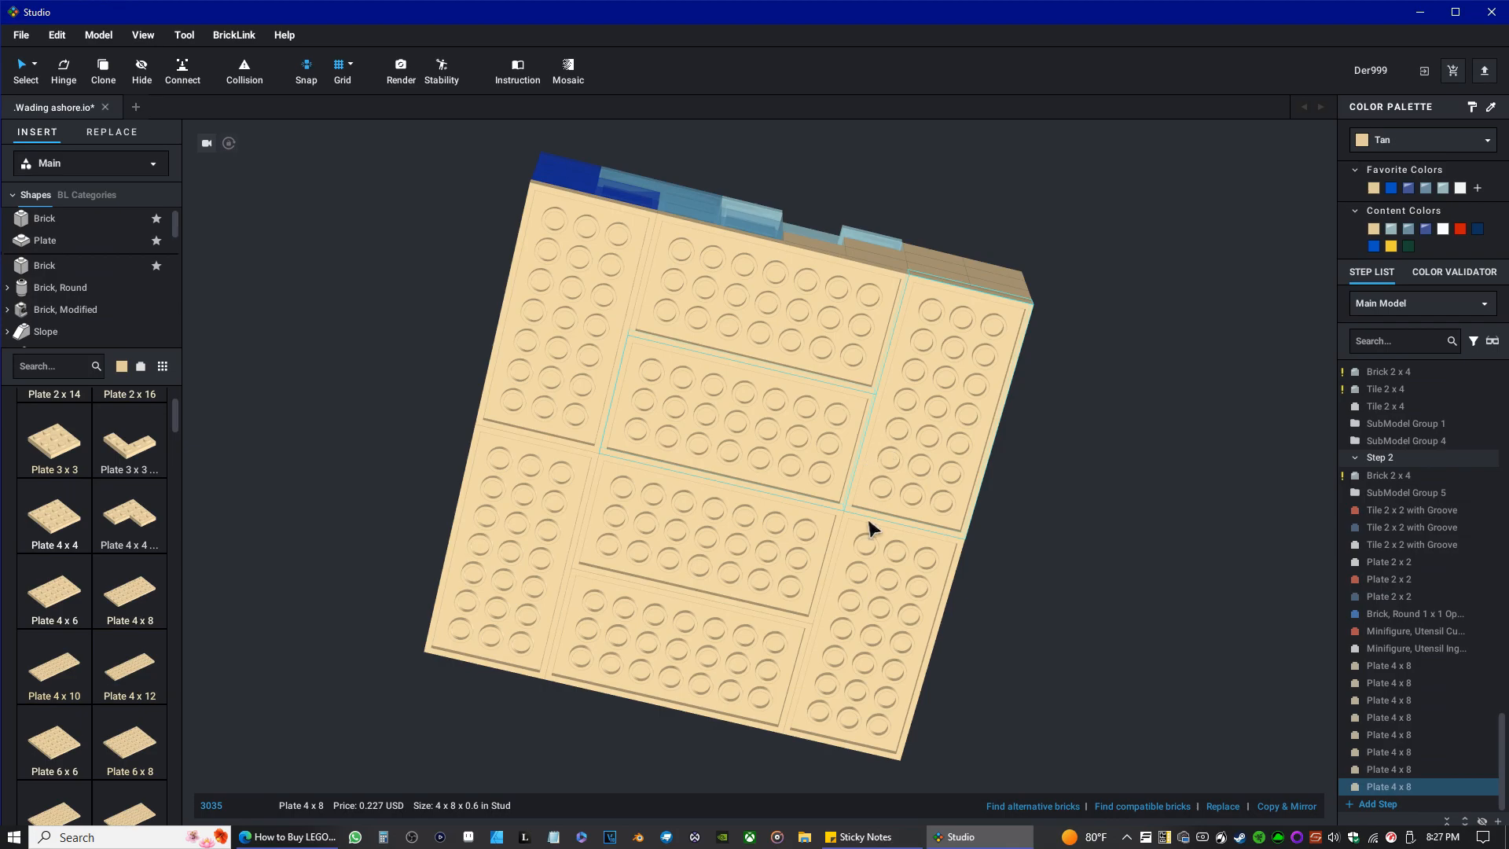
Search the part library for 16x16 to find the tan Plate 16 x 16.
click(52, 370)
text(1)
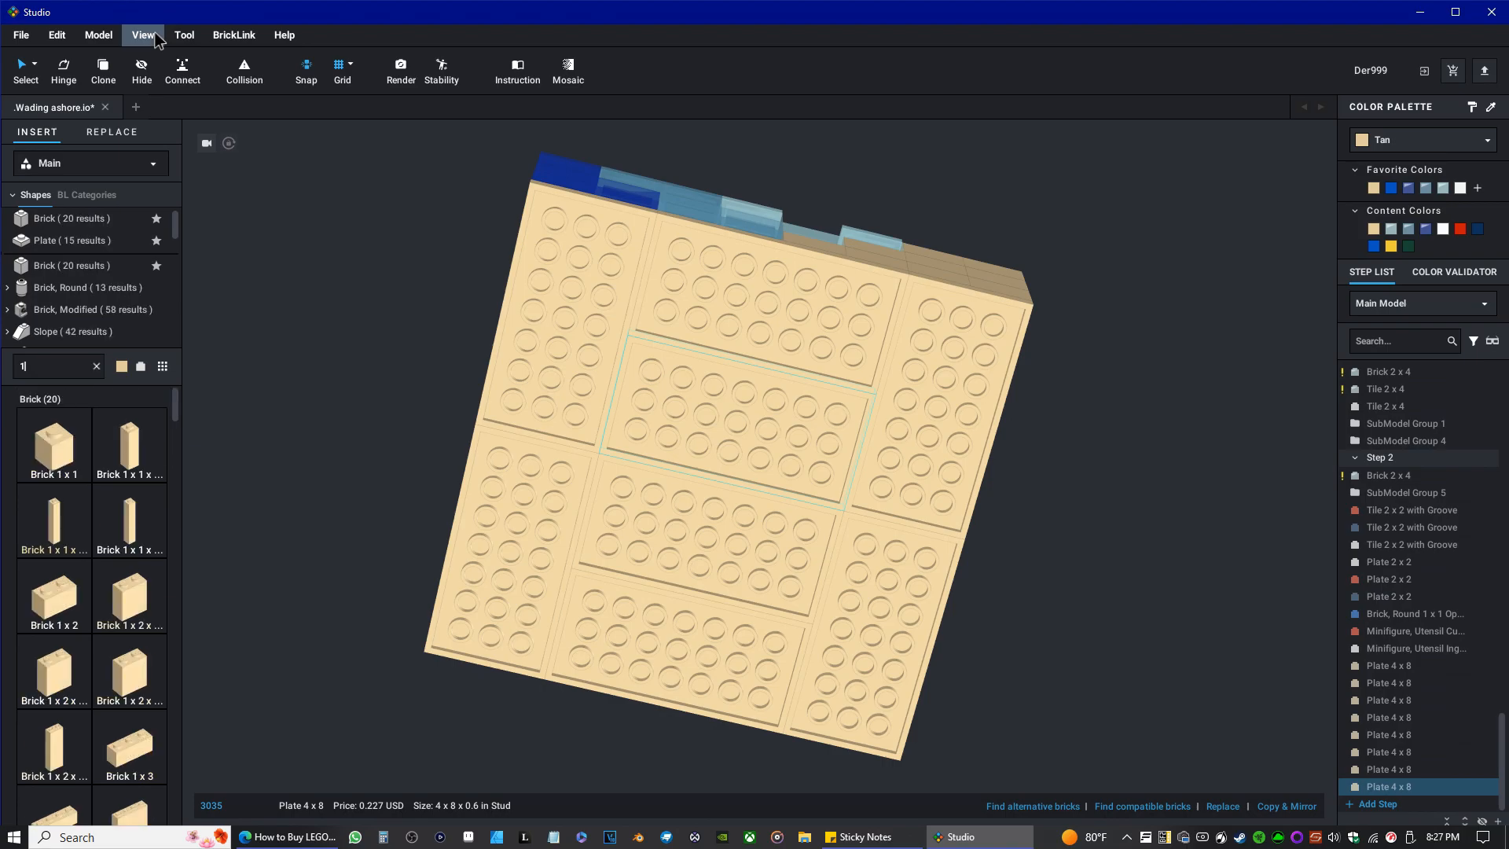
text(6x16)
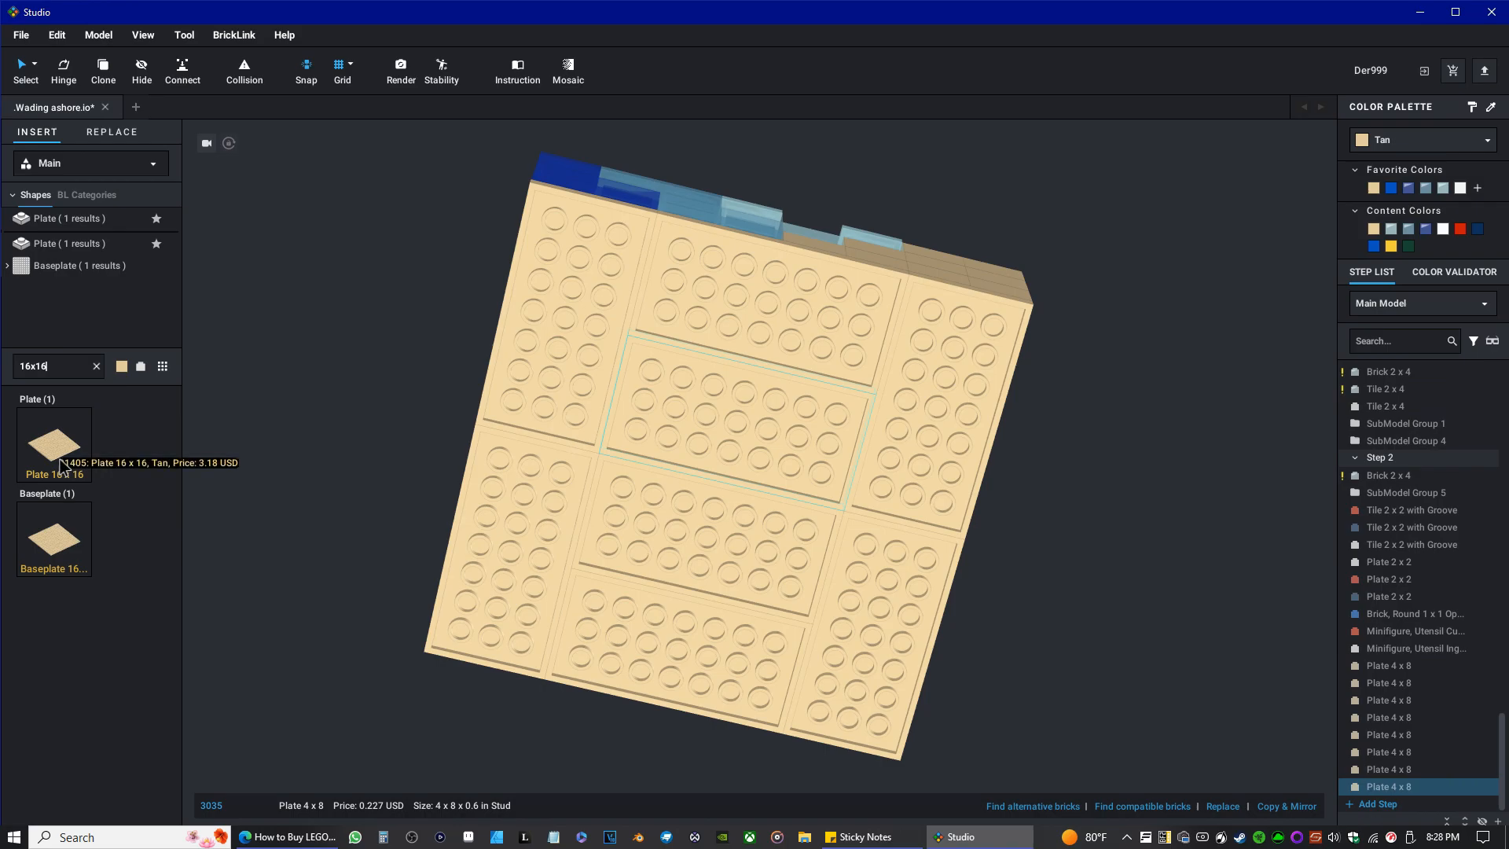
drag(60, 448, 276, 474)
key(Delete)
Delete all eight Plate 4 x 8 parts from the model's underside.
click(604, 291)
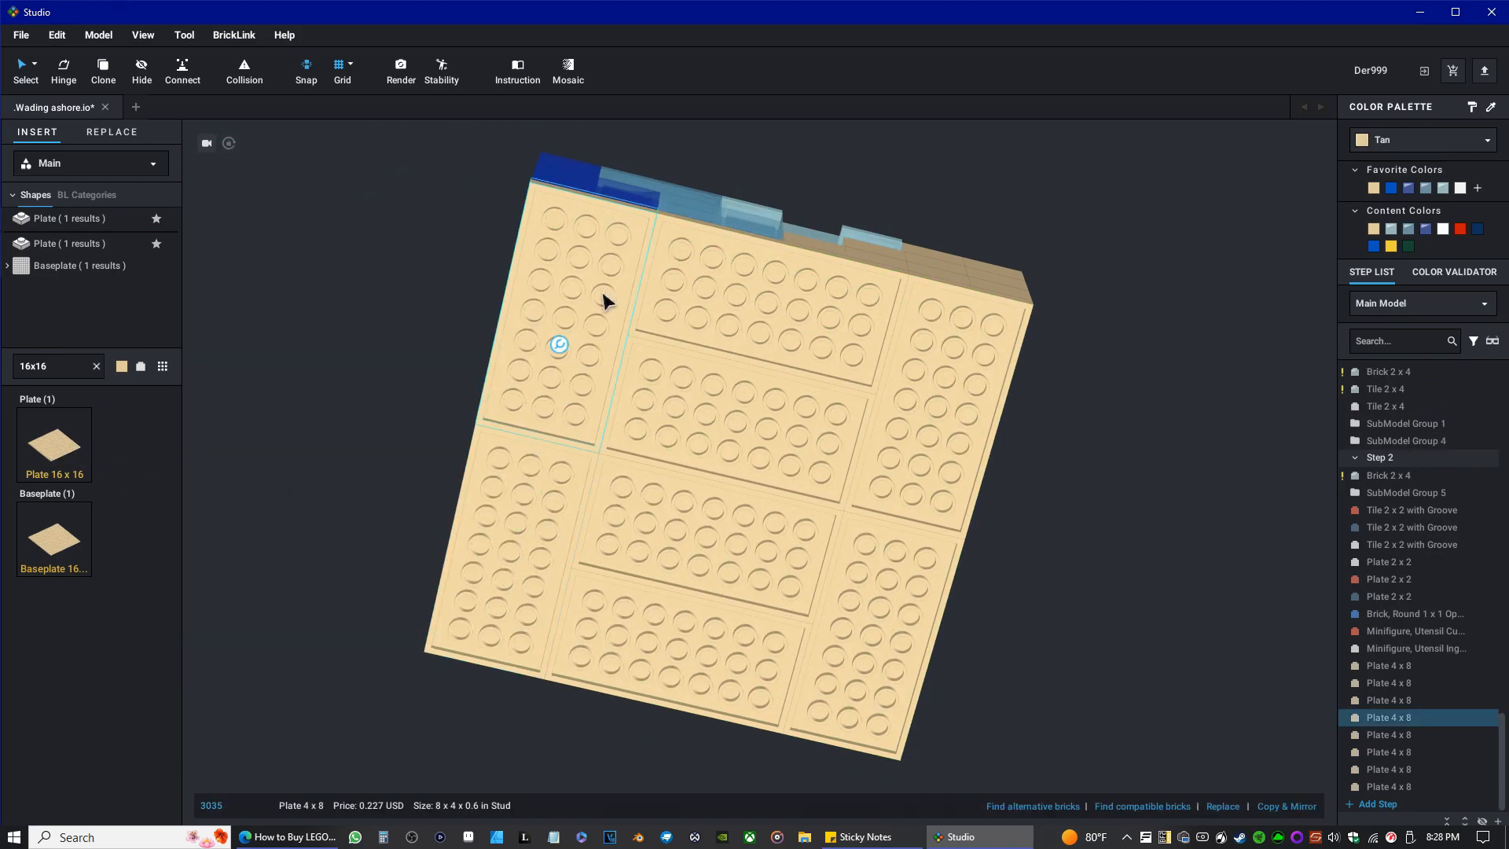
key(Delete)
click(730, 318)
key(Delete)
click(734, 450)
key(Delete)
click(926, 441)
key(Delete)
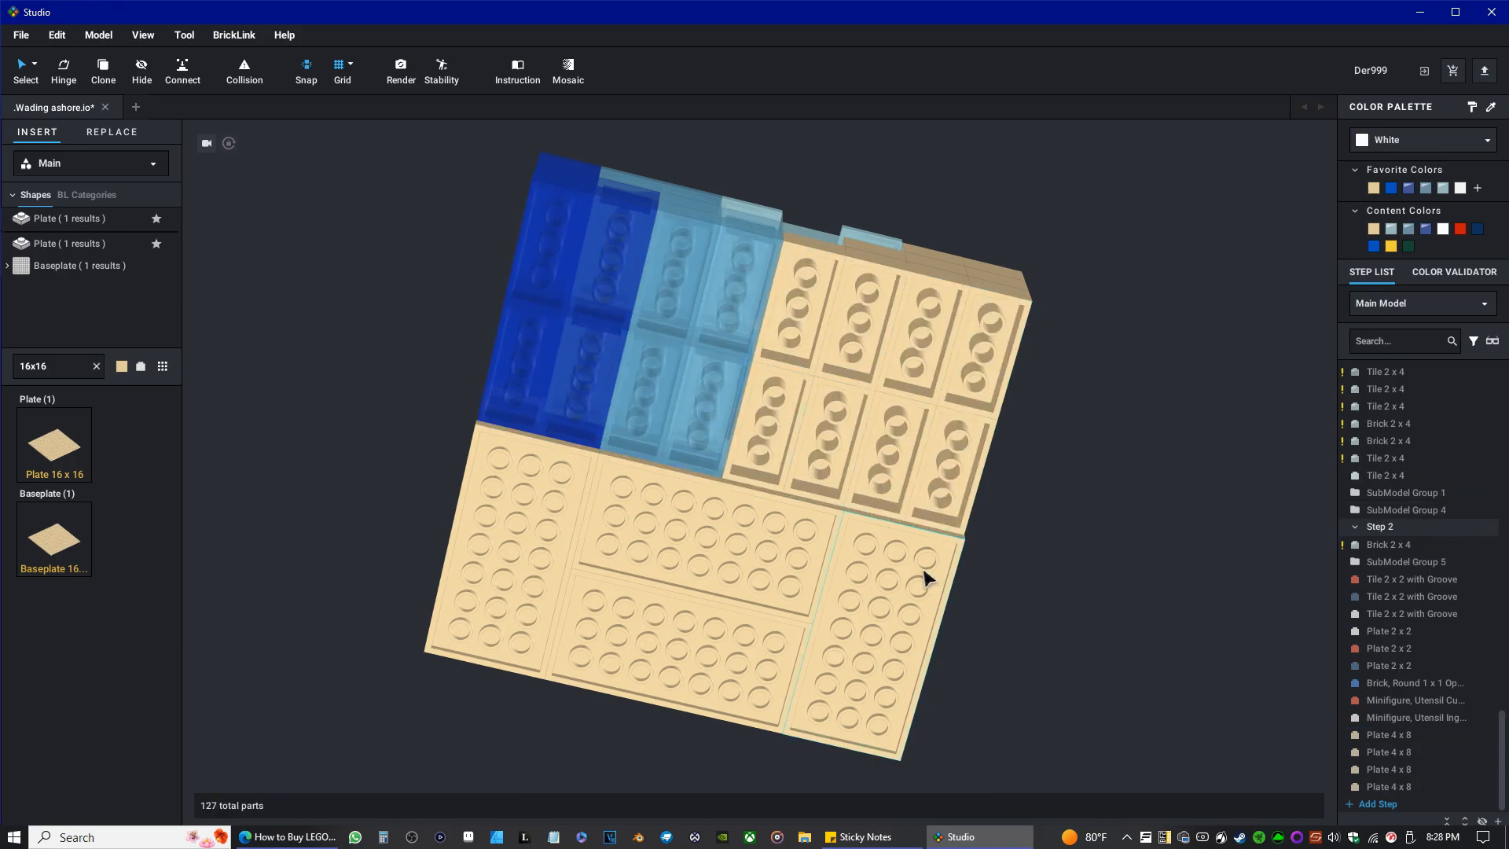
click(923, 576)
key(Delete)
click(762, 580)
key(Delete)
click(704, 650)
key(Delete)
click(464, 605)
key(Delete)
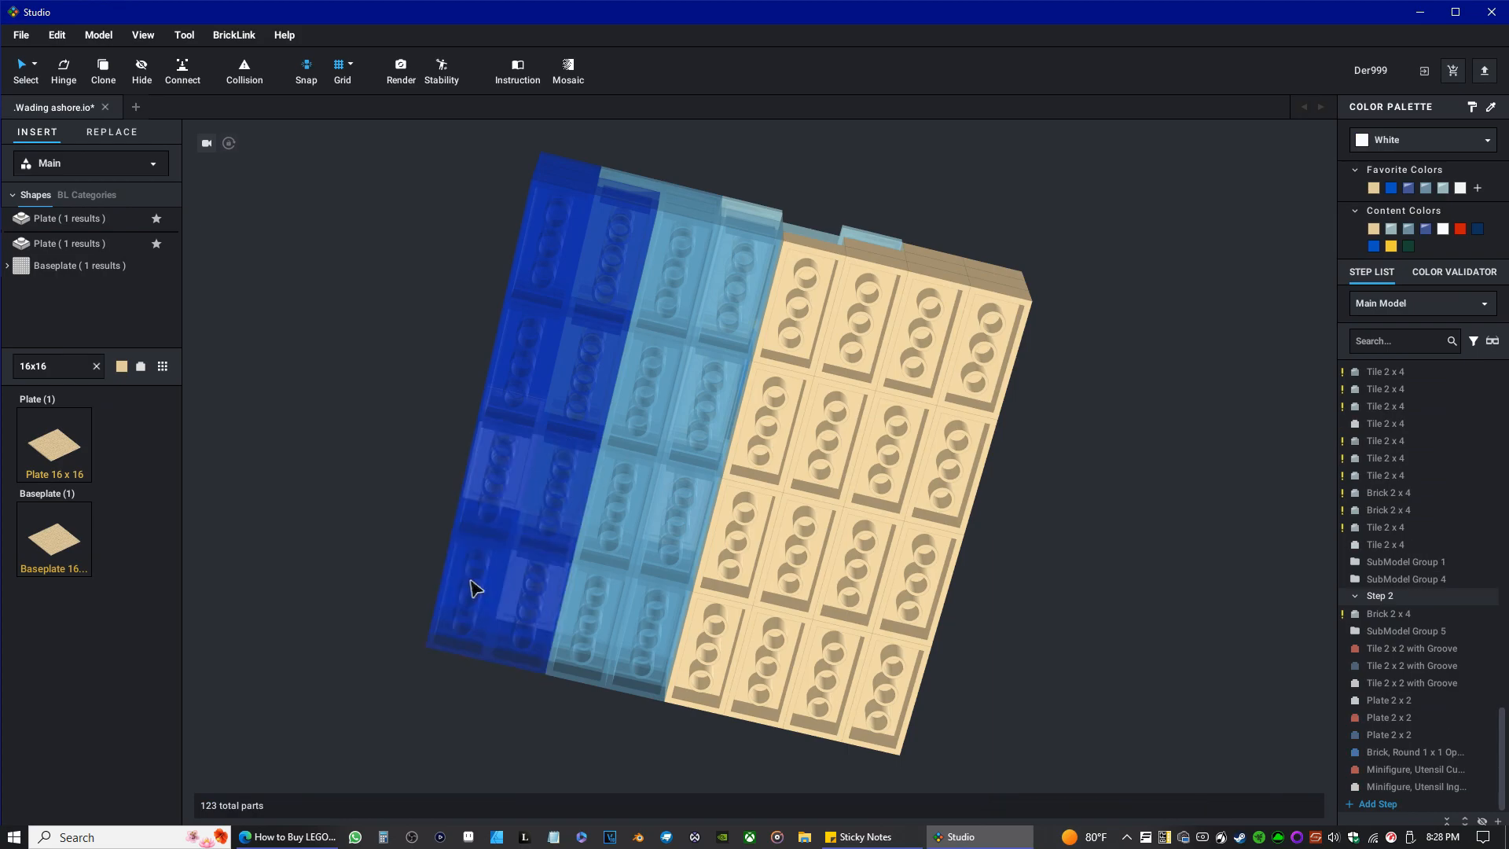
Attach the tan Plate 16 x 16 beneath the bricks, aligned to cover the model's whole underside.
click(54, 445)
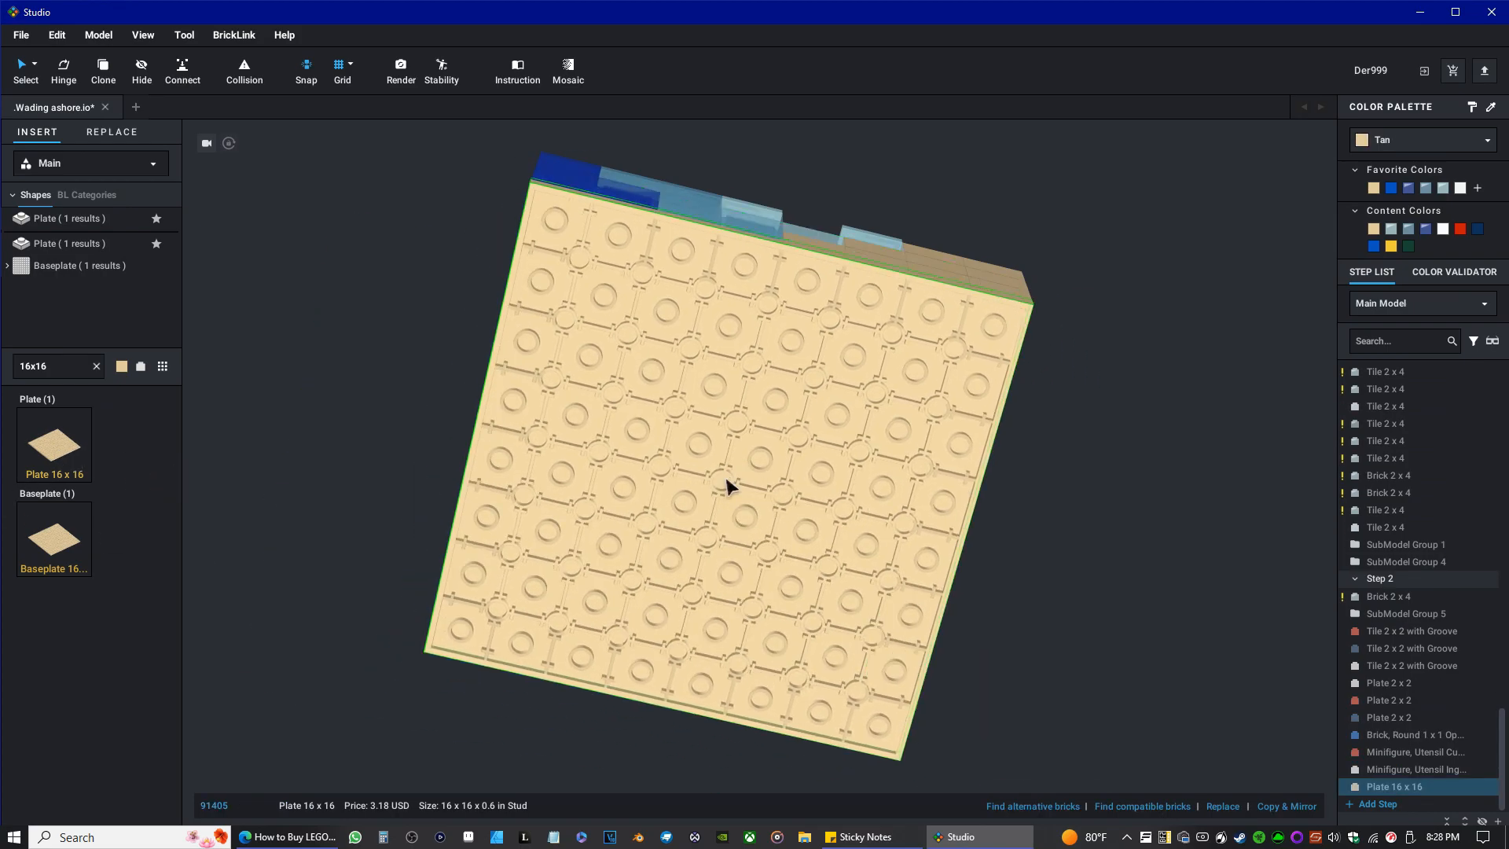
click(729, 482)
key(Escape)
right_drag(383, 349, 439, 408)
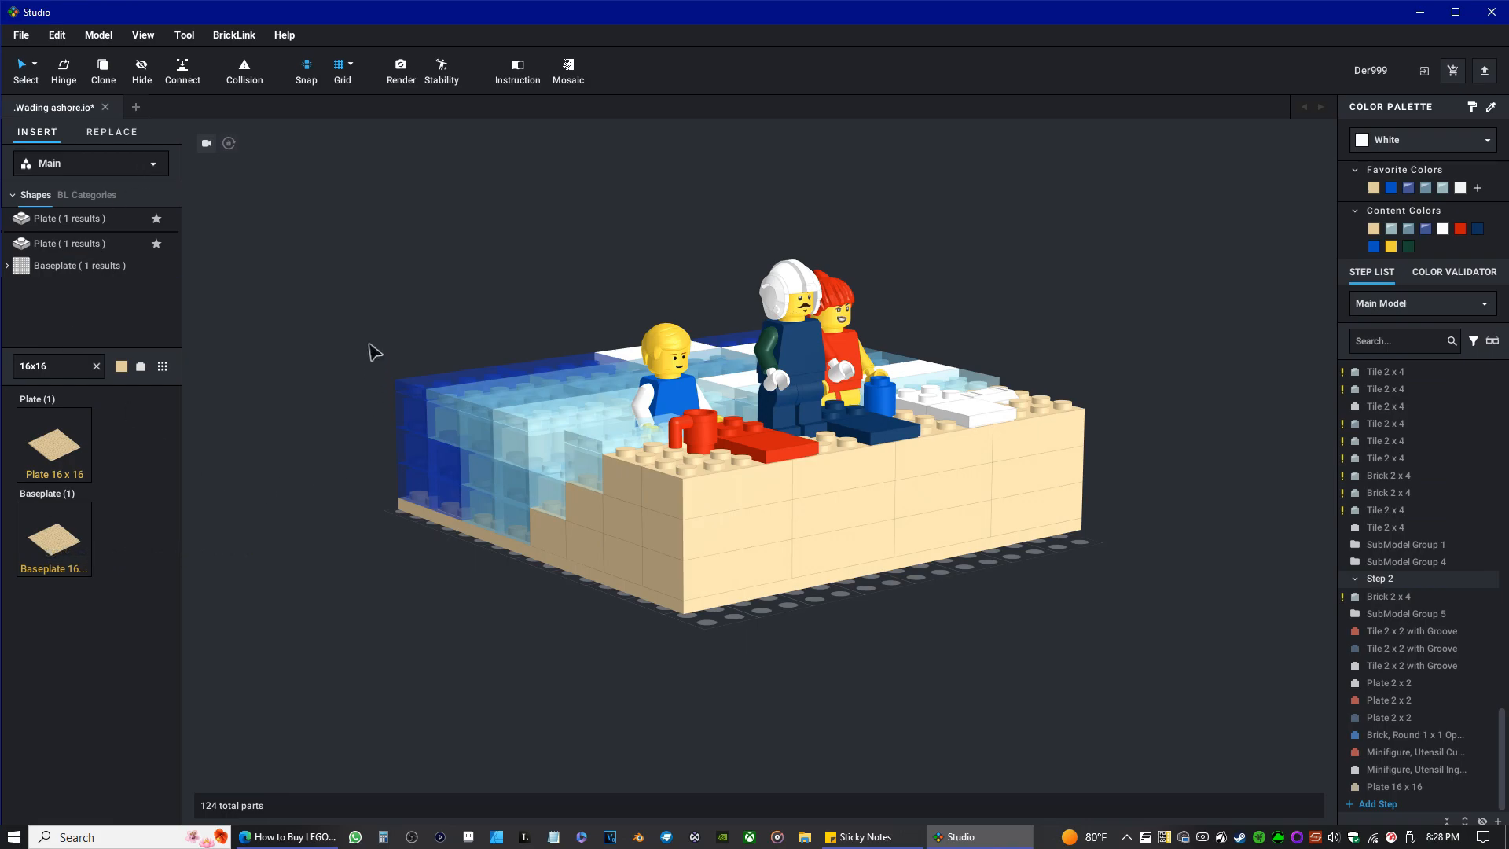
mouse_move(429, 245)
right_down()
mouse_move(454, 254)
mouse_move(417, 249)
right_up()
scroll(423, 256, up, 3)
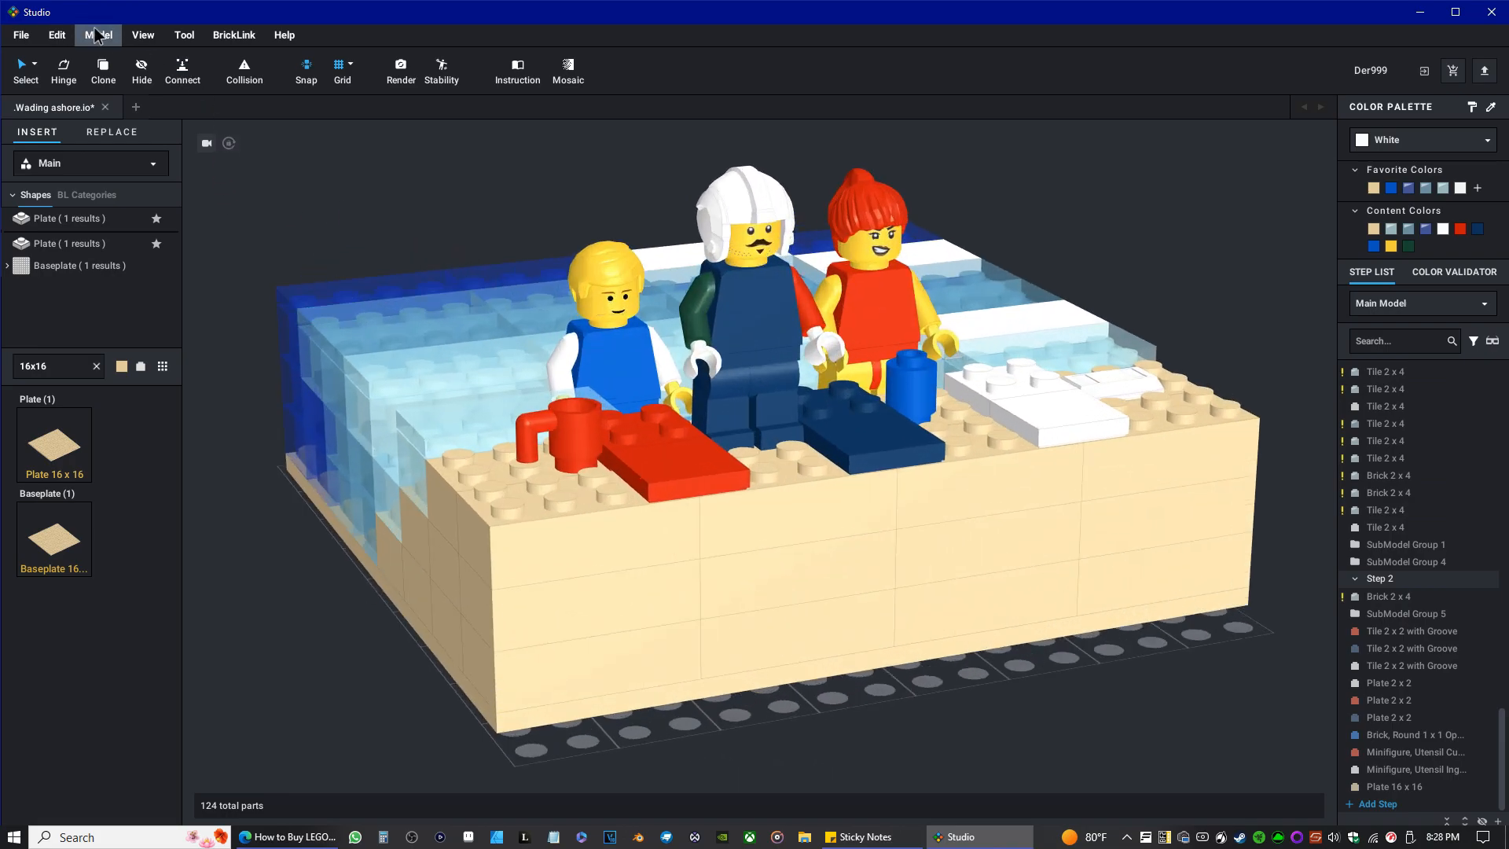
Set the ground to a chosen size of 16 x 16 in the preferences.
click(57, 34)
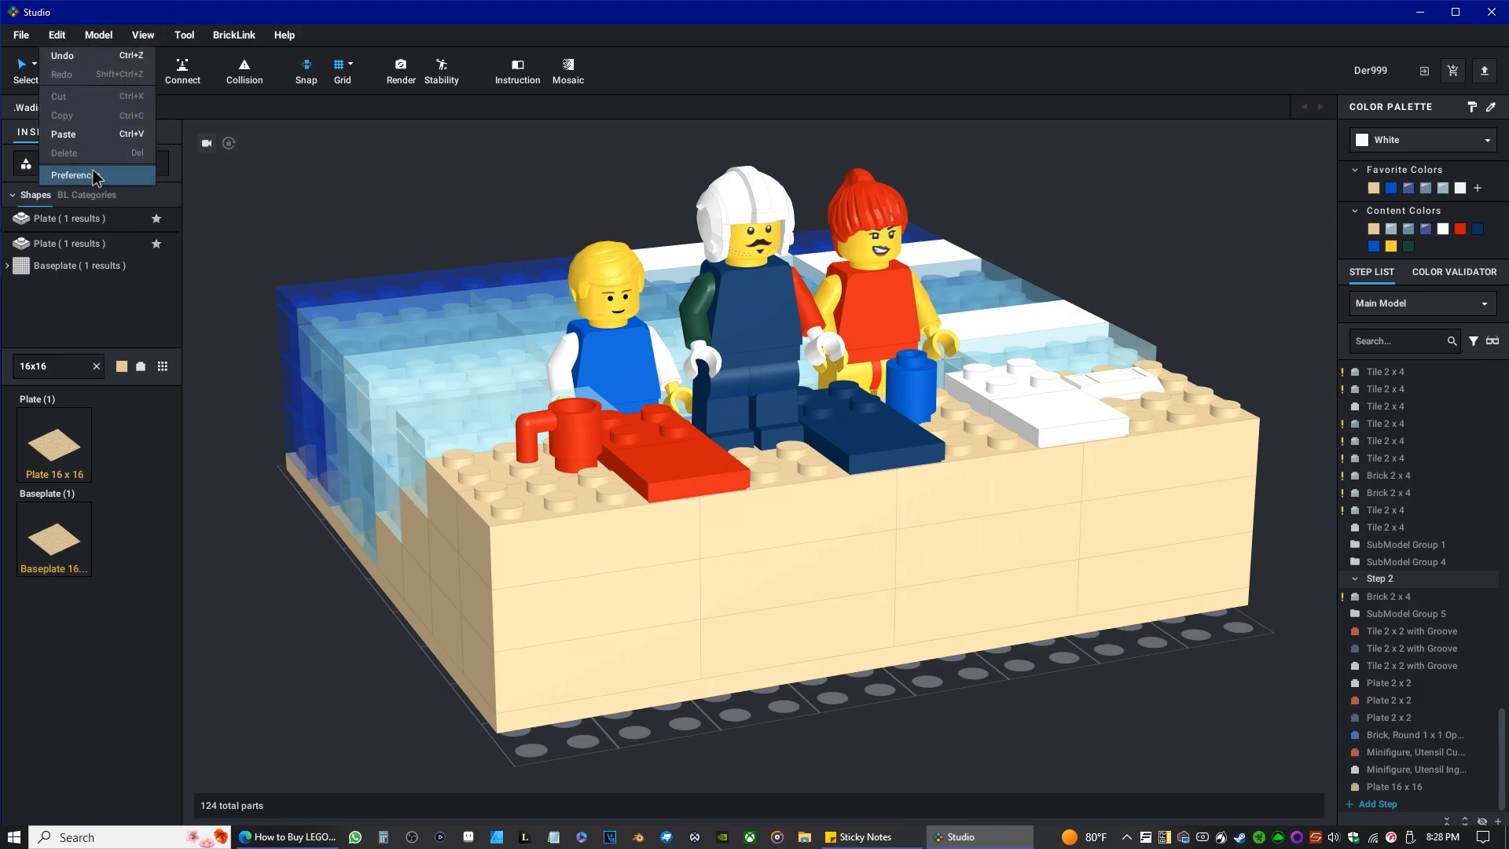
click(91, 170)
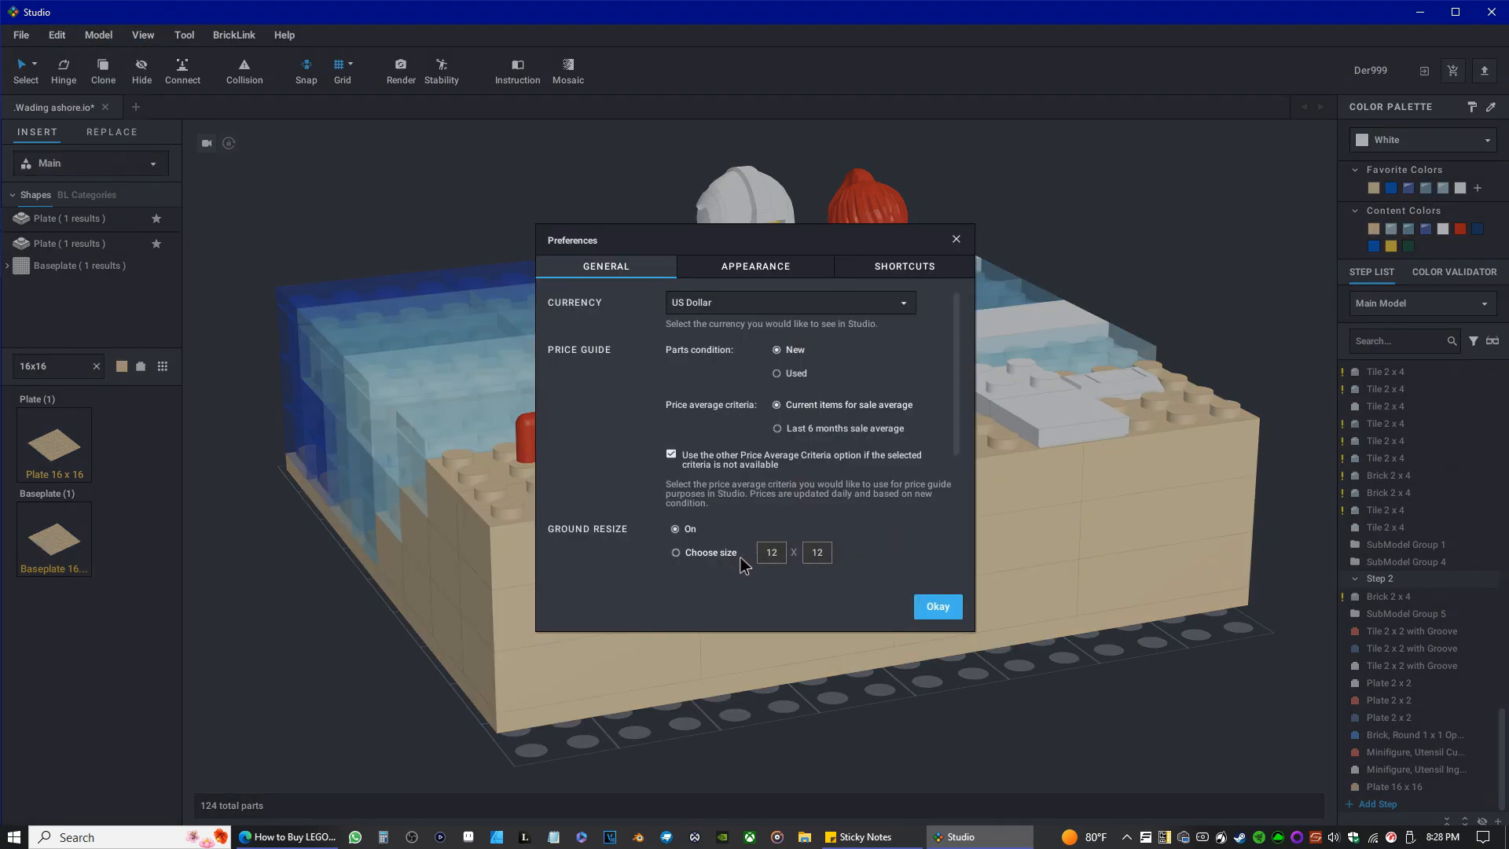
click(715, 553)
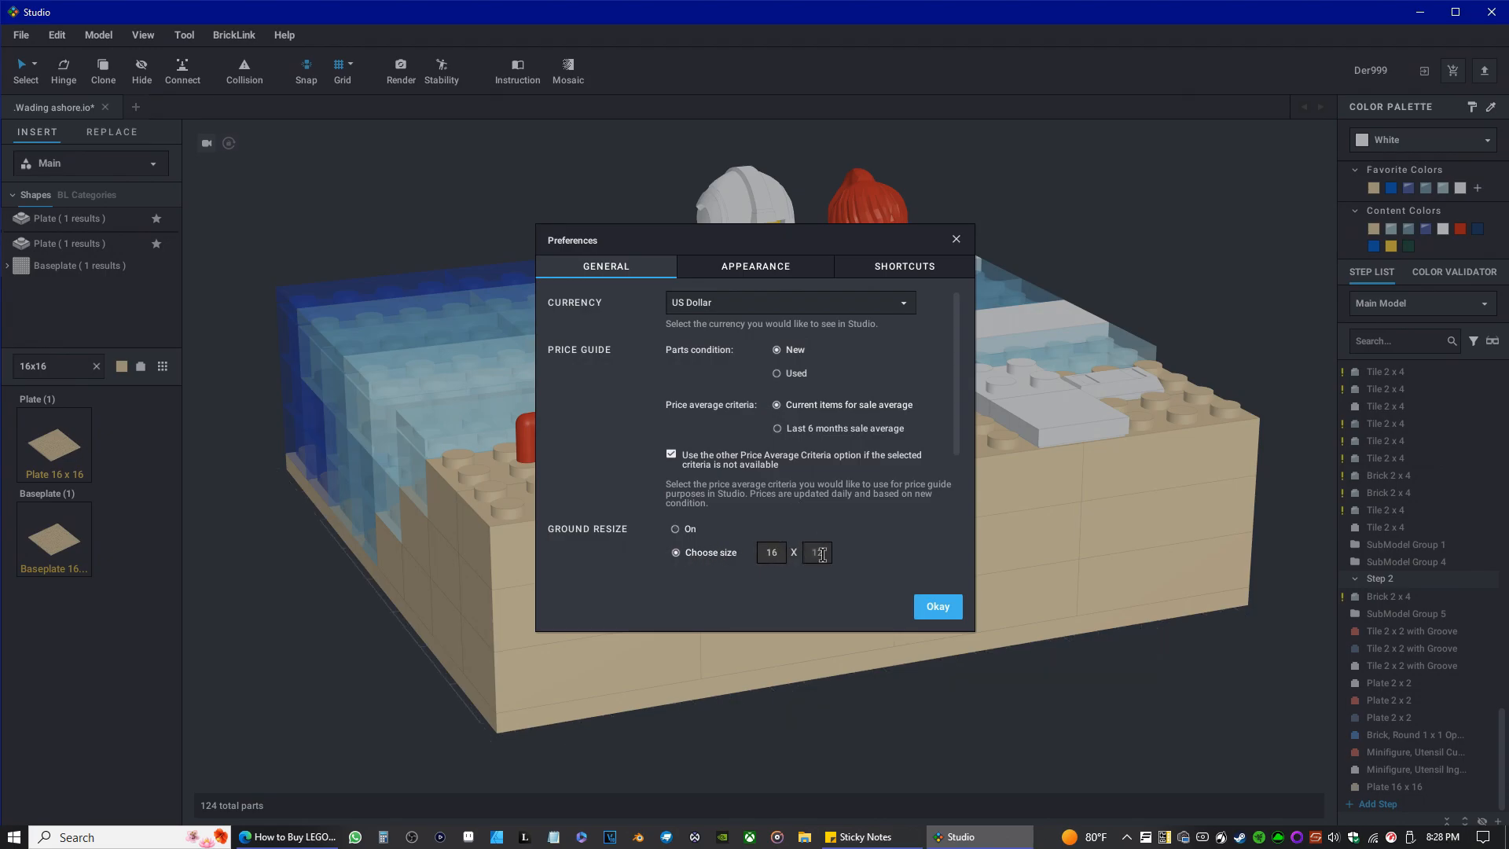
text(6)
click(938, 606)
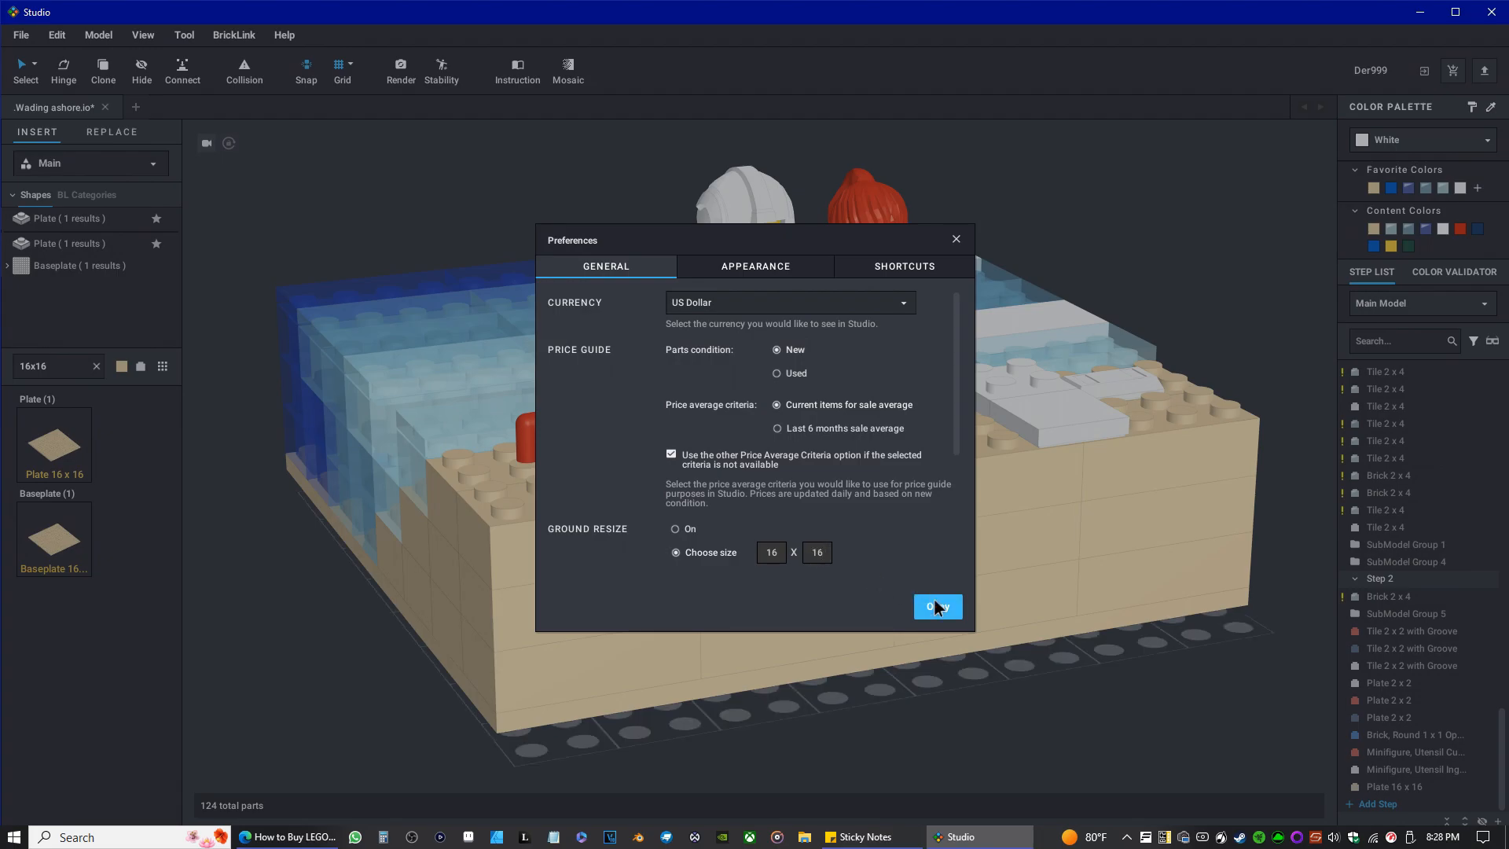
Select the entire model and move it until it sits squarely on the 16 x 16 ground.
right_drag(657, 535, 492, 525)
scroll(519, 456, down, 5)
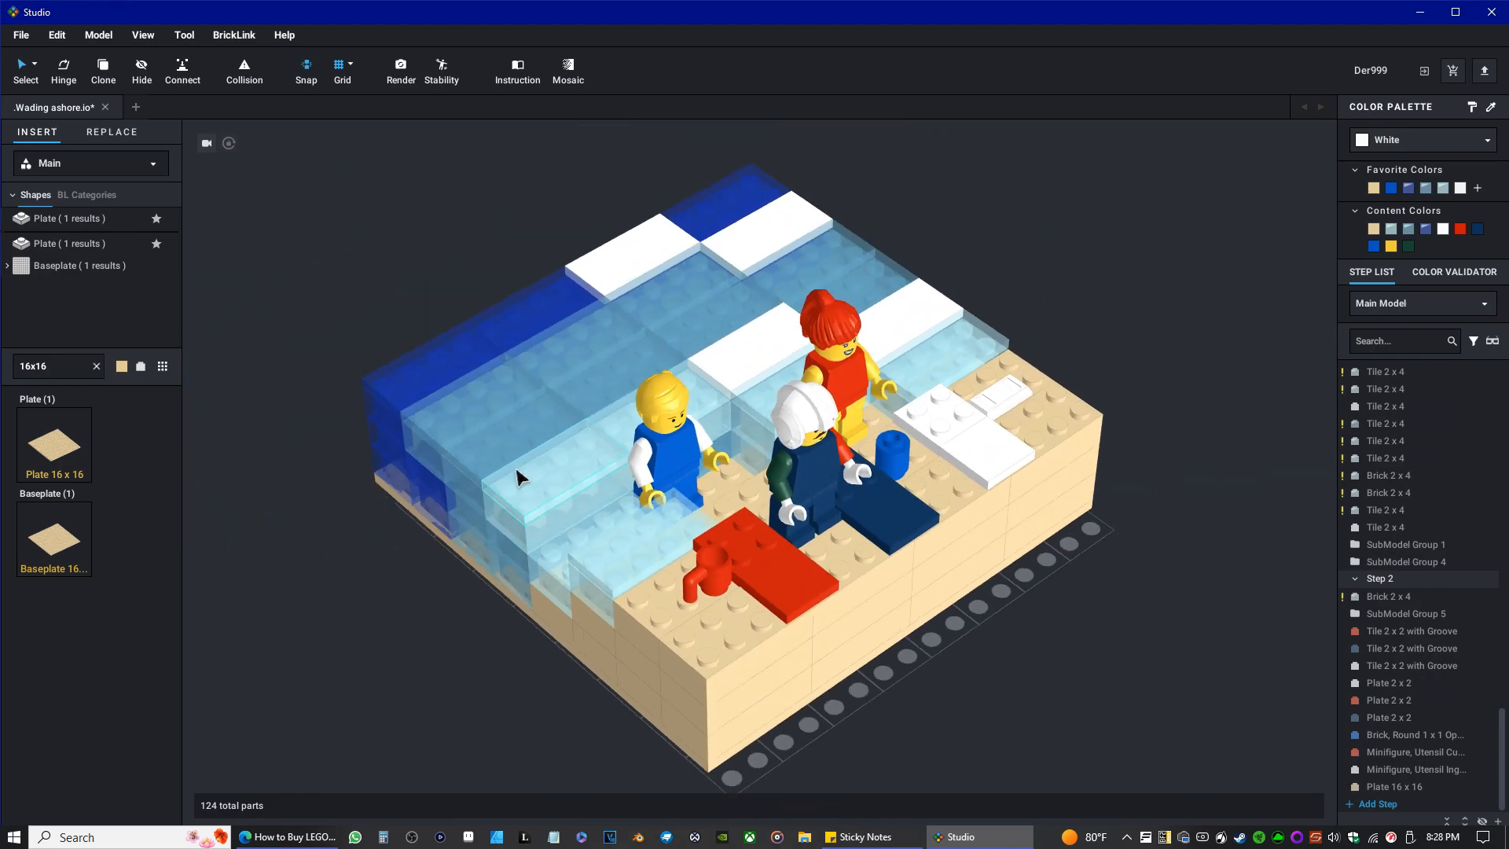
drag(398, 705, 1232, 91)
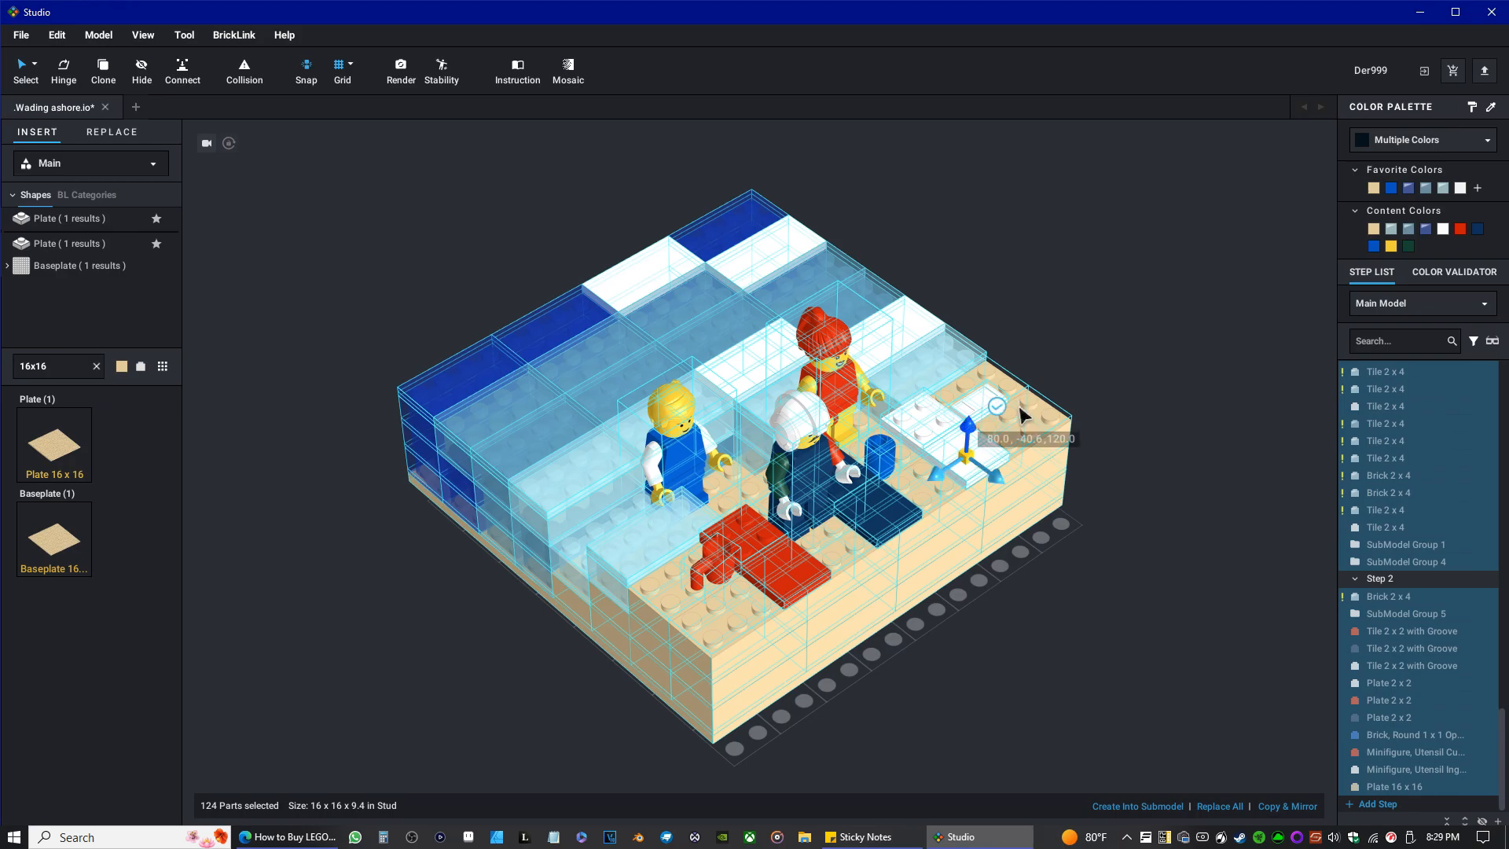
click(1100, 582)
mouse_move(1017, 634)
right_down()
mouse_move(990, 653)
mouse_move(987, 610)
mouse_move(995, 635)
mouse_move(1029, 641)
right_up()
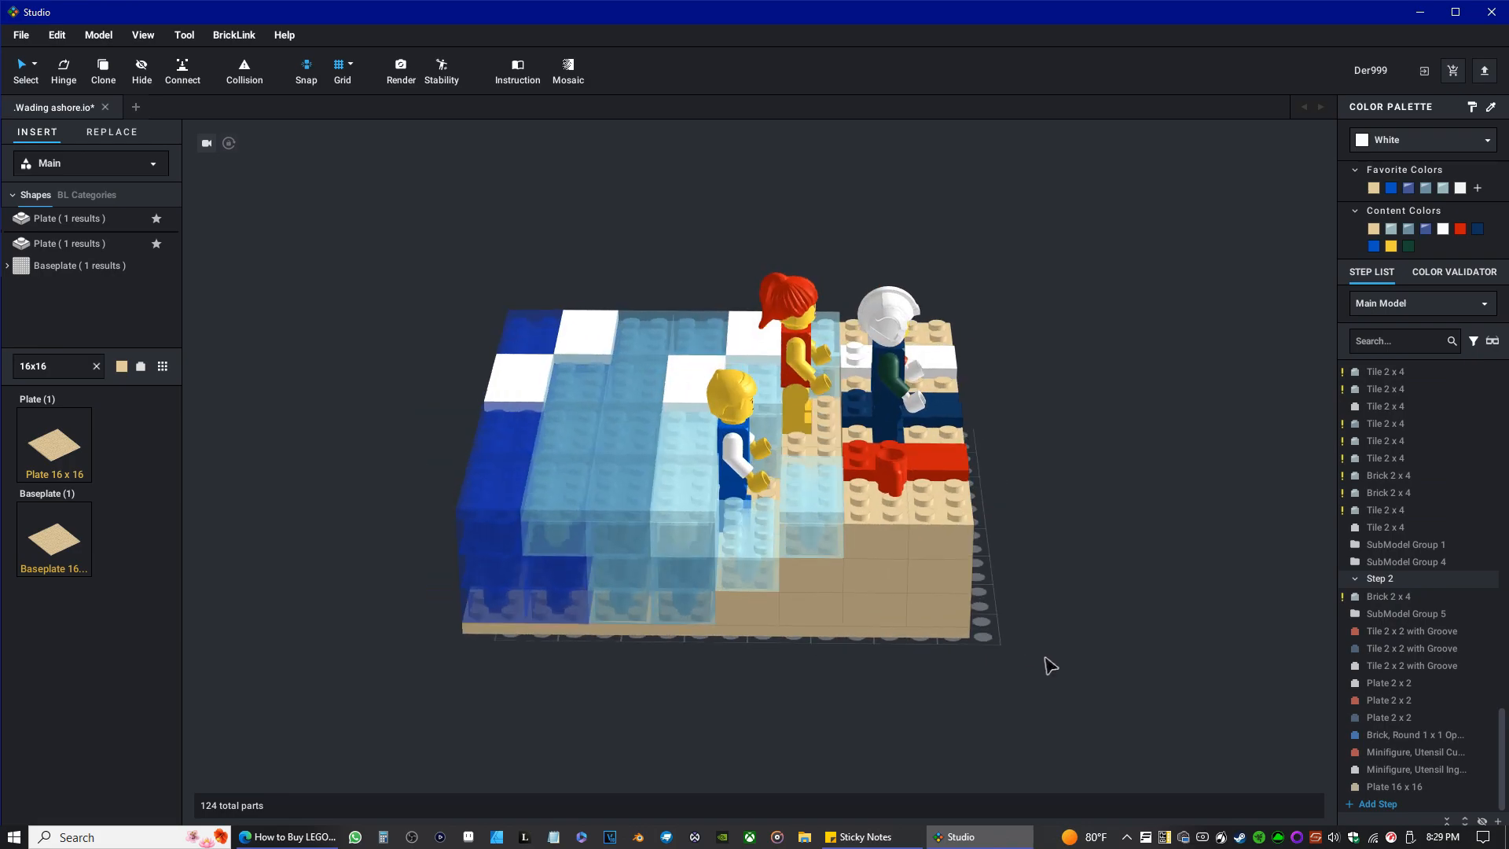
drag(394, 710, 1157, 206)
mouse_move(629, 434)
mouse_down()
mouse_move(680, 425)
mouse_move(659, 441)
mouse_move(668, 414)
mouse_move(651, 441)
mouse_up()
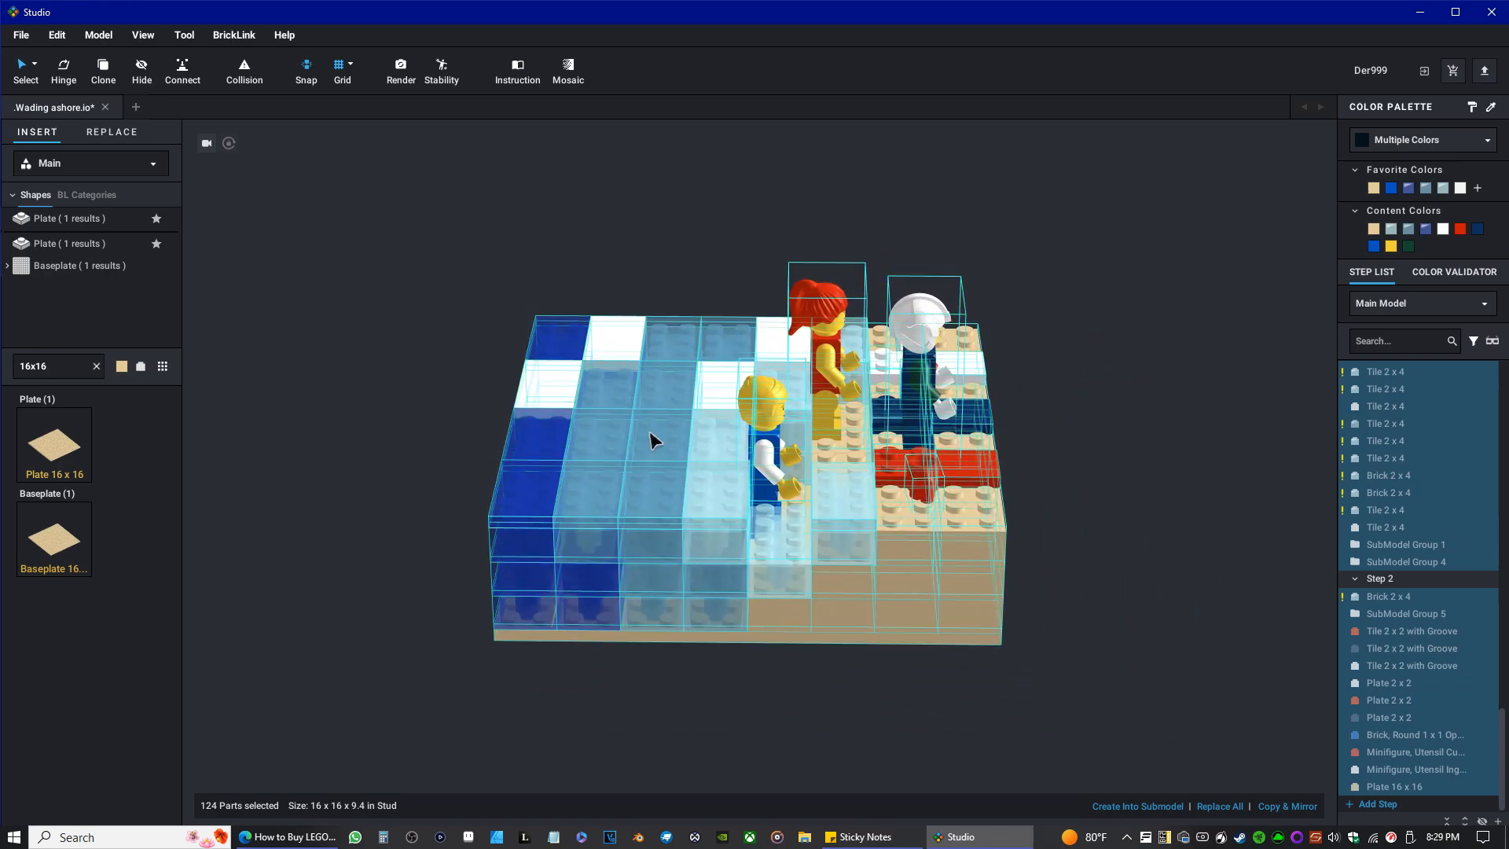
click(1069, 465)
right_drag(1069, 465, 1025, 456)
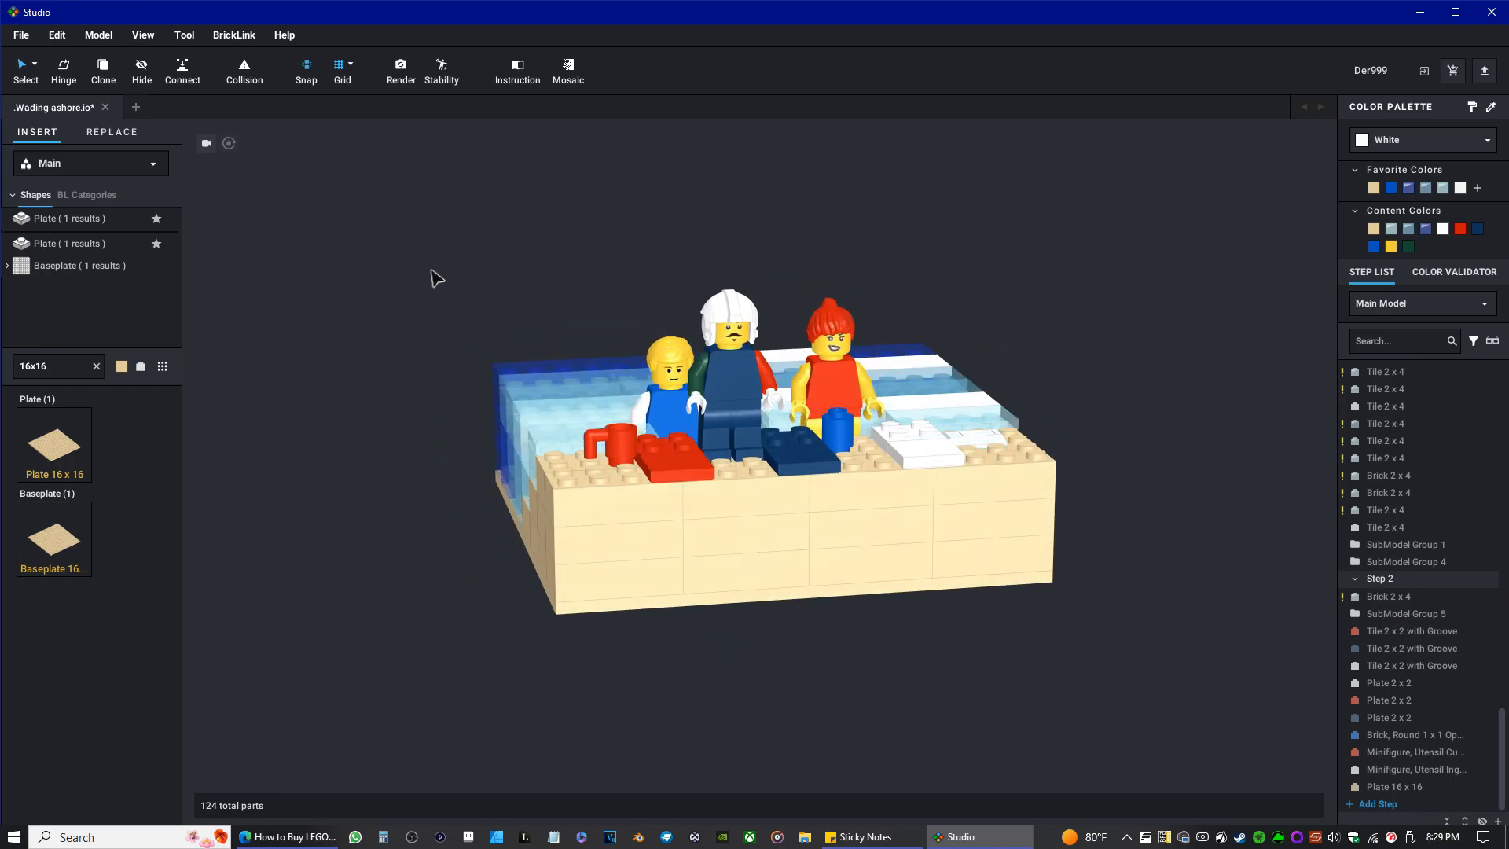
Save the Wading ashore model with its new base and ground alignment.
scroll(539, 346, up, 4)
right_drag(442, 382, 431, 391)
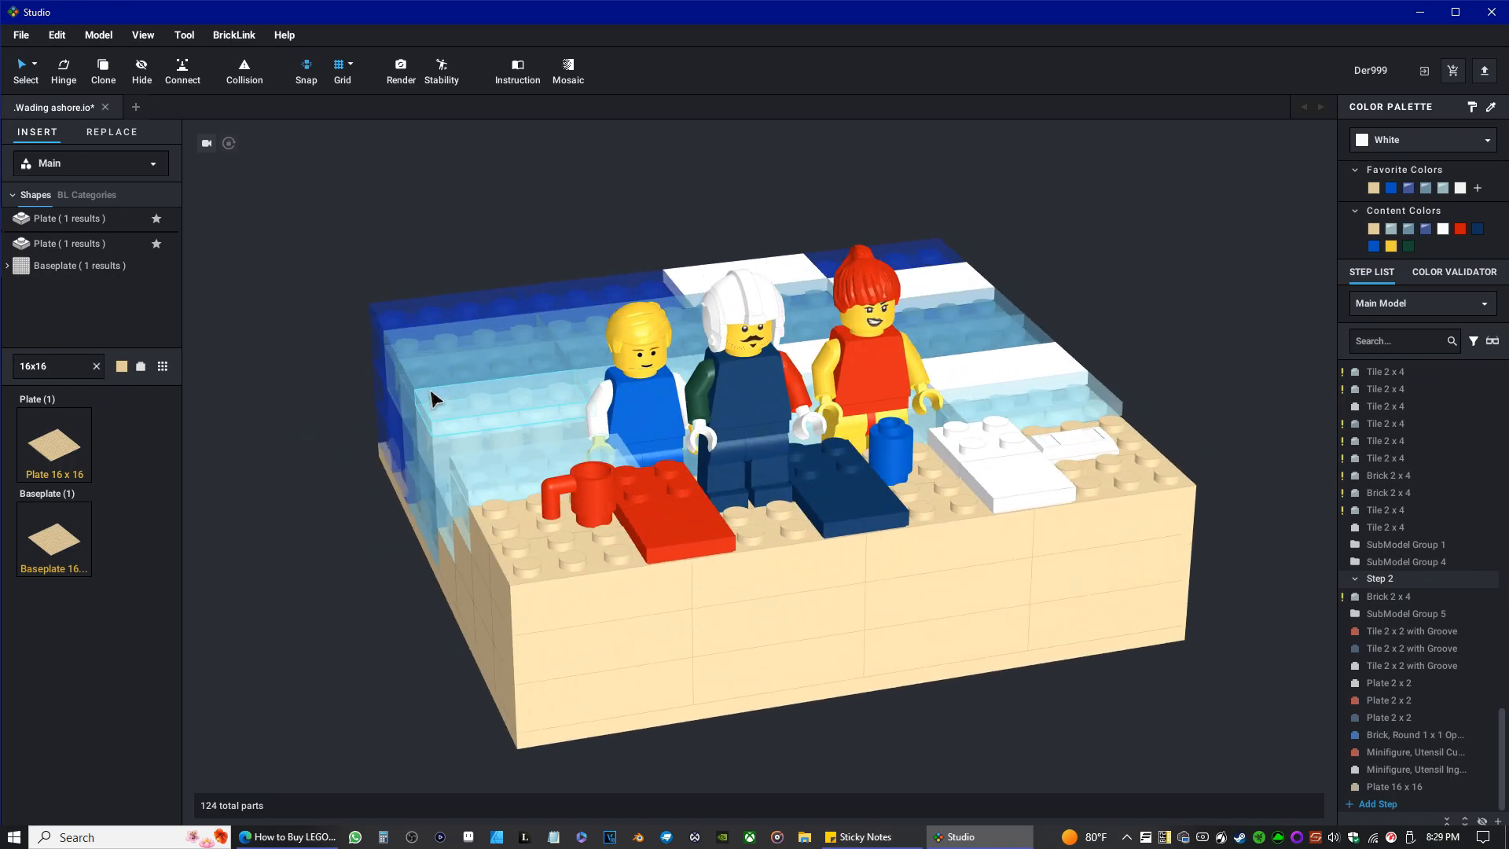
scroll(334, 479, up, 4)
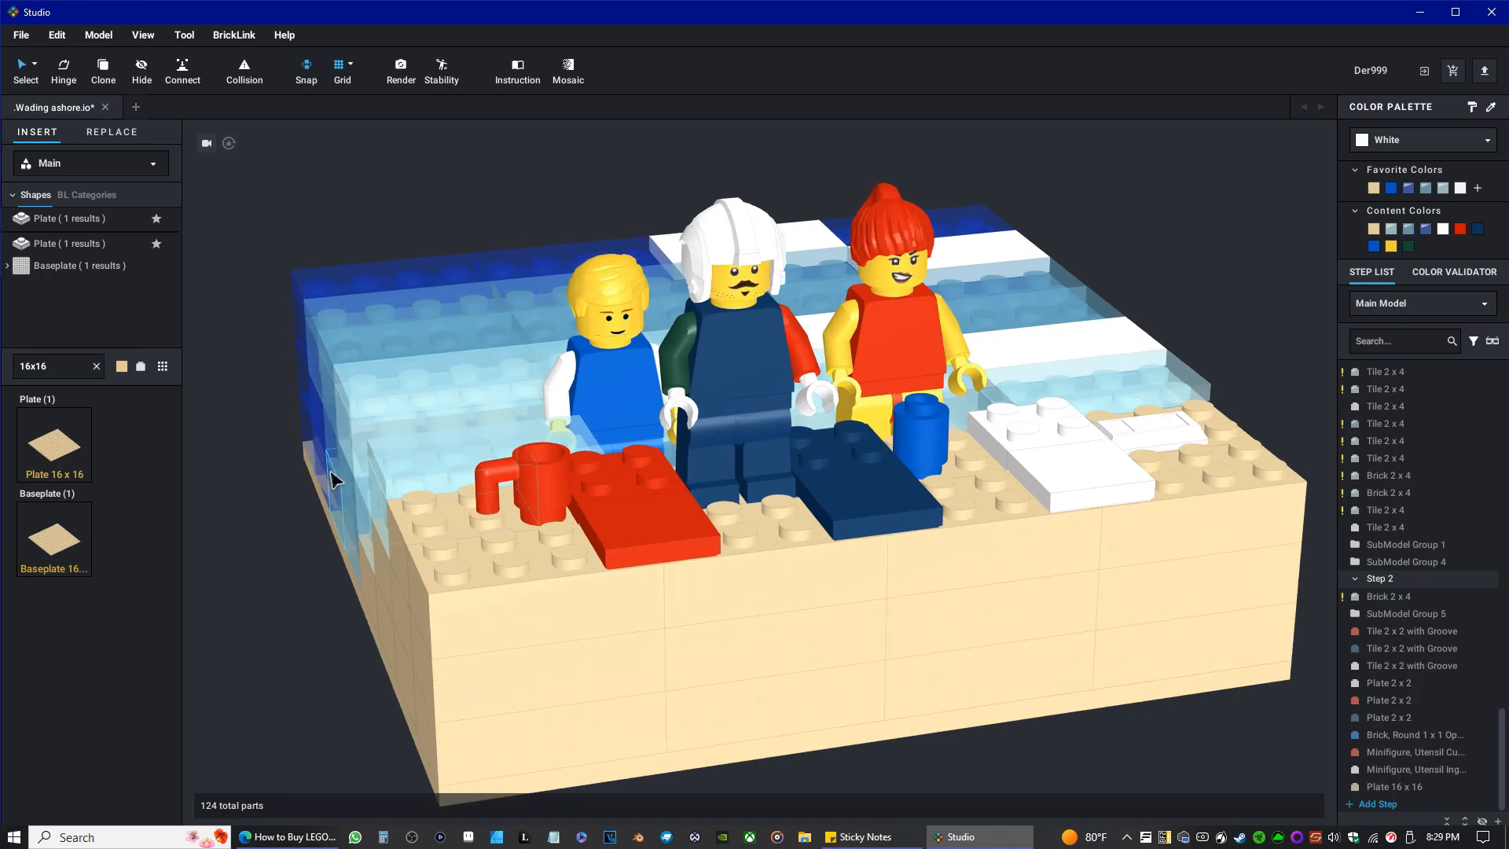
scroll(460, 452, down, 1)
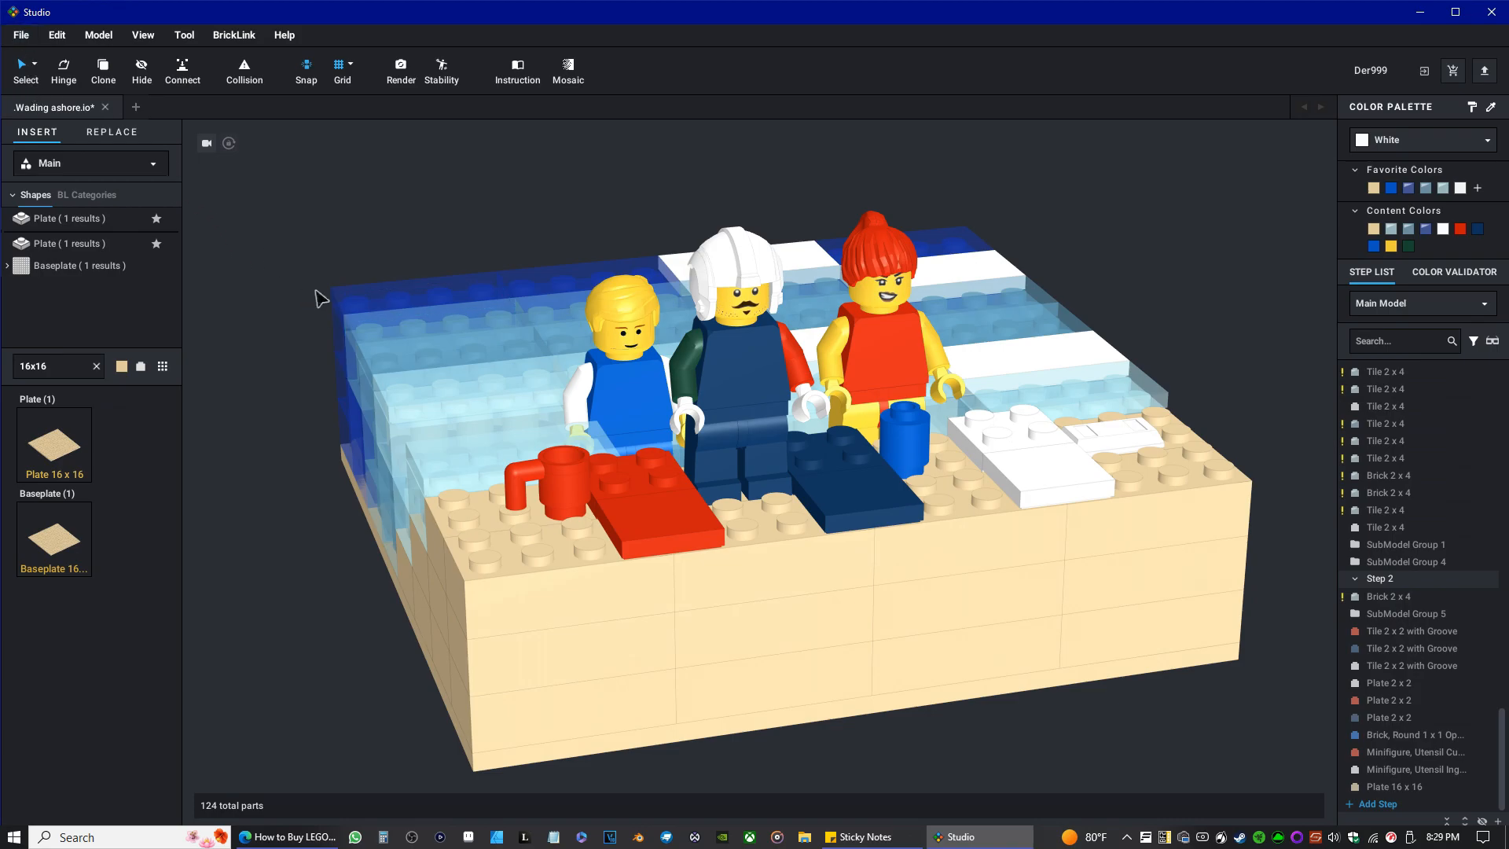
scroll(357, 329, up, 2)
scroll(358, 332, up, 1)
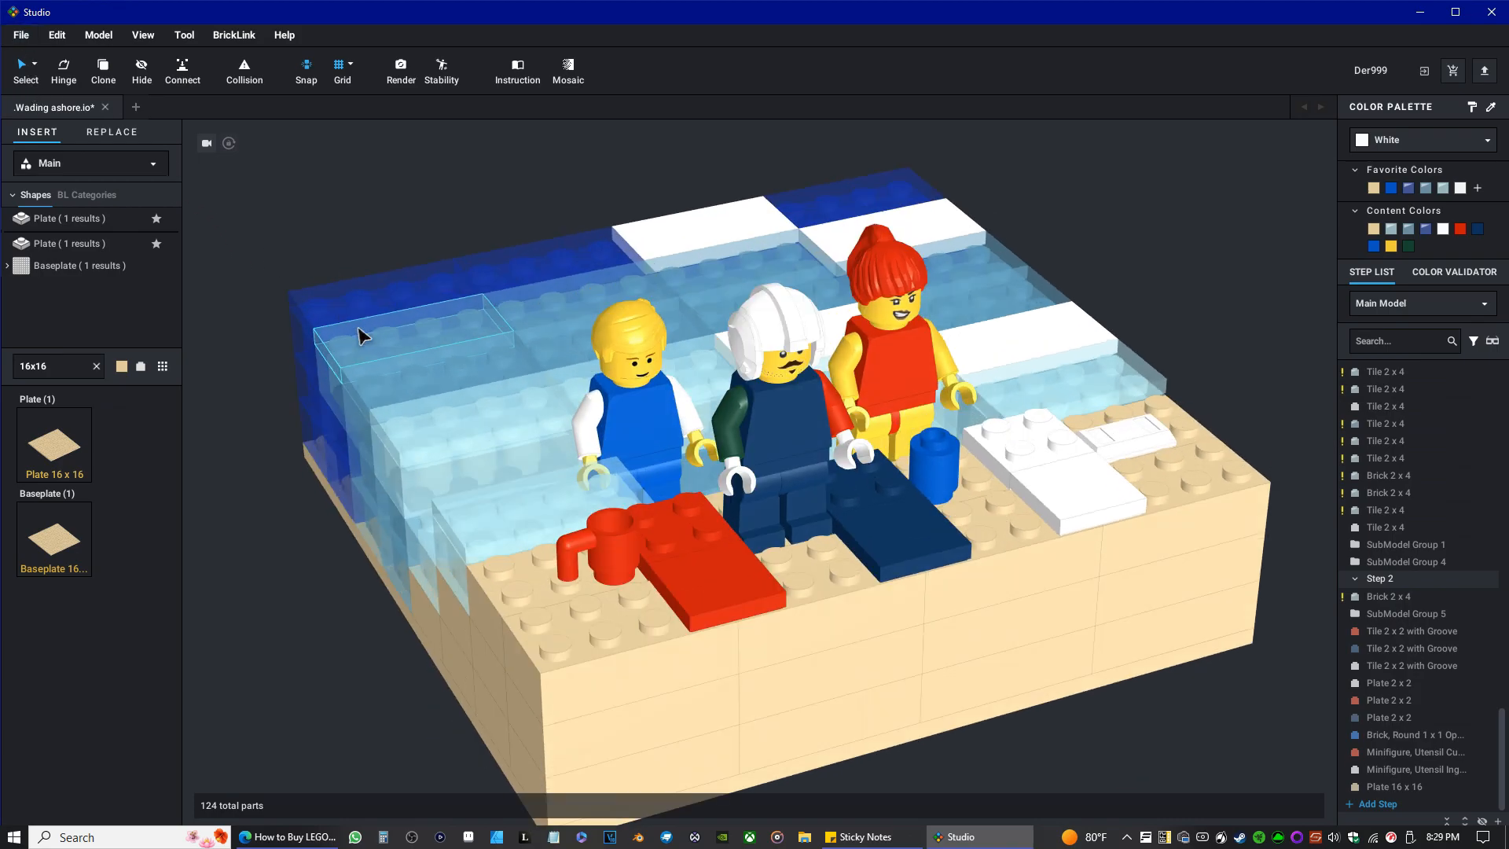
right_drag(358, 329, 360, 328)
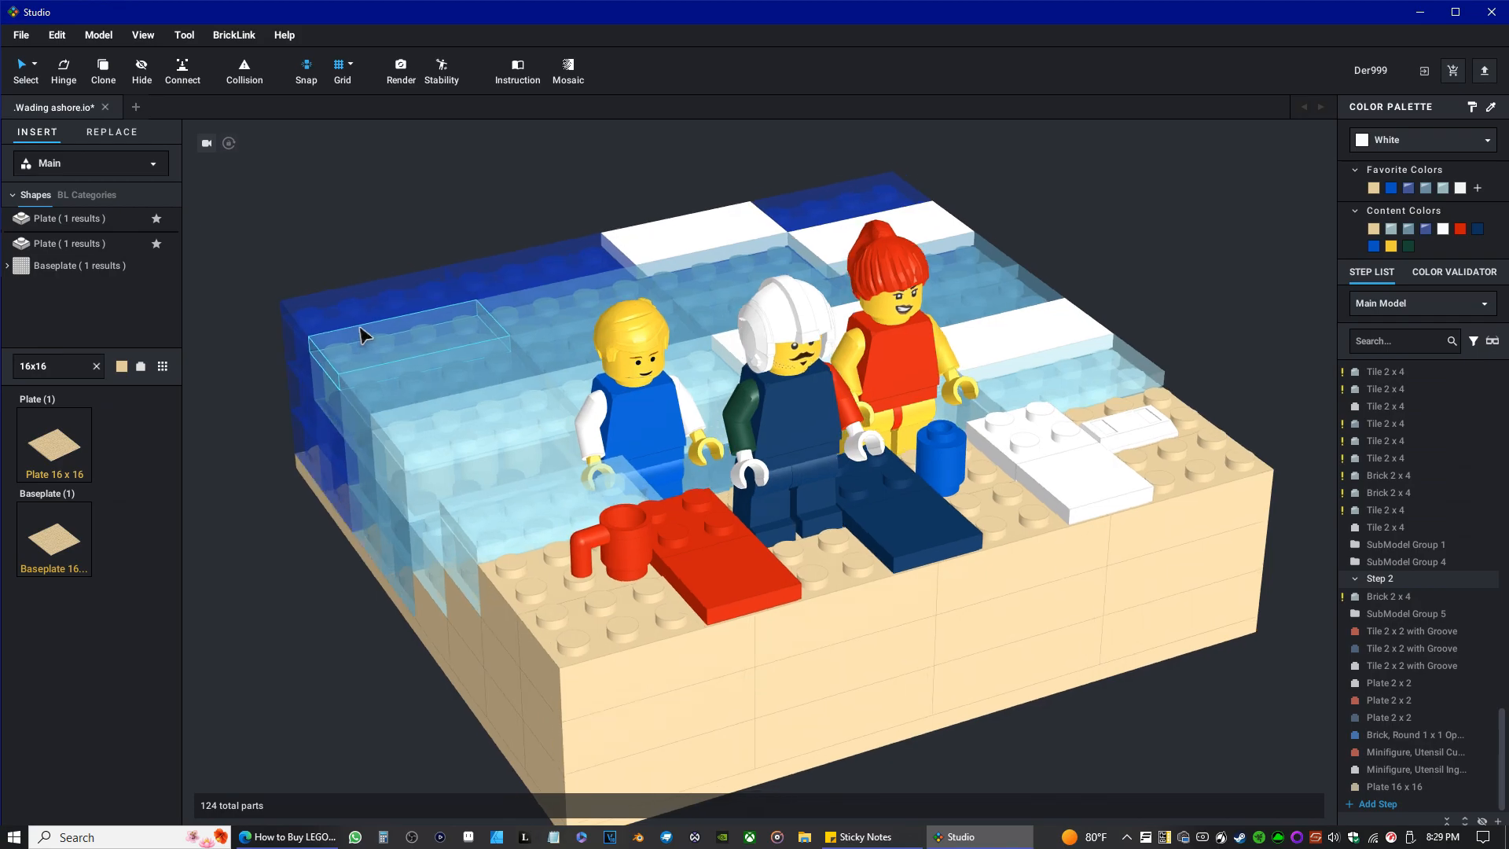
click(25, 37)
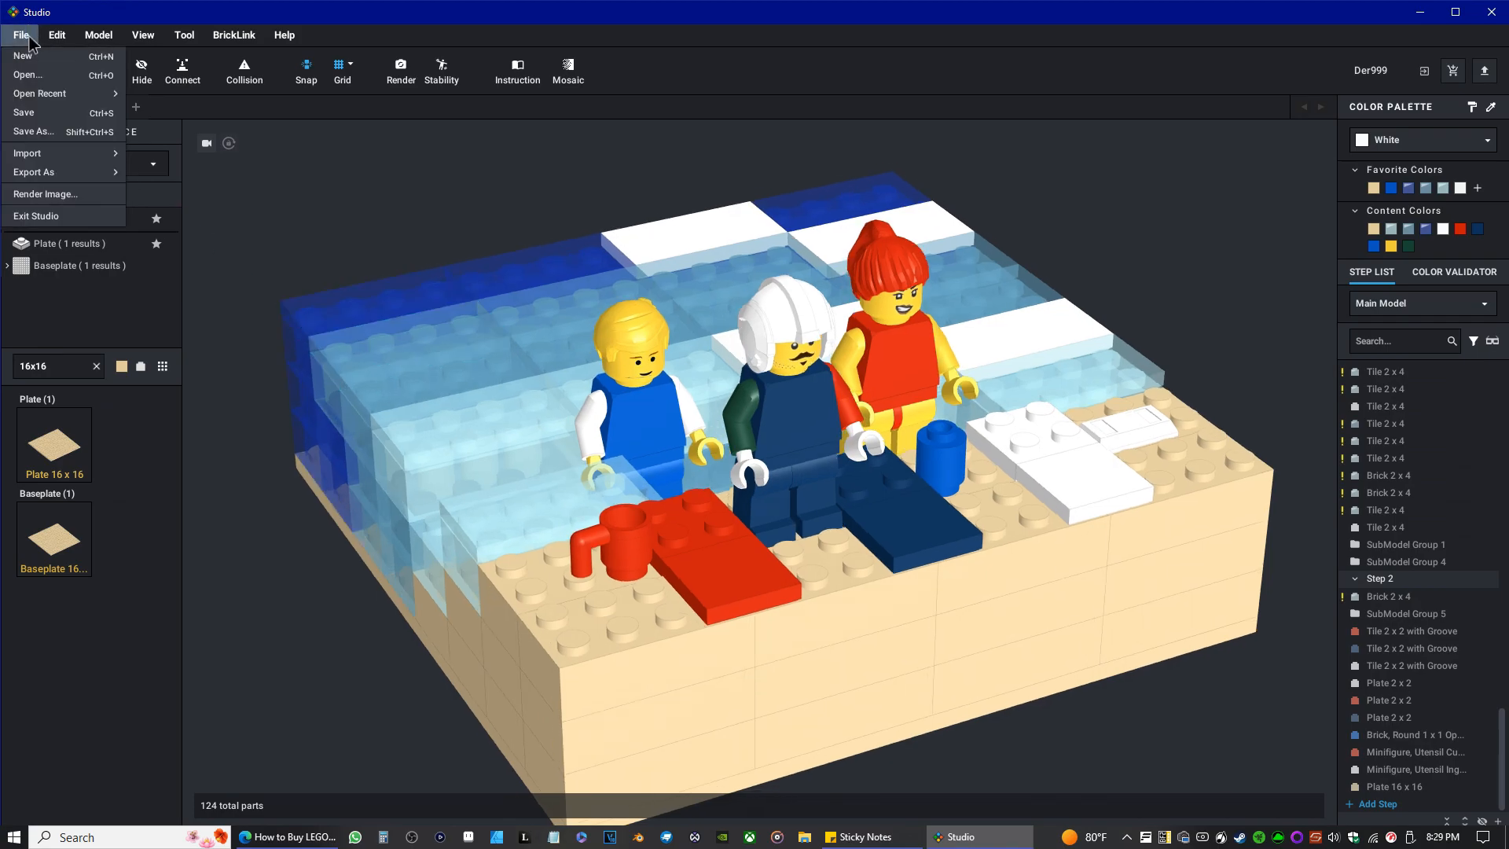
click(34, 112)
Start a photoreal render of the model at Very High quality, 1920 x 1080, as a 16-bit PNG, and dismiss the render settings.
click(399, 71)
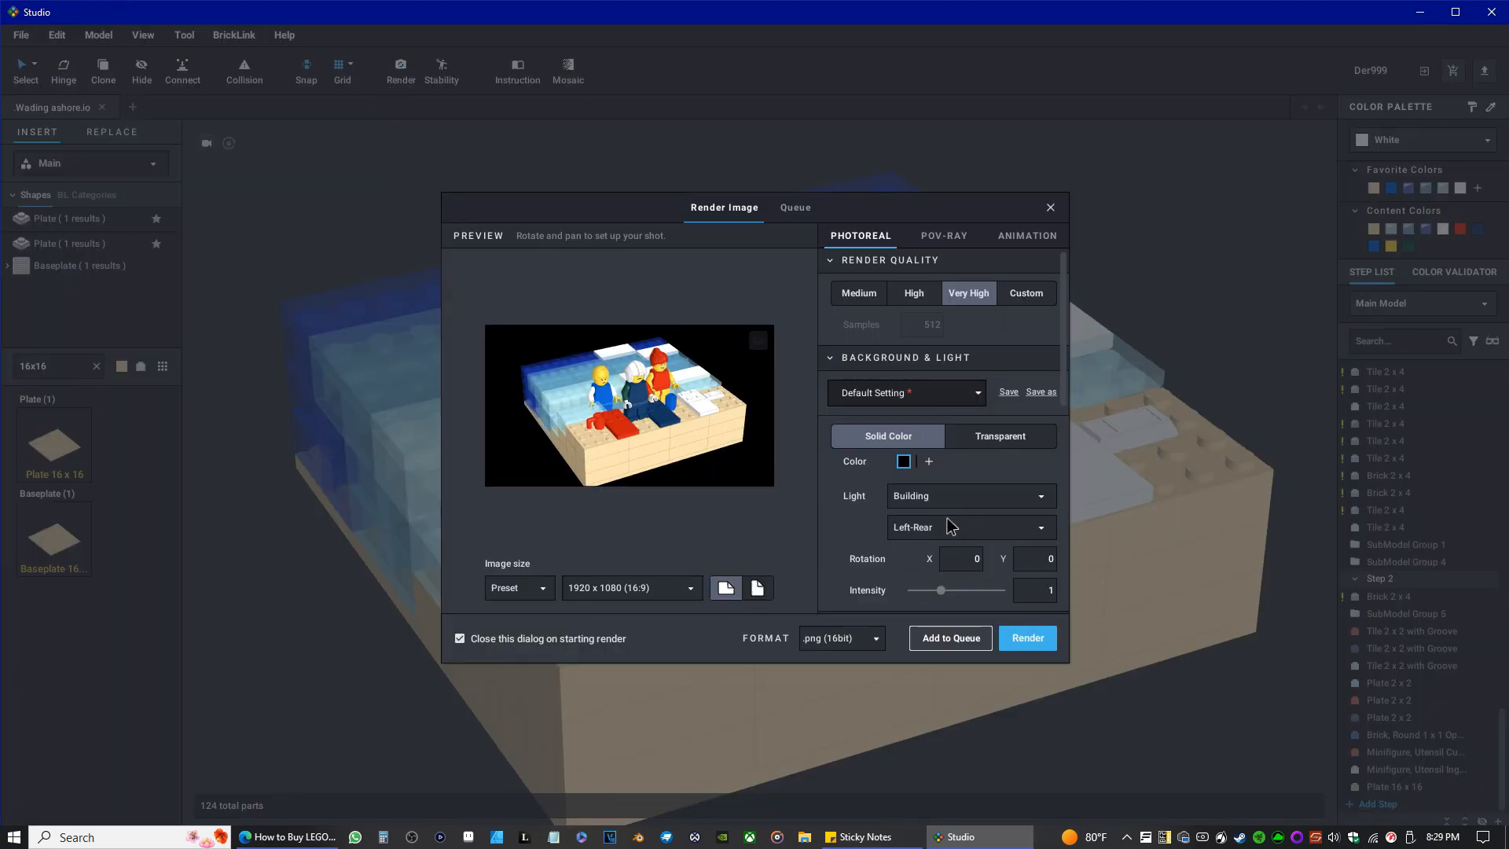
scroll(969, 511, down, 6)
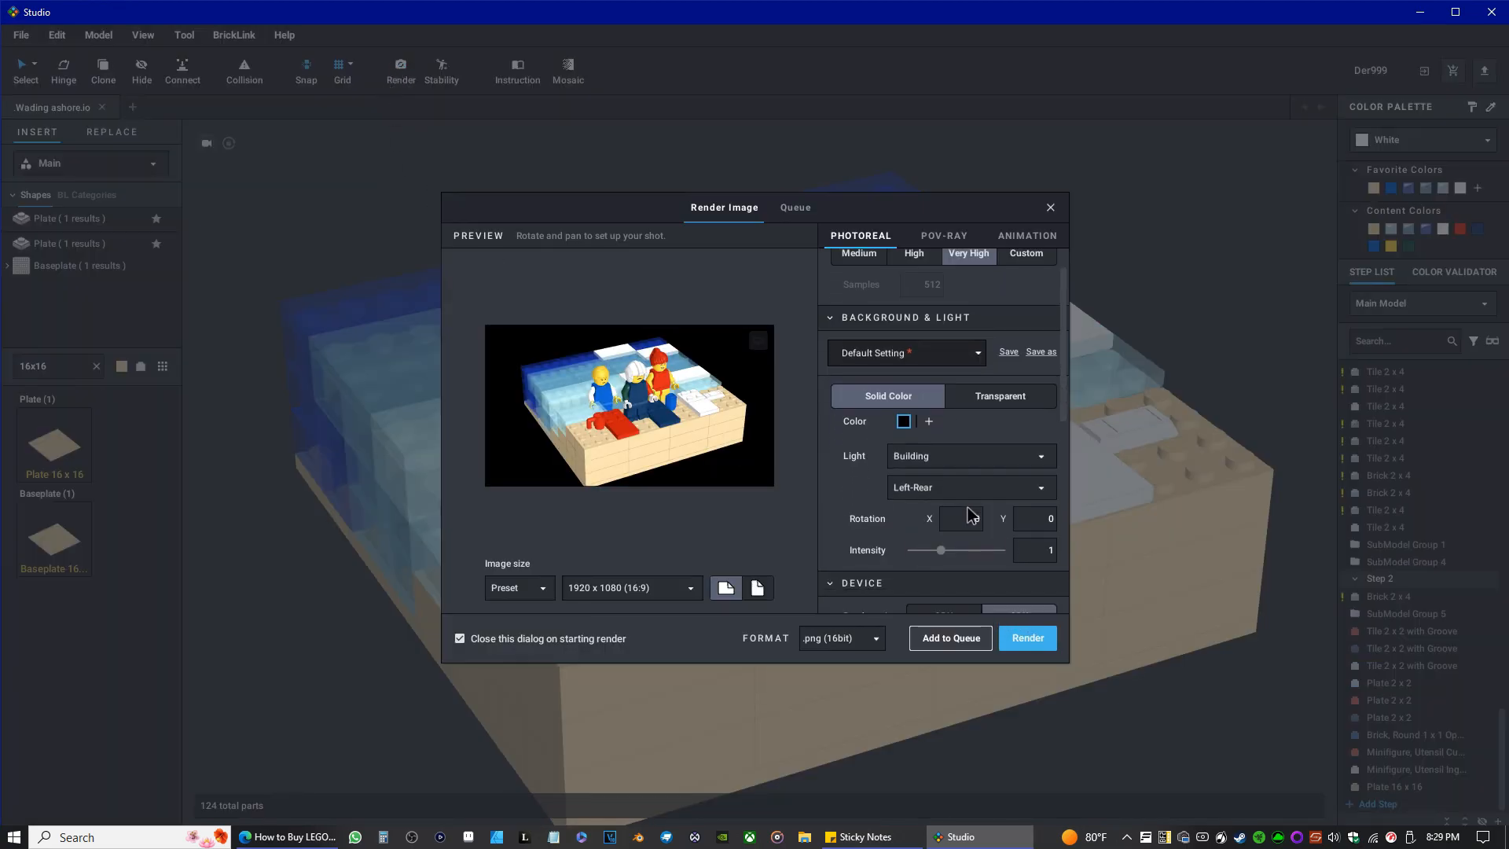
click(1037, 636)
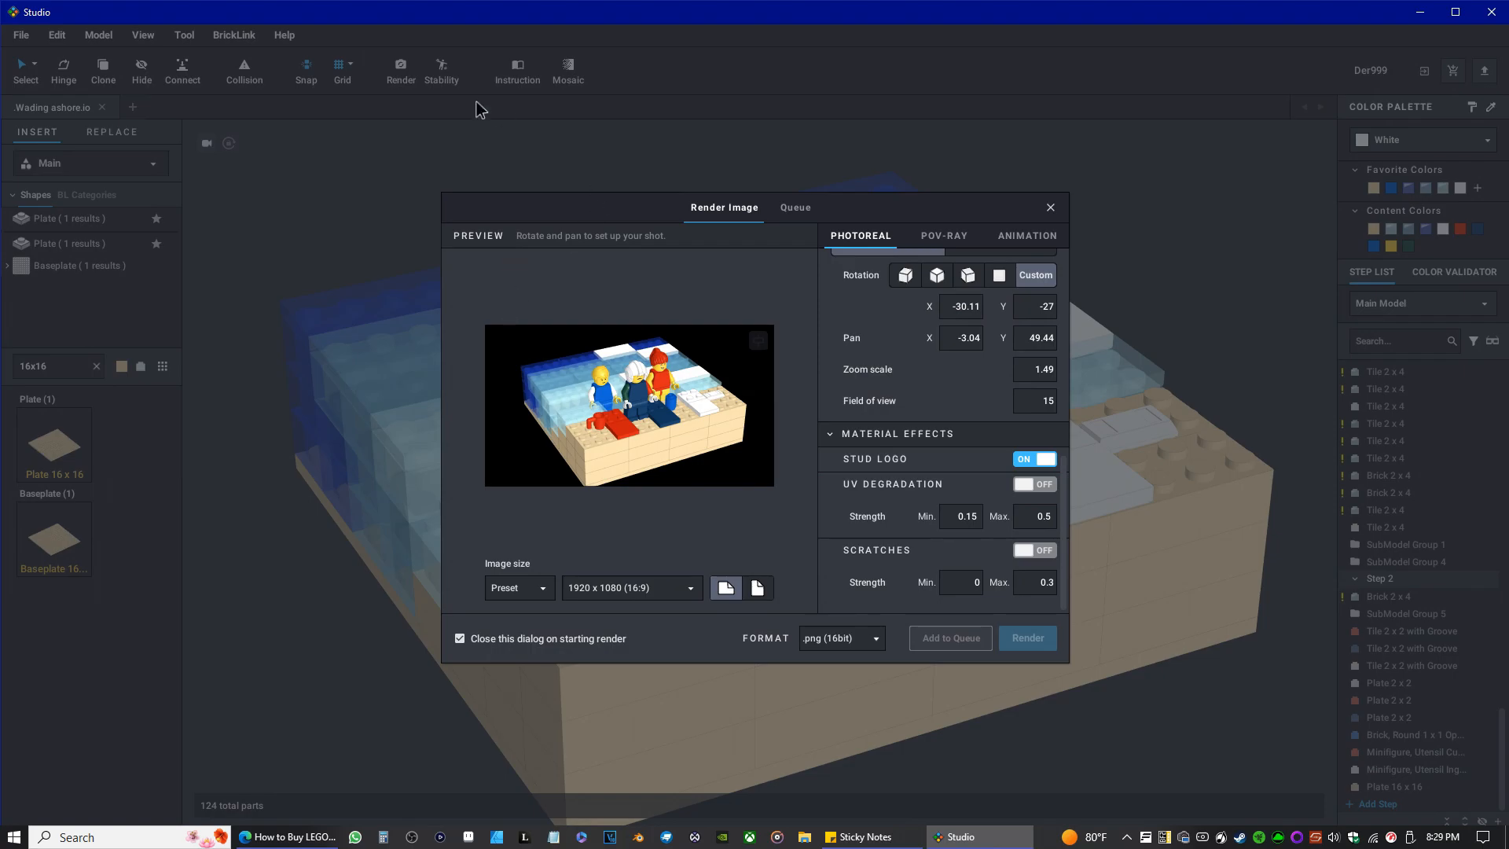
click(1053, 207)
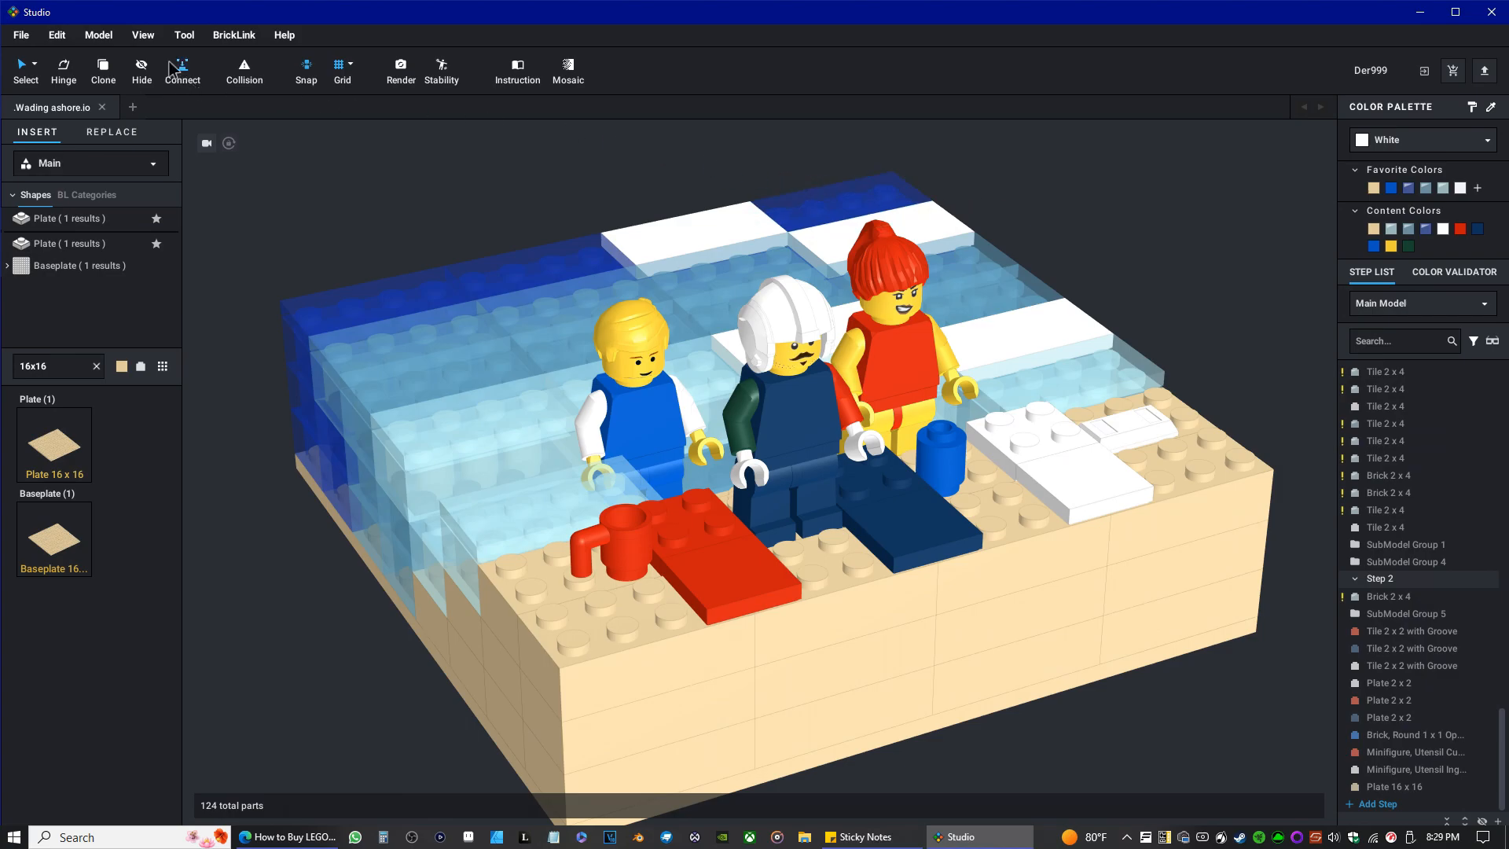
Review the model's parts list for part colours, availability, quantities and prices, then close the model information.
click(99, 35)
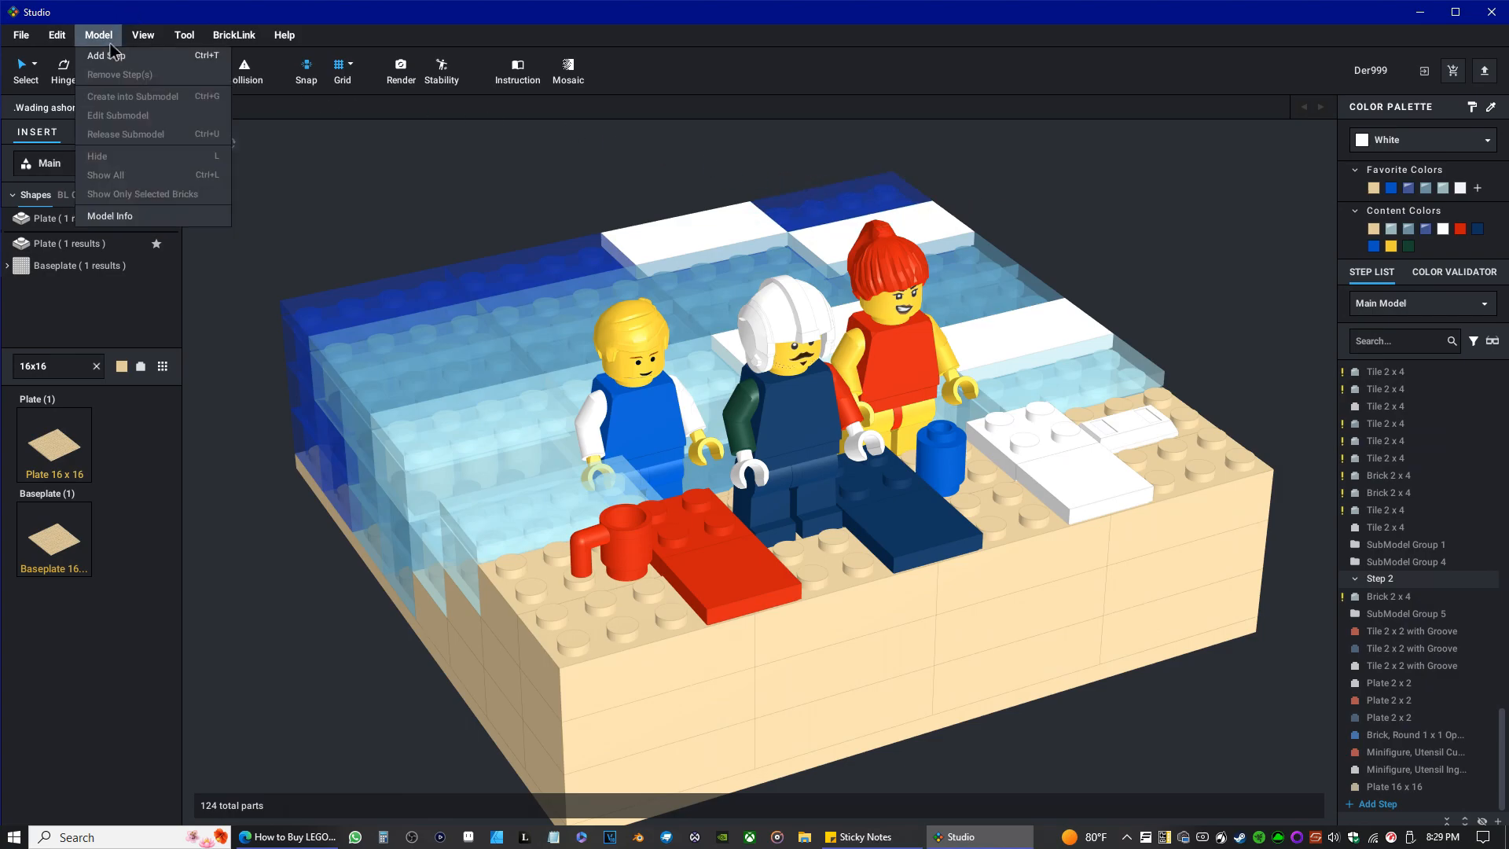
click(118, 219)
scroll(792, 506, down, 1)
scroll(786, 500, up, 1)
scroll(783, 494, down, 5)
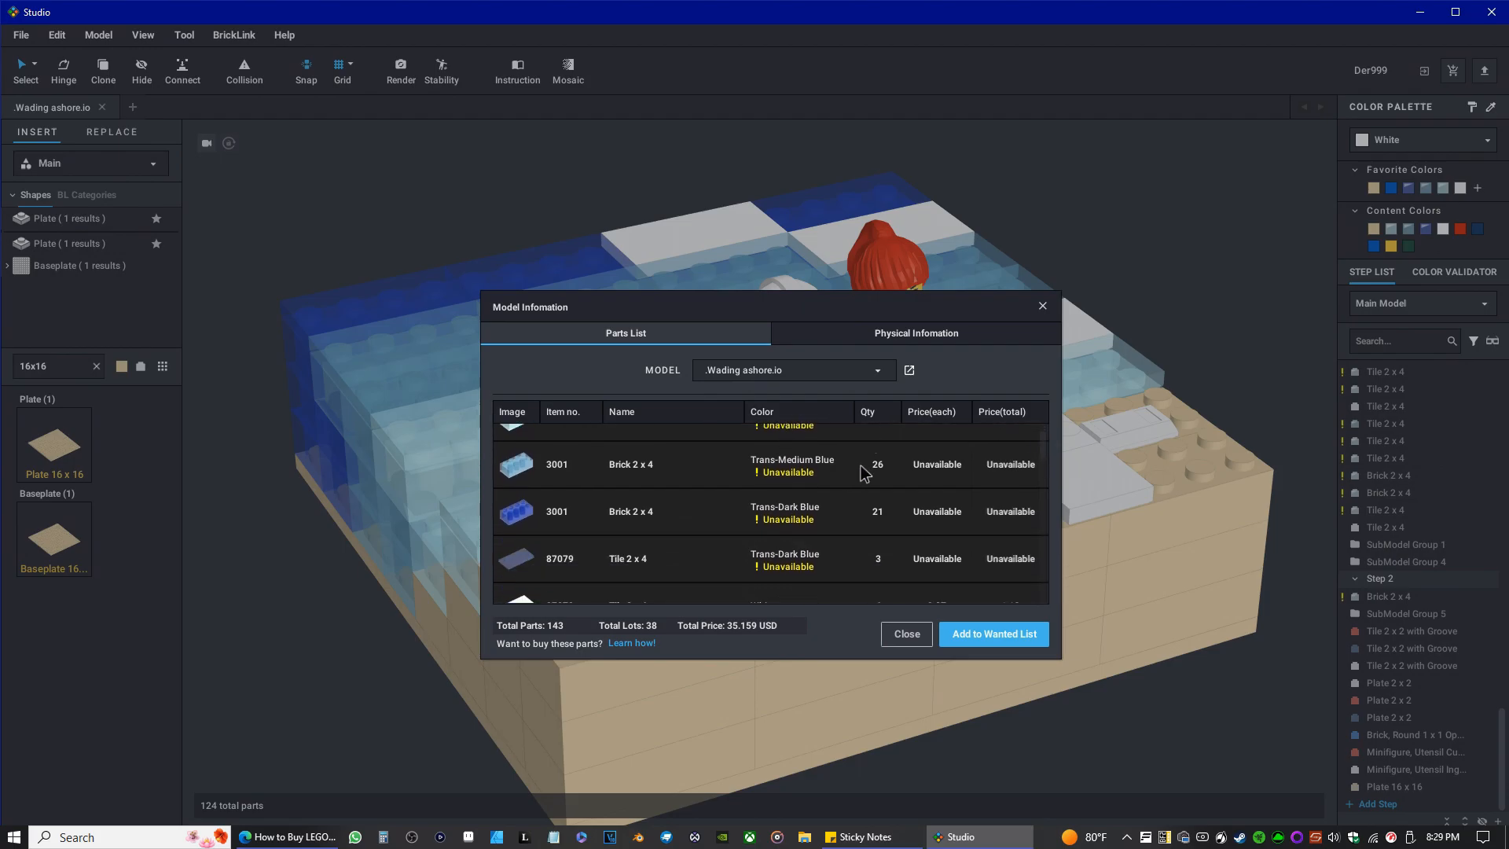
scroll(799, 491, down, 10)
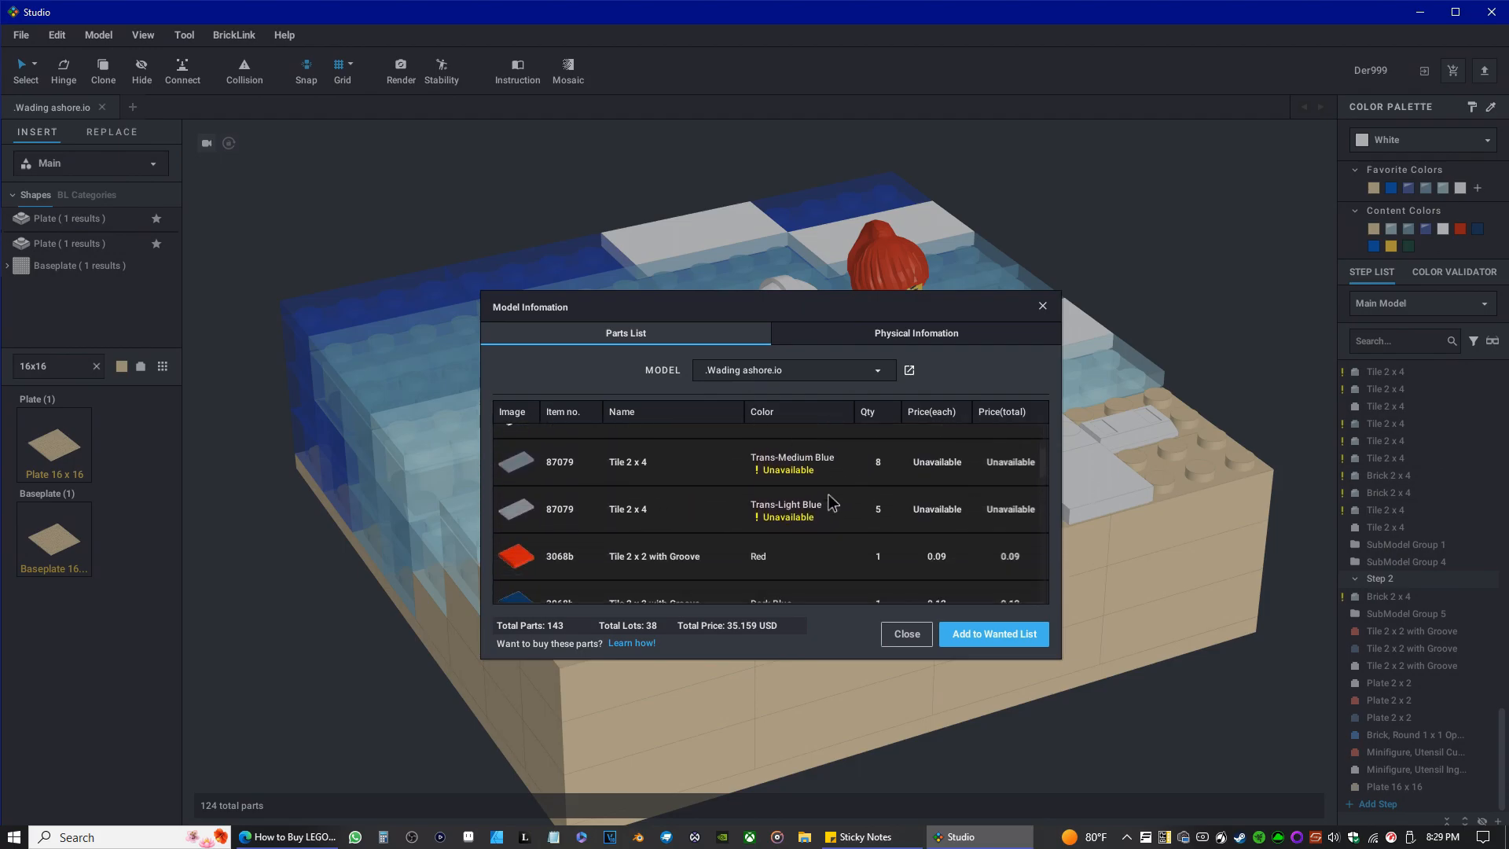
scroll(817, 519, down, 10)
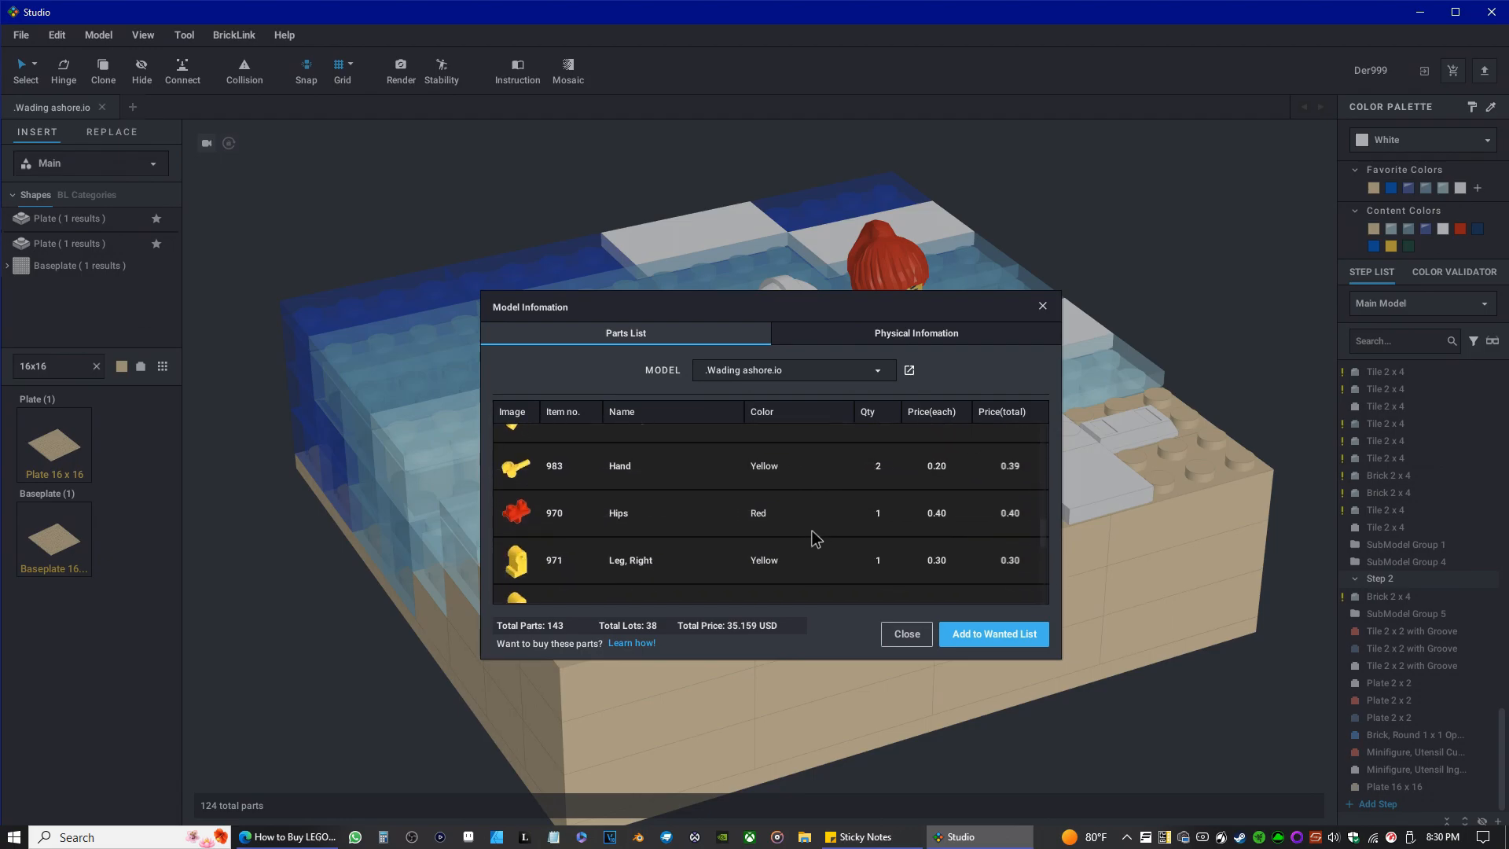
scroll(831, 482, down, 2)
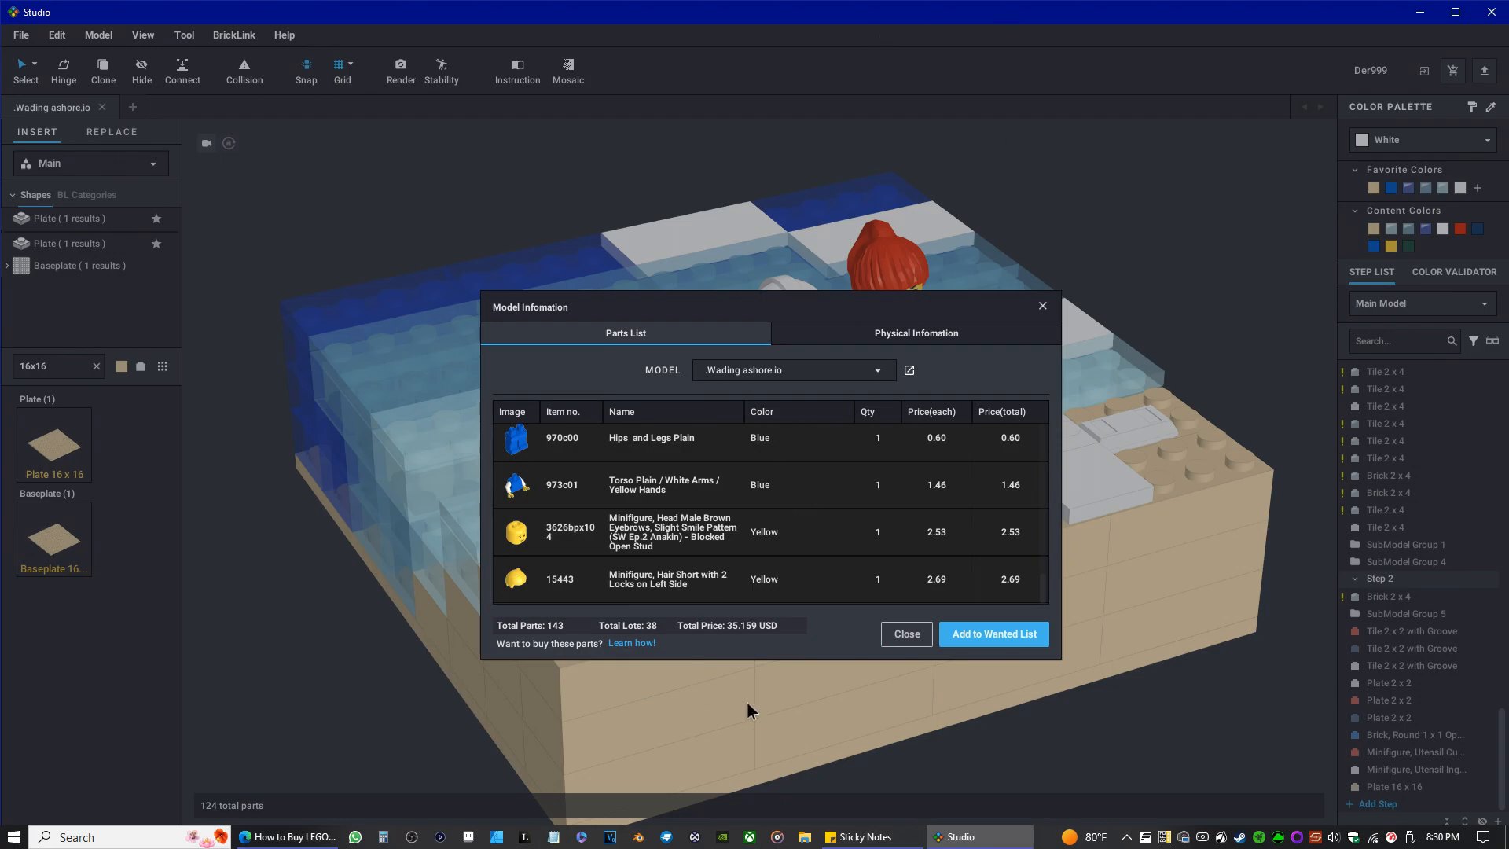
scroll(803, 531, down, 15)
scroll(896, 481, up, 15)
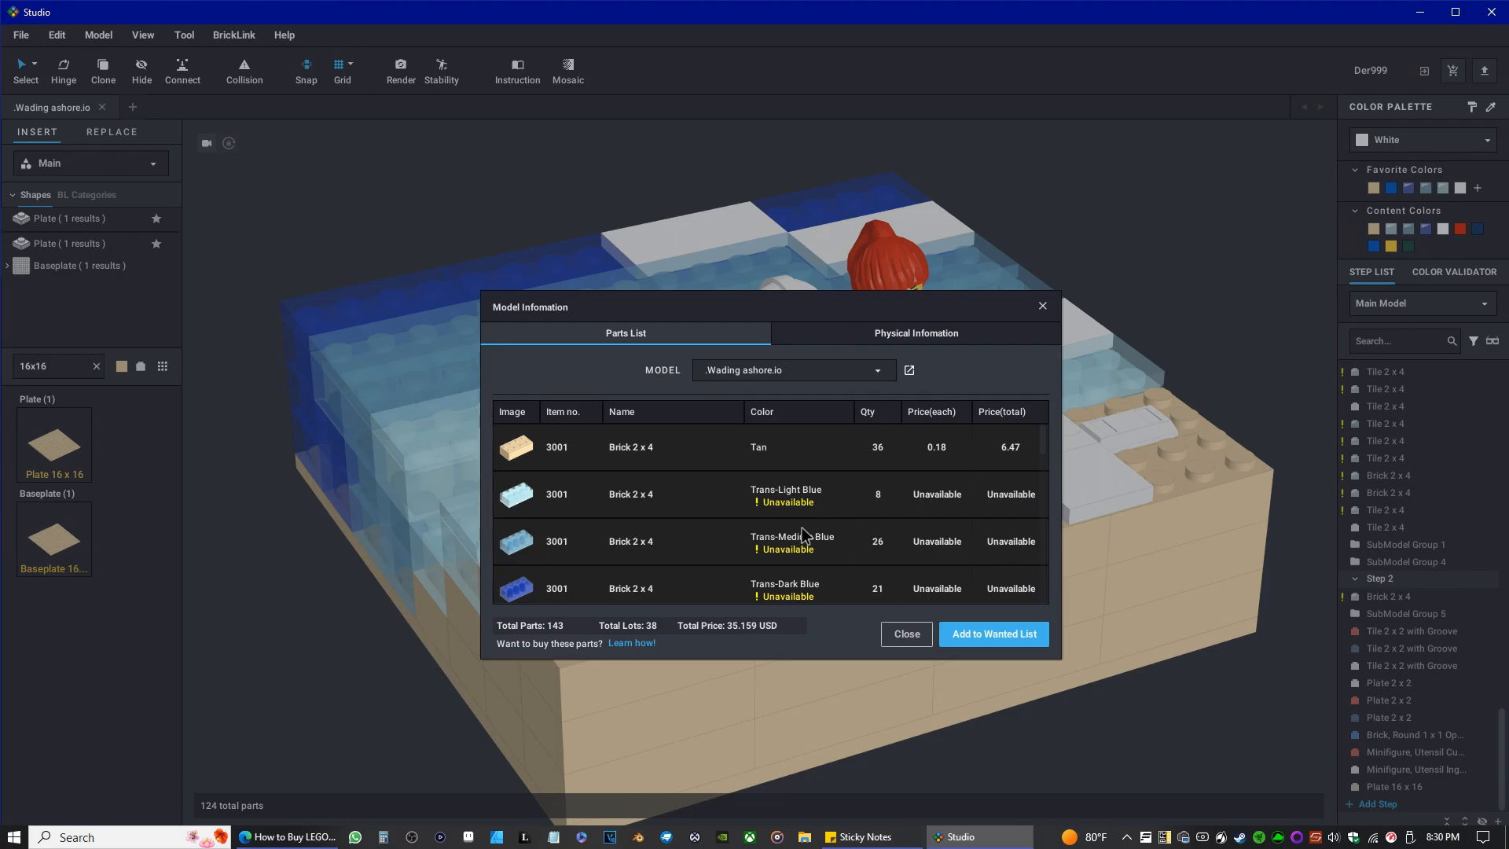
scroll(833, 566, down, 5)
scroll(852, 547, down, 10)
scroll(857, 502, up, 5)
scroll(821, 496, down, 5)
scroll(760, 497, down, 3)
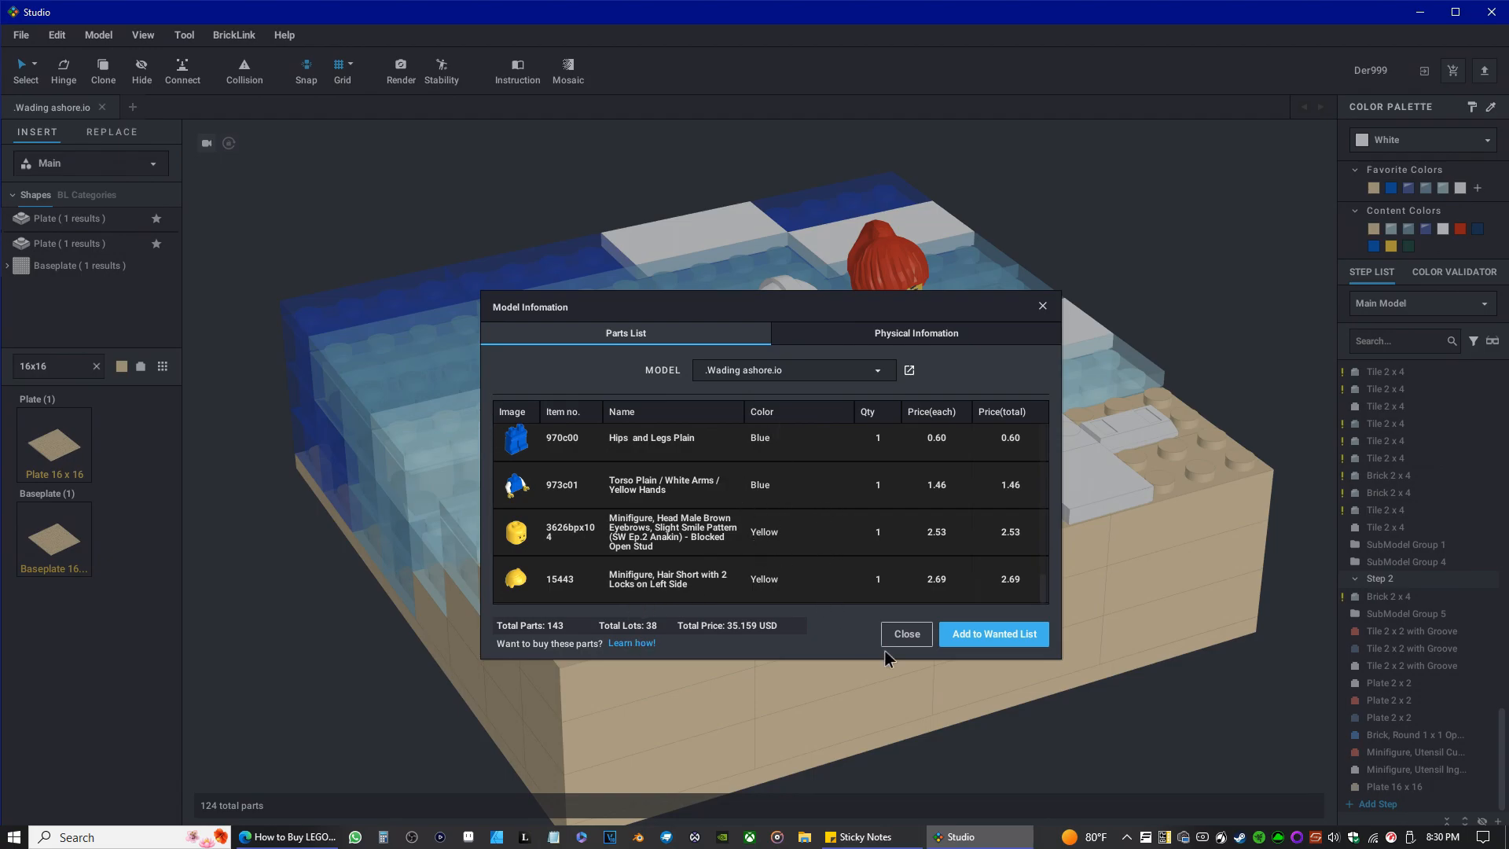
click(904, 636)
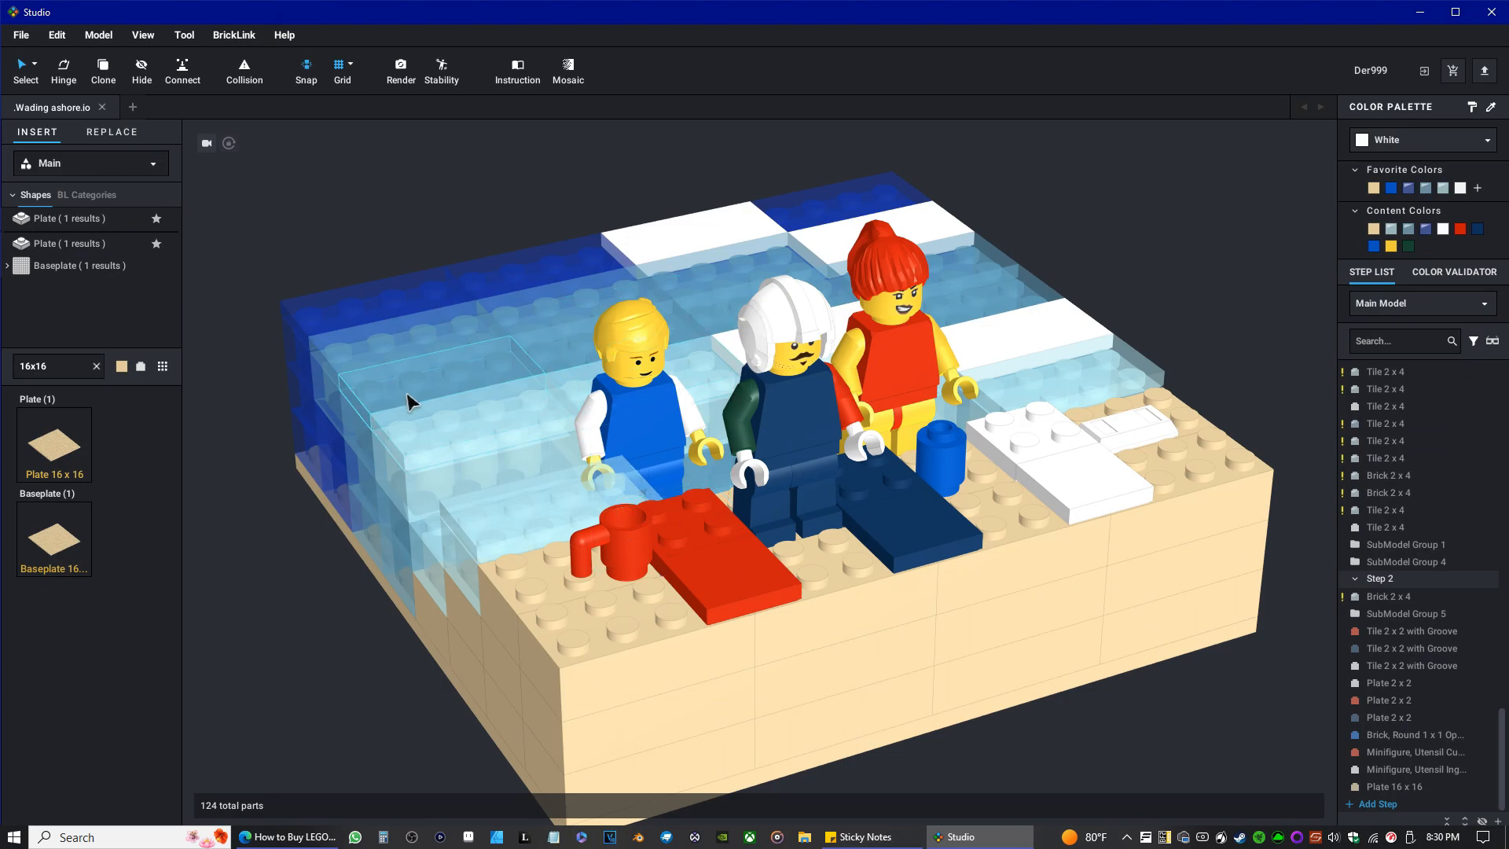
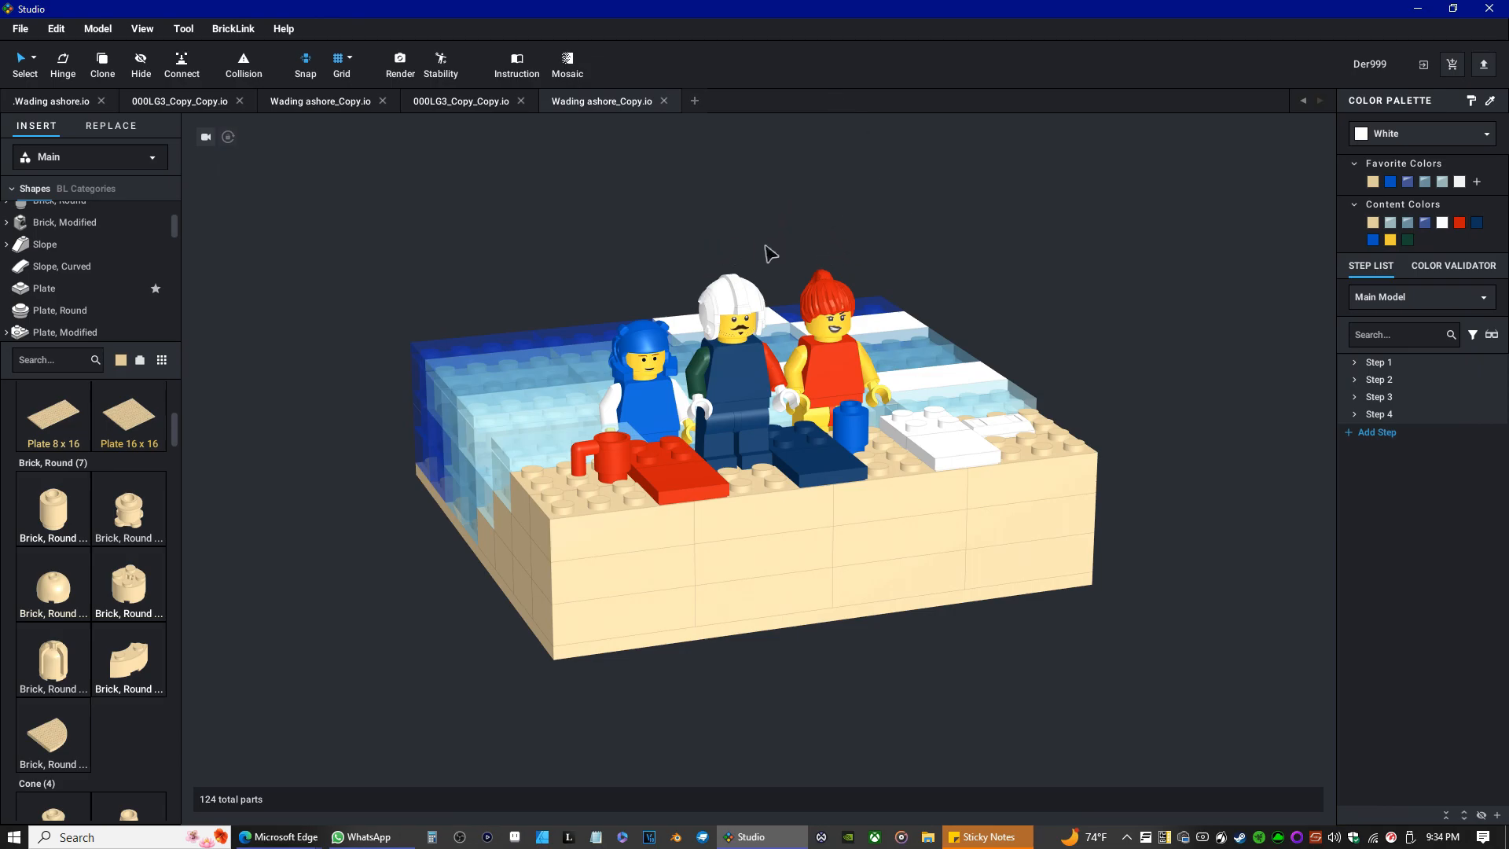
Filter the parts palette to Green and open the Plant category.
click(121, 361)
scroll(189, 475, down, 3)
scroll(185, 472, up, 2)
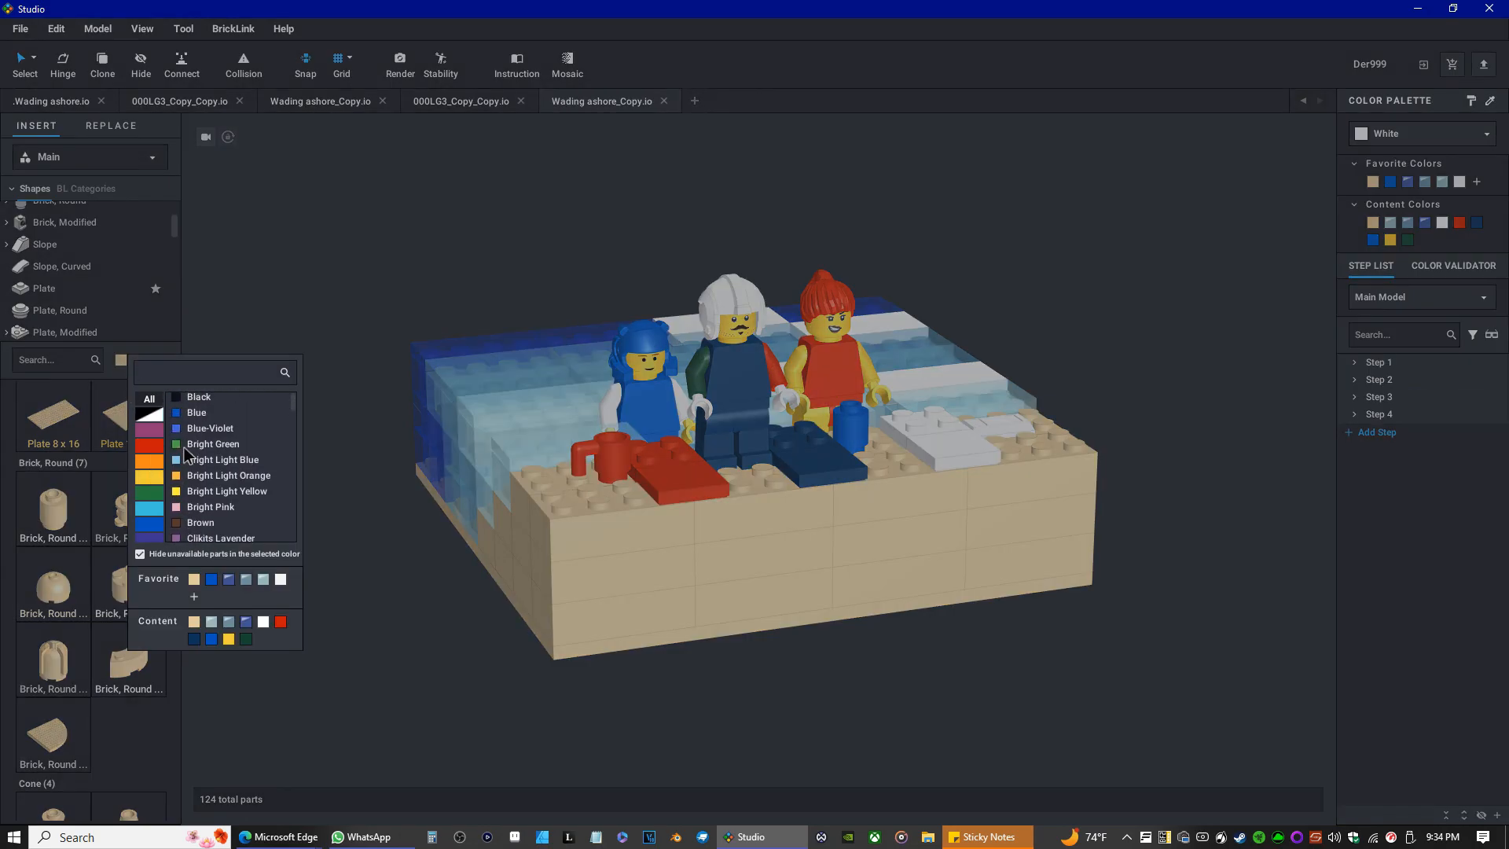
click(149, 493)
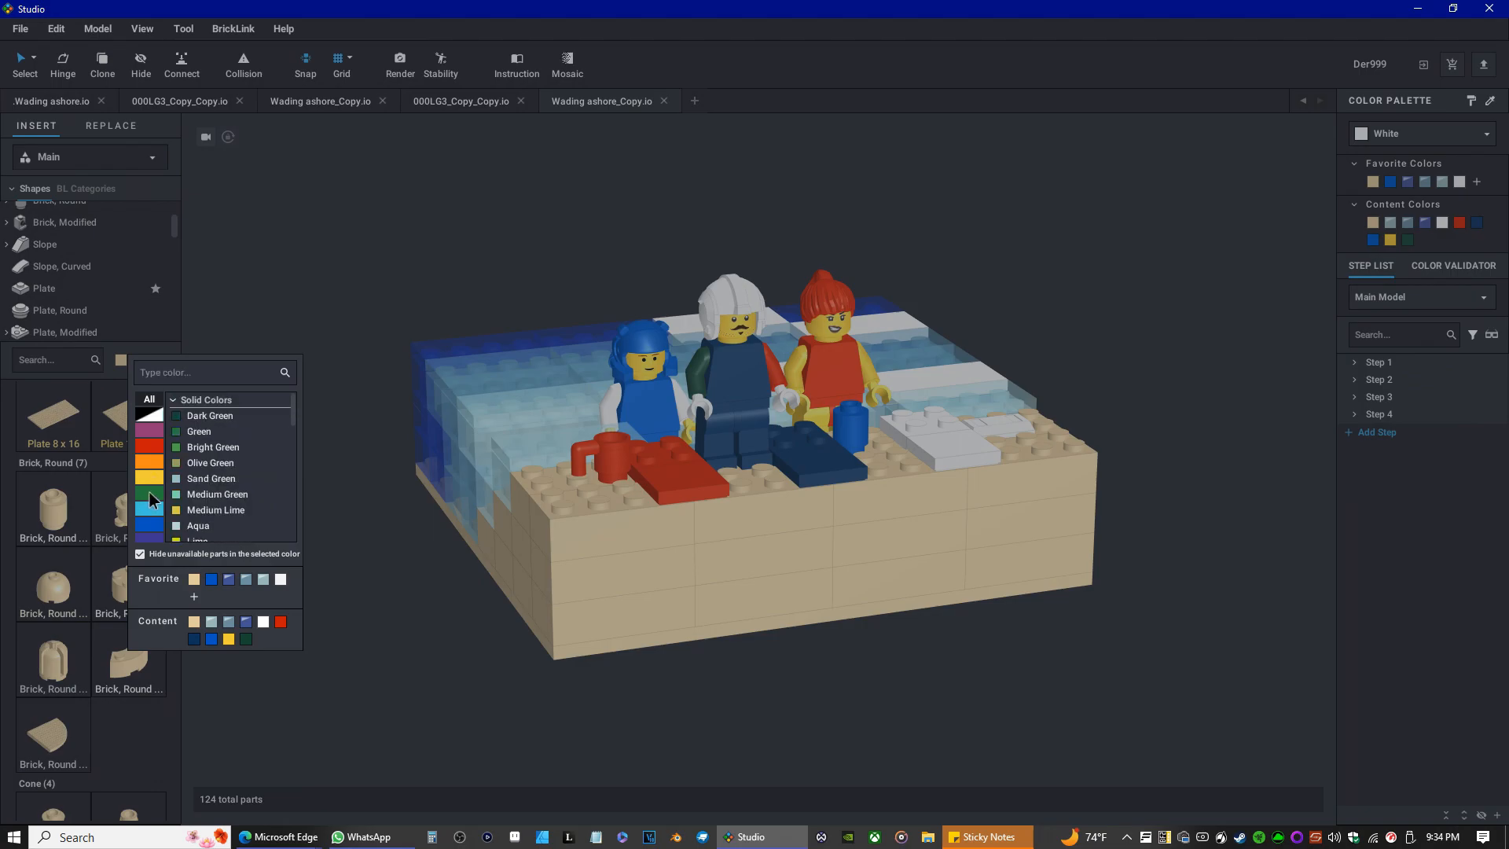
click(199, 434)
scroll(55, 291, down, 6)
scroll(63, 279, down, 6)
scroll(53, 281, down, 1)
scroll(68, 263, down, 4)
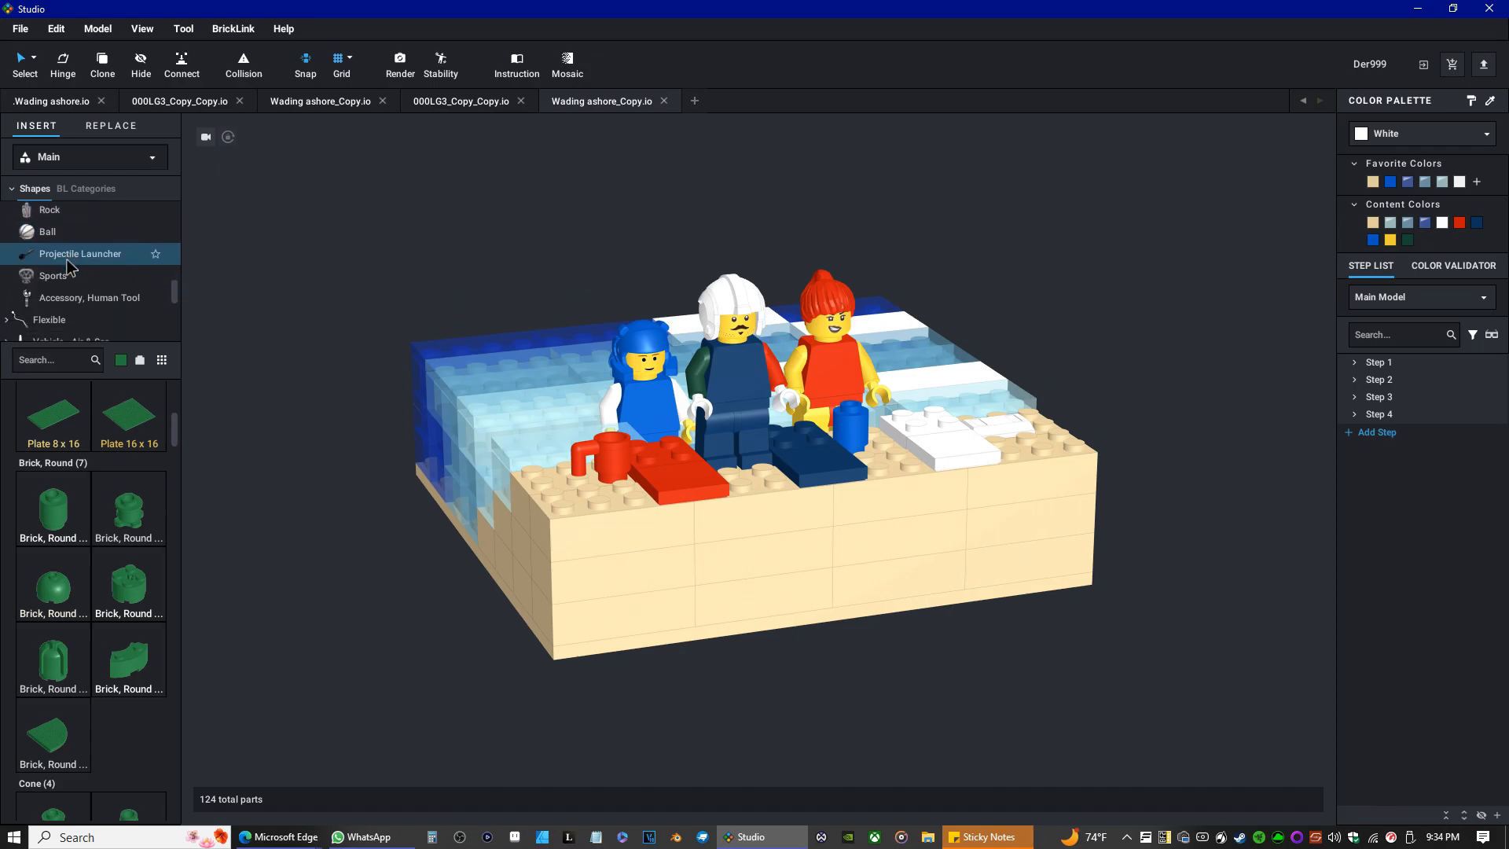
scroll(67, 268, down, 8)
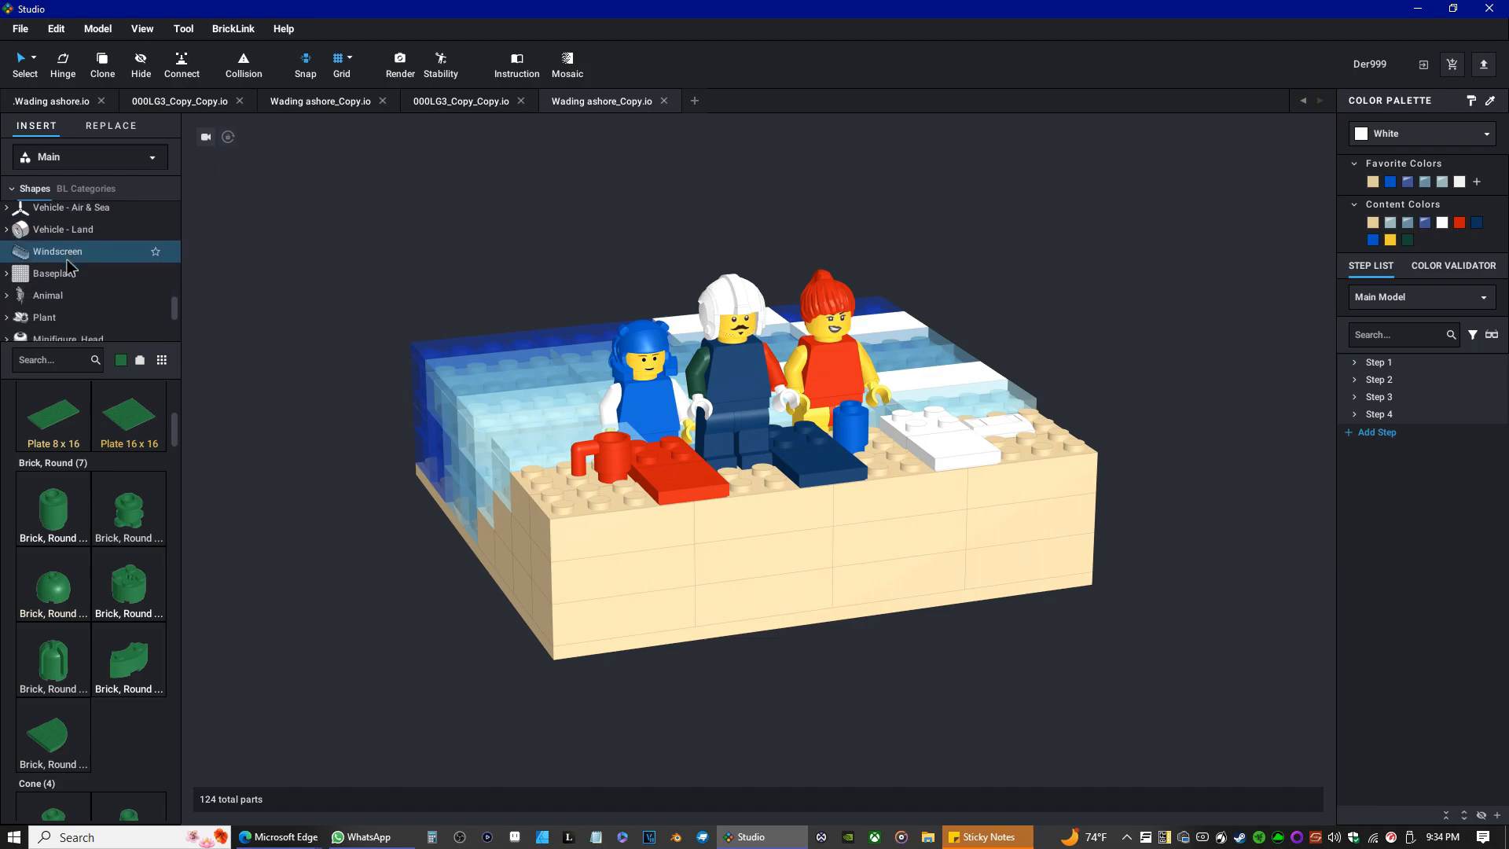
scroll(68, 267, down, 2)
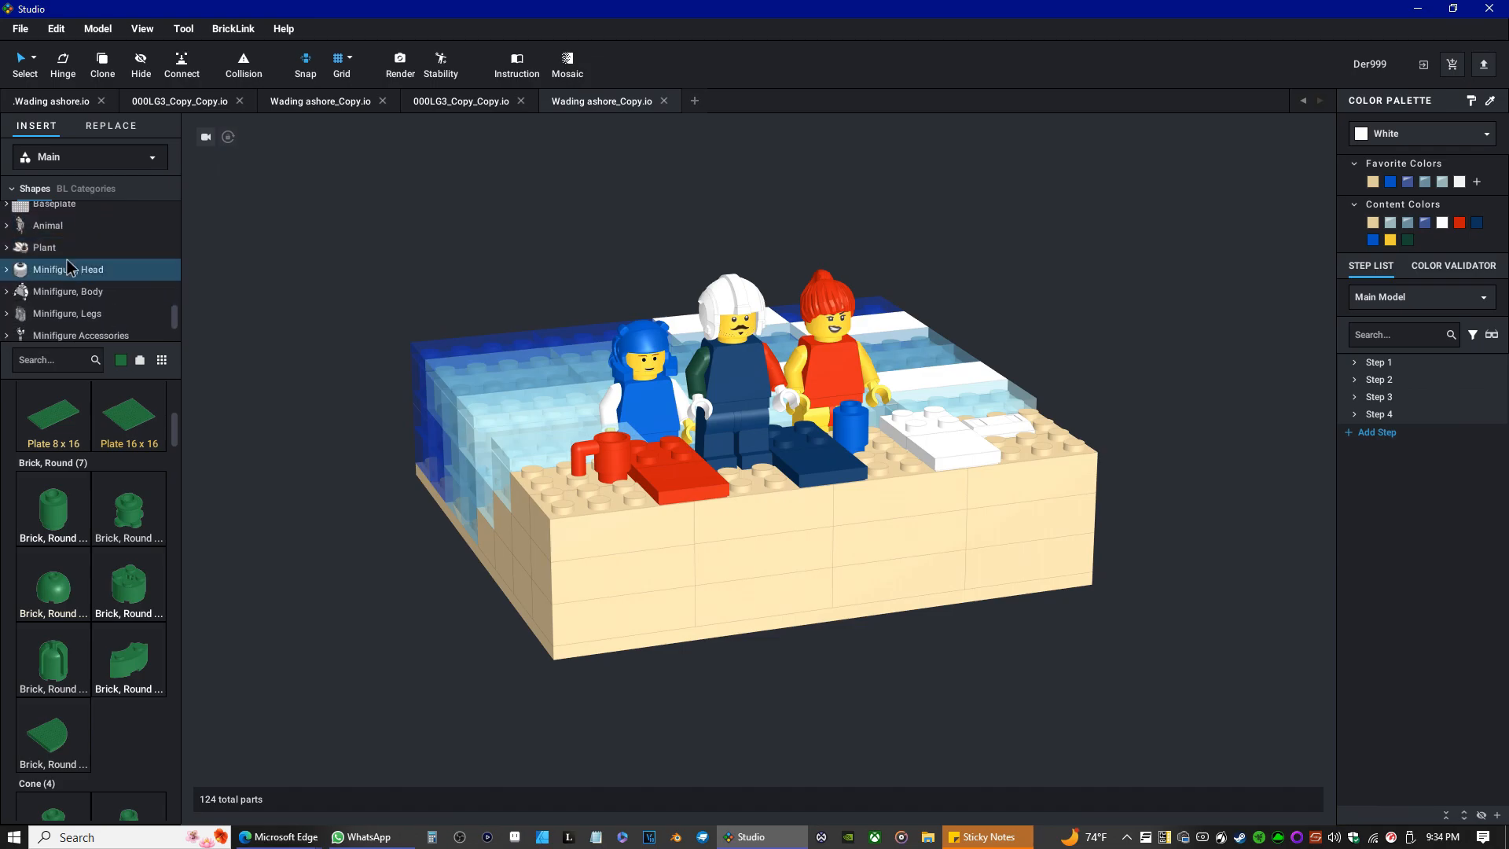
click(64, 250)
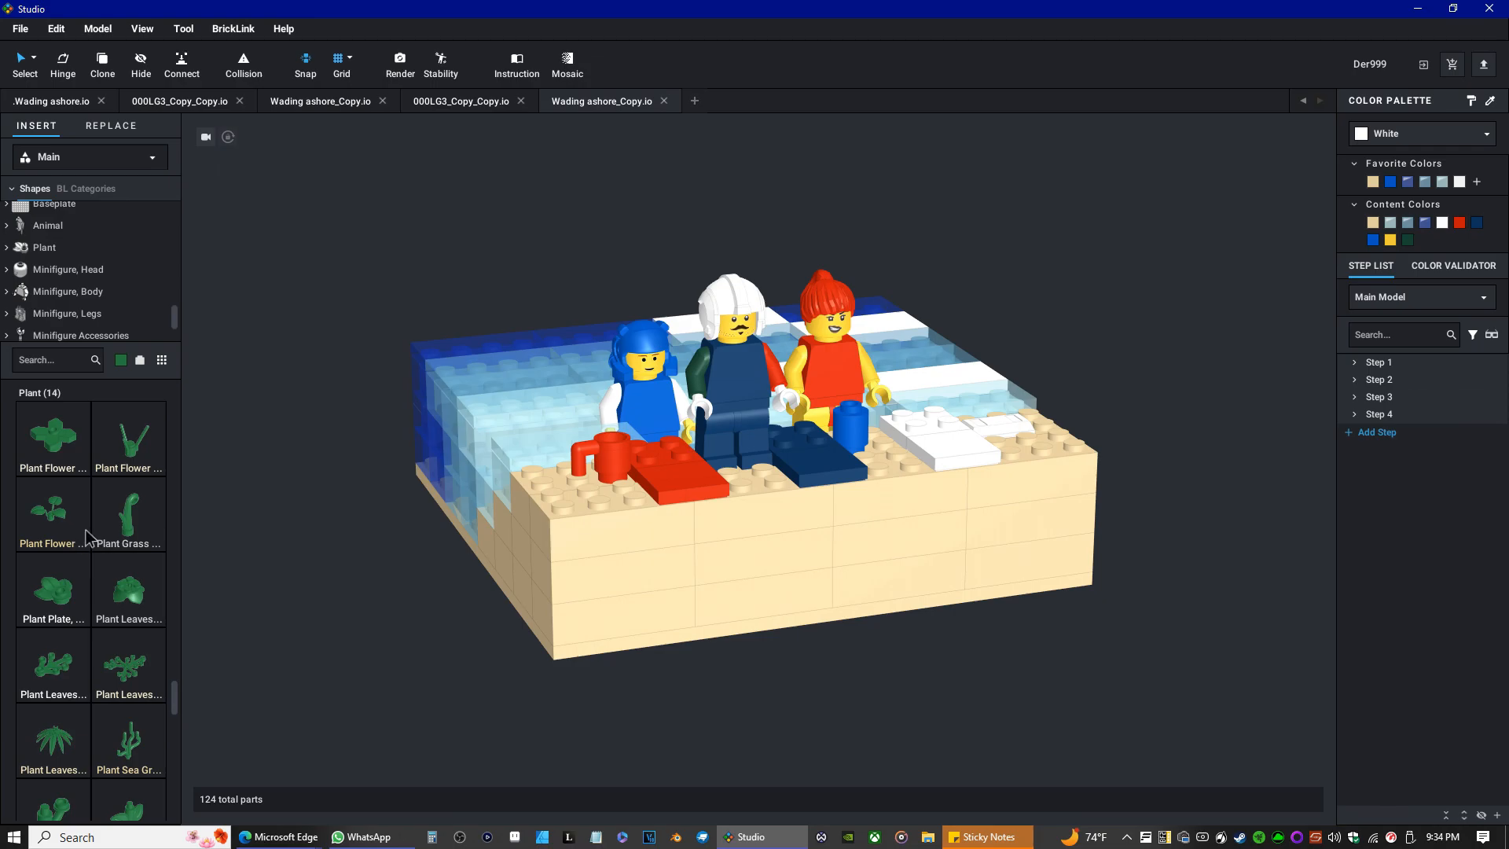
Place a green Plant Flower Stem with 3 Large Leaves on the sand at the beach's back right corner.
scroll(76, 559, down, 2)
scroll(77, 559, down, 4)
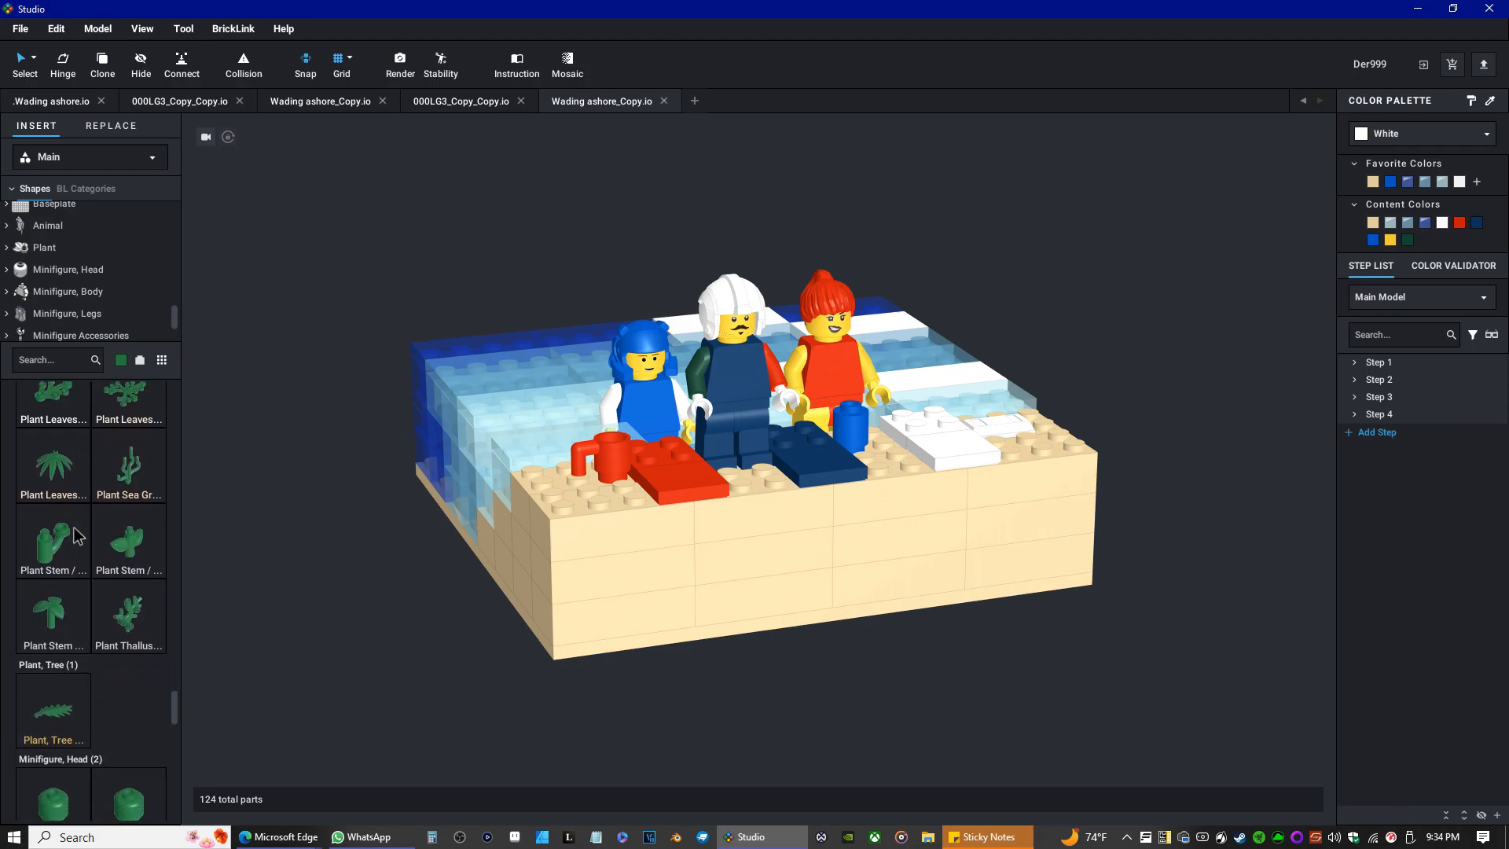
scroll(77, 523, up, 4)
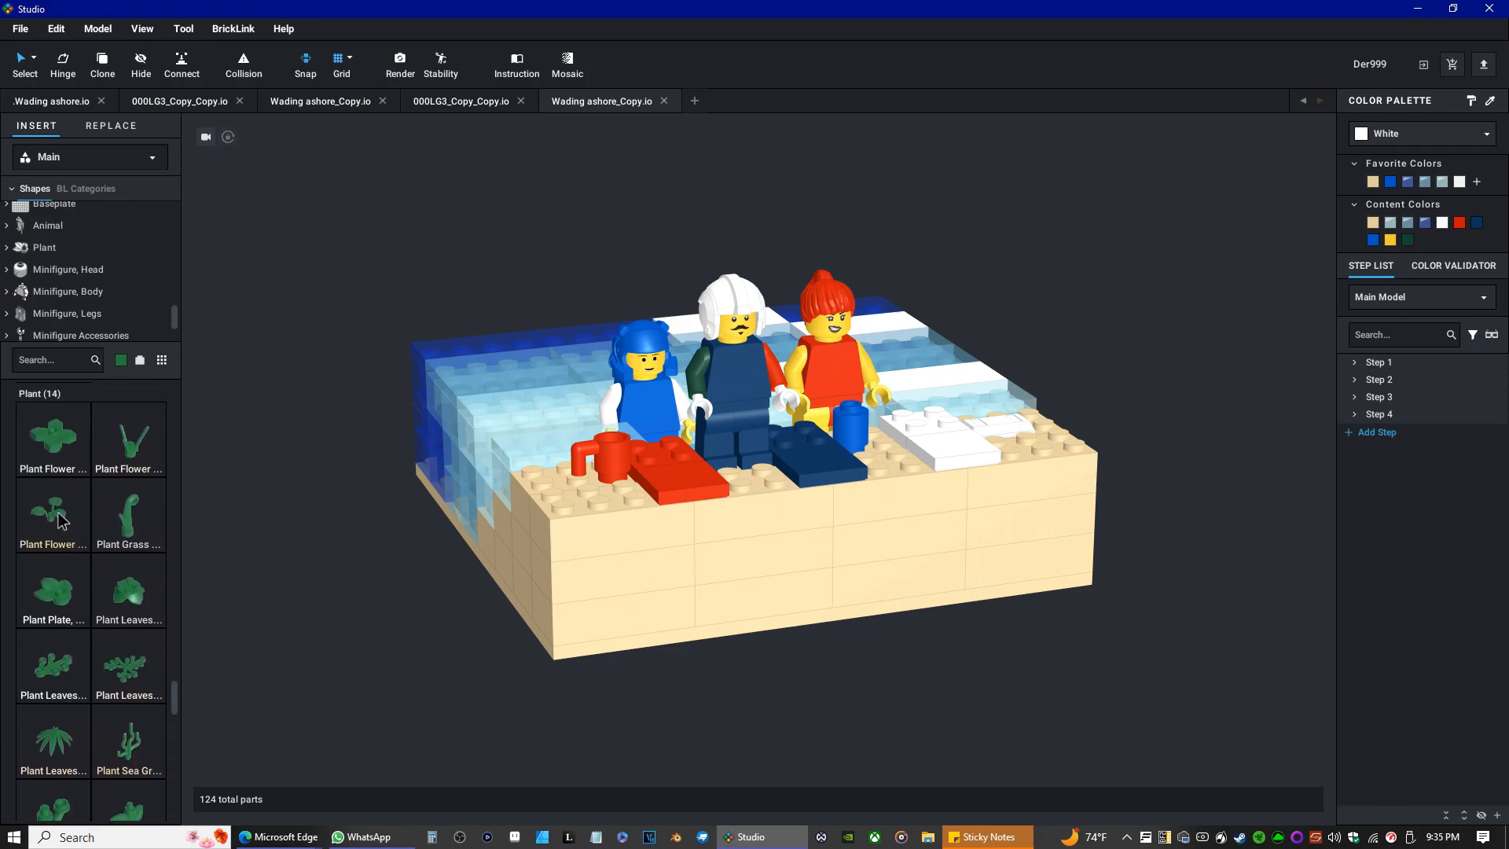
click(51, 515)
click(1097, 434)
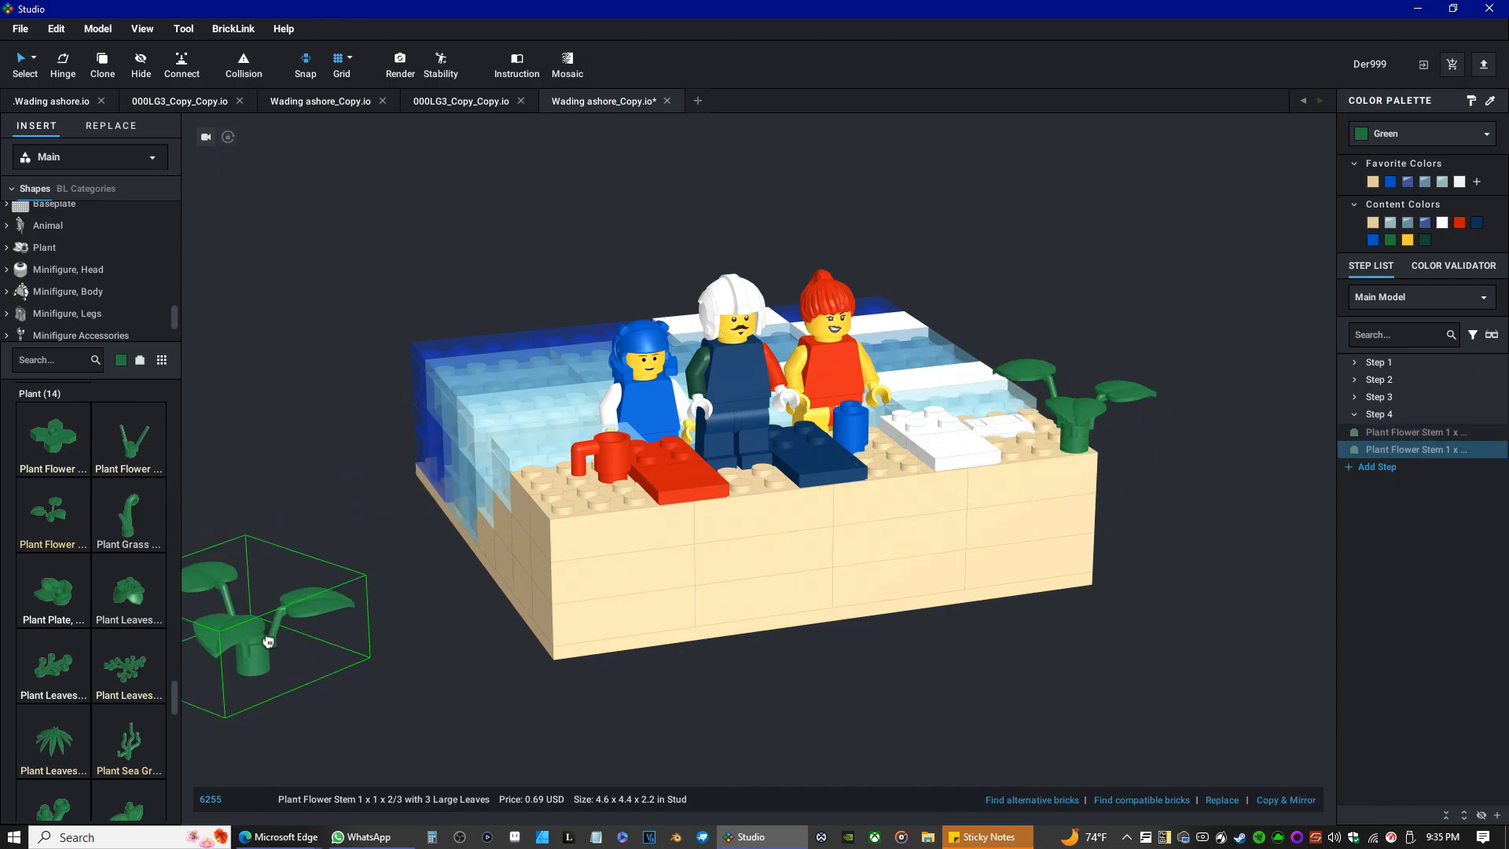
key(Escape)
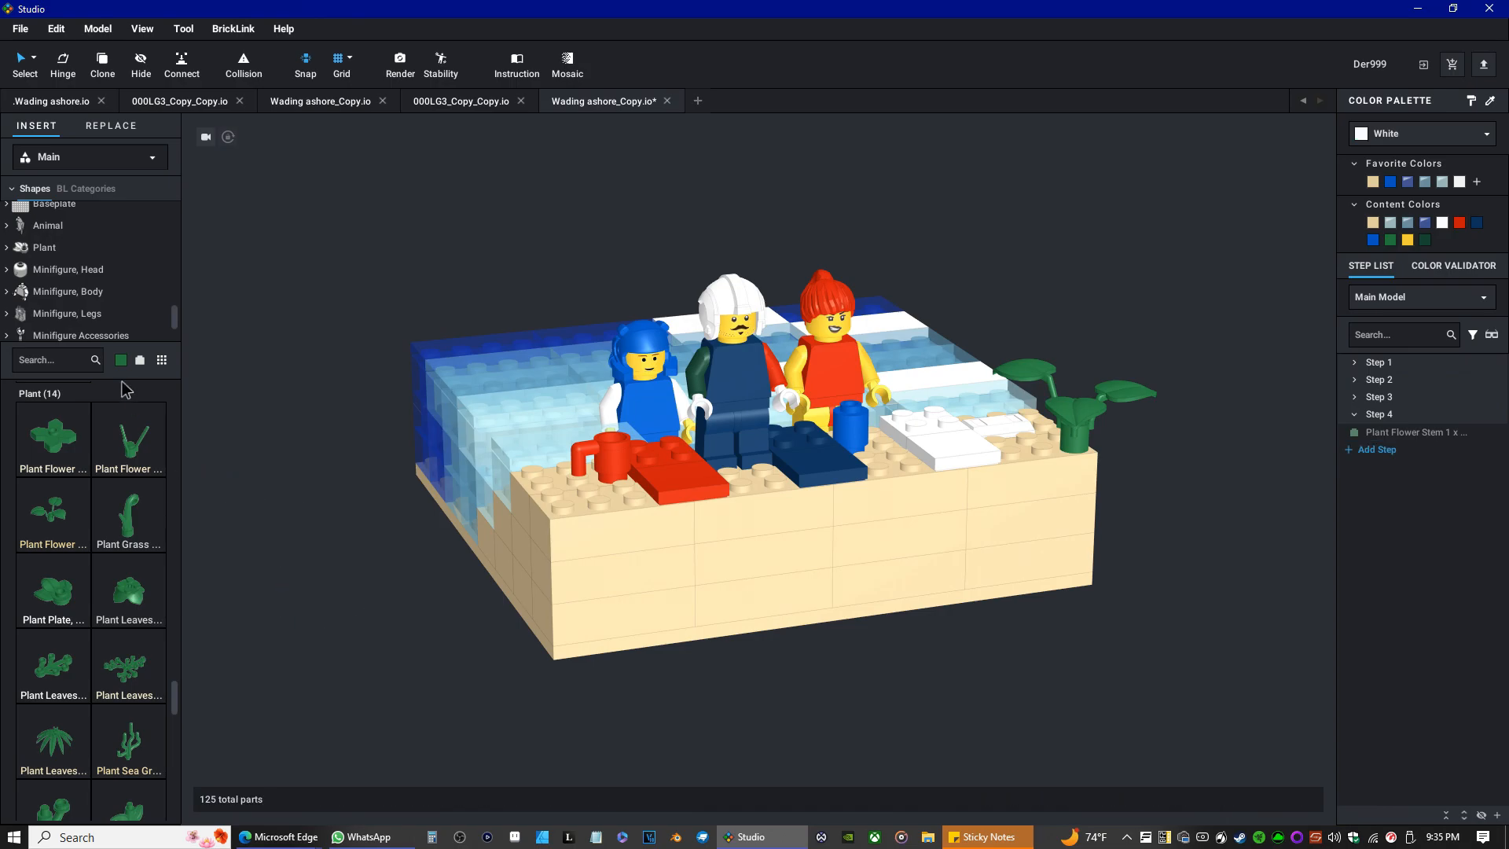
Switch the palette colour to Dark Green and place another Plant Flower Stem at the beach's front left corner.
click(120, 360)
text(dark green)
click(188, 417)
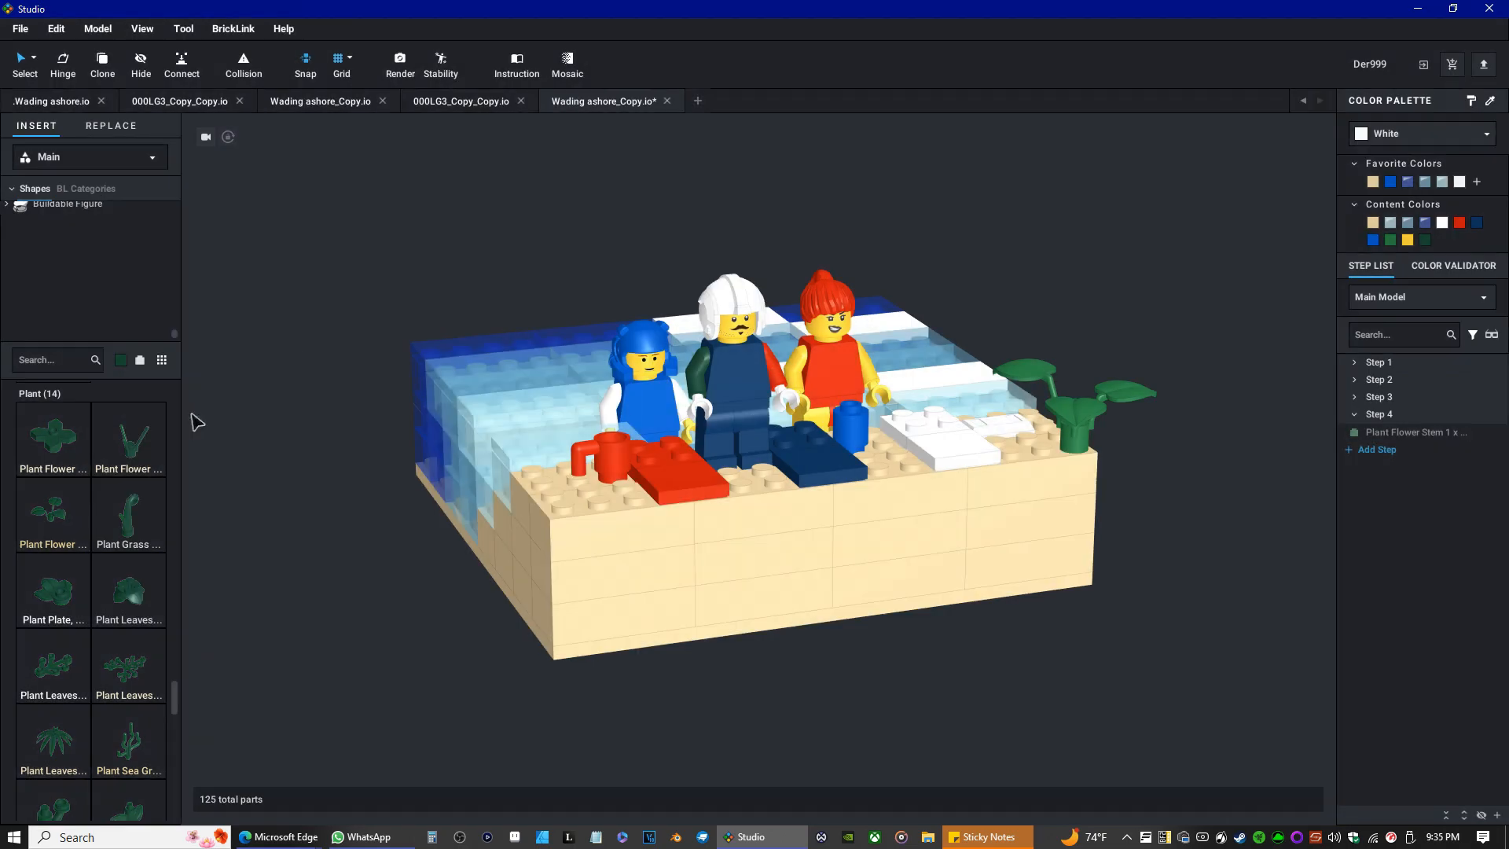
click(65, 537)
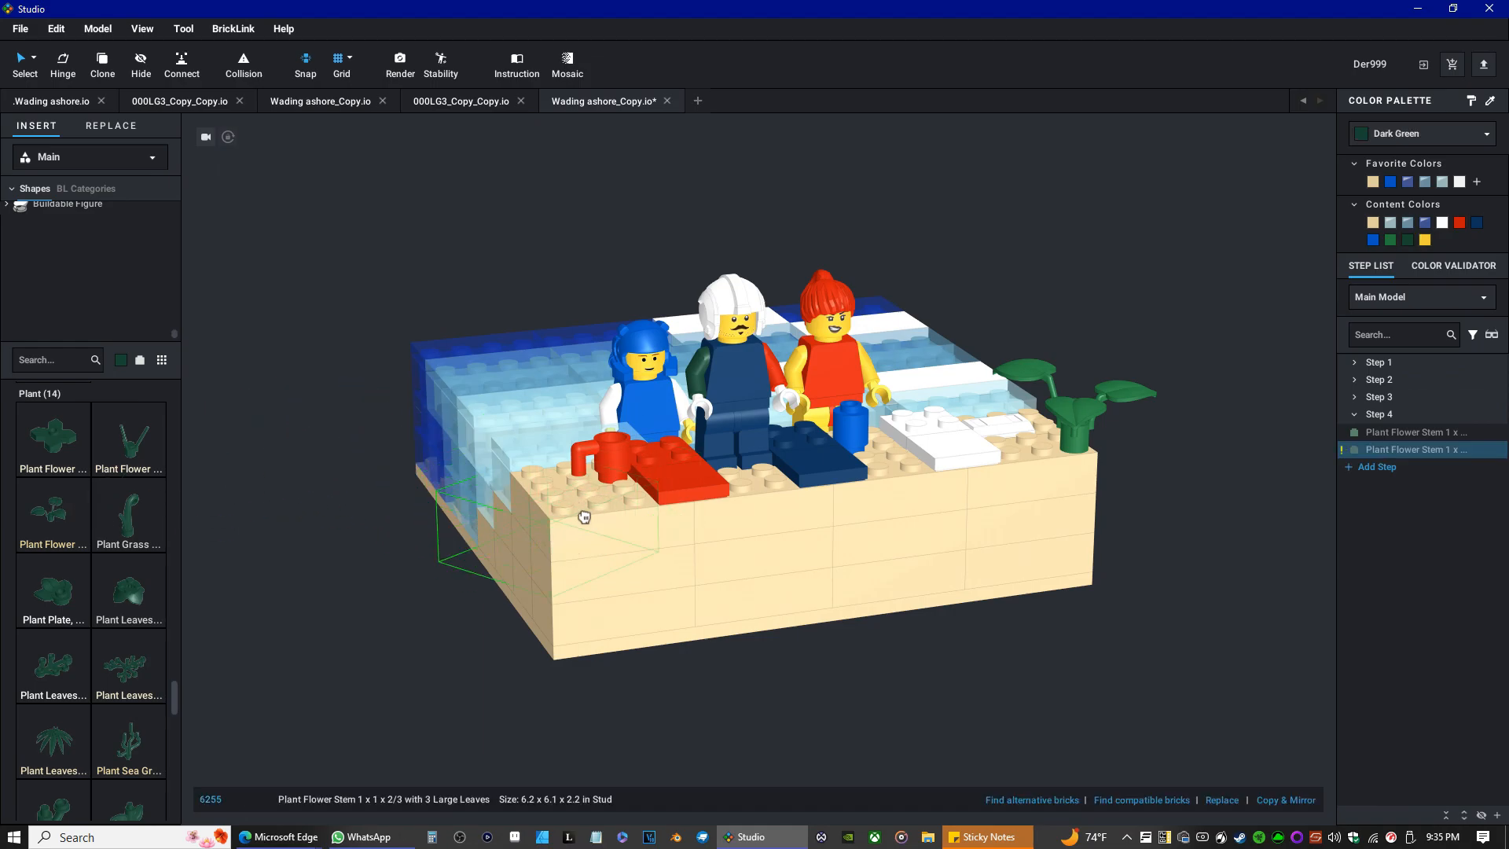
scroll(579, 512, up, 3)
right_drag(575, 517, 591, 544)
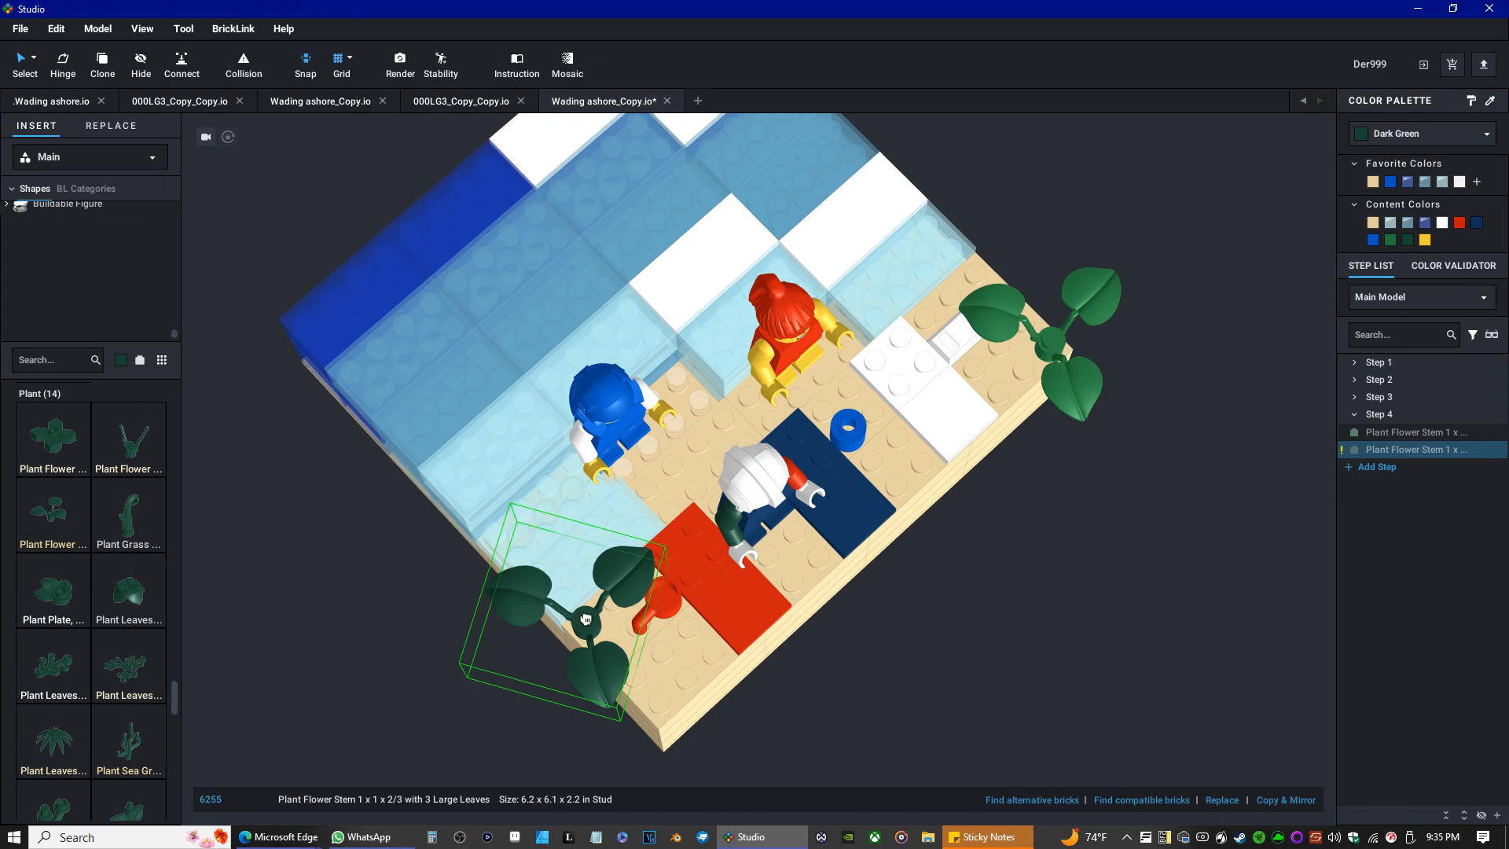
click(586, 621)
Orbit around the beach and delete the spare plant still held for placement.
right_drag(585, 621, 652, 659)
drag(652, 659, 625, 544)
right_drag(625, 544, 633, 551)
drag(632, 551, 634, 555)
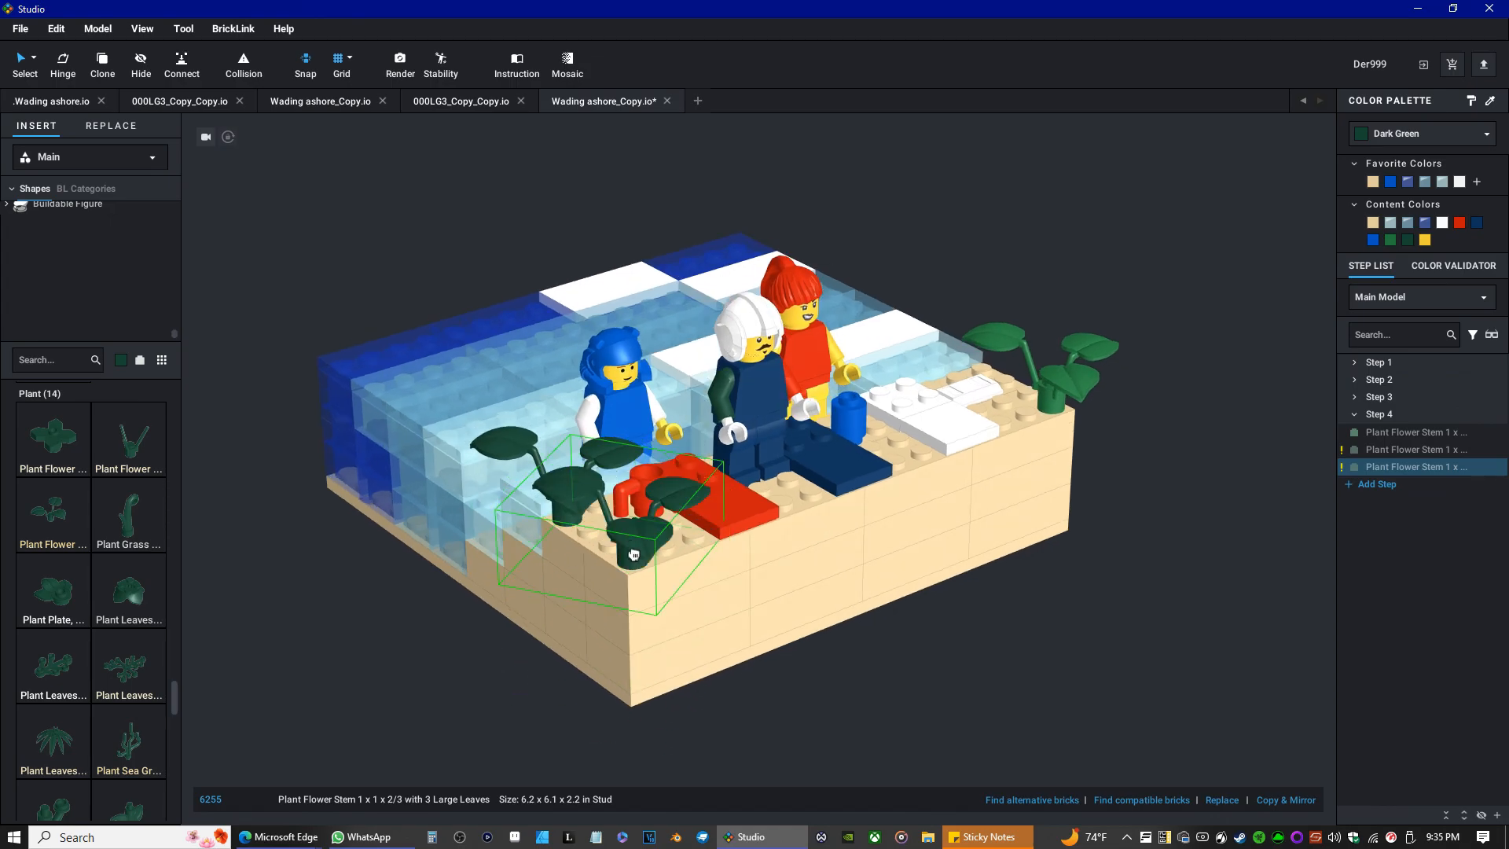
right_drag(634, 555, 638, 545)
drag(638, 546, 760, 518)
middle_drag(761, 518, 773, 515)
drag(774, 515, 794, 515)
right_drag(794, 515, 772, 525)
middle_drag(772, 525, 753, 558)
drag(753, 558, 778, 617)
right_drag(778, 617, 741, 646)
drag(747, 644, 805, 652)
key(Right)
right_drag(805, 652, 812, 659)
drag(811, 658, 876, 712)
key(Left)
key(Delete)
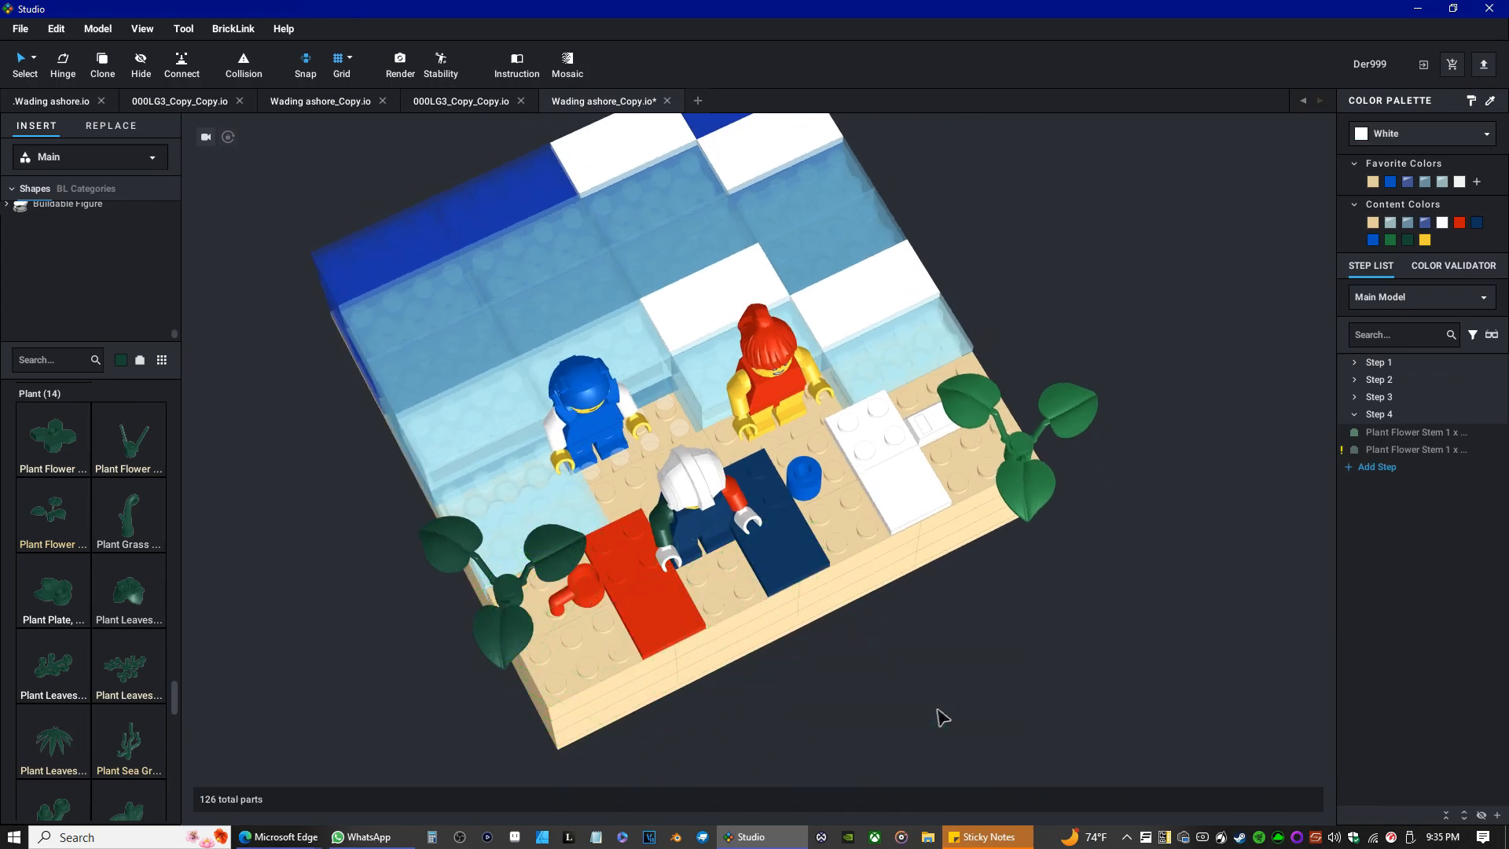
Reposition the dark green plant slightly at the front left corner.
click(531, 552)
click(531, 541)
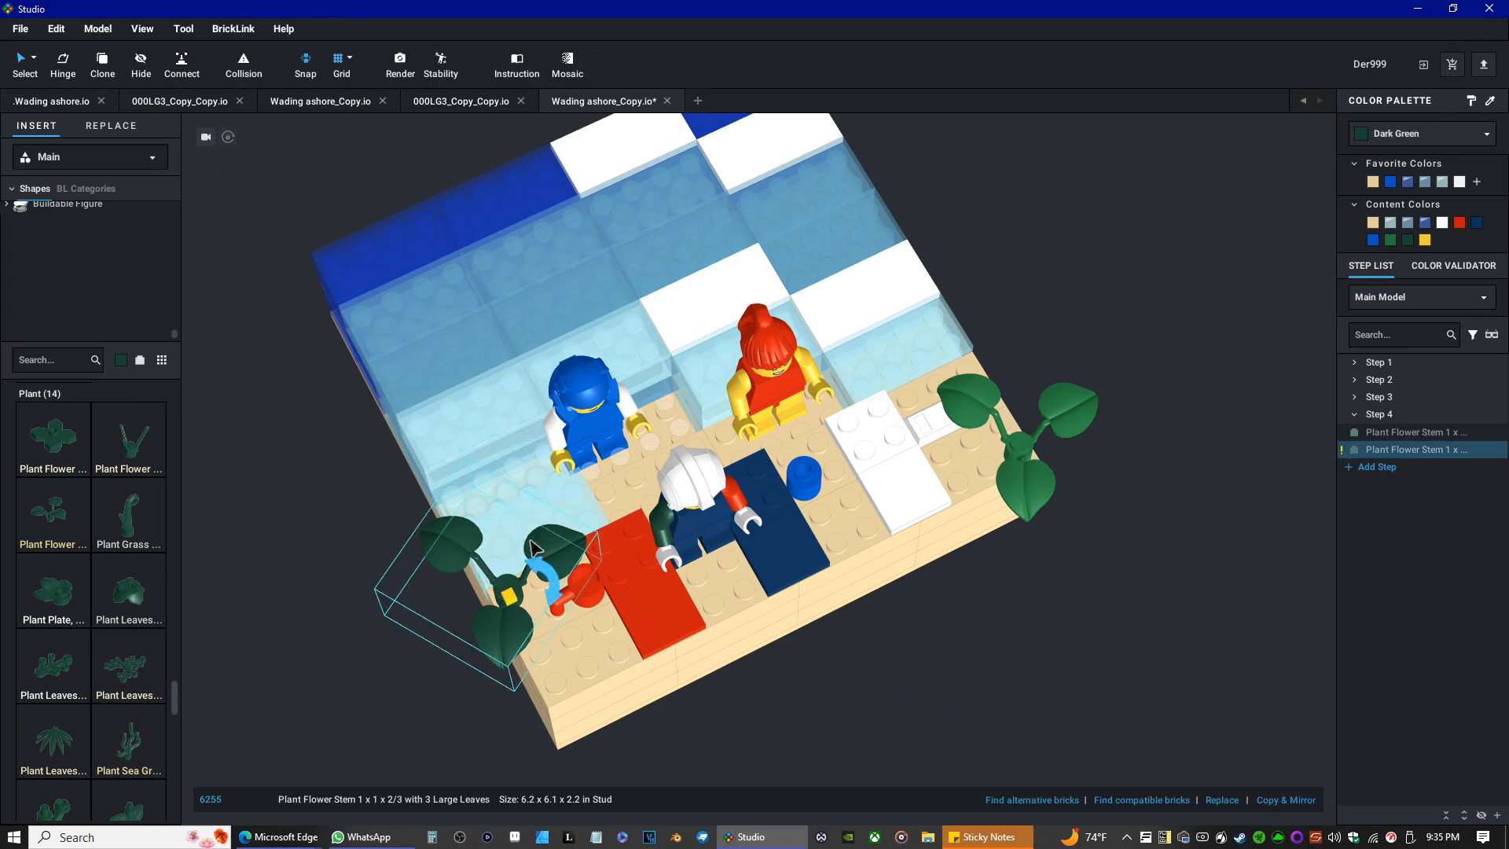
mouse_move(551, 593)
mouse_down()
mouse_move(547, 580)
mouse_move(552, 596)
mouse_up()
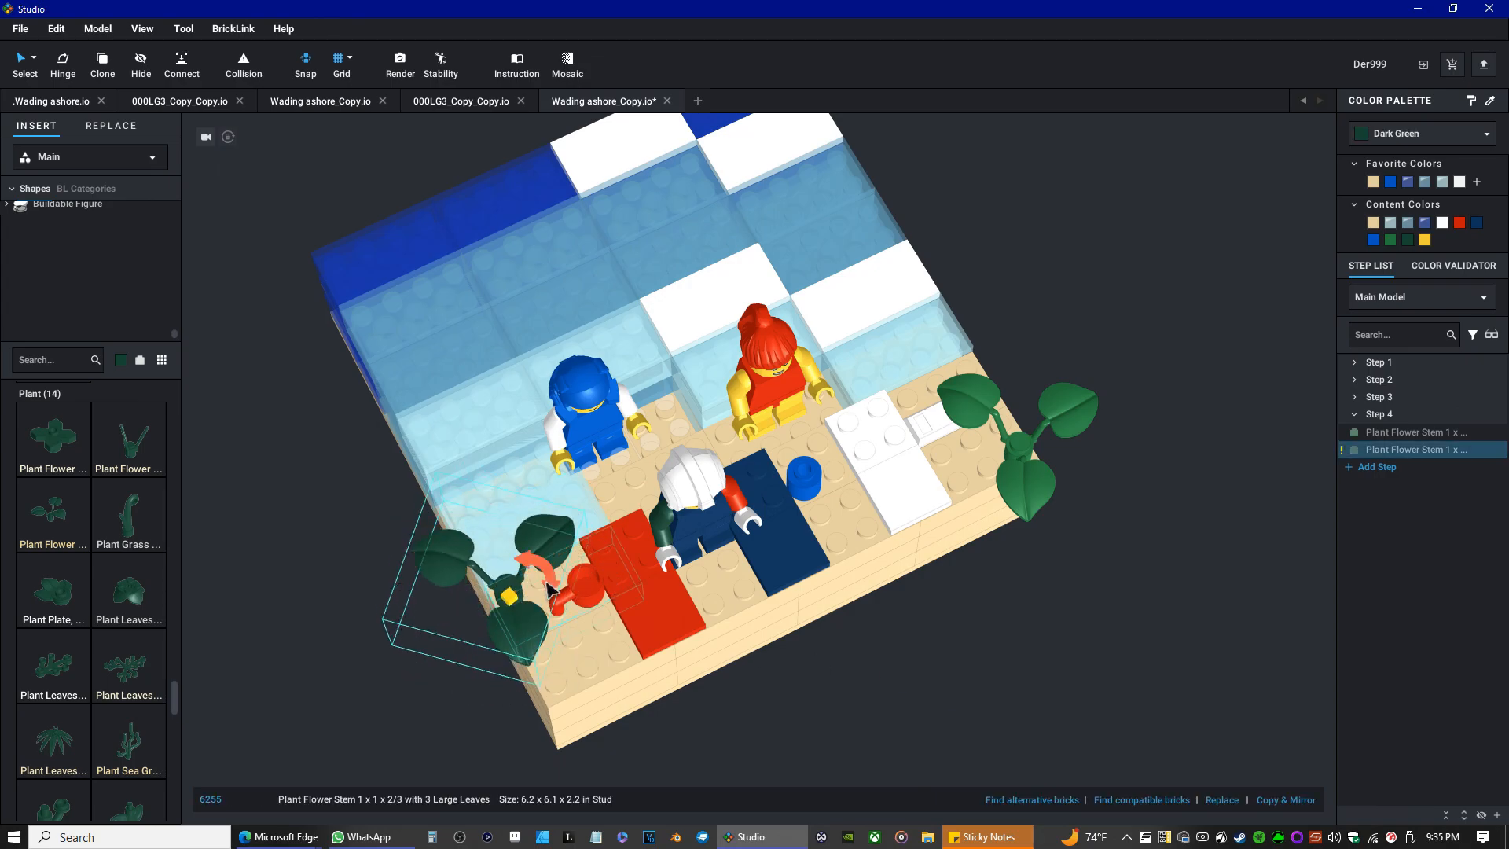
click(941, 702)
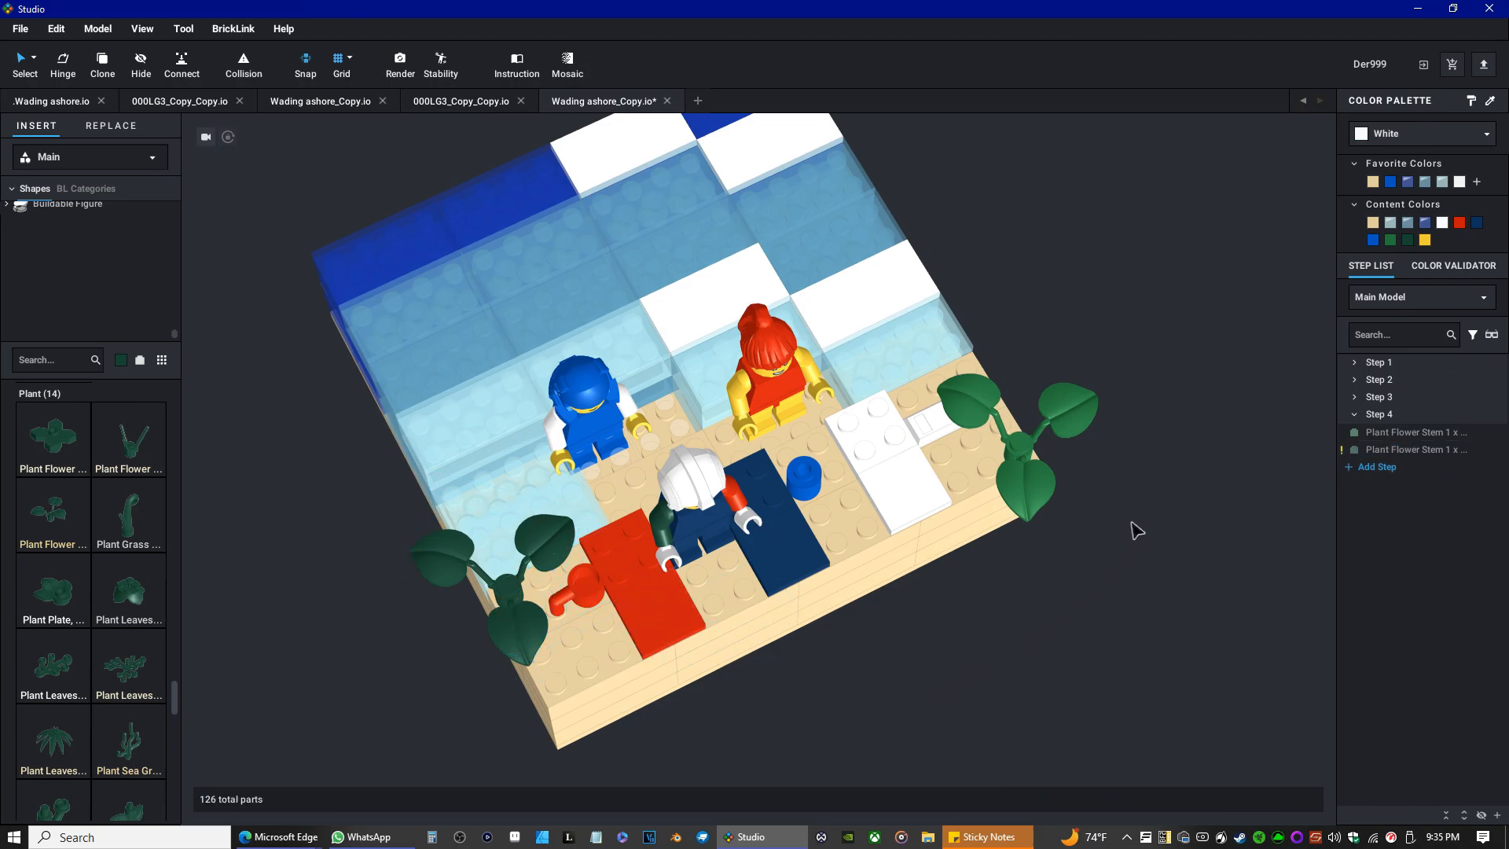
Nudge the green plant at the back right of the beach into place.
click(1039, 417)
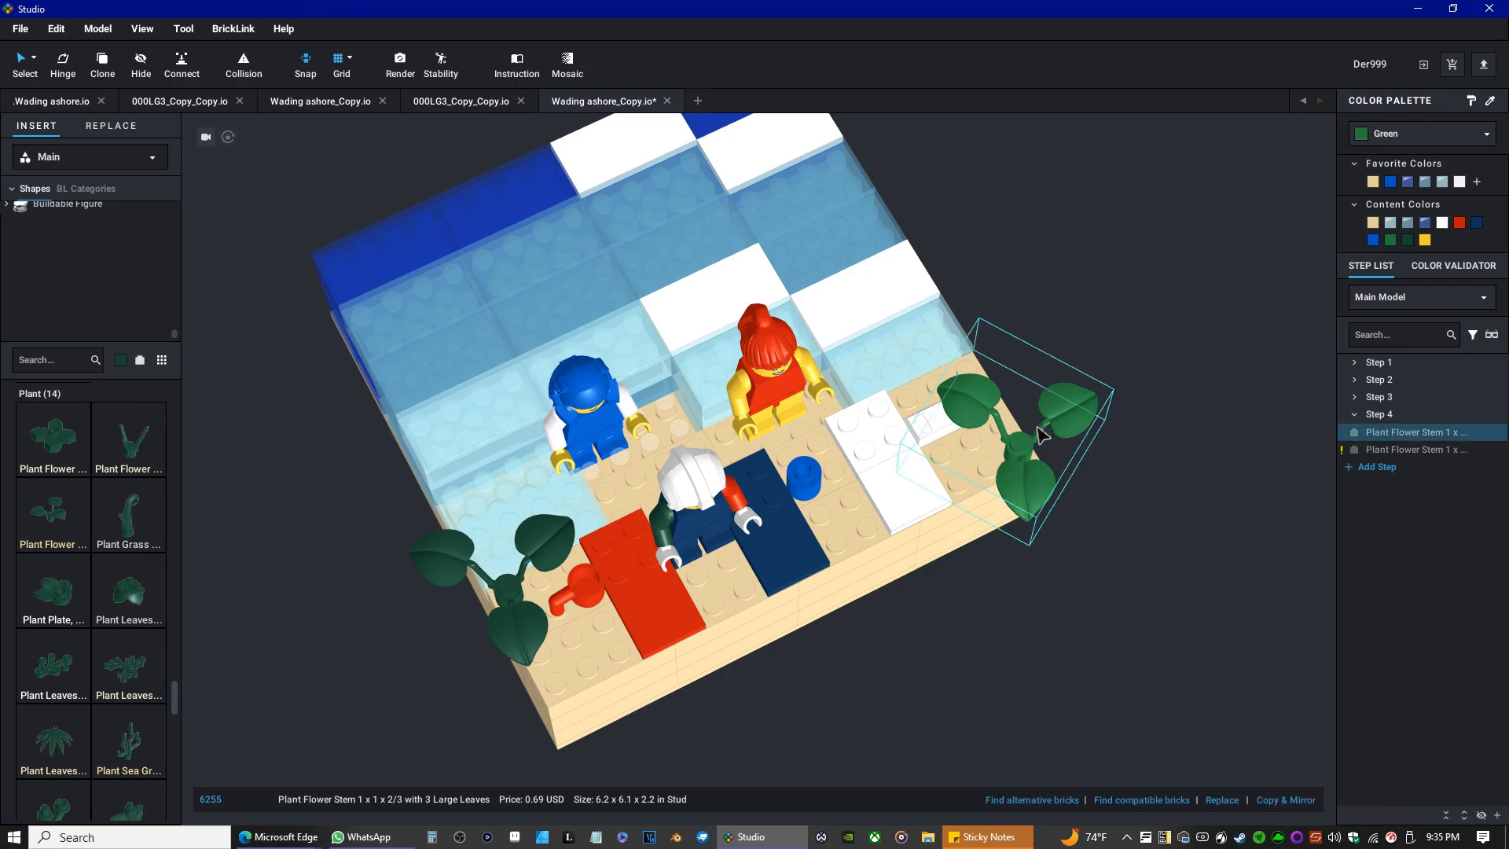
drag(1065, 452, 1066, 473)
click(1066, 473)
click(1107, 585)
mouse_move(960, 645)
right_down()
mouse_move(930, 650)
mouse_move(933, 633)
right_up()
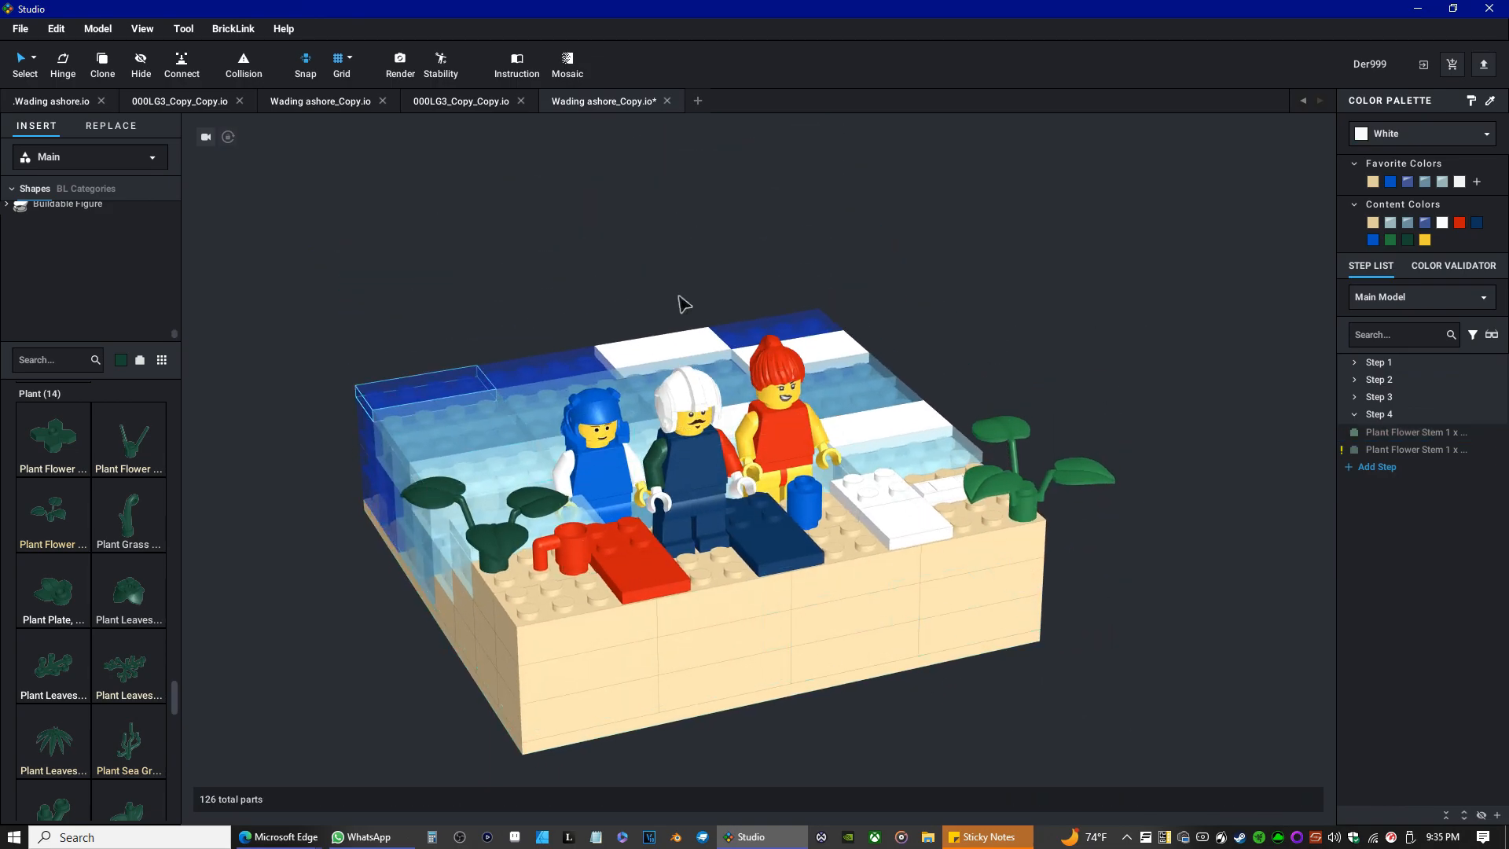
Zoom in on the blue-helmeted minifigure and open it to edit its torso.
click(670, 474)
scroll(670, 474, up, 3)
click(498, 550)
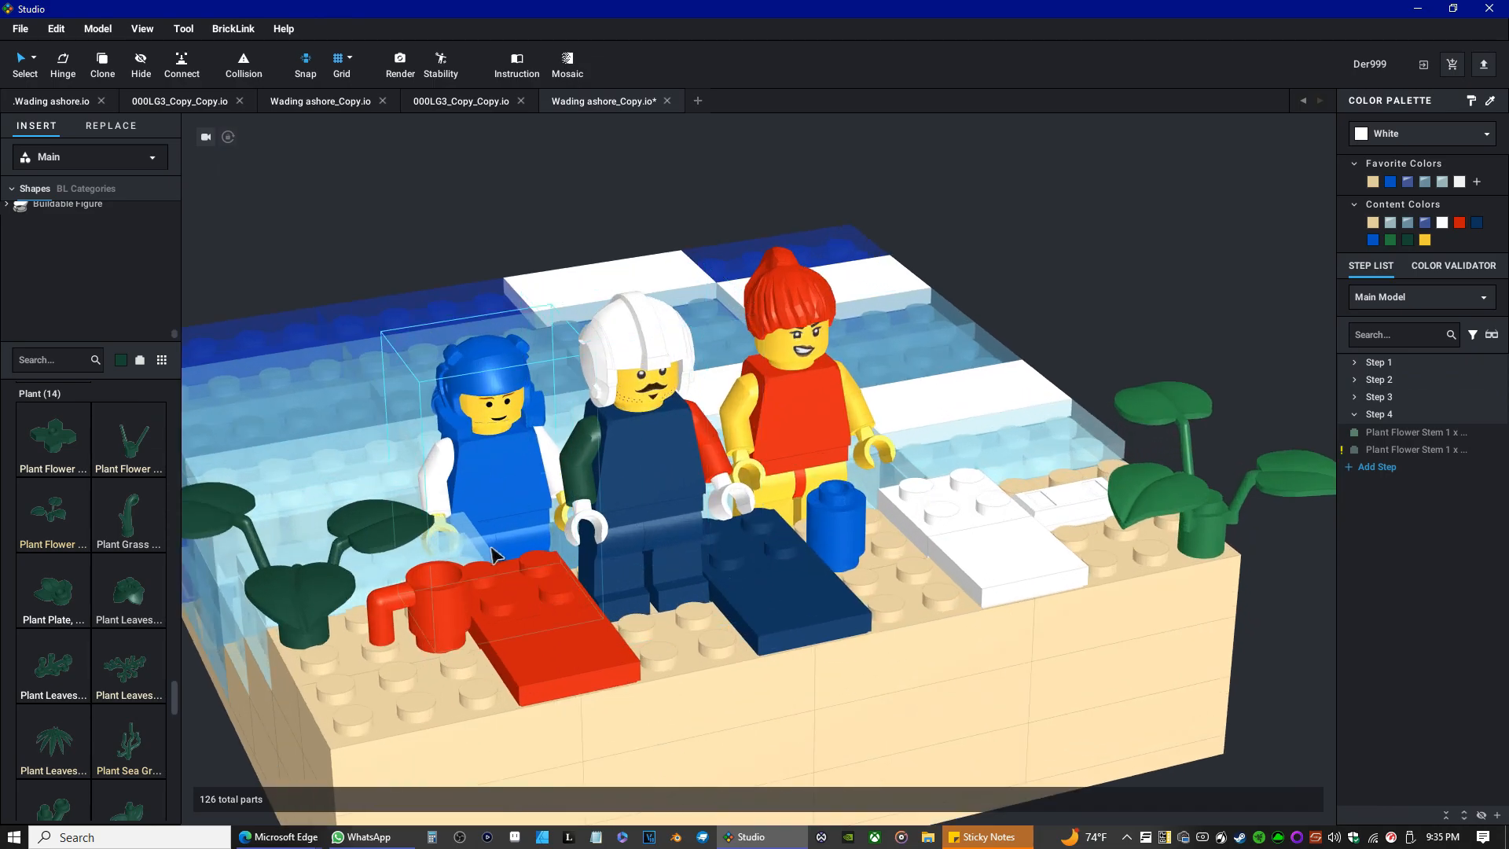
scroll(462, 494, up, 2)
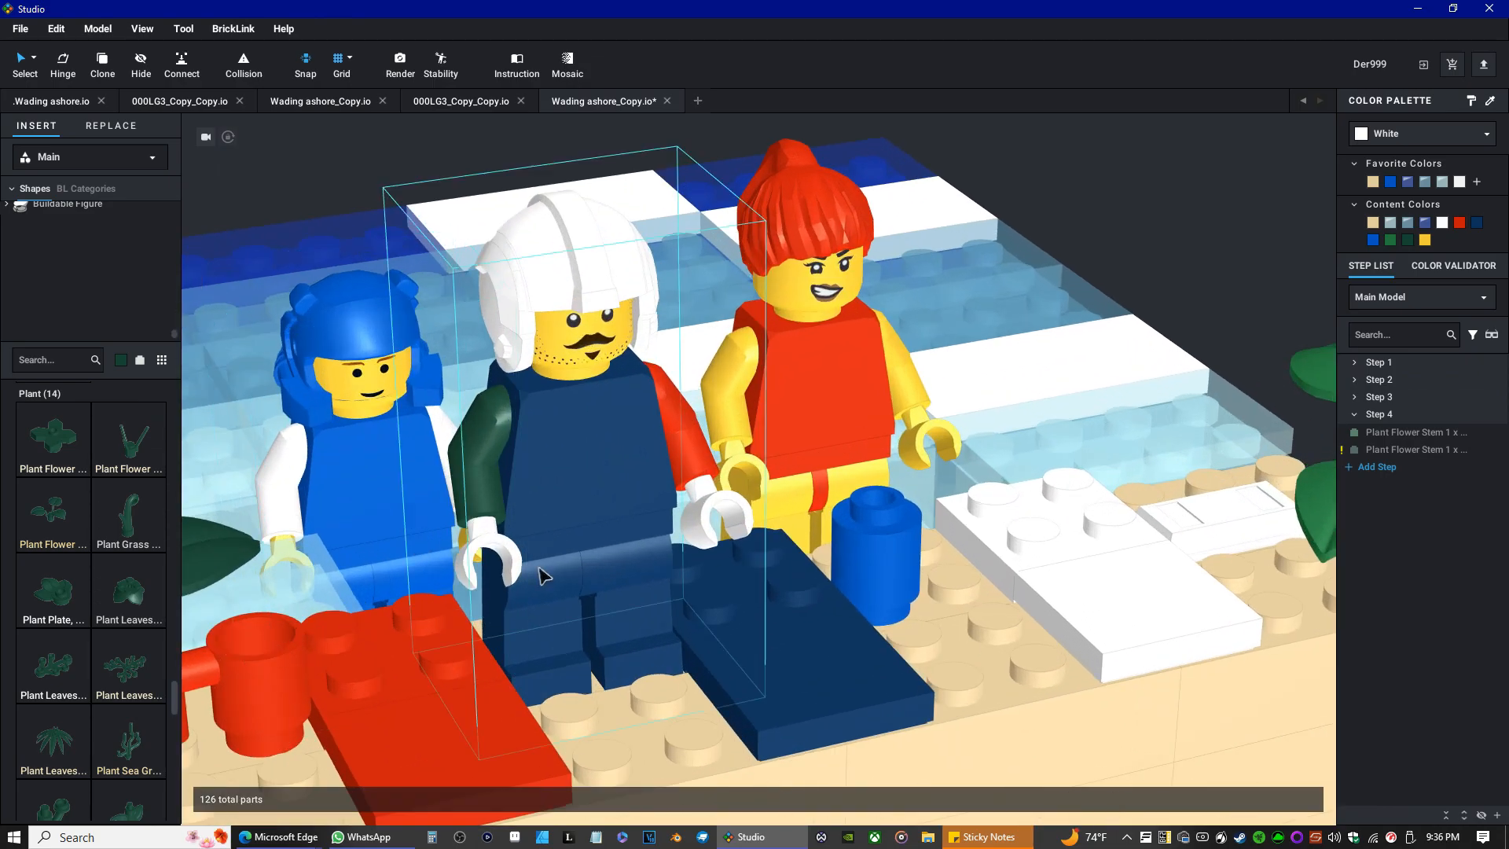
middle_drag(755, 514, 975, 497)
right_drag(769, 542, 797, 583)
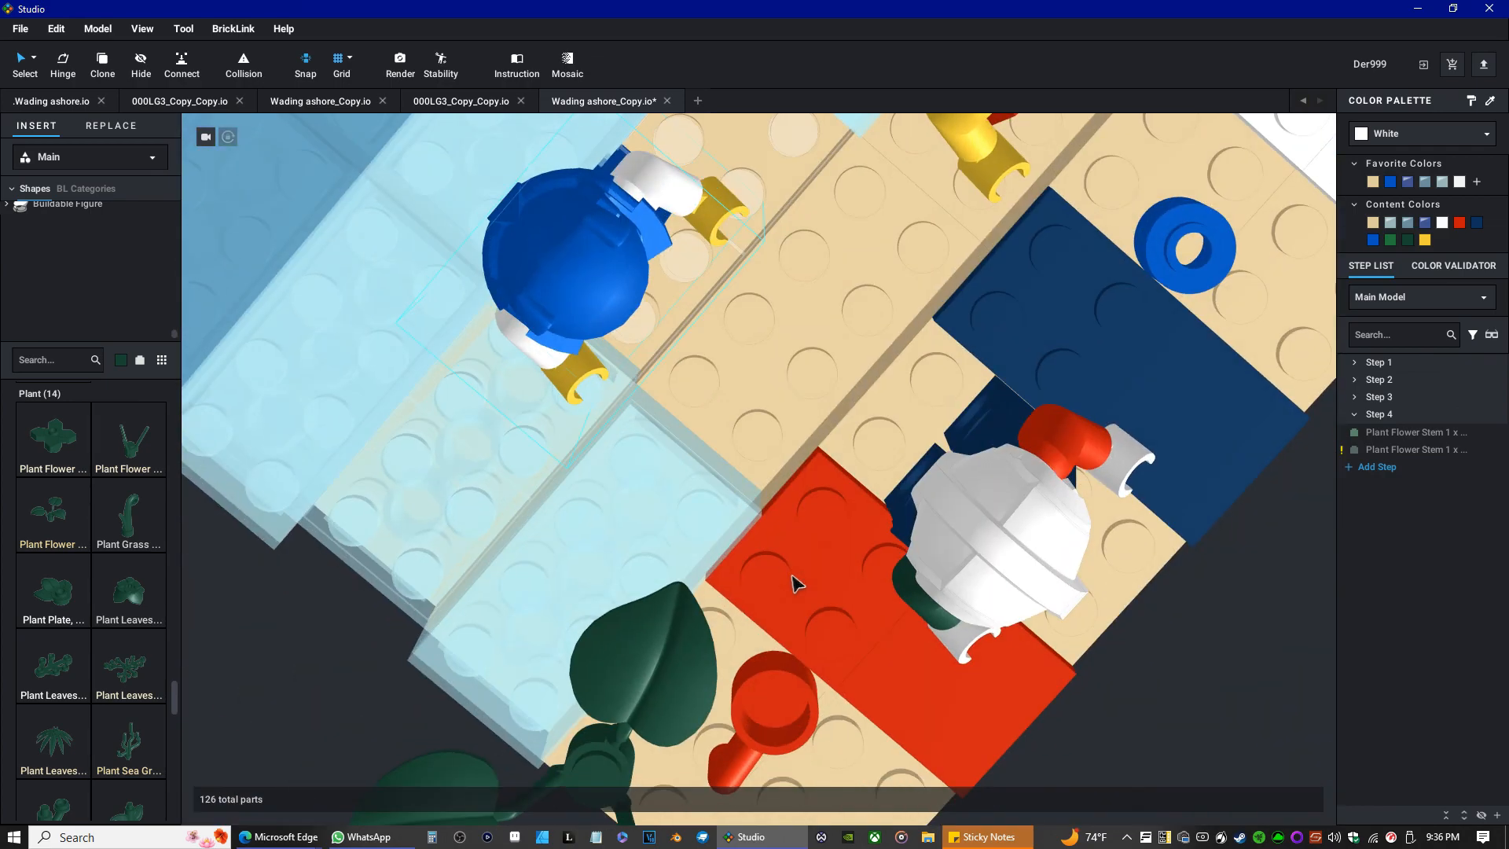
right_drag(728, 345, 734, 291)
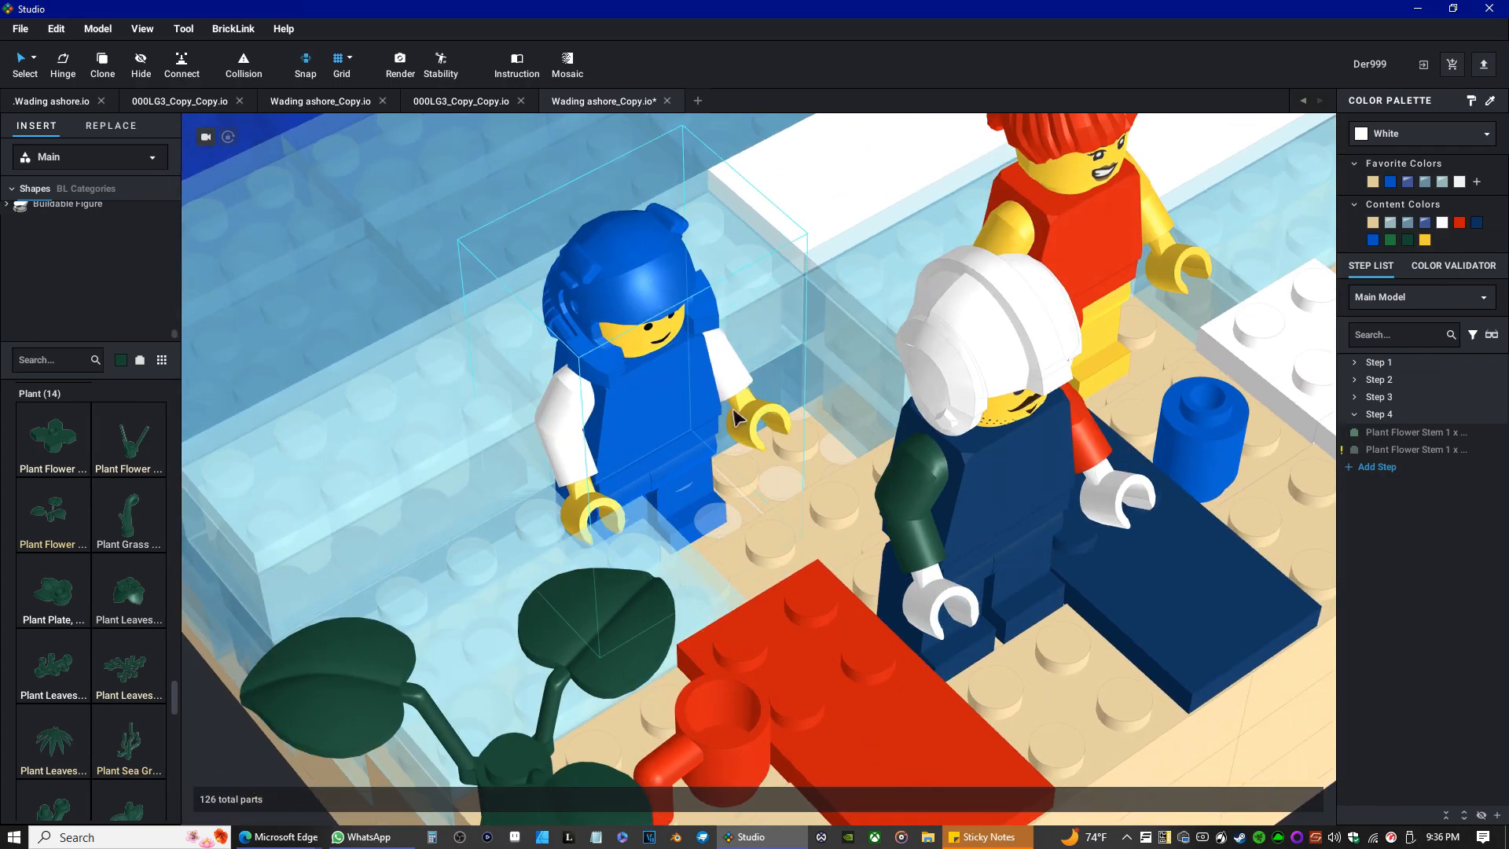
double_click(669, 405)
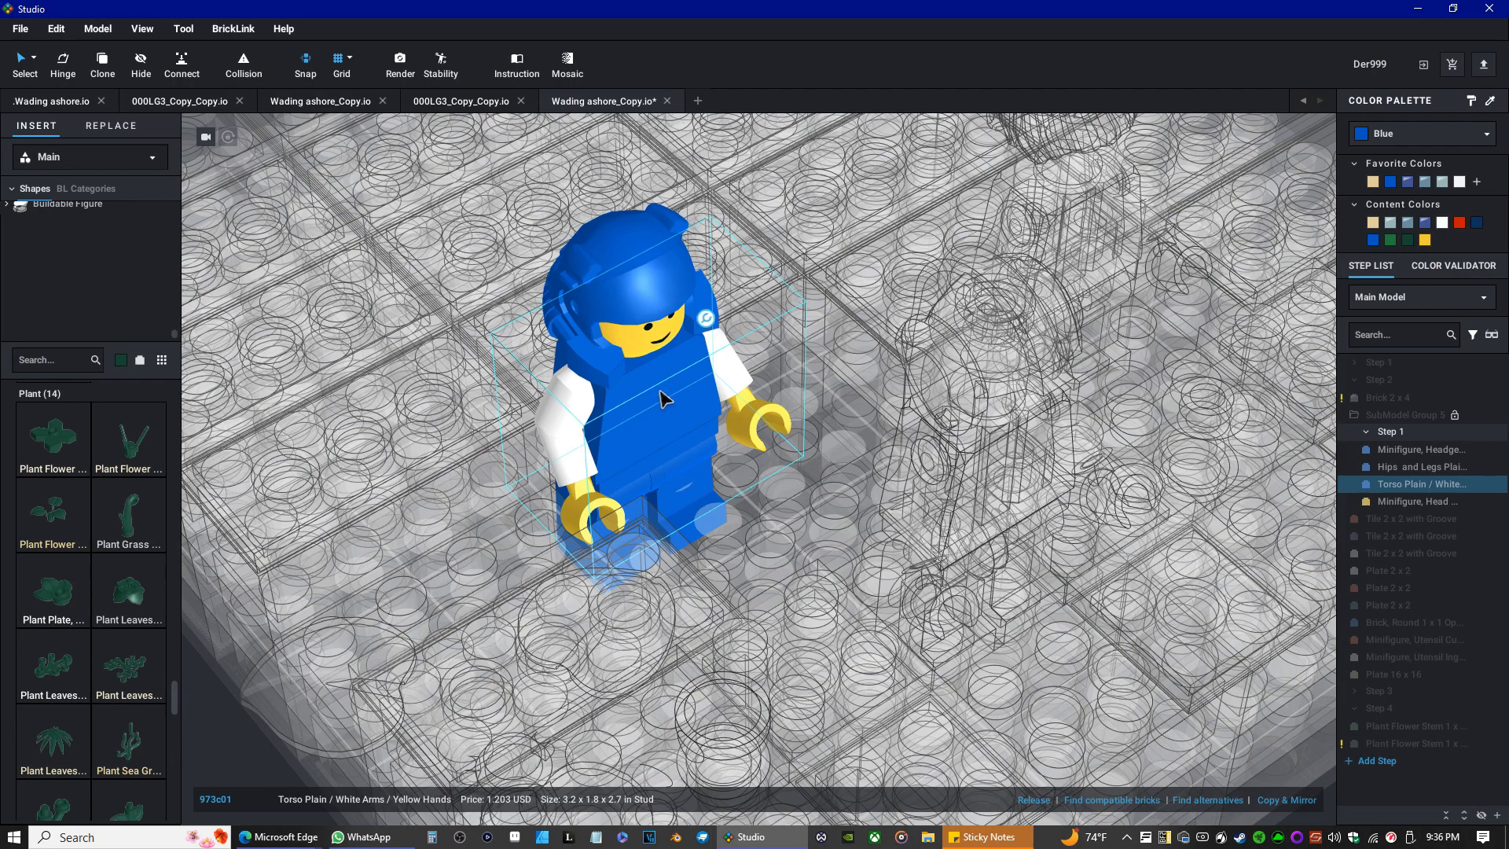
mouse_move(729, 328)
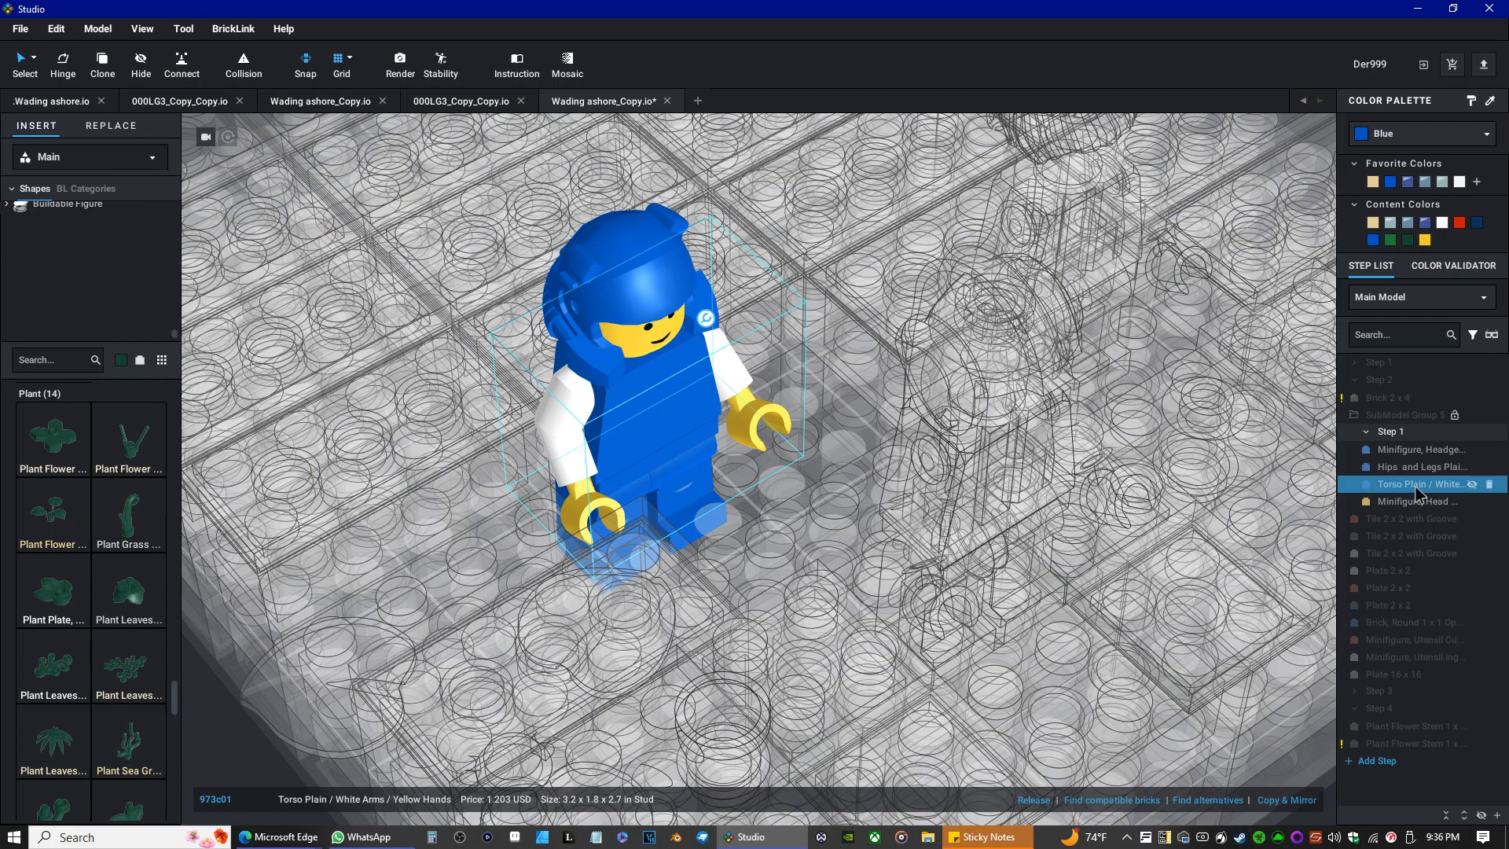
Release the minifigure's torso assembly into separate torso, arm and hand parts.
ctrl+click(1393, 502)
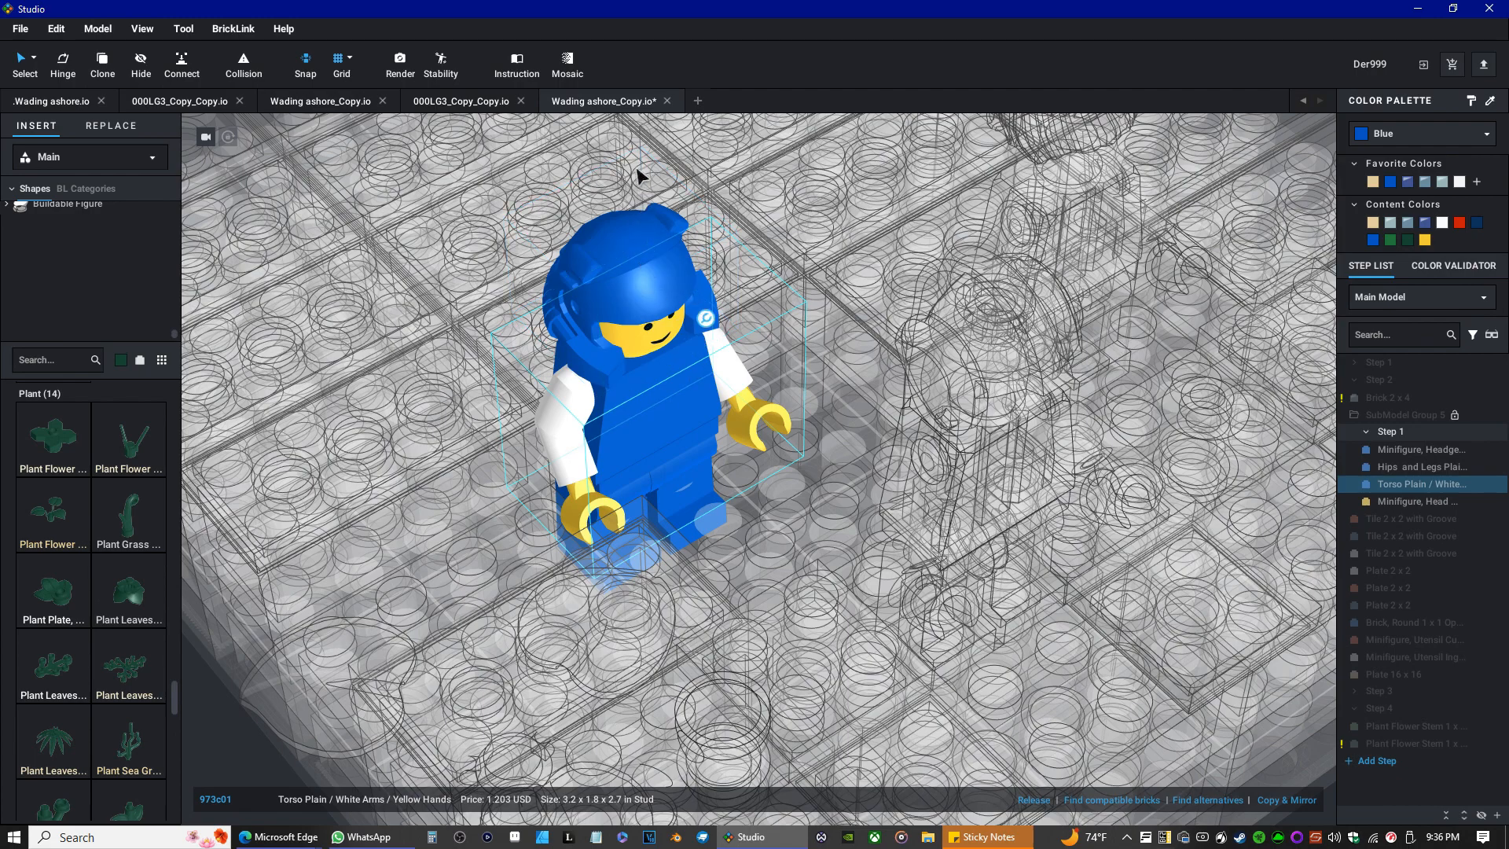
shift+click(1410, 469)
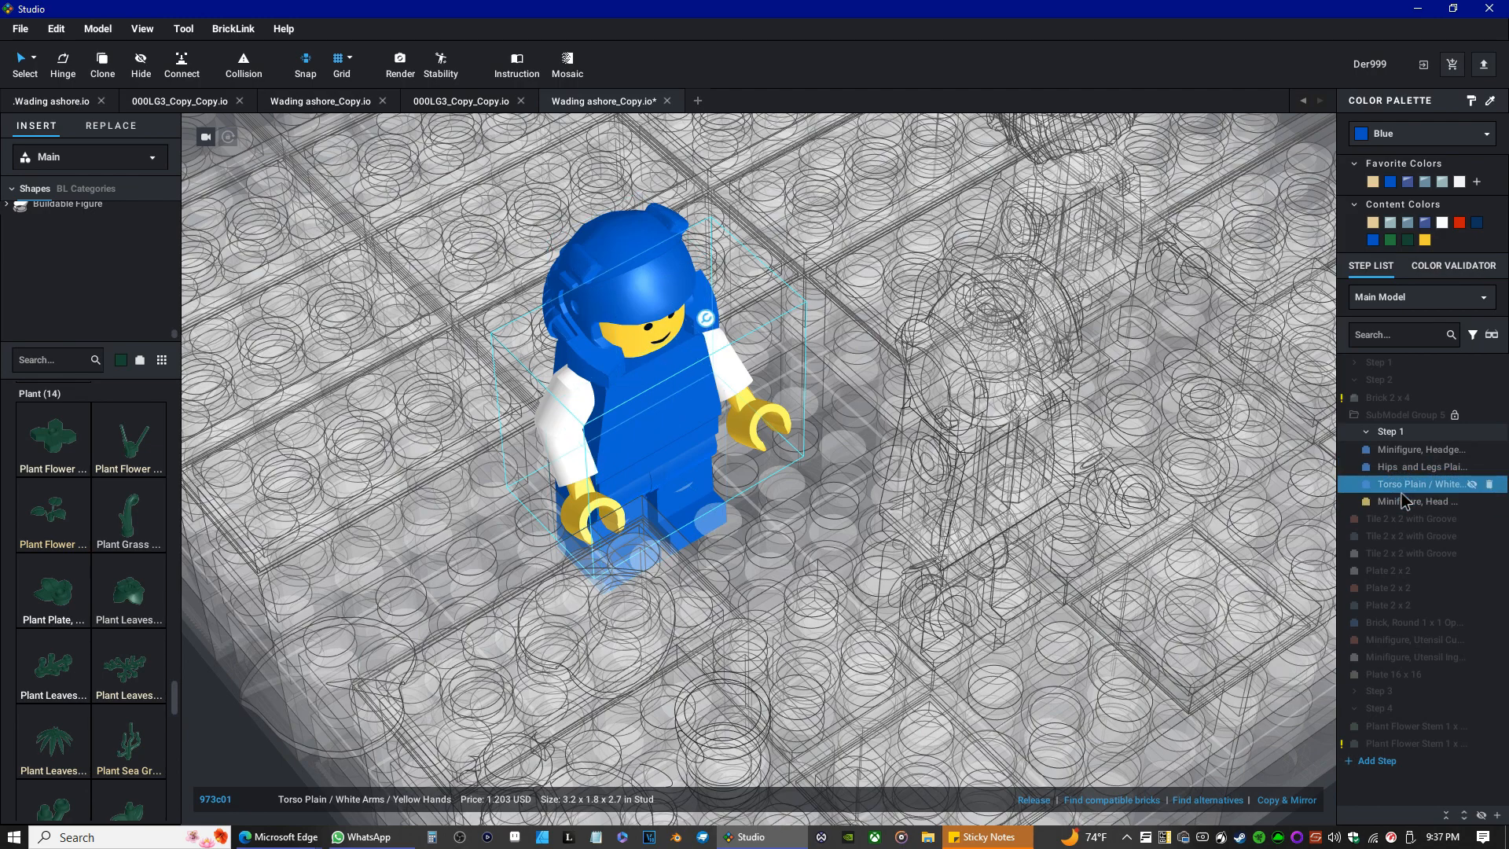
click(1403, 482)
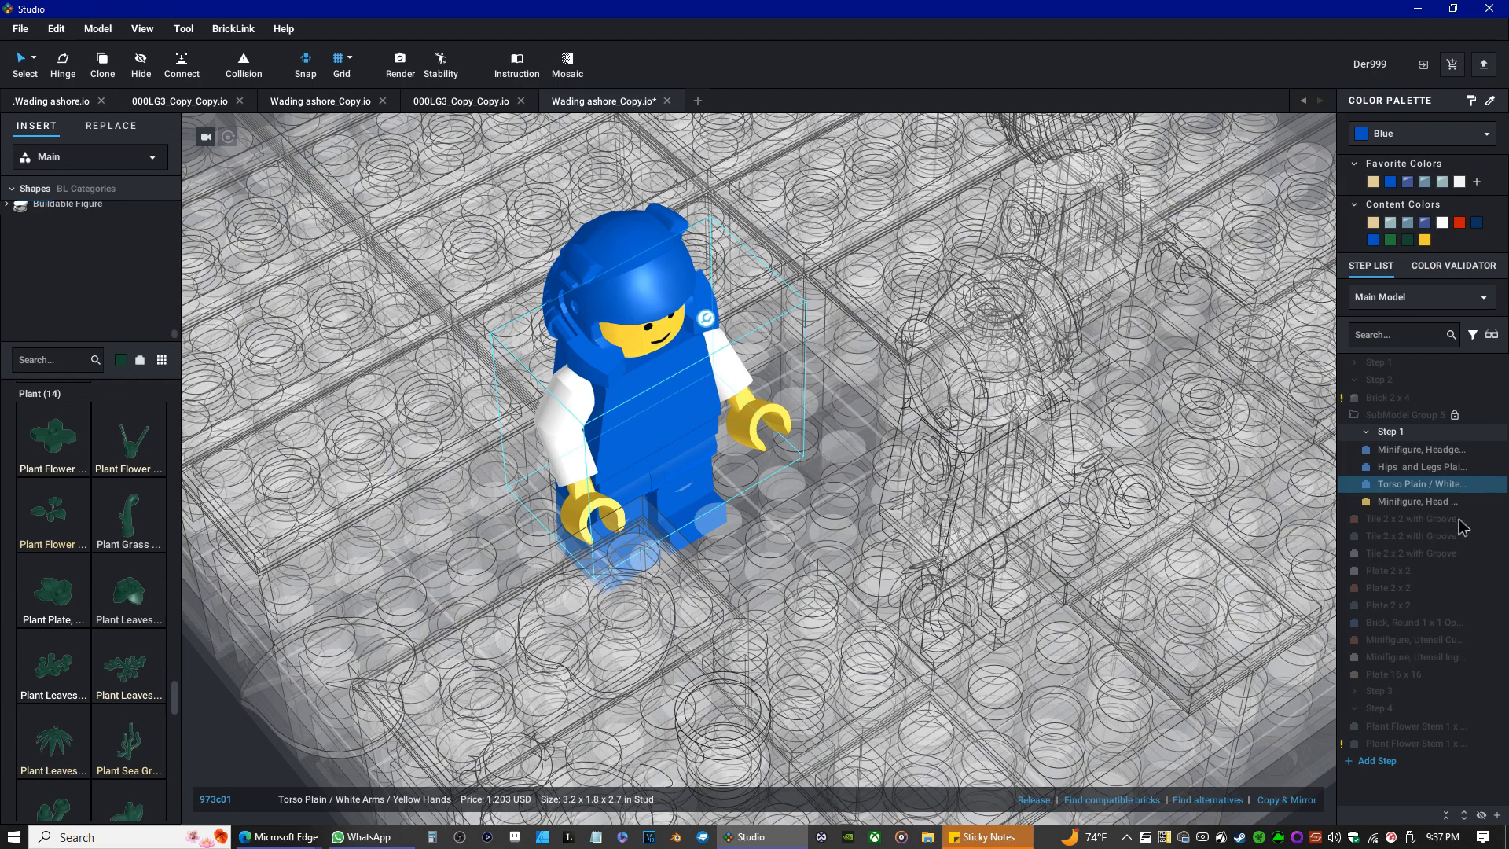
double_click(1400, 481)
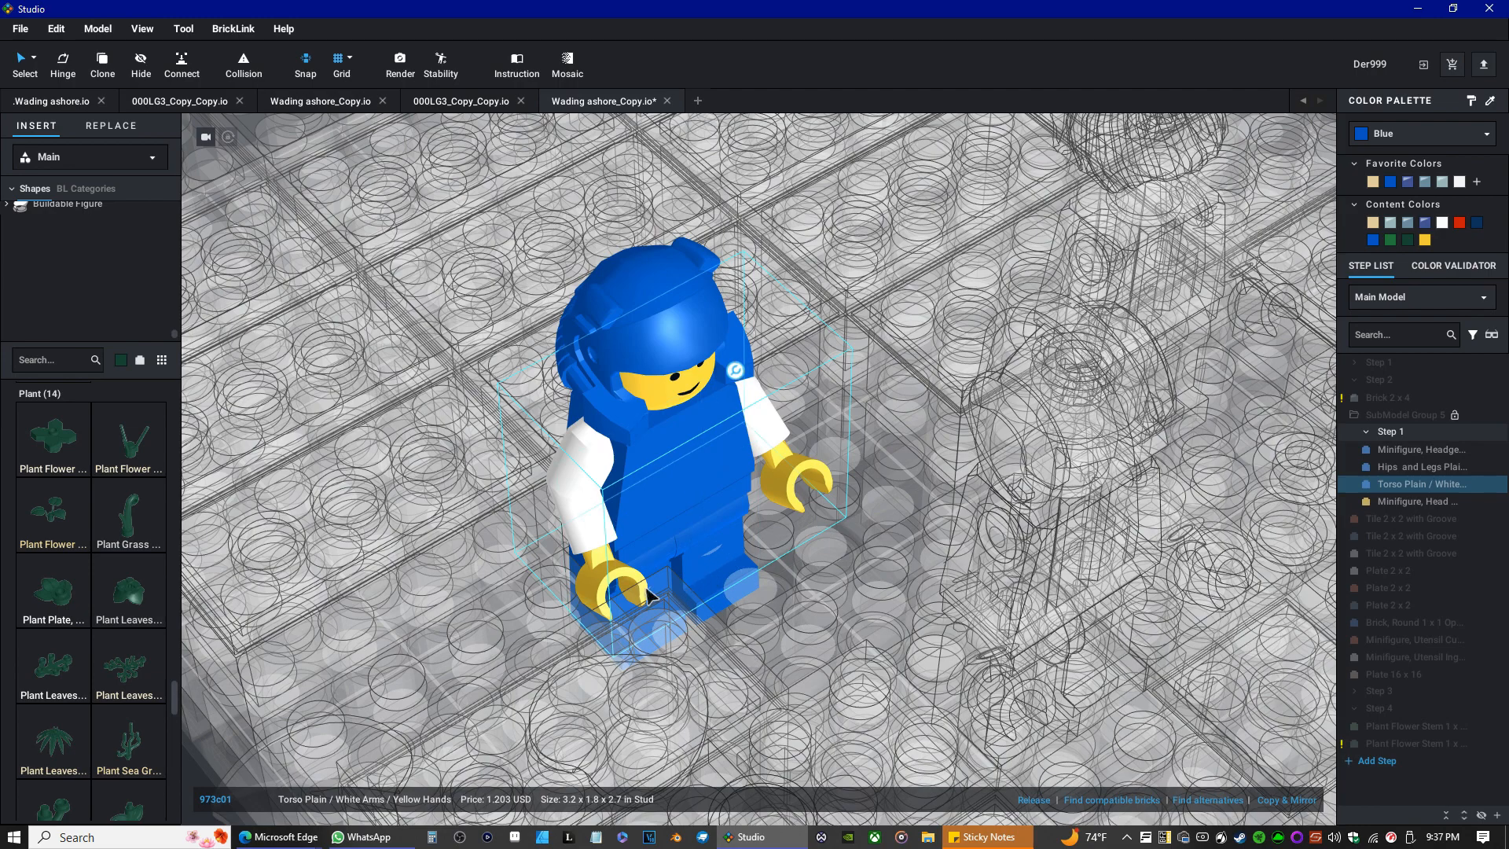
click(620, 585)
click(598, 585)
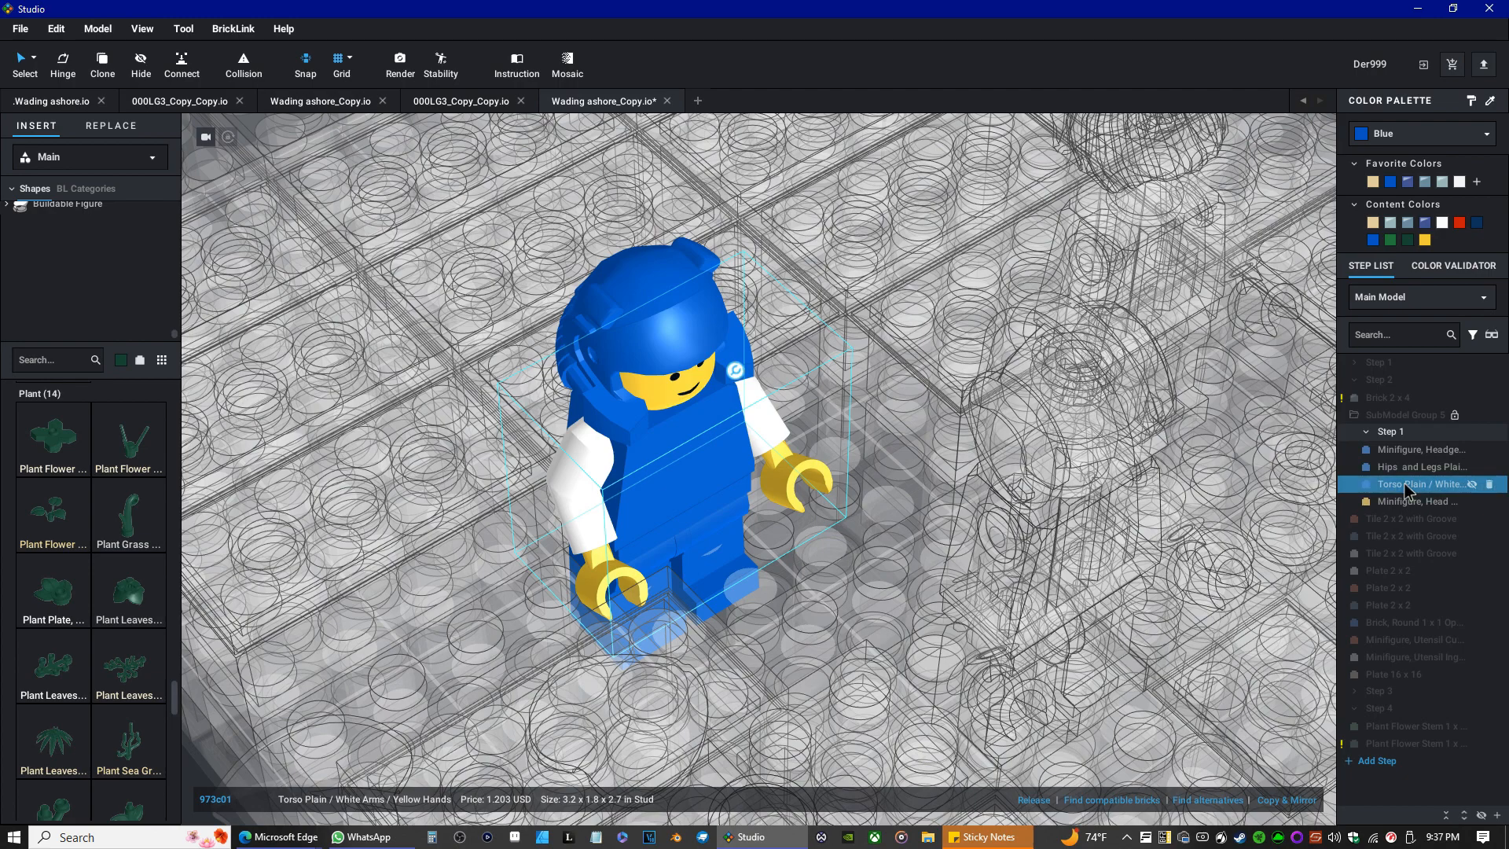
ctrl+click(1347, 503)
click(1034, 799)
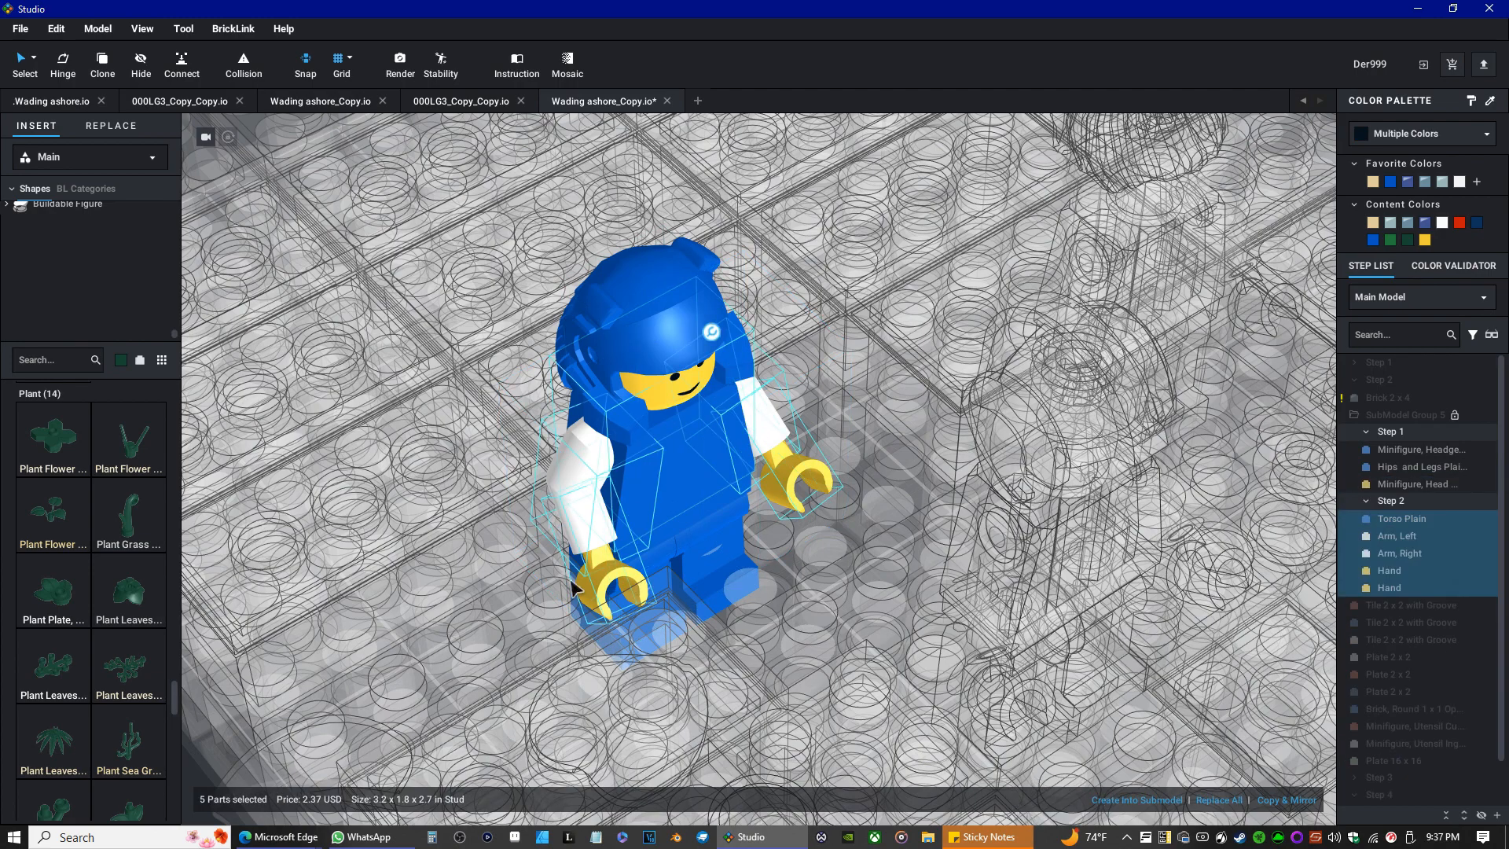
Select the minifigure's right hand and try replacing it with a white Hand part from the Minifigure, Body category.
click(613, 588)
click(795, 473)
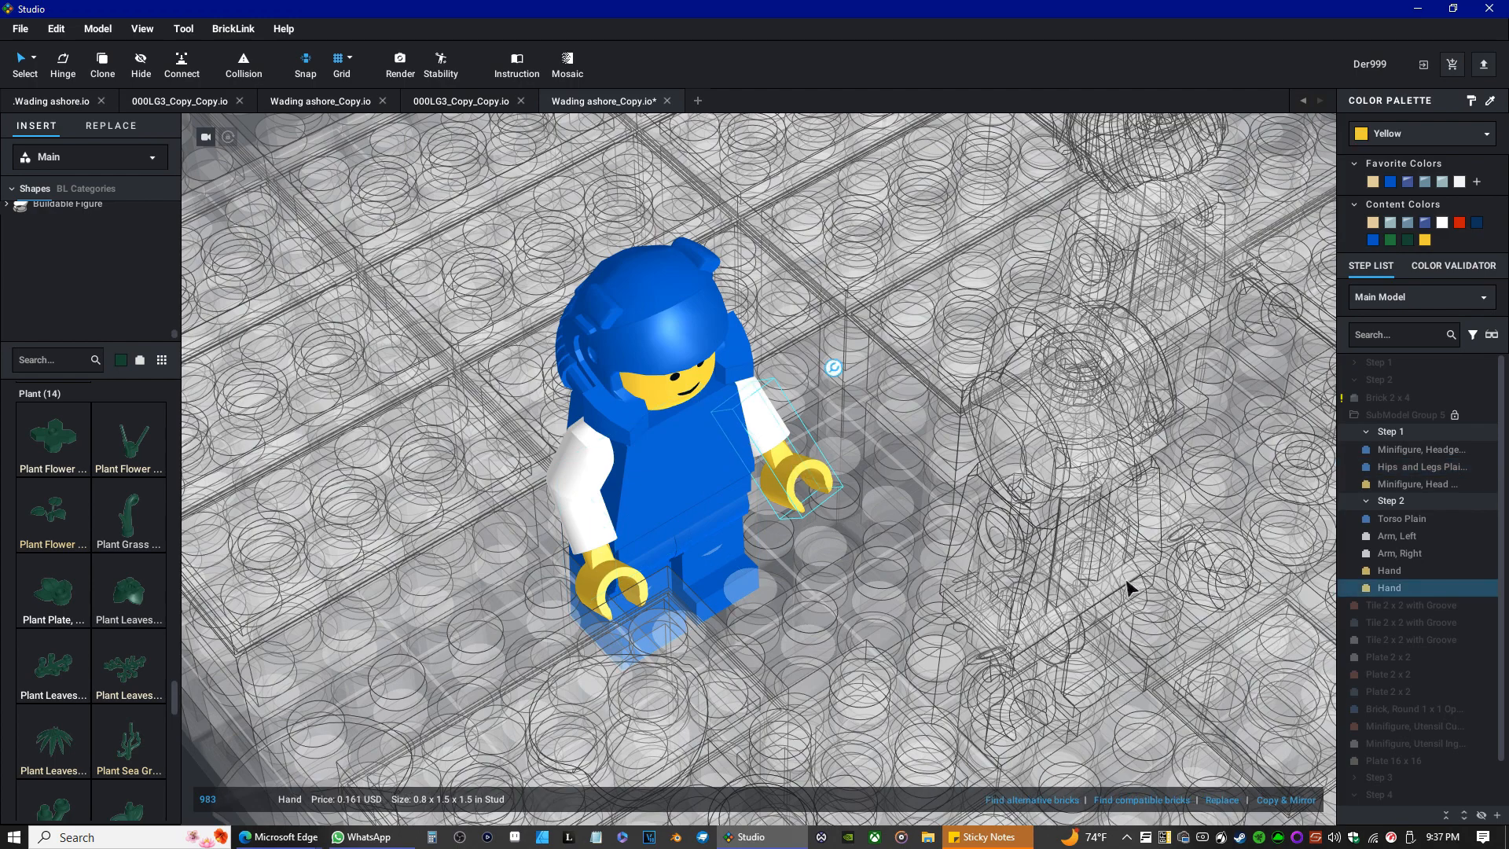
click(117, 128)
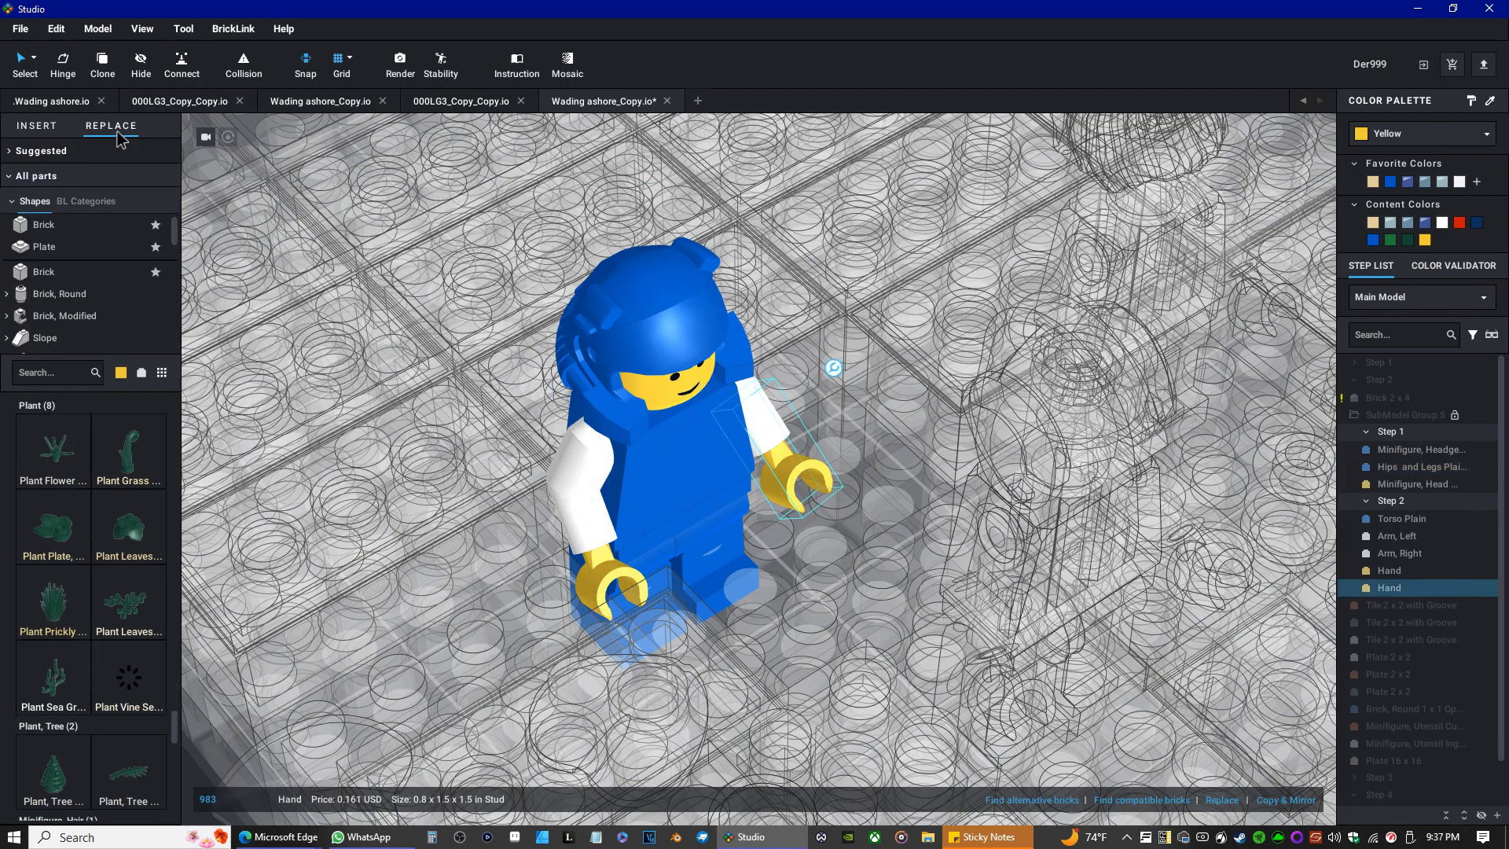
click(120, 373)
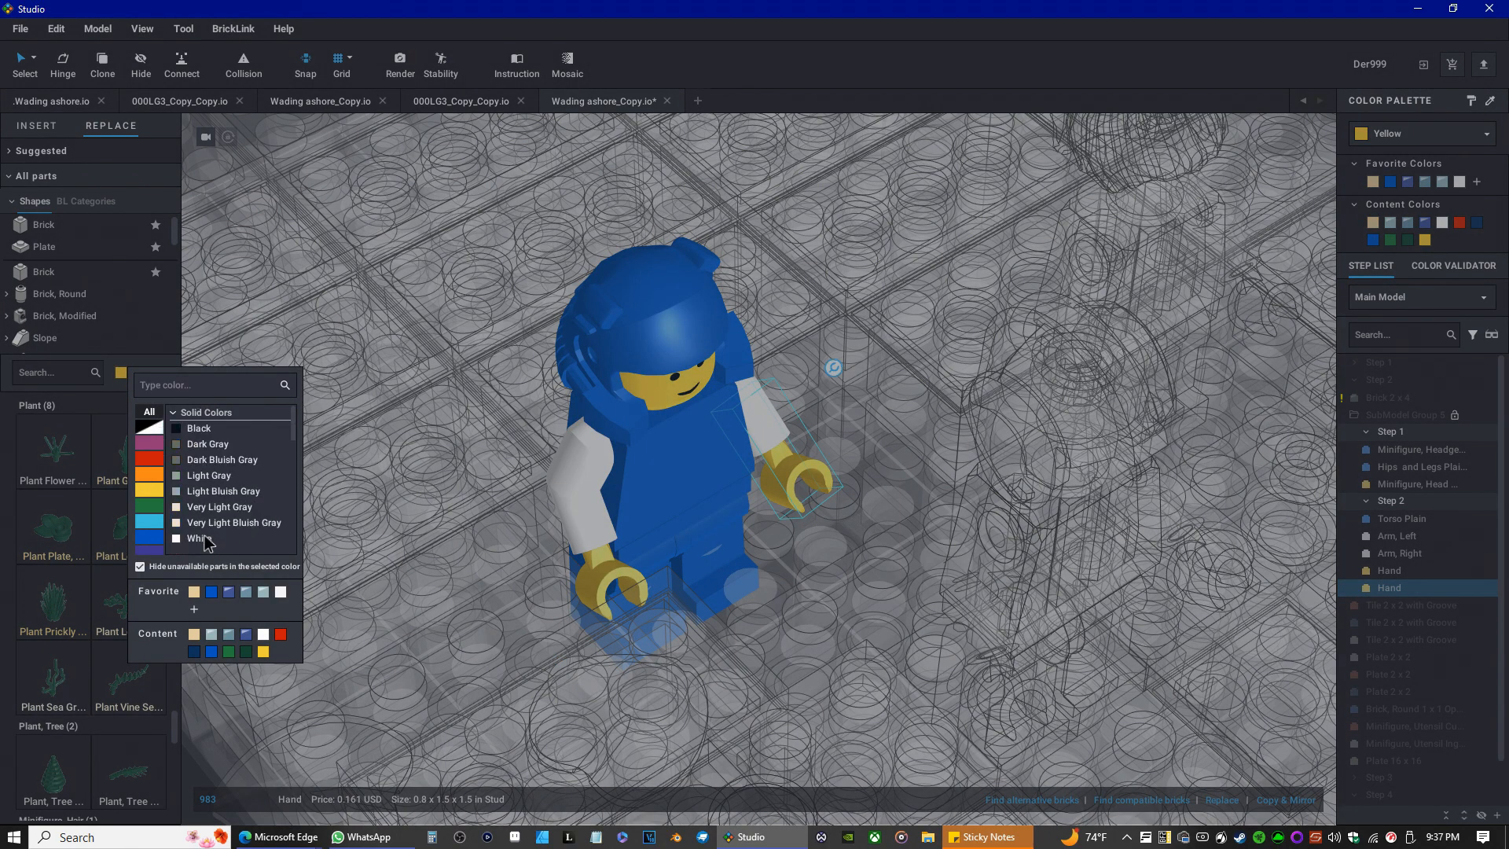
click(203, 538)
scroll(56, 307, down, 5)
scroll(58, 304, down, 5)
scroll(59, 282, down, 5)
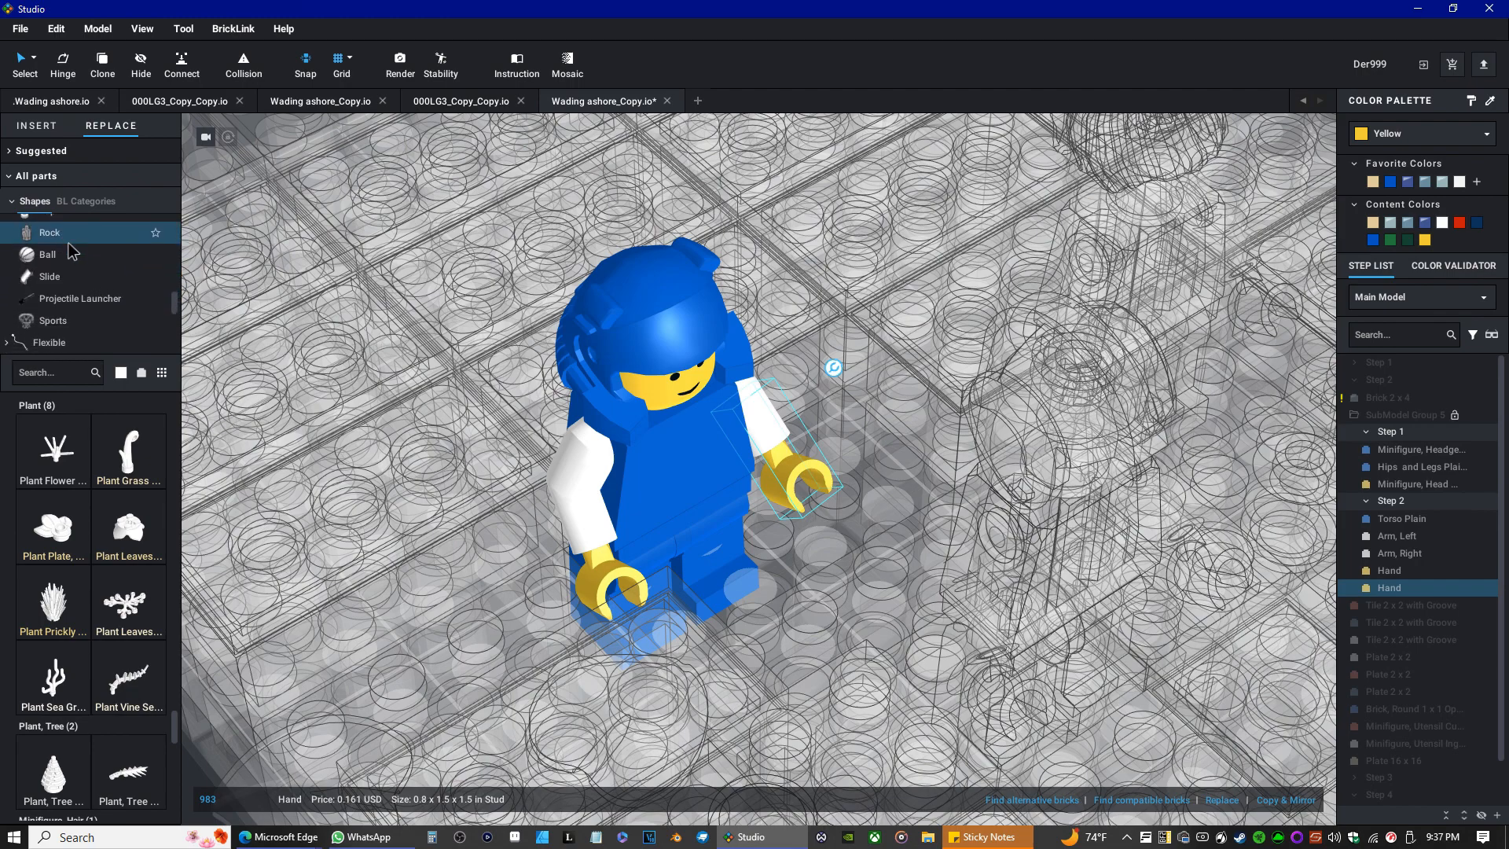
scroll(60, 302, down, 5)
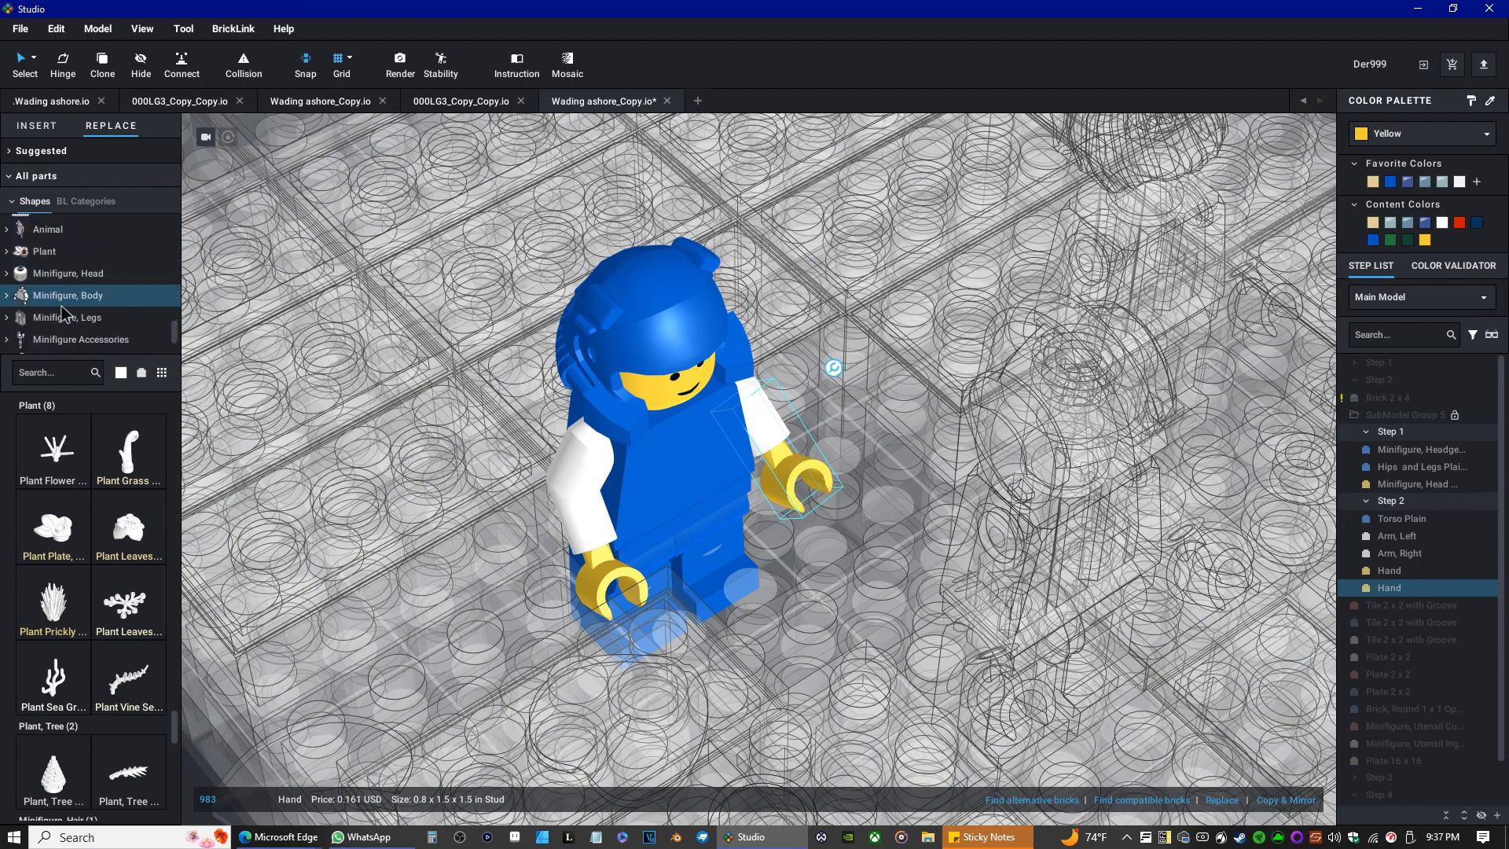
scroll(63, 313, down, 3)
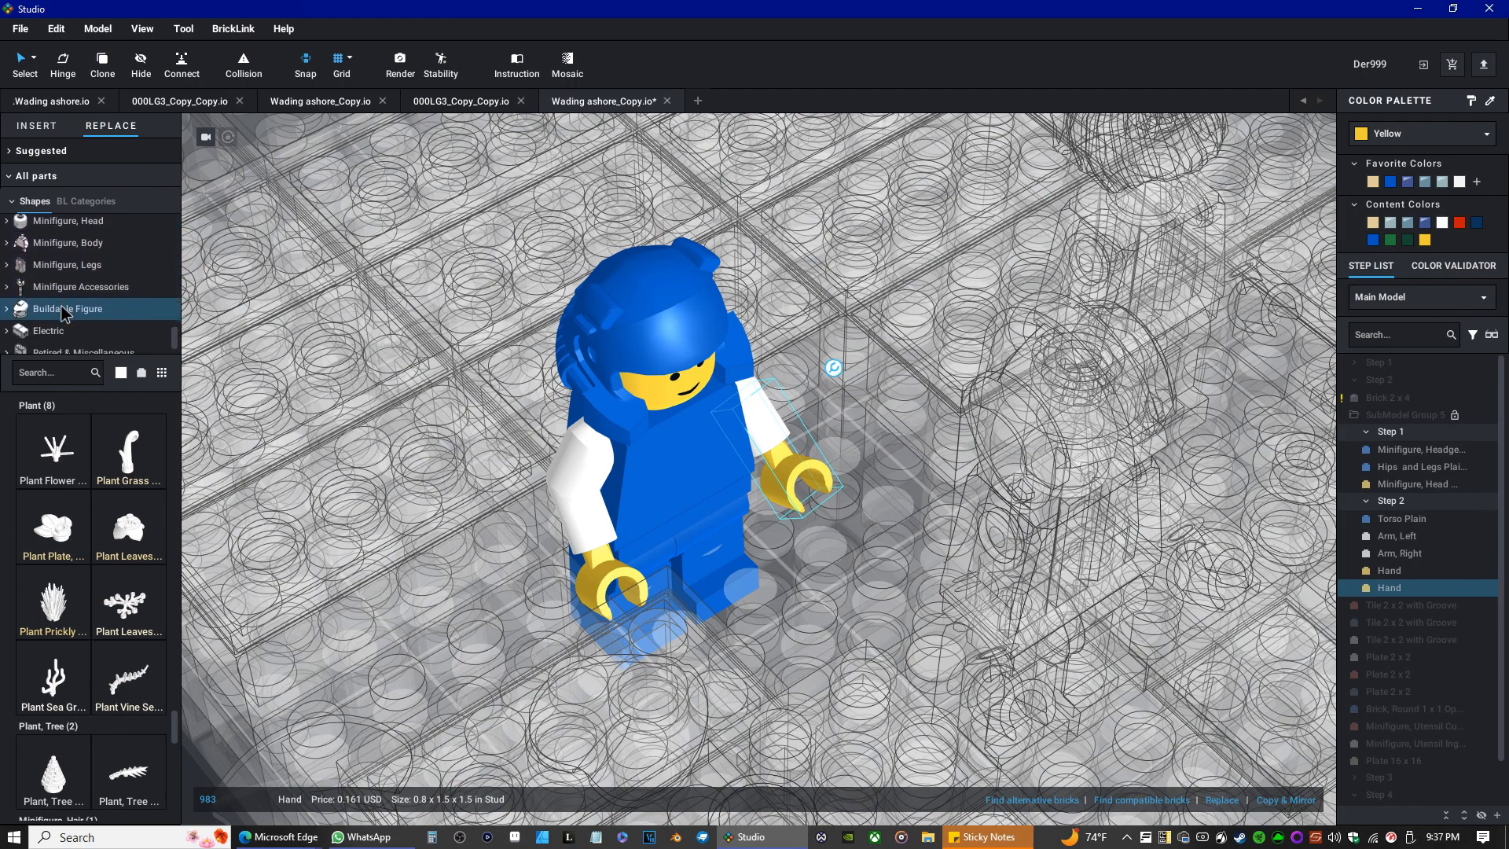
click(83, 244)
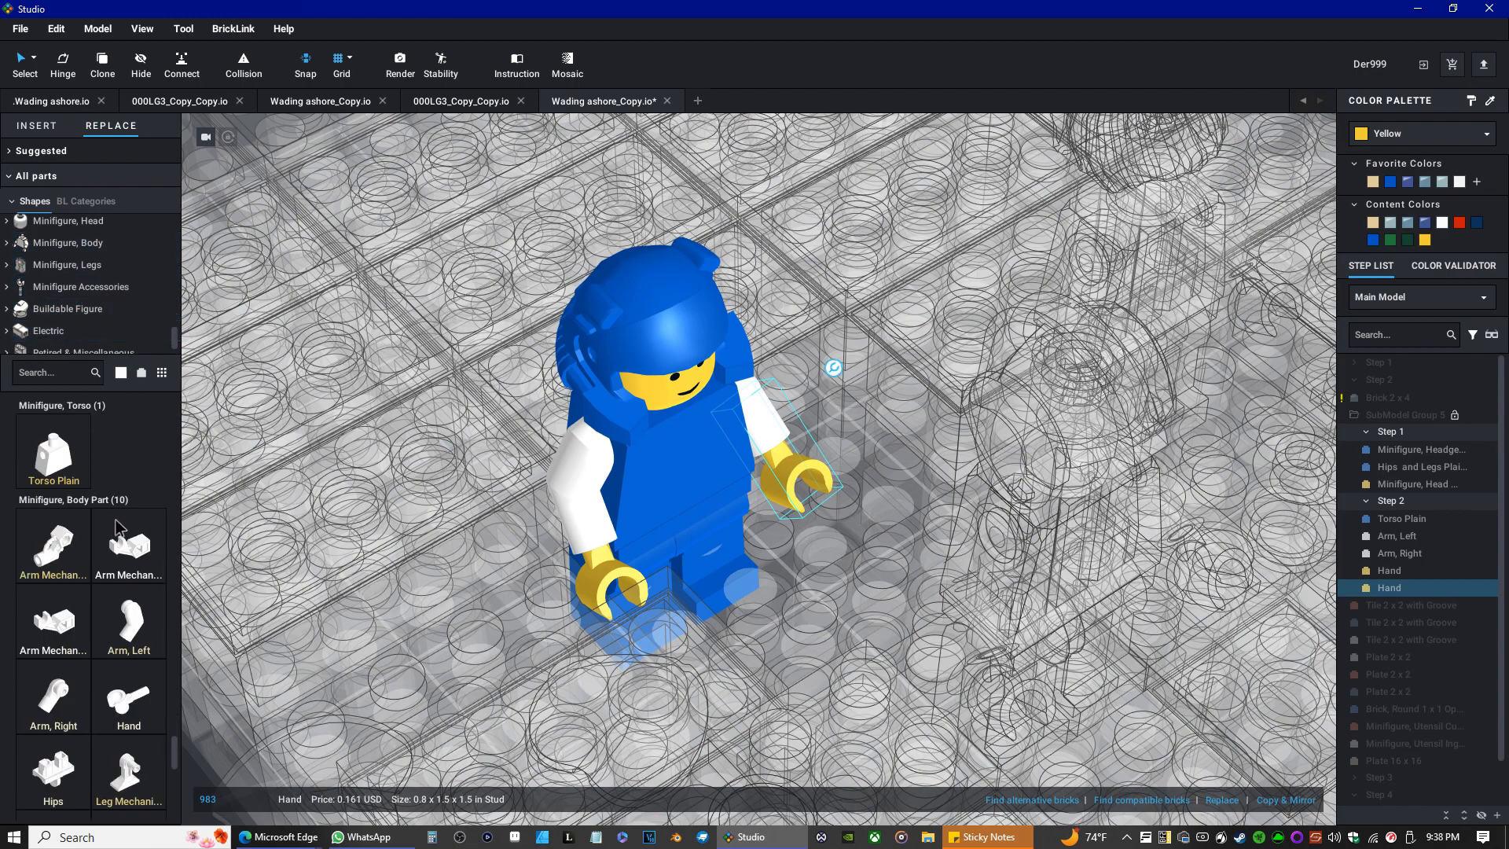
scroll(114, 518, down, 3)
scroll(110, 515, up, 1)
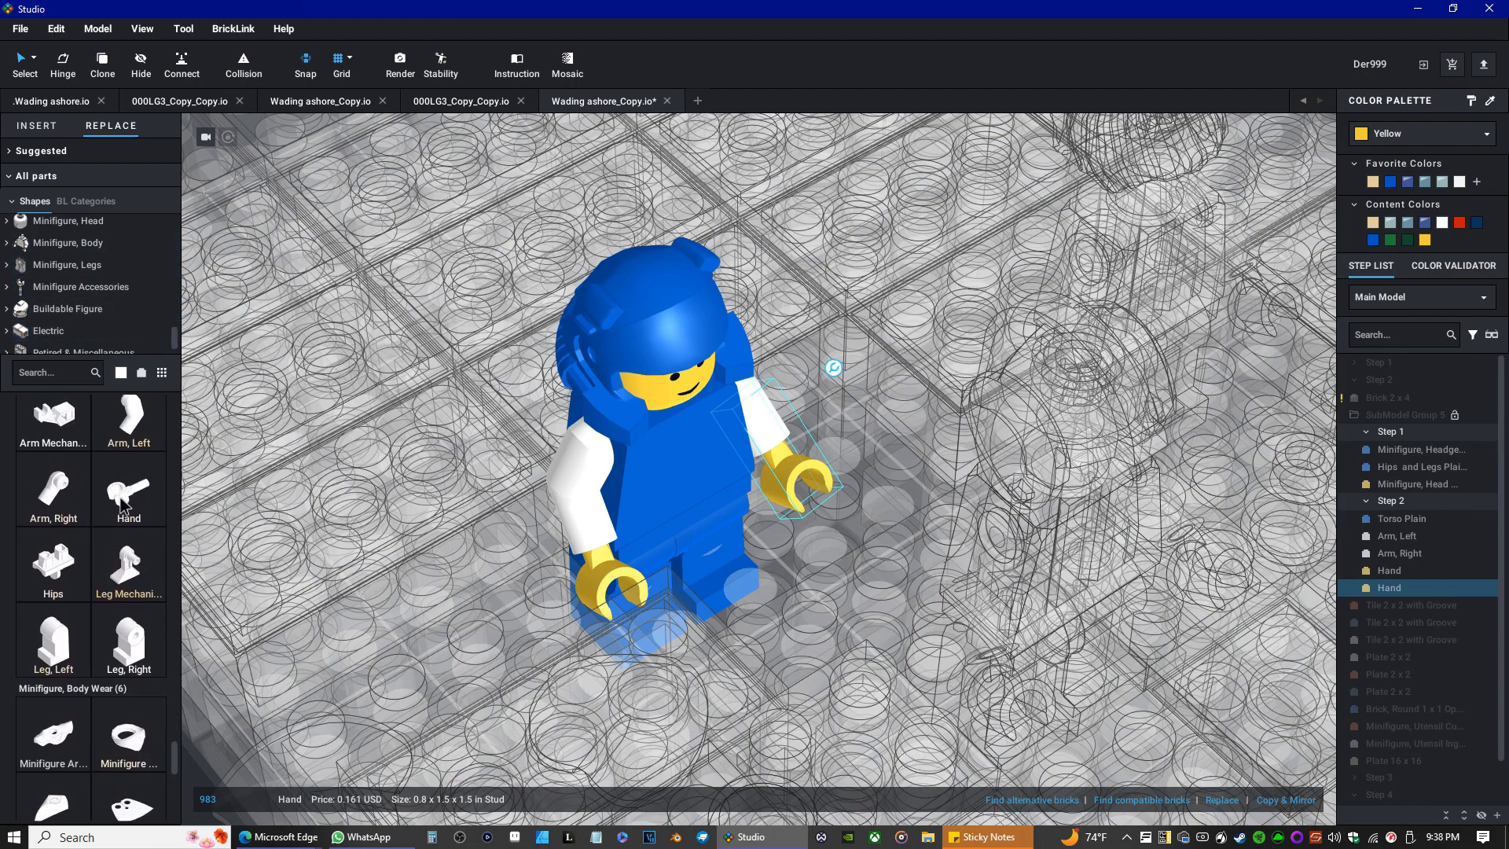
click(124, 506)
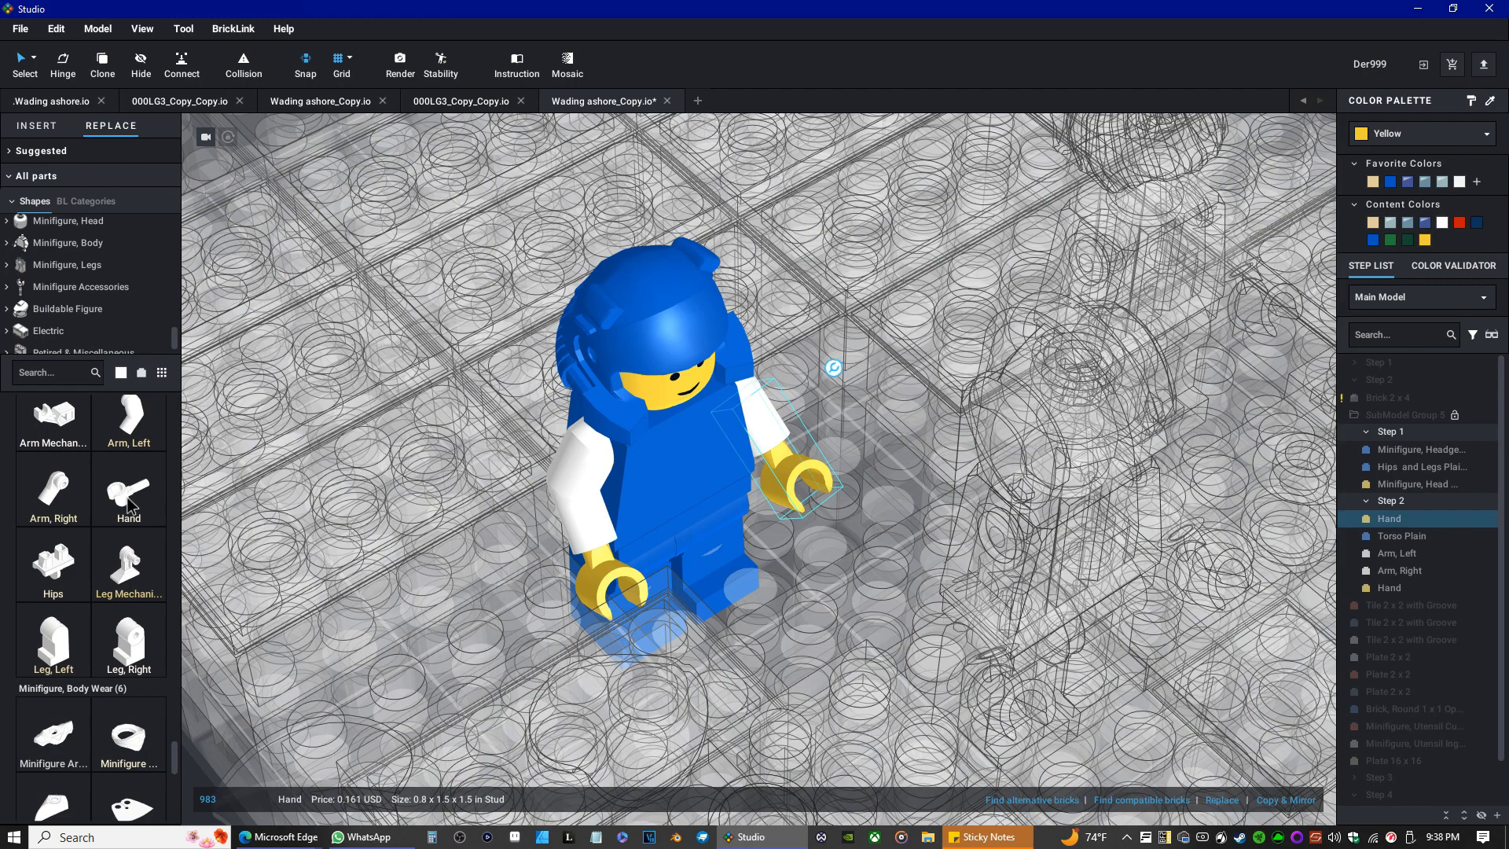
Select the torso and browse the suggested replacement parts list.
ctrl+click(1404, 537)
ctrl+click(1403, 537)
click(35, 154)
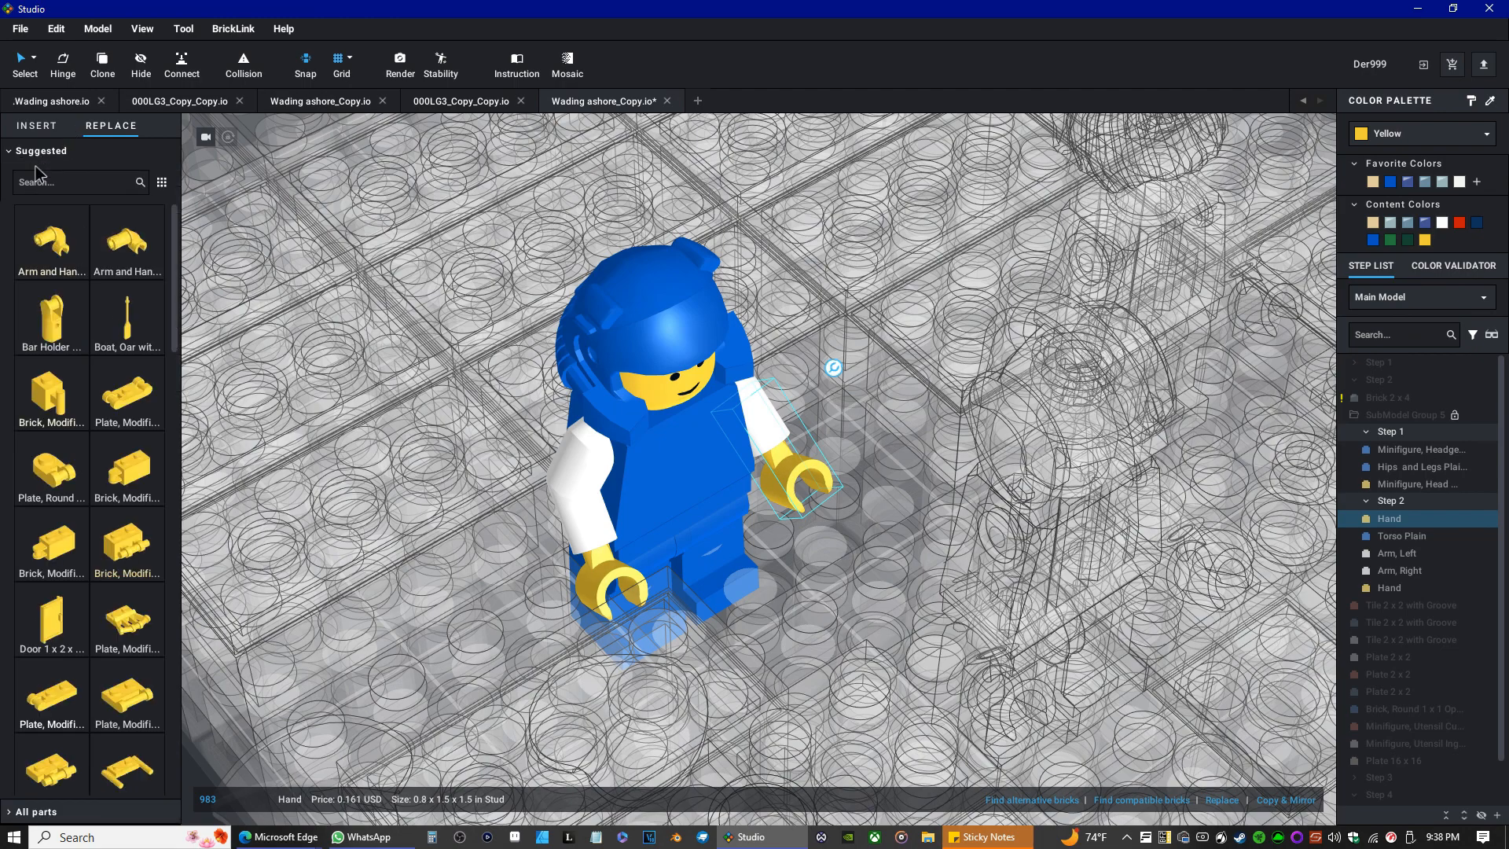
scroll(106, 346, down, 5)
scroll(110, 363, down, 3)
click(43, 151)
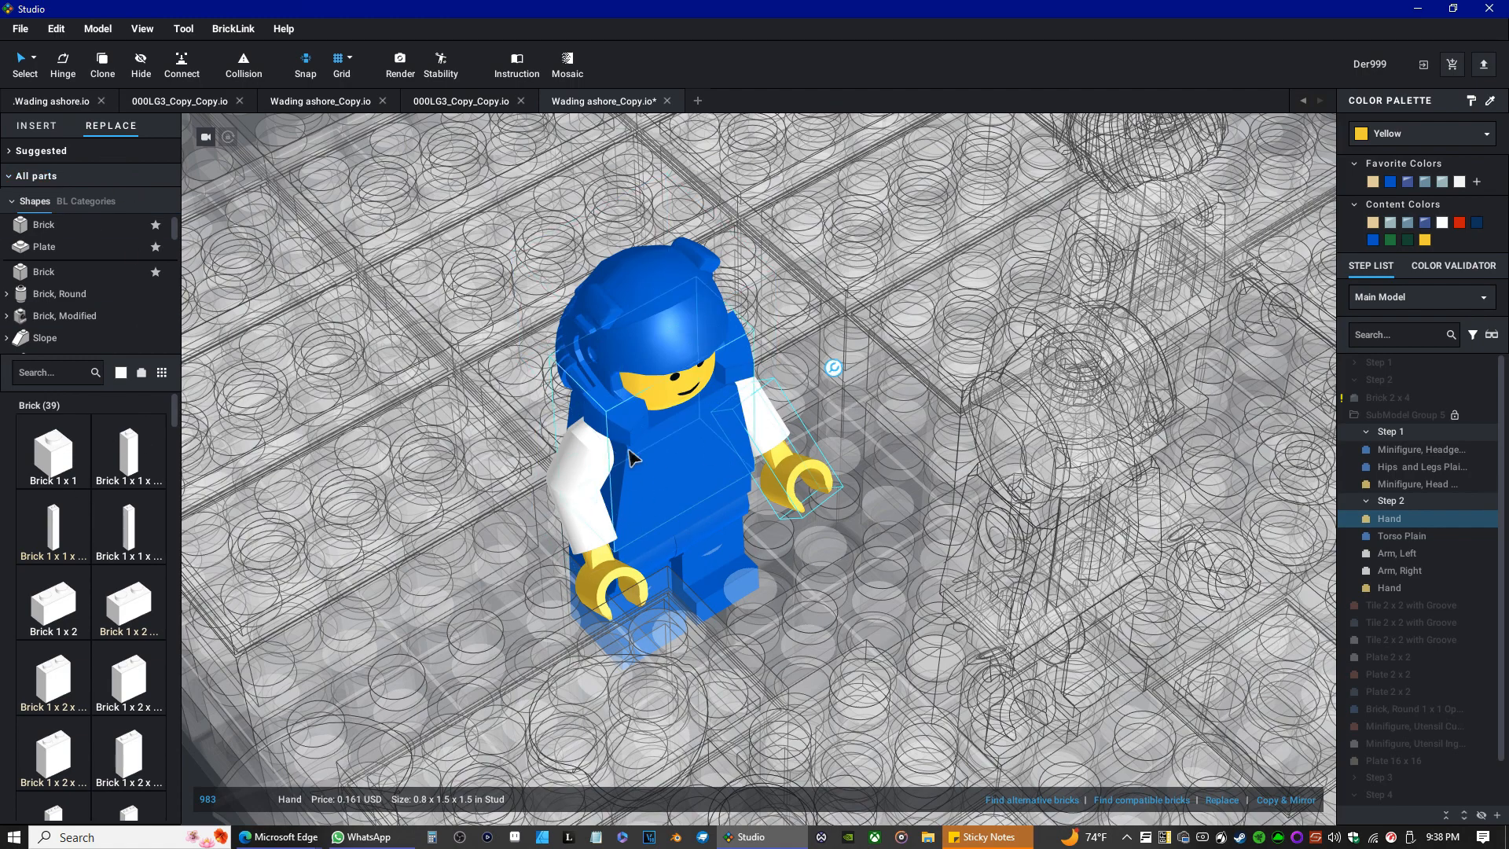
Colour both of the minifigure's hands white.
click(1443, 223)
click(617, 589)
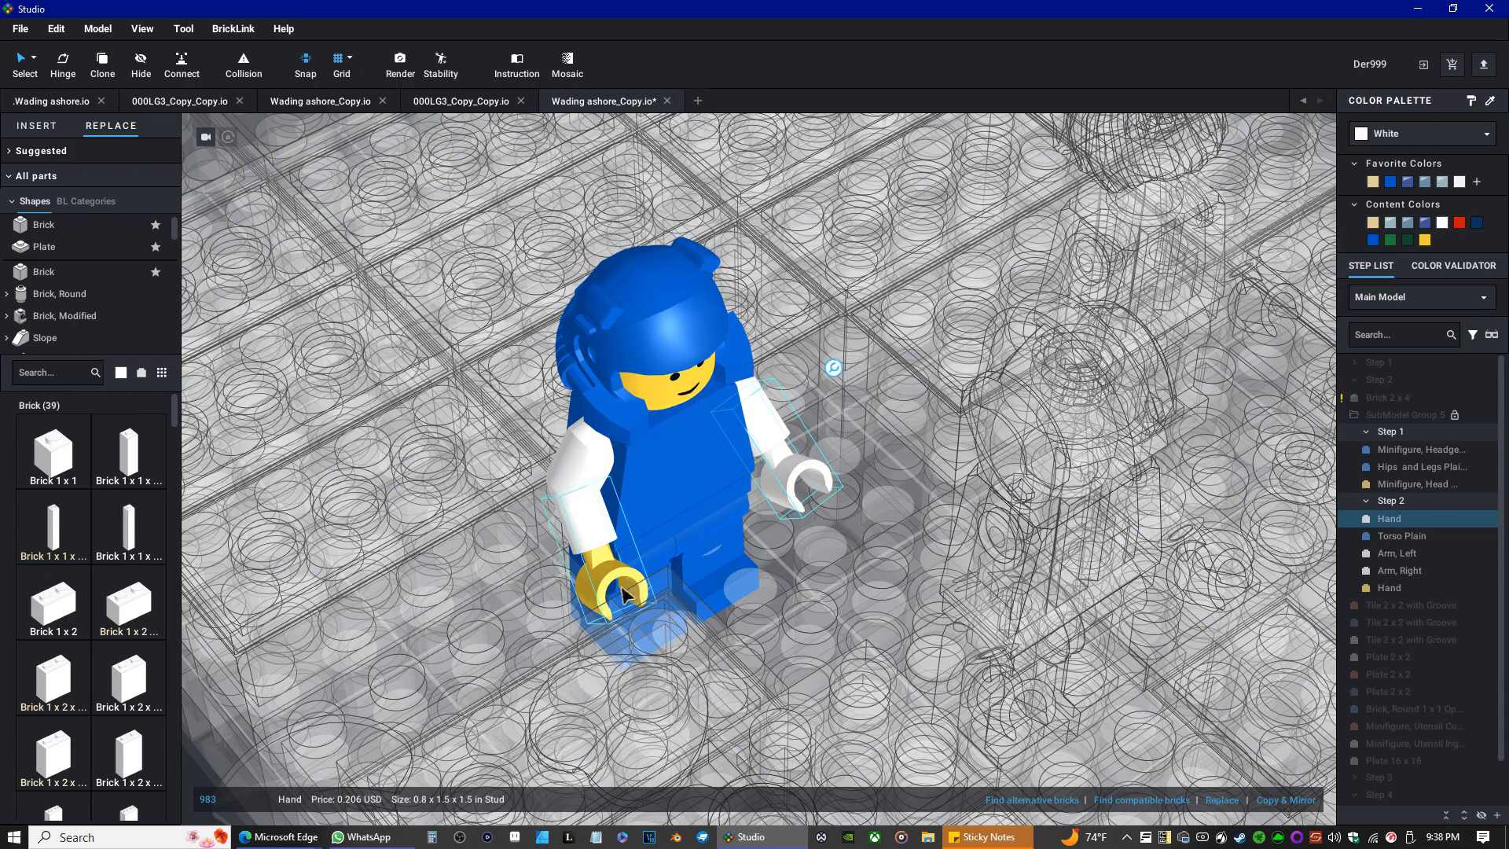
click(1443, 223)
mouse_move(681, 610)
right_down()
mouse_move(637, 560)
mouse_move(665, 584)
mouse_move(613, 585)
mouse_move(672, 588)
right_up()
Select the minifigure's head and replace it with a suggested printed face.
click(674, 282)
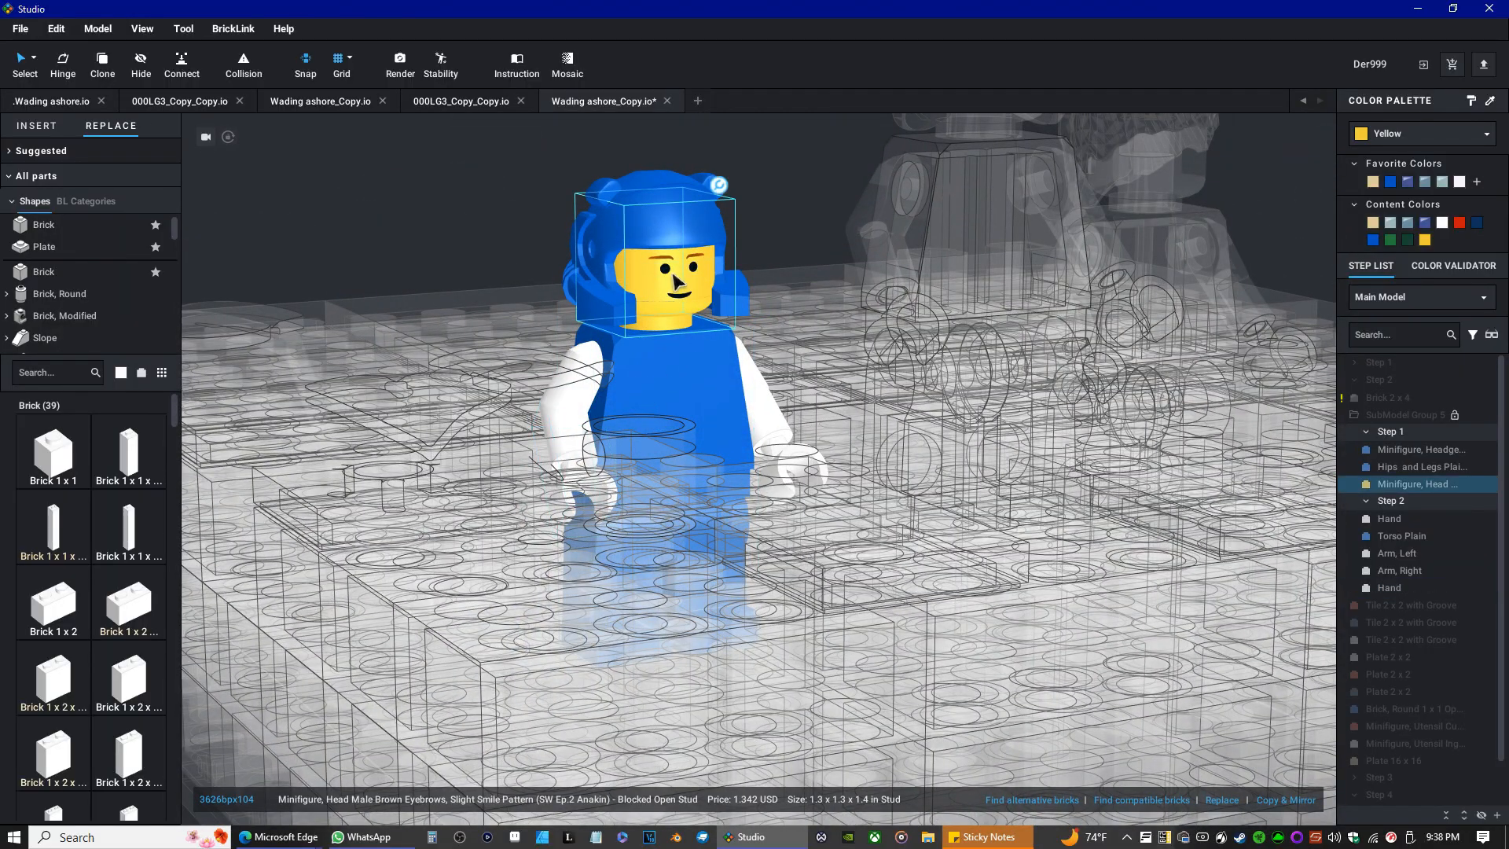
click(48, 153)
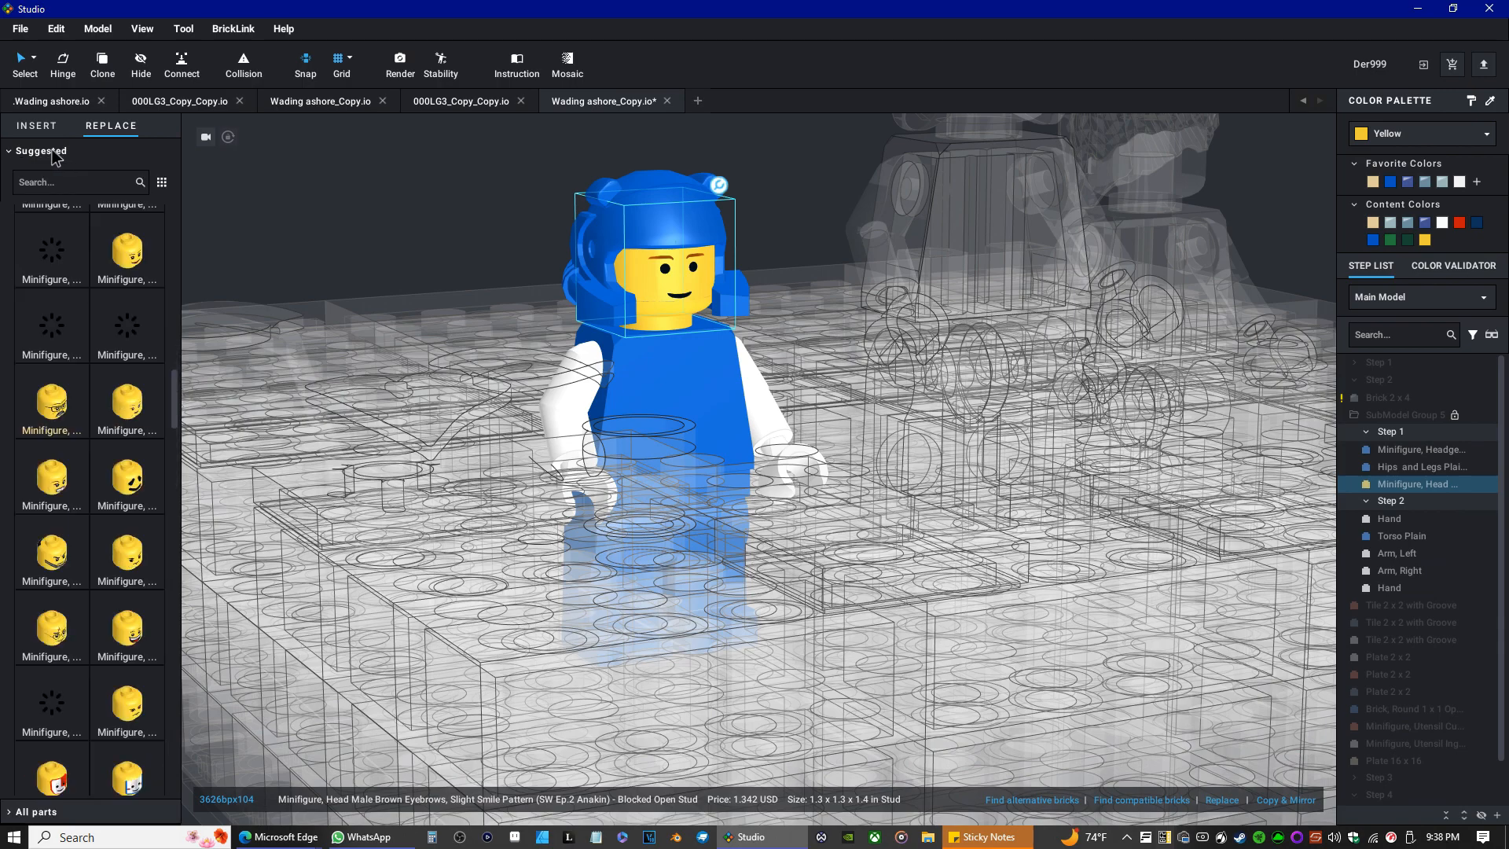
click(69, 257)
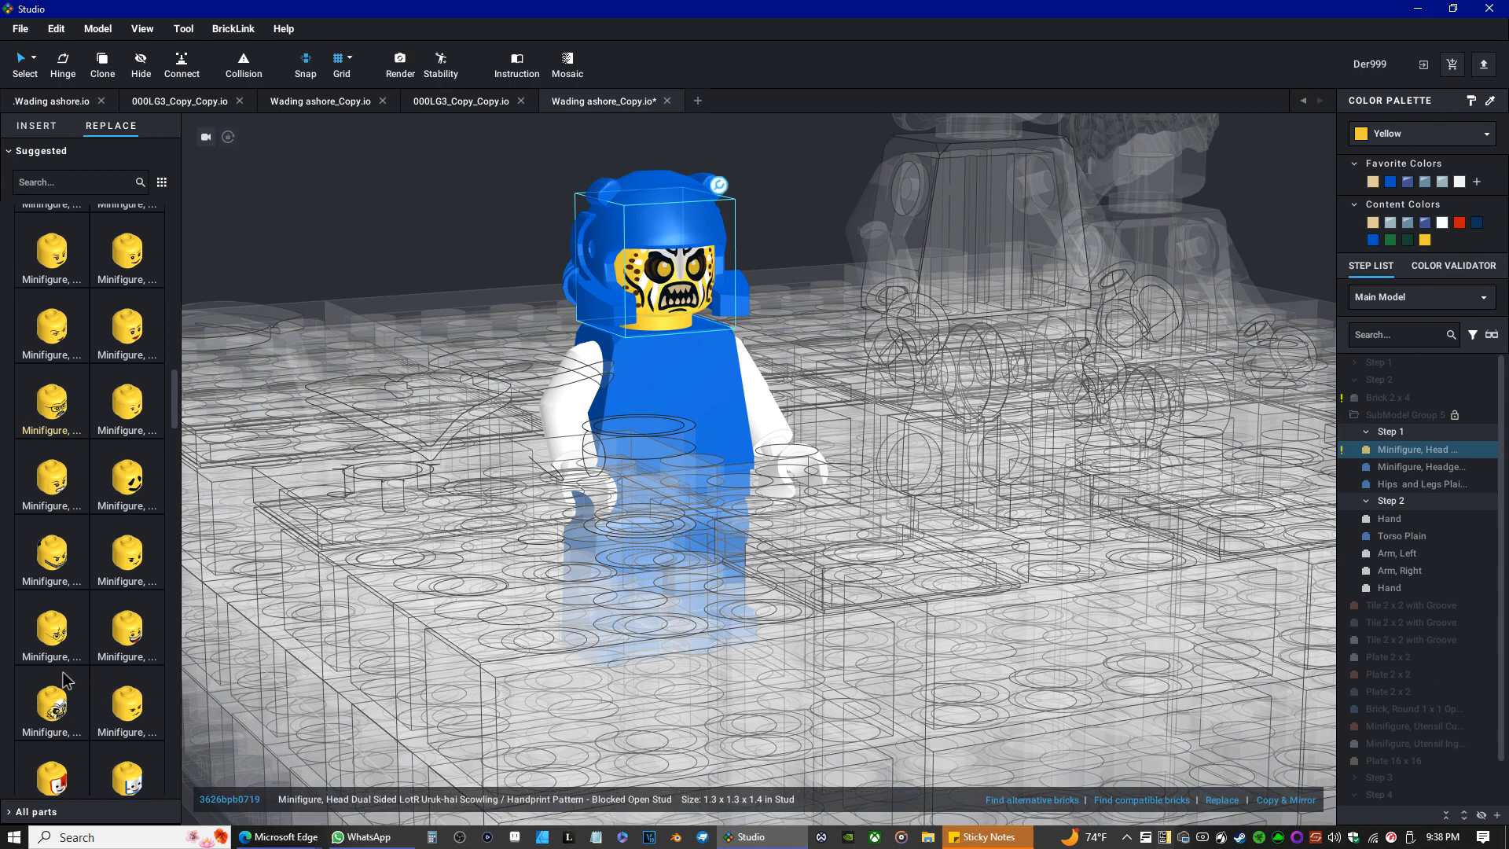
Swap the head for the face with rectangular glasses, thin brown eyebrows and a smile.
scroll(95, 751, down, 5)
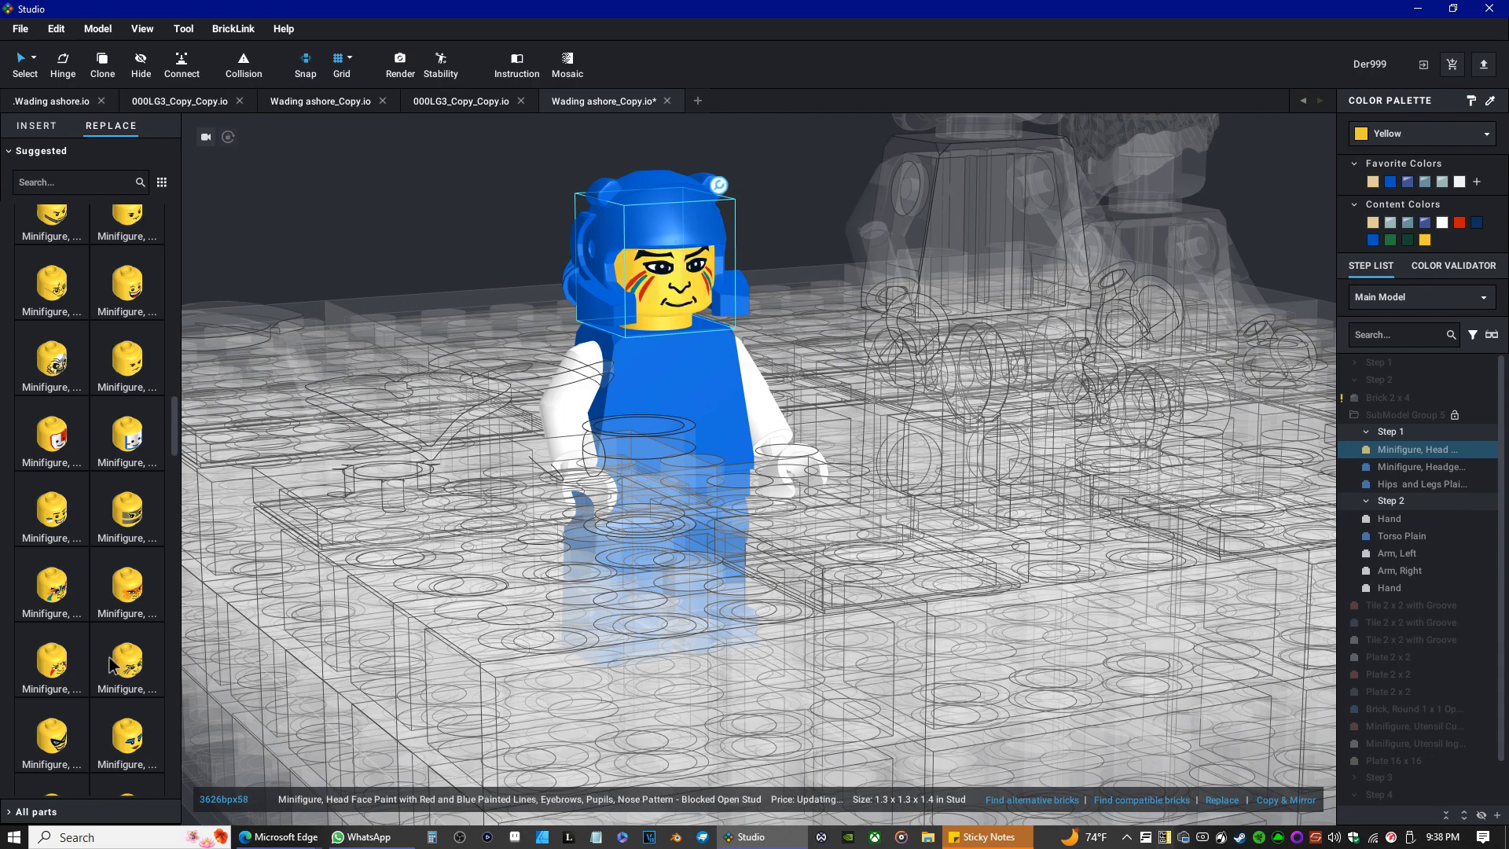
scroll(122, 715, down, 1)
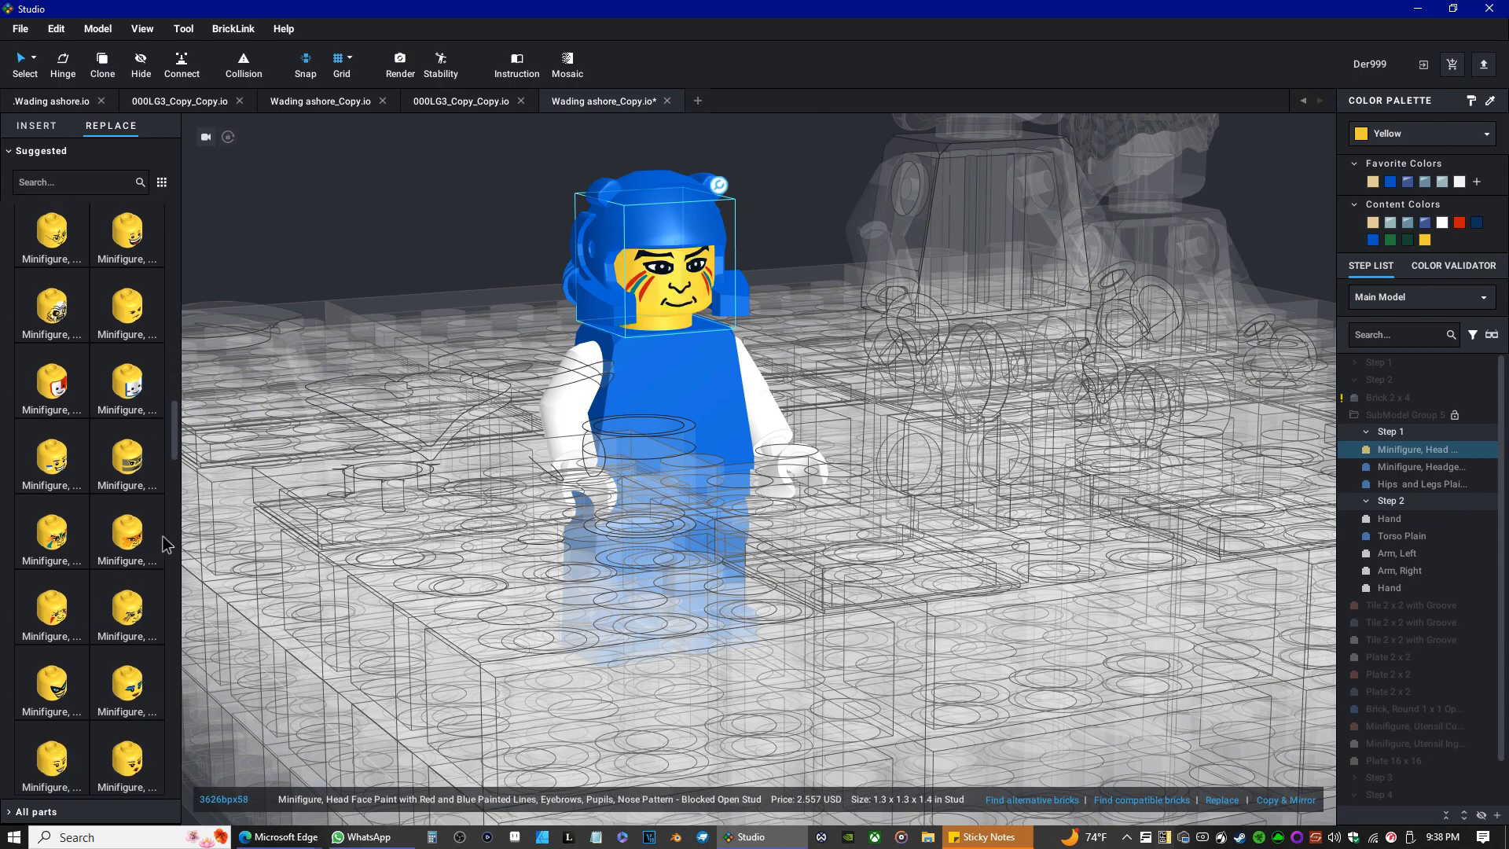
scroll(130, 708, down, 2)
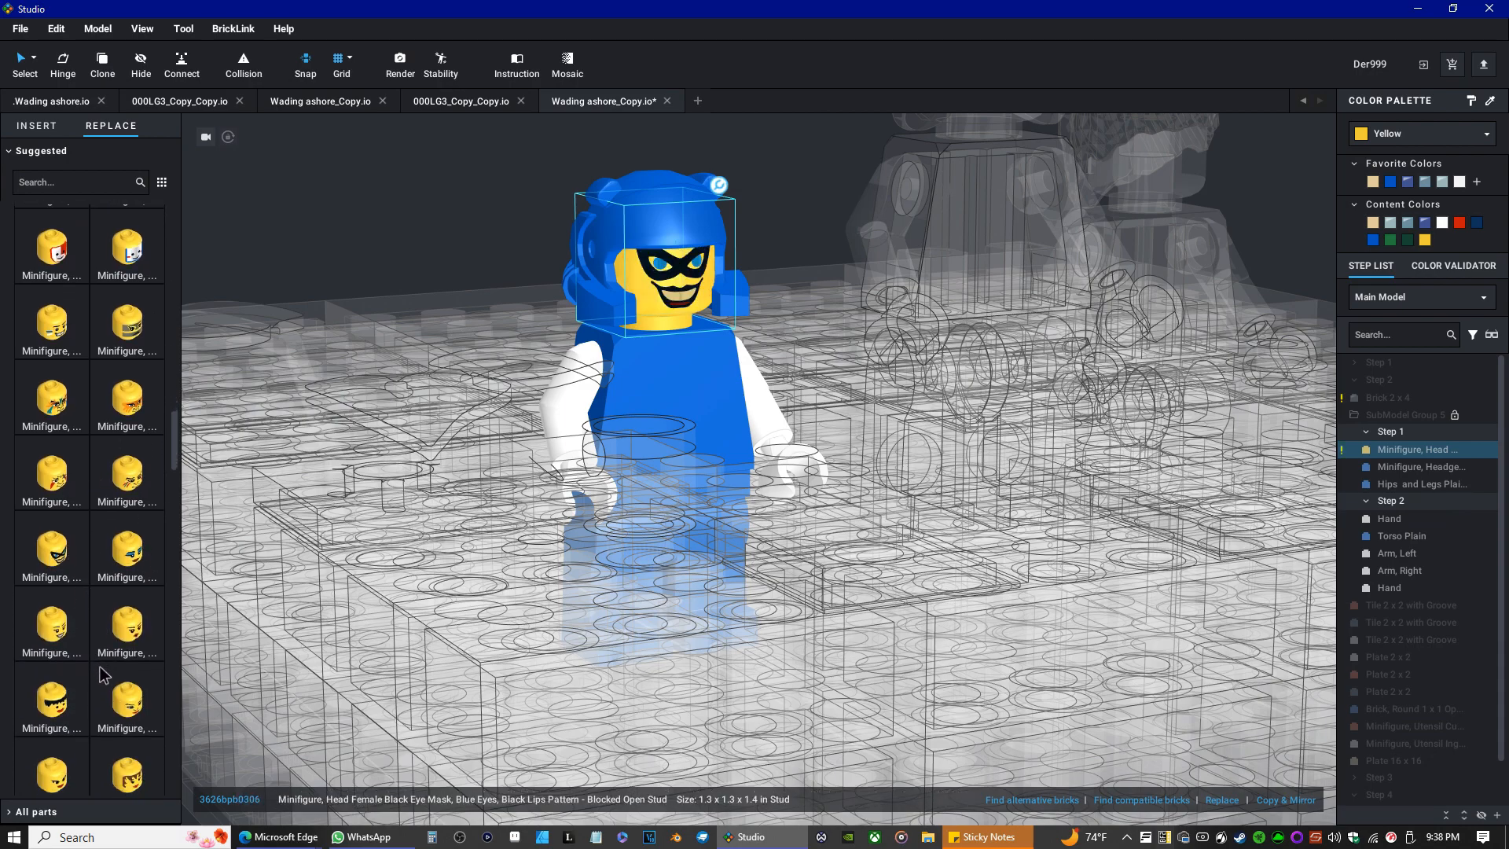
scroll(125, 731, down, 4)
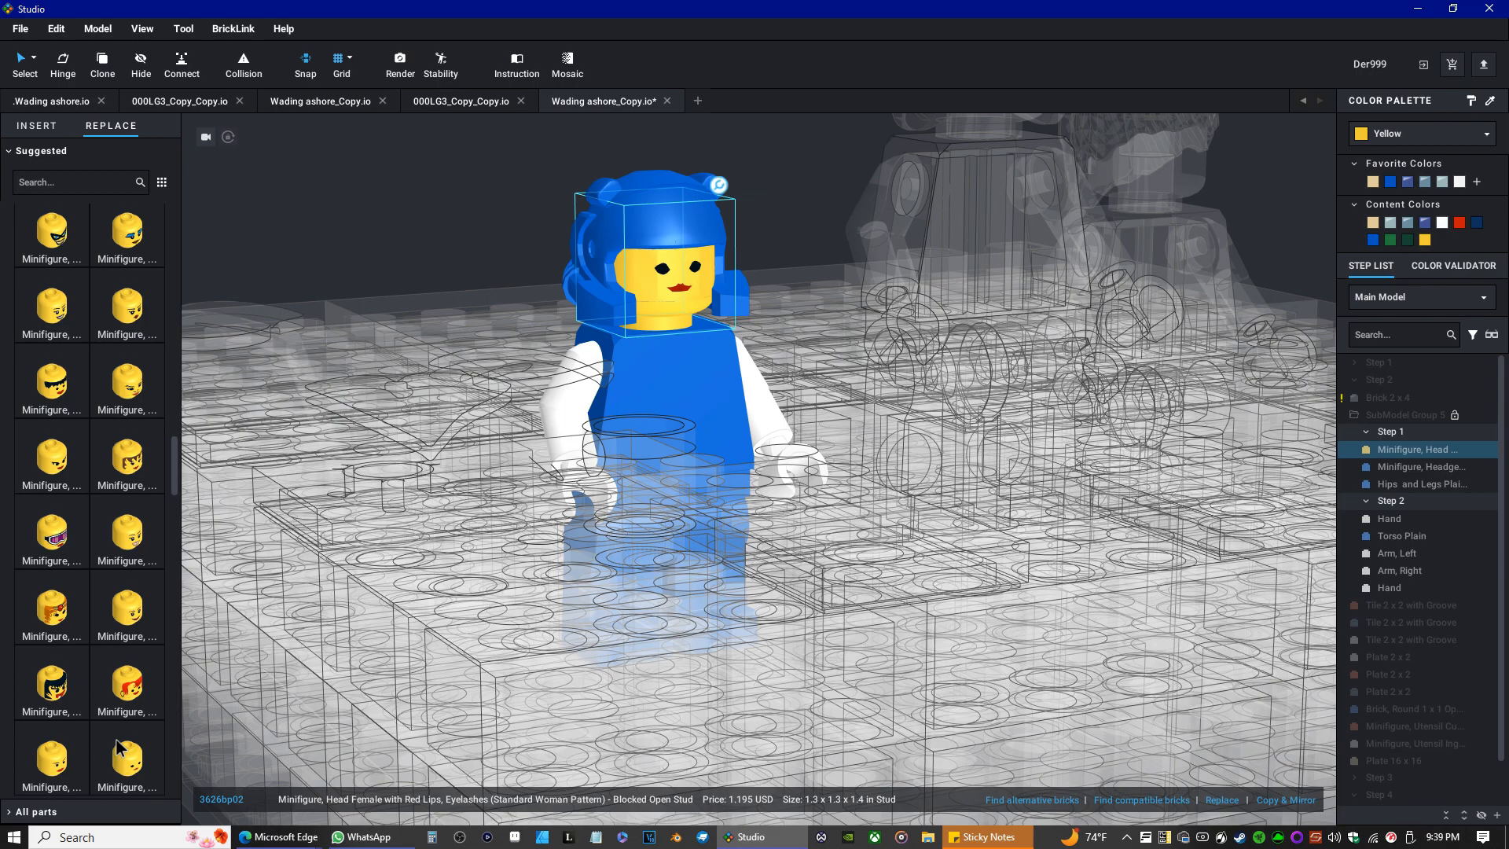
scroll(113, 705, down, 1)
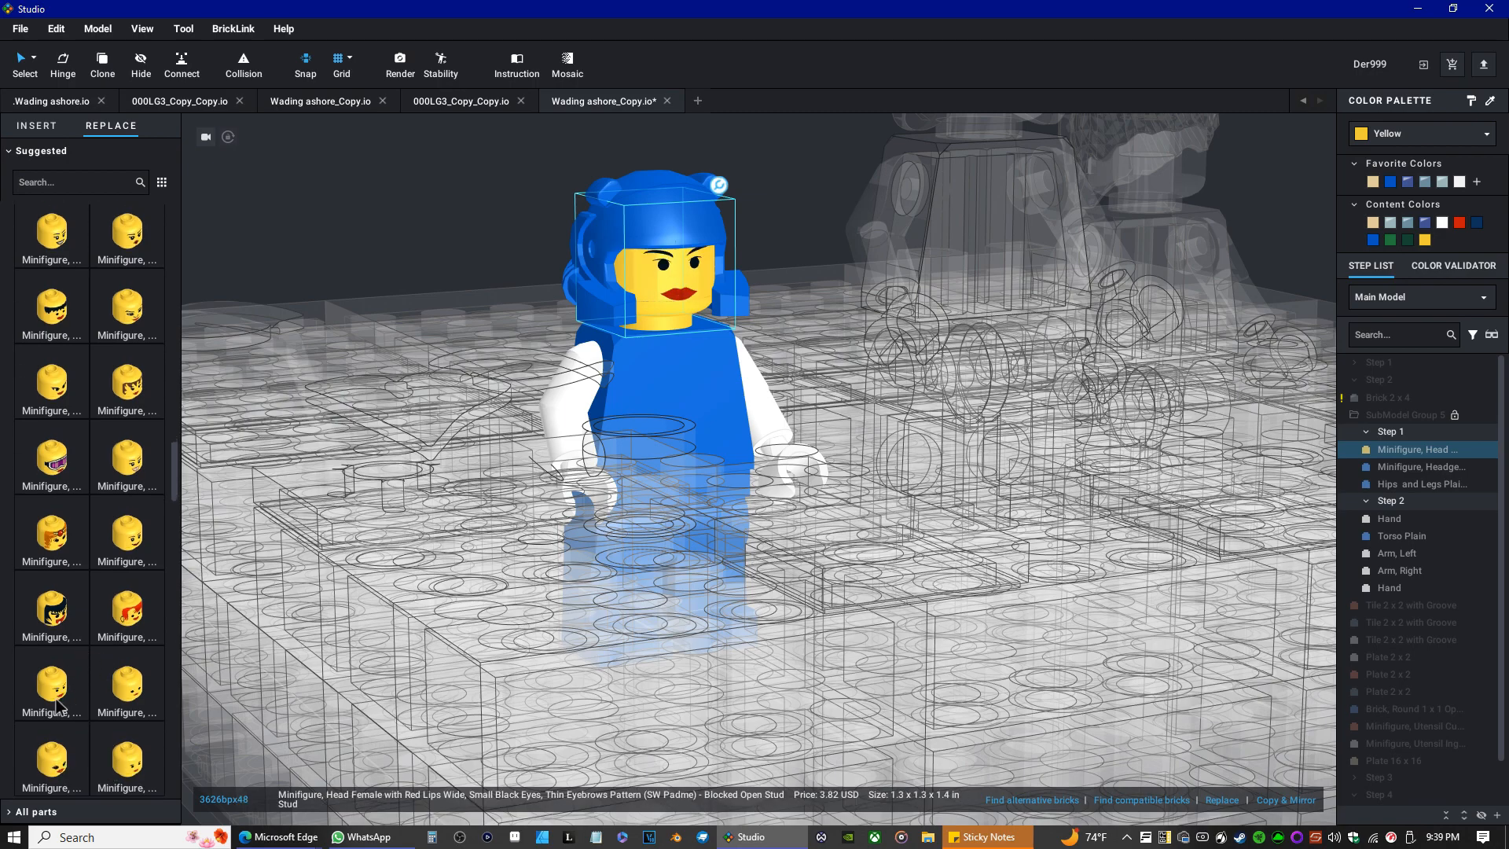
scroll(112, 639, down, 3)
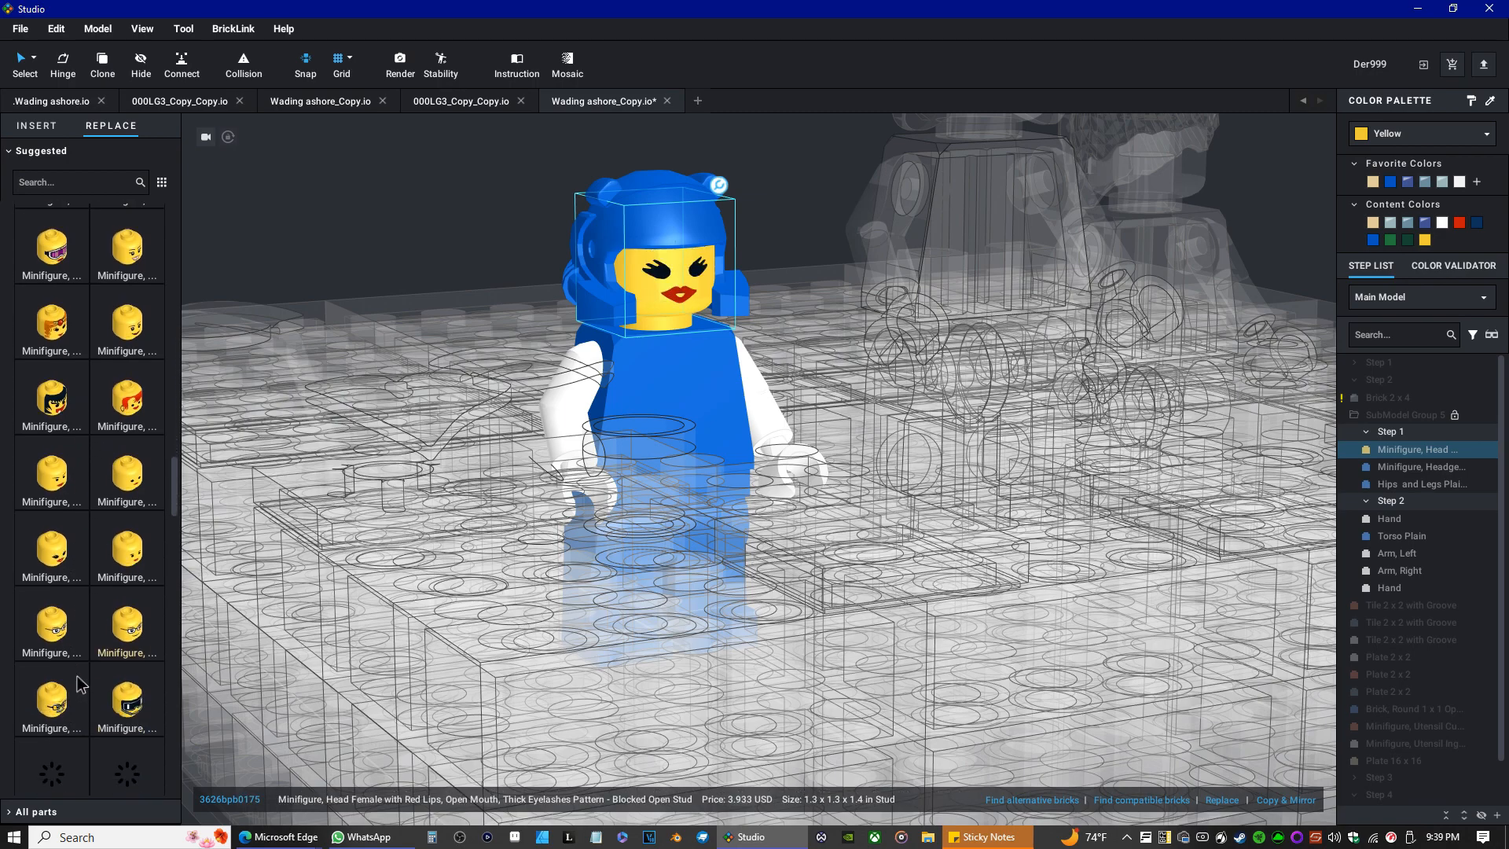
click(113, 639)
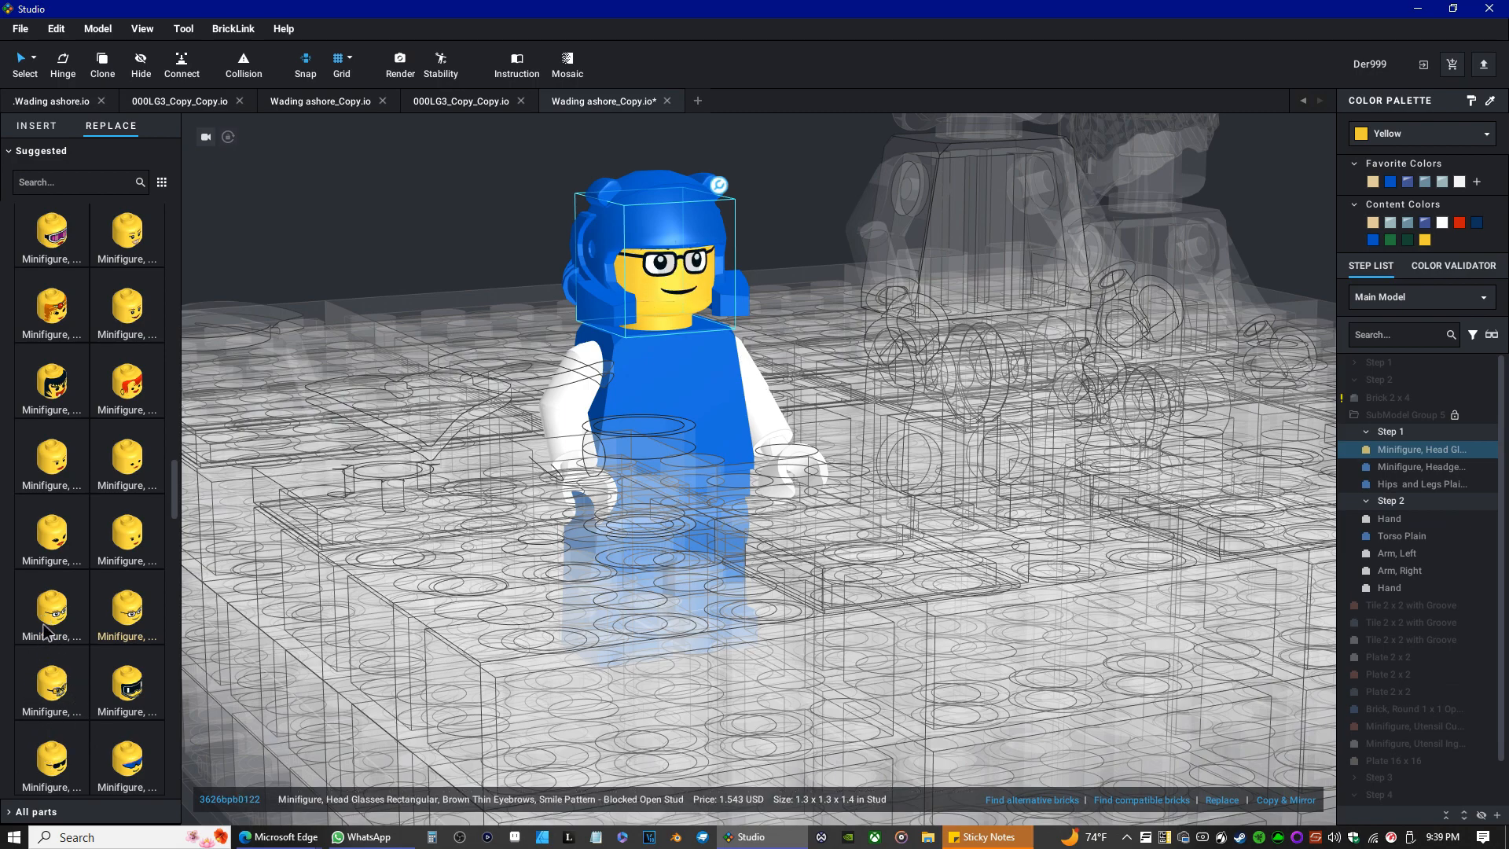
Scroll through the suggested minifigure heads to compare face prints.
scroll(48, 621, down, 5)
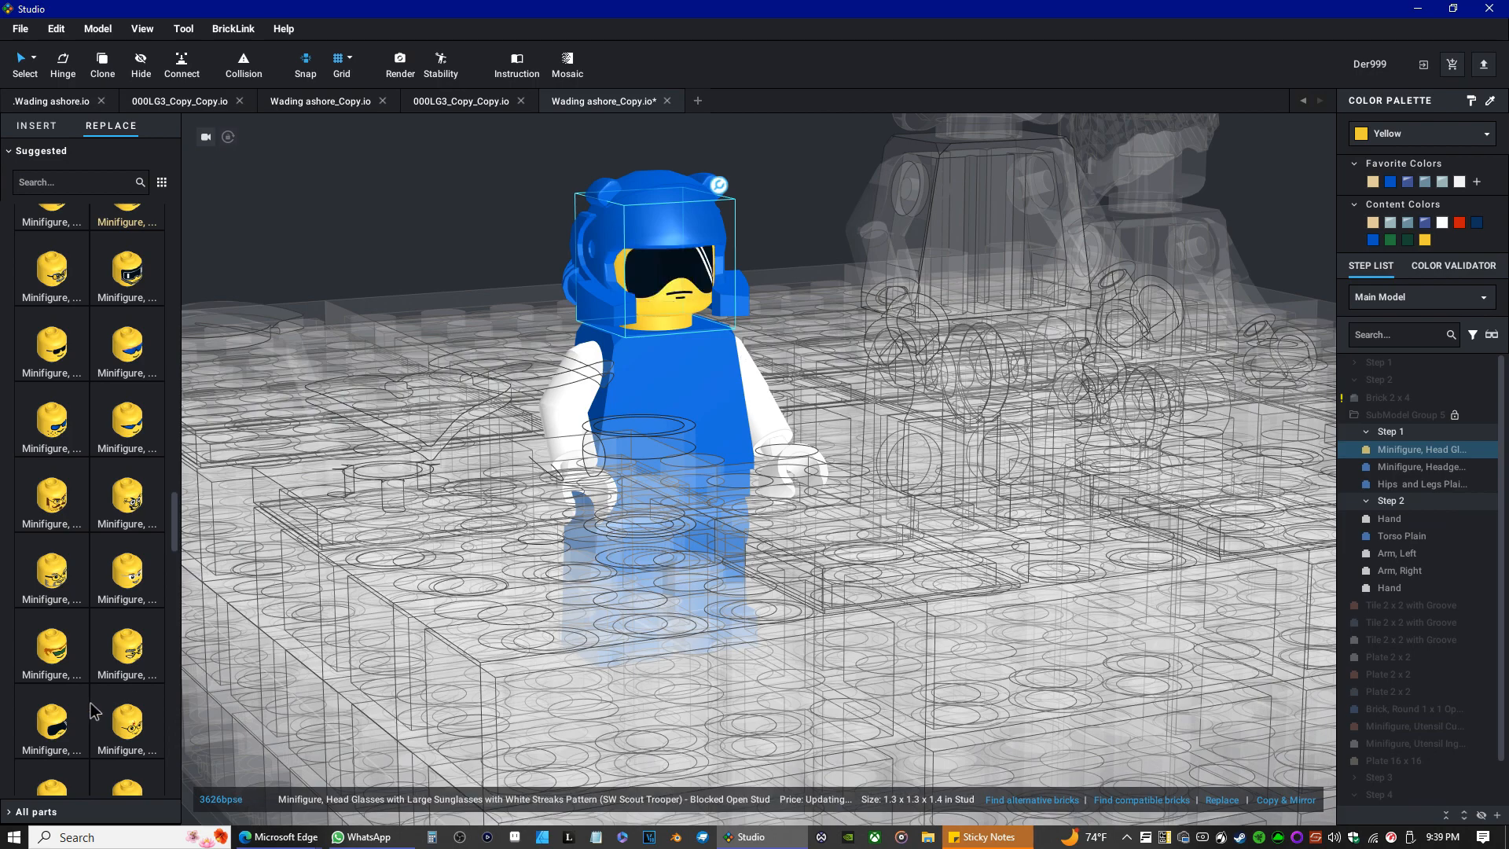
scroll(55, 747, down, 3)
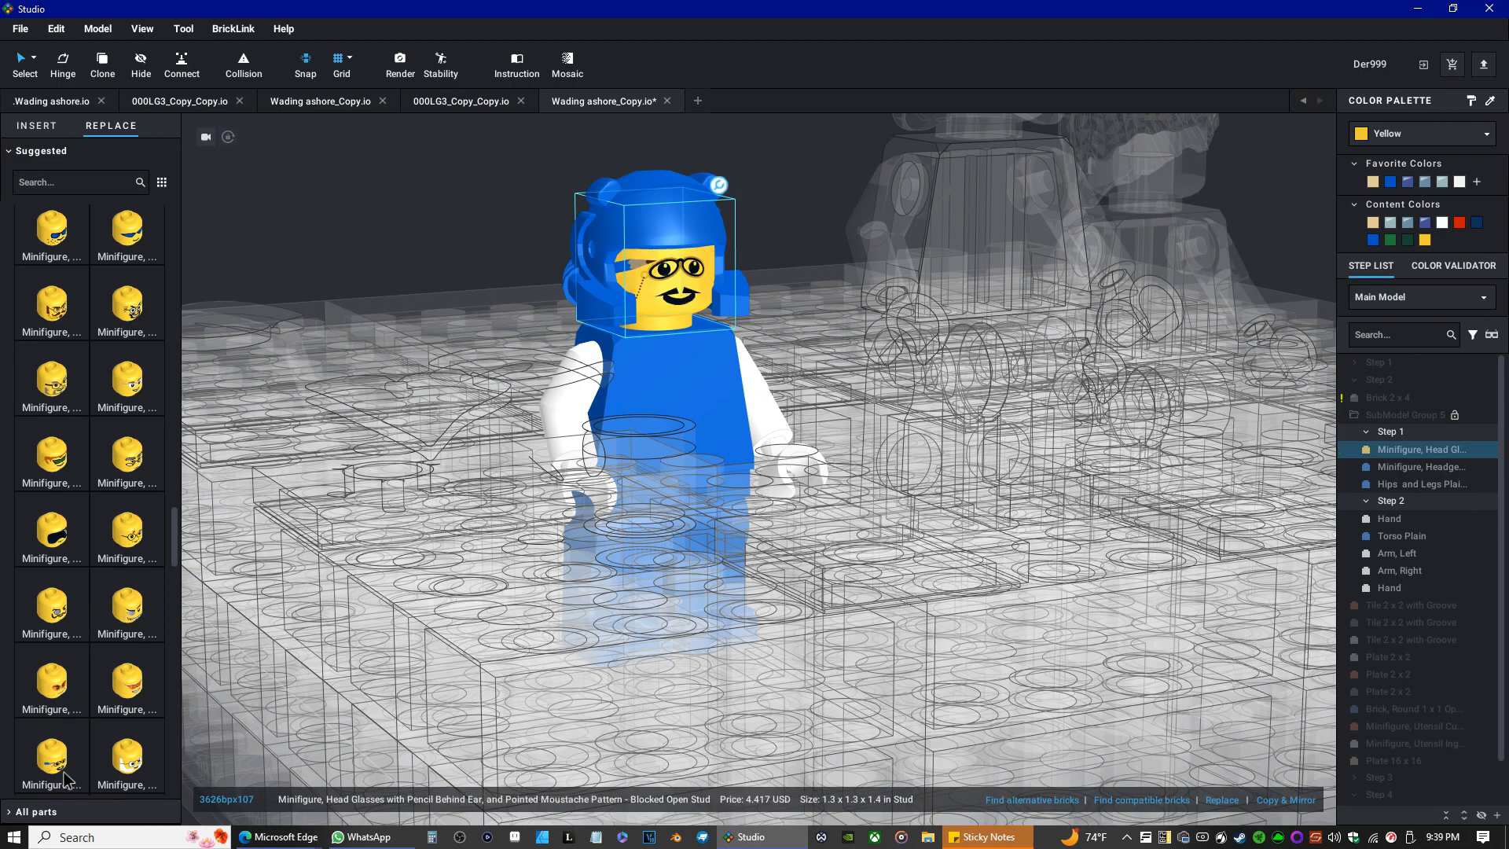
scroll(55, 751, down, 2)
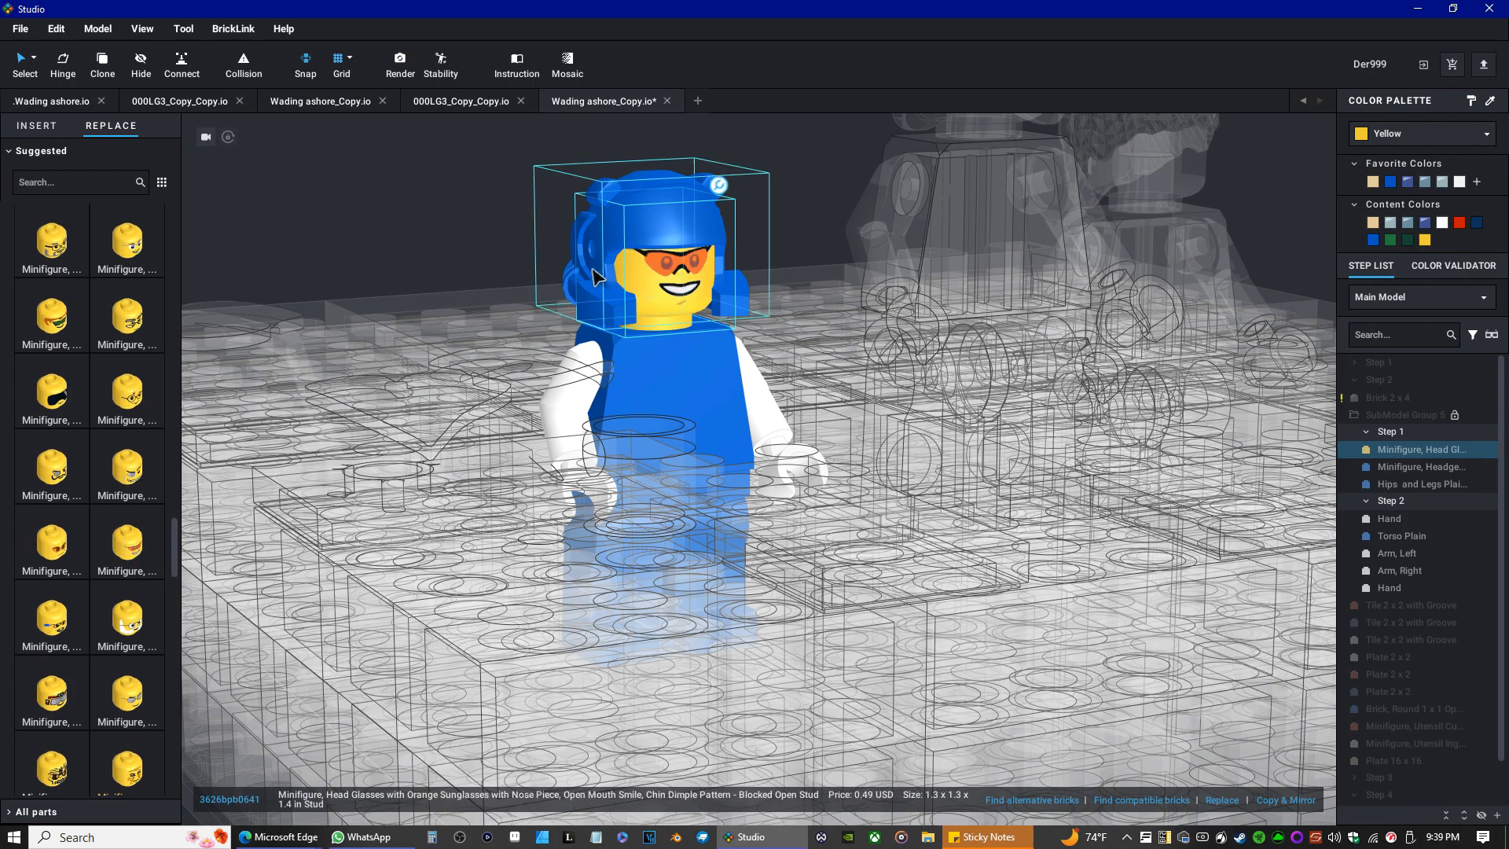
scroll(73, 541, down, 3)
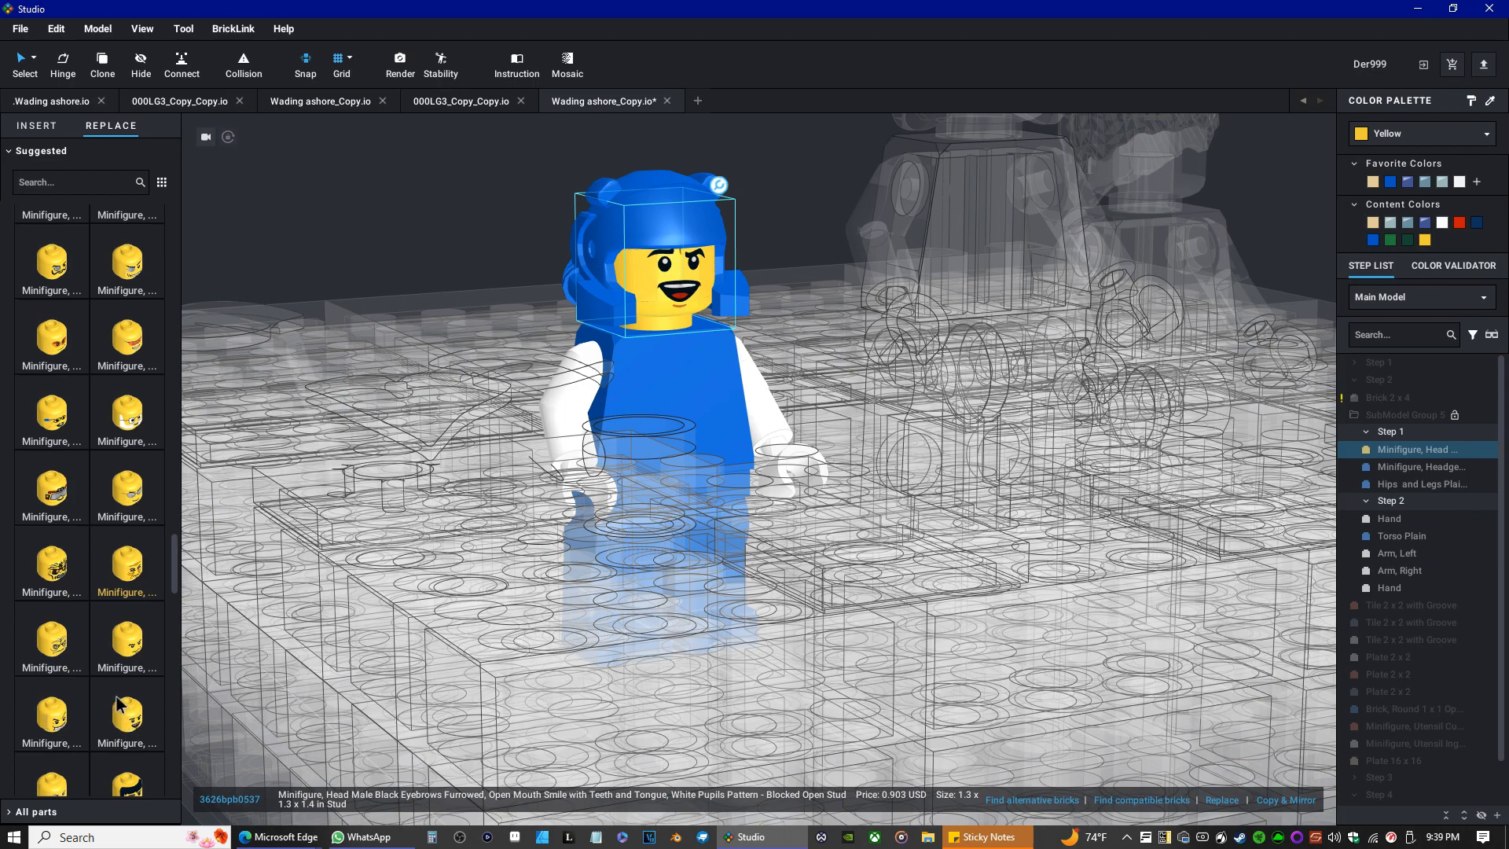
scroll(118, 705, down, 5)
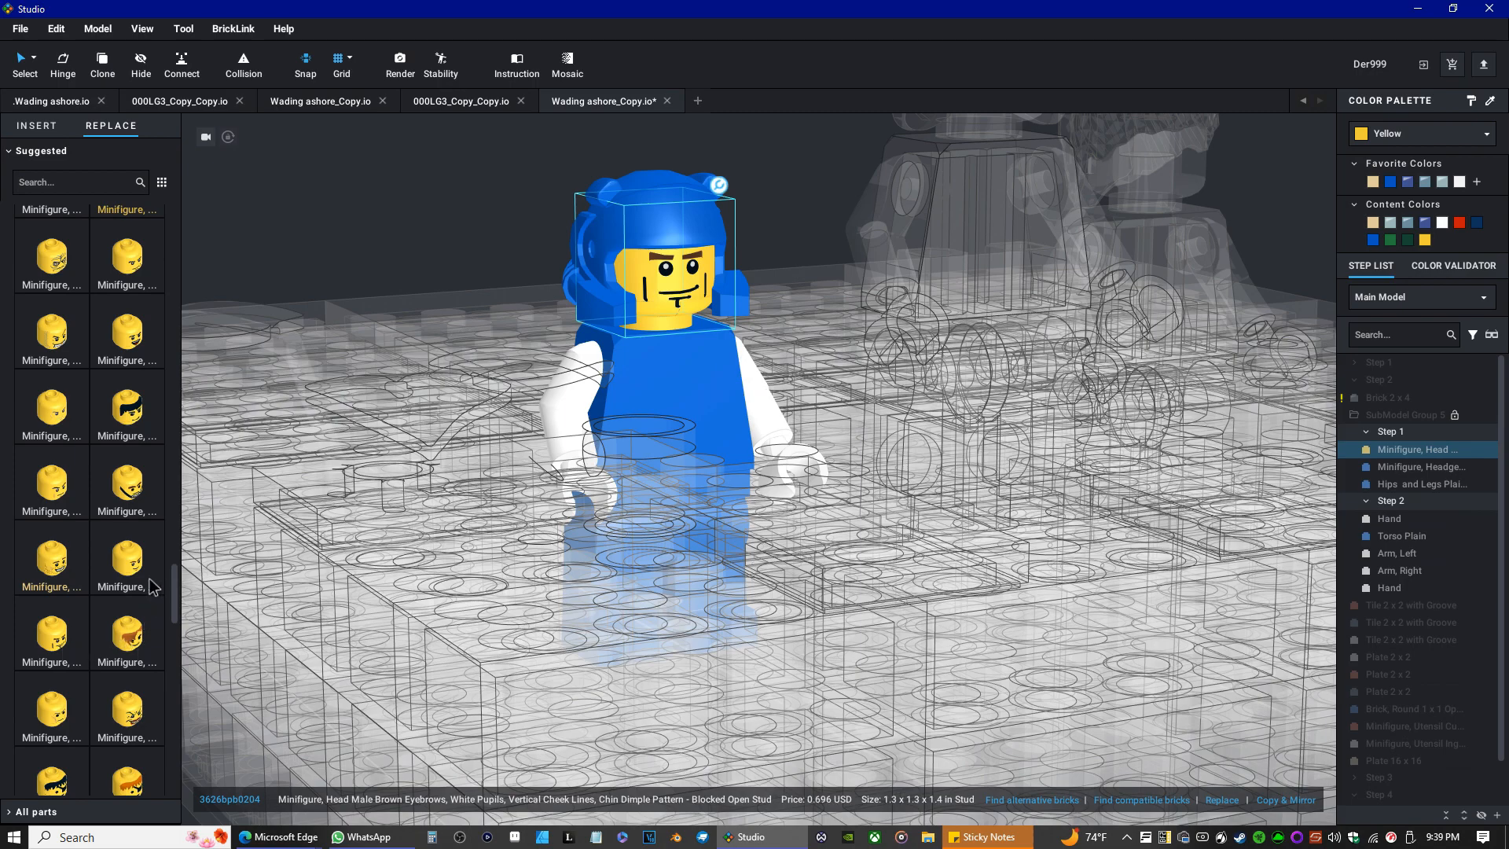
scroll(147, 582, down, 4)
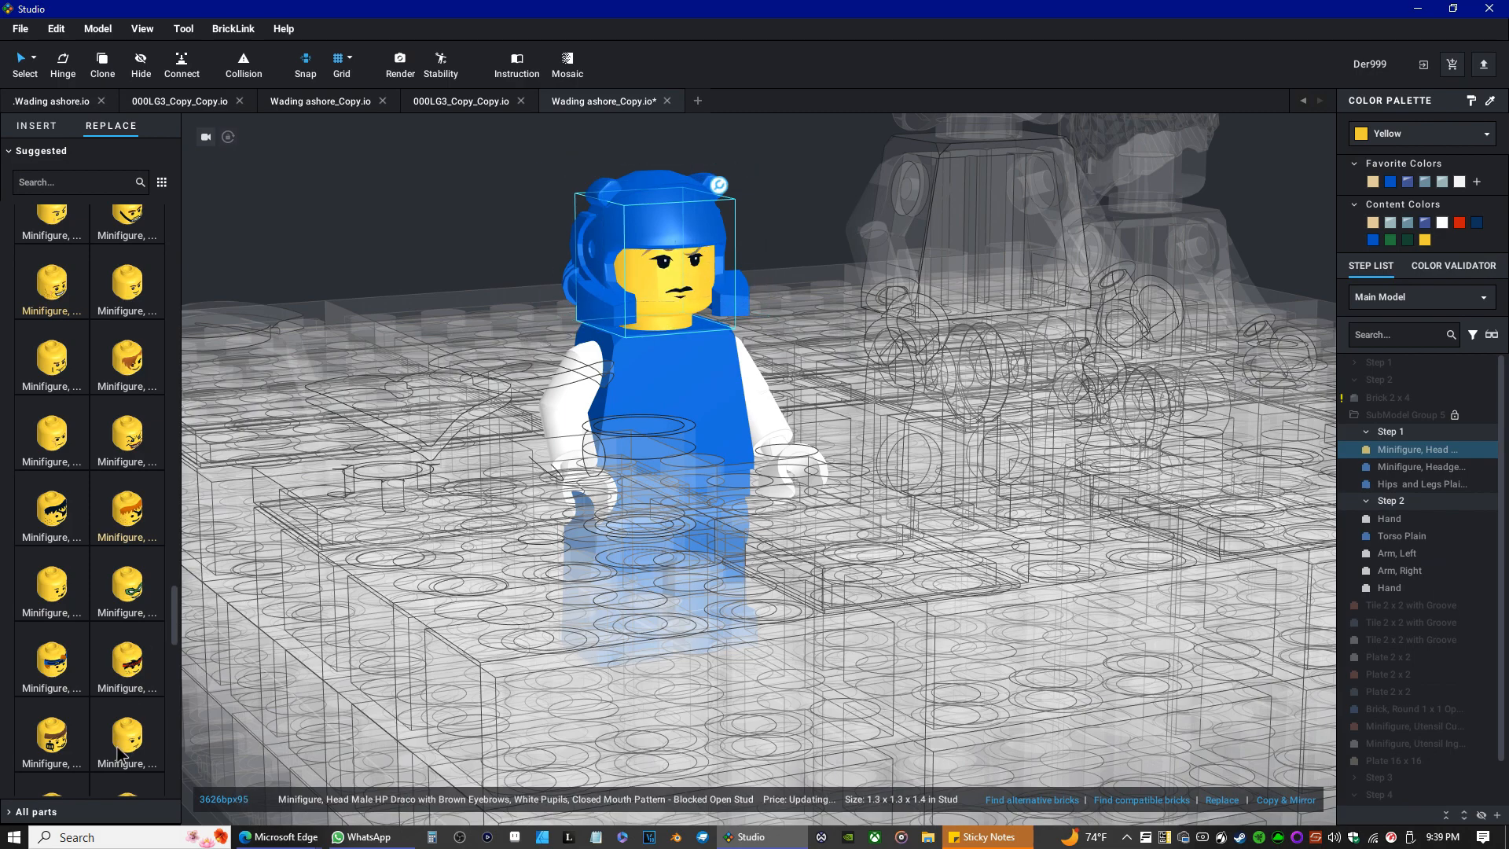
scroll(131, 744, down, 3)
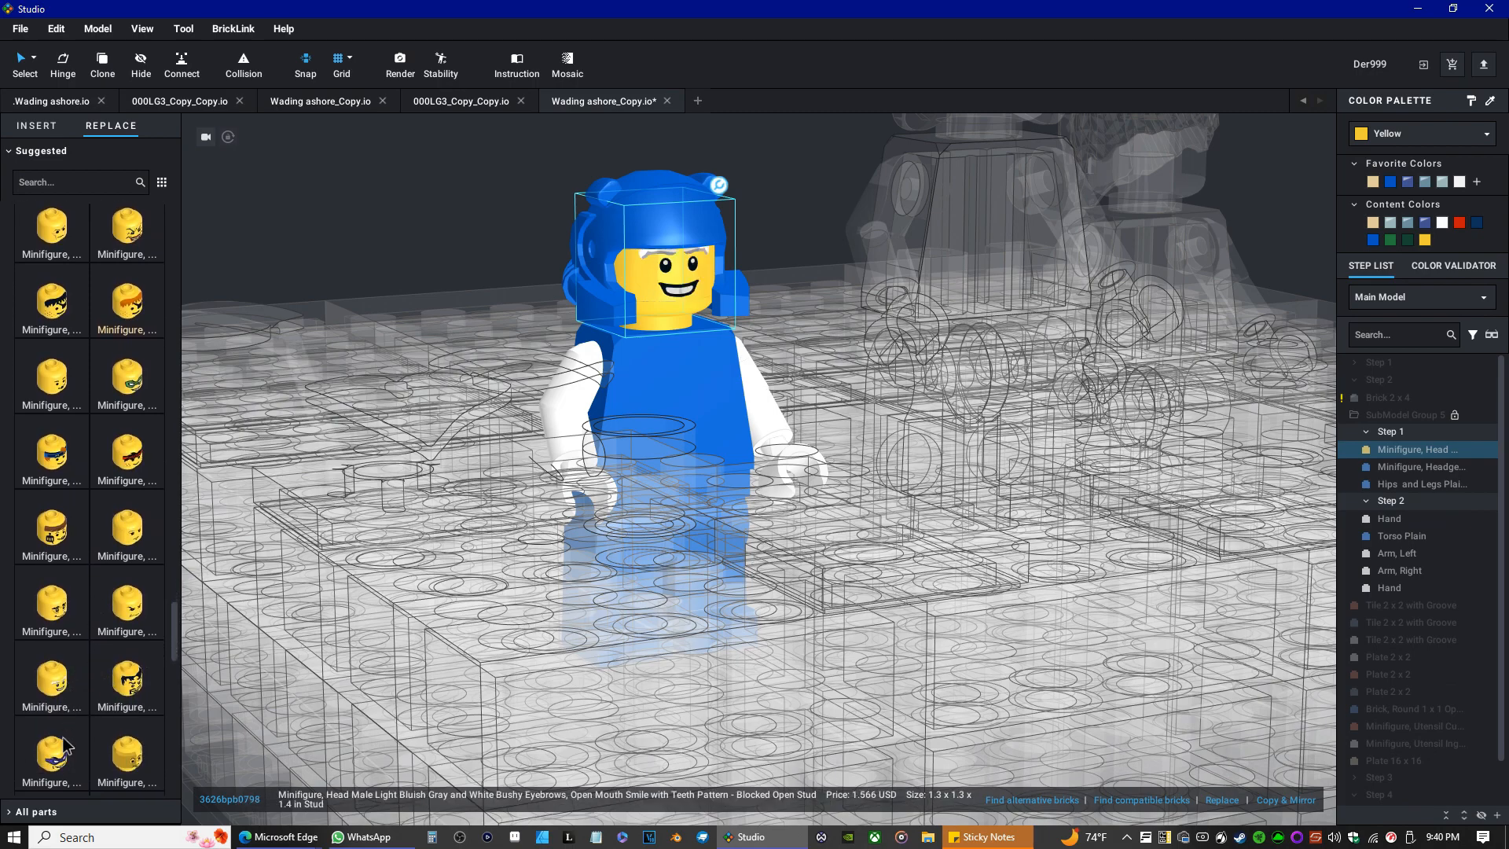
scroll(137, 712, down, 1)
scroll(138, 715, down, 2)
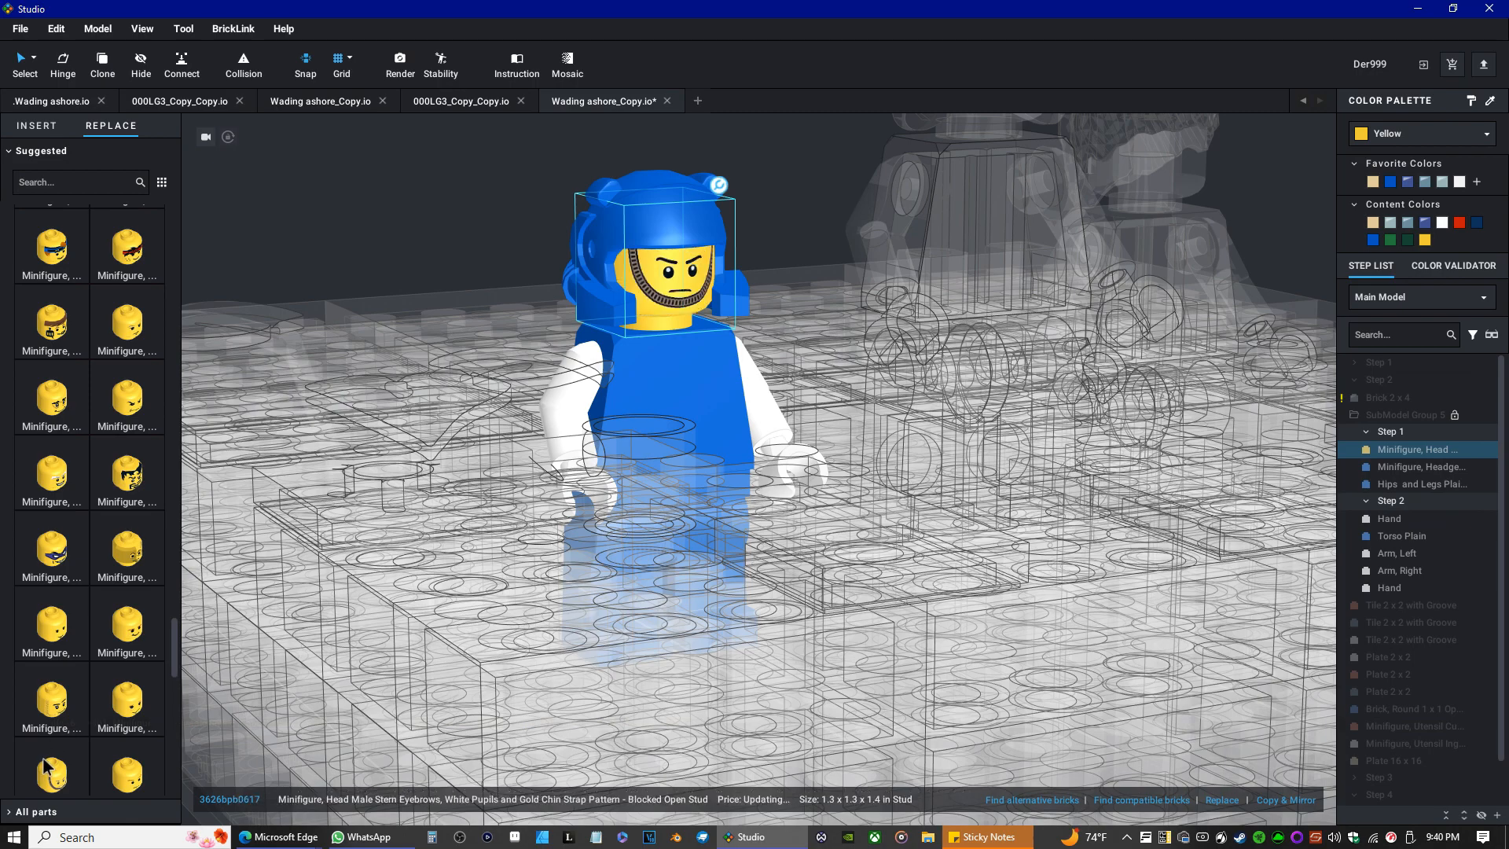
scroll(47, 757, down, 1)
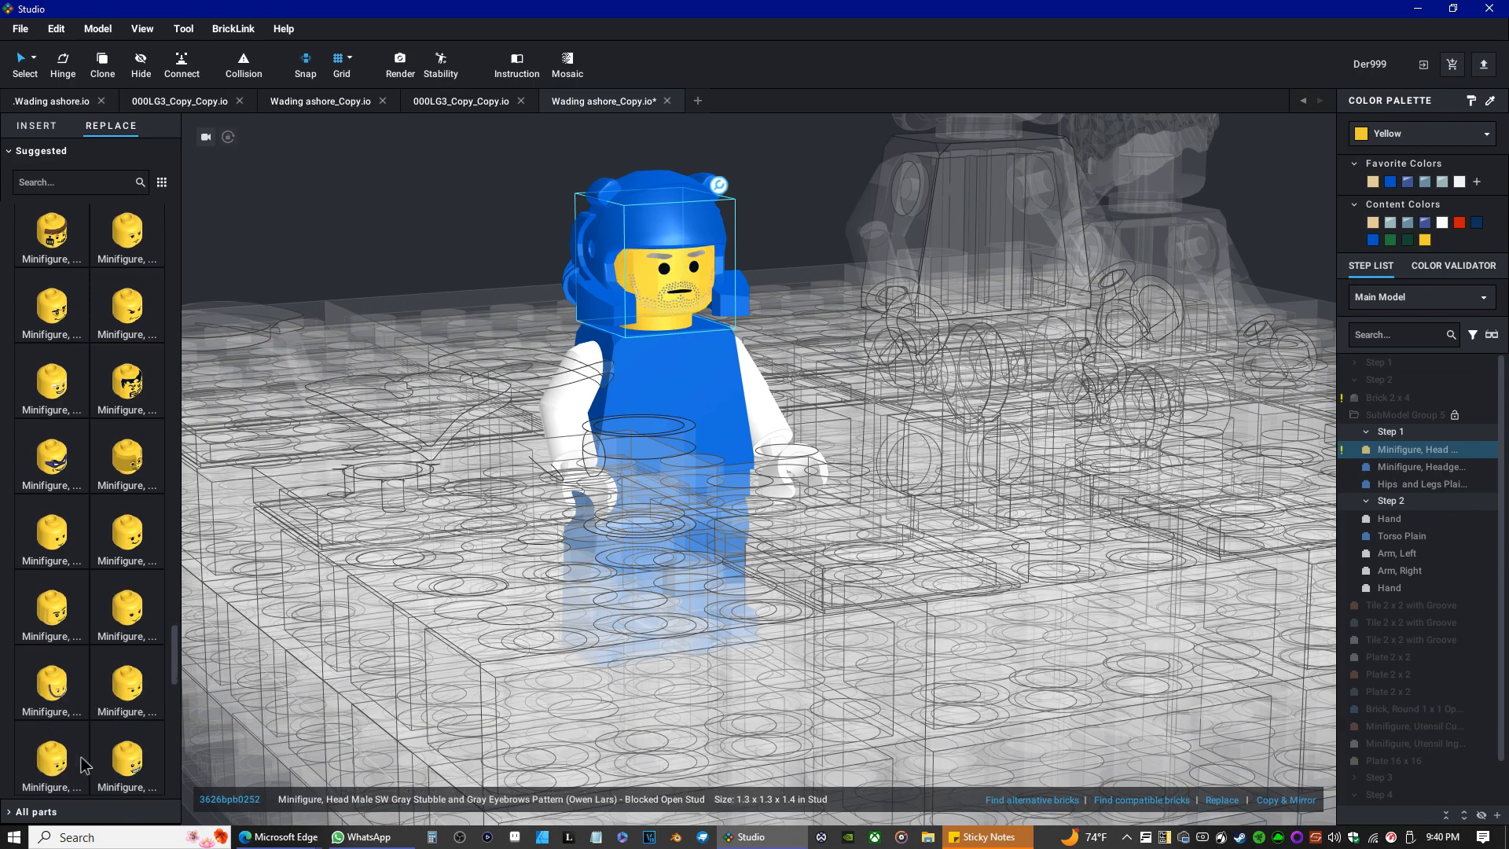
scroll(126, 723, down, 3)
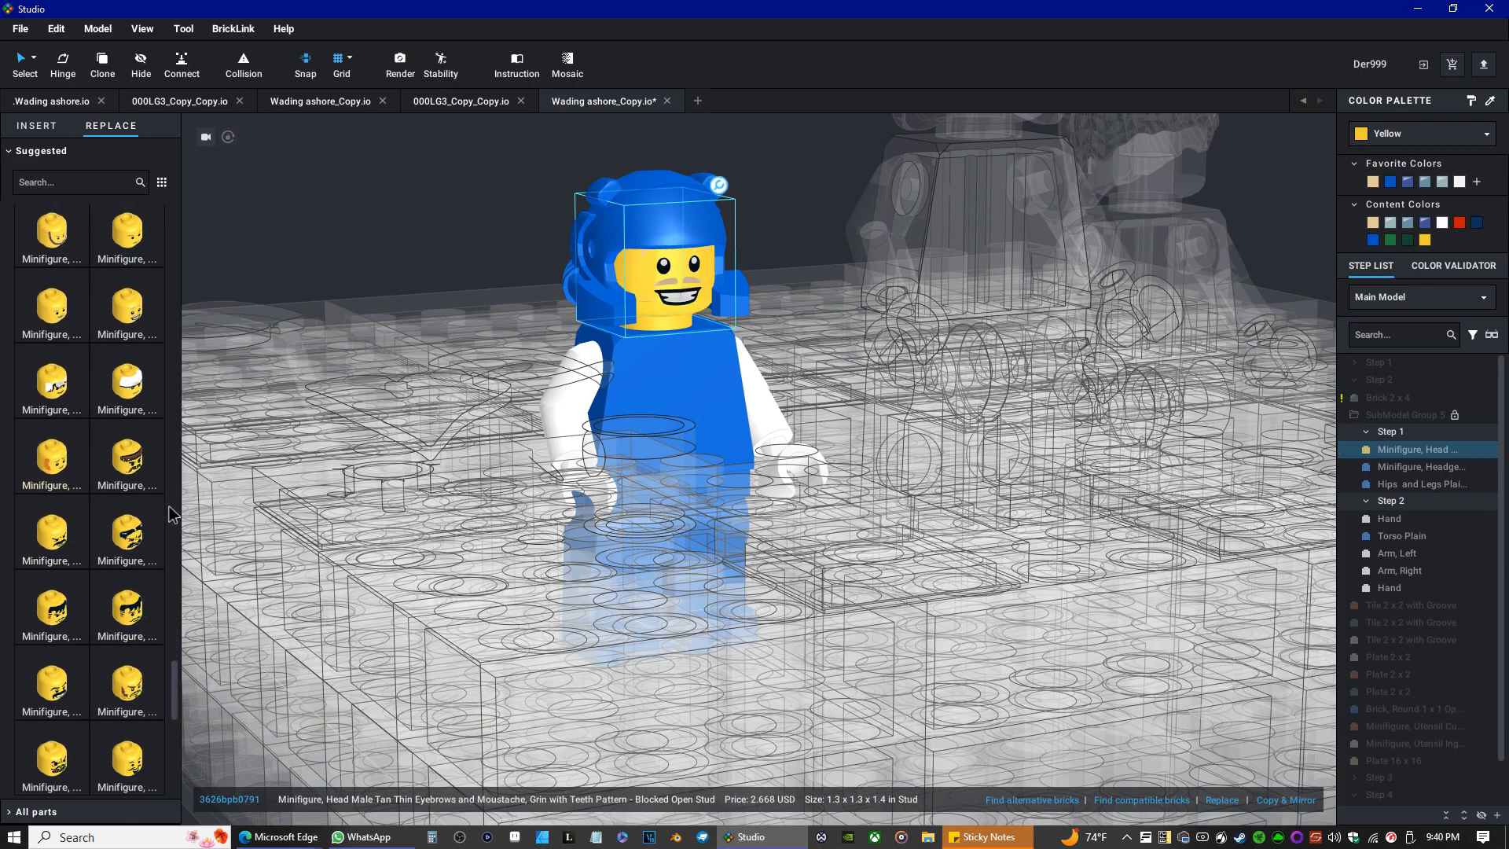
Replace the head with the face showing a long brown moustache, sideburns and stubble.
click(127, 536)
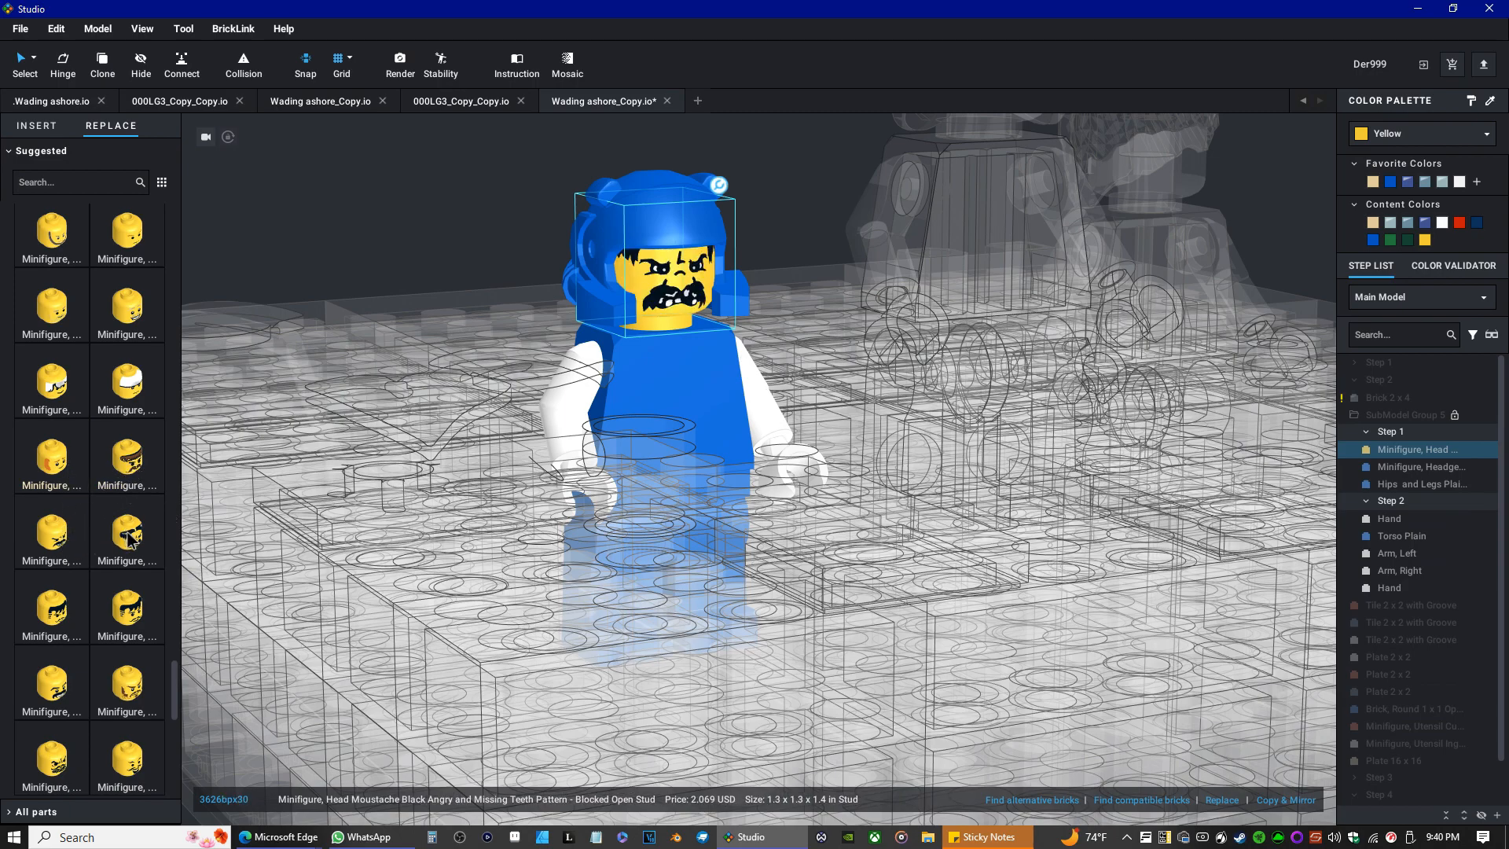
click(130, 471)
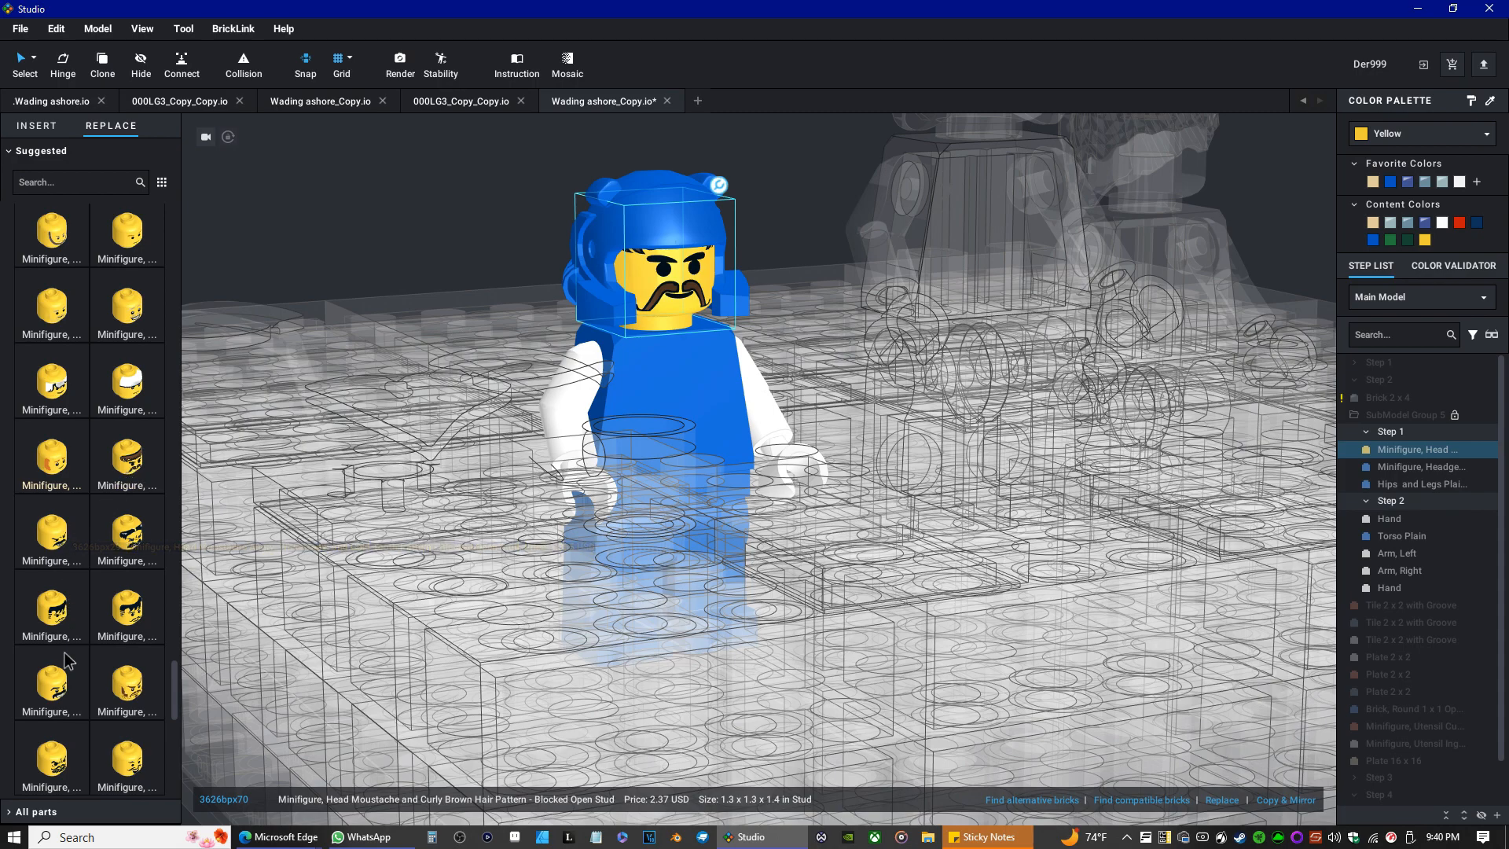
click(118, 690)
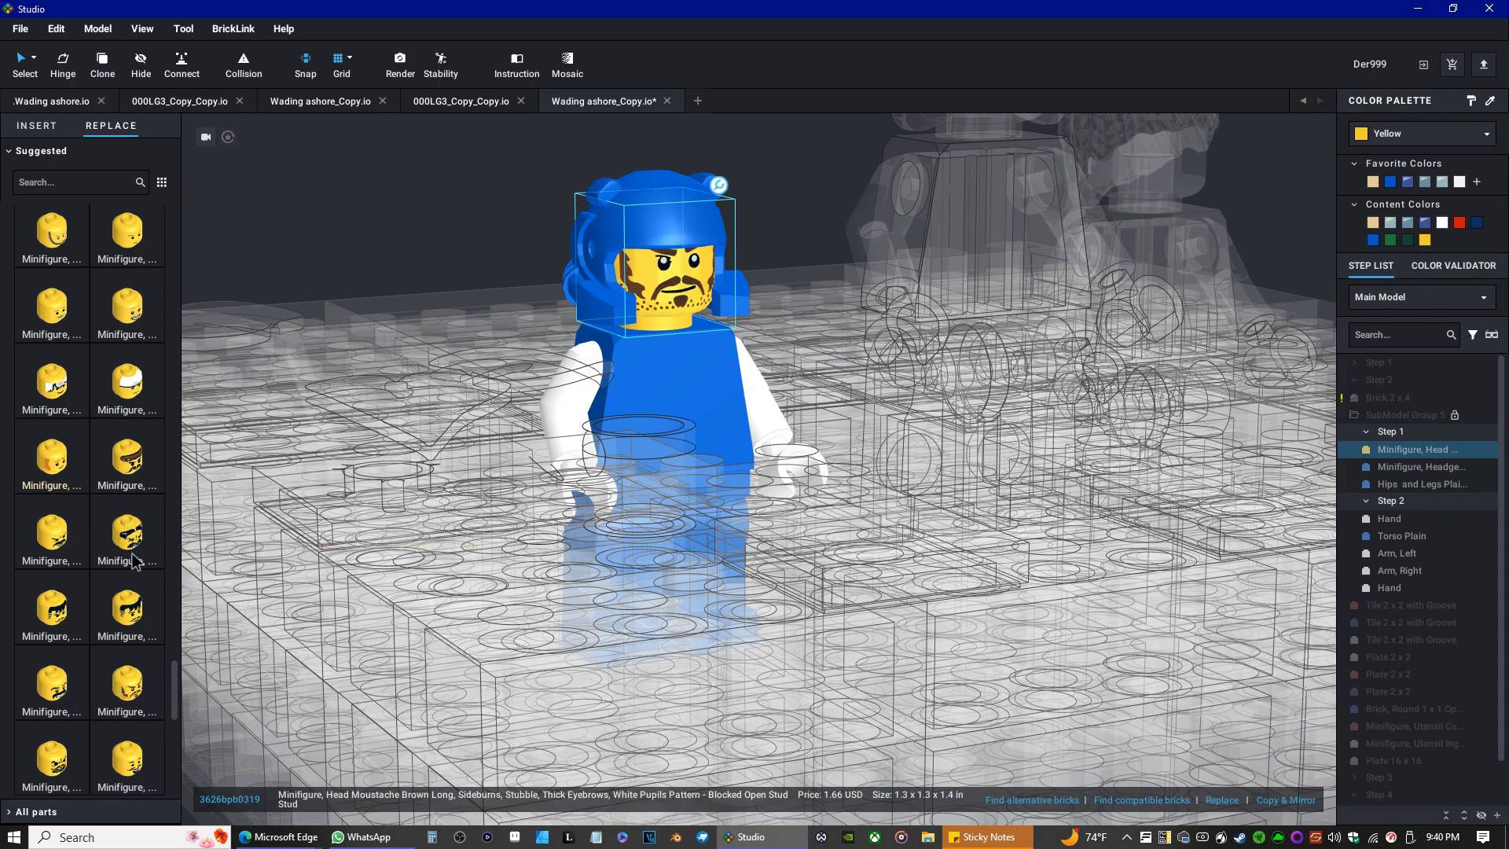
Try several suggested faces with moustaches, curly hair and a goatee on the minifigure's head.
click(126, 479)
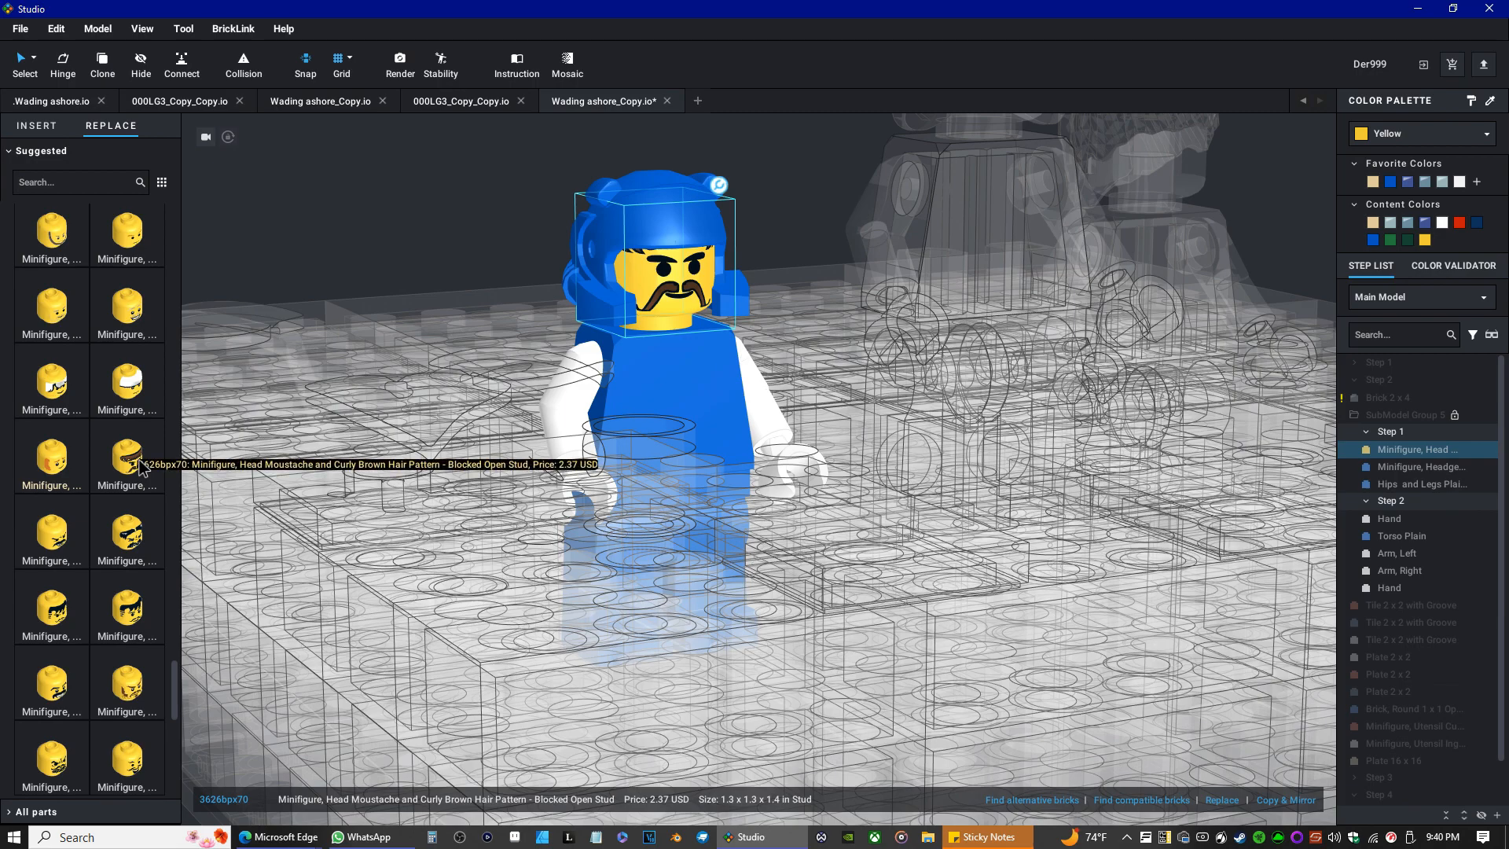
scroll(110, 586, down, 2)
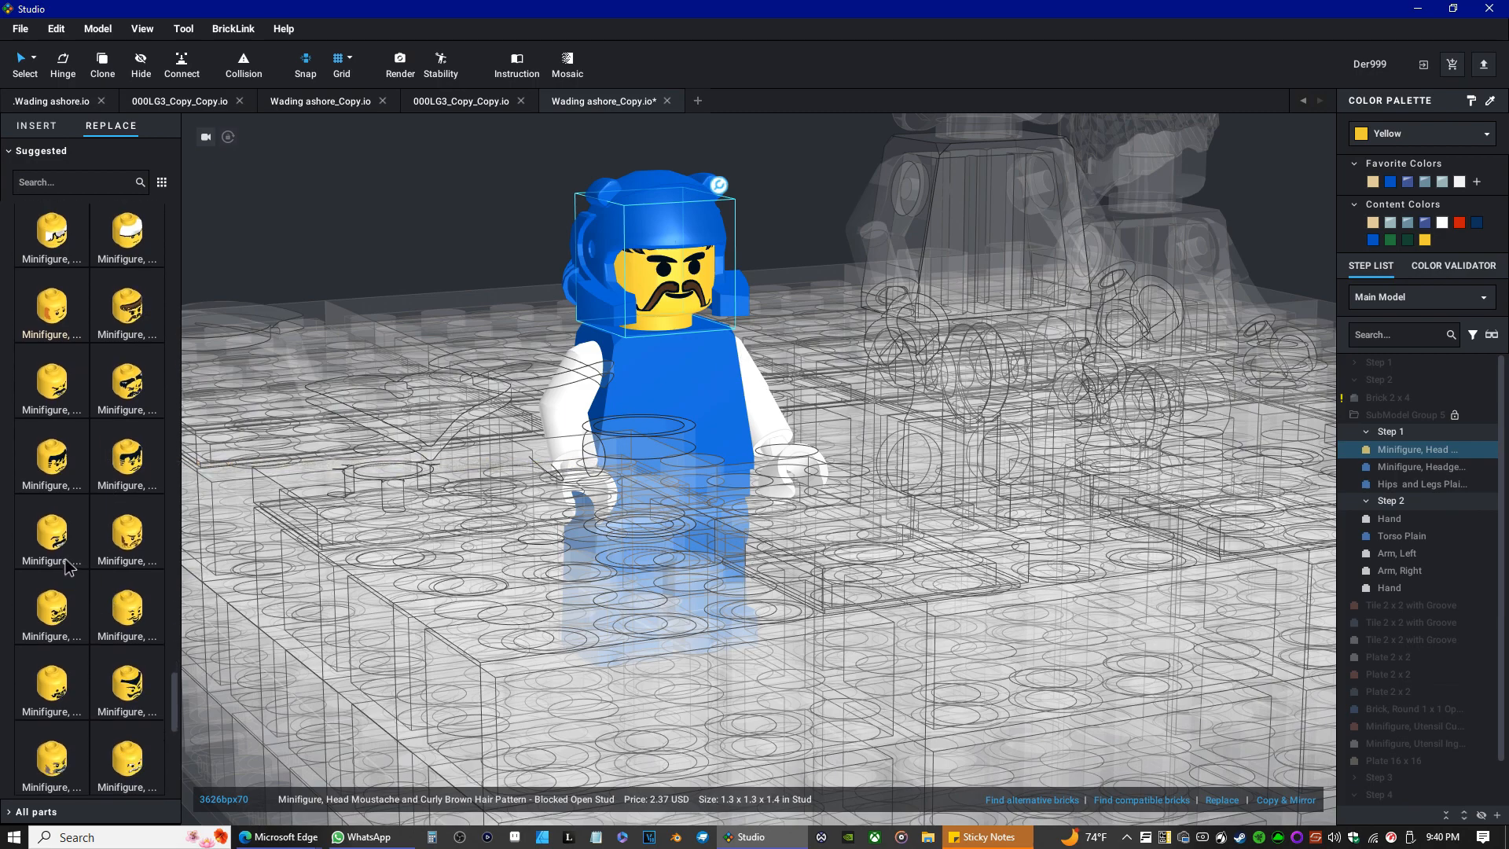
click(60, 540)
click(70, 604)
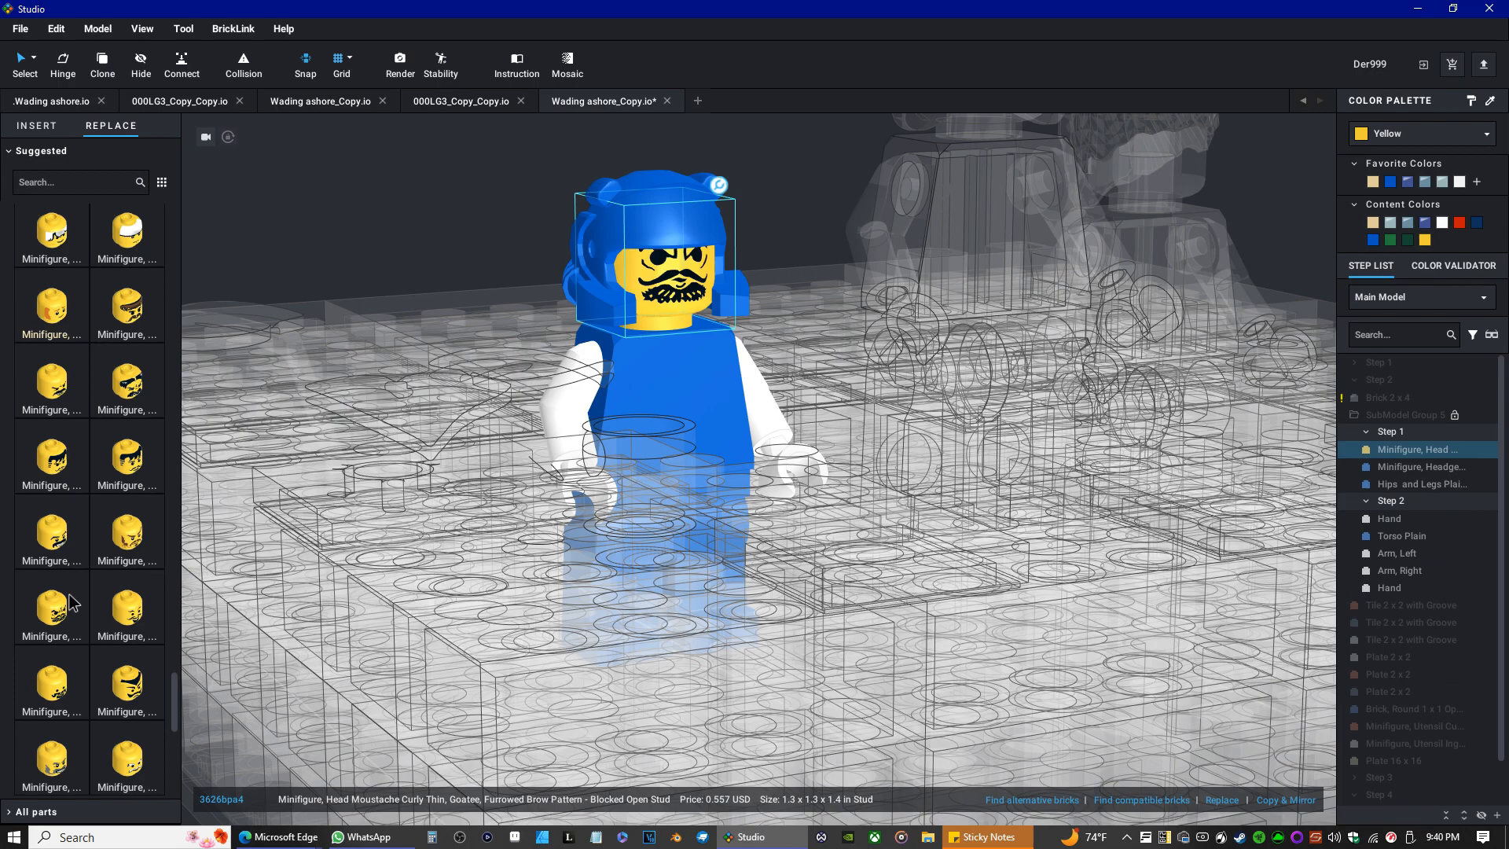
click(125, 599)
click(130, 684)
click(52, 683)
Browse further down the suggested heads and try grinning faces with teeth and a stubble moustache.
scroll(118, 603, down, 4)
click(124, 653)
click(122, 711)
click(63, 711)
scroll(76, 676, down, 2)
scroll(79, 668, down, 3)
click(123, 578)
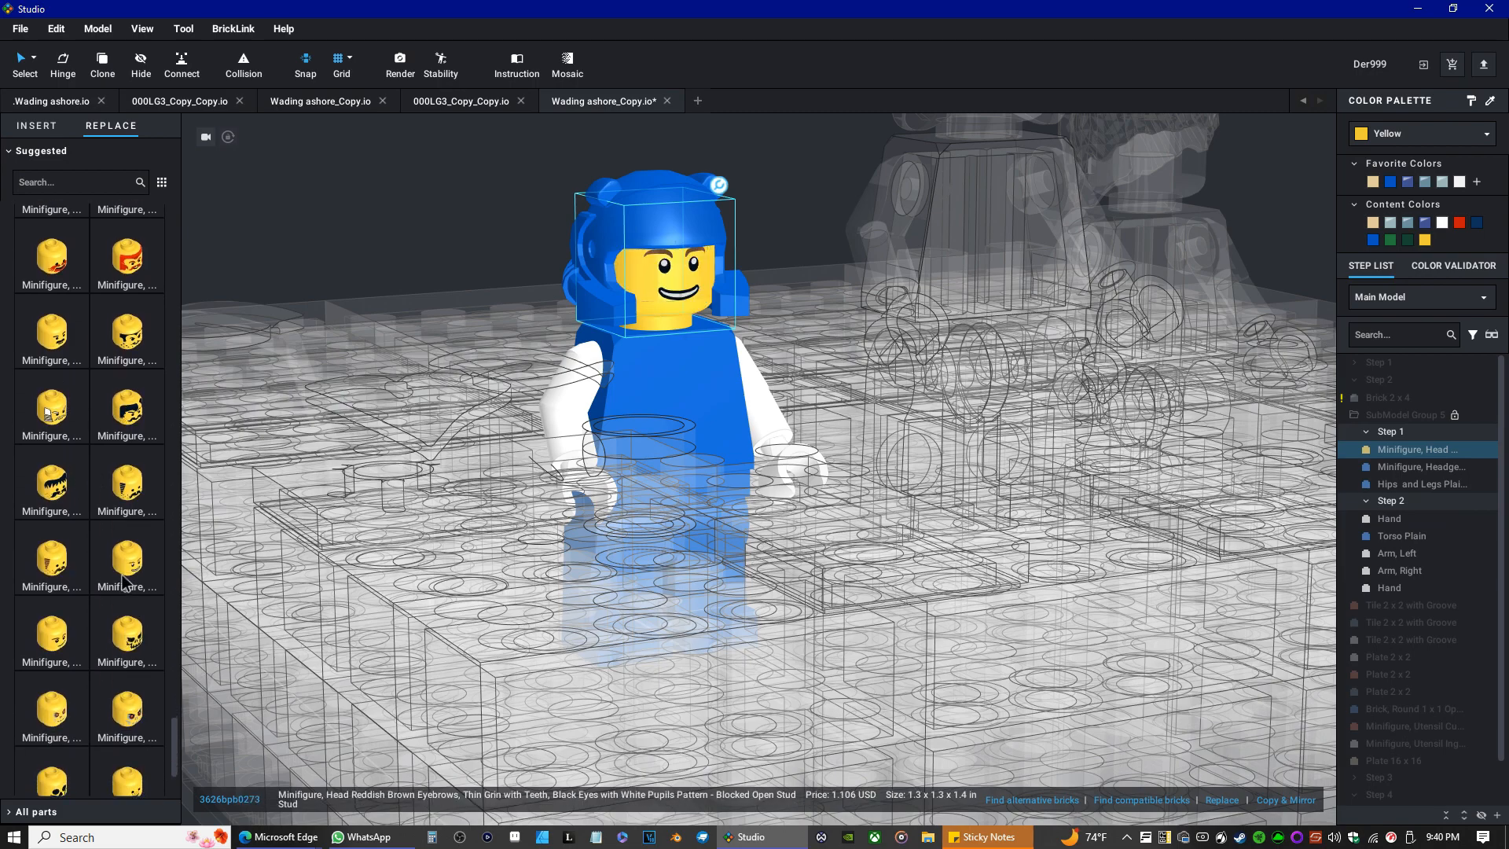
click(79, 570)
click(86, 635)
click(123, 629)
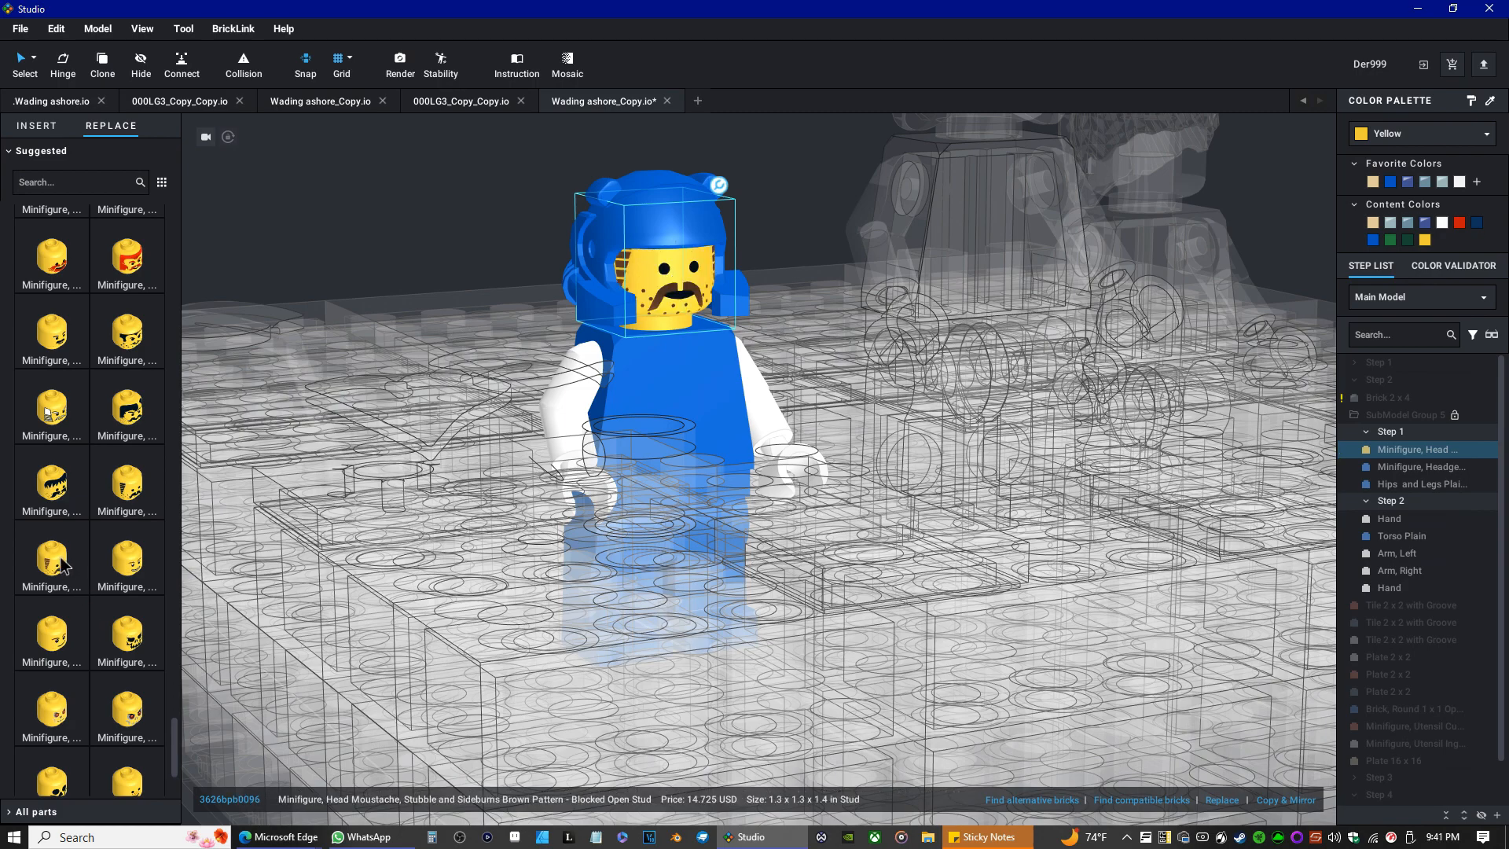
Try standard grin faces on the head, undoing one of the choices.
scroll(61, 558, down, 3)
click(128, 628)
click(61, 629)
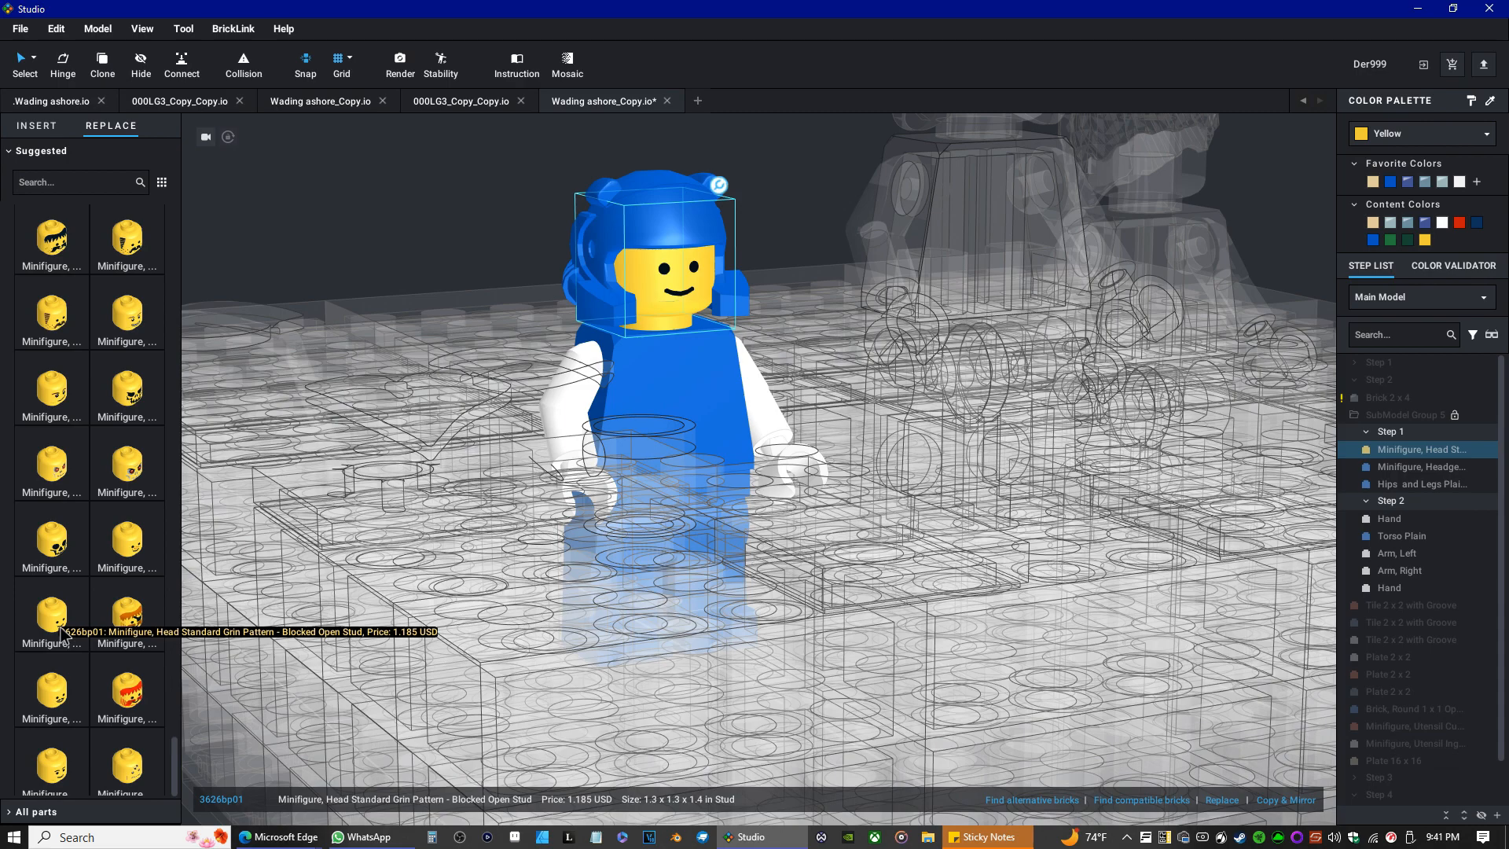
scroll(62, 633, down, 1)
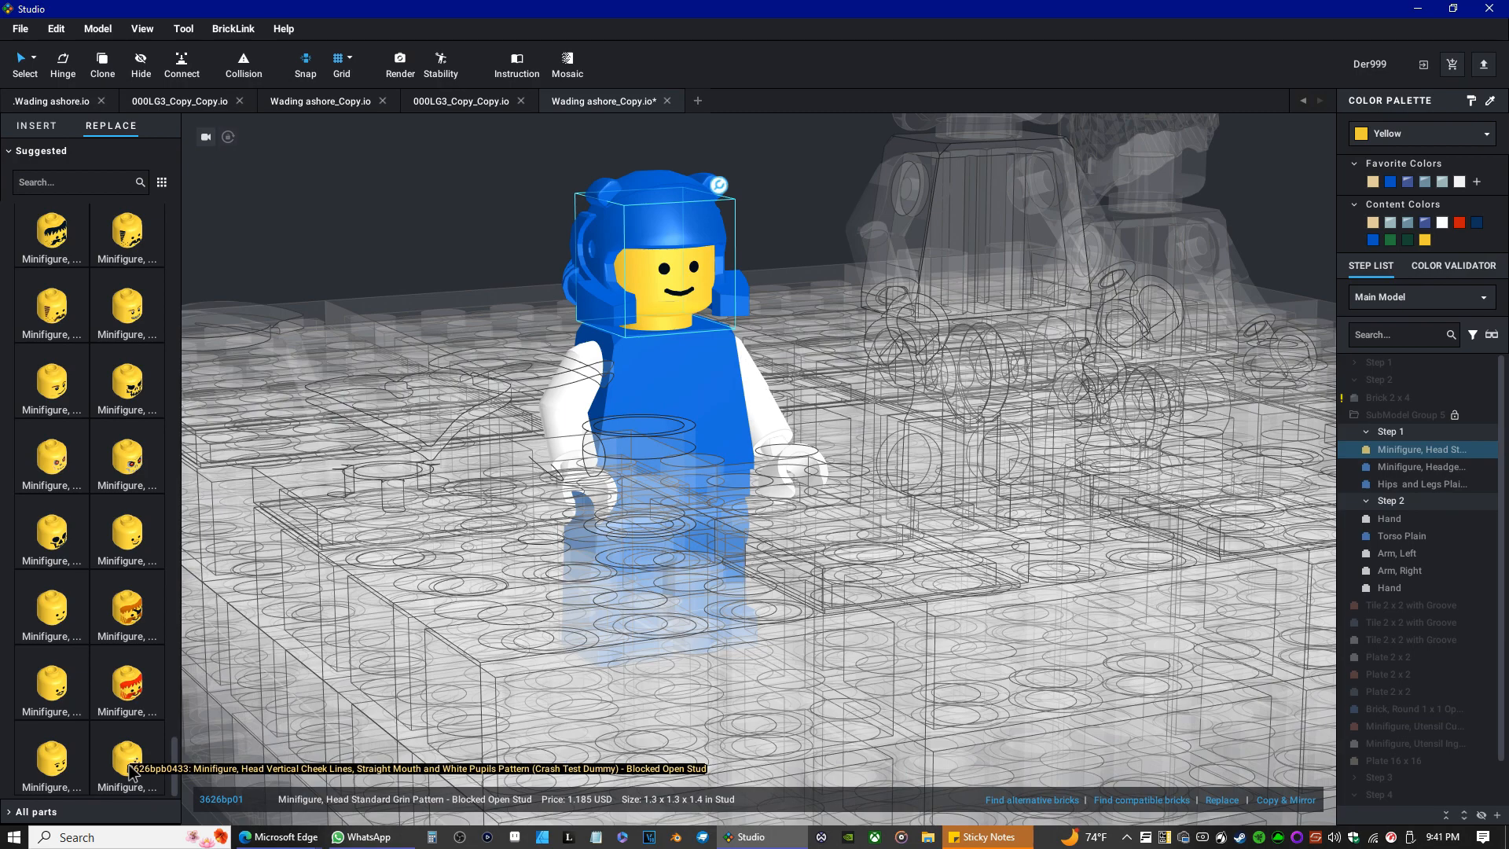
click(76, 768)
key(ctrl+z)
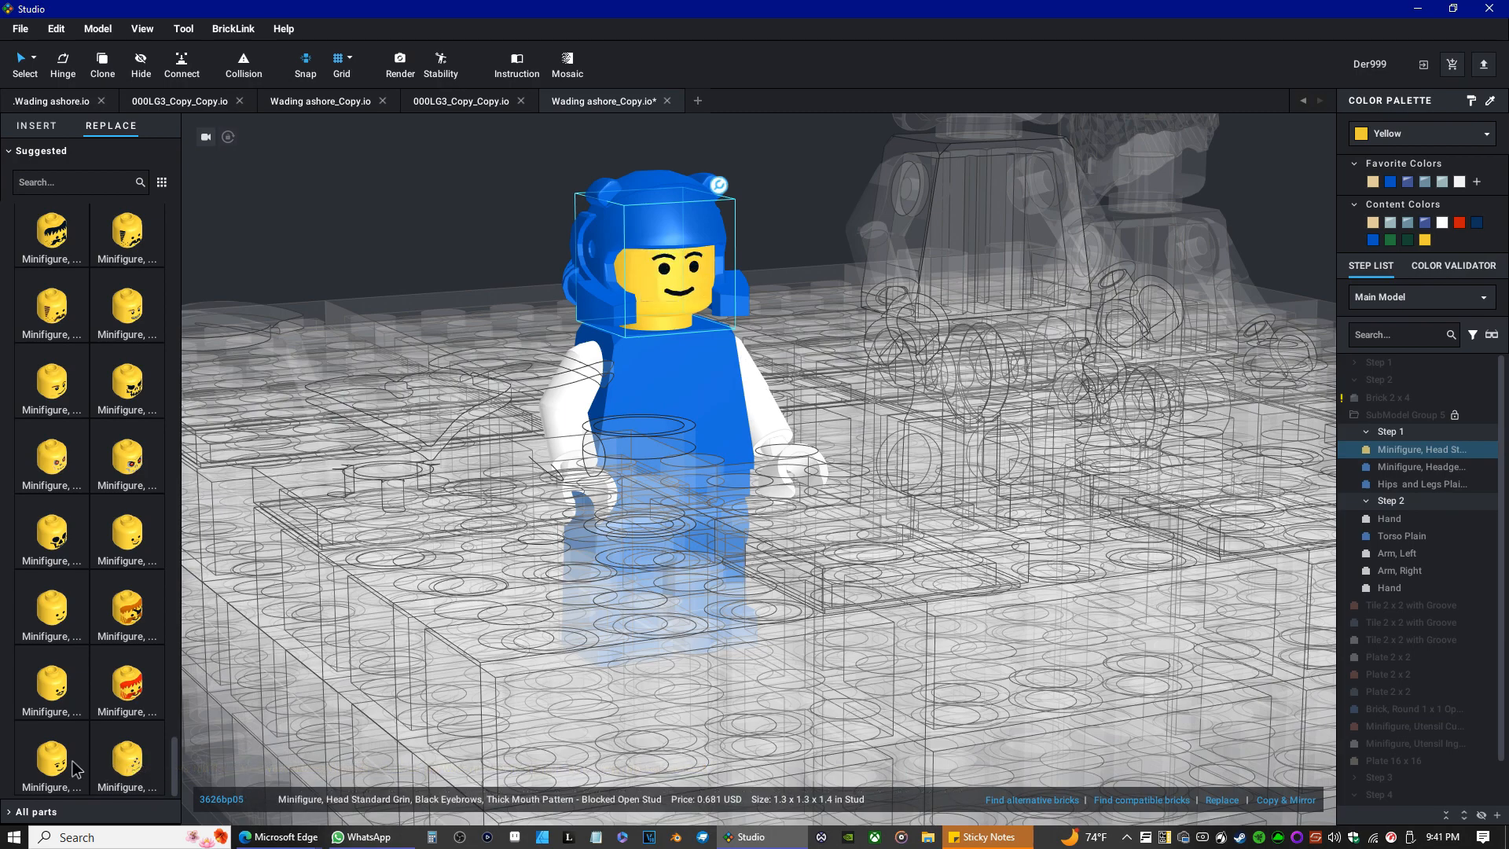
click(65, 623)
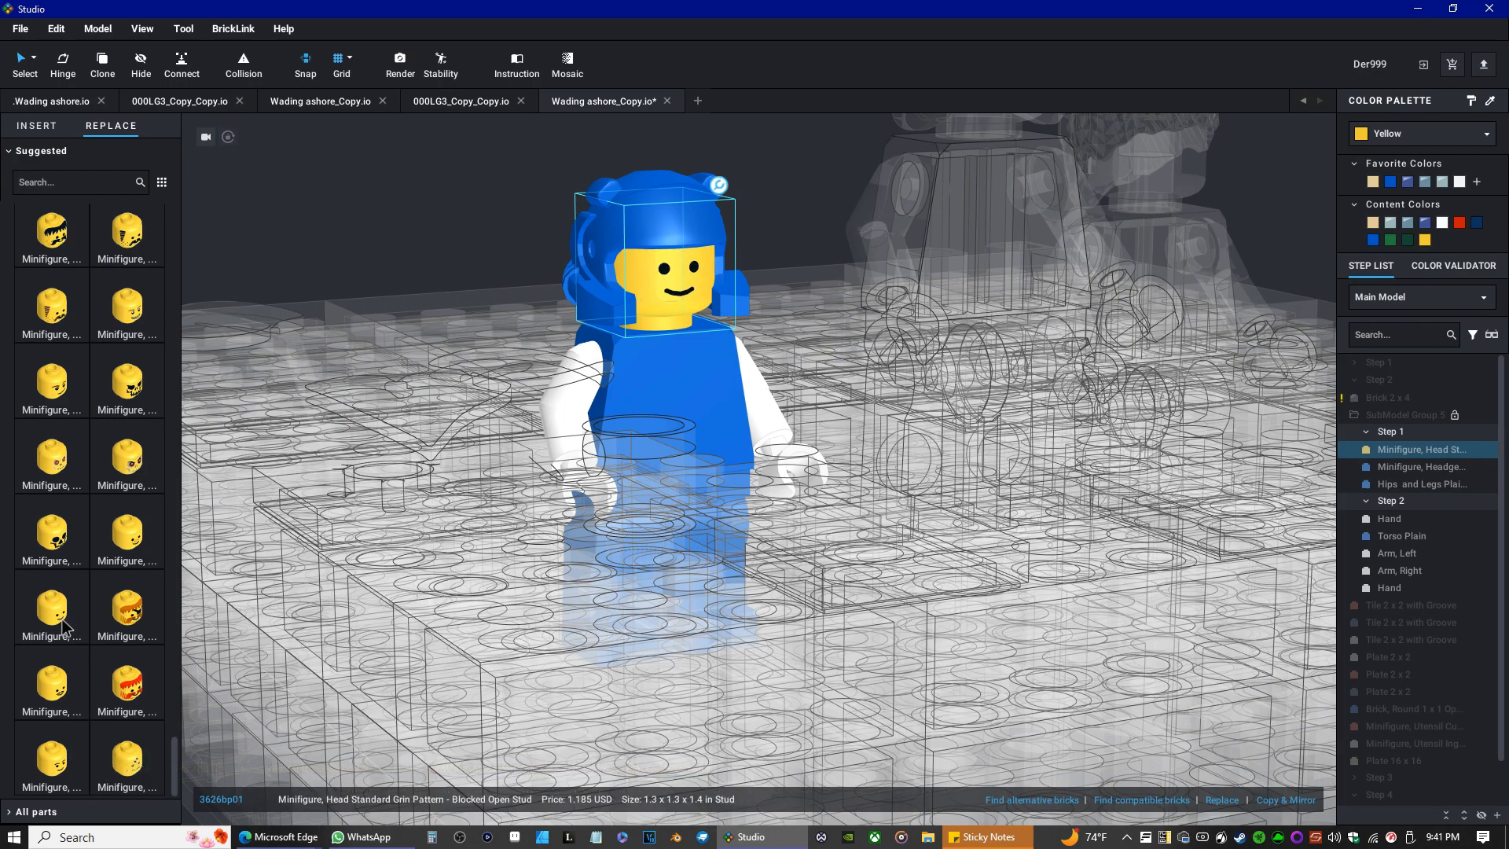
click(44, 761)
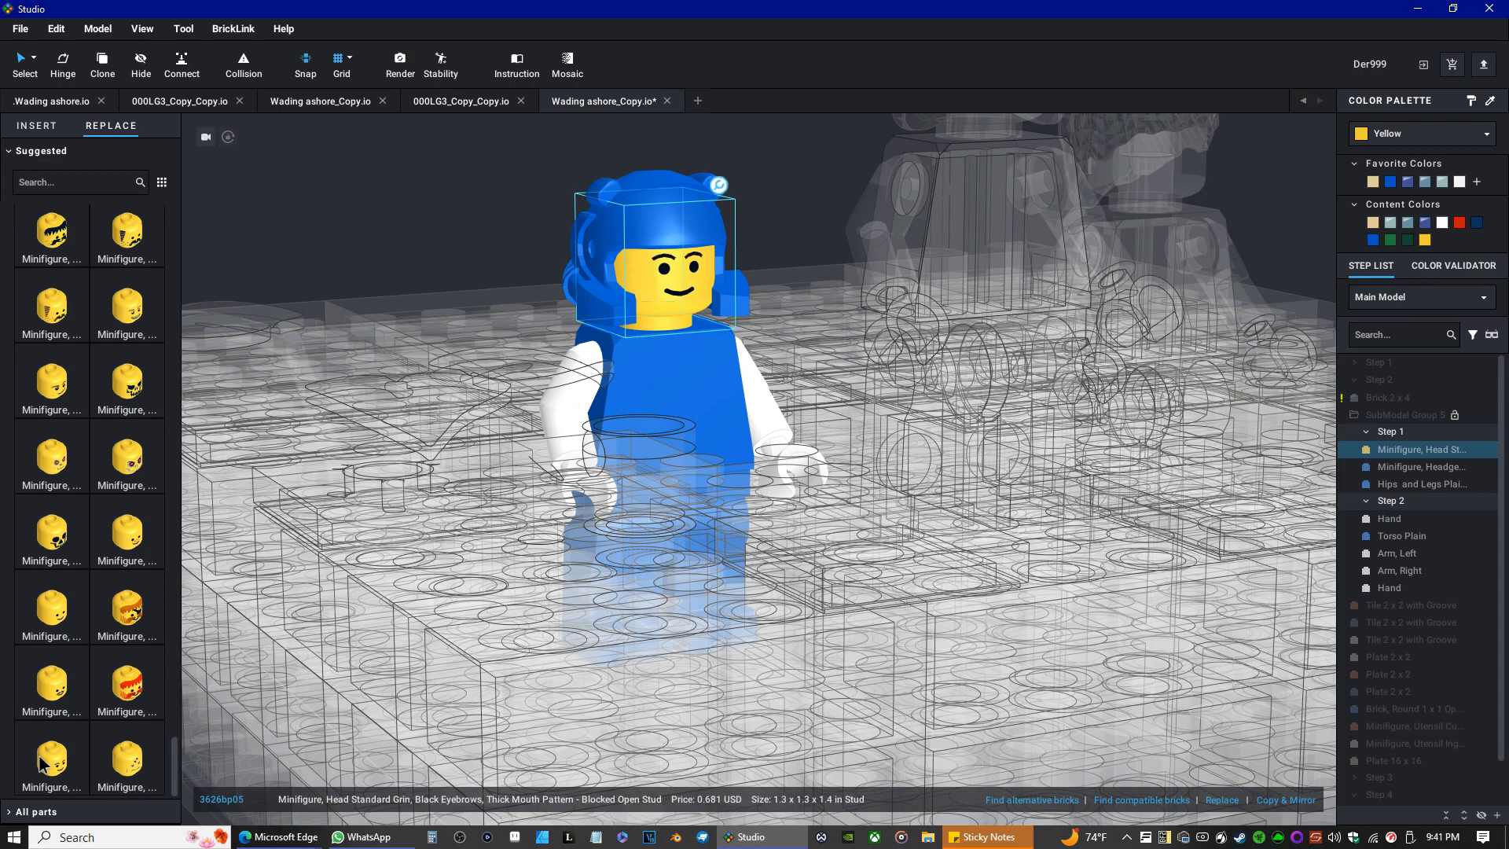
Try a standard grin face with pointed moustache and the plain standard grin on the head.
scroll(611, 475, down, 3)
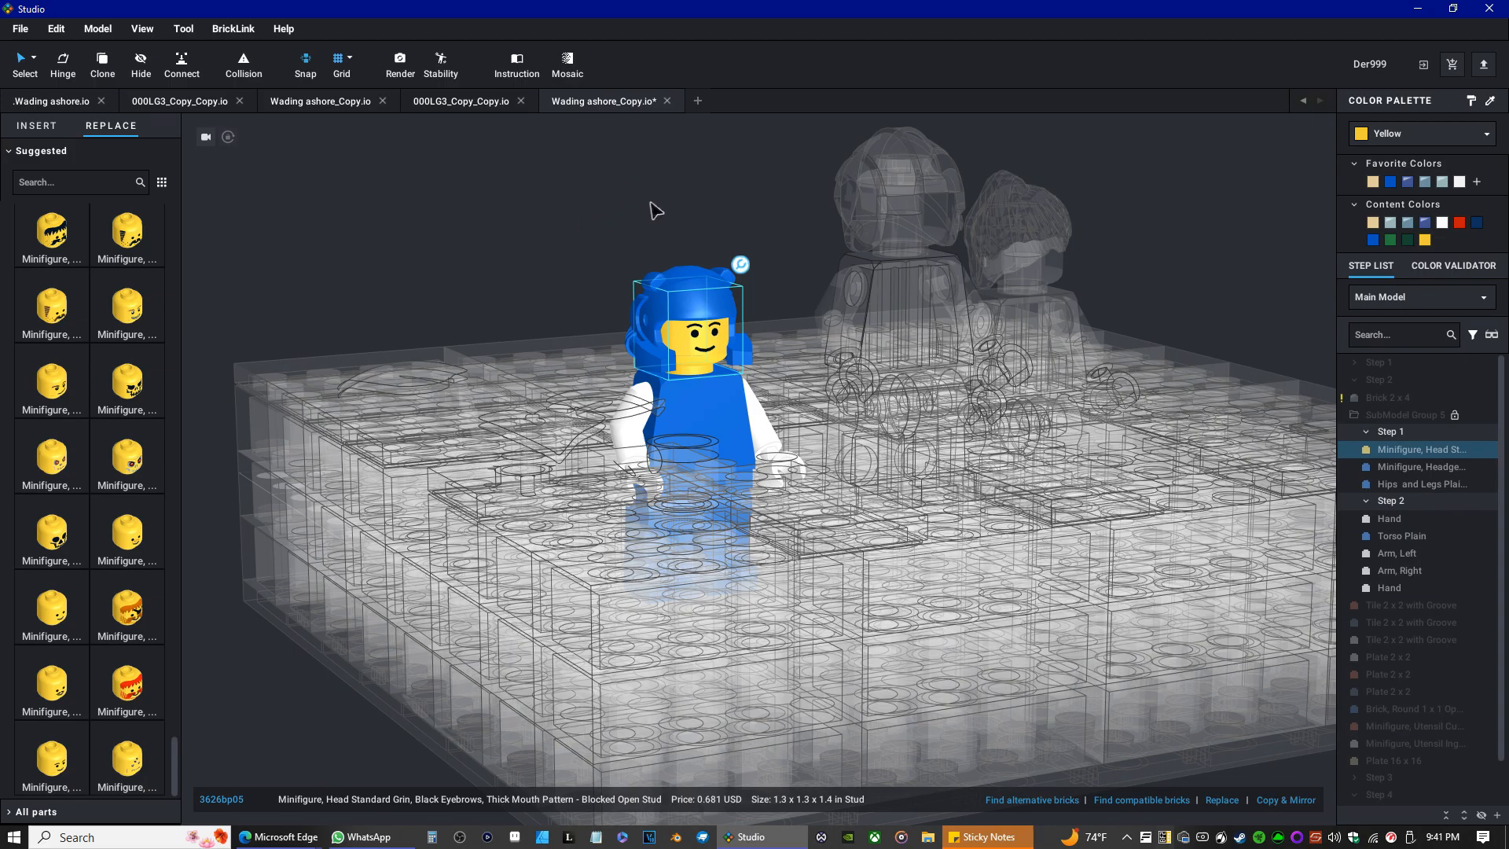
mouse_move(606, 312)
right_down()
mouse_move(580, 333)
mouse_move(621, 322)
right_up()
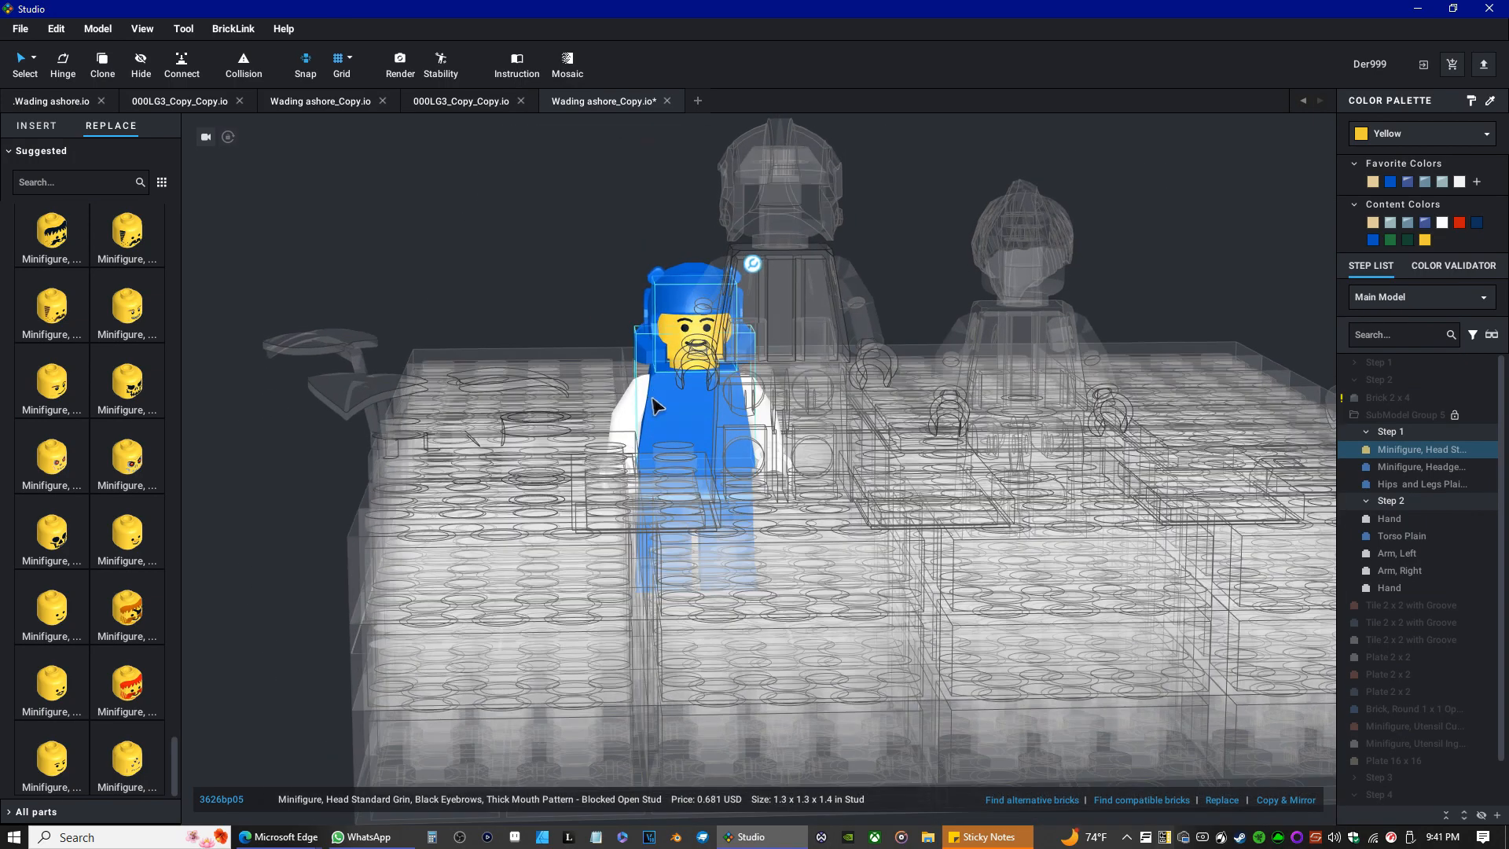
right_drag(654, 404, 660, 400)
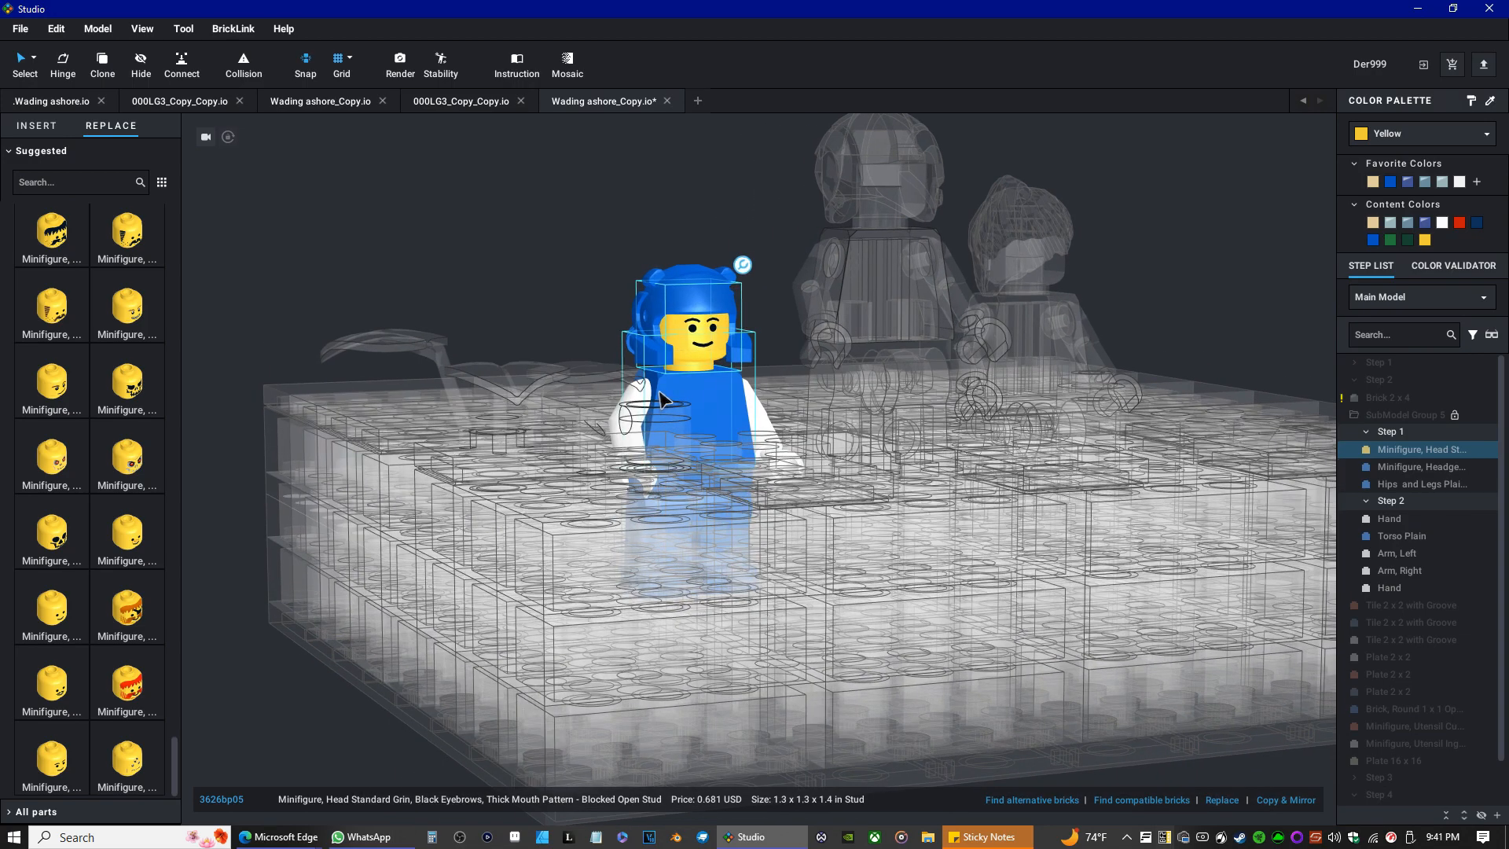
click(141, 561)
click(52, 754)
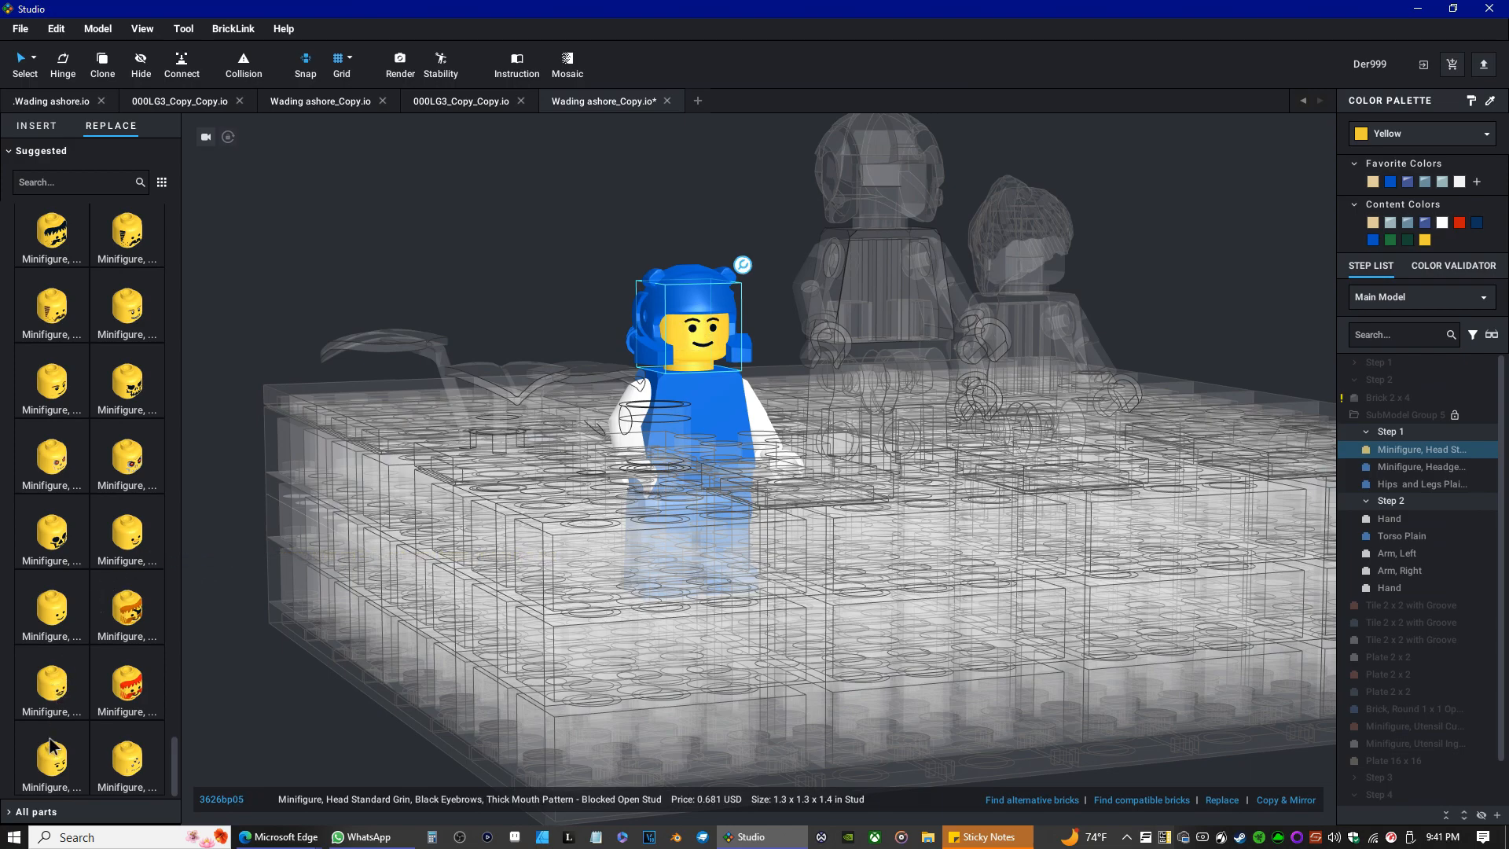
click(130, 769)
click(47, 716)
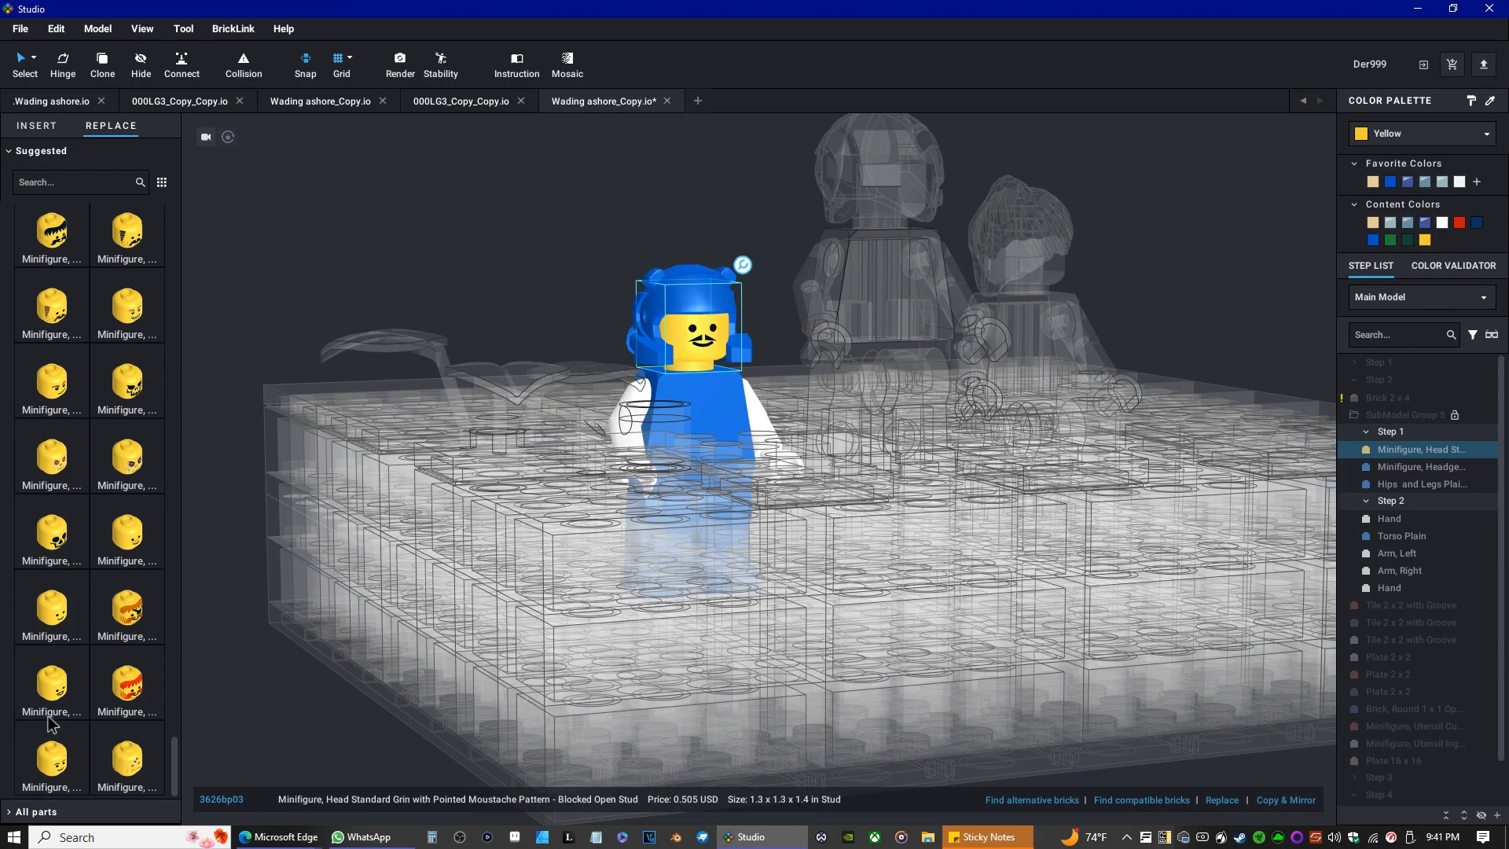
click(58, 615)
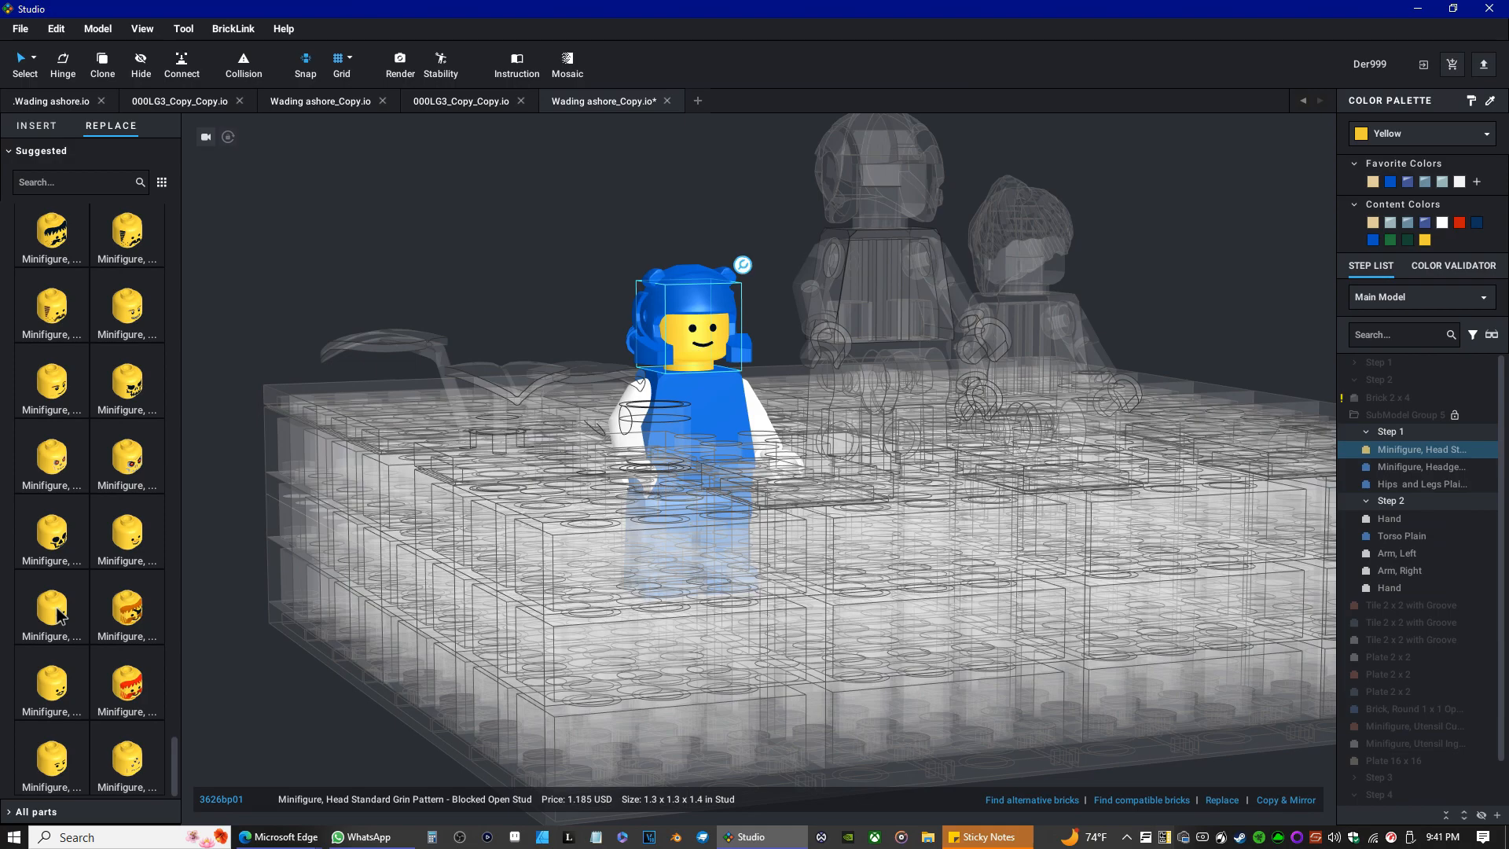
Set the head to the standard grin face with black eyebrows and thick mouth, then return to part insertion.
click(59, 760)
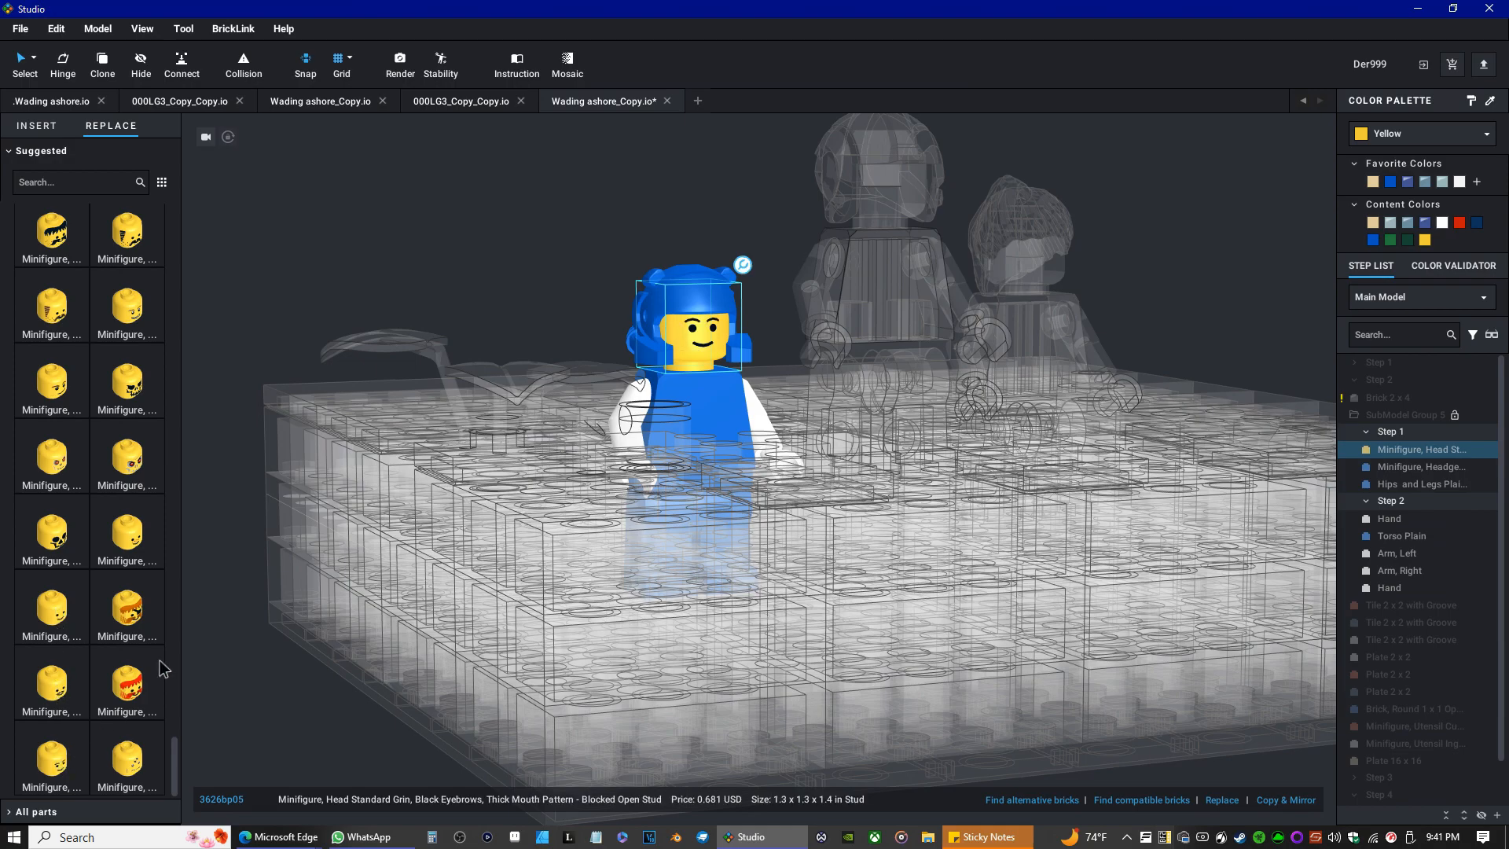
click(48, 123)
click(387, 229)
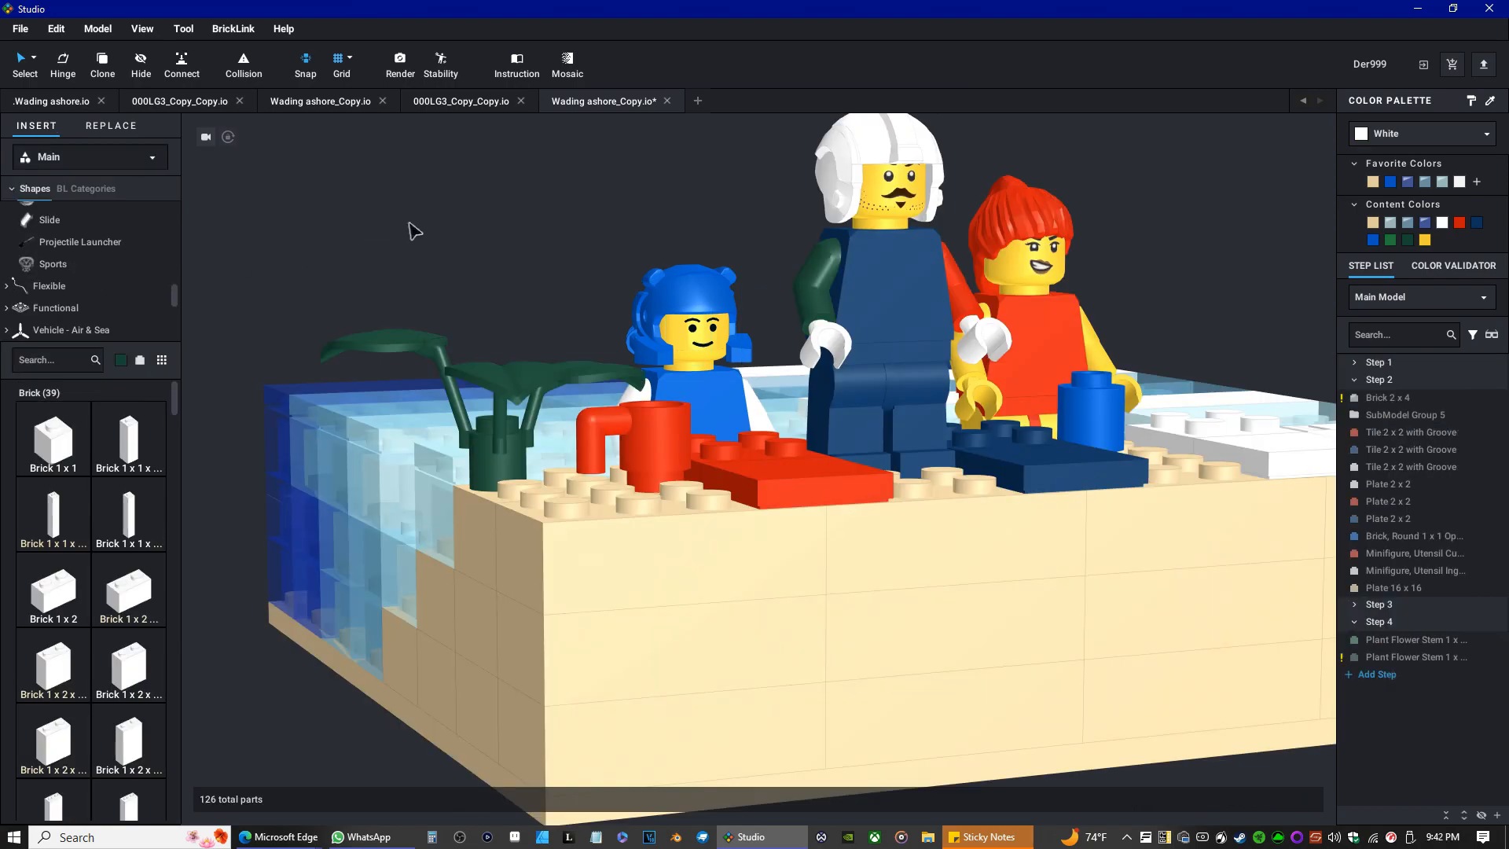
Orbit and zoom around the finished beach scene to inspect it from several angles.
mouse_move(413, 239)
right_down()
mouse_move(380, 246)
mouse_move(424, 257)
right_up()
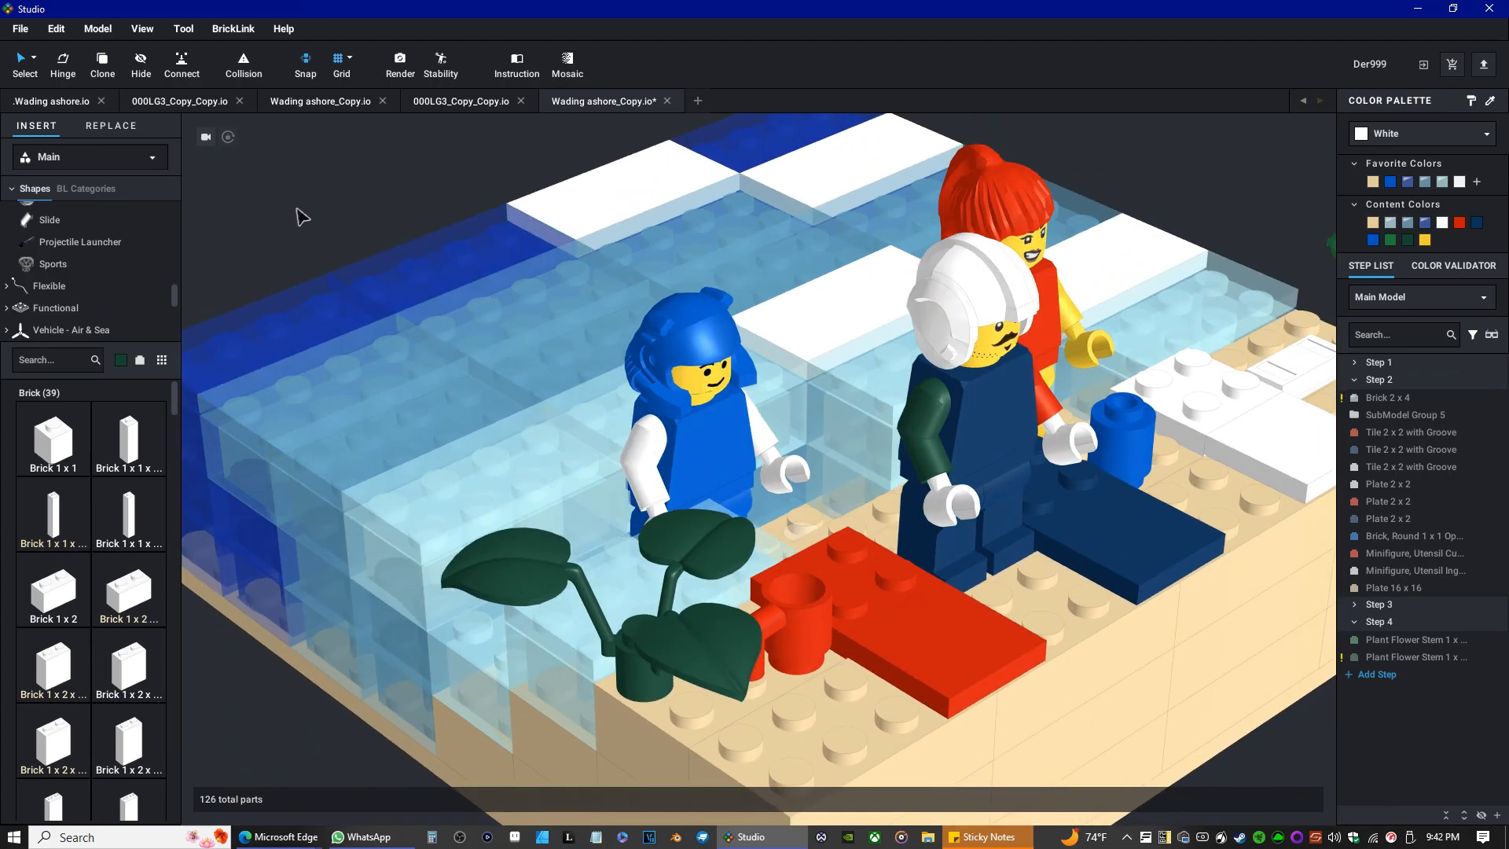
scroll(464, 311, down, 3)
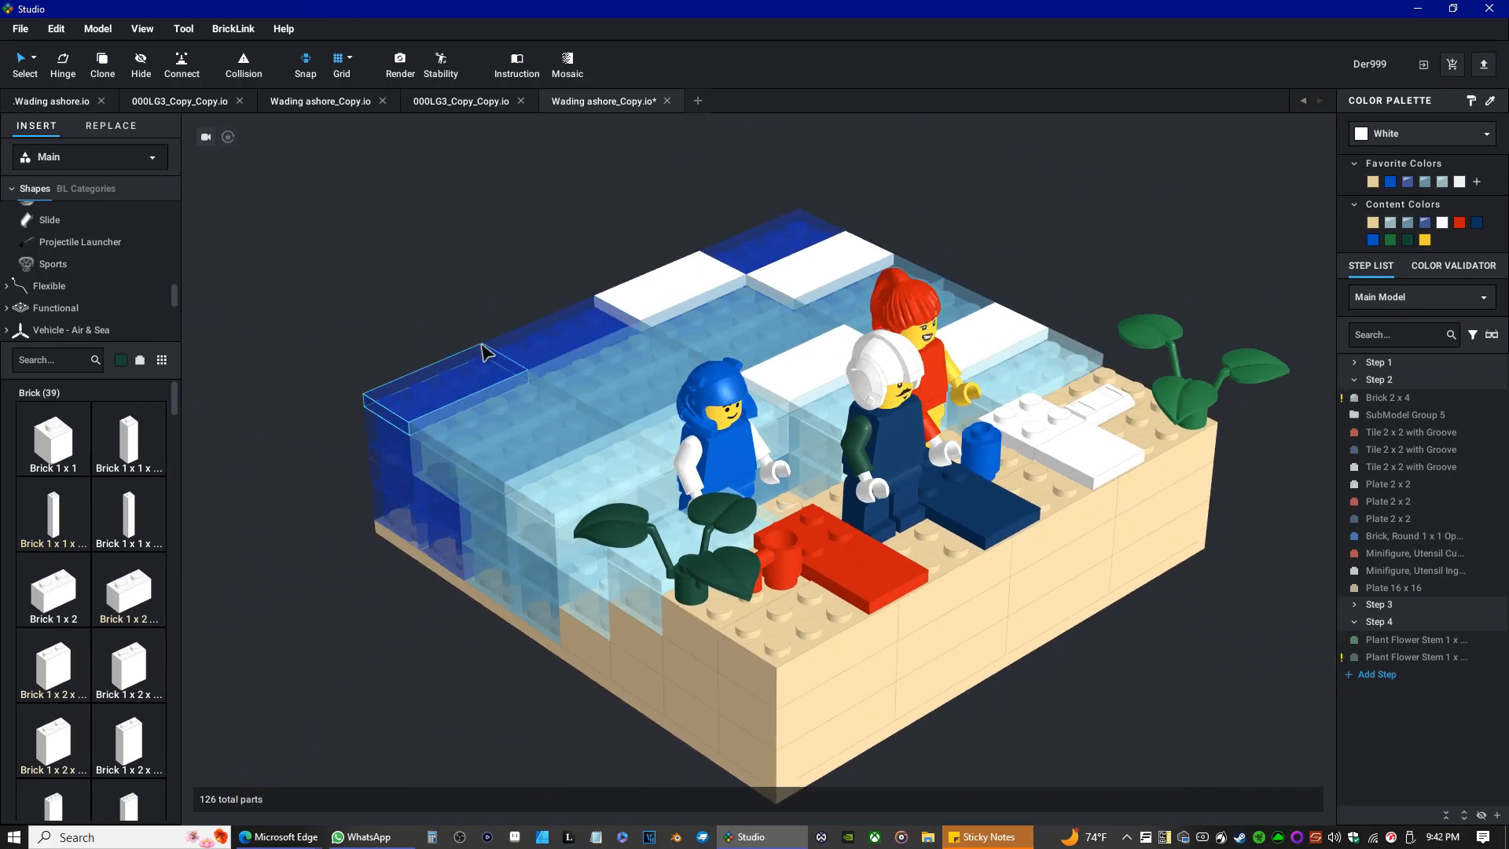
right_drag(485, 351, 463, 361)
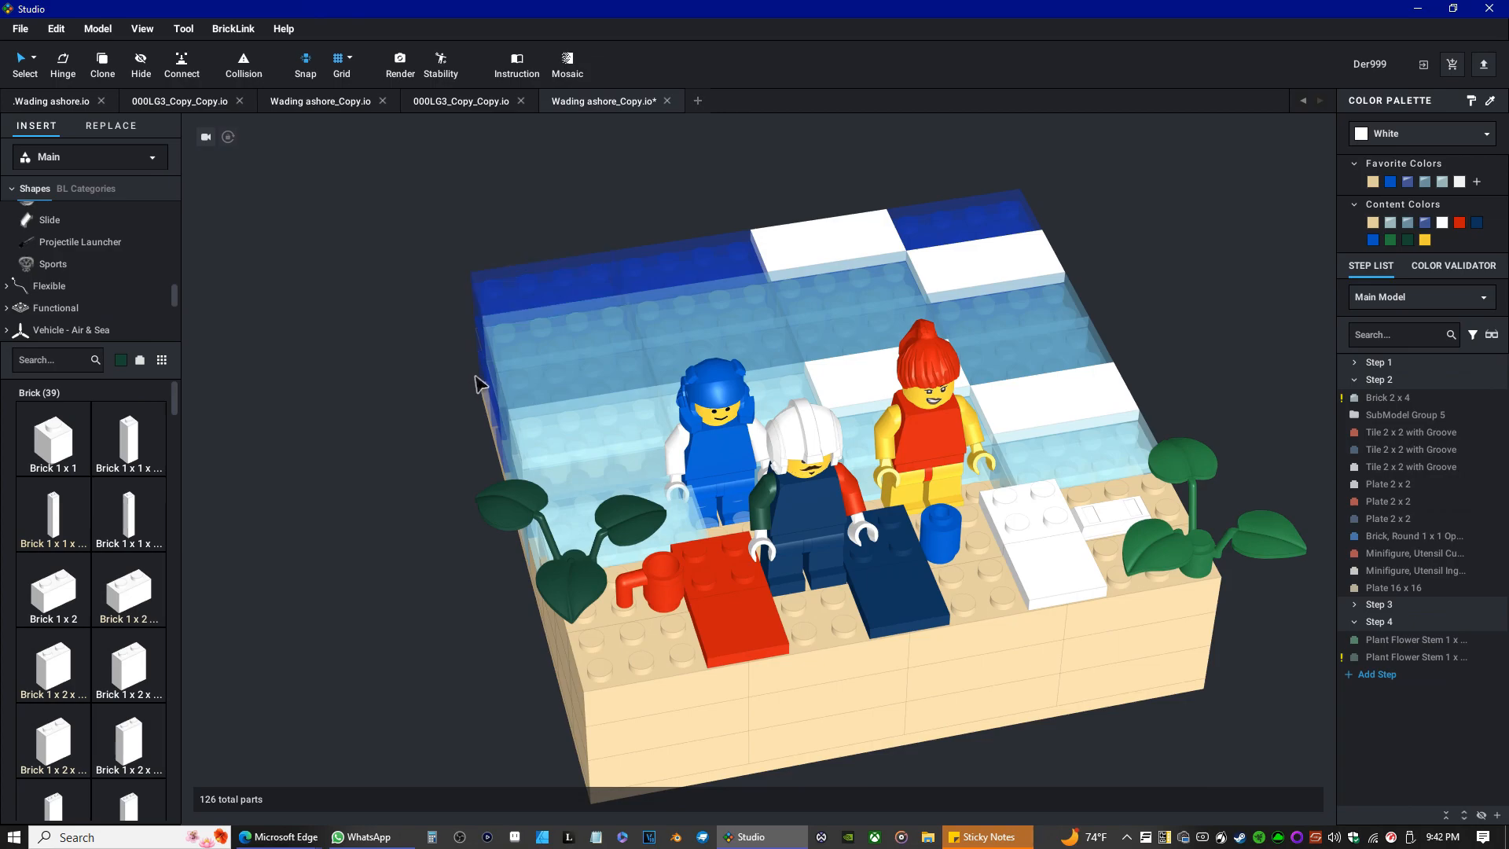
right_drag(476, 382, 580, 398)
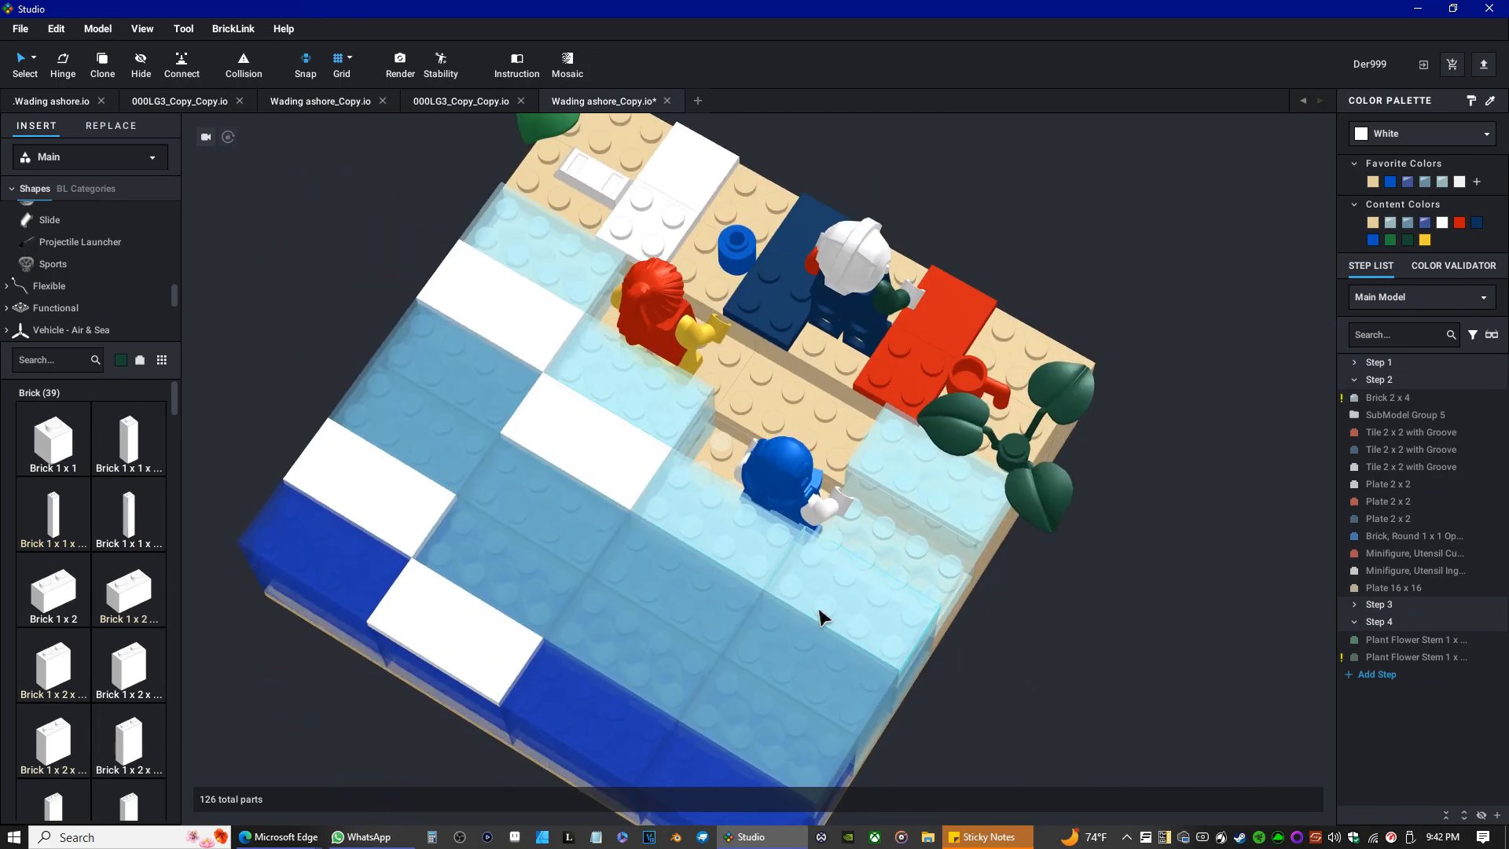
scroll(830, 614, up, 3)
right_drag(795, 622, 651, 621)
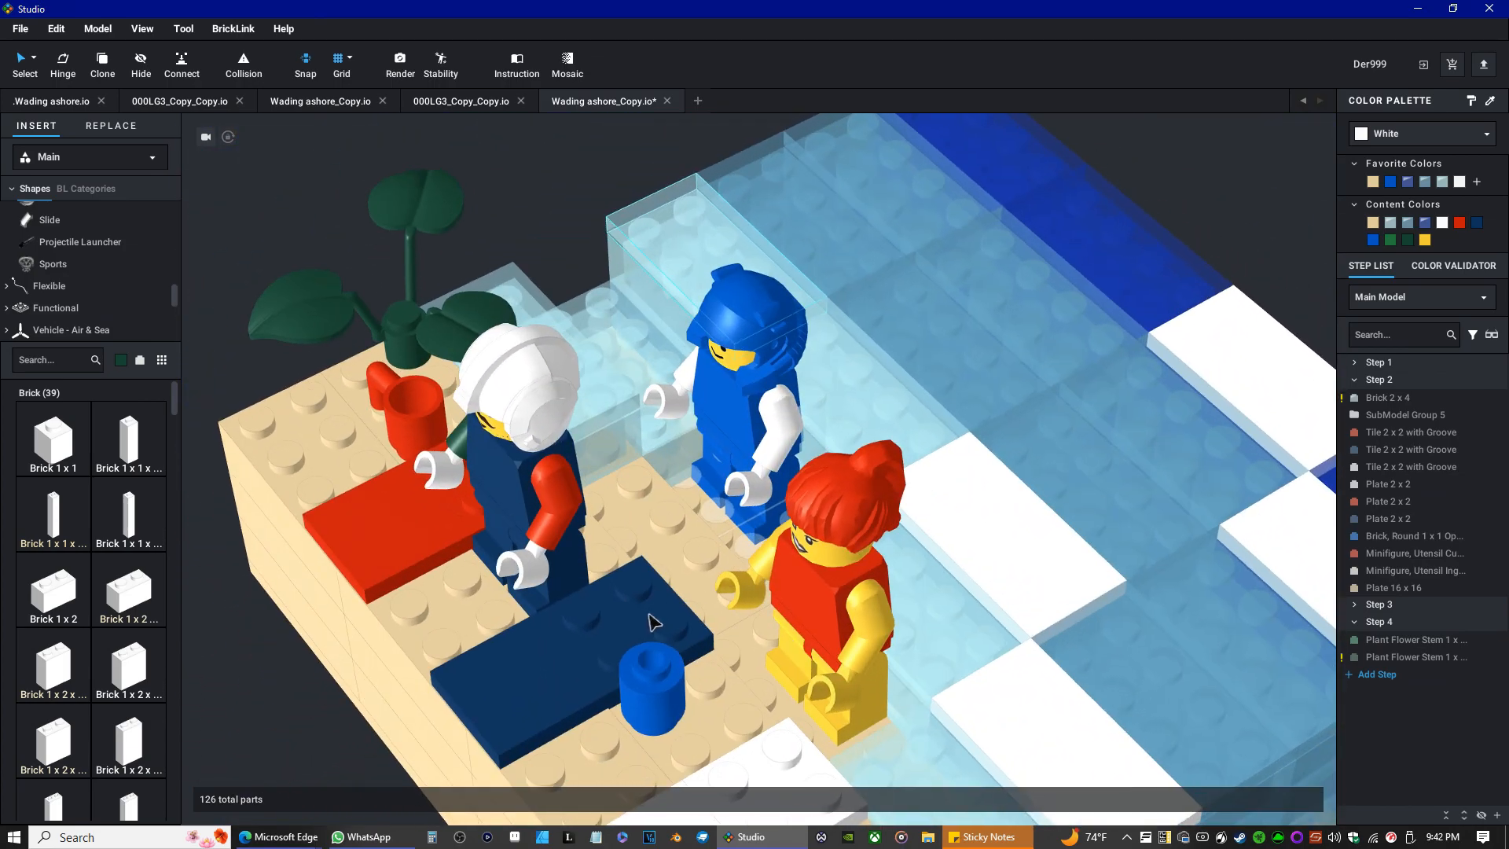
right_drag(652, 622, 840, 606)
scroll(703, 599, down, 3)
scroll(881, 702, up, 2)
scroll(863, 707, down, 3)
scroll(860, 618, up, 2)
scroll(860, 617, down, 1)
scroll(821, 597, up, 1)
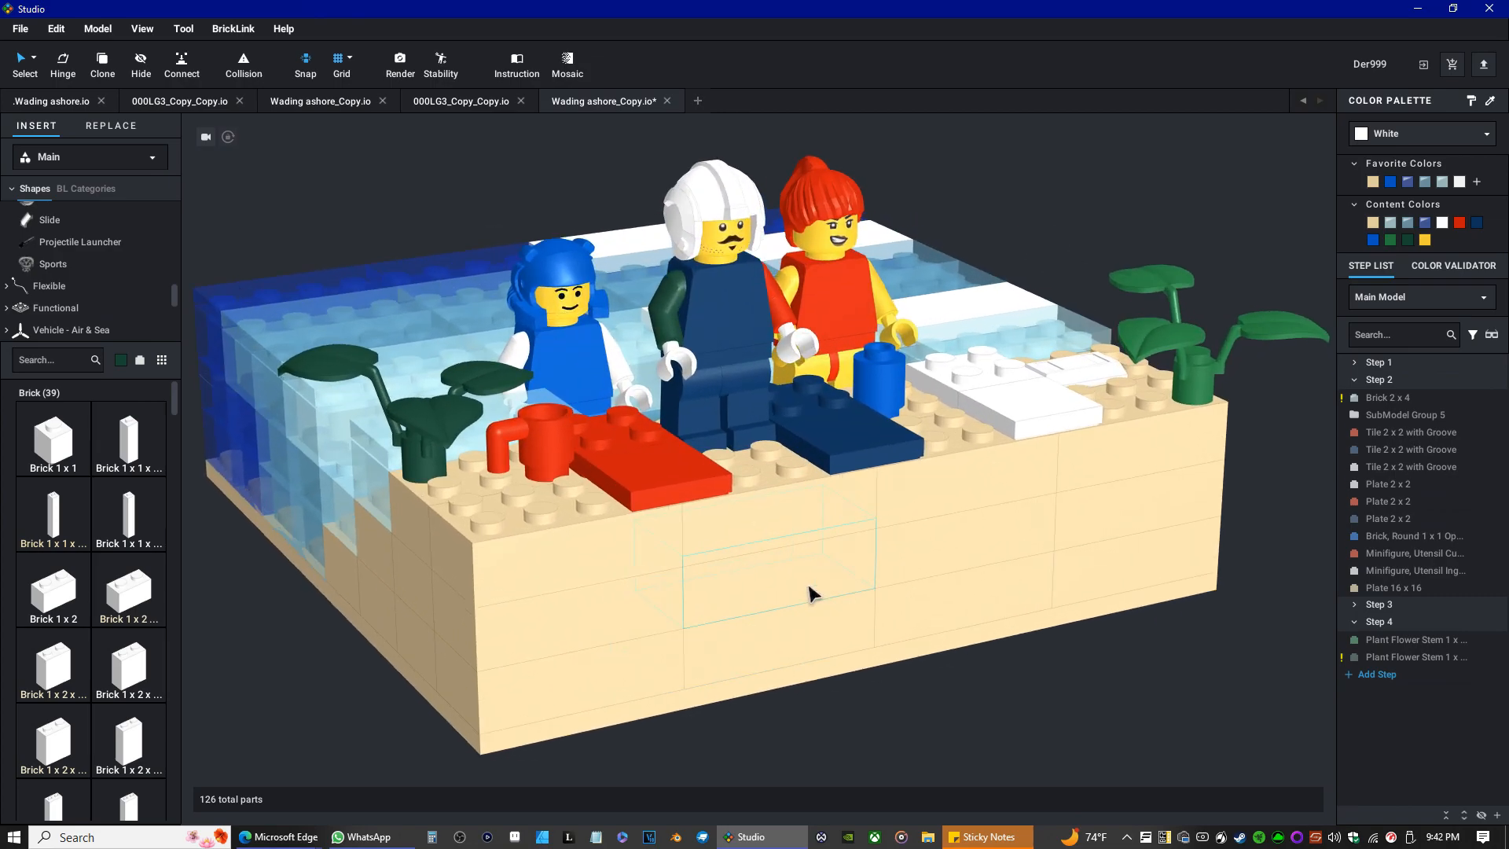
right_drag(807, 586, 800, 581)
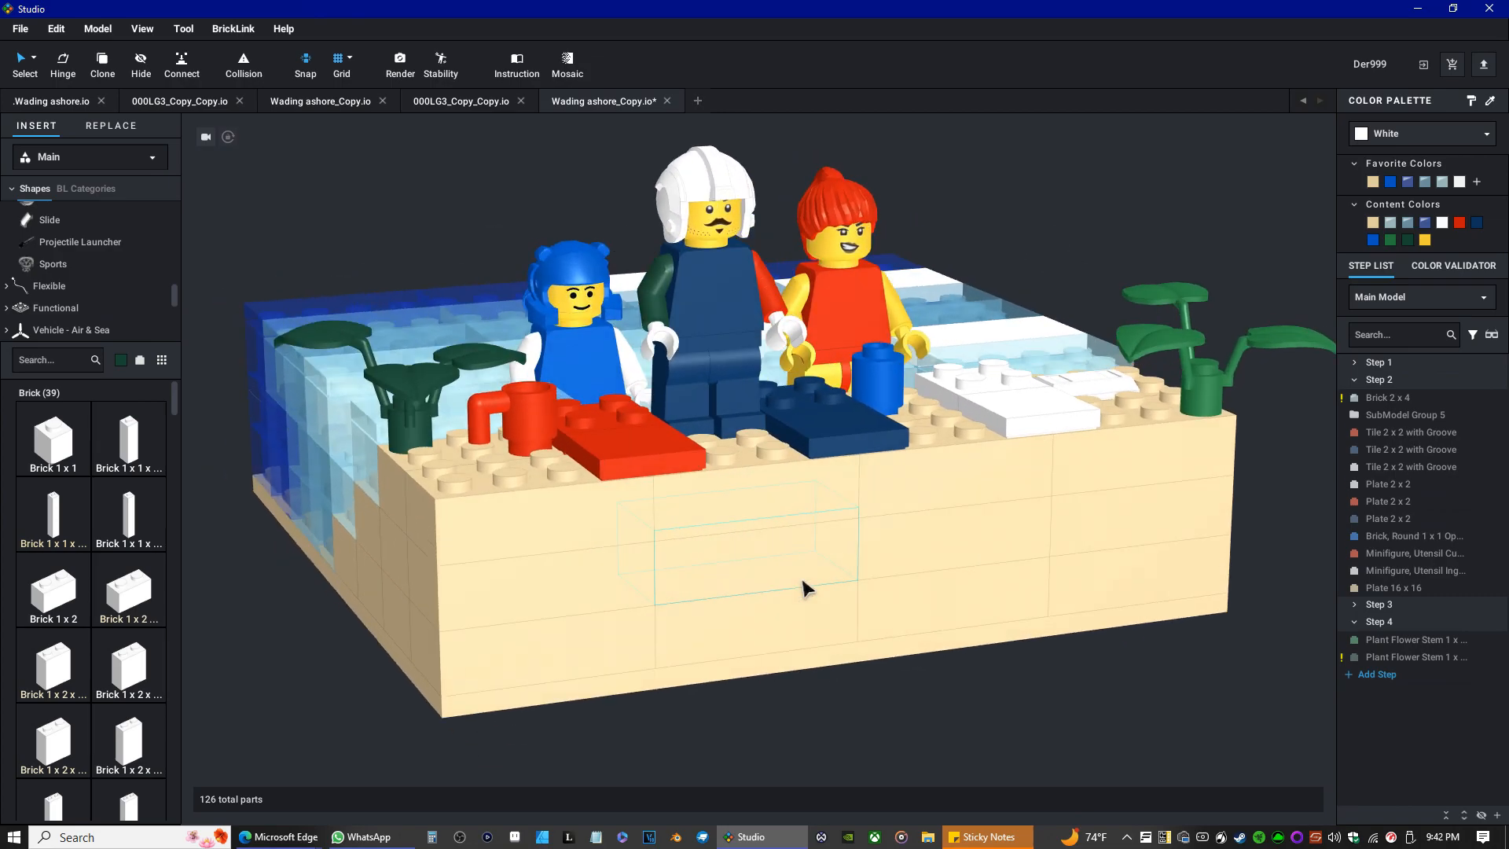
scroll(798, 580, down, 2)
scroll(794, 578, up, 2)
middle_drag(792, 579, 776, 604)
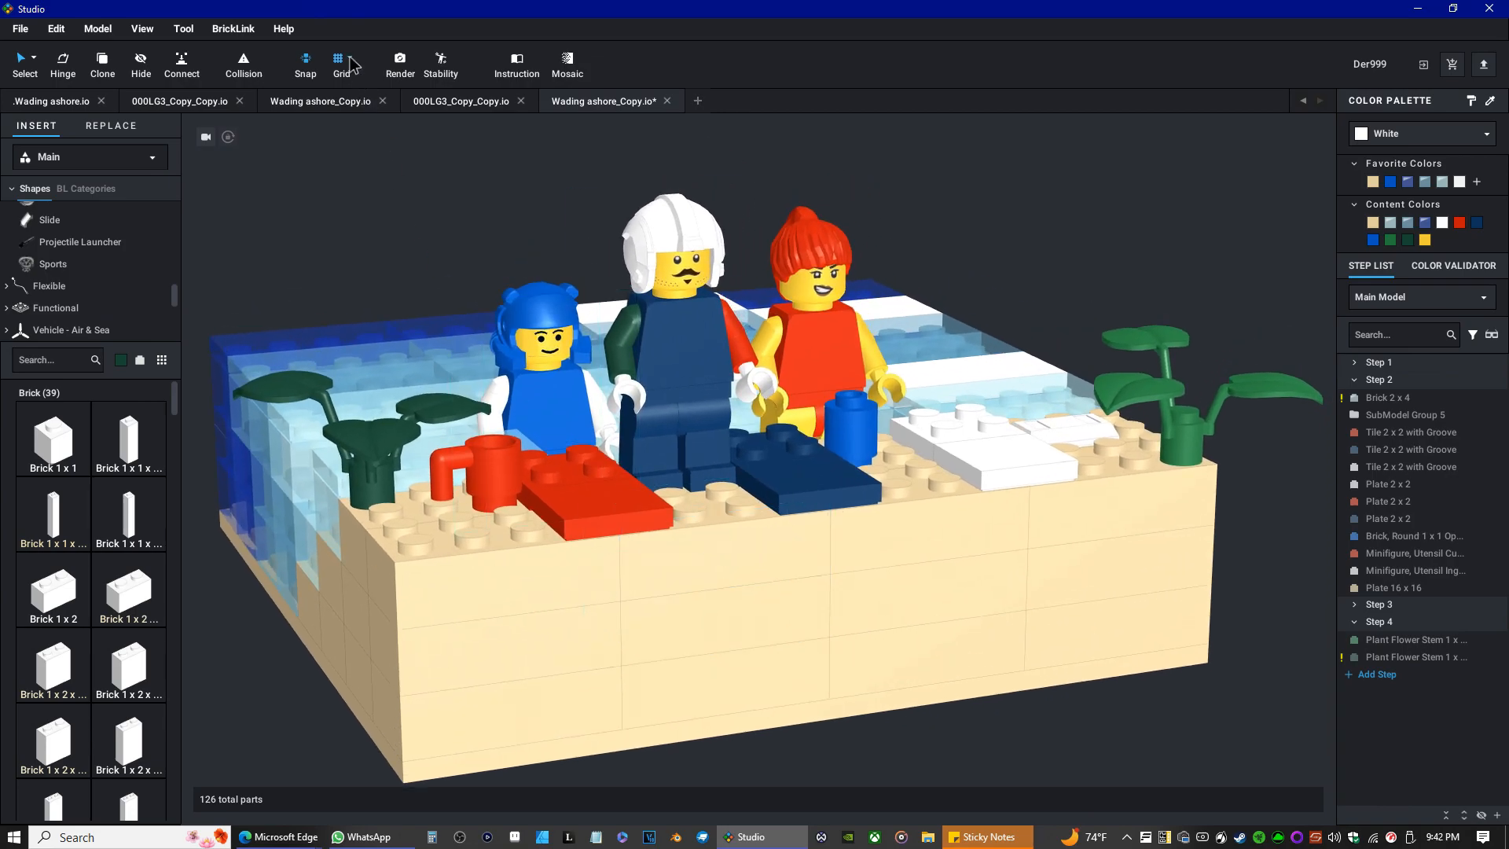
Save the model as Wading ashore_Copy_Copy.io in the Documents > 1.Fanfiction > Art > Lego Studio folder.
click(21, 29)
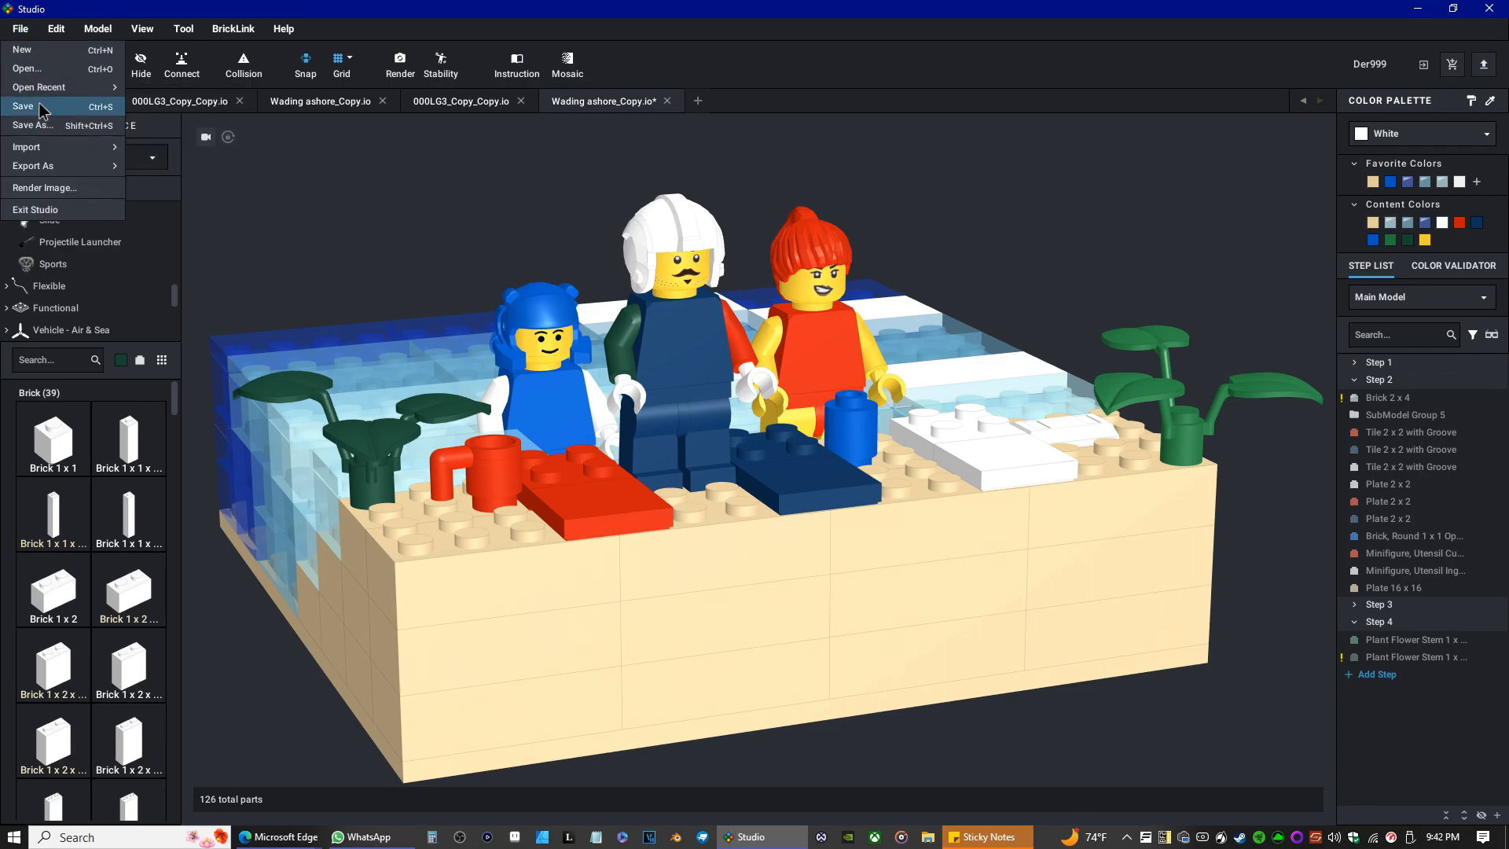
click(47, 110)
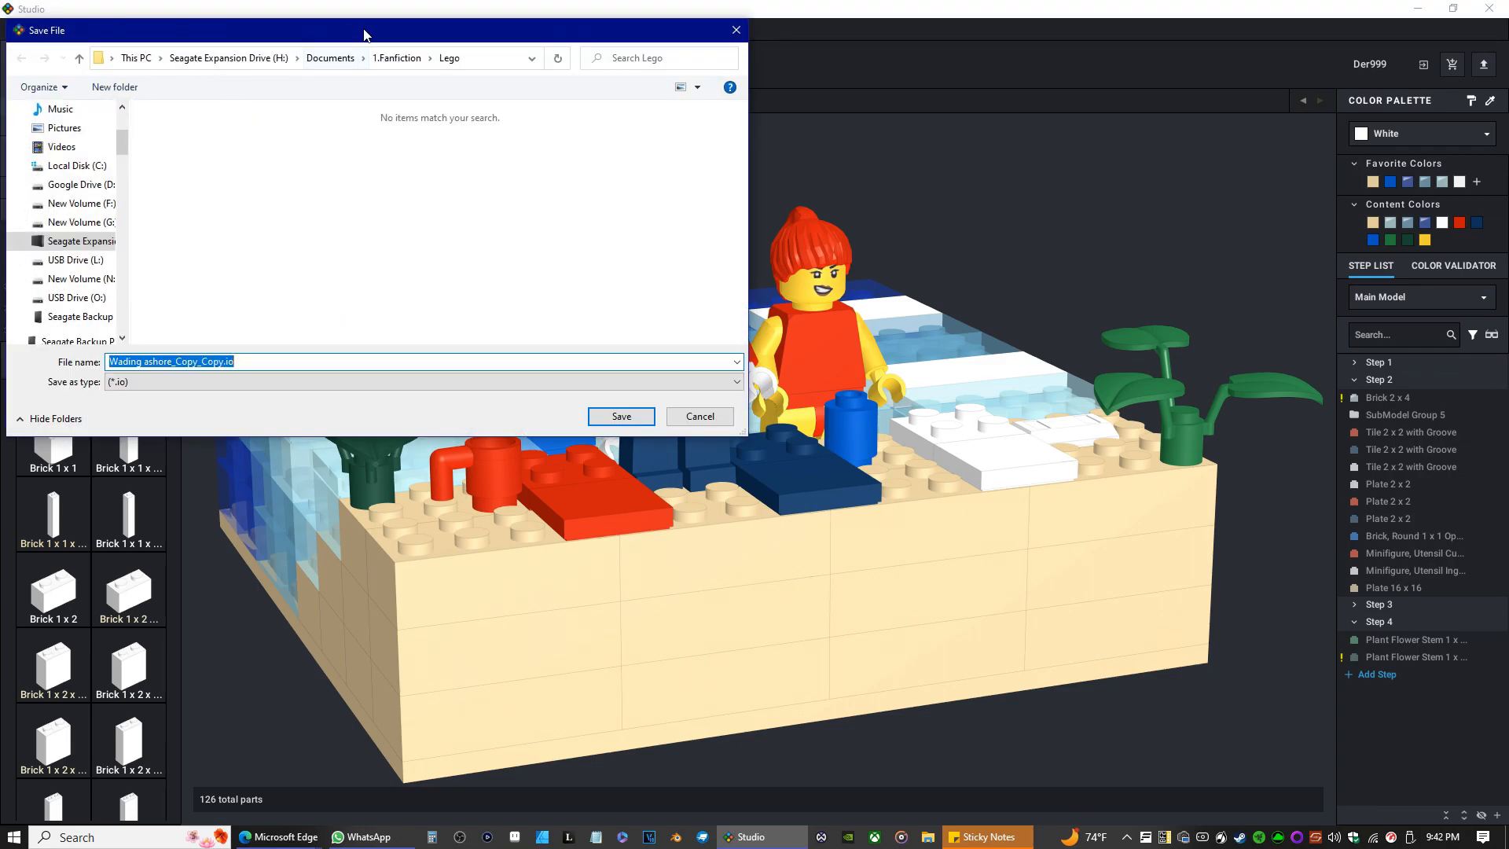
click(409, 51)
double_click(185, 148)
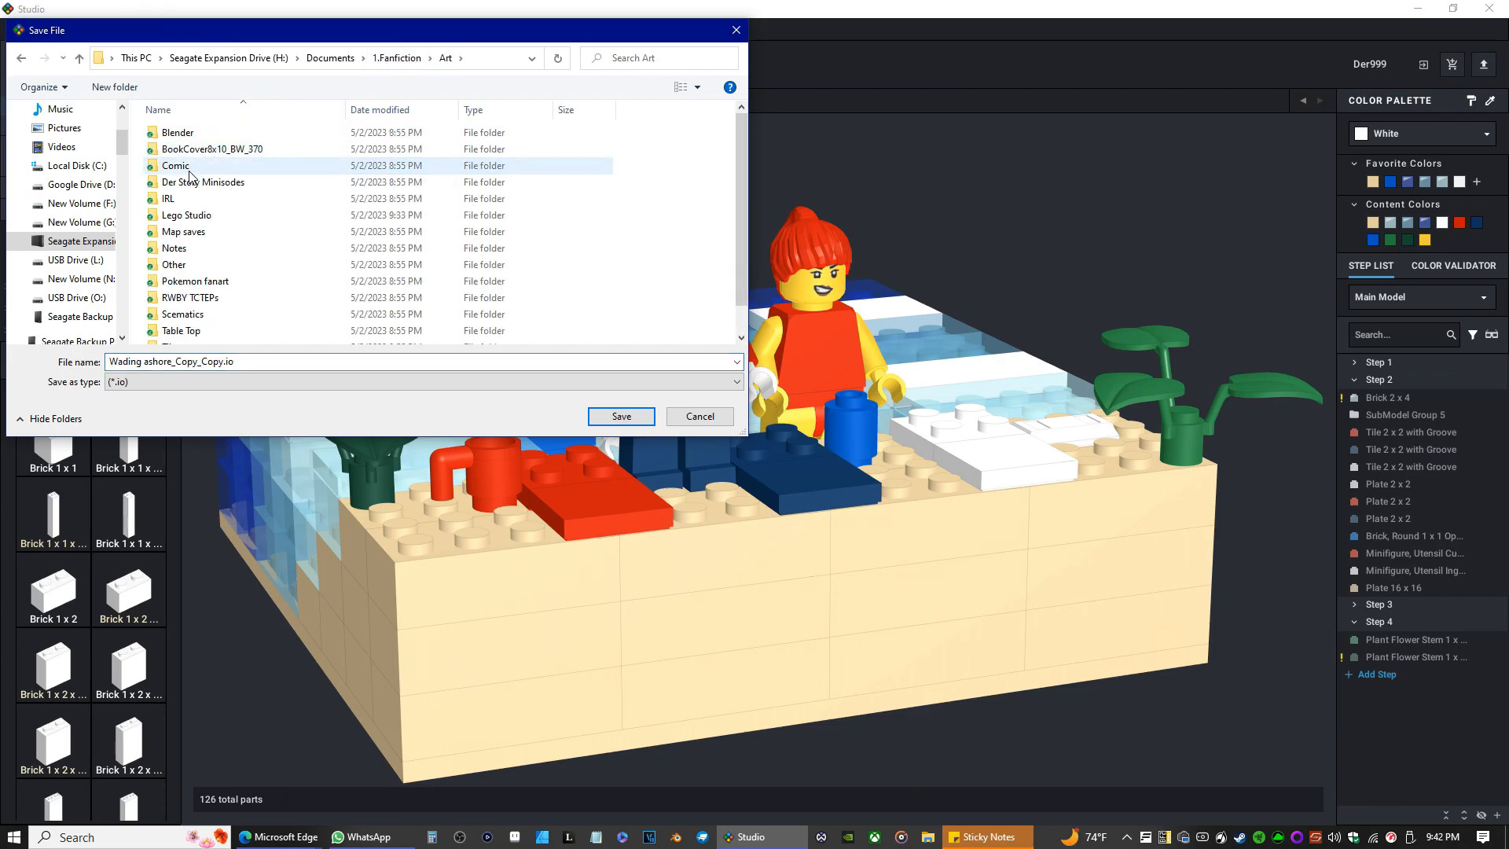
double_click(188, 216)
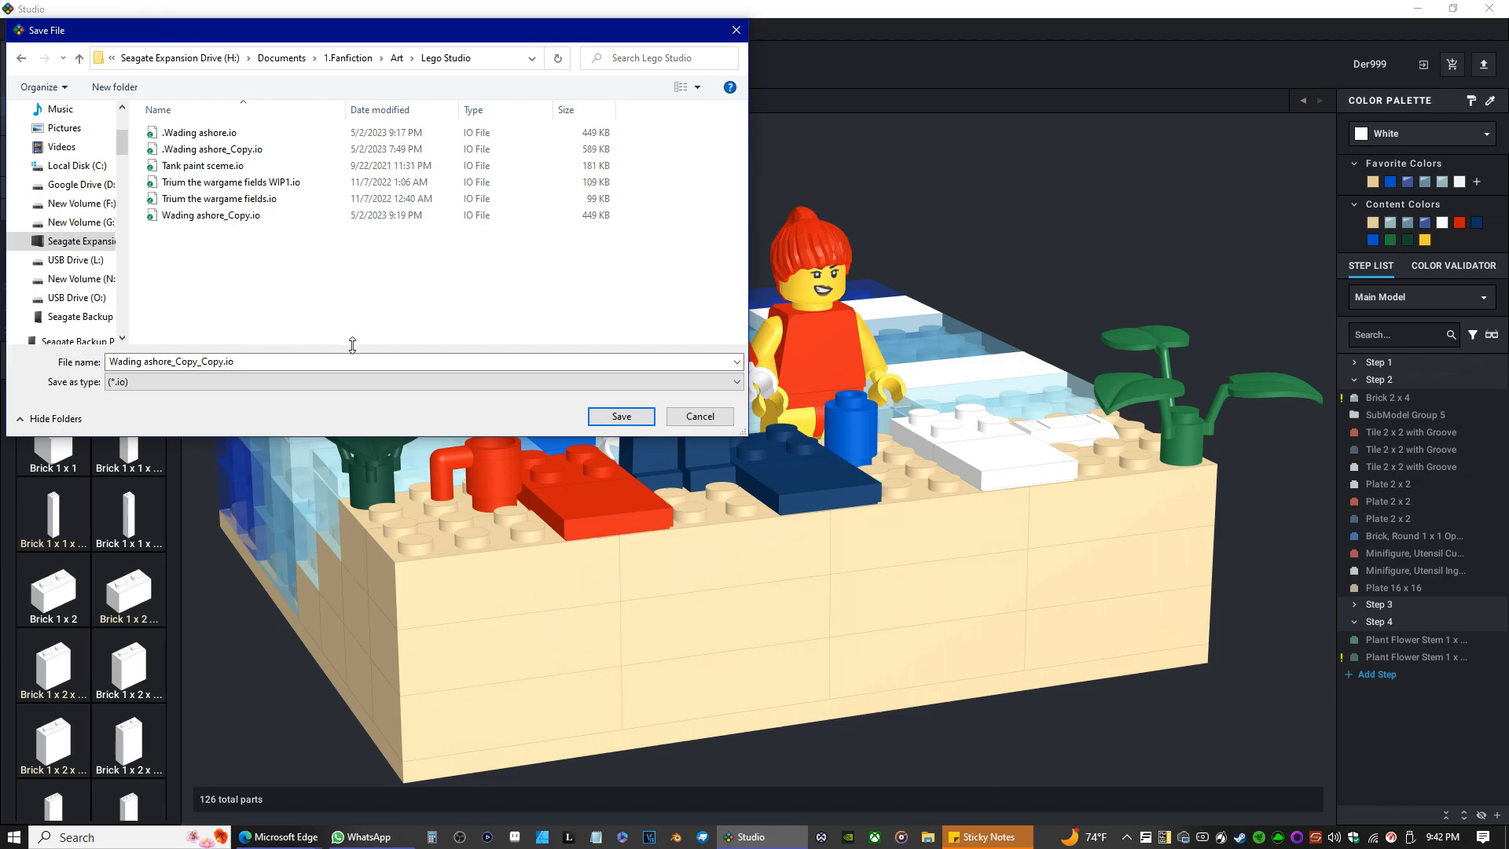
click(620, 417)
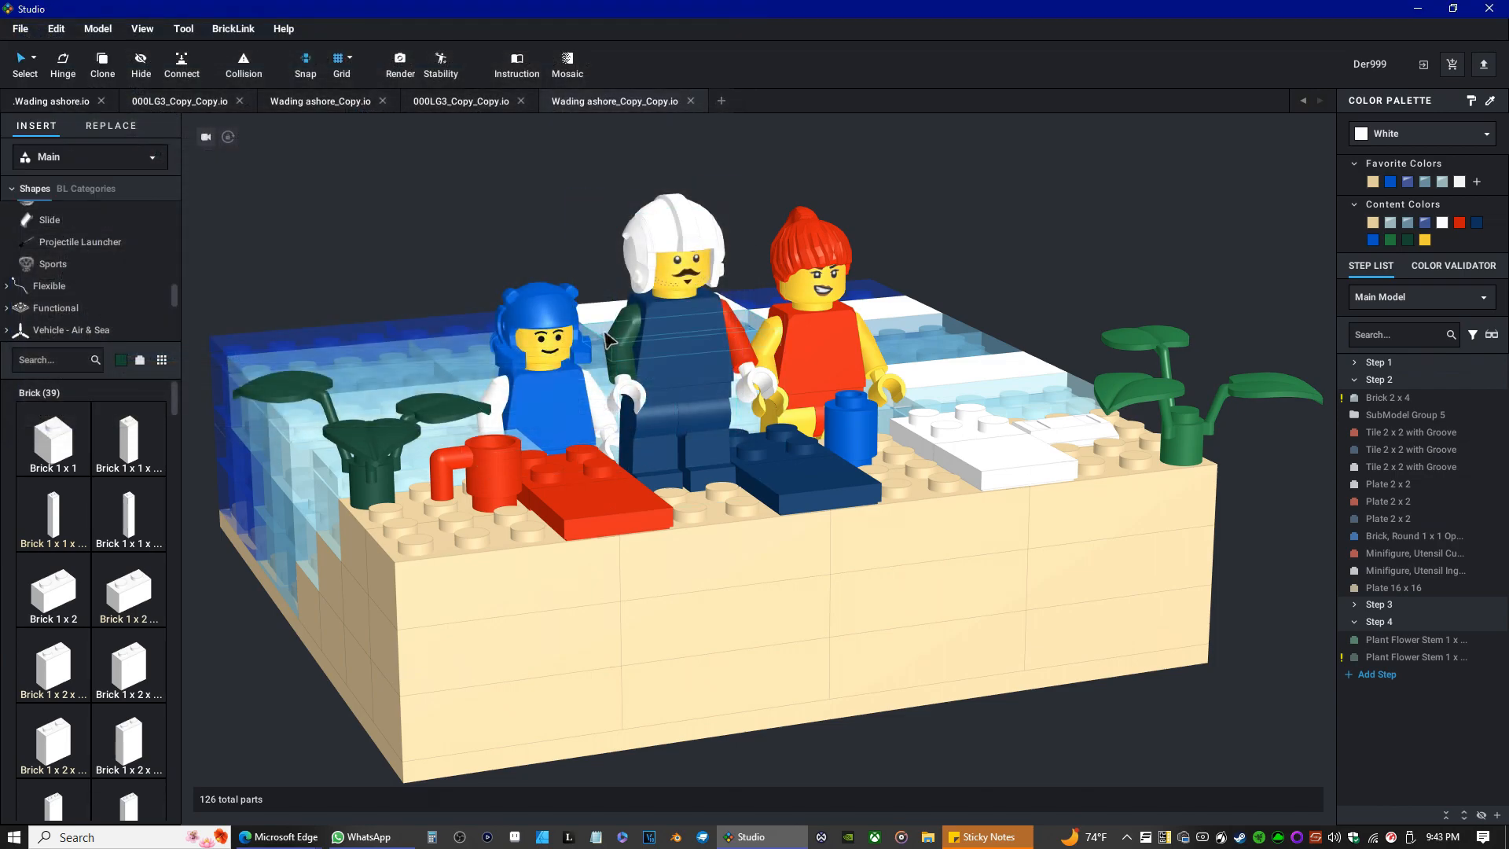
Run the stability check on the model, view its tabs and close it.
click(441, 66)
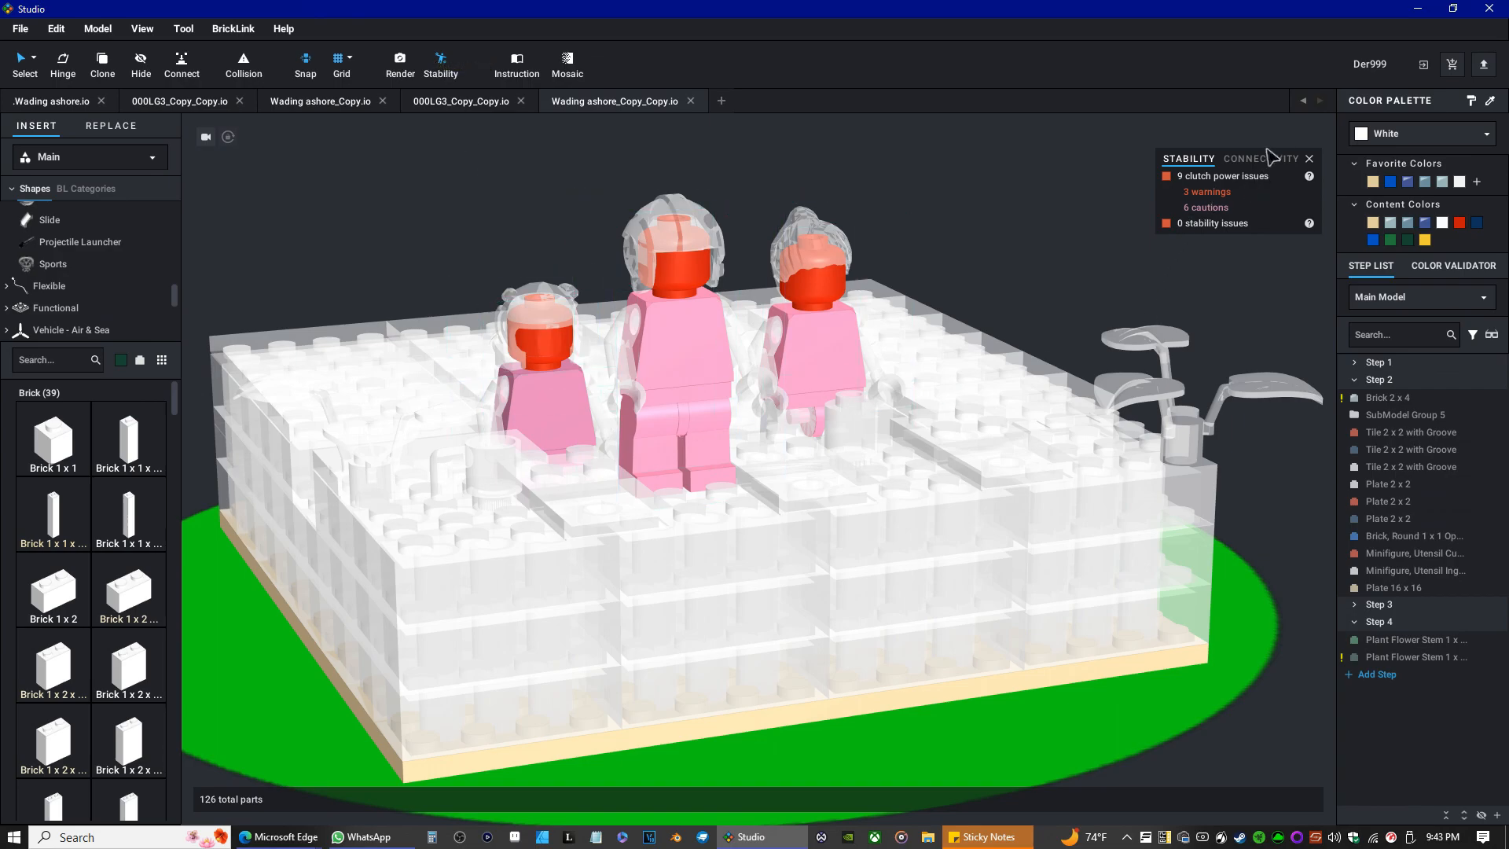
click(1235, 161)
click(1309, 159)
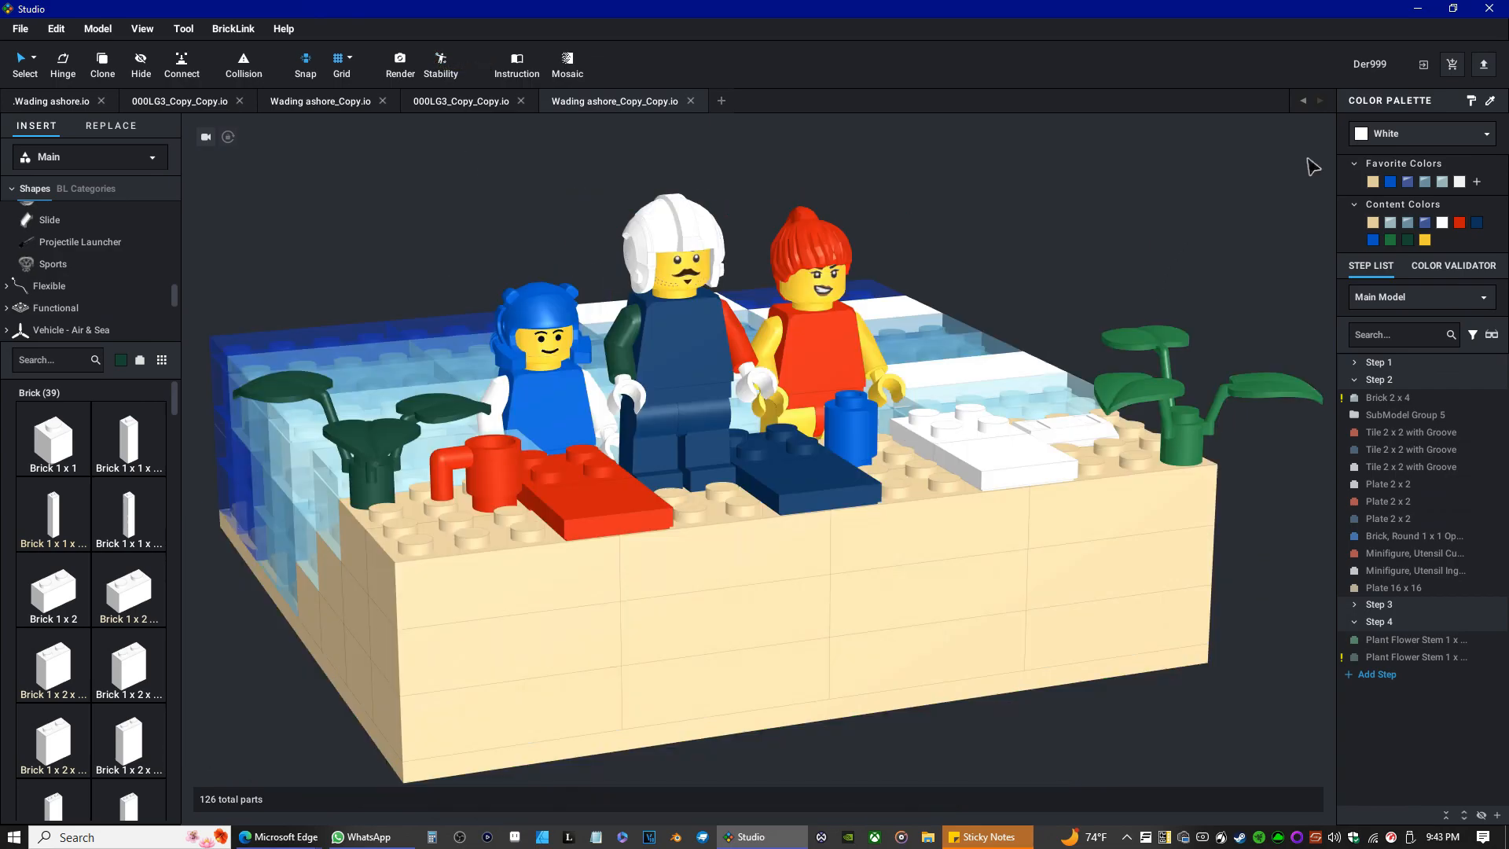
Open the Render Image dialog, adjust the preview, and look through the background and light preset options.
click(400, 63)
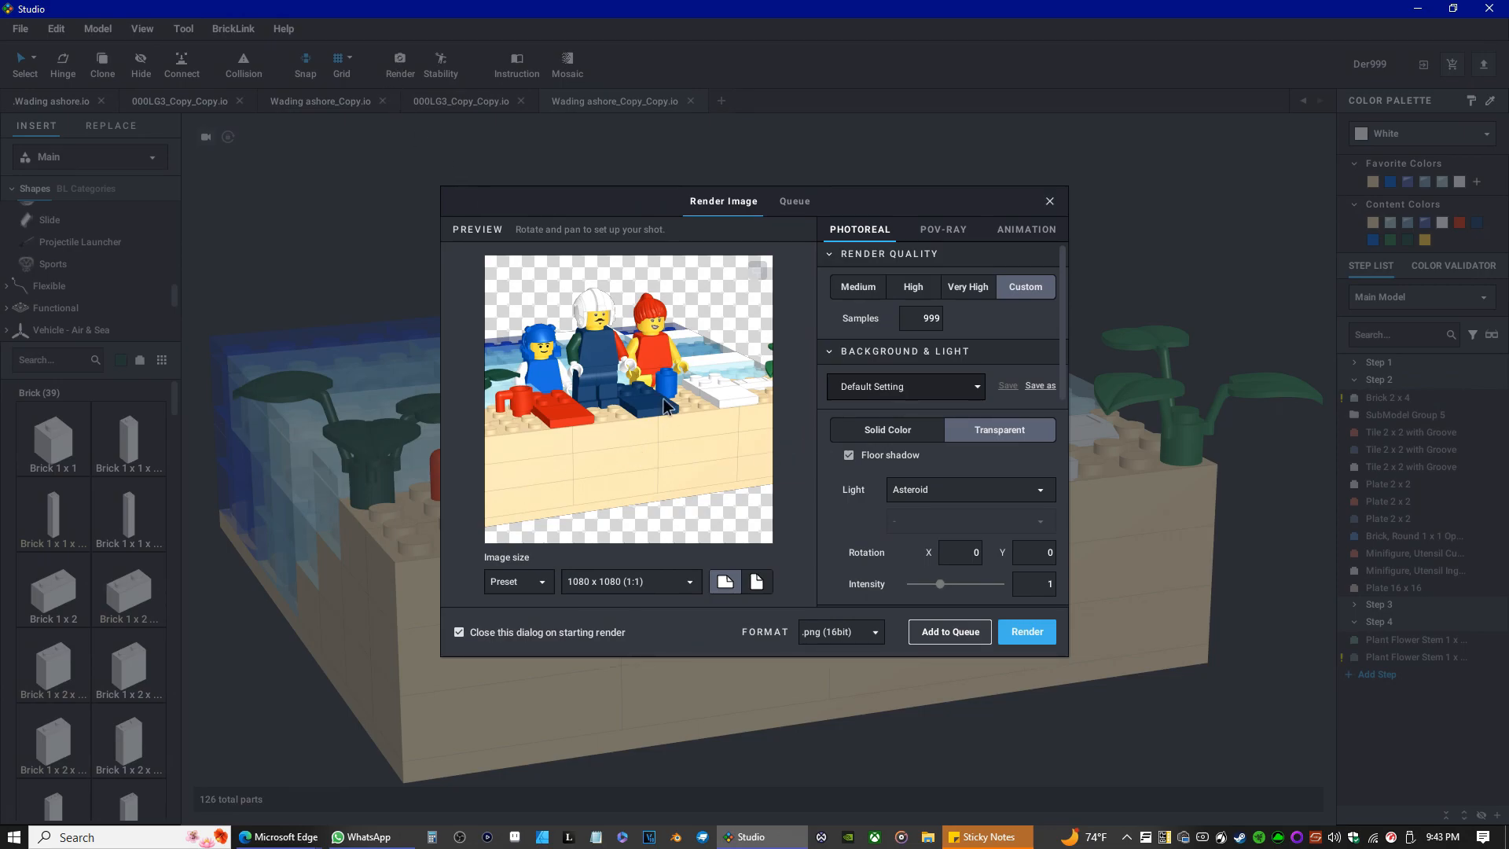
drag(665, 358, 638, 429)
scroll(638, 429, down, 2)
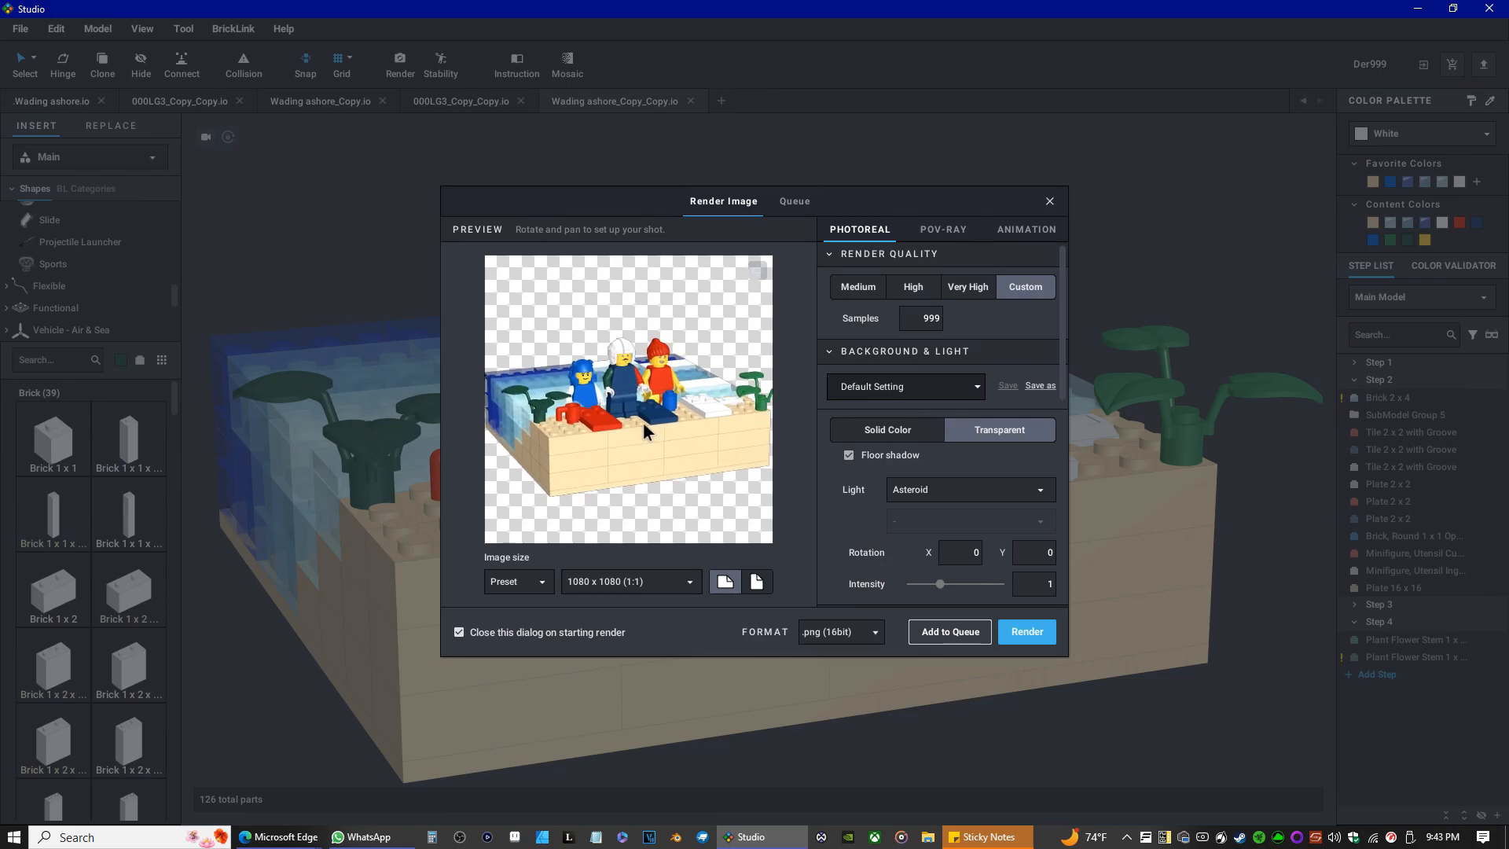
right_drag(640, 427, 640, 417)
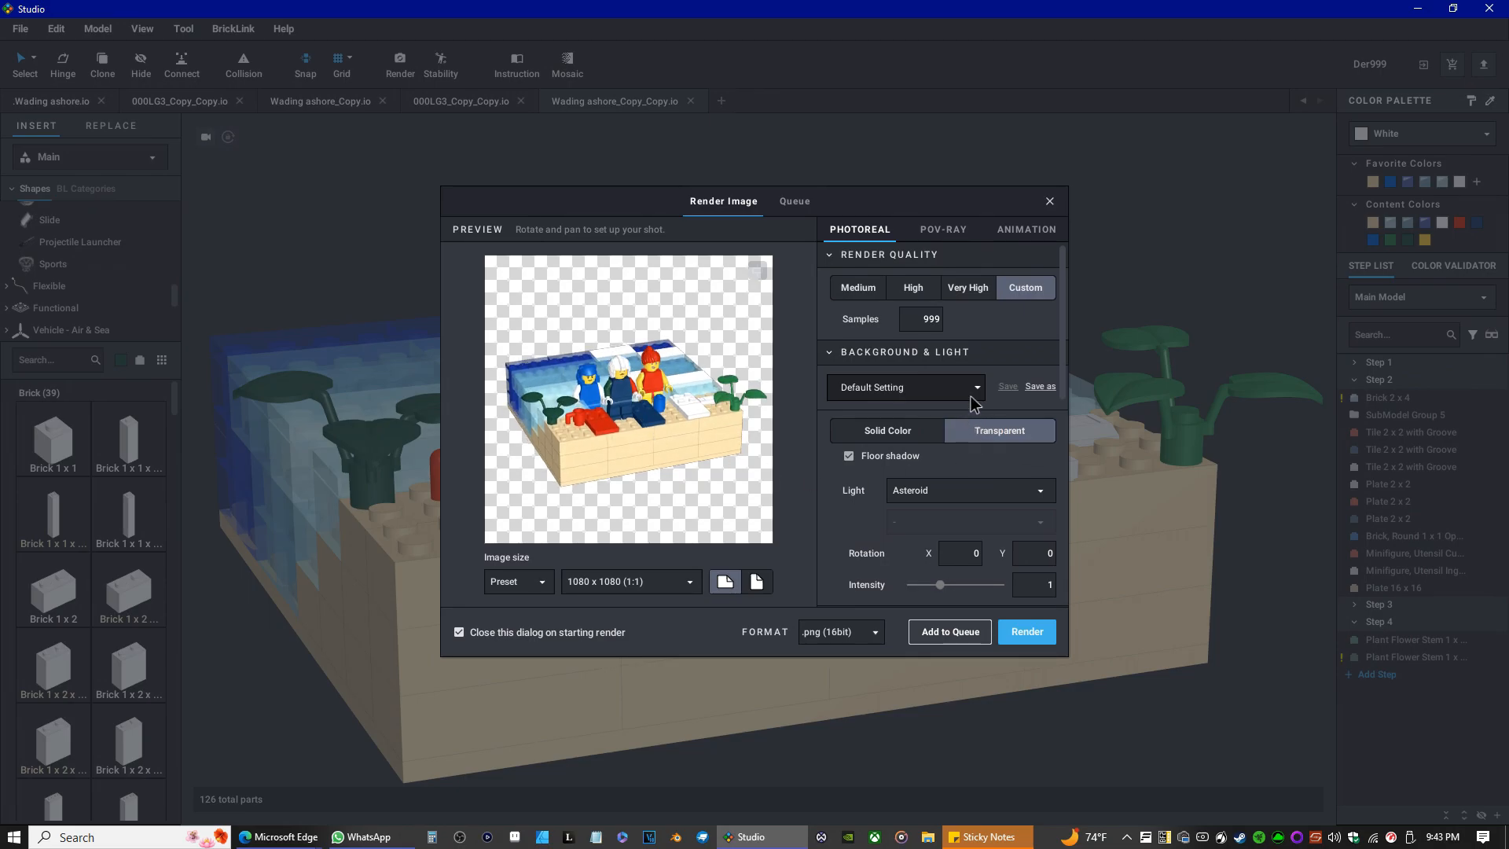
click(912, 436)
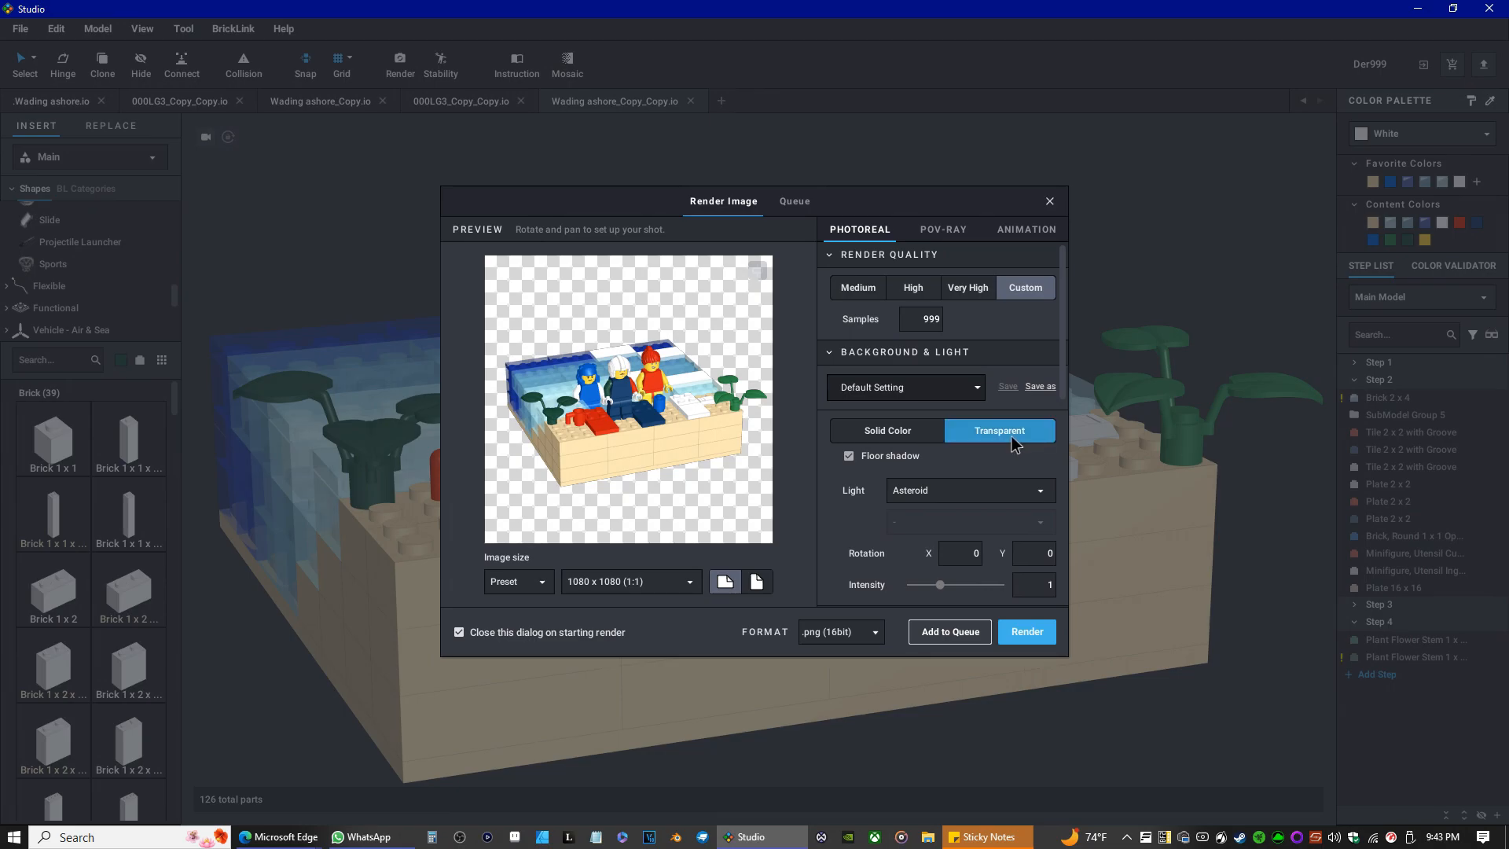
click(920, 499)
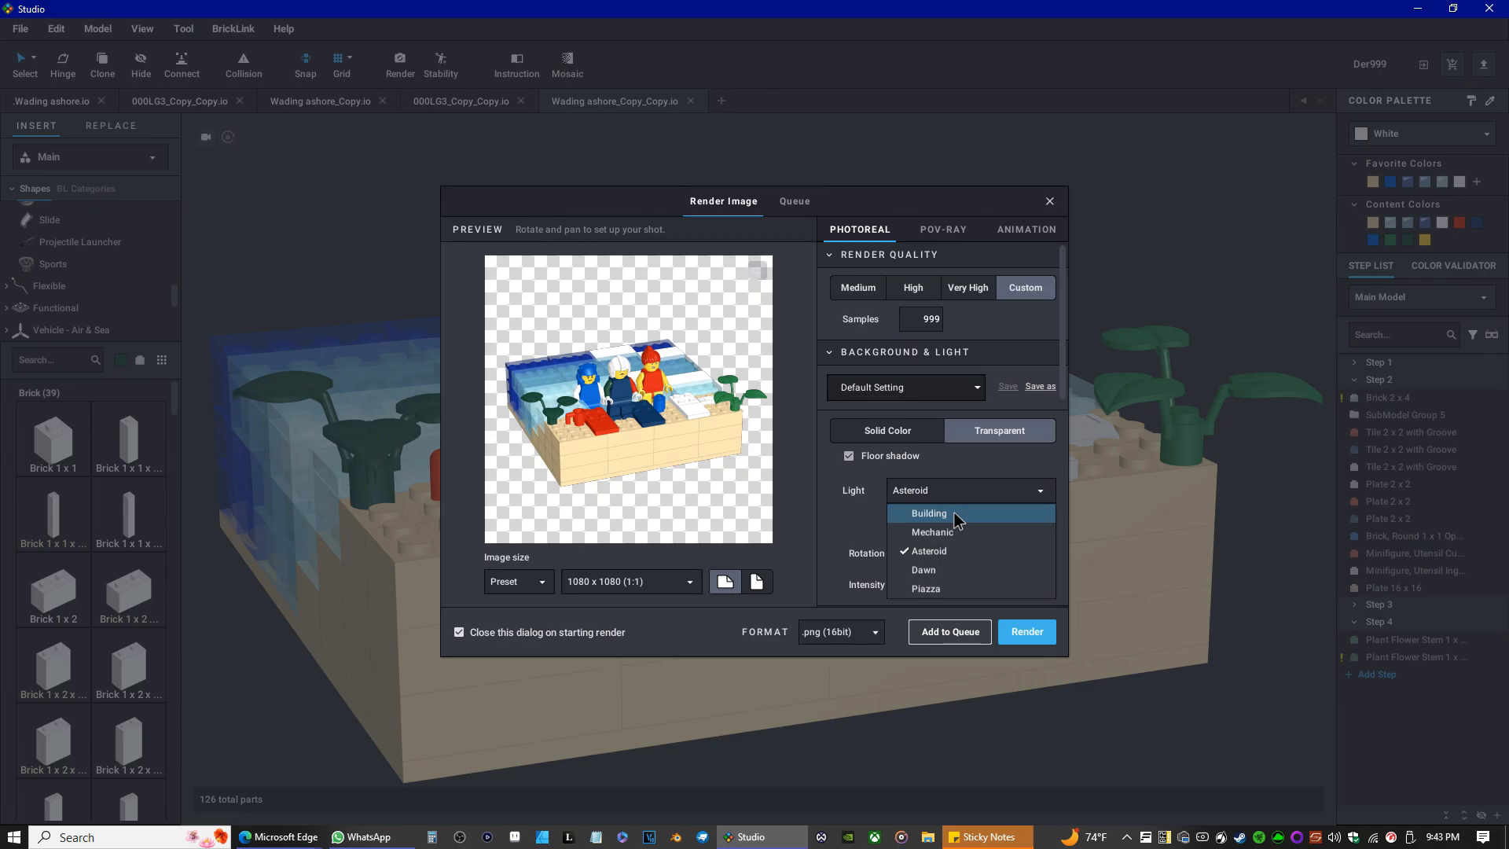
click(958, 451)
Switch the render camera to Orthographic and rotate and zoom the preview to frame the beach scene.
scroll(939, 487, down, 3)
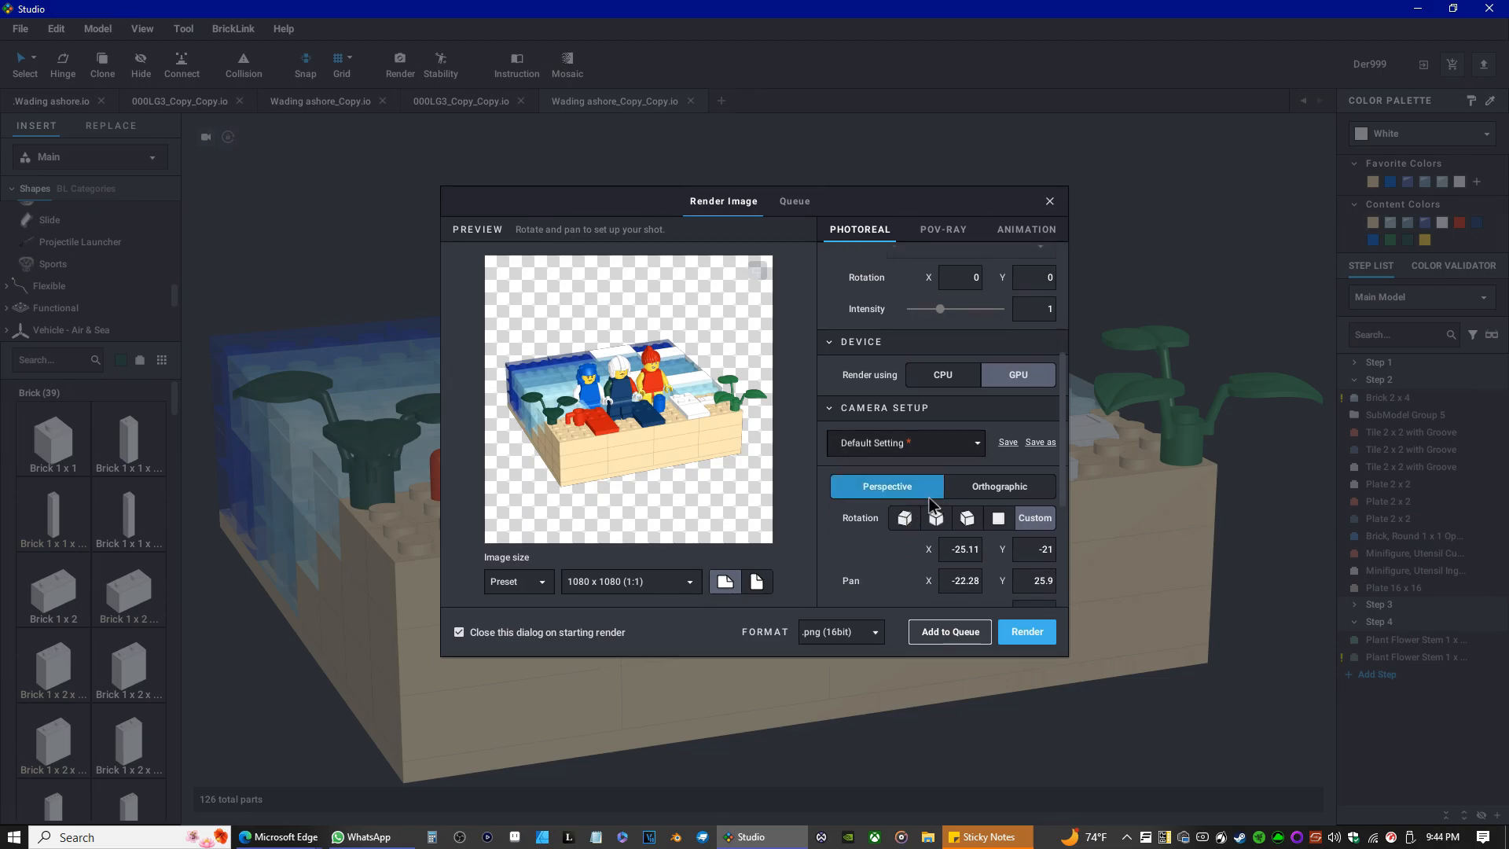
scroll(918, 503, down, 2)
scroll(918, 503, down, 1)
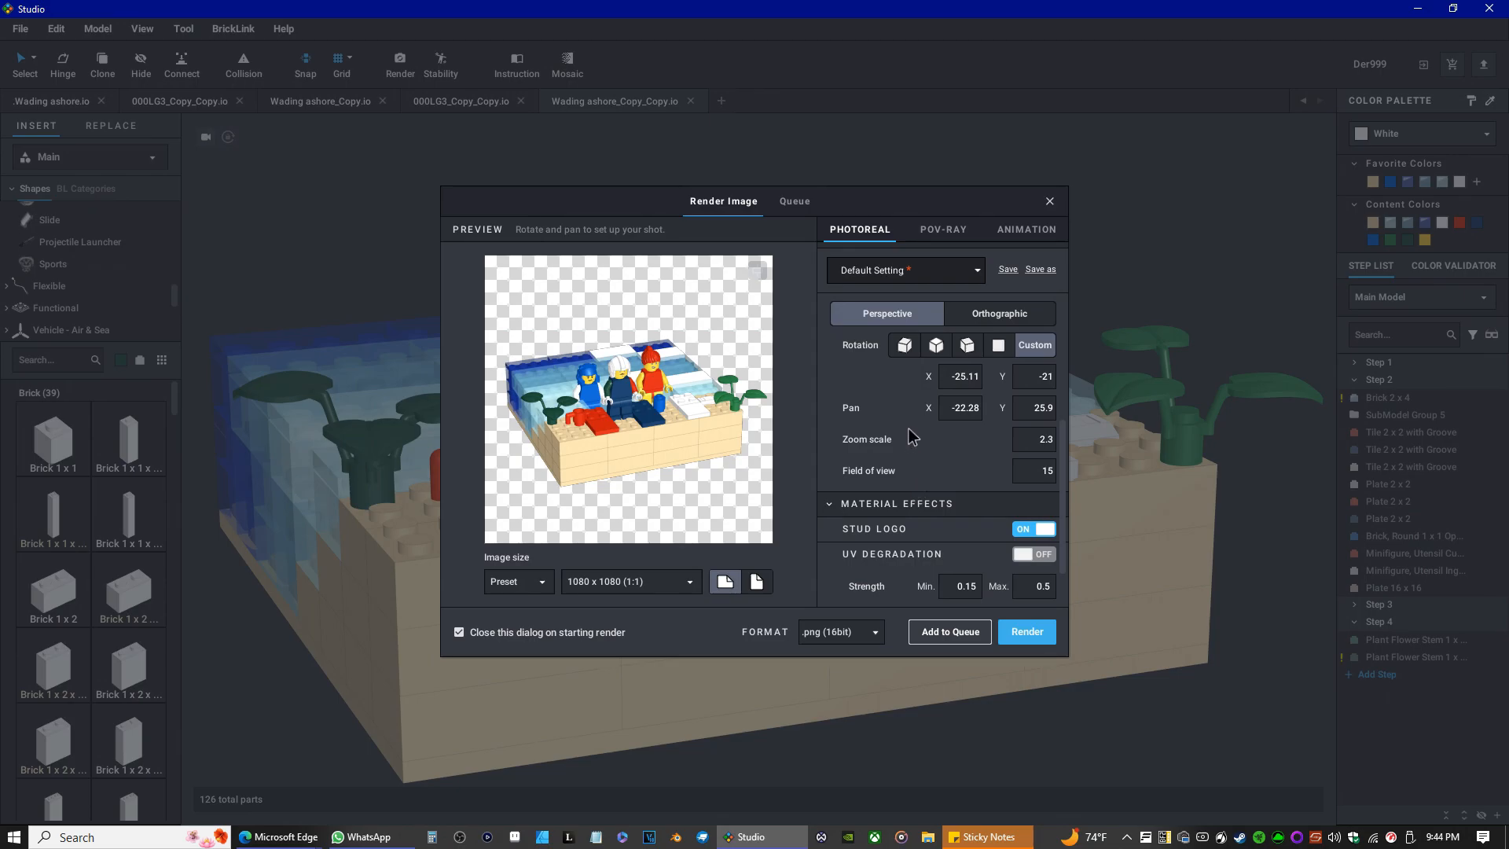
click(997, 326)
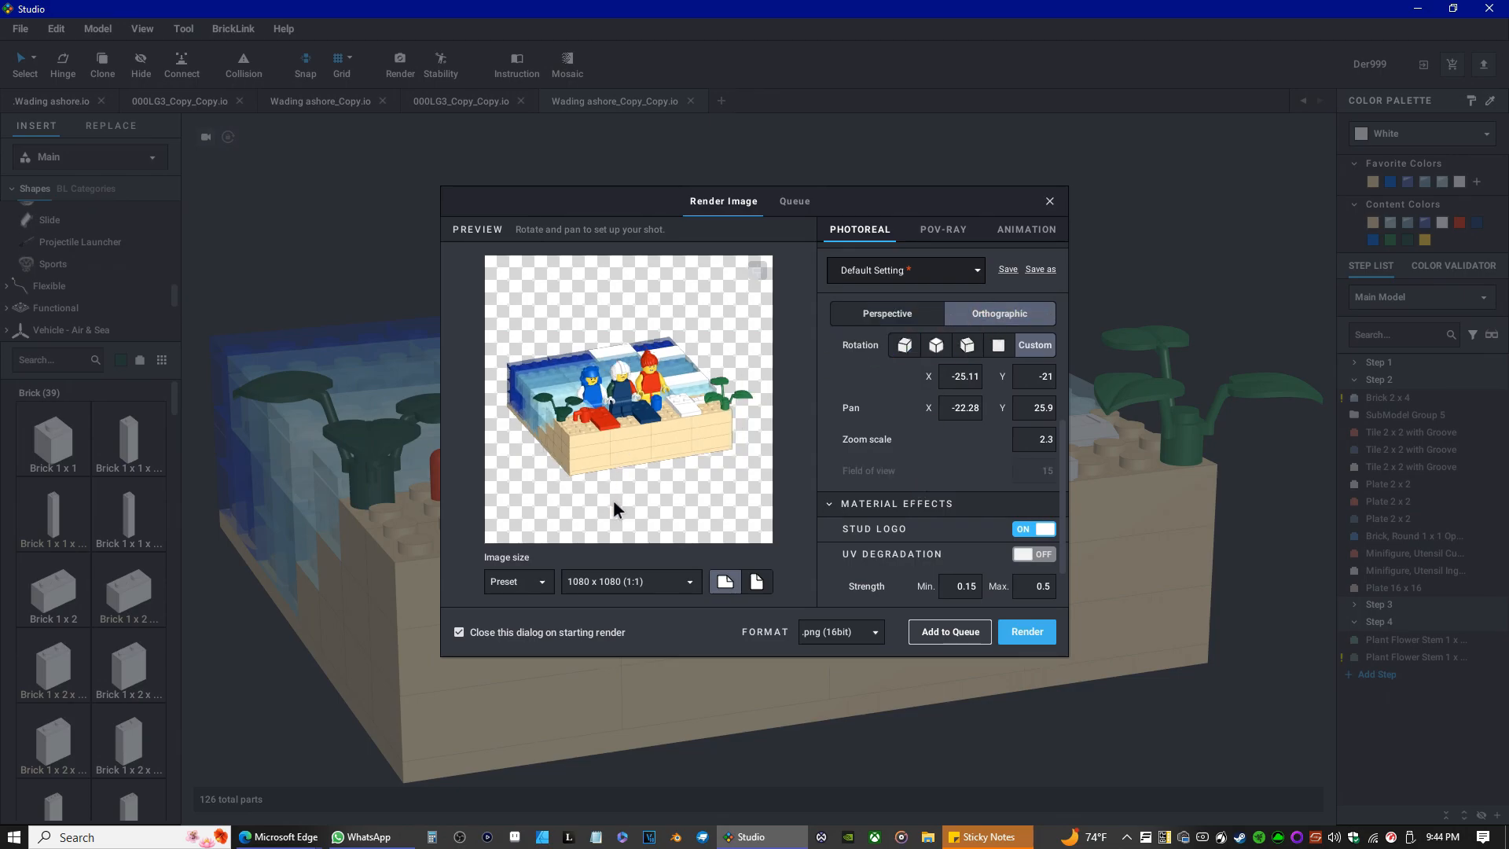
scroll(540, 477, up, 2)
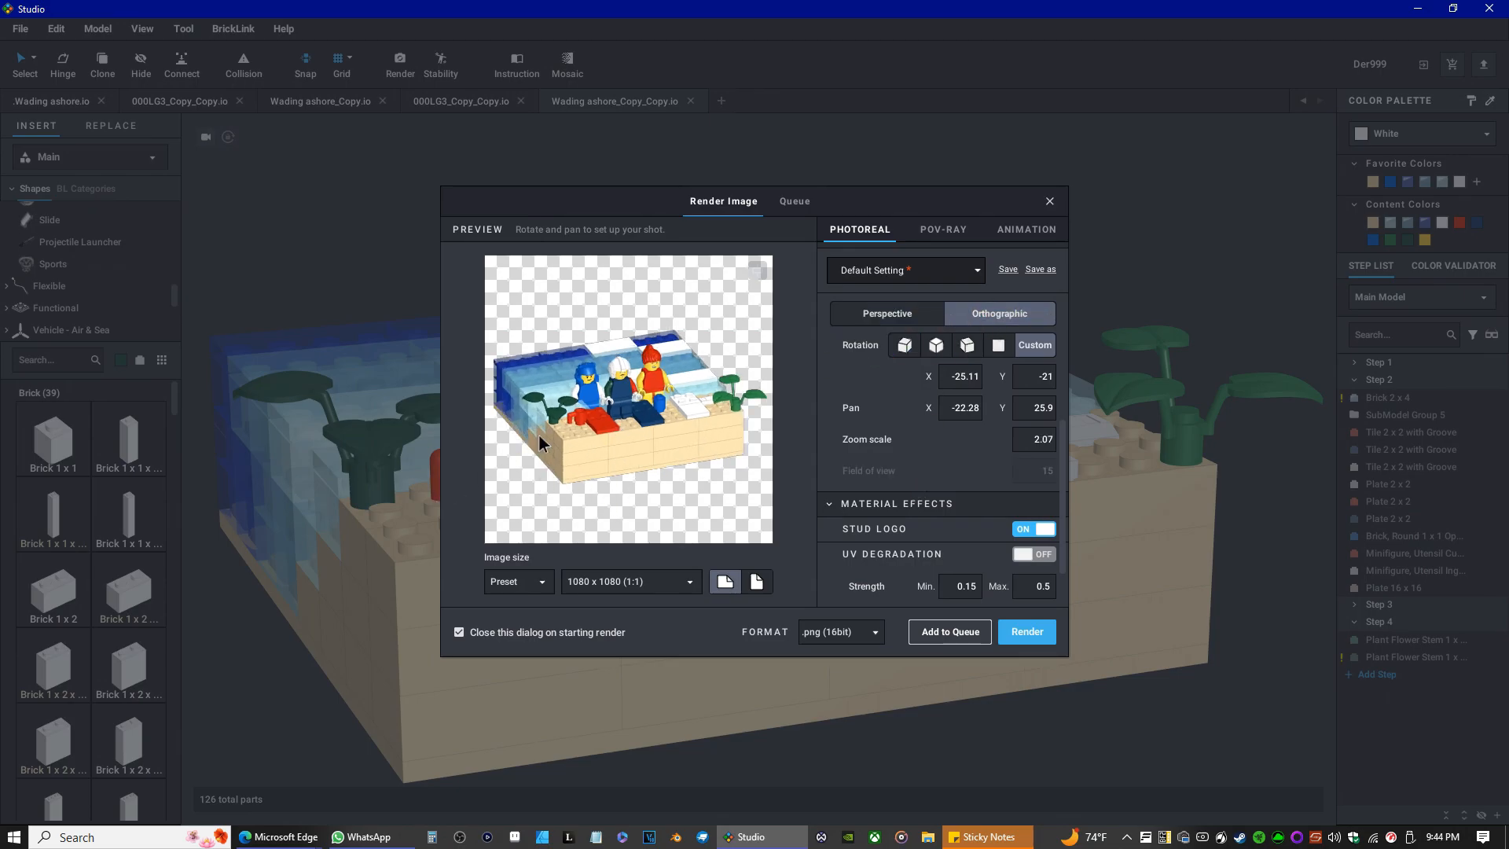
drag(524, 440, 528, 439)
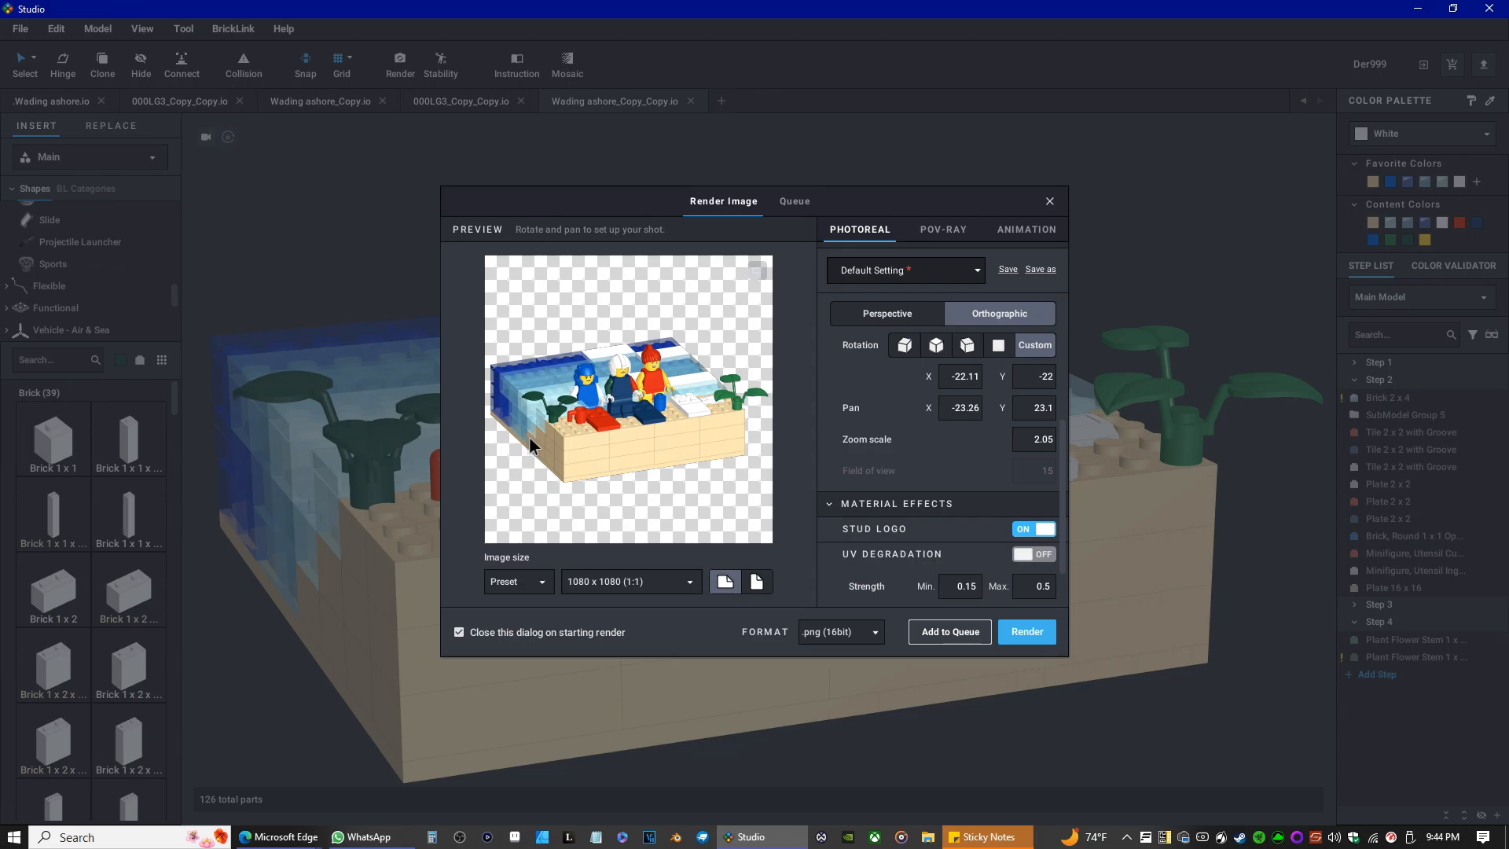
drag(547, 424, 546, 420)
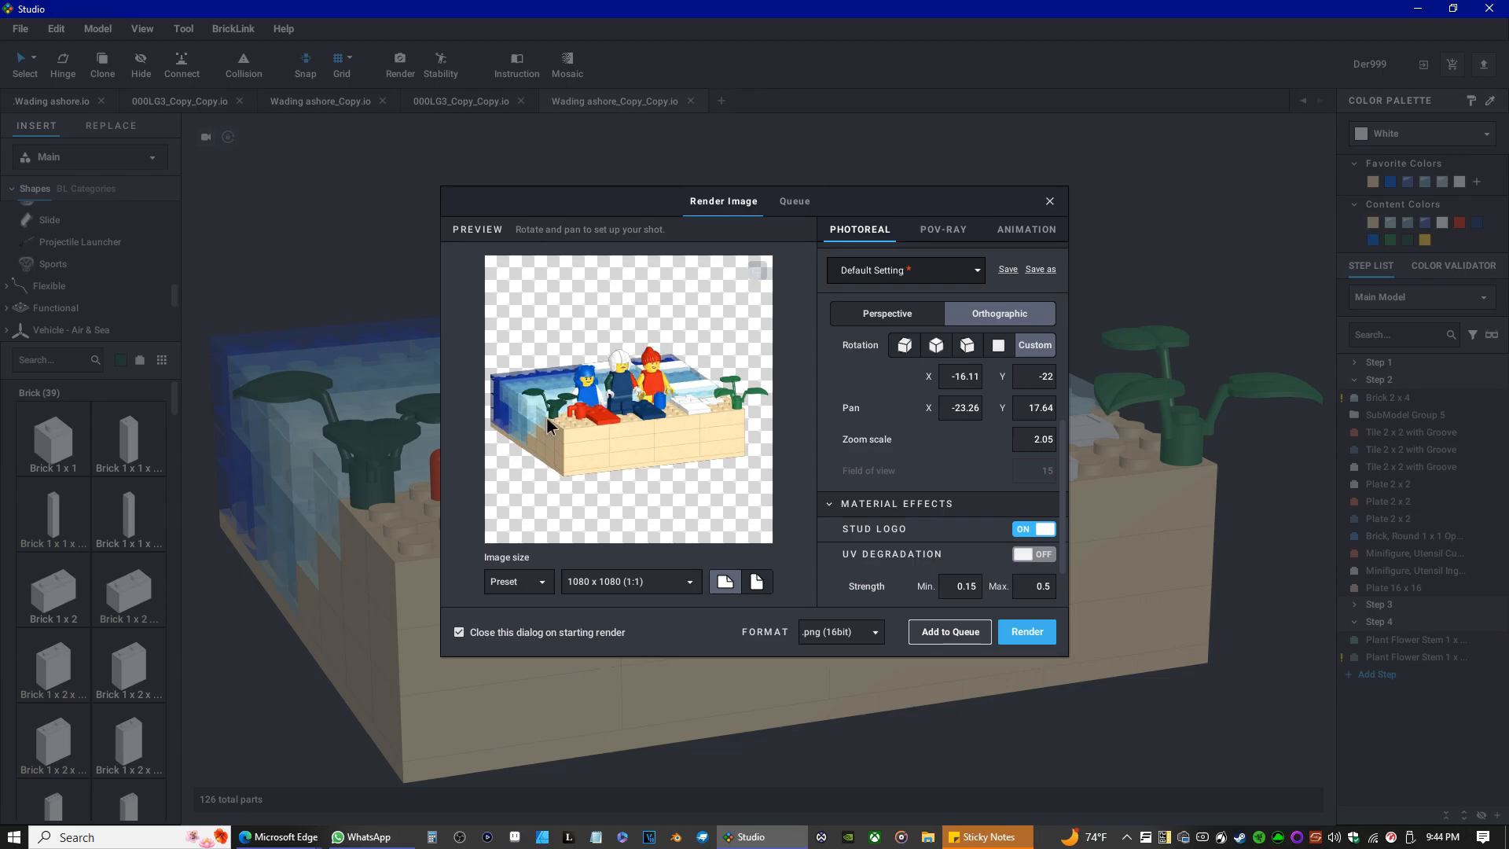
drag(540, 416, 540, 426)
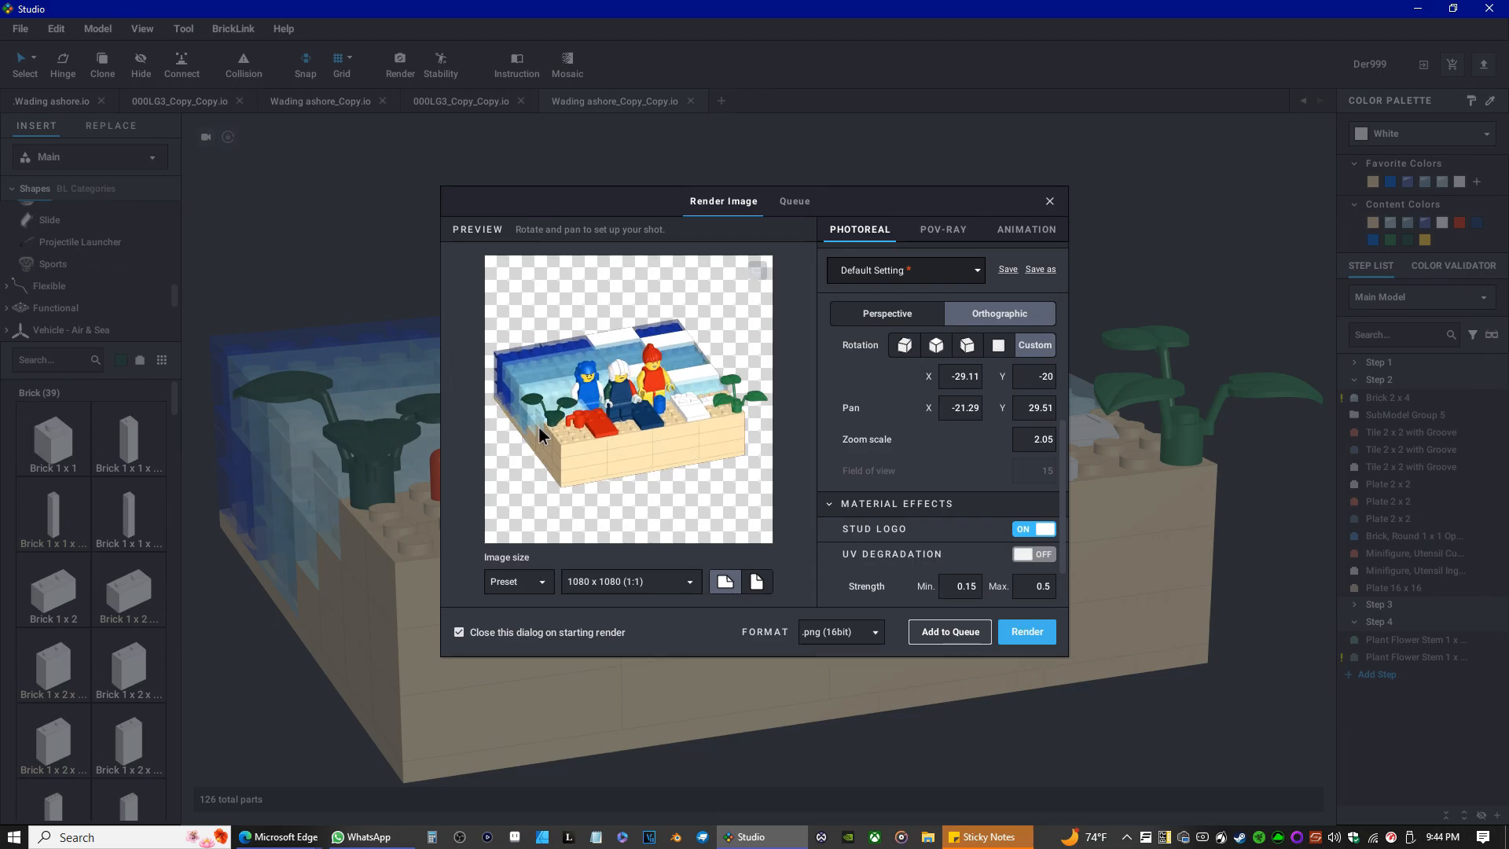
drag(539, 426, 539, 427)
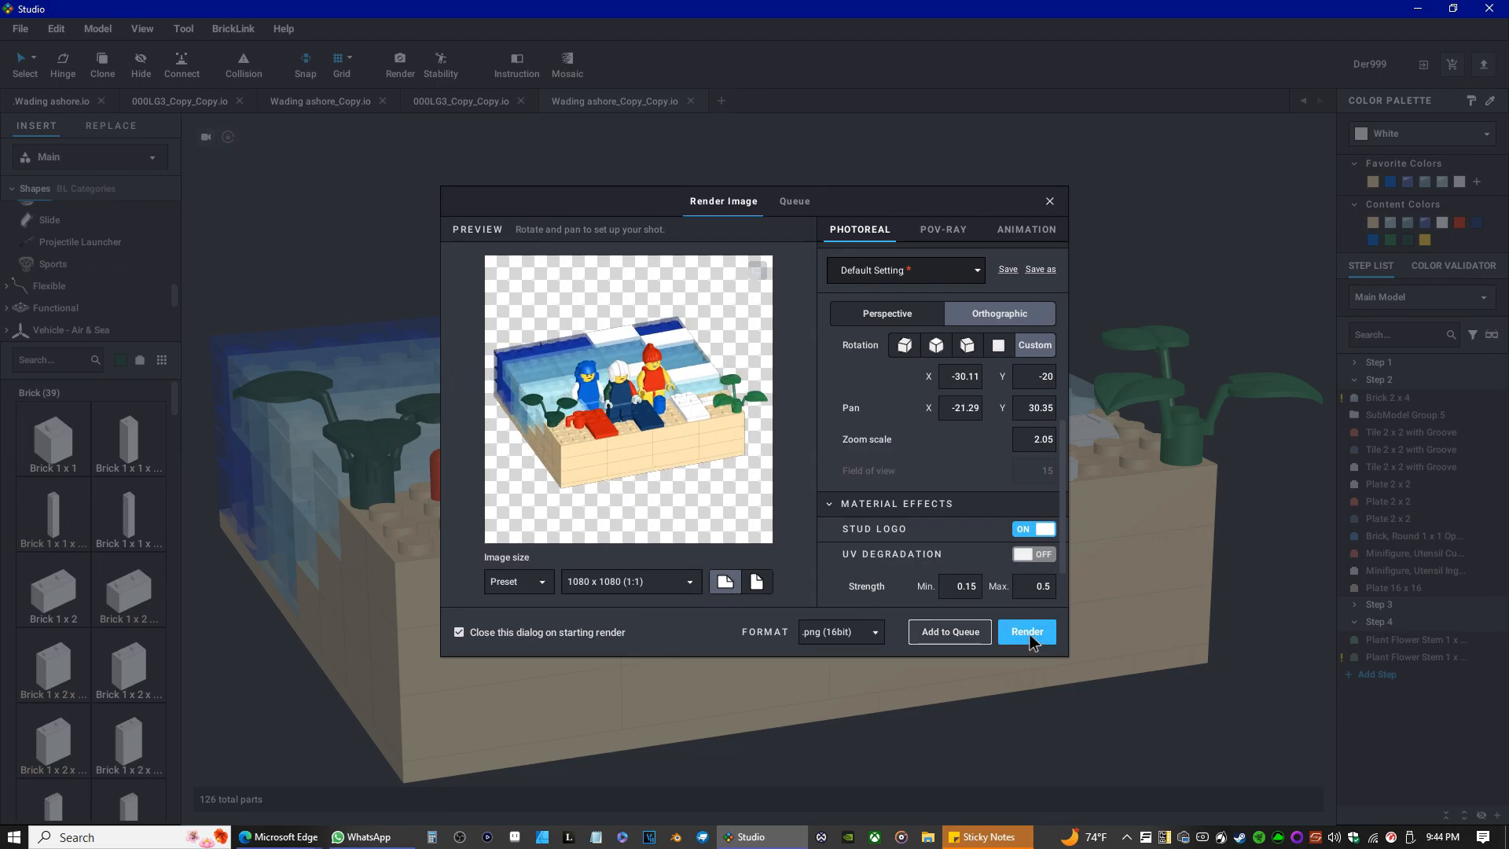
Render the image and save it as Wading ashore_Copy_Copy.png in the Lego Studio folder.
scroll(969, 564, down, 1)
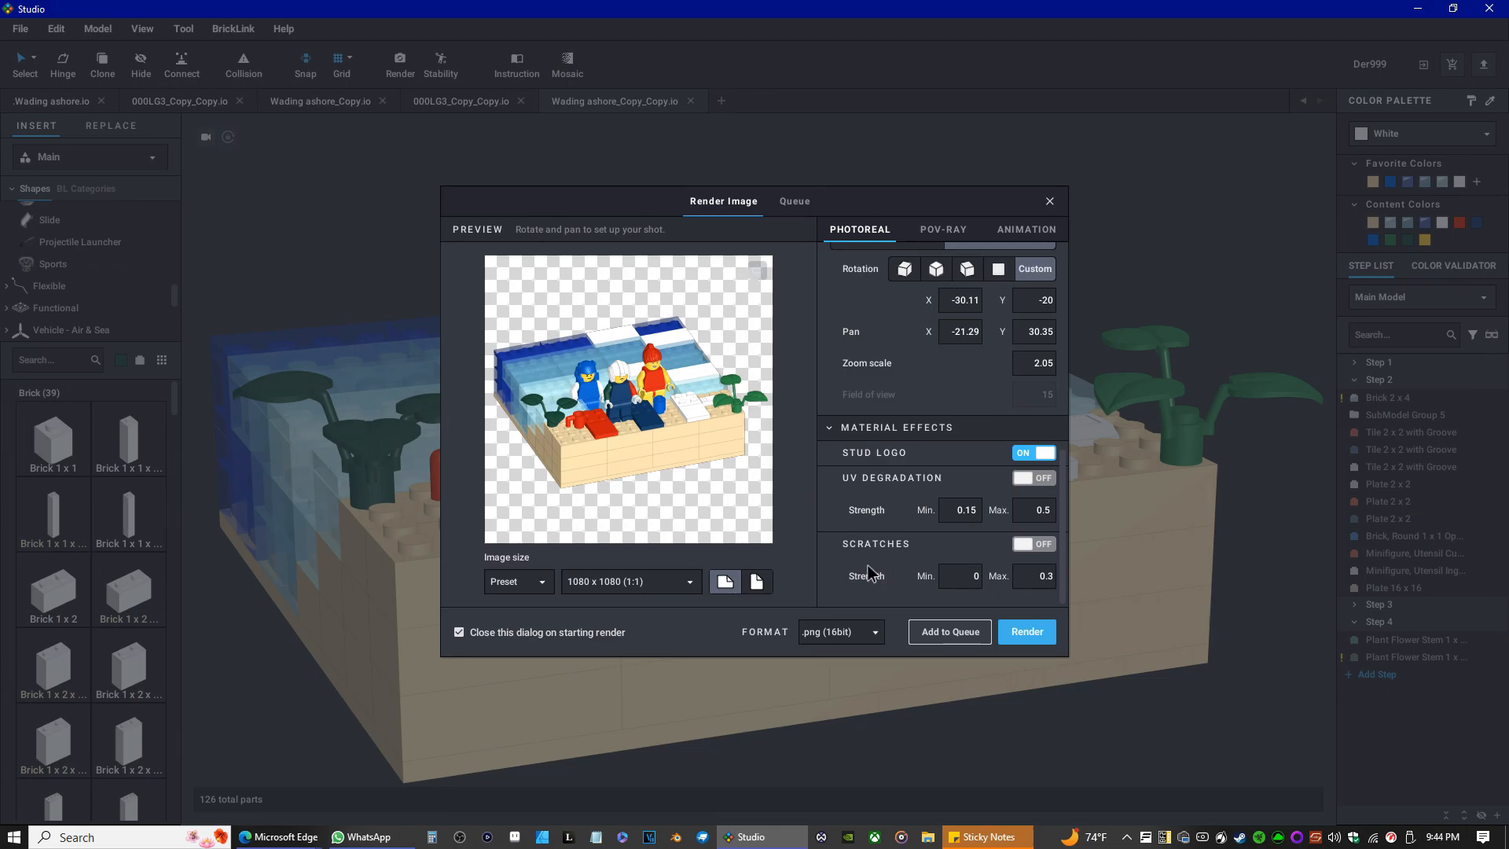
scroll(912, 578, up, 2)
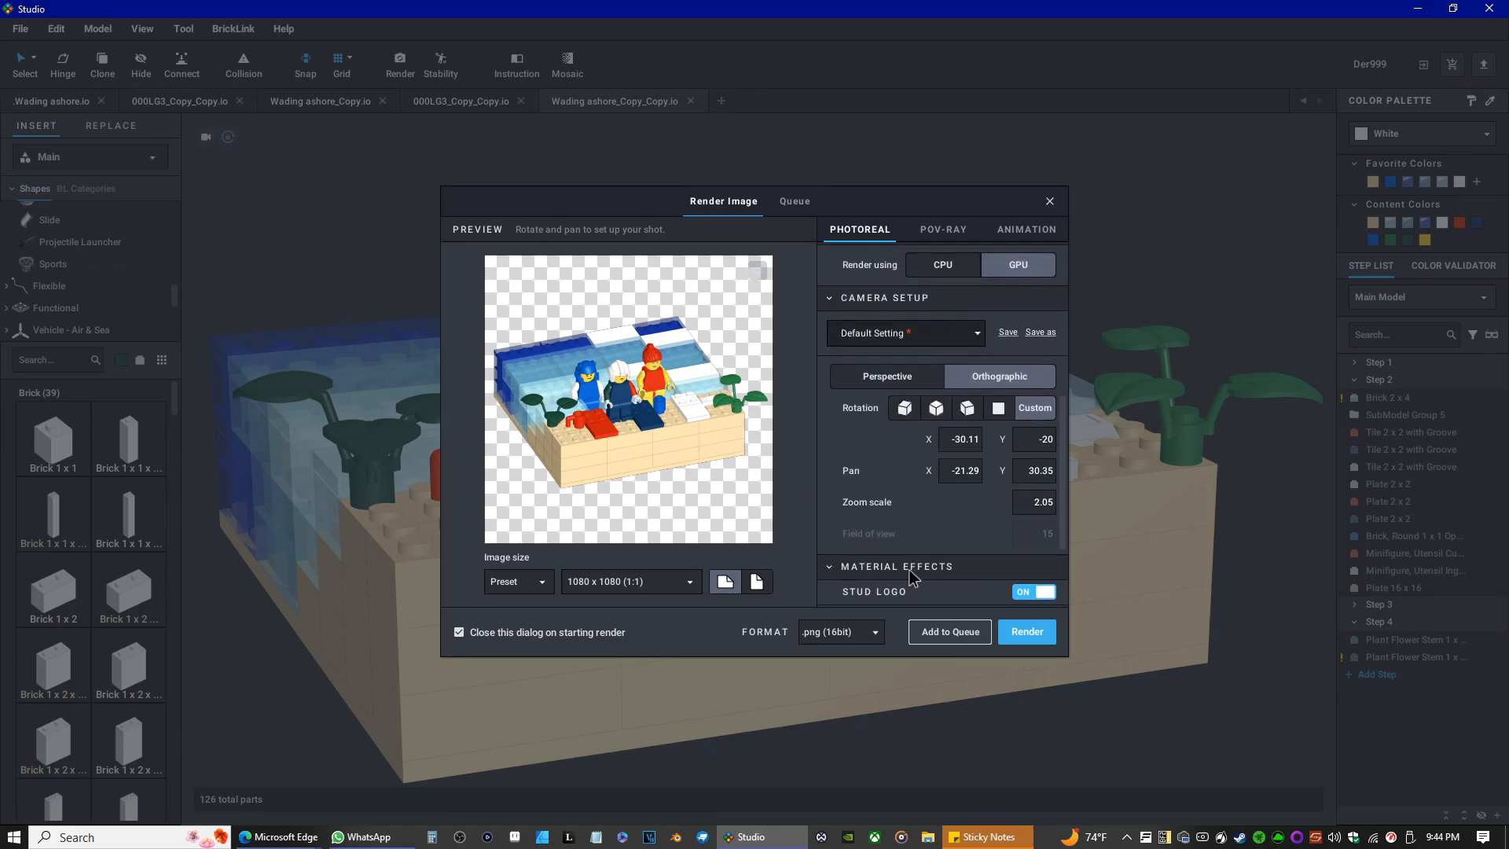
scroll(912, 577, up, 1)
click(1021, 636)
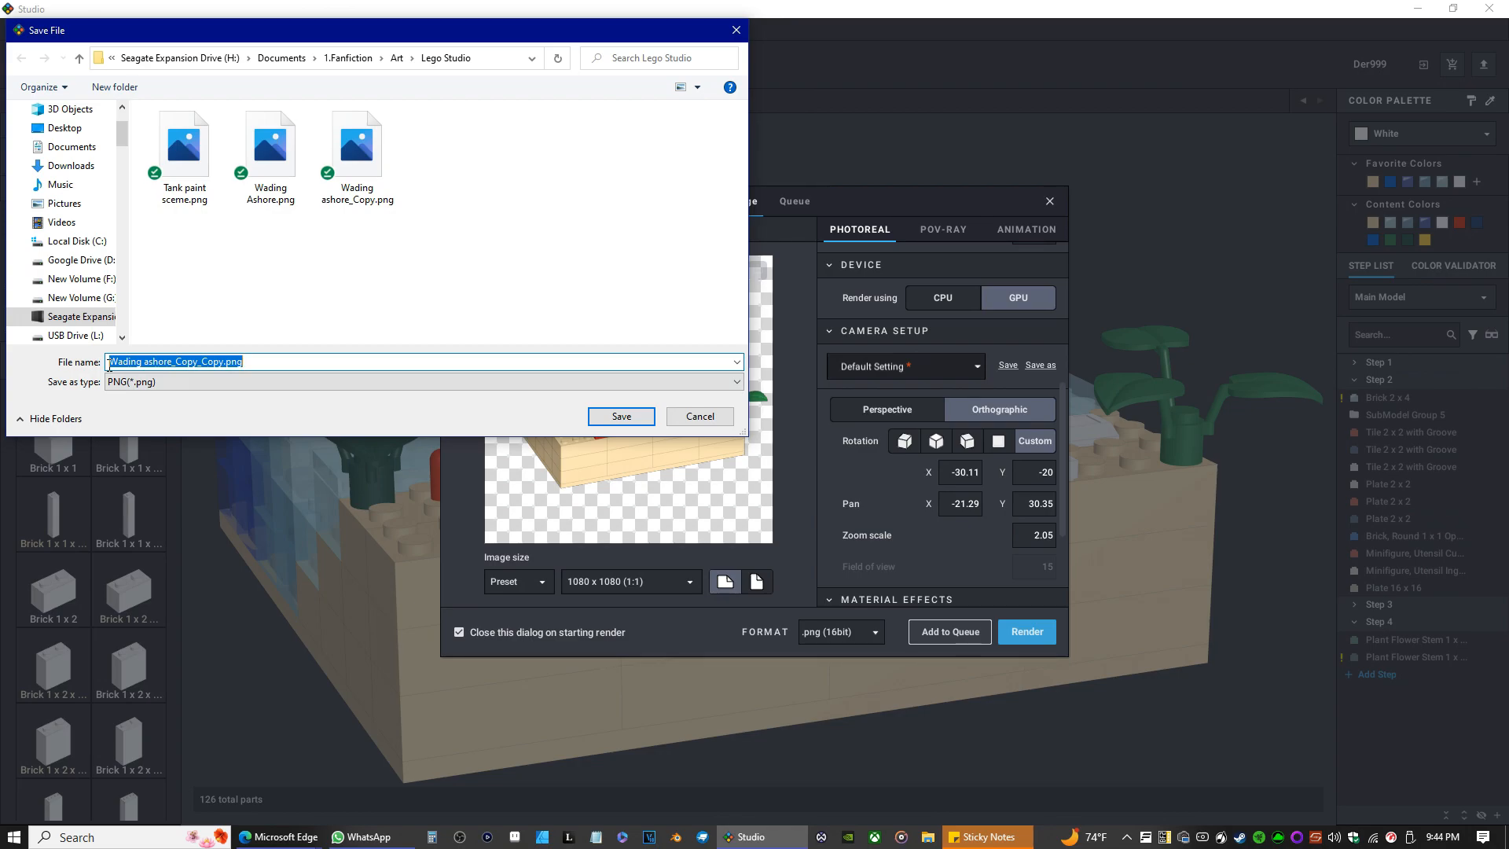
click(617, 416)
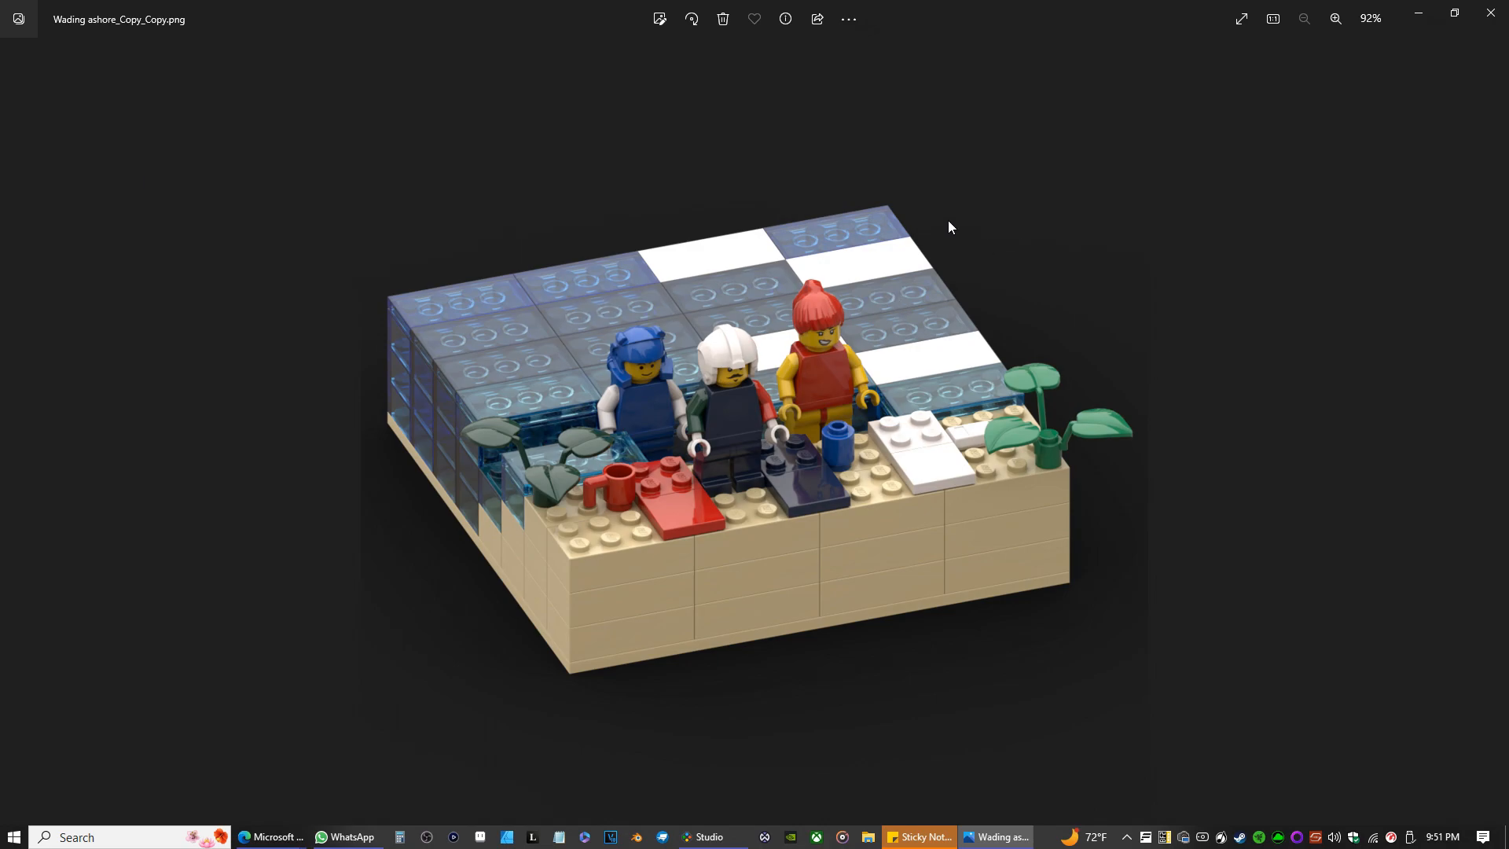
Inspect the rendered image by zooming in and out over the minifigures and bricks, then close the viewer.
scroll(841, 487, up, 10)
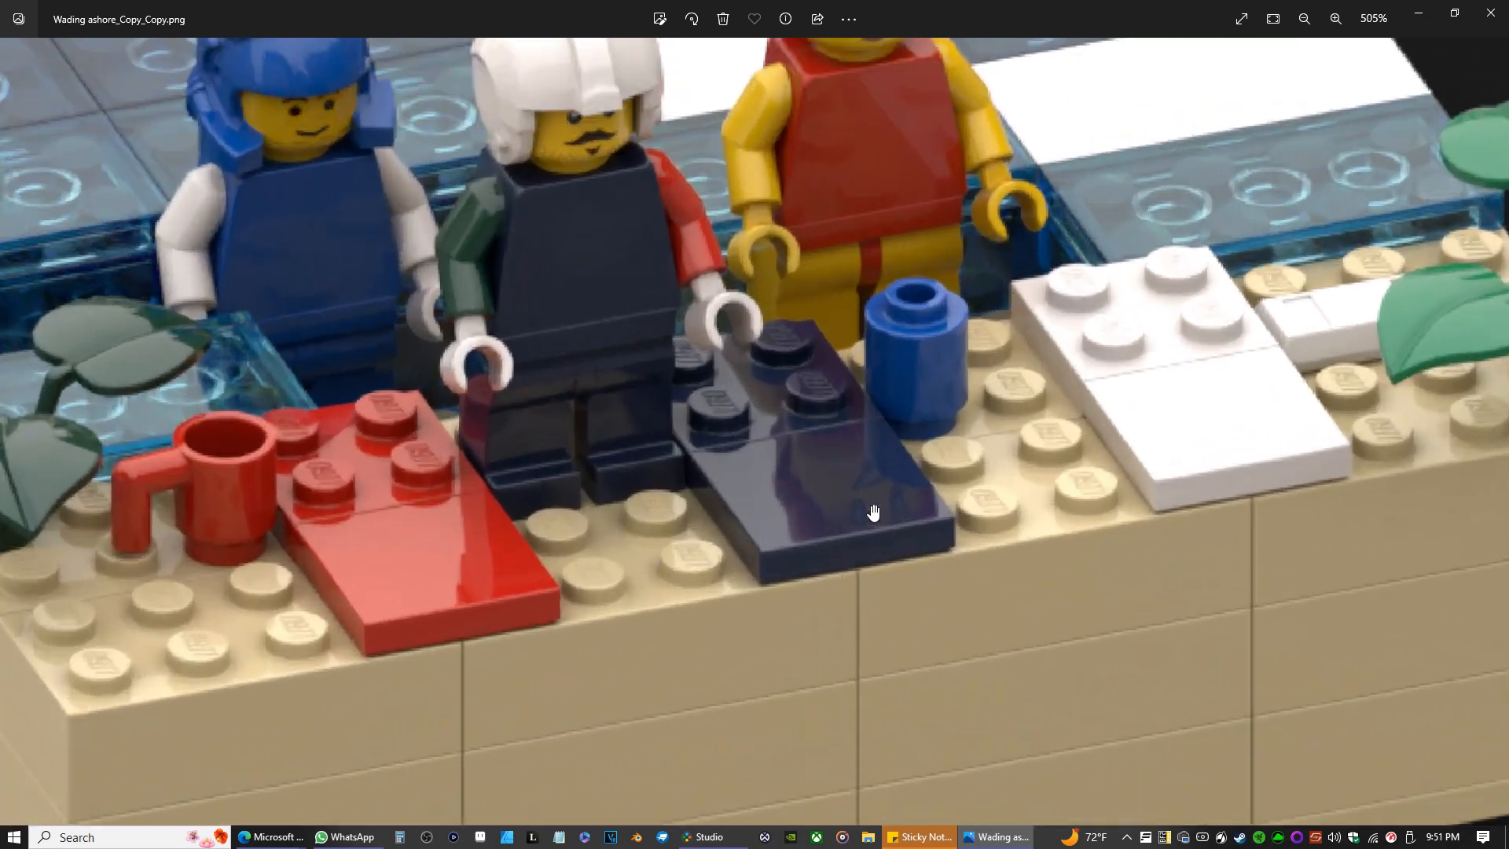
scroll(873, 512, up, 5)
drag(735, 411, 829, 680)
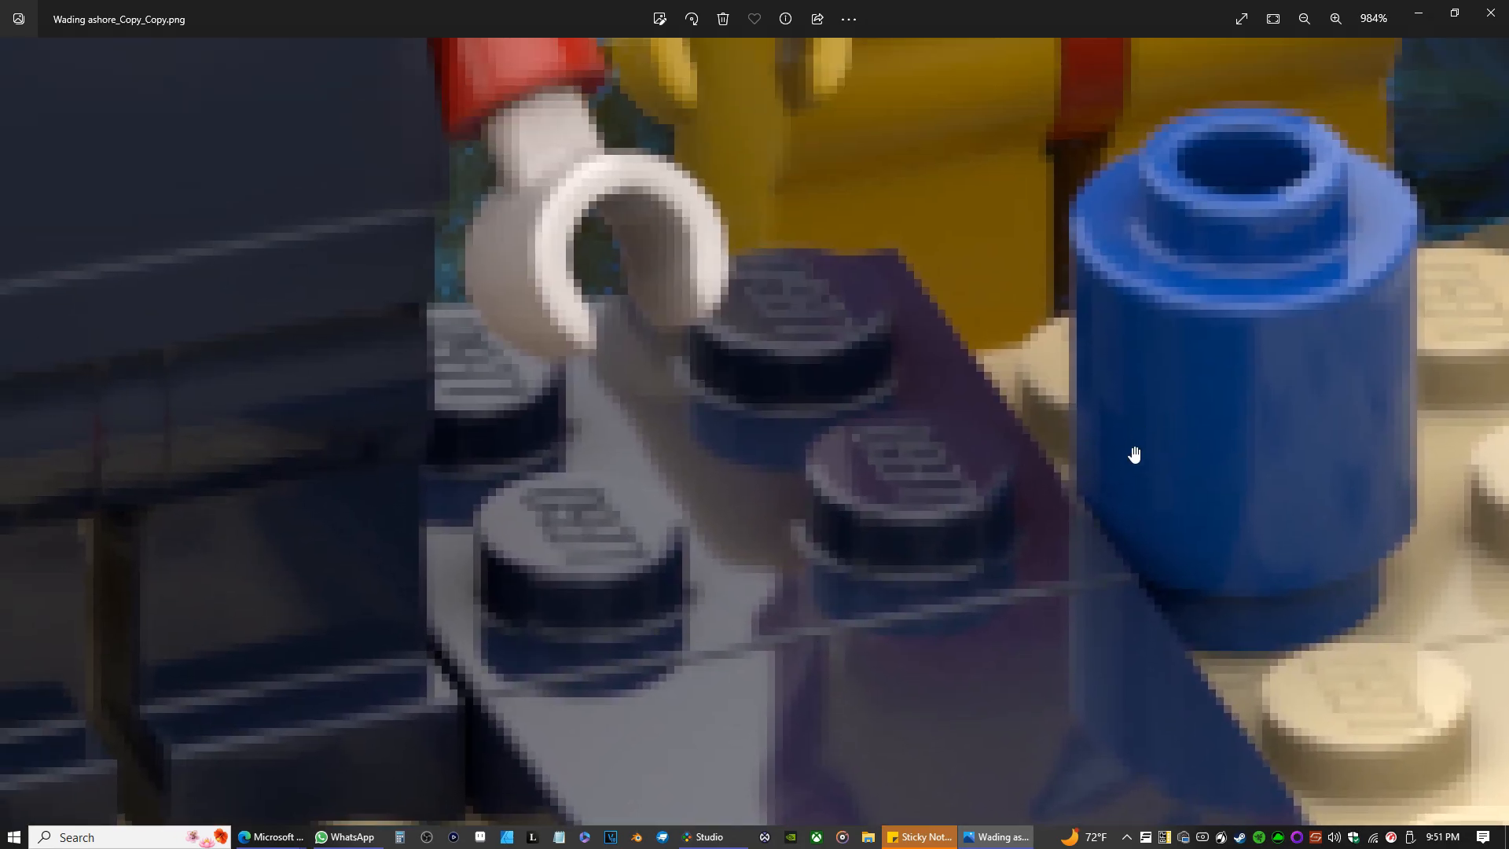
scroll(1022, 437, down, 8)
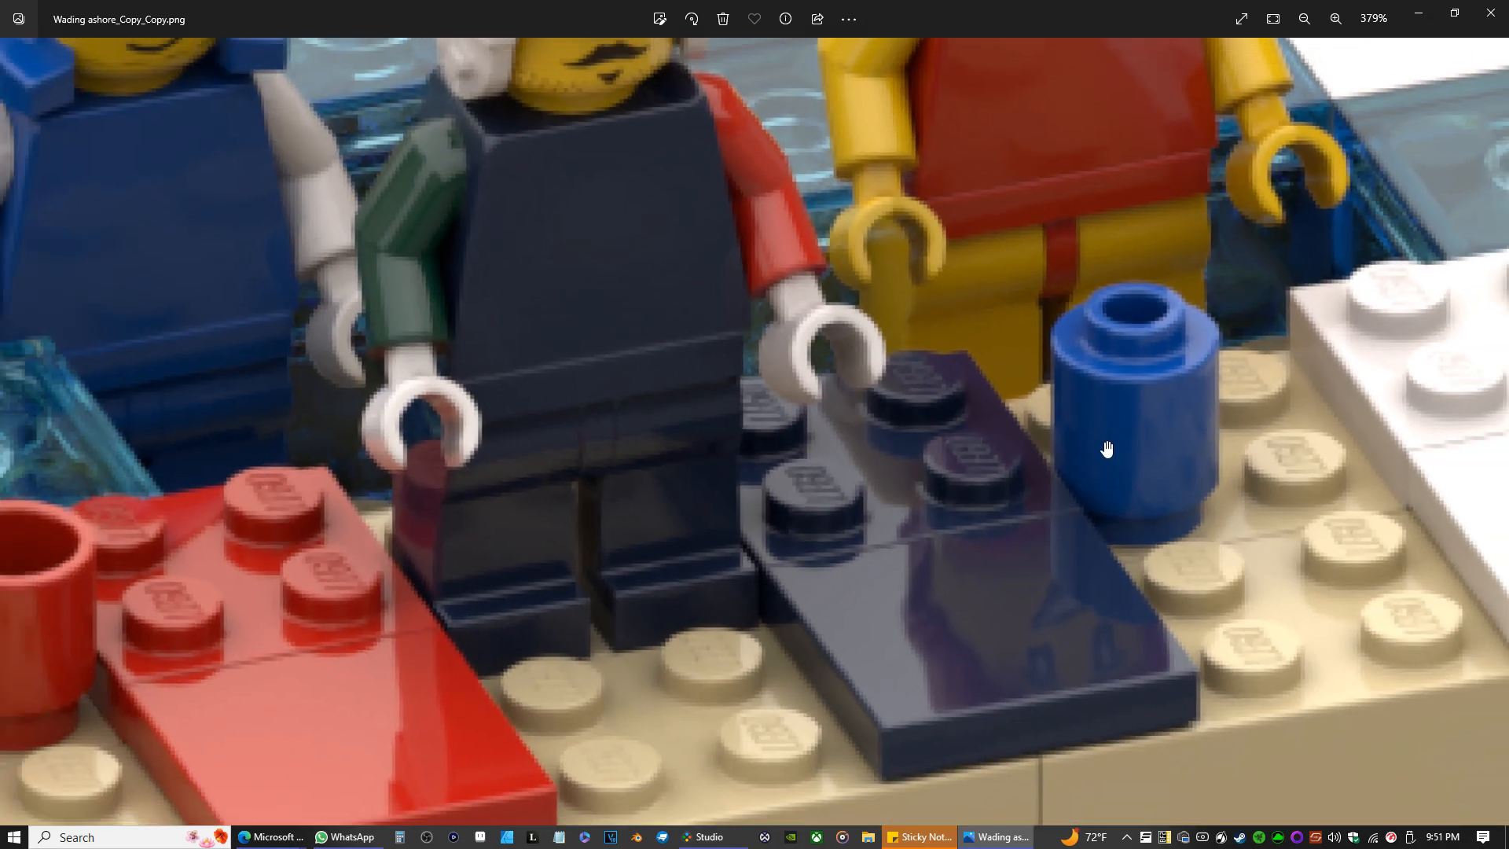
scroll(1092, 450, down, 2)
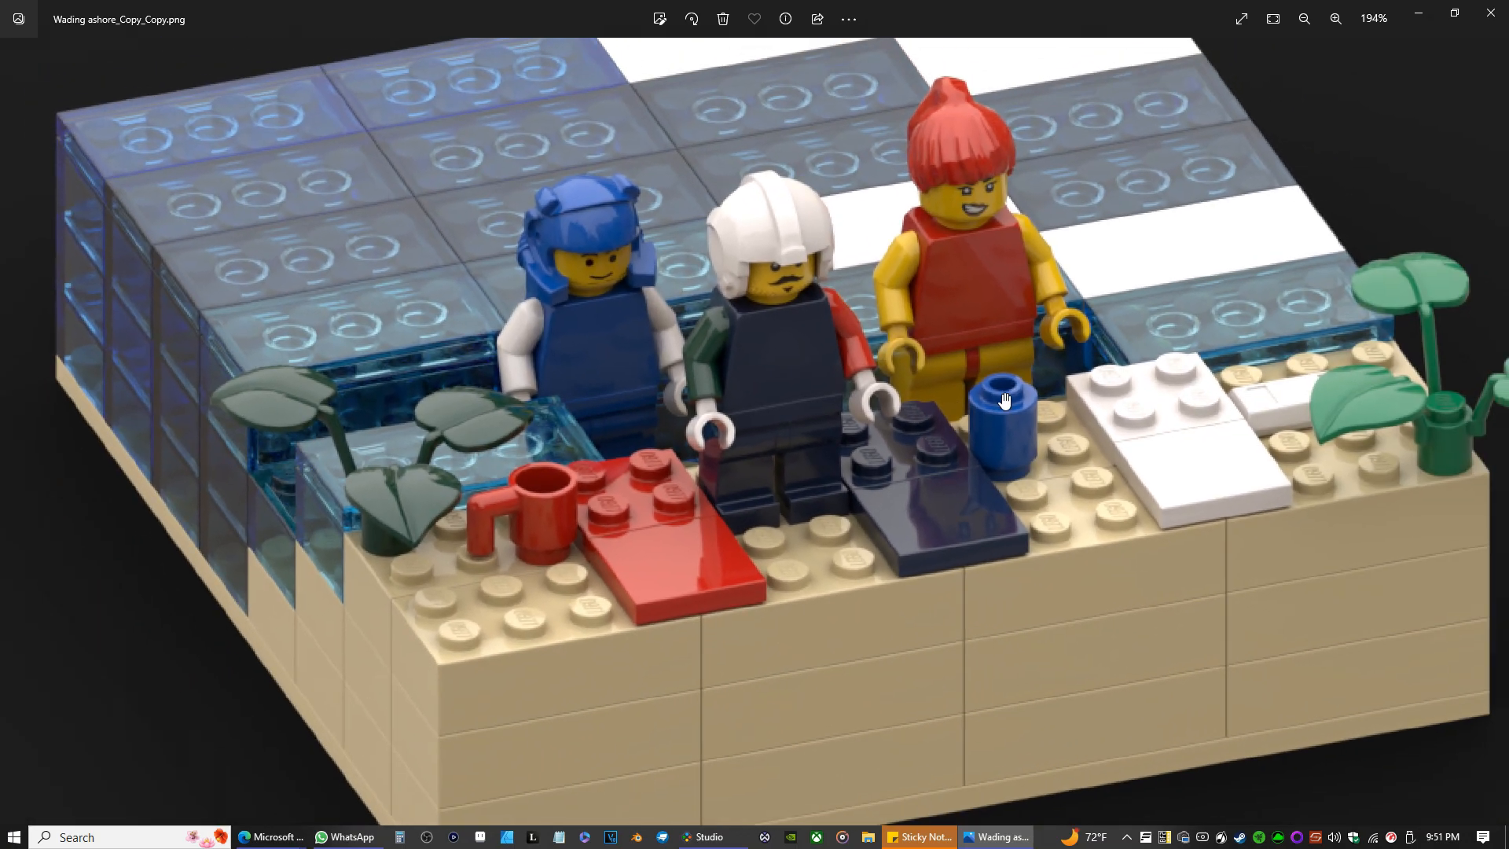
scroll(912, 417, down, 1)
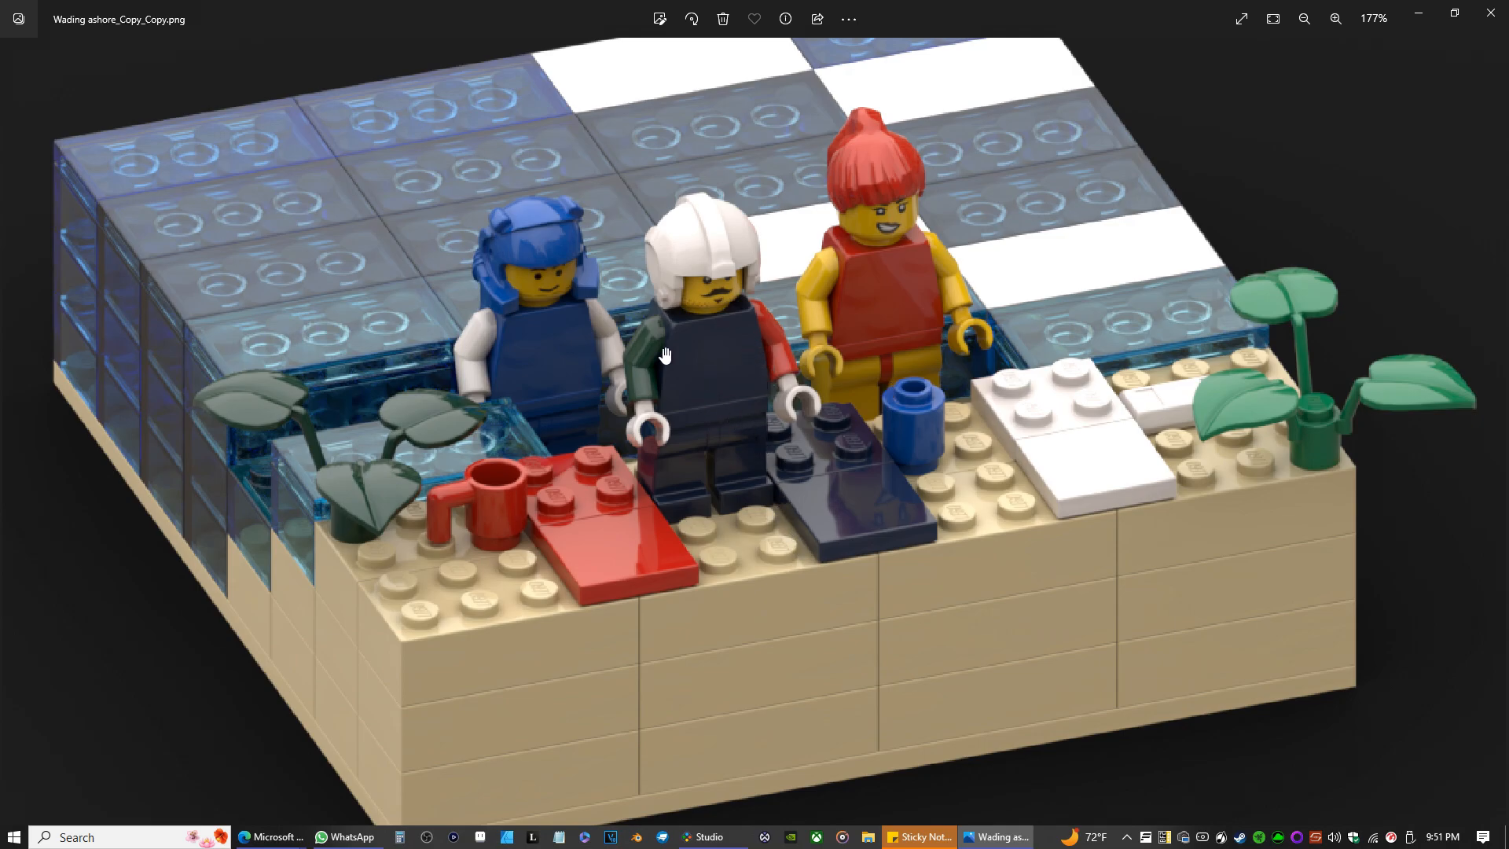
scroll(786, 385, down, 1)
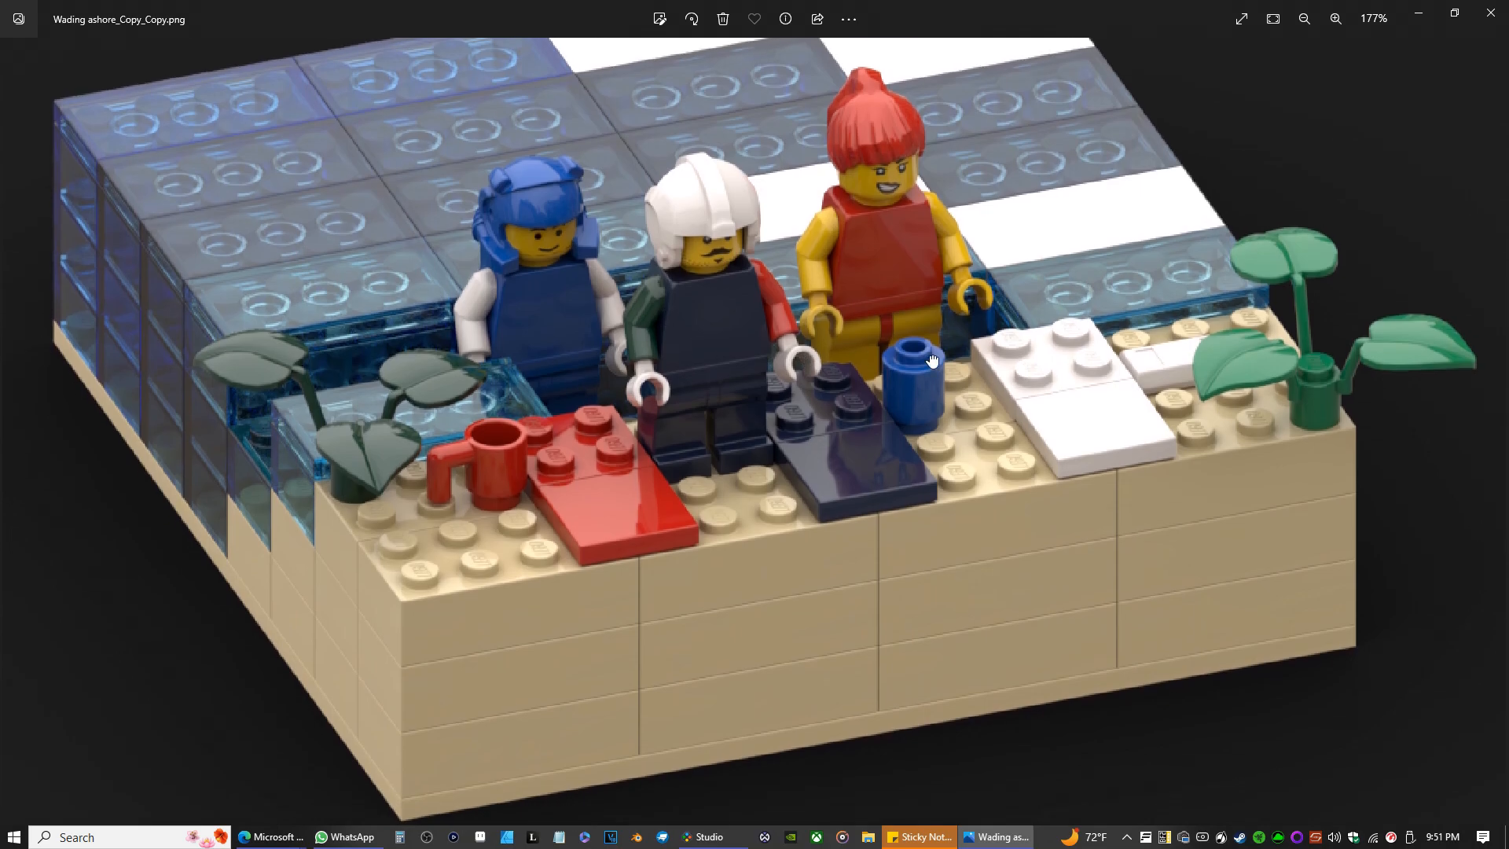
scroll(640, 287, down, 1)
ctrl+scroll(641, 286, down, 3)
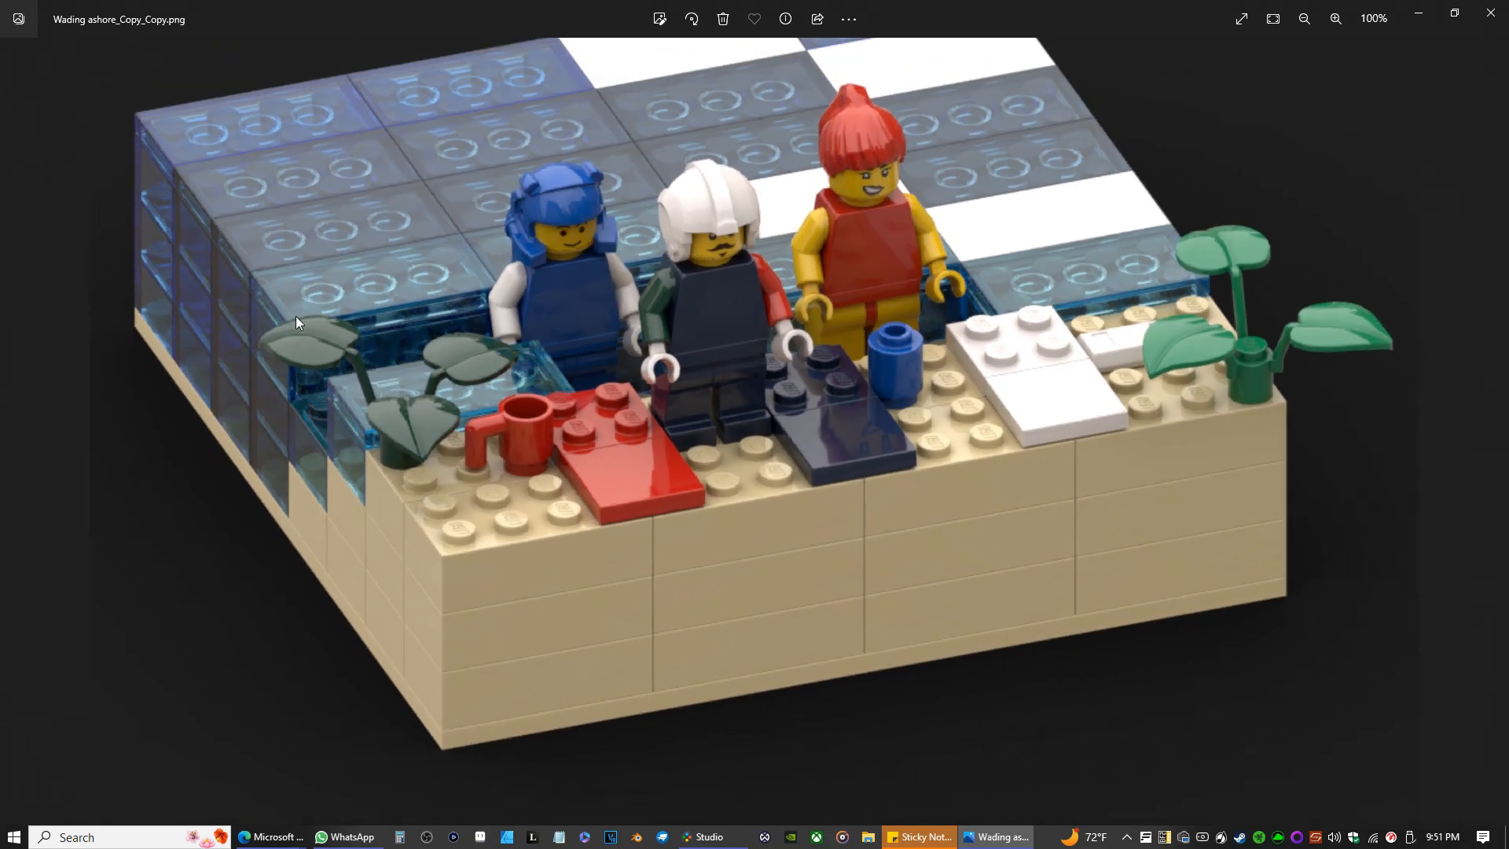
ctrl+scroll(651, 353, up, 3)
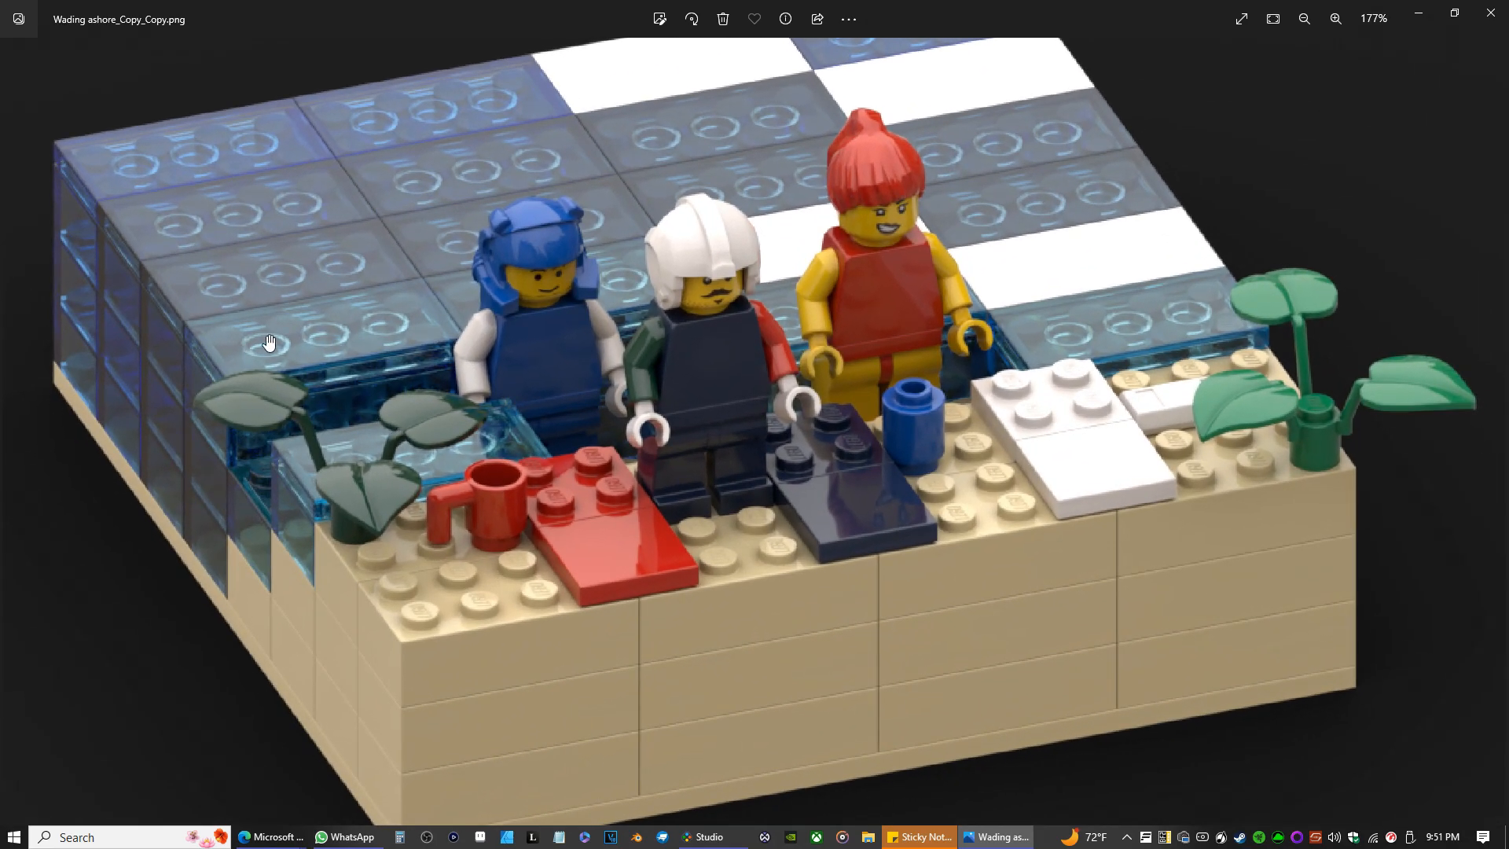
scroll(427, 379, down, 4)
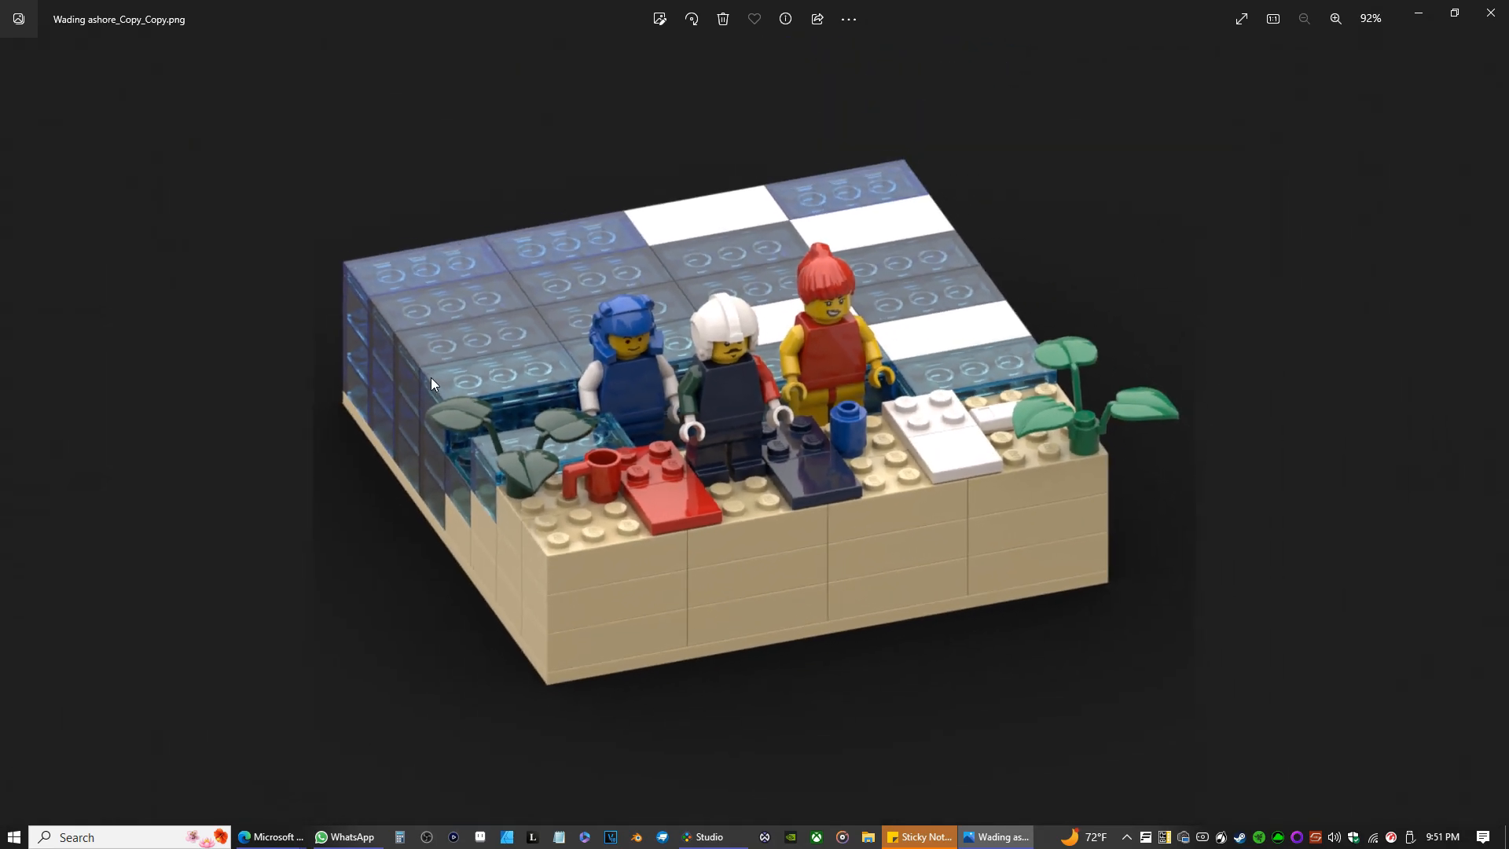
scroll(434, 383, up, 1)
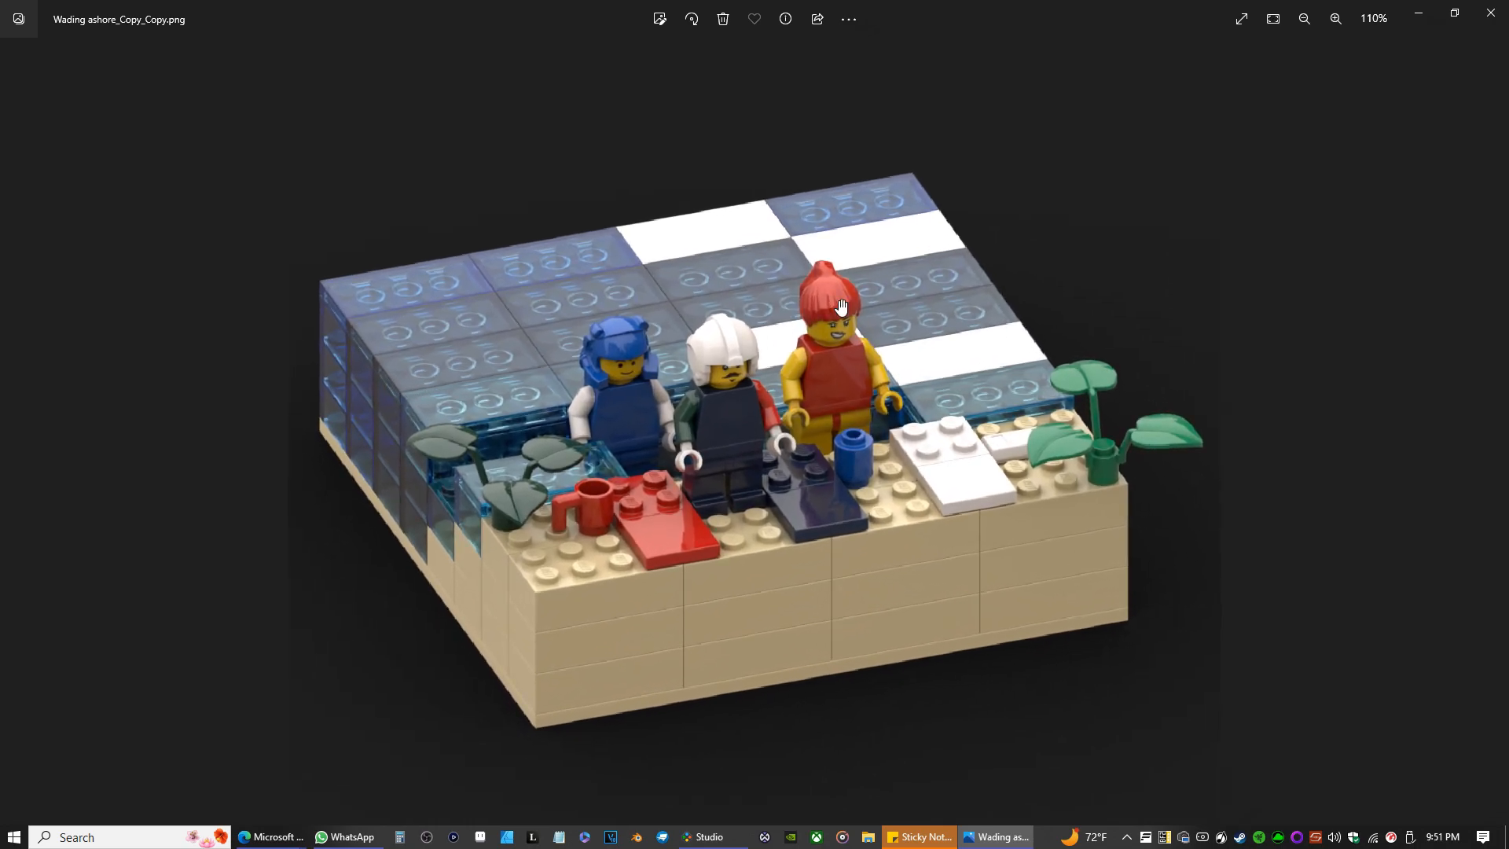
click(1337, 19)
click(1304, 18)
click(1299, 26)
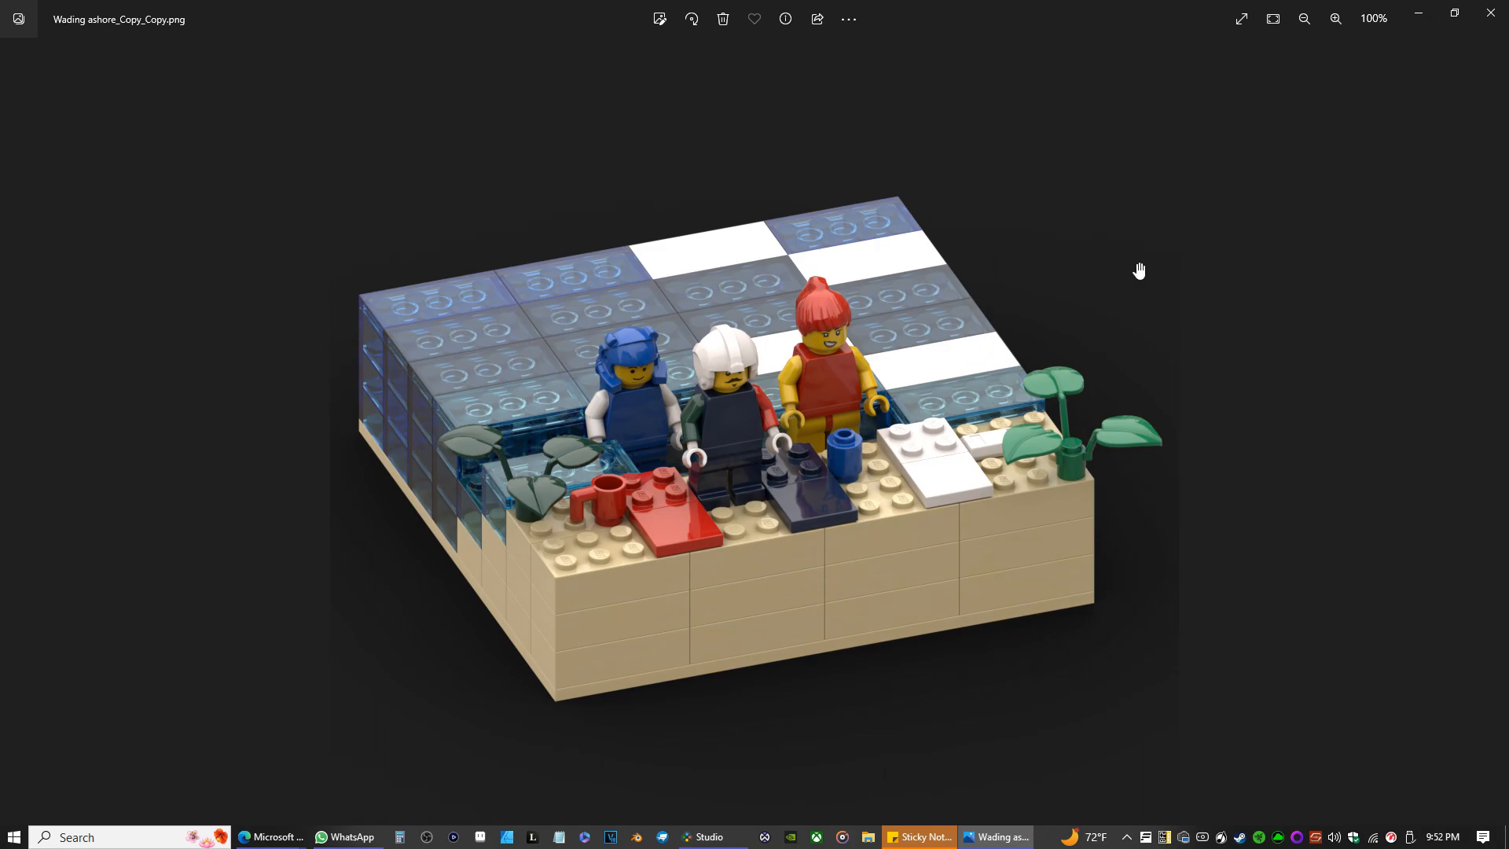
click(1421, 15)
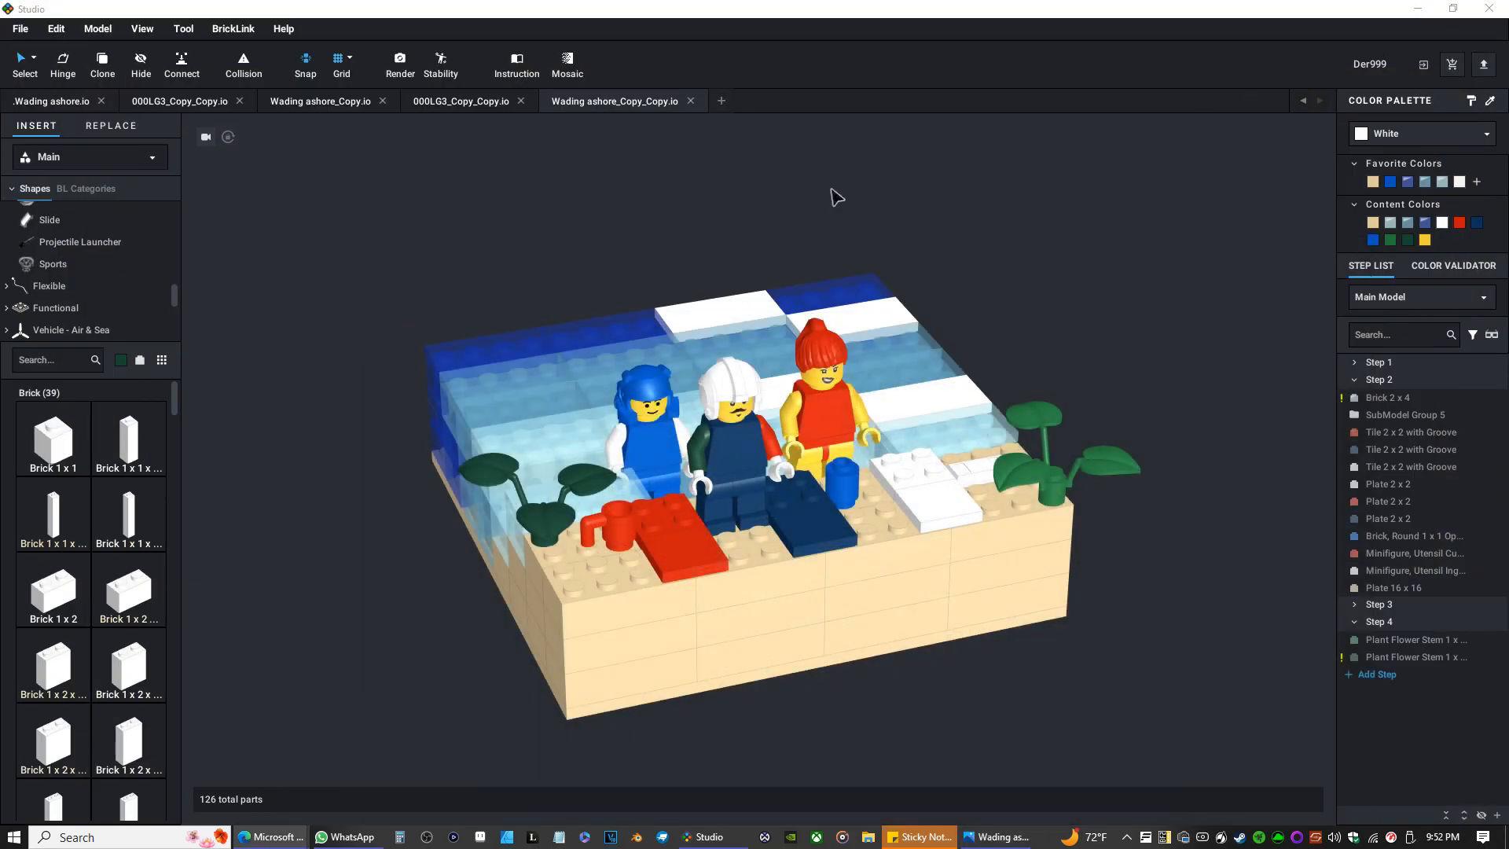
Reopen the Render Image dialog, review its settings, and set the camera back to Orthographic.
click(400, 63)
scroll(975, 383, down, 2)
scroll(975, 383, down, 3)
scroll(973, 384, down, 4)
scroll(960, 379, up, 2)
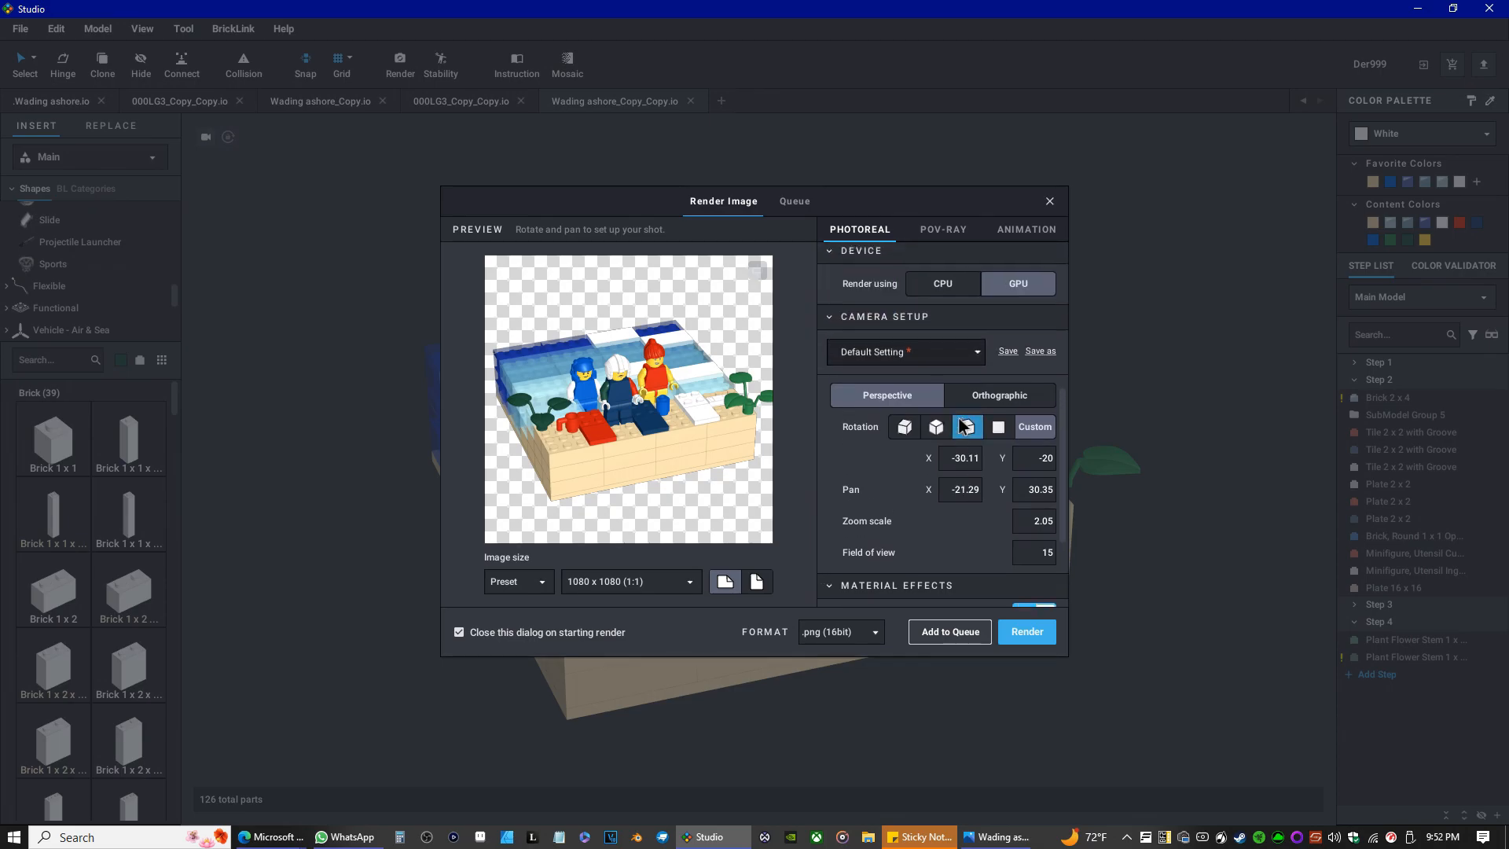
scroll(951, 487, up, 3)
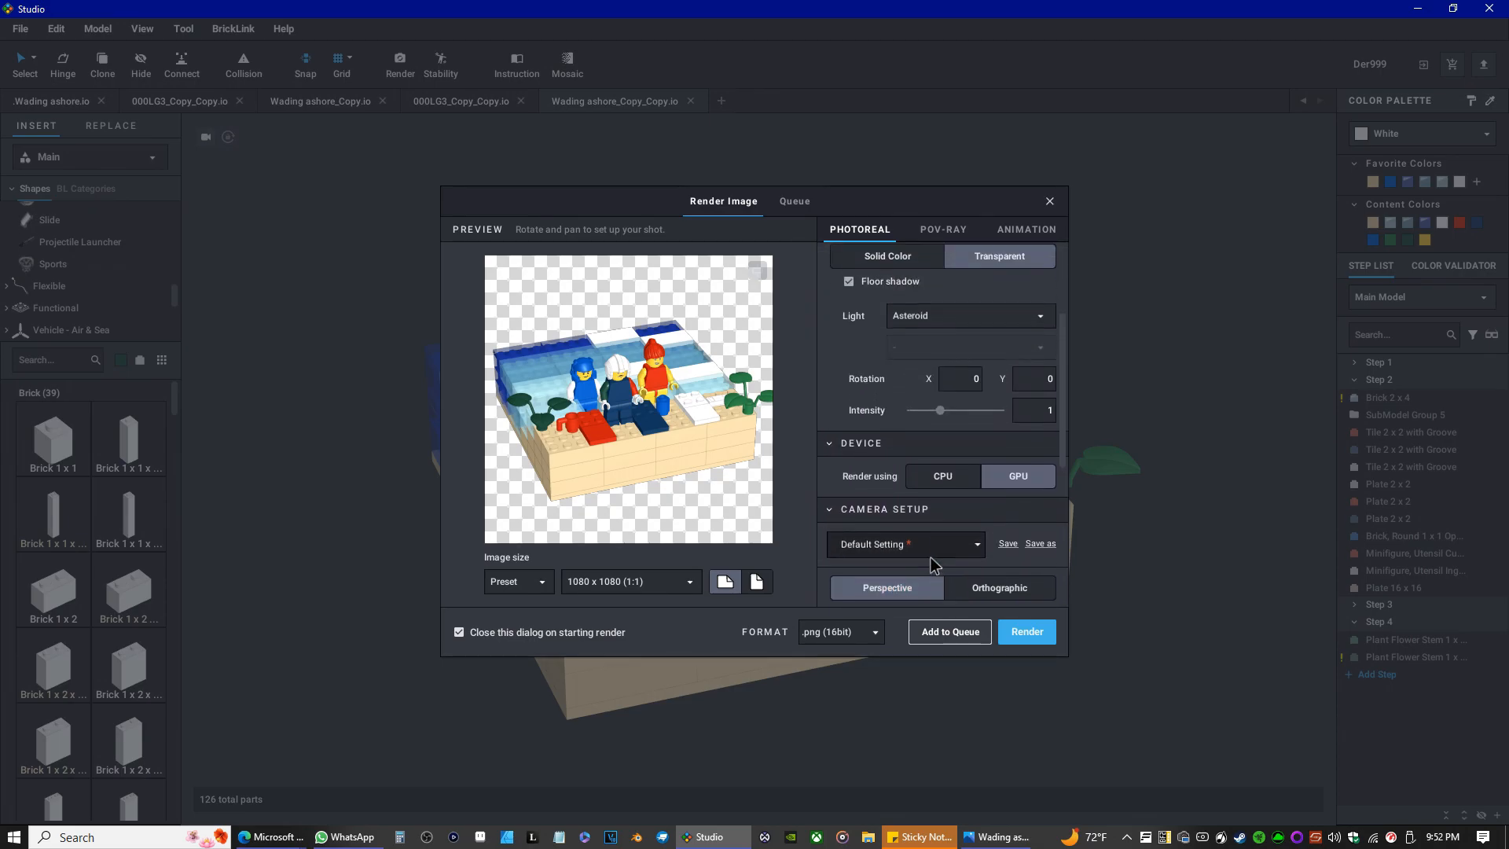
scroll(932, 565, up, 3)
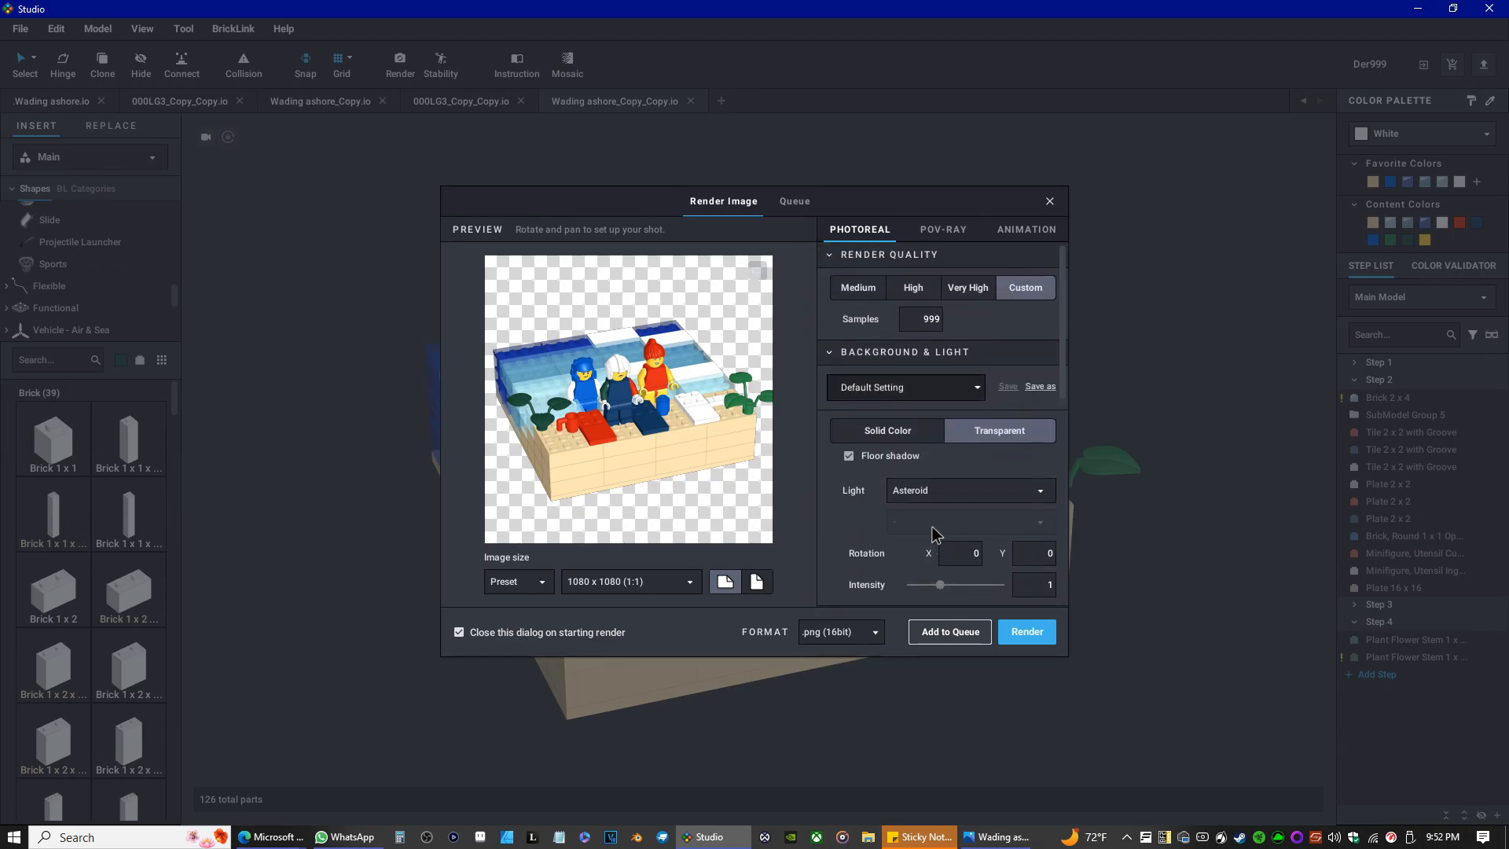
scroll(934, 534, down, 4)
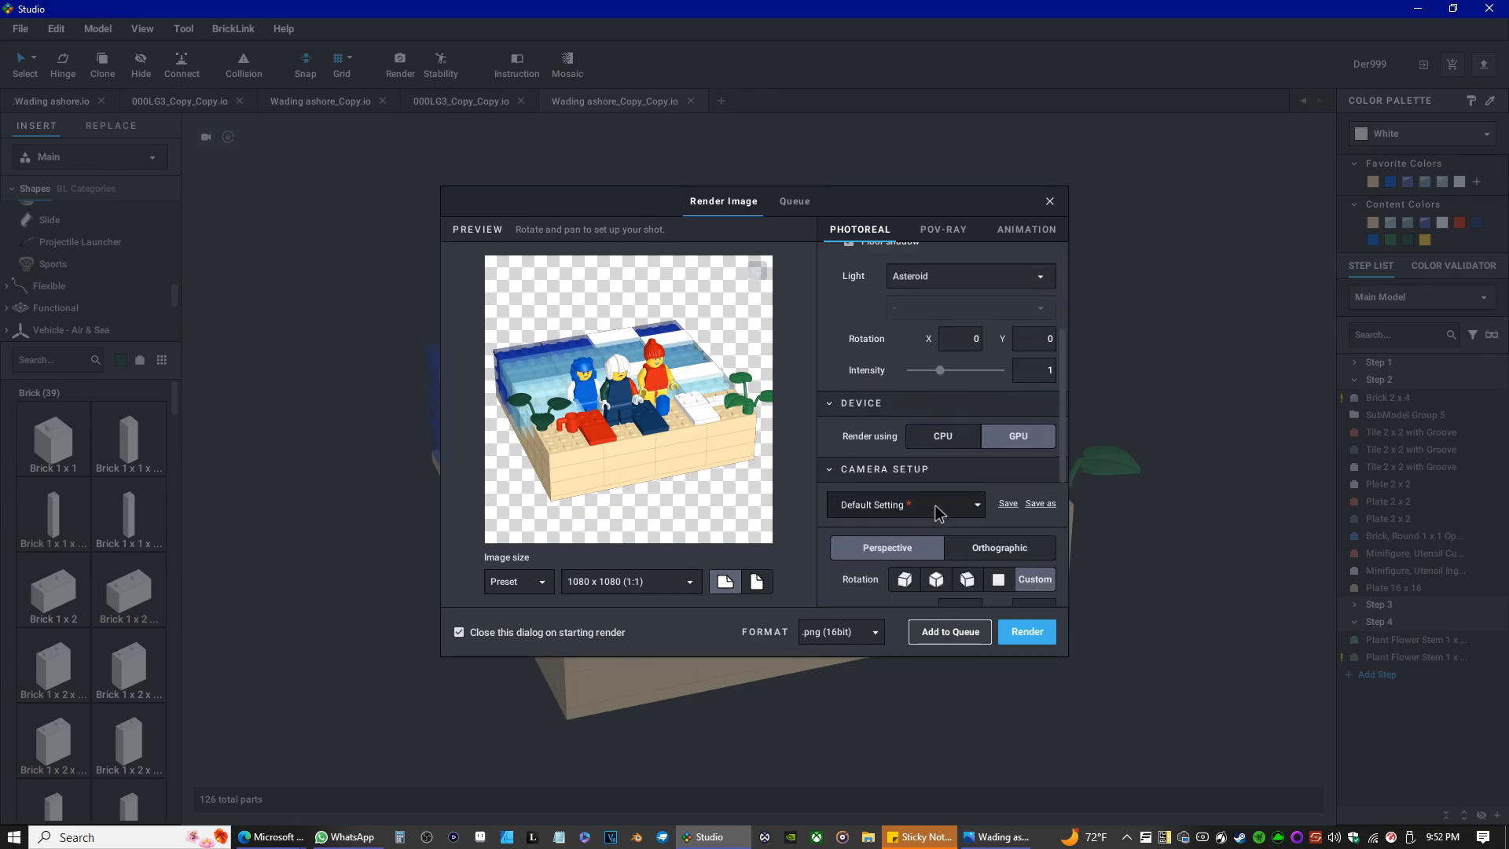
scroll(935, 512, down, 3)
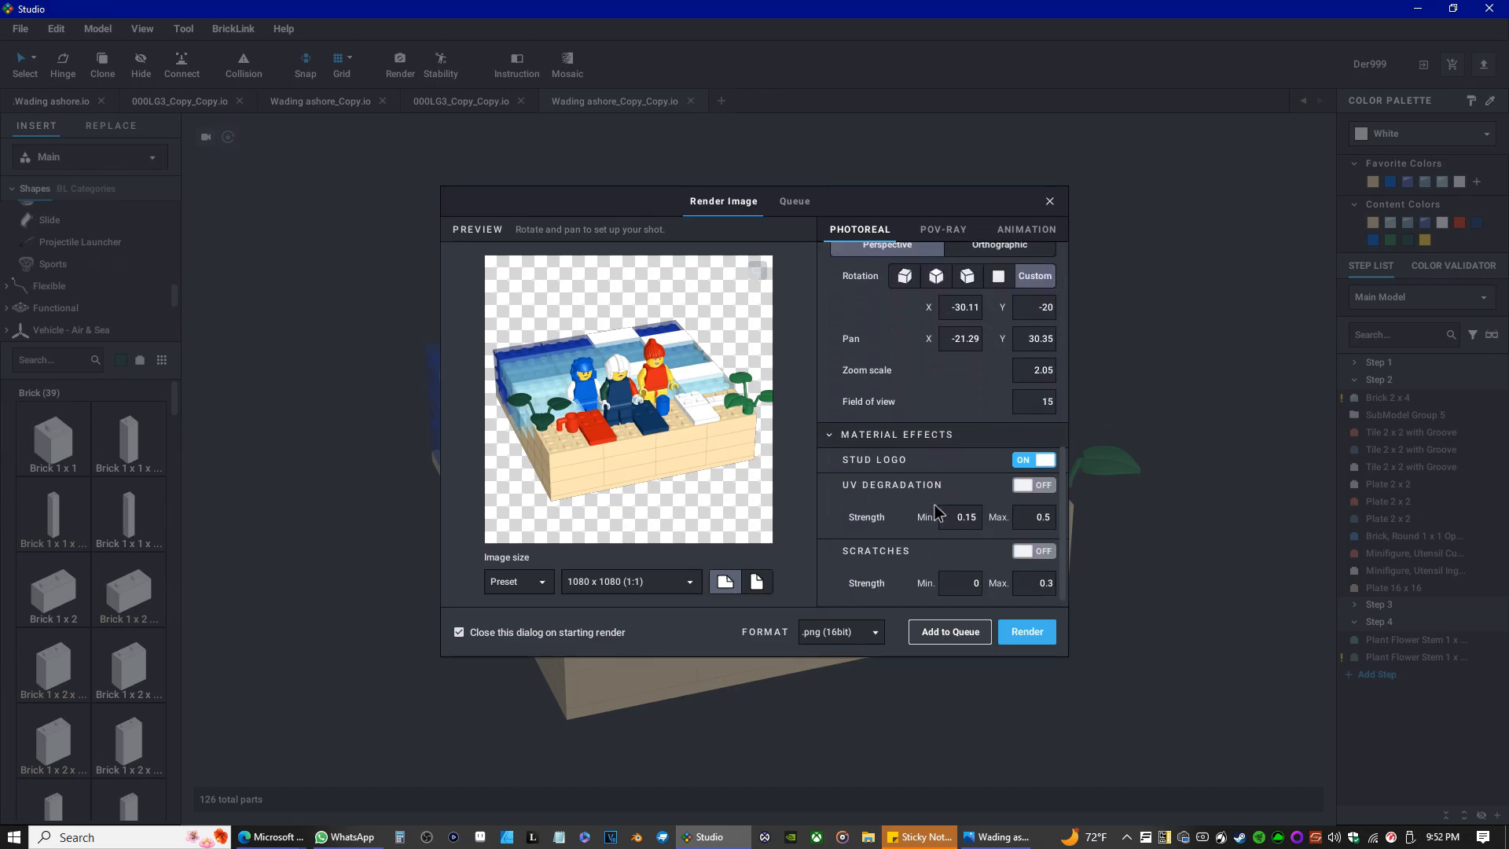
scroll(935, 511, up, 1)
click(978, 346)
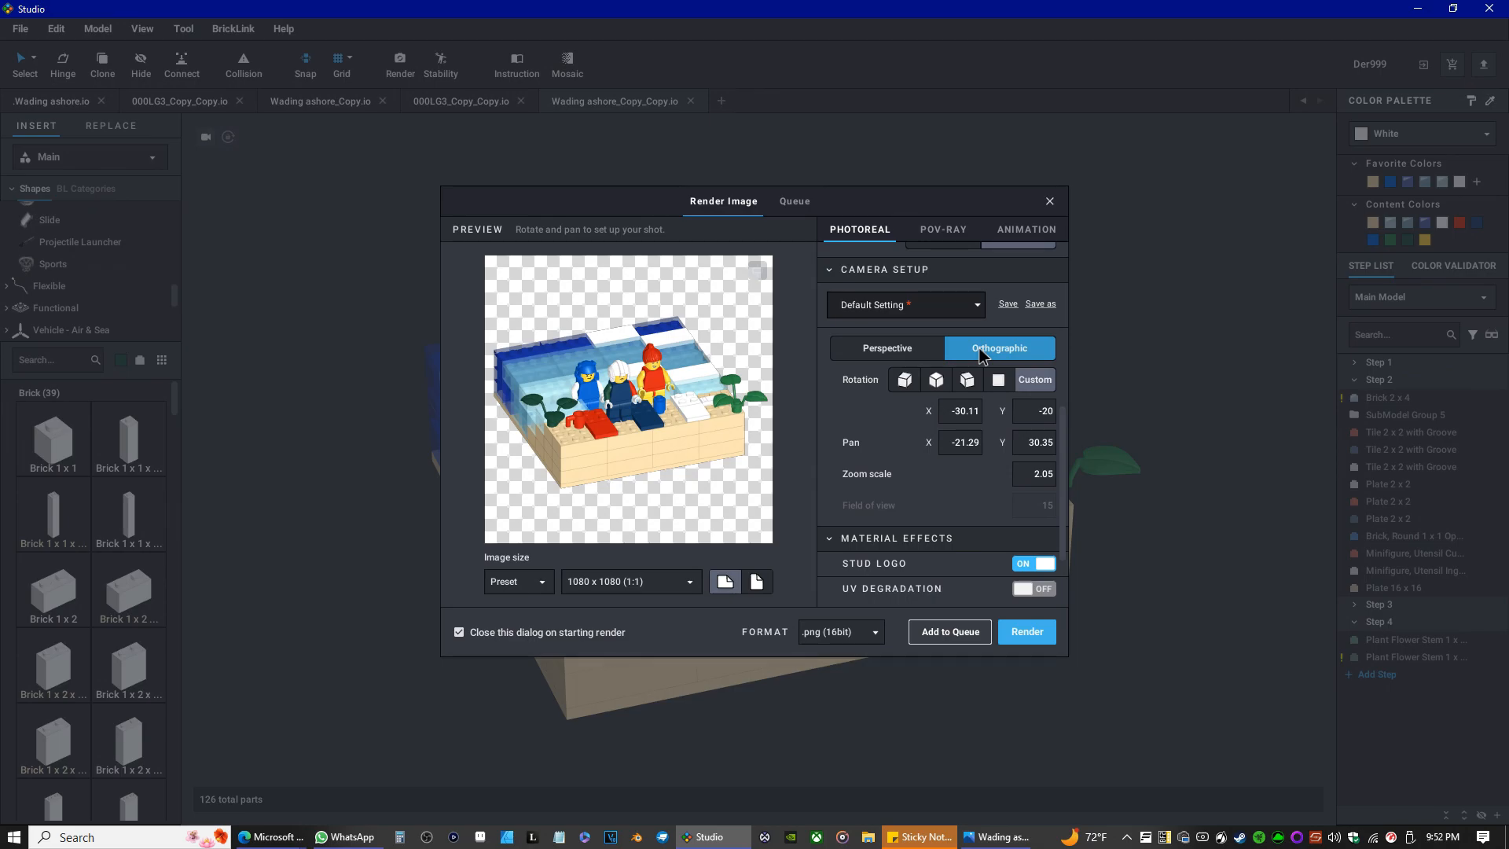
Review the render settings, including the Light option, then close the Render Image dialog.
scroll(940, 449, down, 2)
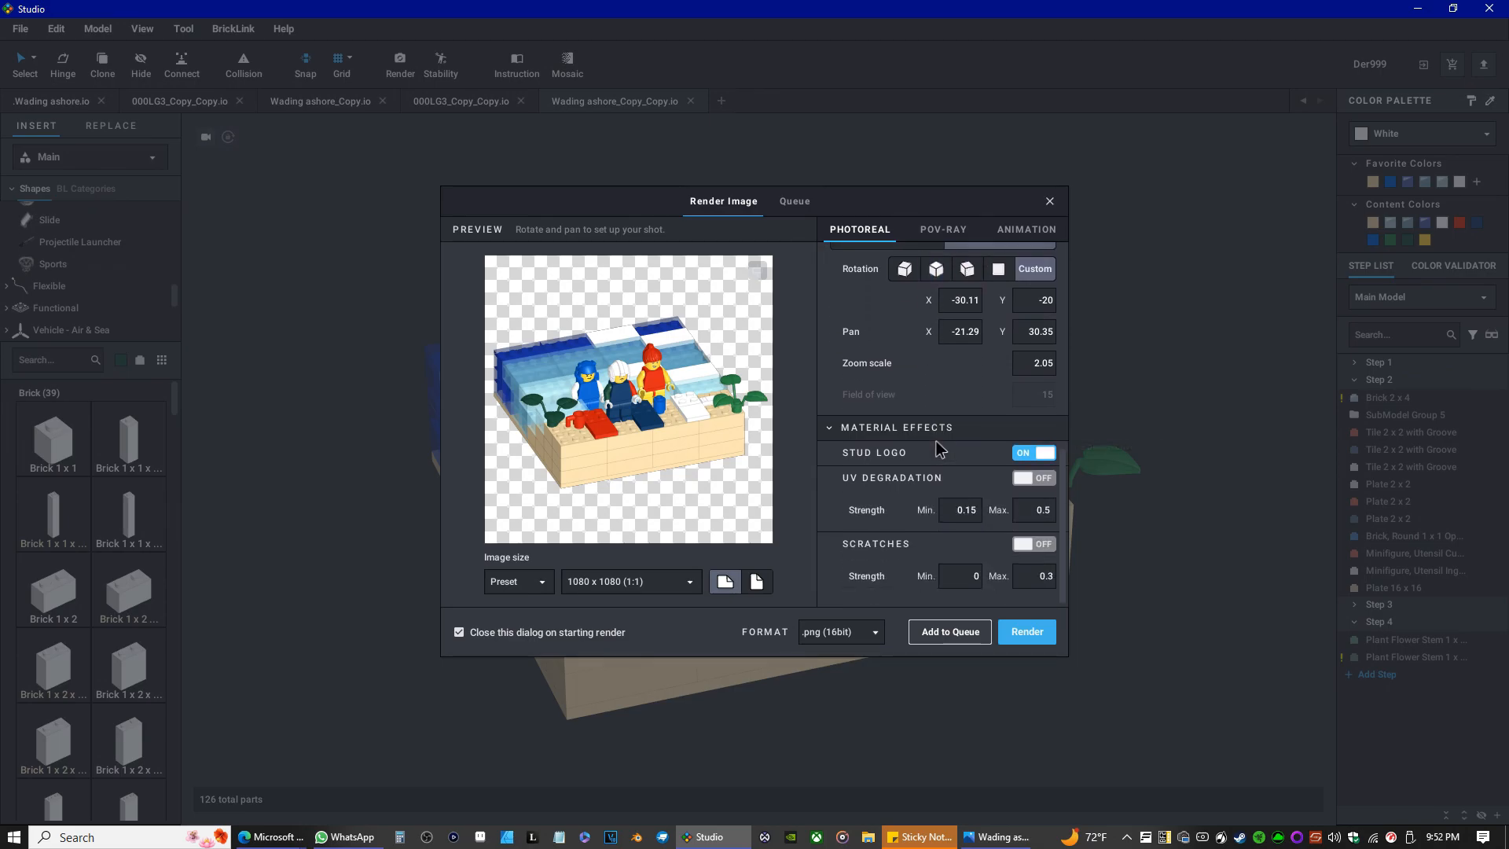
scroll(937, 441, up, 5)
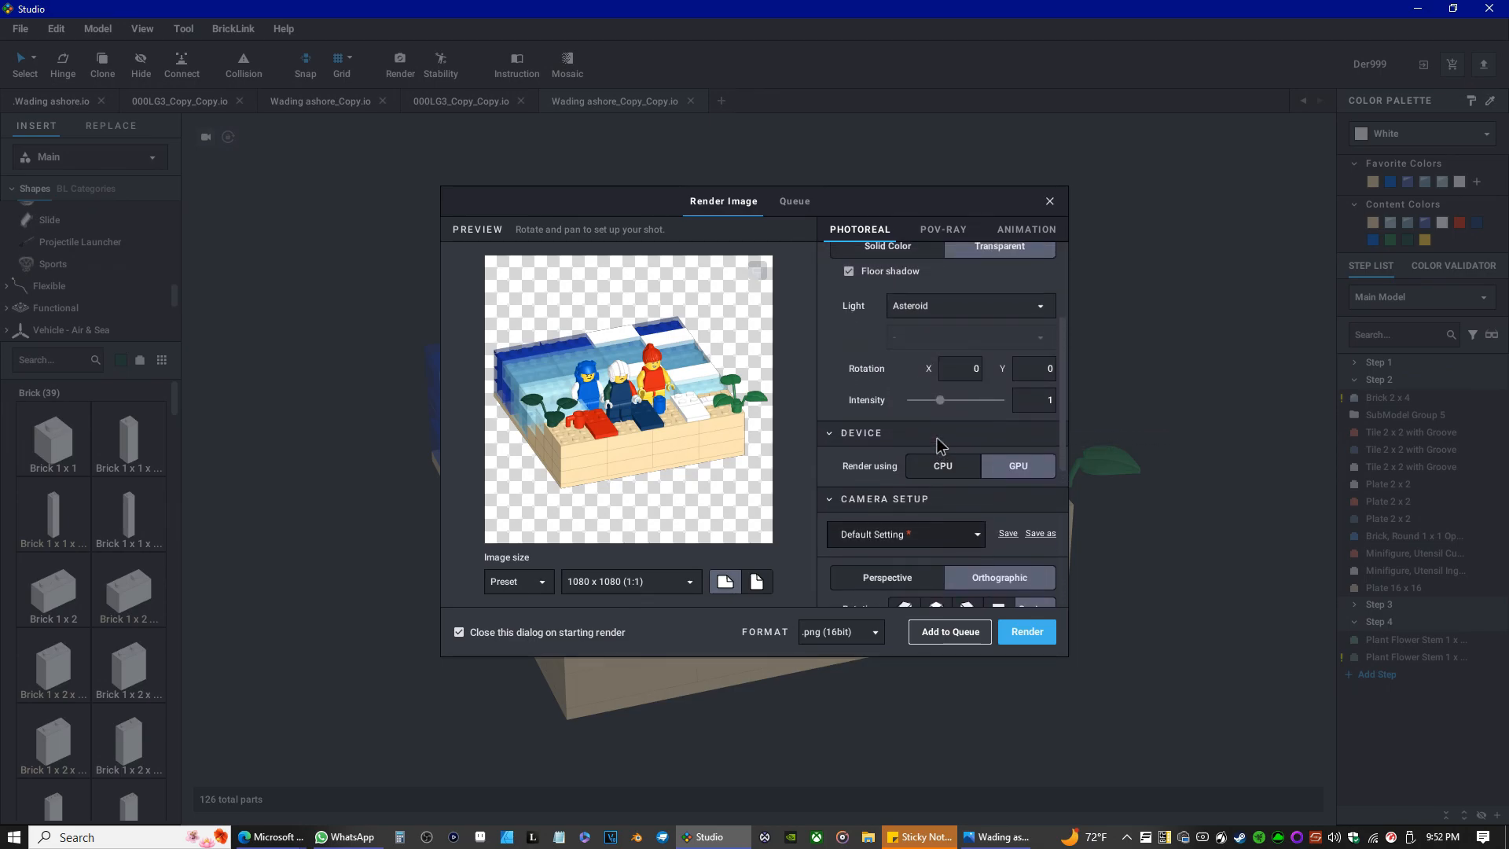
scroll(951, 421, up, 1)
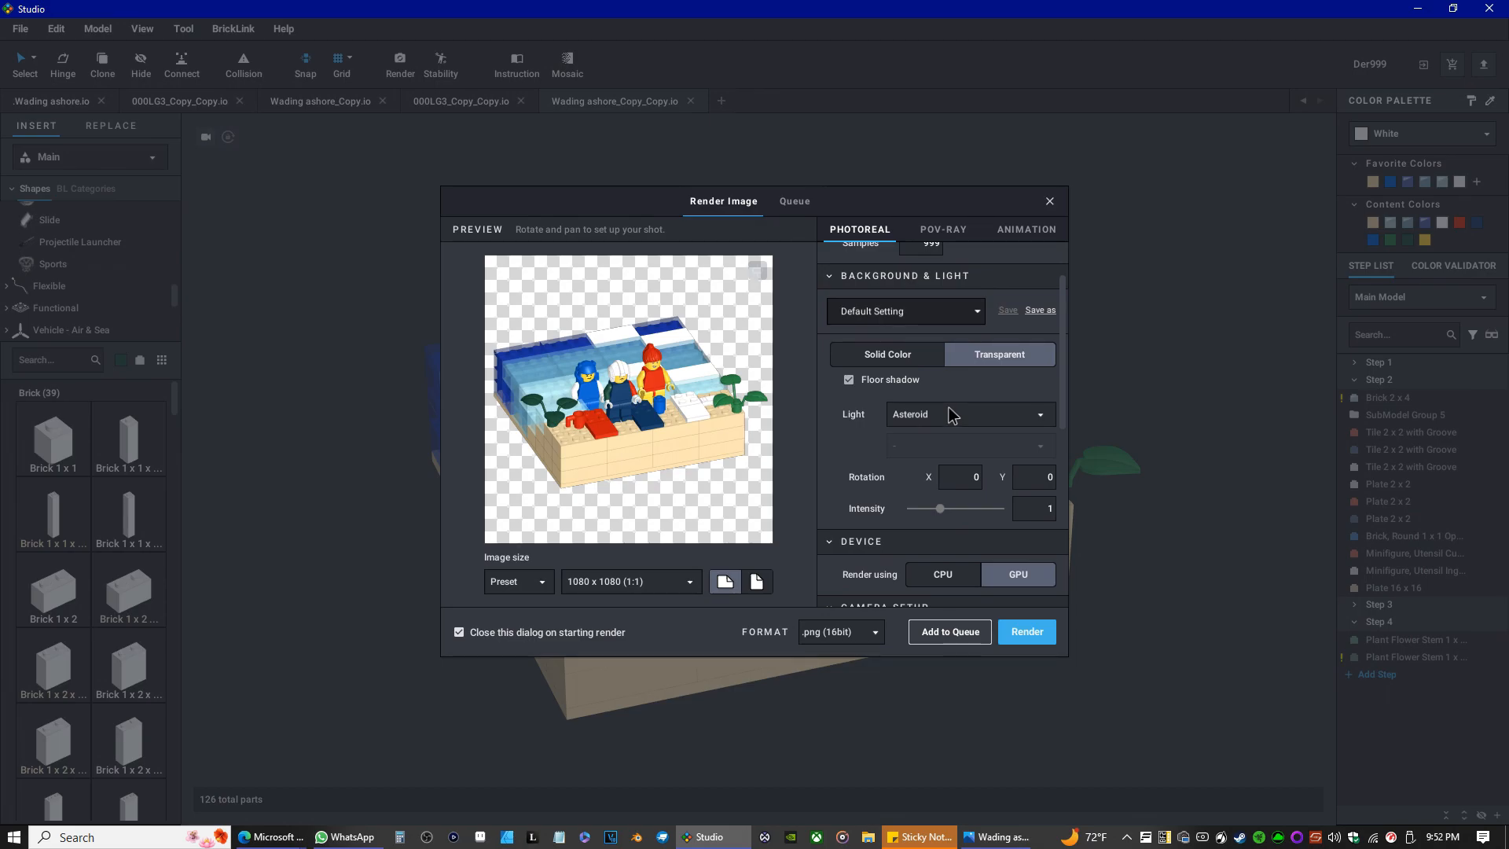
click(952, 416)
click(953, 416)
scroll(965, 413, down, 5)
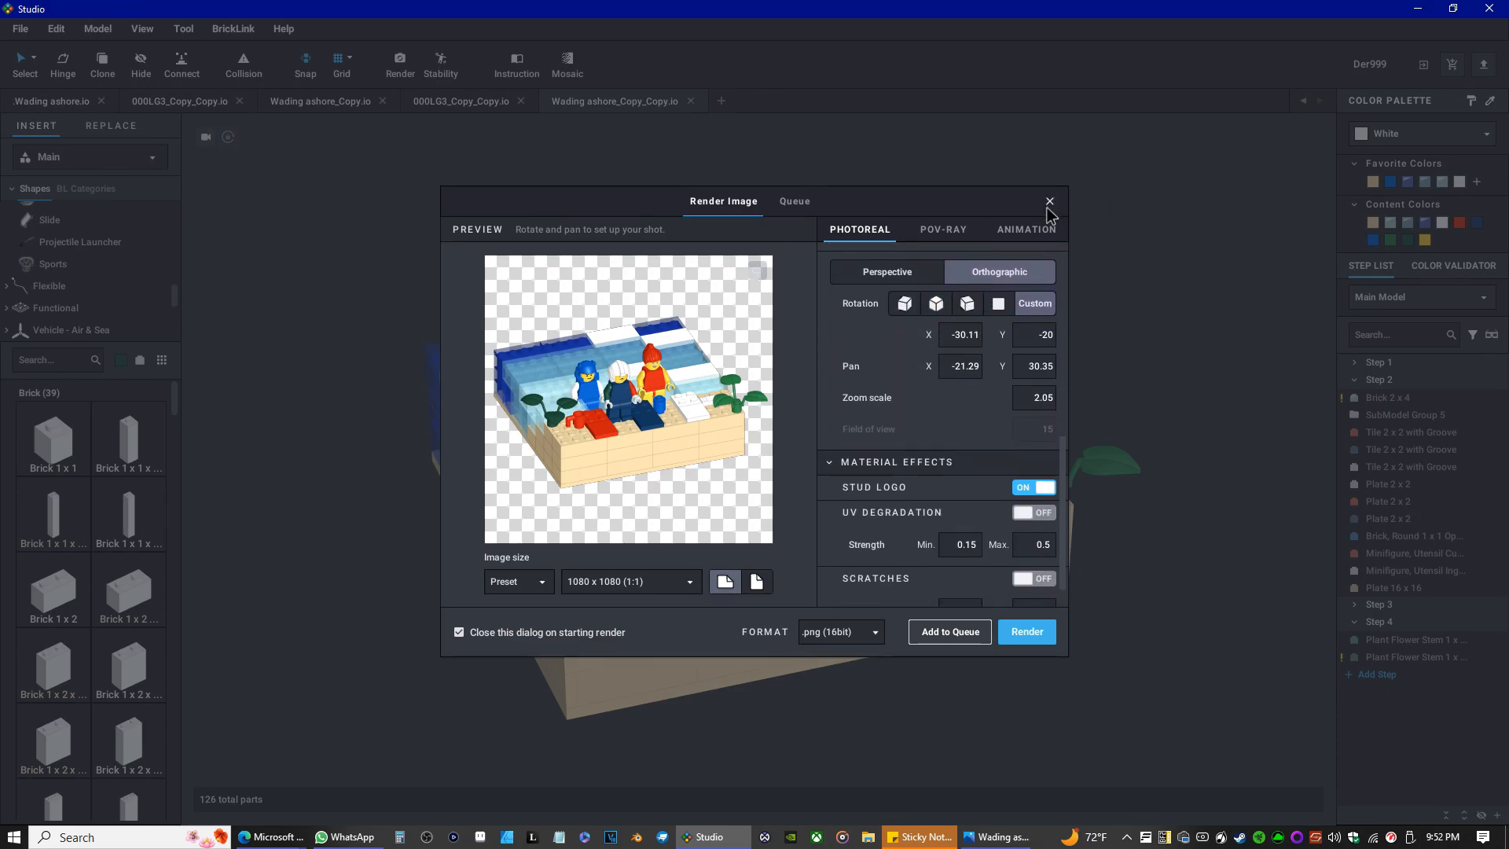
click(1049, 203)
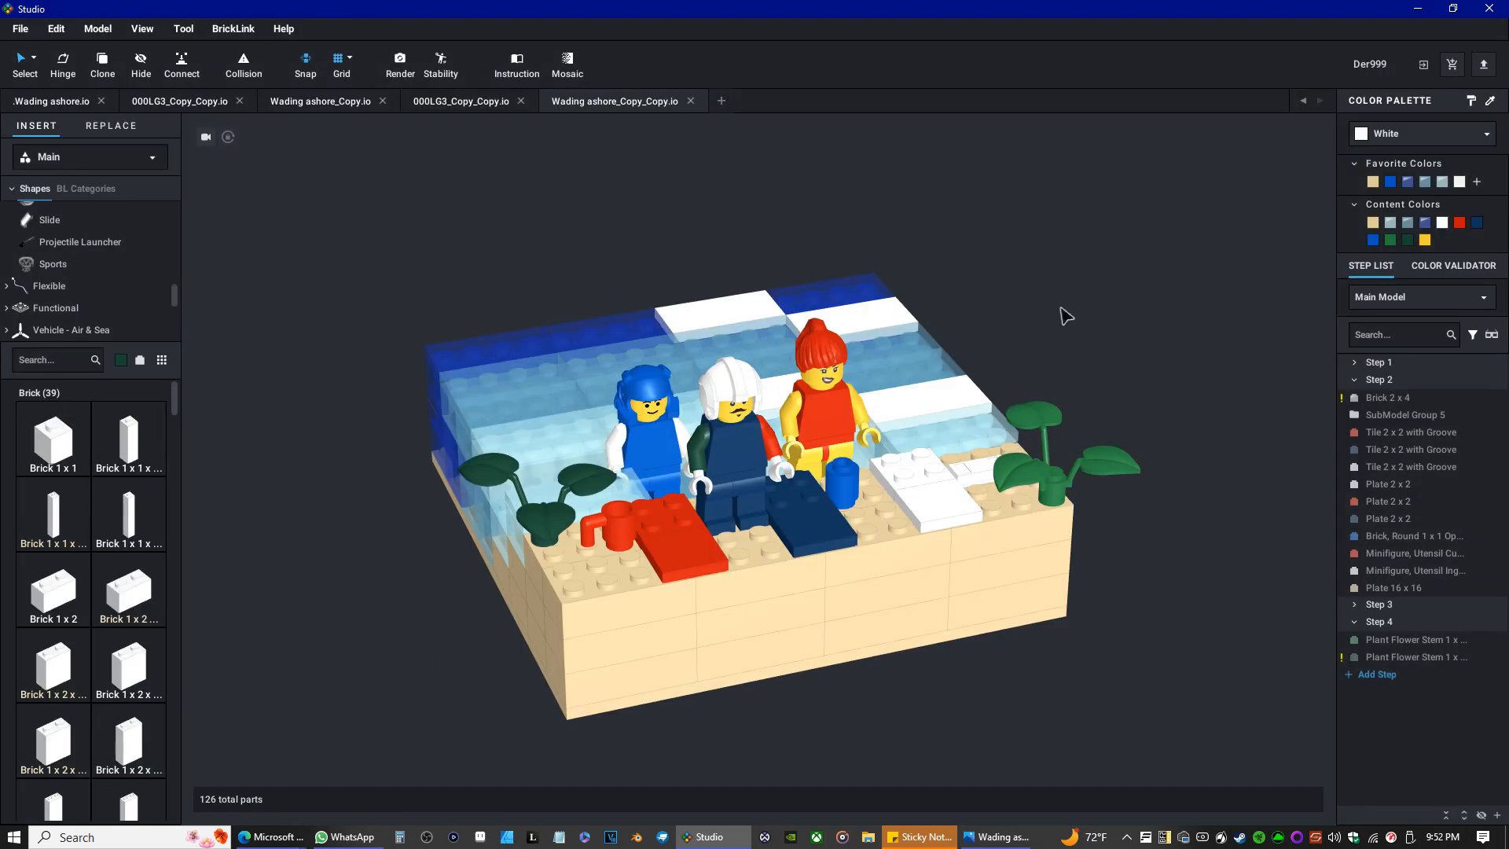
Open the model information parts list and scroll through its parts, quantities and prices.
click(105, 26)
click(131, 201)
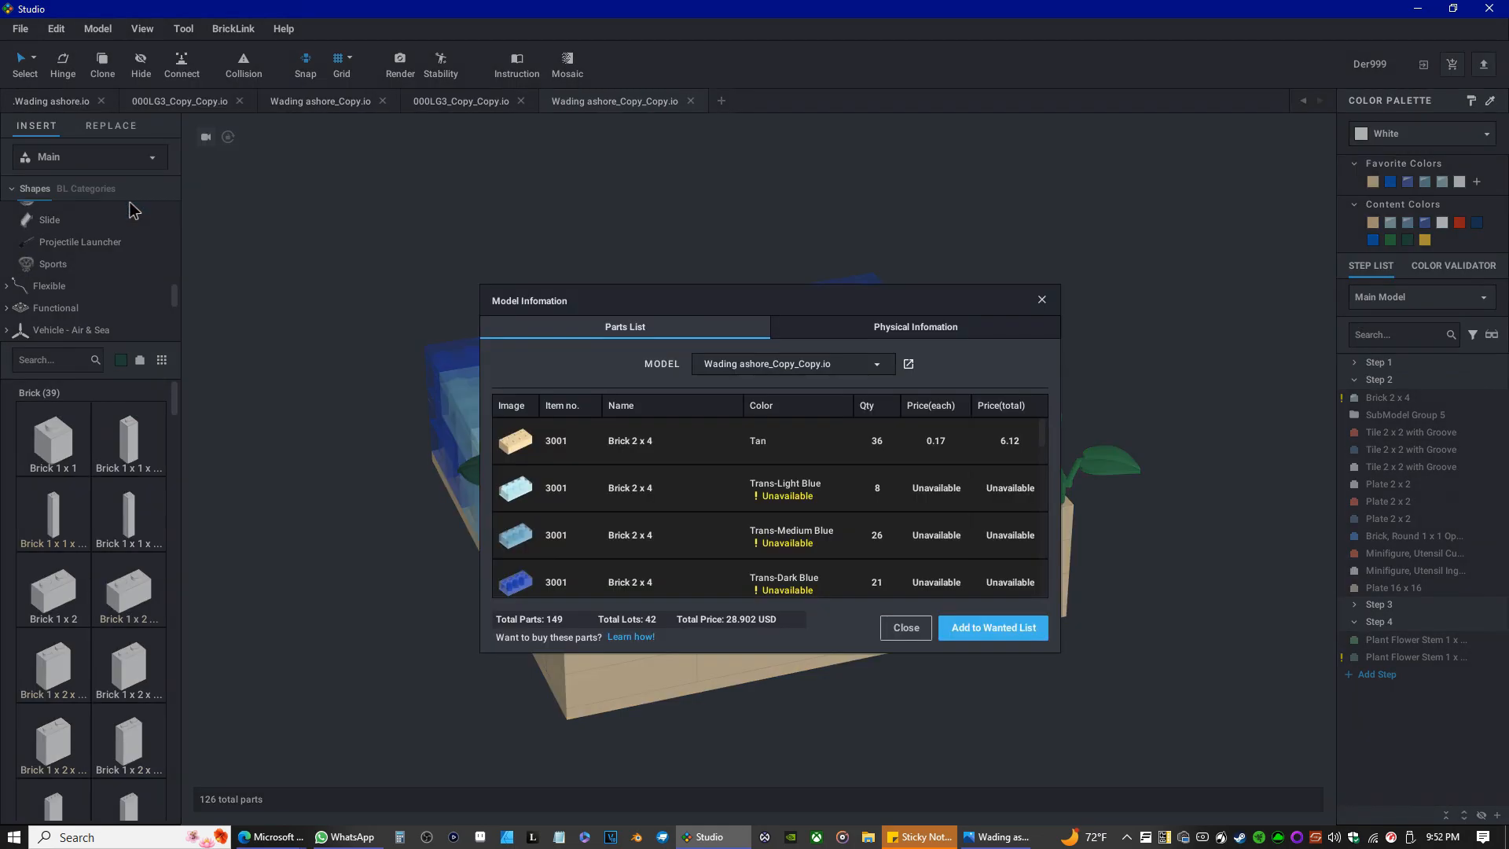
scroll(794, 516, down, 2)
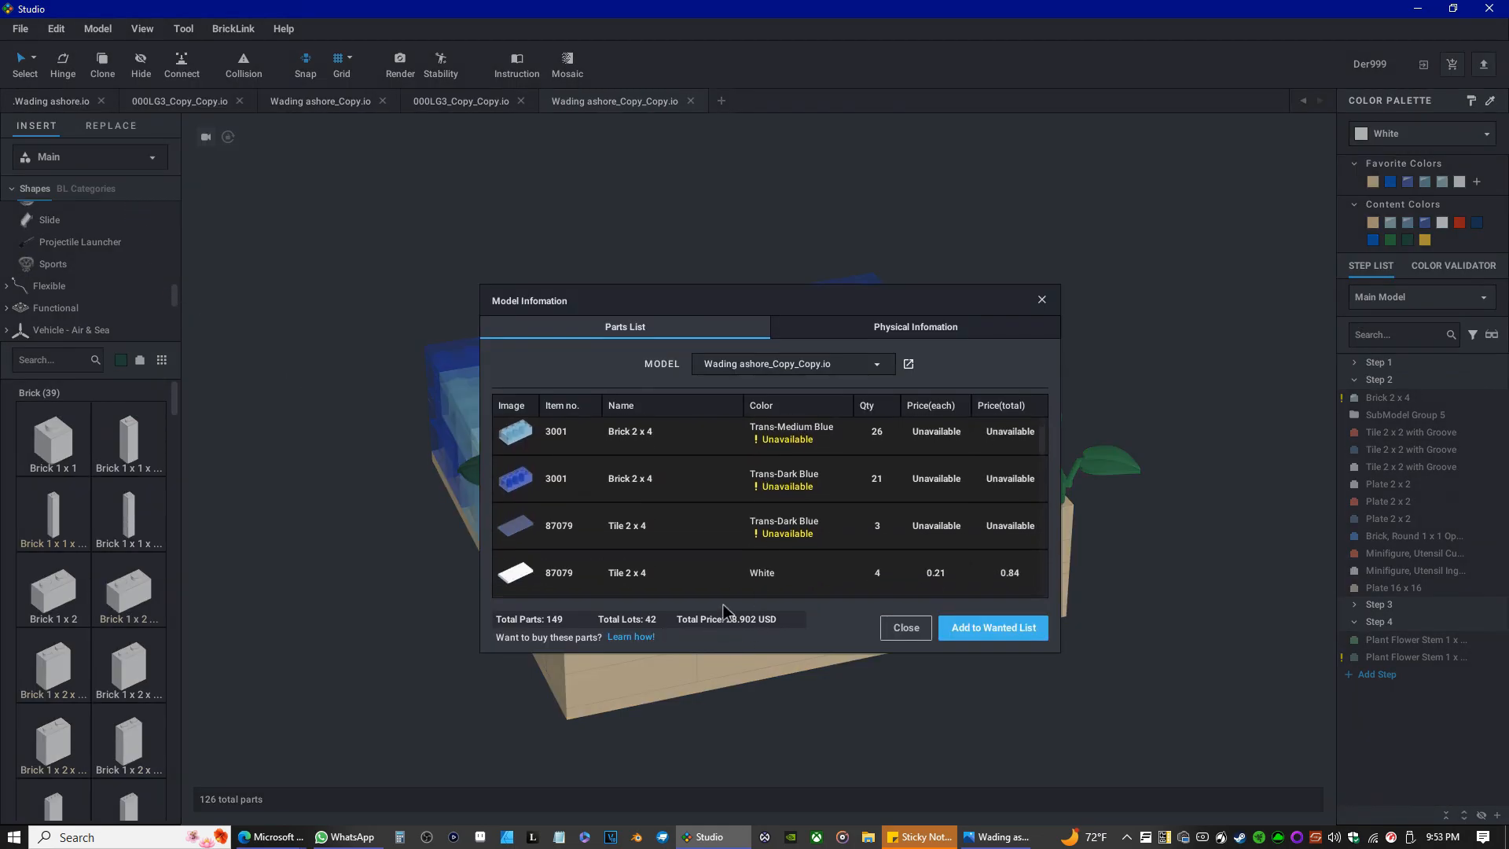
scroll(733, 535, up, 2)
scroll(855, 507, down, 1)
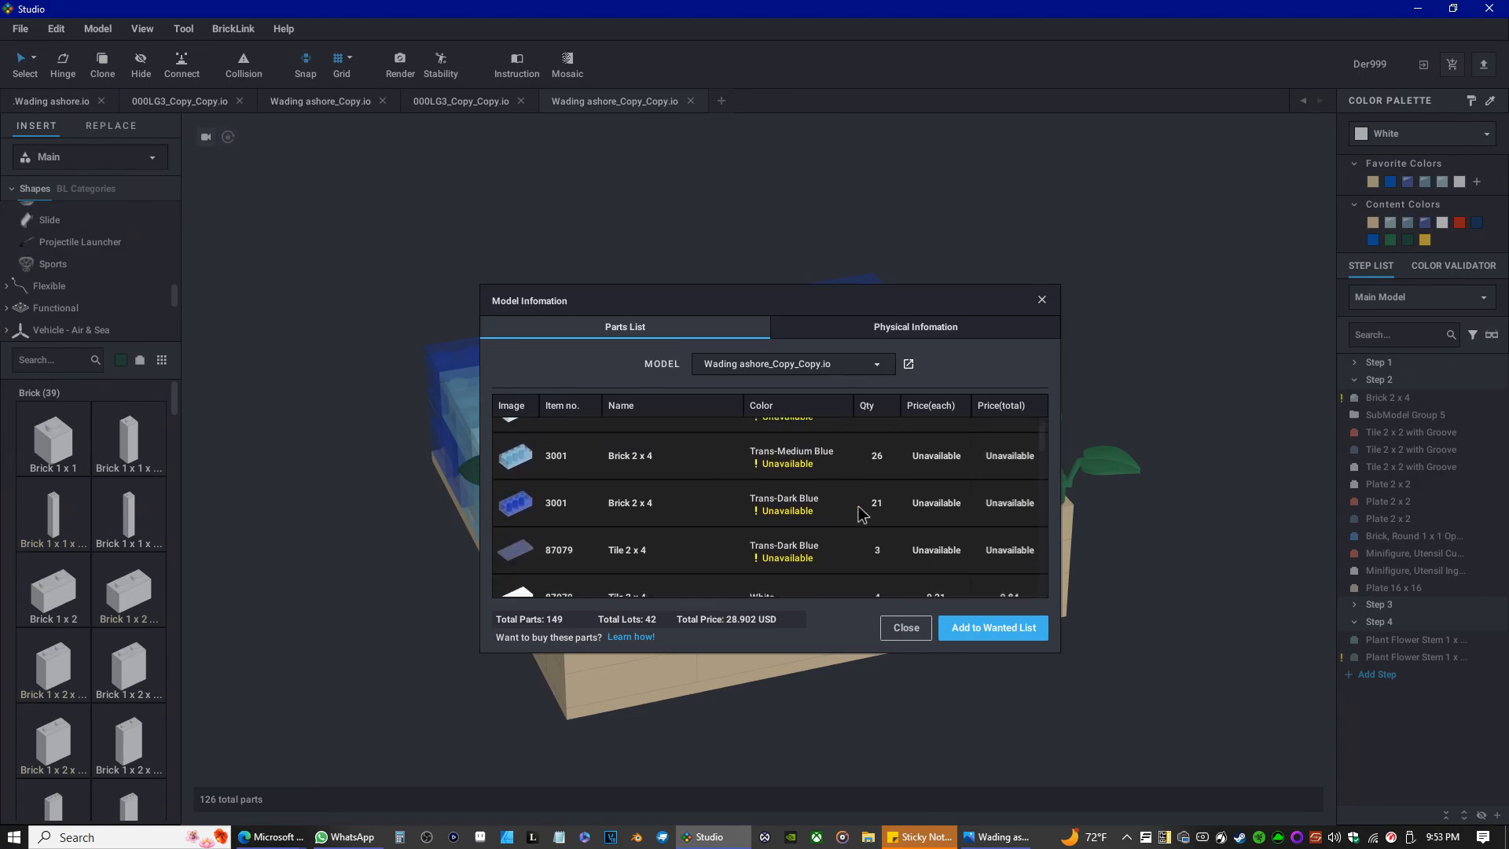
scroll(855, 507, down, 4)
scroll(826, 515, down, 8)
scroll(791, 518, up, 3)
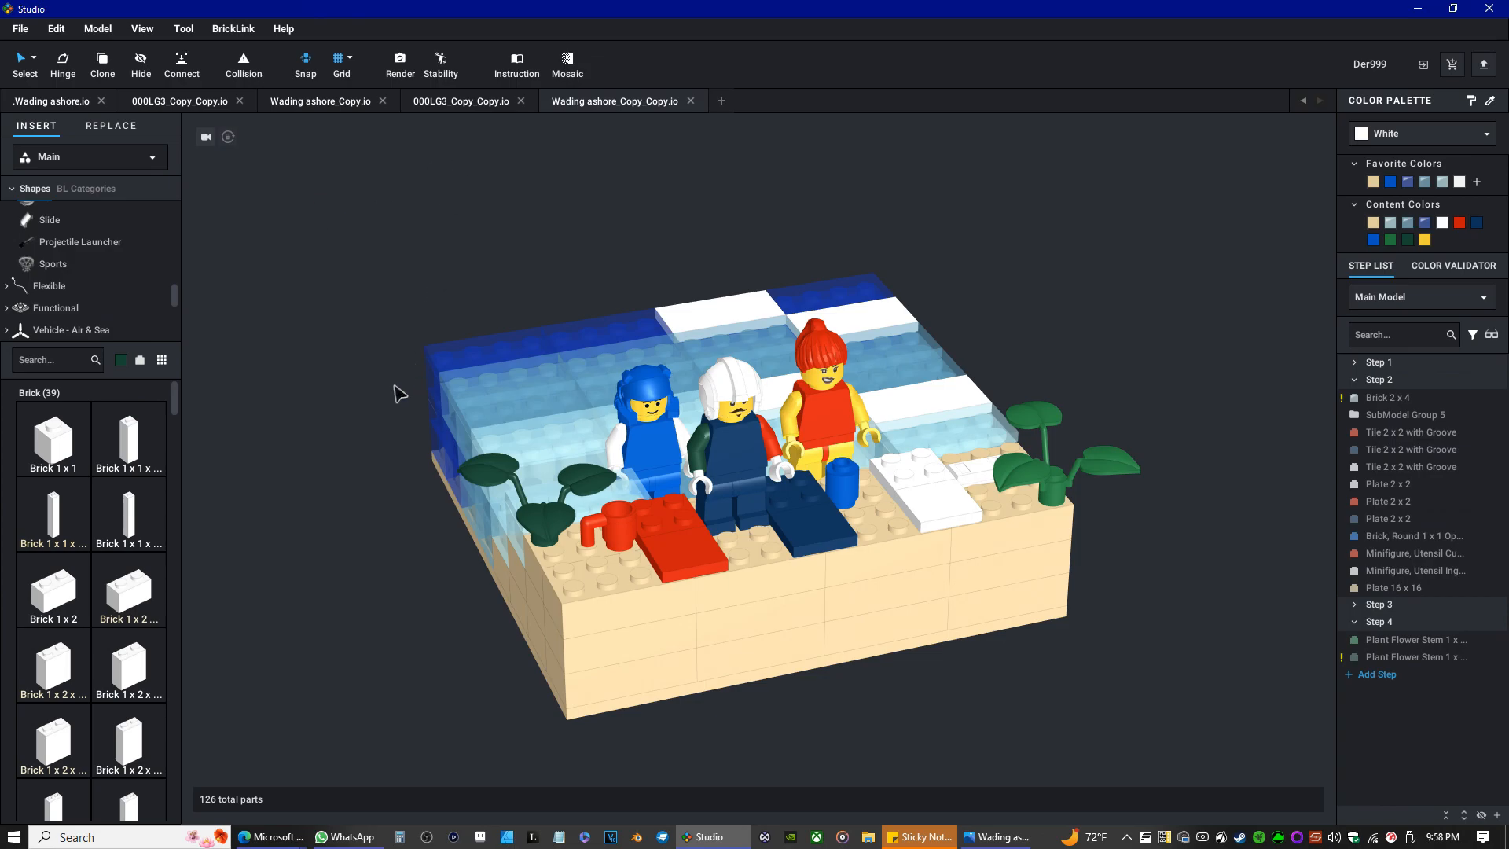
Orbit and zoom around the minifigures to inspect the model, then switch to the rendered Wading ashore_Copy_Copy.png in the photo viewer.
right_drag(397, 393, 438, 371)
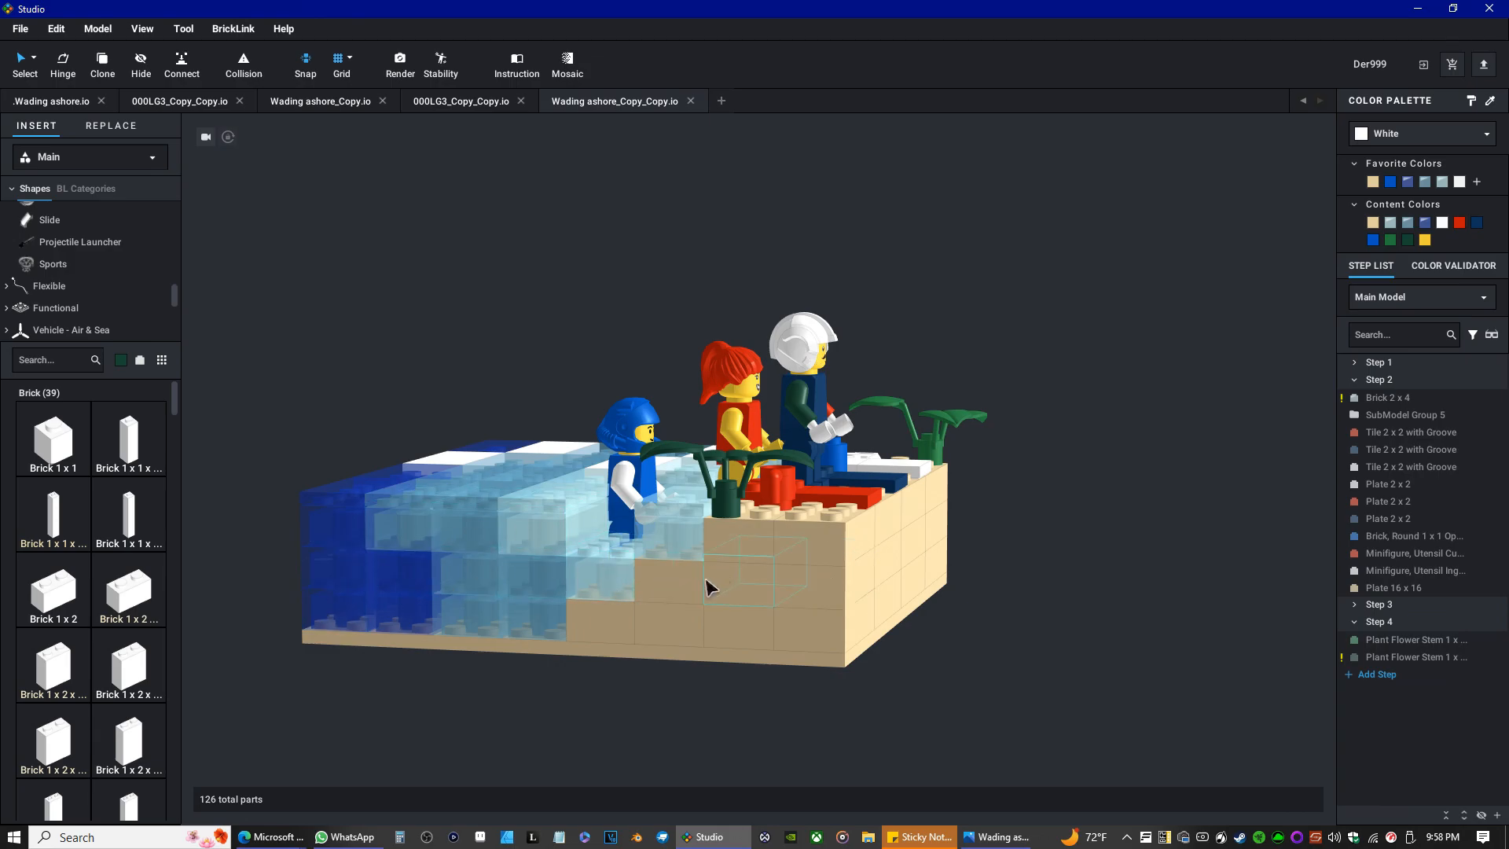
right_drag(714, 572, 692, 591)
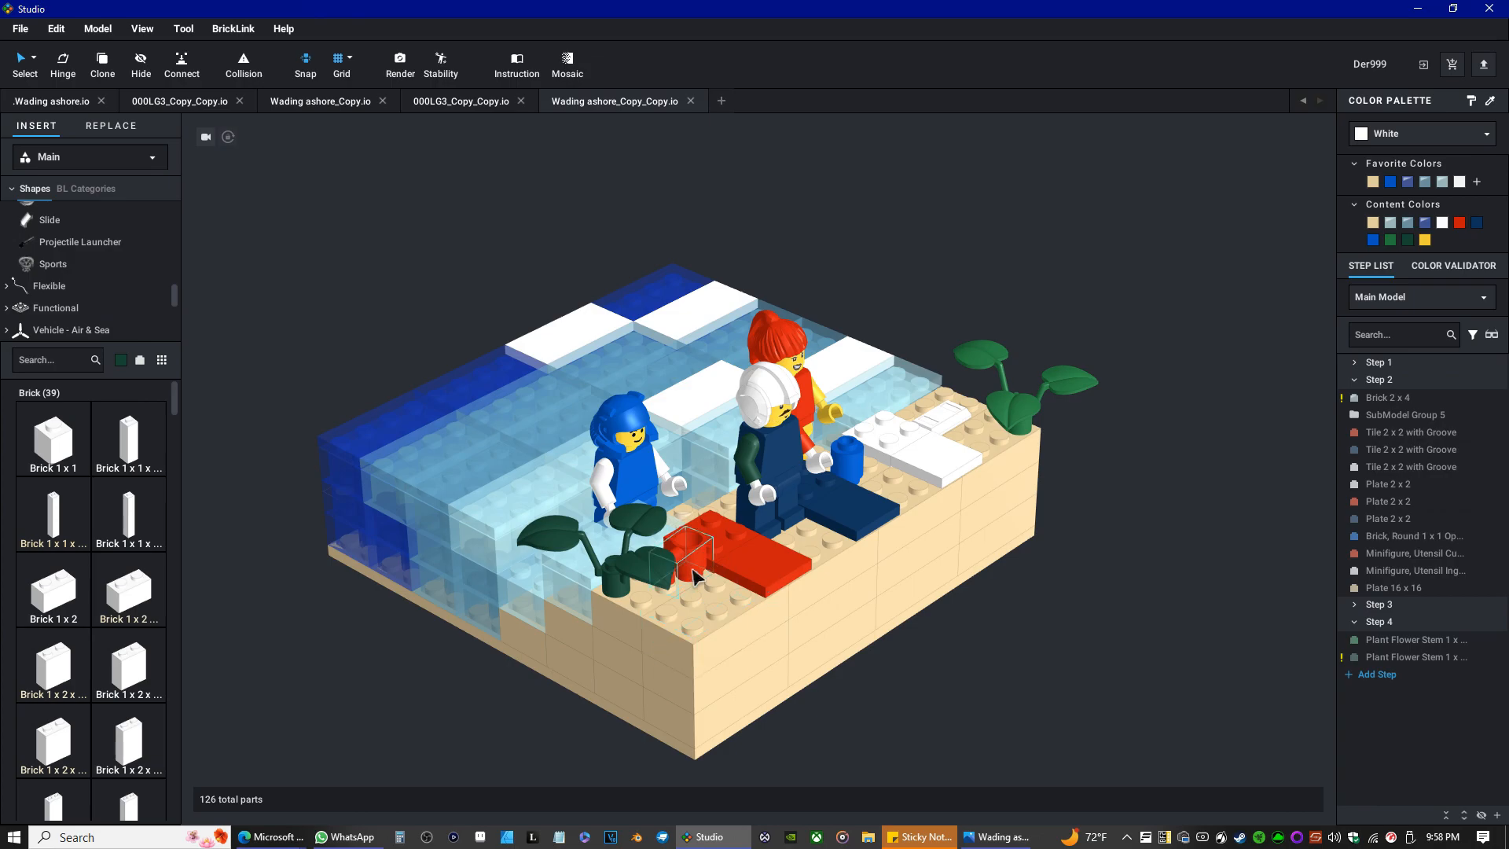
scroll(939, 560, up, 2)
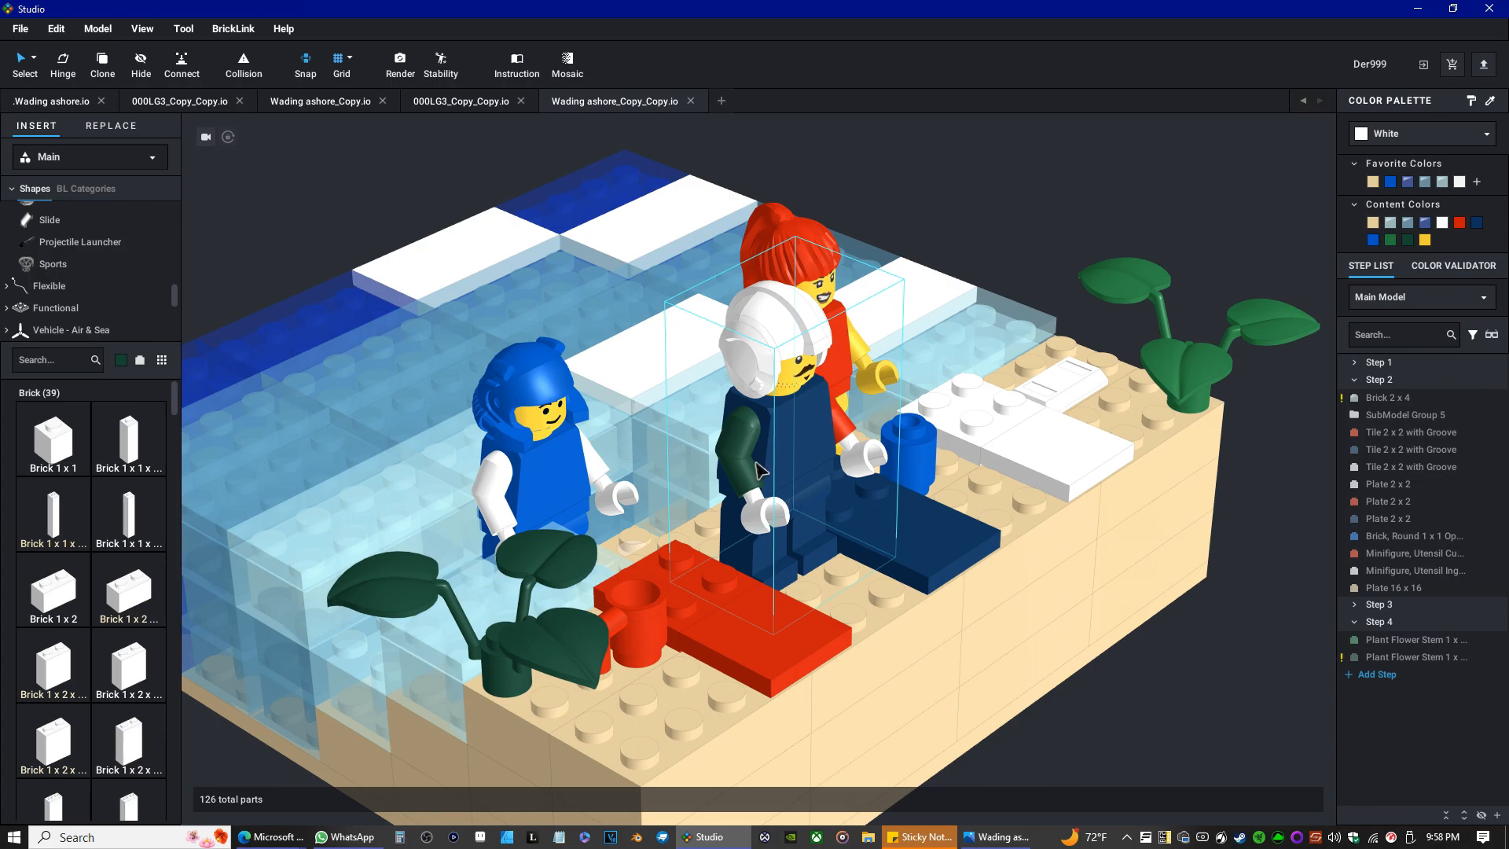
right_drag(756, 463, 698, 467)
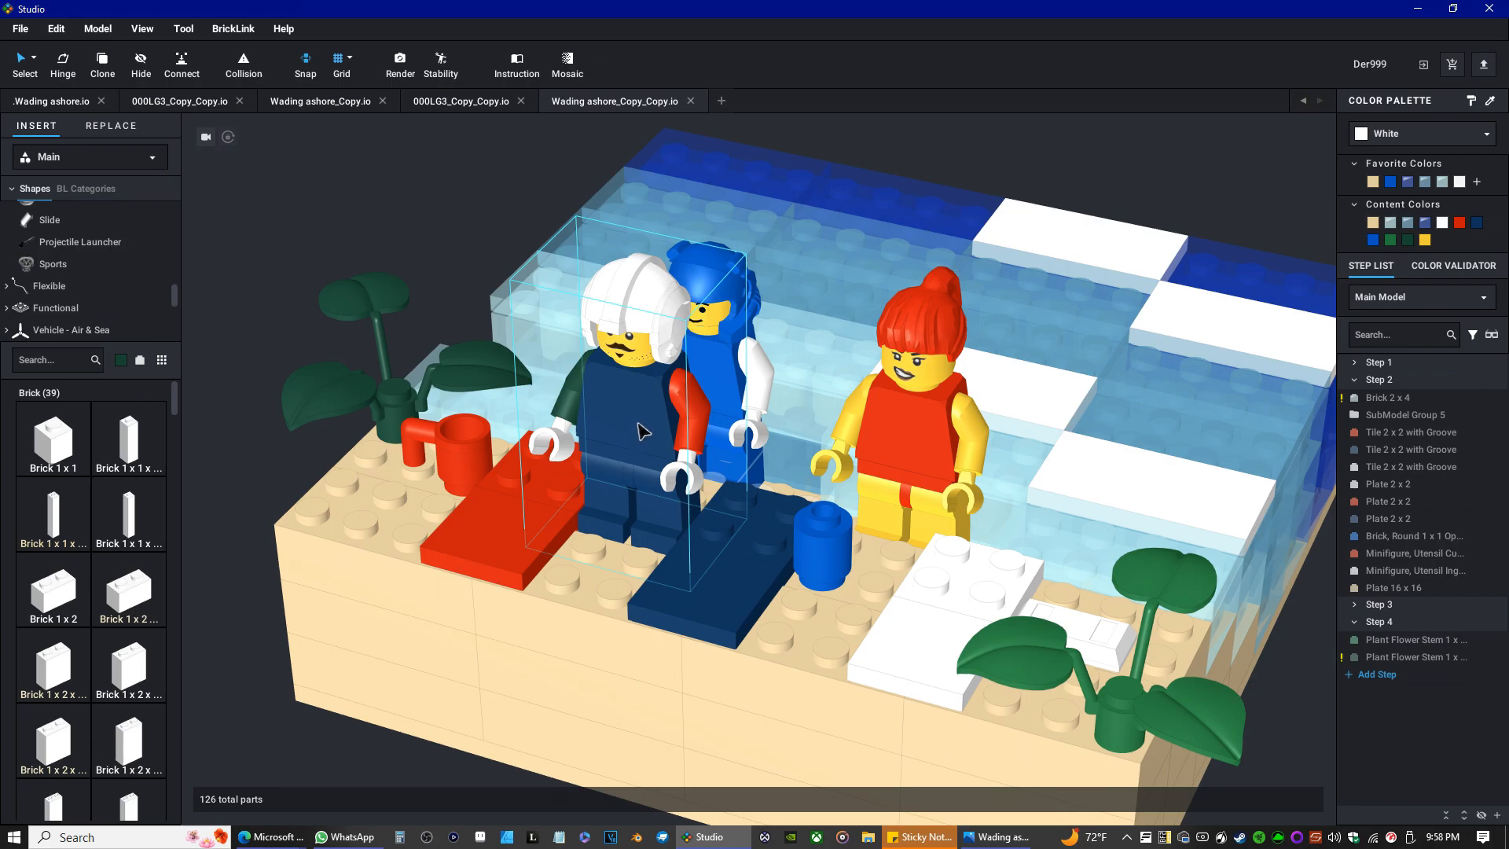
scroll(640, 428, down, 1)
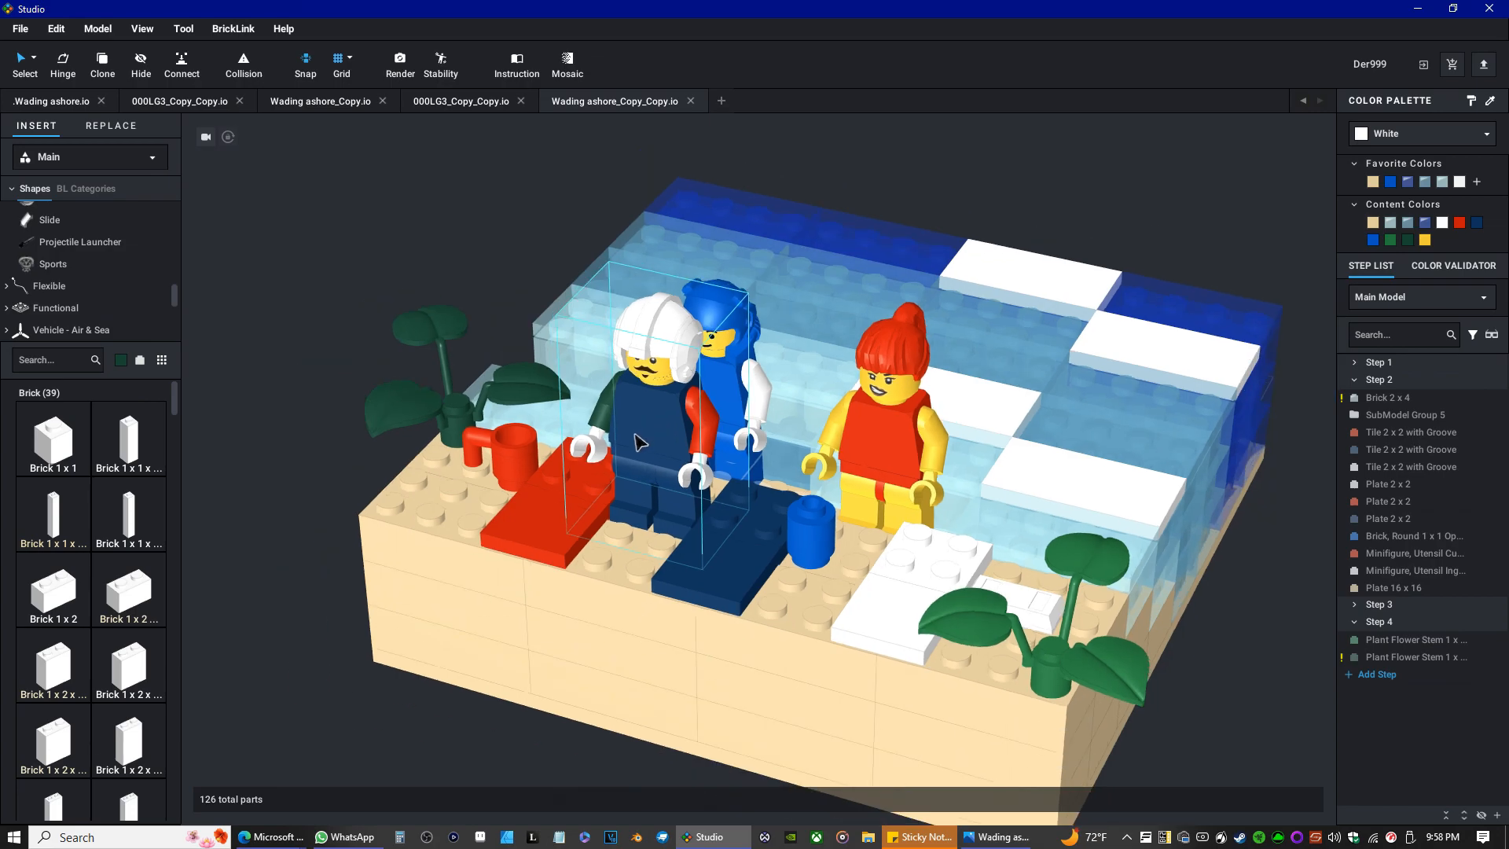
click(994, 837)
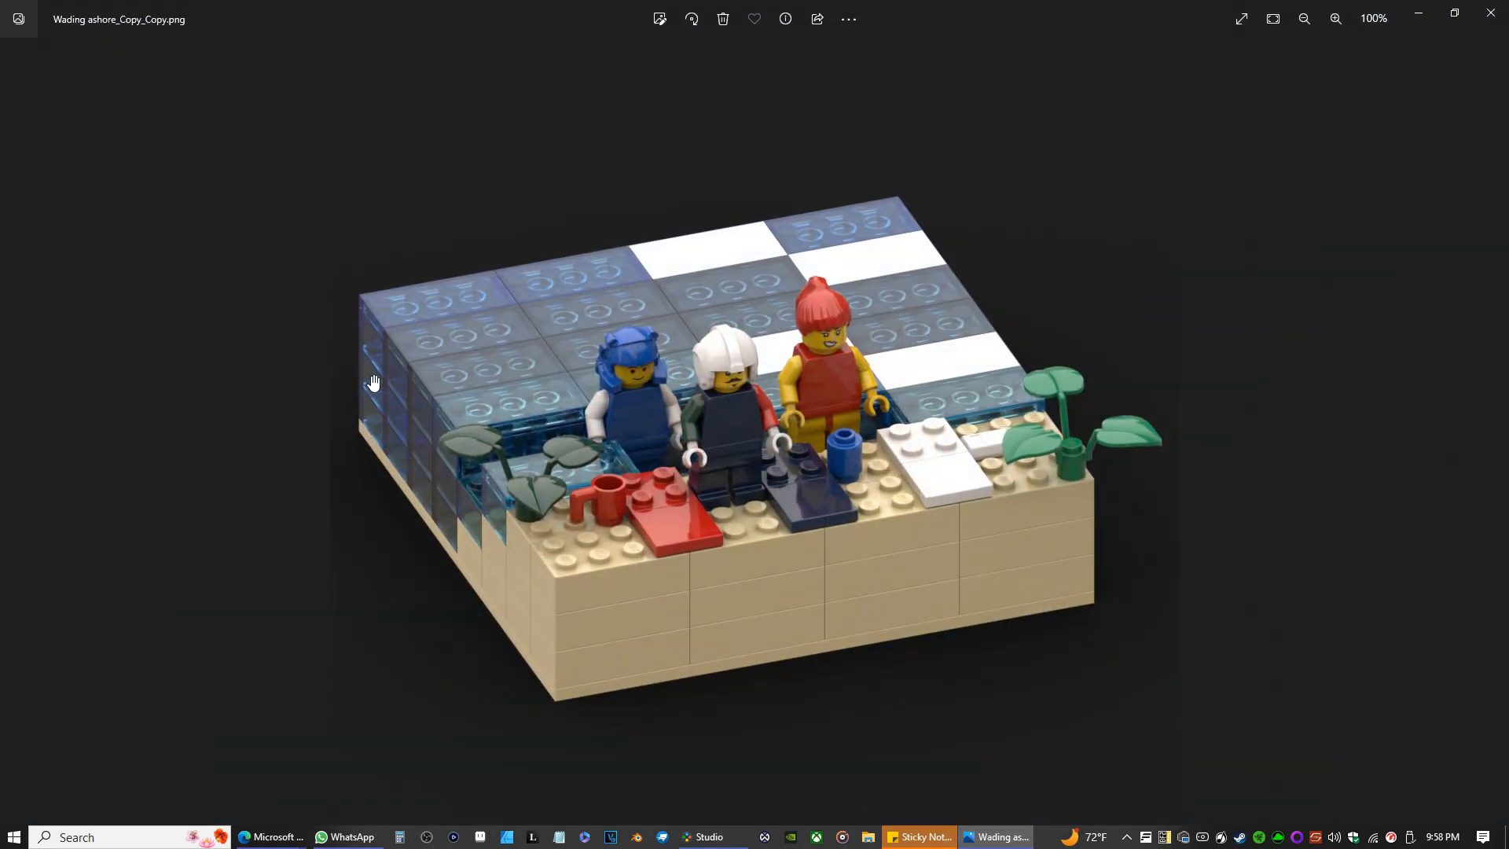